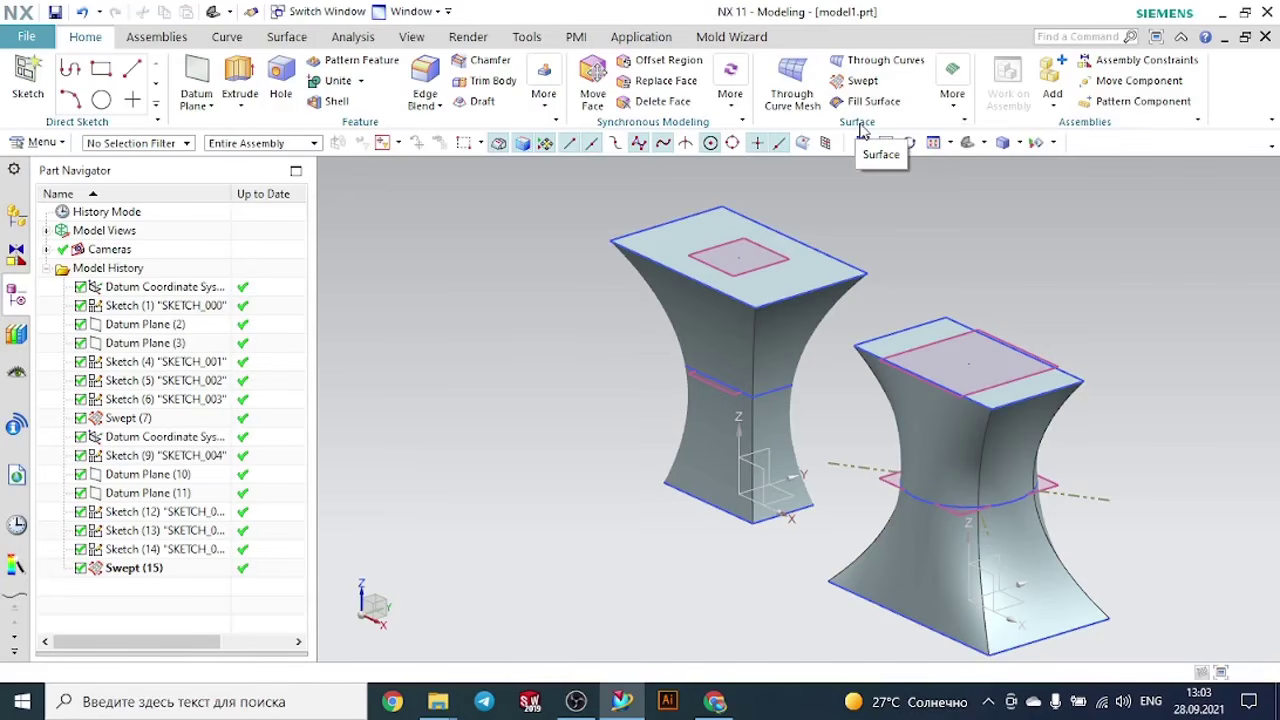
click(952, 90)
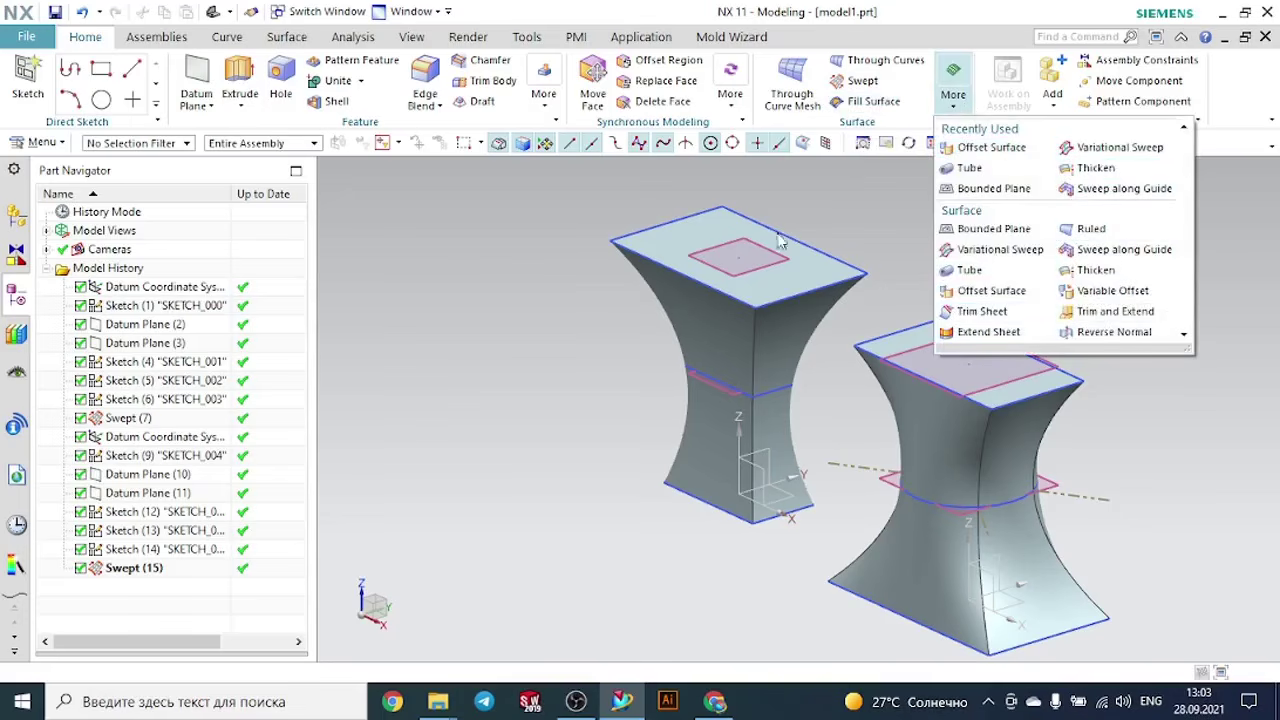
click(511, 190)
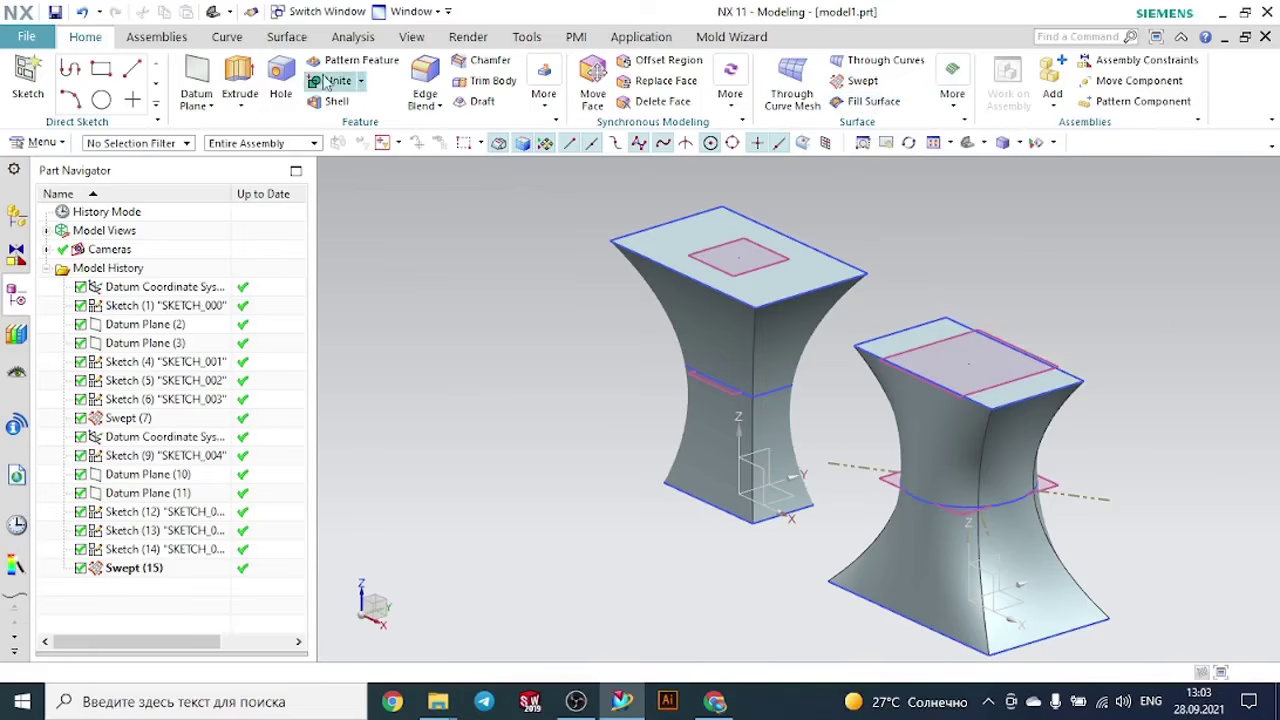
click(287, 40)
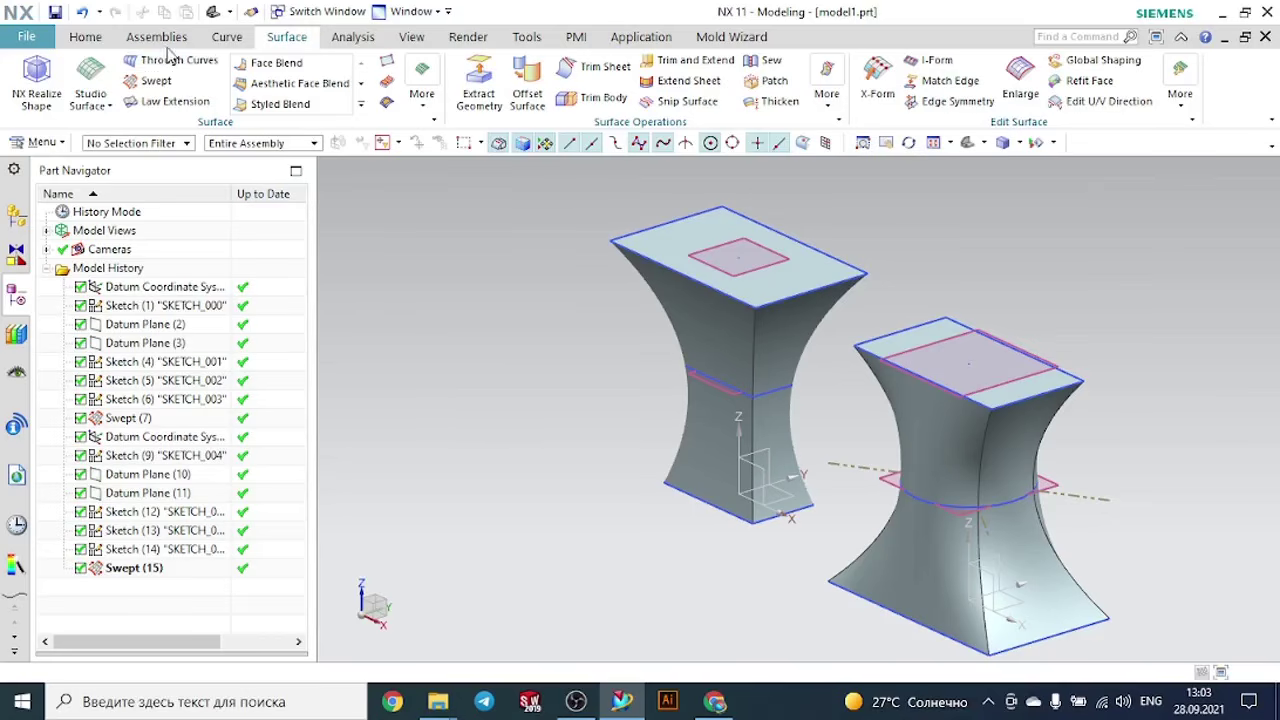
click(80, 38)
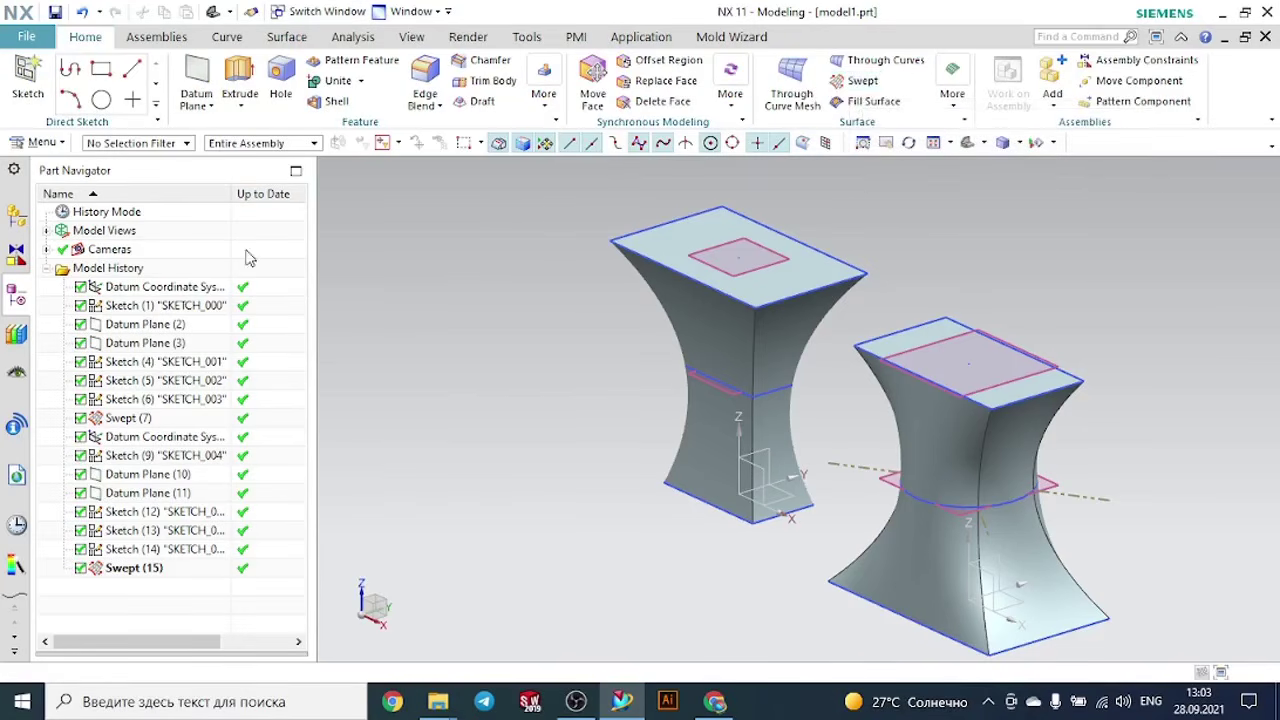
- Open the Swept command and examine its section, guide and orientation options
click(36, 143)
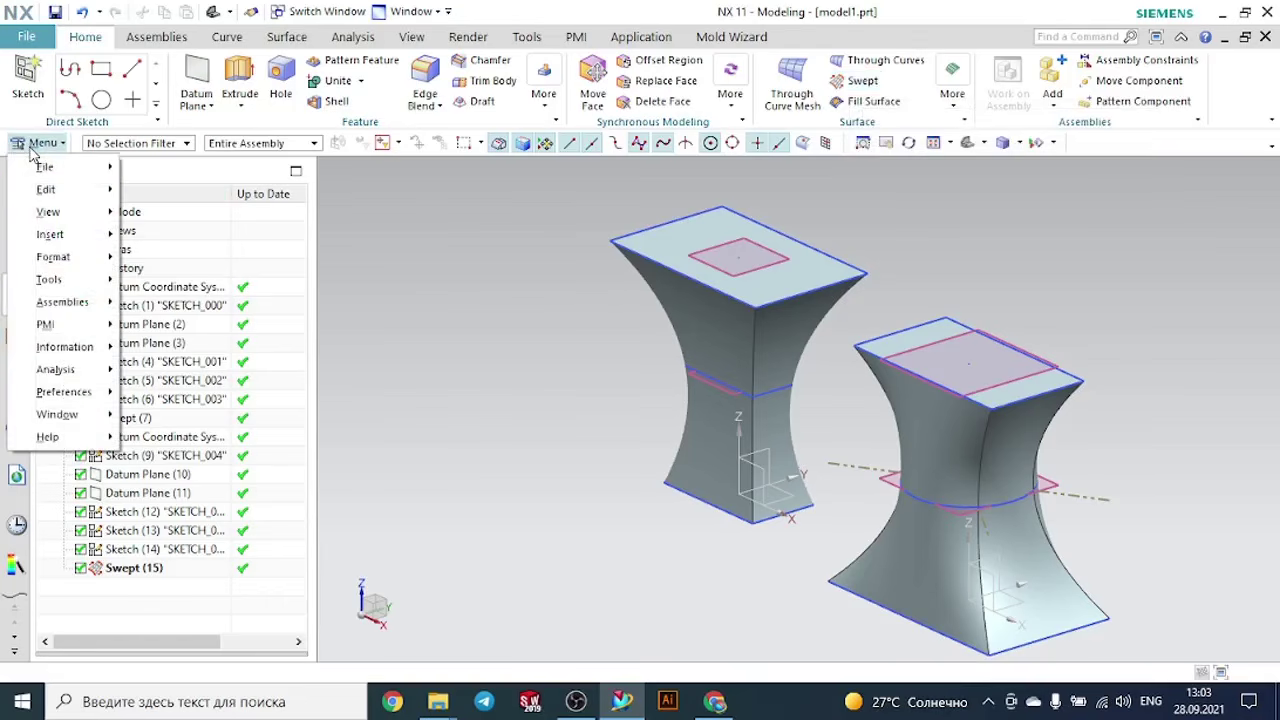
mouse_move(76, 236)
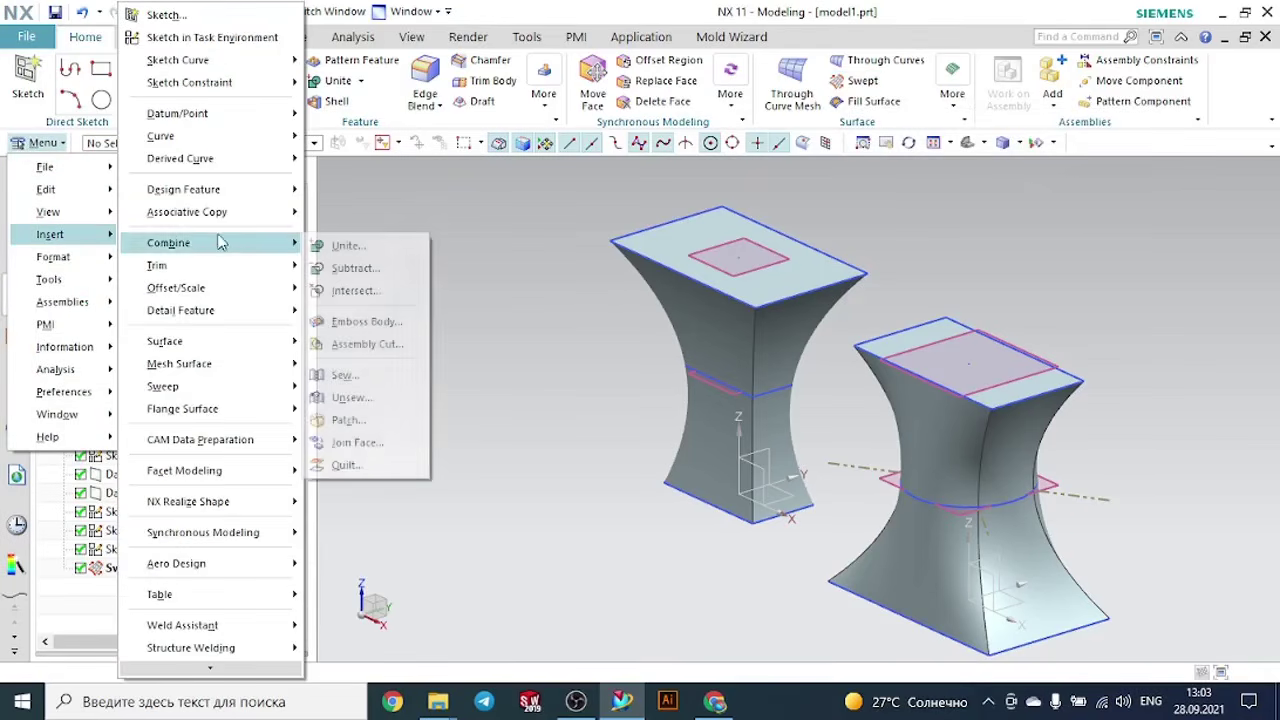
mouse_move(205, 341)
mouse_move(240, 388)
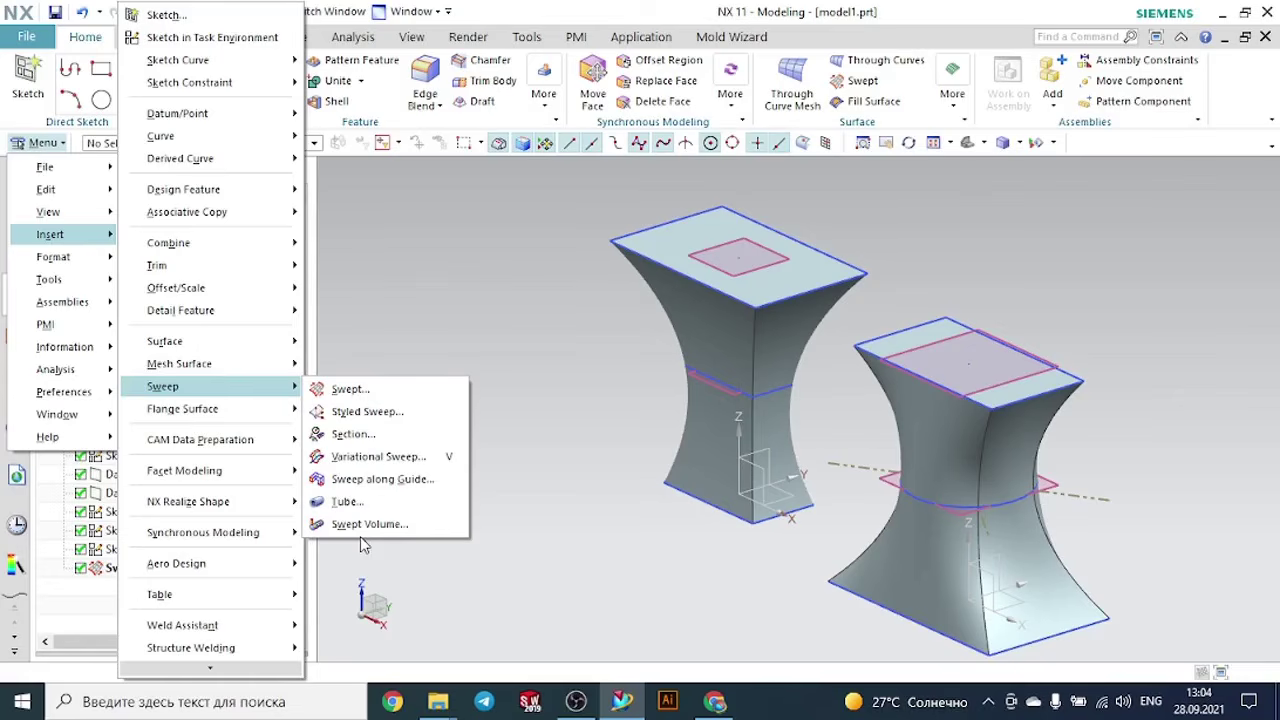
click(350, 389)
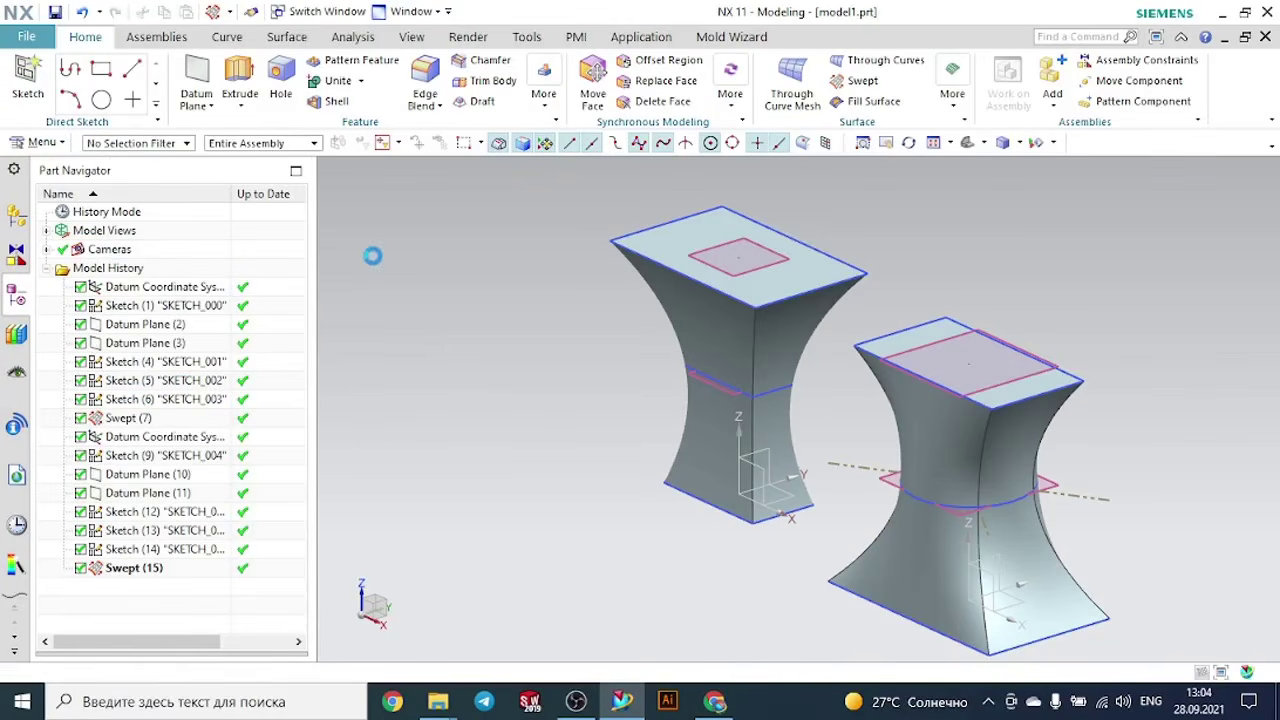
drag(148, 22, 310, 66)
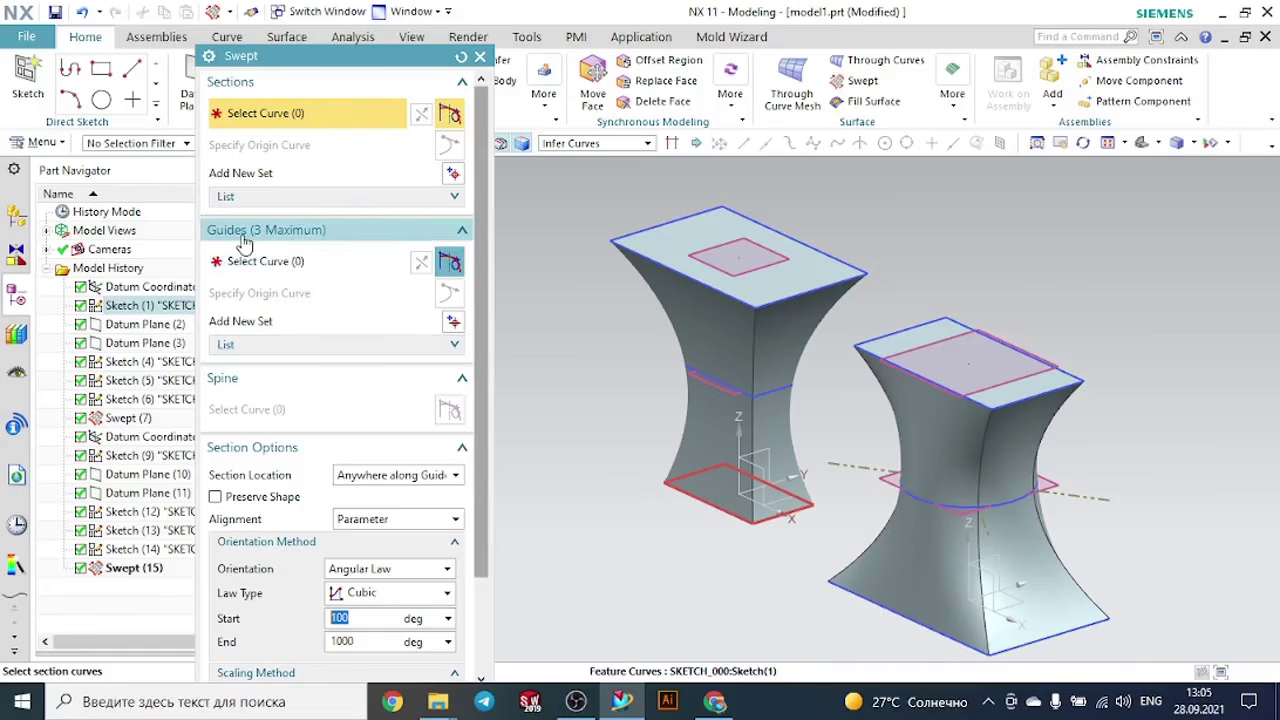
click(260, 262)
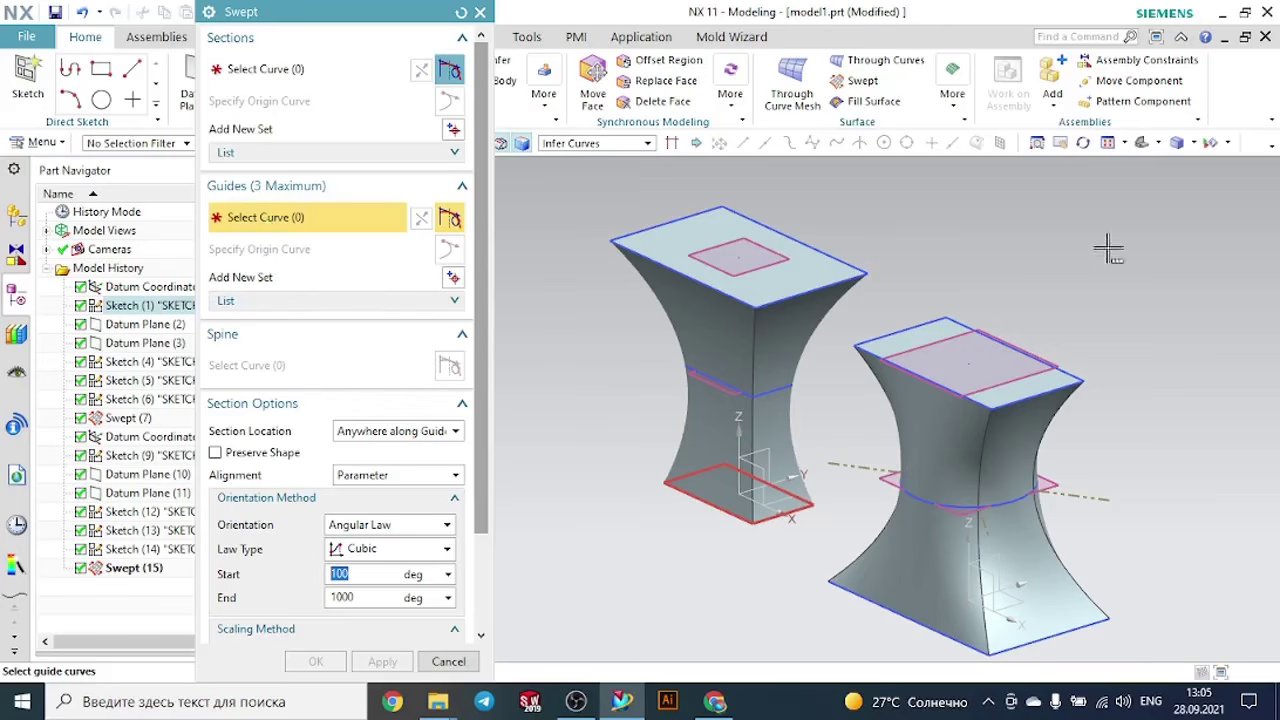
- Display the two swept bodies as Static Wireframe and close the Swept command without creating a feature
click(1192, 143)
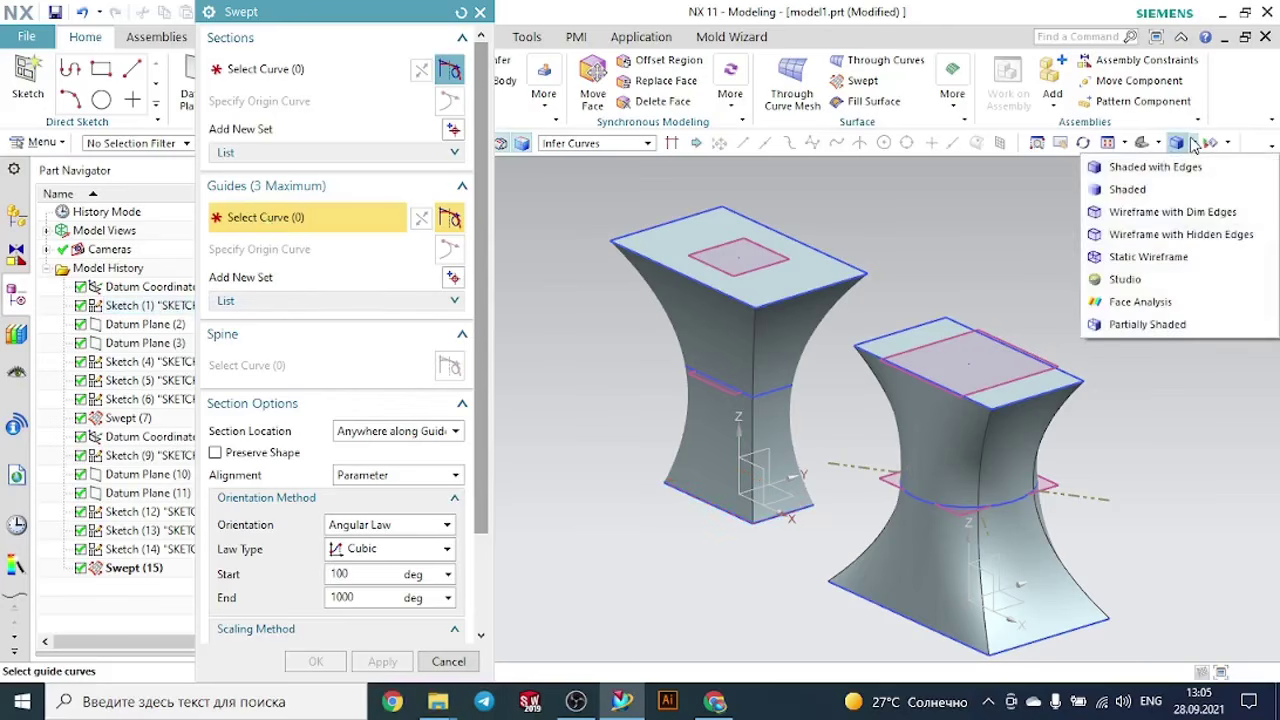
click(1150, 257)
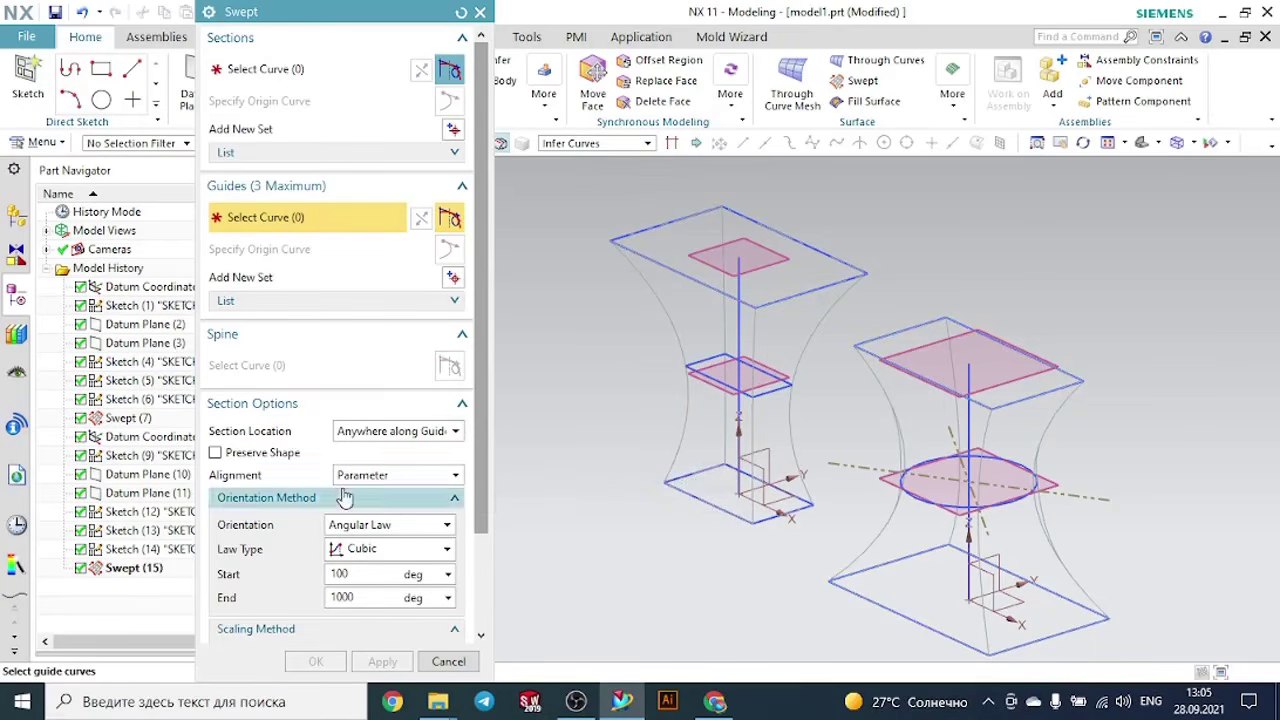
click(480, 12)
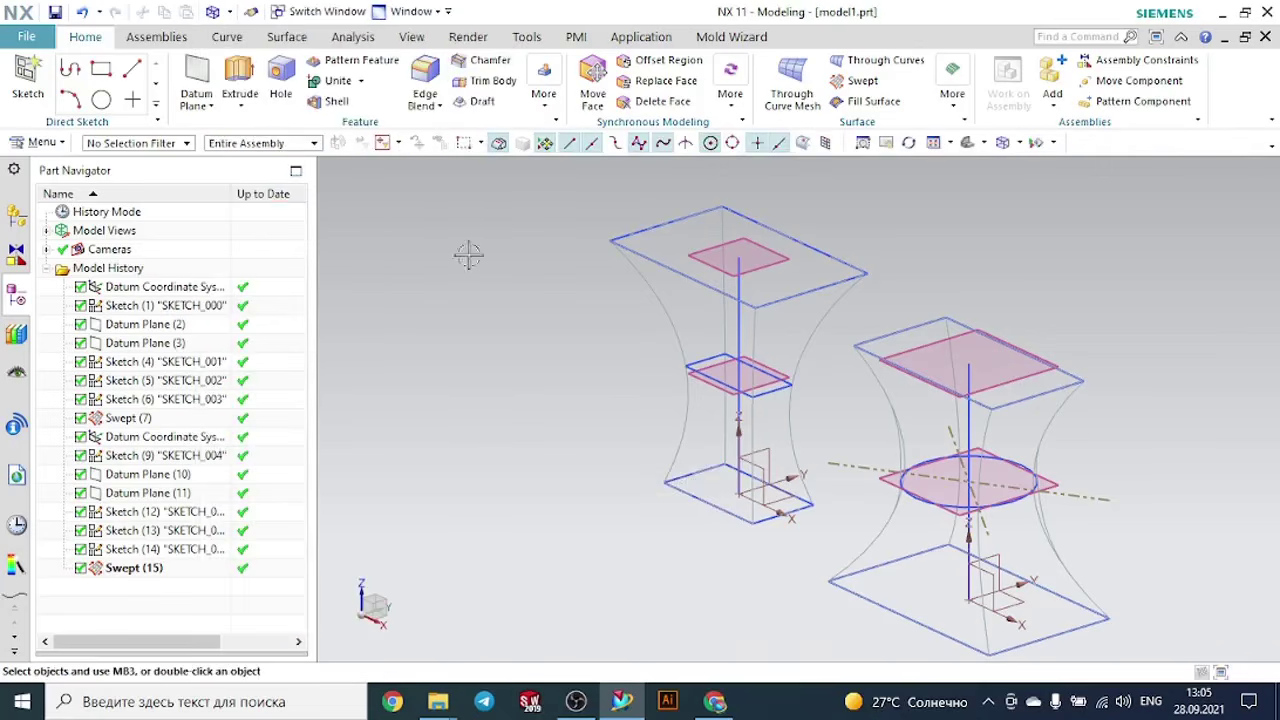
- Create a new millimetre part named model8.prt from the Model template in the Swept folder
click(30, 38)
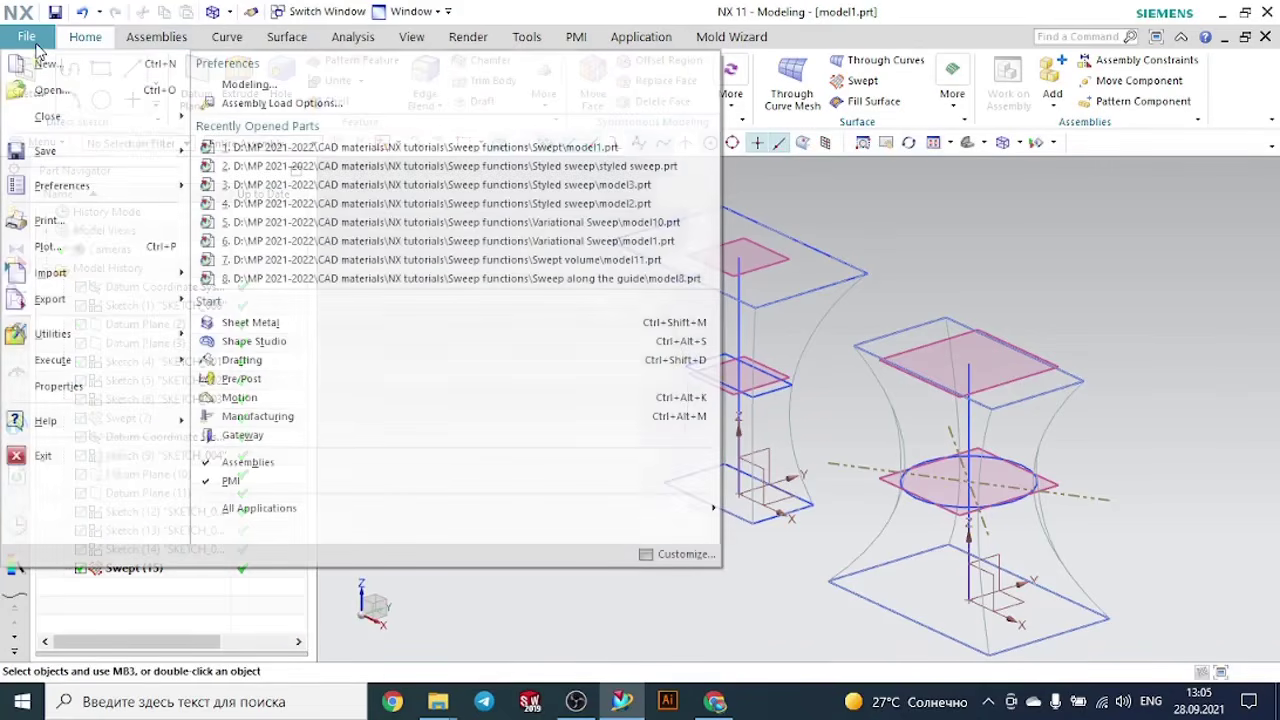
click(42, 61)
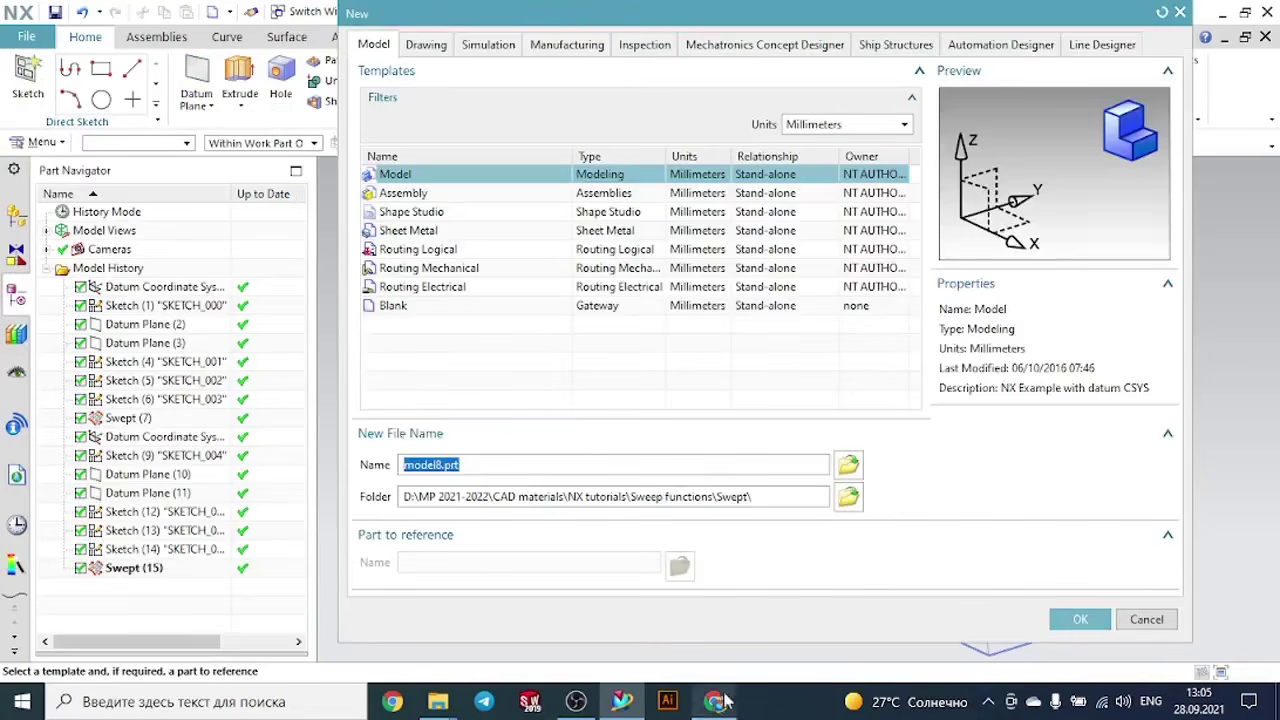
click(574, 703)
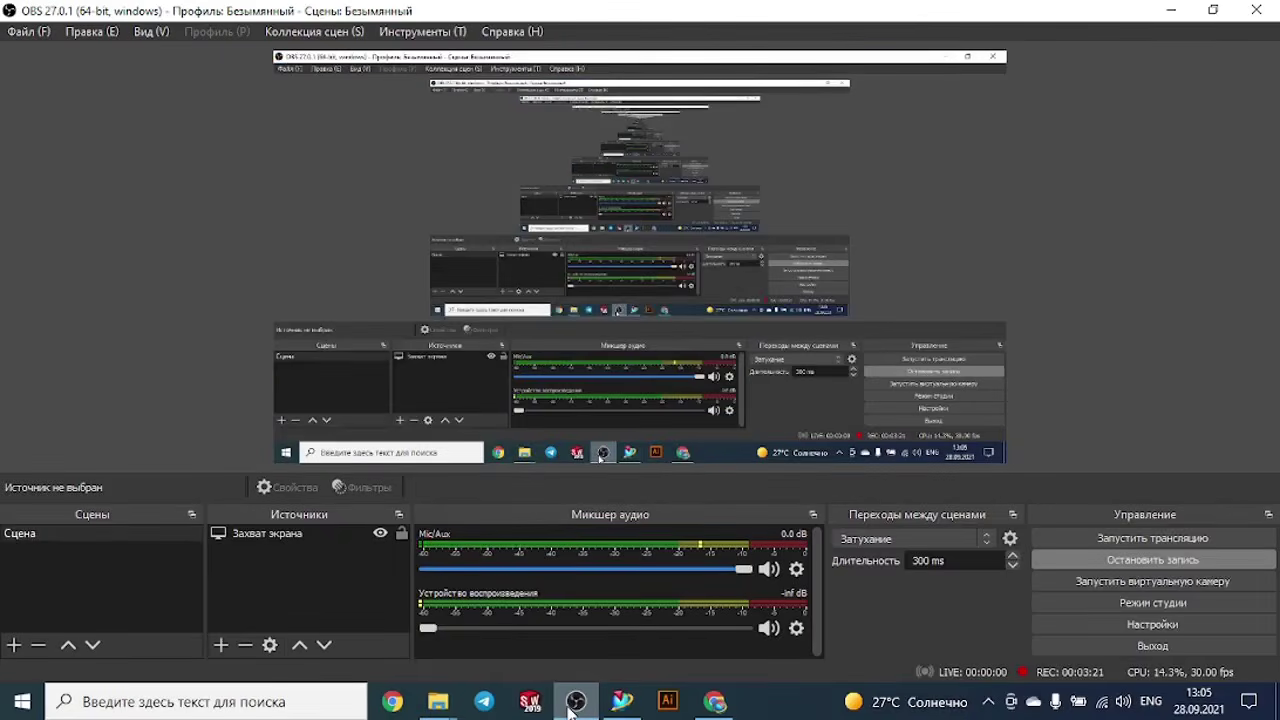
click(571, 711)
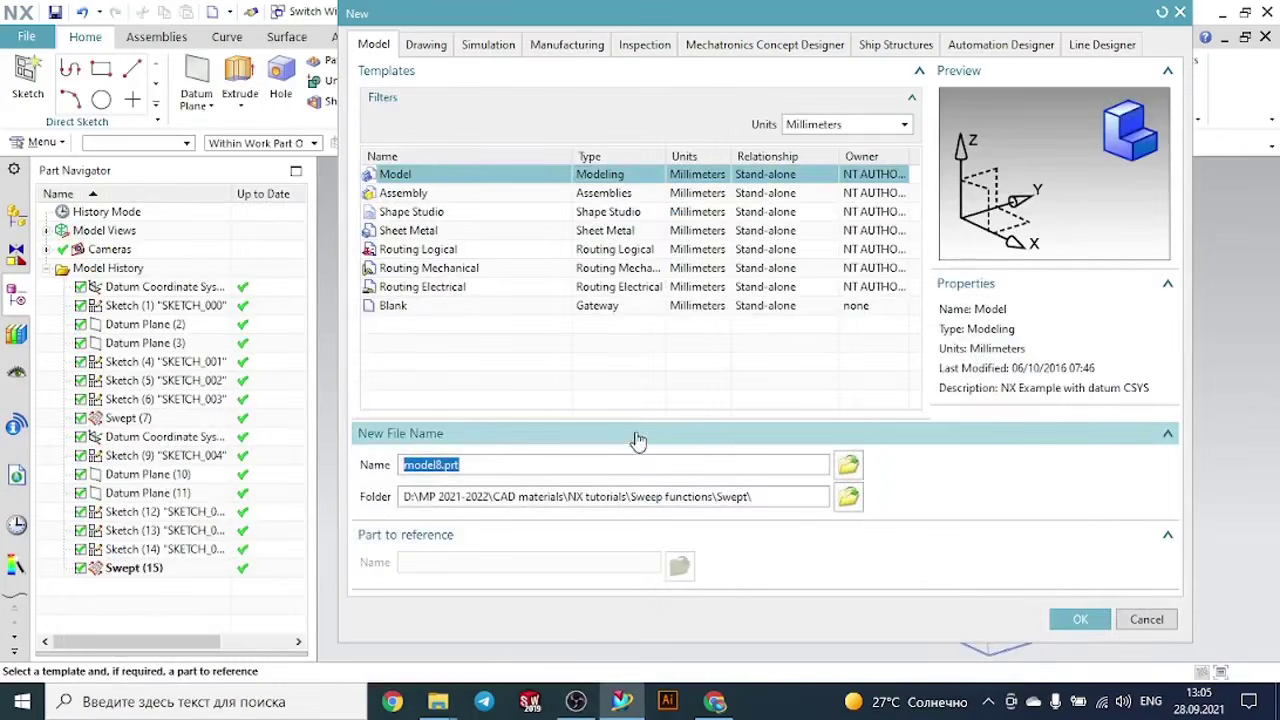
click(1072, 619)
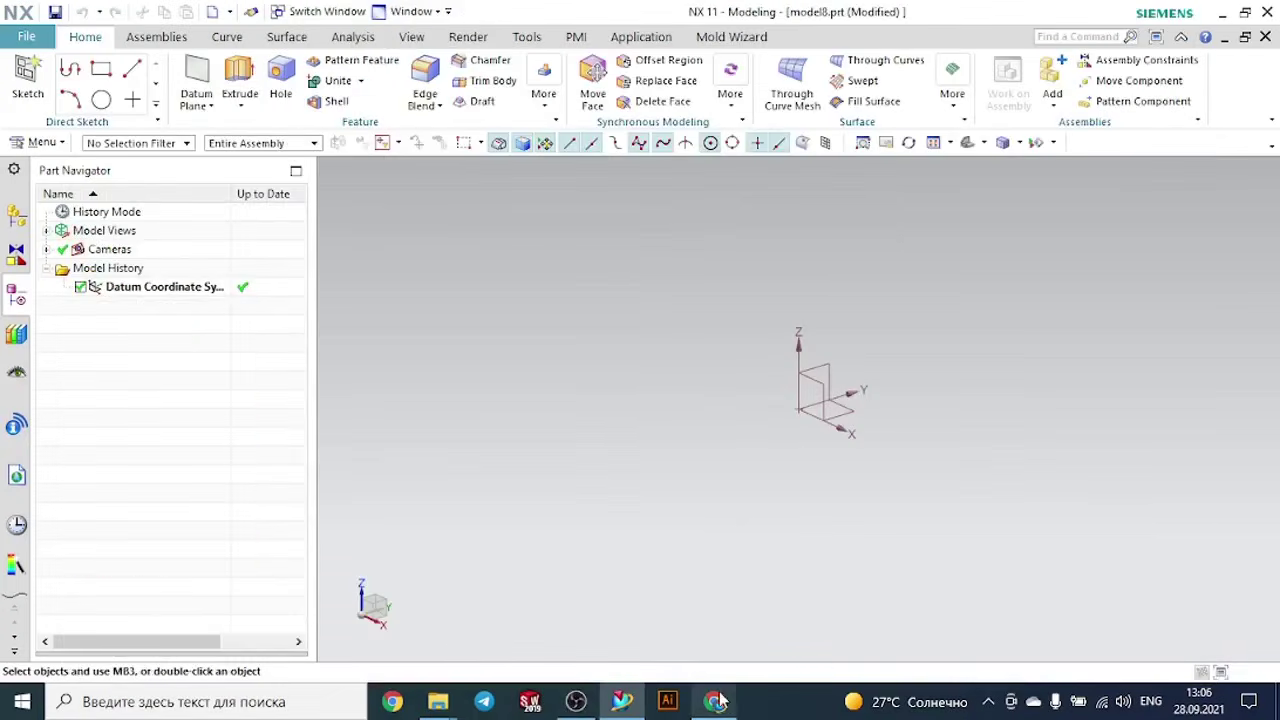
mouse_move(722, 690)
click(712, 630)
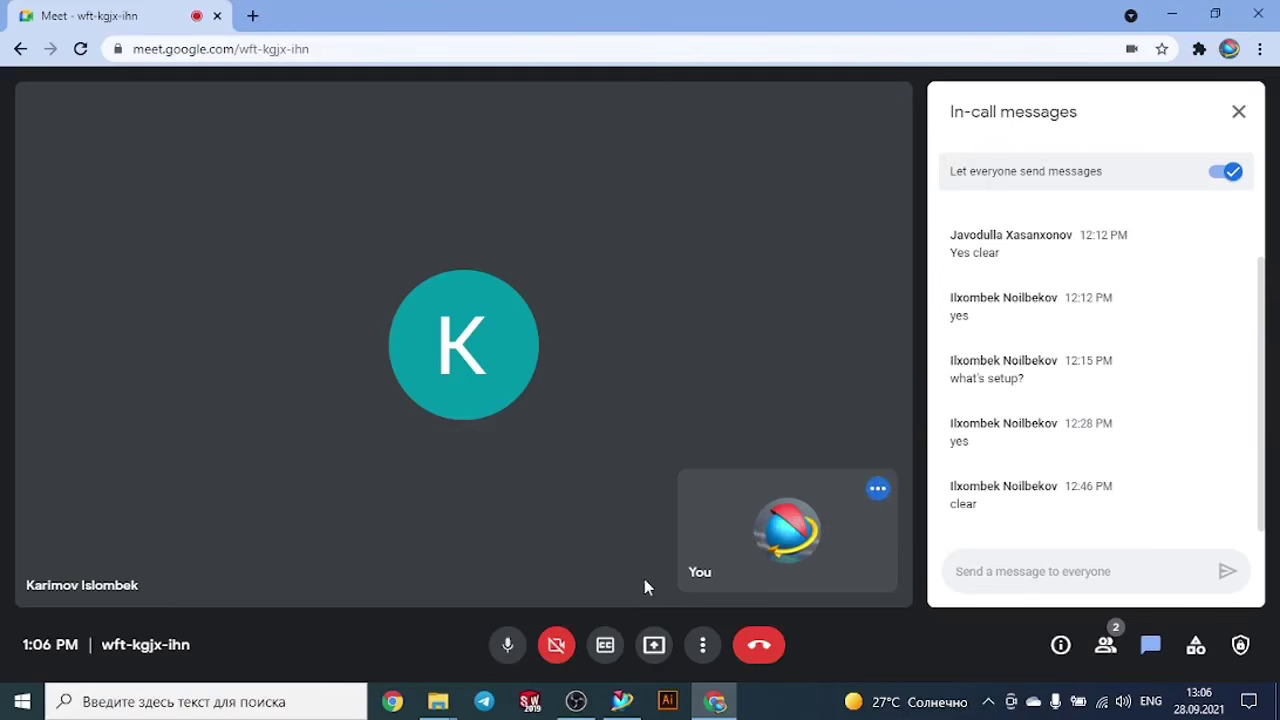
mouse_move(626, 703)
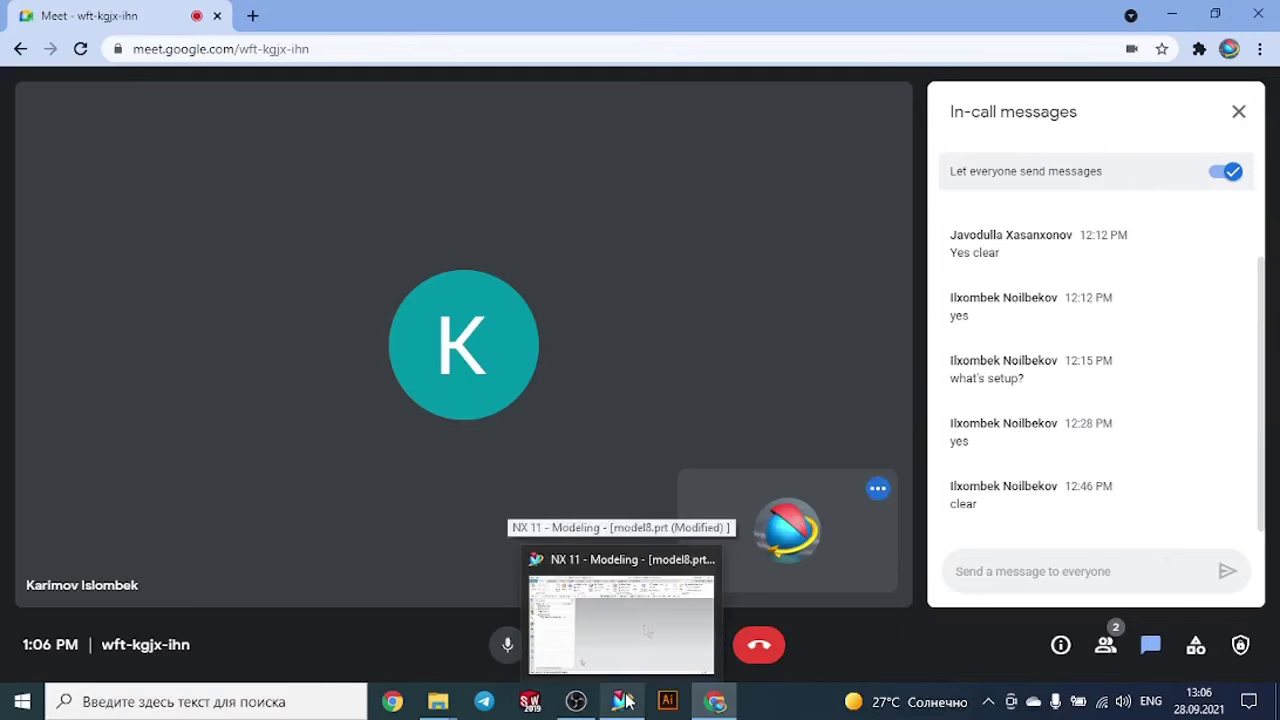
click(624, 700)
click(624, 700)
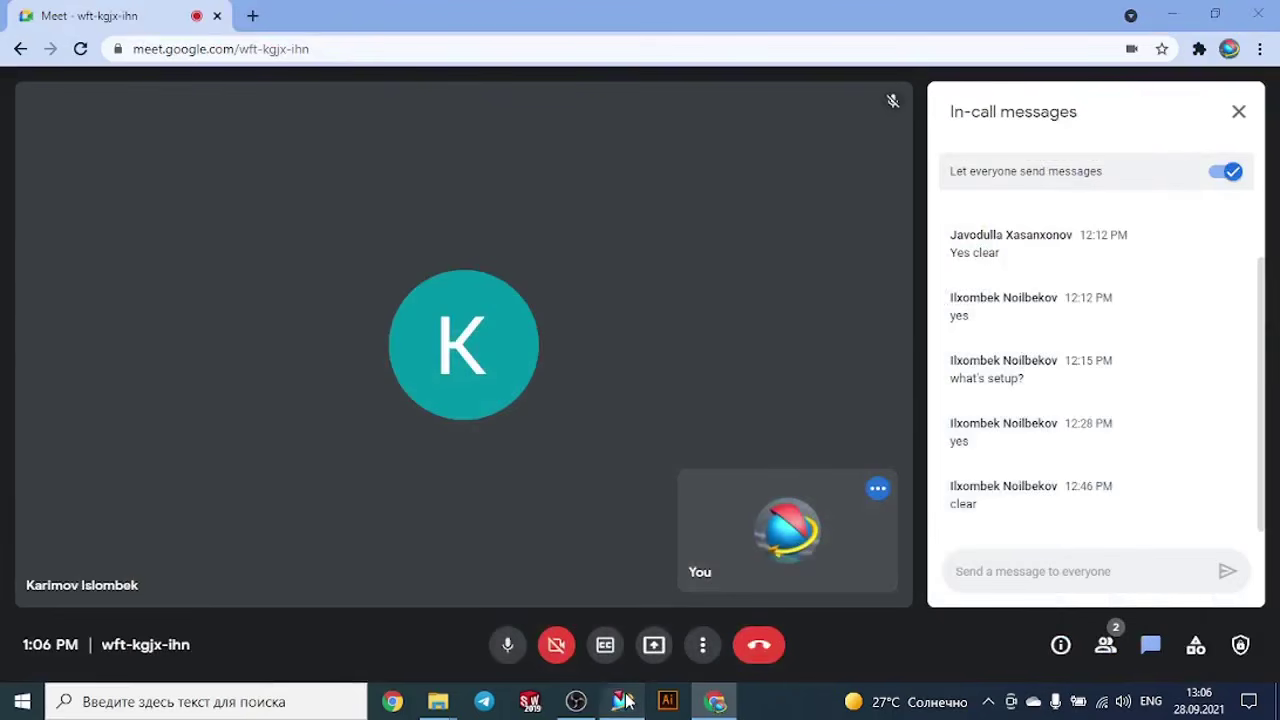
click(624, 700)
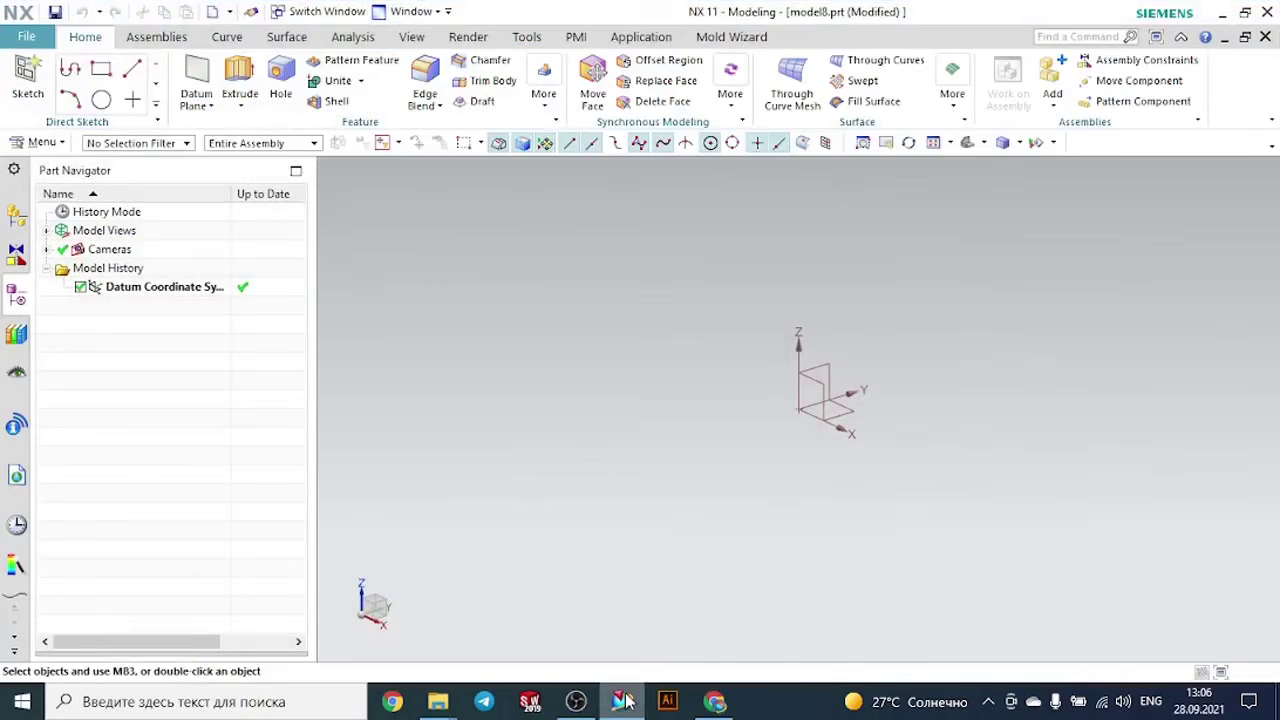
- Create a sketch on the XY plane of the datum coordinate system
click(28, 78)
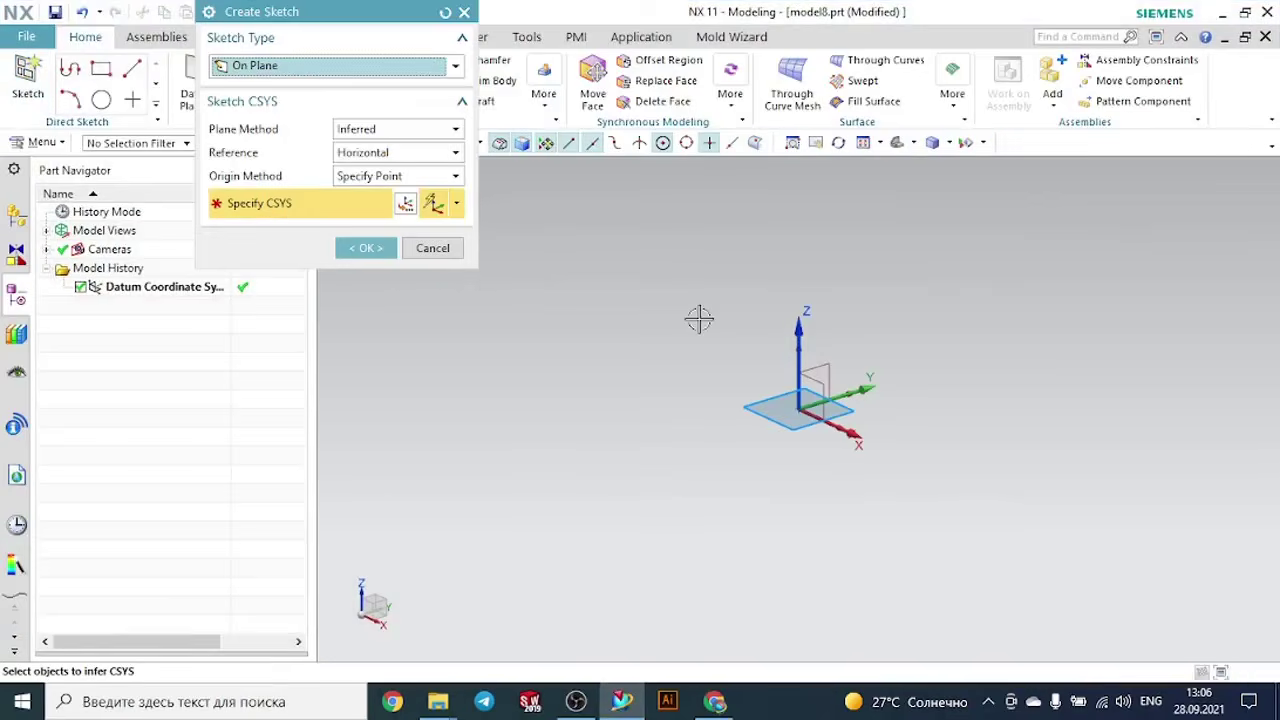
click(843, 410)
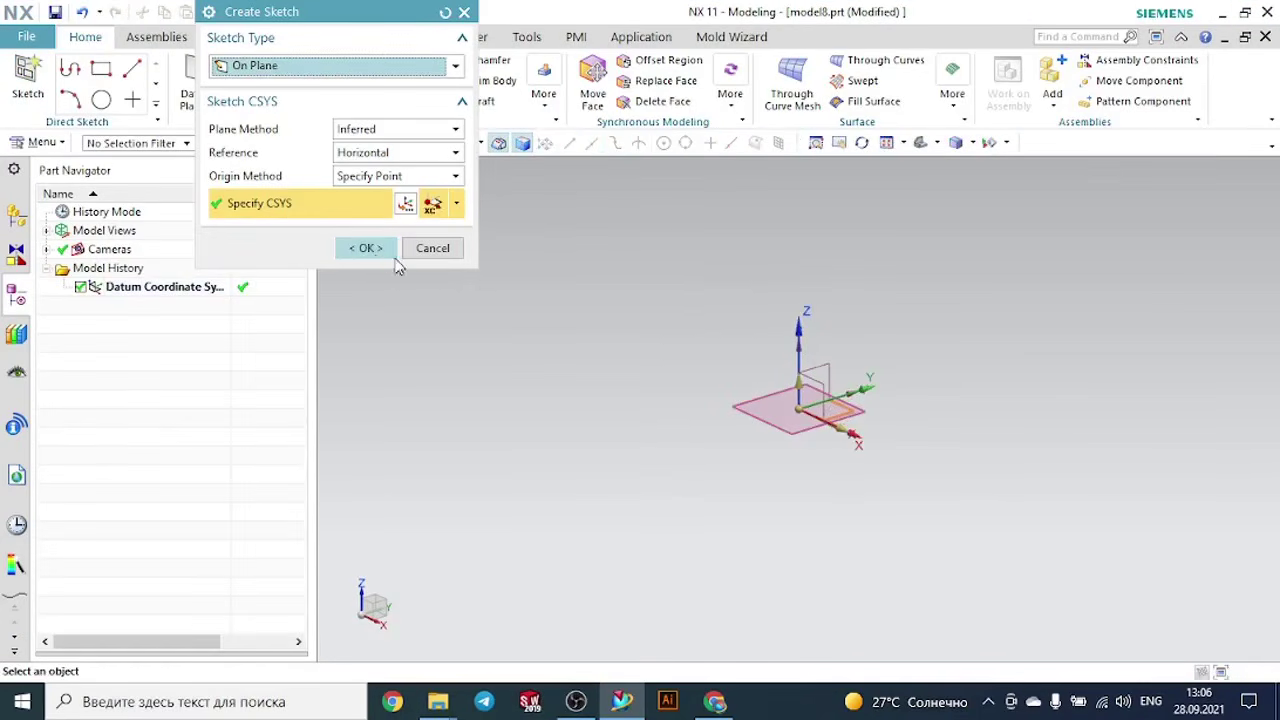
click(368, 249)
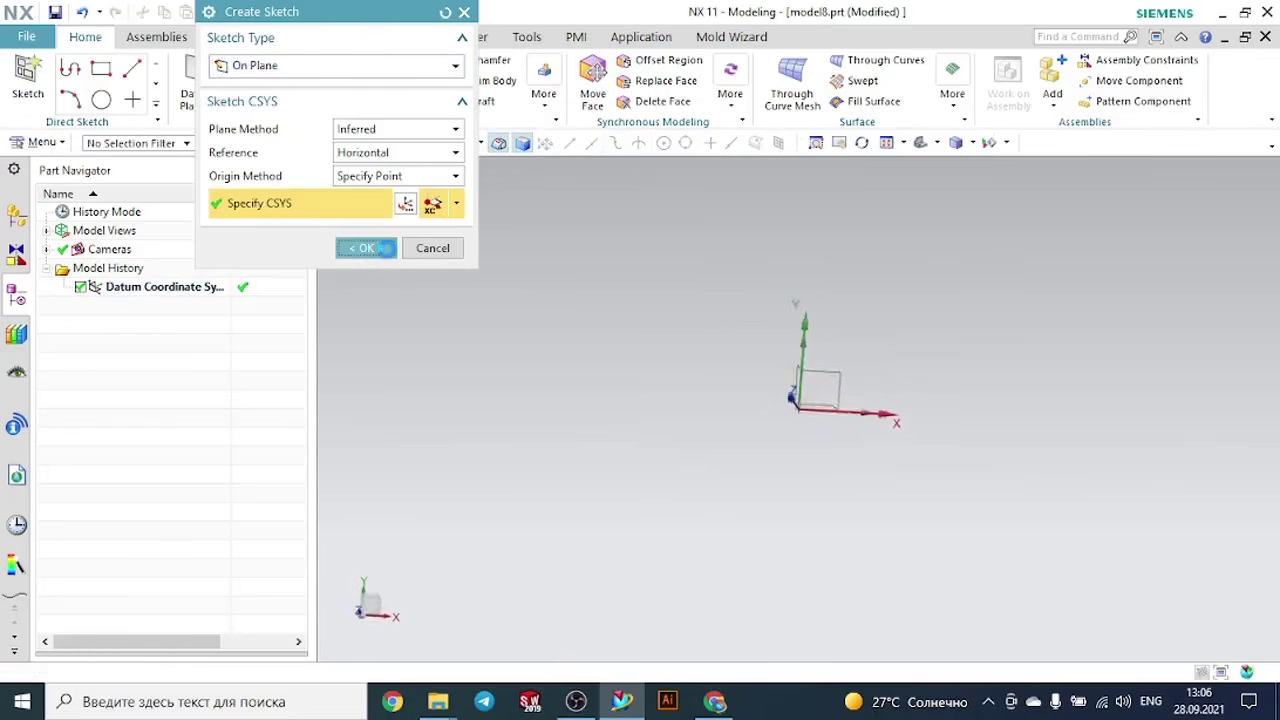
- Sketch a center-point rectangle about 126 mm wide and 46.8 mm high at the sketch origin and finish the sketch
click(141, 68)
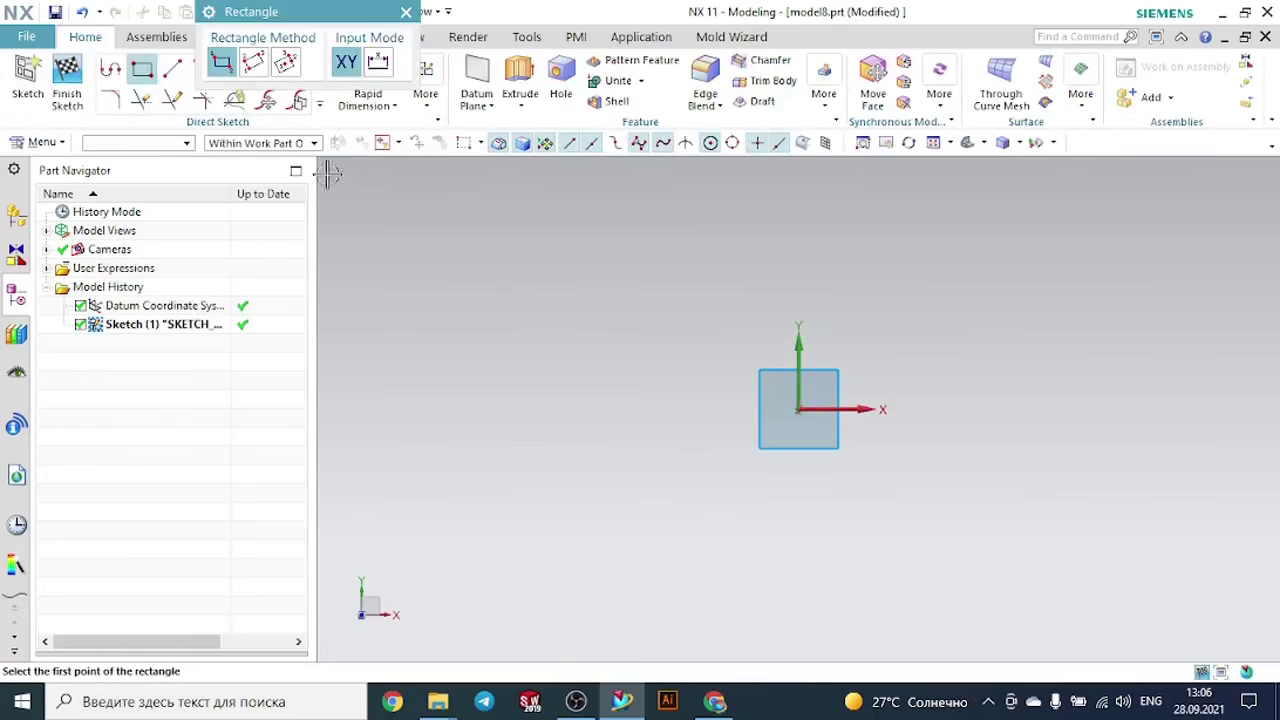
click(285, 65)
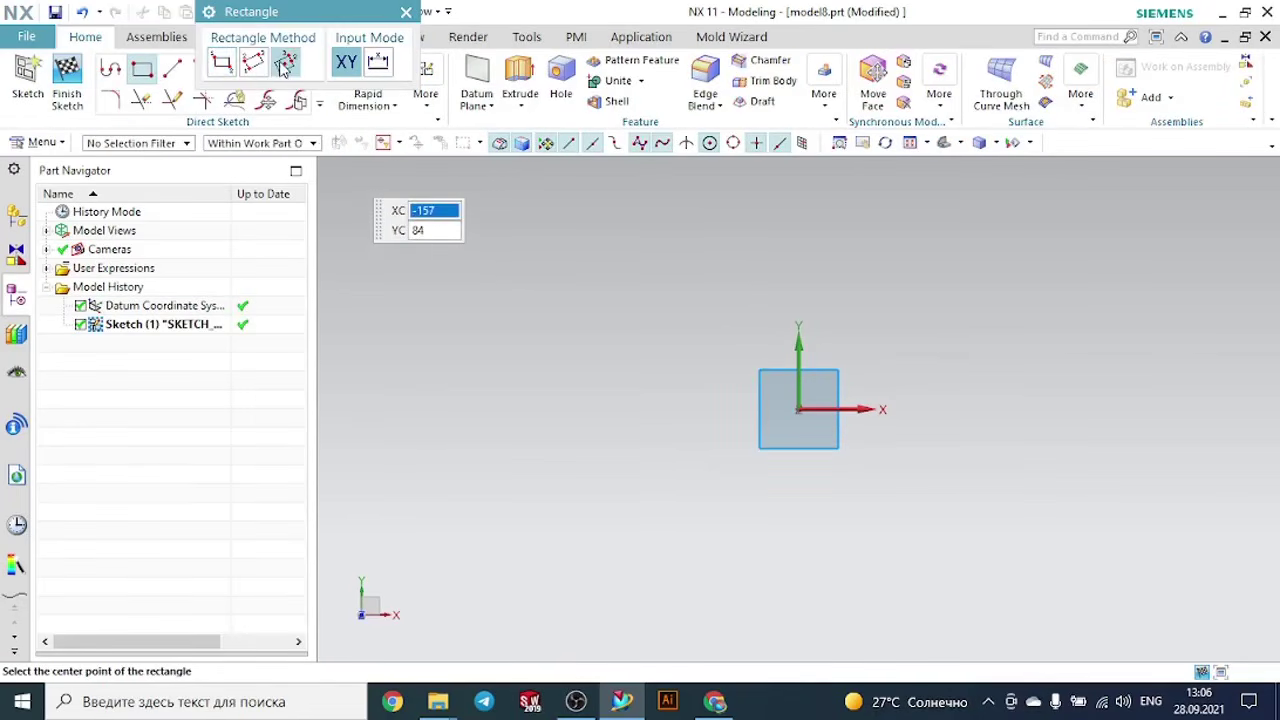
click(800, 405)
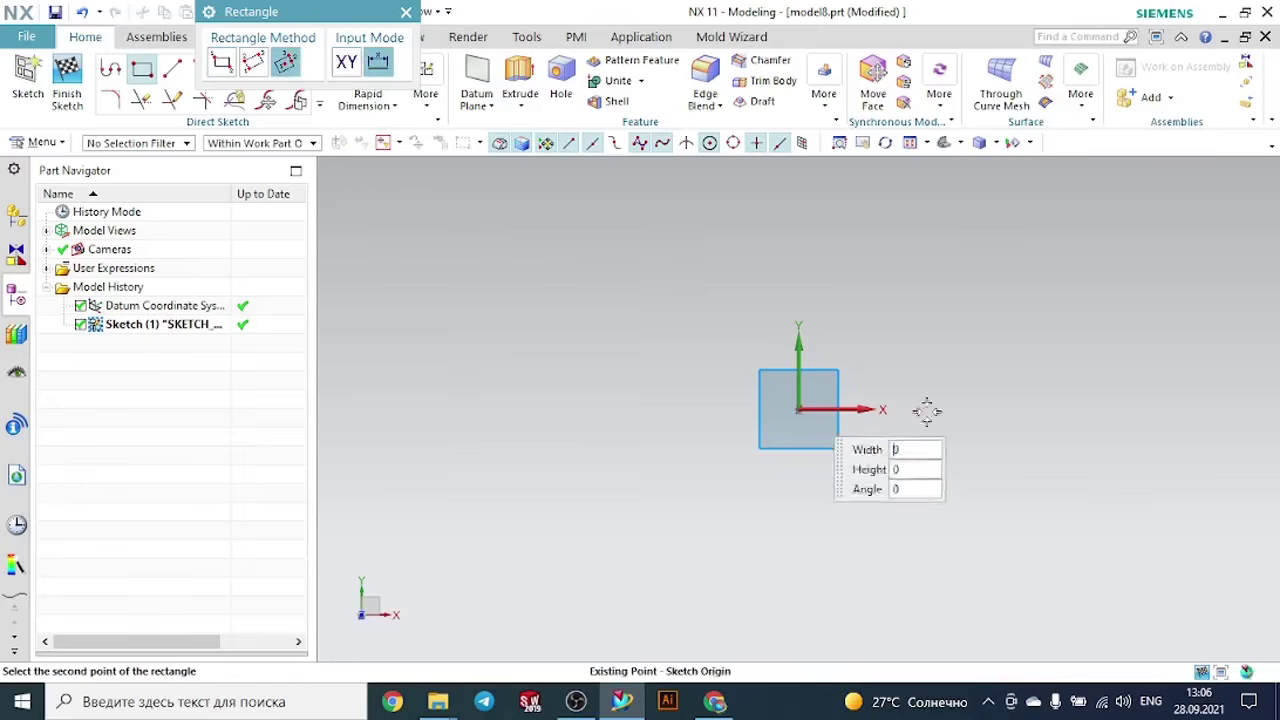
click(946, 341)
key(Escape)
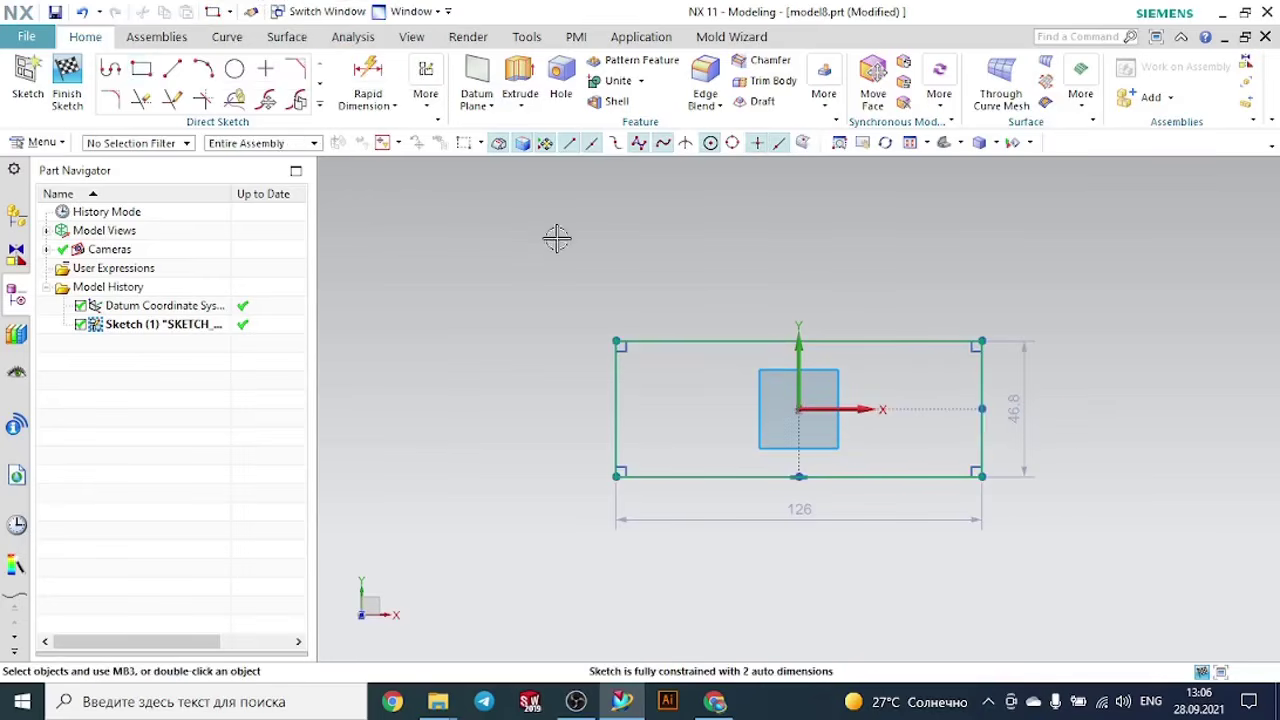
click(722, 705)
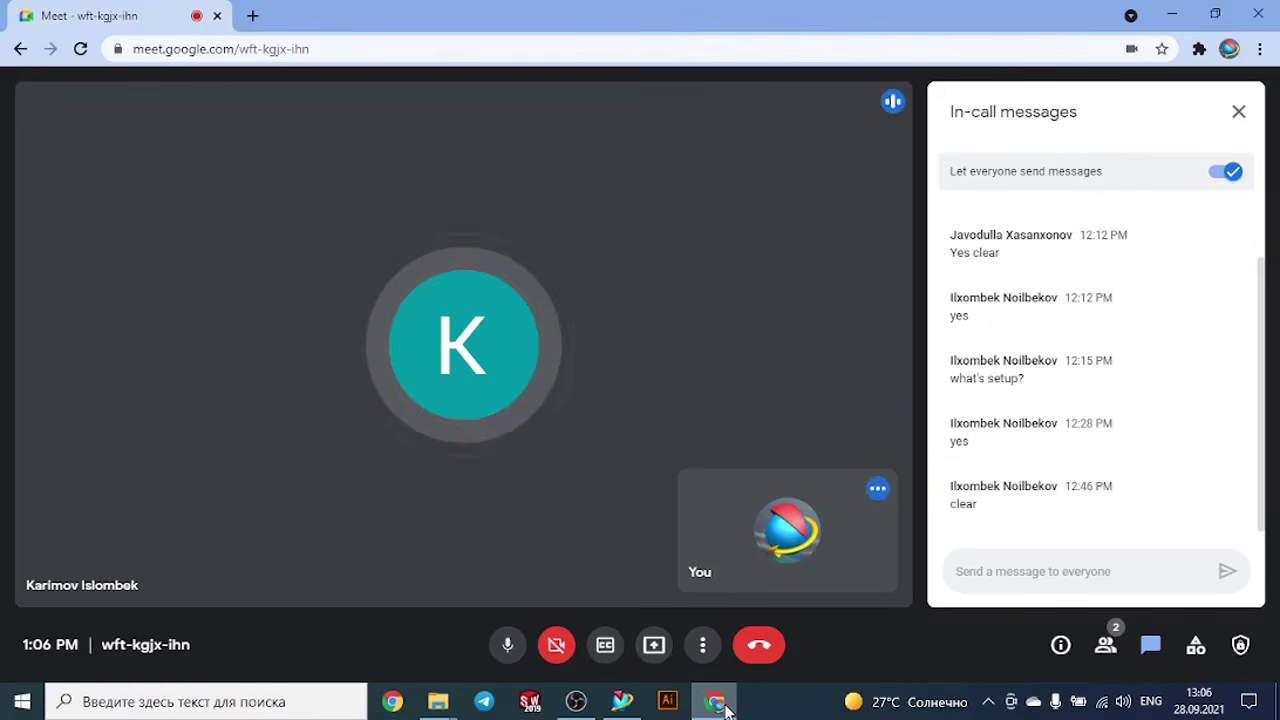
click(722, 705)
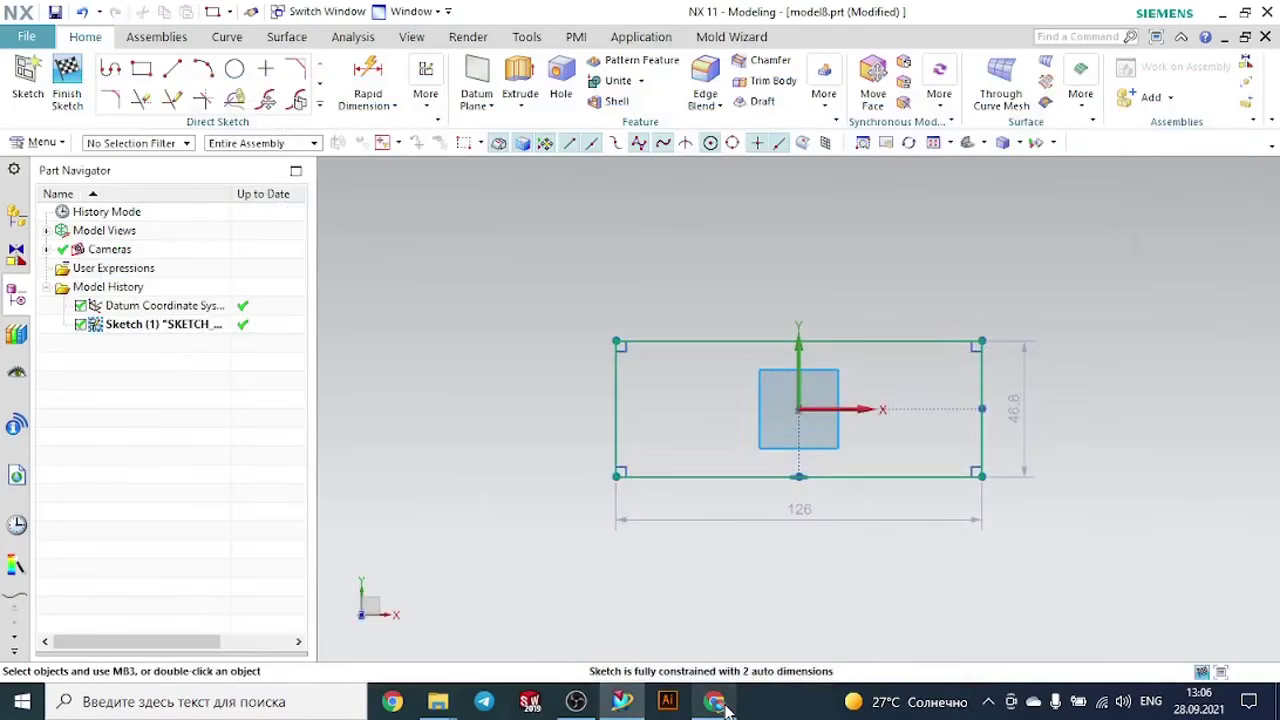
click(67, 80)
- Define an At Distance datum plane offset 100 mm upward from the XY plane of the datum coordinate system
mouse_move(747, 316)
middle_down()
mouse_move(754, 263)
mouse_move(705, 250)
middle_up()
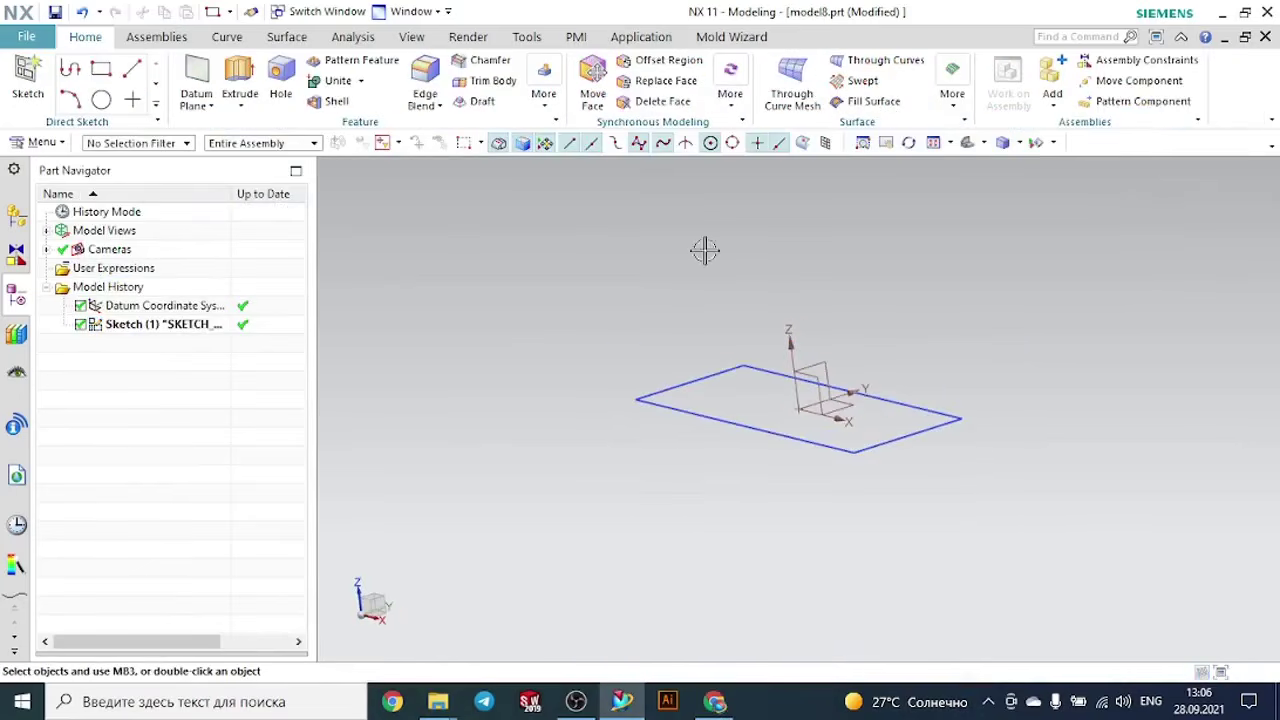
scroll(710, 325, down, 3)
scroll(963, 307, up, 2)
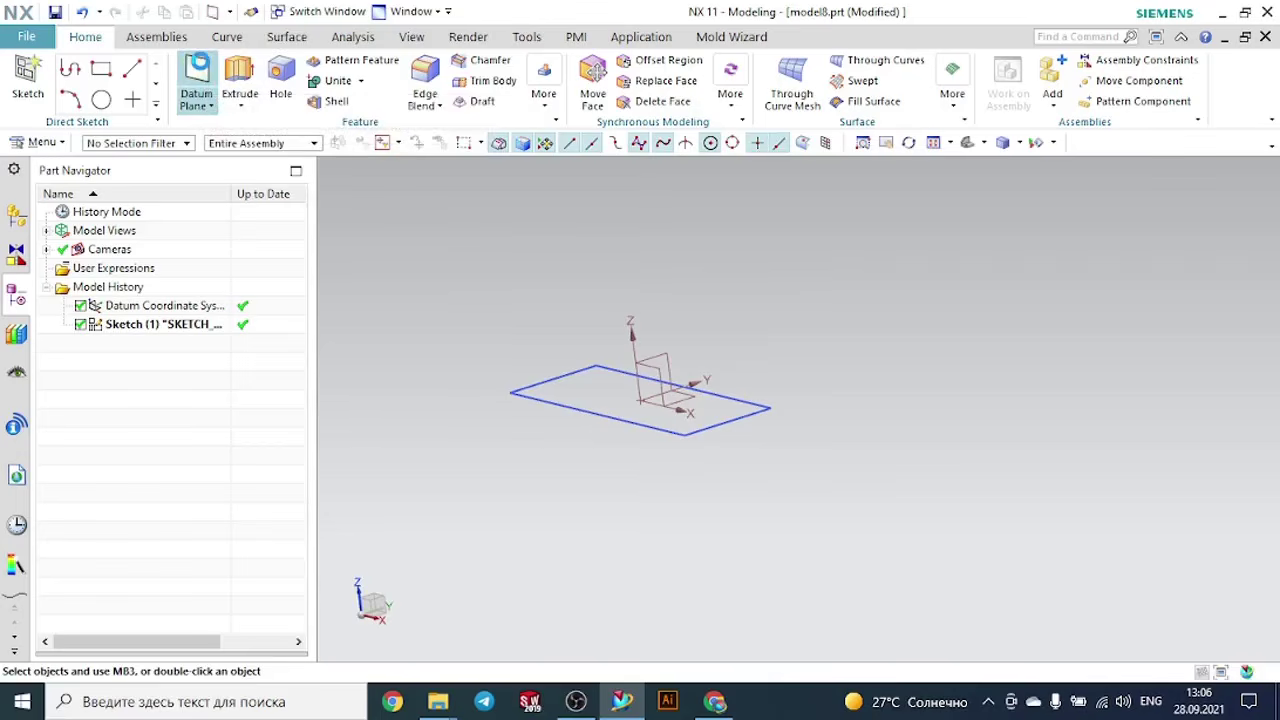
click(197, 75)
click(231, 66)
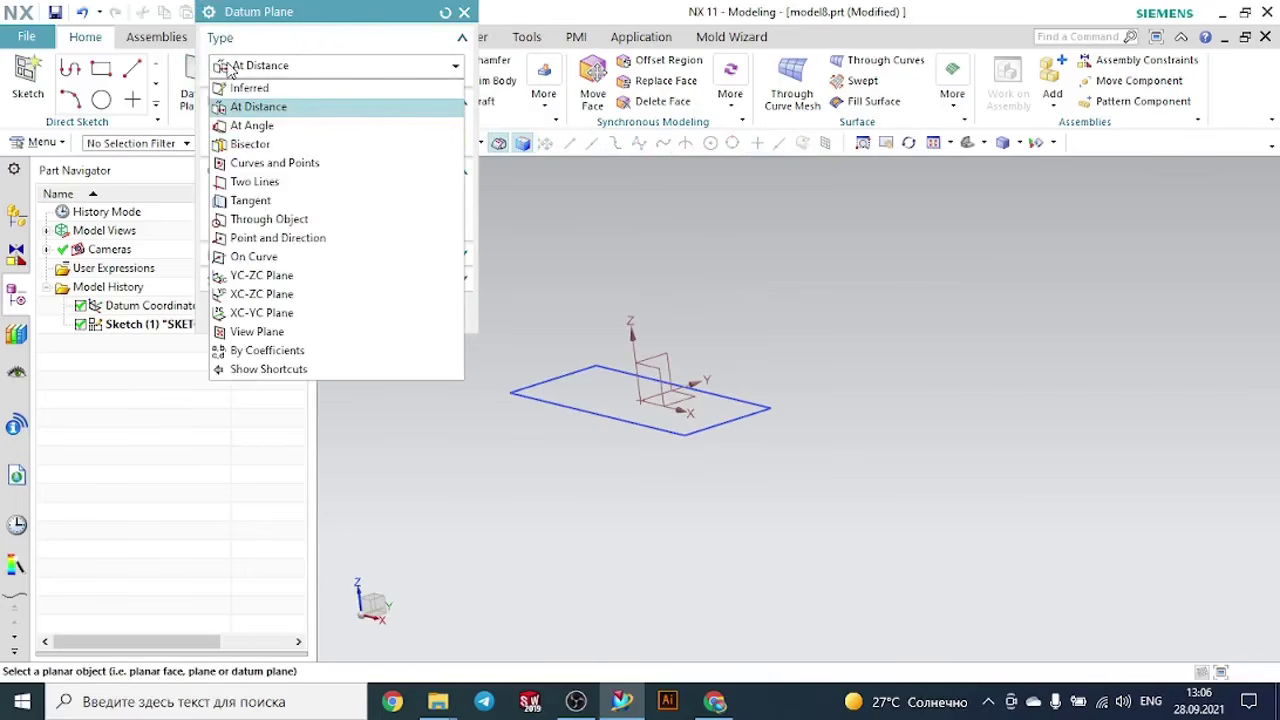
click(228, 110)
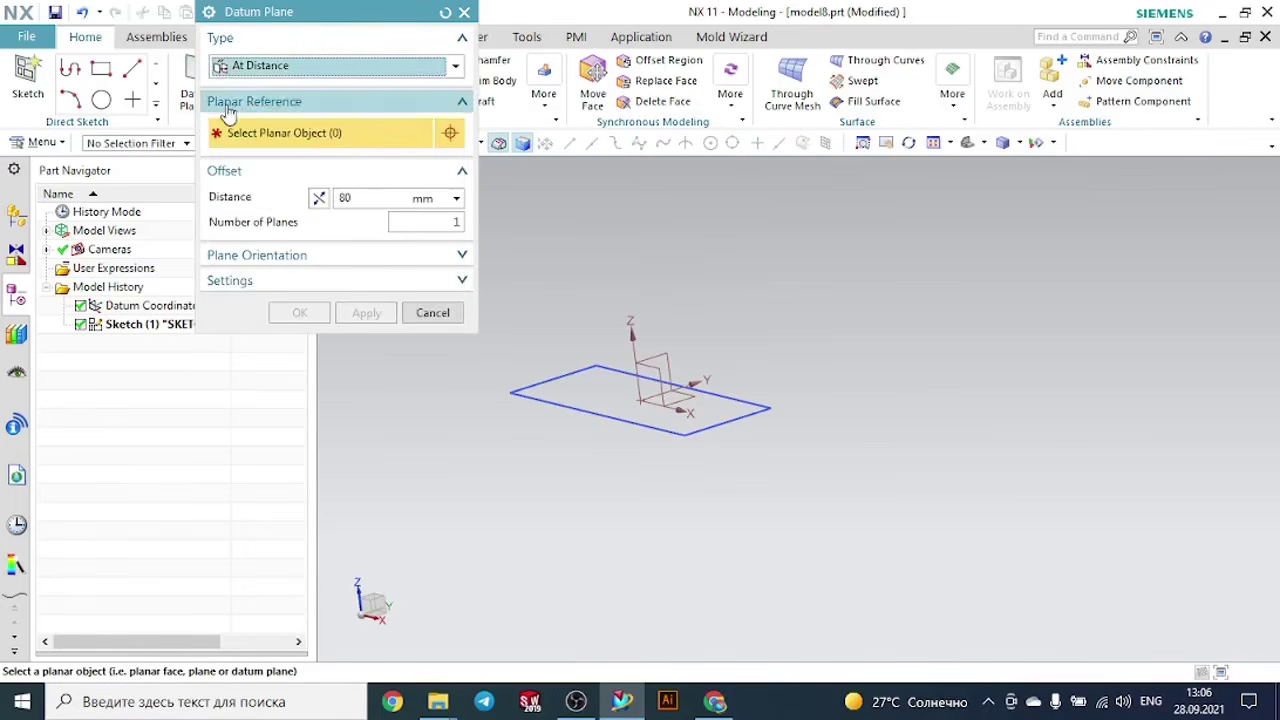
click(688, 400)
scroll(867, 451, down, 3)
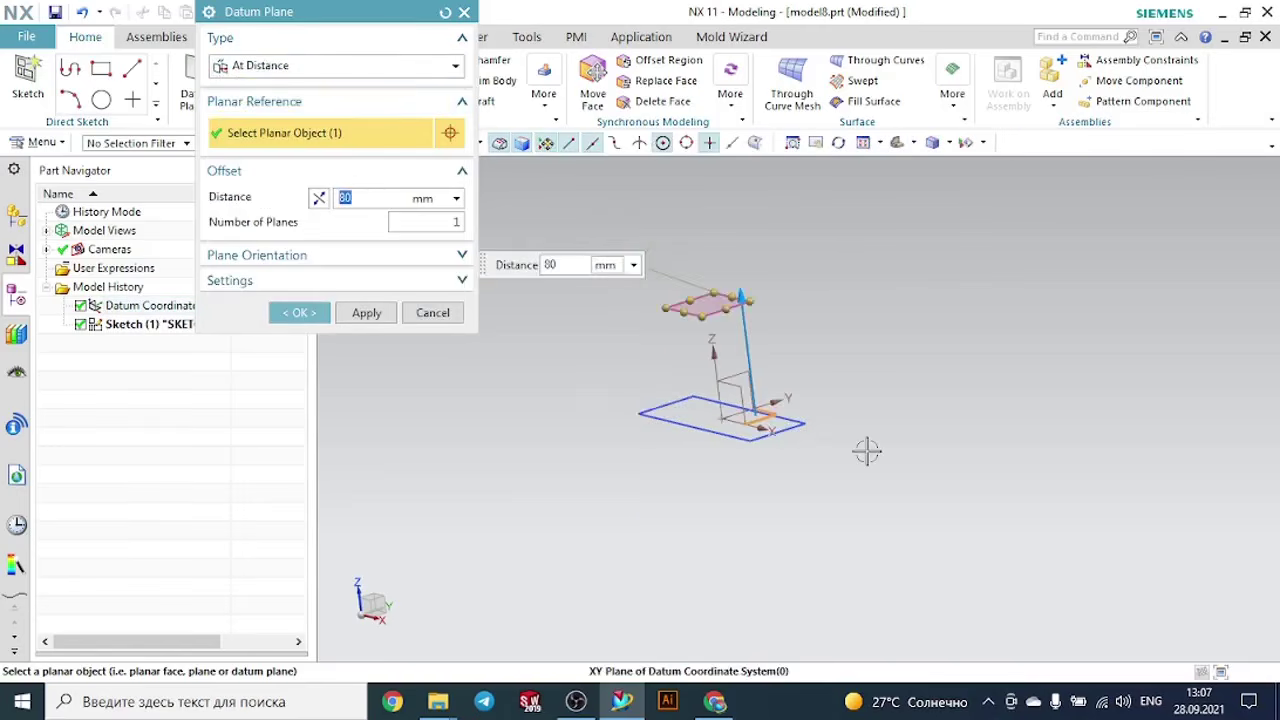
scroll(766, 334, up, 3)
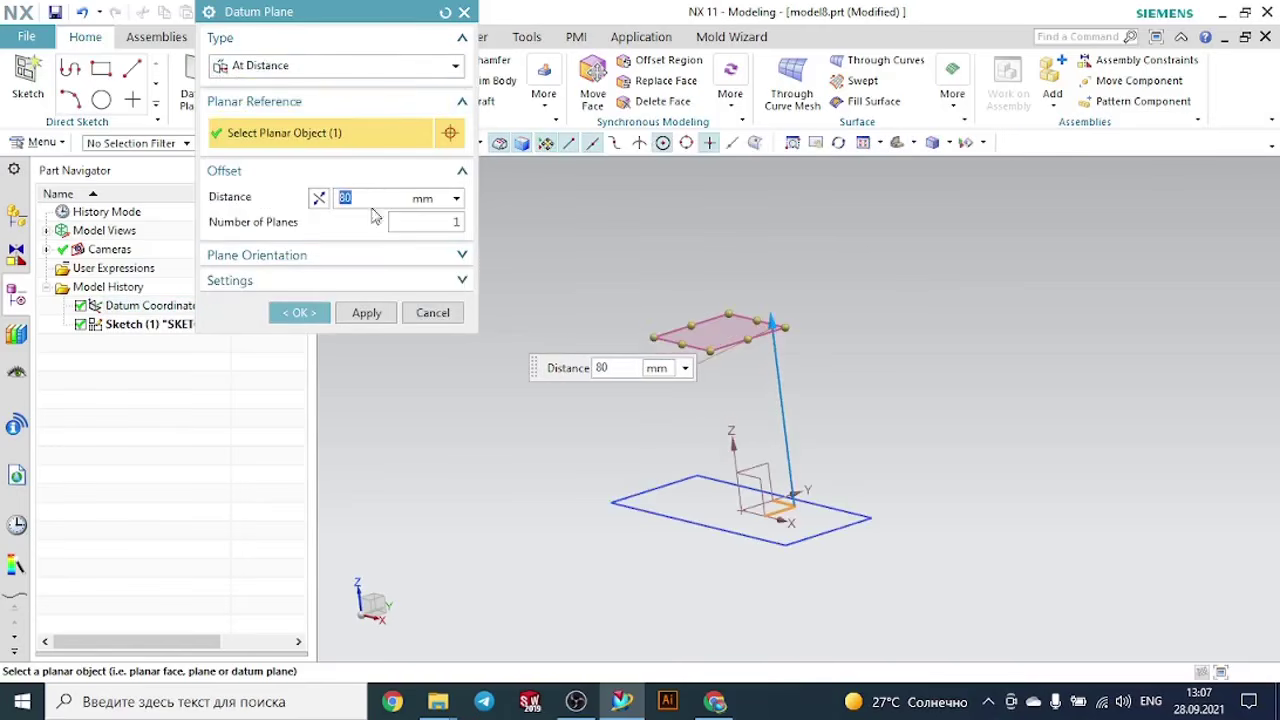
text(100)
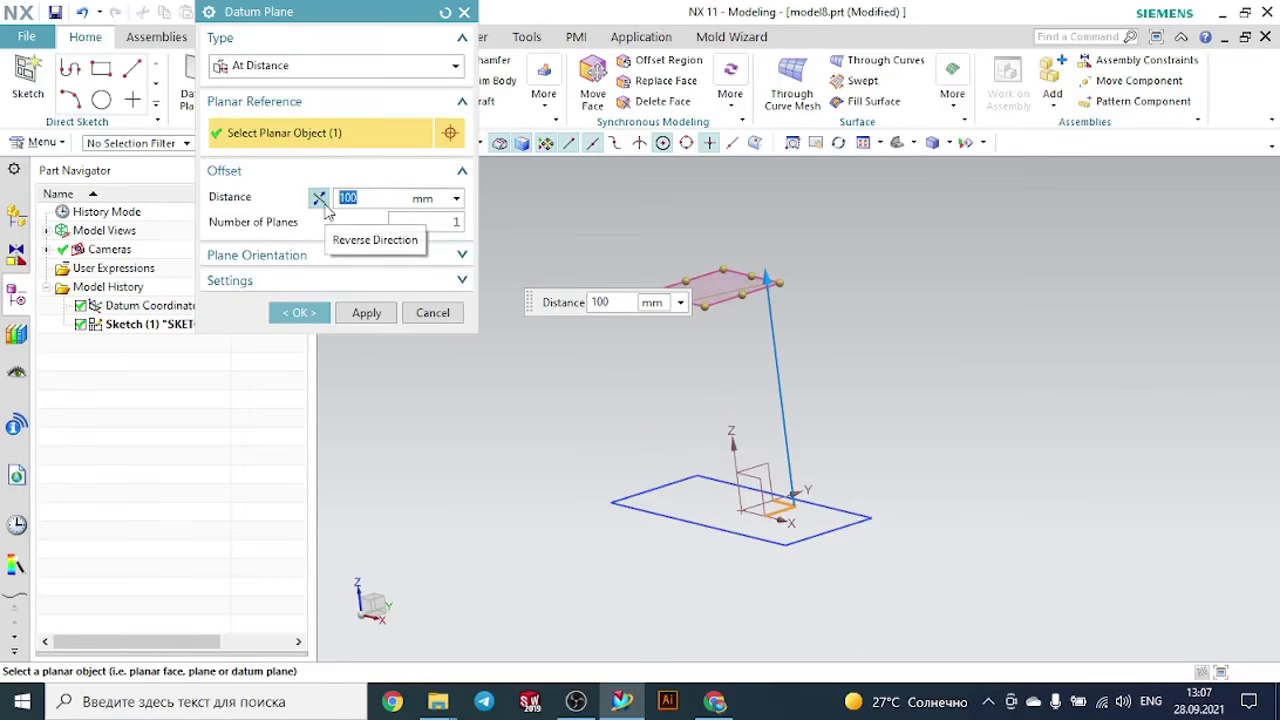
- Set the number of offset planes to 2 and create the datum planes
drag(430, 221, 485, 221)
scroll(690, 404, down, 3)
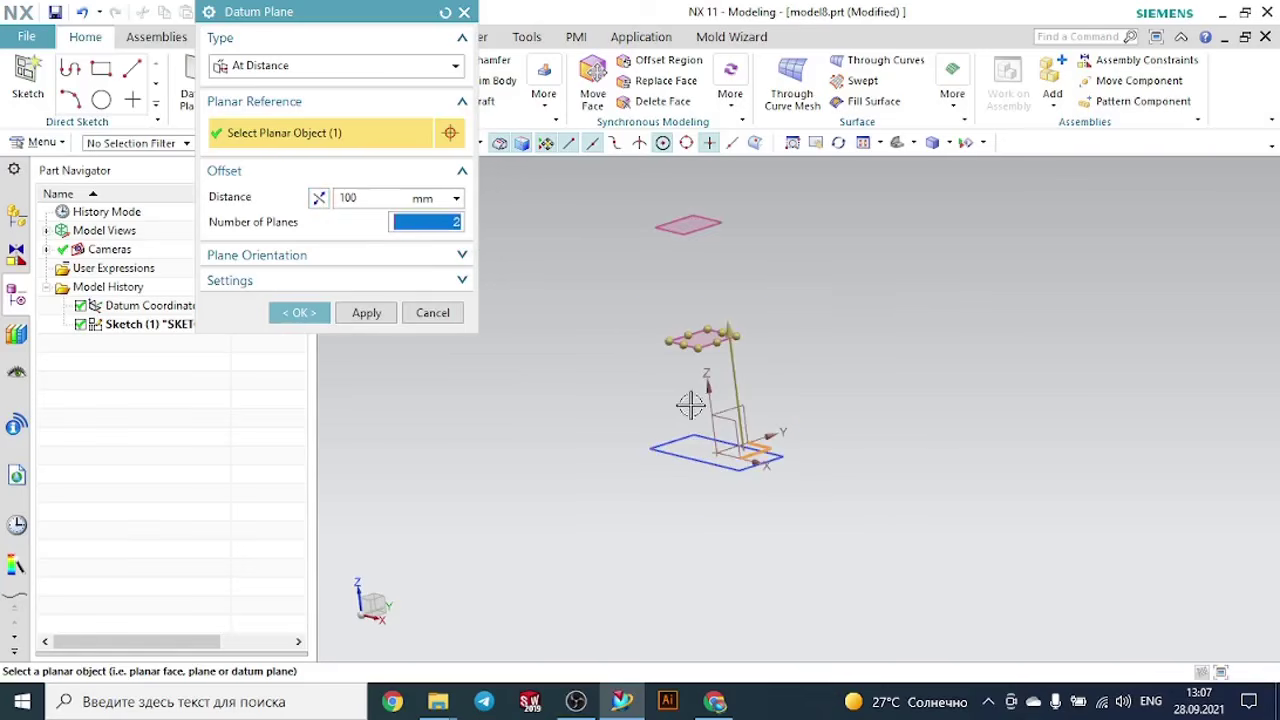
click(325, 314)
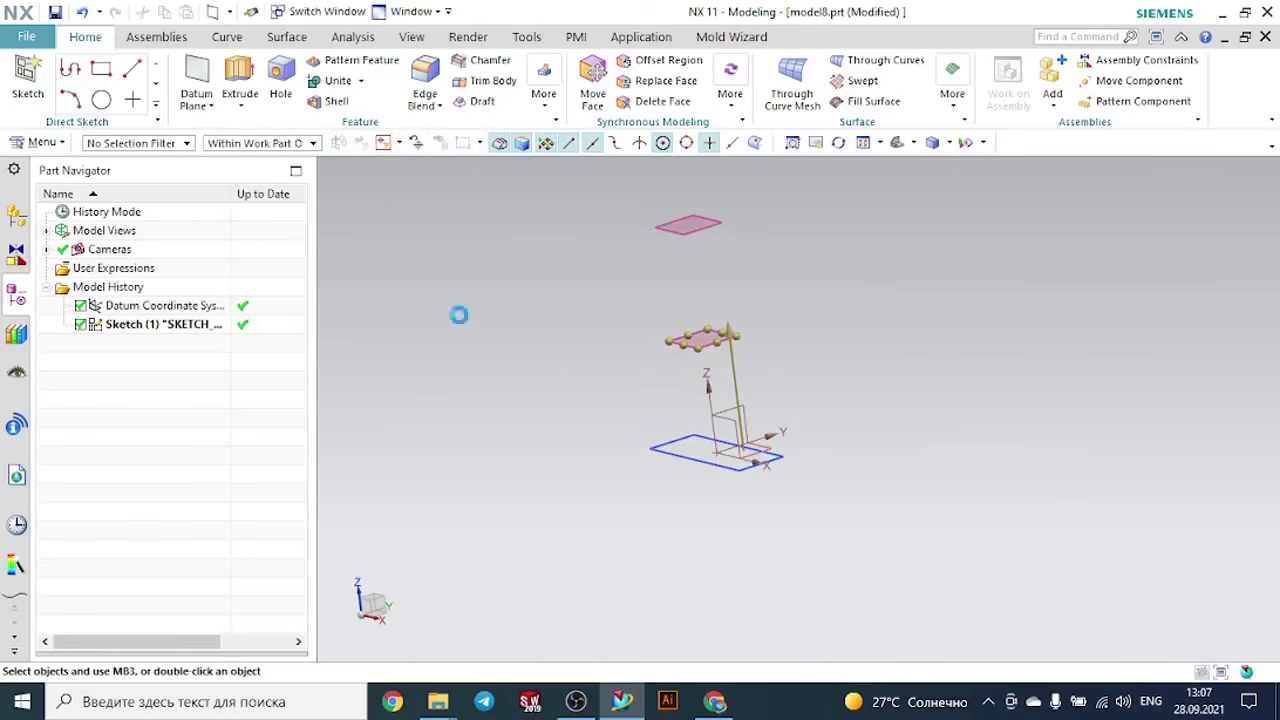
scroll(562, 306, up, 1)
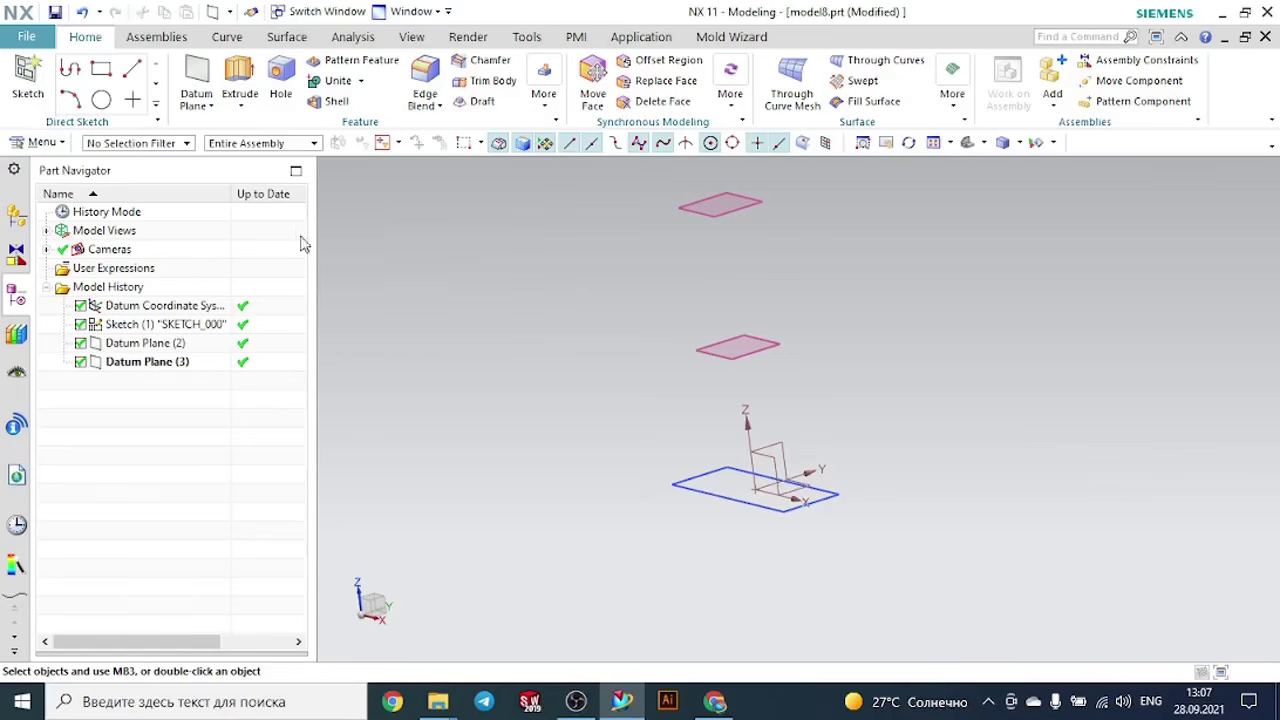
- Create a sketch on the lower of the two offset datum planes
click(28, 80)
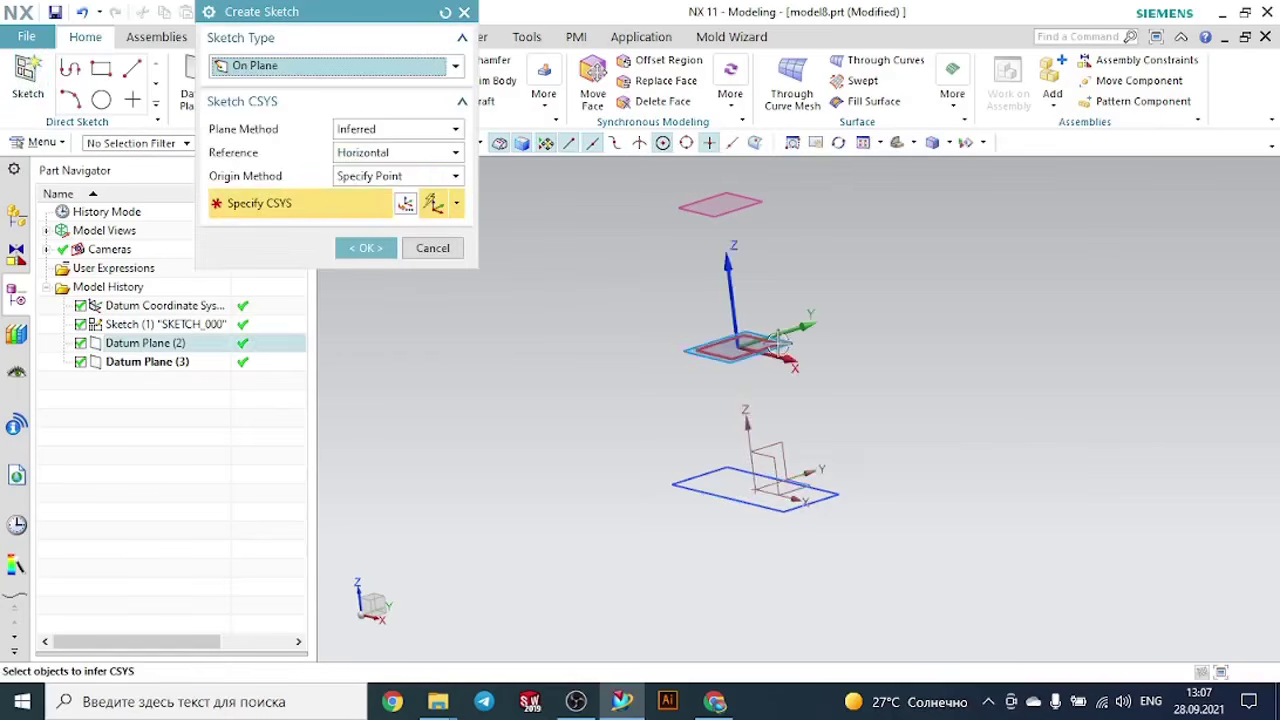
click(783, 344)
click(368, 249)
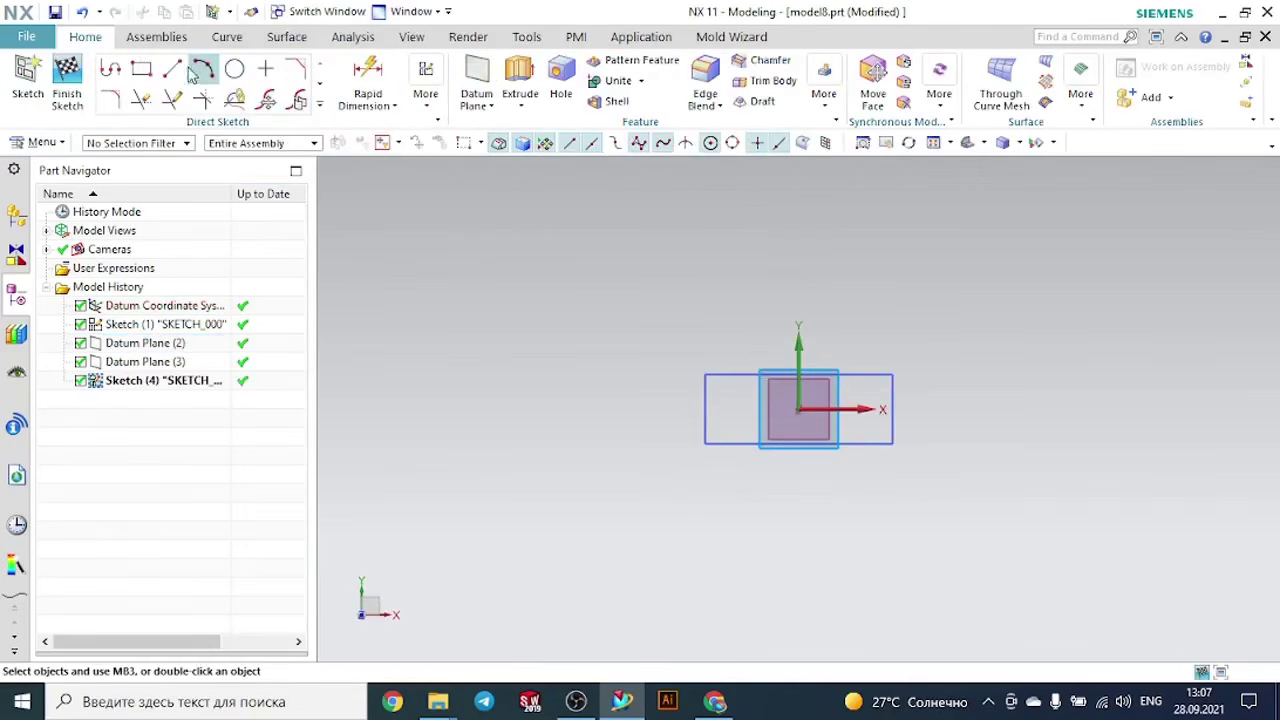
- Sketch a center-point rectangle about 82 mm wide and 78.2 mm high at the sketch origin and finish the sketch
click(141, 68)
scroll(866, 394, up, 2)
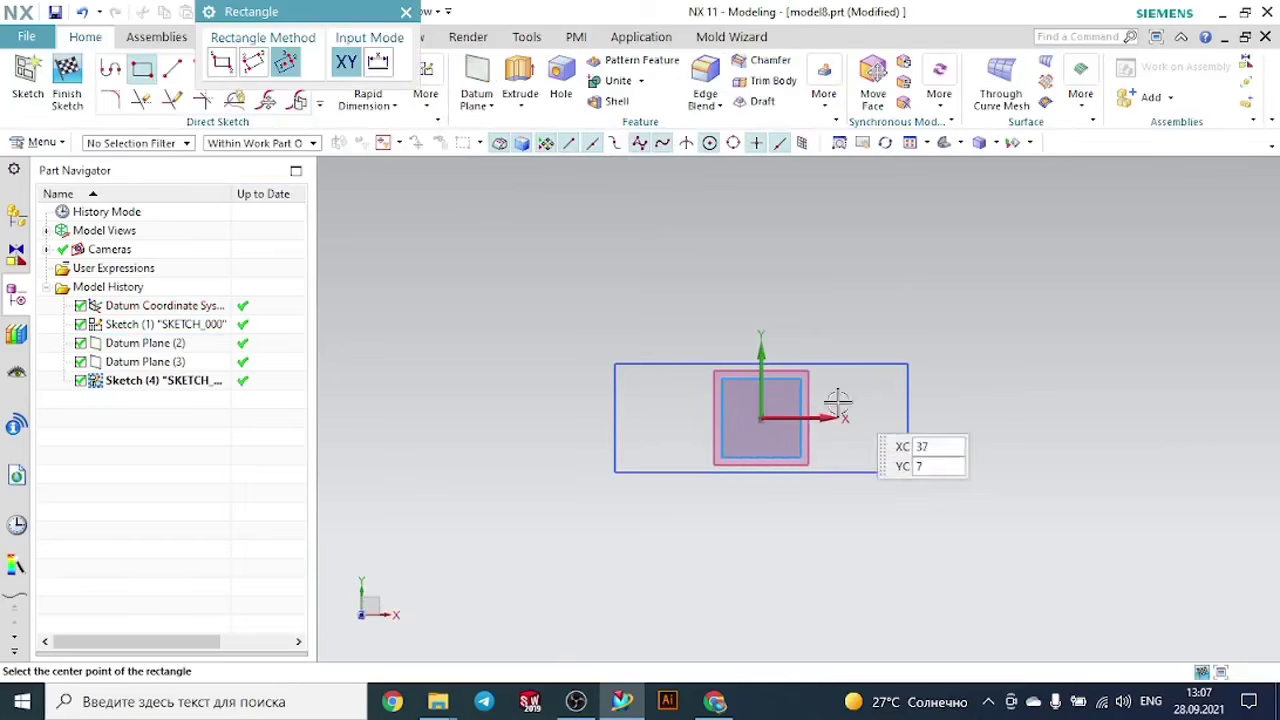
click(761, 418)
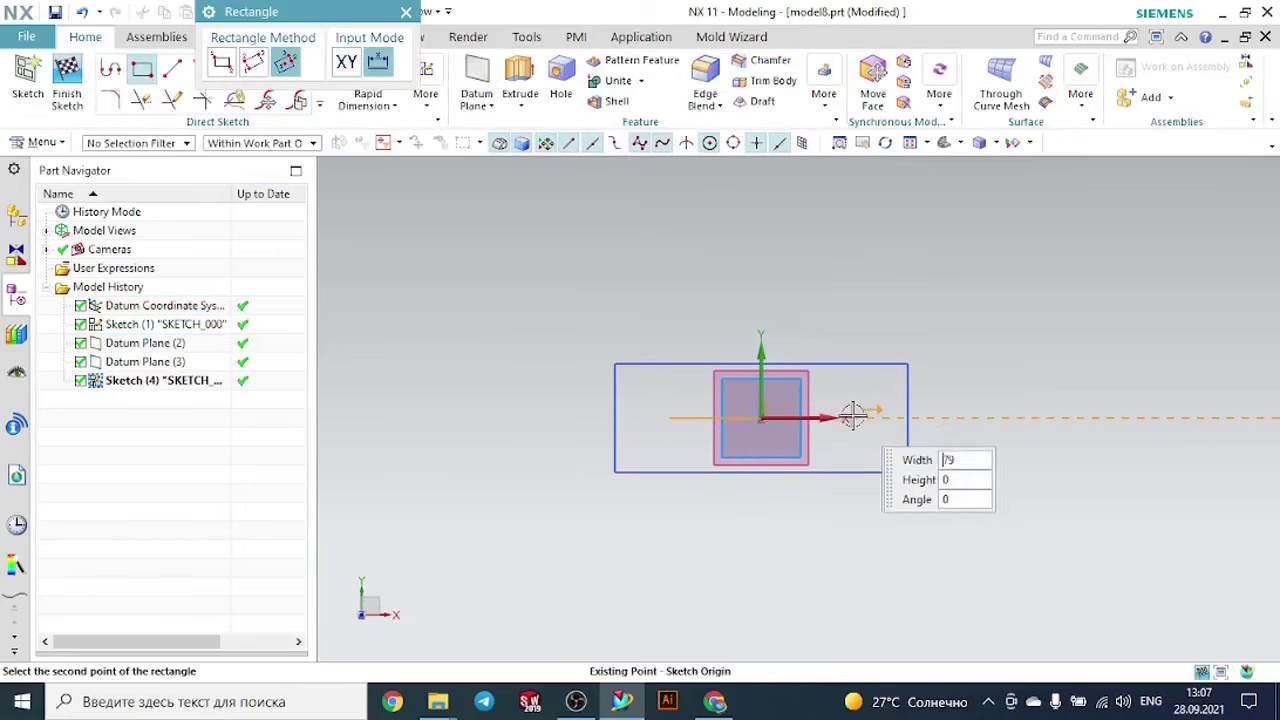
click(856, 328)
click(406, 12)
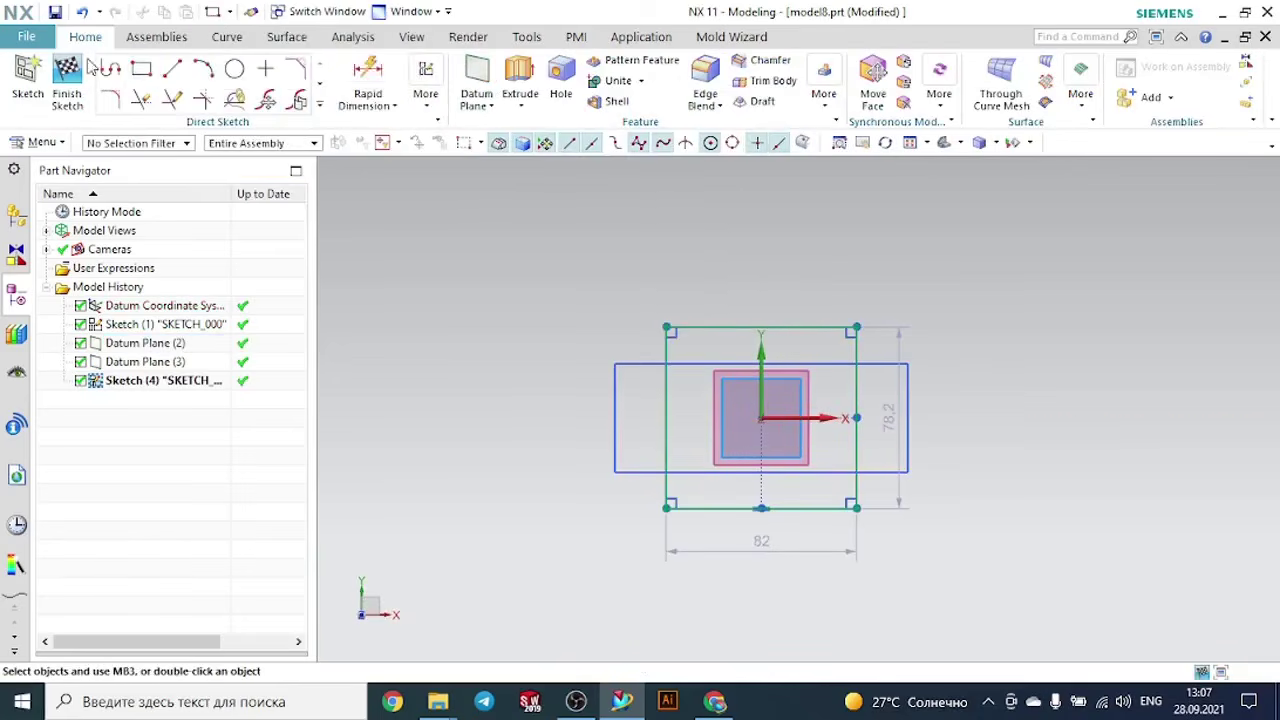
key(ctrl+q)
- Create a sketch on the upper offset datum plane
mouse_move(1171, 434)
middle_down()
mouse_move(1092, 359)
mouse_move(1108, 386)
middle_up()
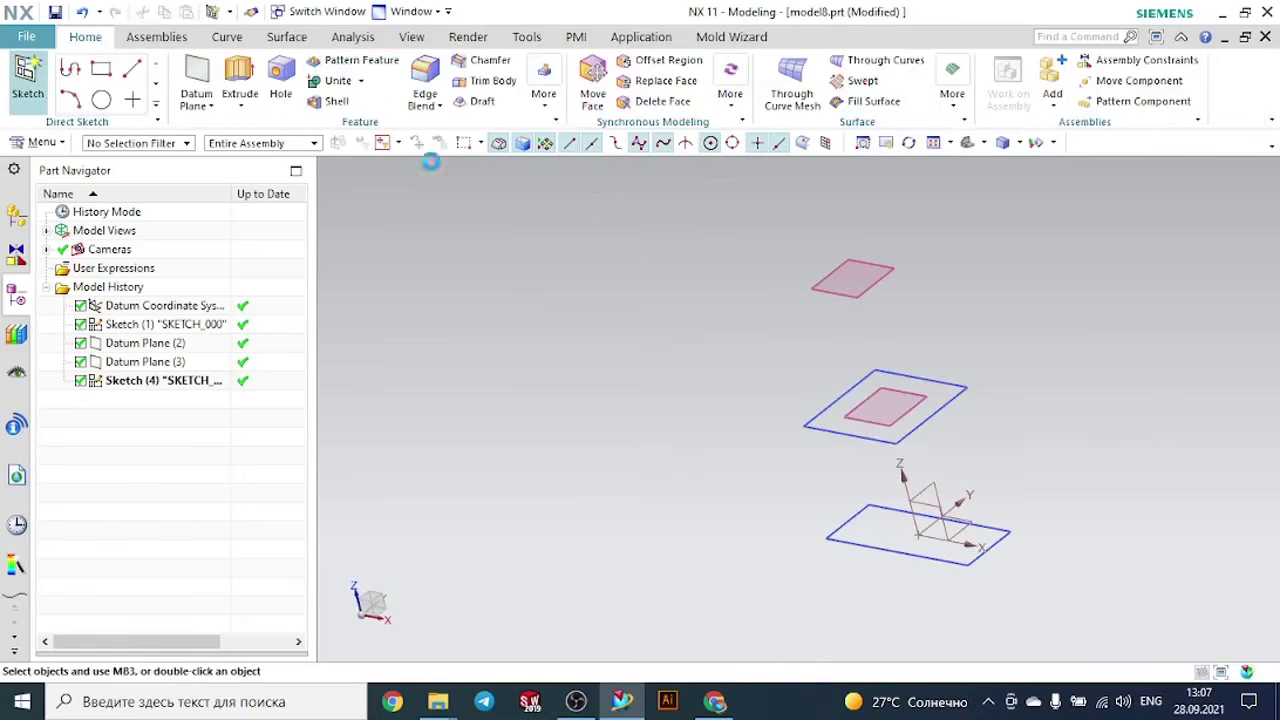
click(888, 268)
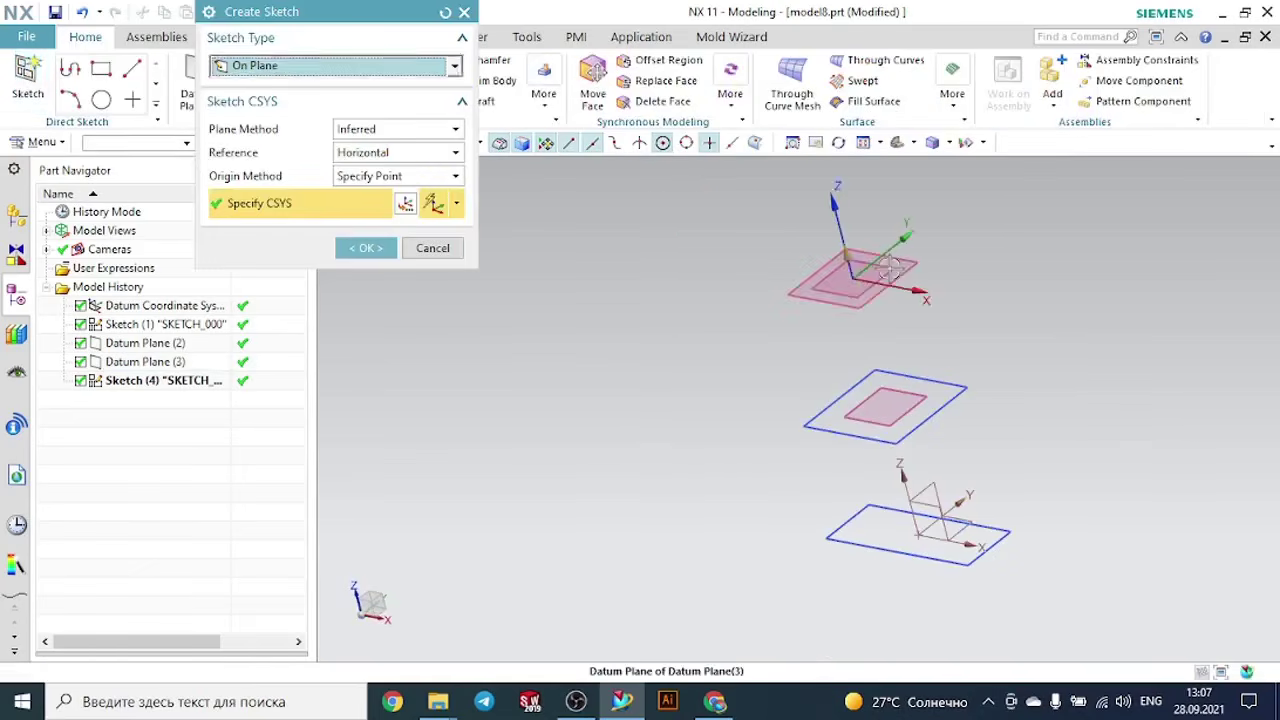
click(364, 248)
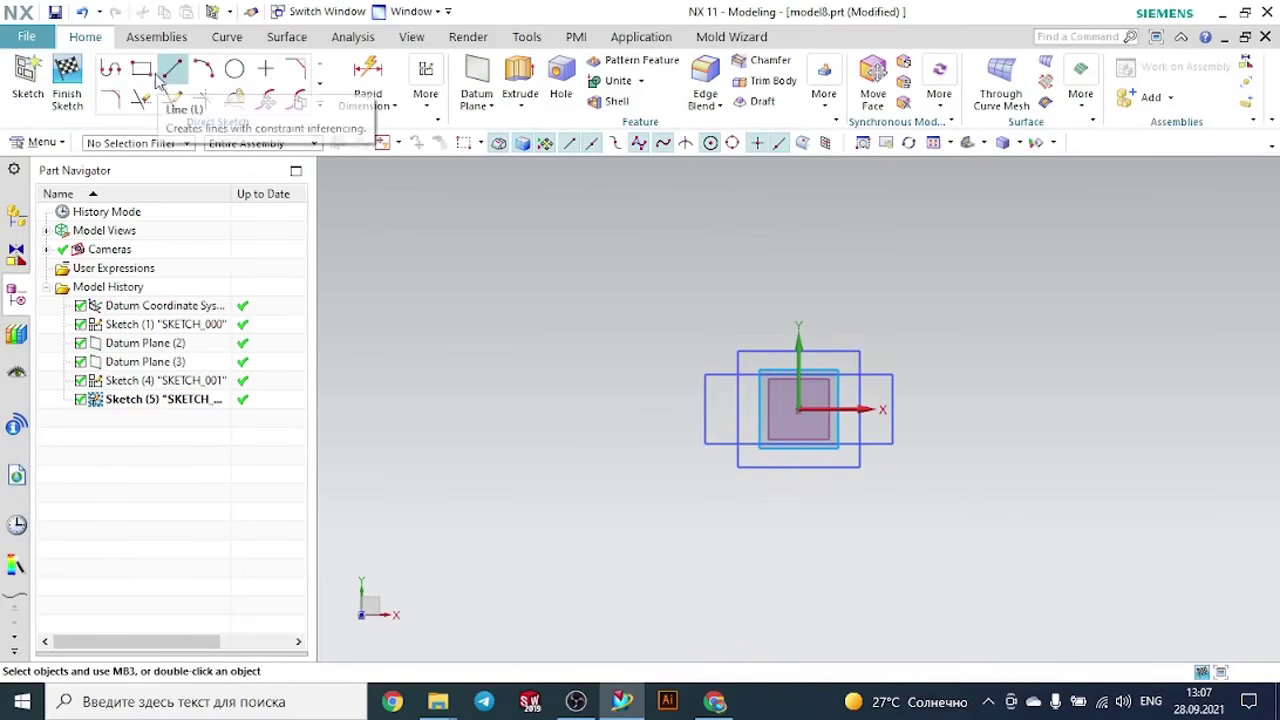
- Sketch a center-point rectangle about 190 mm wide and 96.4 mm high at the sketch origin and finish the sketch
click(141, 68)
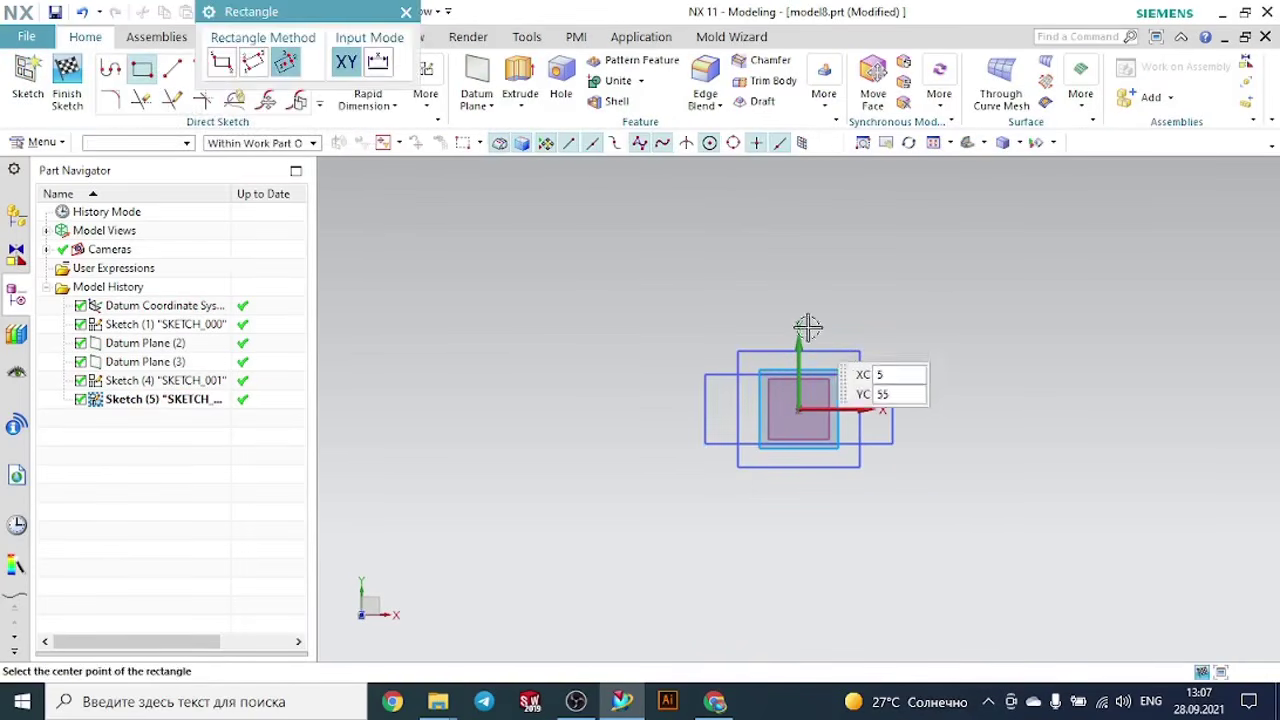
click(798, 409)
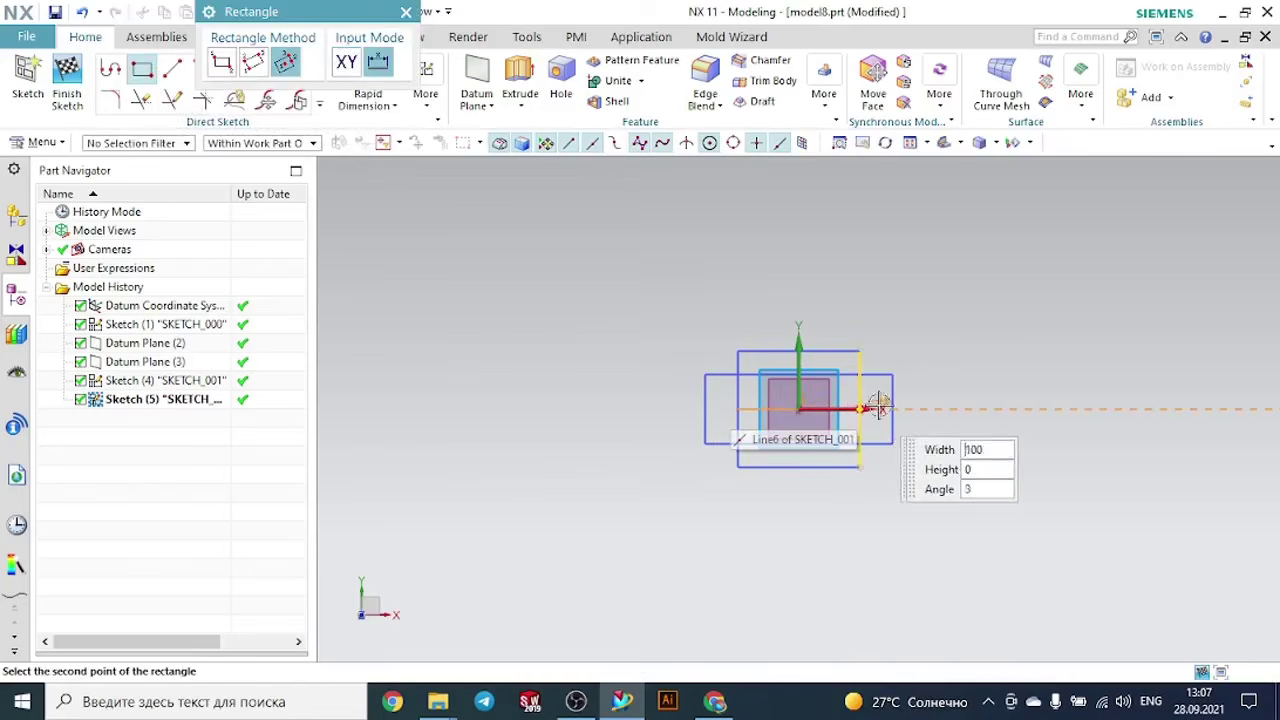
click(940, 338)
click(405, 12)
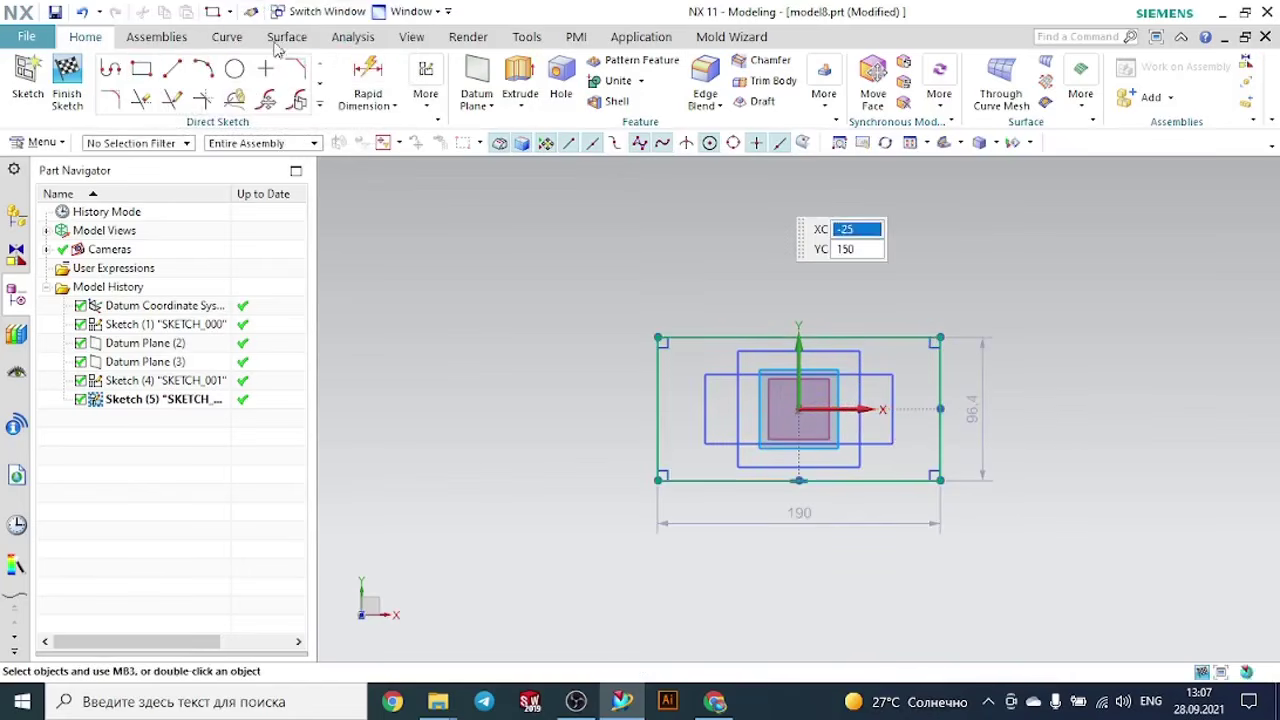
click(67, 80)
- Create a sketch on the XZ plane of the datum coordinate system
middle_drag(986, 351, 949, 299)
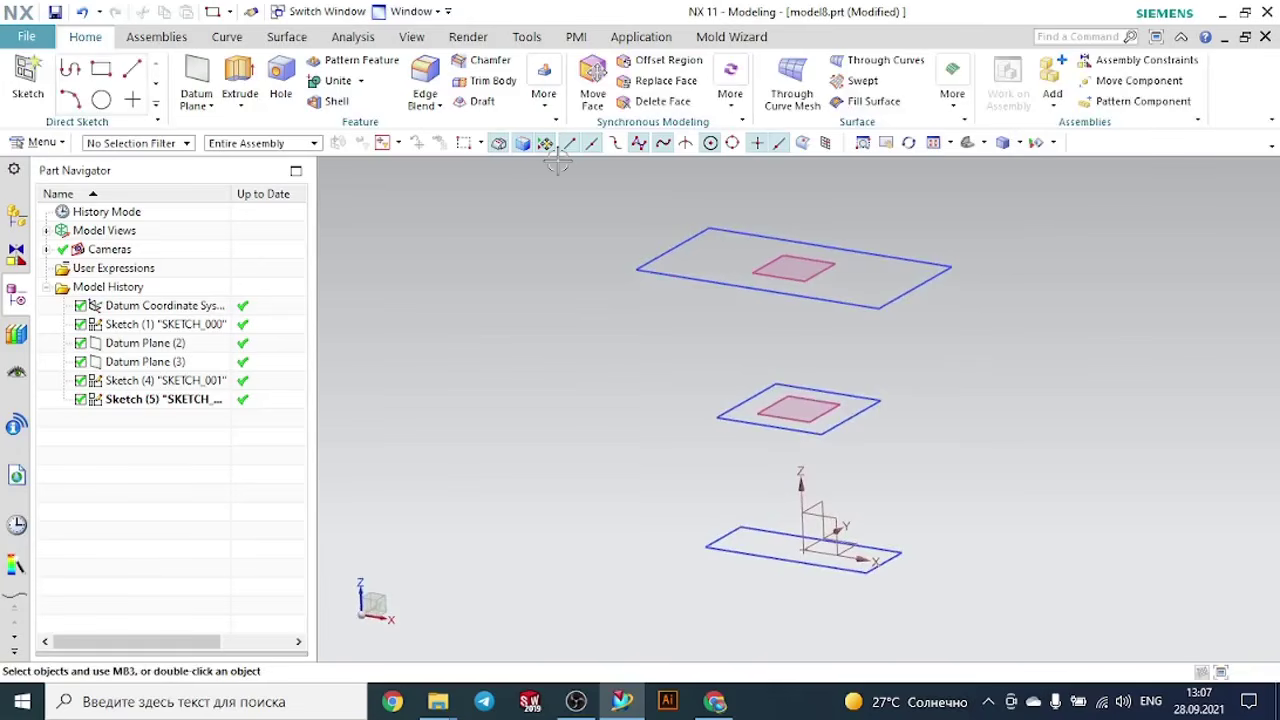
middle_drag(967, 373, 937, 378)
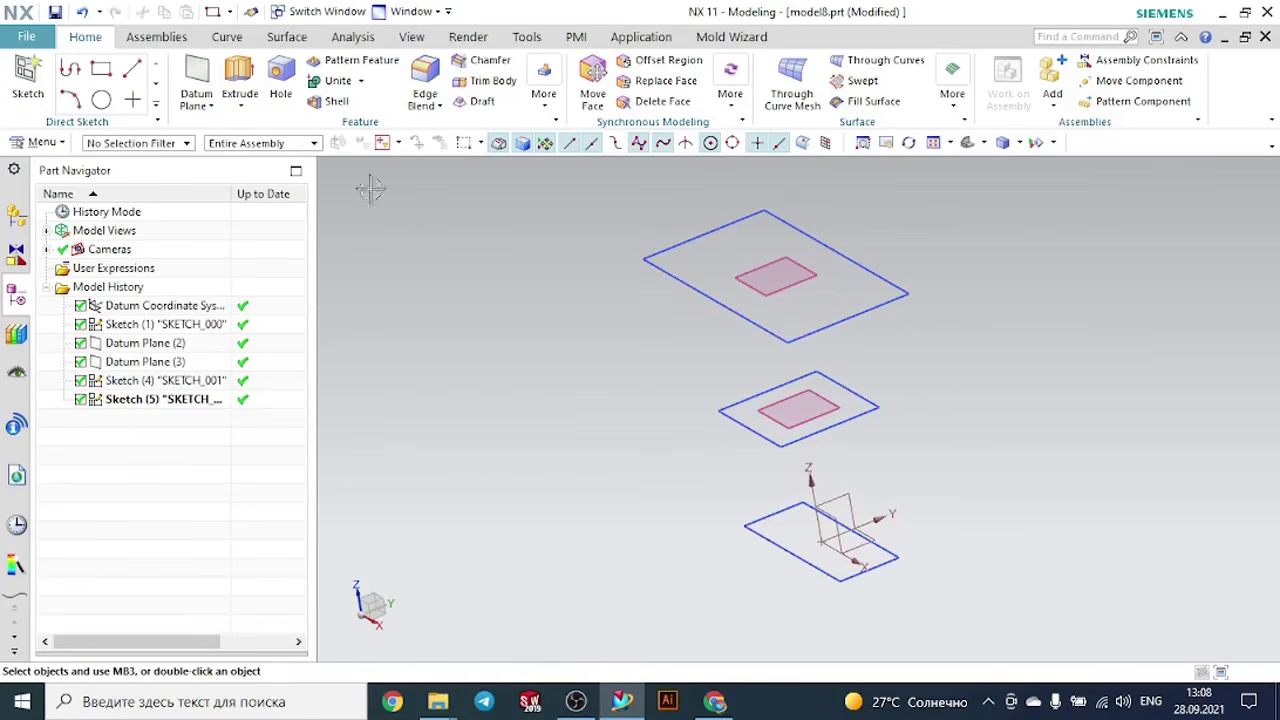
click(20, 76)
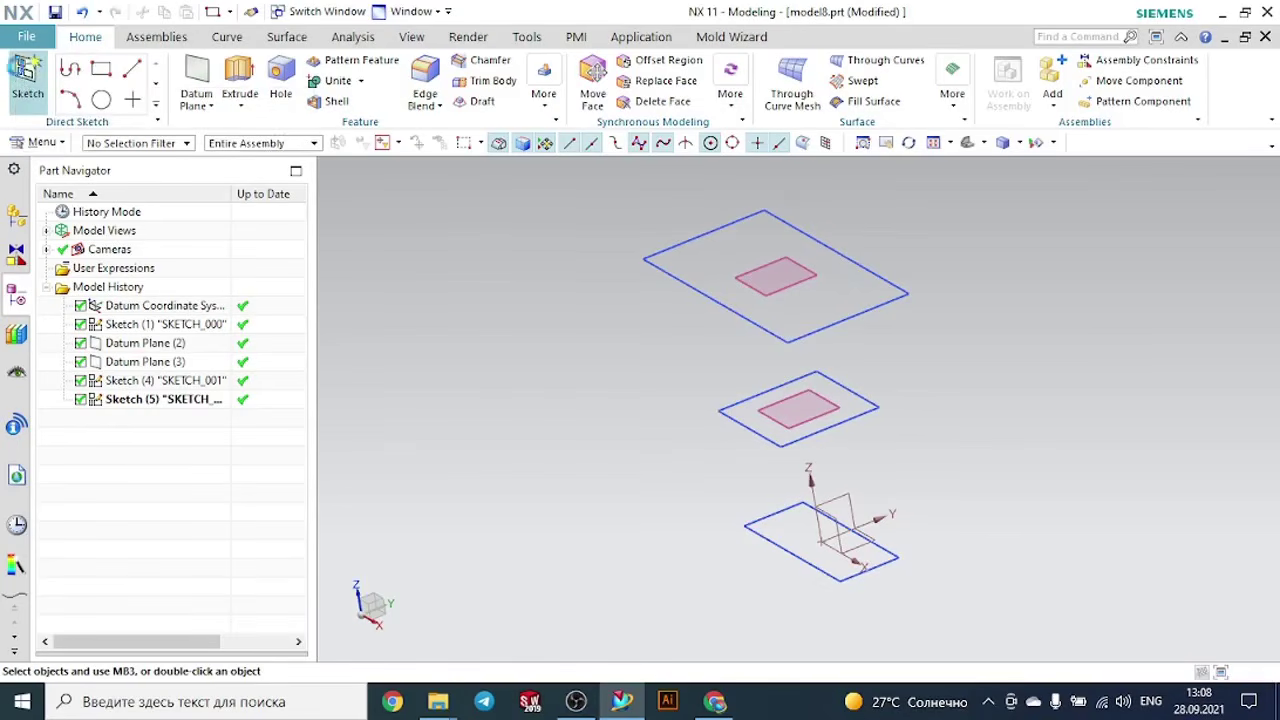
mouse_move(929, 460)
middle_down()
mouse_move(923, 477)
mouse_move(888, 487)
mouse_move(1014, 463)
middle_up()
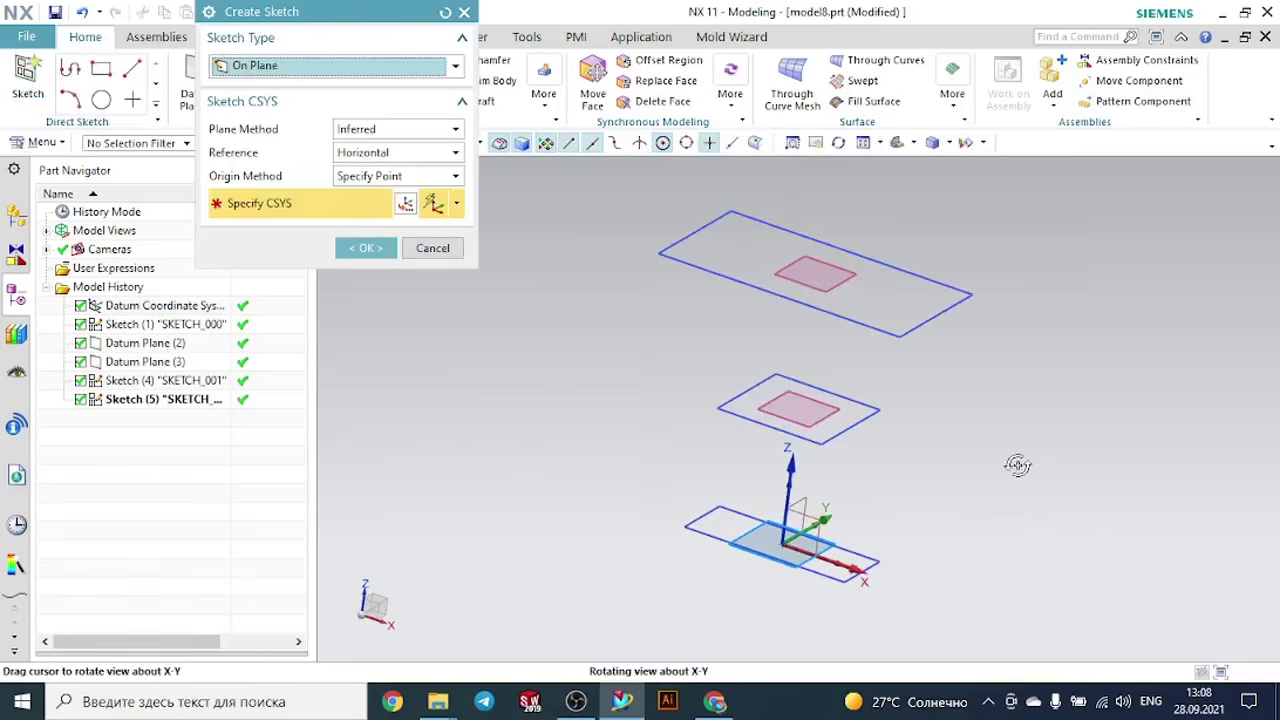
scroll(843, 517, up, 2)
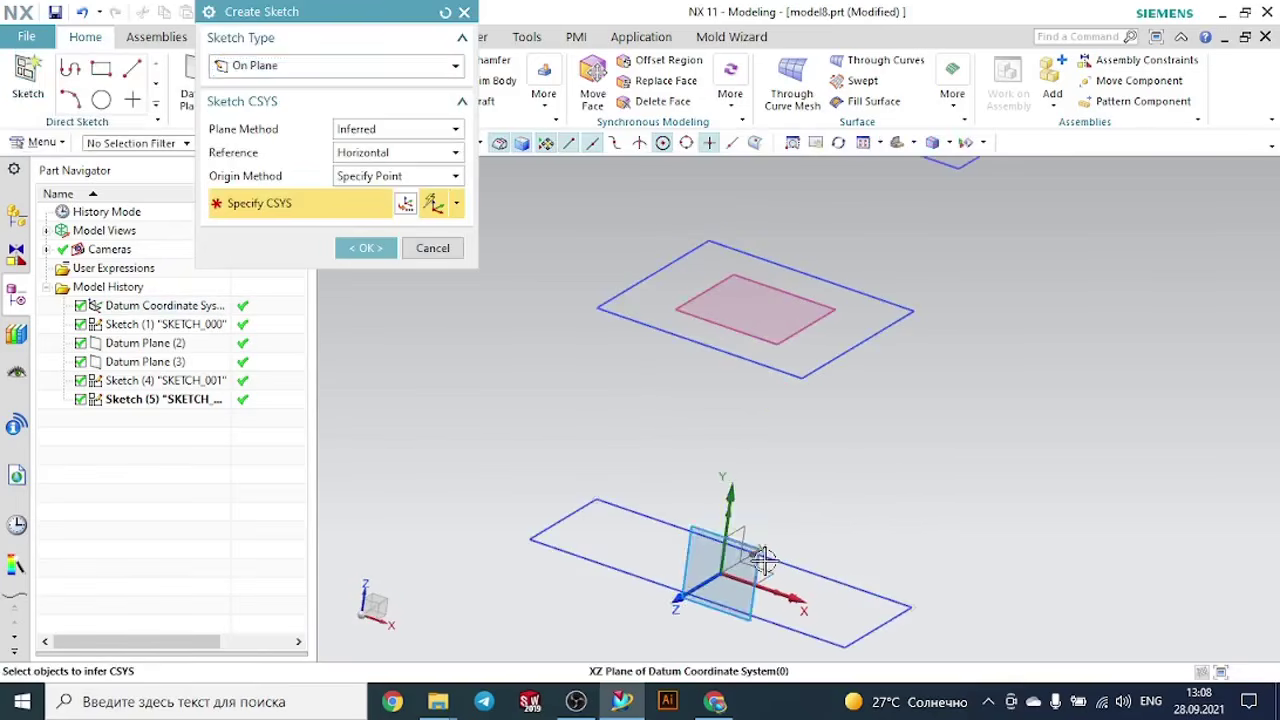
click(758, 562)
click(366, 246)
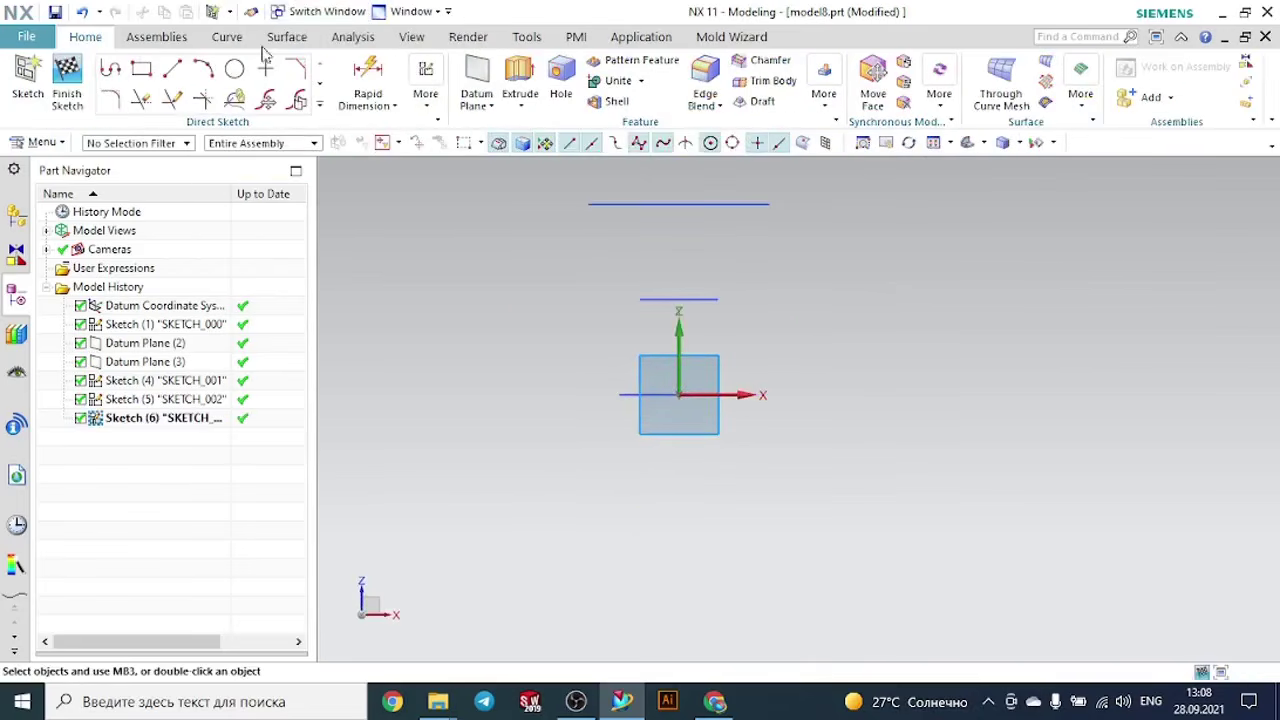
- Sketch a vertical guide line about 200 mm long from the sketch origin up to the top rectangle's plane and finish the sketch
click(176, 68)
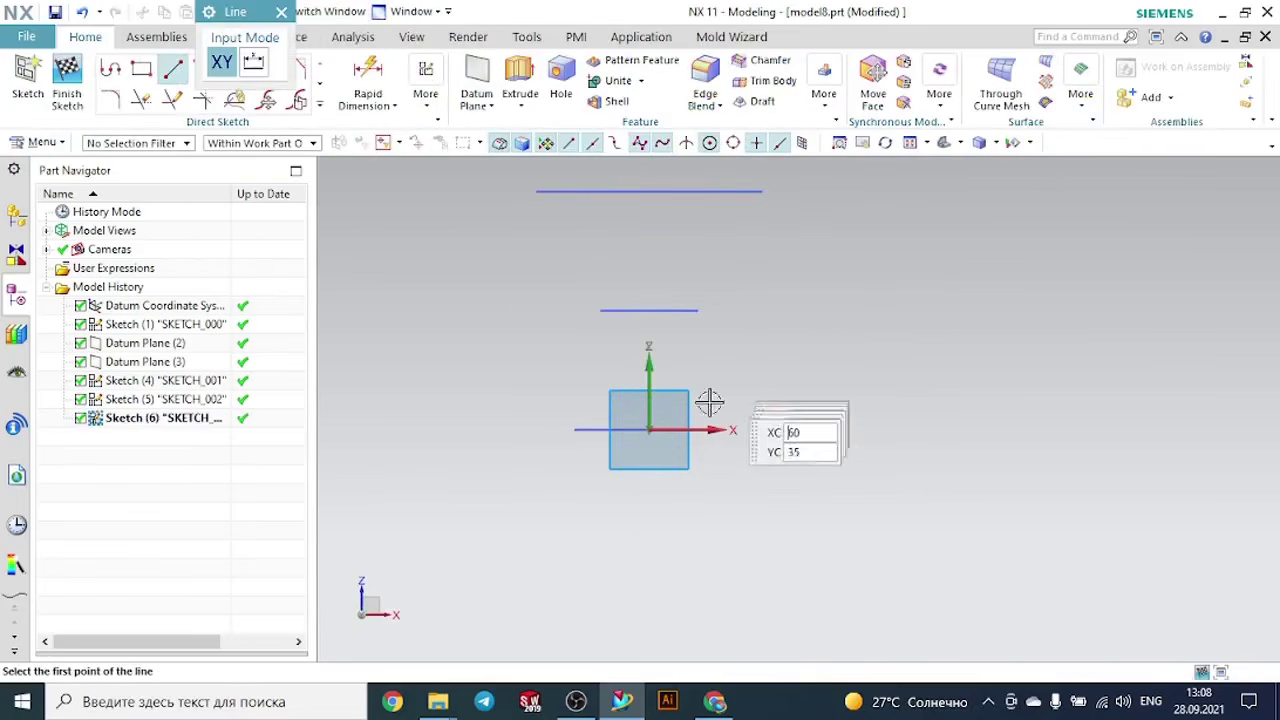
click(650, 429)
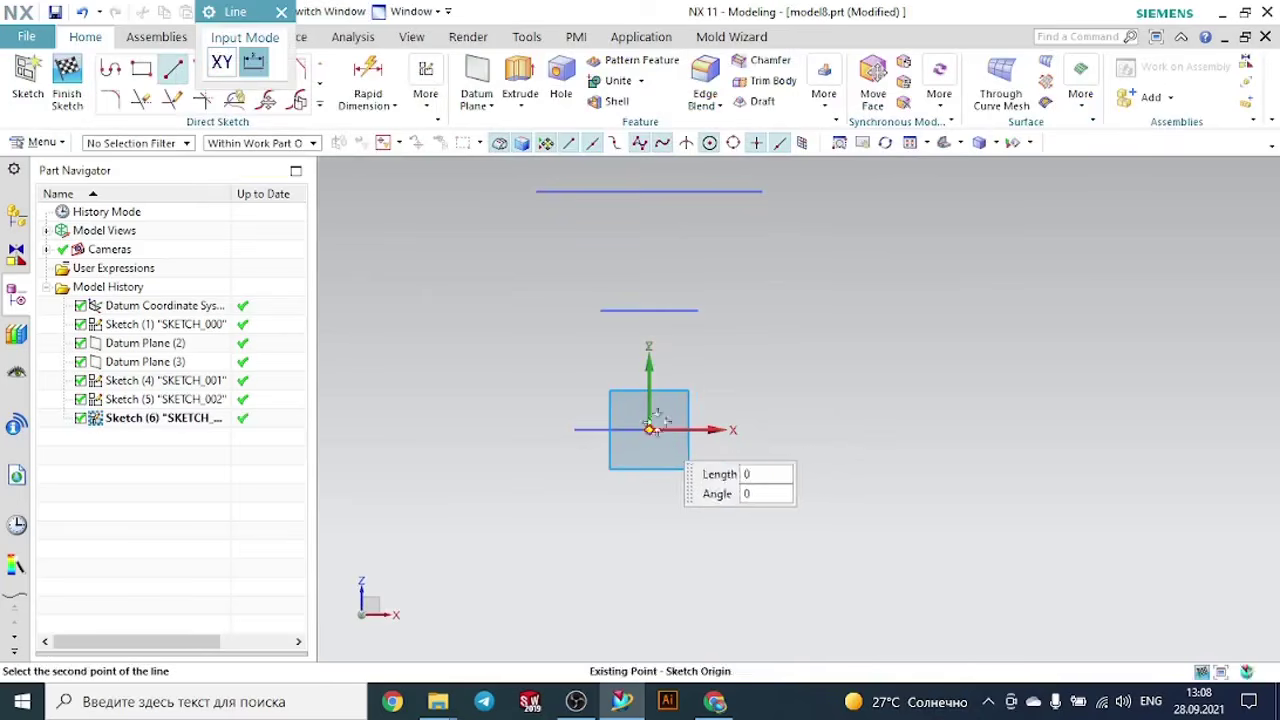
click(651, 192)
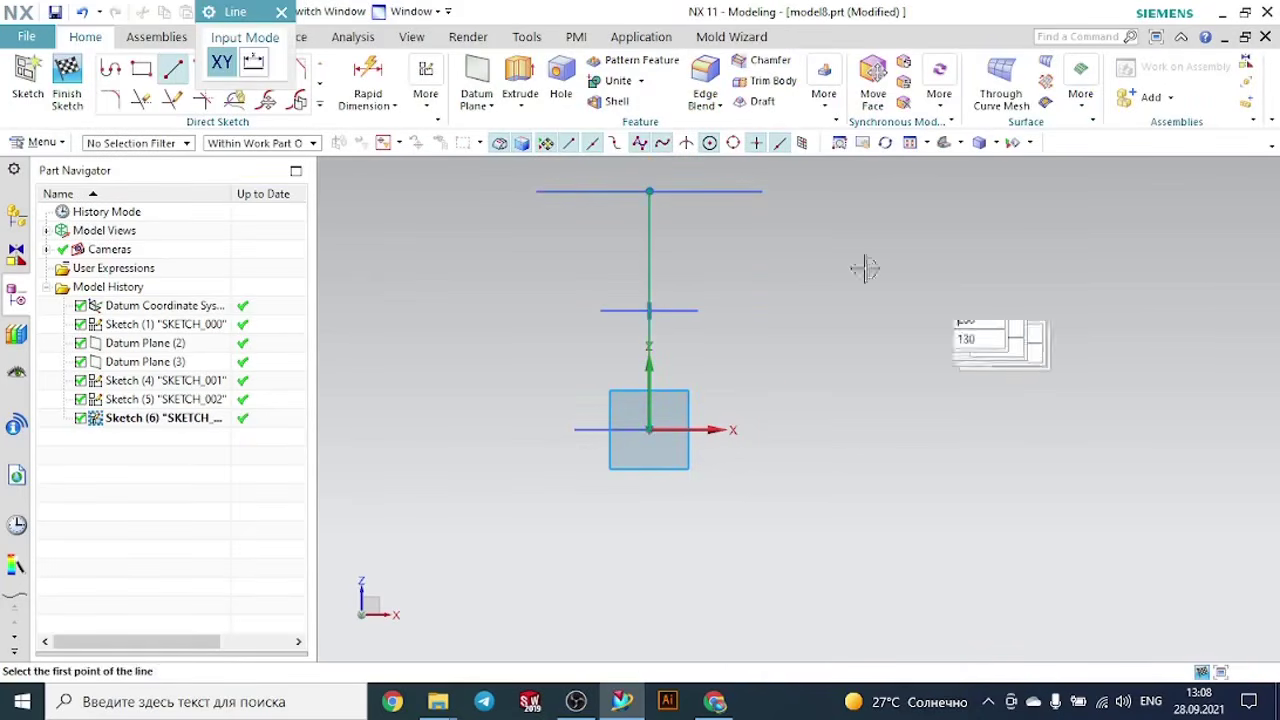
key(Escape)
click(66, 76)
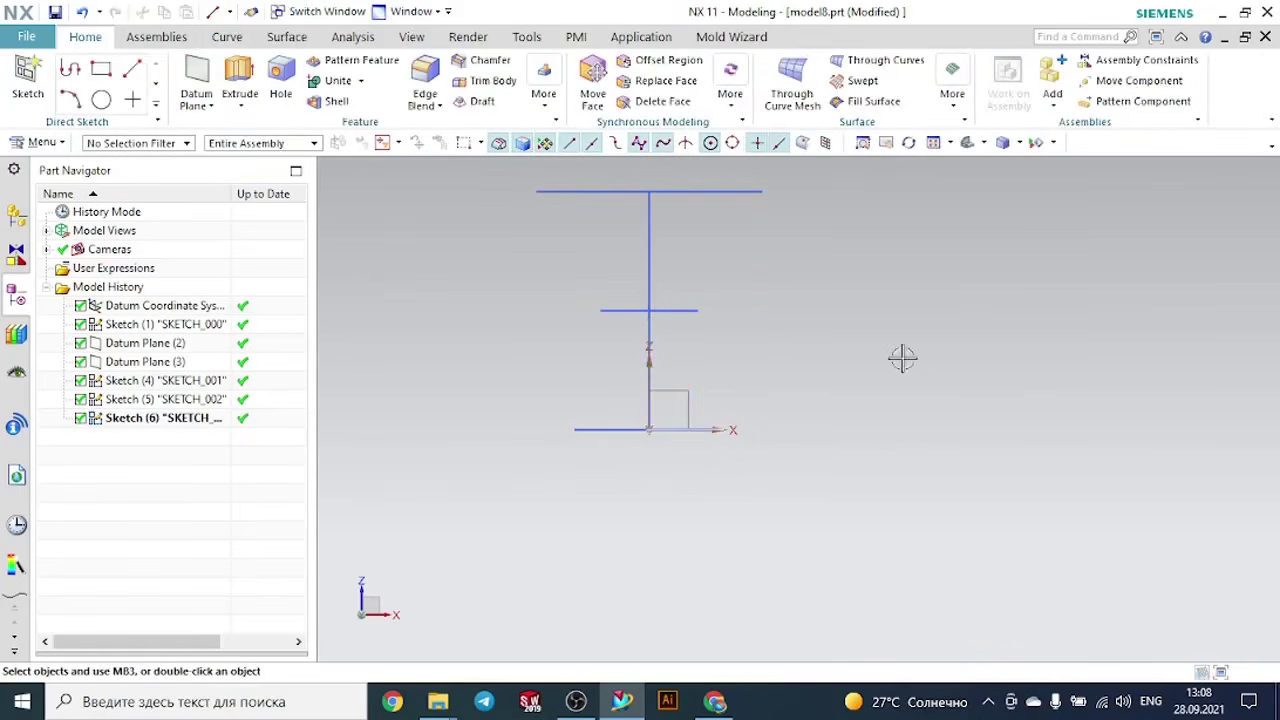
- Start a Swept feature and select the top rectangle as its first section
mouse_move(900, 357)
middle_down()
mouse_move(866, 354)
mouse_move(851, 380)
mouse_move(876, 382)
middle_up()
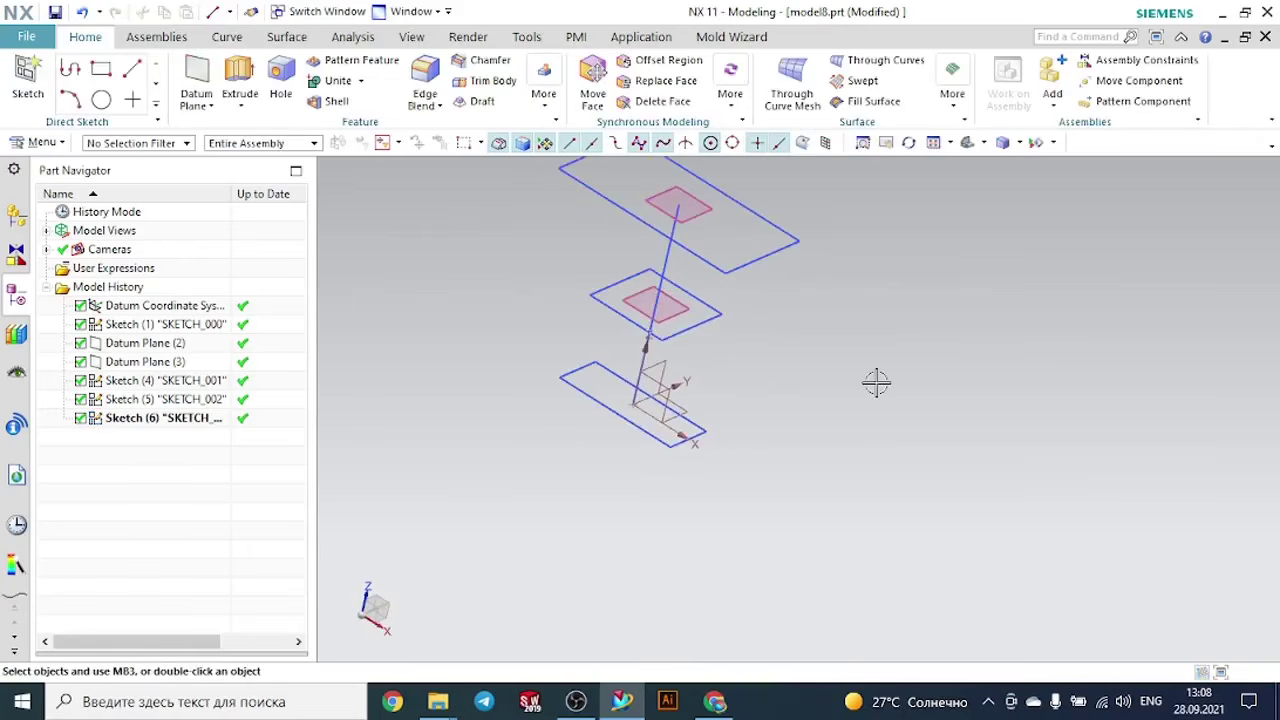
scroll(868, 385, down, 2)
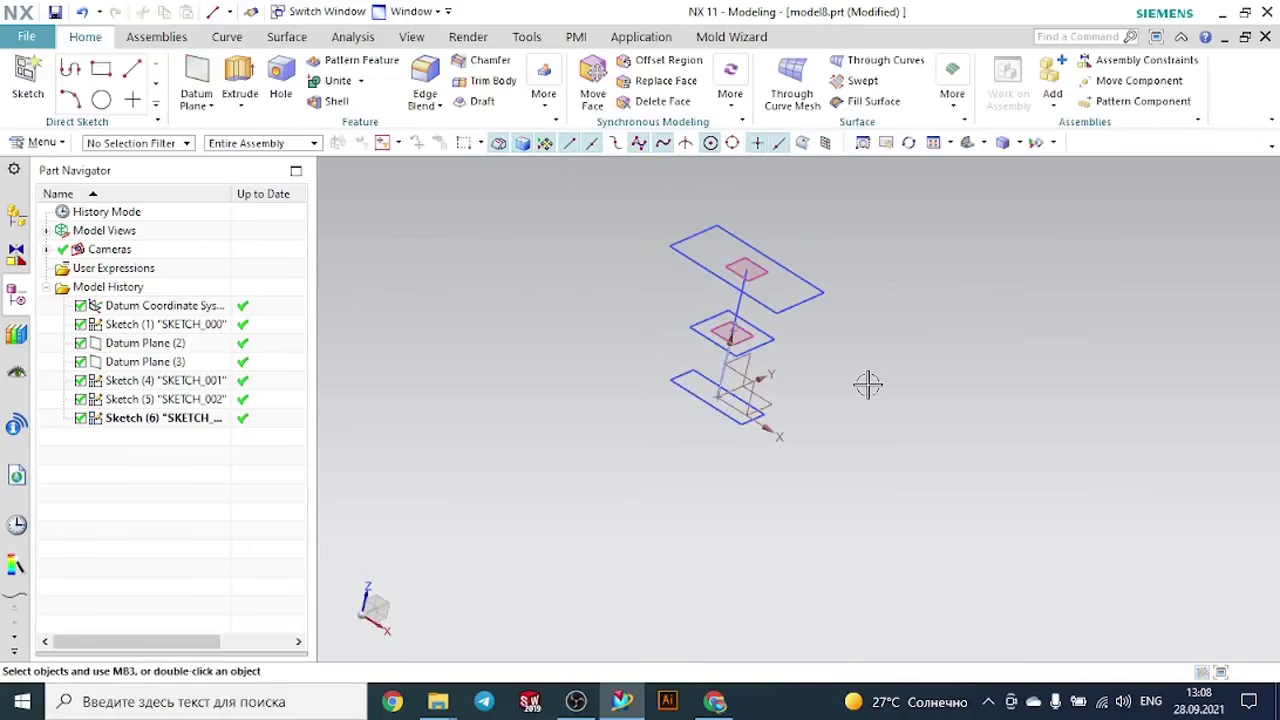
scroll(802, 235, up, 2)
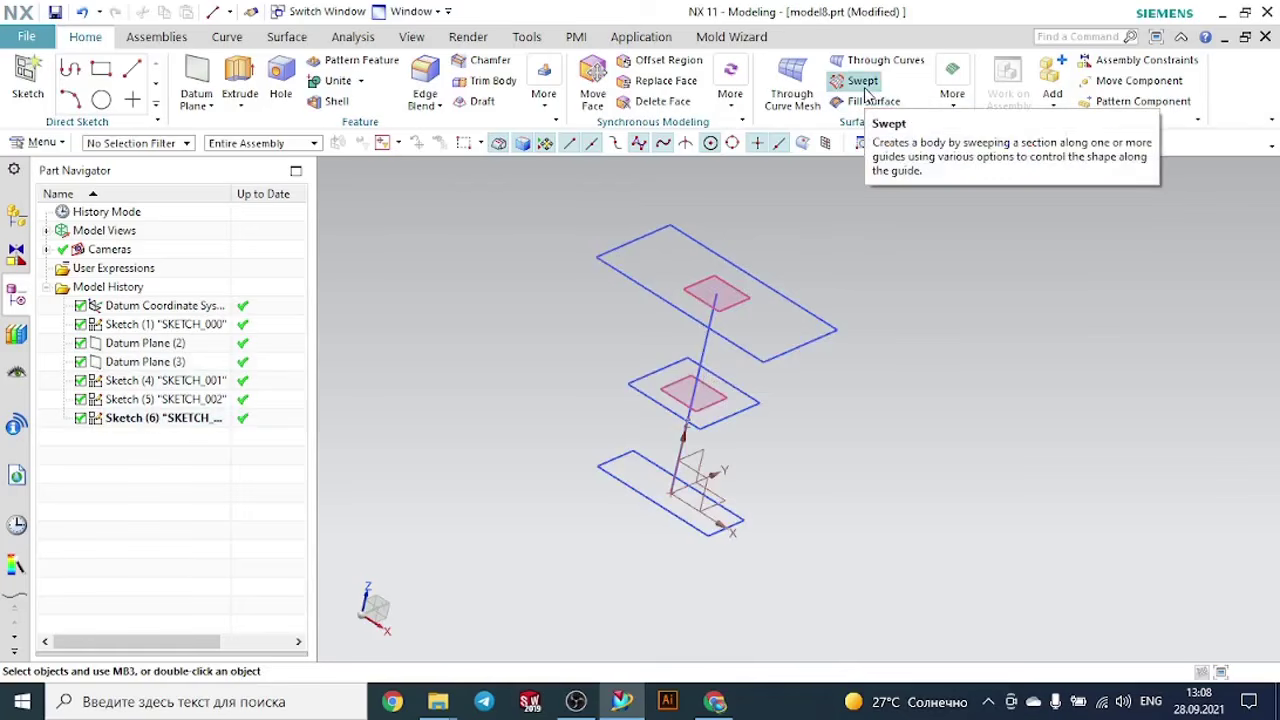
click(864, 88)
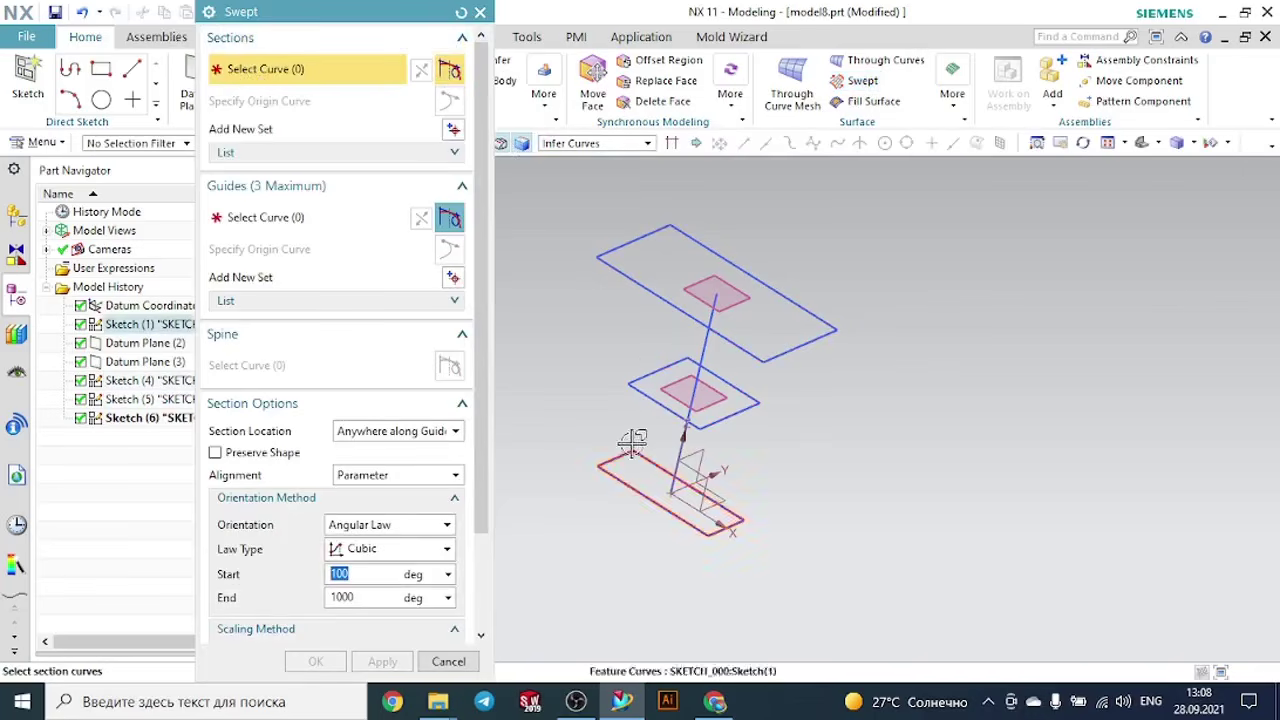
scroll(833, 300, up, 1)
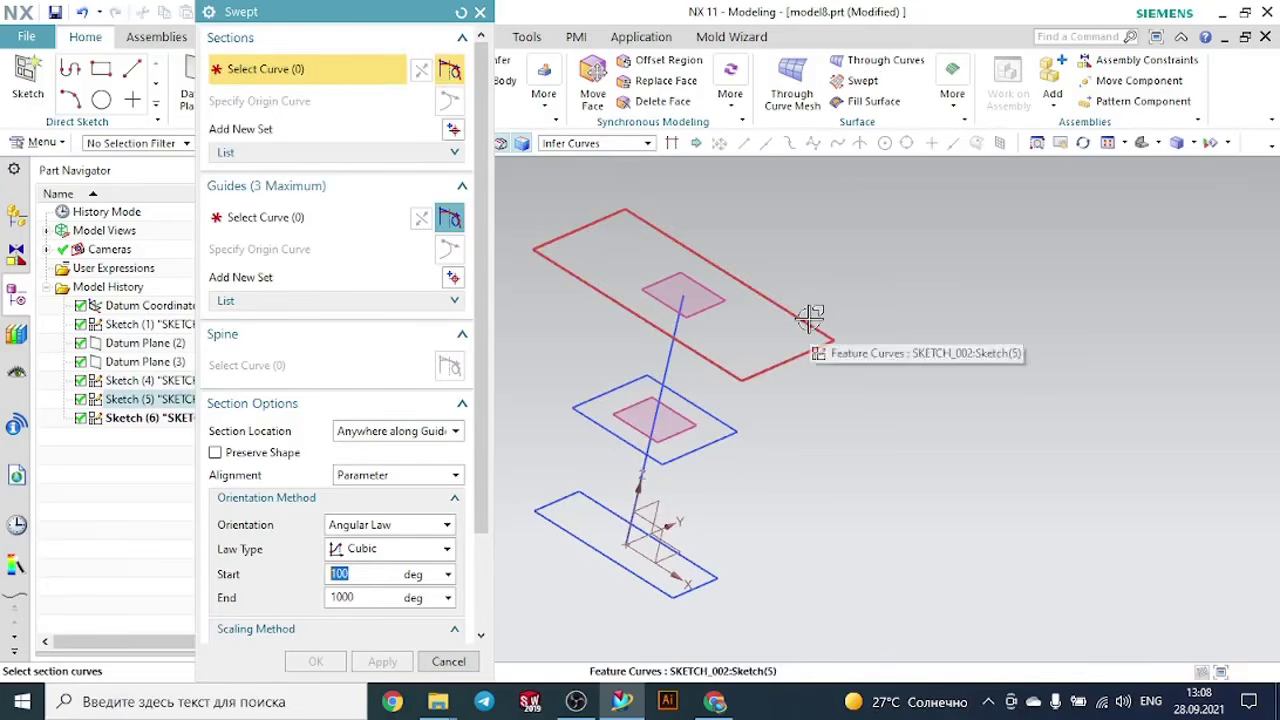
click(810, 318)
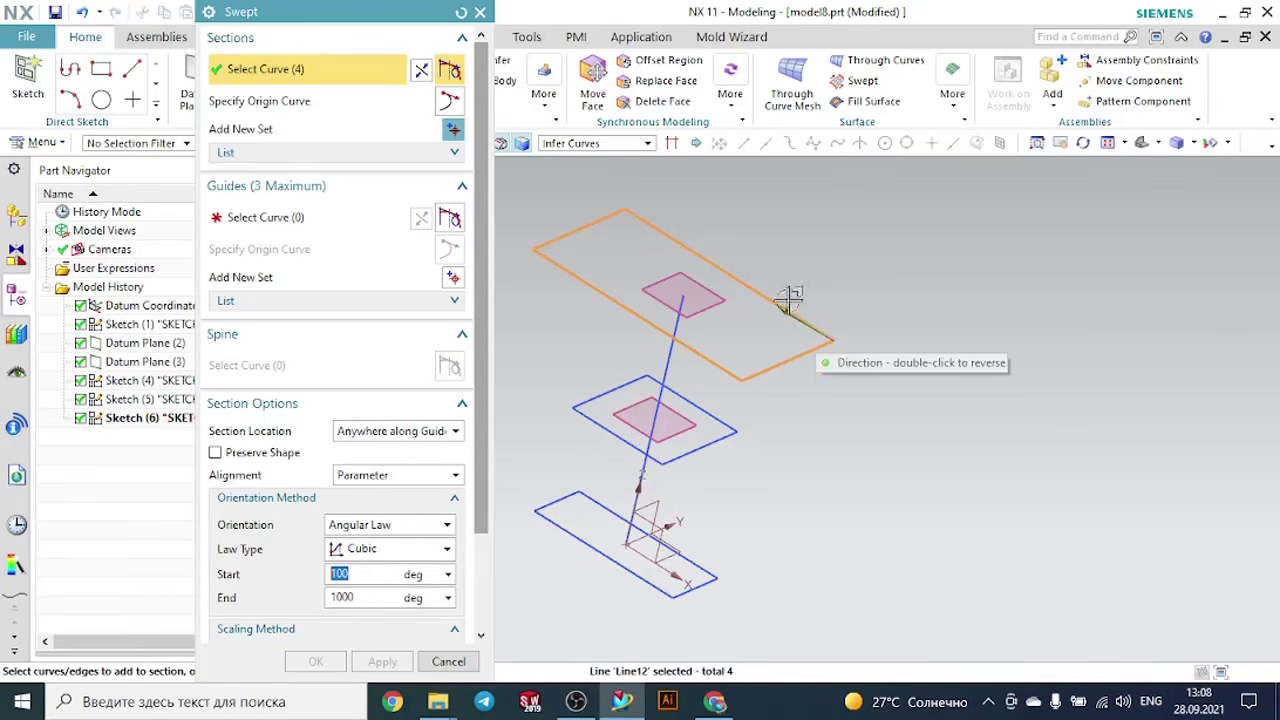
- Add the middle and bottom rectangles to the sweep as the second and third sections
click(453, 132)
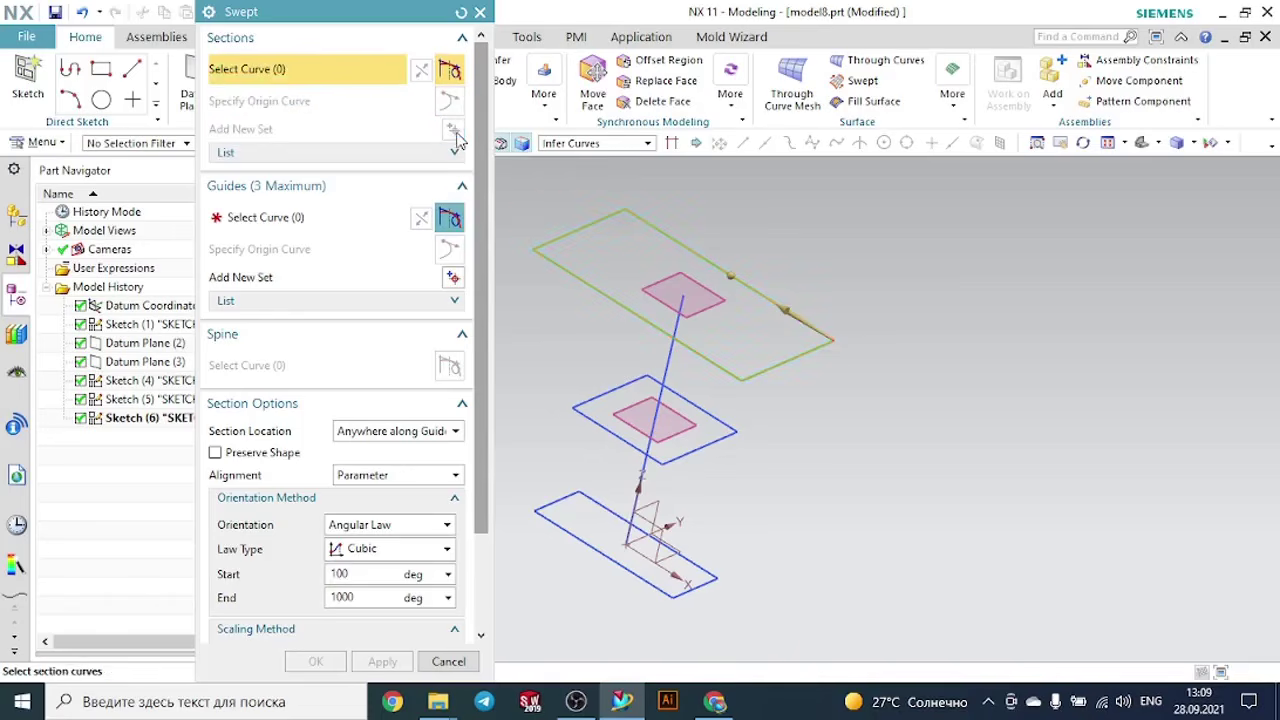
click(716, 414)
click(785, 436)
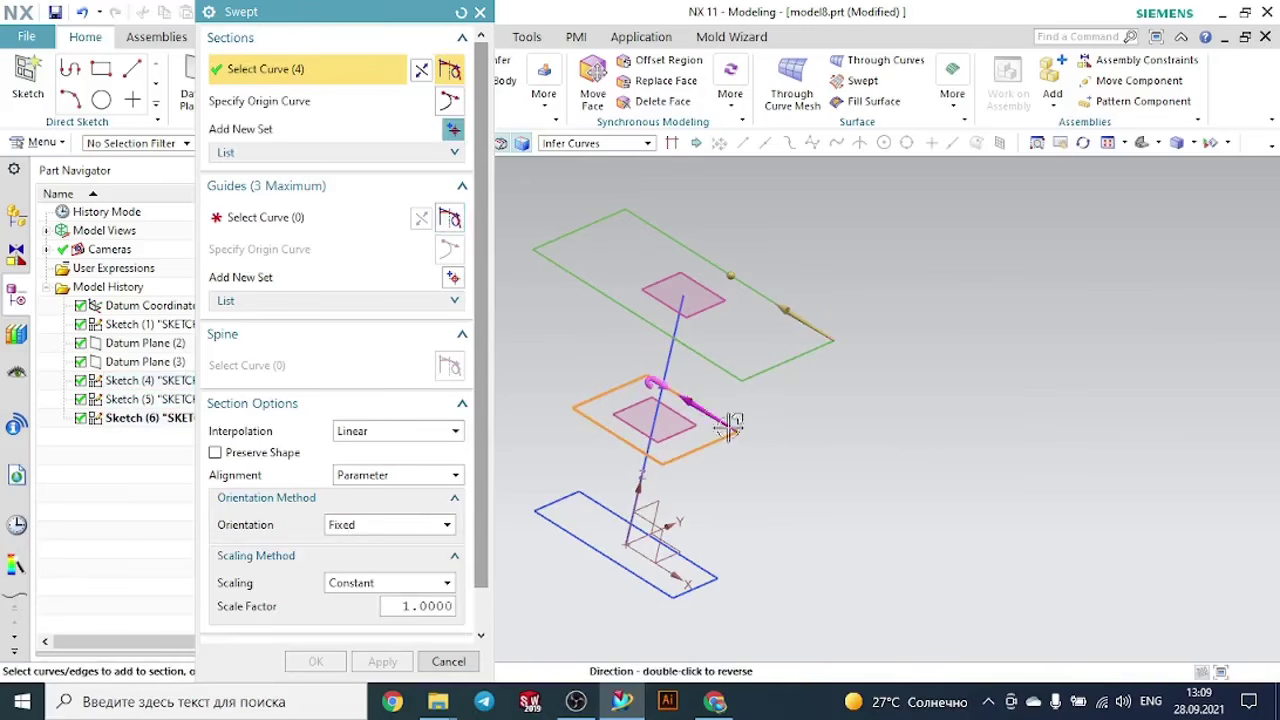
double_click(704, 398)
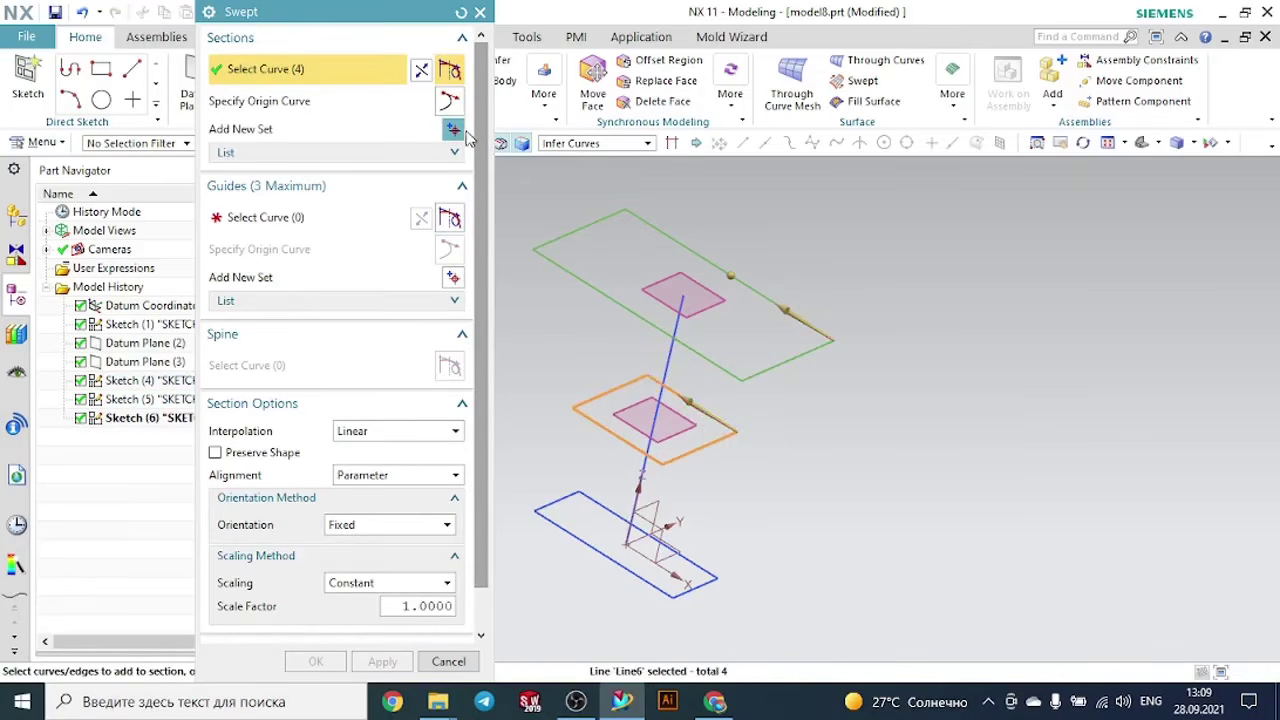
click(455, 131)
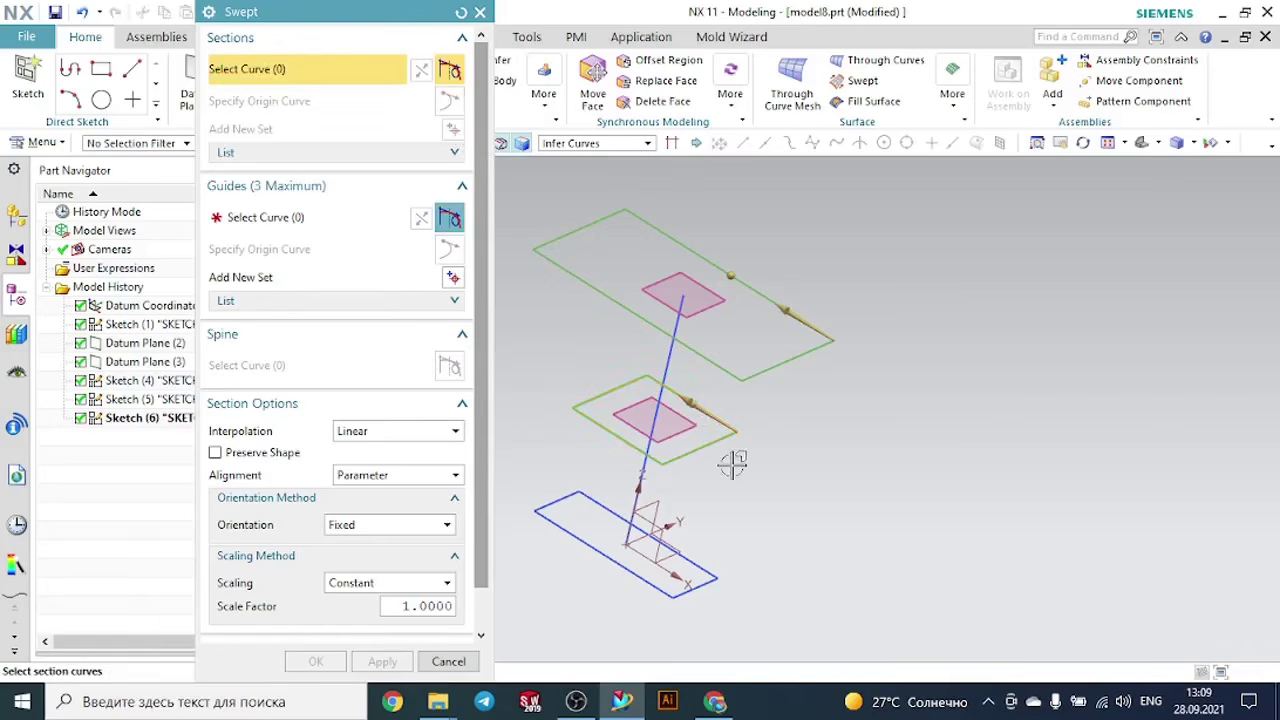
click(706, 555)
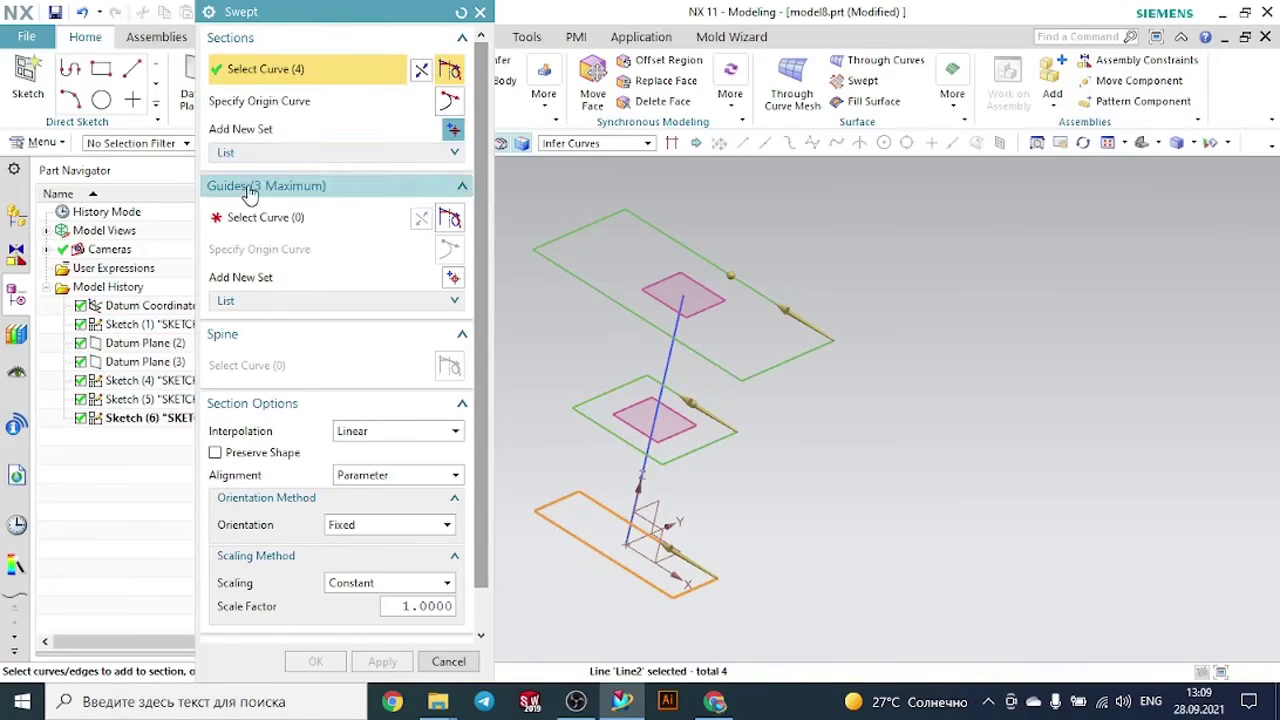
- Select the vertical line as the sweep guide and inspect the previewed body
click(265, 217)
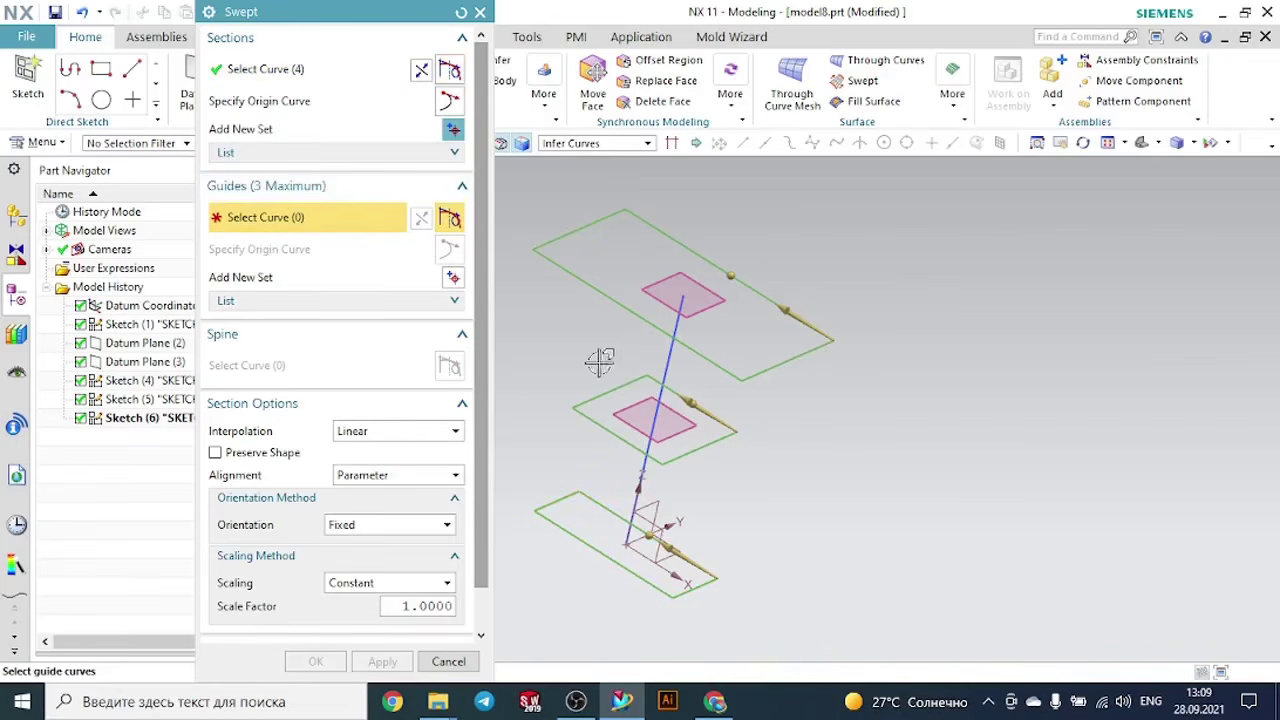
click(674, 367)
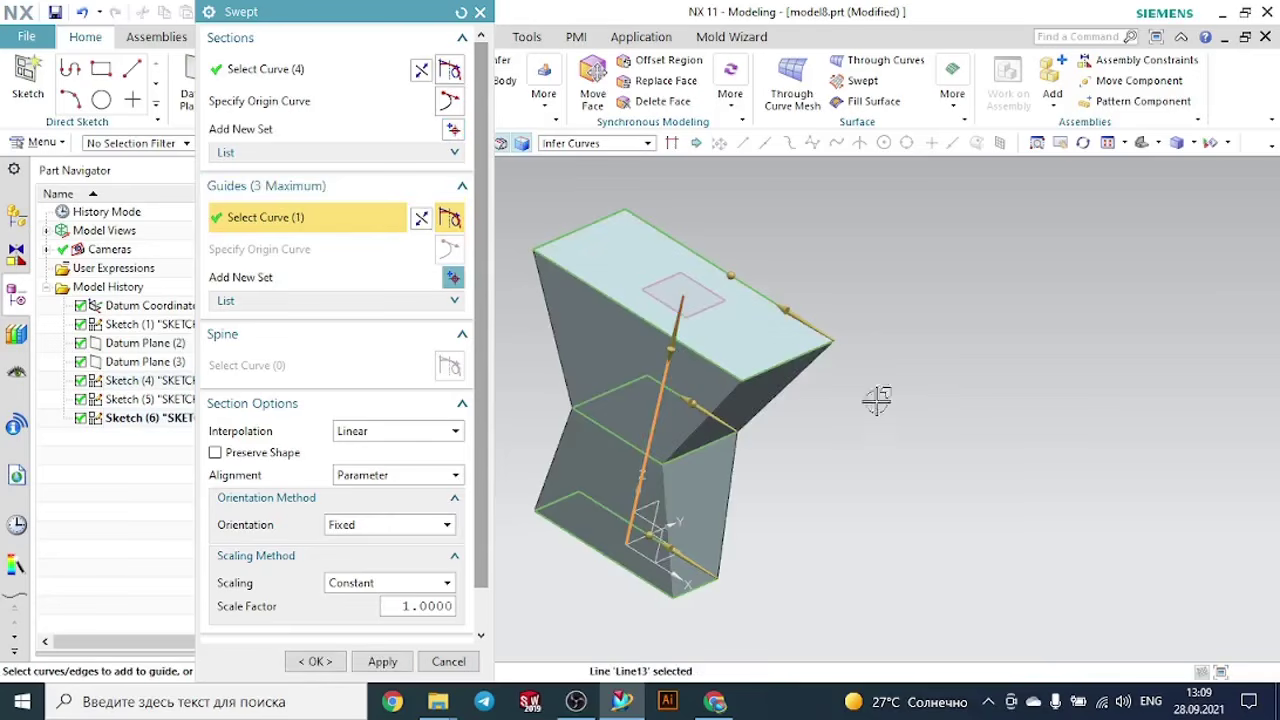
mouse_move(971, 418)
middle_down()
mouse_move(949, 380)
mouse_move(849, 380)
mouse_move(918, 382)
mouse_move(970, 402)
middle_up()
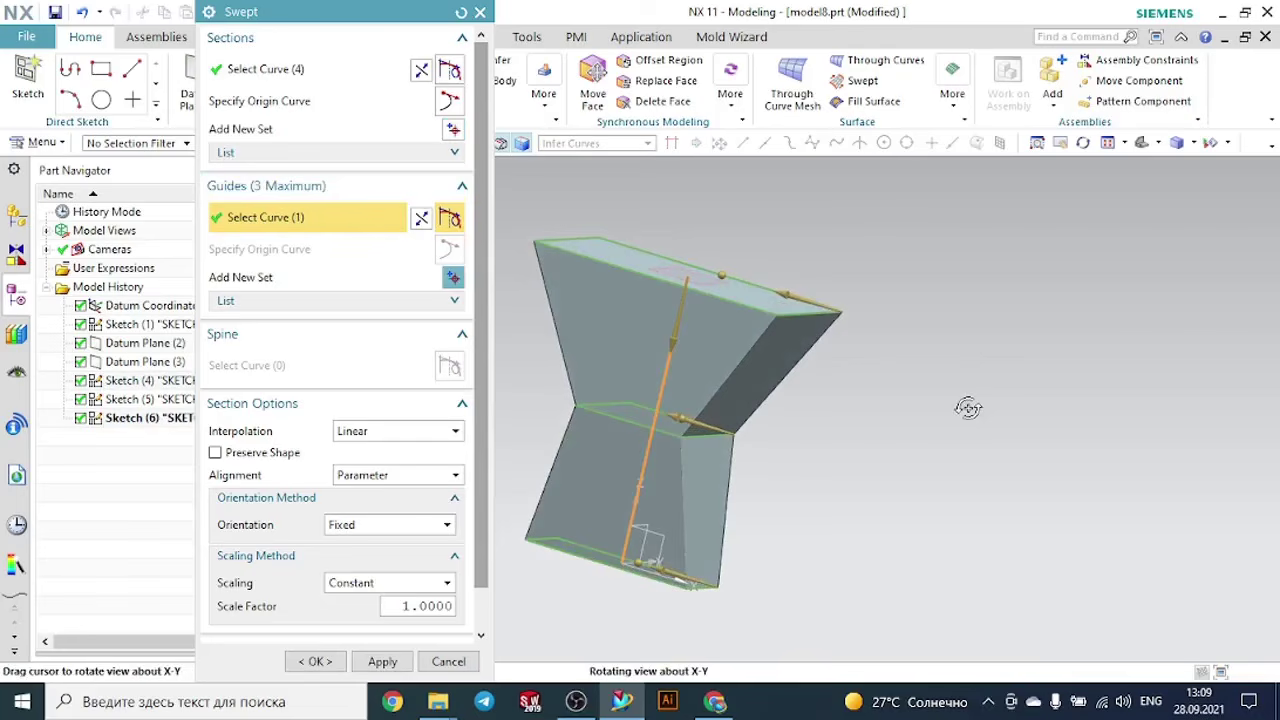
middle_drag(968, 408, 965, 409)
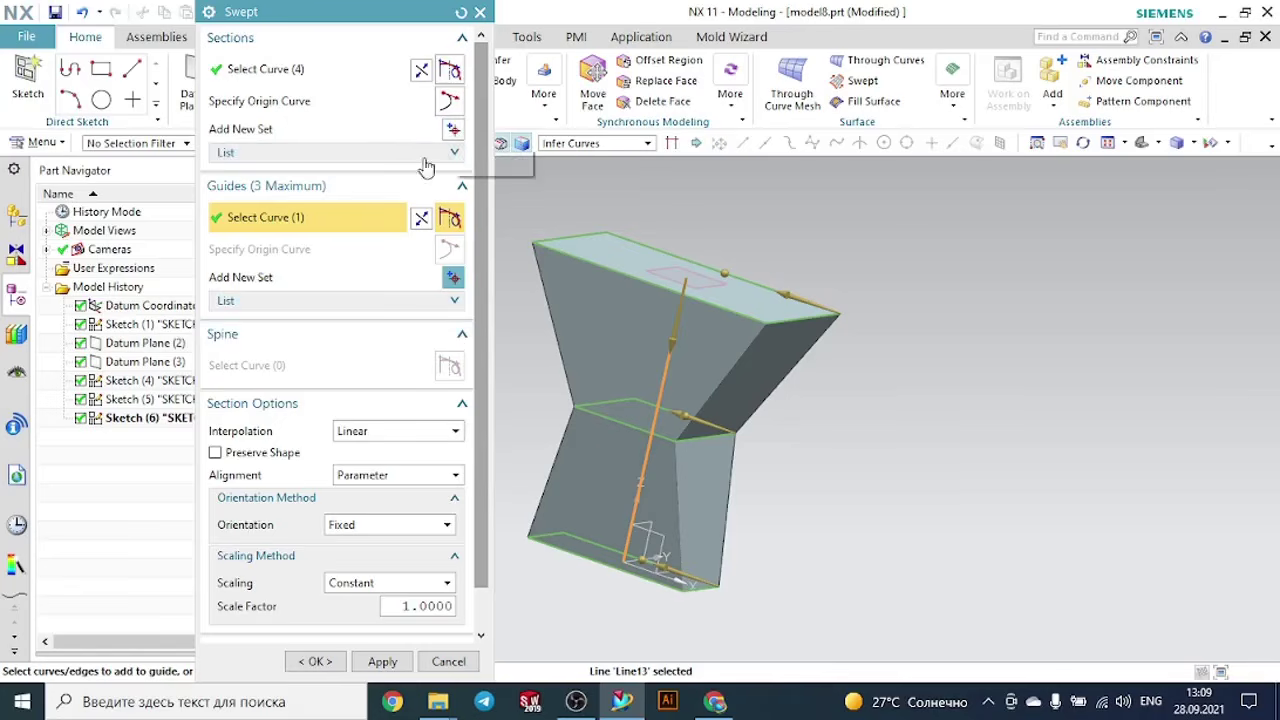
- Review the list of sections to see which rectangle belongs to each of the three entries
click(267, 153)
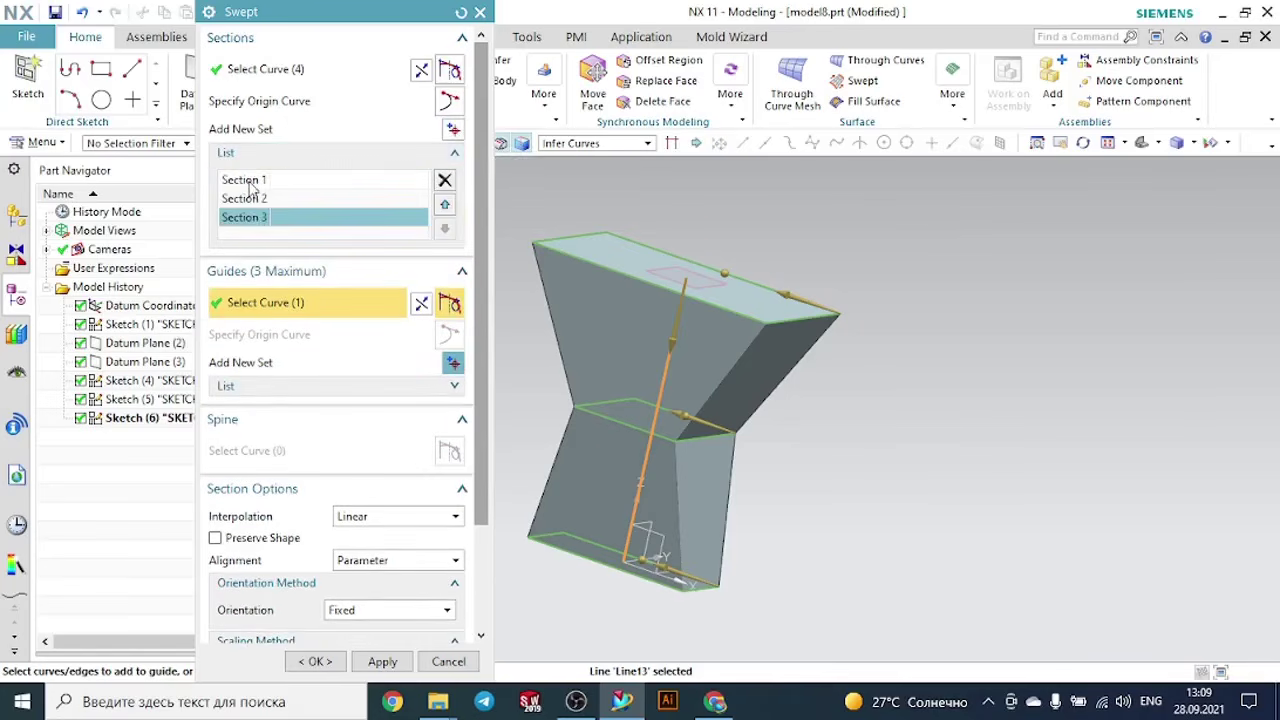
click(248, 184)
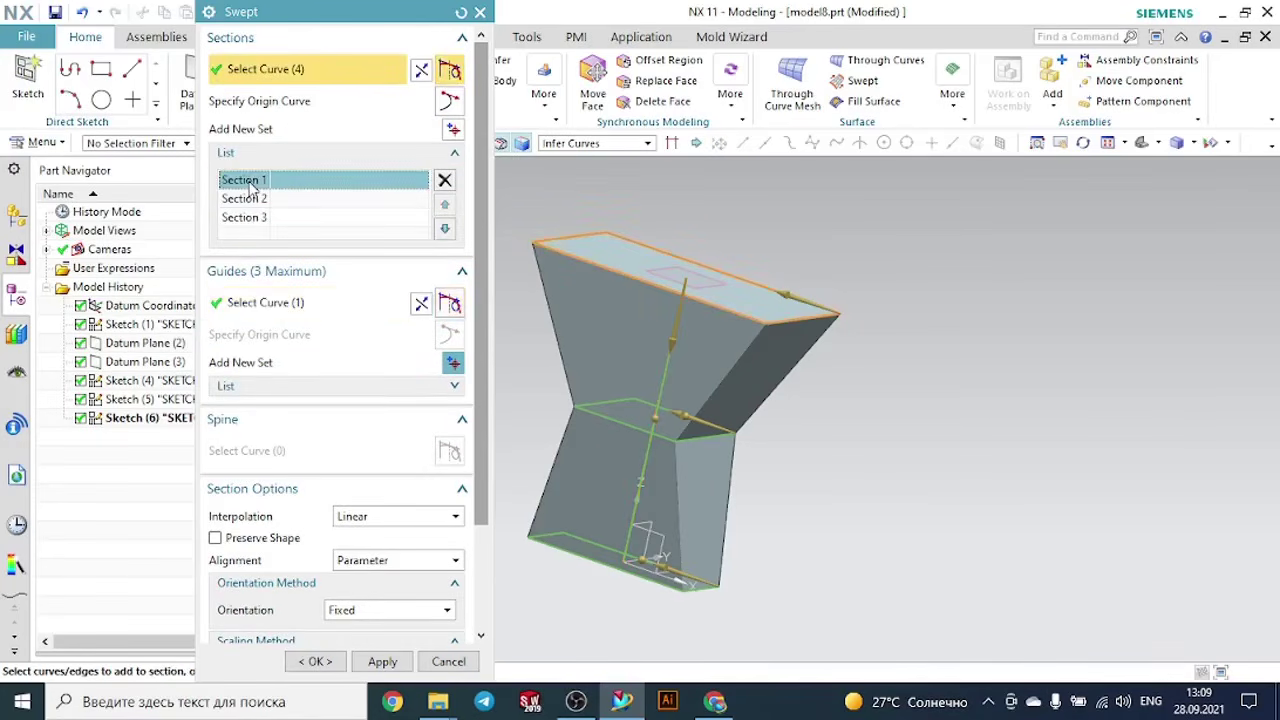
click(256, 218)
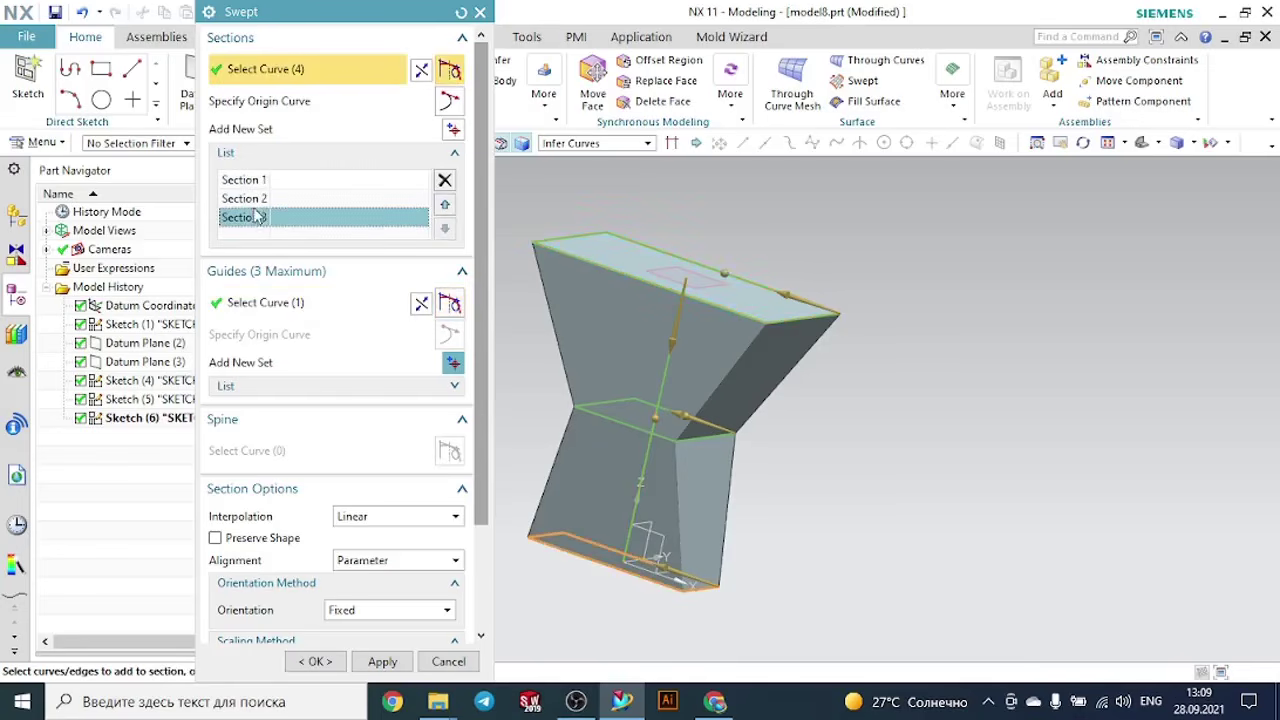
click(255, 198)
click(256, 218)
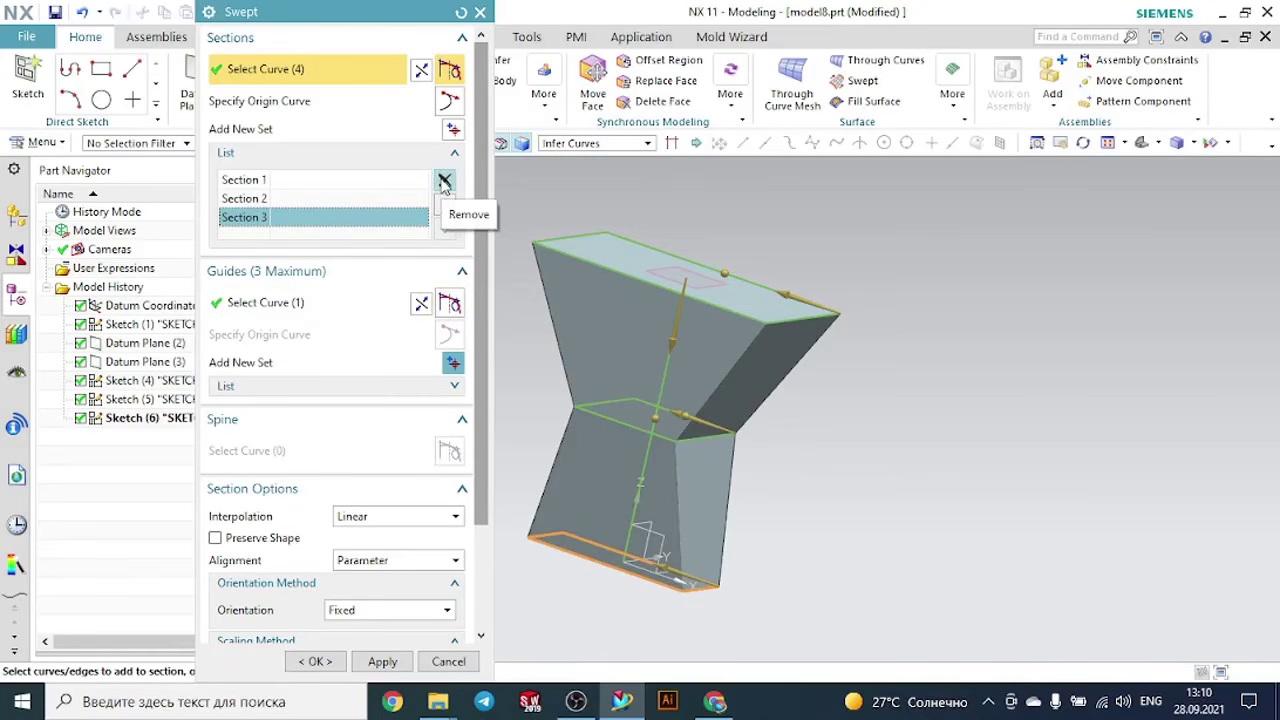
- Remove Section 3 from the sweep and try to pick the bottom rectangle again
click(444, 181)
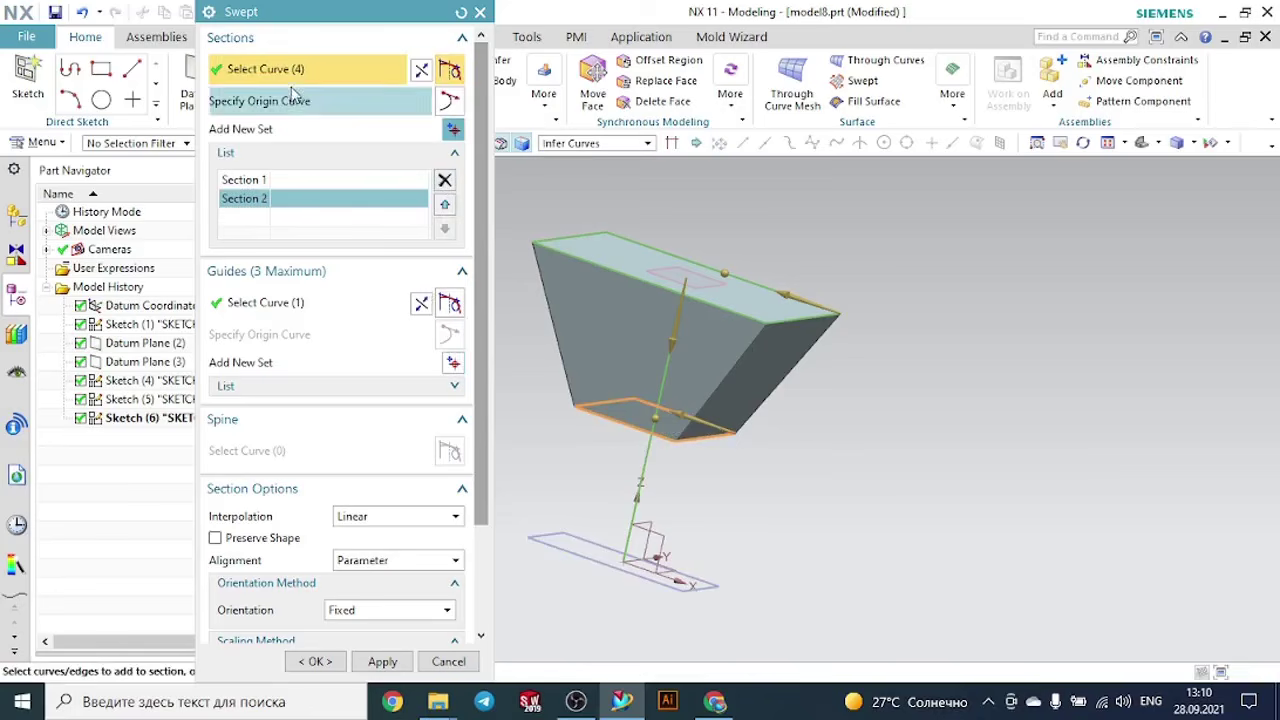
middle_drag(860, 568, 820, 586)
scroll(757, 575, up, 2)
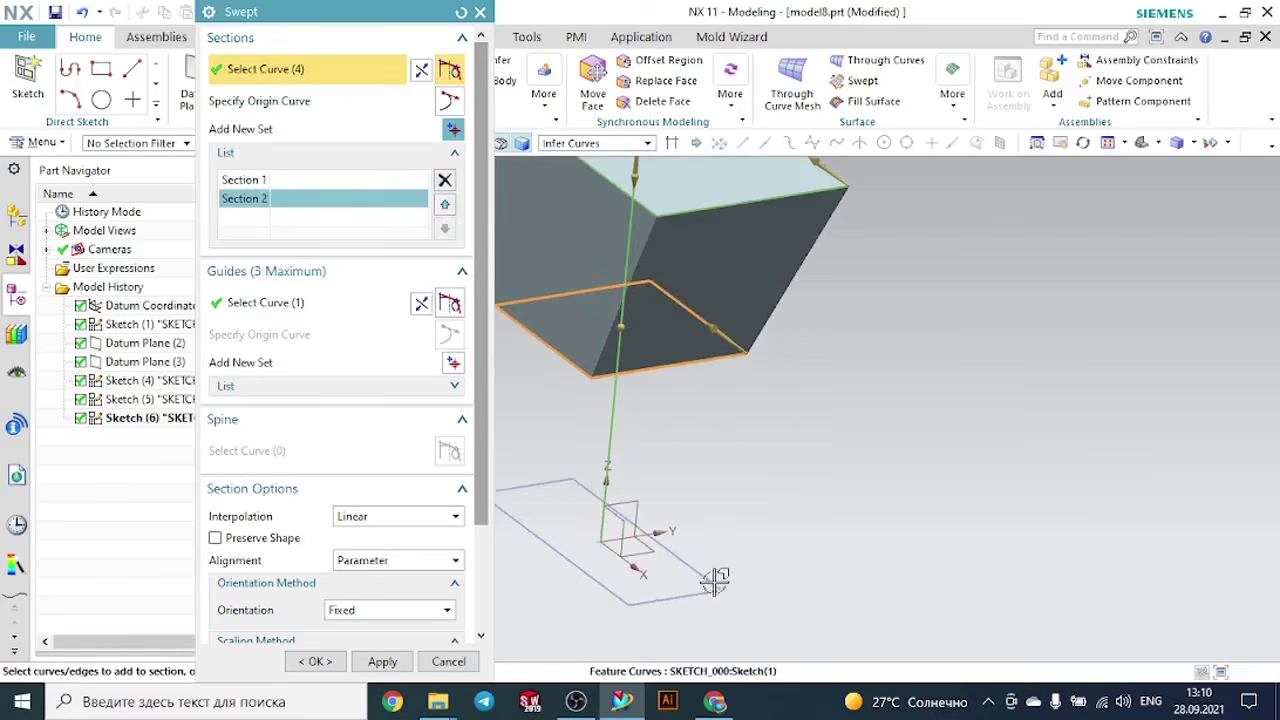
click(697, 578)
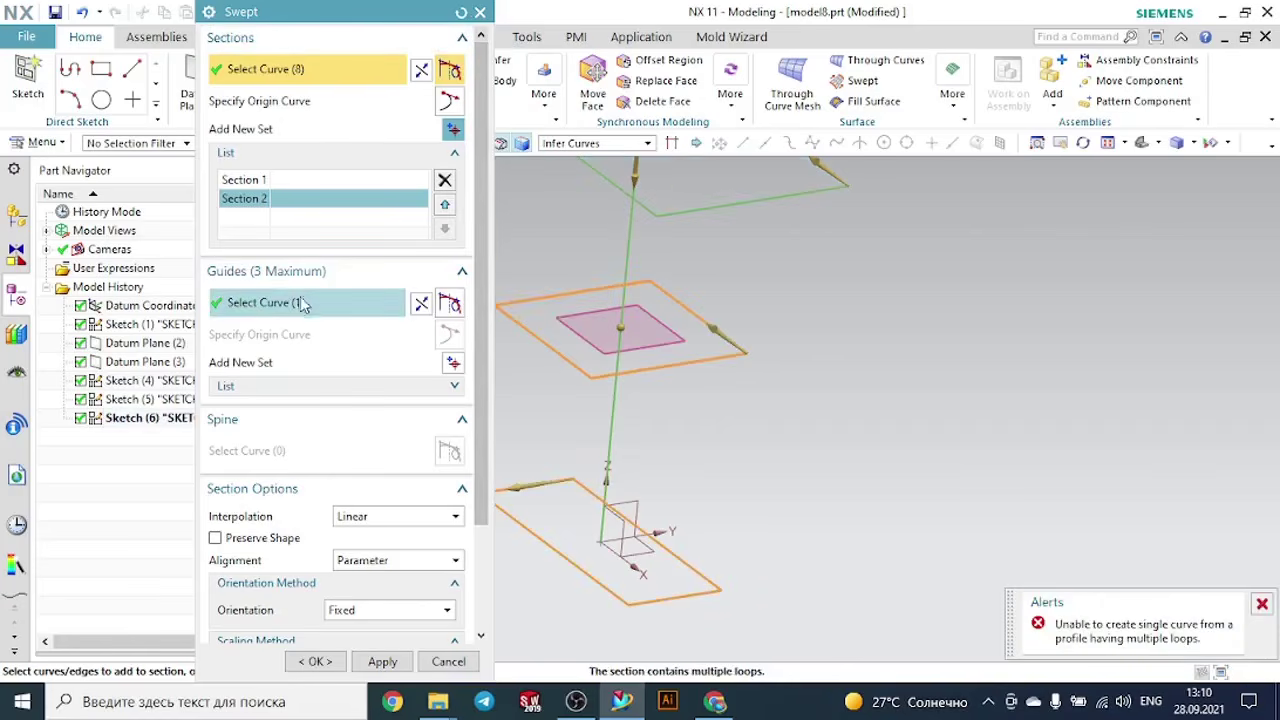
- Reset the Swept inputs and select the top, middle and bottom rectangles as three separate sections
click(265, 389)
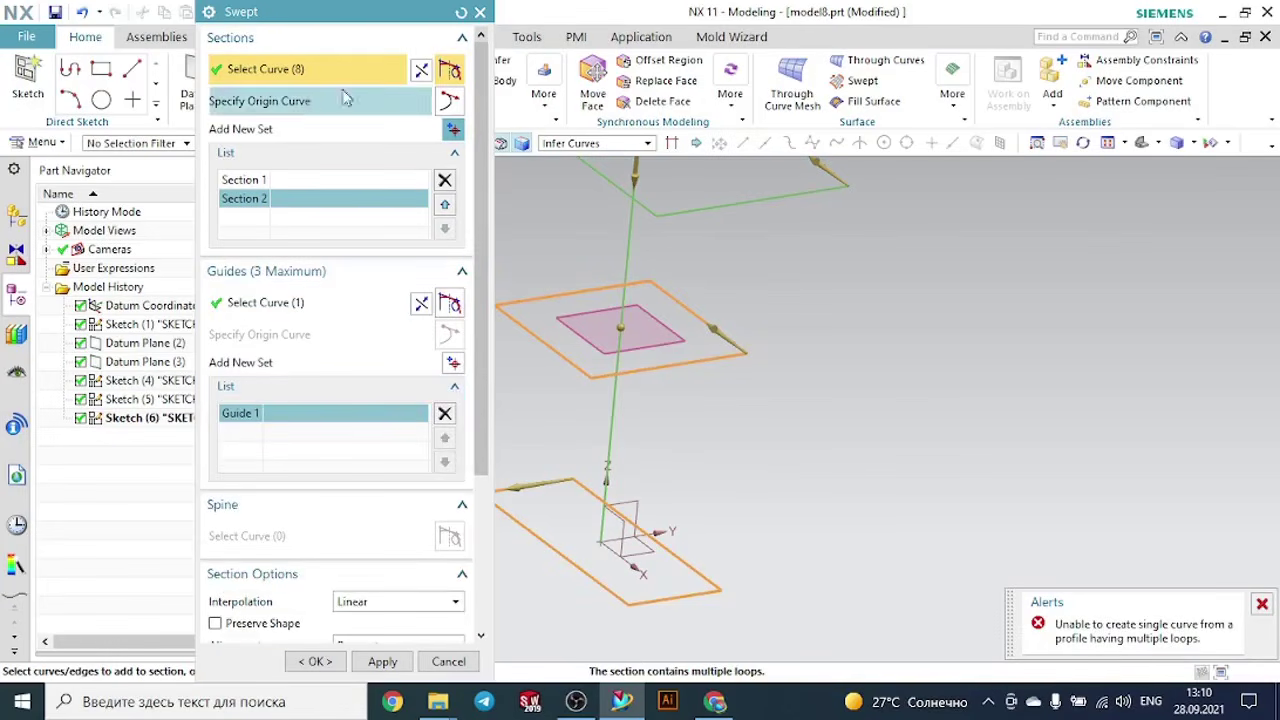
click(461, 14)
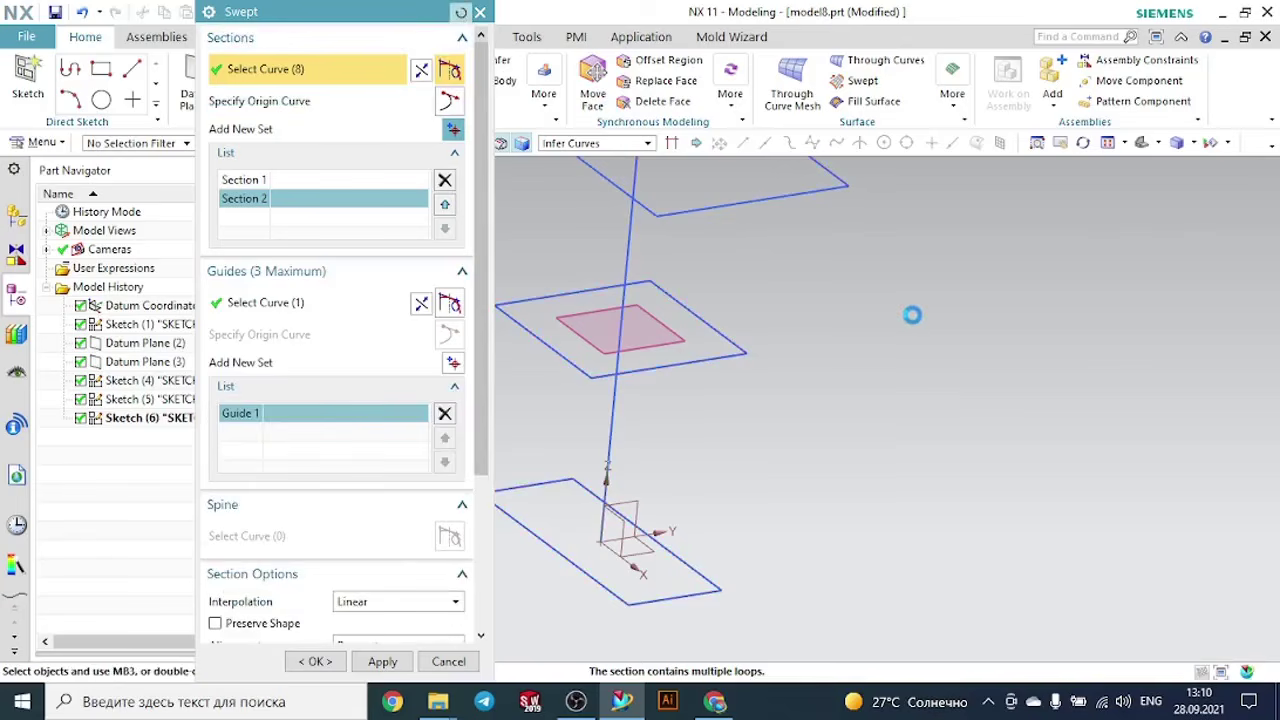
scroll(913, 315, down, 3)
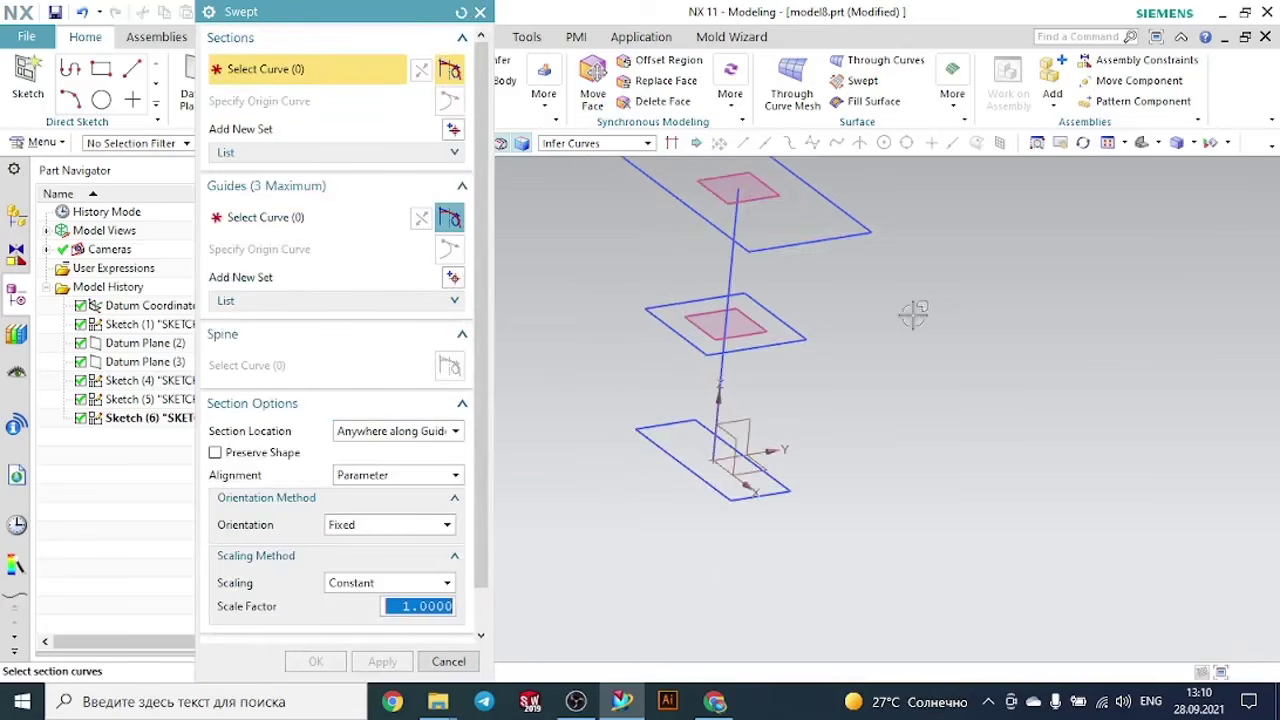
click(830, 210)
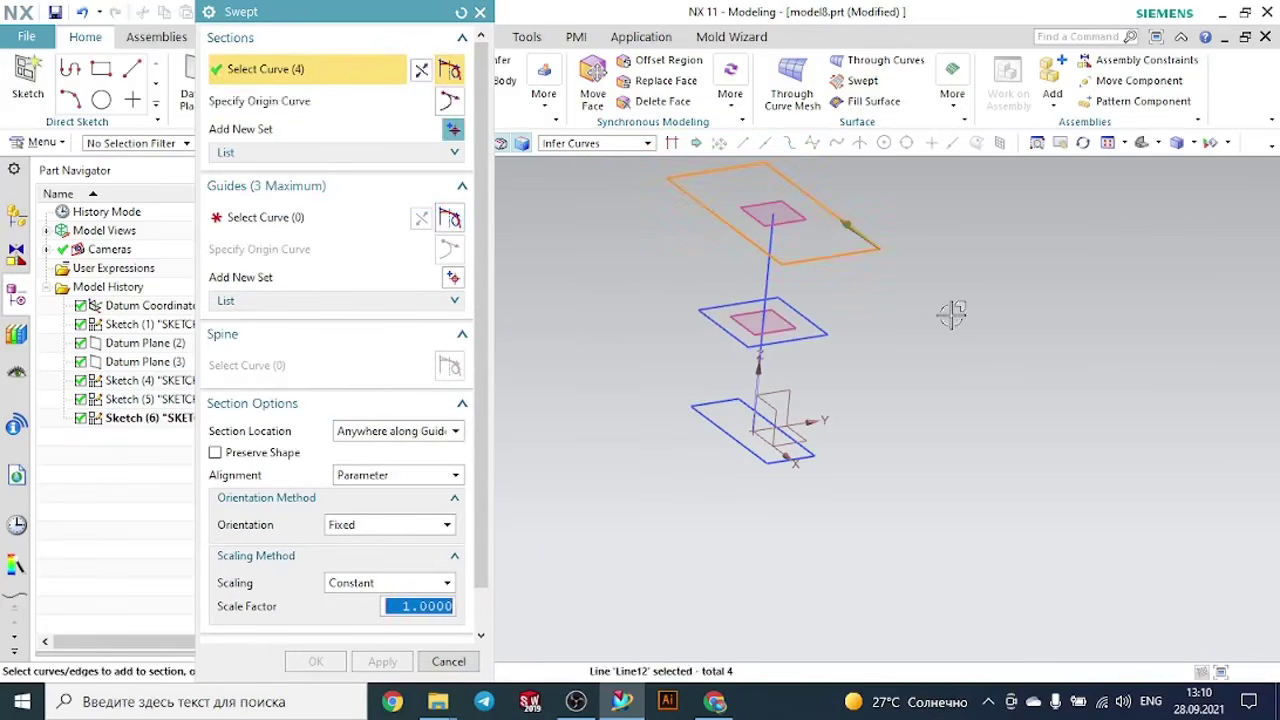
click(812, 320)
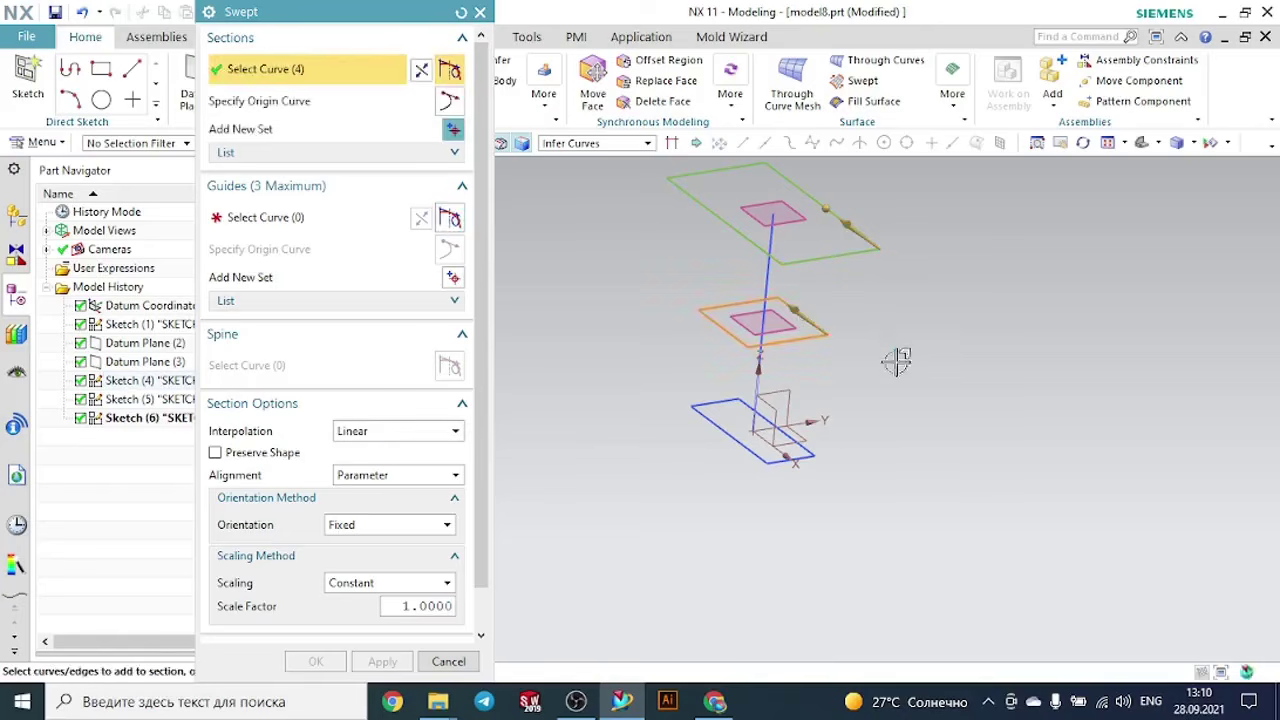
click(811, 447)
scroll(946, 457, up, 1)
middle_click(946, 457)
- Choose the vertical line through the three rectangles as the sweep's guide curve
click(346, 220)
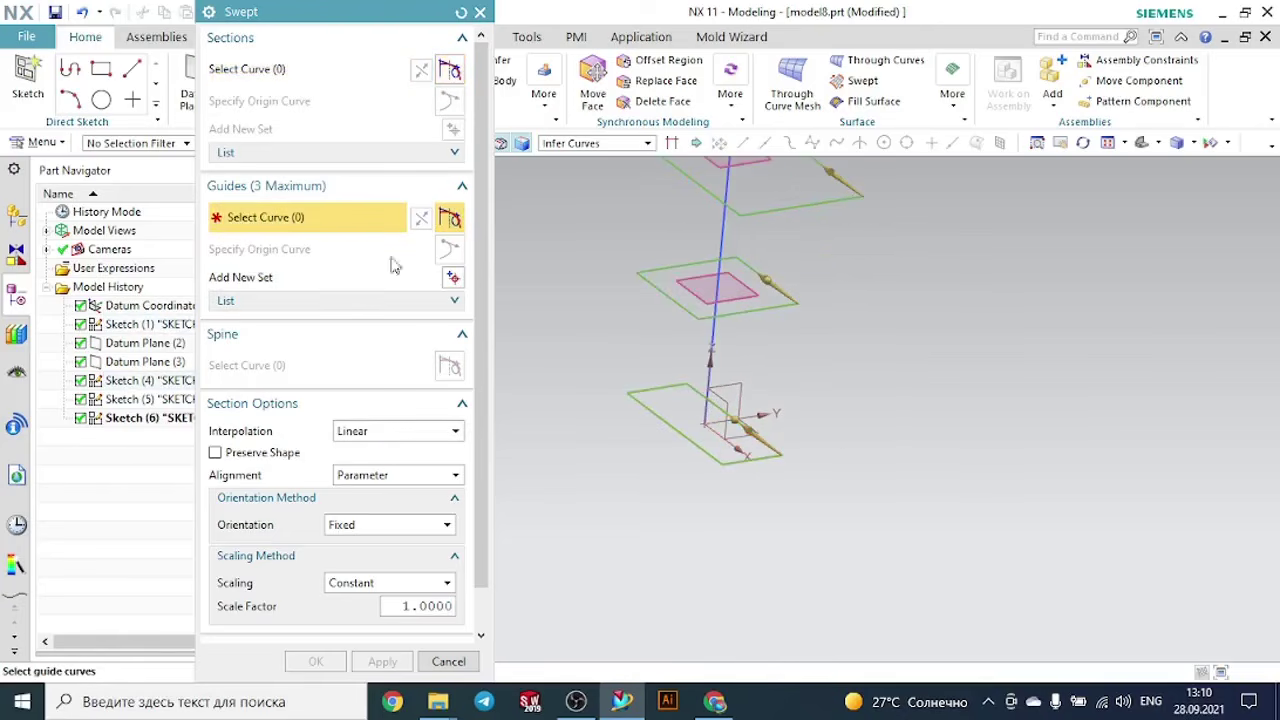
click(712, 270)
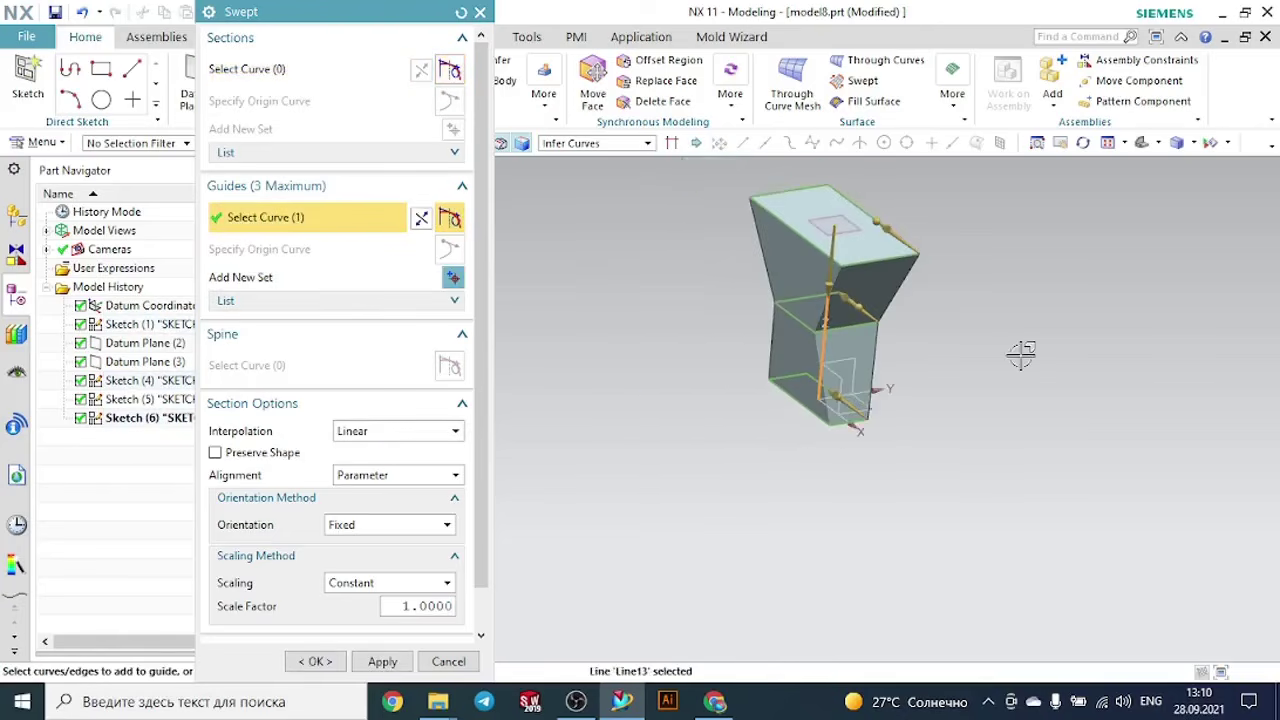
middle_drag(1017, 351, 1063, 346)
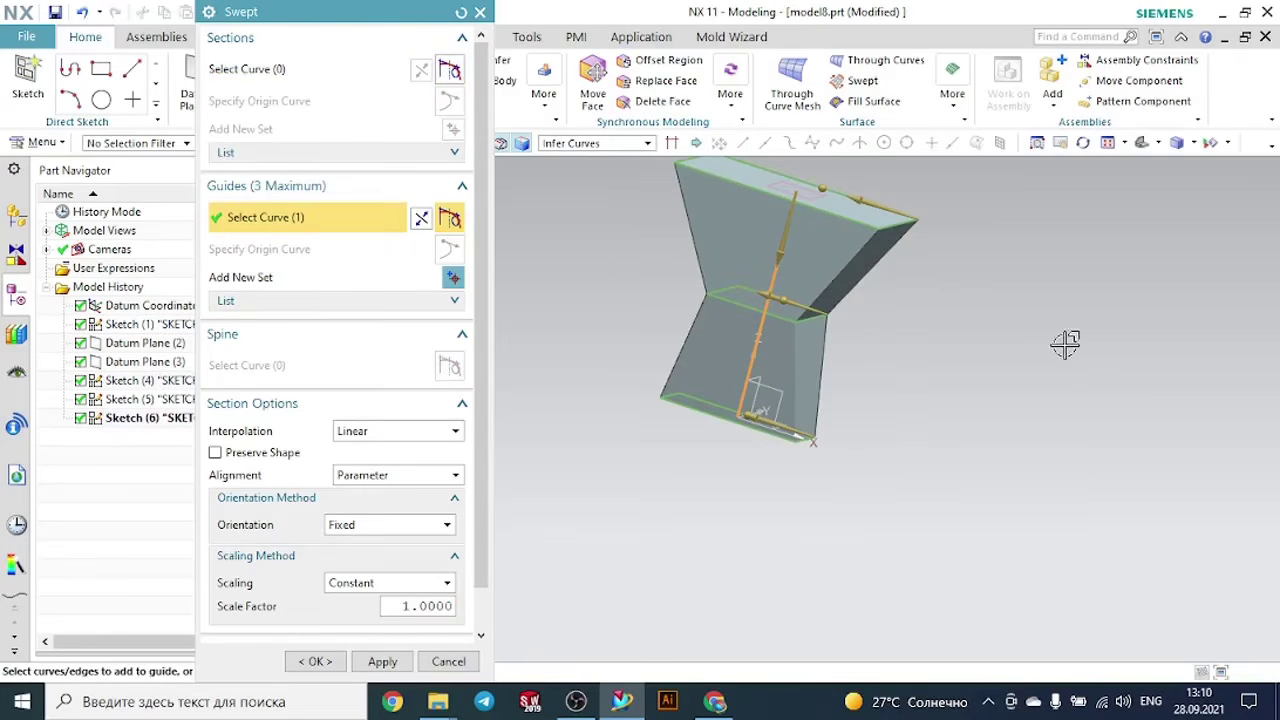
- Set the sweep's section interpolation to Cubic and inspect the preview
click(390, 431)
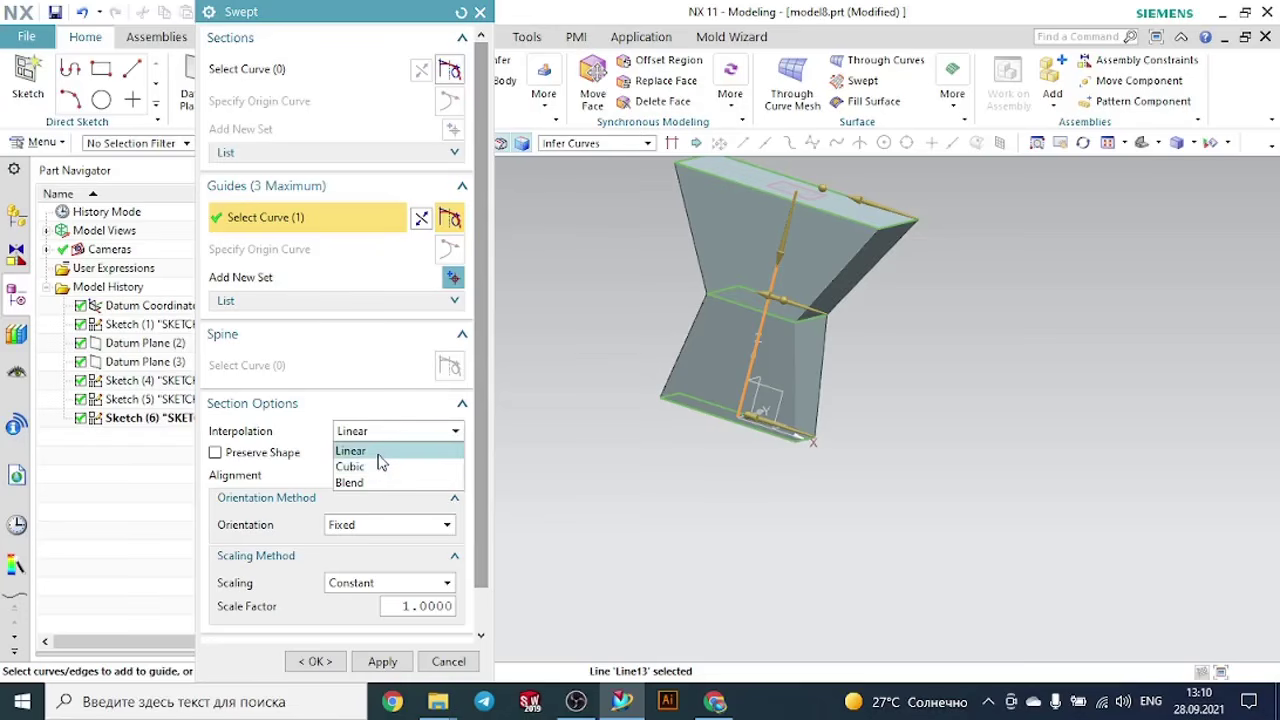
click(374, 468)
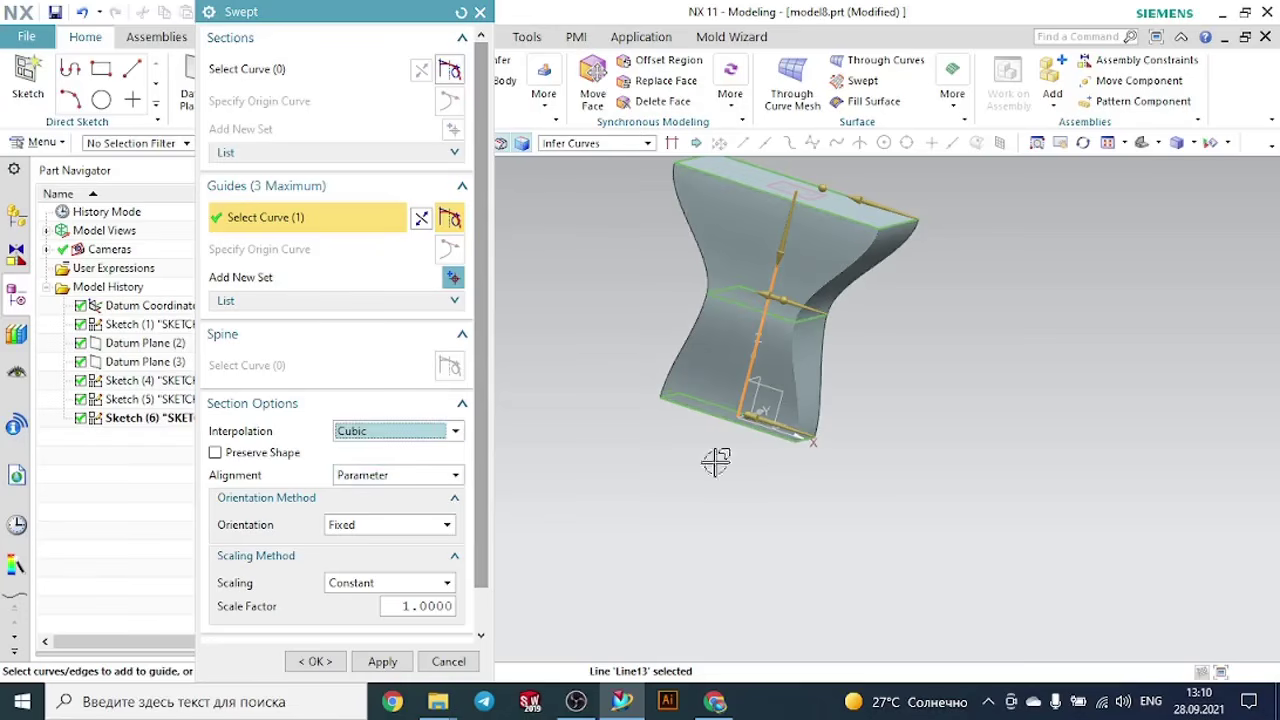
middle_click(990, 394)
click(1144, 142)
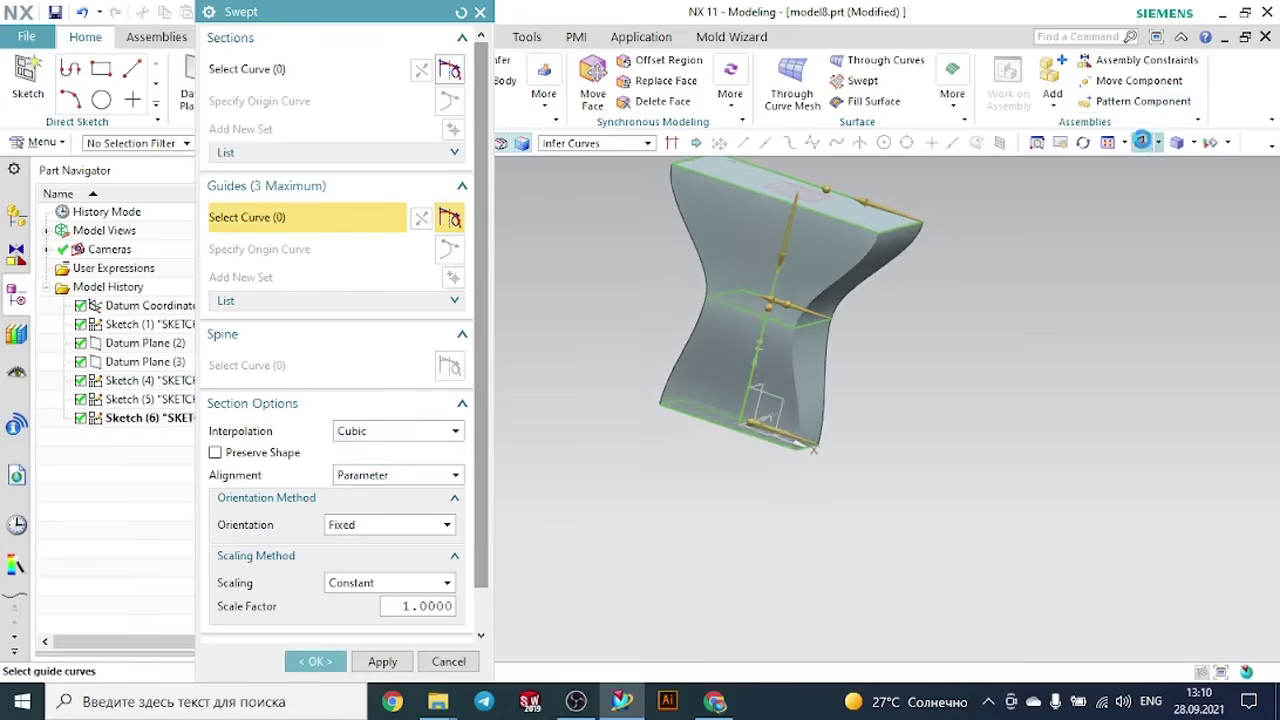
middle_drag(1070, 362, 1125, 340)
- Set the sweep's section interpolation to Blend and inspect the preview
click(388, 434)
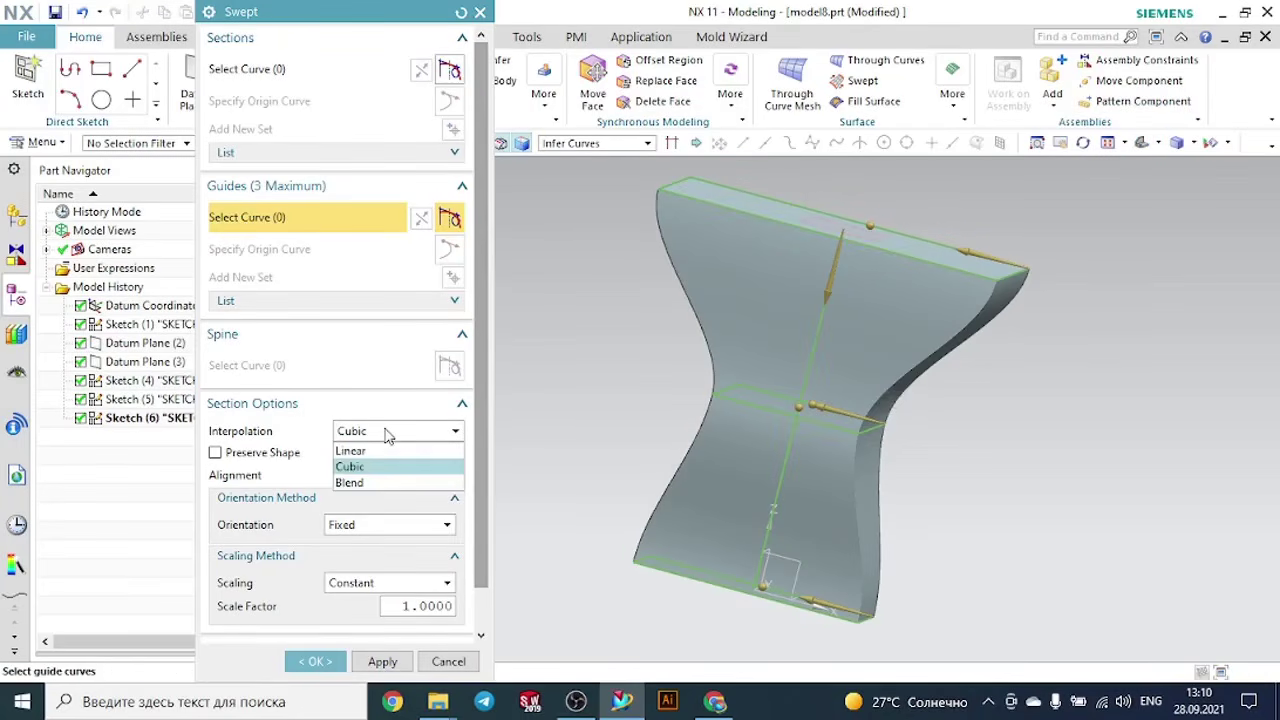
click(376, 481)
middle_drag(996, 444, 928, 447)
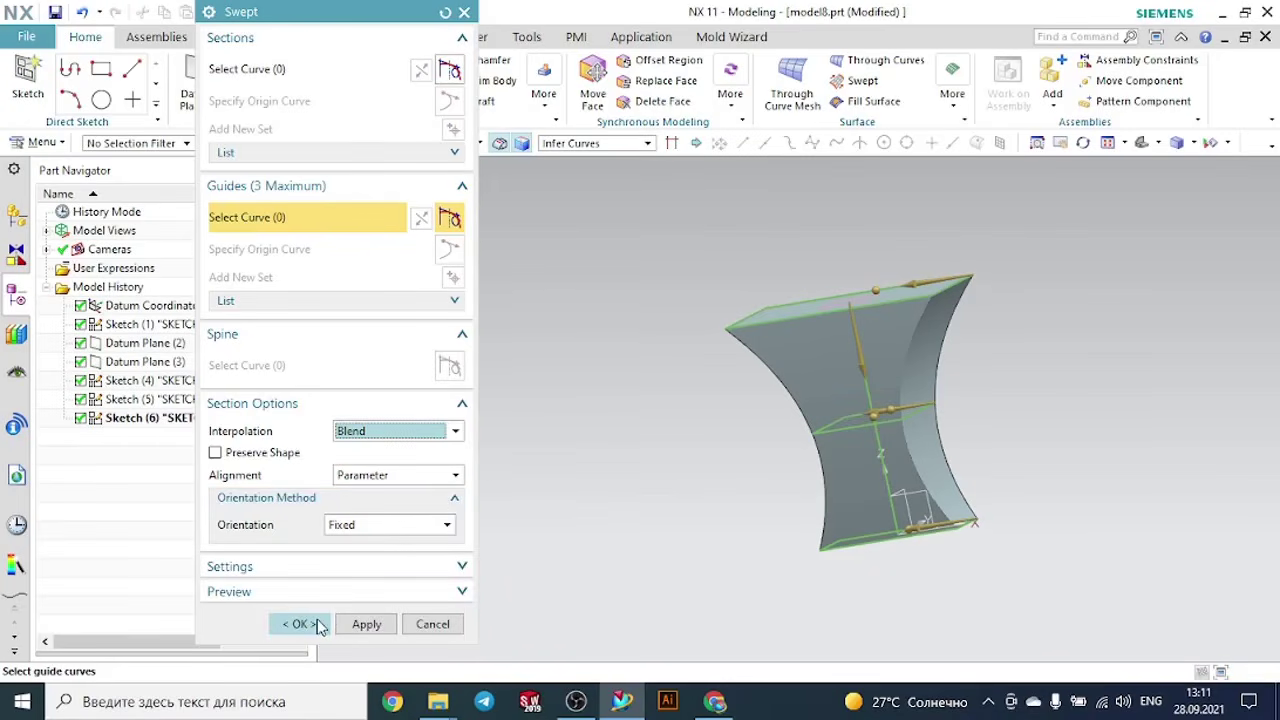
- Create the swept body with Blend interpolation and inspect its shape
click(300, 624)
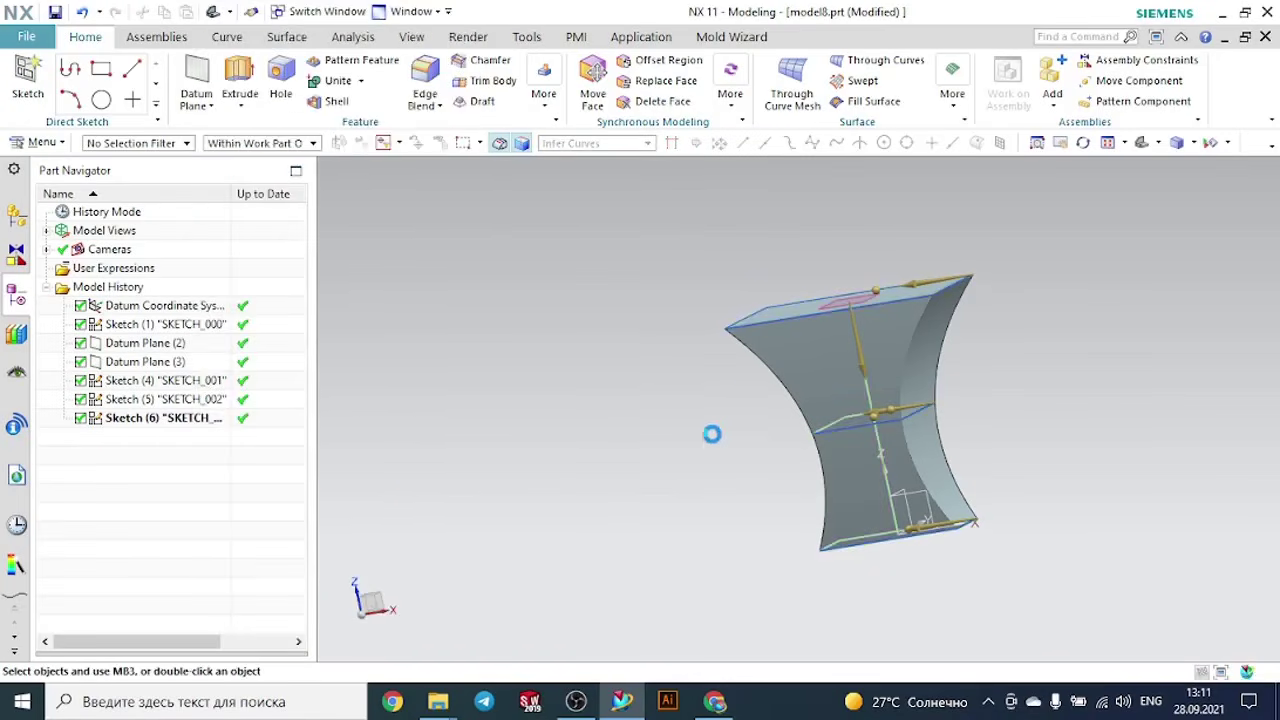
middle_drag(766, 371, 1080, 332)
click(968, 143)
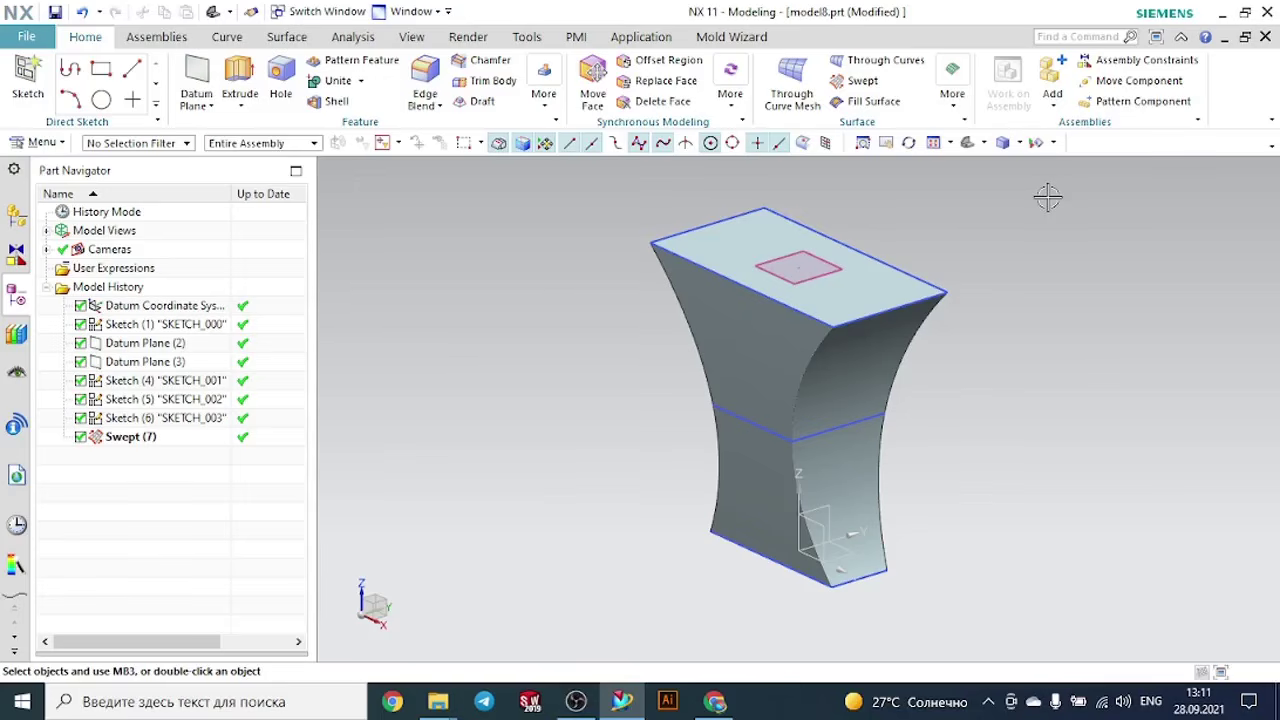
scroll(1048, 197, down, 2)
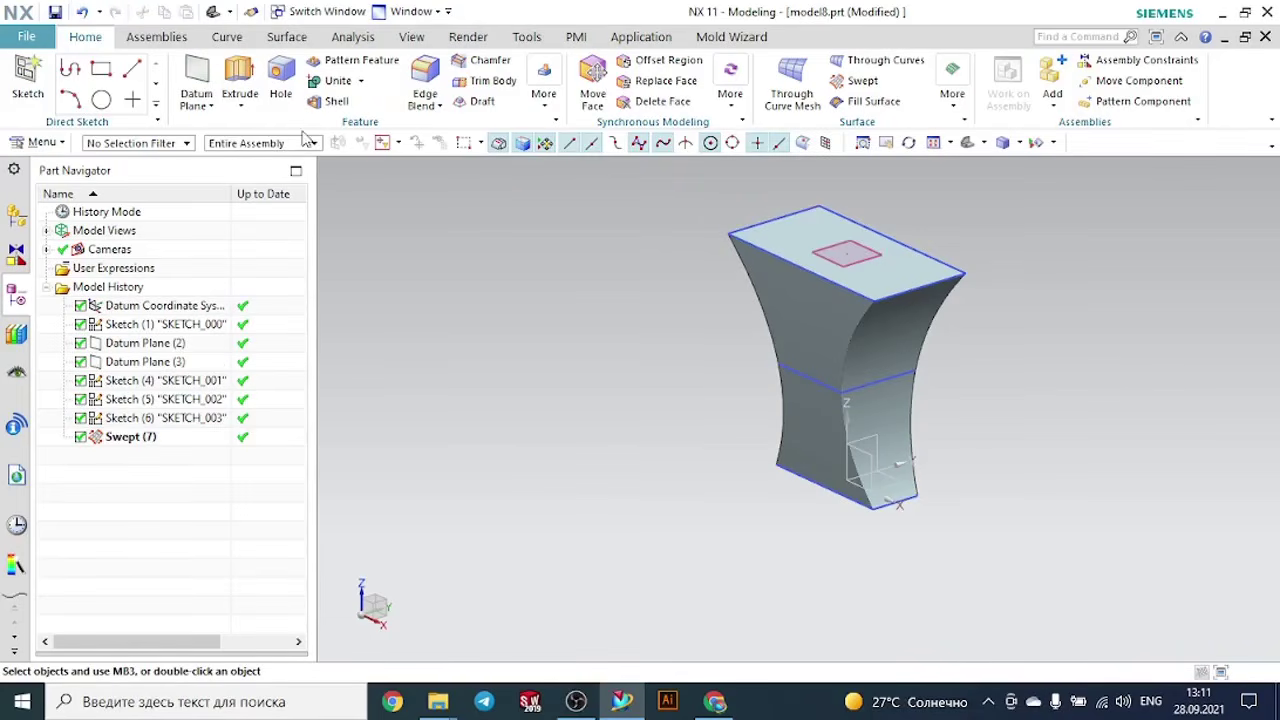
scroll(771, 447, down, 3)
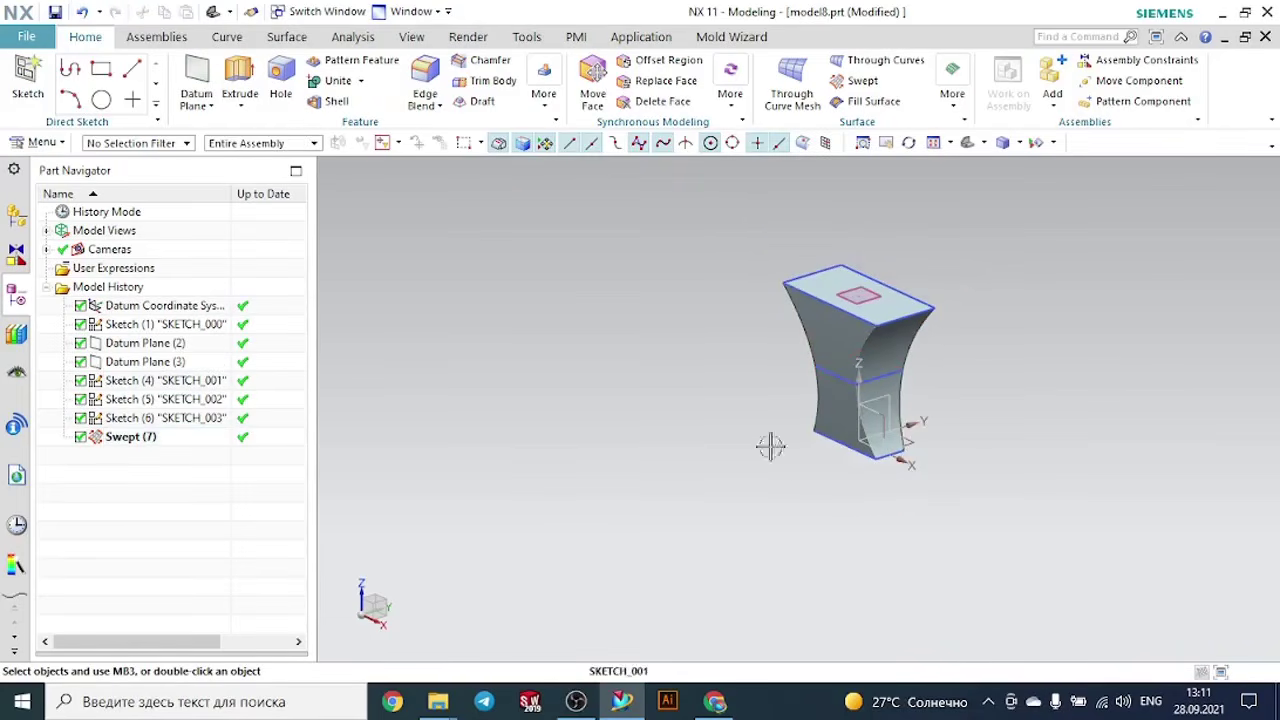
- Start an Offset CSYS datum with the reference set to Selected CSYS and choose the existing coordinate system at the swept body's base
click(208, 110)
click(213, 172)
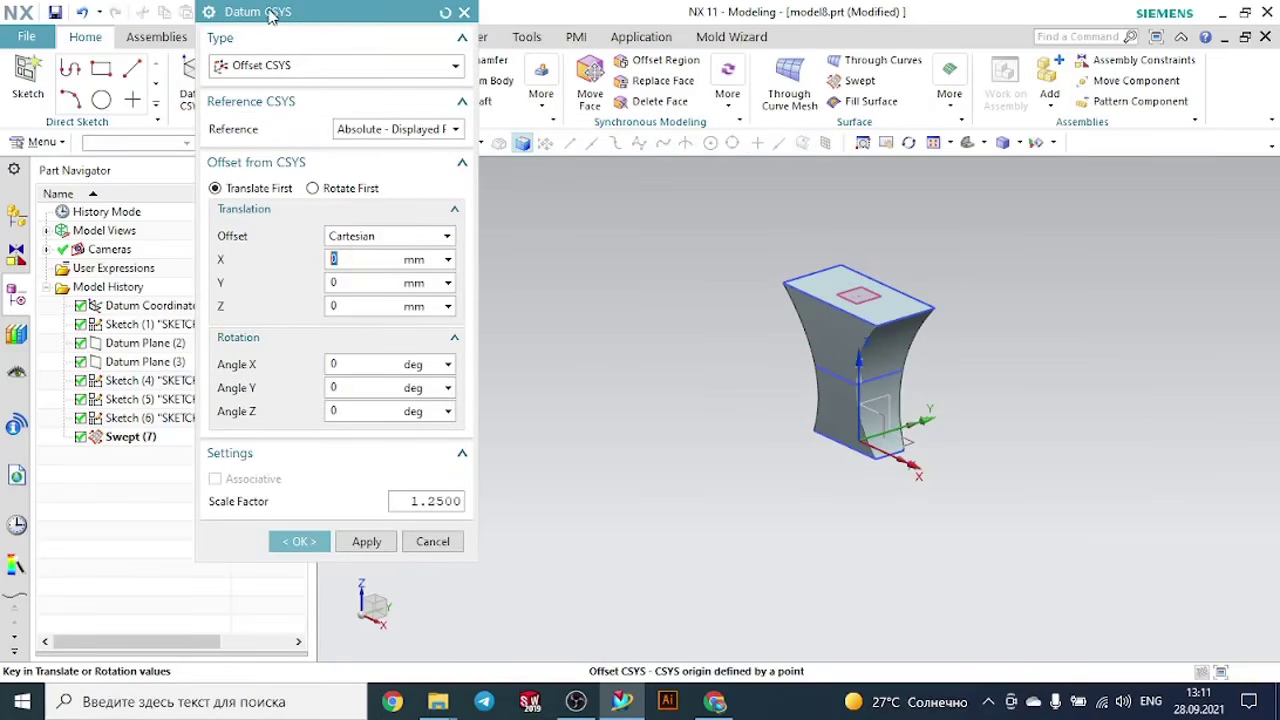
click(280, 66)
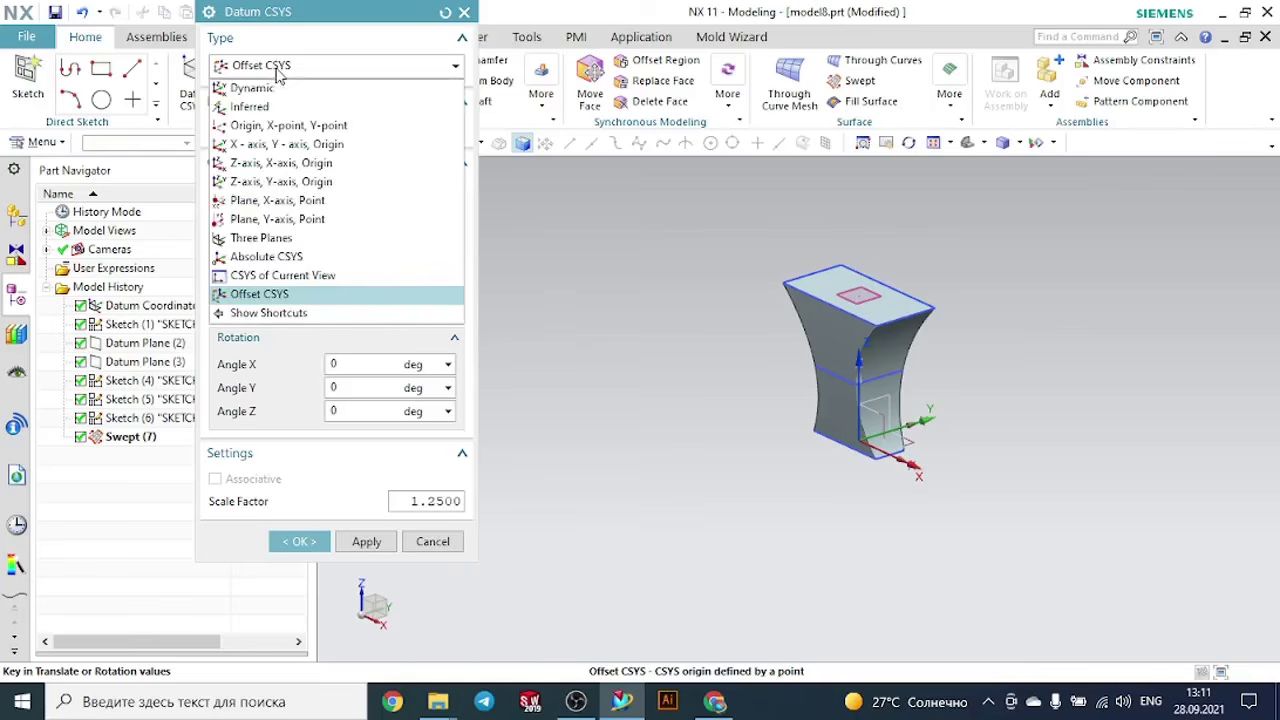
click(280, 70)
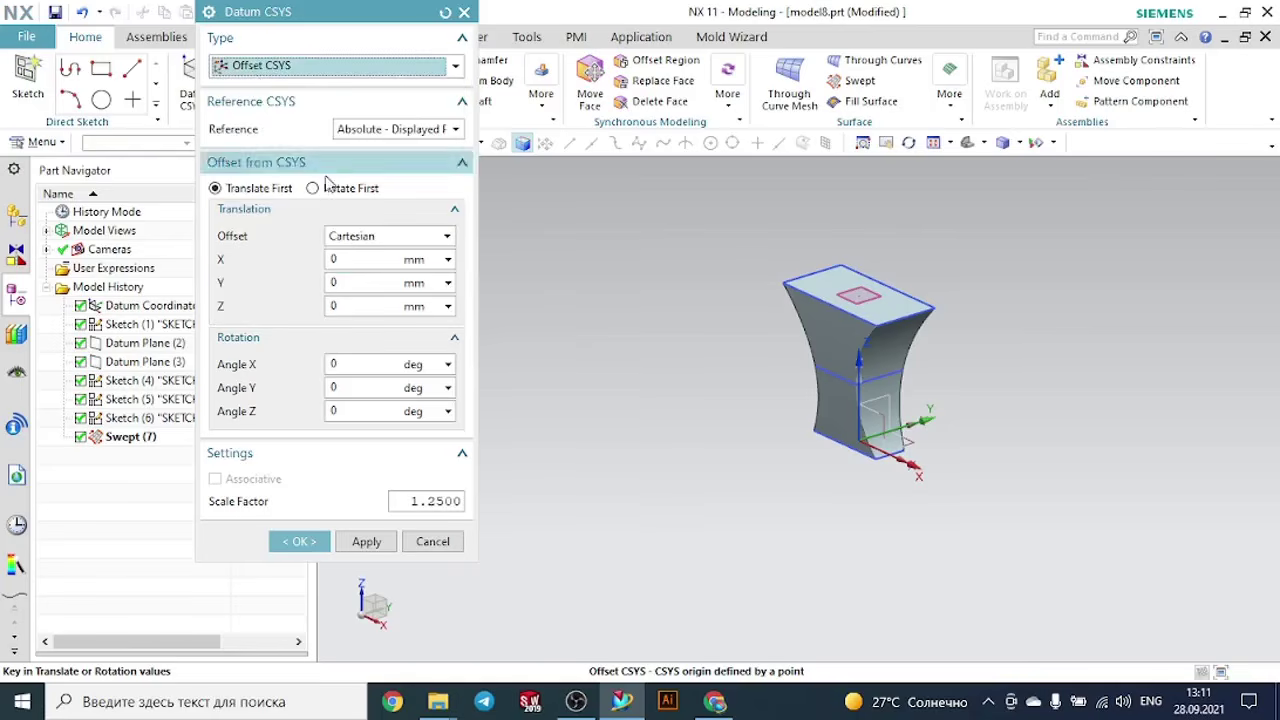
click(391, 135)
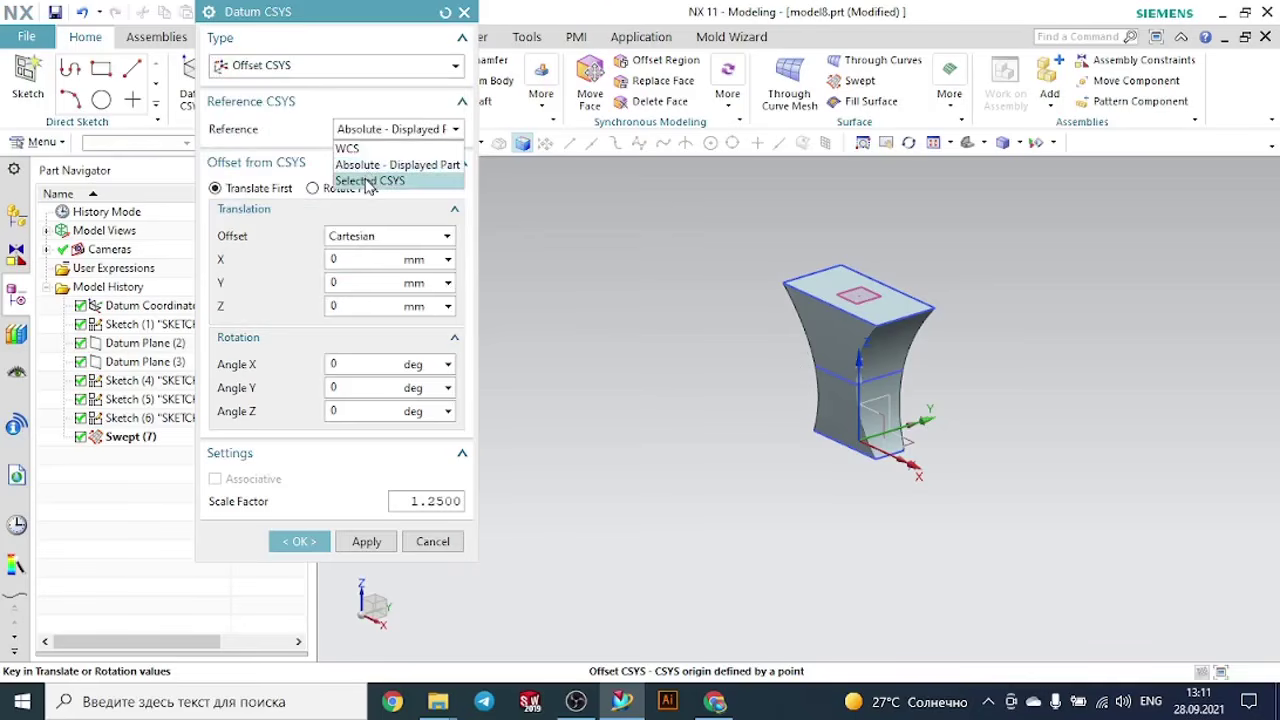
click(368, 182)
scroll(931, 466, up, 4)
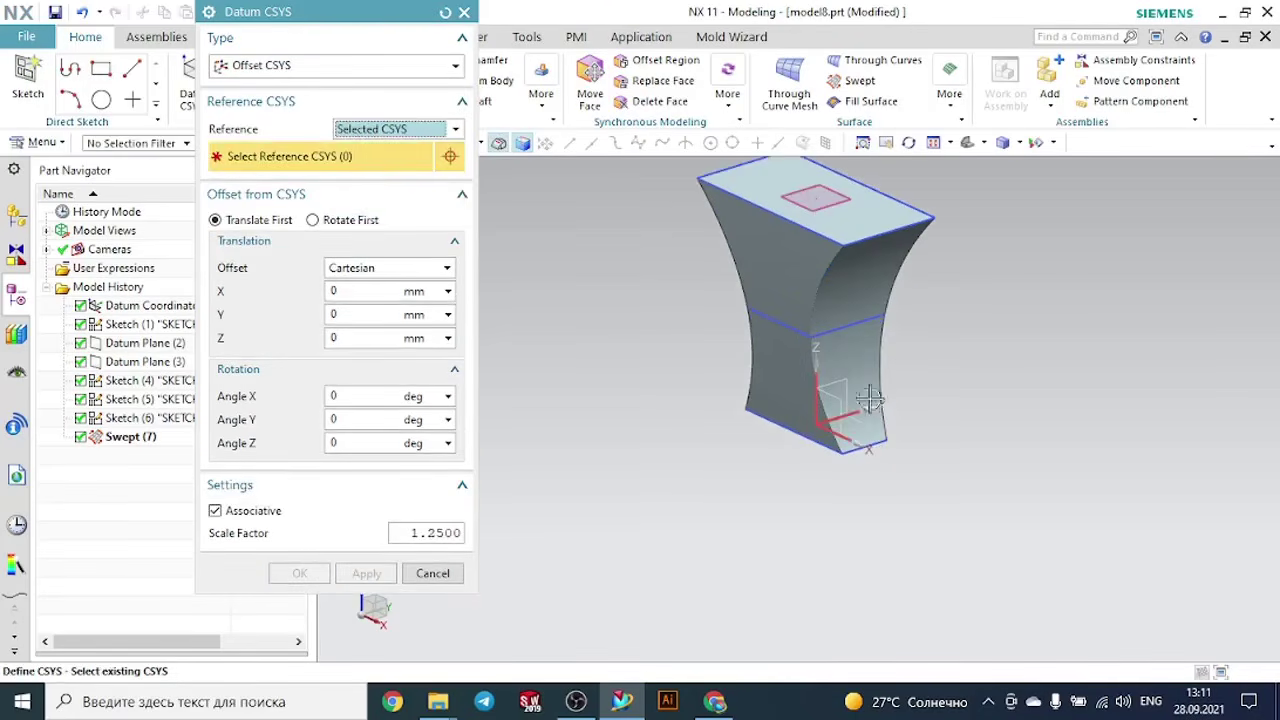
click(840, 383)
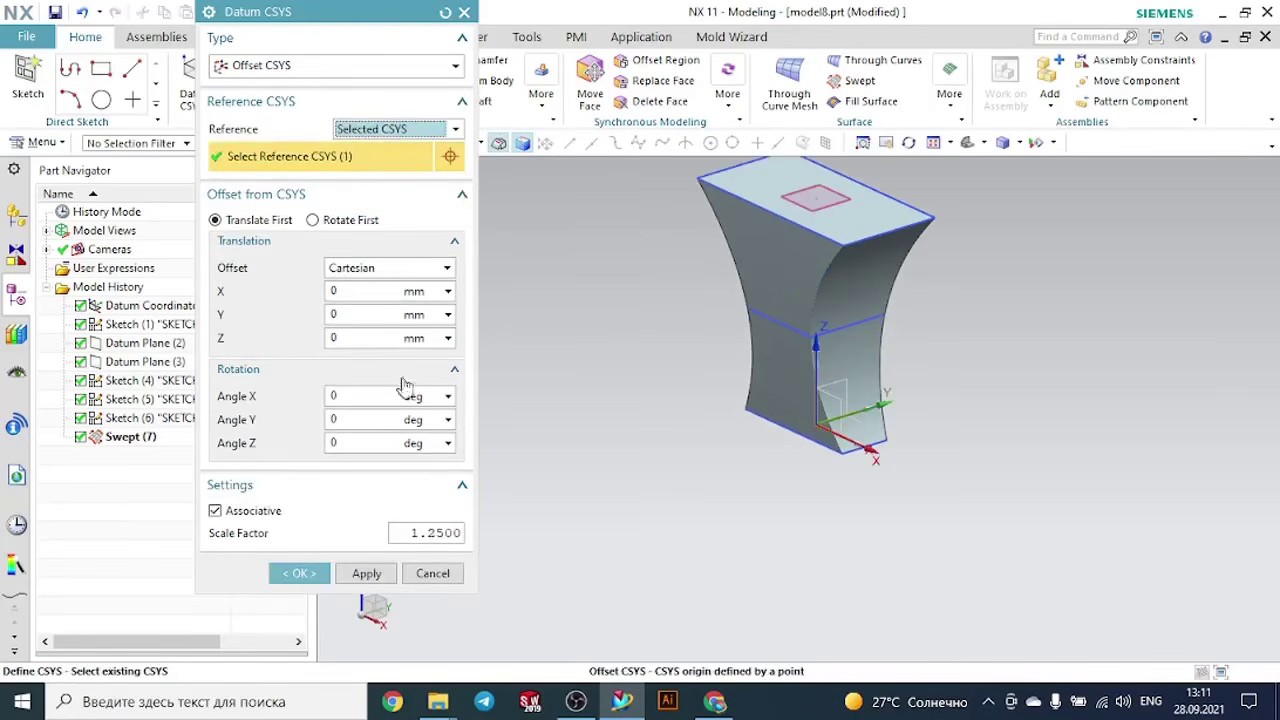
- Offset the new coordinate system 300 mm in X and create it
click(350, 288)
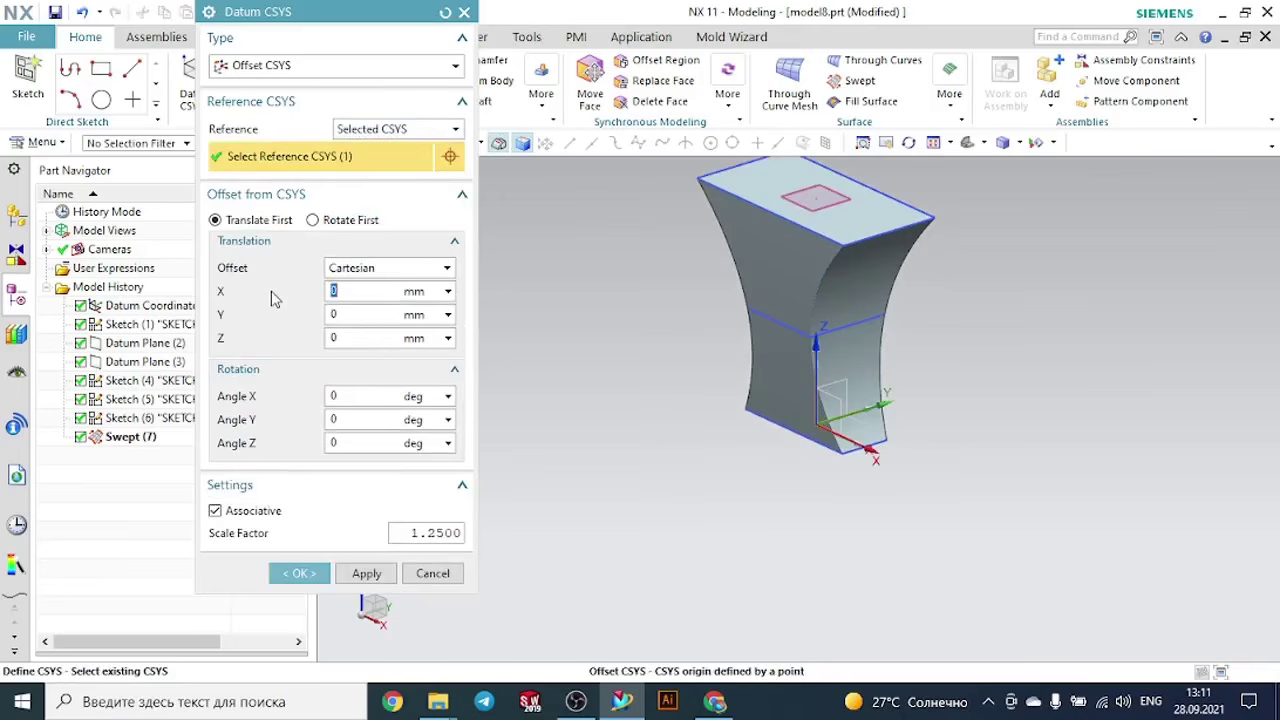
key(Return)
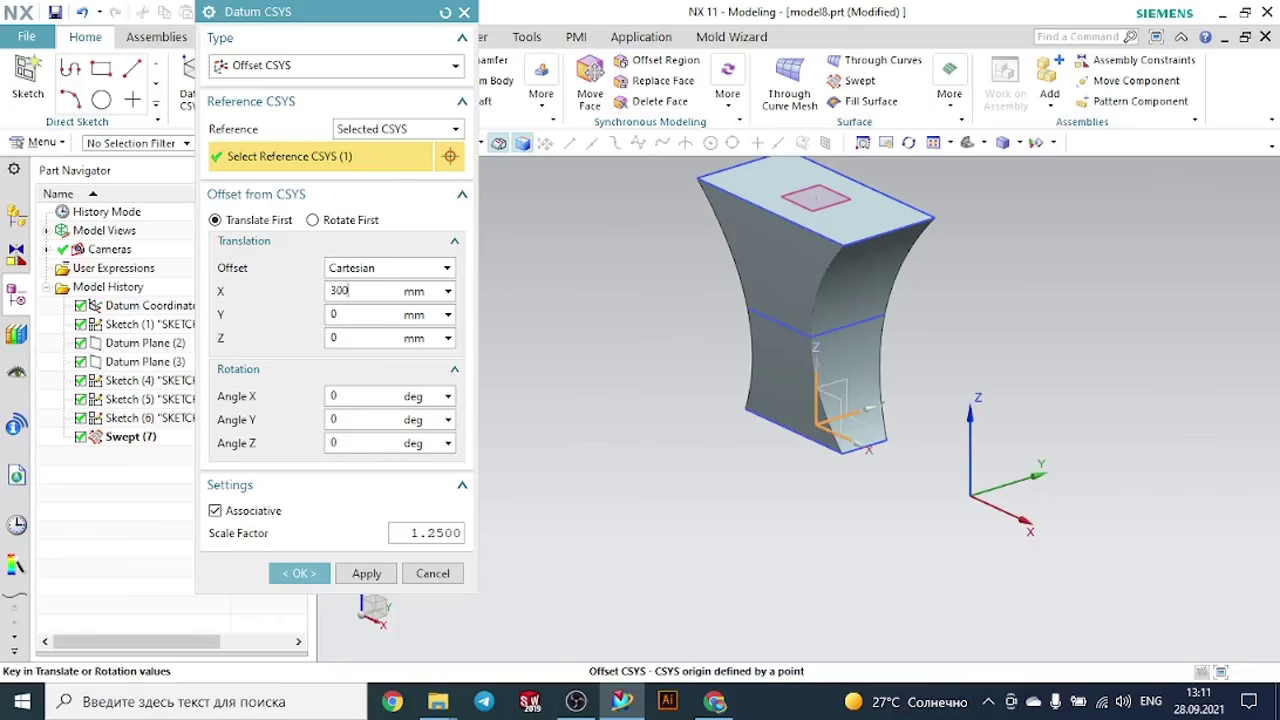
key(Return)
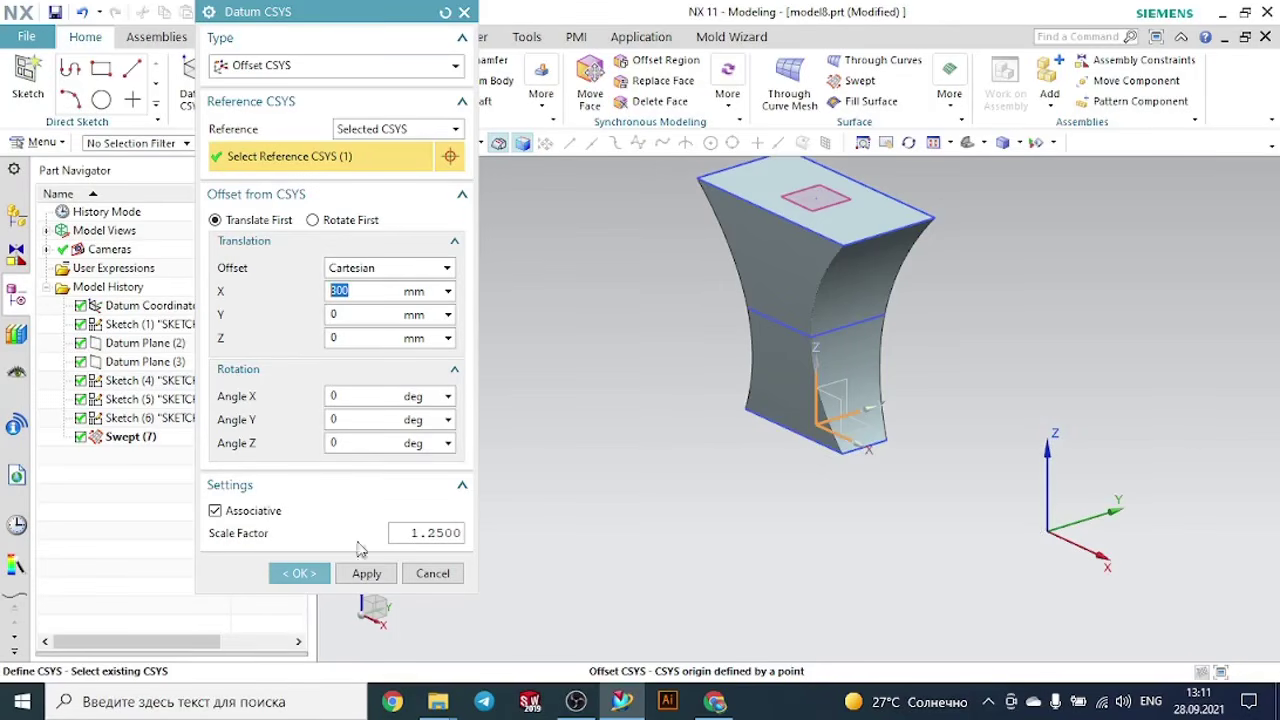
click(305, 573)
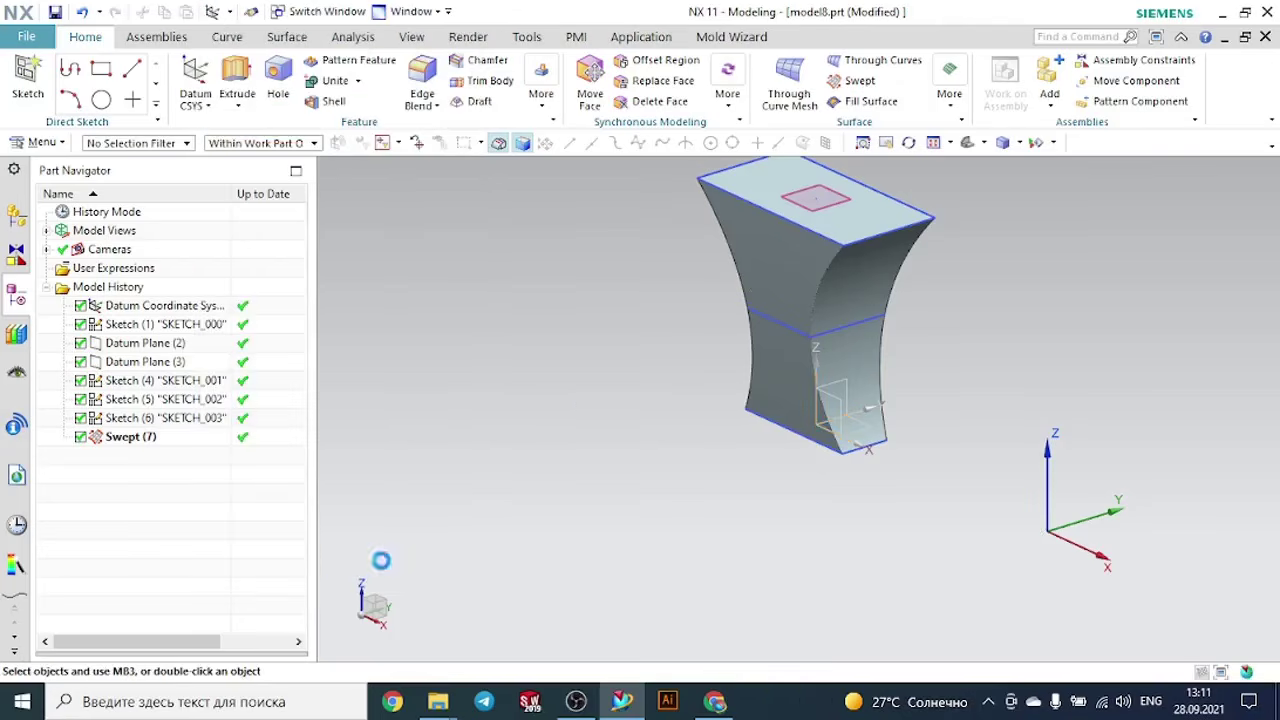
- Sketch a 200 by 125 mm rectangle centred on the new coordinate system's origin in its XY plane and finish the sketch
scroll(669, 454, down, 3)
scroll(1040, 478, up, 3)
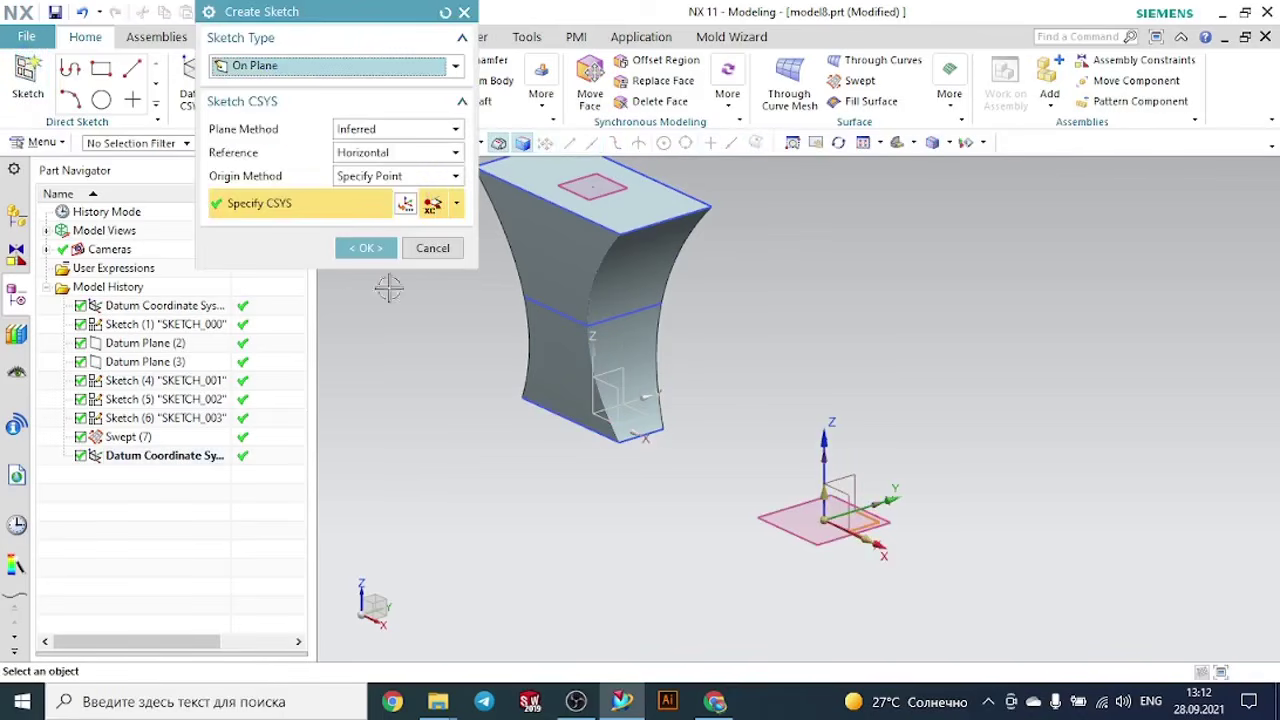
click(366, 248)
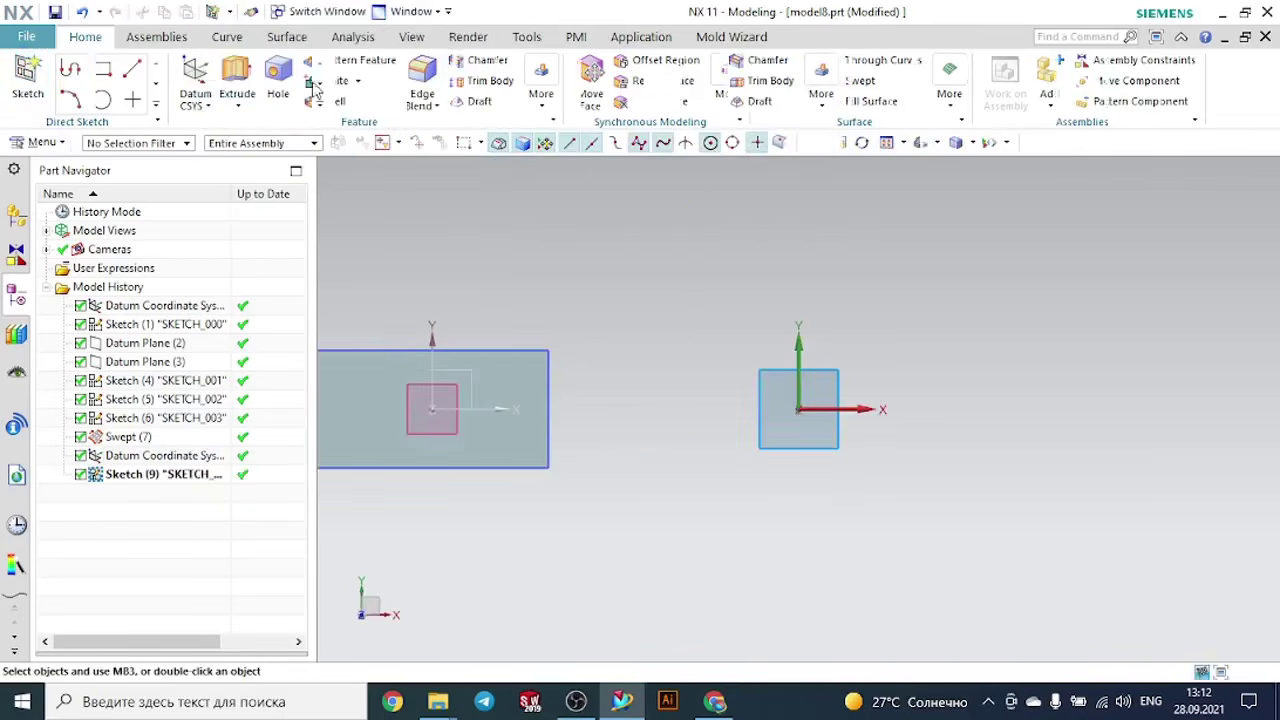
click(142, 68)
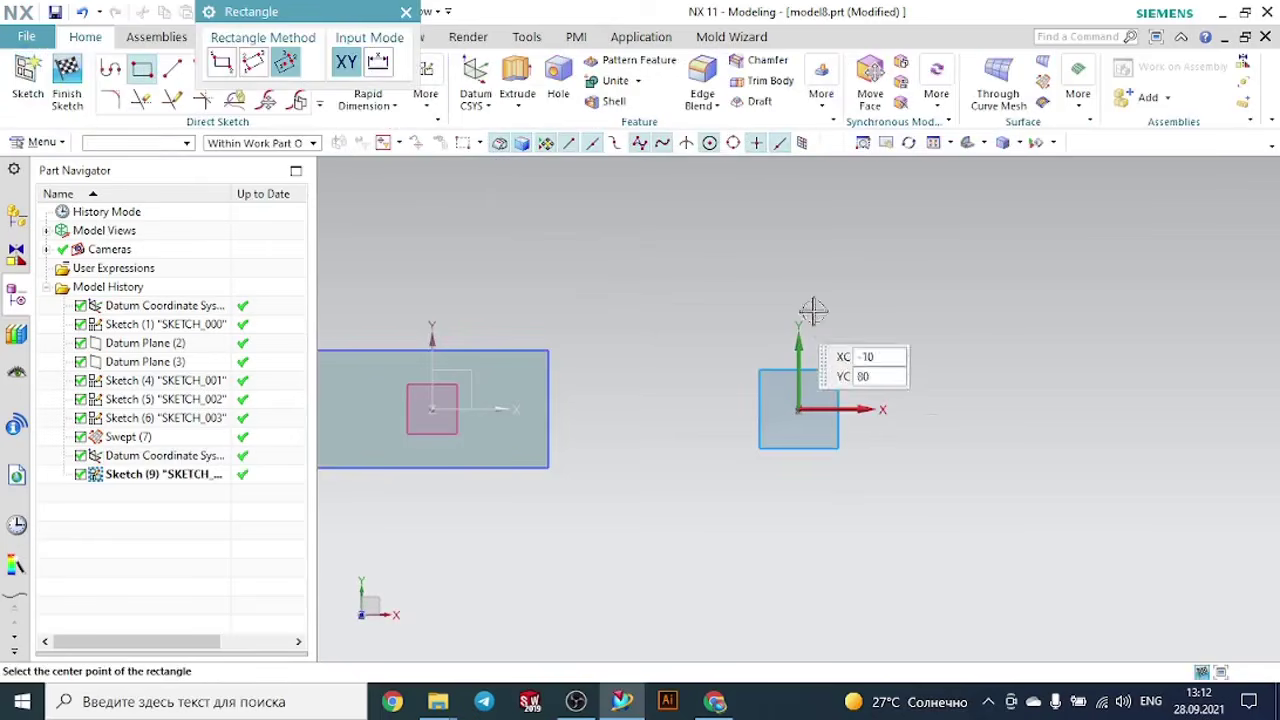
click(799, 409)
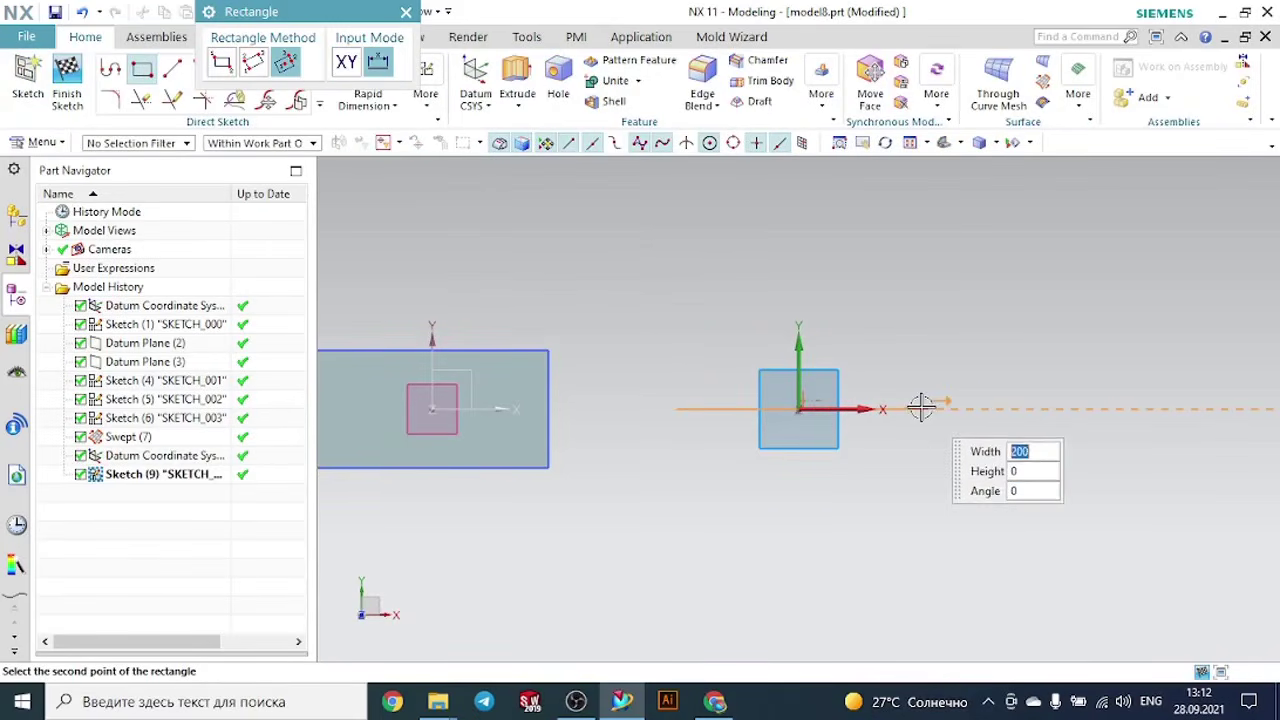
click(921, 407)
click(911, 333)
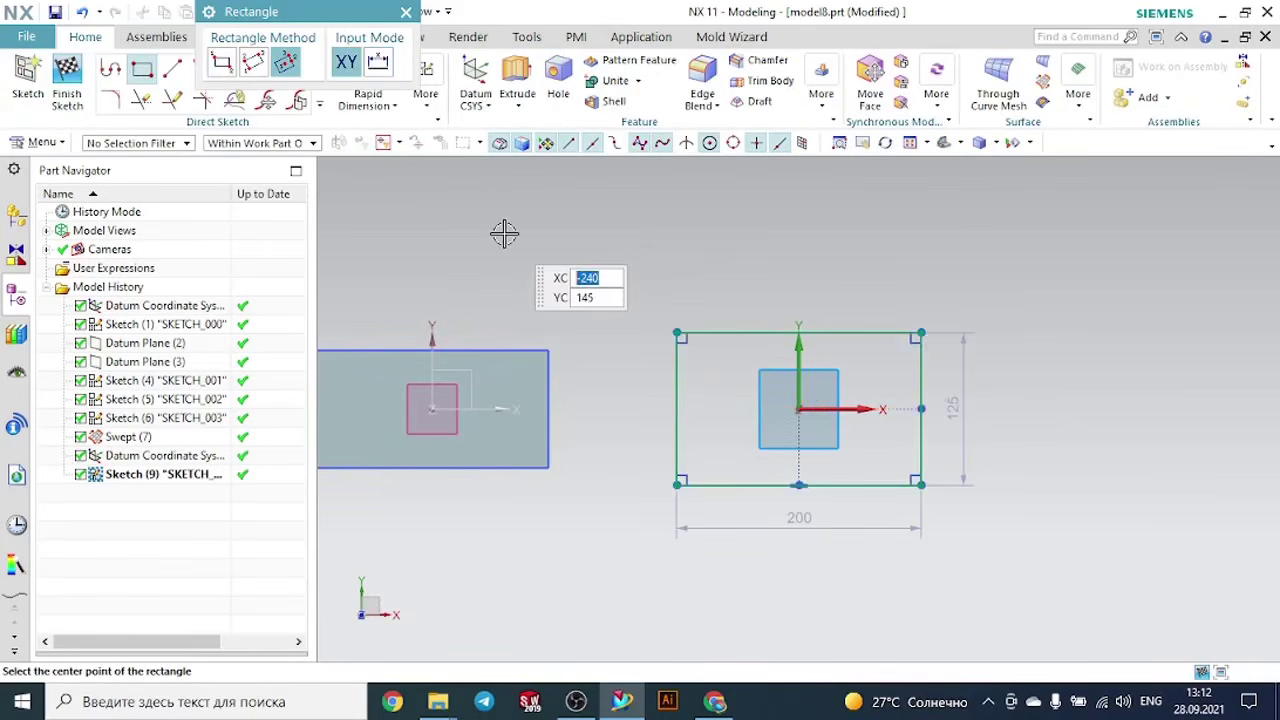
key(Escape)
click(68, 82)
- Create a single datum plane 175 mm above the new coordinate system's XY plane
scroll(1117, 460, down, 1)
mouse_move(1117, 460)
middle_down()
mouse_move(1091, 411)
mouse_move(1050, 430)
middle_up()
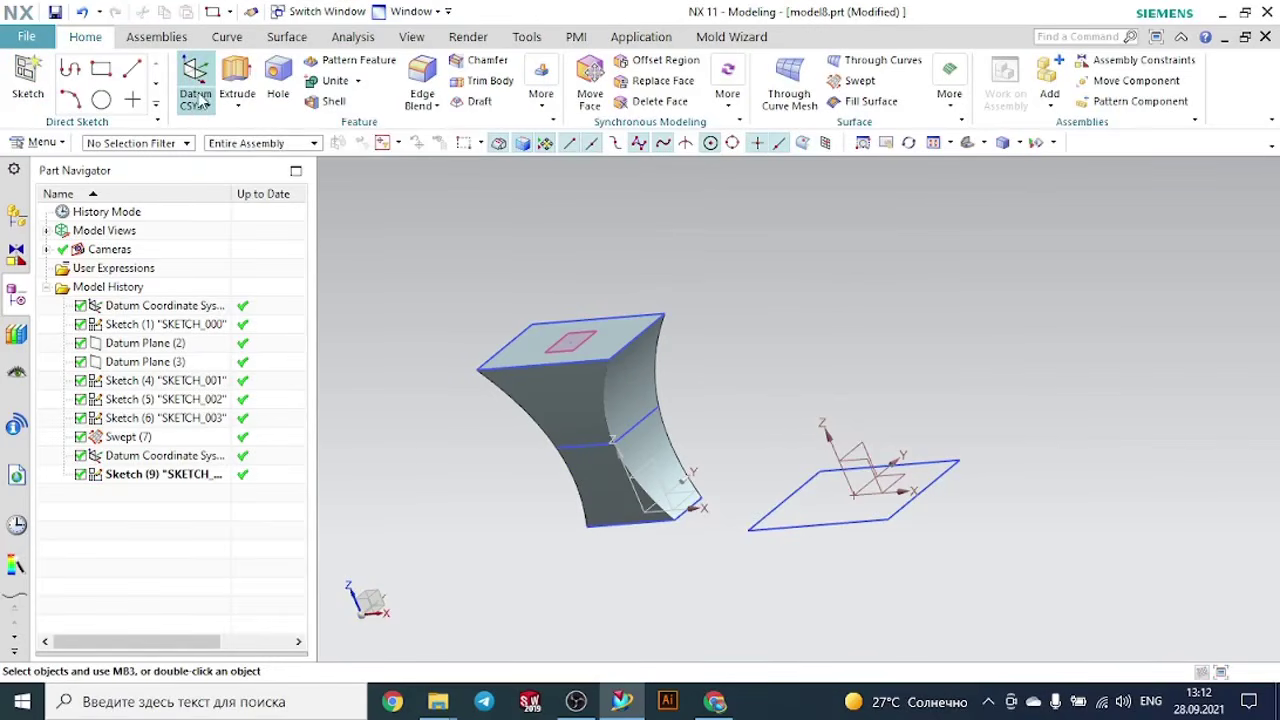
click(198, 104)
click(201, 130)
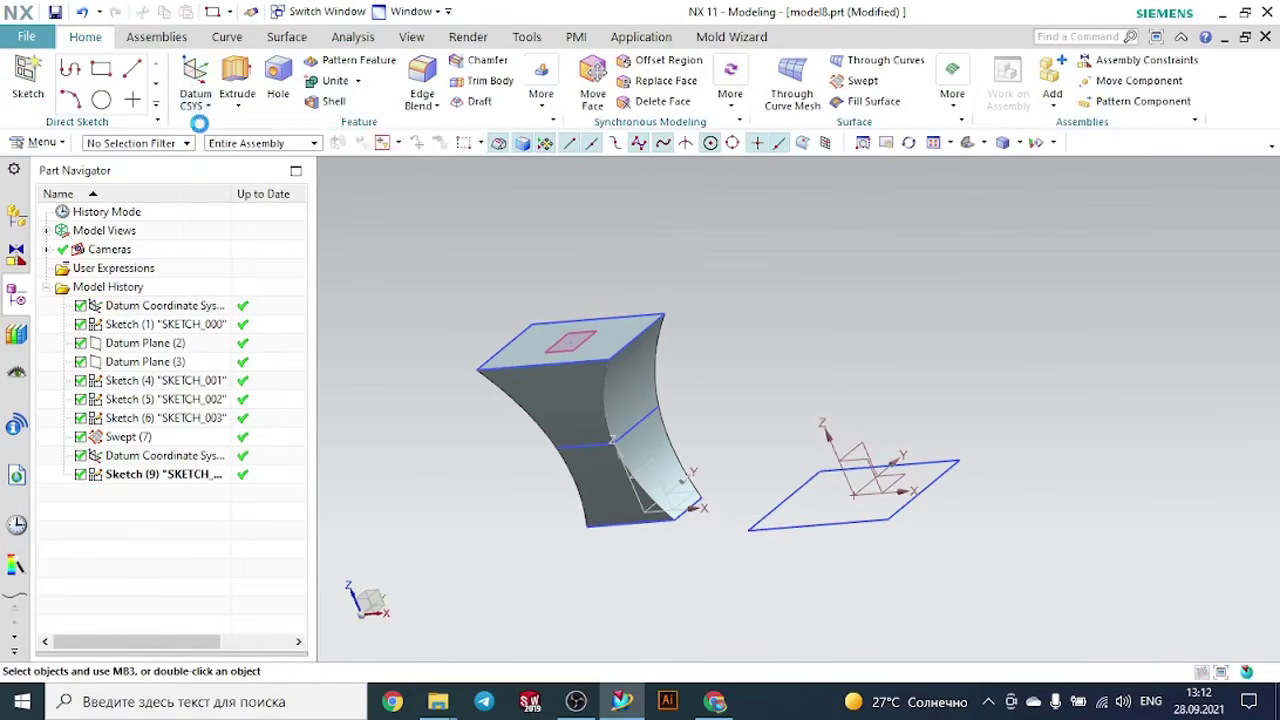
click(906, 472)
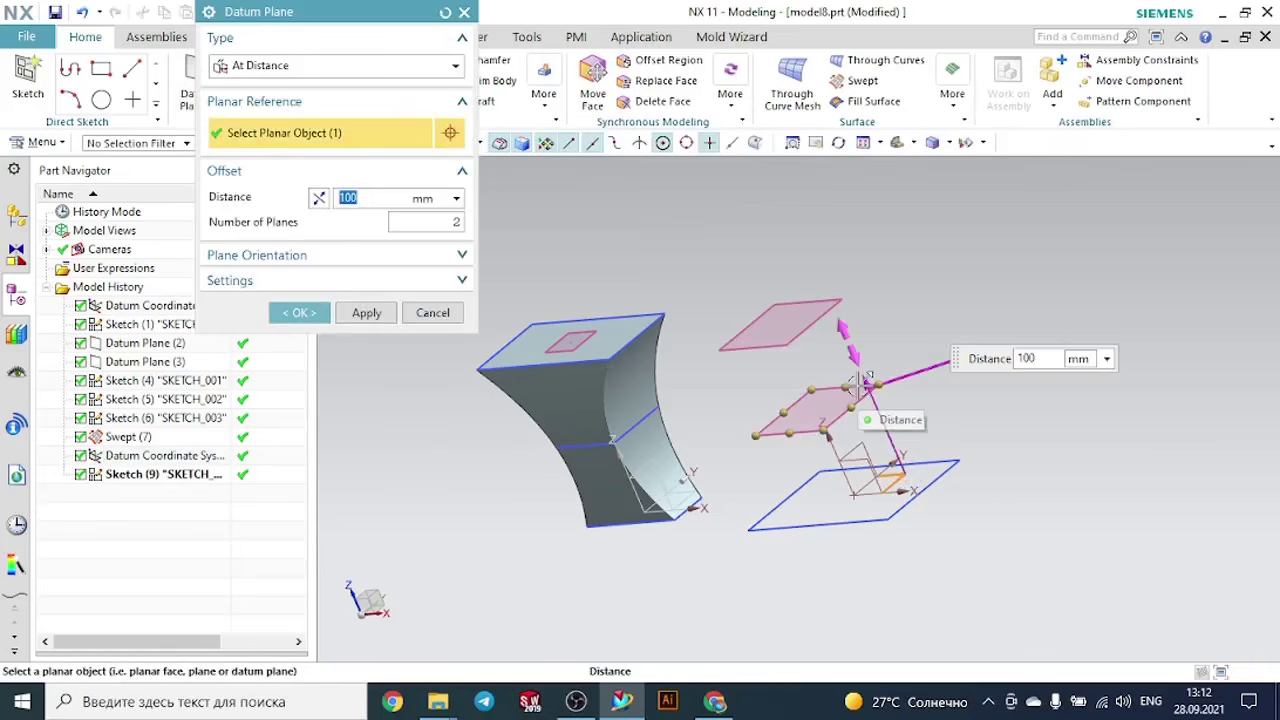
drag(866, 384, 848, 318)
key(Tab)
key(Tab)
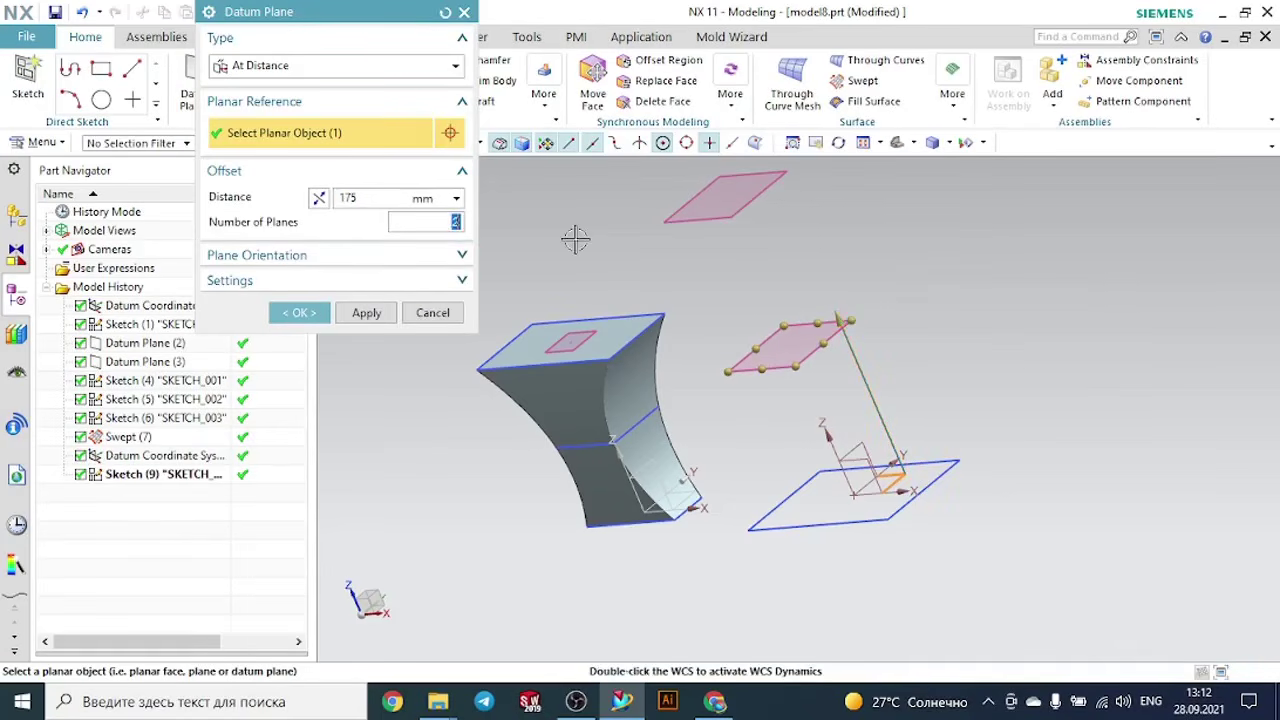
text(1)
key(Return)
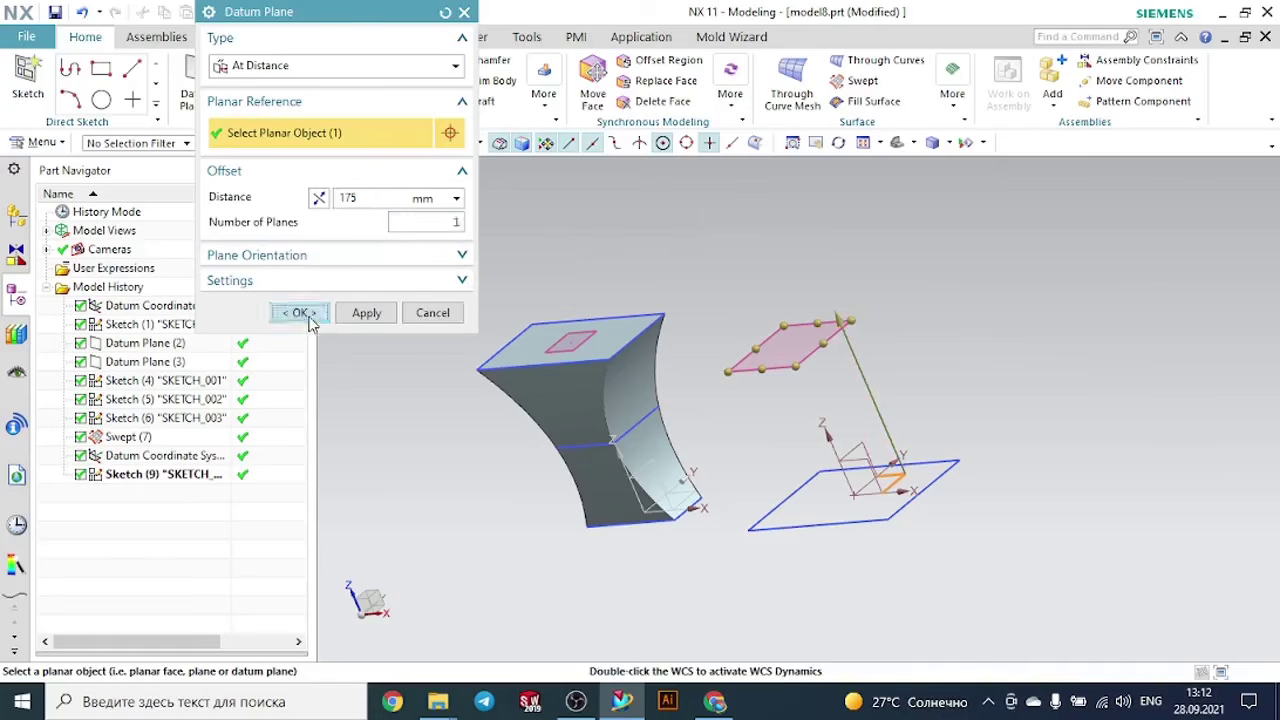
click(300, 313)
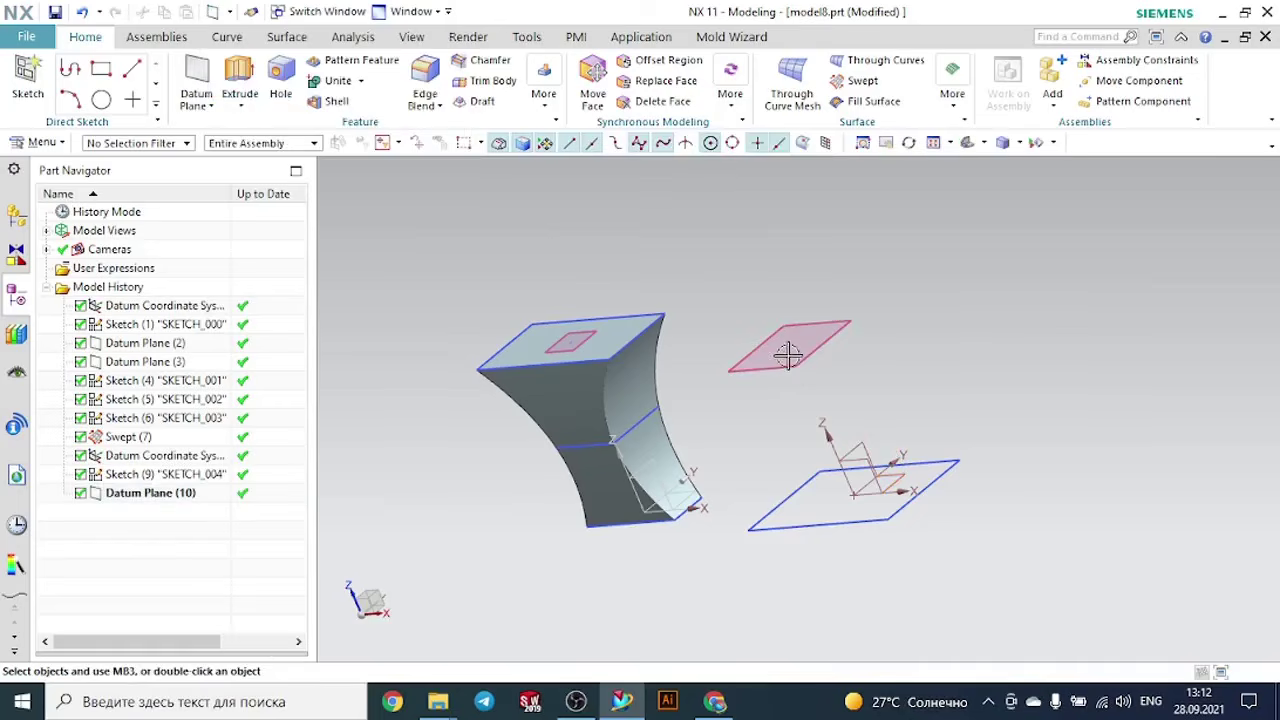
- Sketch a circle about 118 mm in diameter on the new datum plane, centred on the offset coordinate system's origin, and finish the sketch
click(28, 80)
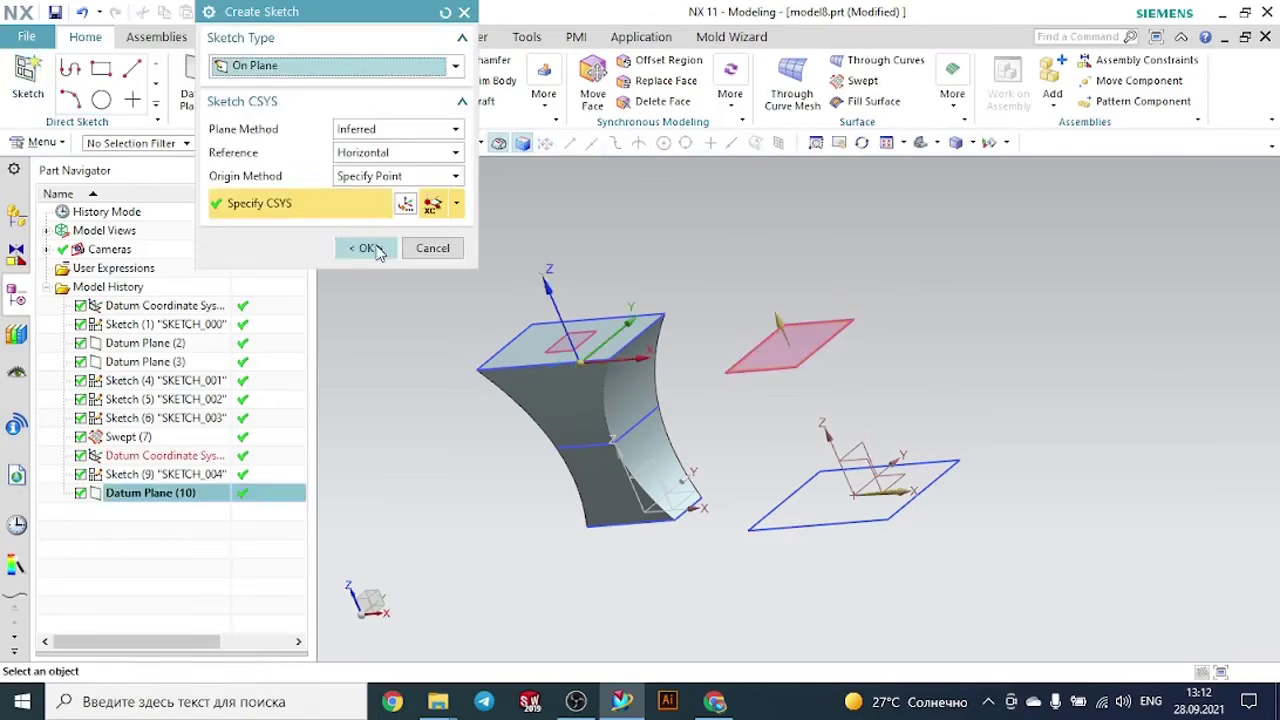
click(392, 247)
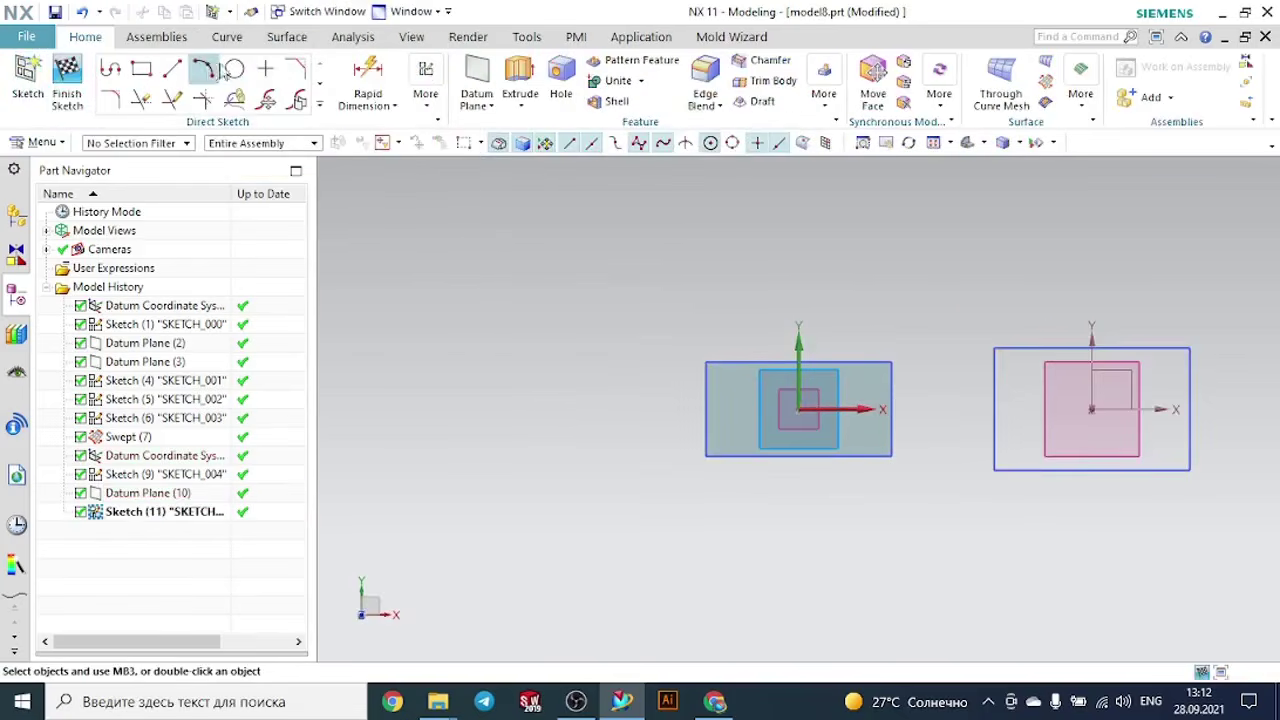
click(235, 68)
scroll(500, 236, down, 3)
scroll(820, 404, up, 4)
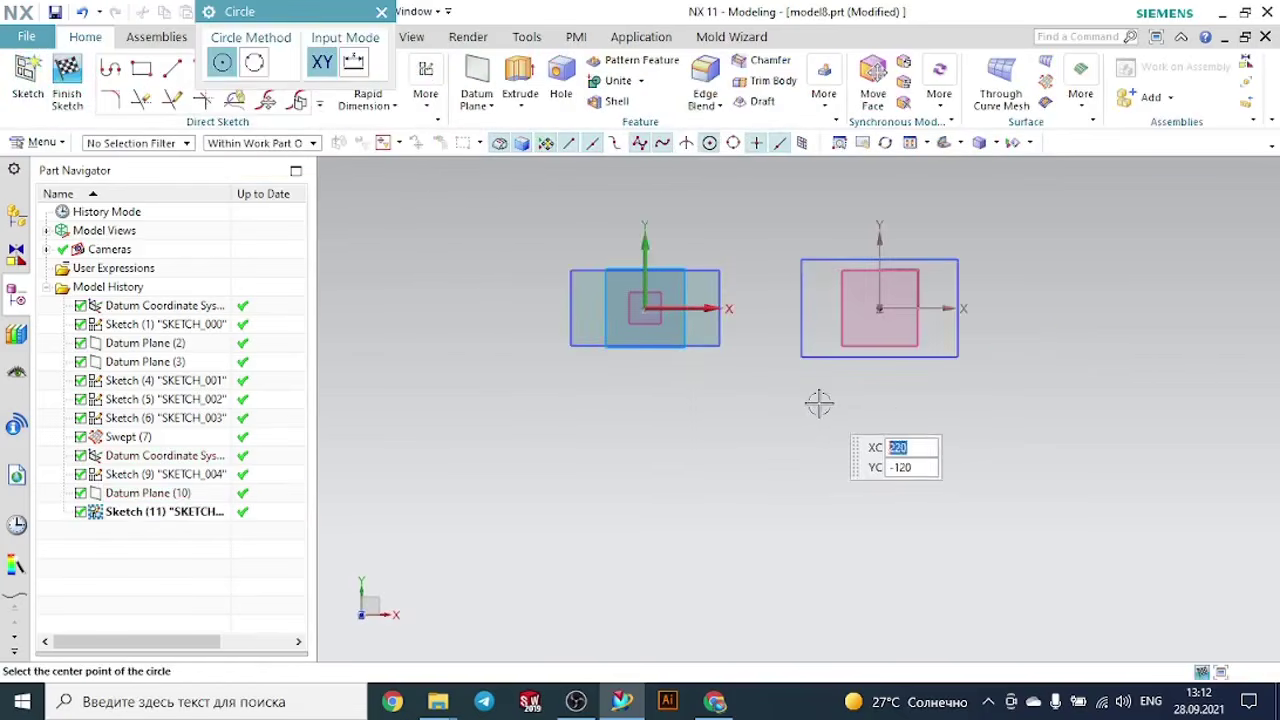
click(913, 255)
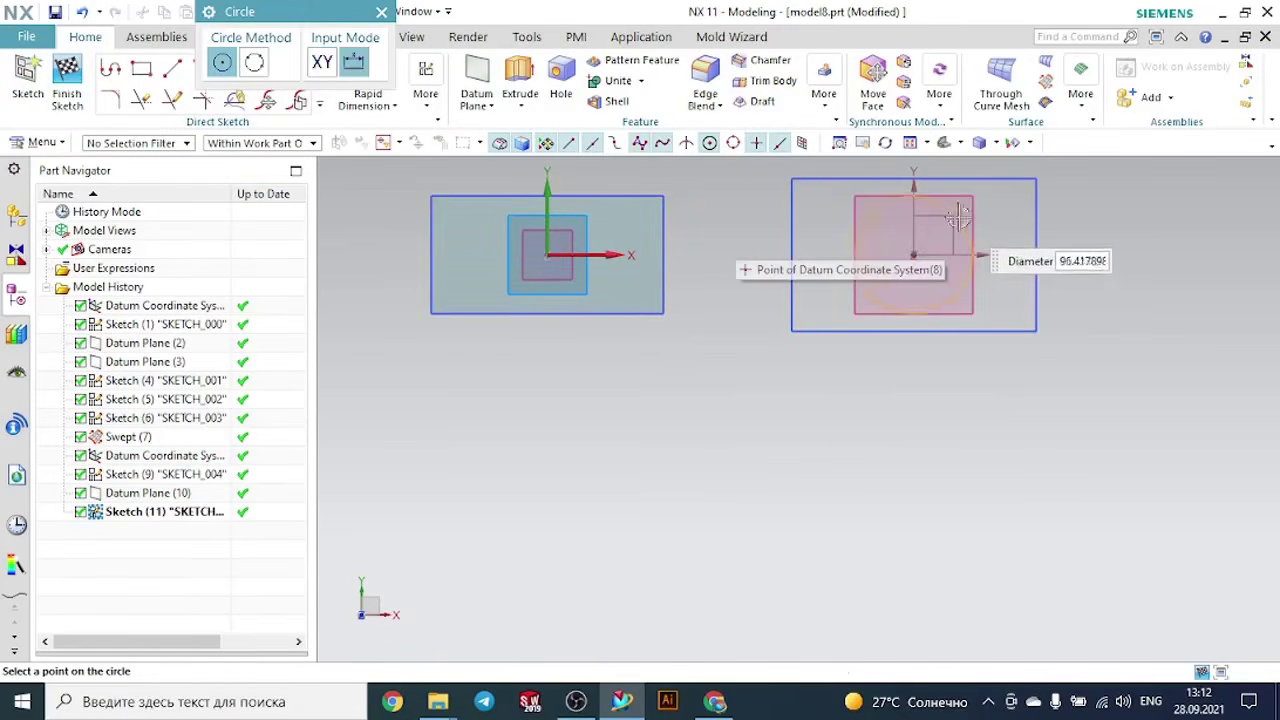
click(966, 205)
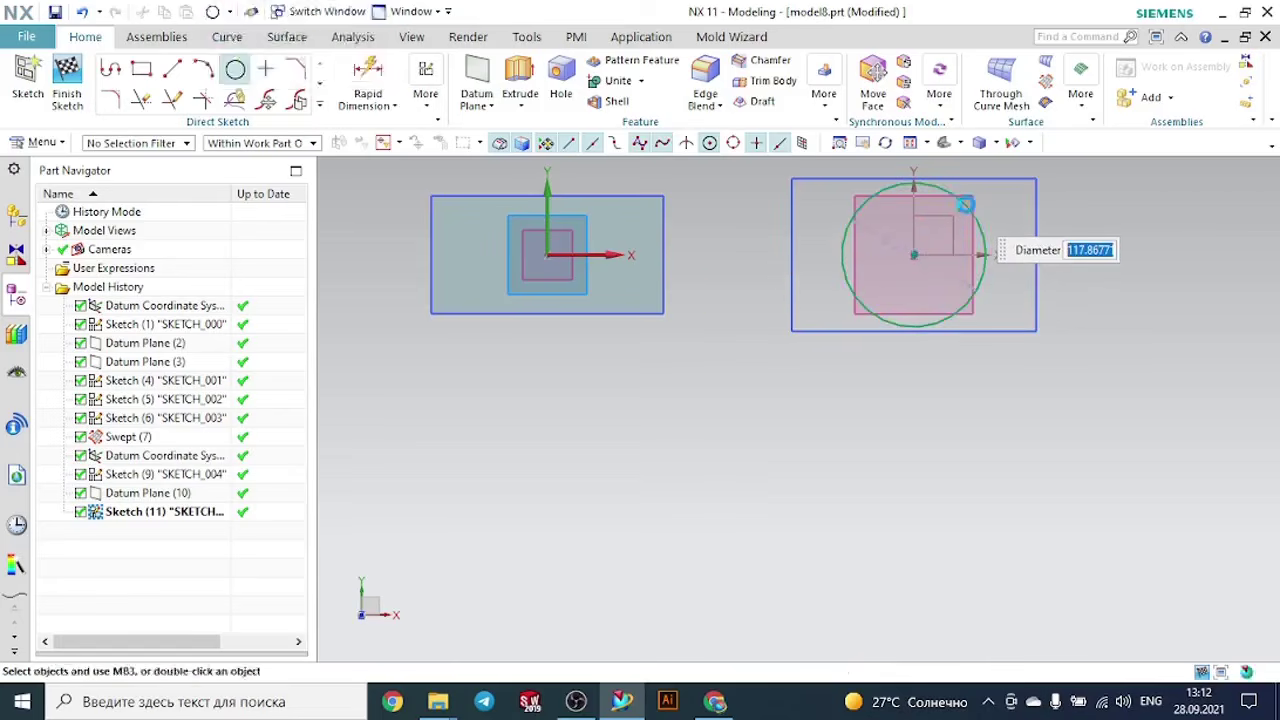
key(Escape)
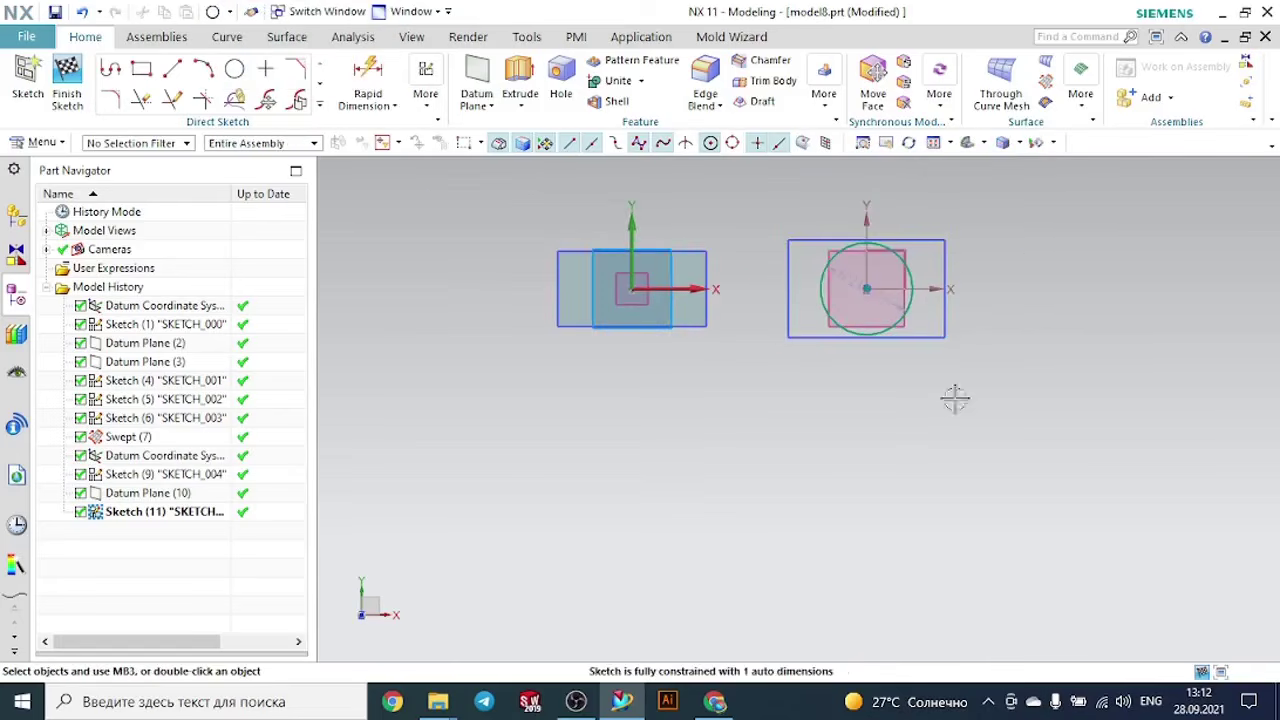
mouse_move(957, 400)
middle_down()
mouse_move(966, 363)
mouse_move(971, 381)
mouse_move(960, 343)
middle_up()
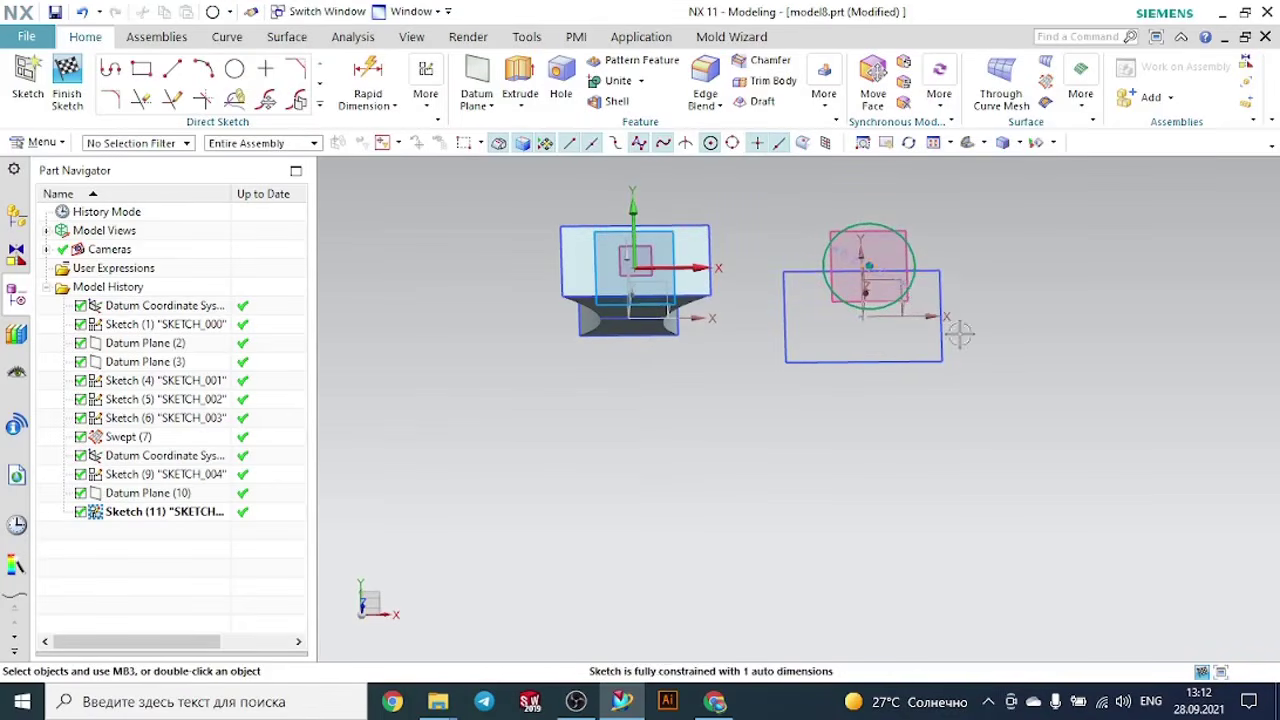
click(68, 75)
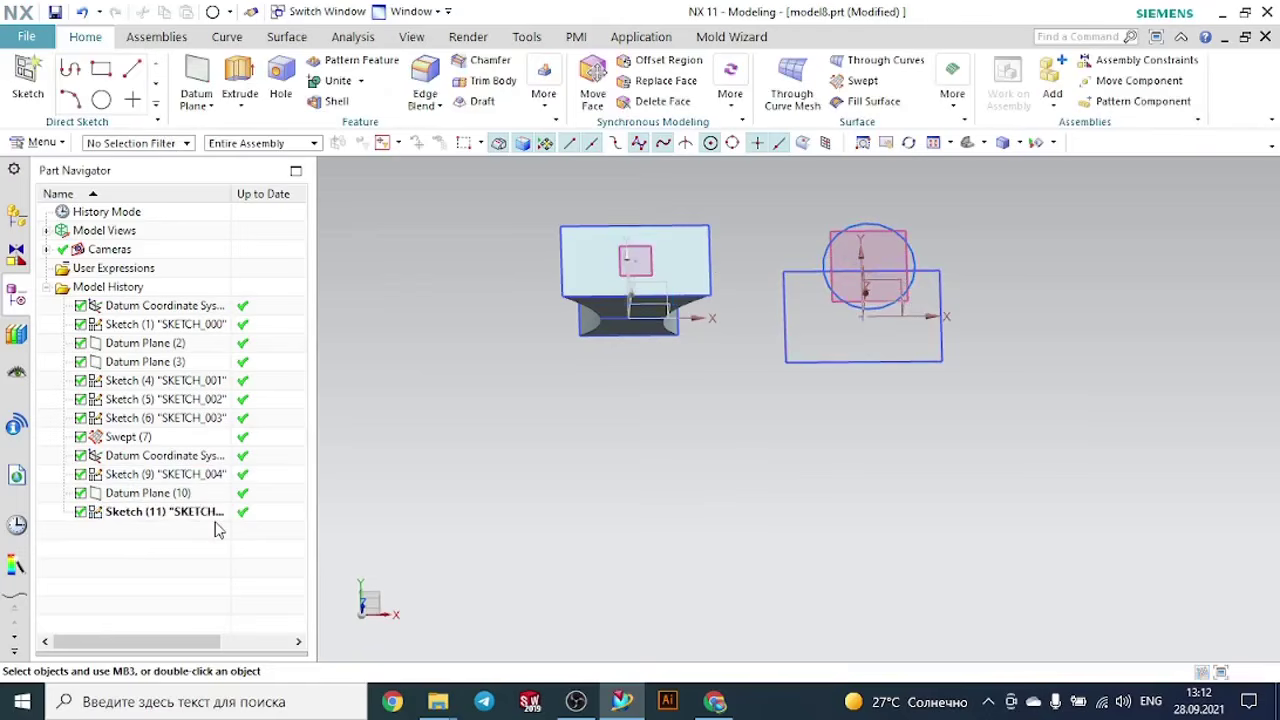
- Reopen the circle's sketch and draw two diagonal lines joining the opposite corners of the rectangle below it
click(214, 512)
double_click(217, 519)
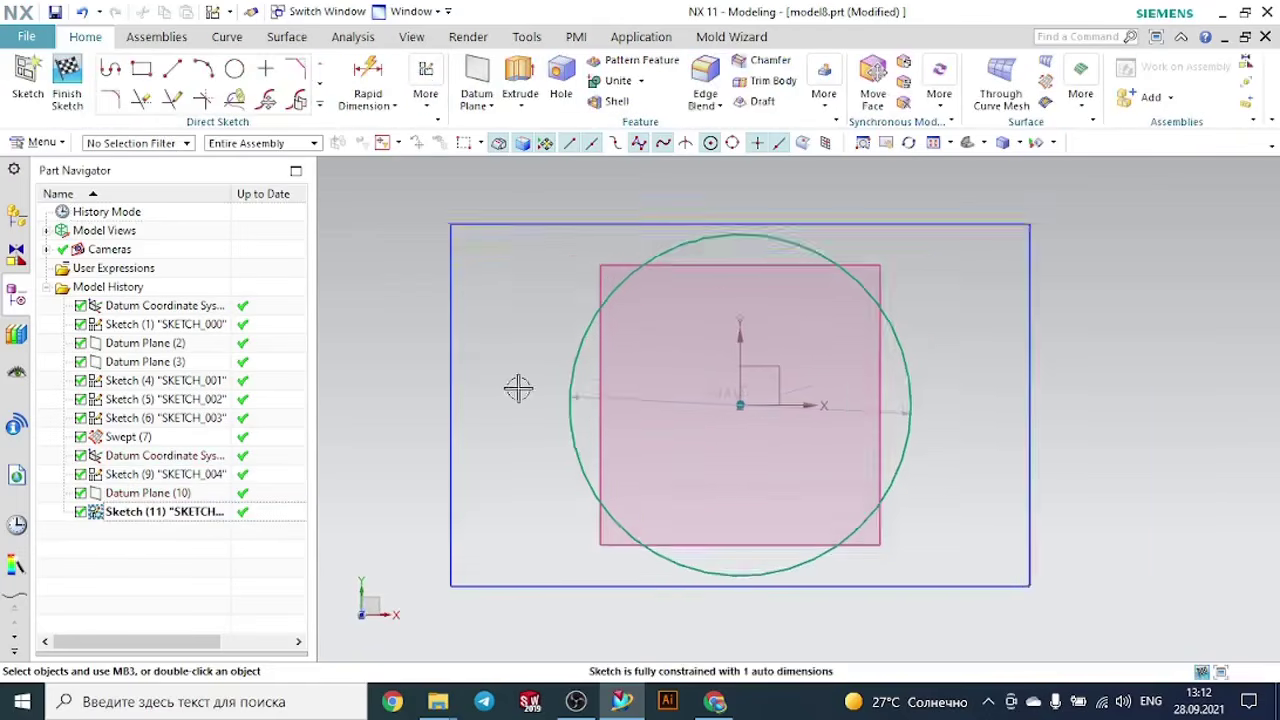
click(173, 72)
click(466, 258)
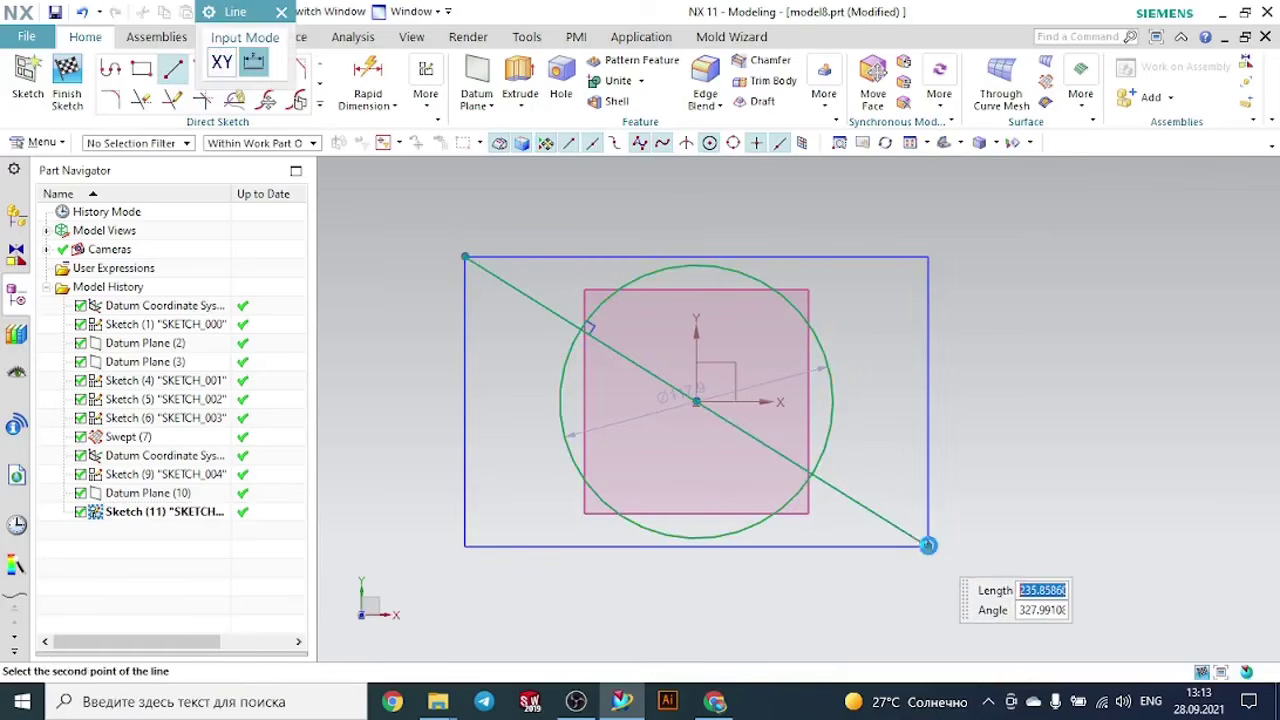
click(928, 545)
click(928, 258)
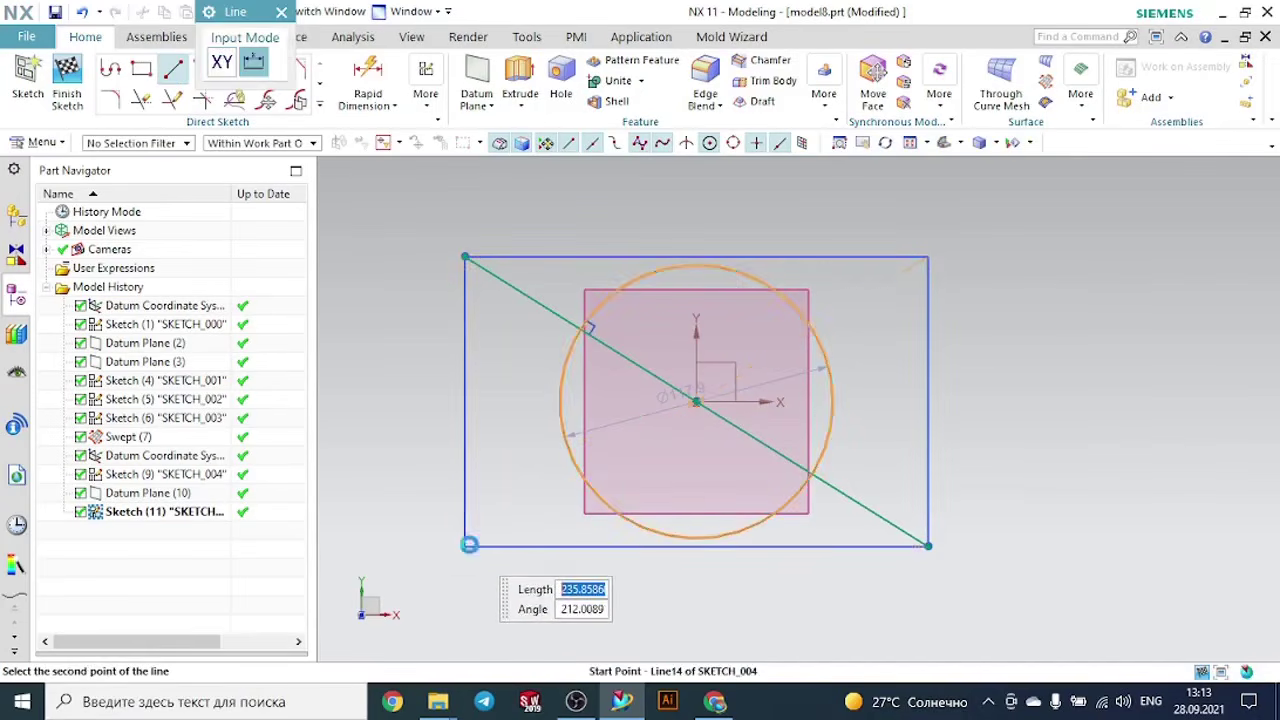
click(469, 545)
key(Escape)
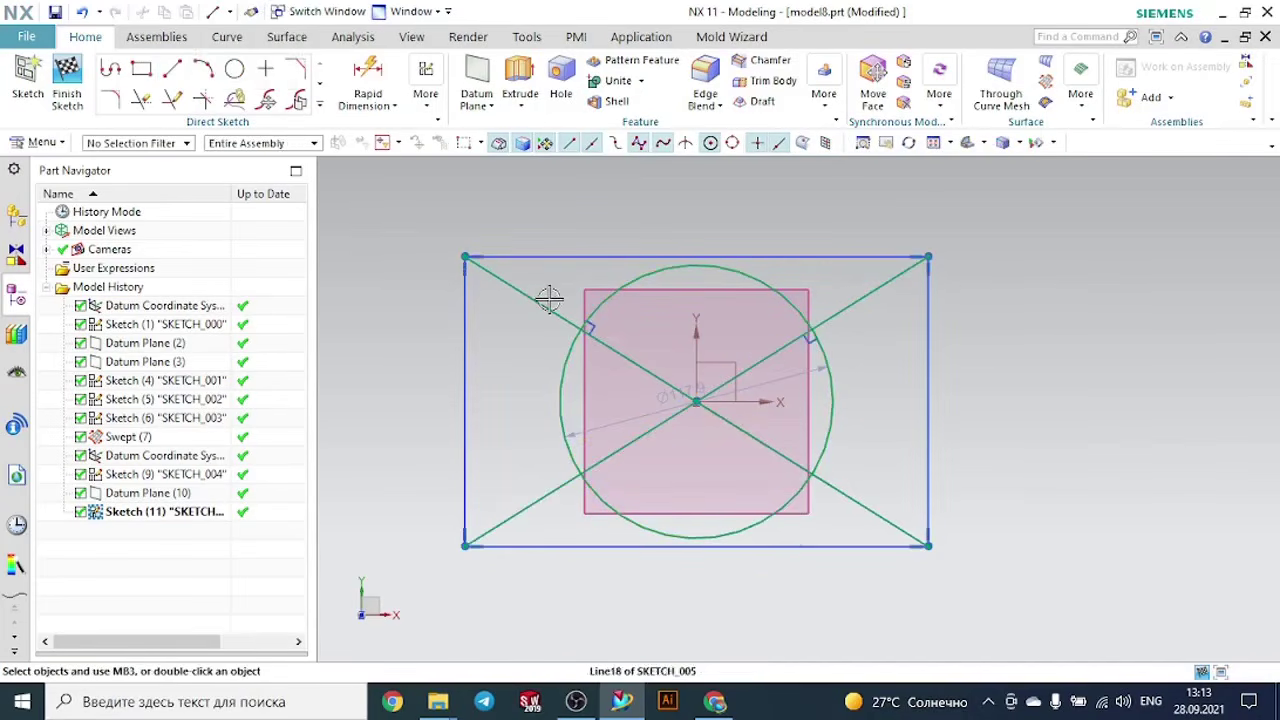
- Convert both diagonals in the circle's sketch to reference lines and finish the sketch
click(549, 299)
click(646, 240)
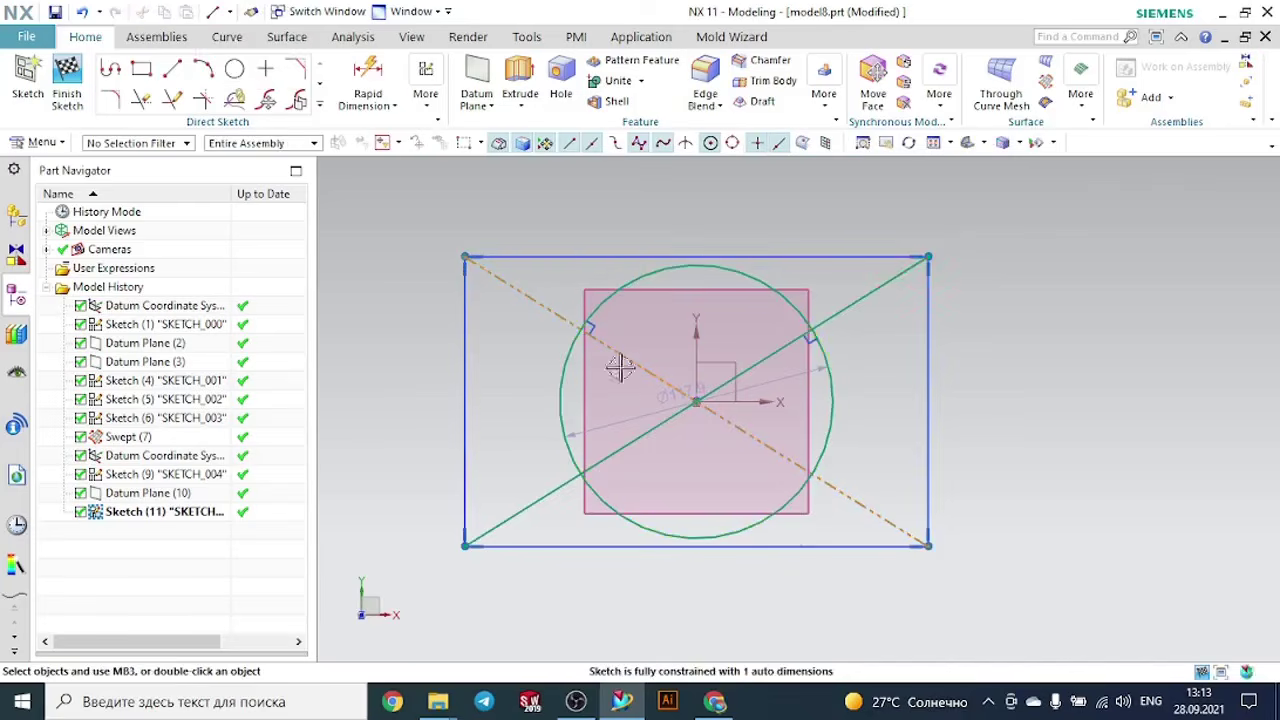
click(648, 432)
click(742, 378)
scroll(1123, 397, down, 2)
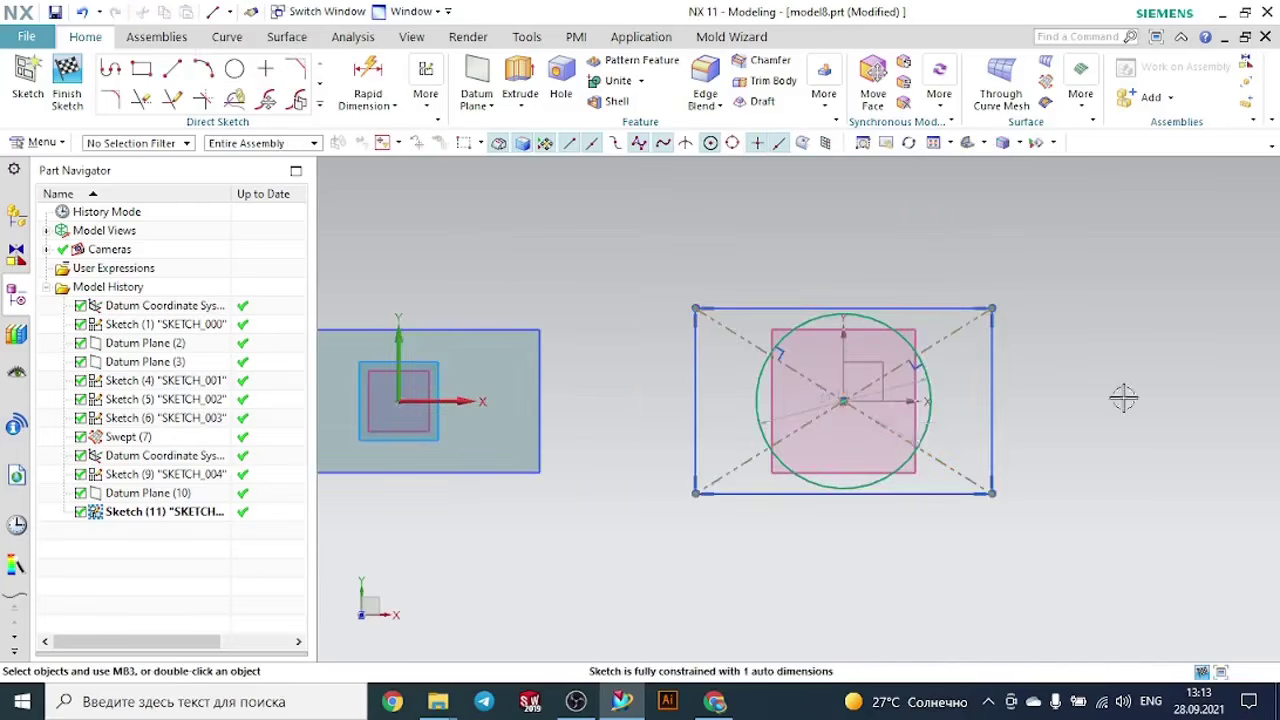
middle_drag(1123, 397, 1093, 330)
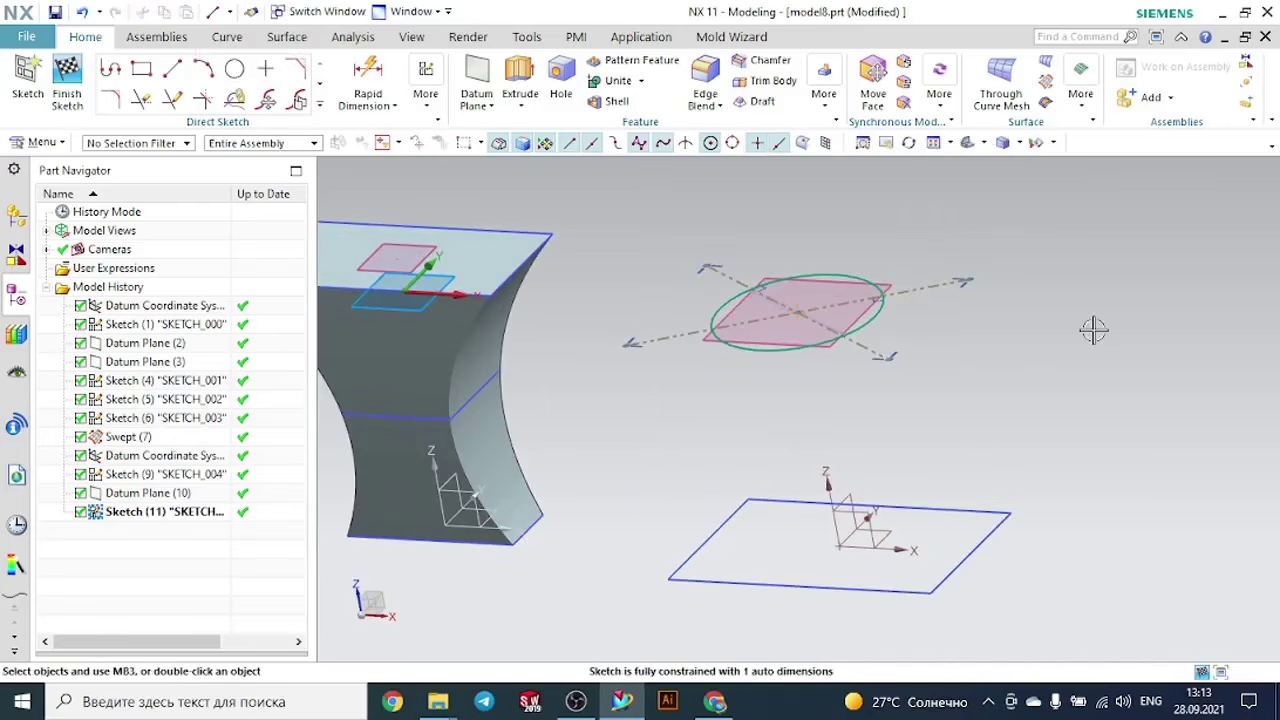
click(67, 93)
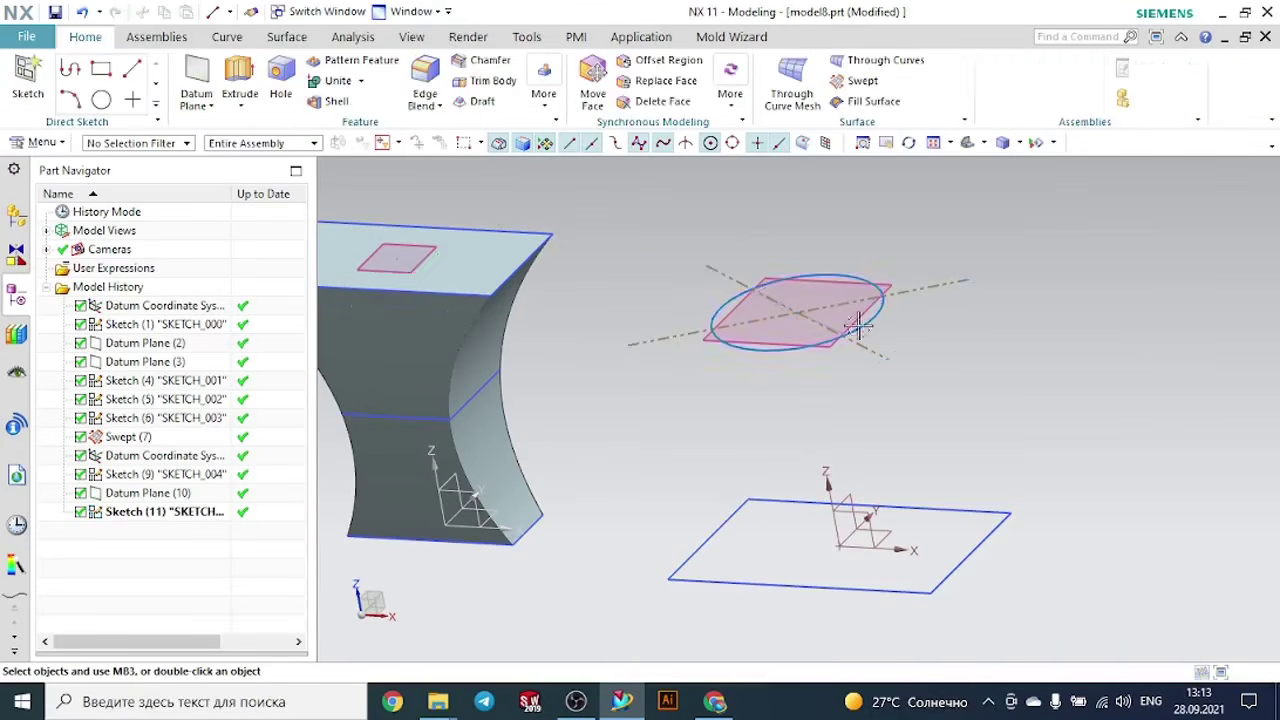
- Create a new sketch on the XZ plane of the offset coordinate system
mouse_move(1025, 333)
middle_down()
mouse_move(1015, 362)
mouse_move(1031, 343)
middle_up()
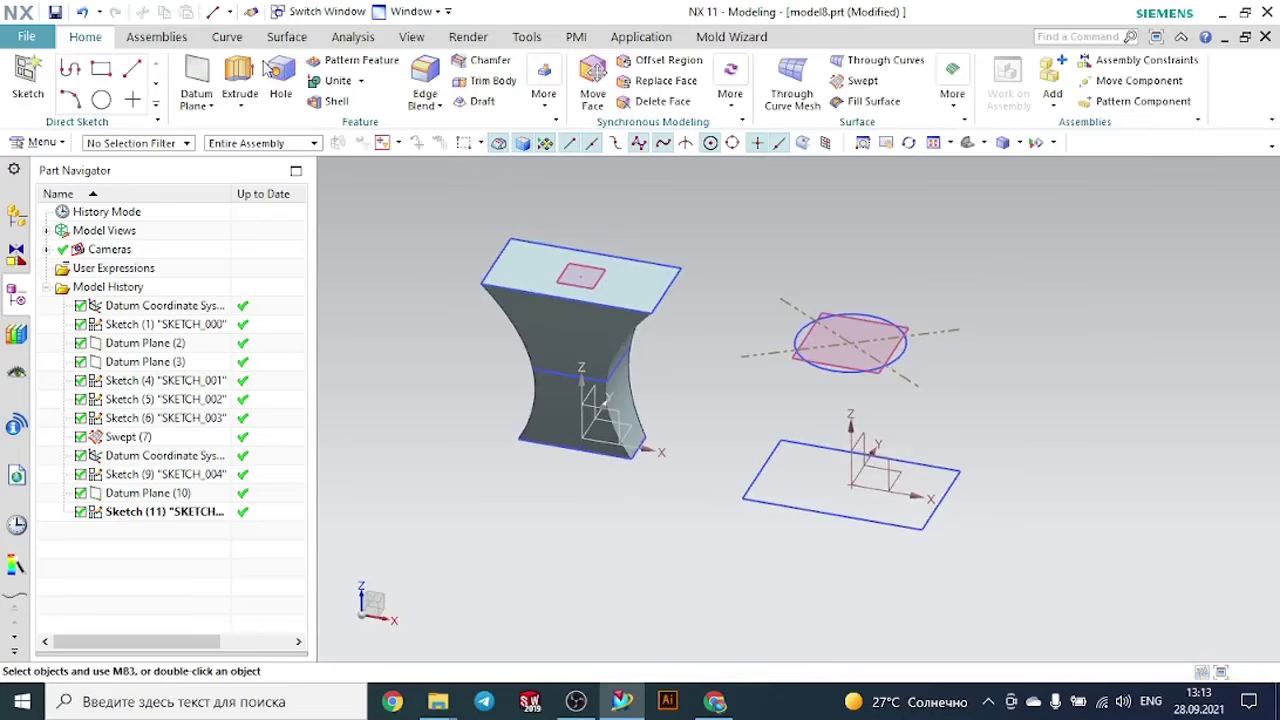
click(28, 80)
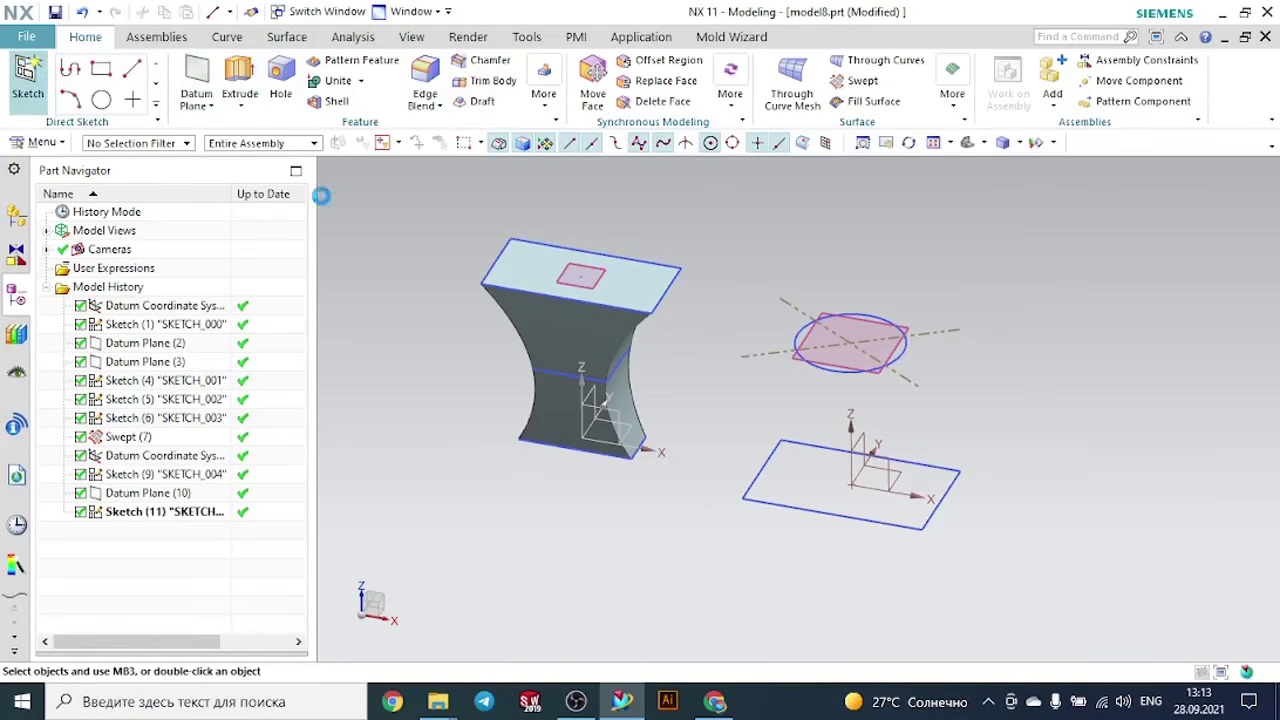
middle_drag(1060, 380, 900, 450)
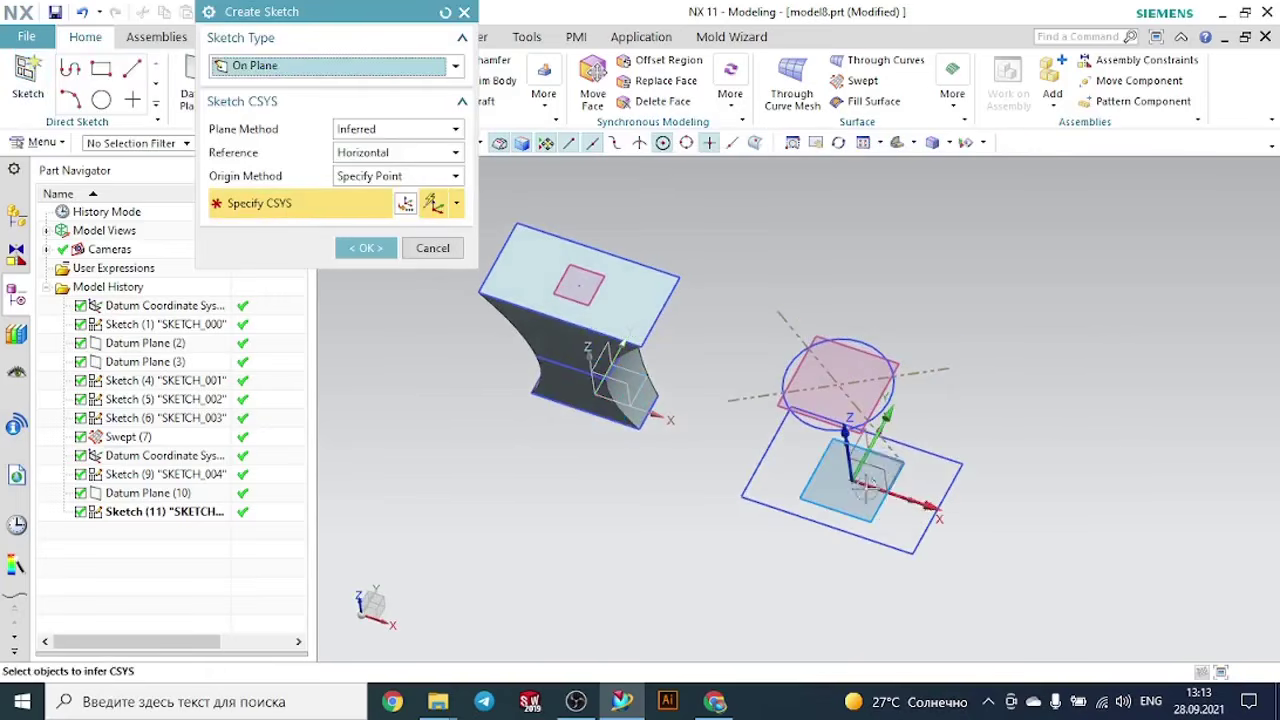
click(872, 468)
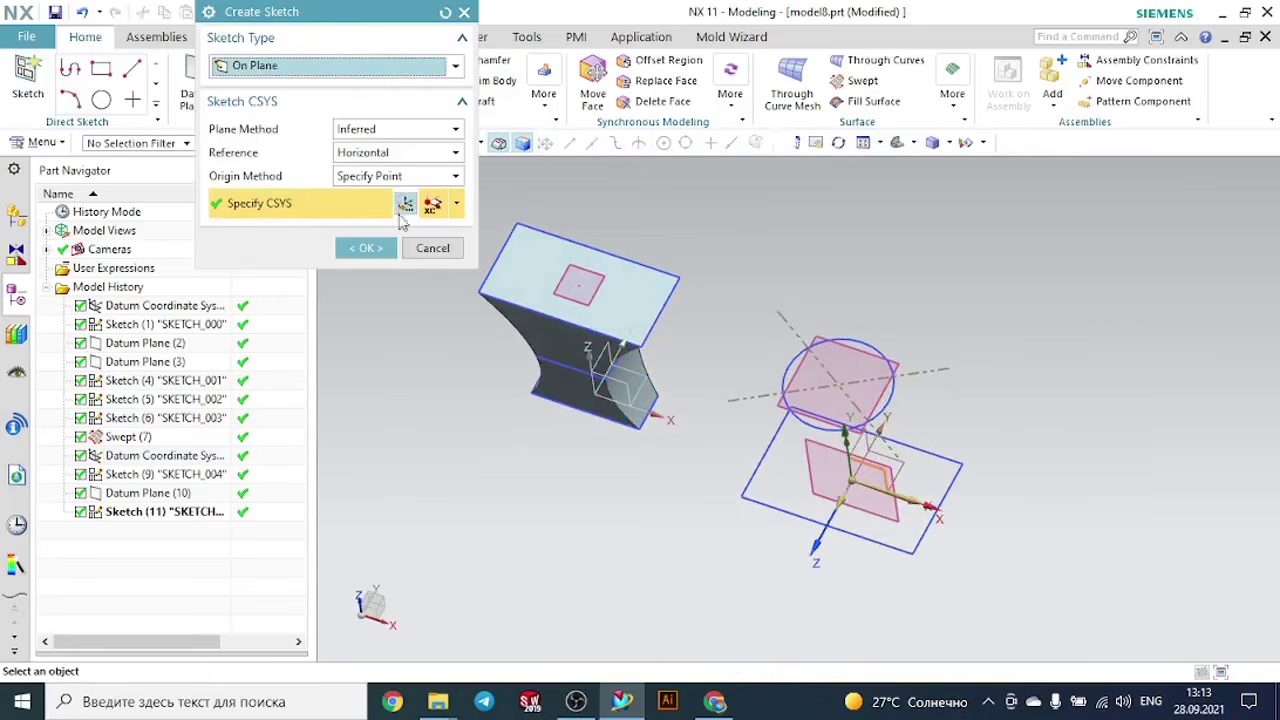
click(380, 249)
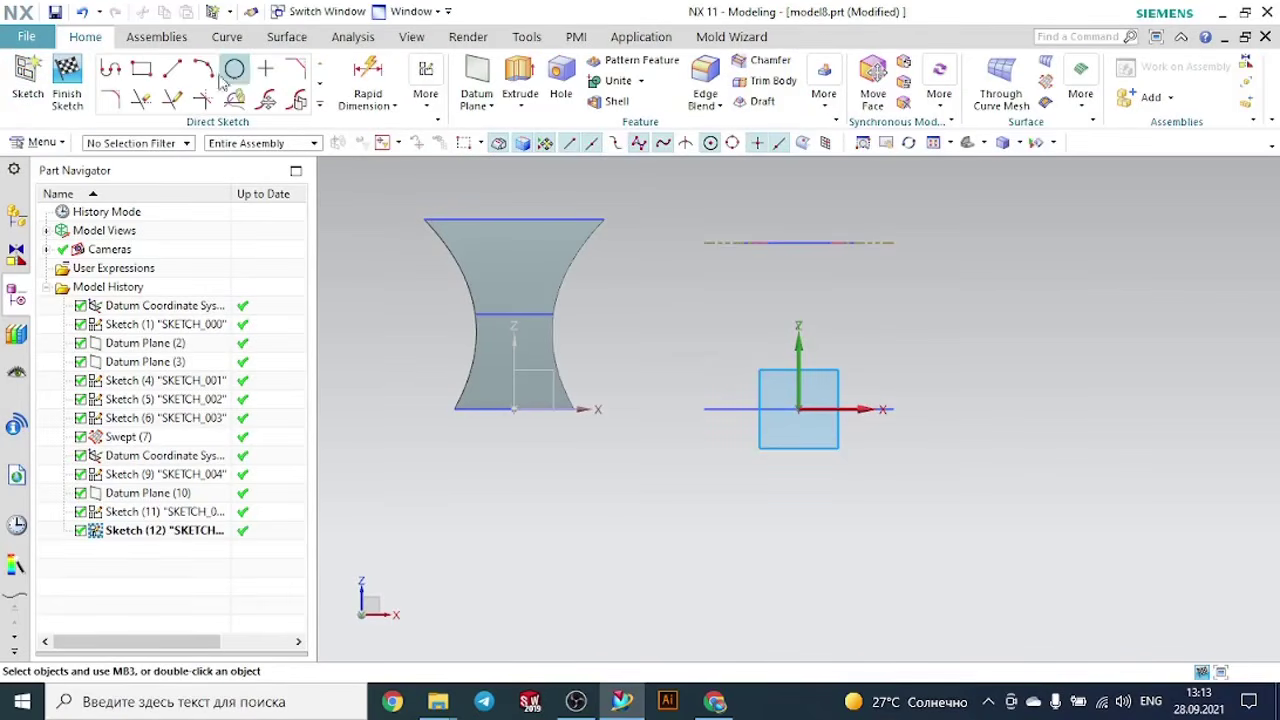
- Draw a vertical line from the sketch origin up to the circle's centre and finish the sketch
click(174, 70)
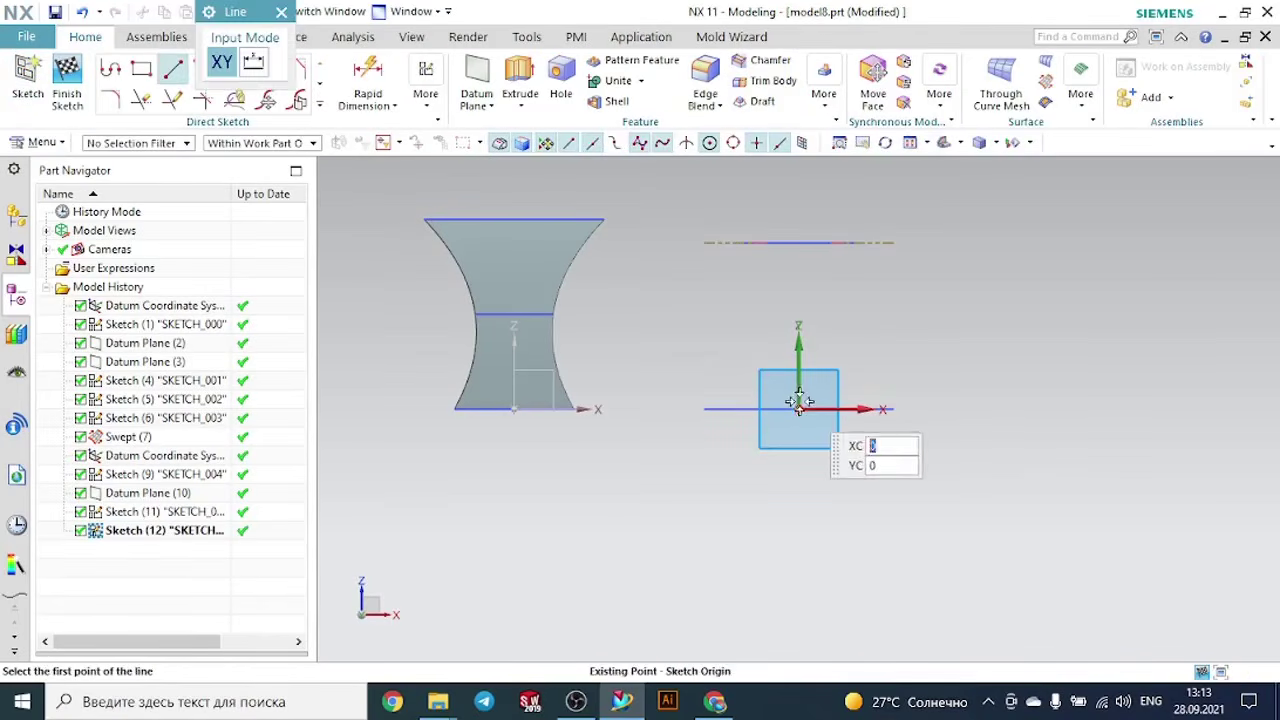
click(799, 406)
click(808, 246)
key(Escape)
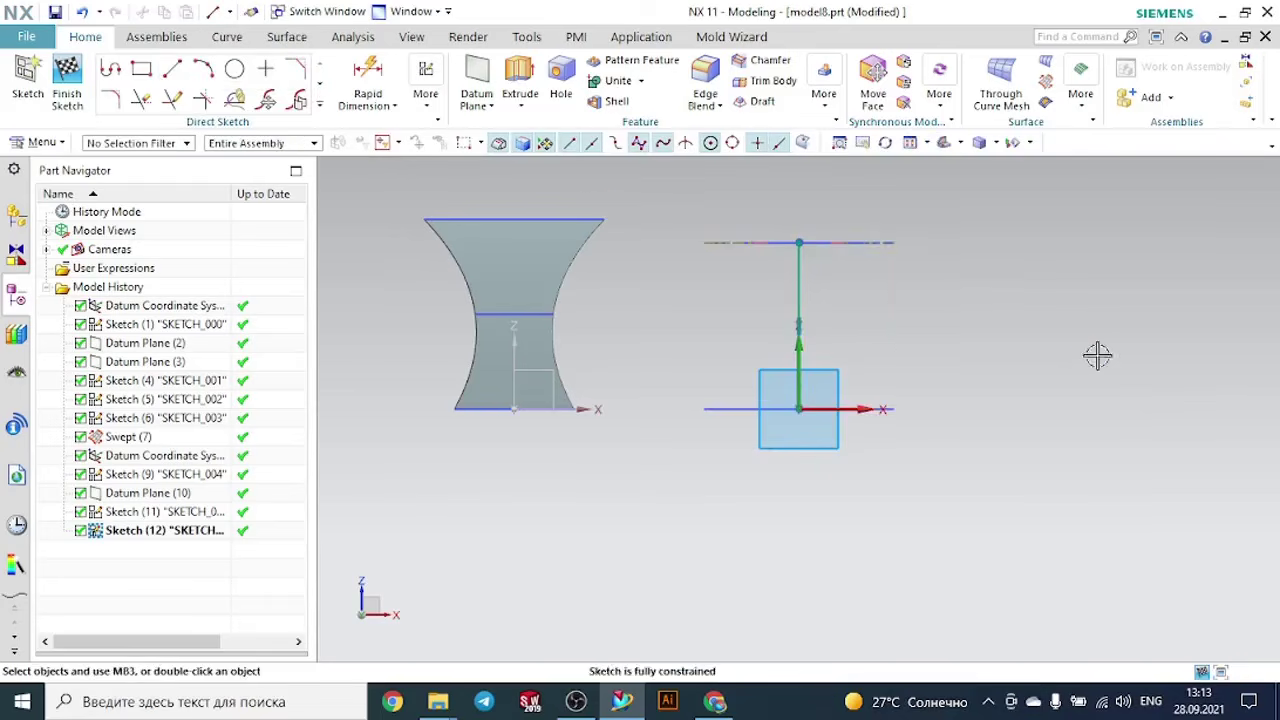
middle_drag(1094, 354, 1060, 378)
click(67, 80)
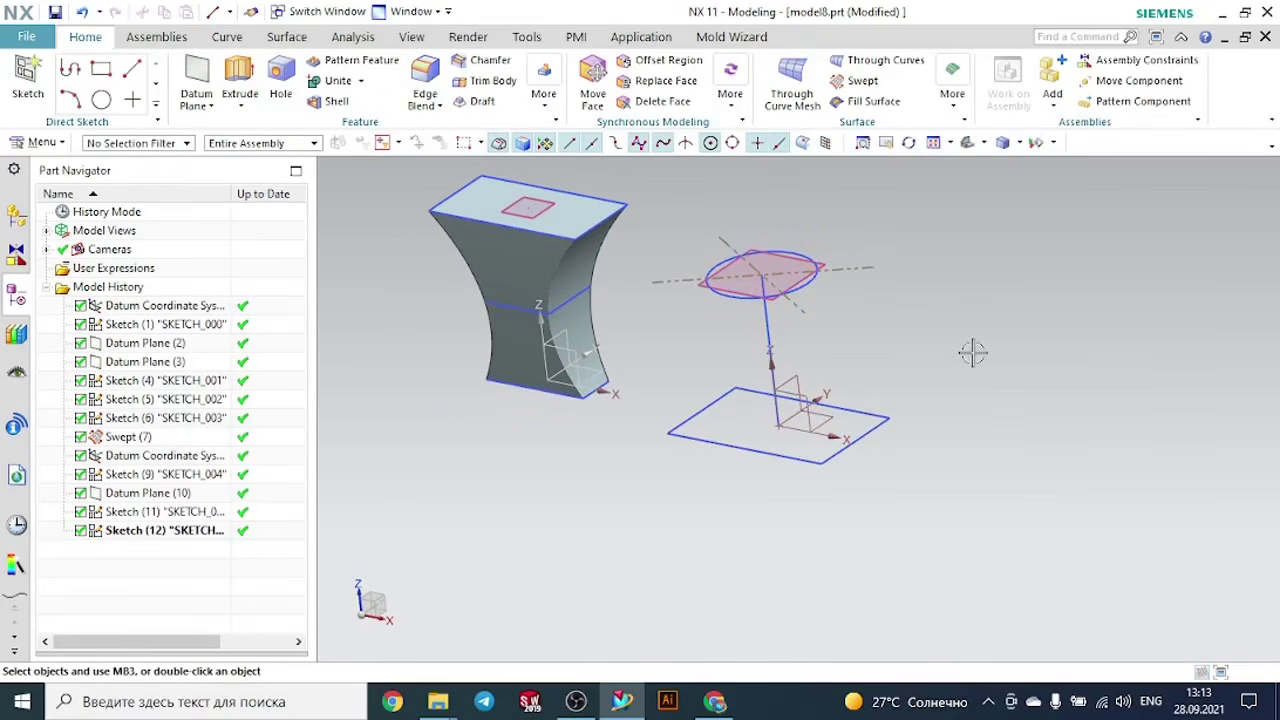
- Start a Swept feature with the rectangle as the first section and the circle as the second
click(862, 84)
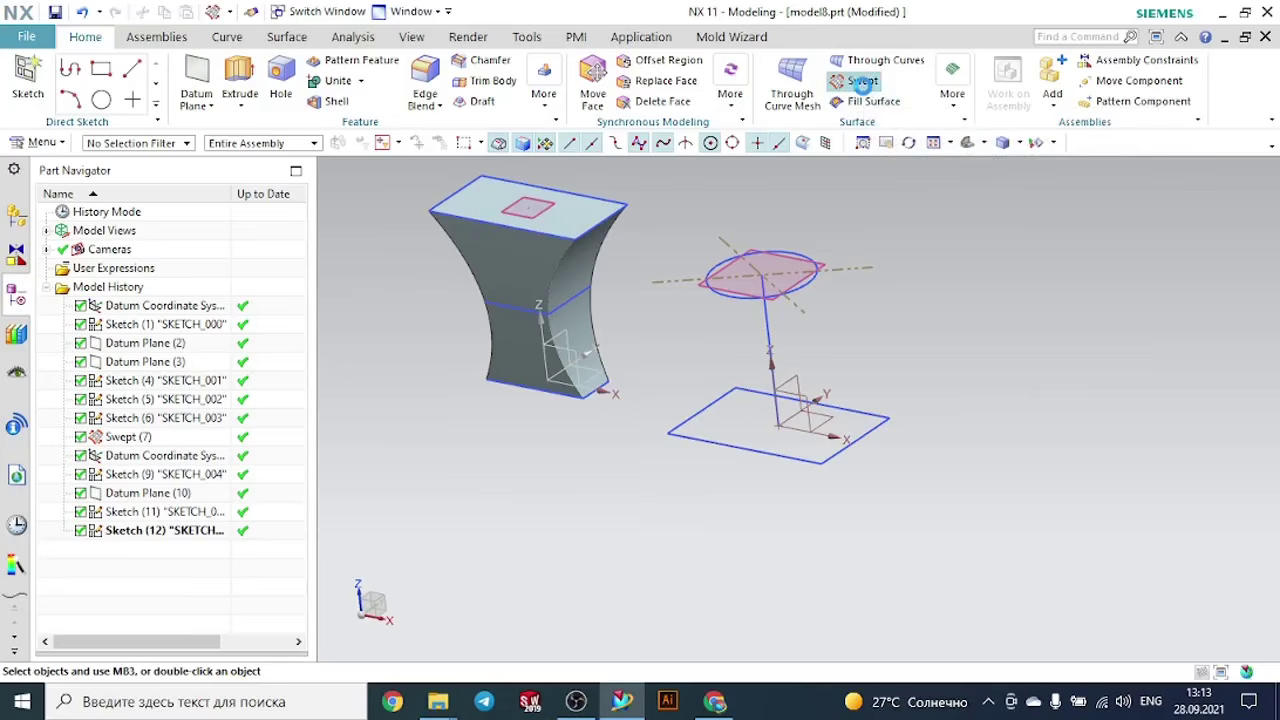
scroll(887, 371, up, 1)
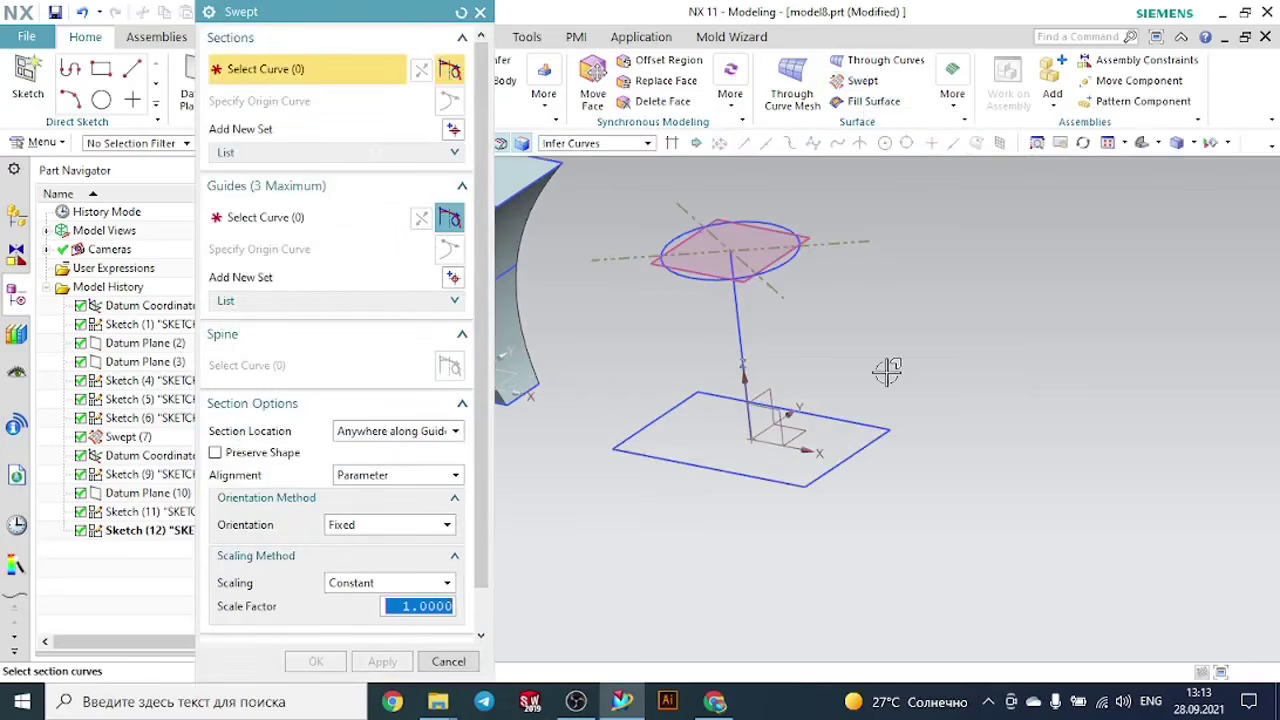
click(875, 428)
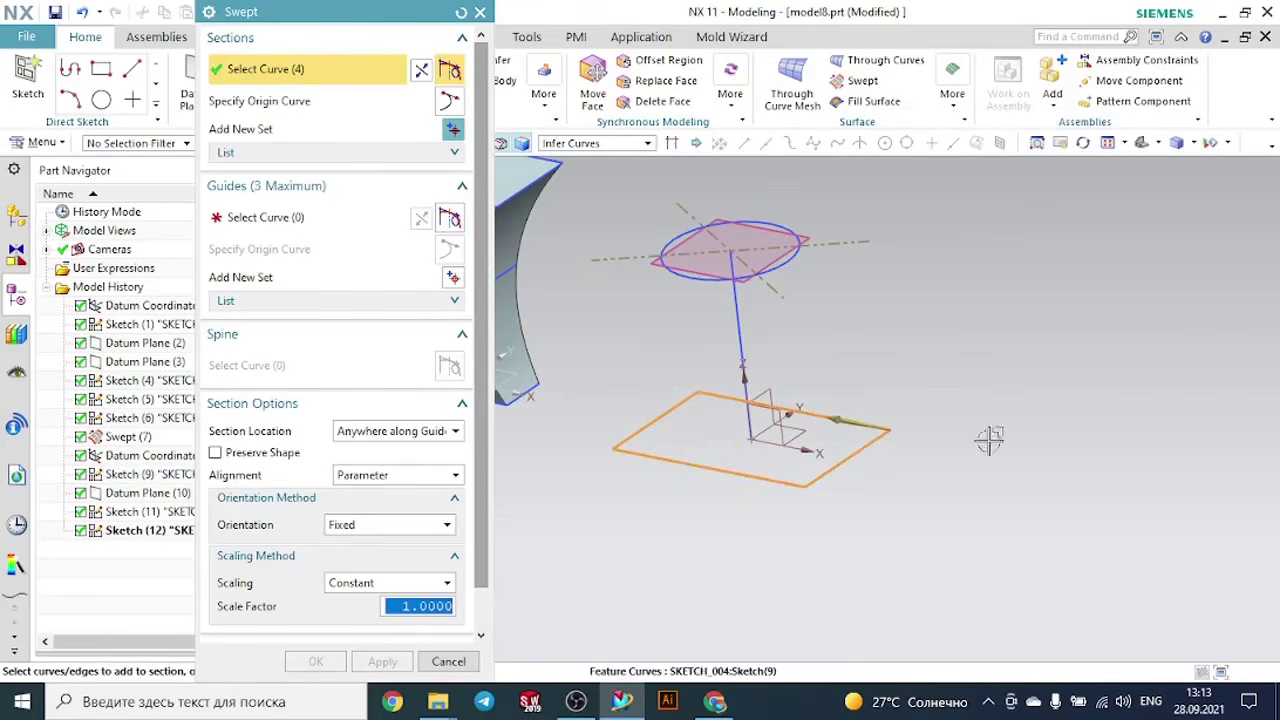
click(452, 132)
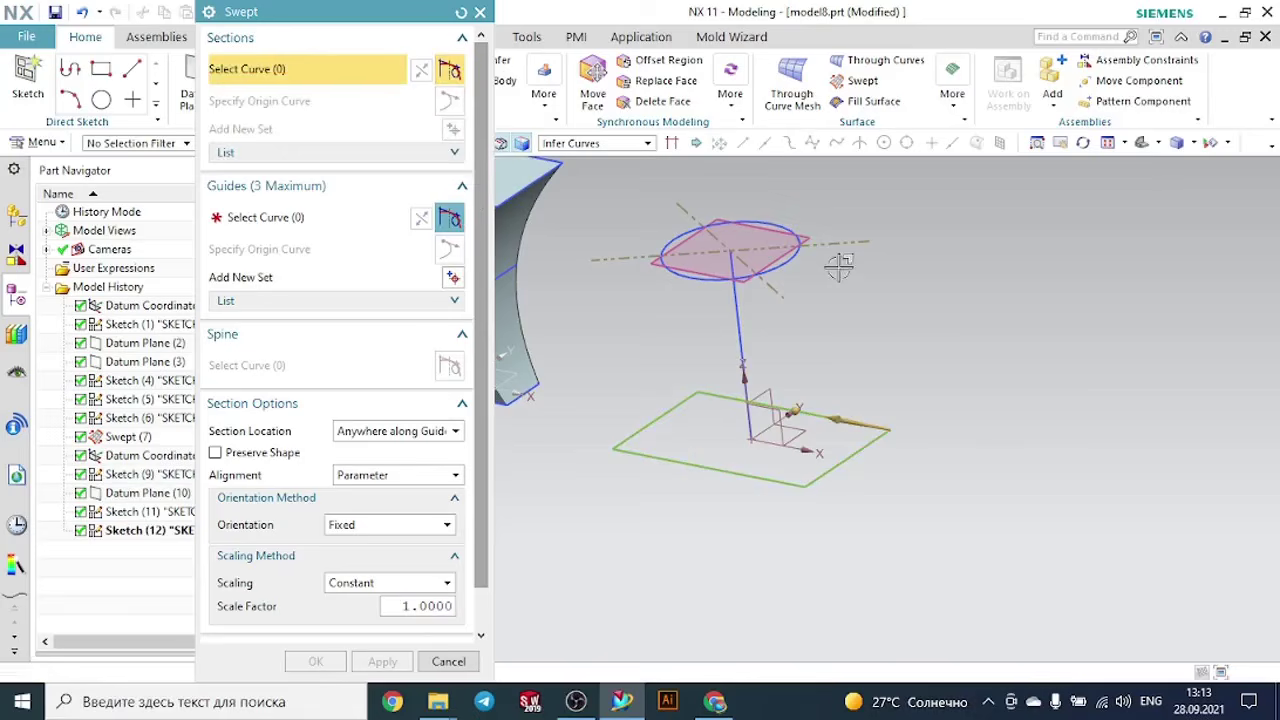
click(786, 222)
click(937, 254)
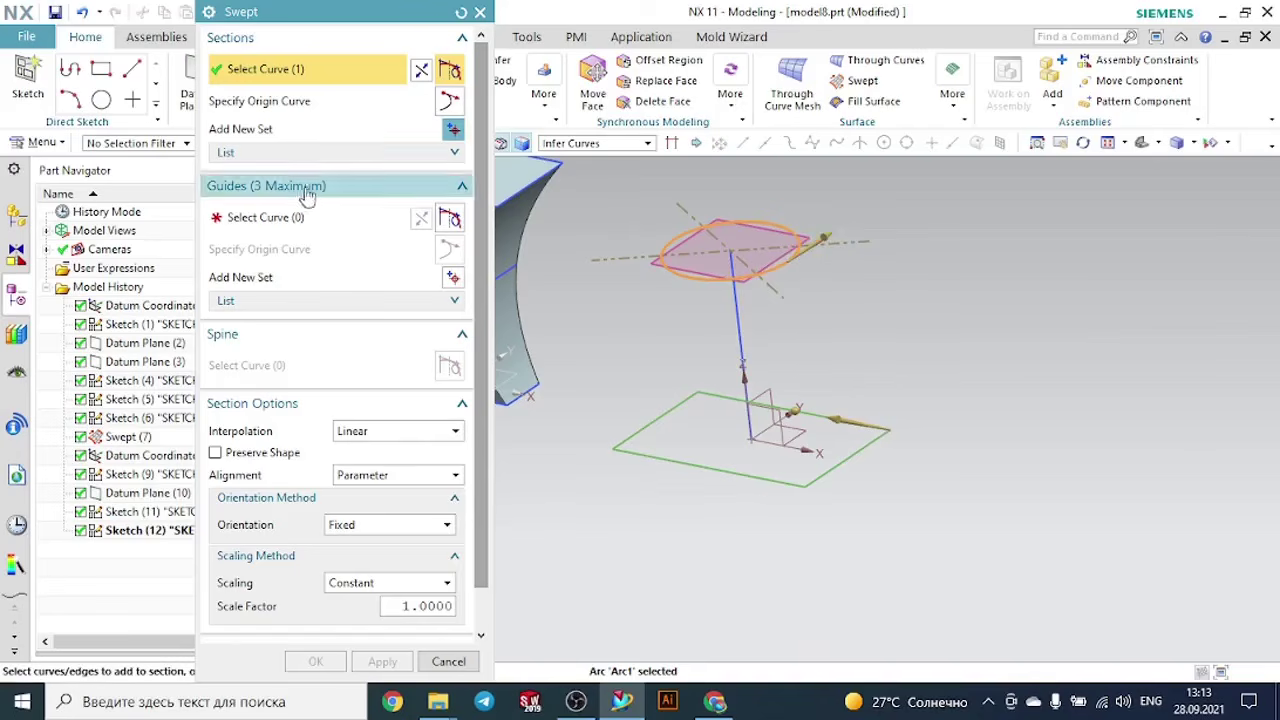
- Use the vertical line between the rectangle and the circle as the sweep's guide curve
click(262, 217)
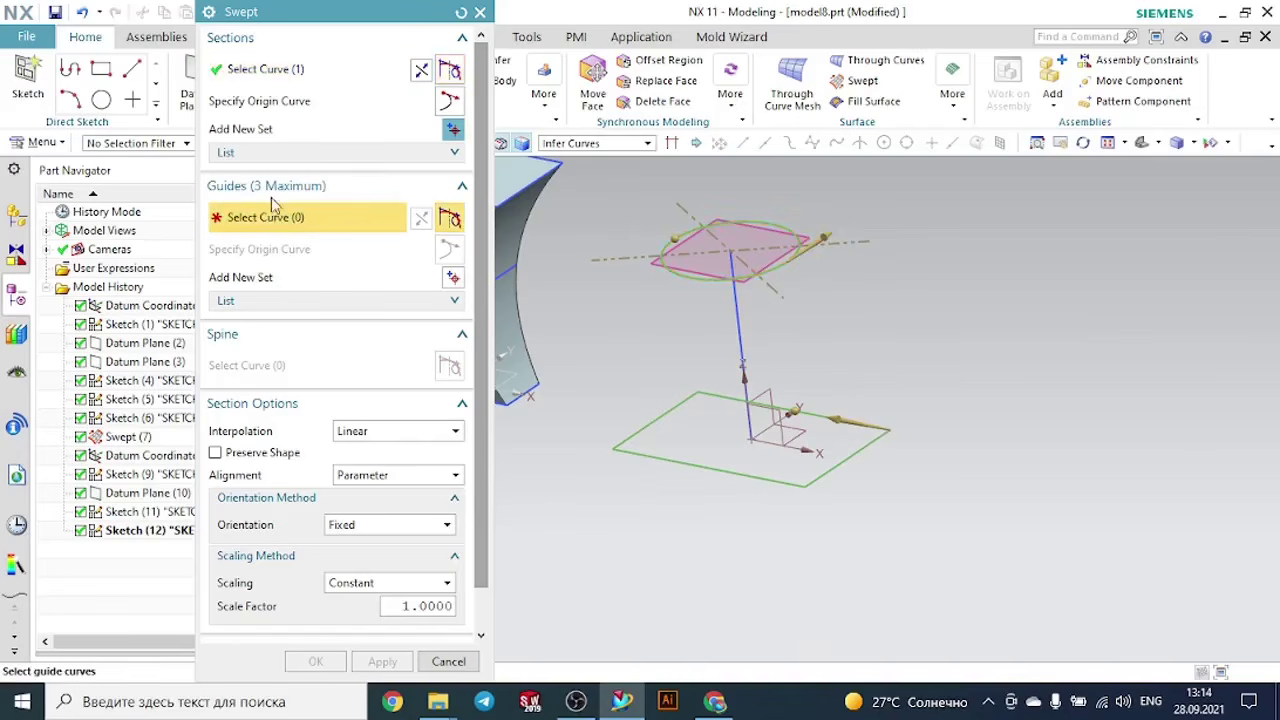
click(745, 328)
middle_drag(934, 346, 974, 363)
scroll(995, 340, down, 3)
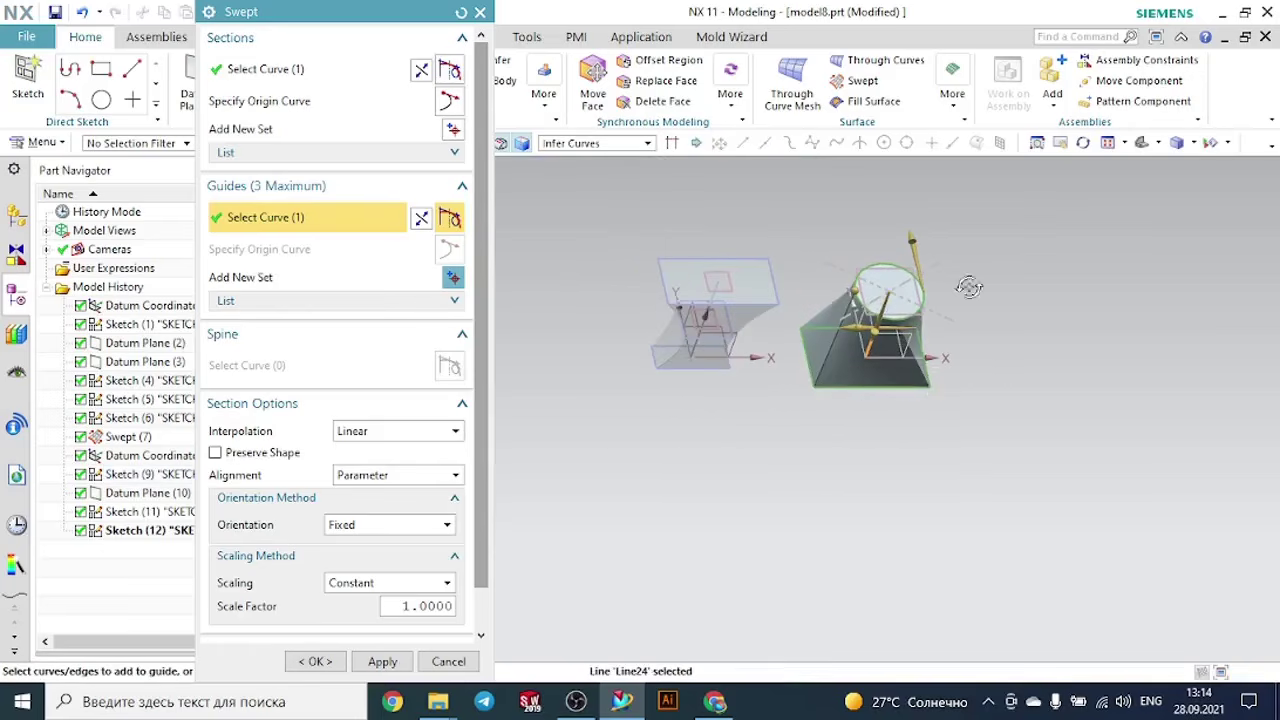
- Set the section alignment of the rectangle-to-circle sweep to By Points
middle_drag(969, 287, 966, 279)
scroll(966, 280, up, 4)
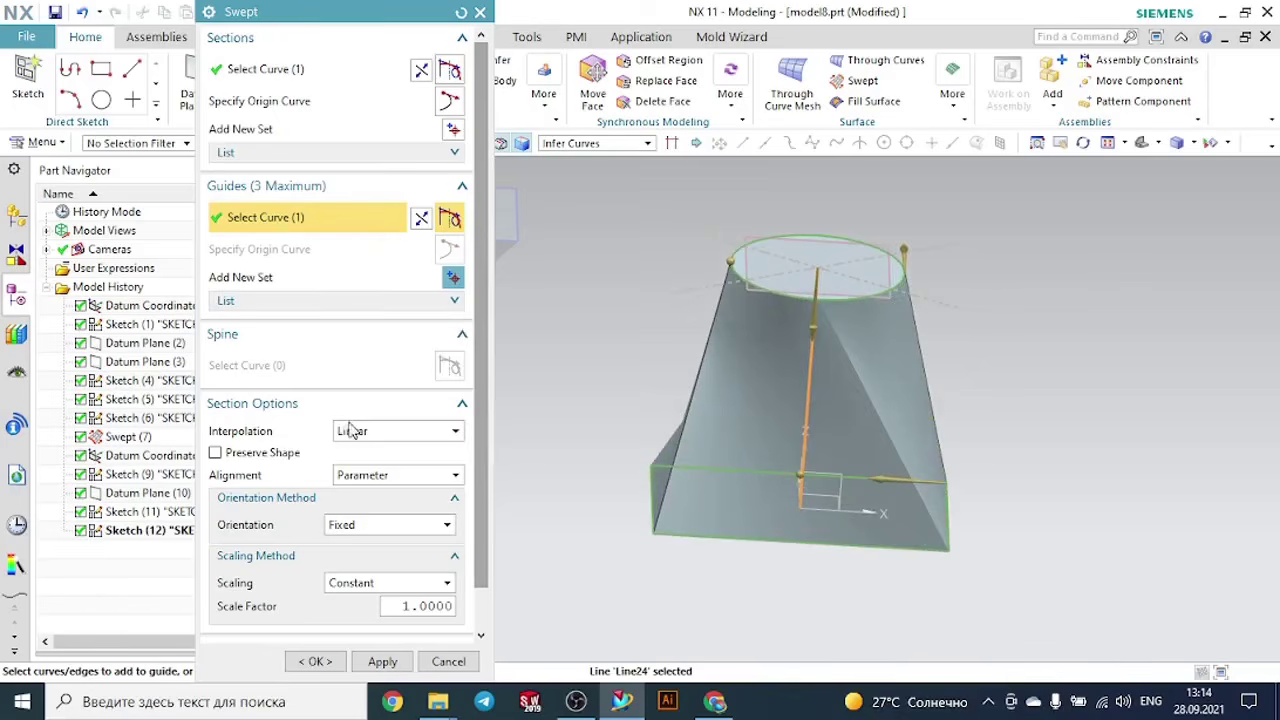
click(362, 475)
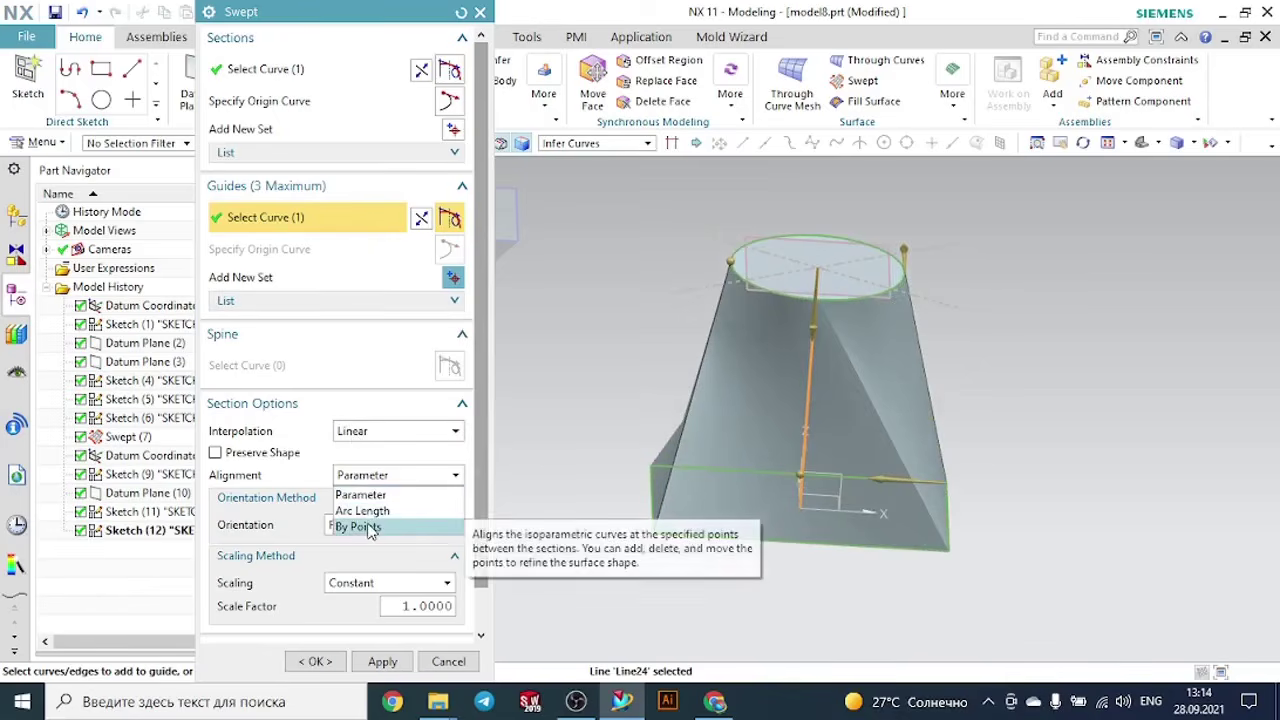
click(364, 526)
- Move the circle's four alignment points to where the diagonals cross it, at about 58.9, 41.1, 8.9 and 91.4 percent
middle_drag(989, 324, 985, 392)
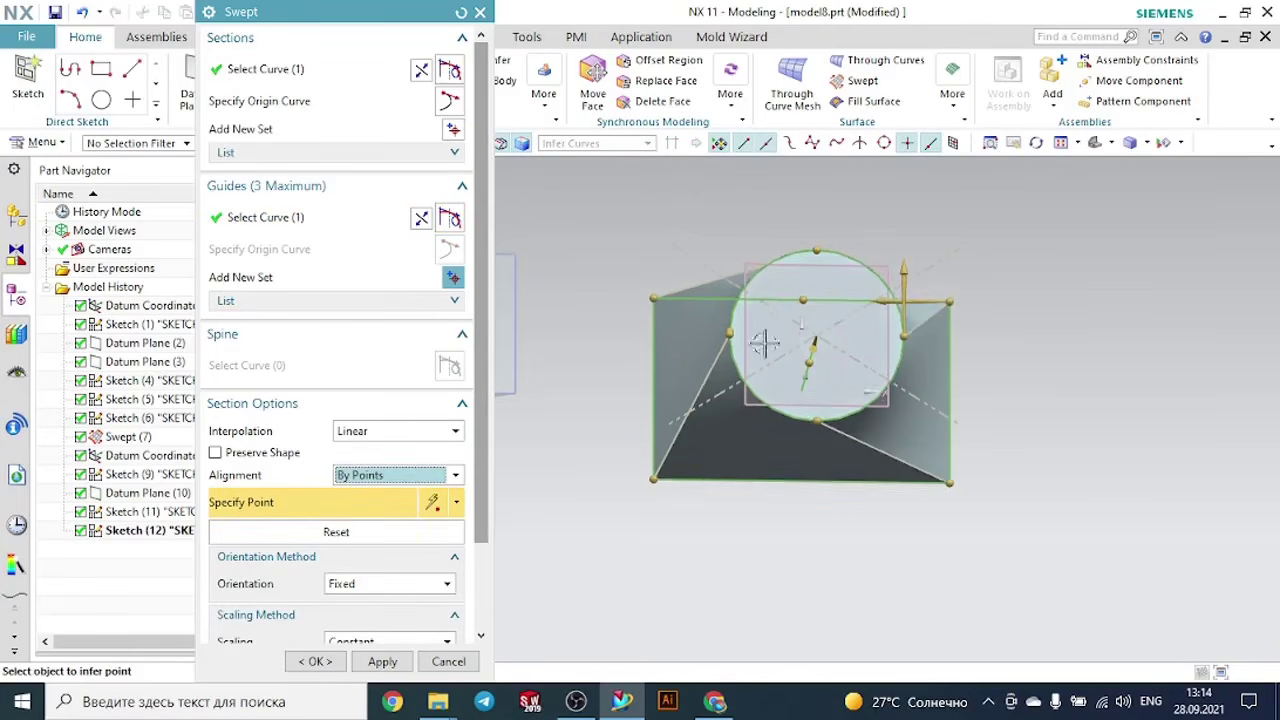
scroll(750, 332, up, 4)
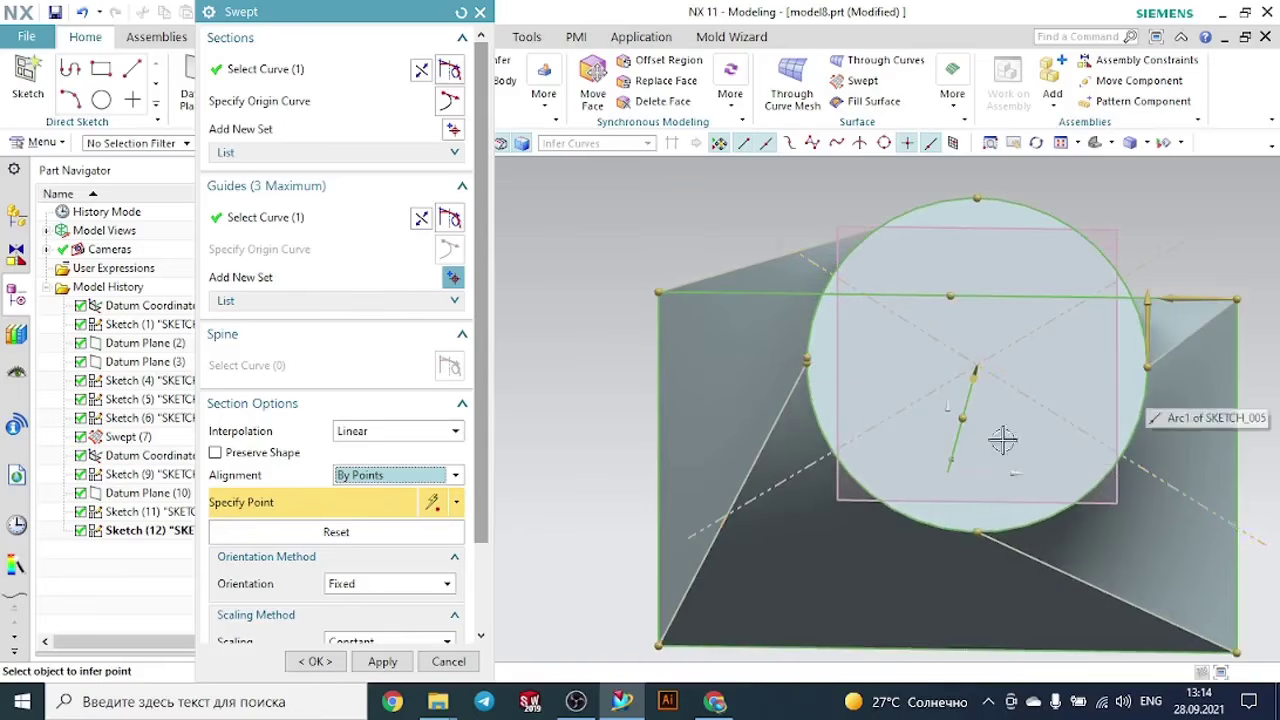
drag(811, 358, 832, 455)
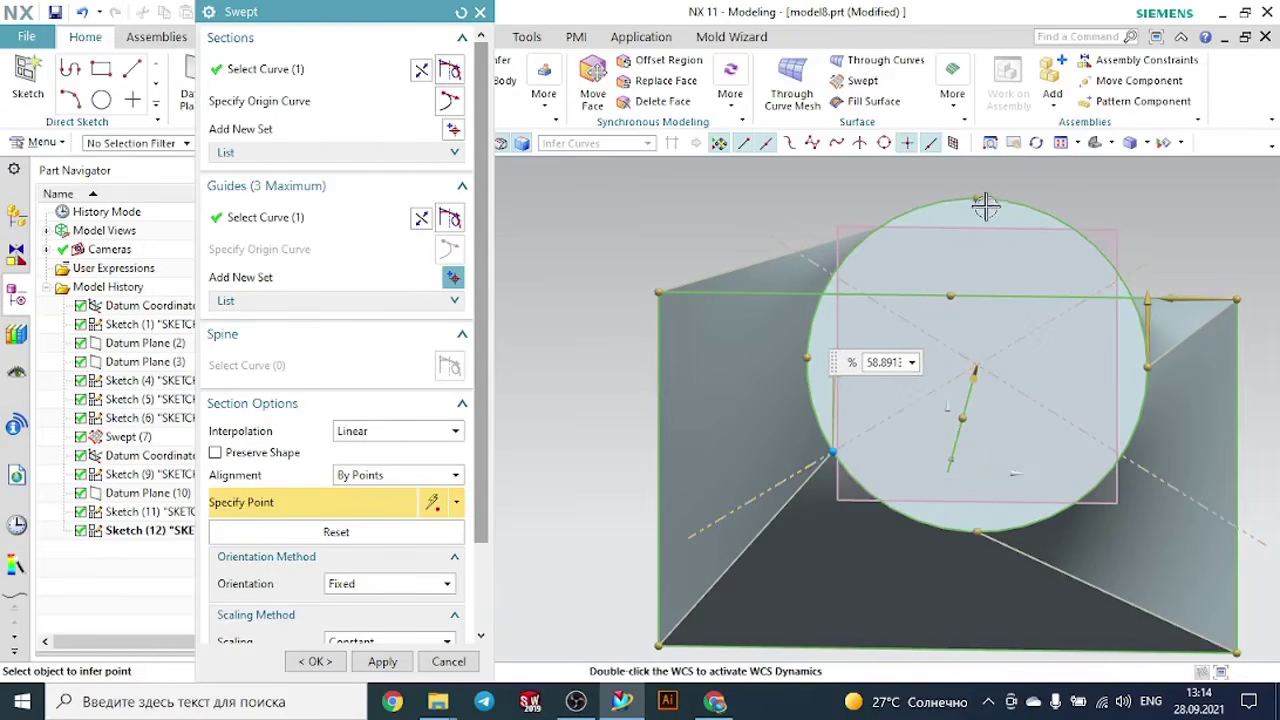
drag(985, 205, 846, 277)
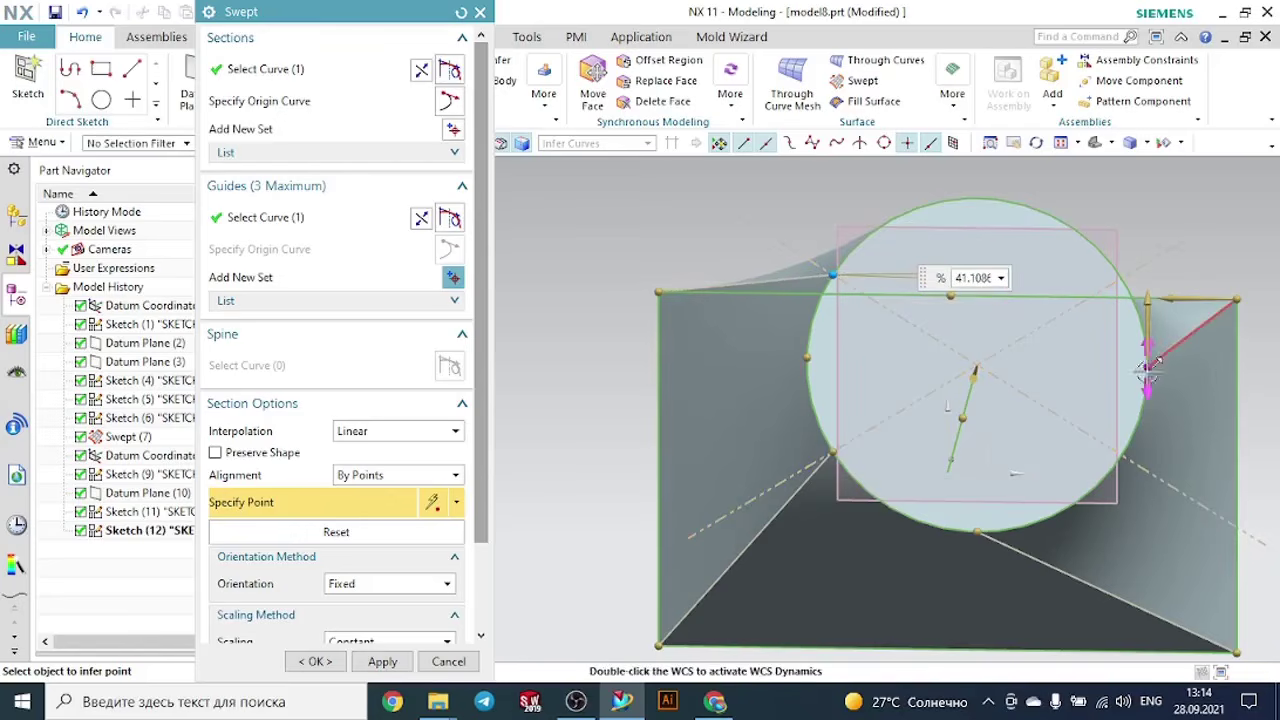
mouse_move(1148, 363)
mouse_down()
mouse_move(1145, 309)
mouse_move(1108, 257)
mouse_move(1077, 249)
mouse_move(1100, 282)
mouse_up()
scroll(1152, 277, up, 2)
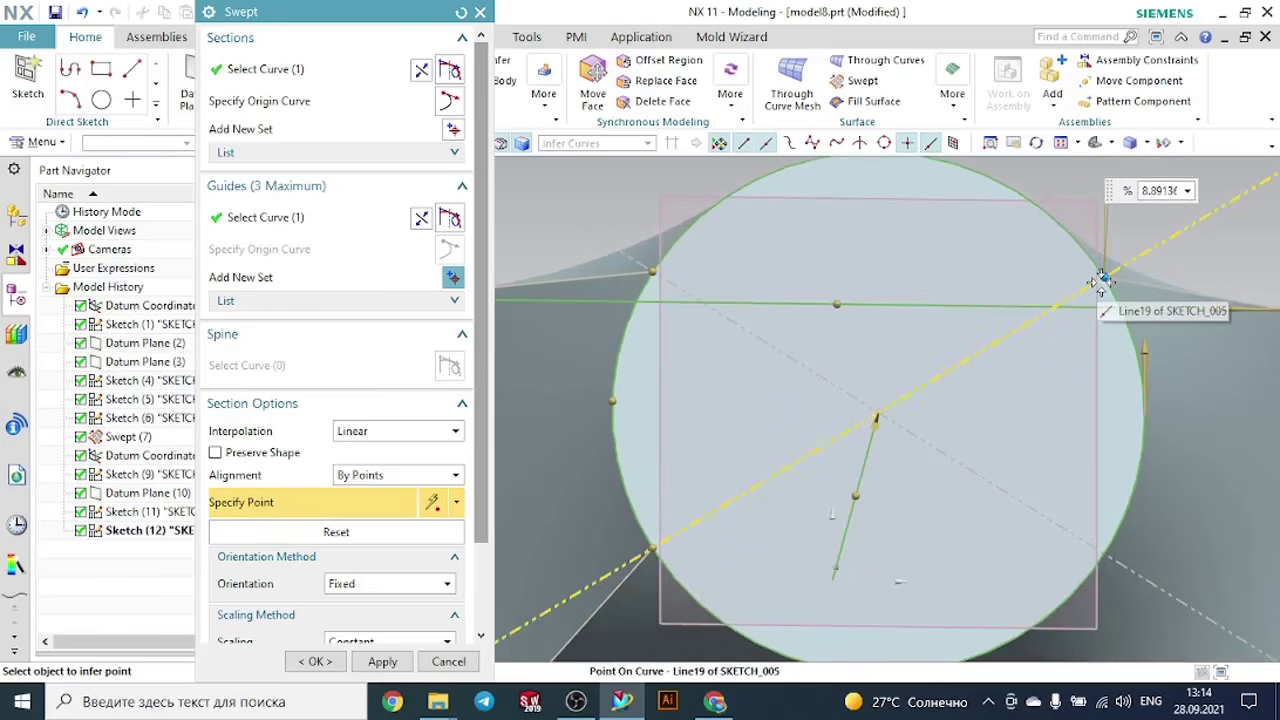
scroll(909, 229, down, 3)
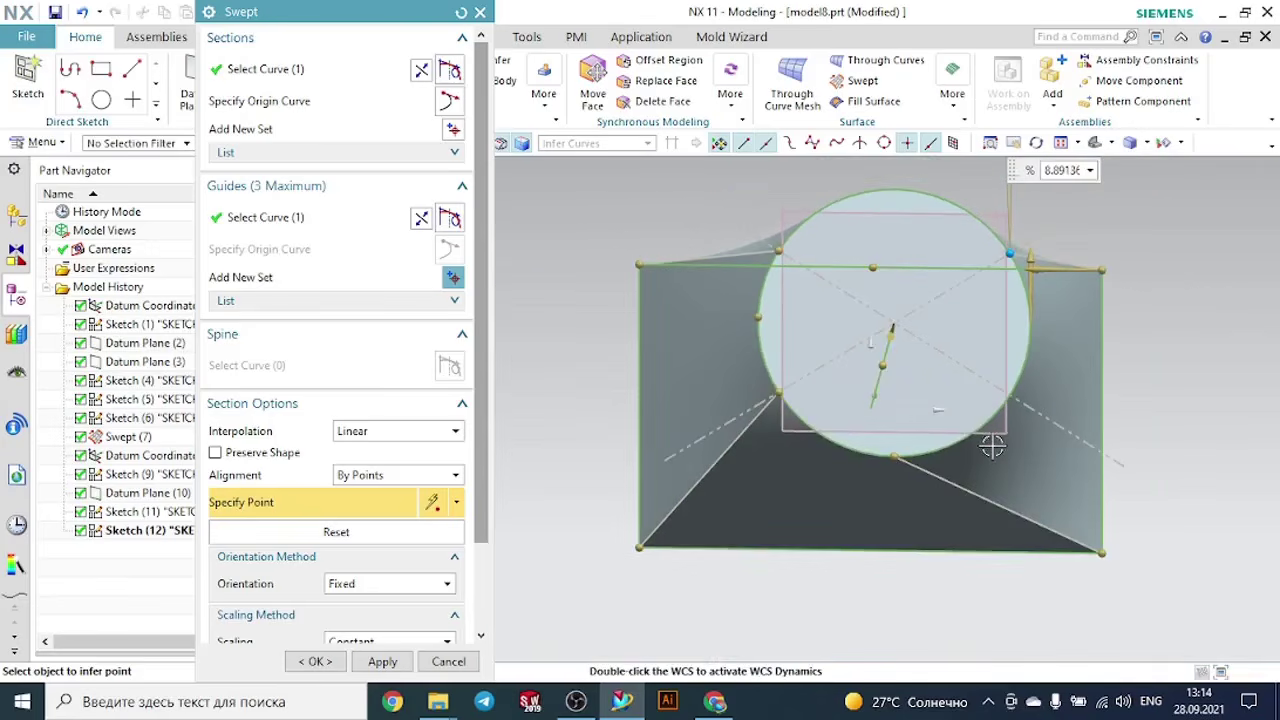
drag(896, 458, 1013, 393)
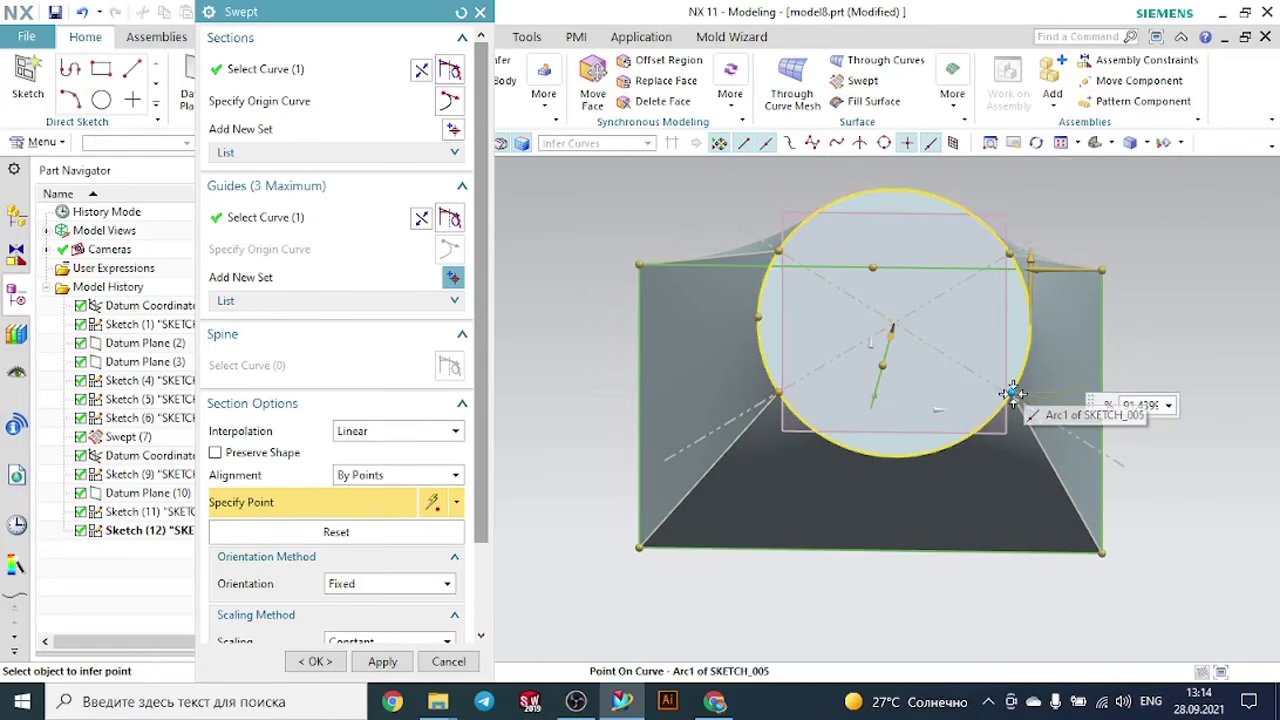
- Set the sweep's interpolation to Cubic and inspect the resulting shape from different angles
middle_drag(1210, 400, 1100, 412)
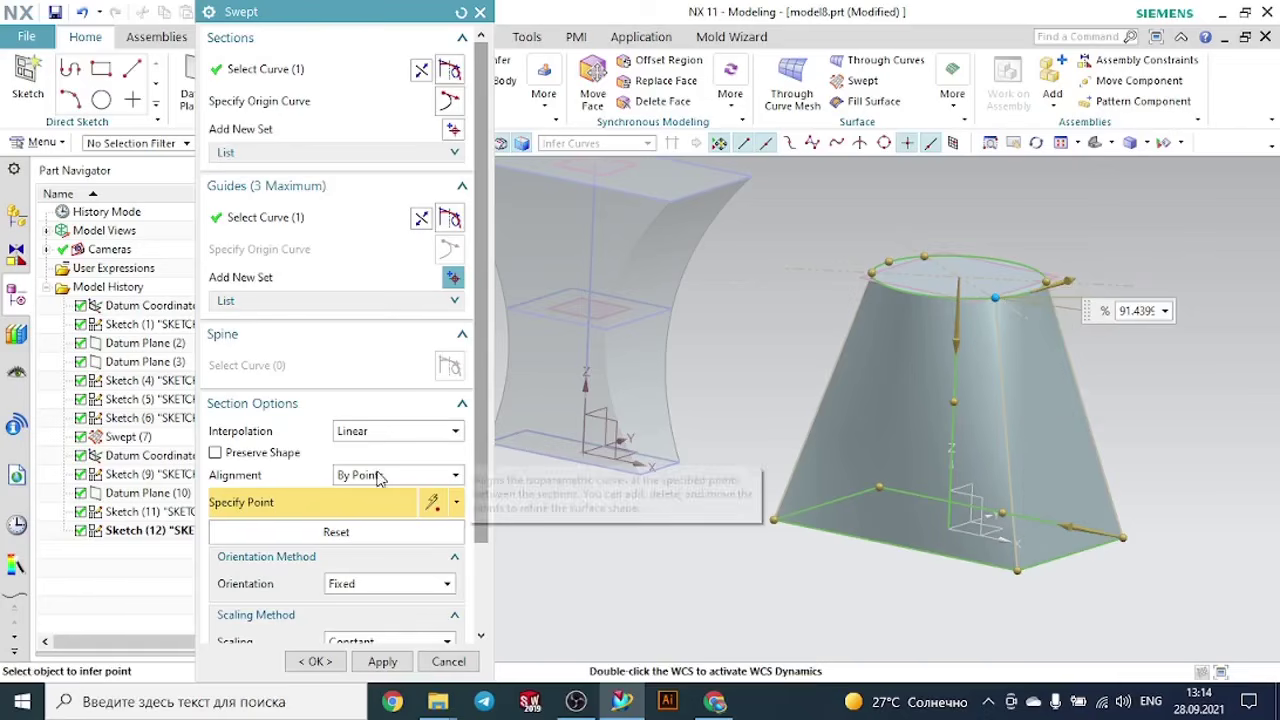
click(372, 431)
click(368, 466)
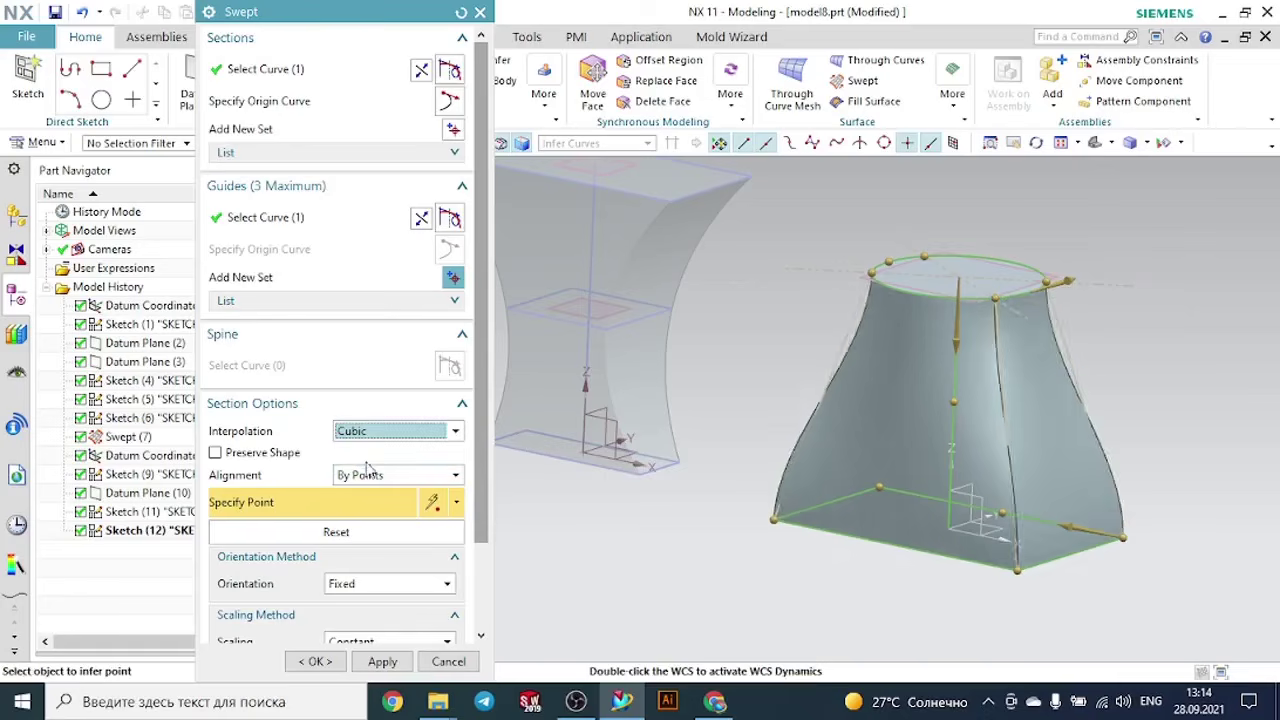
middle_drag(775, 475, 828, 472)
middle_drag(806, 526, 857, 531)
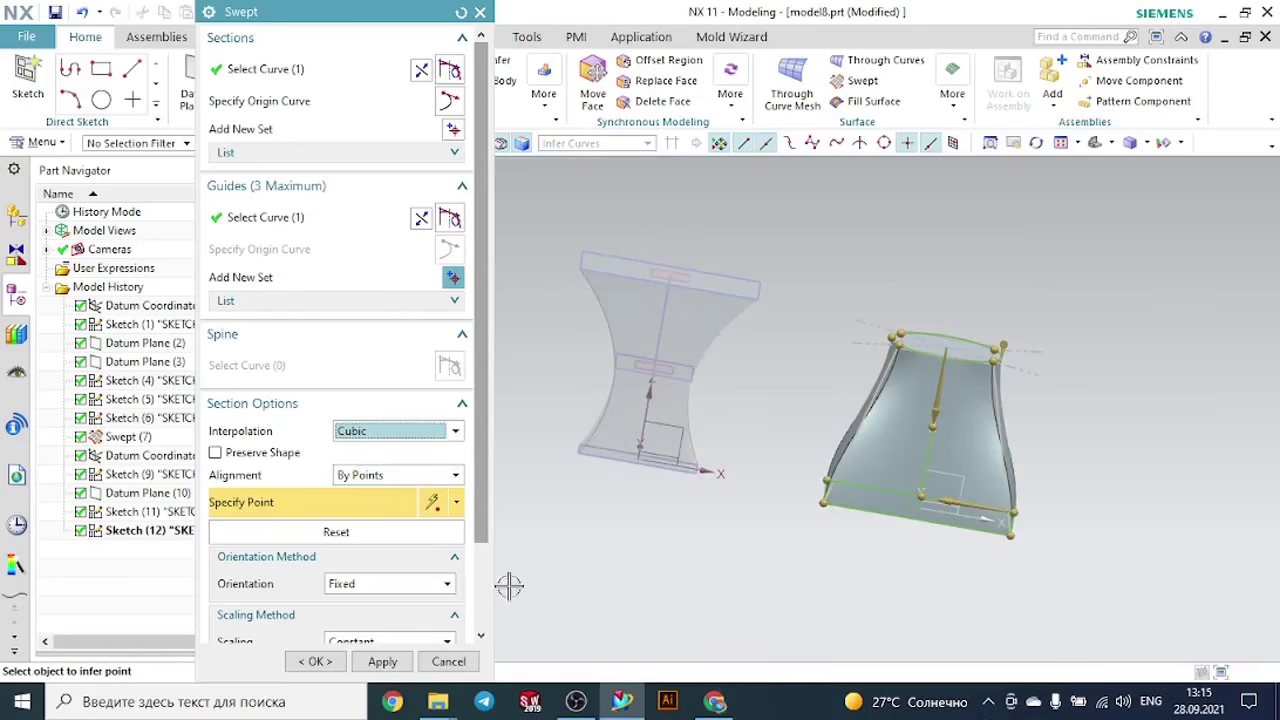
- Create the rectangle-to-circle sweep with the current settings and view both swept bodies from several directions
scroll(380, 590, down, 2)
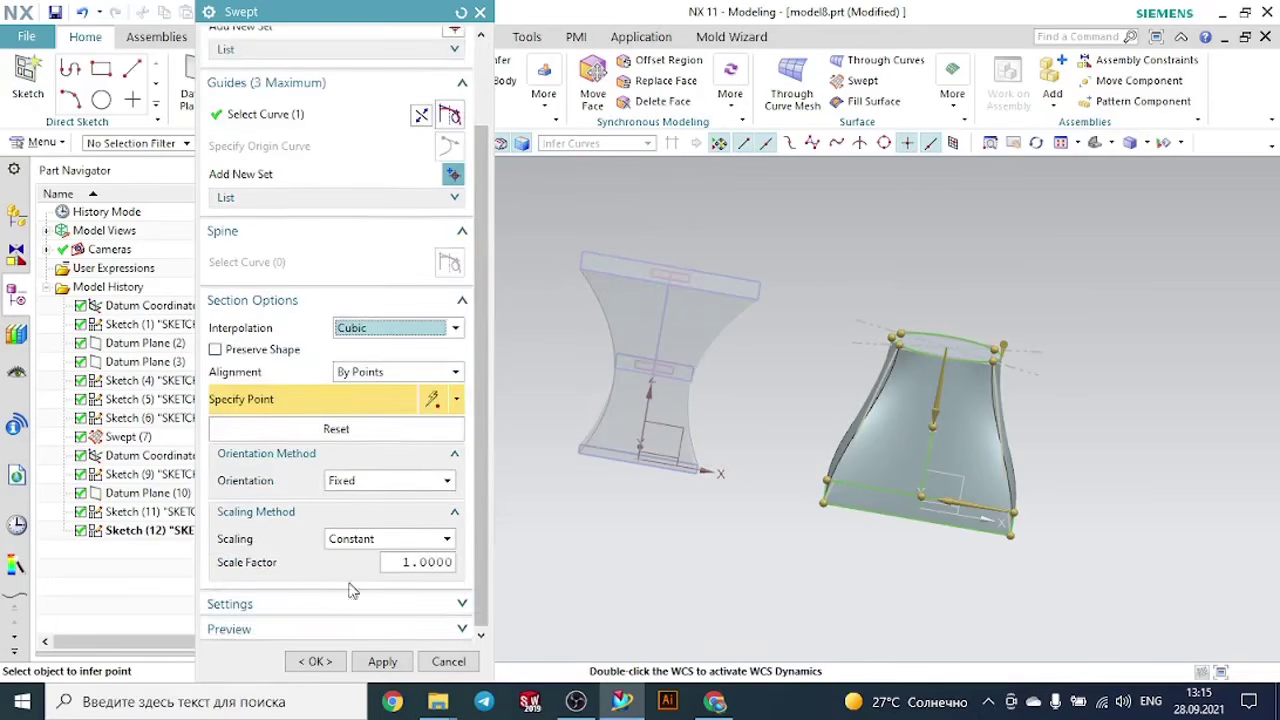
click(315, 661)
middle_drag(1134, 383, 1114, 343)
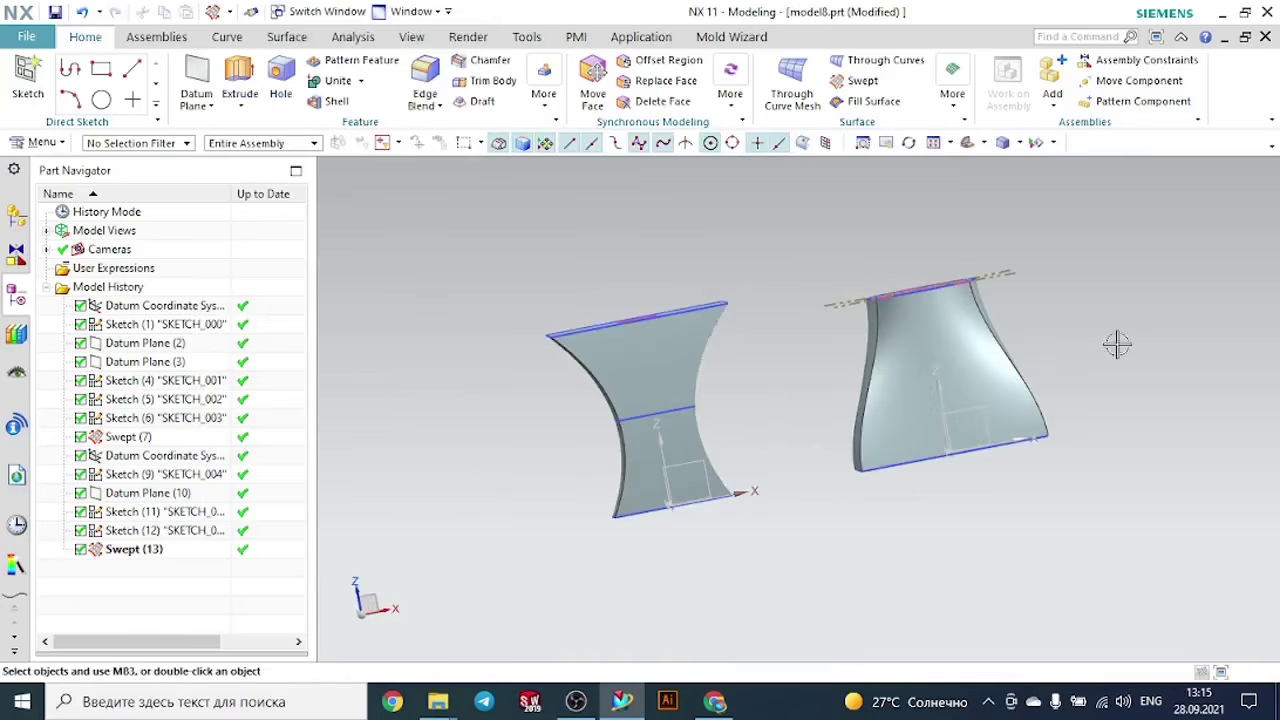
middle_drag(1229, 346, 1162, 389)
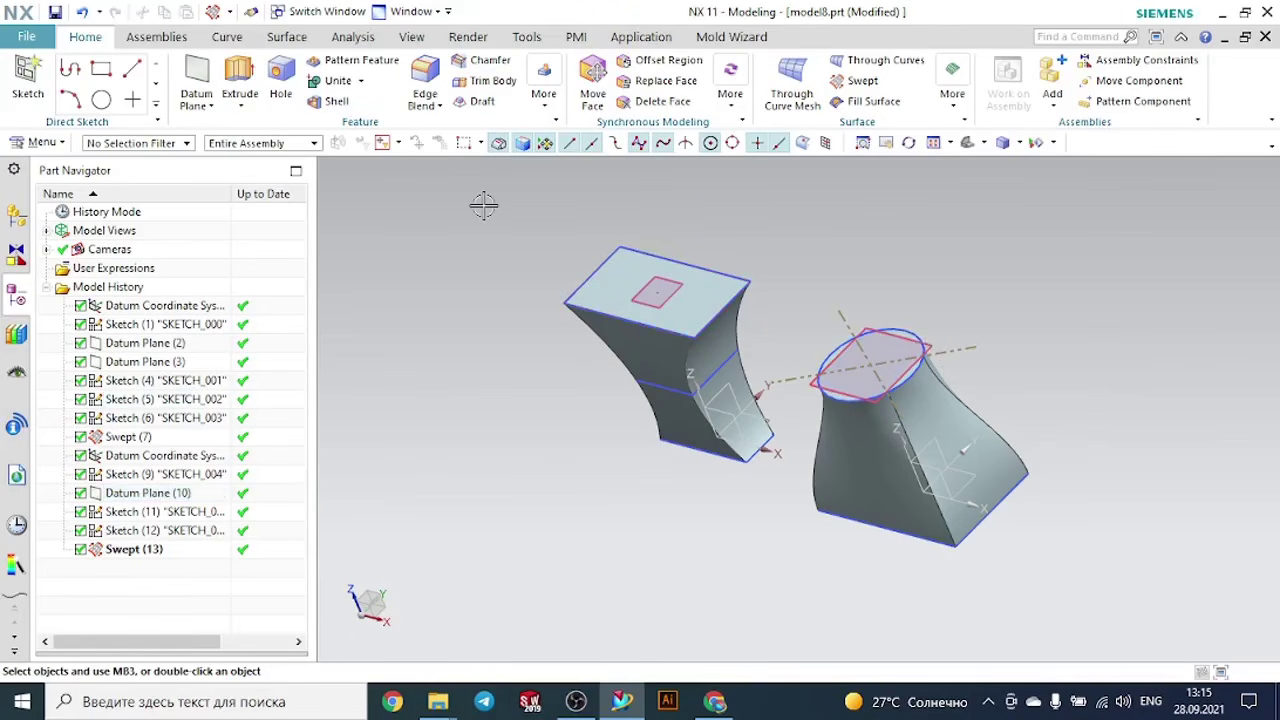
- Shell the rectangle-to-circle body with a 3 mm wall thickness, removing its circular top face
click(334, 104)
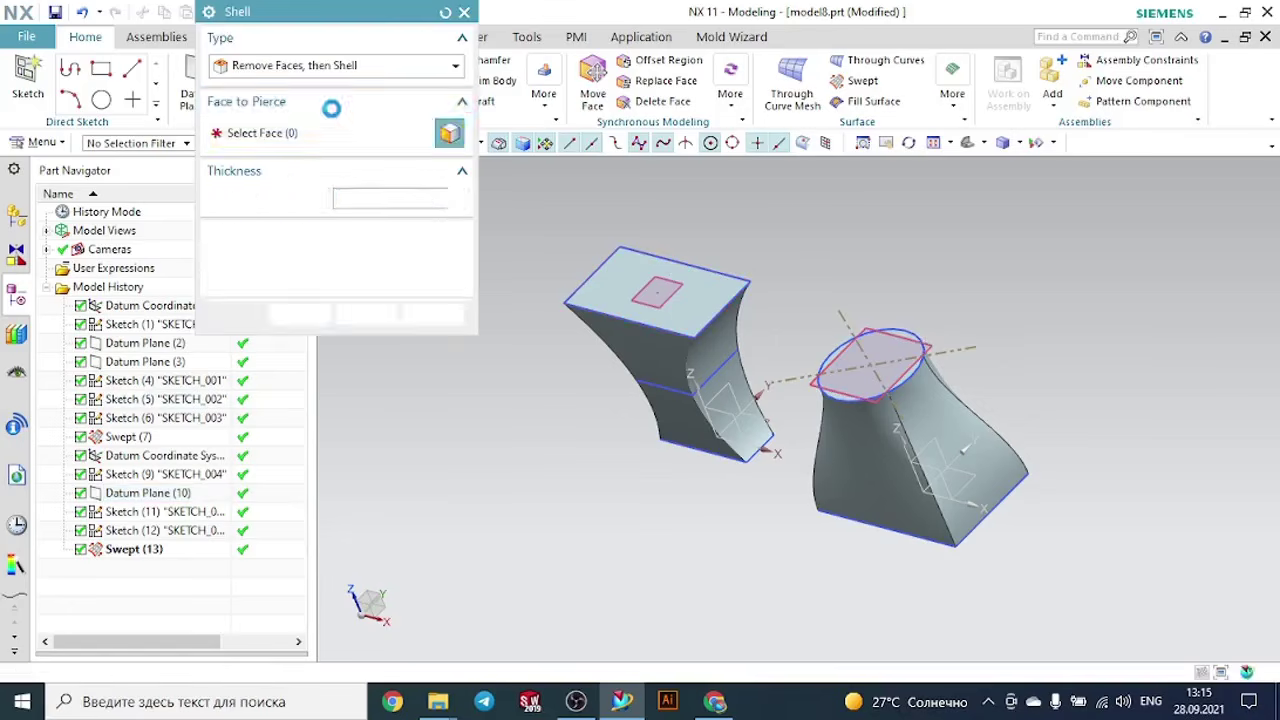
scroll(830, 320, up, 2)
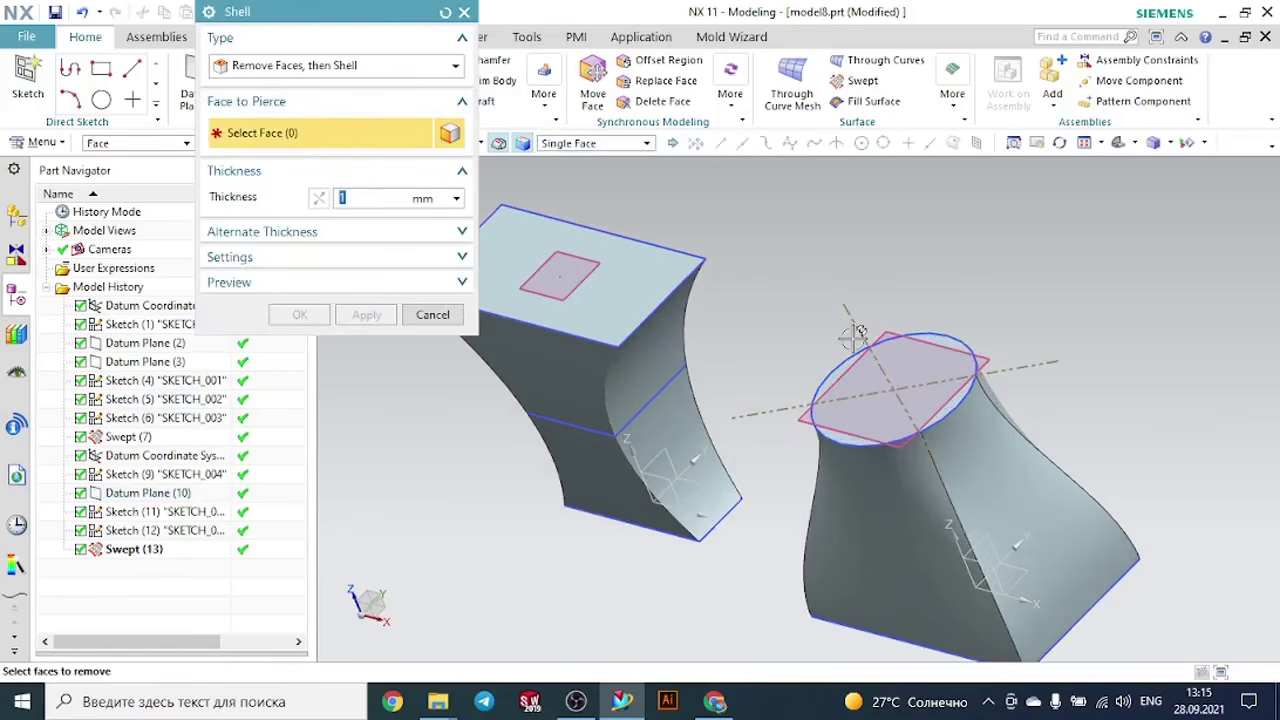
scroll(855, 335, up, 3)
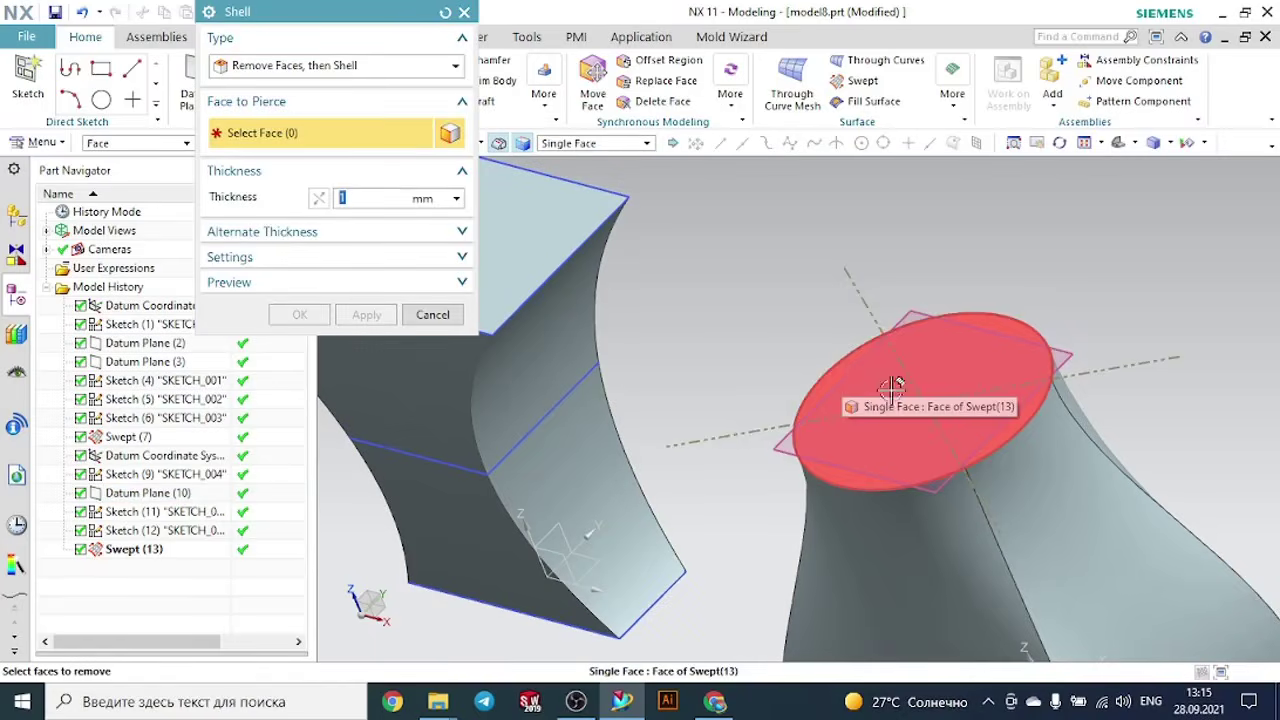
click(892, 387)
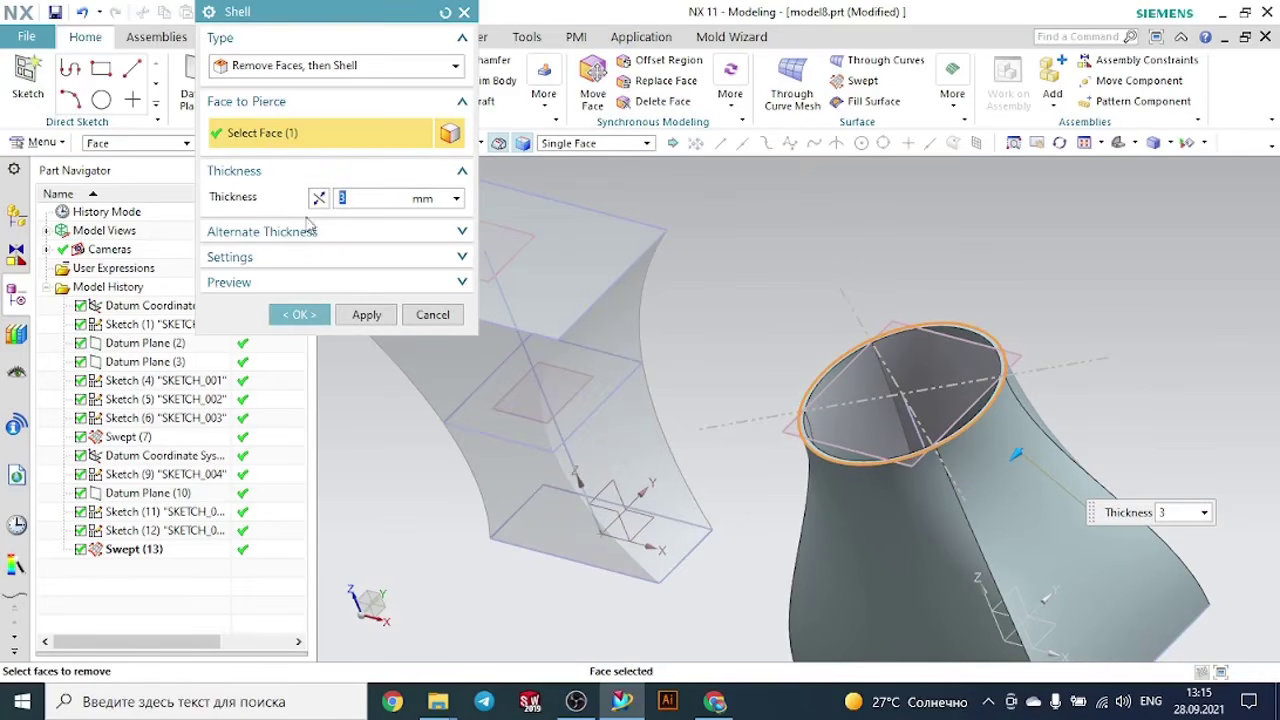
click(305, 318)
- Hide the circle sketch and the datum plane at the shelled body's round opening, and inspect the hollow body
middle_drag(726, 206, 896, 273)
scroll(900, 285, up, 5)
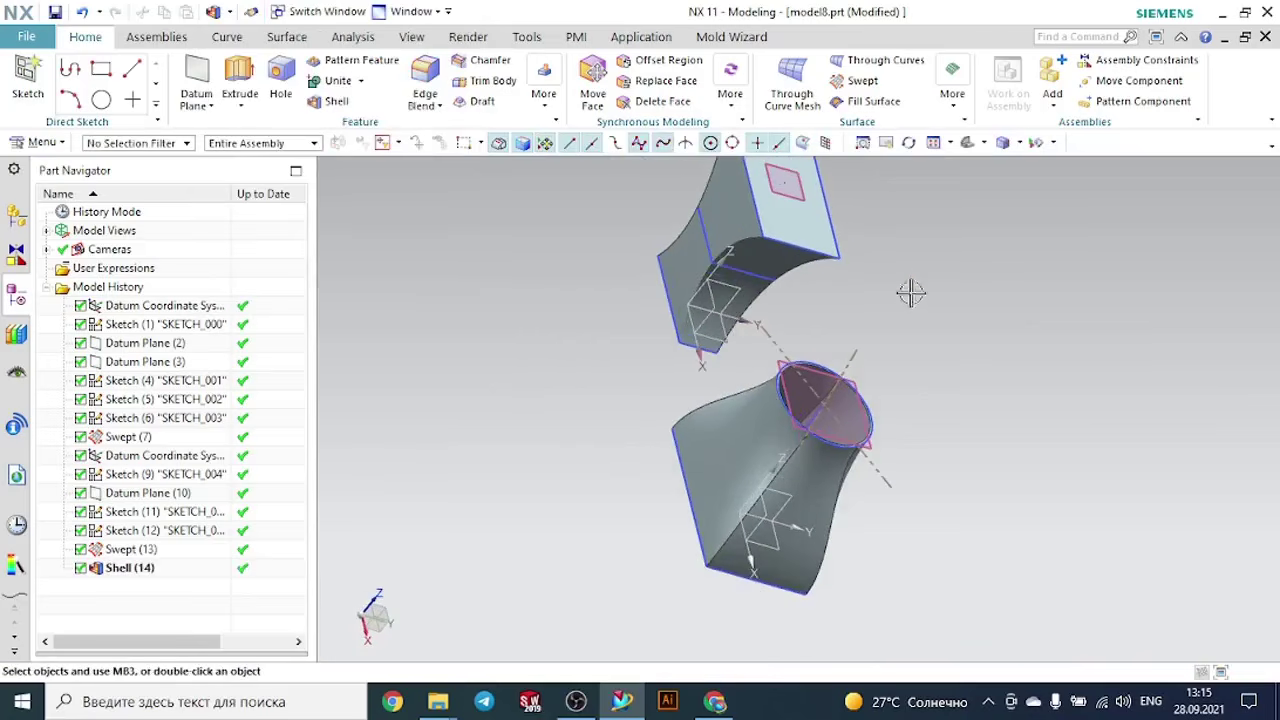
click(838, 345)
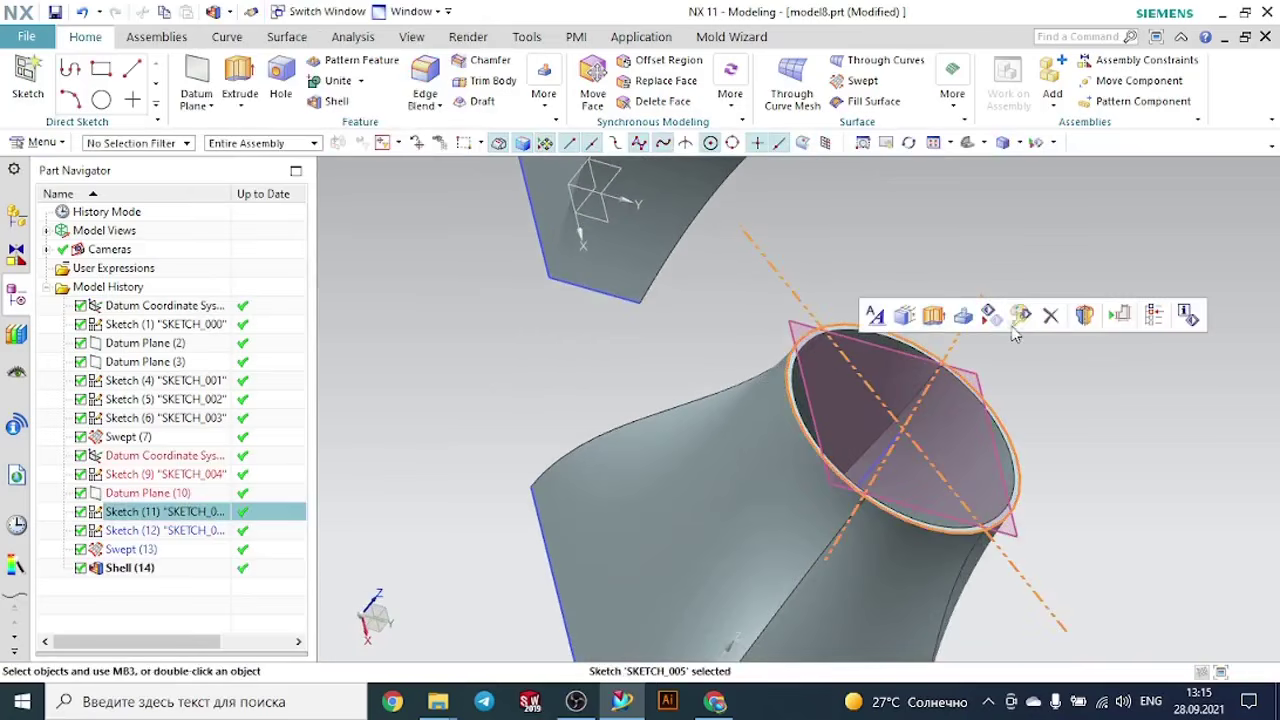
key(Escape)
click(983, 342)
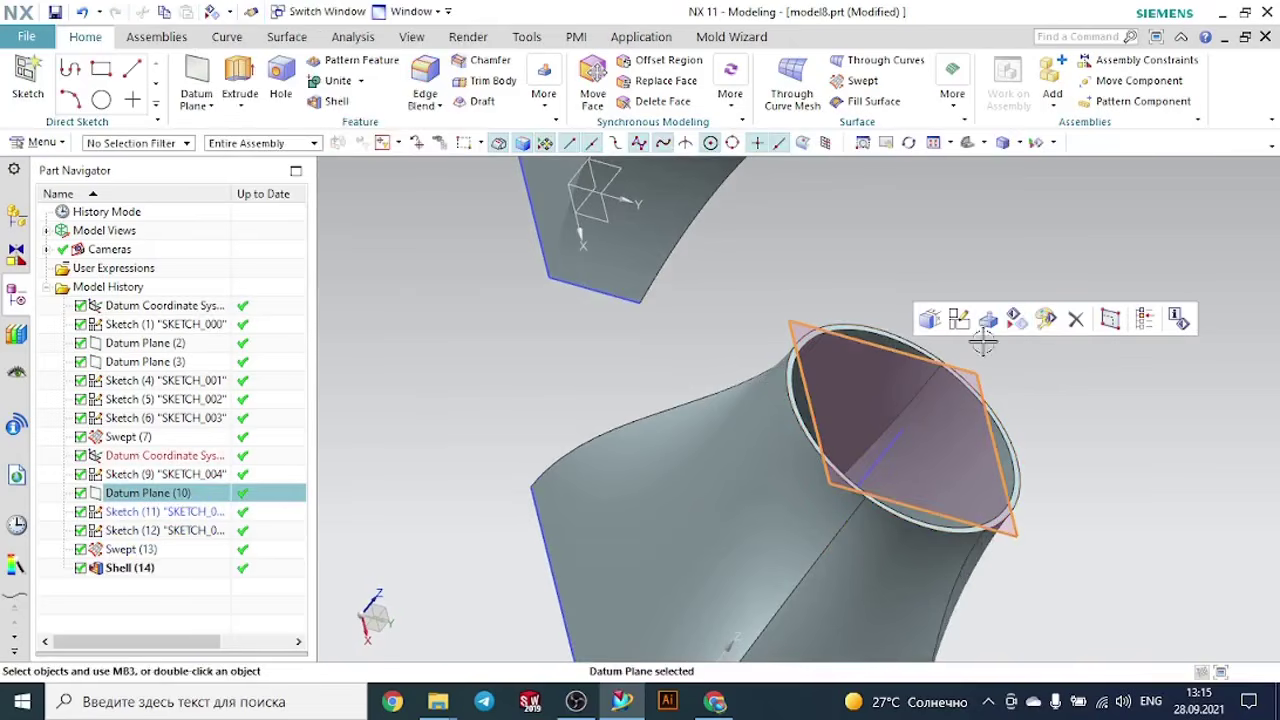
click(1016, 322)
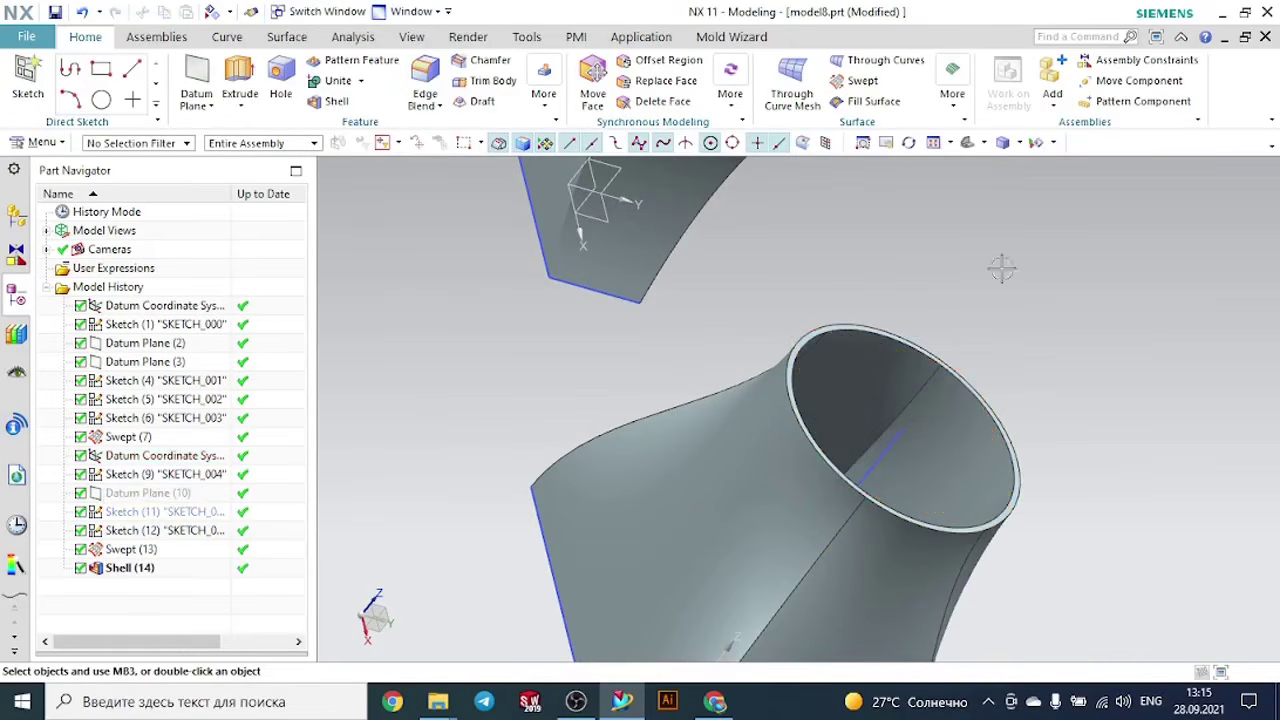
click(968, 150)
middle_drag(1110, 302, 1078, 262)
scroll(1078, 381, up, 3)
scroll(1078, 381, down, 3)
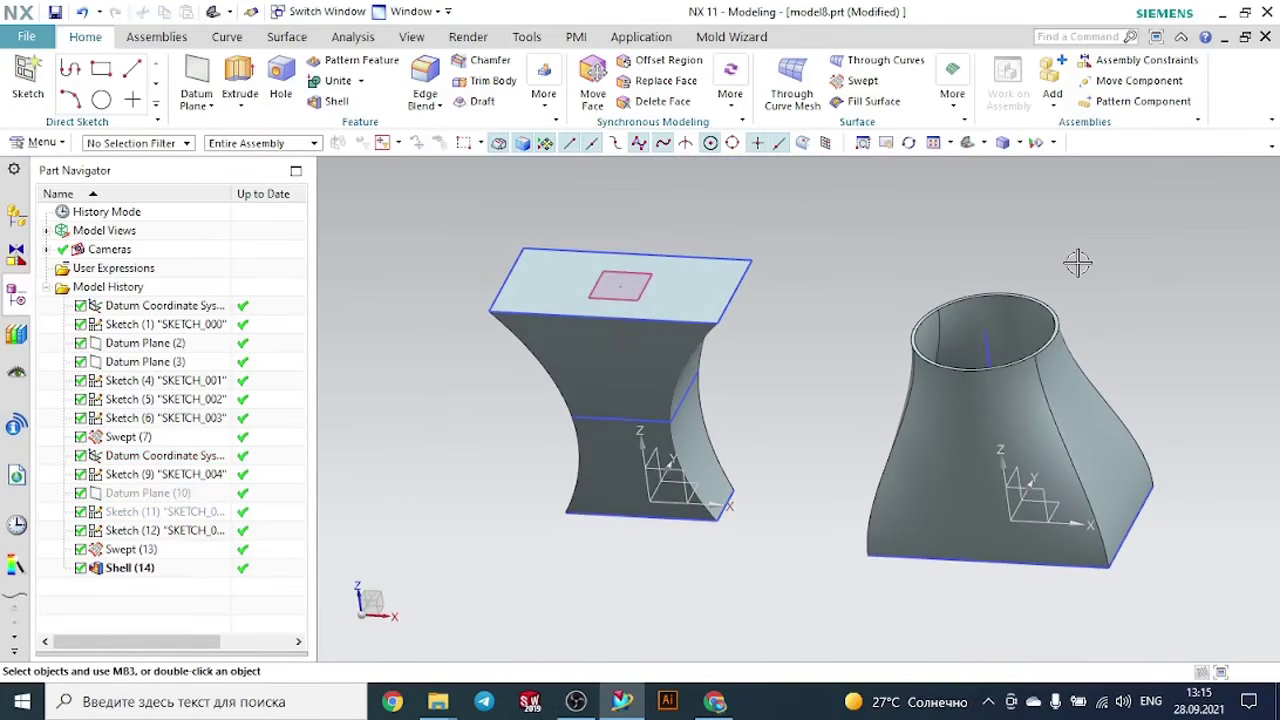
- Close the current part without saving and open model2 from the Swept folder to view its curved swept body
click(1267, 43)
click(668, 385)
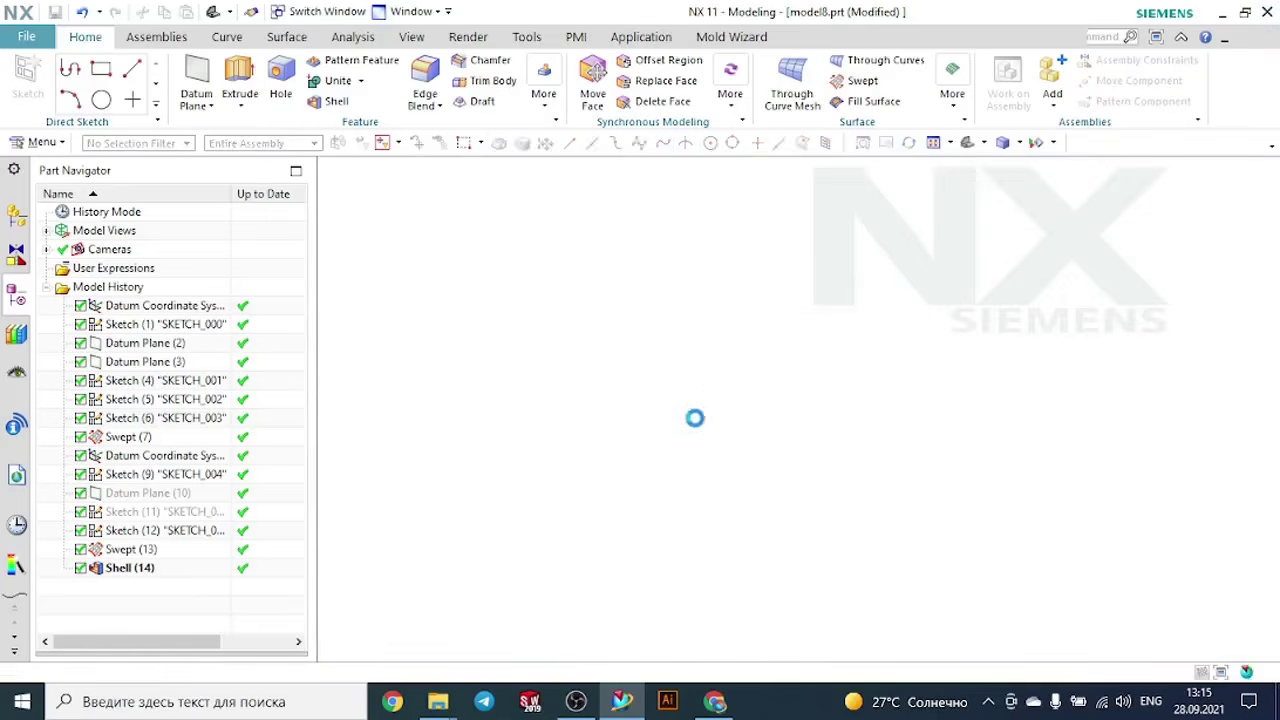
mouse_move(447, 706)
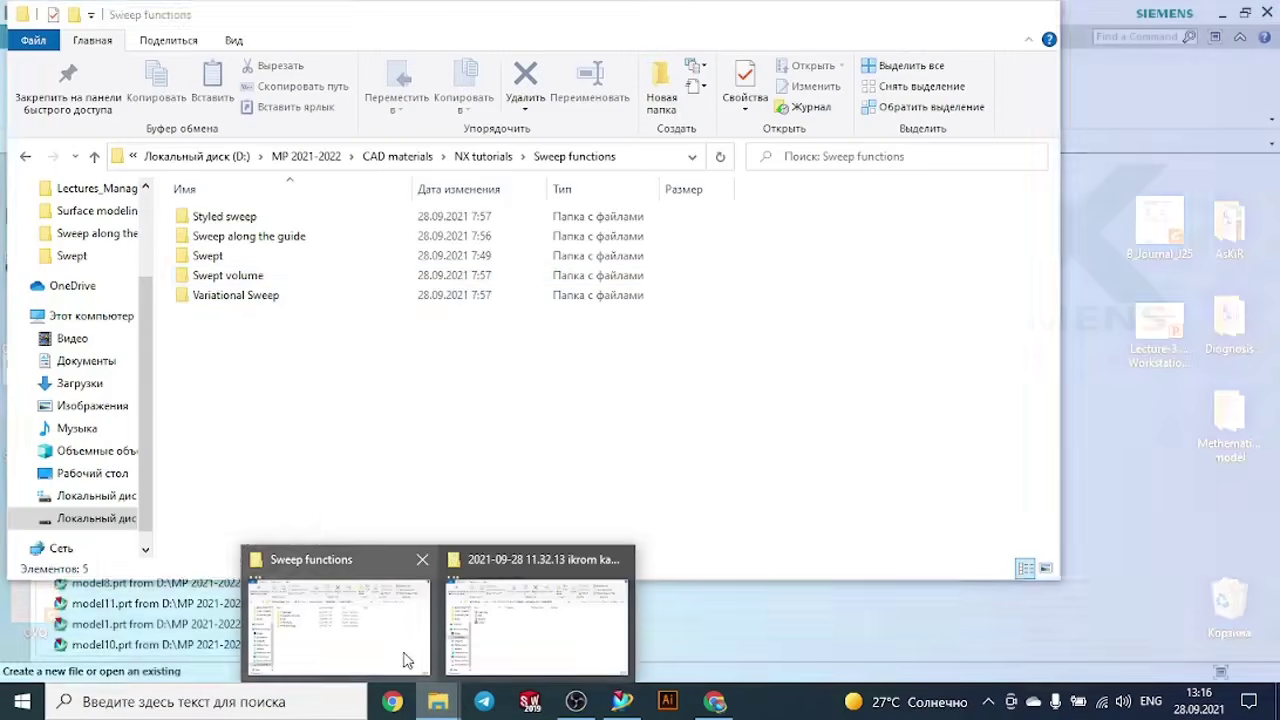
click(400, 655)
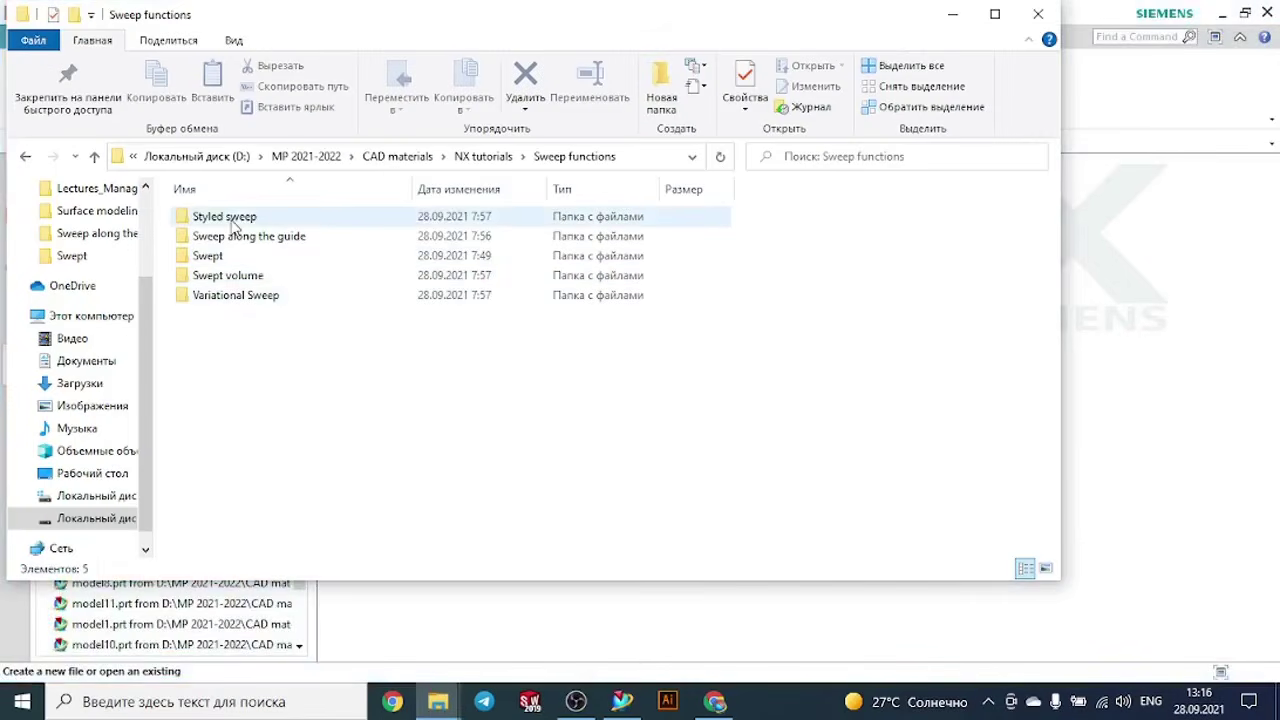
double_click(215, 258)
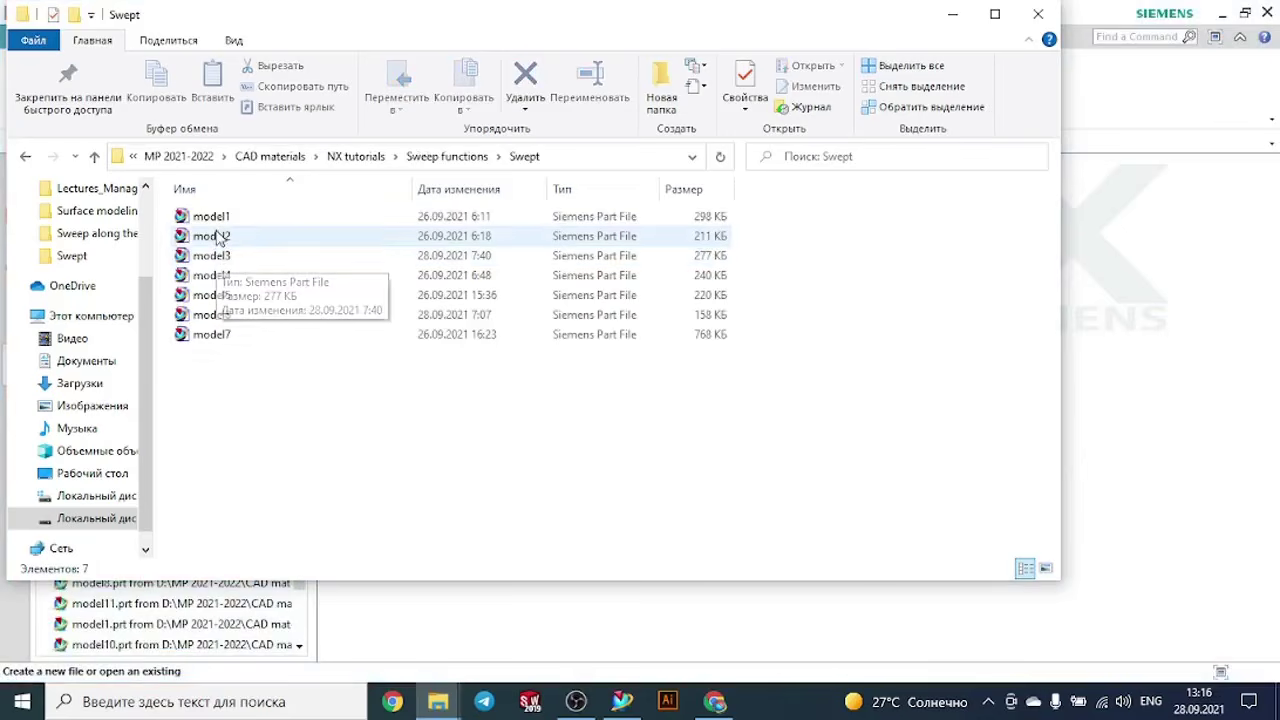
double_click(218, 238)
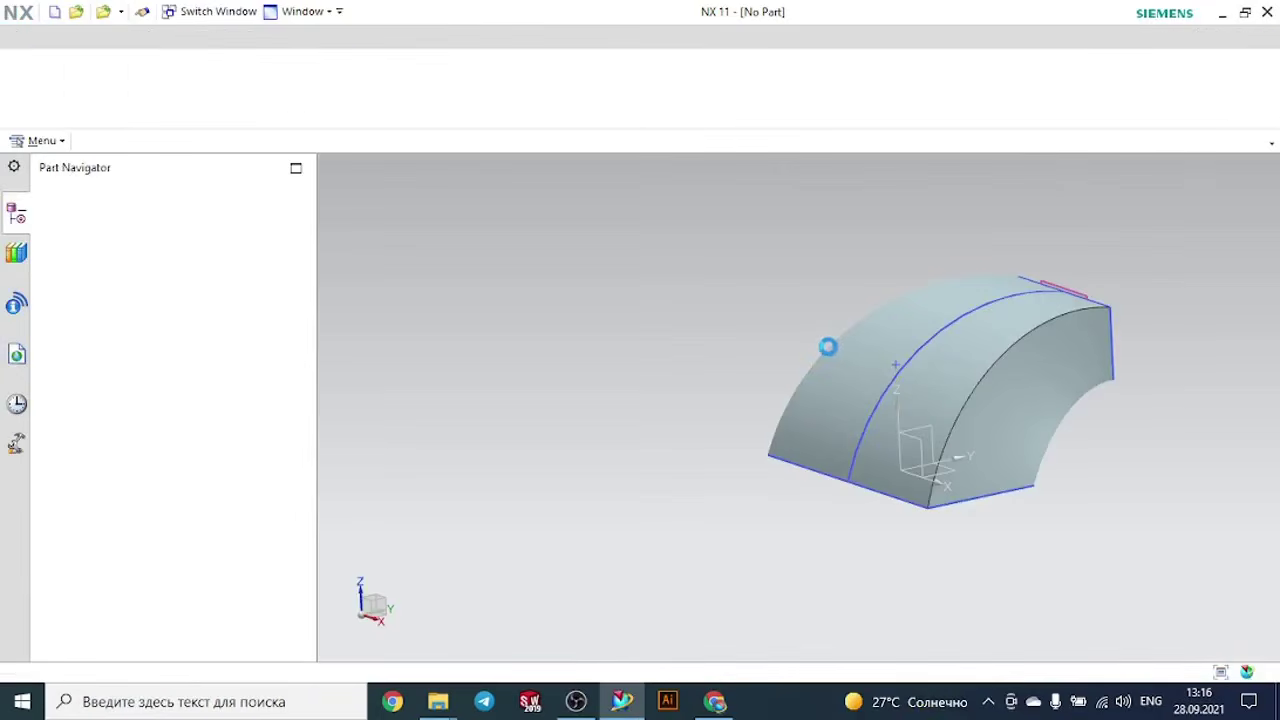
middle_drag(1100, 443, 1057, 441)
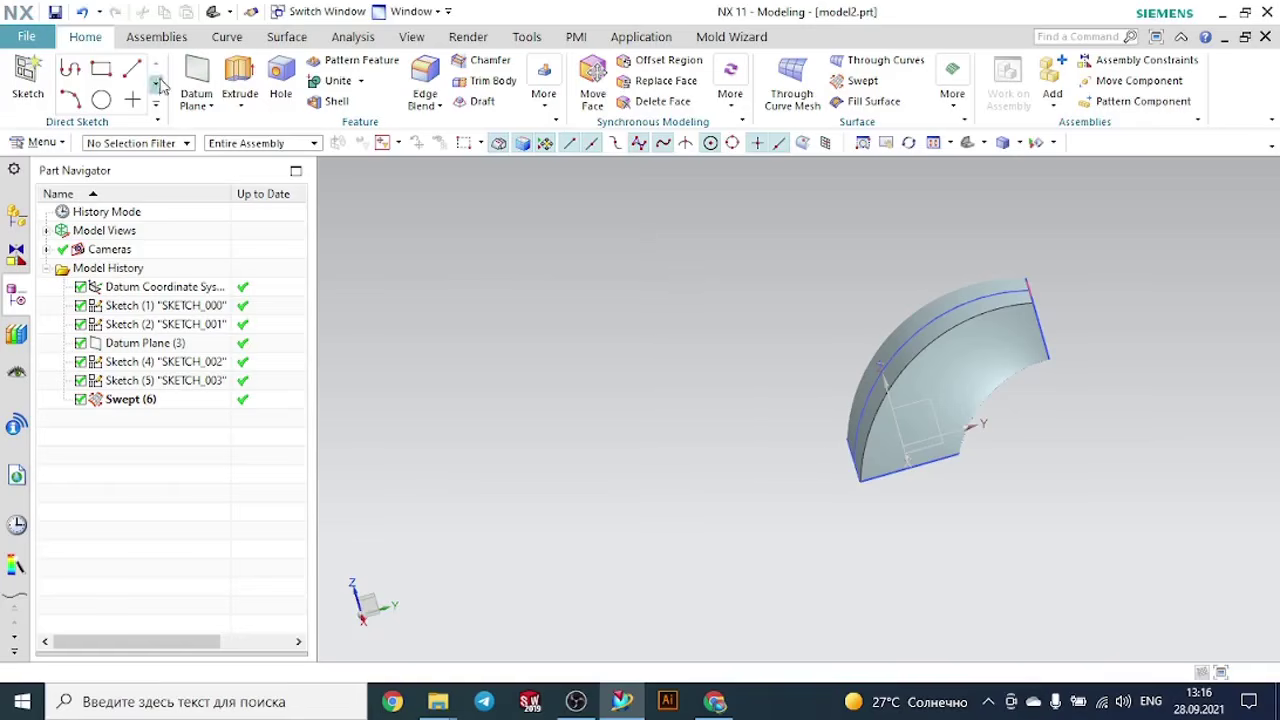
- Create a new part from the millimetre Model template, named model8.prt, in the Swept folder
click(27, 37)
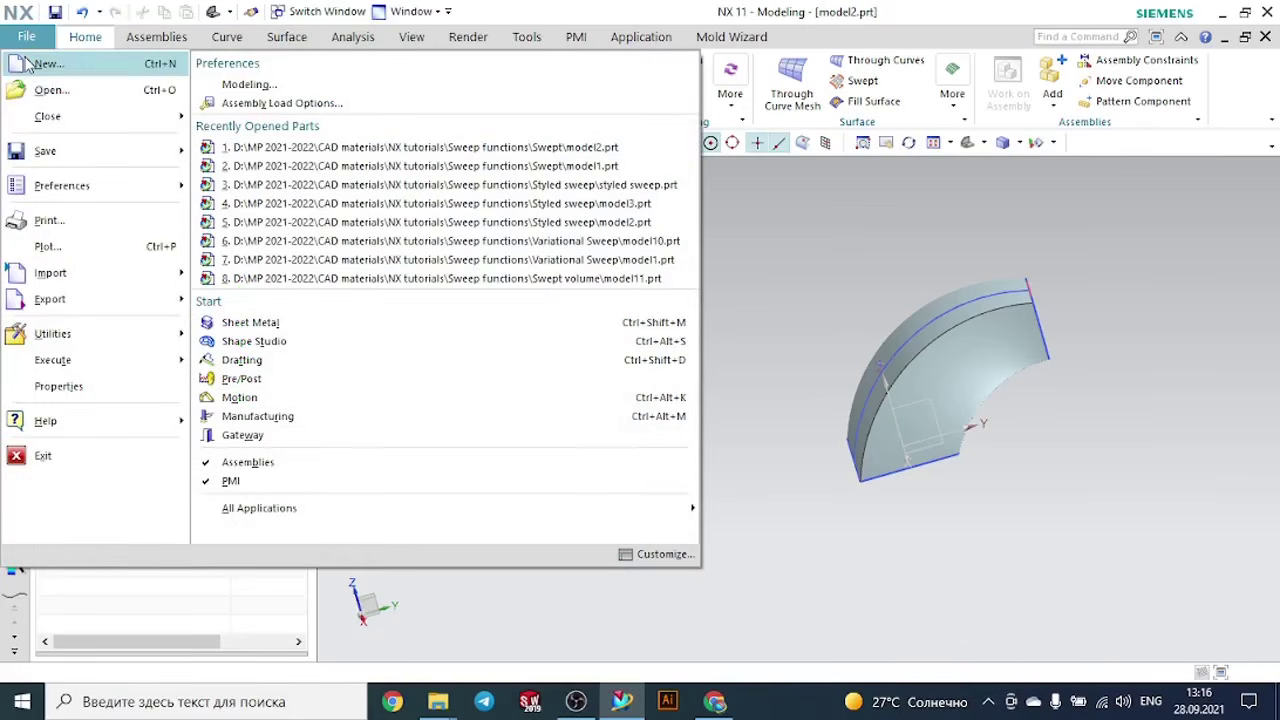
click(27, 64)
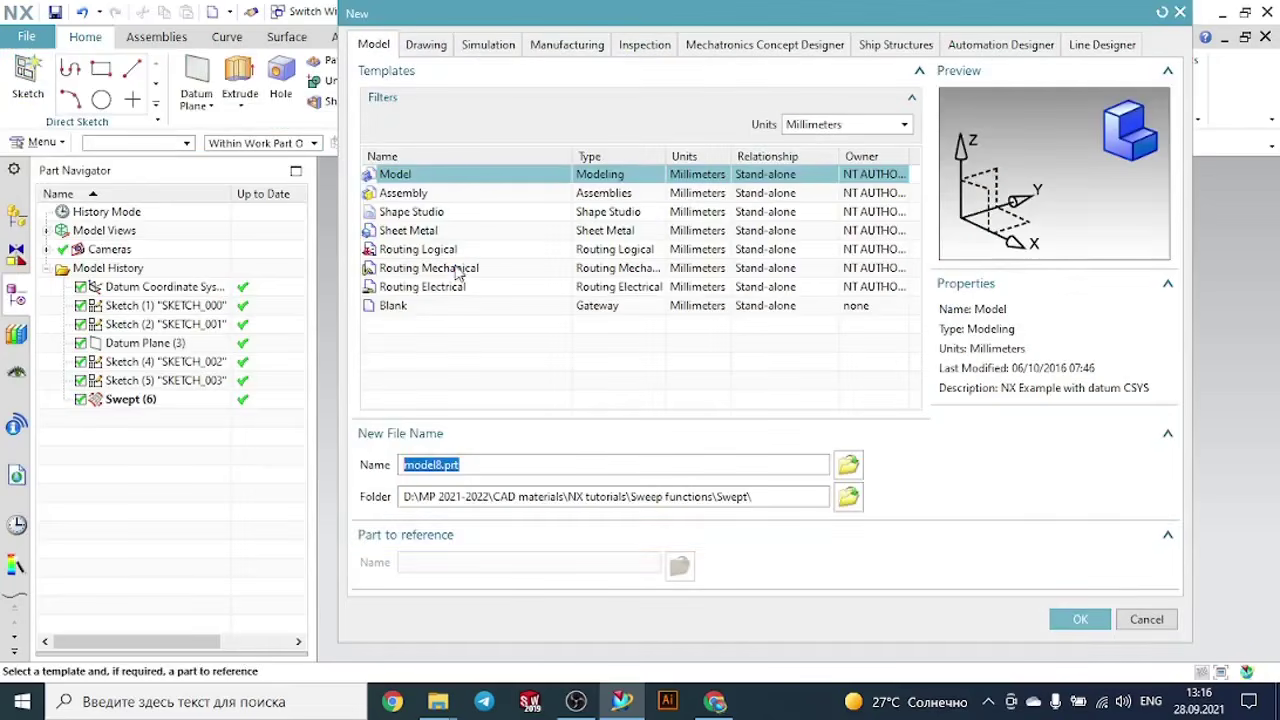
click(1084, 618)
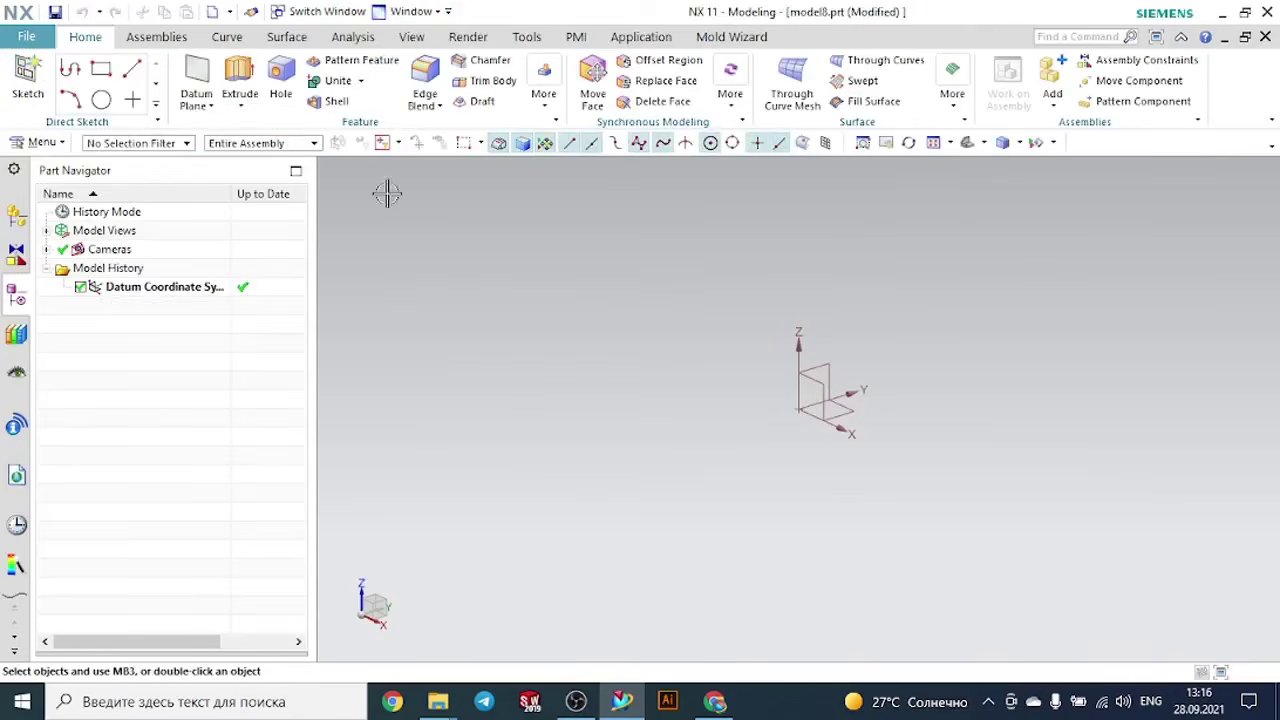
- On the YZ plane, sketch a line from the origin about 66 mm up, continuing about 98 mm horizontally along Y
click(30, 72)
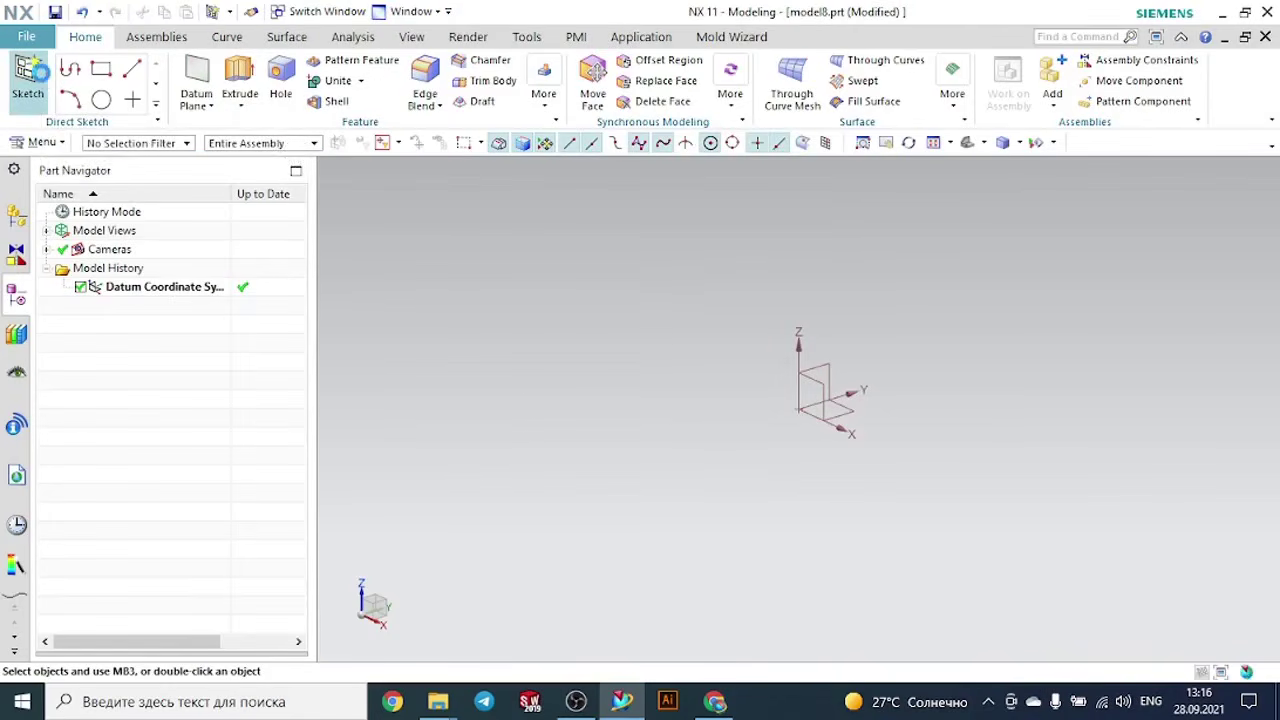
click(809, 368)
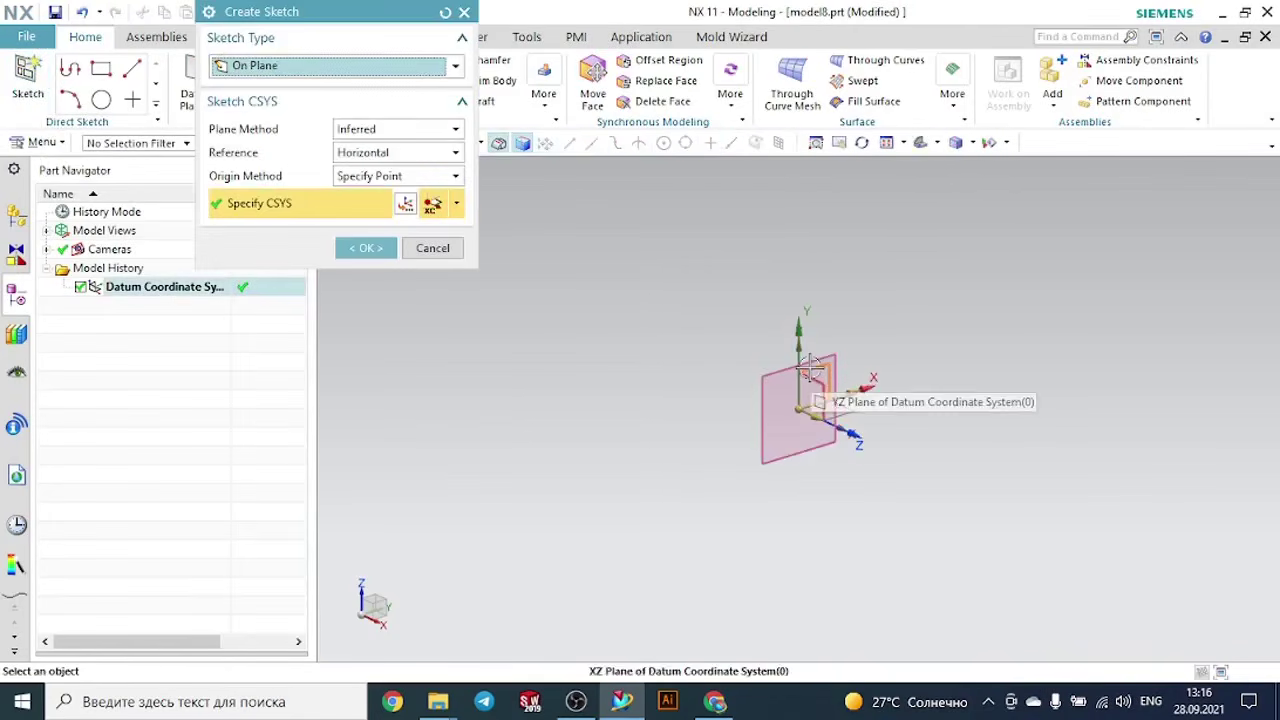
click(368, 246)
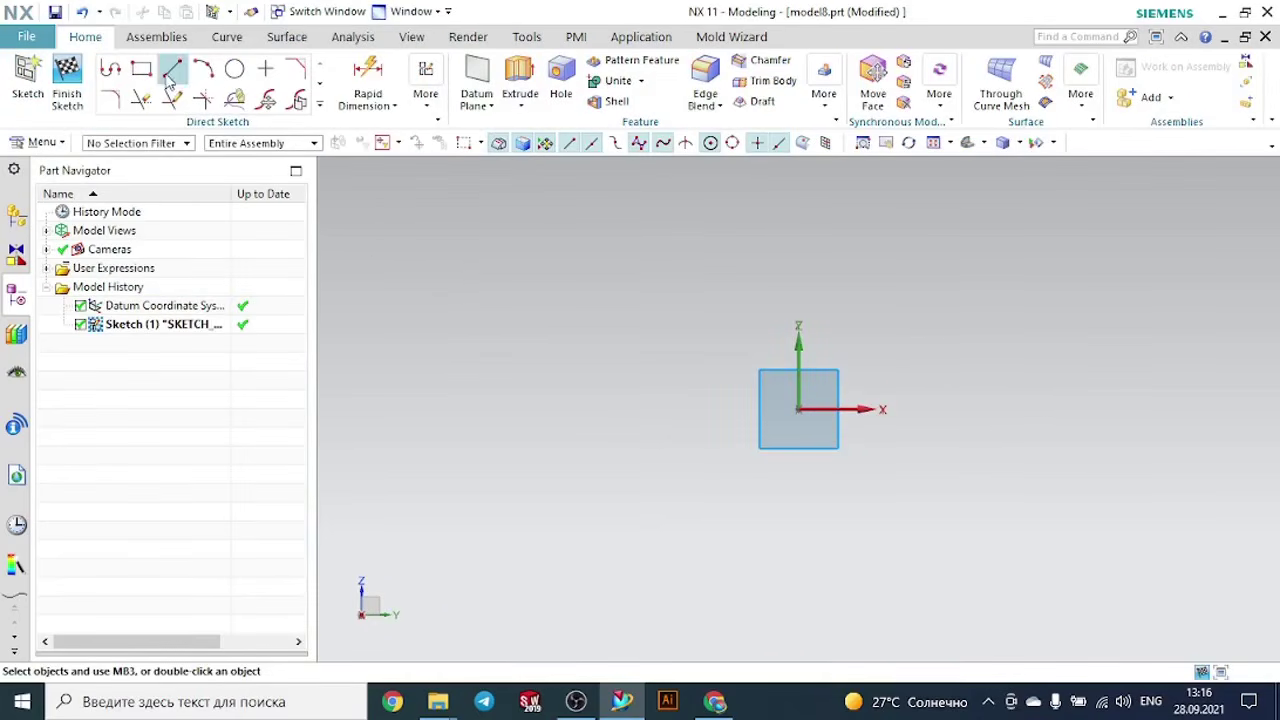
click(110, 70)
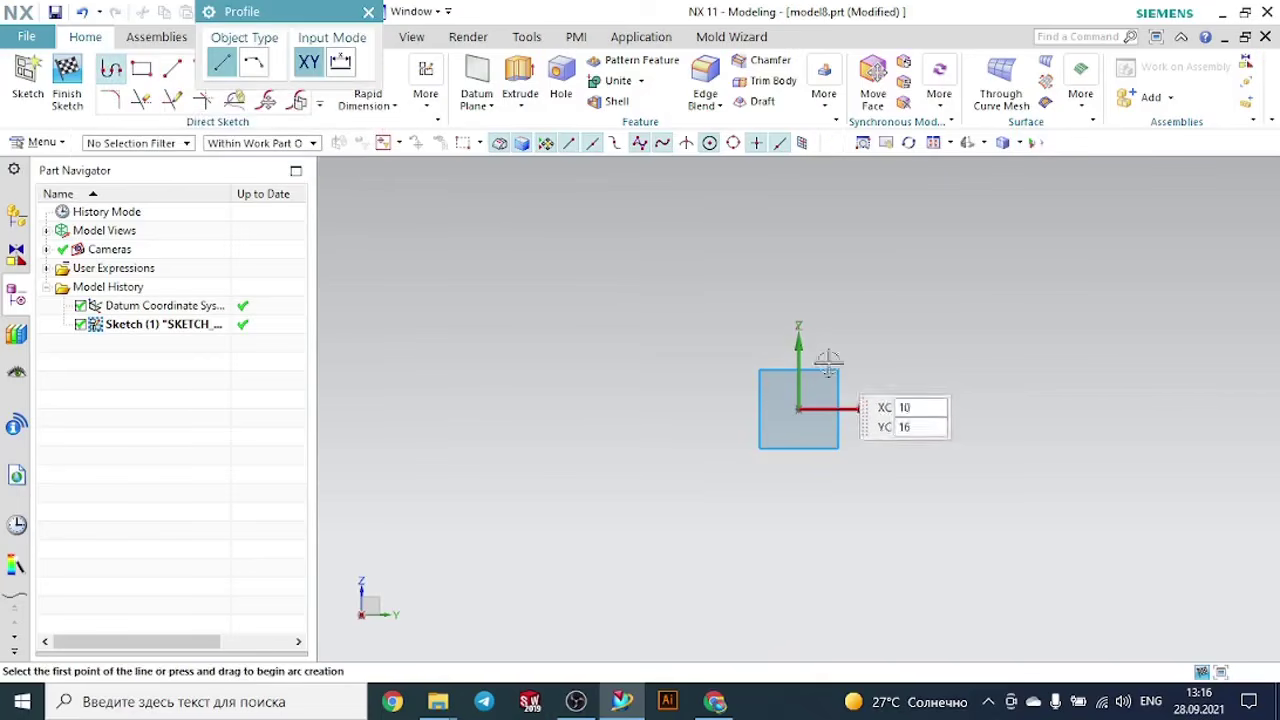
click(798, 408)
click(798, 217)
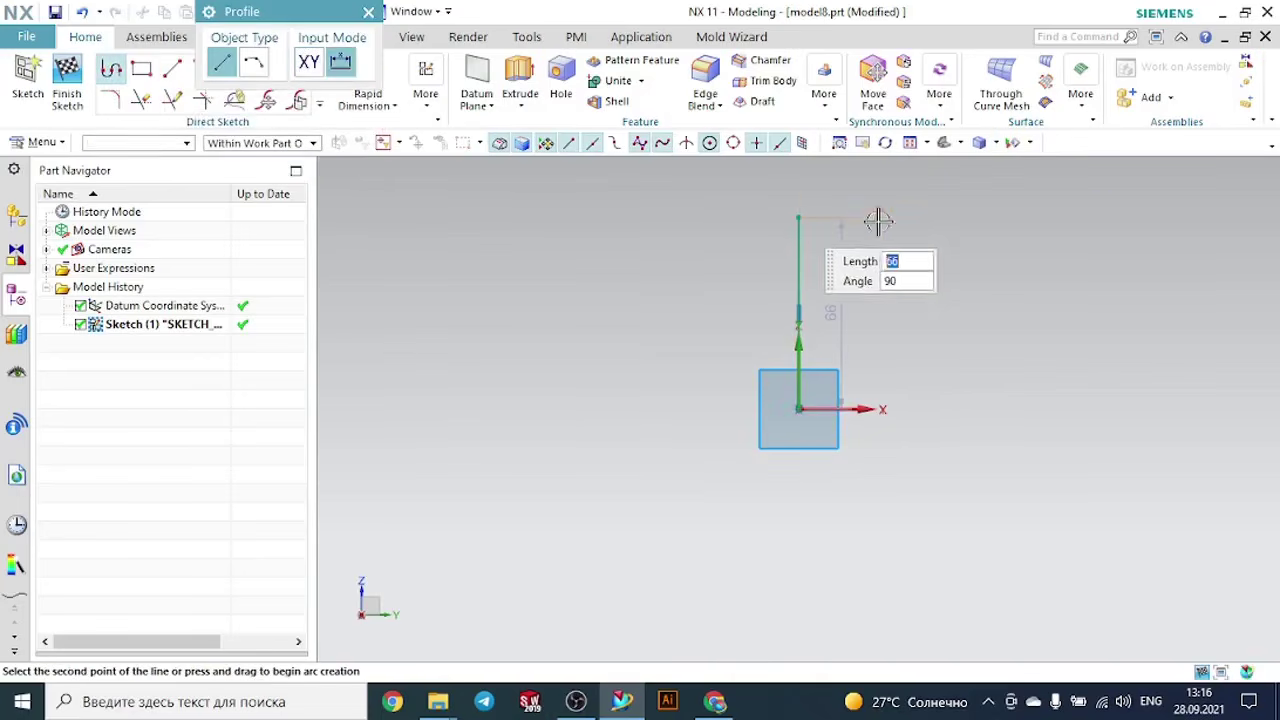
click(1083, 217)
key(Escape)
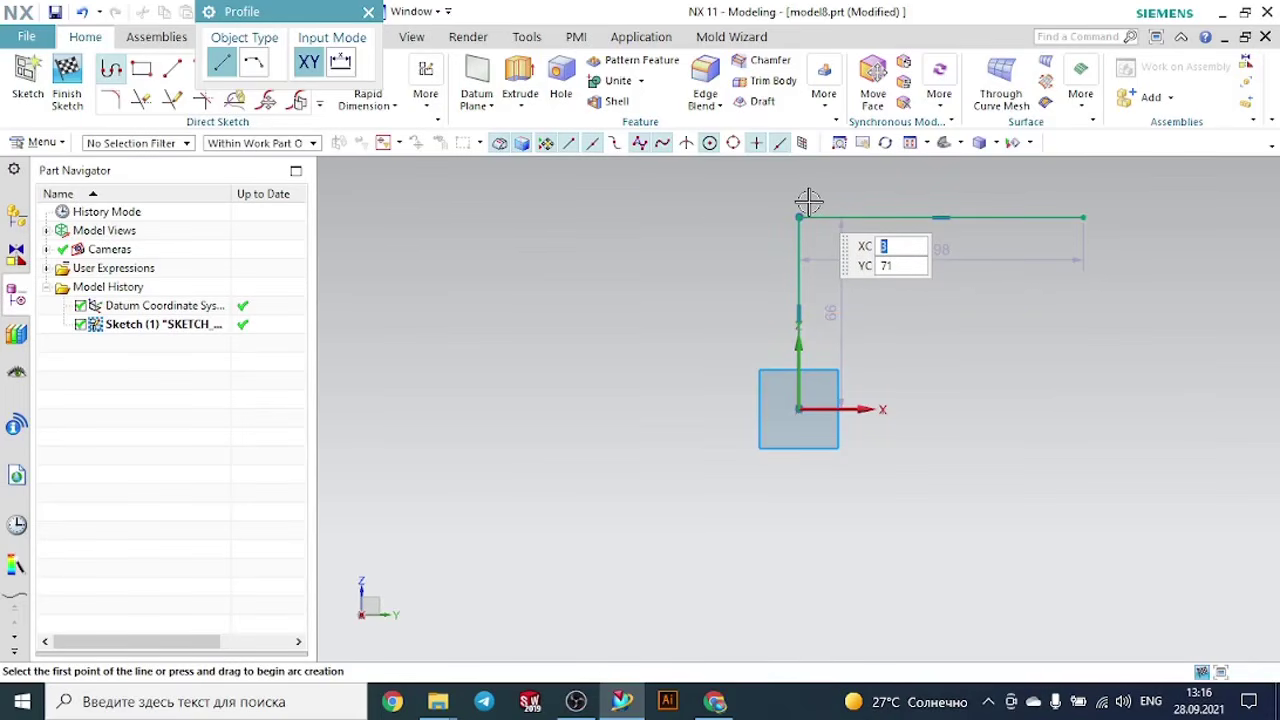
key(Escape)
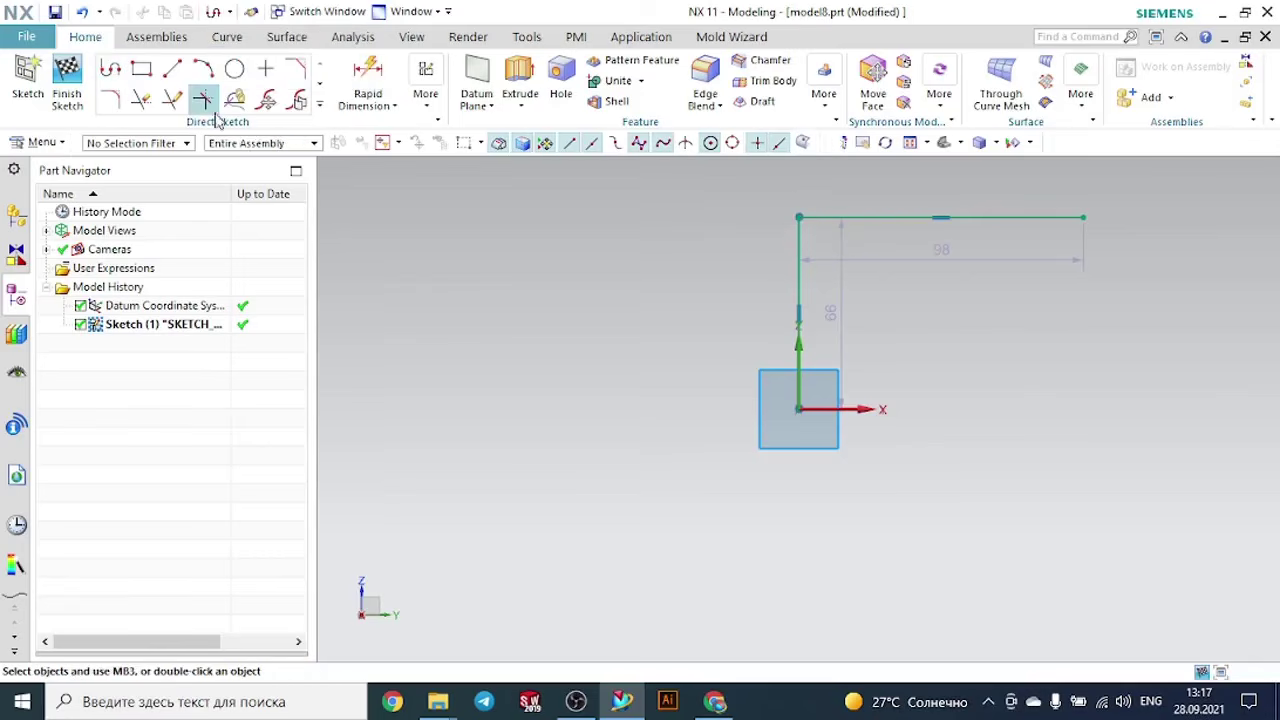
- Fillet the corner between the two lines with a radius of about 37.4 mm and finish the sketch
click(111, 100)
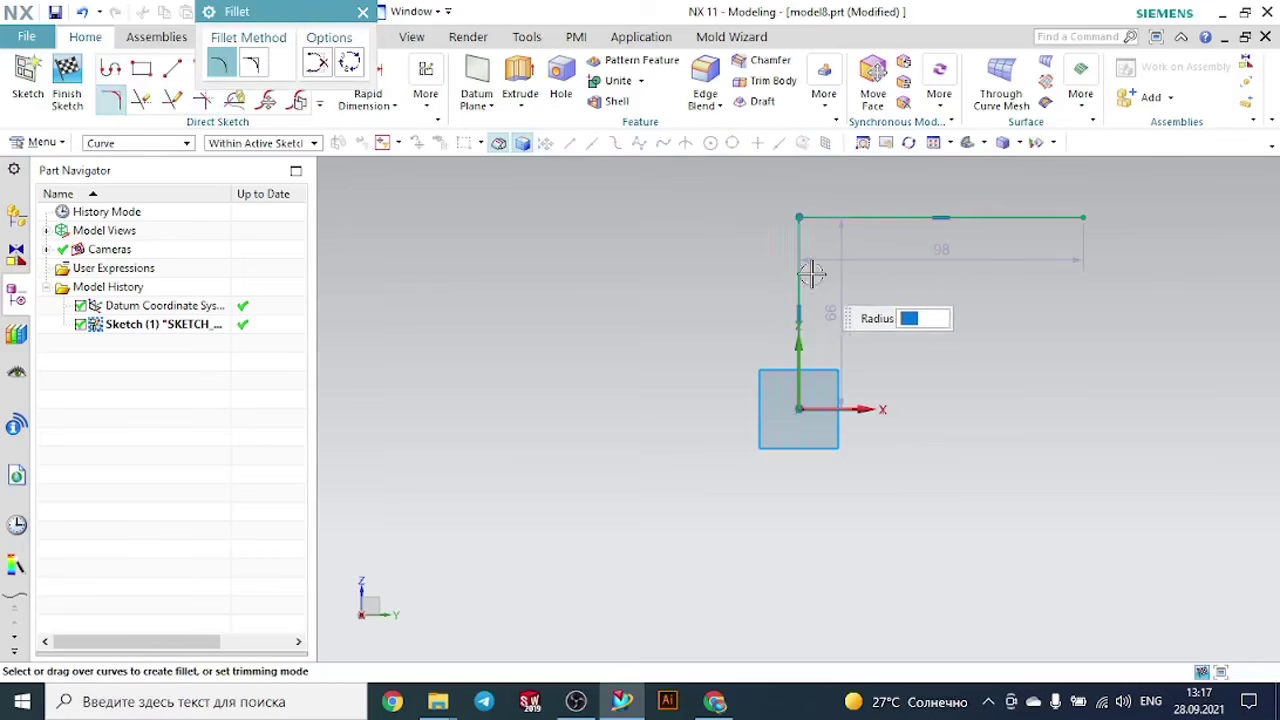
click(835, 245)
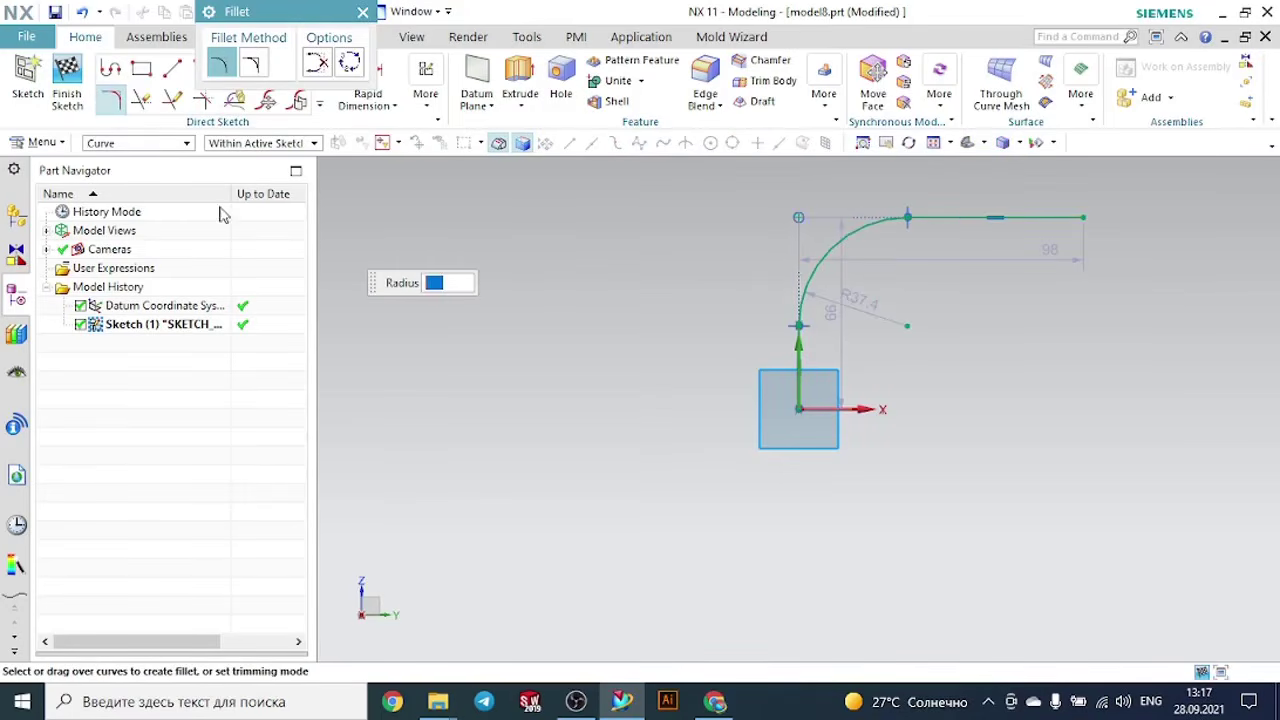
click(88, 84)
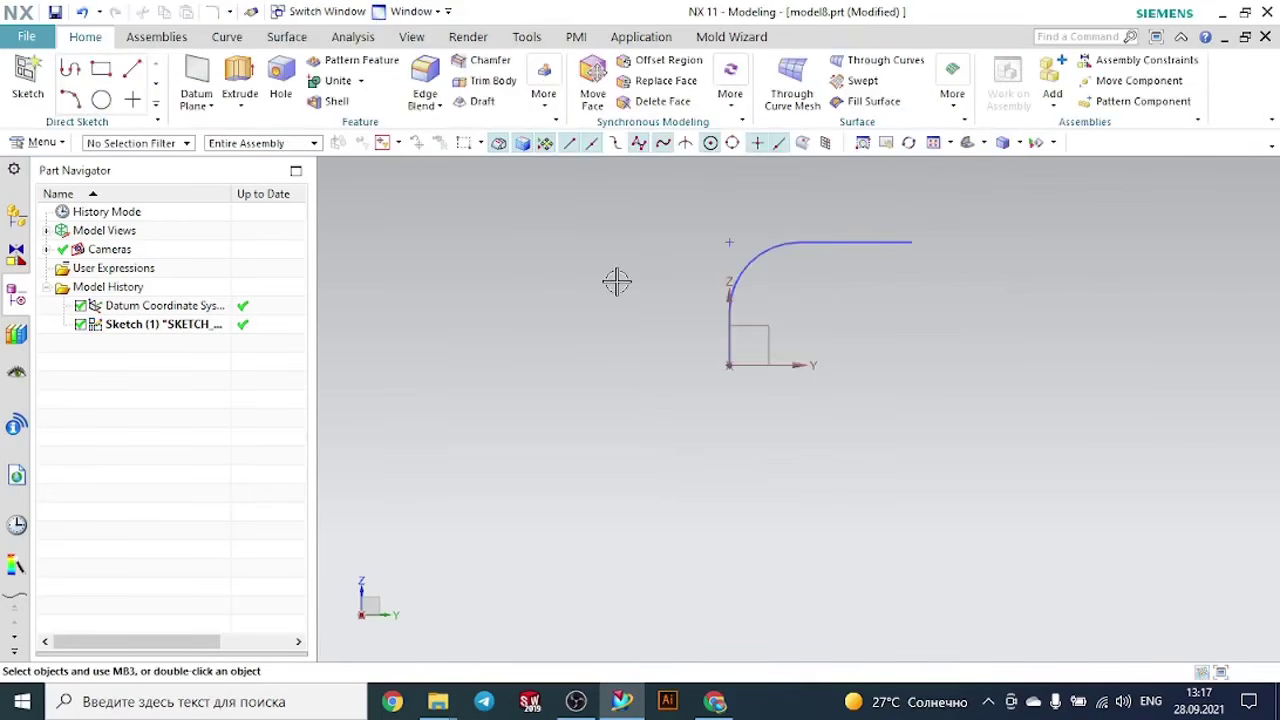
- Start a new sketch on the XY plane at the lower end of the filleted path
mouse_move(617, 282)
middle_down()
mouse_move(680, 323)
mouse_move(648, 331)
middle_up()
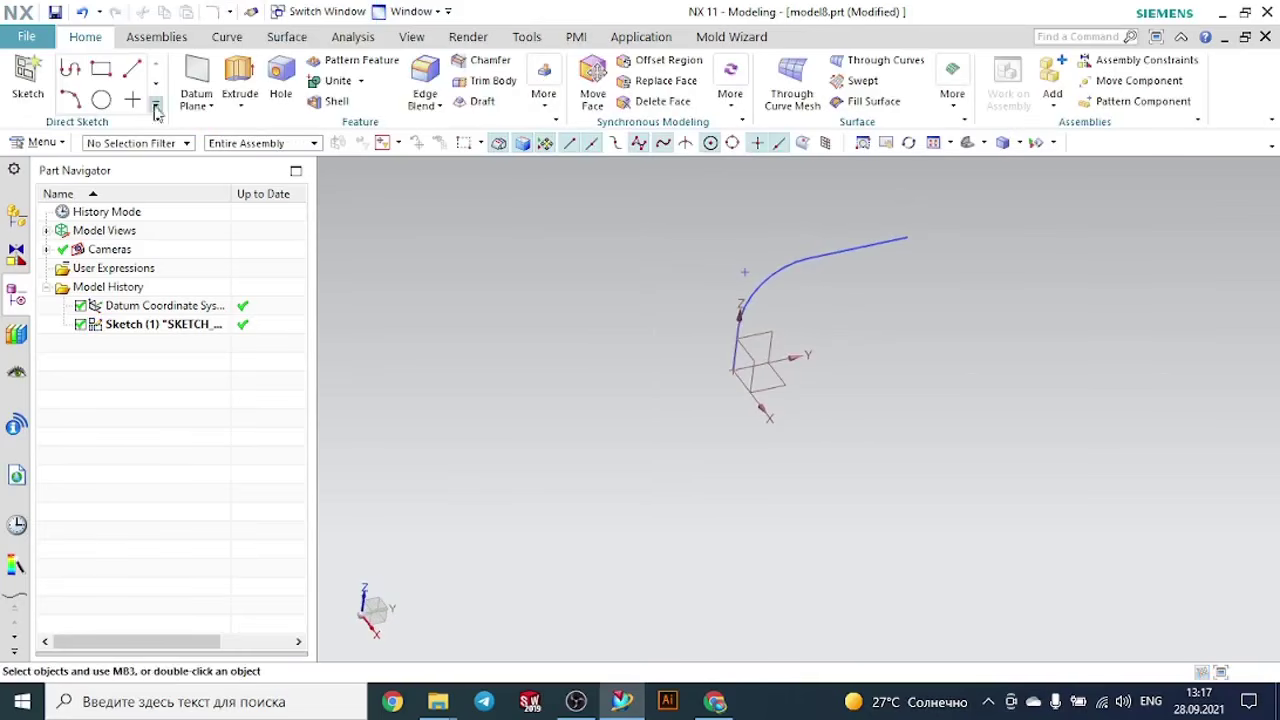
click(30, 78)
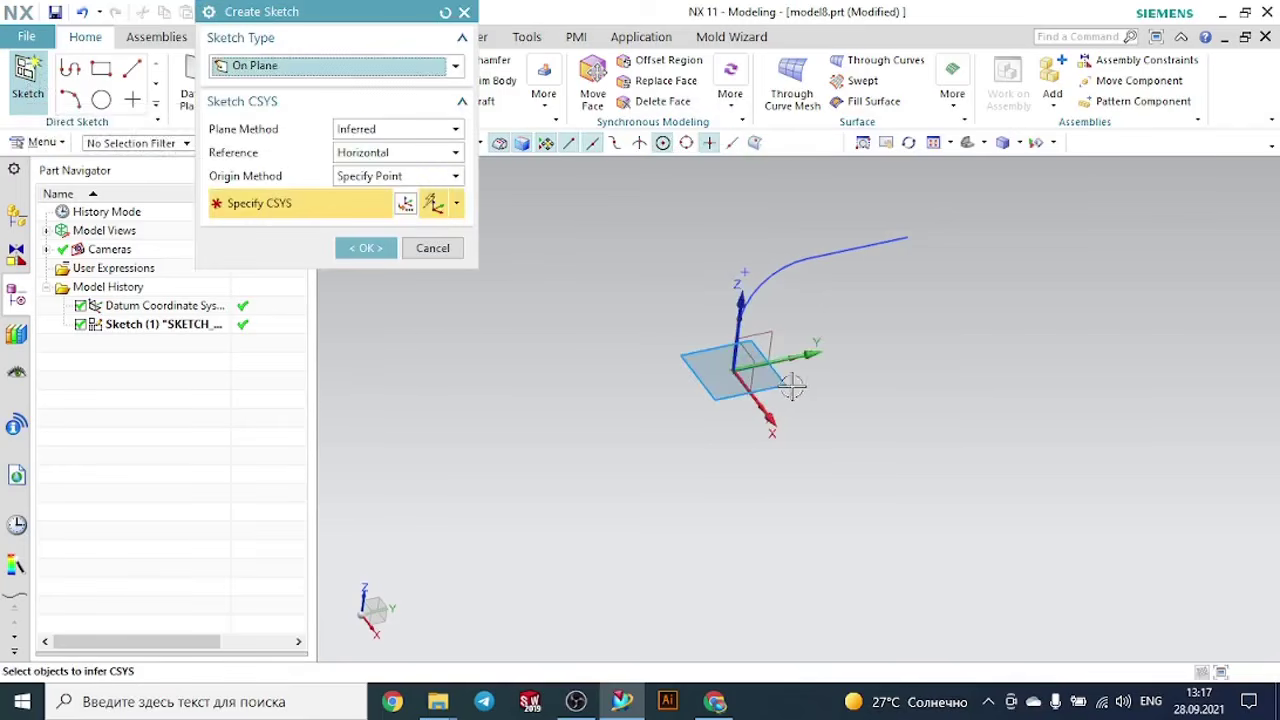
click(366, 248)
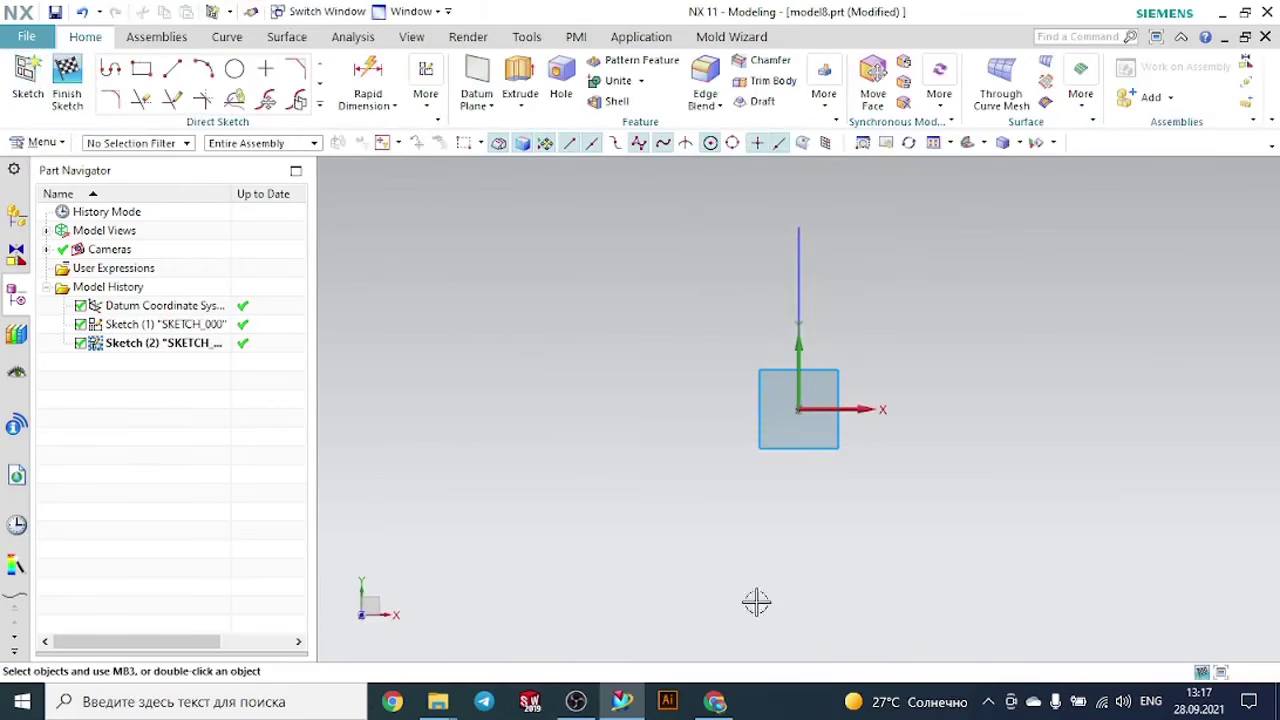
- Switch to the Google Meet call in Chrome to check the in-call messages
click(726, 704)
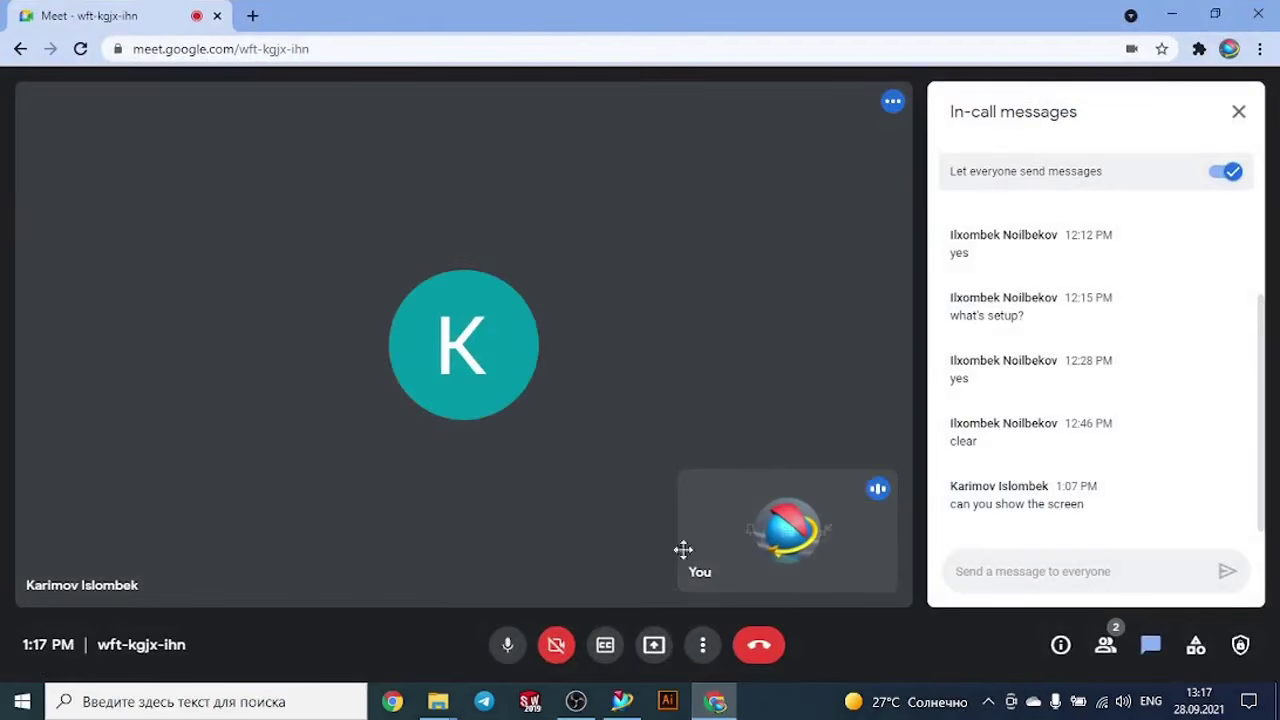
- Present the entire screen in the Google Meet call and switch back to NX
click(653, 646)
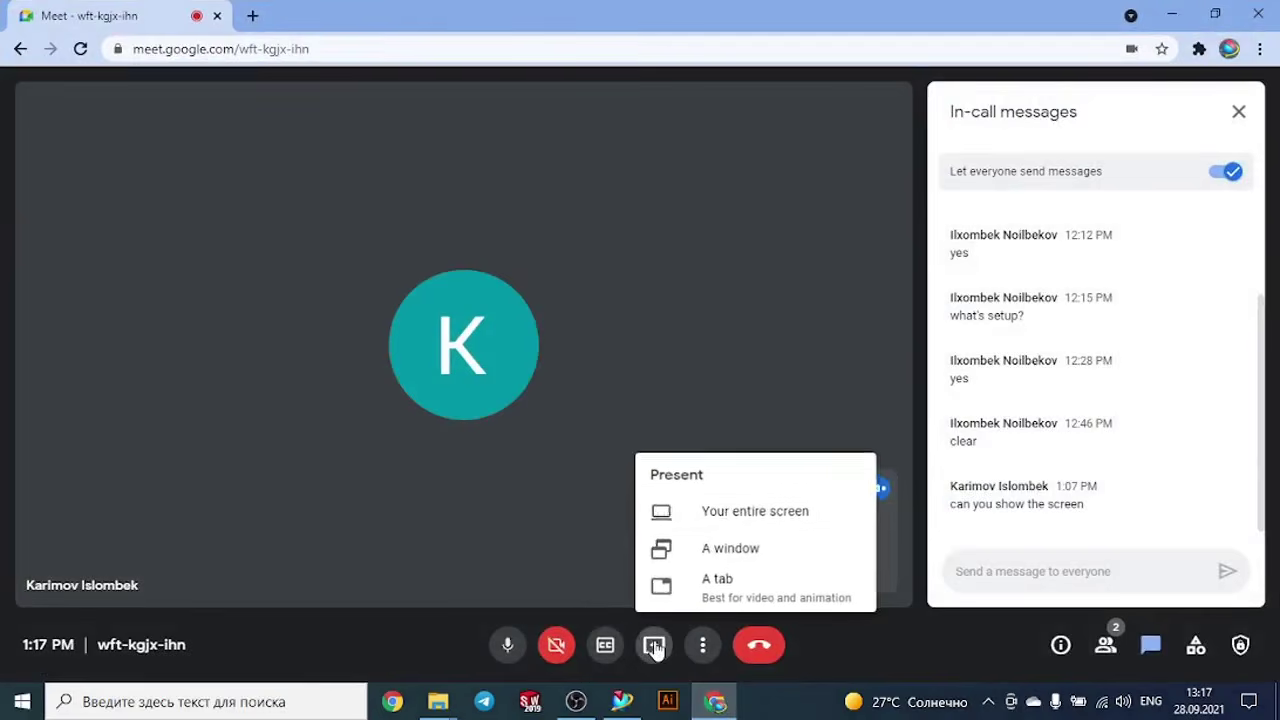
click(729, 515)
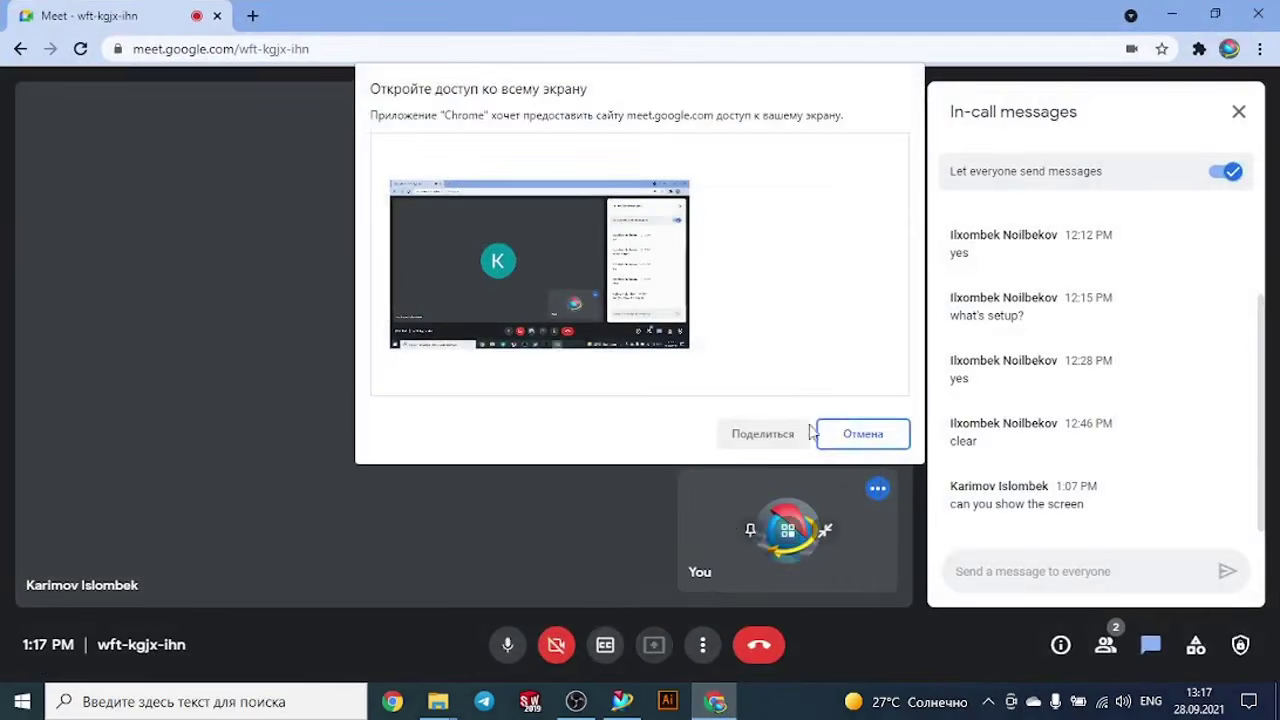
click(651, 307)
click(763, 434)
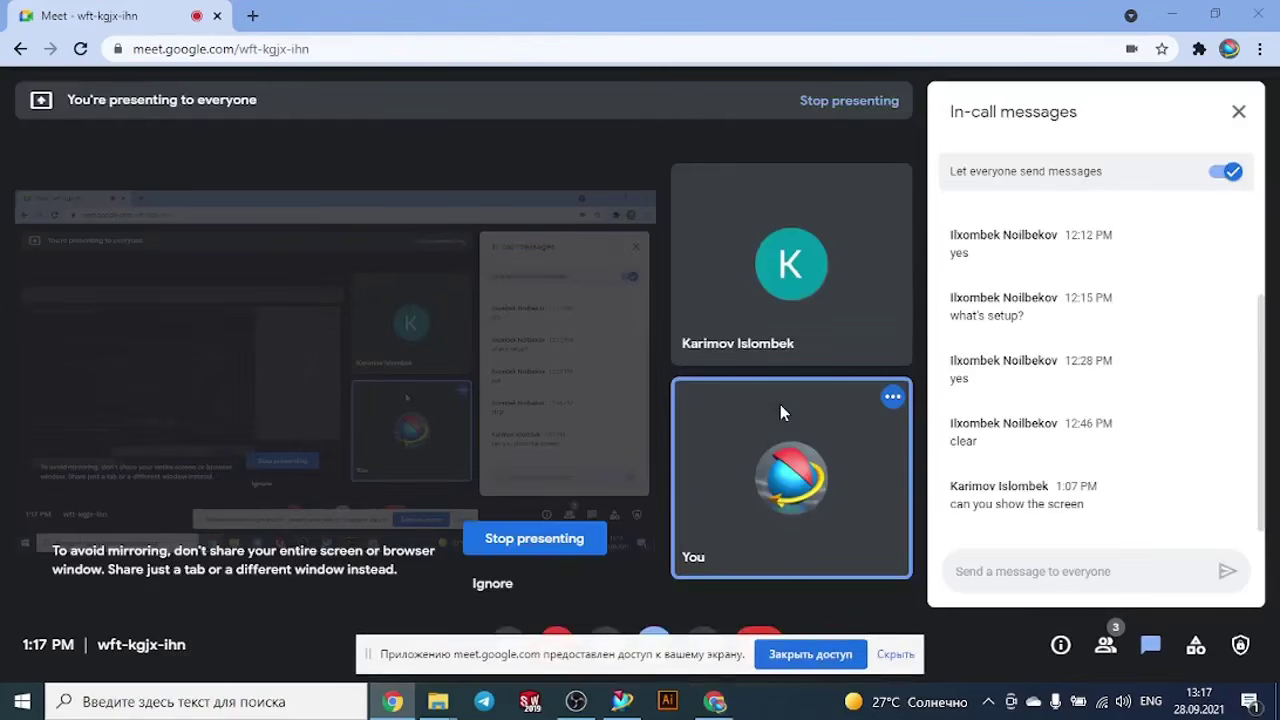
click(622, 701)
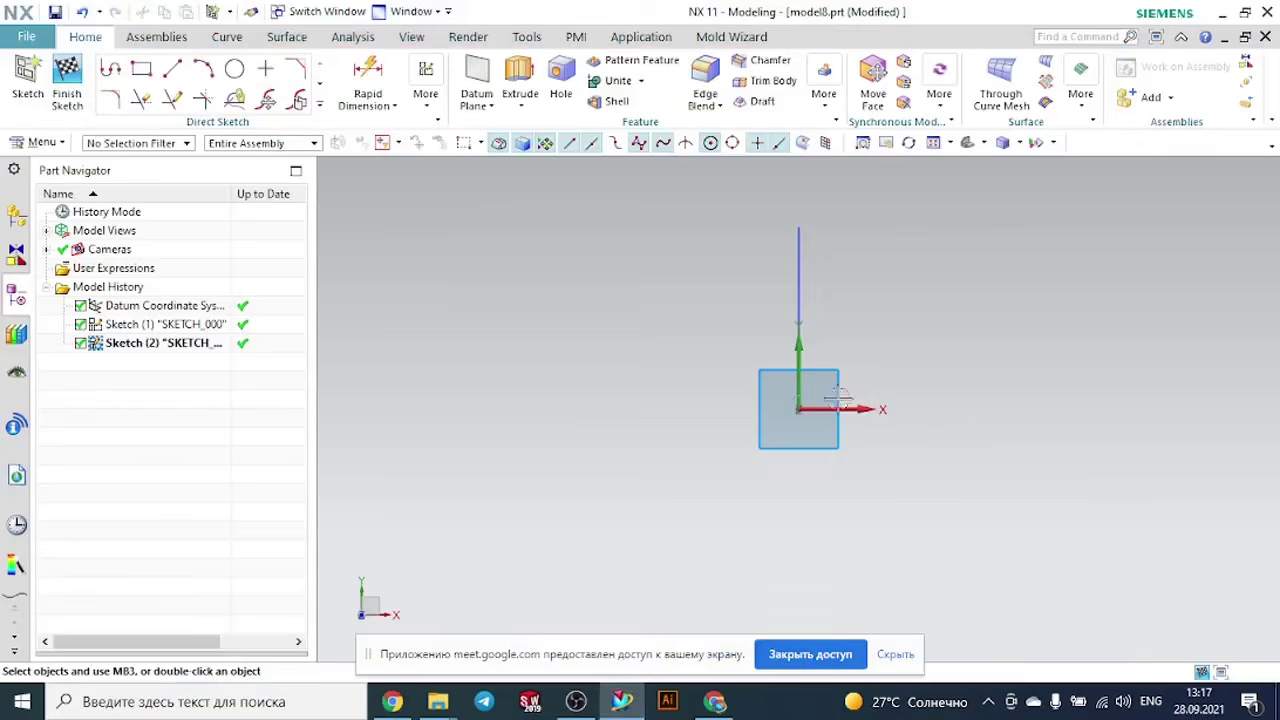
- In the XY-plane sketch, draw a rectangle centred on the origin, about 90 mm along X and 45 mm along Y, and finish the sketch
mouse_move(946, 389)
middle_down()
mouse_move(871, 400)
mouse_move(757, 357)
mouse_move(817, 412)
mouse_move(820, 437)
mouse_move(849, 449)
mouse_move(850, 475)
middle_up()
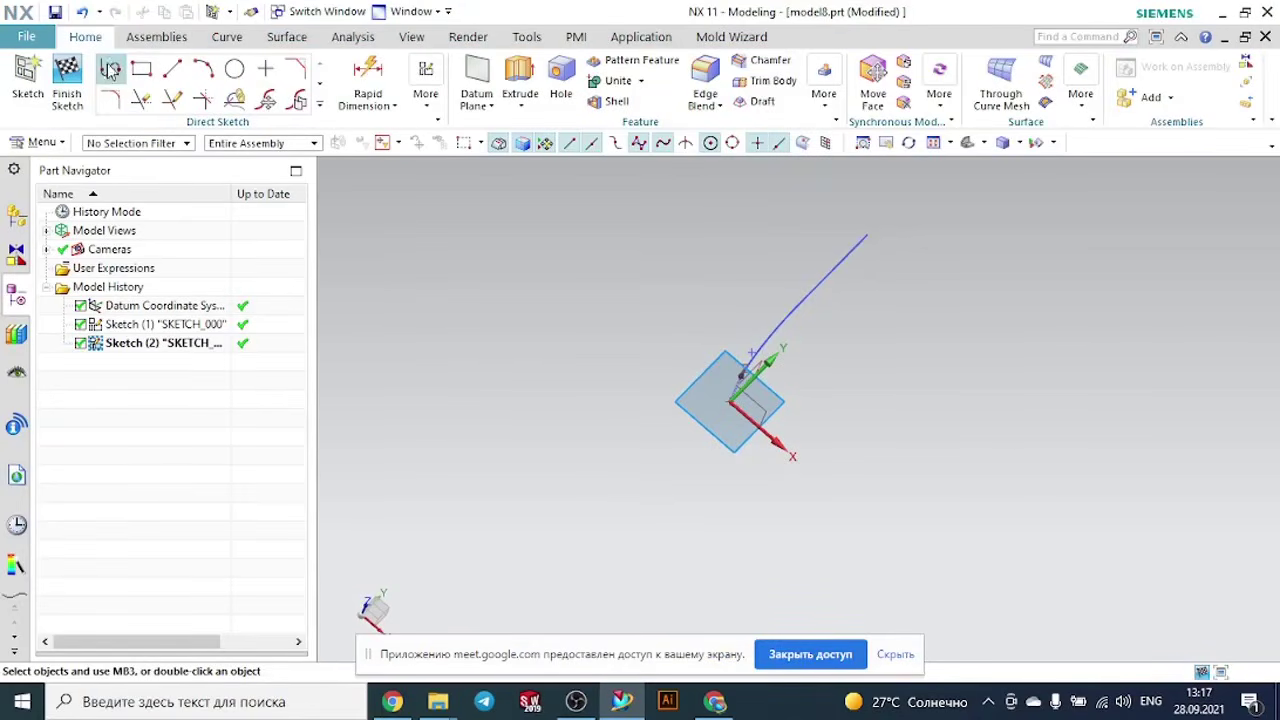
click(67, 80)
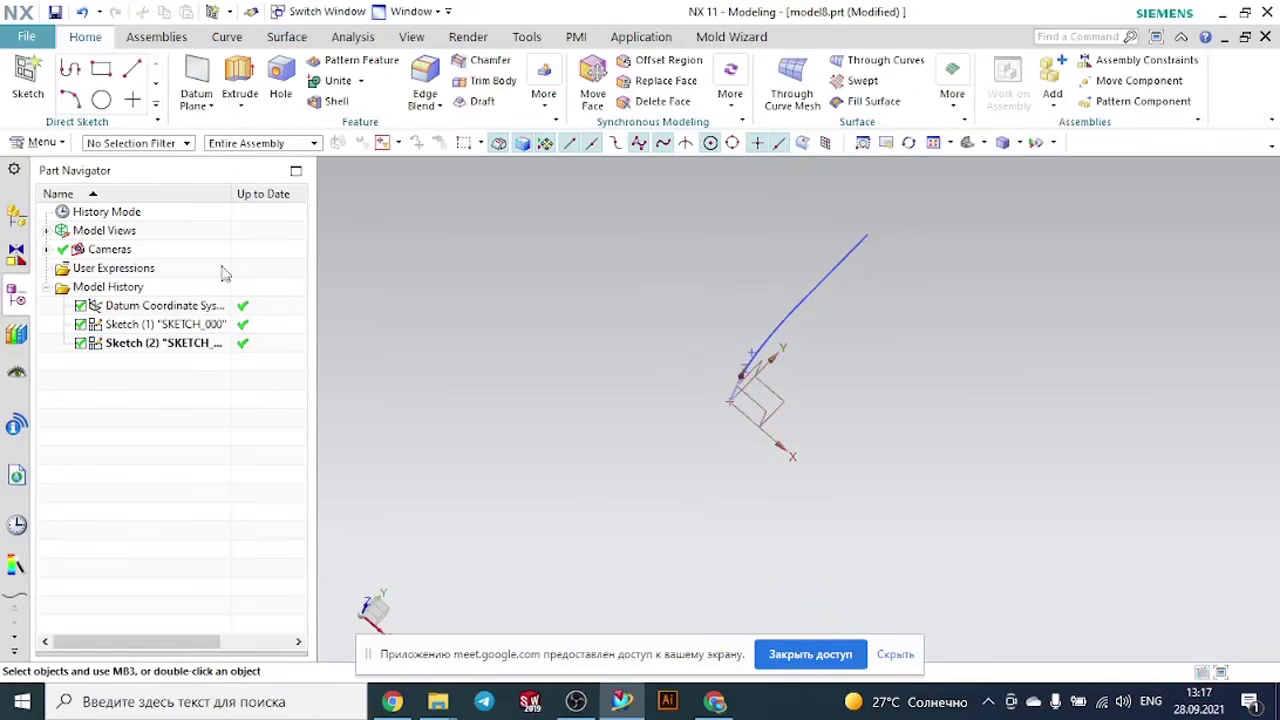
double_click(171, 344)
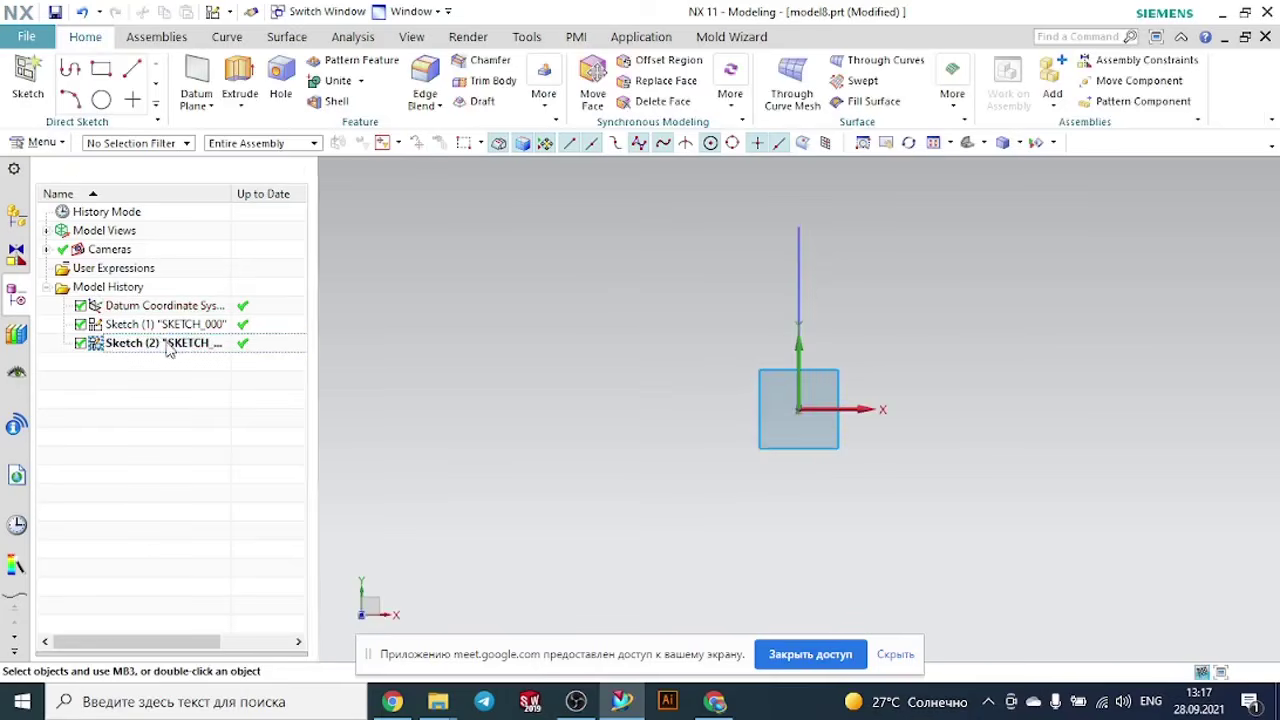
click(142, 70)
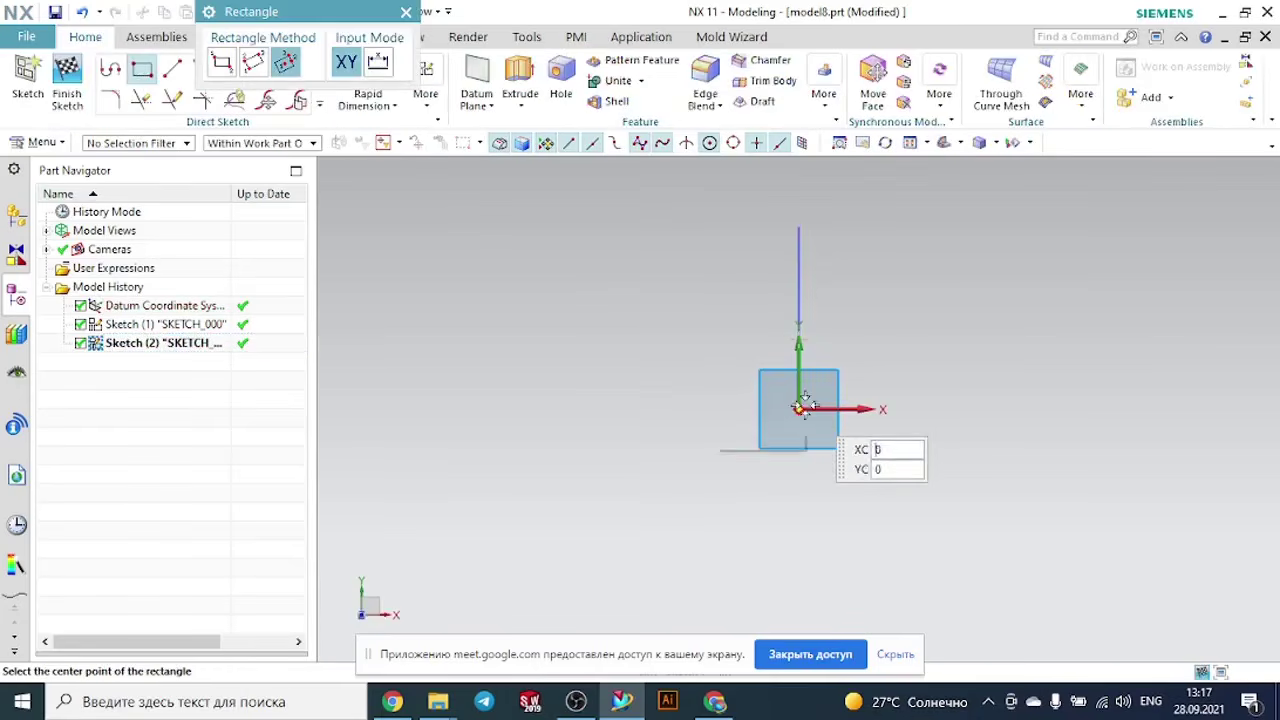
click(798, 408)
click(880, 364)
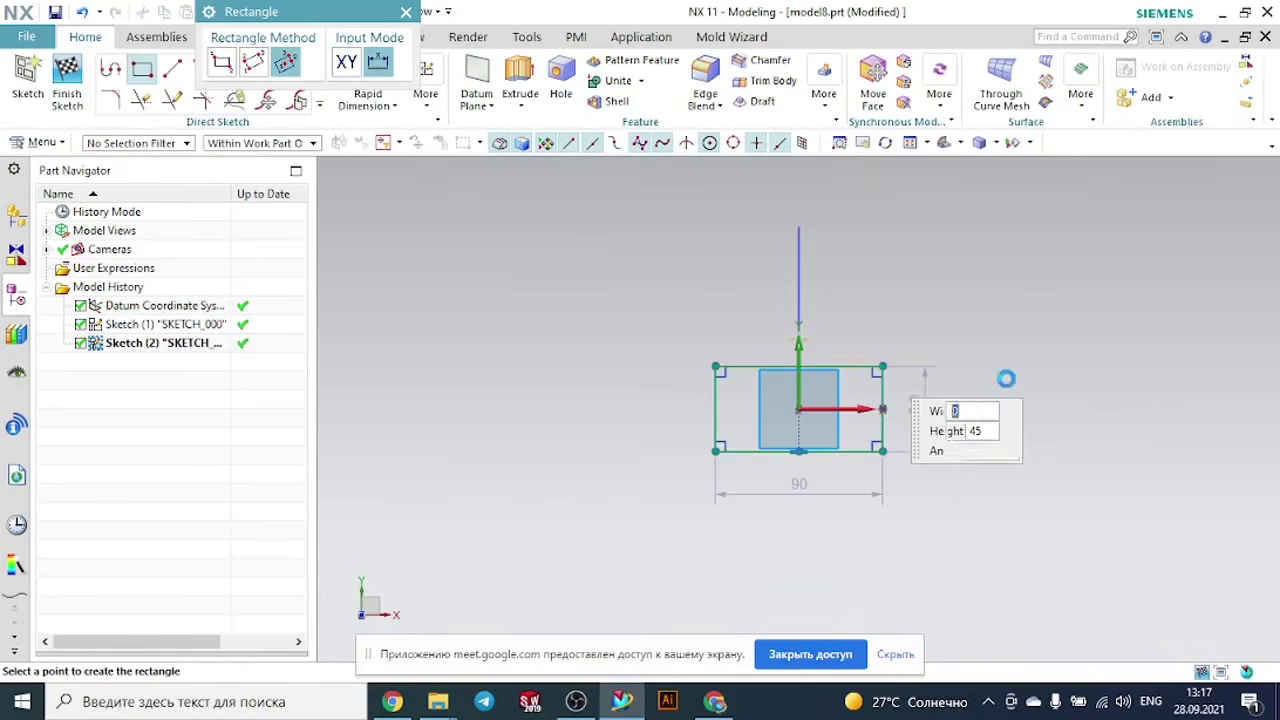
mouse_move(1020, 394)
middle_down()
mouse_move(990, 347)
mouse_move(943, 380)
middle_up()
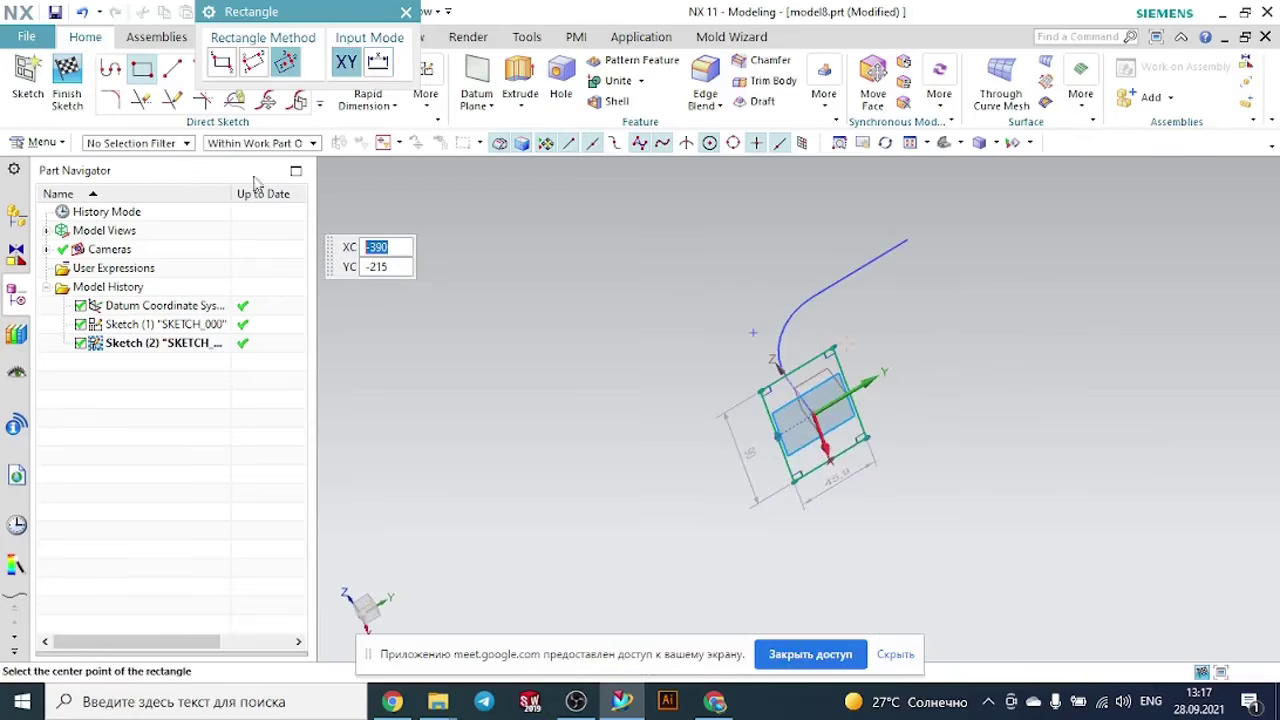
click(67, 82)
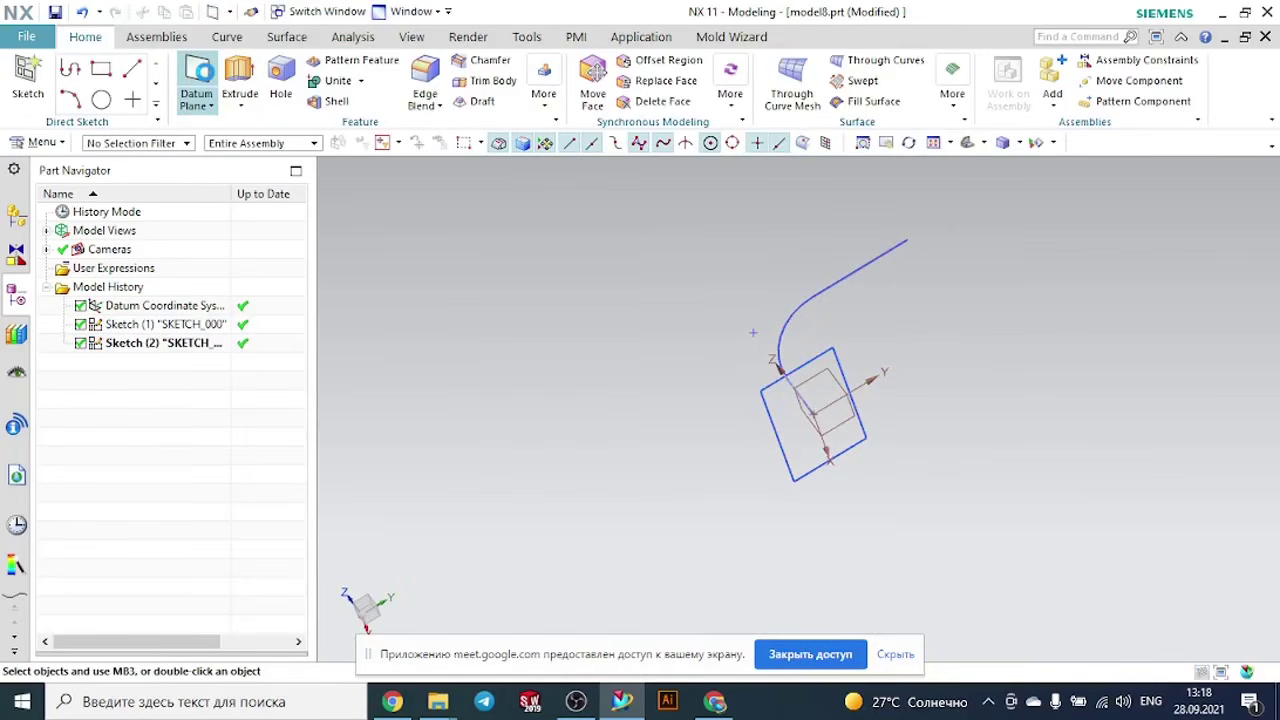
- Create a Point and Direction datum plane at the free end of the path's horizontal line
click(197, 78)
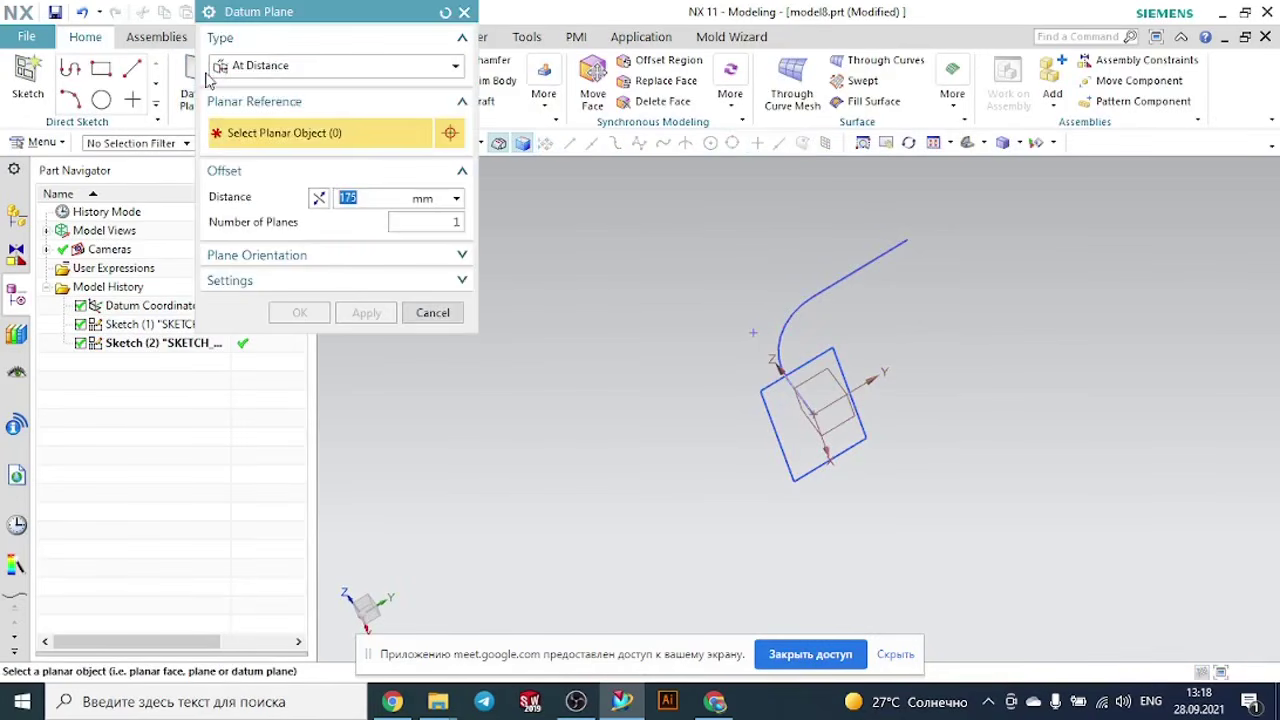
click(373, 71)
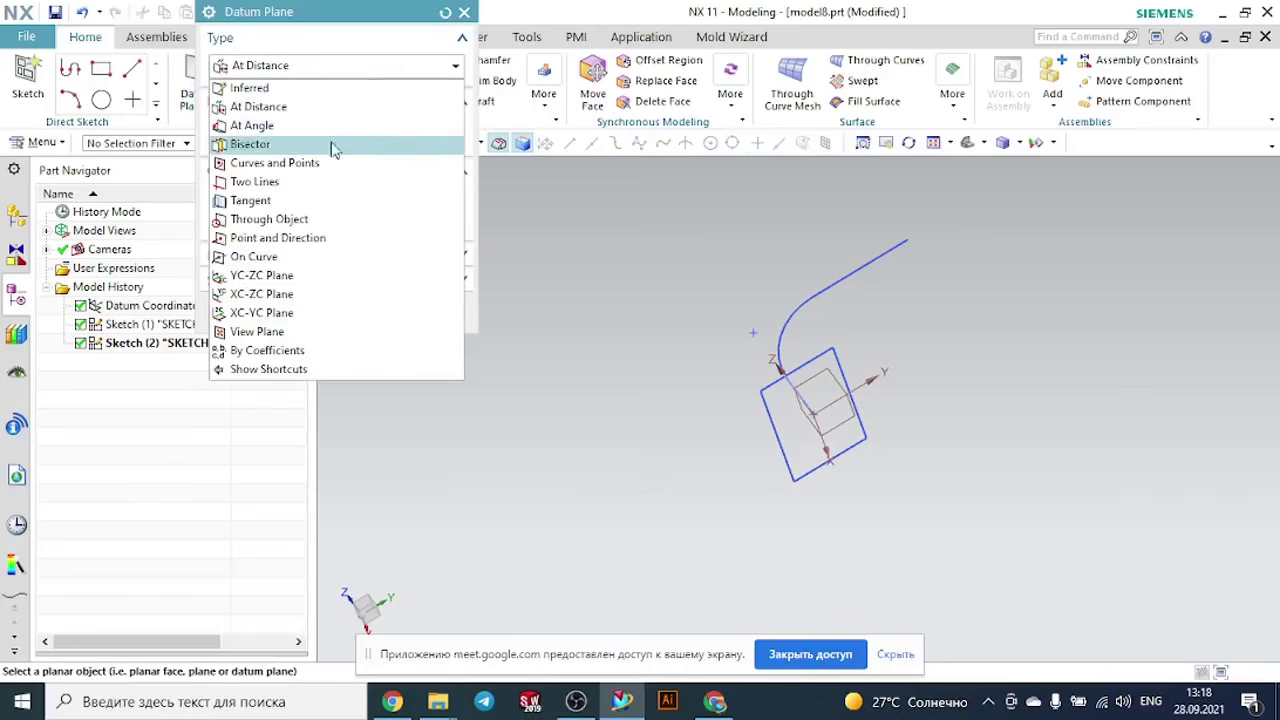
click(312, 238)
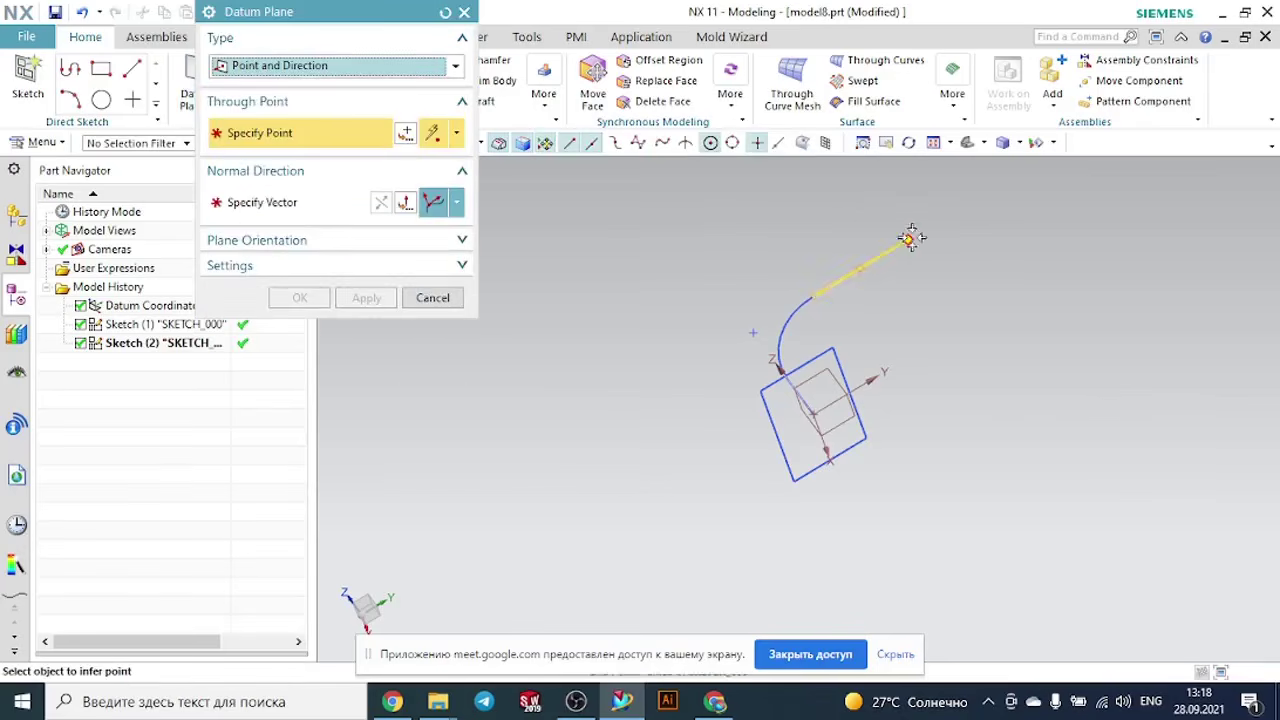
click(912, 238)
middle_drag(1004, 324, 1000, 296)
click(302, 298)
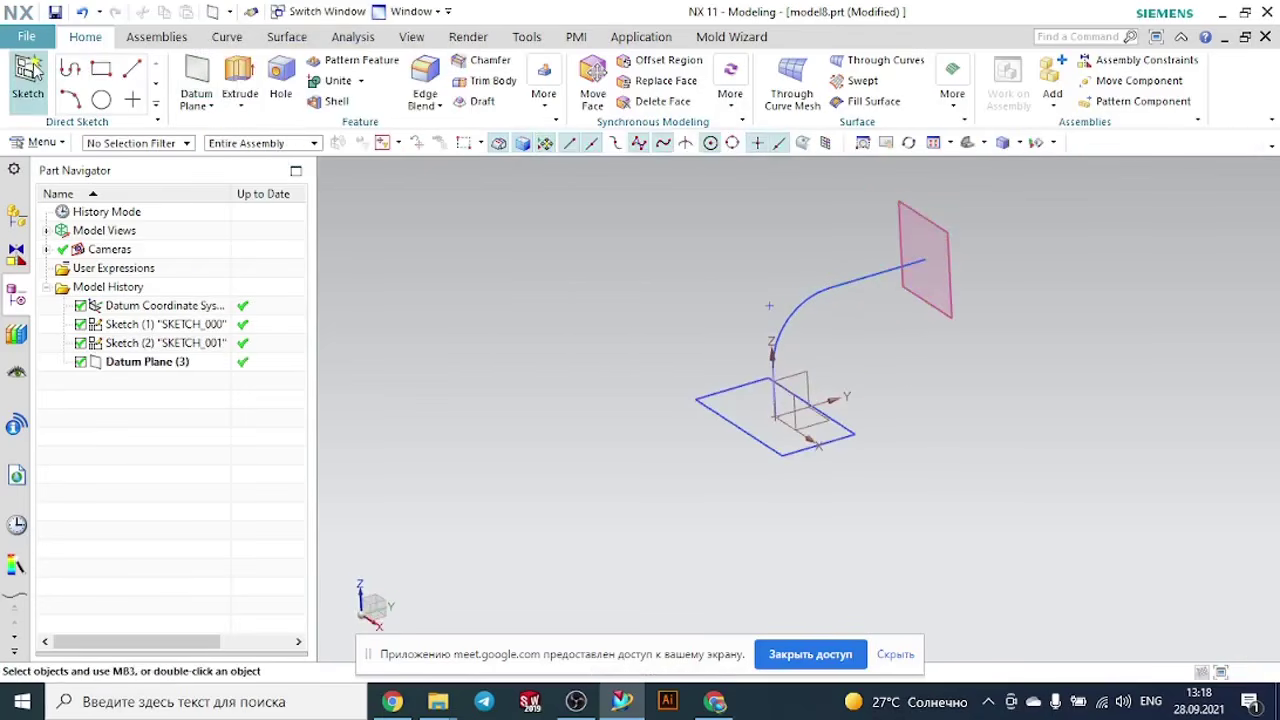
- On the new datum plane, sketch a rectangle about 50 by 26.6 mm centred on the path's endpoint, and finish the sketch
click(930, 226)
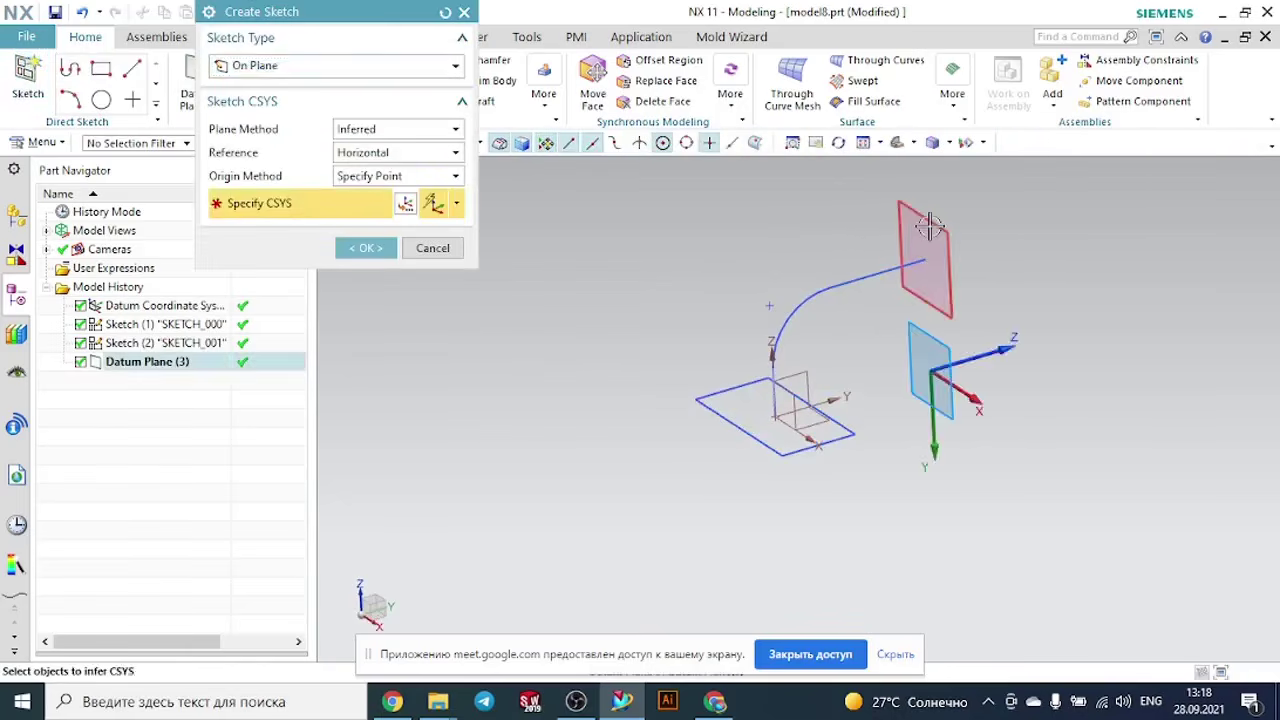
click(360, 248)
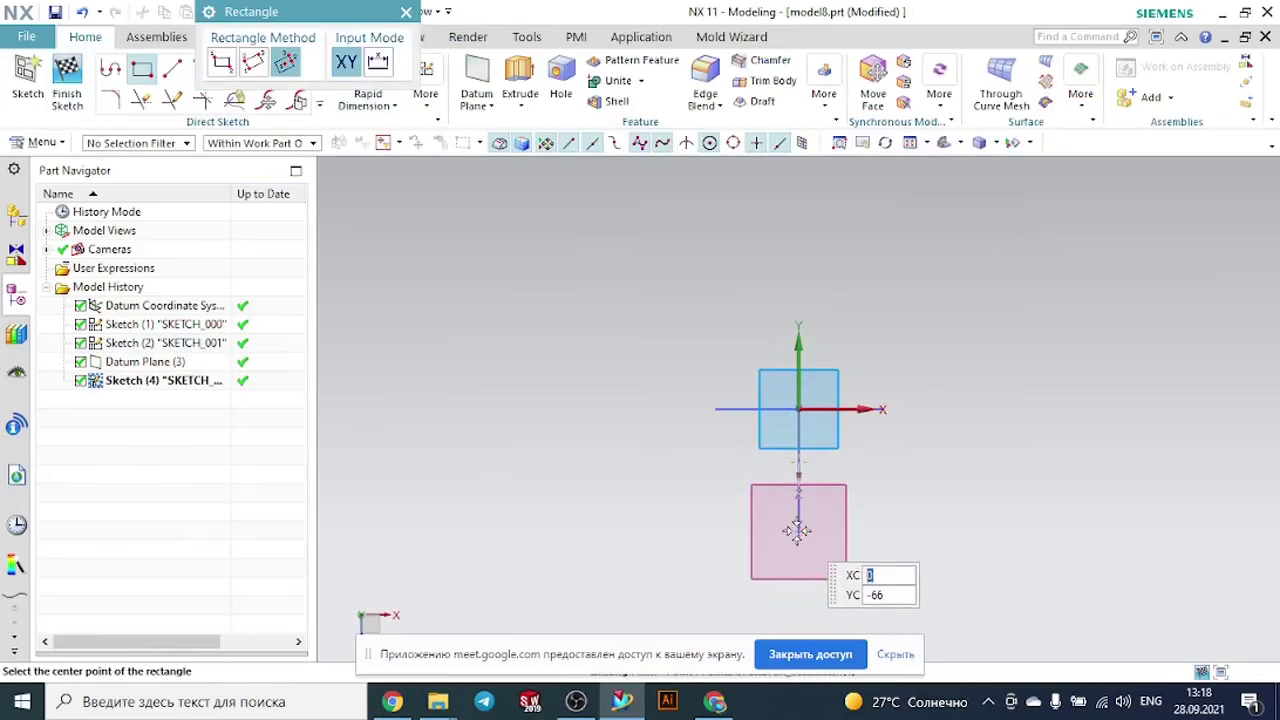
click(798, 531)
click(846, 532)
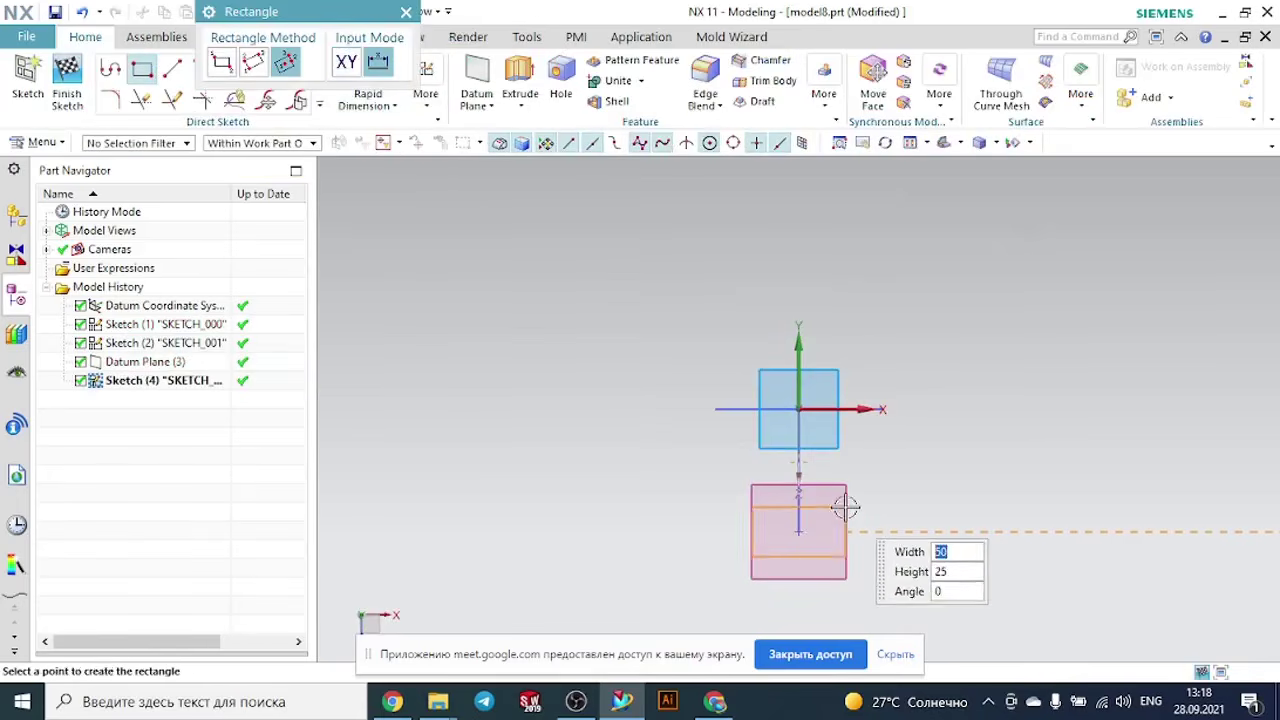
click(845, 507)
click(405, 11)
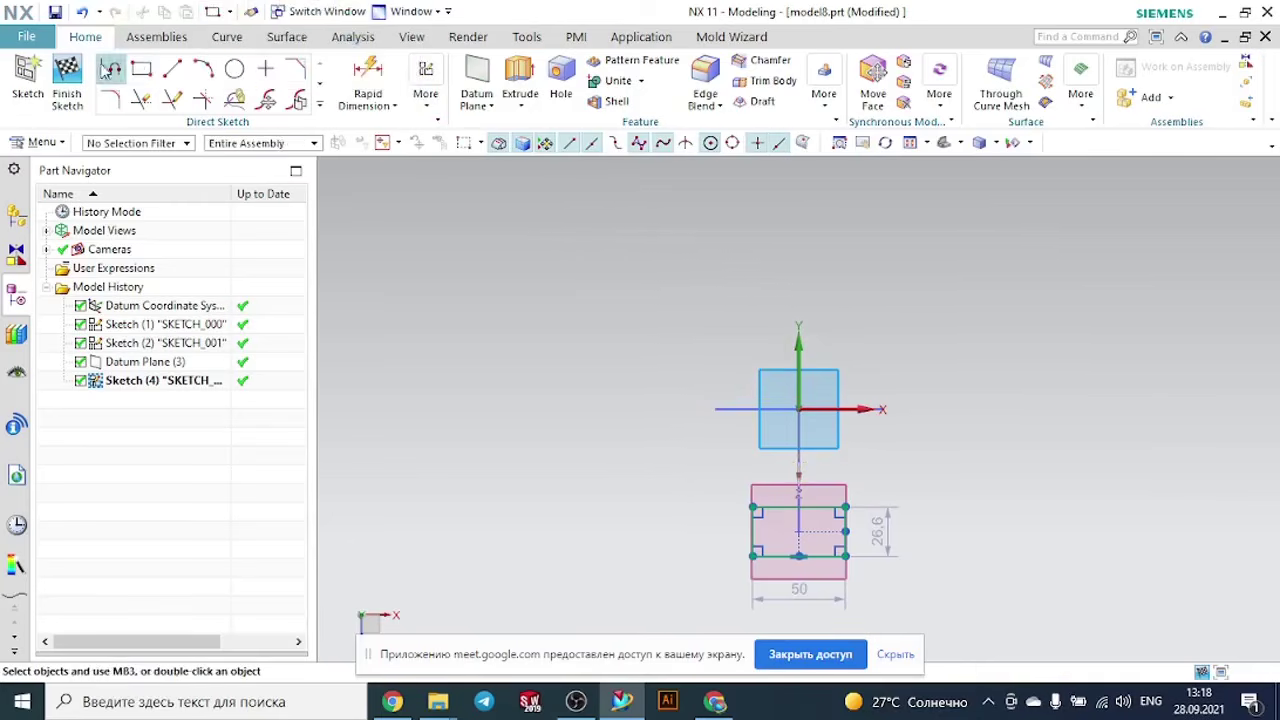
click(84, 68)
- Start a new sketch on the YZ plane of the datum coordinate system
mouse_move(926, 269)
middle_down()
mouse_move(820, 223)
mouse_move(789, 343)
mouse_move(829, 403)
mouse_move(833, 356)
middle_up()
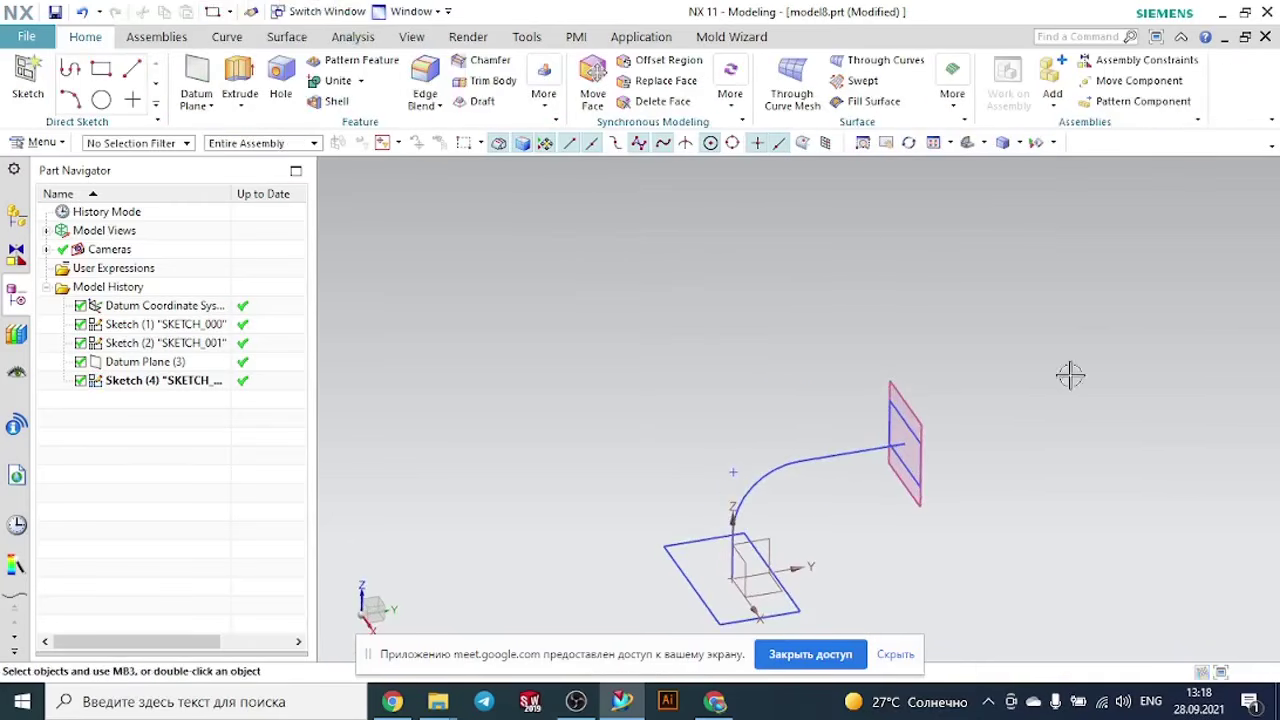
mouse_move(1070, 375)
middle_down()
mouse_move(1043, 376)
mouse_move(1073, 375)
middle_up()
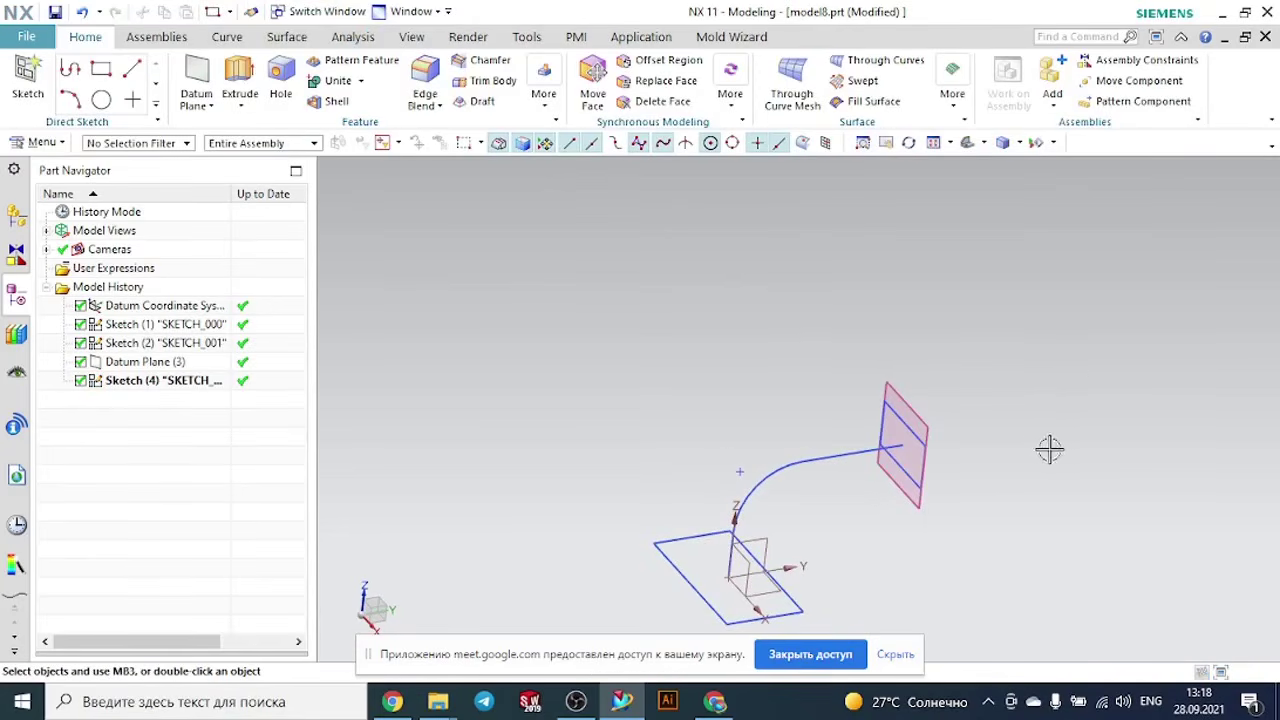
mouse_move(1049, 450)
middle_down()
mouse_move(1011, 414)
mouse_move(1003, 447)
middle_up()
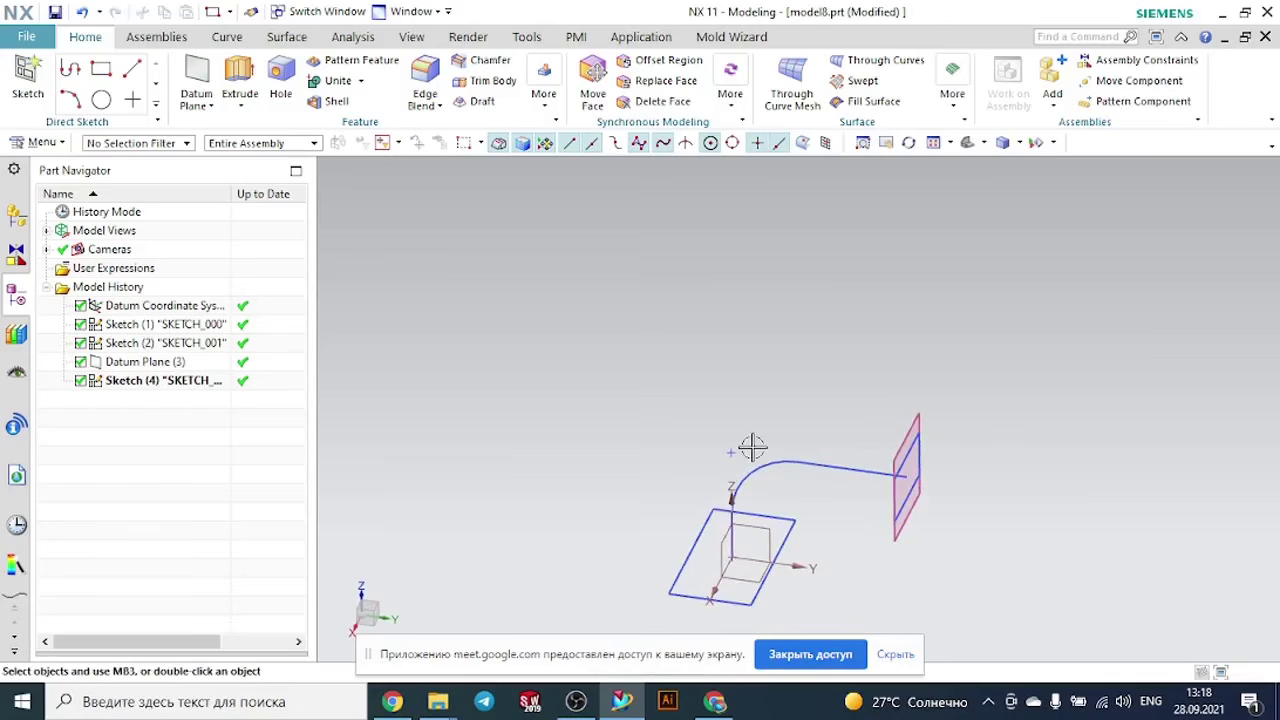
click(27, 82)
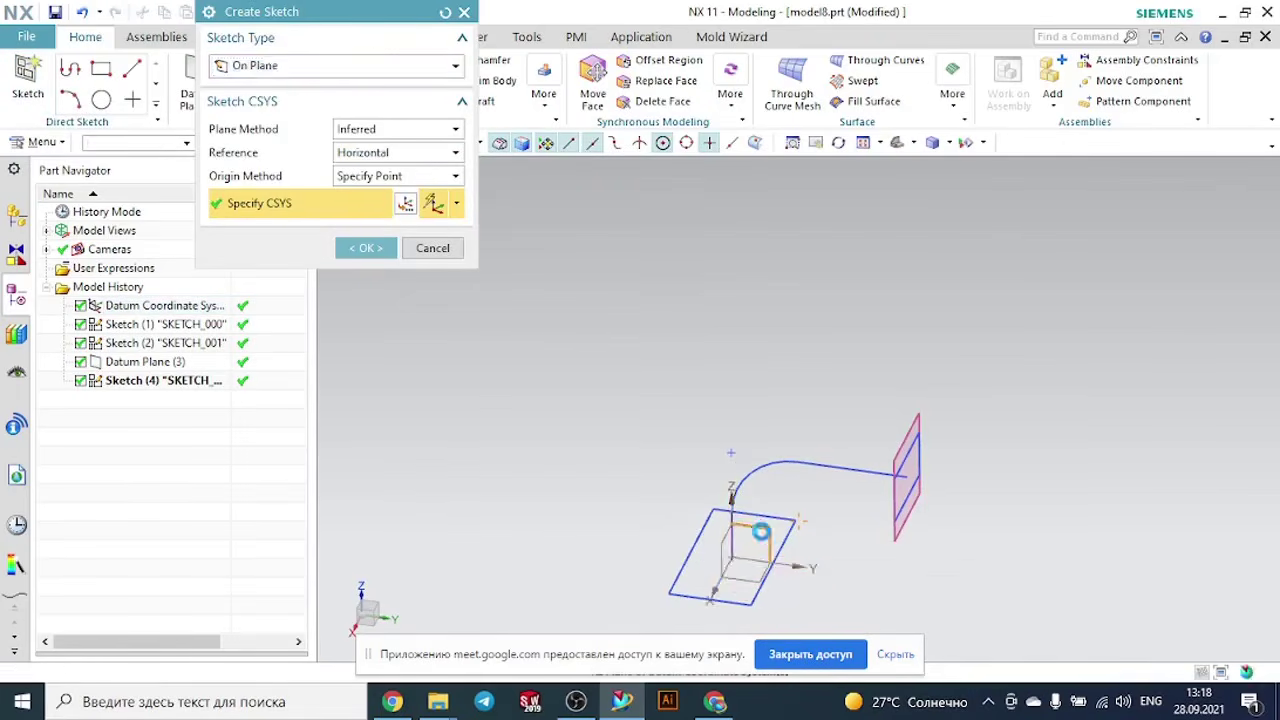
click(757, 530)
click(378, 258)
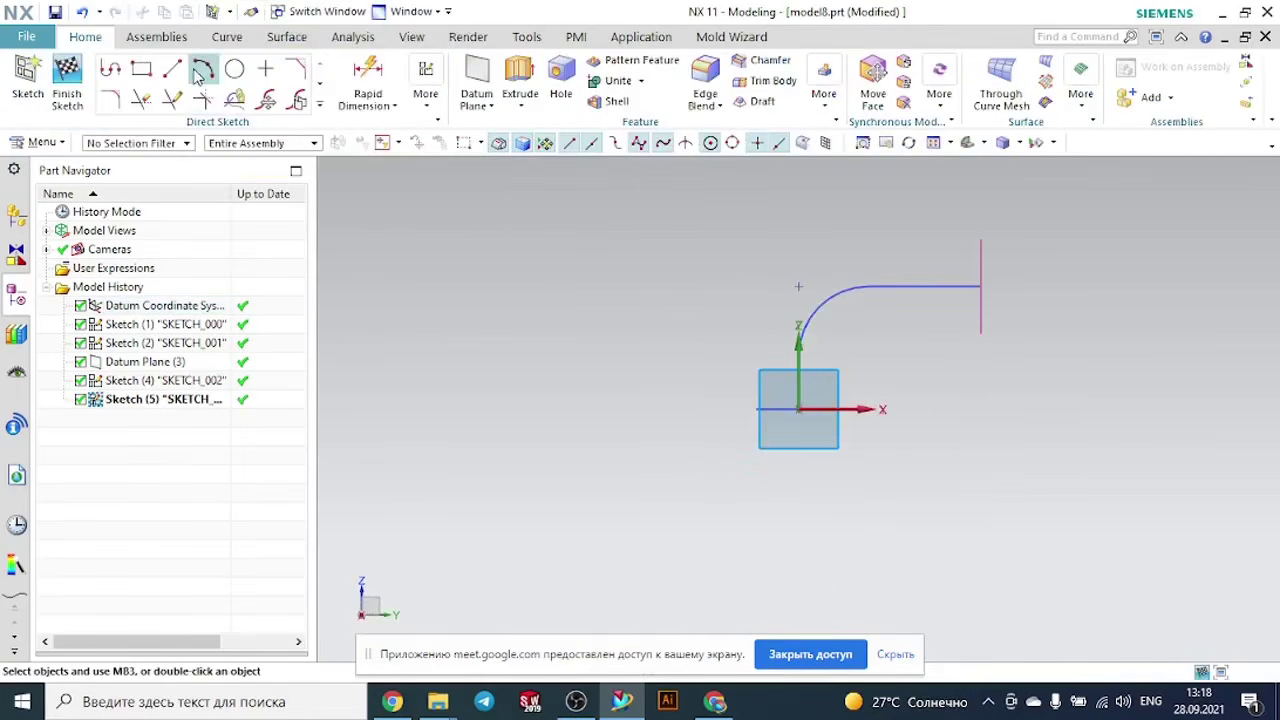
- Sketch a three-point arc with a radius of about 93.8 mm above the filleted path, from beside the base rectangle to near the datum plane
click(203, 68)
scroll(782, 345, up, 2)
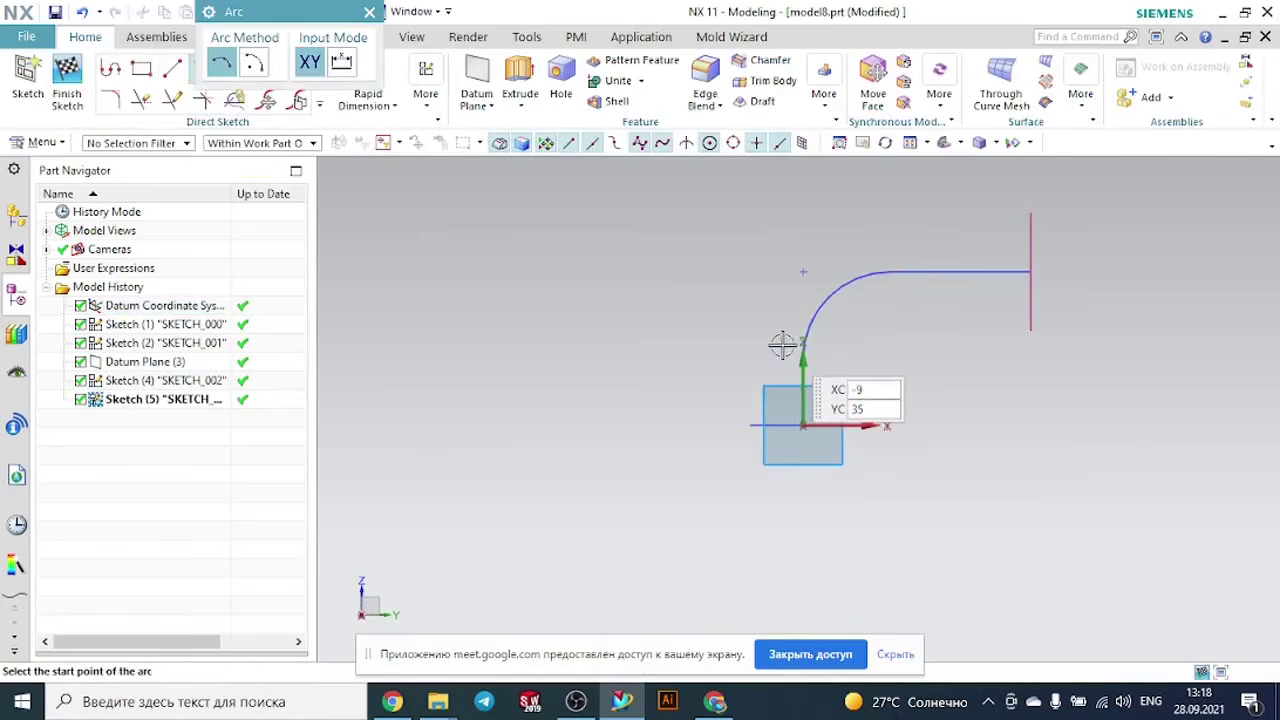
click(730, 414)
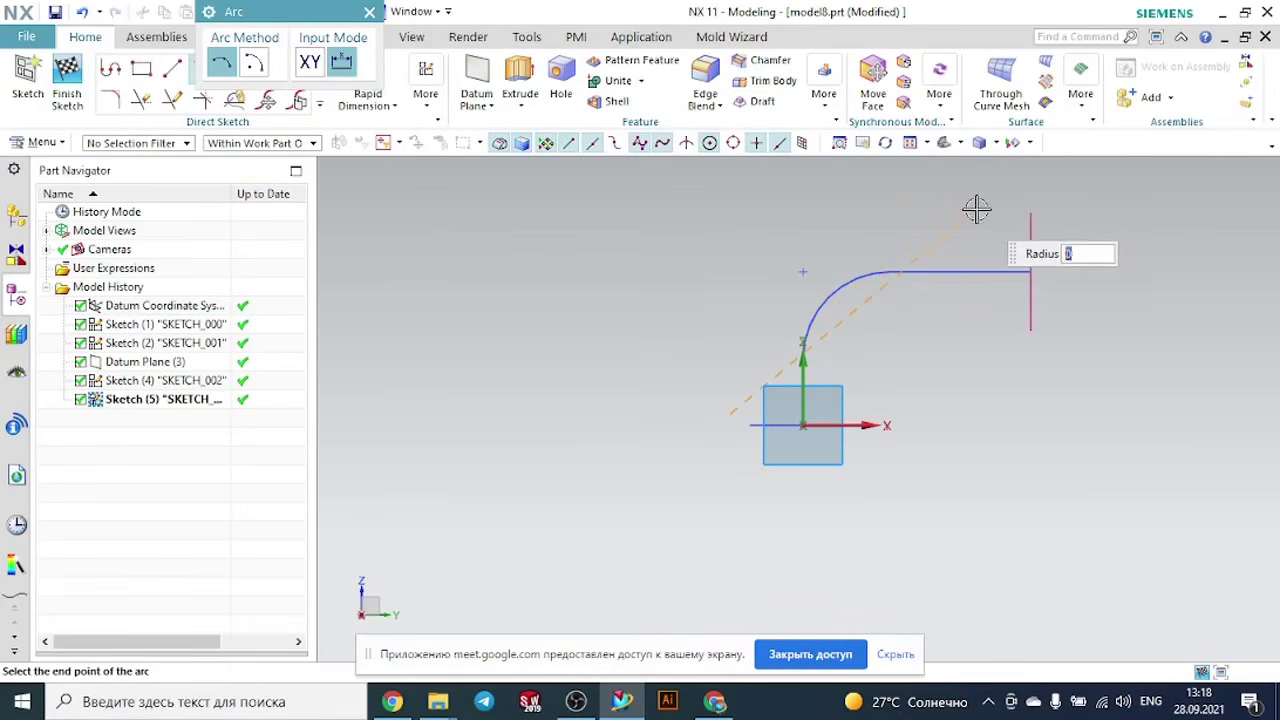
click(1009, 216)
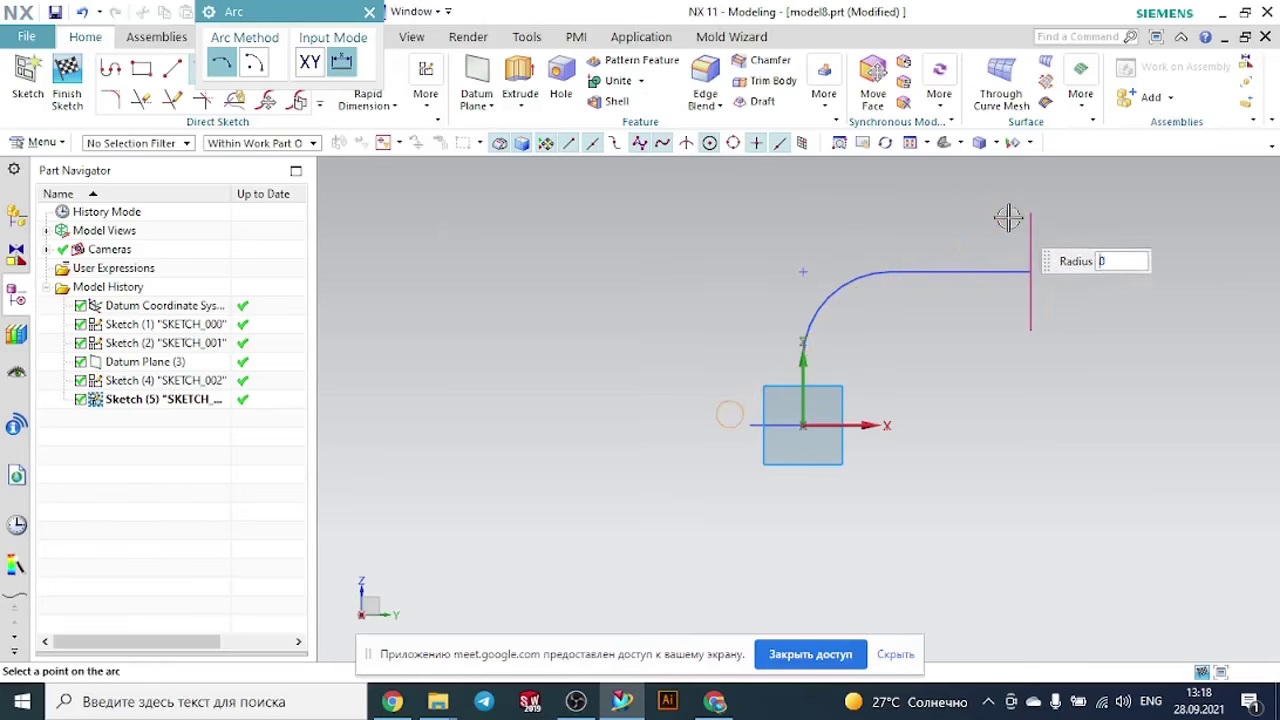
click(920, 206)
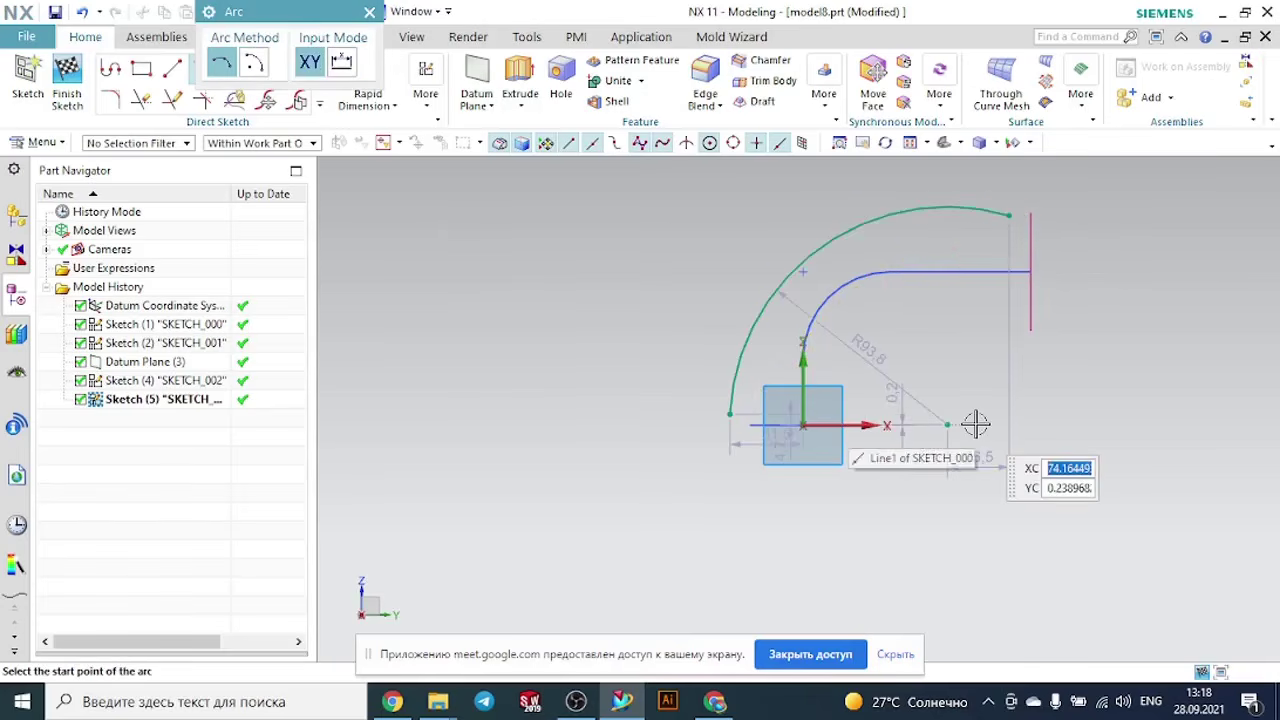
key(Escape)
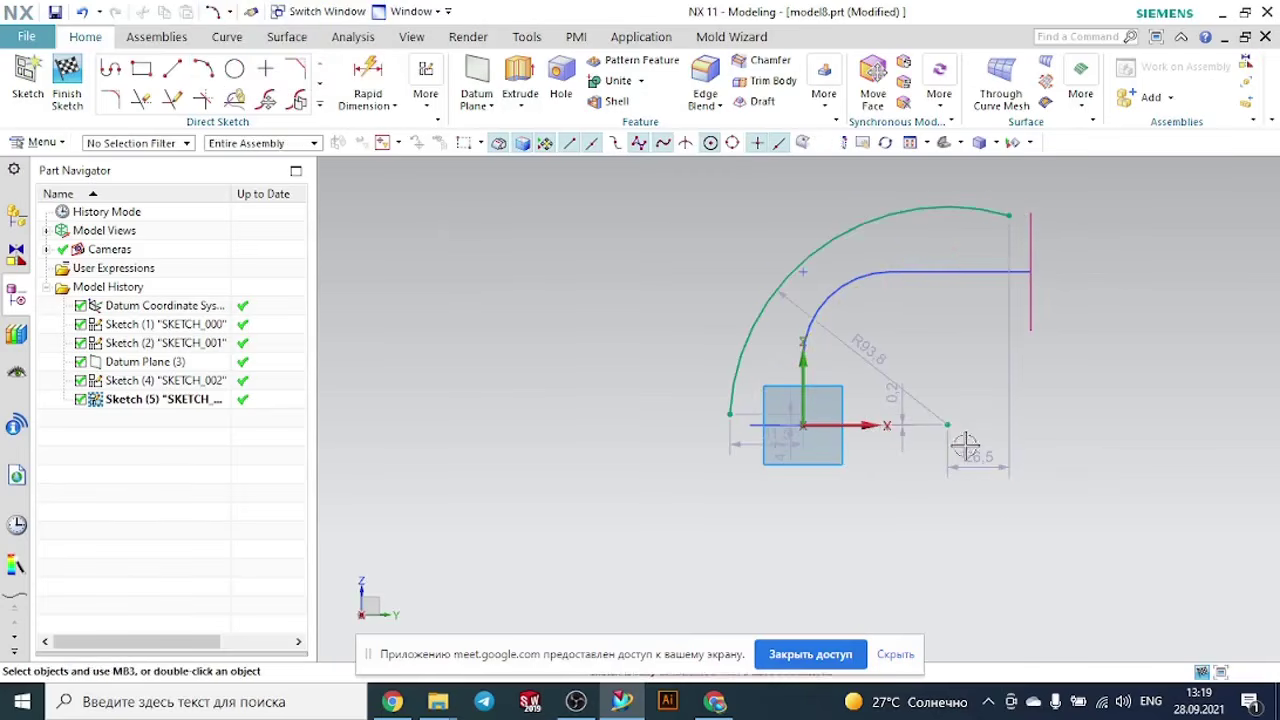
- Start the Intersection Point command to find where the base rectangle crosses the sketch plane
middle_drag(908, 475, 905, 504)
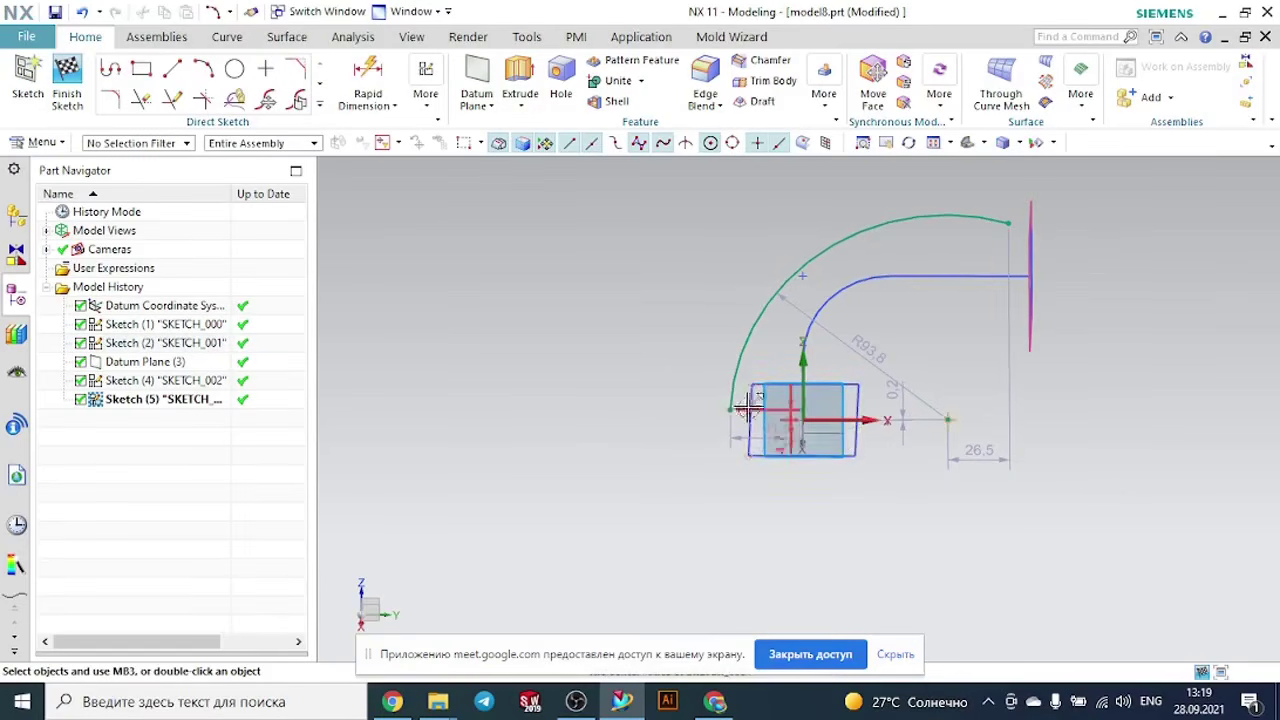
scroll(701, 425, up, 2)
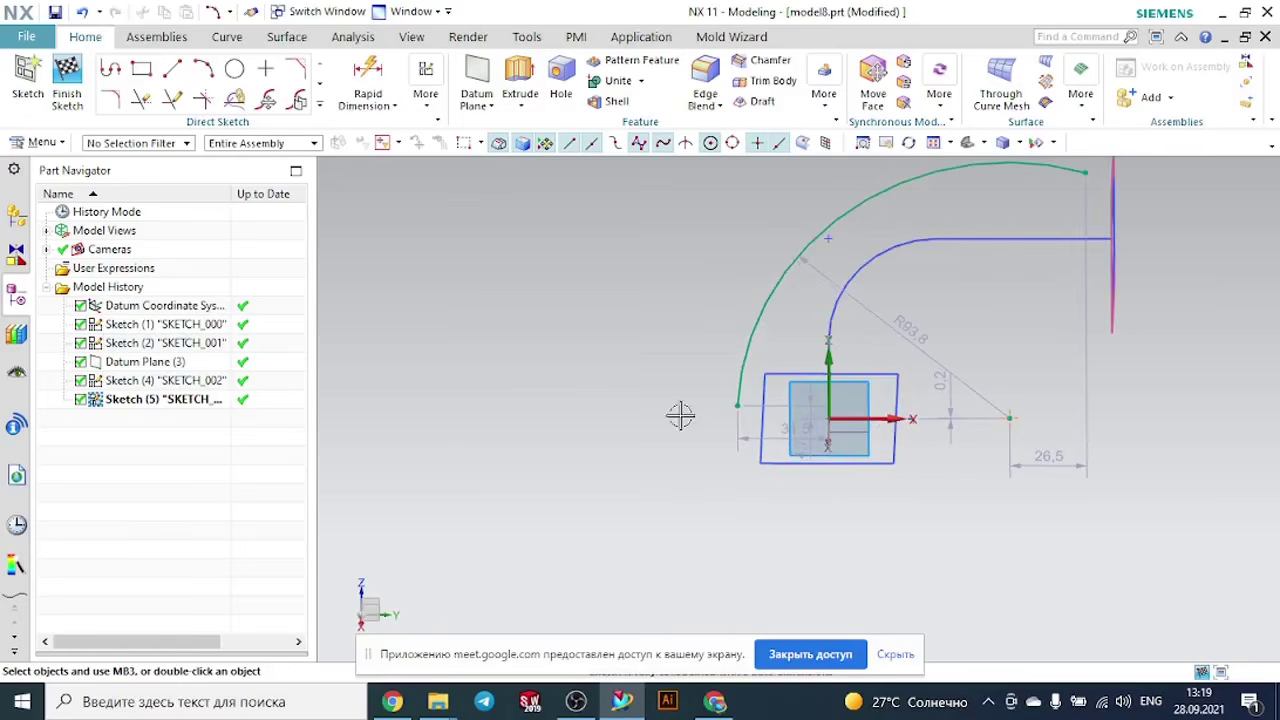
click(320, 104)
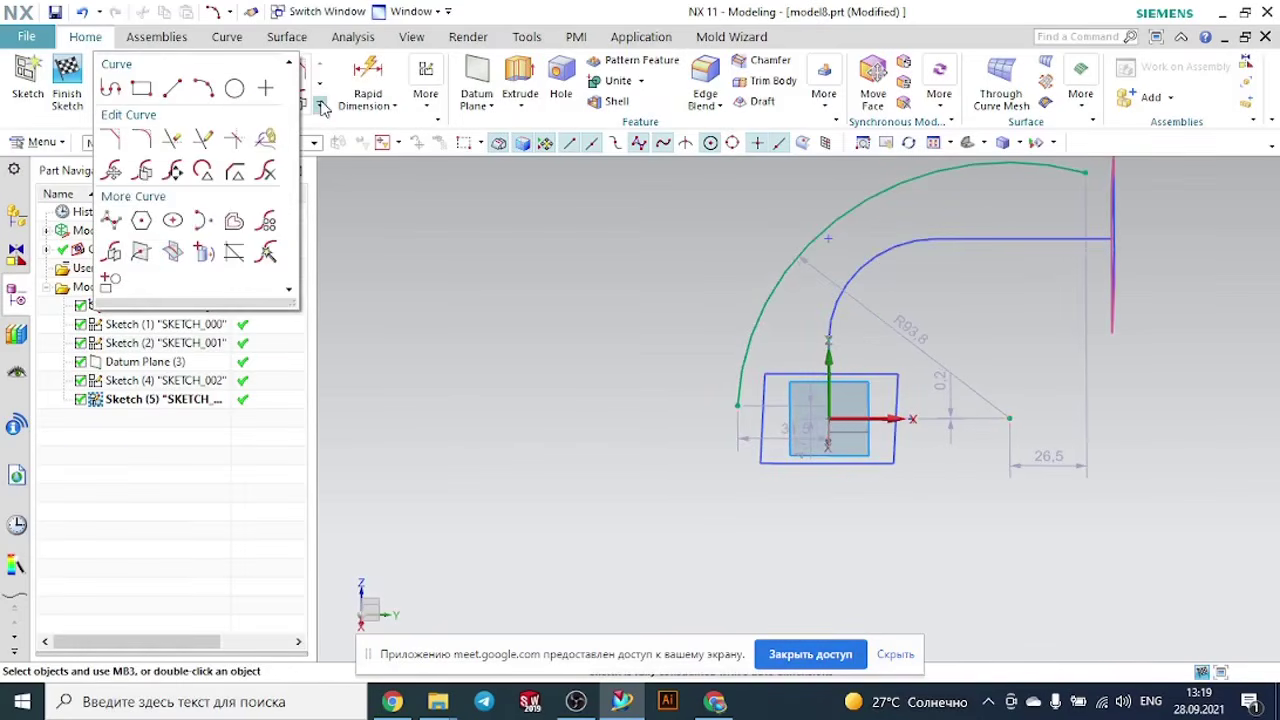
click(145, 254)
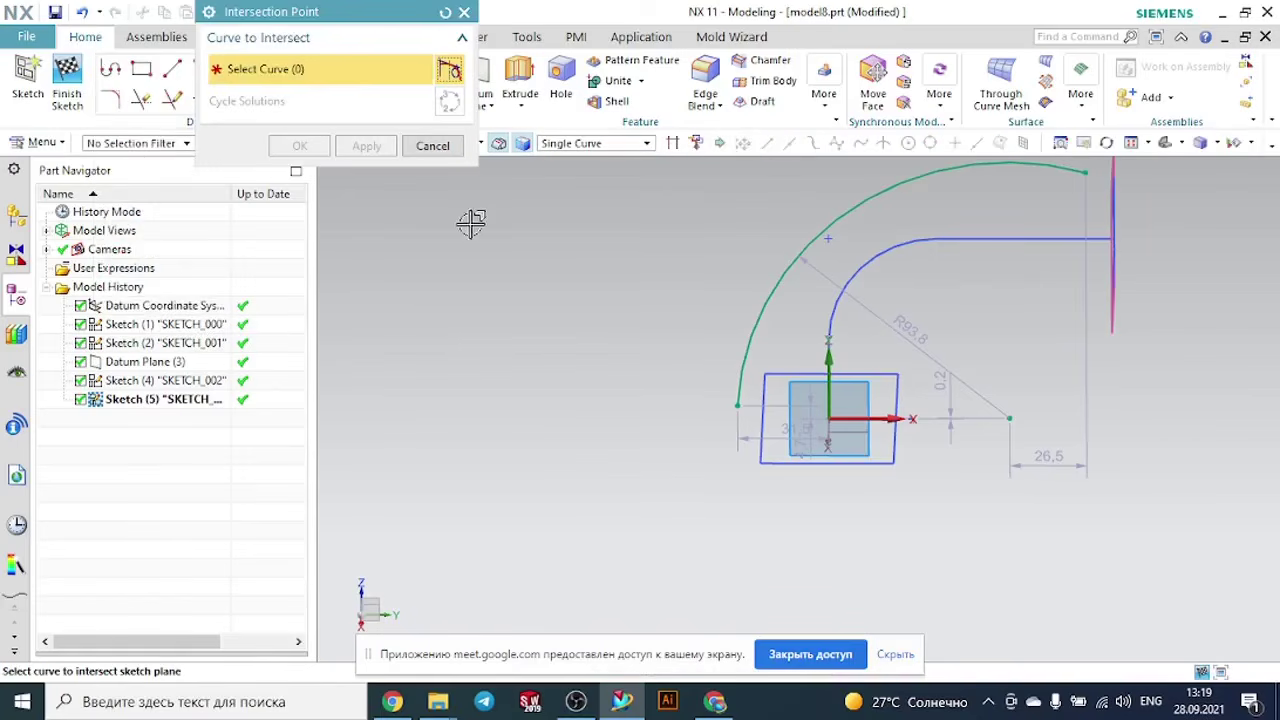
scroll(726, 337, down, 2)
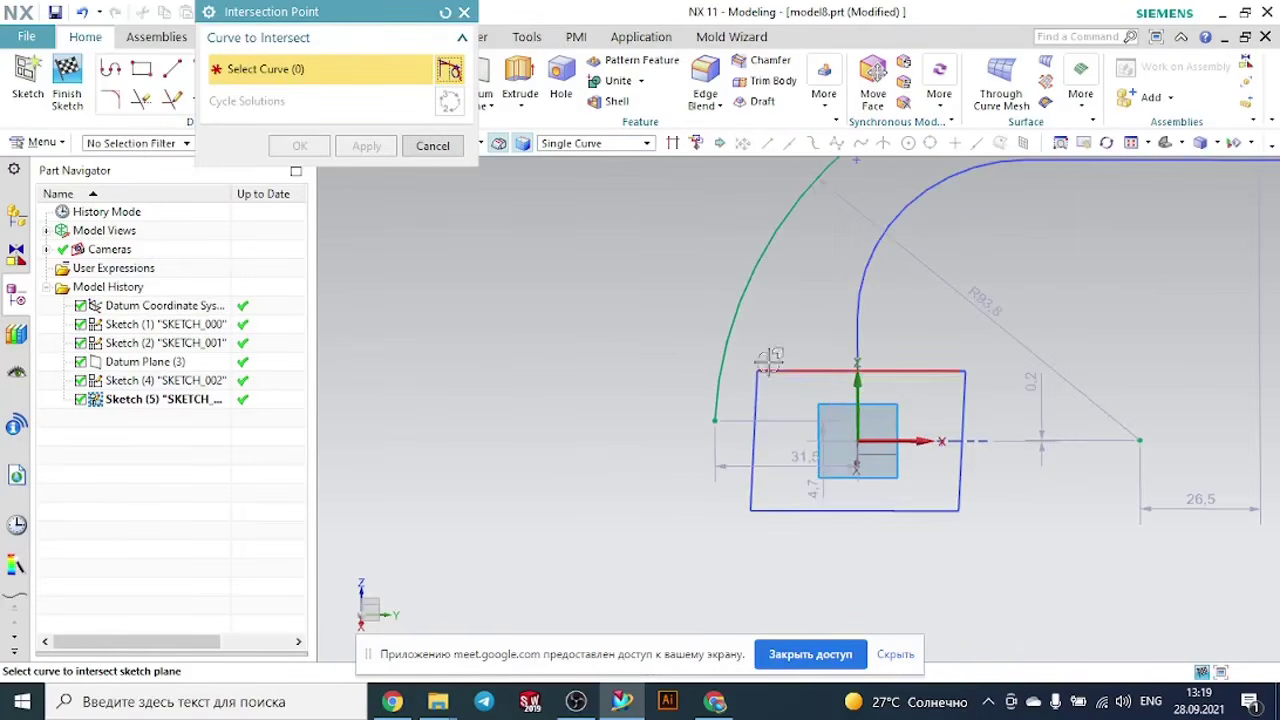
middle_drag(664, 444, 725, 448)
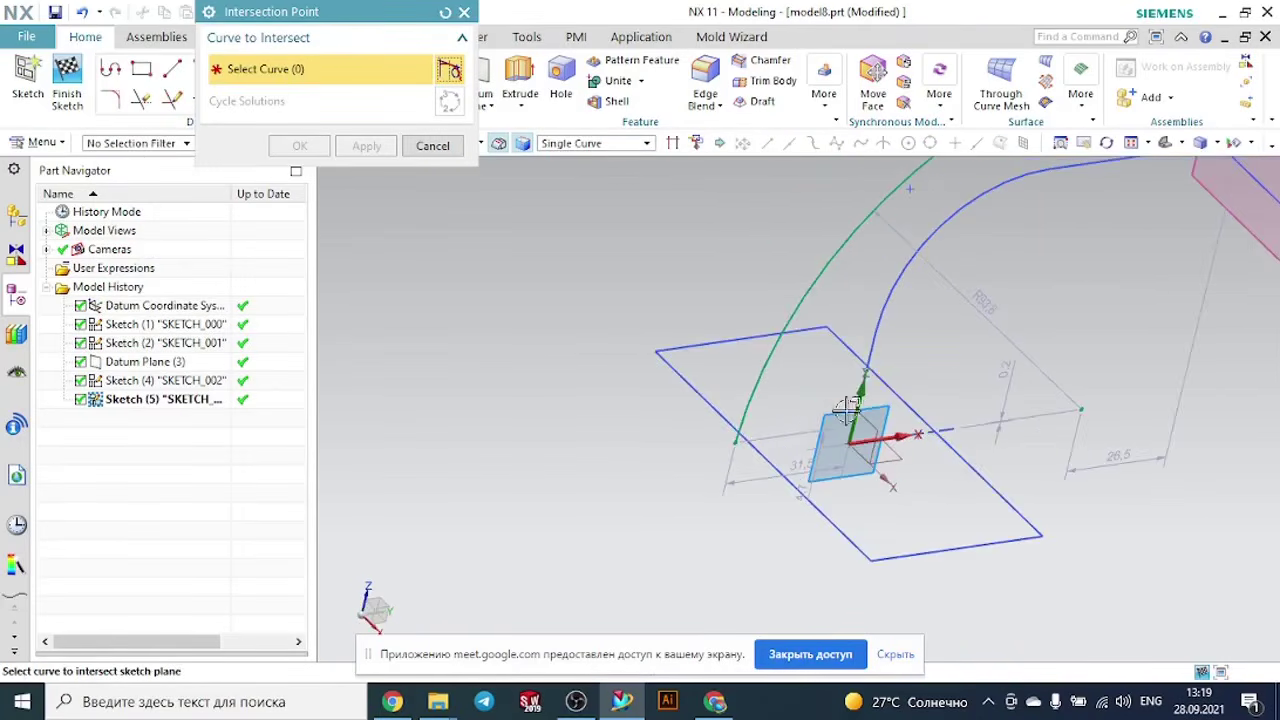
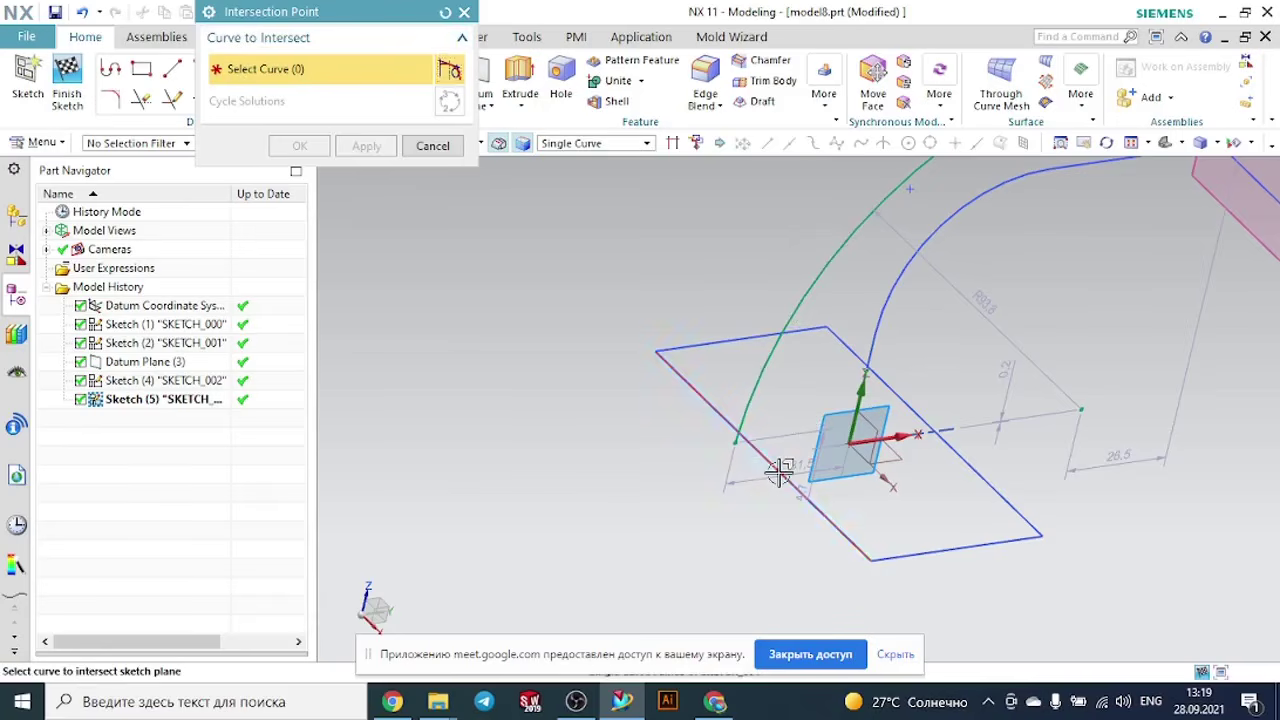
- Create an intersection point where the base rectangle's long edge beside the arc's lower end crosses the sketch plane
click(779, 472)
scroll(768, 478, up, 1)
middle_drag(768, 479, 768, 316)
scroll(757, 331, down, 1)
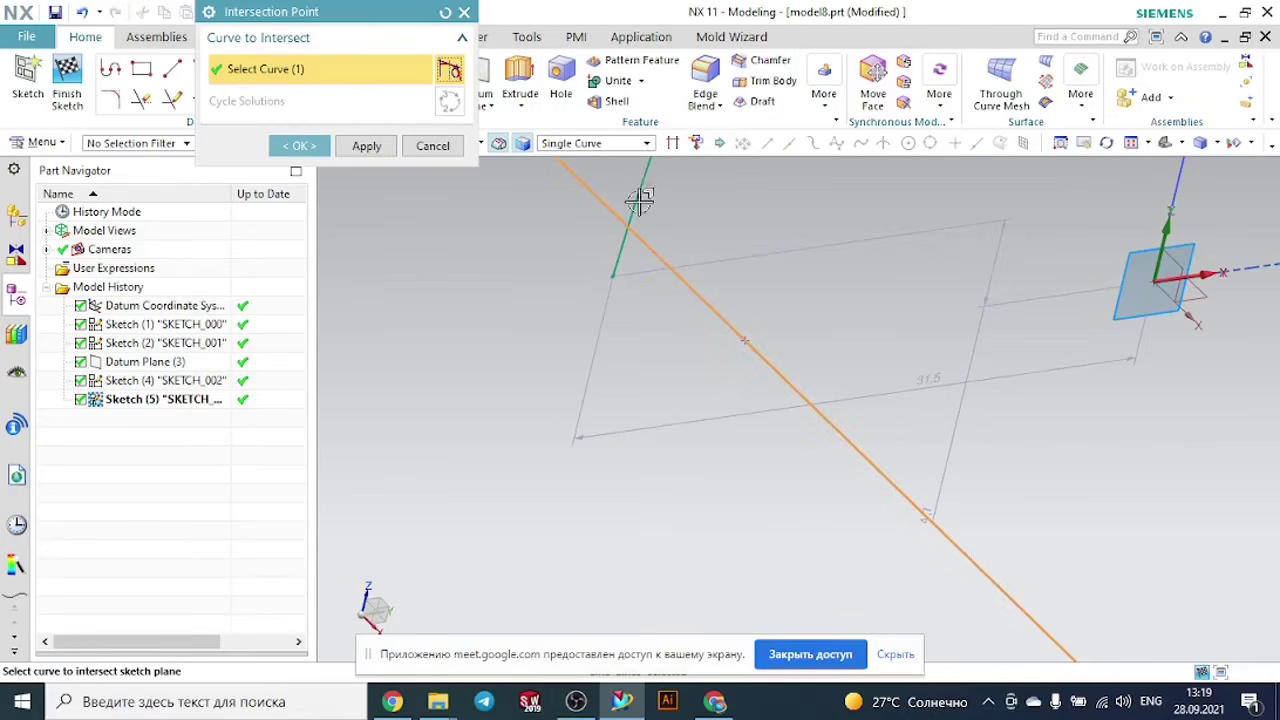
scroll(640, 199, down, 2)
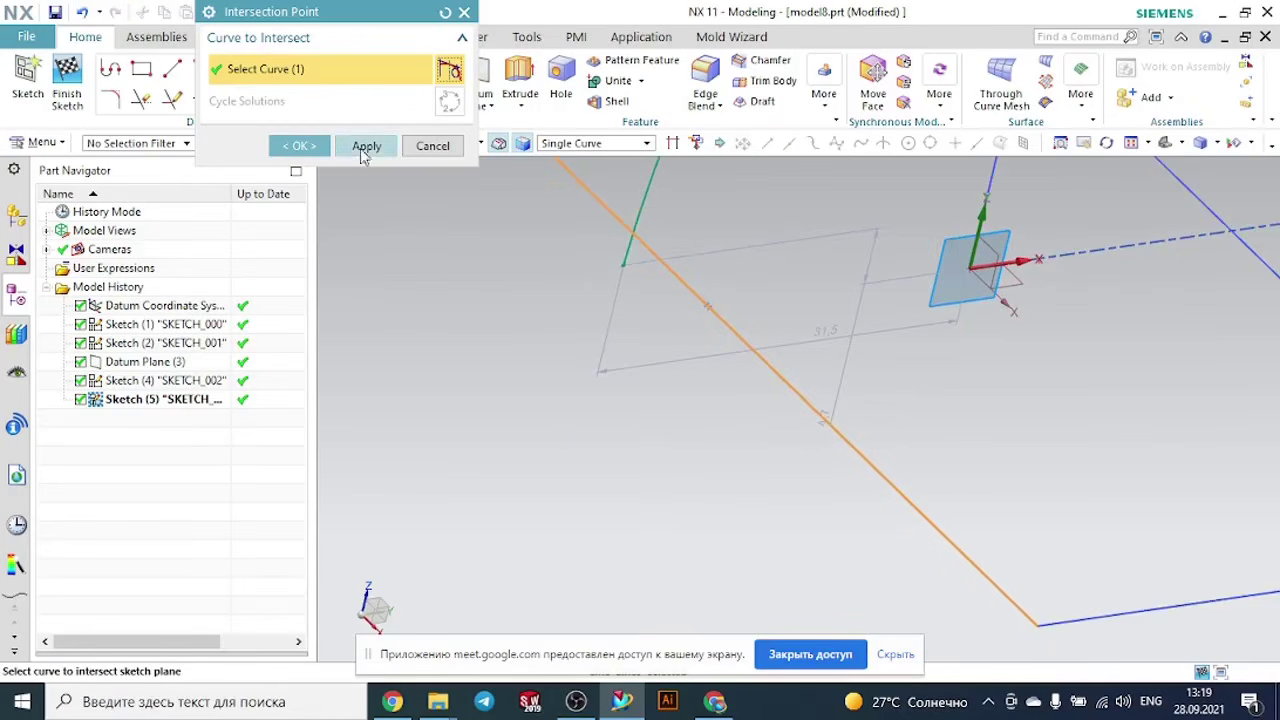
click(302, 146)
- Constrain the arc's lower endpoint coincident with the intersection point on the base rectangle's edge
scroll(734, 287, up, 2)
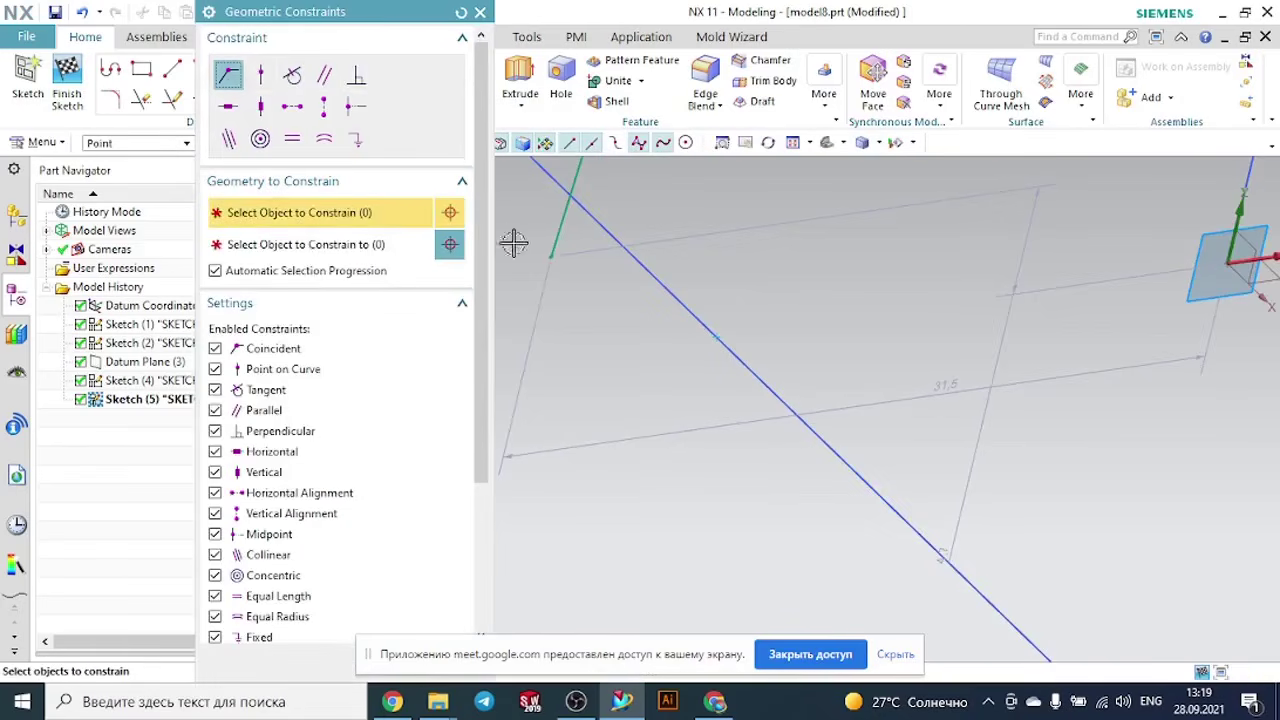
click(550, 258)
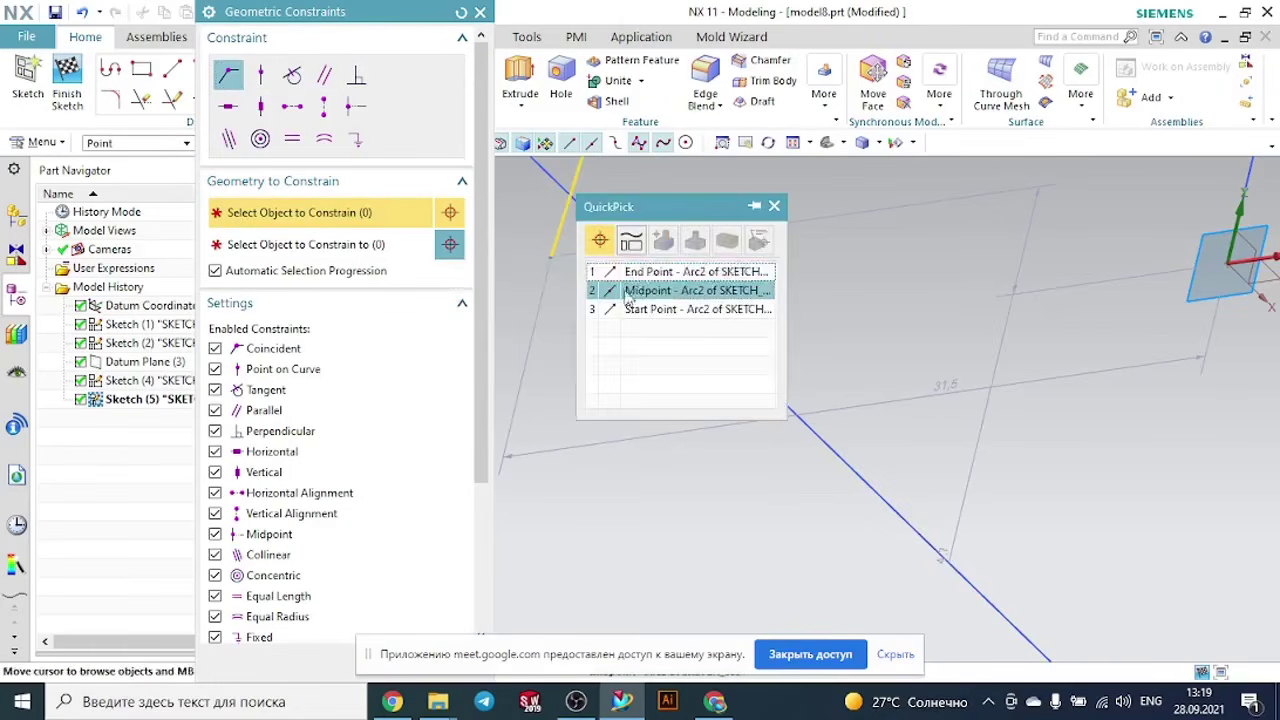
click(660, 274)
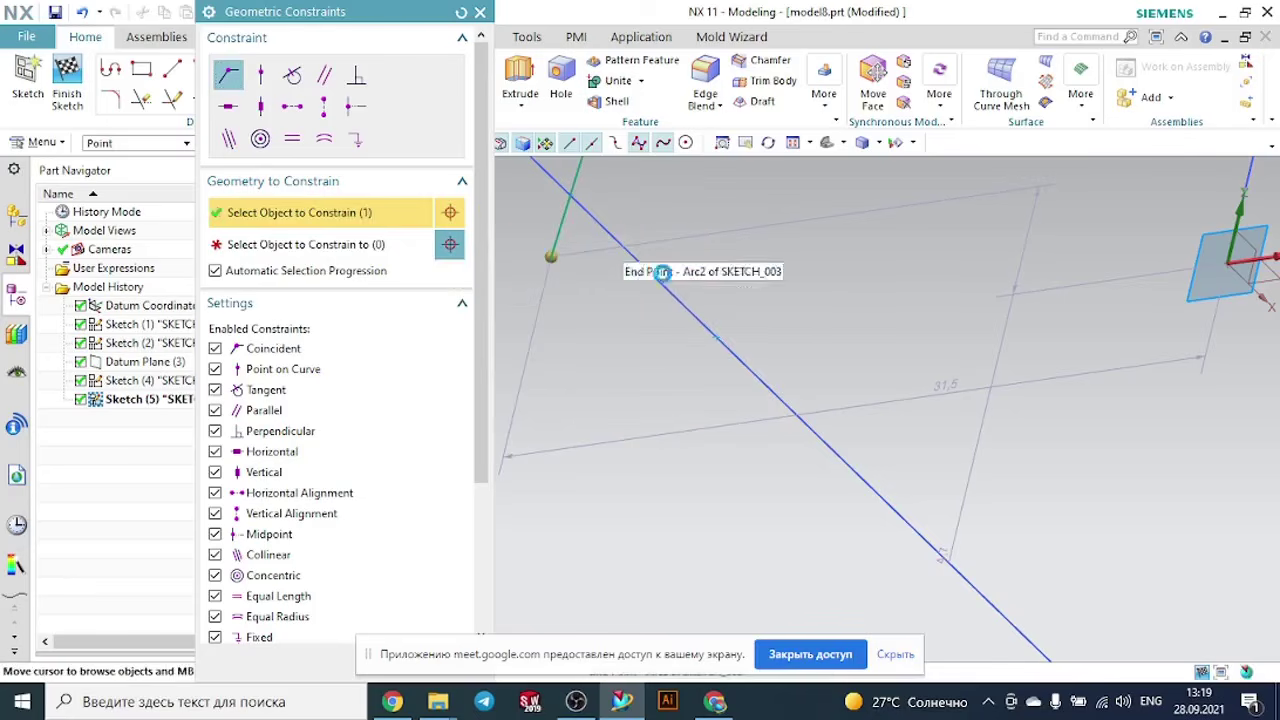
click(717, 339)
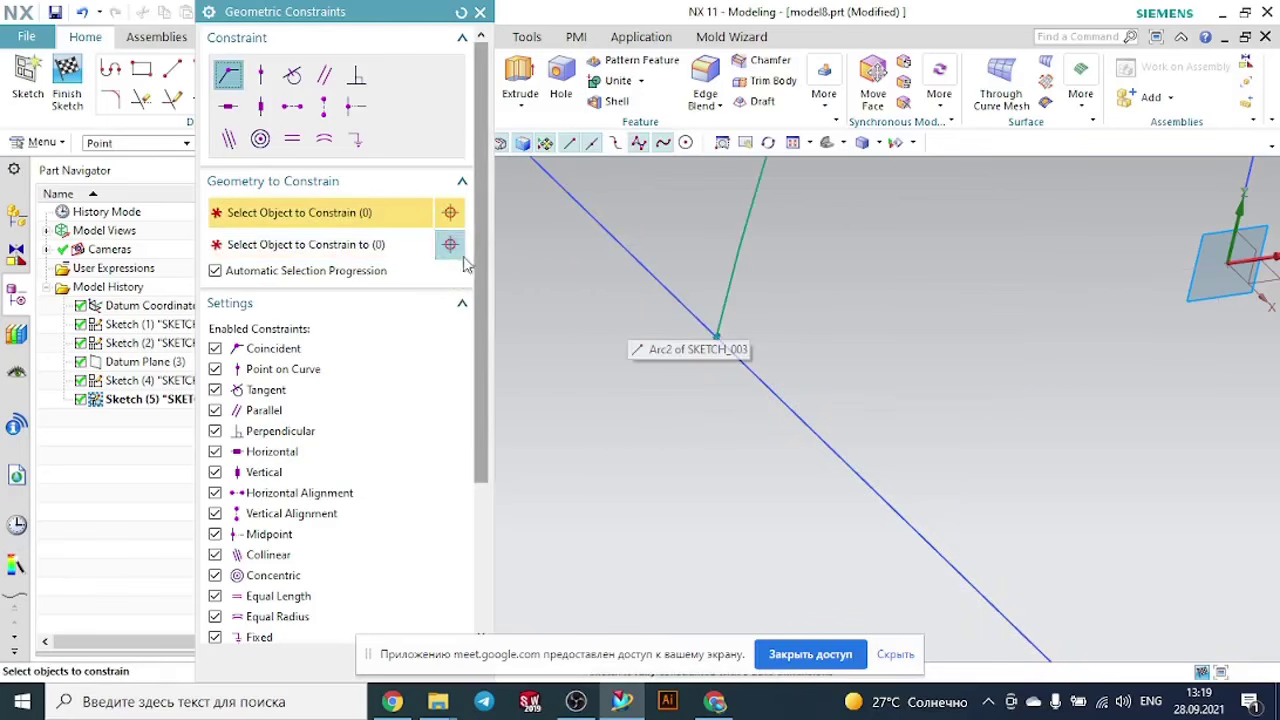
click(481, 15)
- Create an intersection point where the upper edge of the datum-plane rectangle crosses the sketch plane
scroll(650, 263, down, 3)
scroll(614, 363, down, 6)
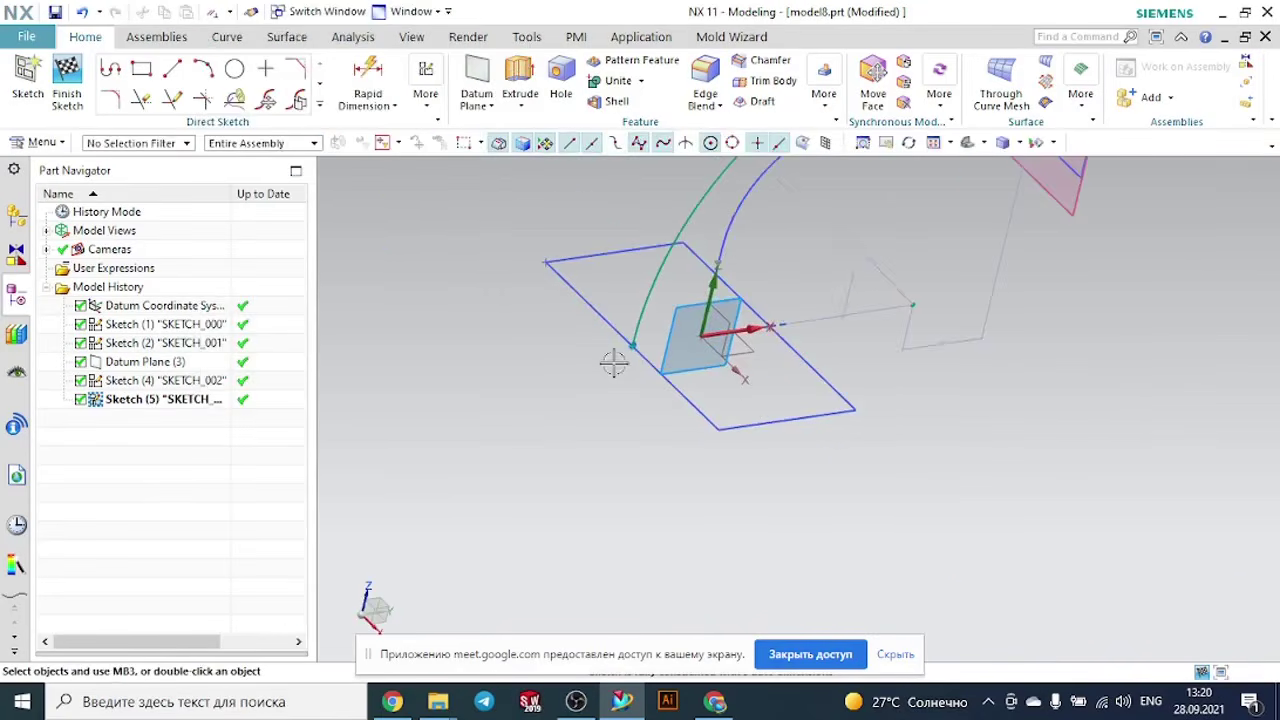
mouse_move(742, 416)
middle_down()
mouse_move(1000, 352)
mouse_move(1026, 366)
mouse_move(985, 368)
mouse_move(1023, 366)
mouse_move(1023, 324)
middle_up()
scroll(900, 250, up, 5)
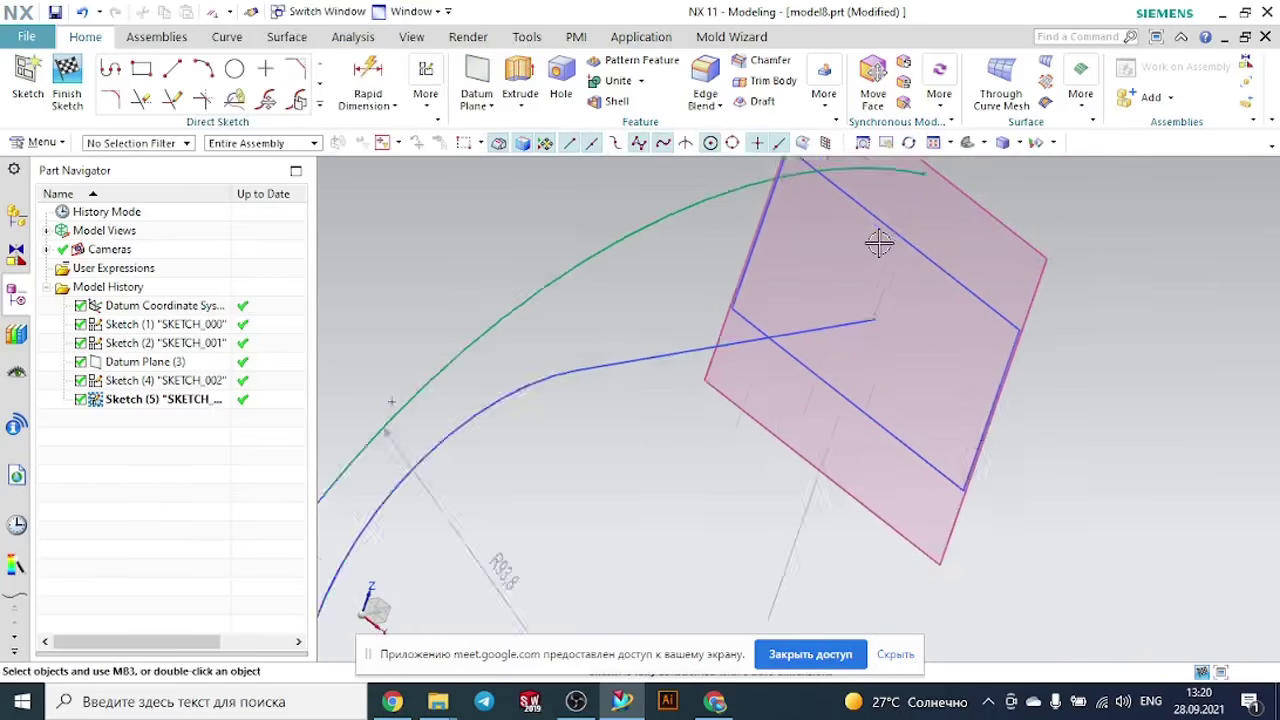
click(318, 107)
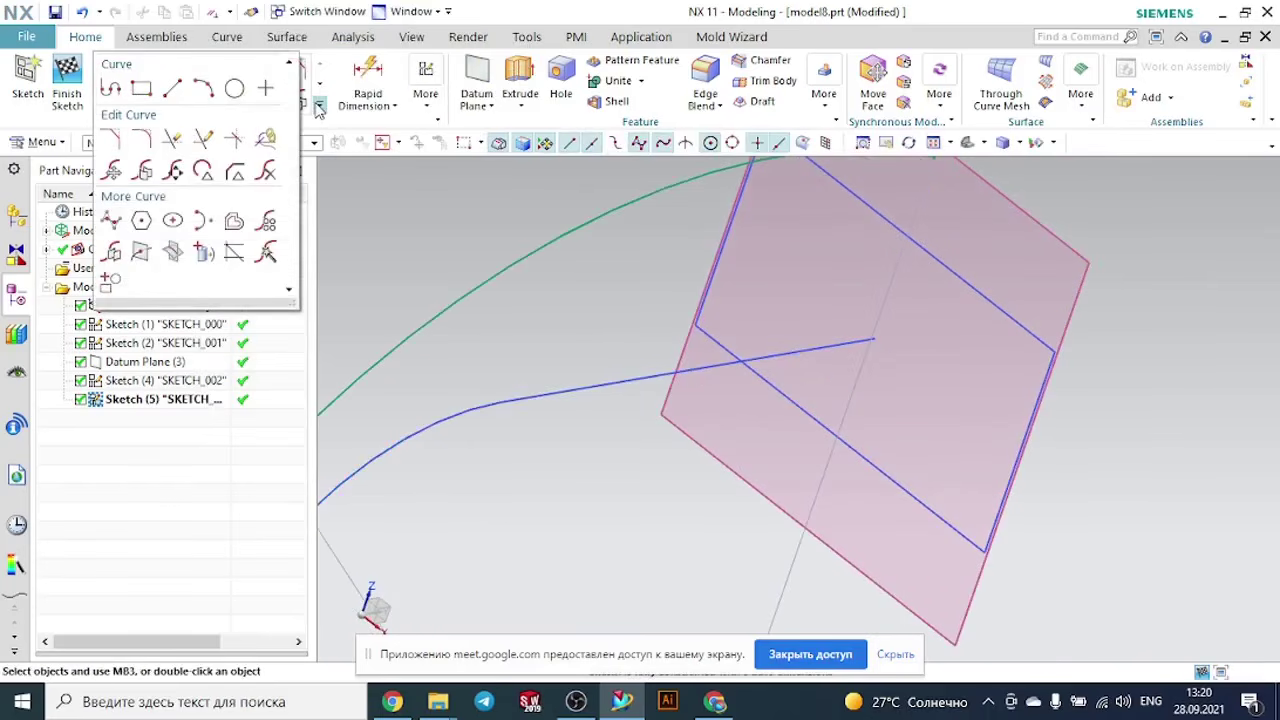
click(141, 252)
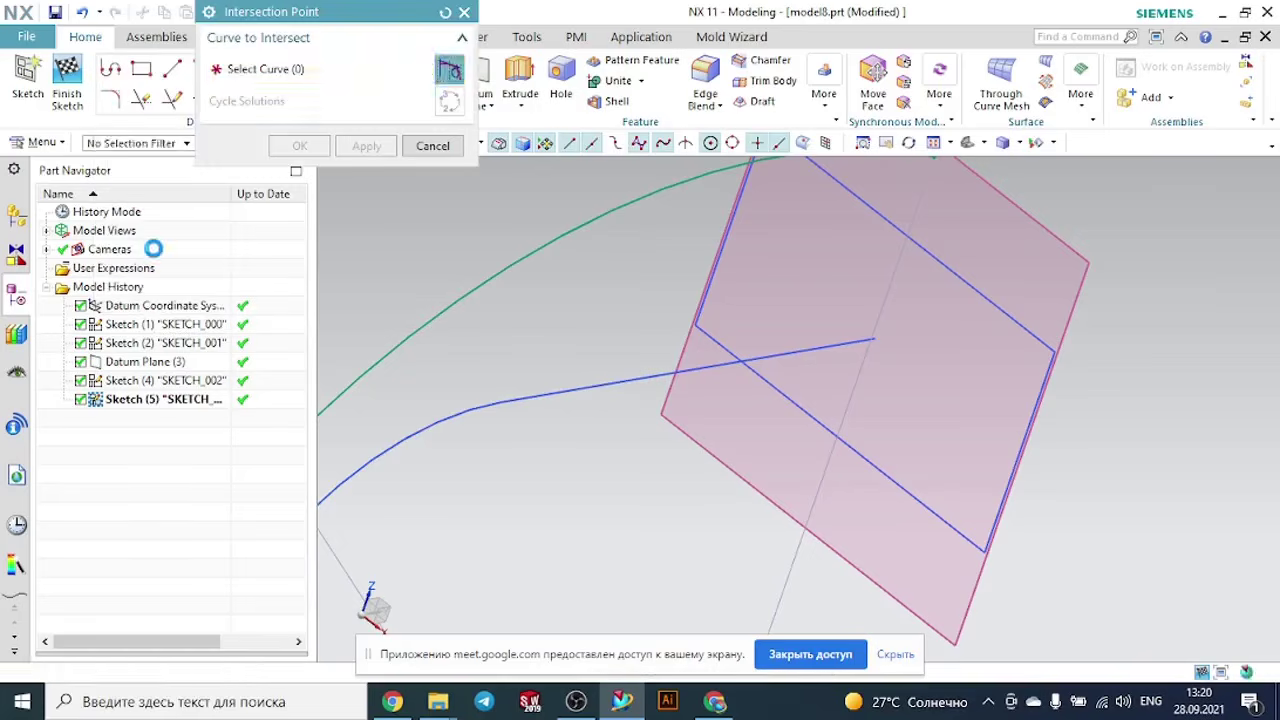
click(924, 253)
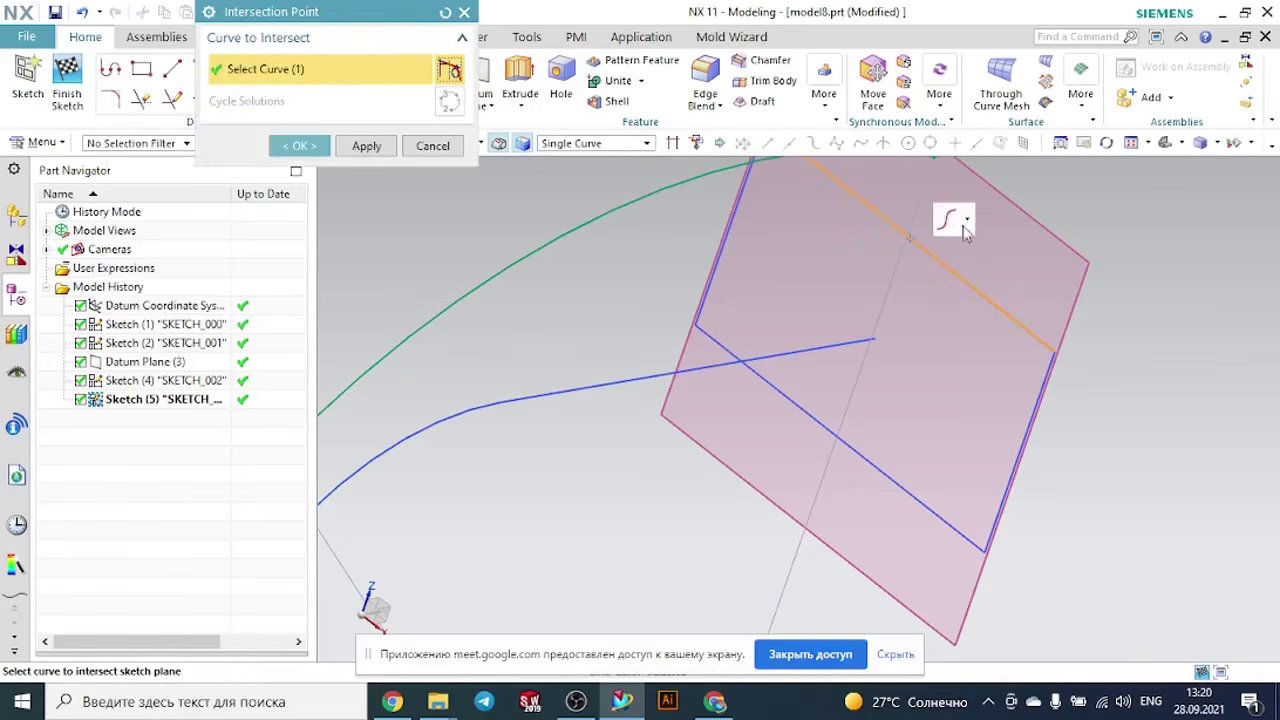
click(300, 145)
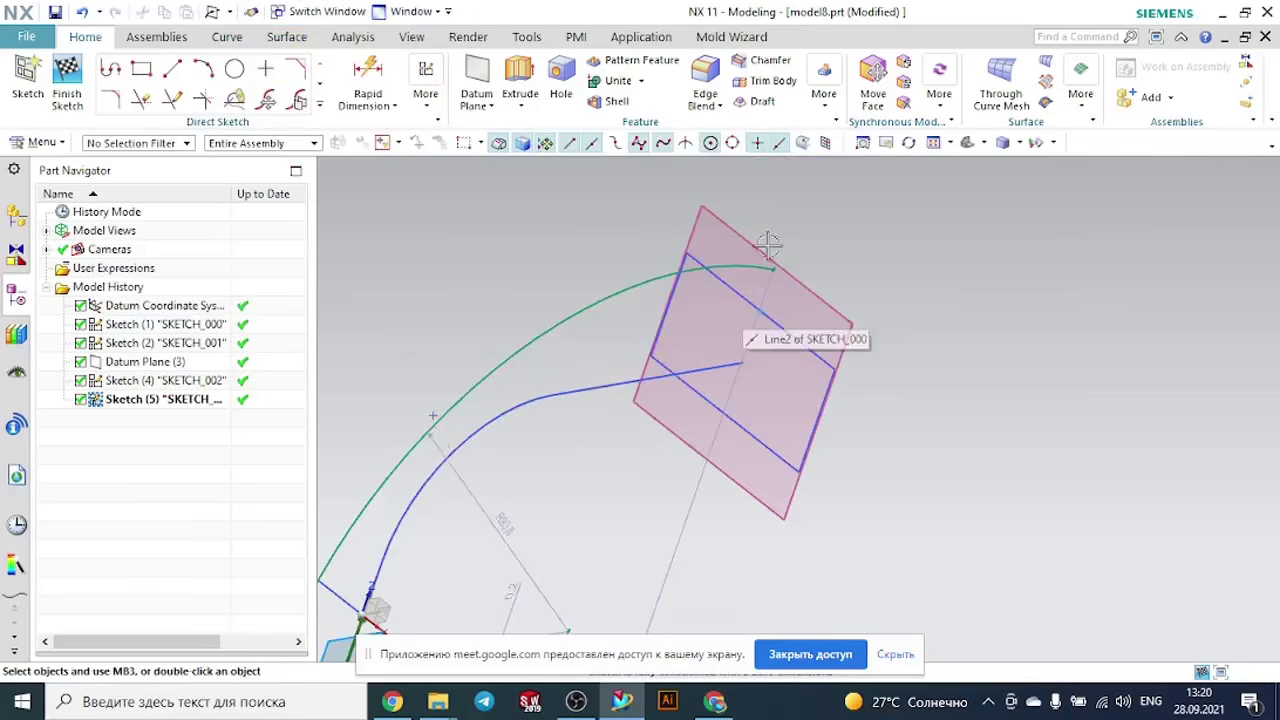
- Constrain the arc's other endpoint coincident with the intersection point on the datum-plane rectangle's upper edge
scroll(767, 243, up, 3)
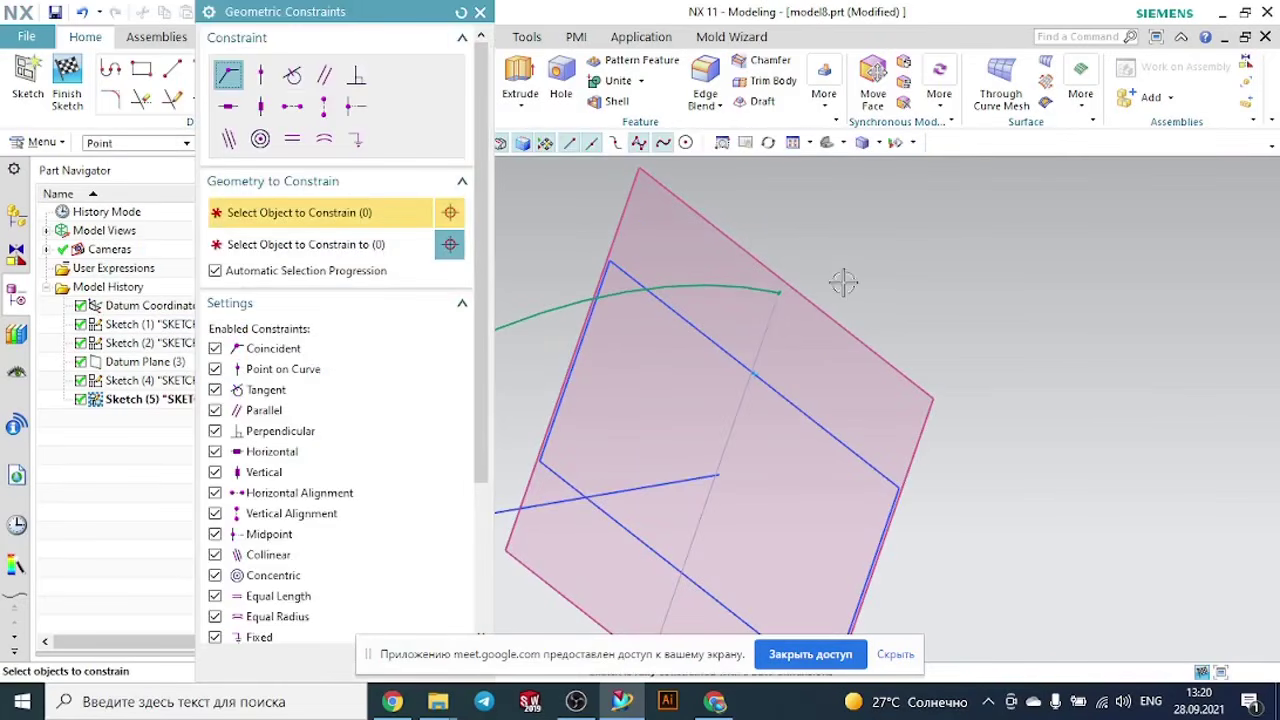
click(784, 290)
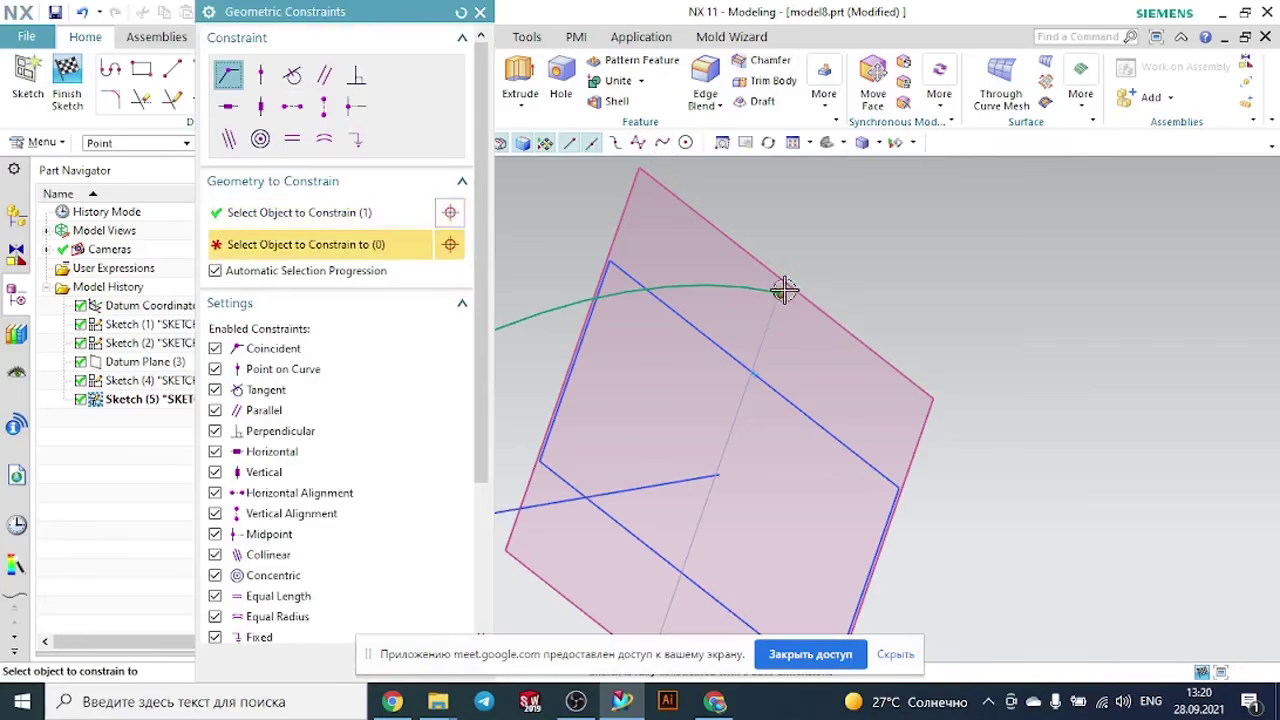
click(759, 372)
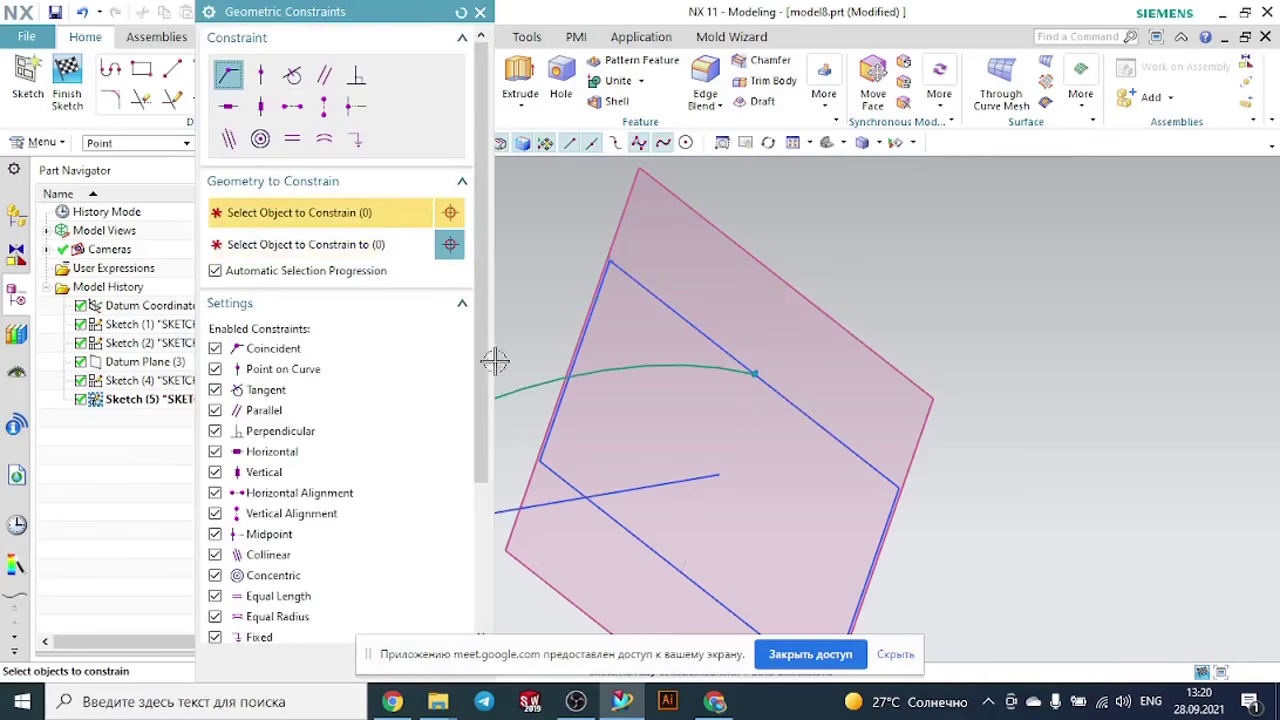
click(480, 12)
scroll(909, 329, down, 5)
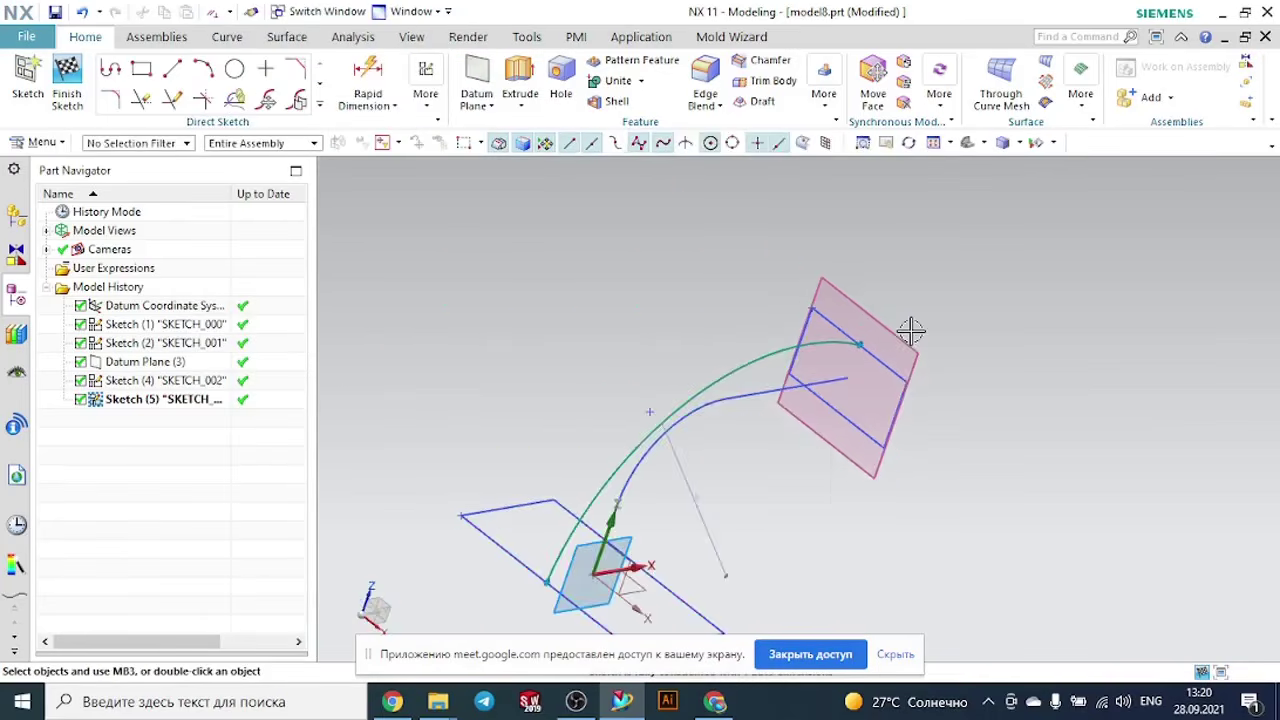
- Finish the arc sketch and reopen it for editing
middle_drag(958, 405, 911, 362)
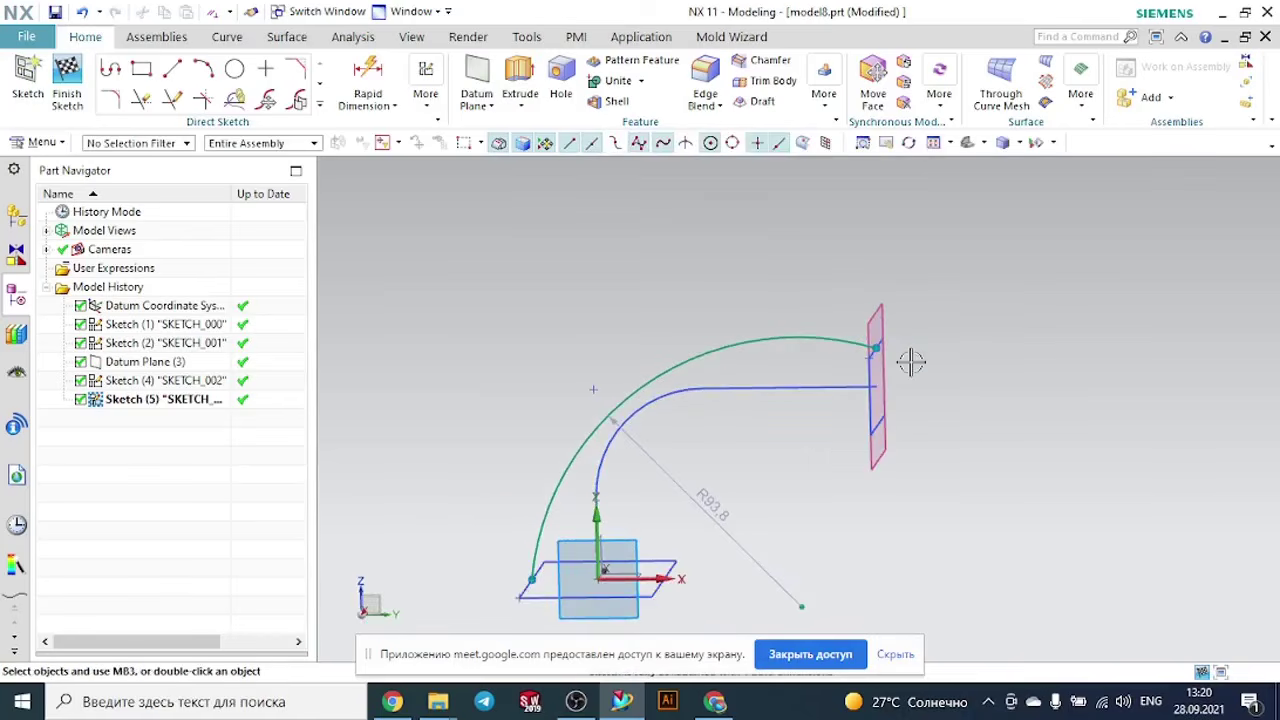
click(67, 75)
click(206, 400)
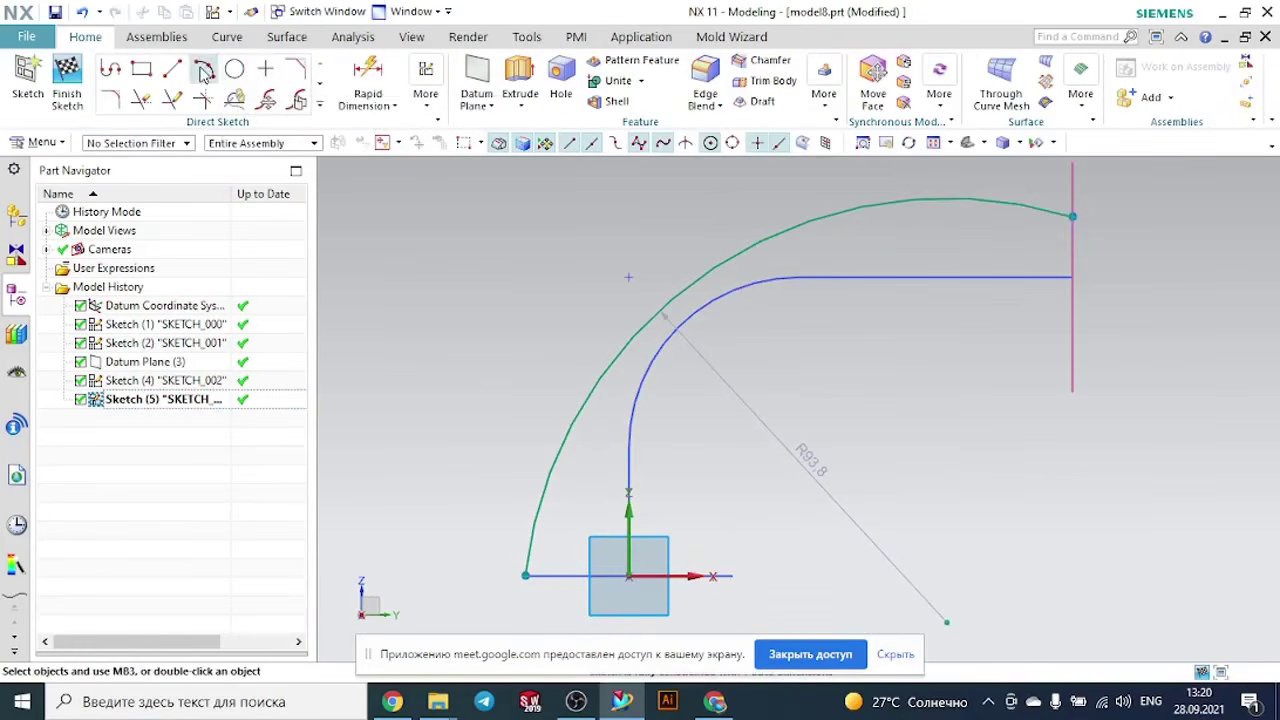
- Sketch a second three-point arc with a radius of about 53.2 mm below the filleted path, from near the base rectangle to the datum plane
click(205, 72)
click(763, 565)
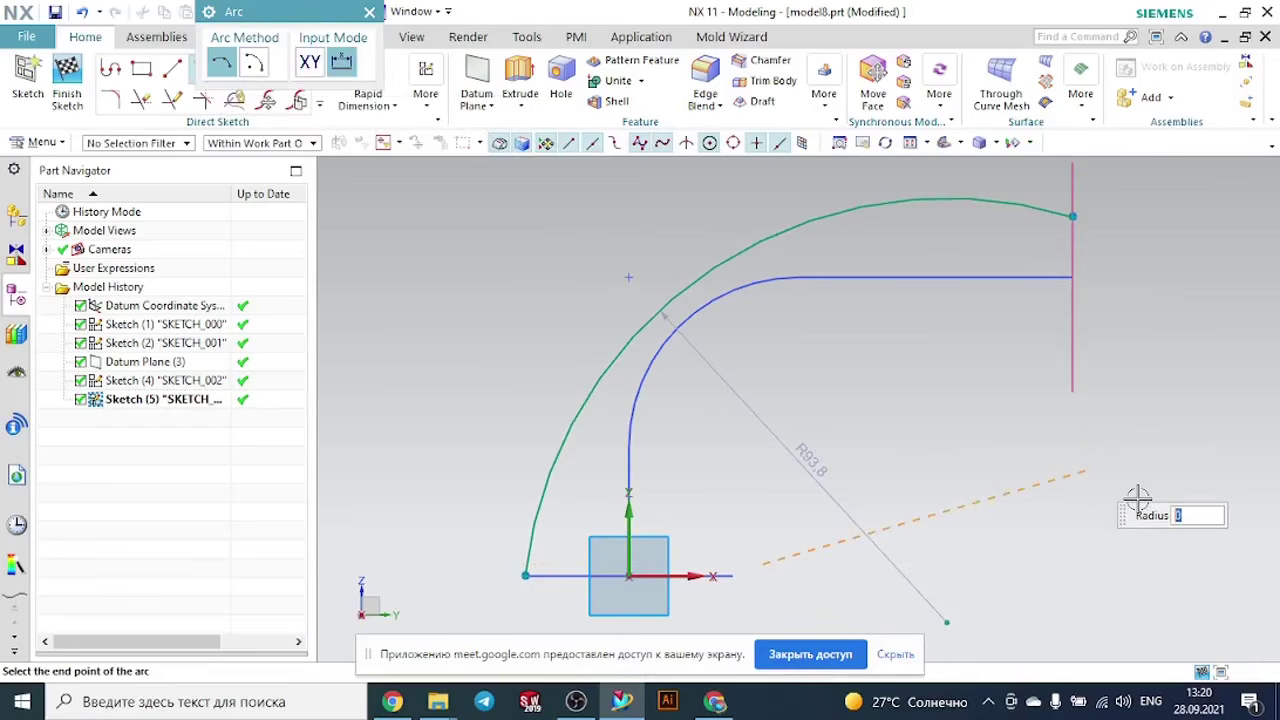
mouse_move(1137, 497)
middle_down()
mouse_move(1051, 489)
mouse_move(1095, 516)
mouse_move(1051, 354)
middle_up()
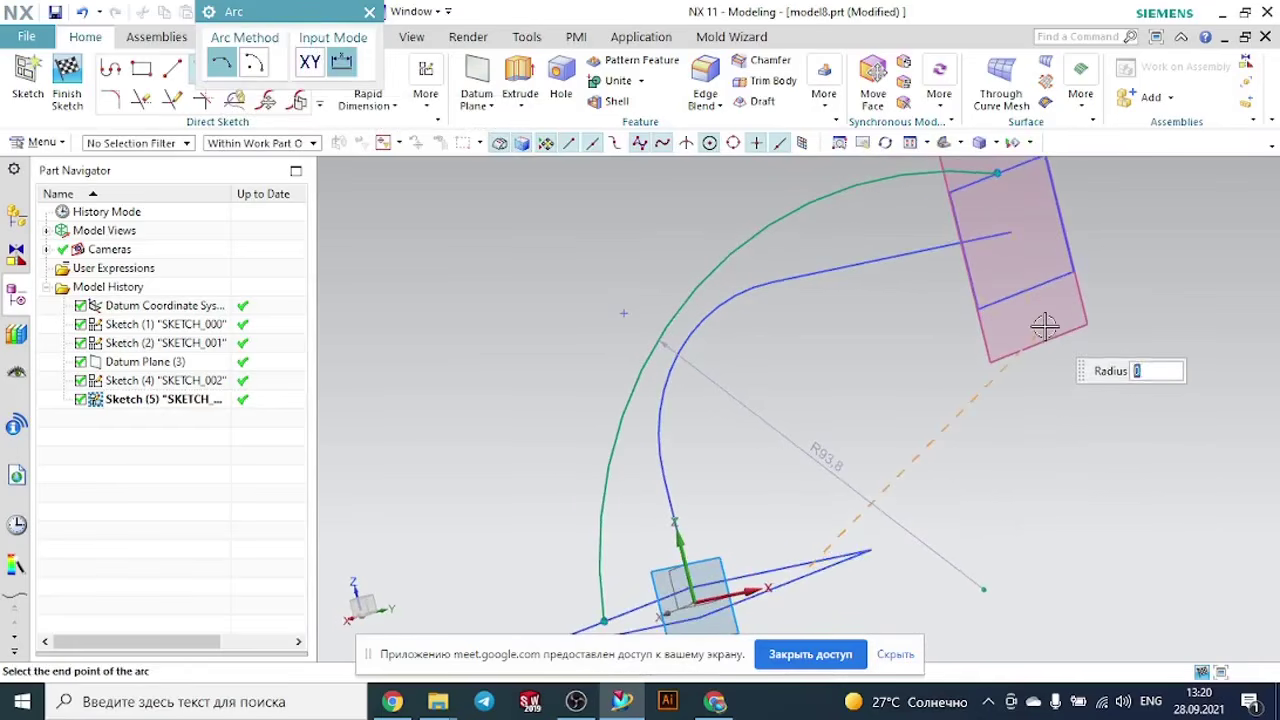
click(1045, 327)
click(1071, 443)
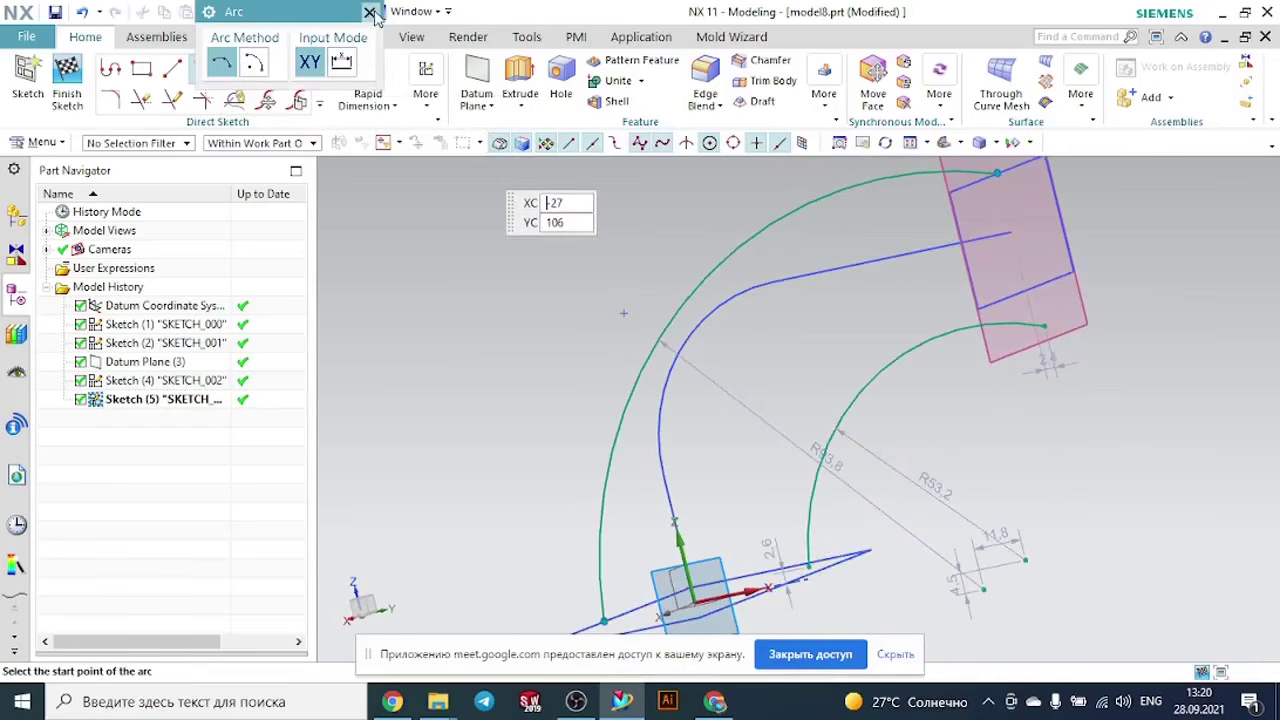
click(370, 14)
- Create an intersection point where the base rectangle's long edge nearest the lower arc crosses the sketch plane
middle_drag(863, 371, 1018, 508)
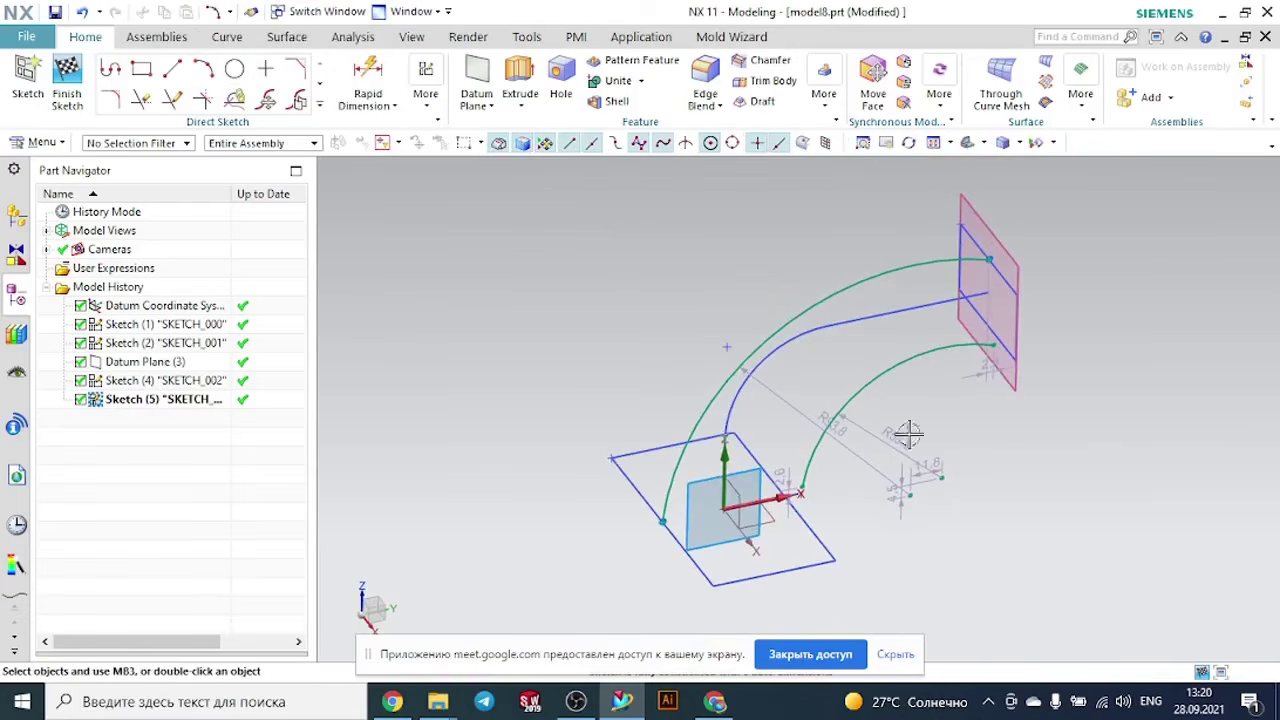
click(320, 103)
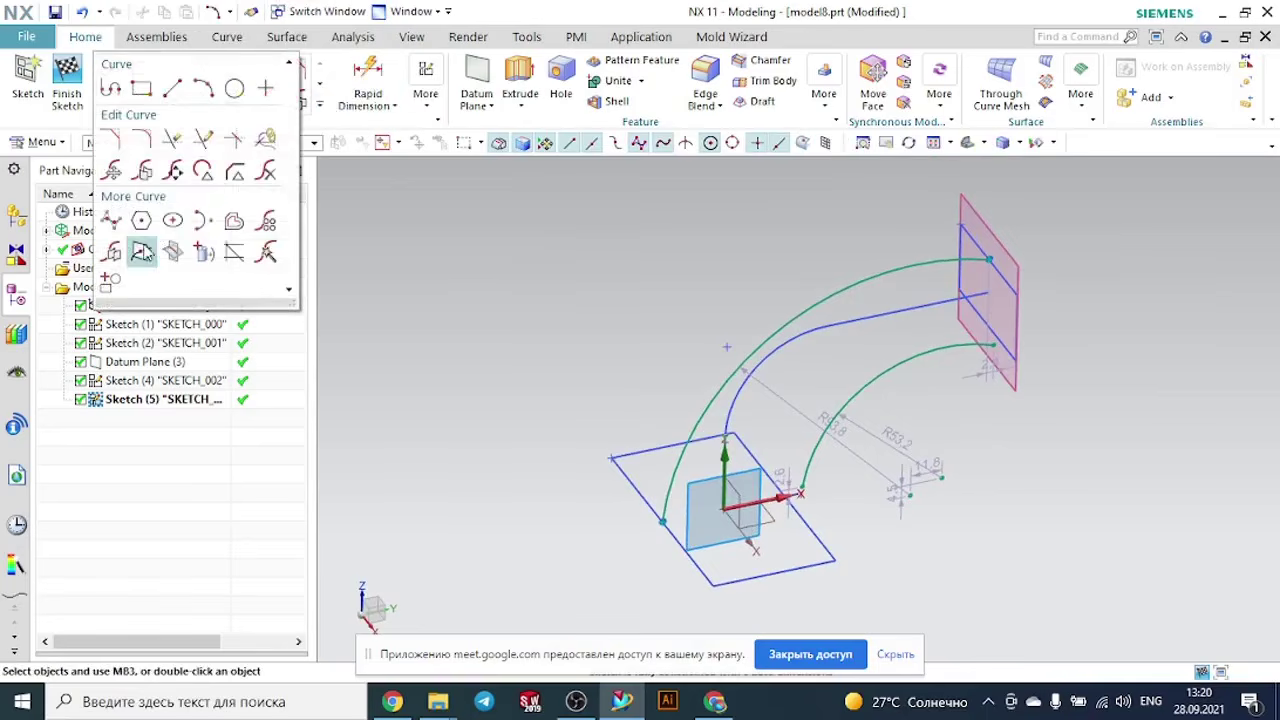
click(143, 252)
scroll(880, 552, down, 5)
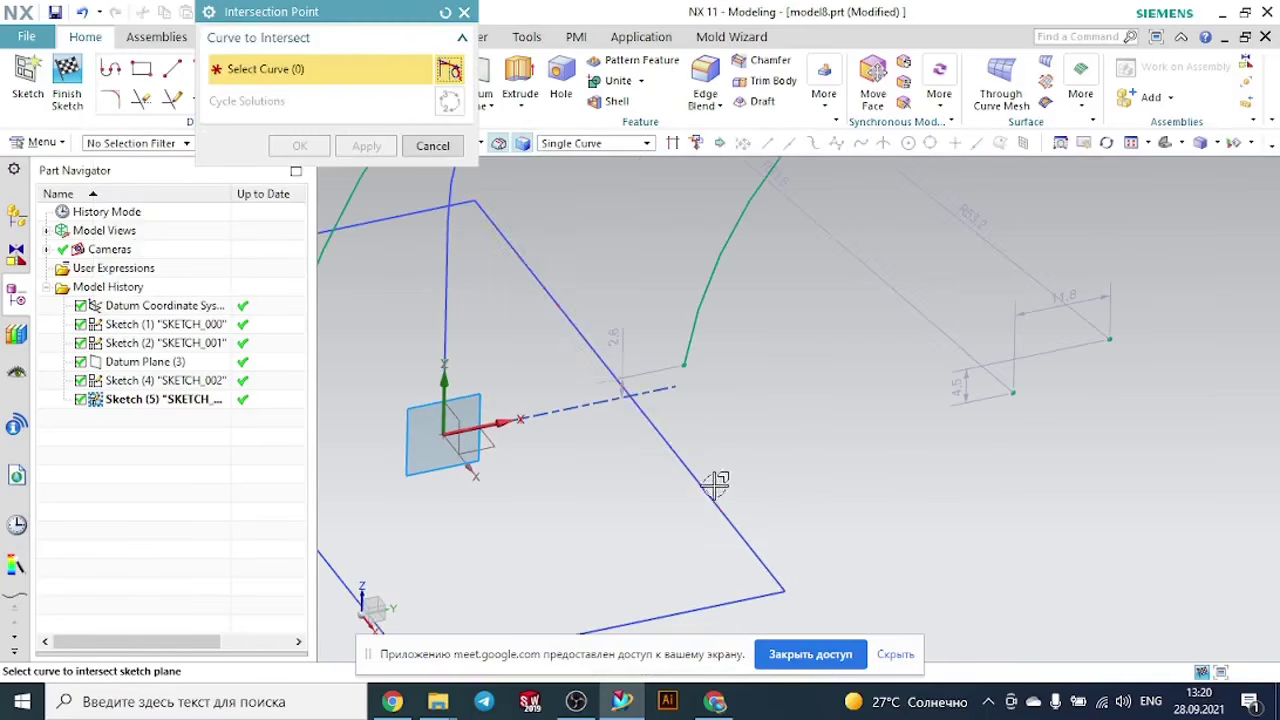
click(706, 488)
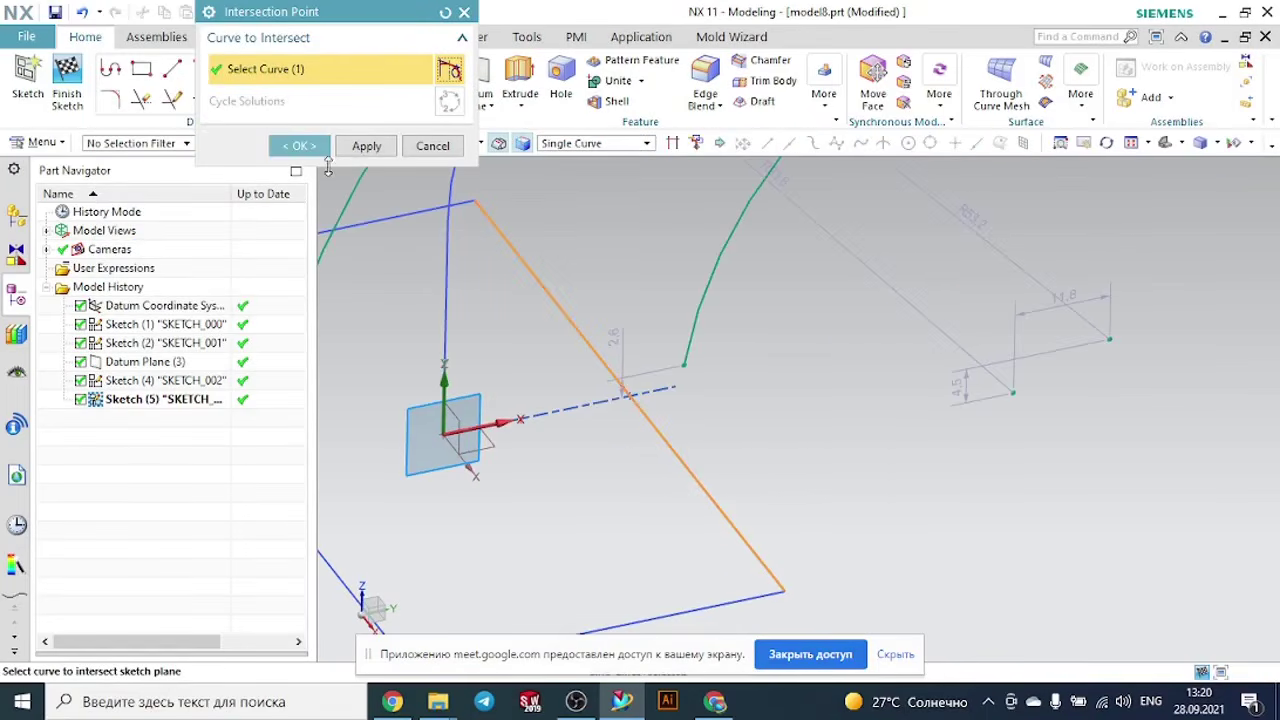
click(300, 146)
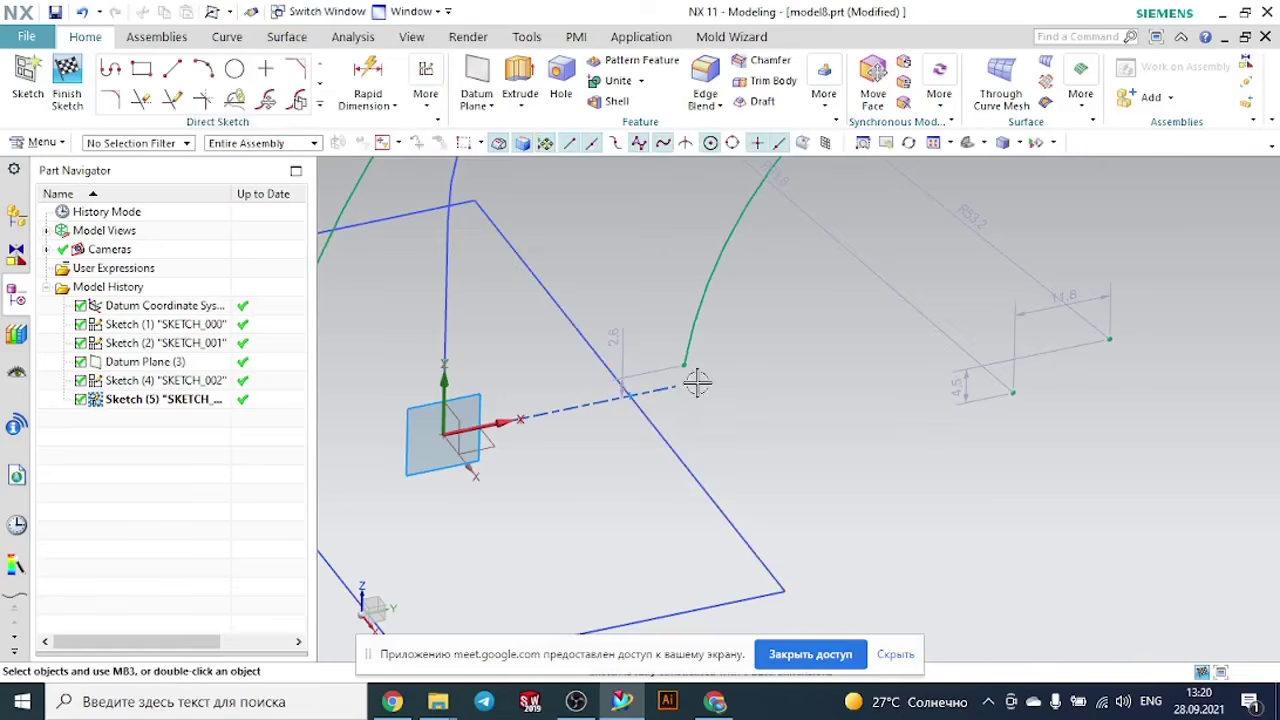
- Constrain the lower arc's base endpoint coincident with the intersection point on the nearby base rectangle edge
key(c)
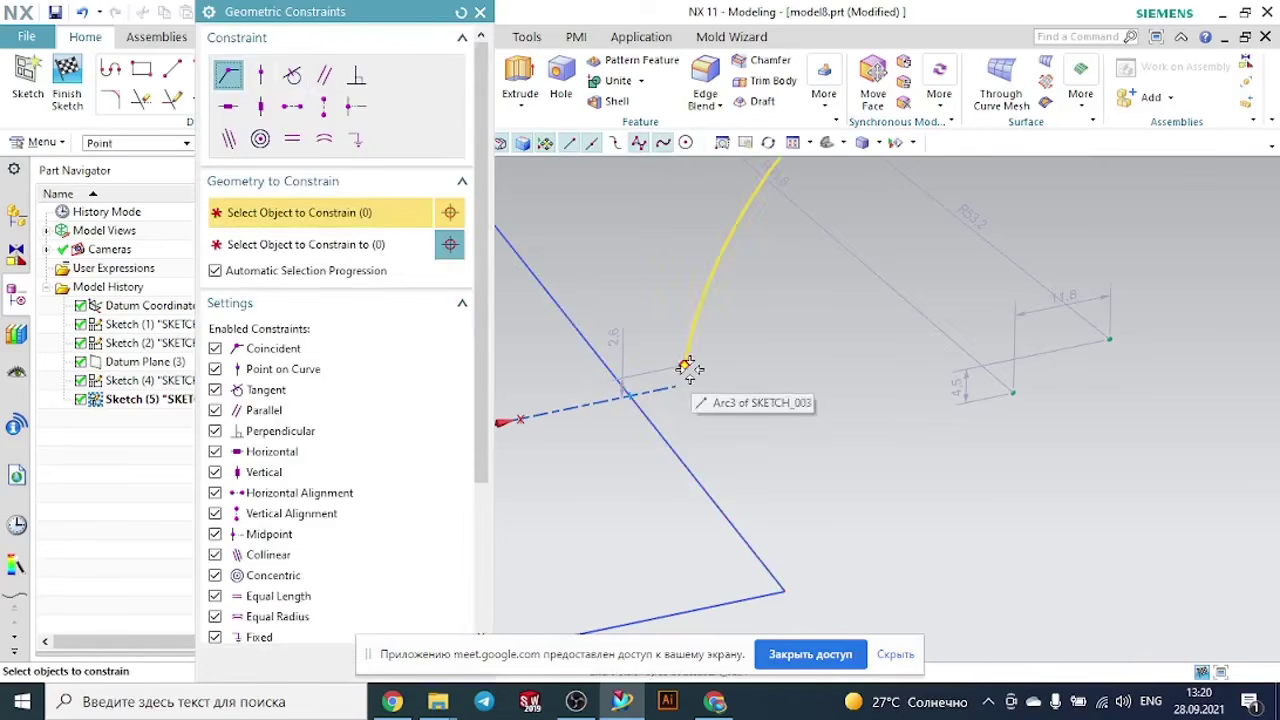
click(686, 366)
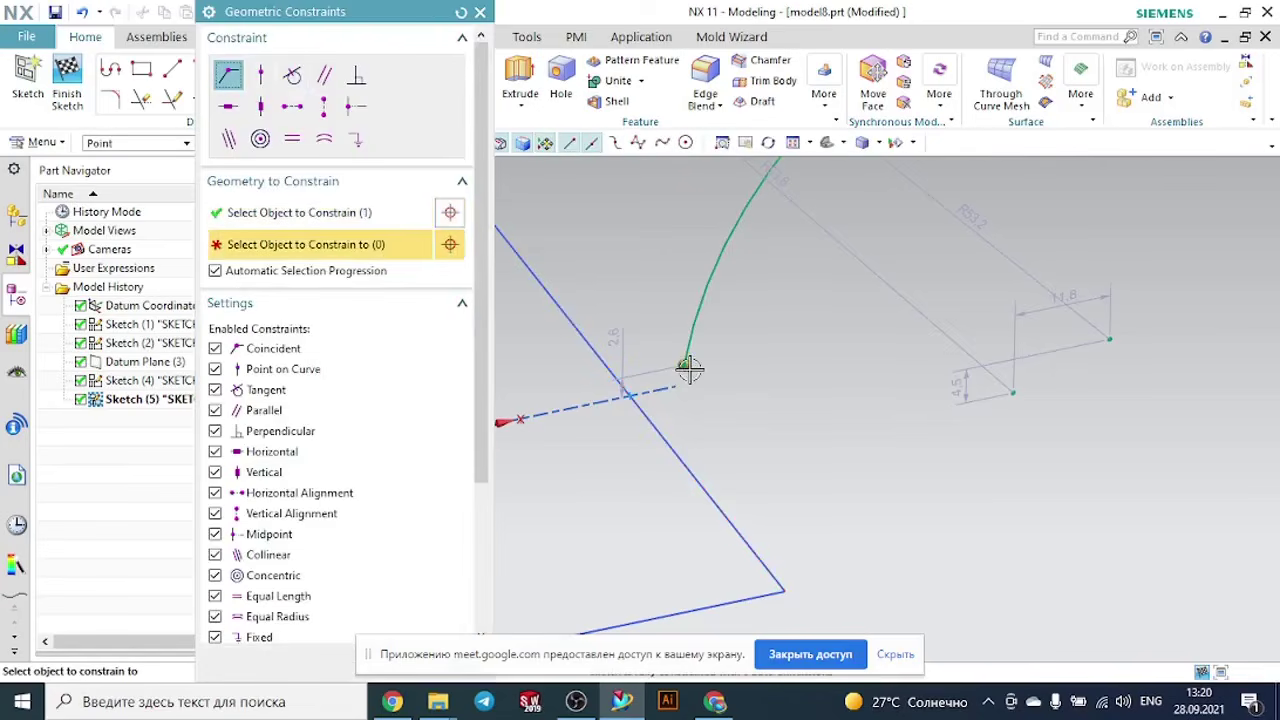
click(629, 391)
scroll(742, 414, down, 2)
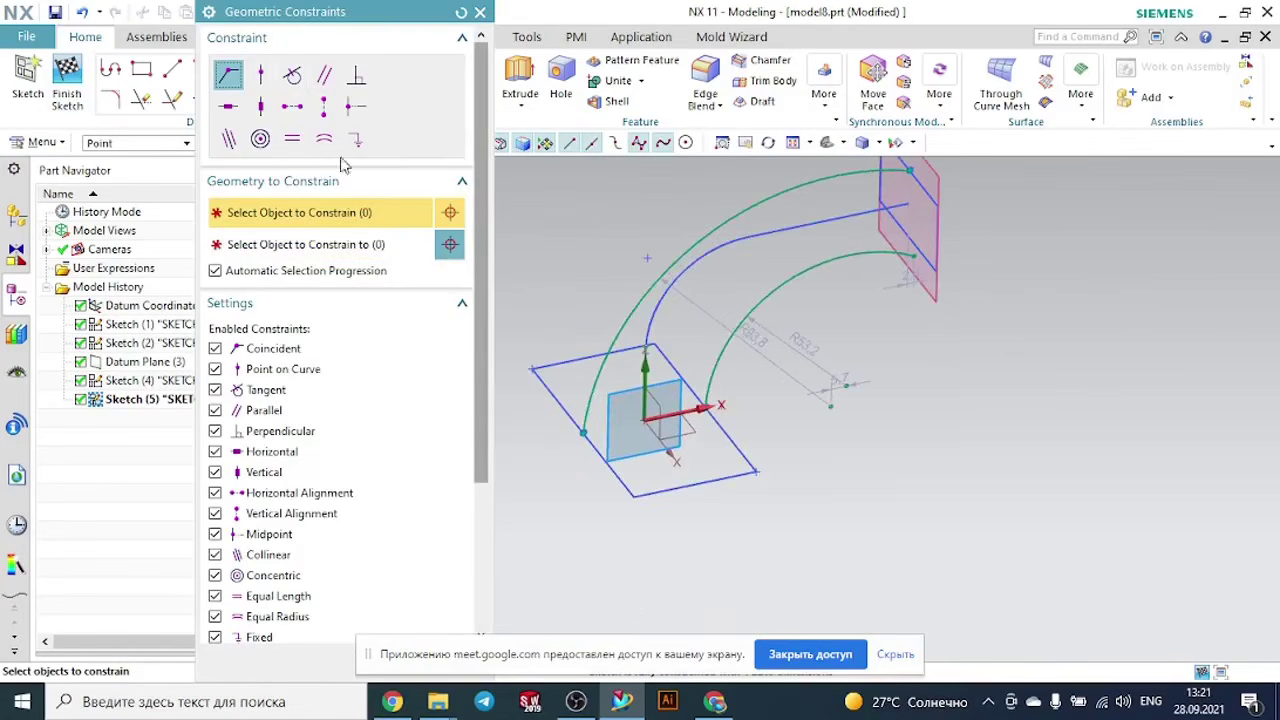
key(Escape)
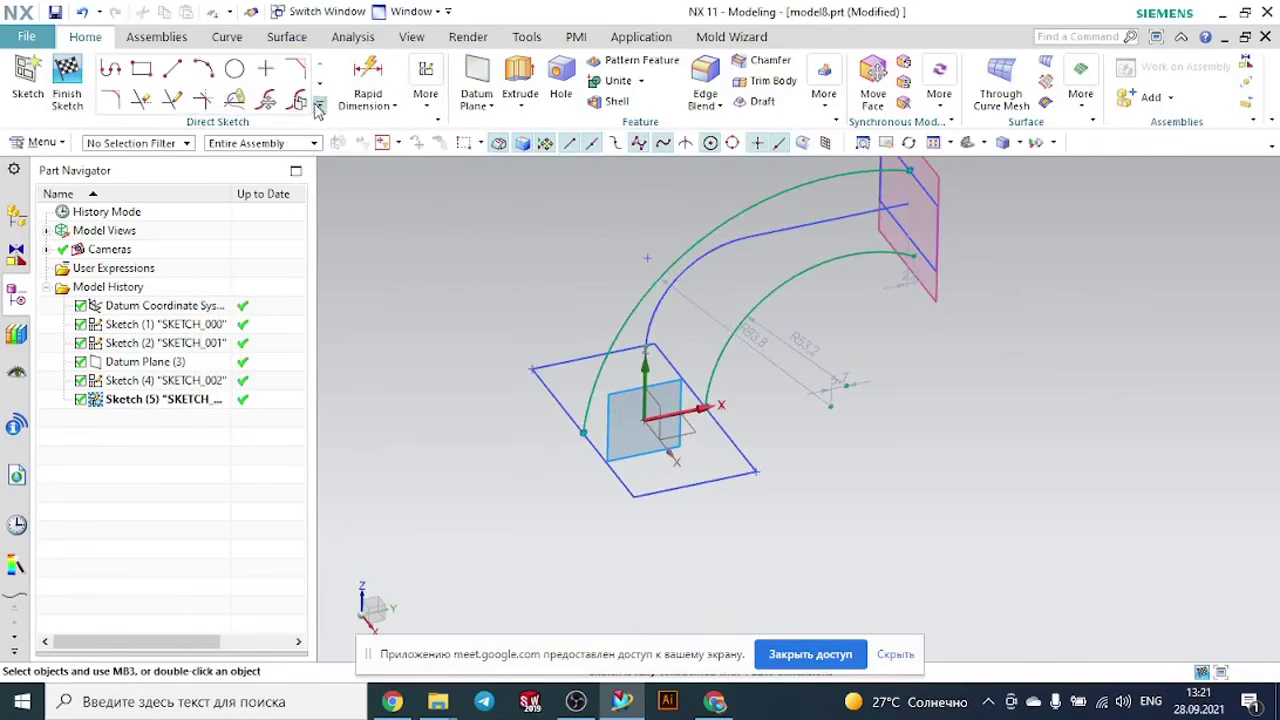
- Create an intersection point where the lower edge of the datum-plane rectangle crosses the sketch plane
click(318, 106)
click(152, 252)
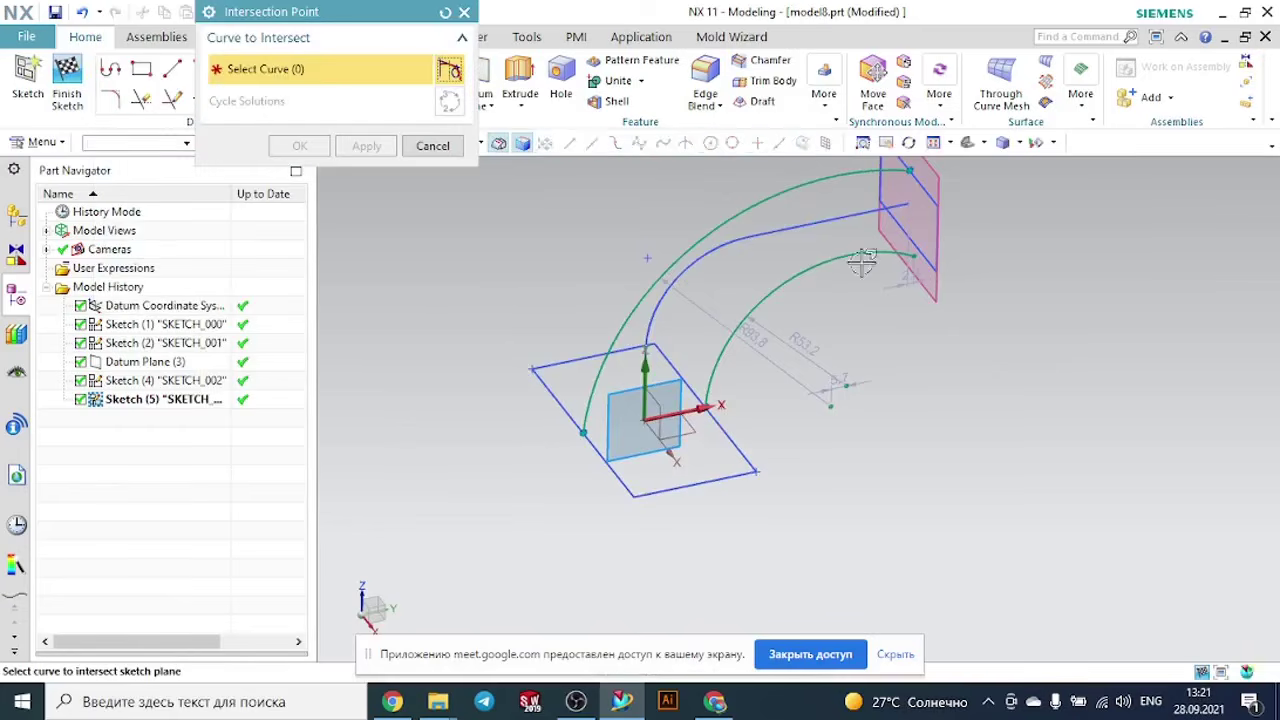
scroll(828, 252, up, 5)
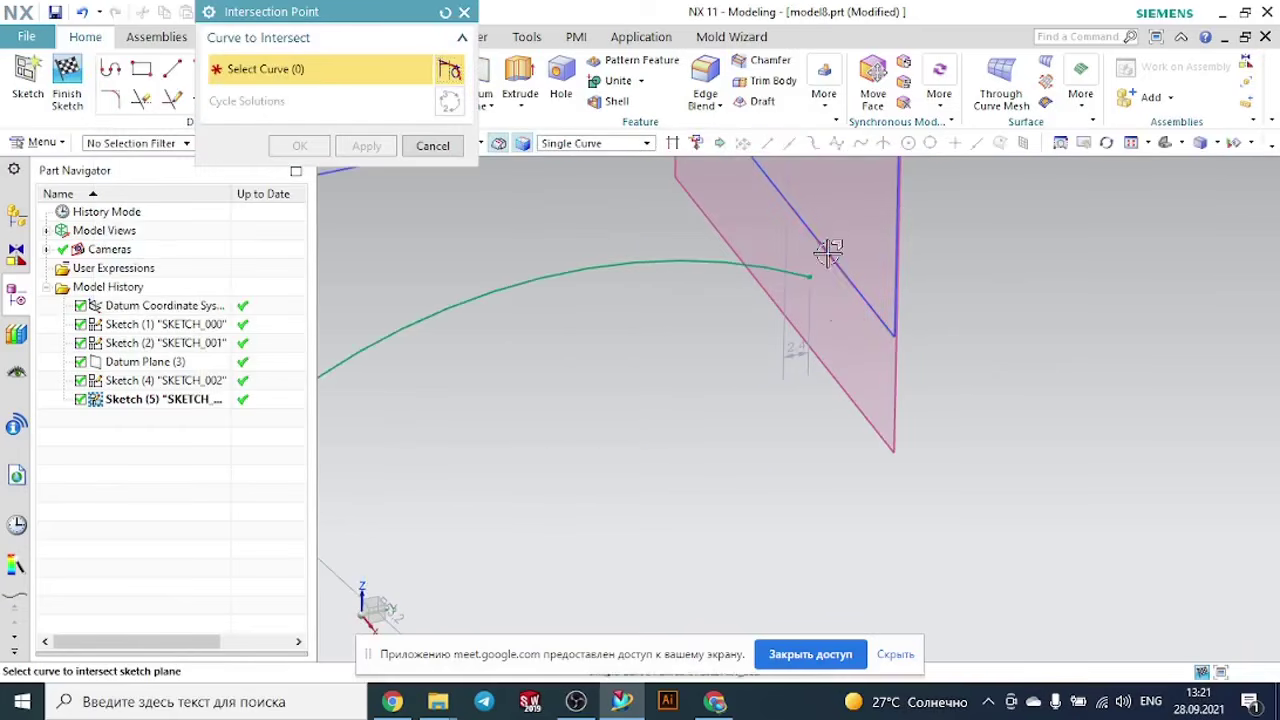
click(828, 252)
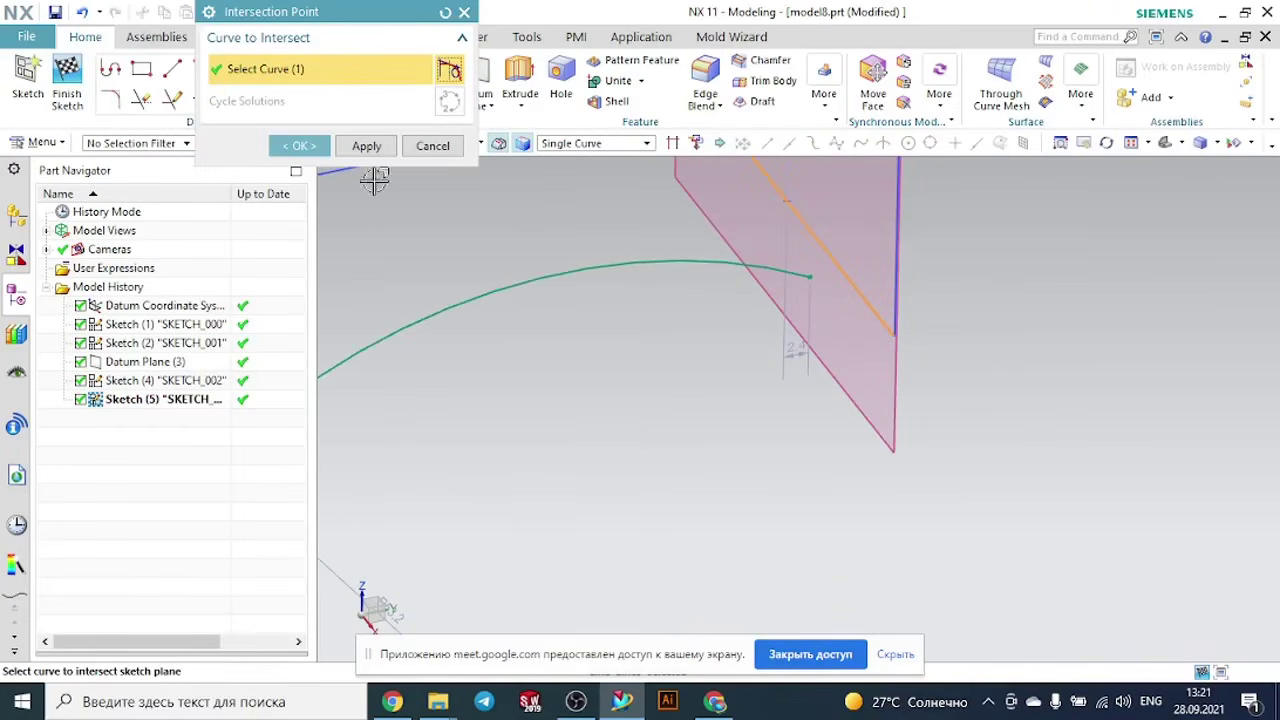
click(298, 145)
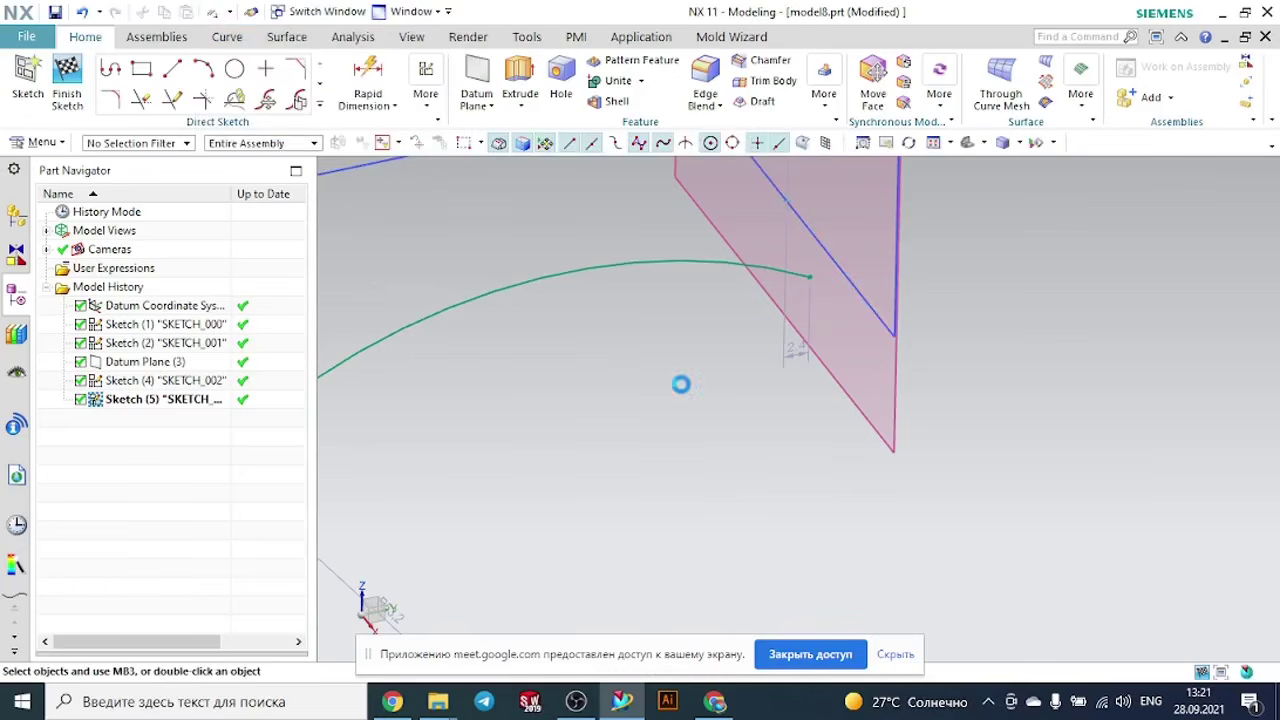
- Constrain the lower arc's free endpoint coincident with the intersection point on the datum-plane rectangle's lower edge, and finish the sketch
key(c)
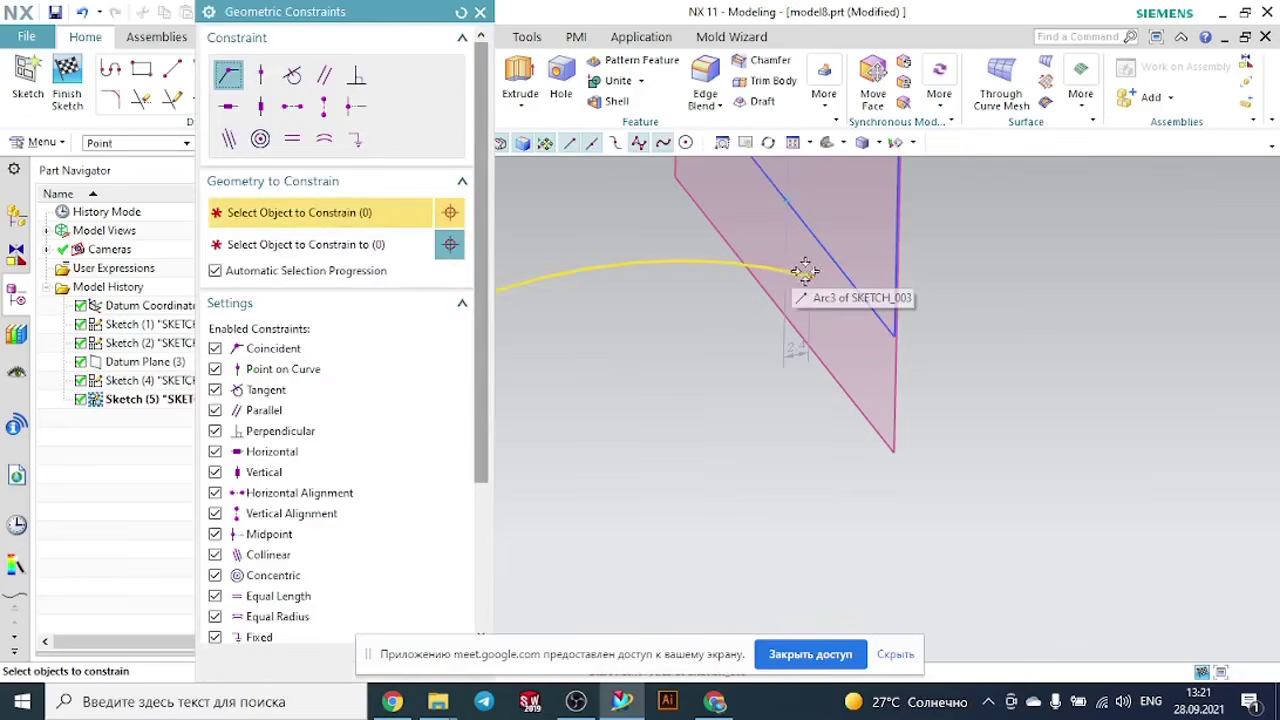
click(808, 270)
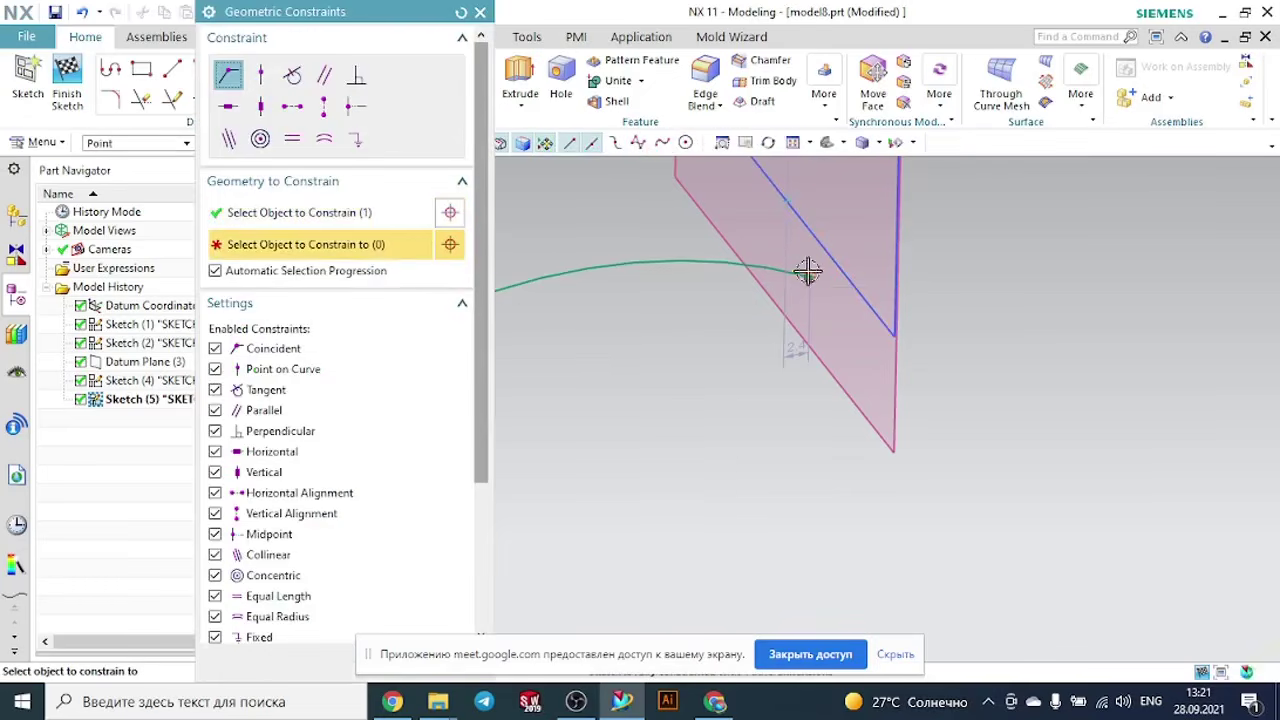
click(787, 201)
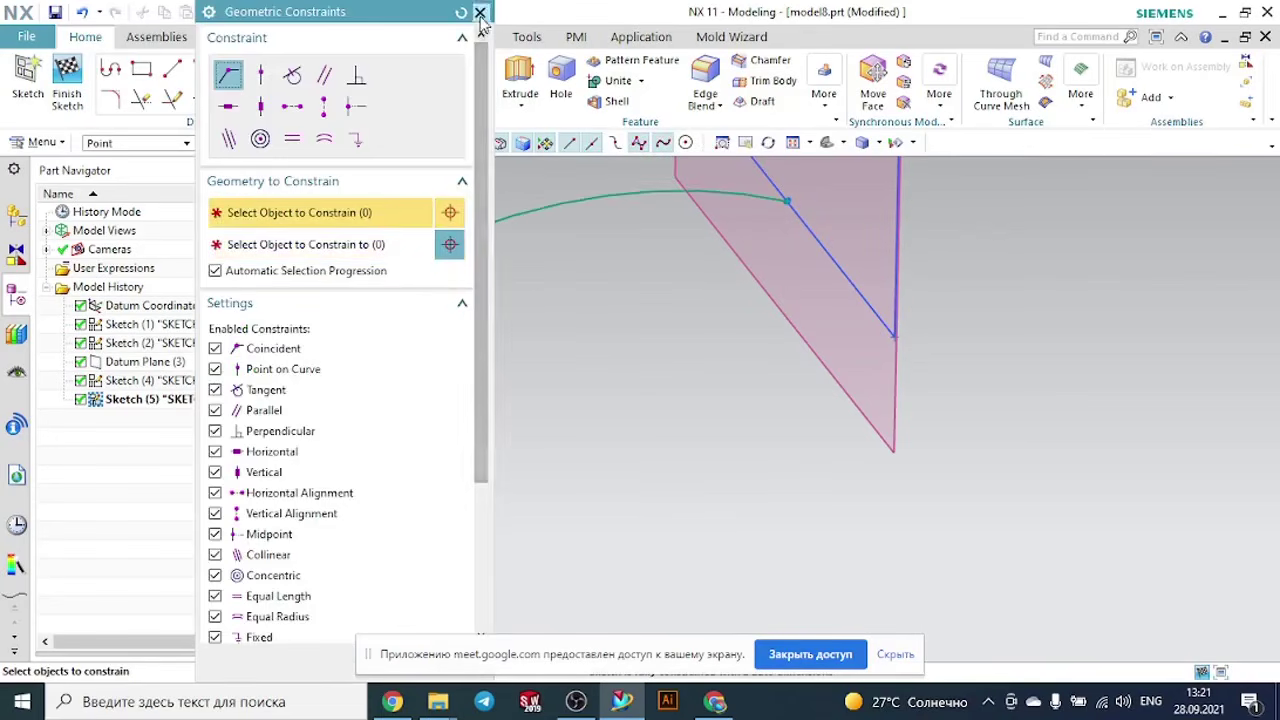
click(480, 12)
click(67, 80)
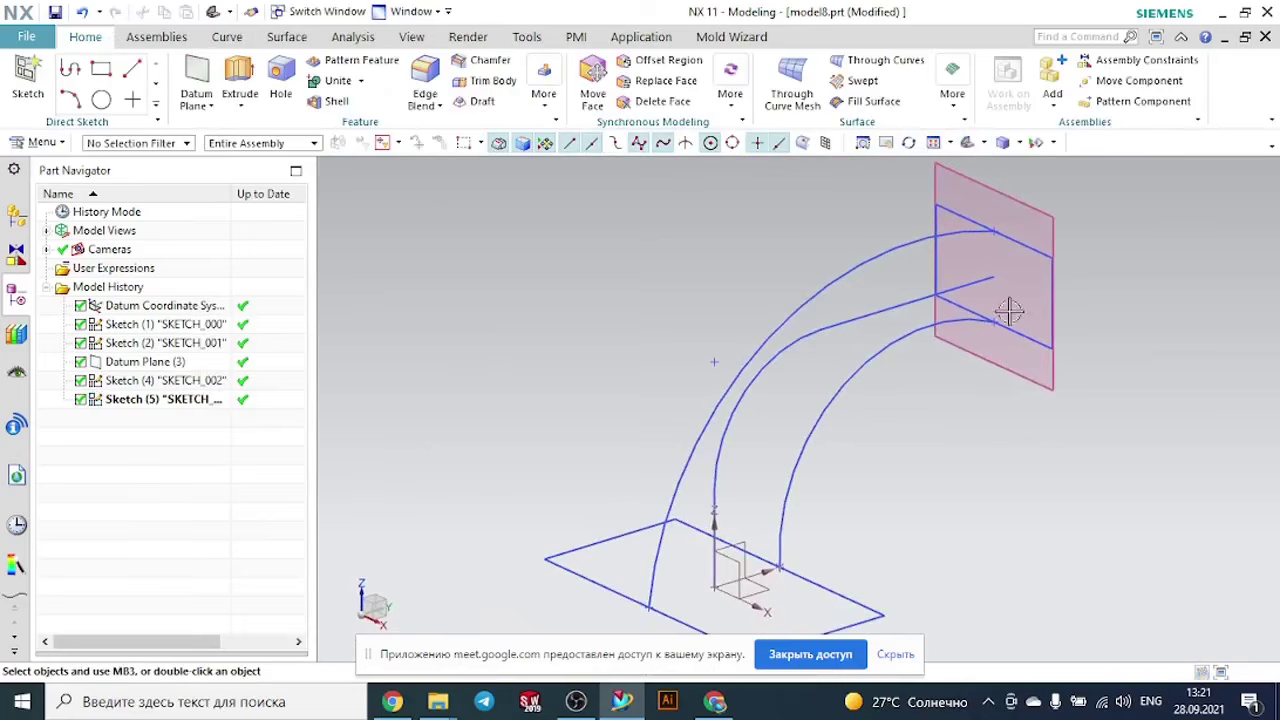
click(870, 315)
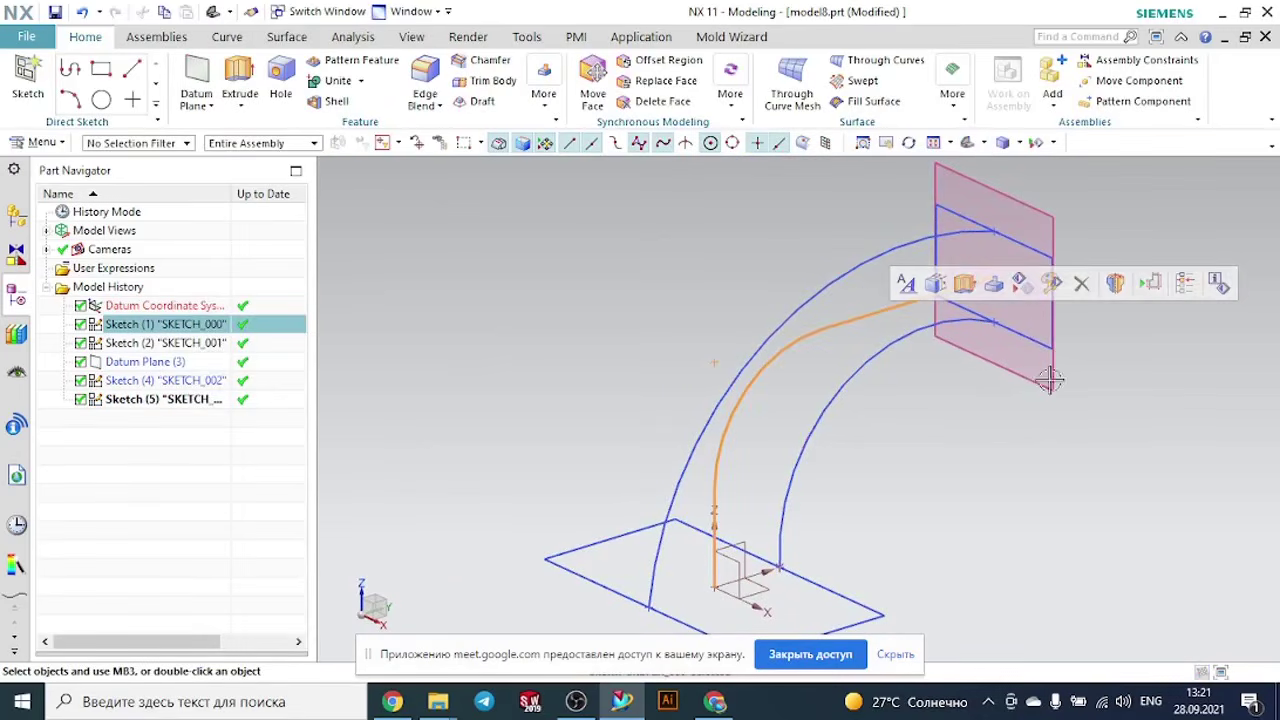
click(1058, 428)
scroll(1058, 428, down, 2)
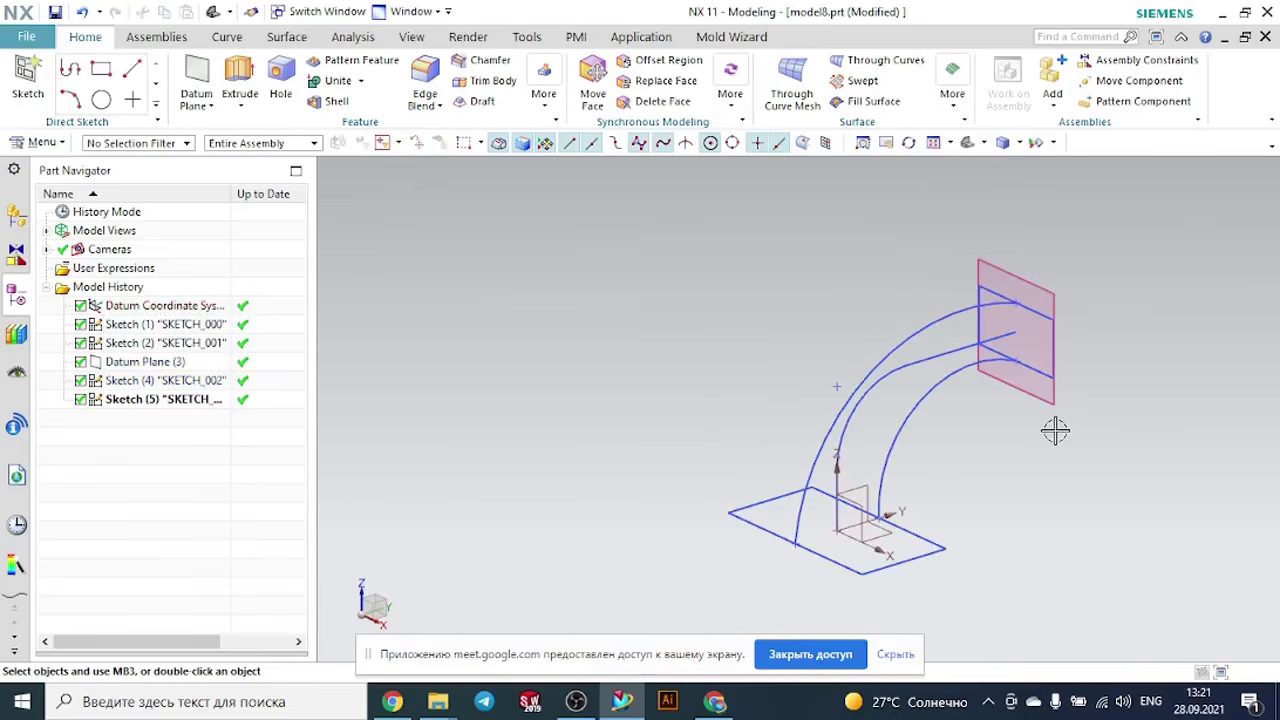
mouse_move(988, 449)
middle_down()
mouse_move(966, 414)
mouse_move(1000, 423)
mouse_move(1033, 407)
middle_up()
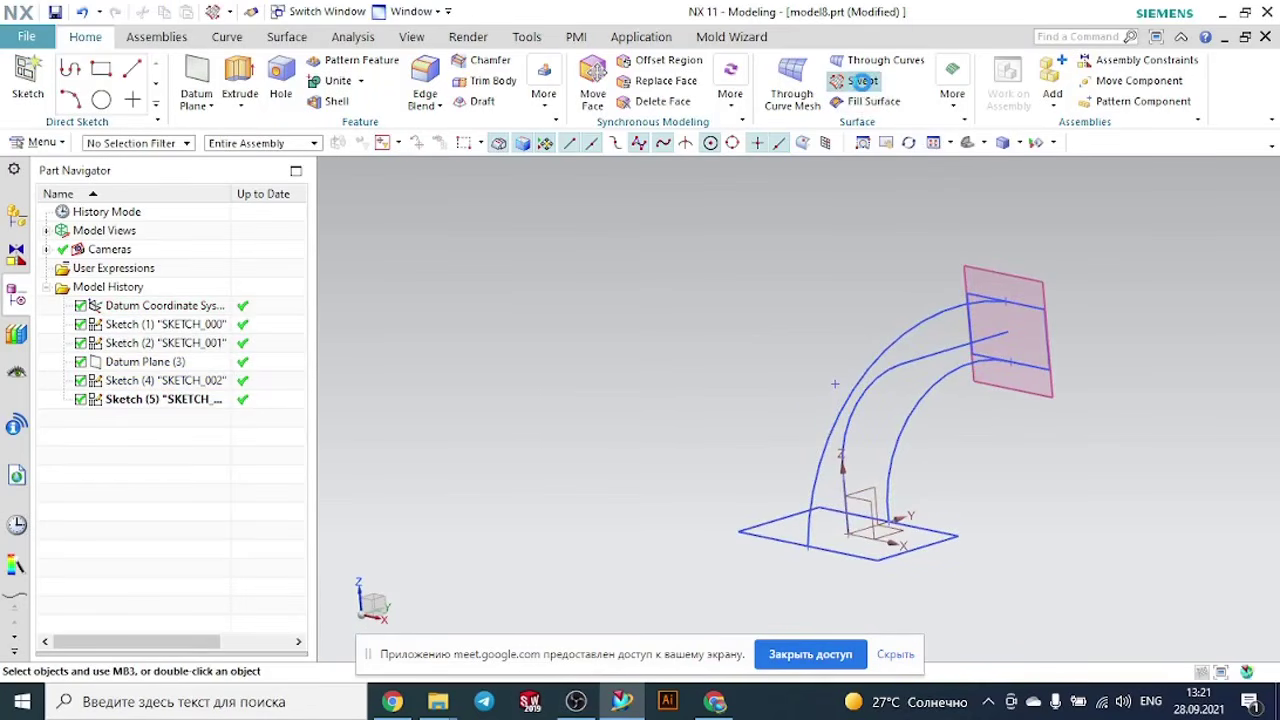
- Start a Swept feature with the datum-plane rectangle and the base rectangle as separate sections, reversing the base section's direction
click(862, 81)
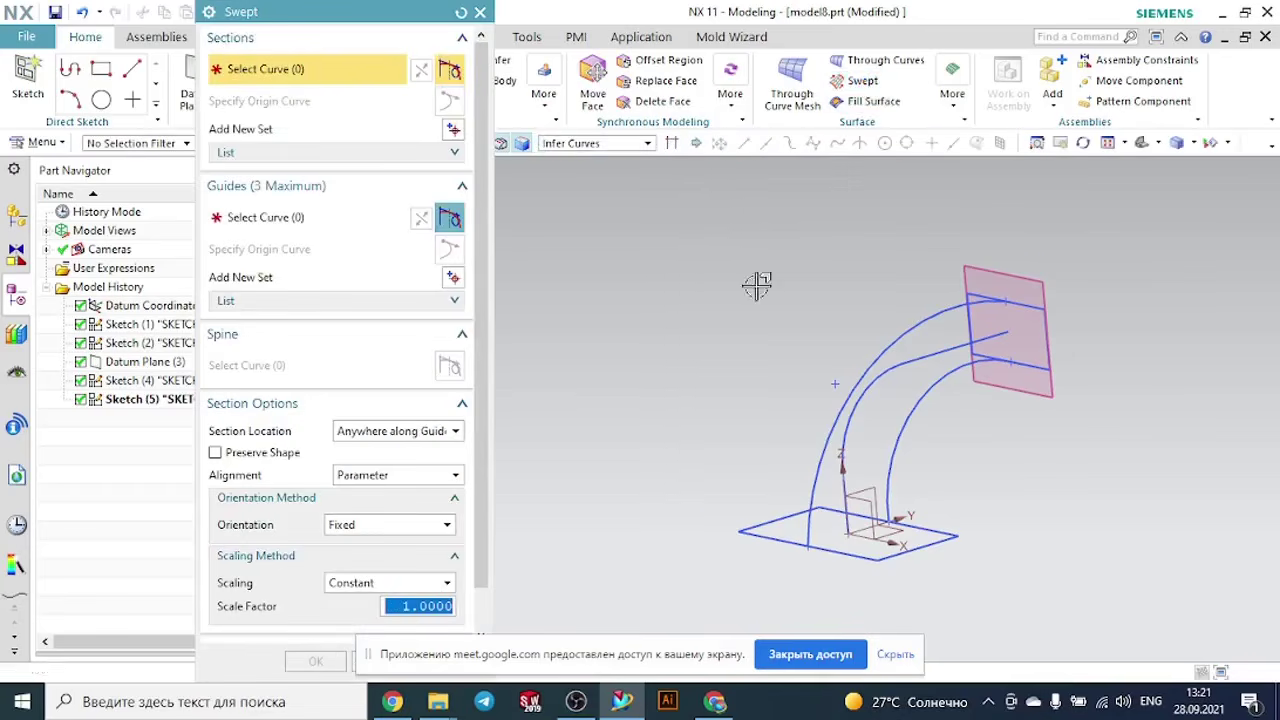
scroll(1042, 320, up, 2)
click(1014, 301)
scroll(1128, 349, down, 2)
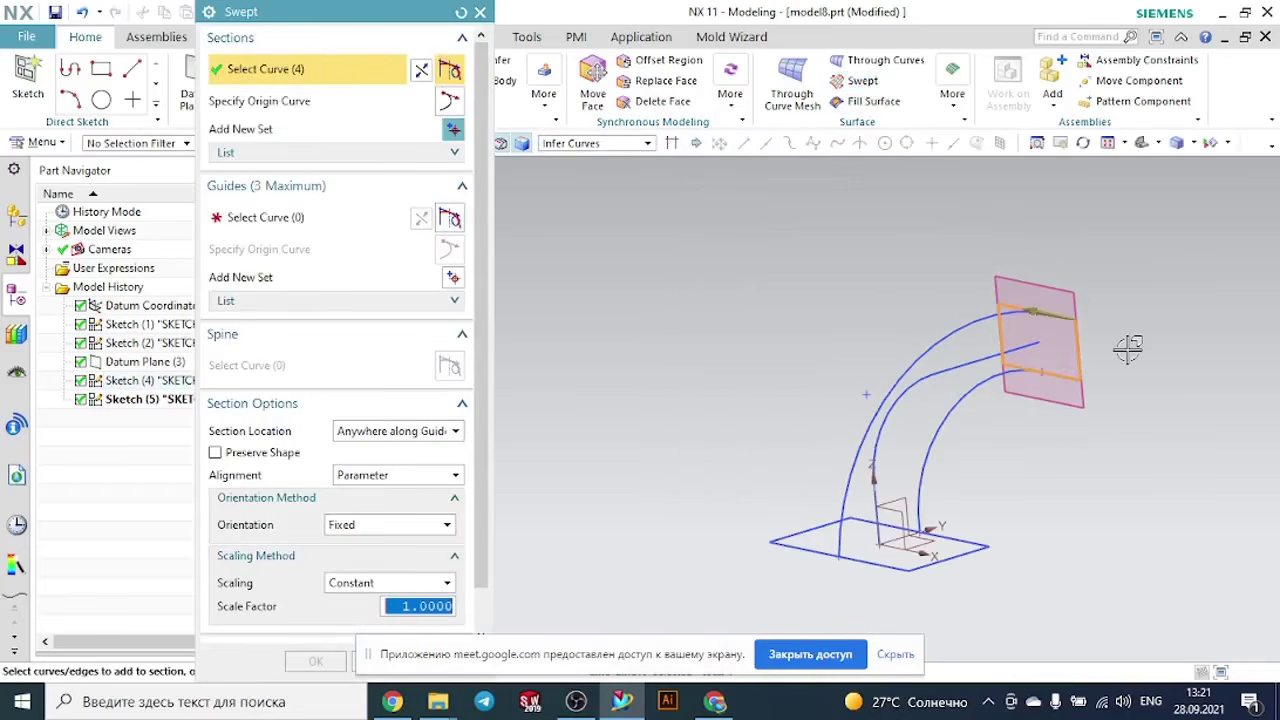
click(452, 131)
scroll(971, 543, up, 2)
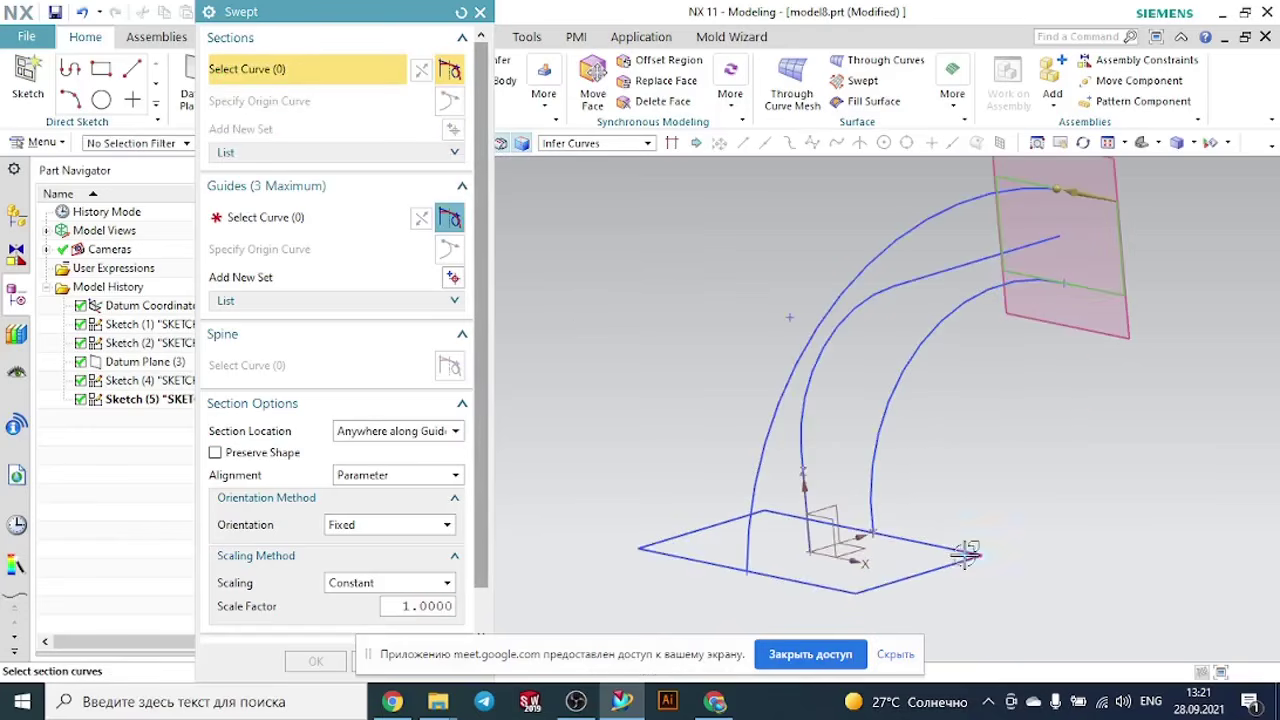
click(947, 543)
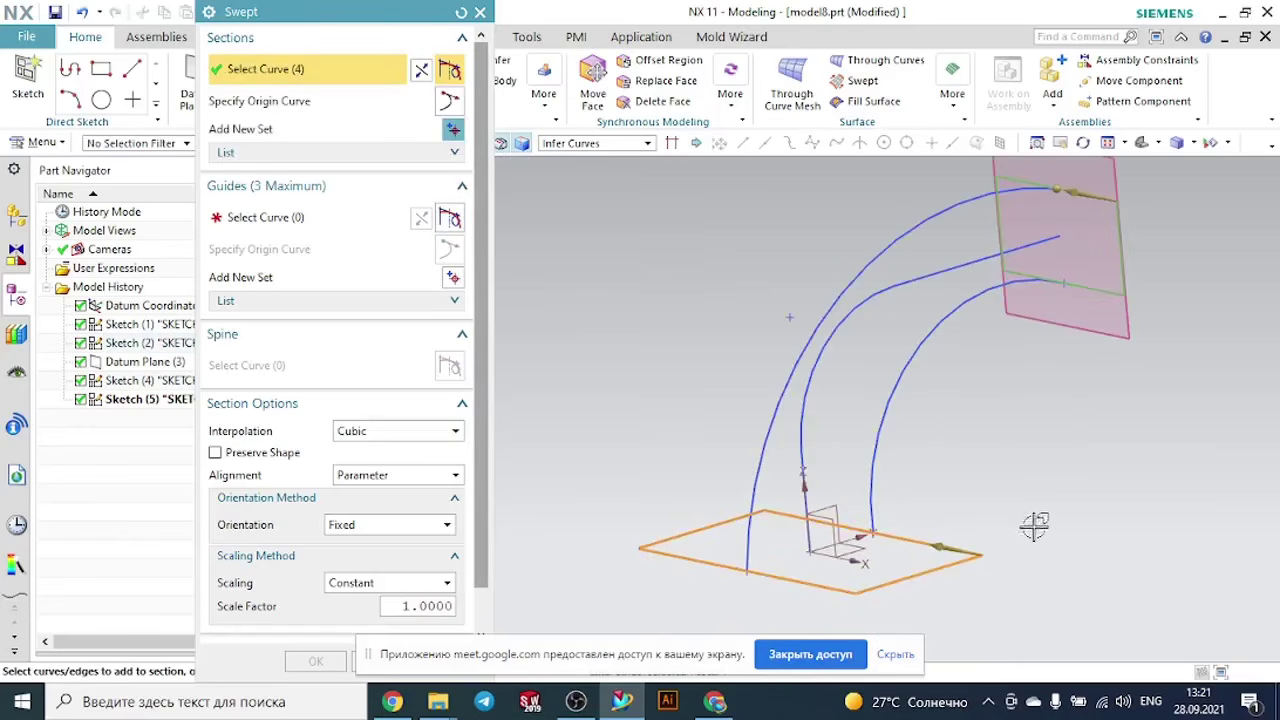
middle_drag(1034, 527, 993, 527)
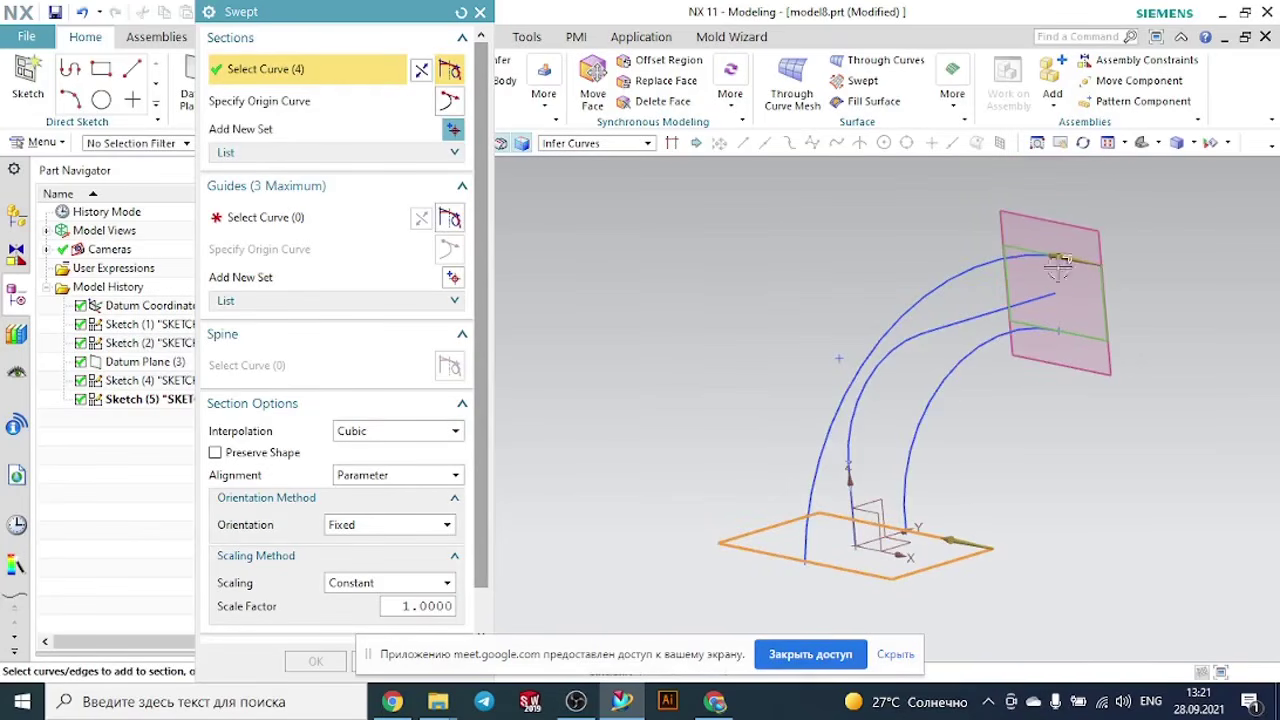
click(421, 72)
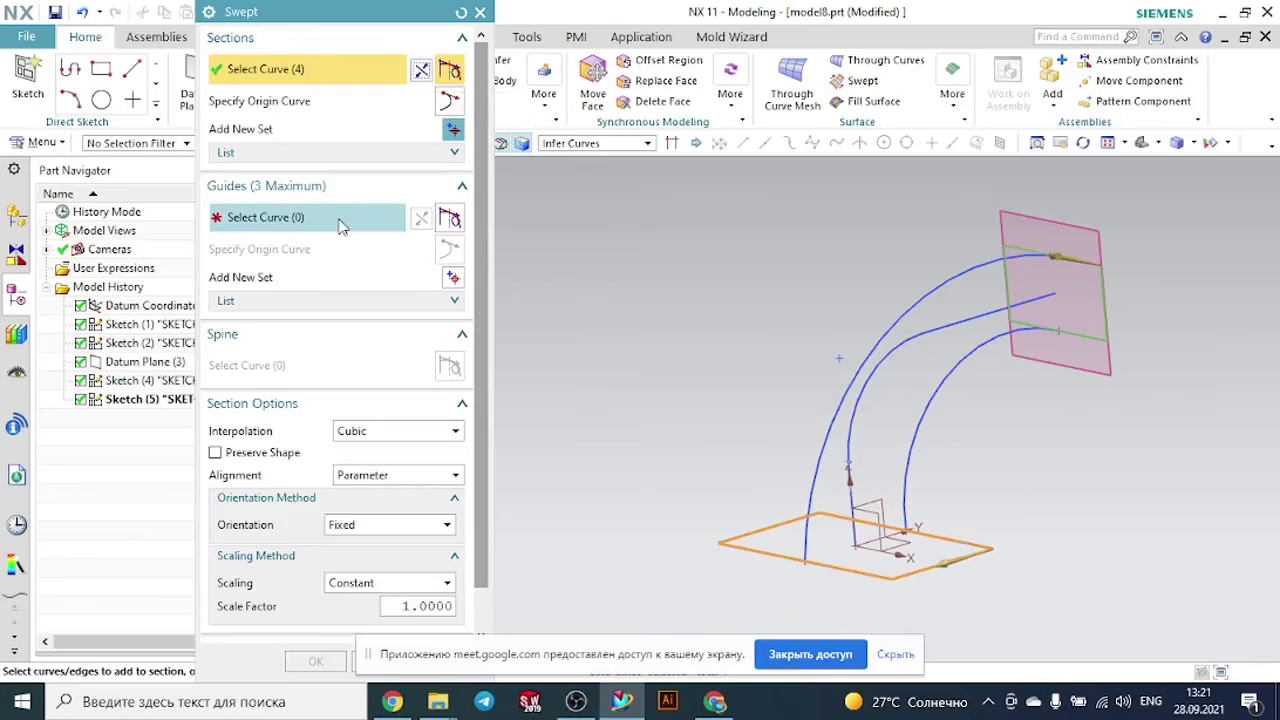
- Select the upper arc and the lower arc as two separate guides using the Connected Curves rule
click(305, 220)
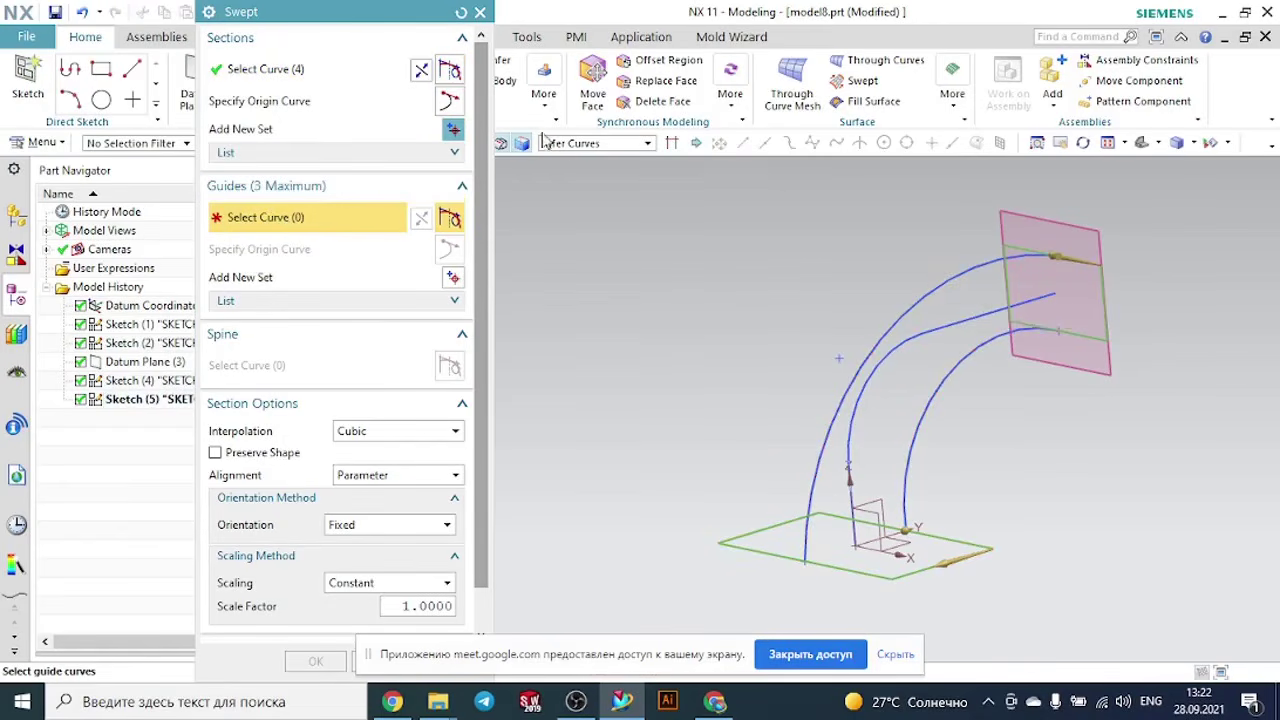
click(590, 143)
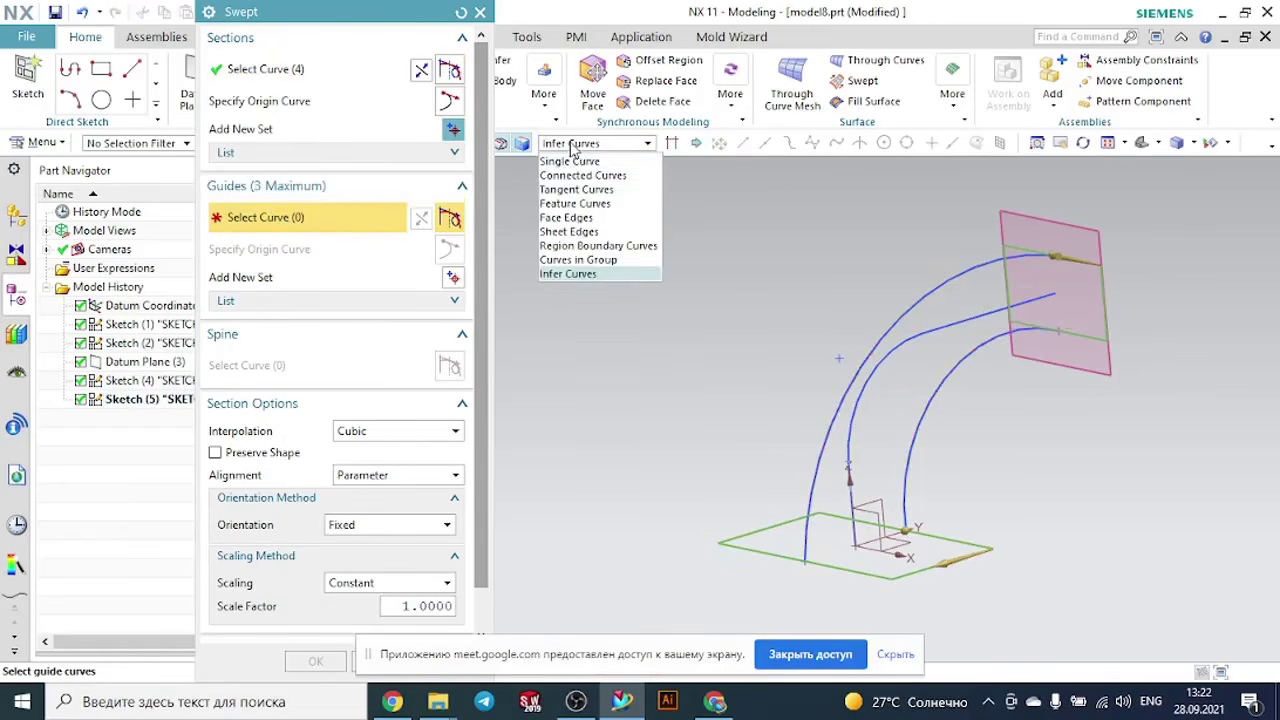
click(566, 171)
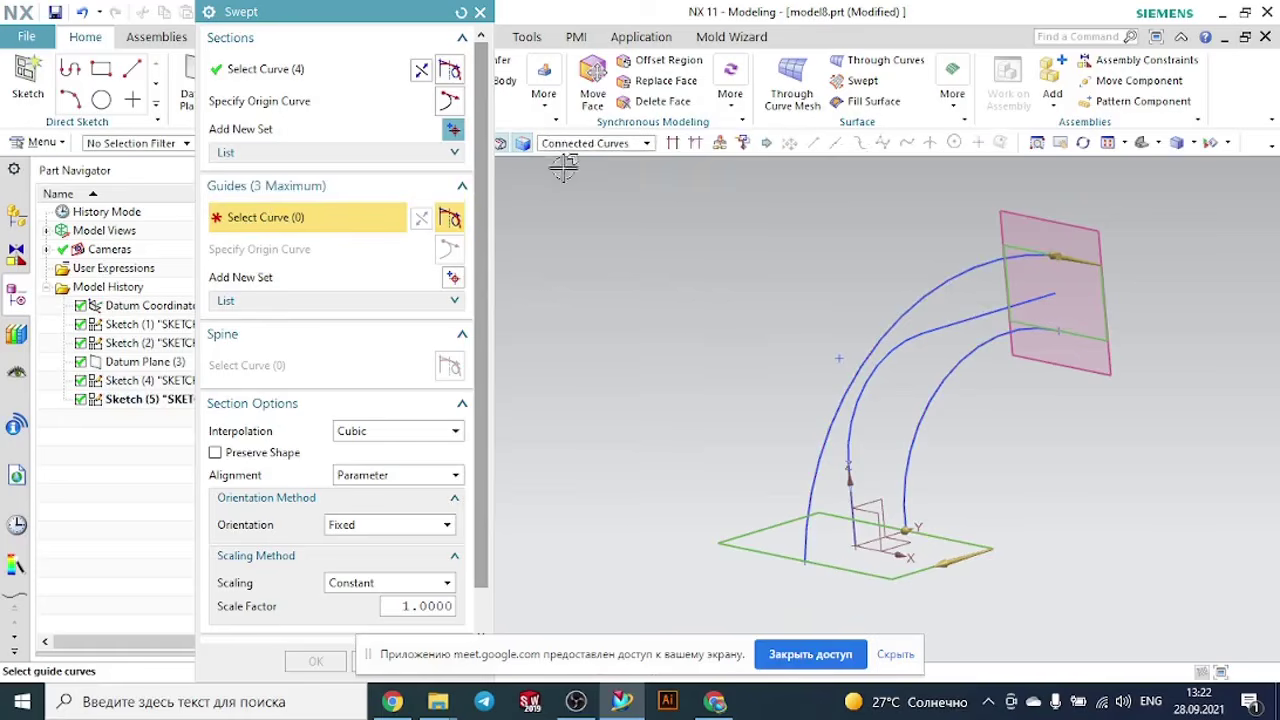
click(938, 289)
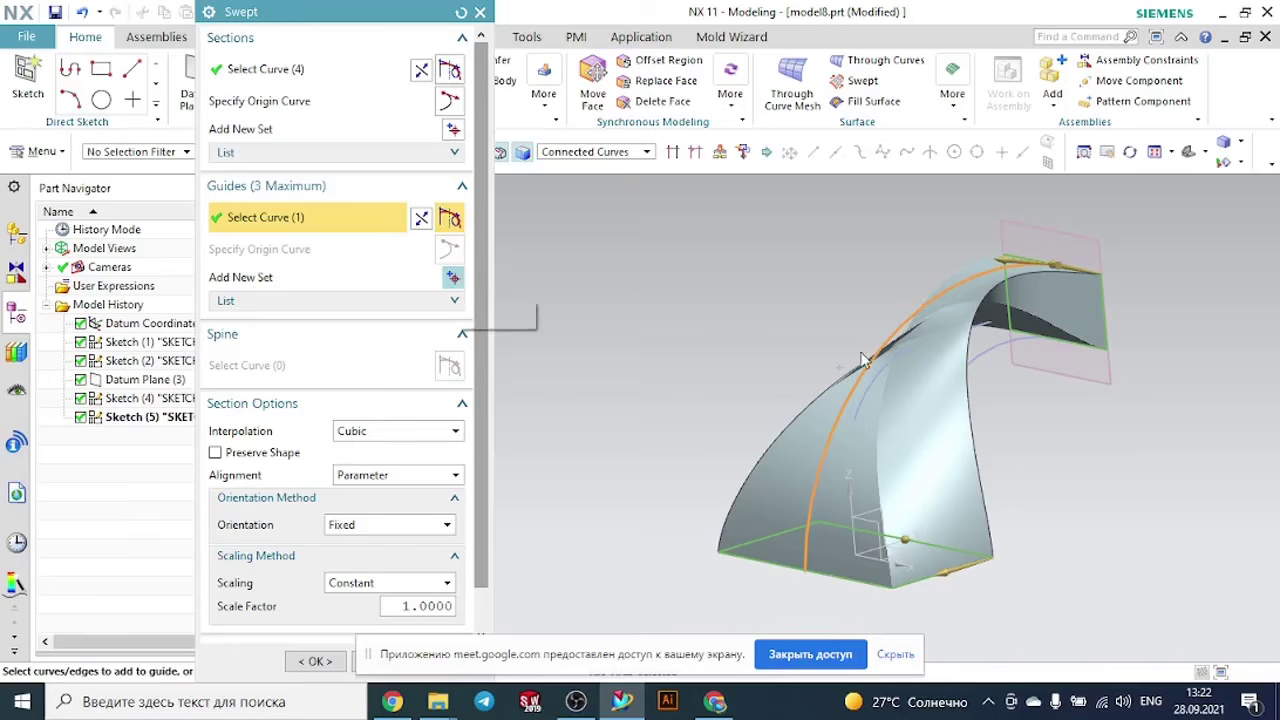
click(455, 278)
click(1000, 352)
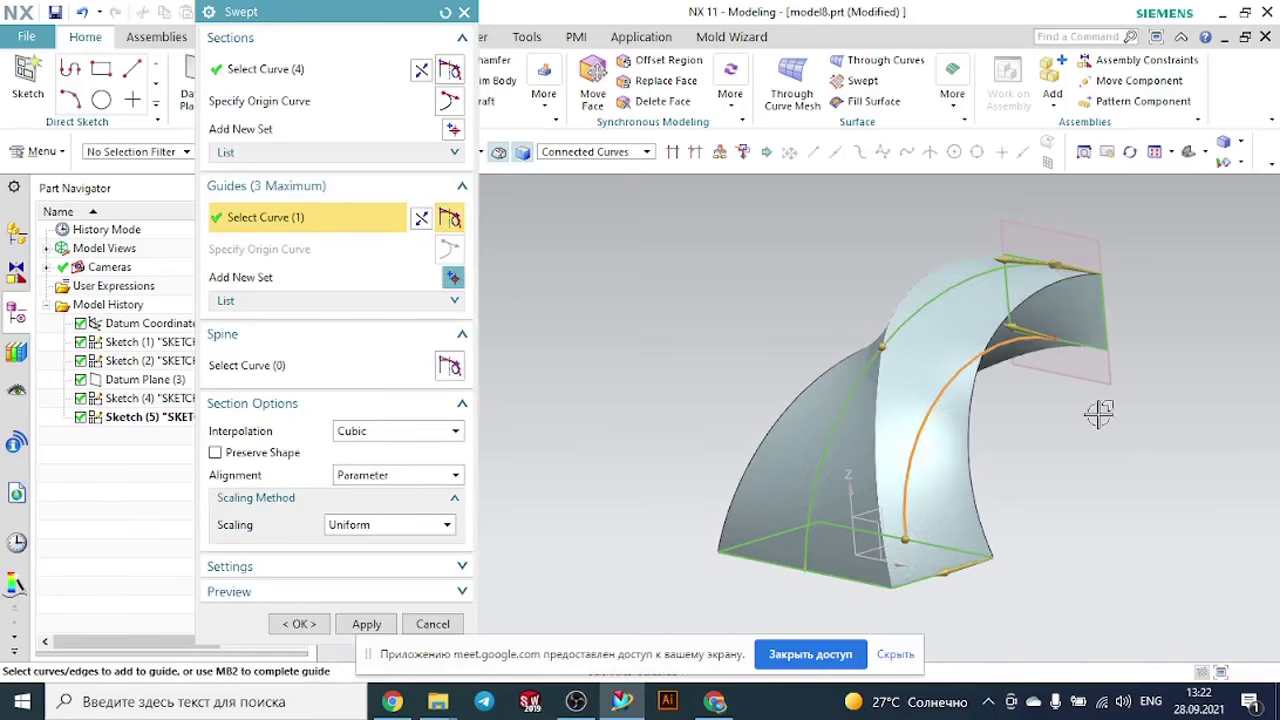
- Try reversing the section direction, remove the base rectangle section from the sweep, and reset the Swept settings
middle_drag(1098, 420, 990, 582)
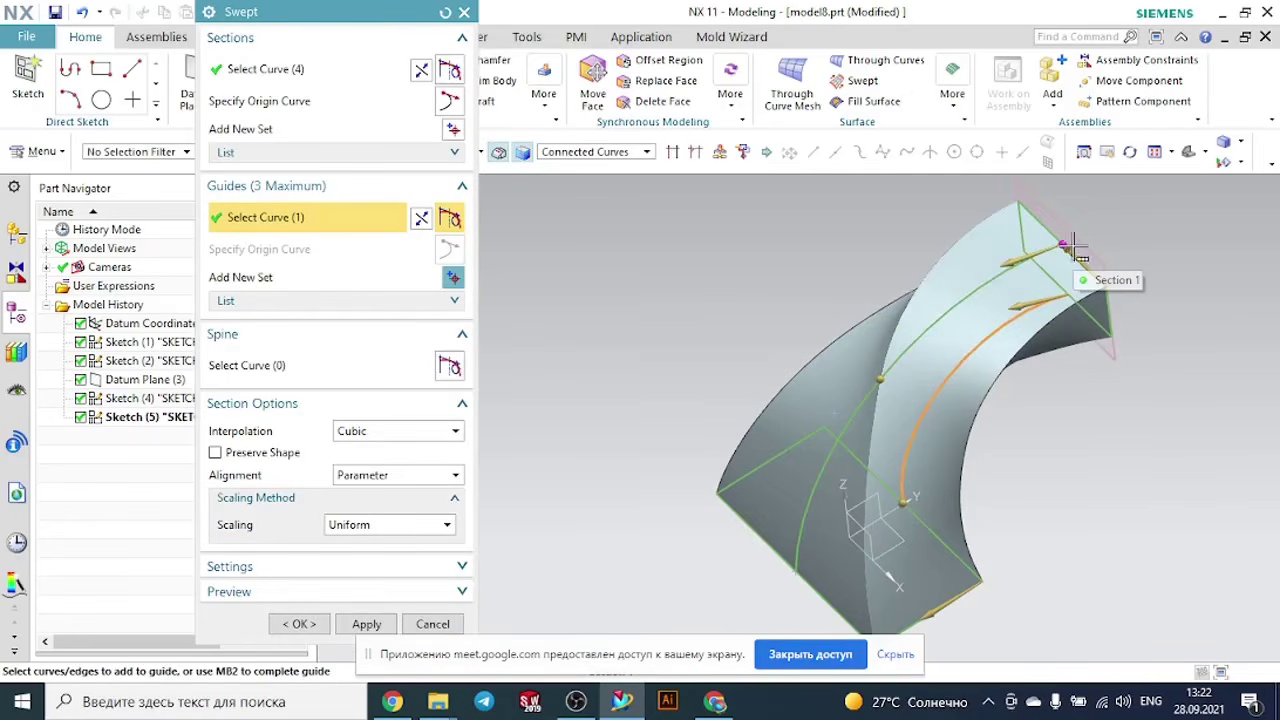
middle_drag(1124, 442, 1113, 362)
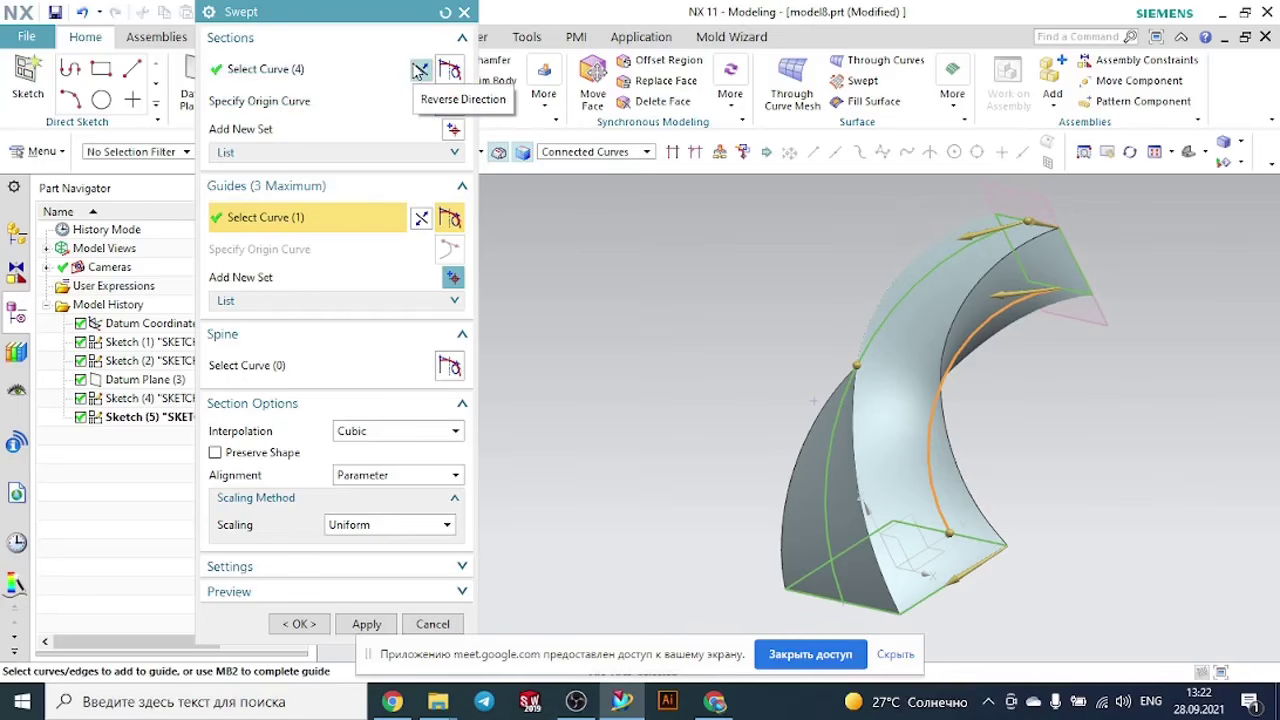
click(418, 68)
click(418, 68)
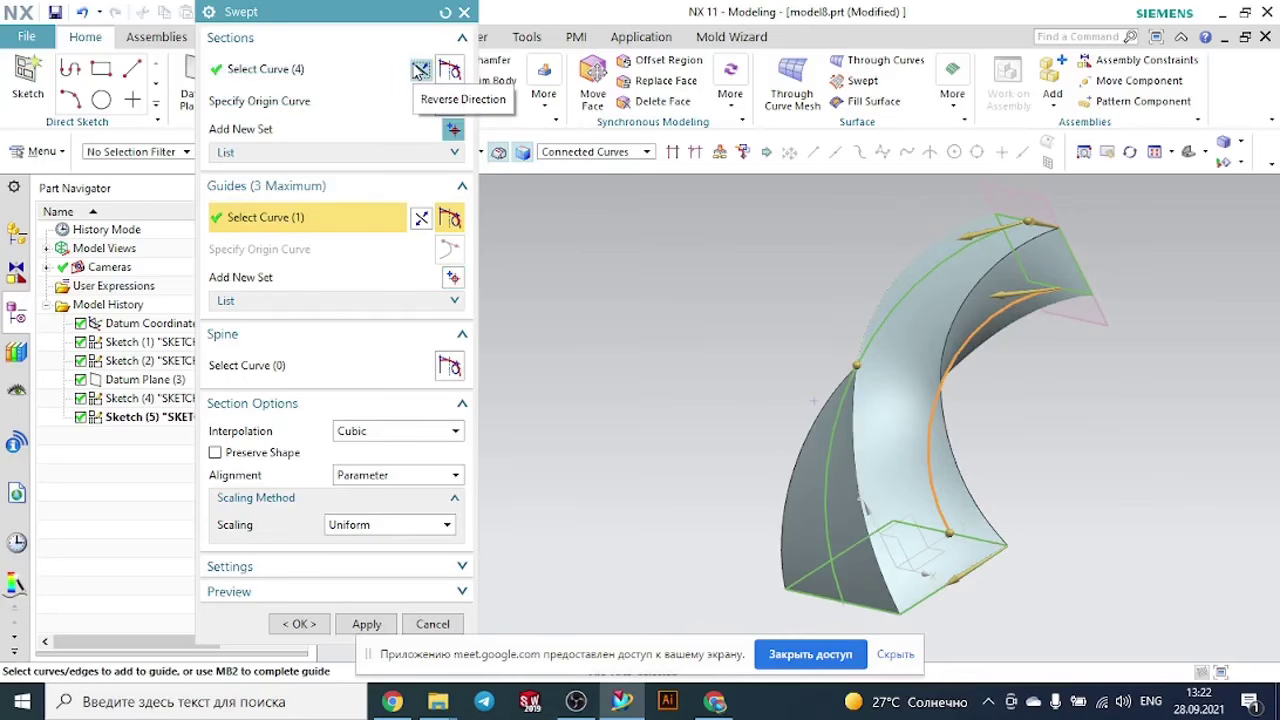
click(258, 153)
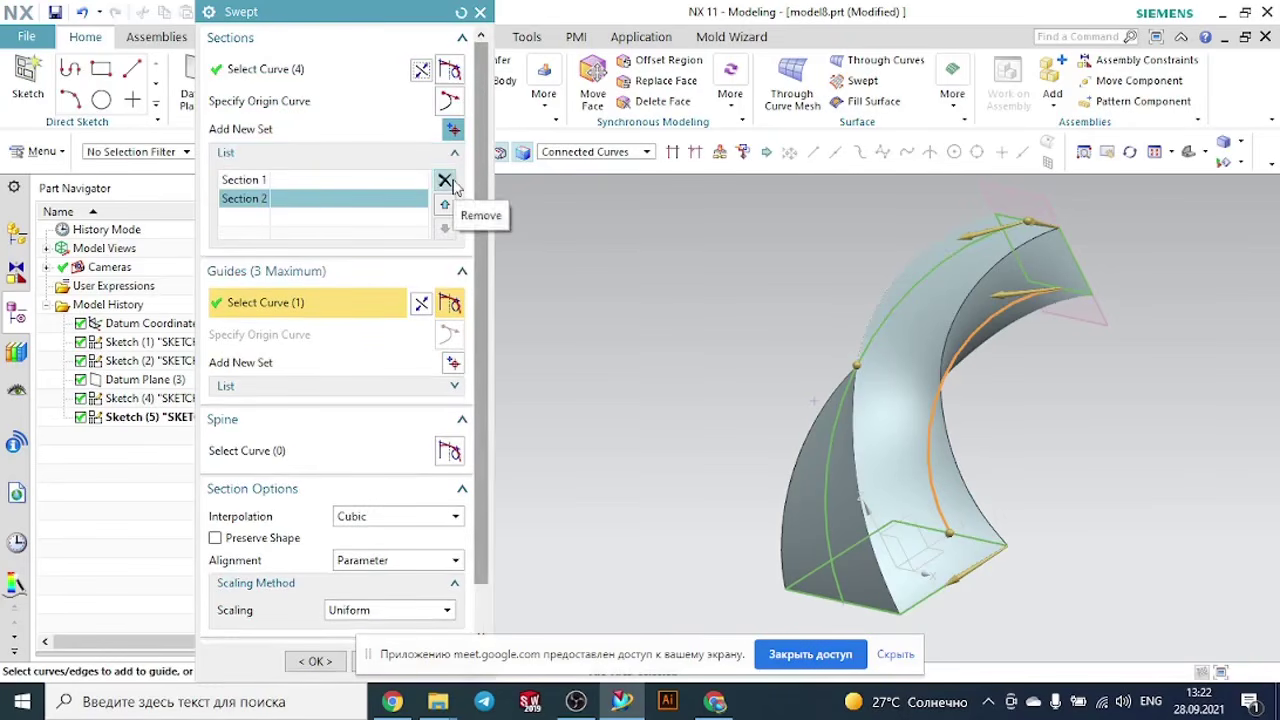
click(445, 181)
middle_drag(1193, 480, 1086, 536)
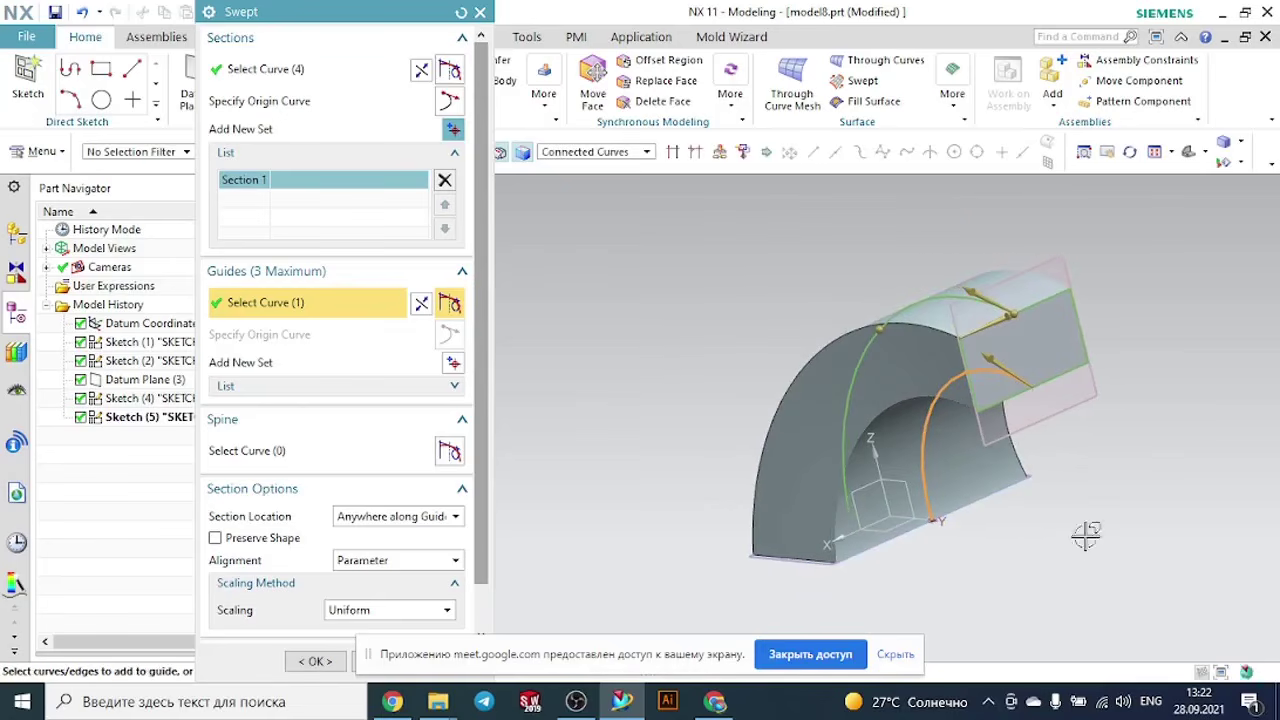
click(462, 13)
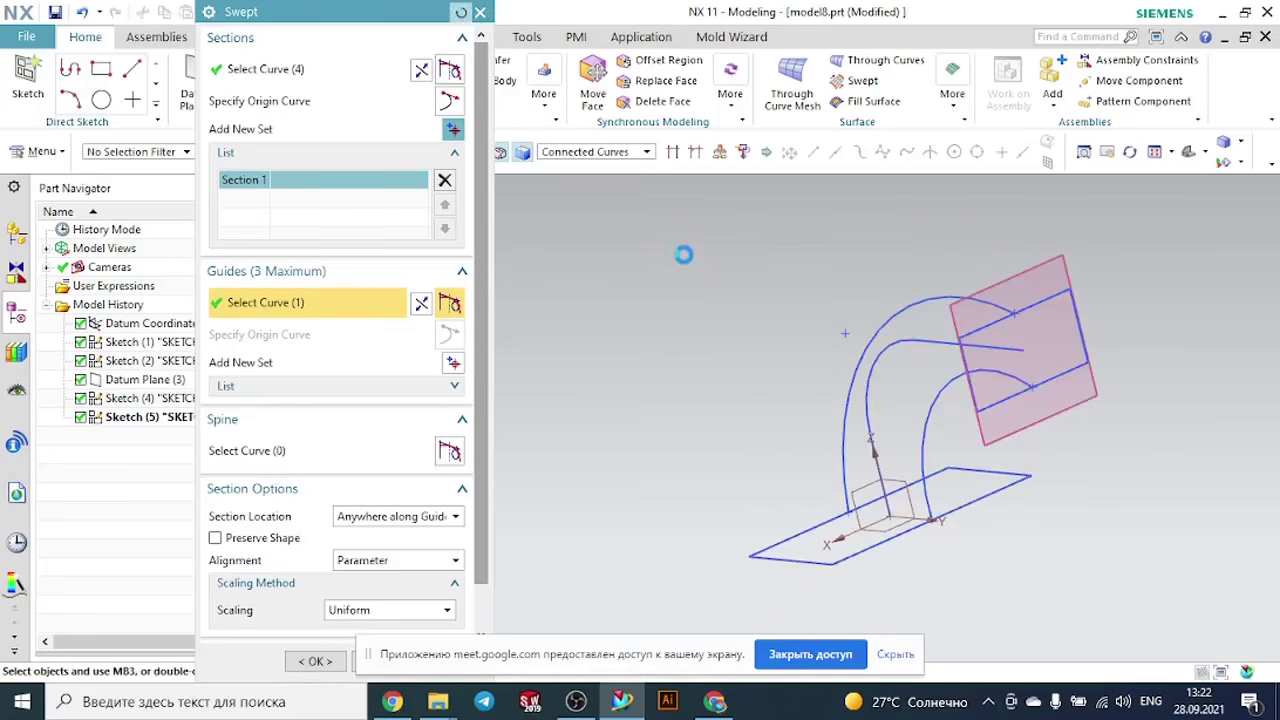
- Try the sweep with both rectangles as sections and both arcs inferred as a single guide set, and reset the Swept settings
middle_drag(708, 277, 840, 312)
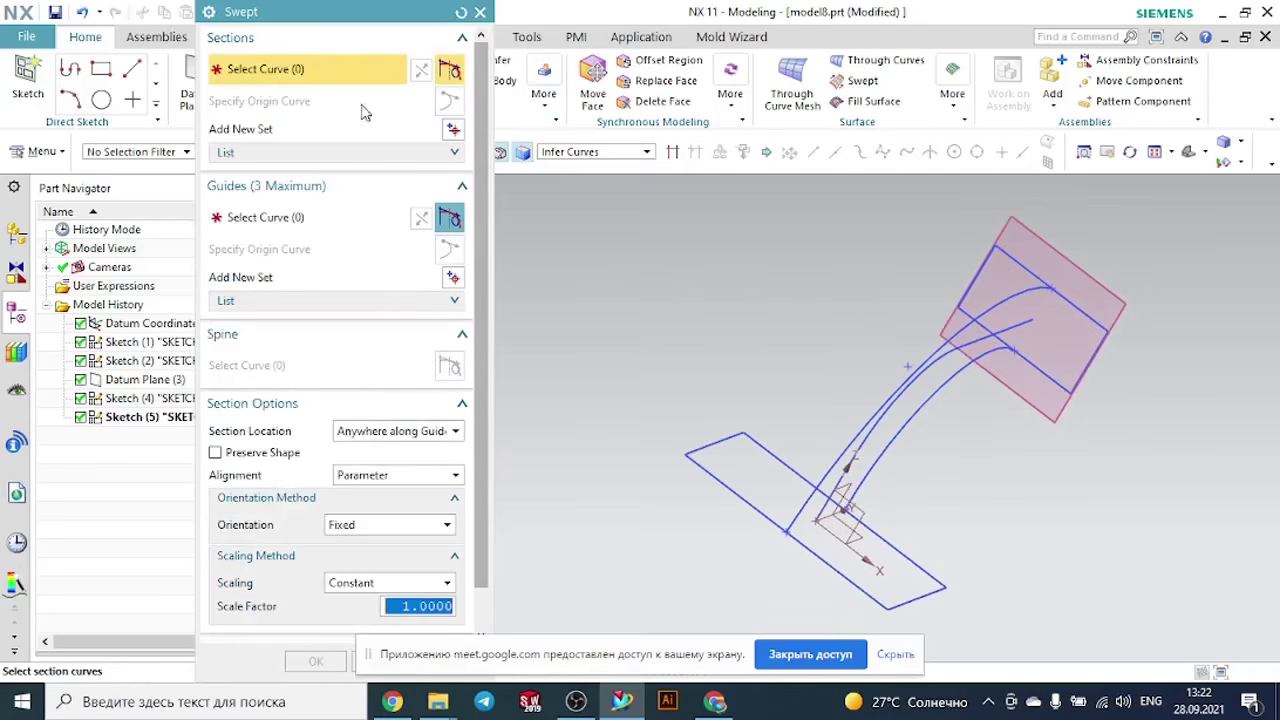
click(1086, 307)
middle_click(1171, 389)
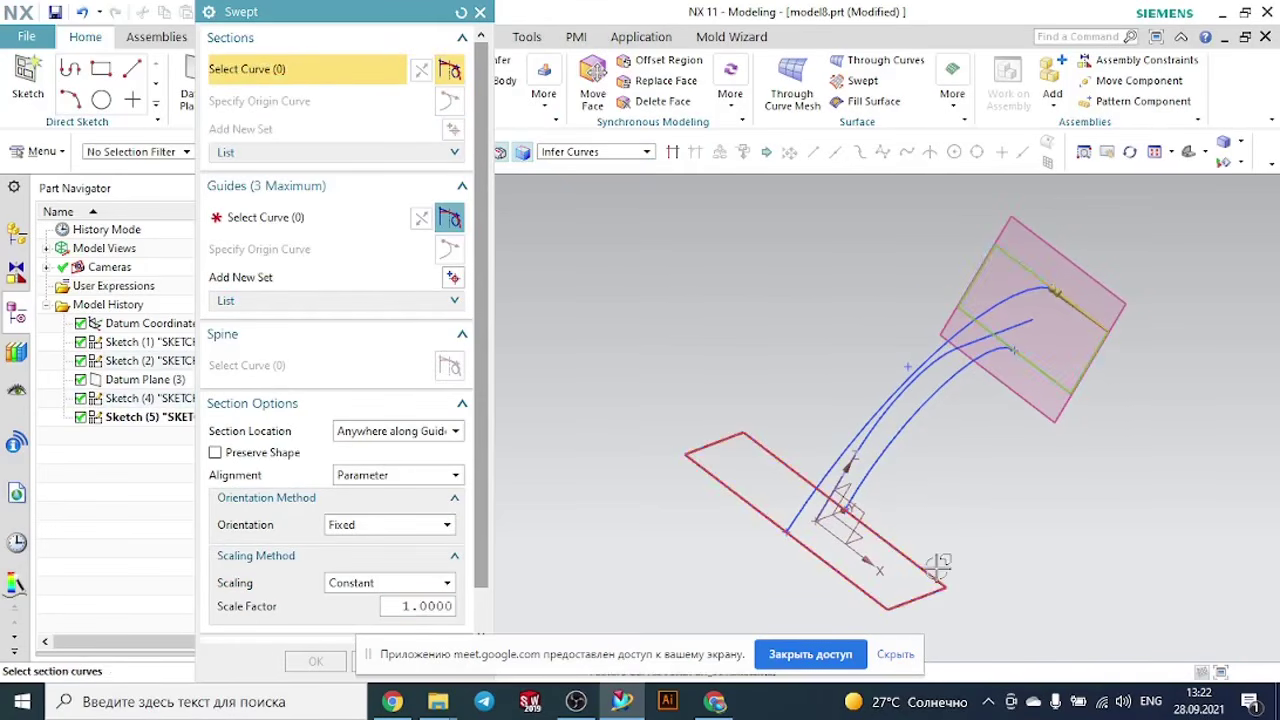
click(938, 566)
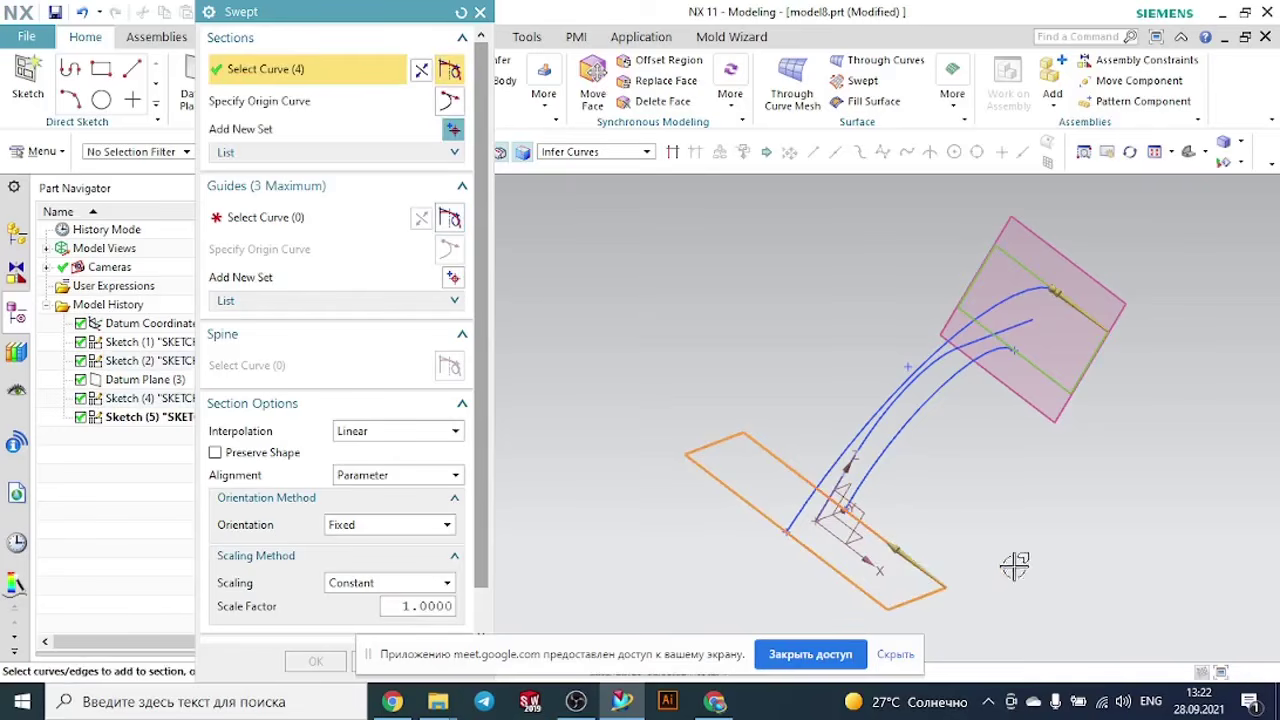
click(267, 228)
middle_drag(838, 322, 1016, 290)
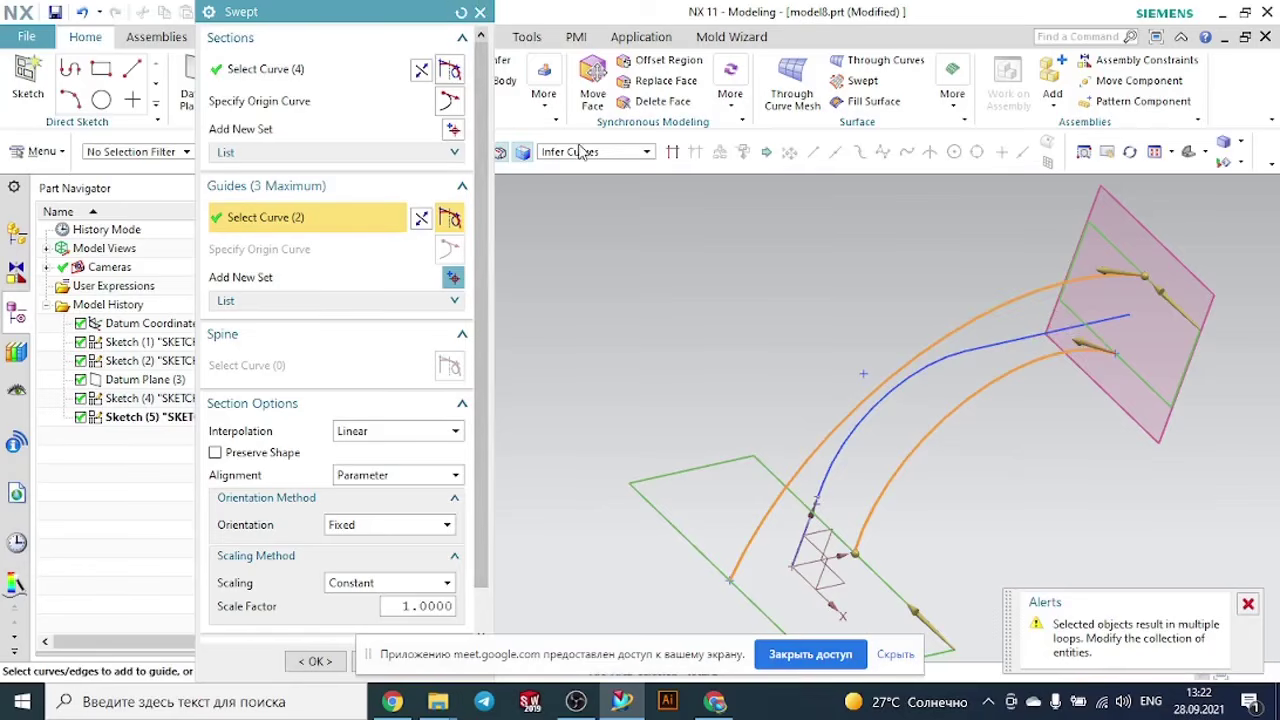
click(459, 13)
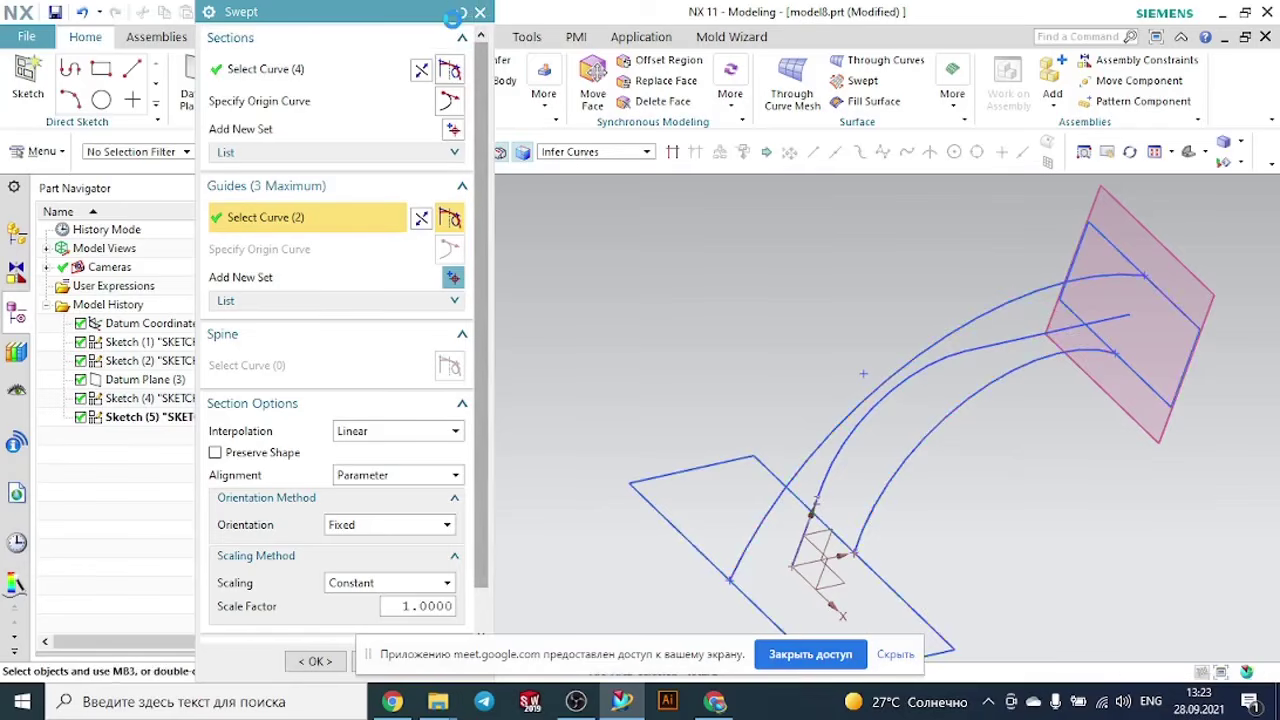
click(455, 13)
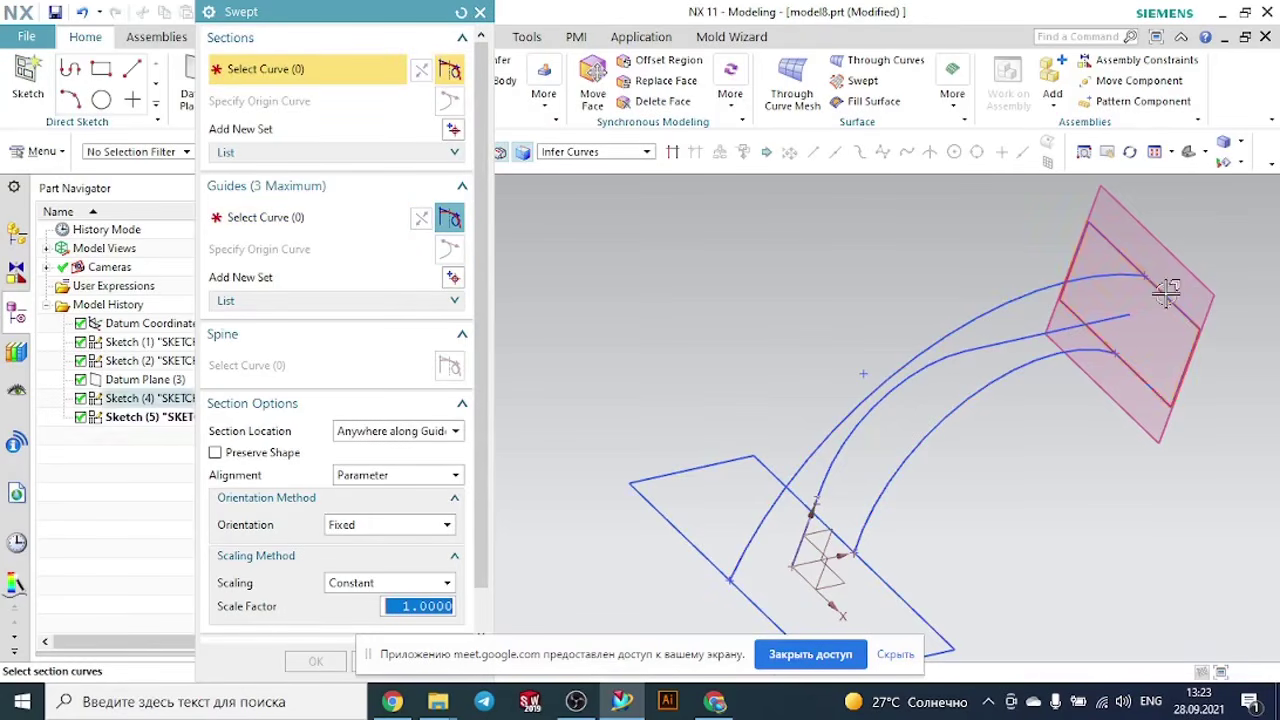
- Select the datum-plane rectangle as the first section and the base rectangle as the second, picking matching long edges for aligned directions
click(1165, 375)
middle_click(1108, 455)
scroll(1108, 455, up, 1)
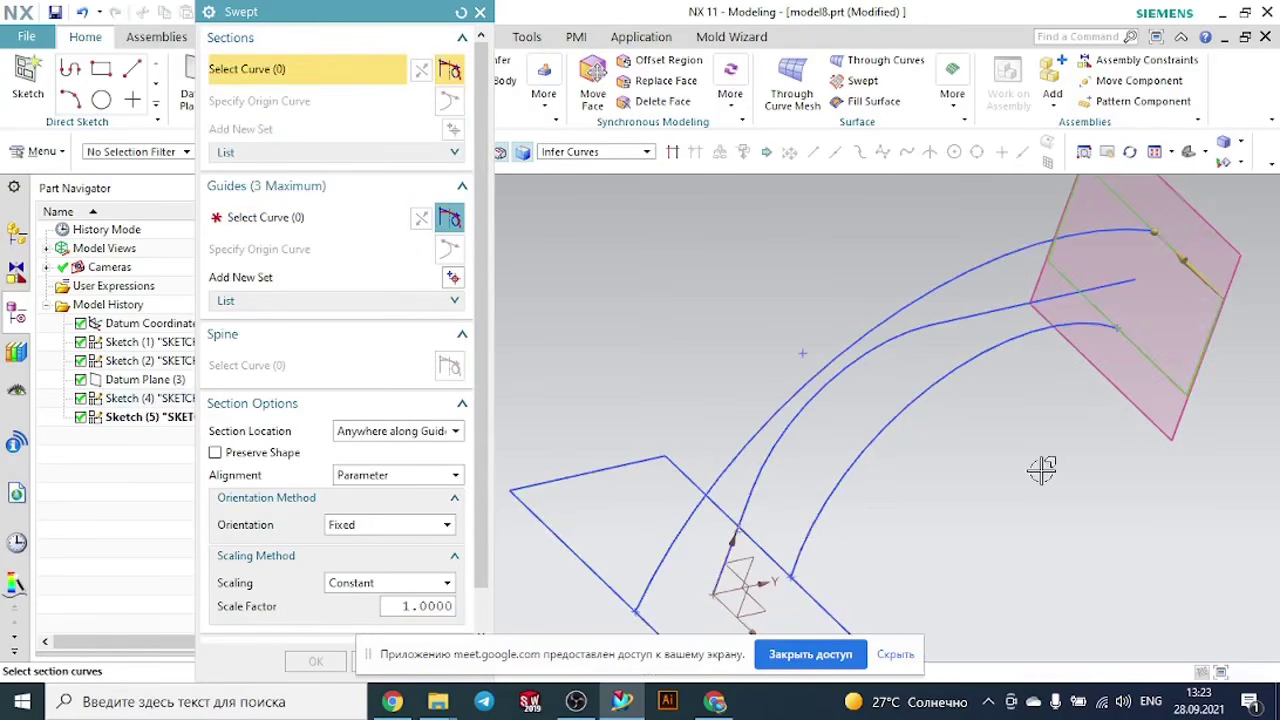
scroll(1042, 470, down, 2)
scroll(1020, 623, up, 2)
scroll(1077, 566, down, 3)
scroll(988, 638, up, 3)
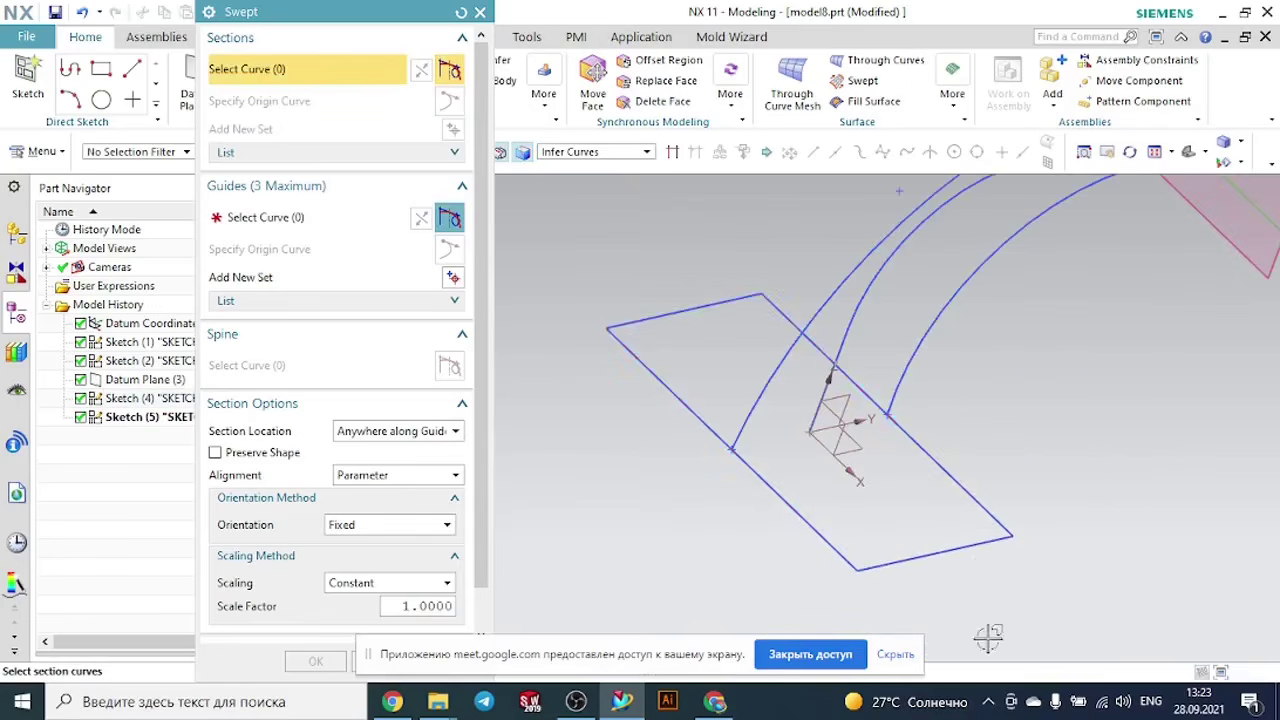
click(986, 510)
middle_click(1071, 434)
scroll(1060, 420, up, 1)
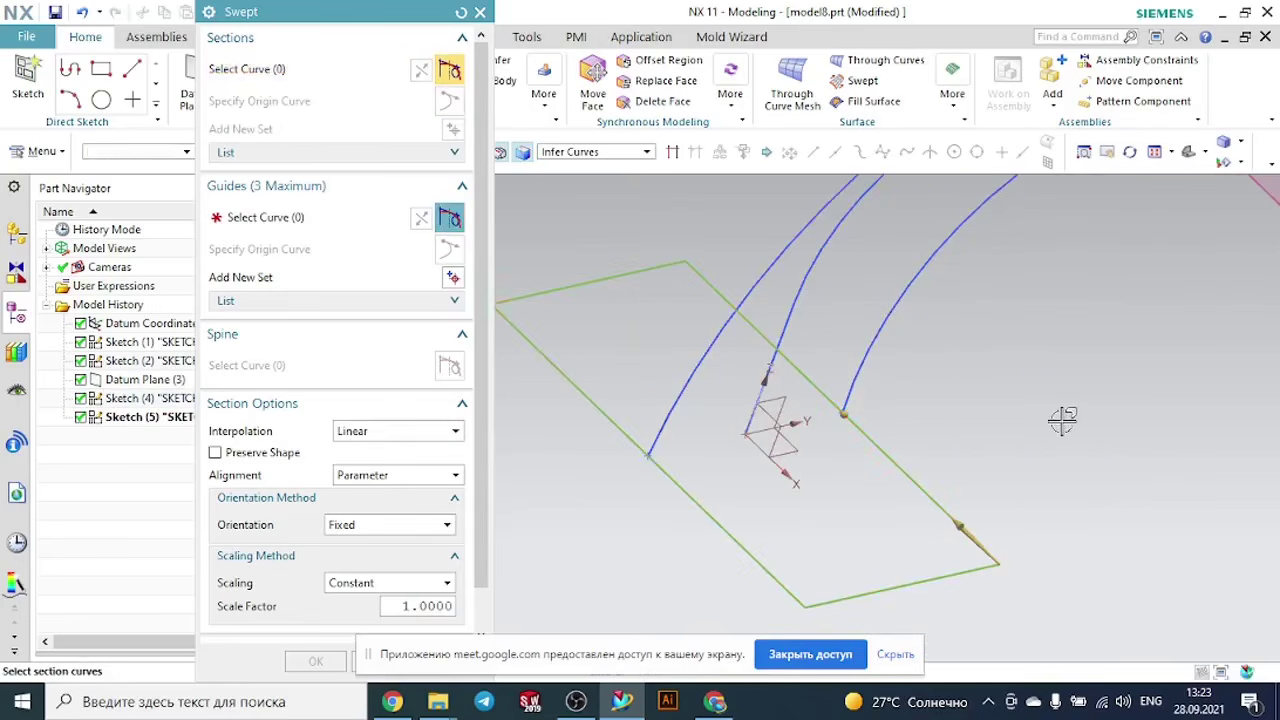
- Try the sweep with the upper and lower arcs as separate guides using the Connected Curves rule, and reset the Swept settings
click(444, 214)
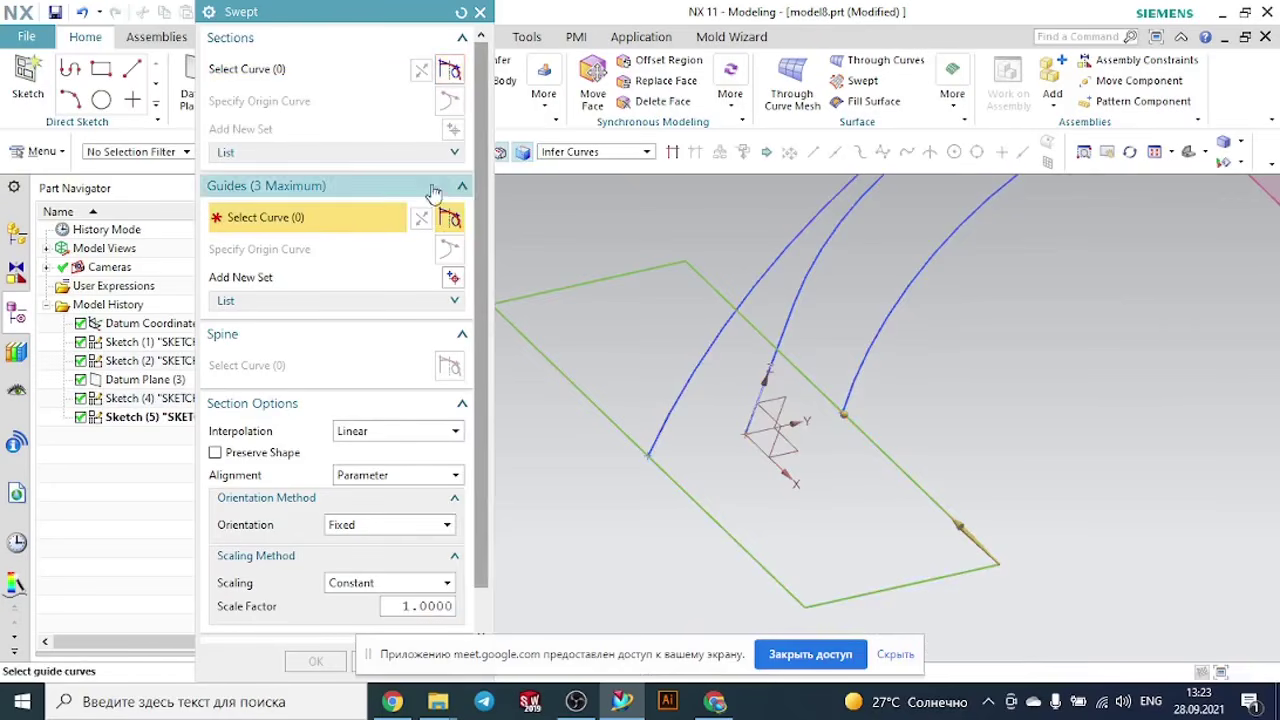
click(546, 154)
click(549, 198)
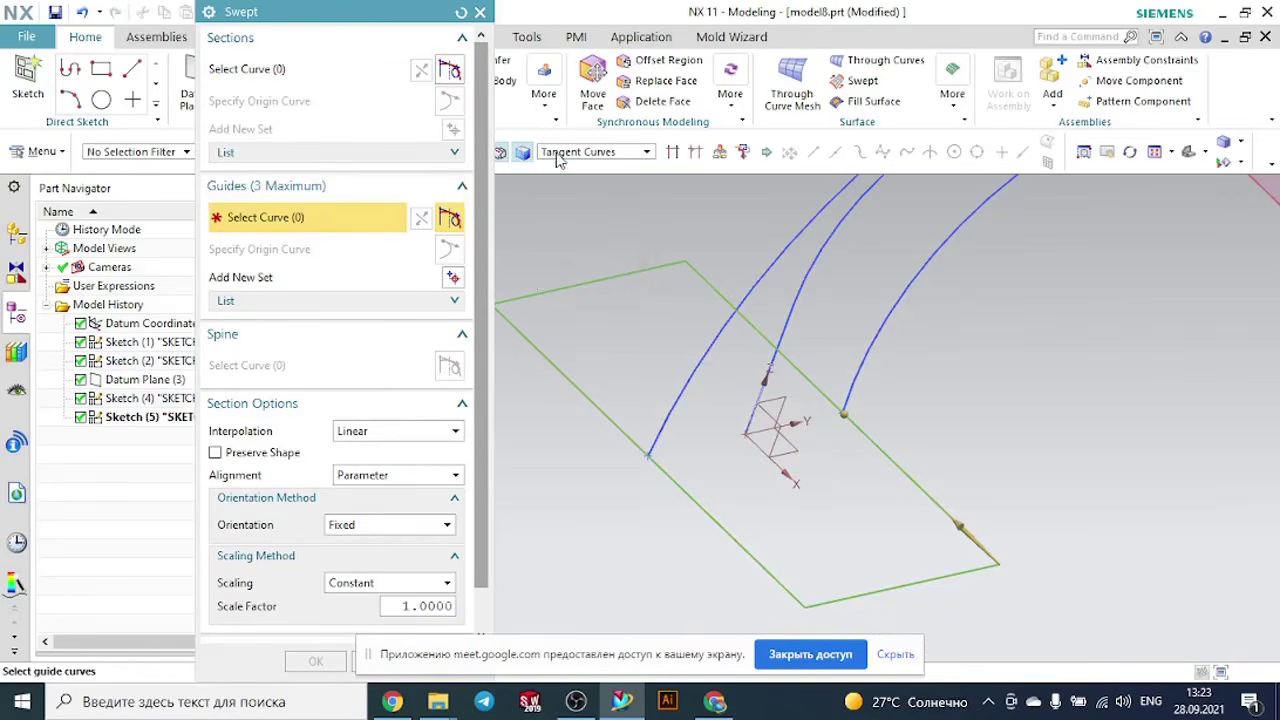
click(560, 154)
click(562, 184)
middle_drag(727, 308, 1020, 248)
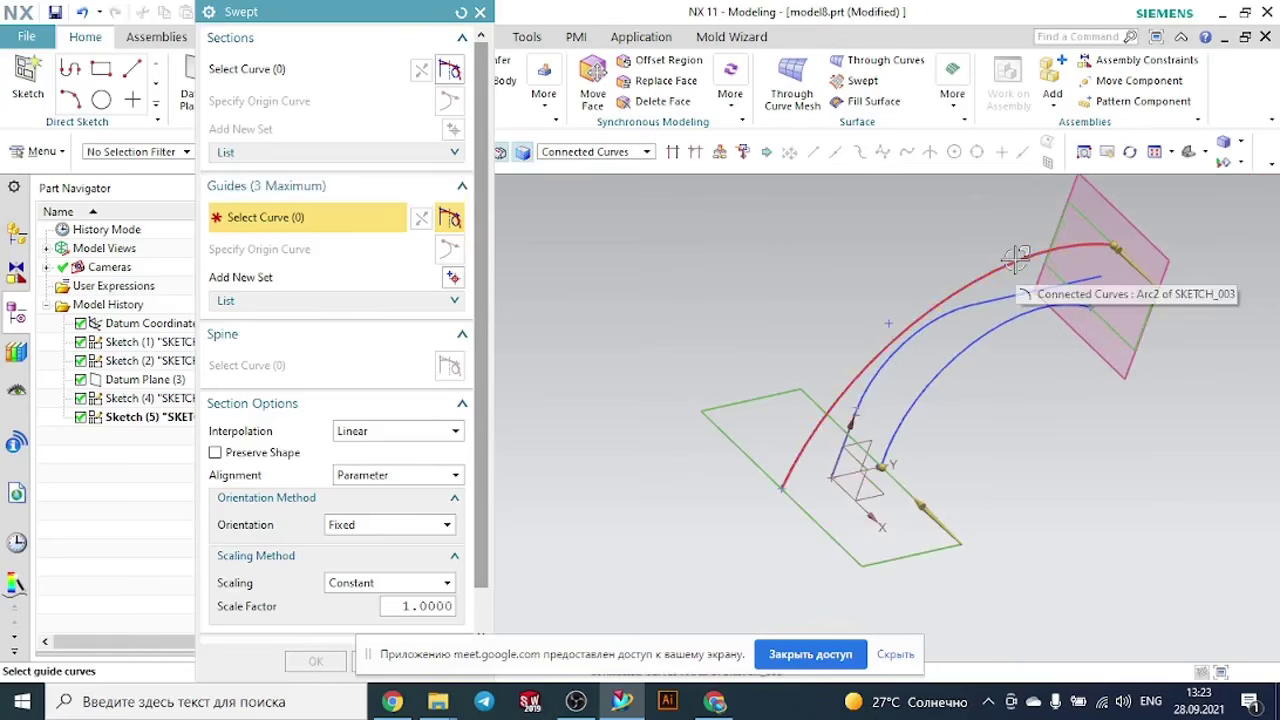
click(1016, 262)
middle_drag(1147, 473, 1097, 438)
middle_click(1070, 423)
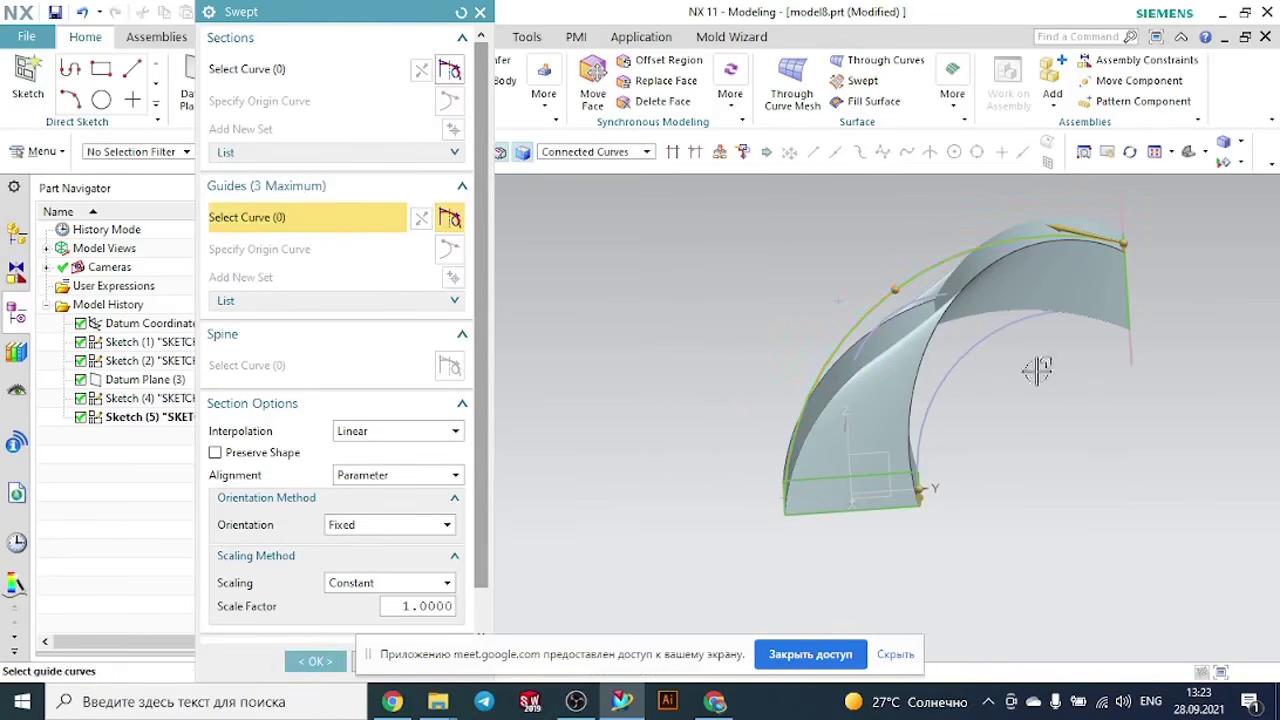
click(995, 335)
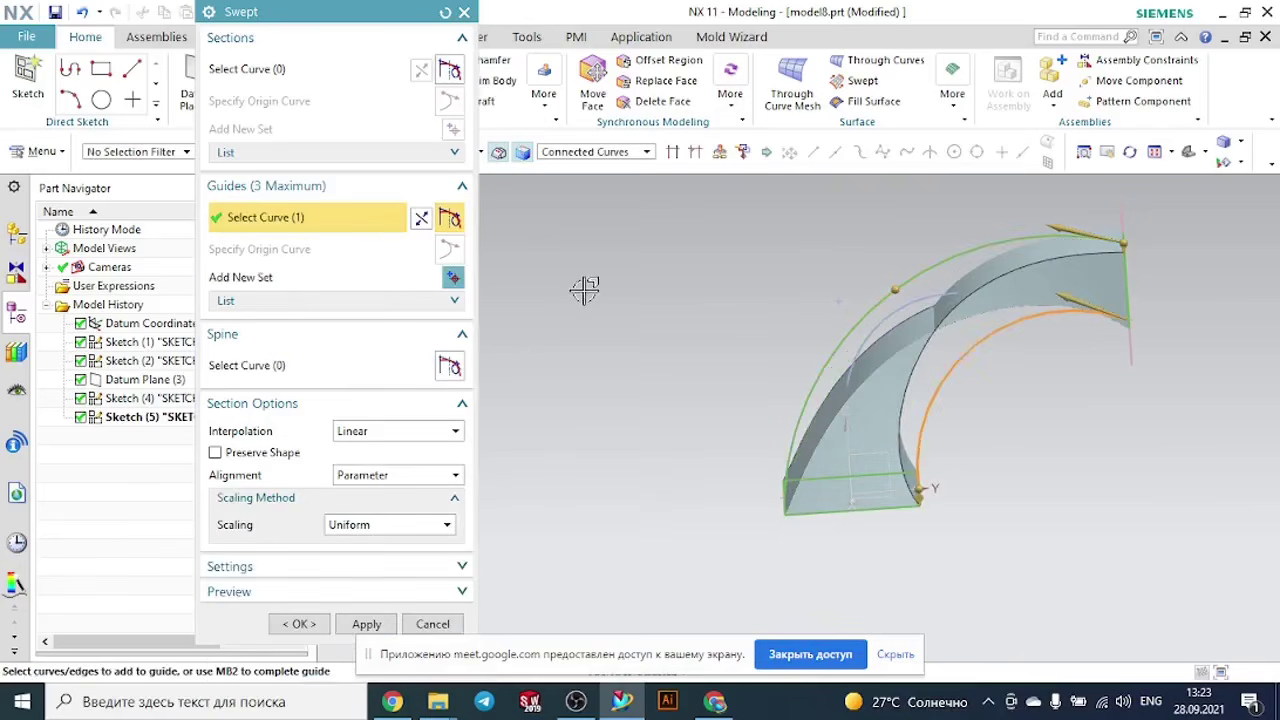
middle_drag(628, 329, 498, 280)
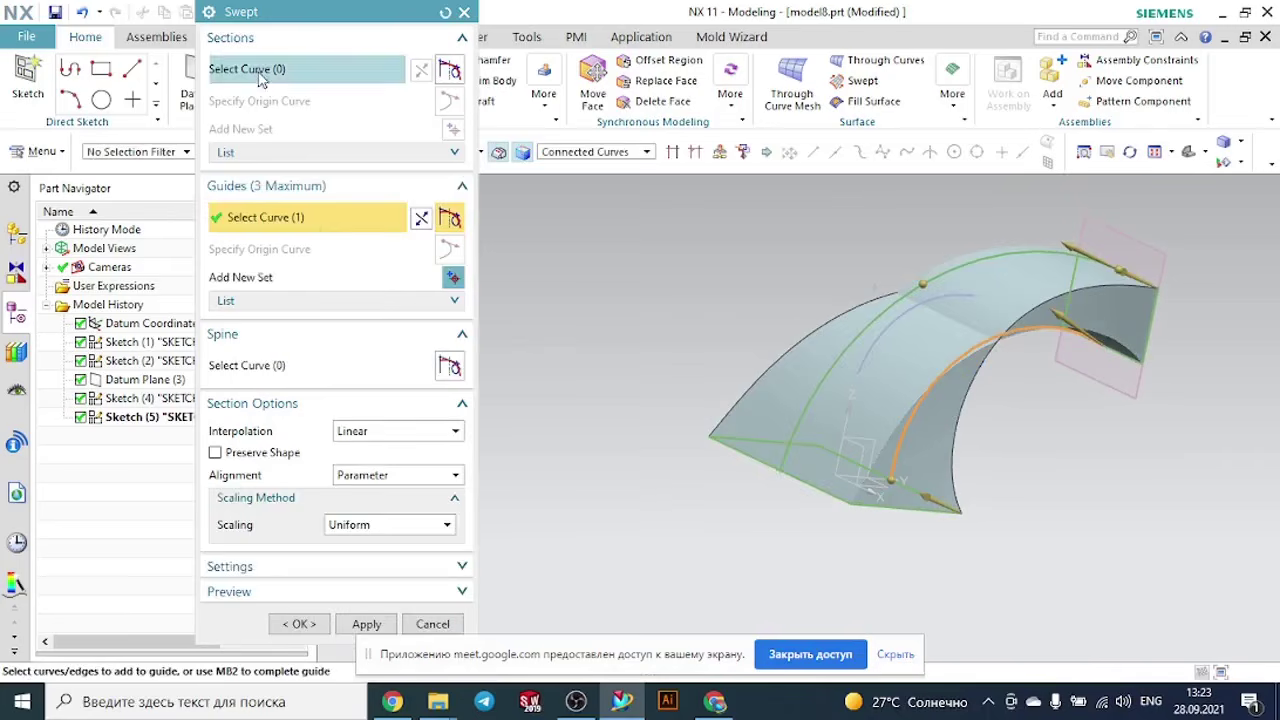
click(440, 12)
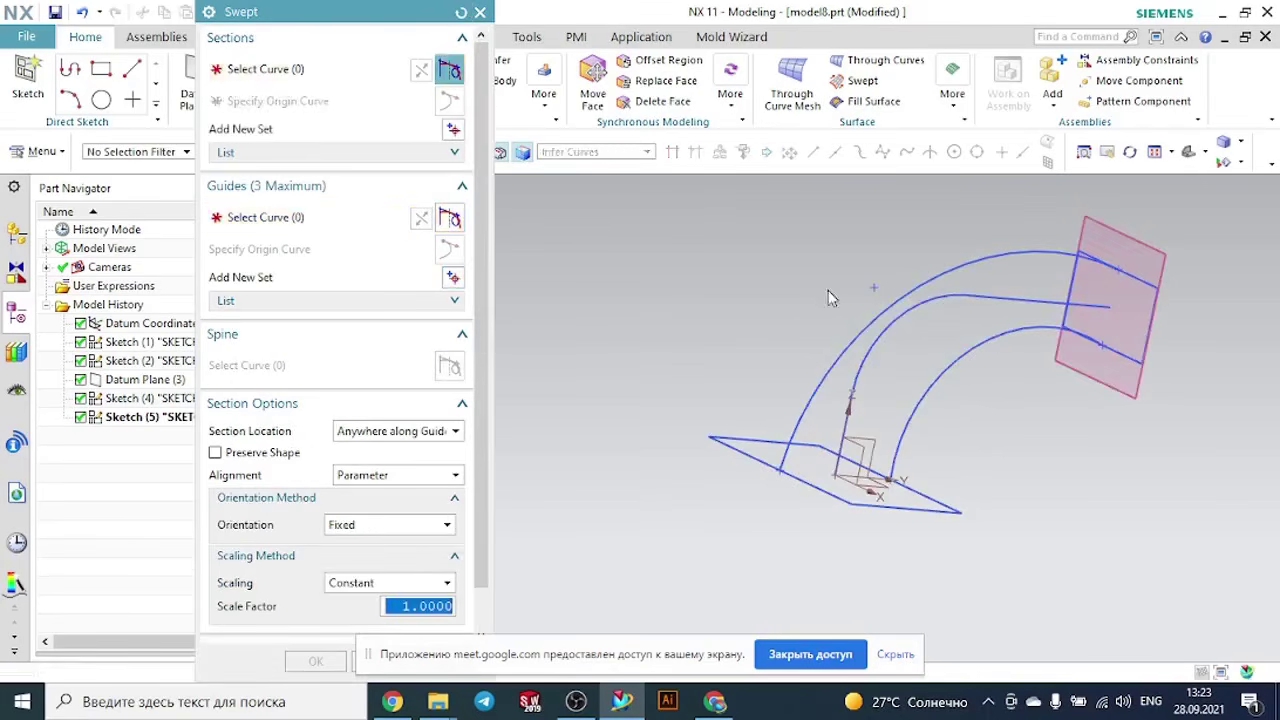
- Select the datum-plane rectangle and the base rectangle as two sections, picking matching long edges to align their directions
click(1146, 278)
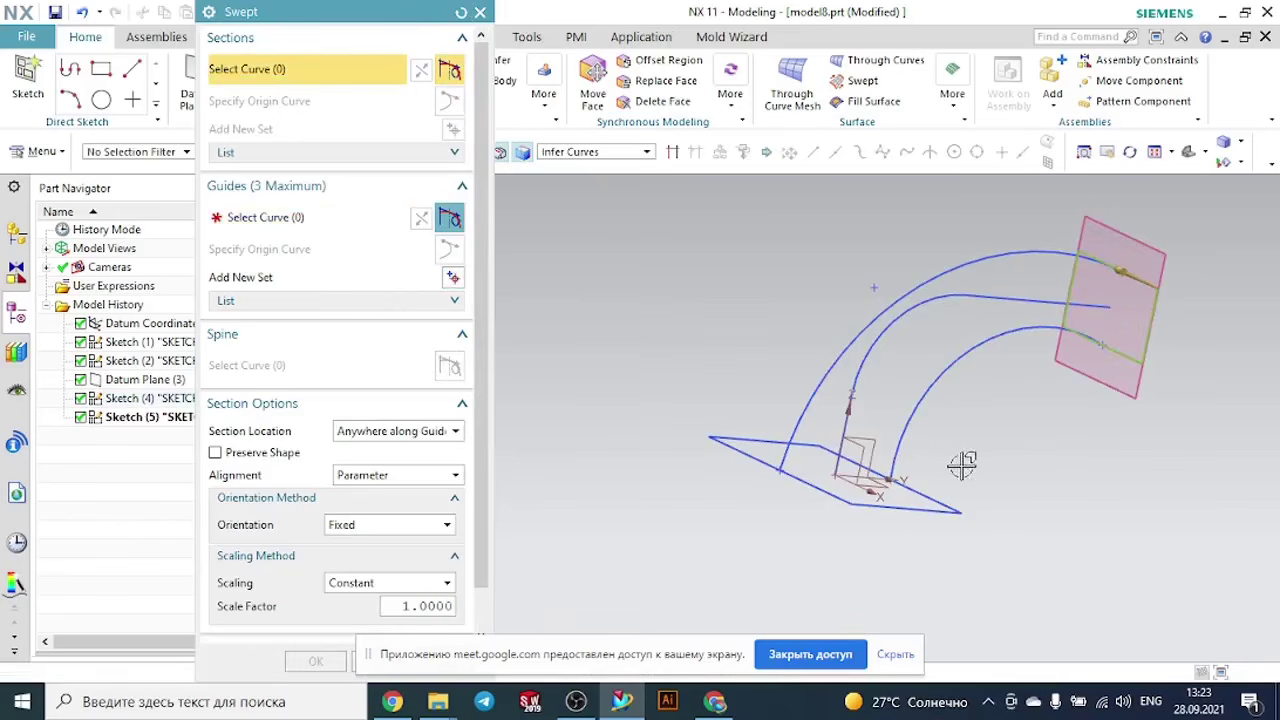
middle_drag(962, 465, 974, 494)
click(936, 522)
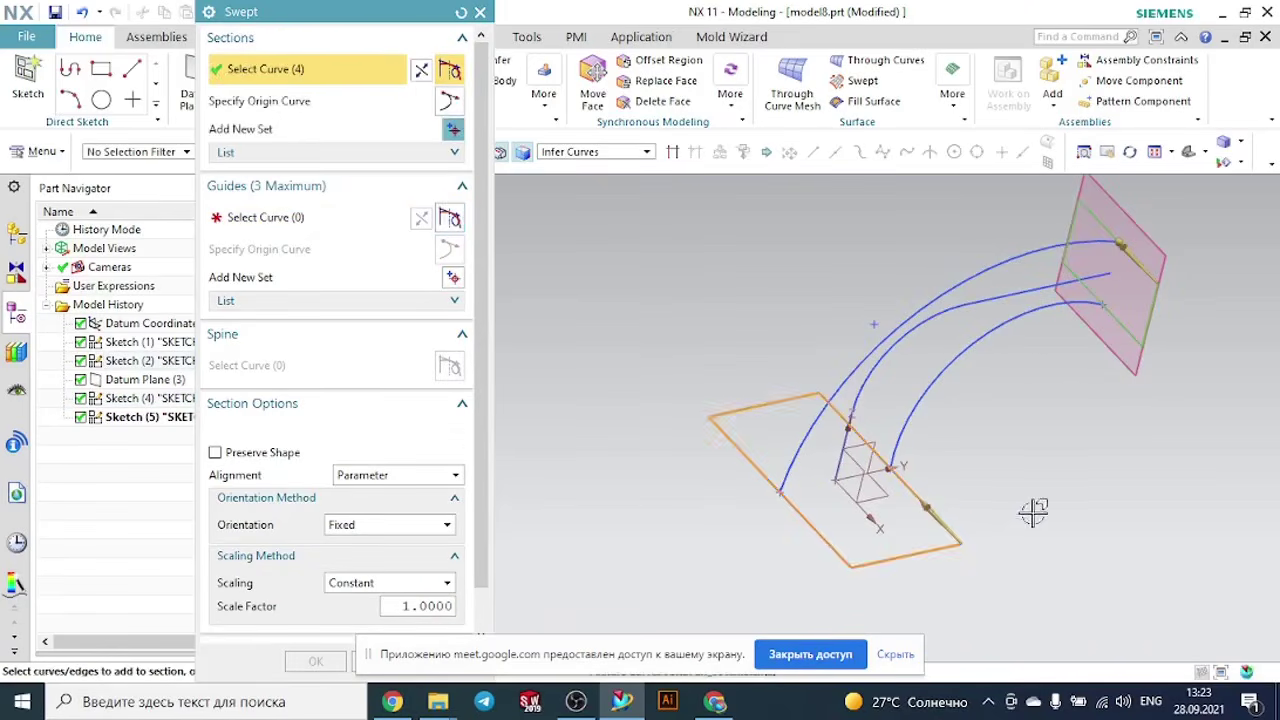
middle_click(1049, 503)
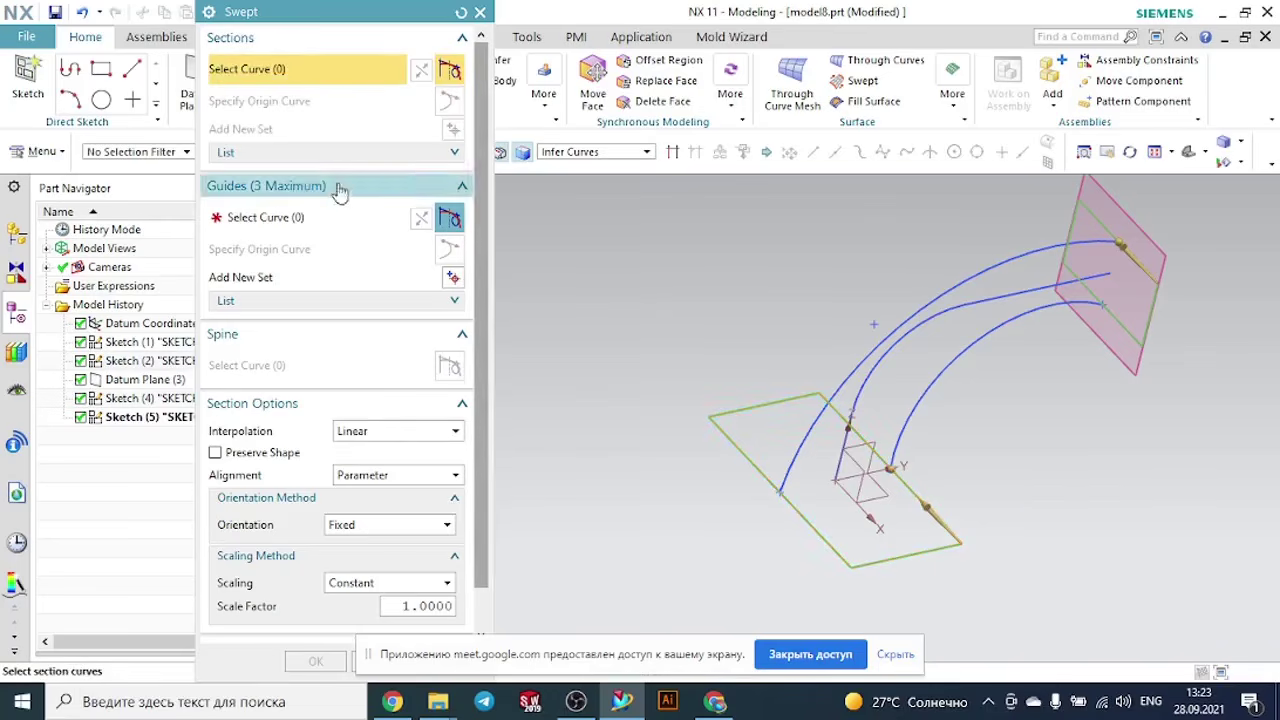
- Select the upper arc and the lower arc as two separate guides using the Tangent Curves rule
click(313, 217)
click(594, 154)
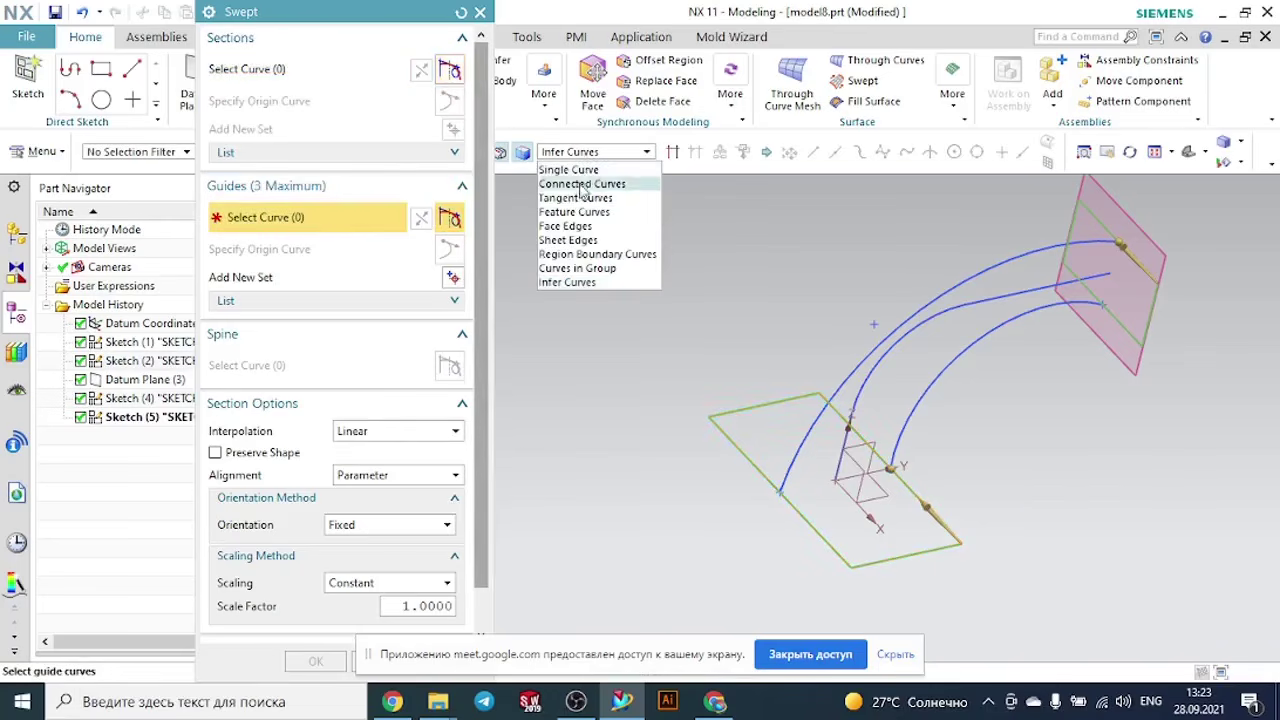
click(578, 195)
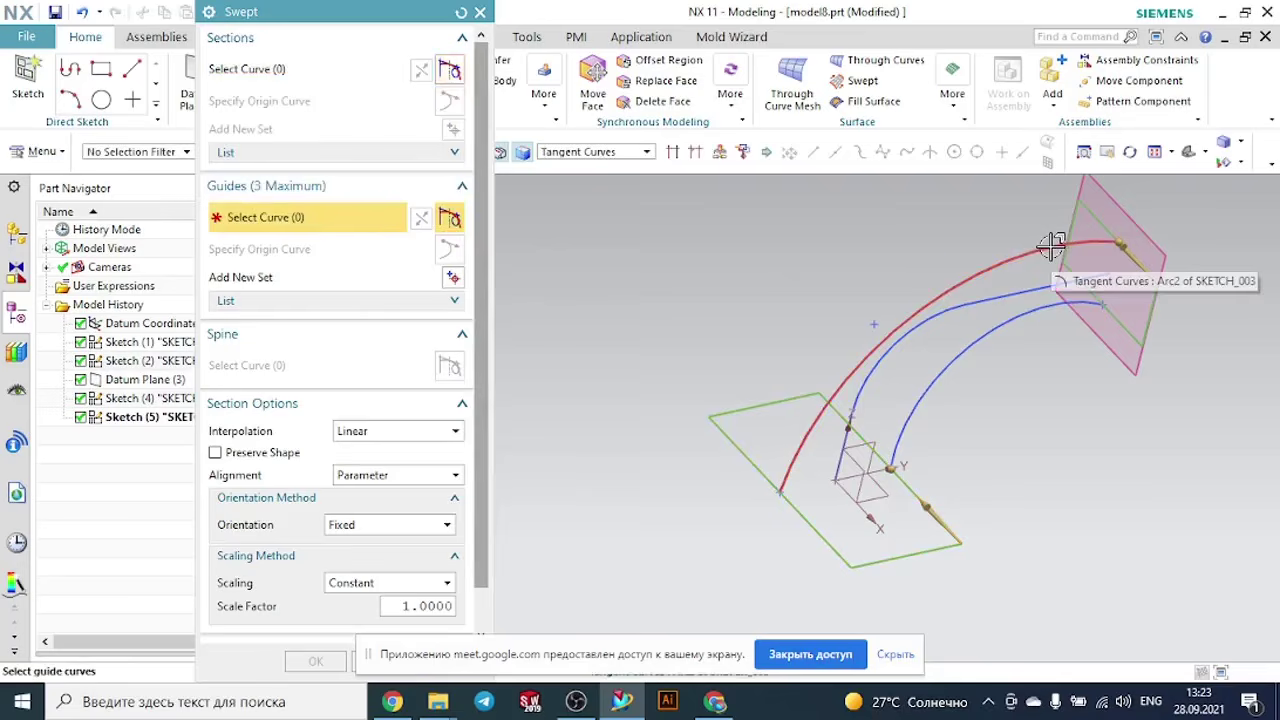
click(1051, 246)
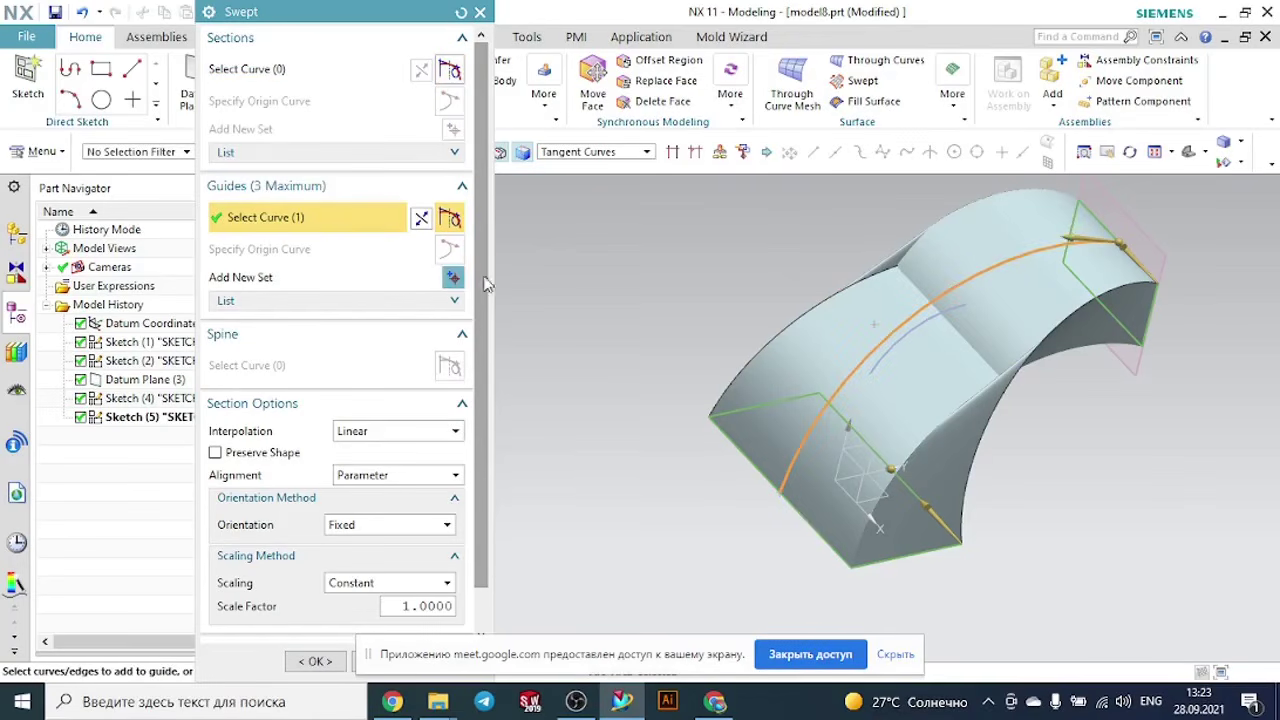
click(453, 277)
middle_drag(1096, 406, 1068, 376)
click(990, 355)
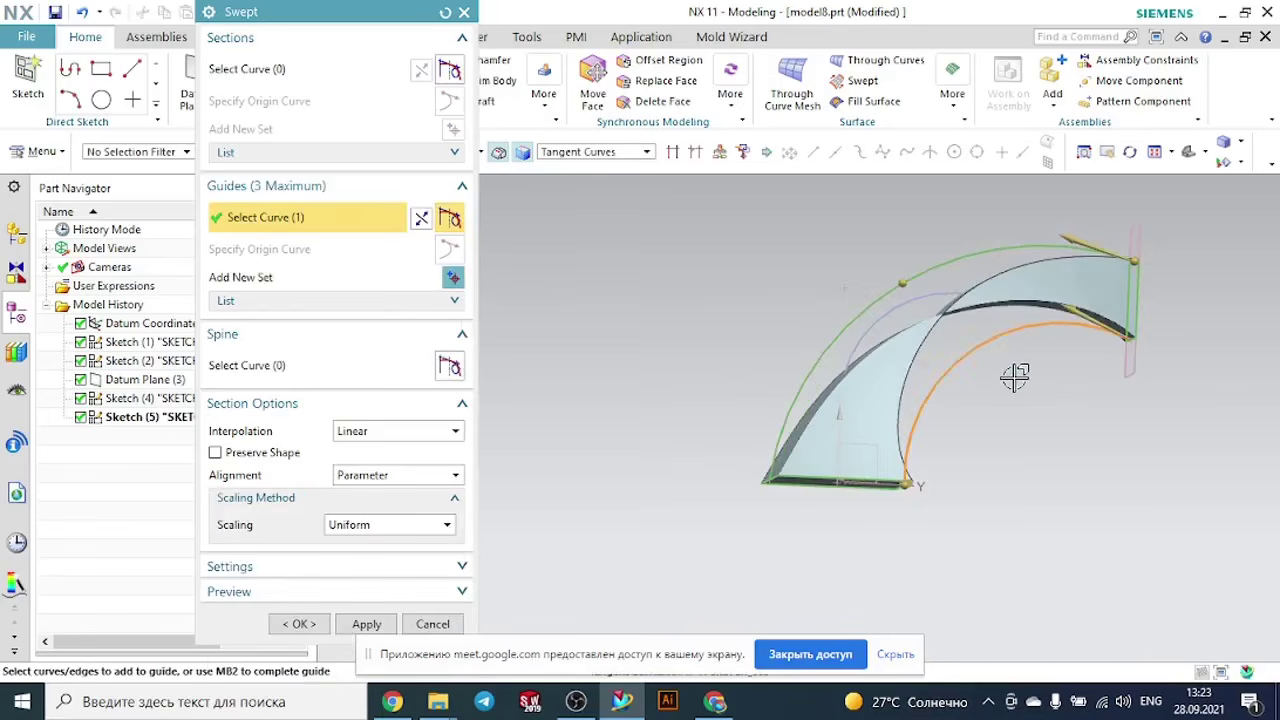
- Remove the base rectangle section from the sweep and create the swept body from the datum-plane rectangle
click(429, 220)
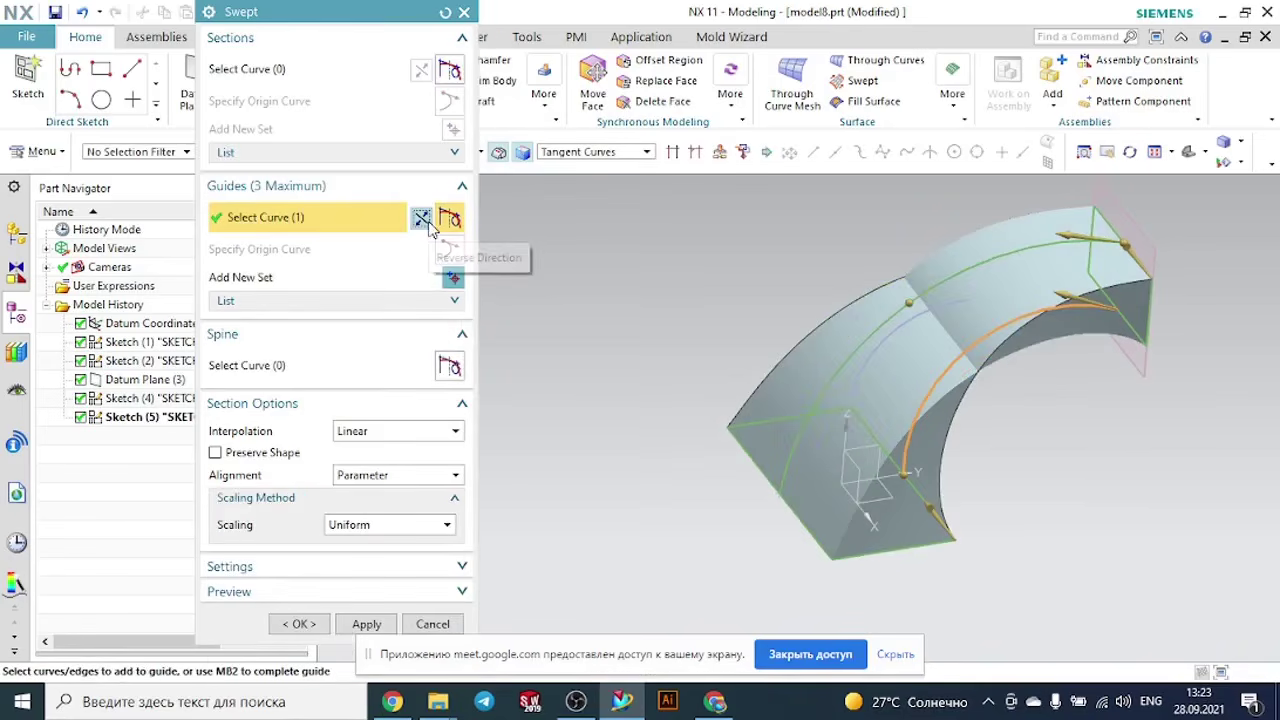
click(252, 153)
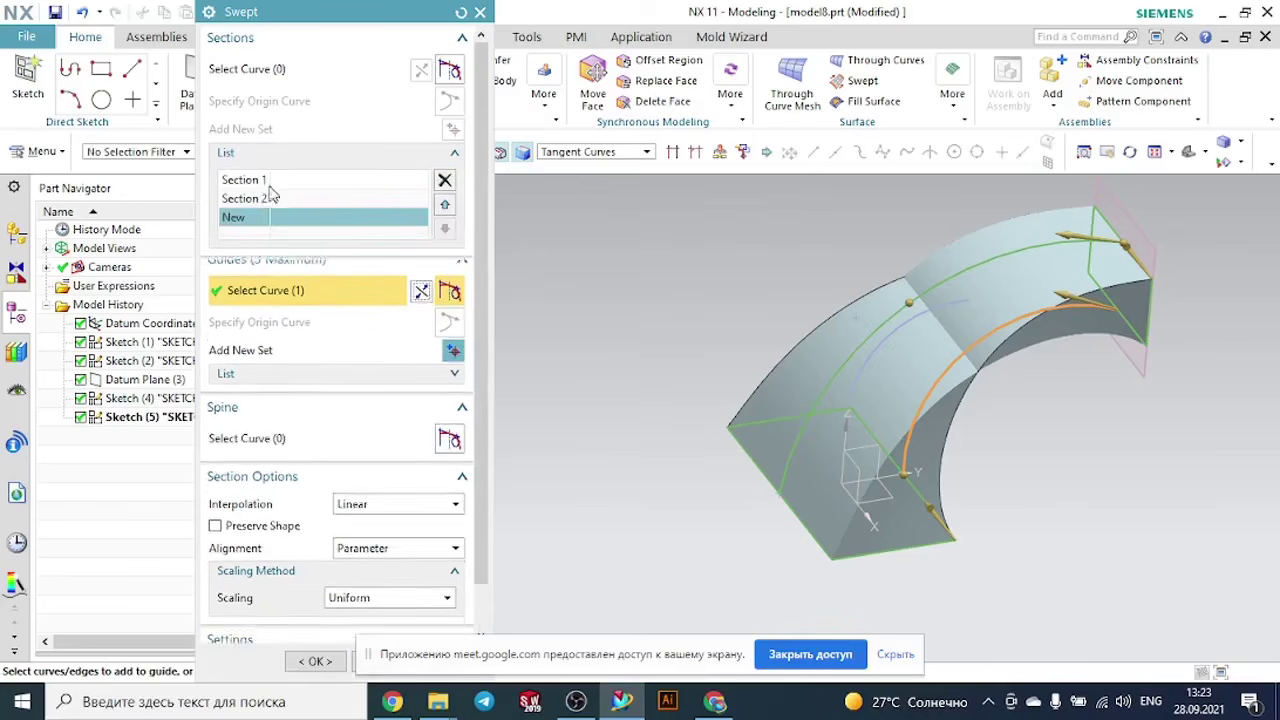
click(245, 199)
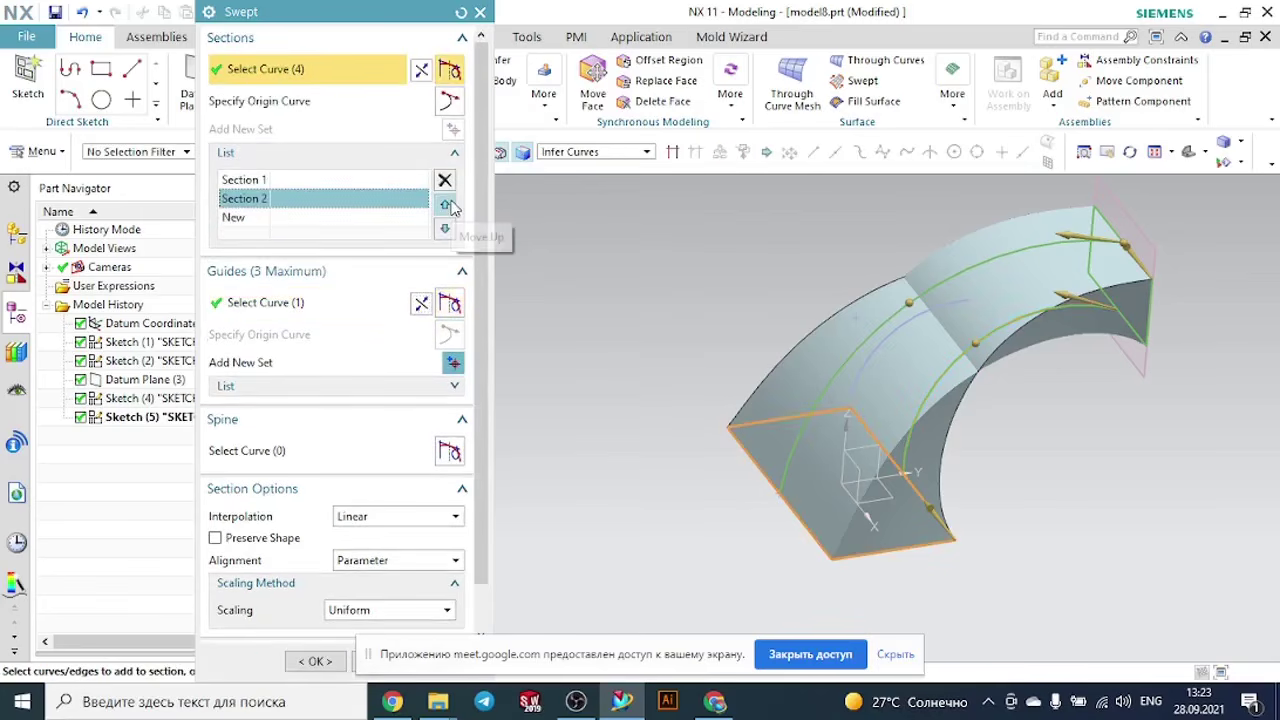
click(444, 179)
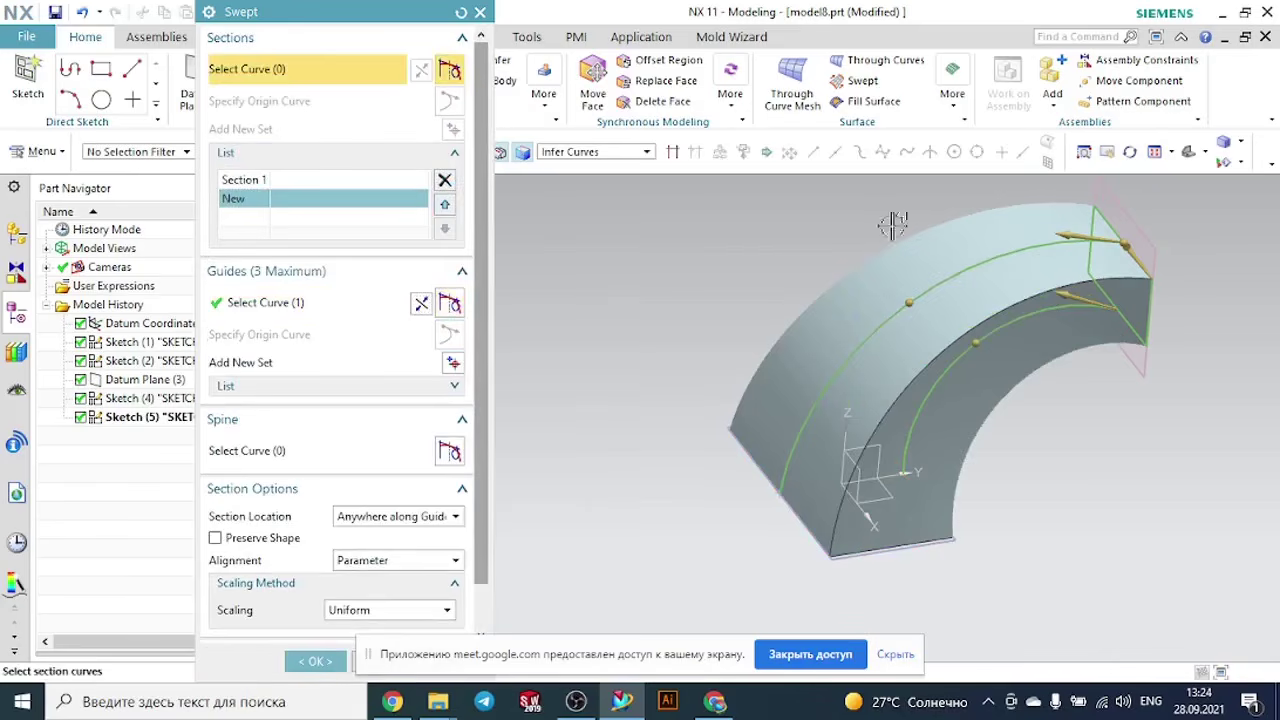
middle_drag(790, 204, 950, 307)
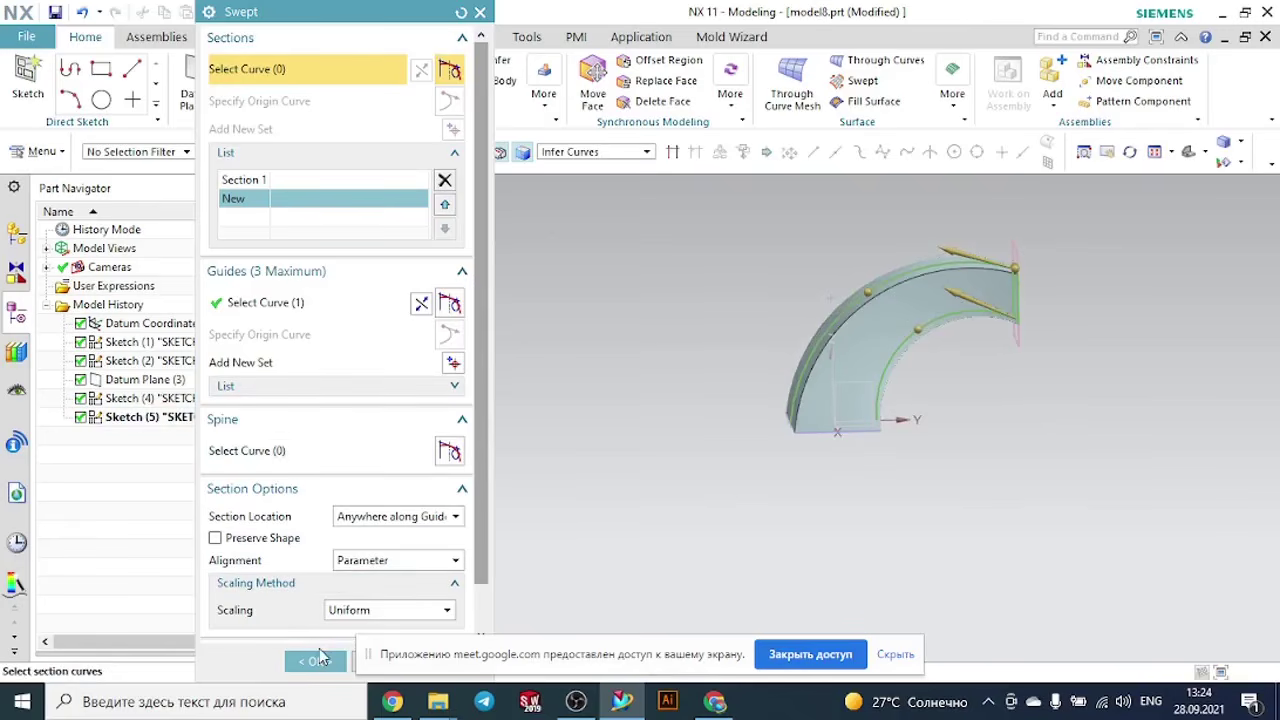
click(318, 662)
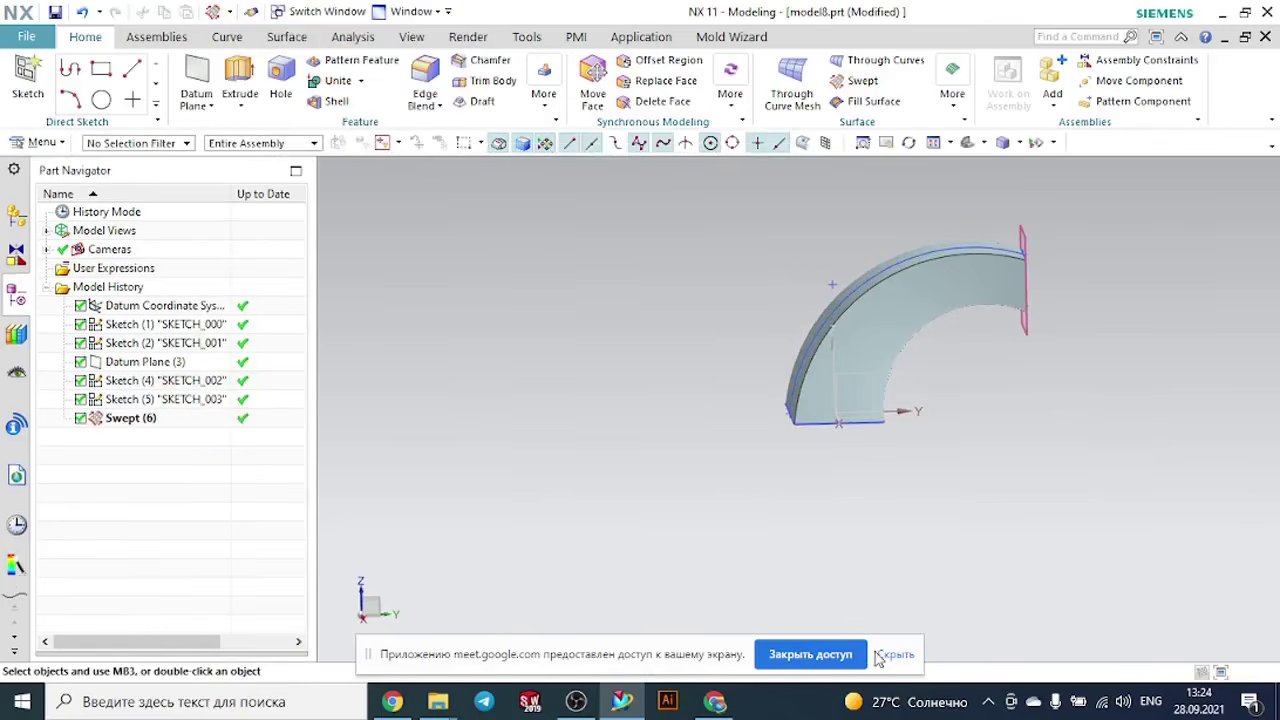
- Close the current part and open model3 from the Swept folder in File Explorer
click(893, 654)
scroll(919, 472, down, 1)
middle_drag(959, 454, 913, 514)
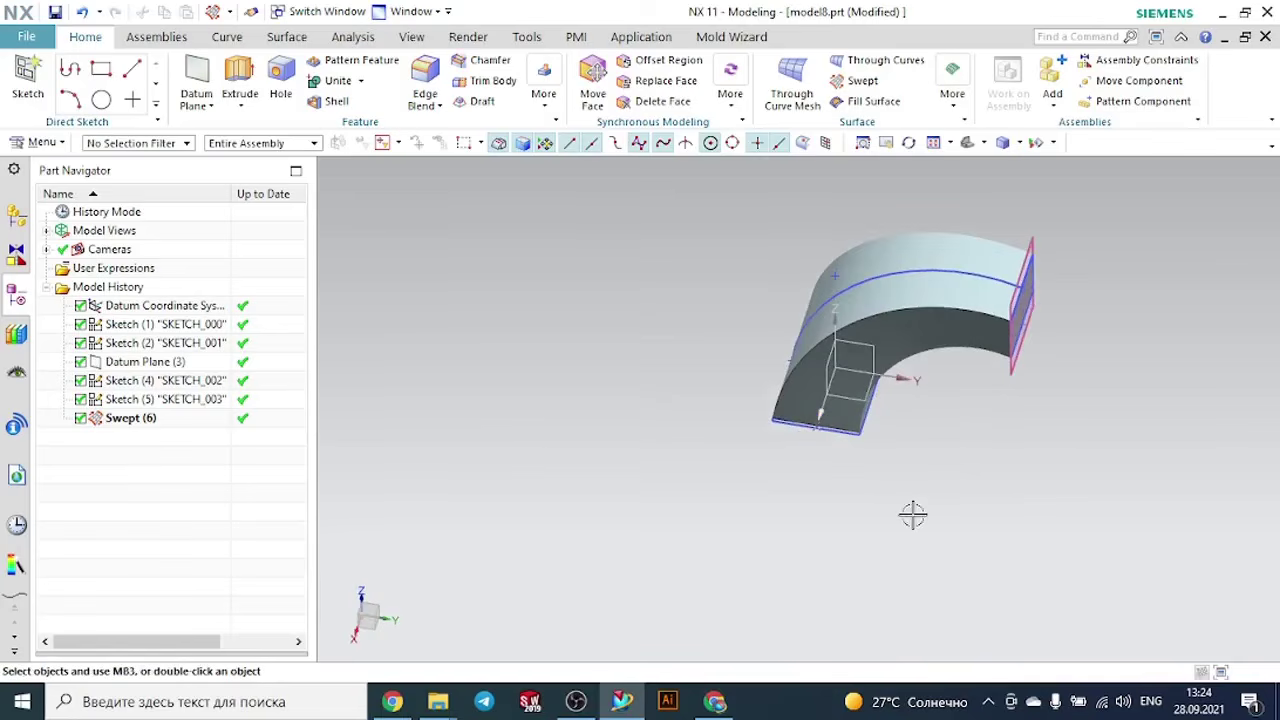
click(1265, 38)
click(645, 384)
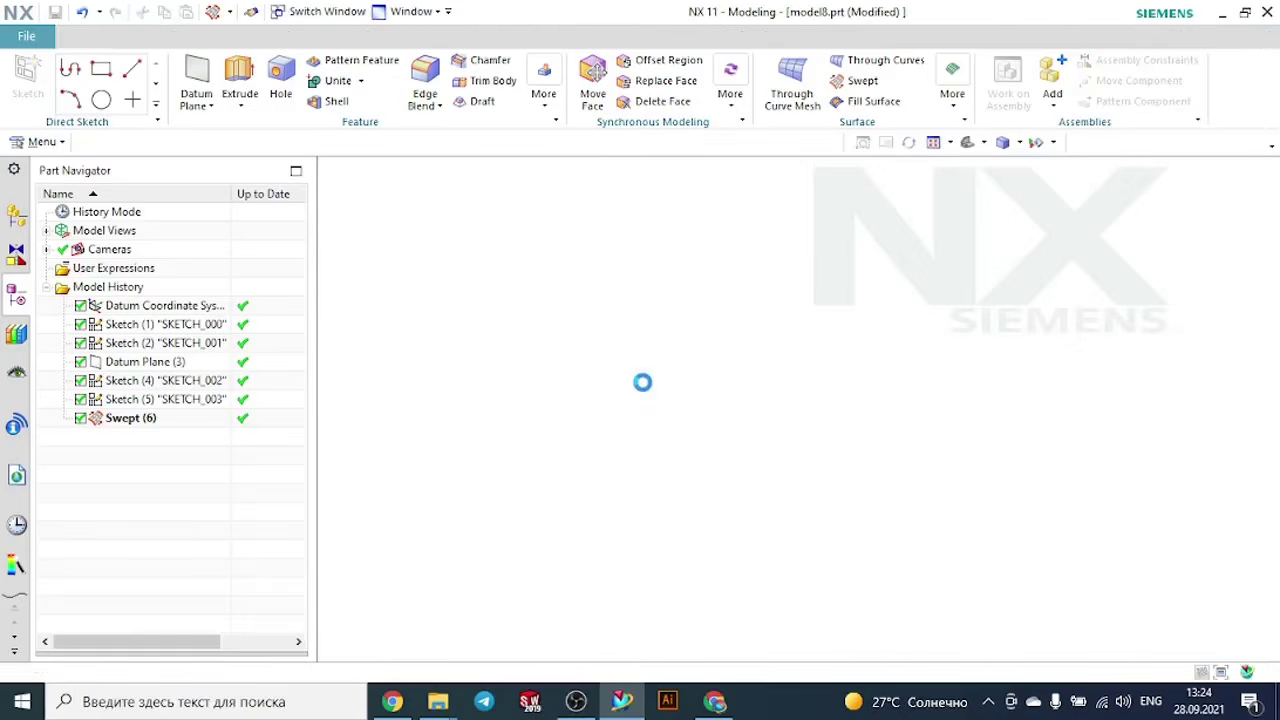
mouse_move(450, 700)
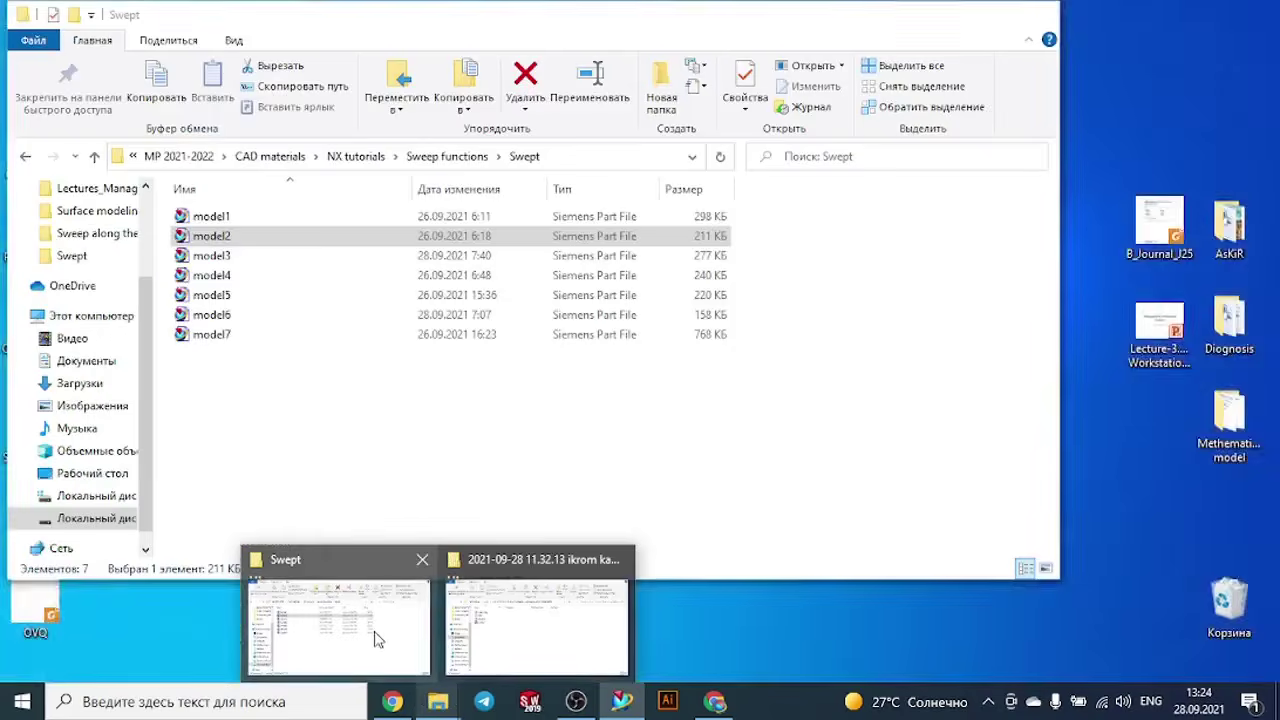
click(378, 638)
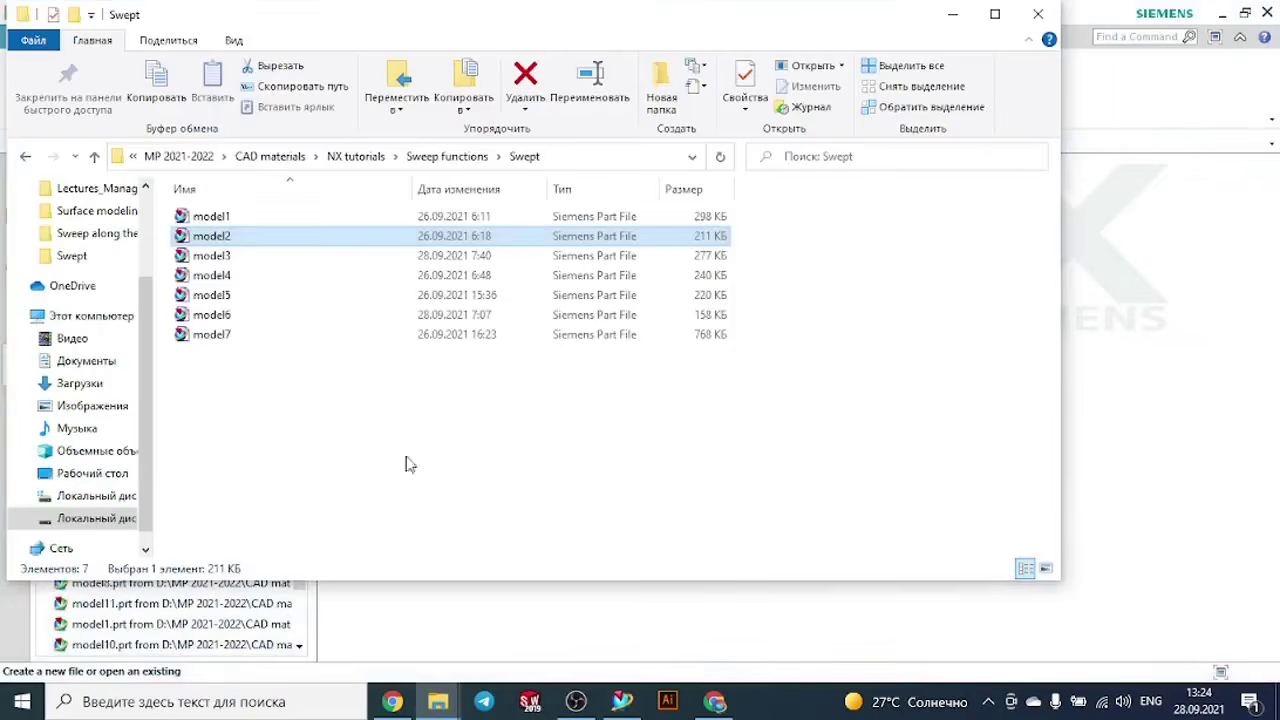
double_click(241, 259)
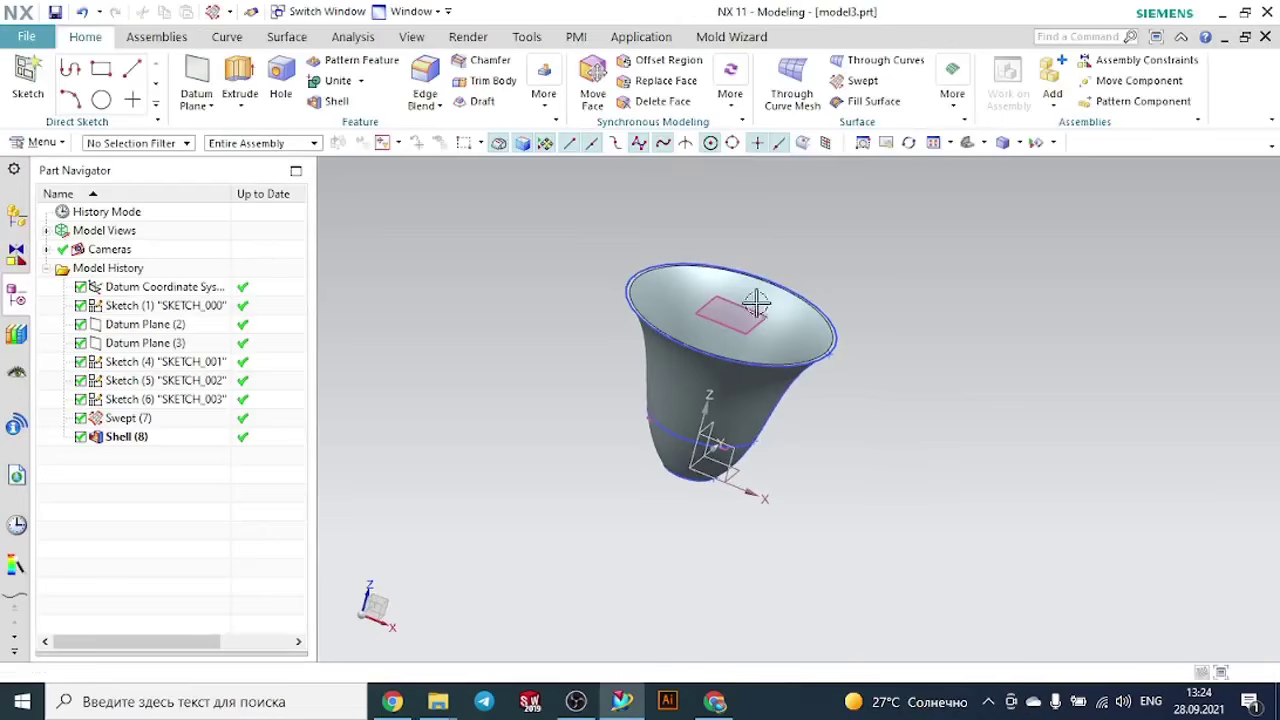
- Display the cup in Static Wireframe and examine its section sketches, datum planes and side guide curves
mouse_move(898, 386)
middle_down()
mouse_move(925, 346)
mouse_move(923, 390)
mouse_move(923, 371)
middle_up()
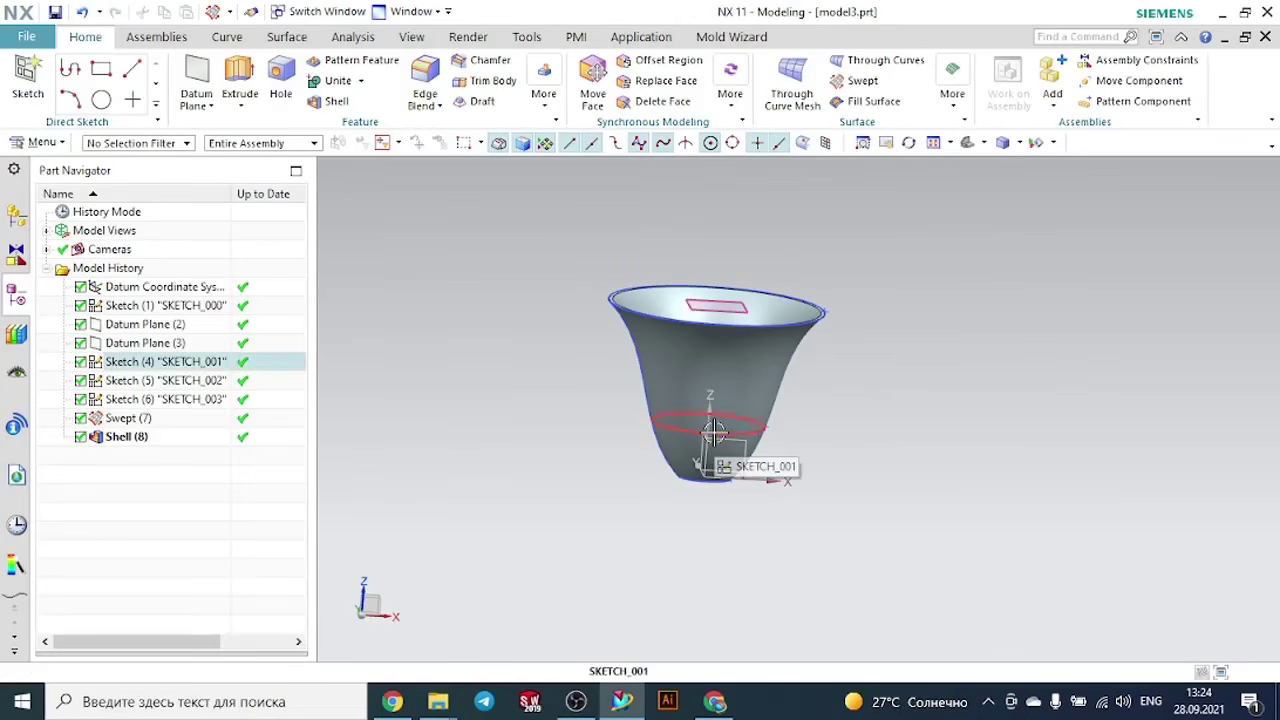
click(1021, 143)
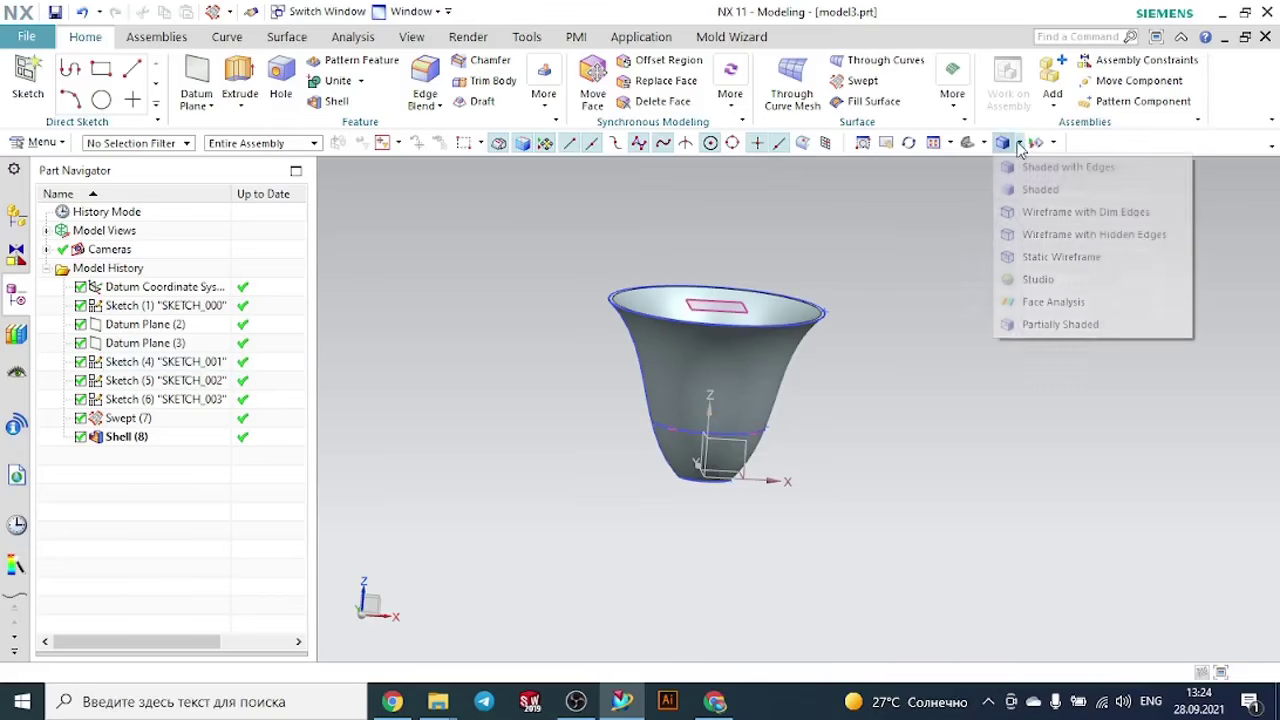
click(1036, 262)
scroll(890, 330, up, 5)
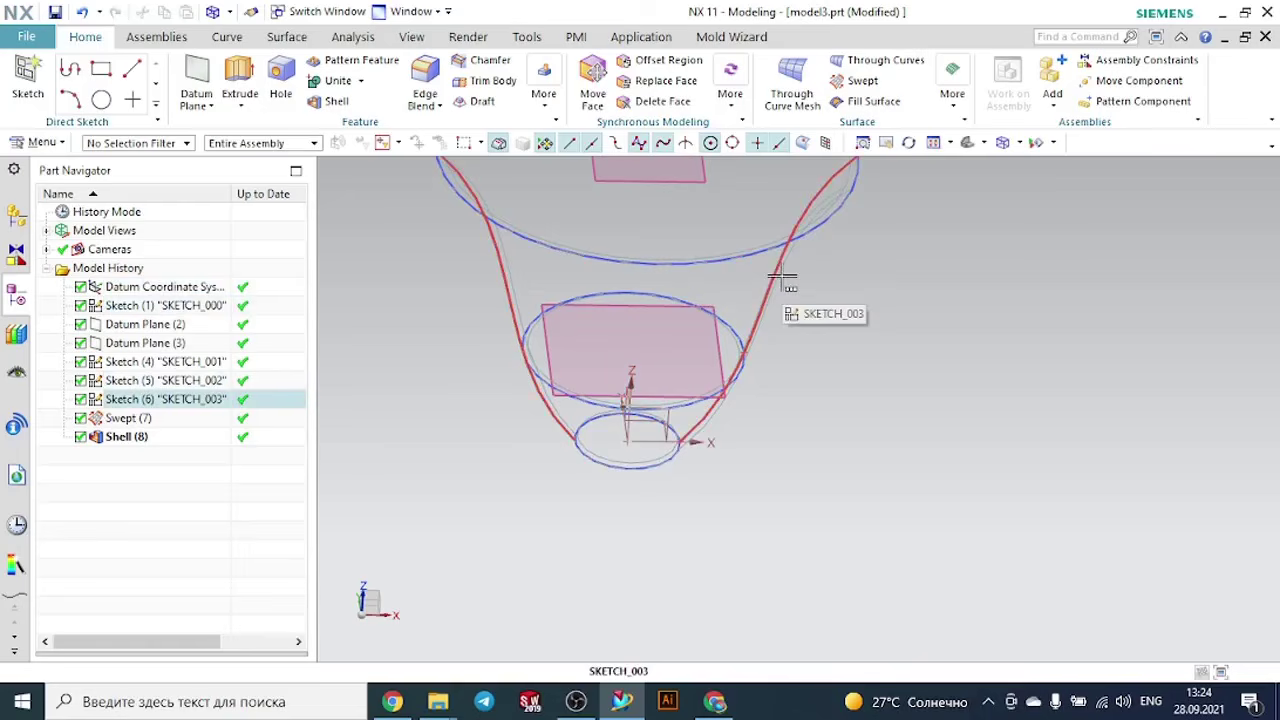
scroll(909, 354, down, 3)
middle_drag(926, 346, 922, 317)
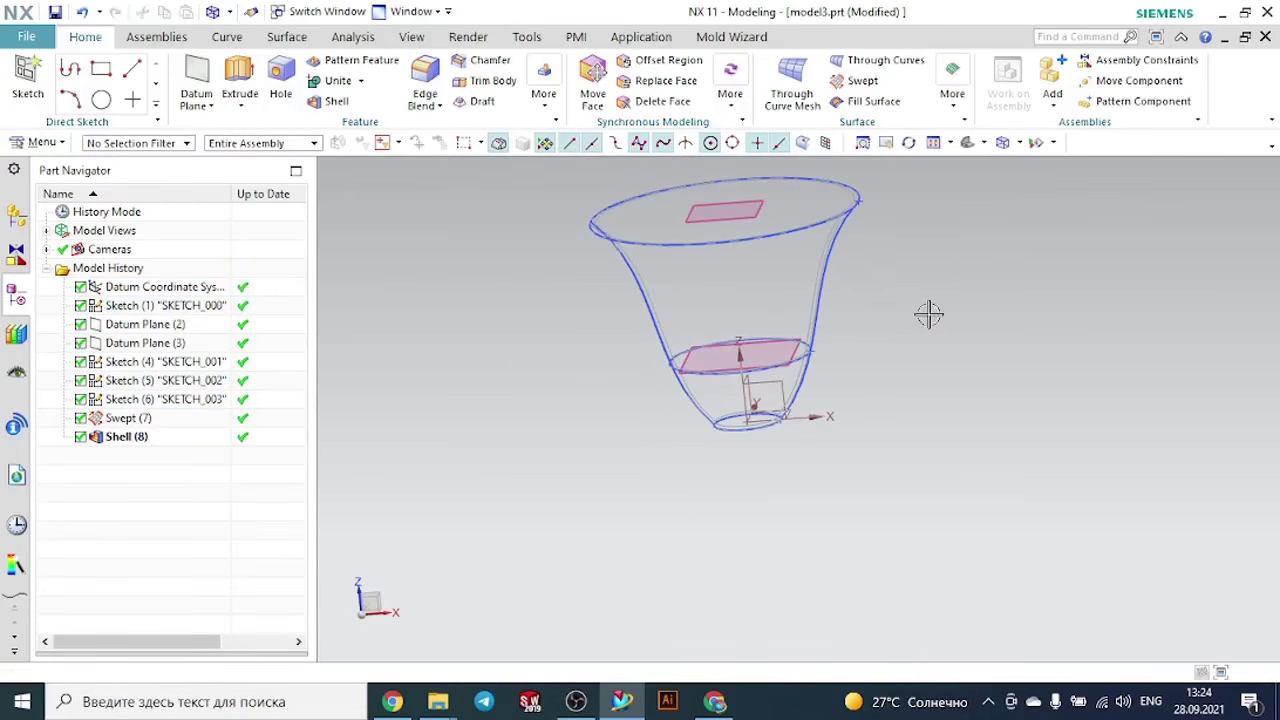
- Create a new part named model8.prt from the Model template in millimetres
click(38, 38)
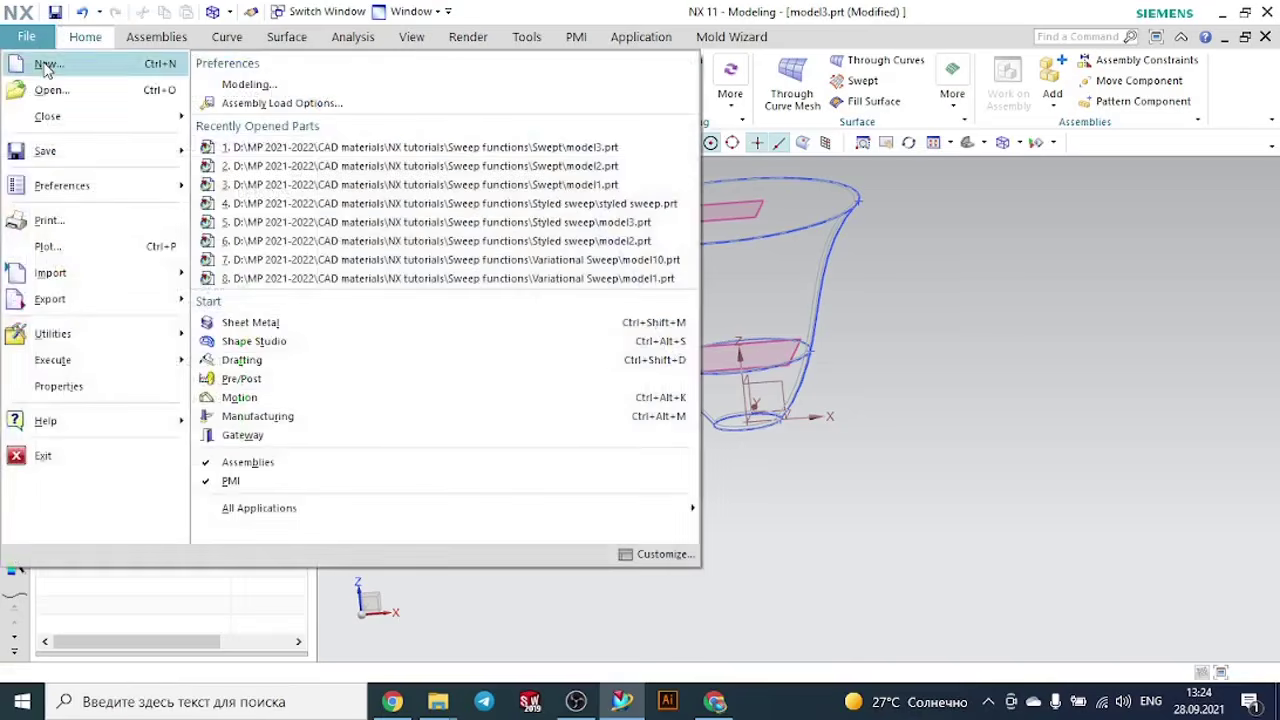
click(46, 69)
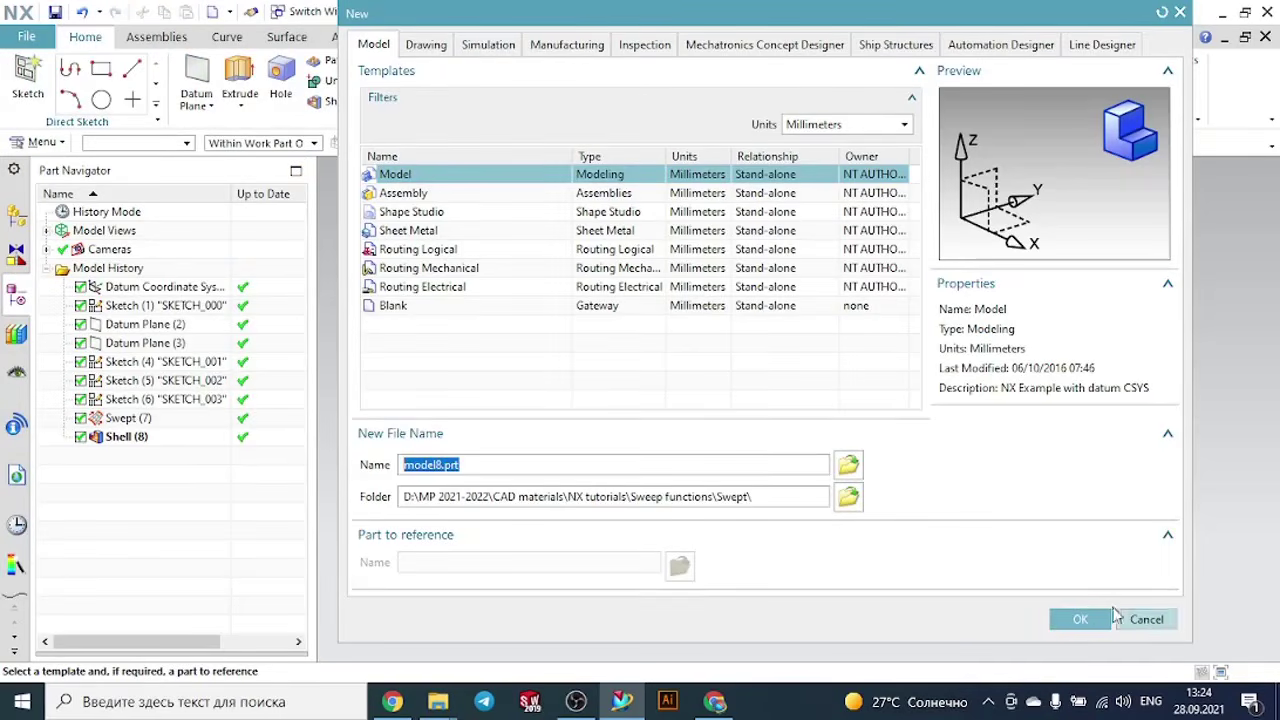
click(1082, 619)
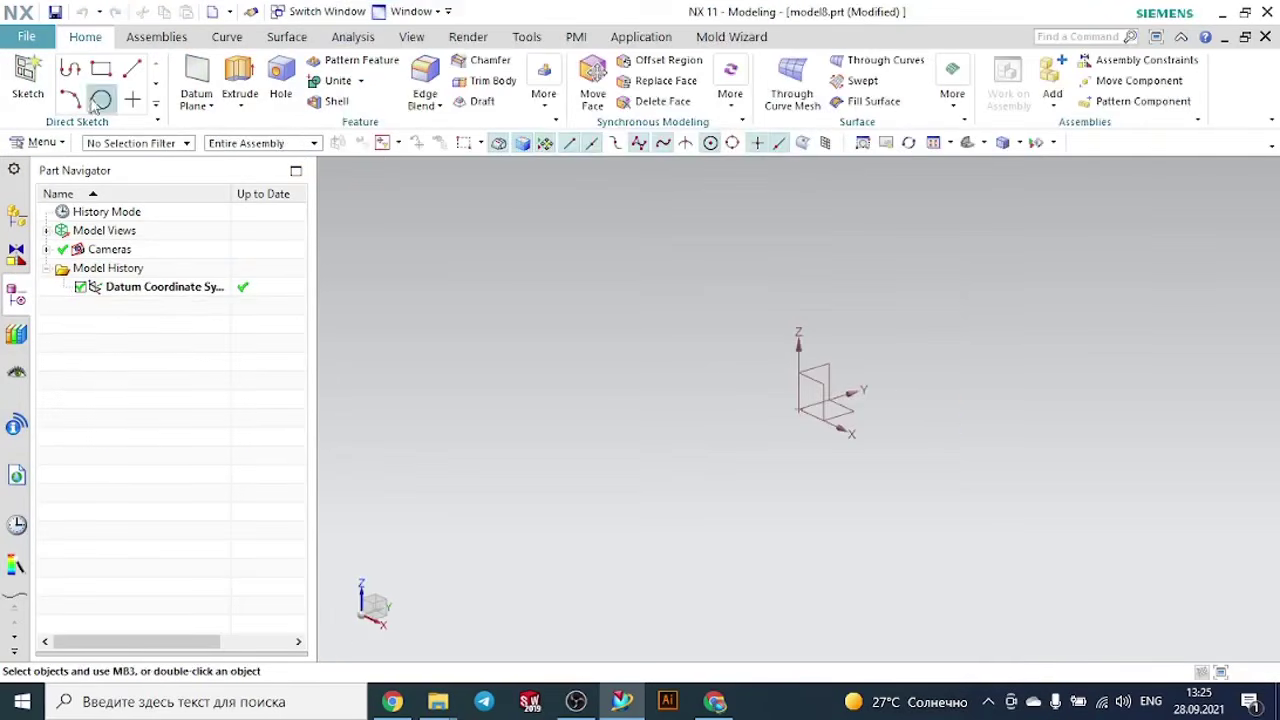
- Sketch a circle centred on the origin of the XY plane as the cup's base section
click(28, 78)
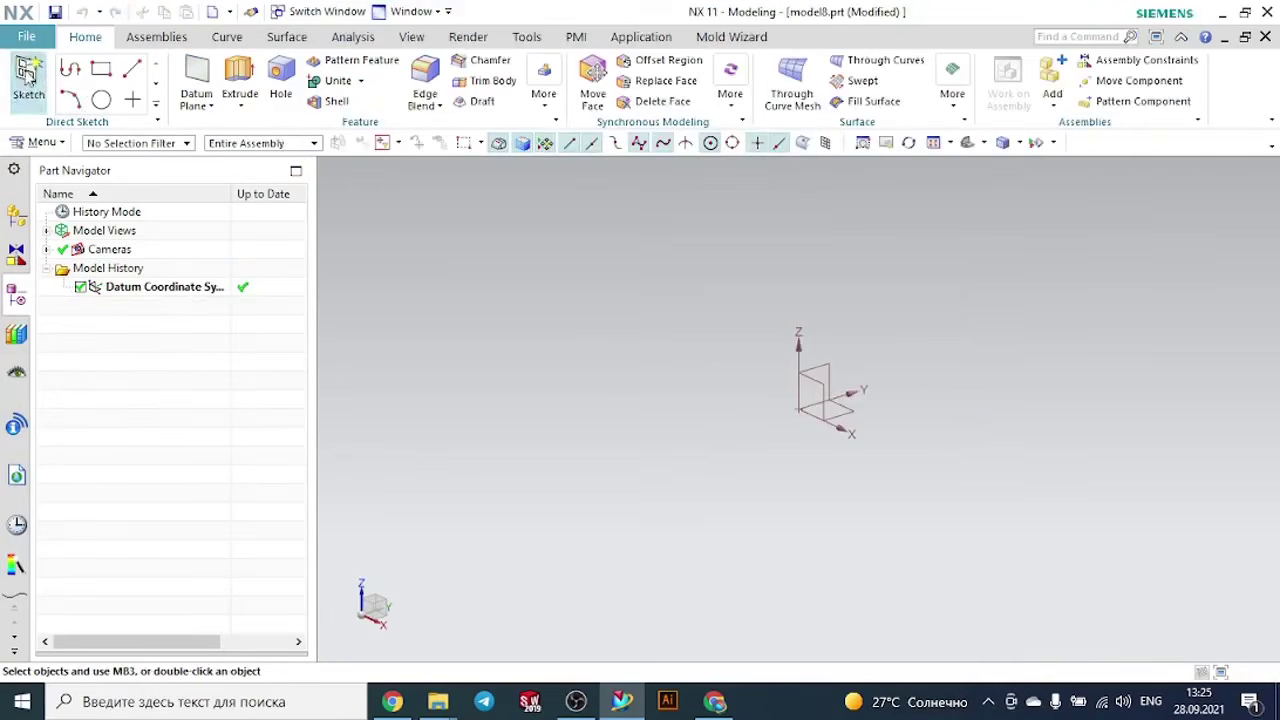
click(841, 405)
click(366, 248)
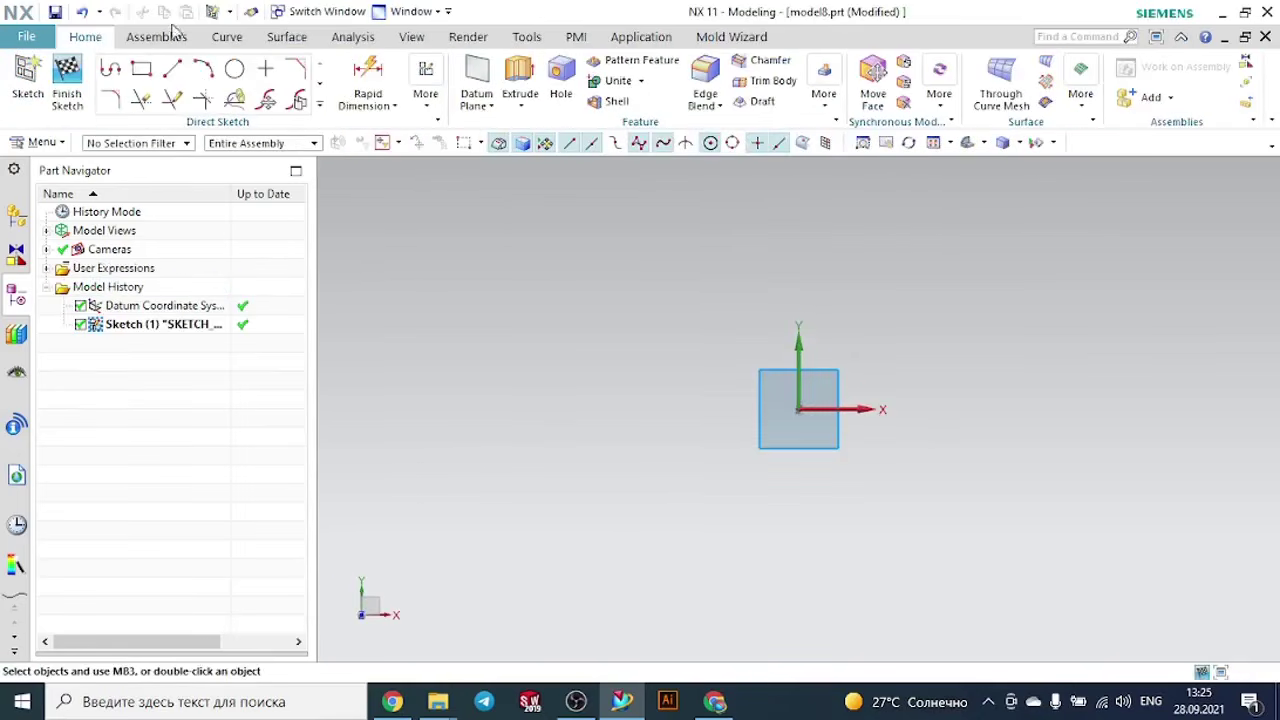
click(241, 74)
click(798, 409)
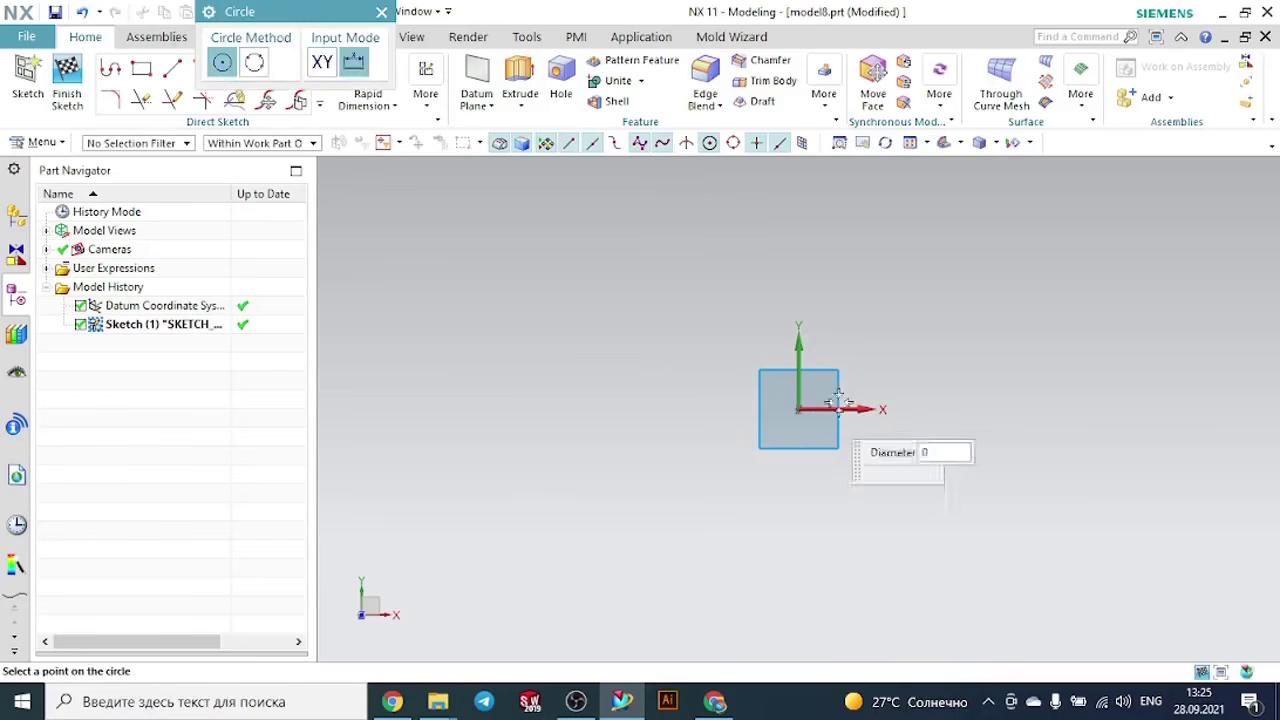
click(859, 372)
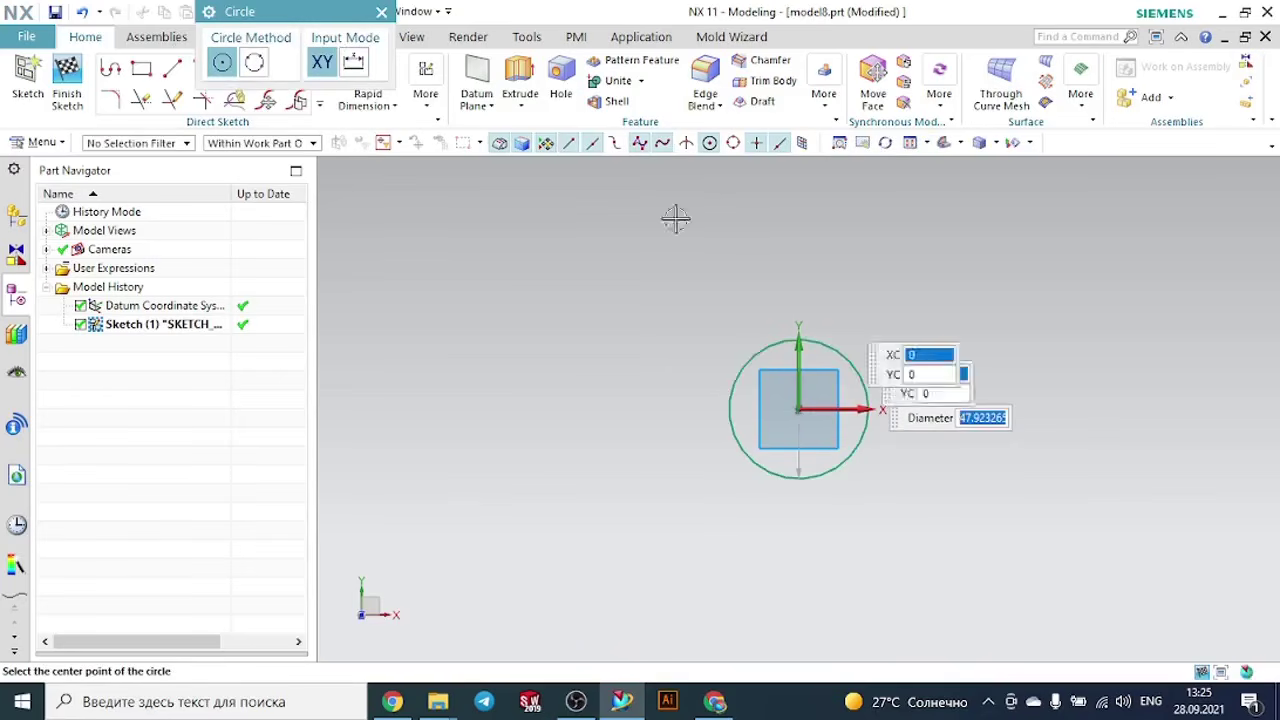
click(381, 12)
click(67, 74)
- Create two datum planes offset above the XY plane at a distance of 140 mm
mouse_move(571, 309)
middle_down()
mouse_move(598, 332)
mouse_move(583, 266)
mouse_move(591, 289)
middle_up()
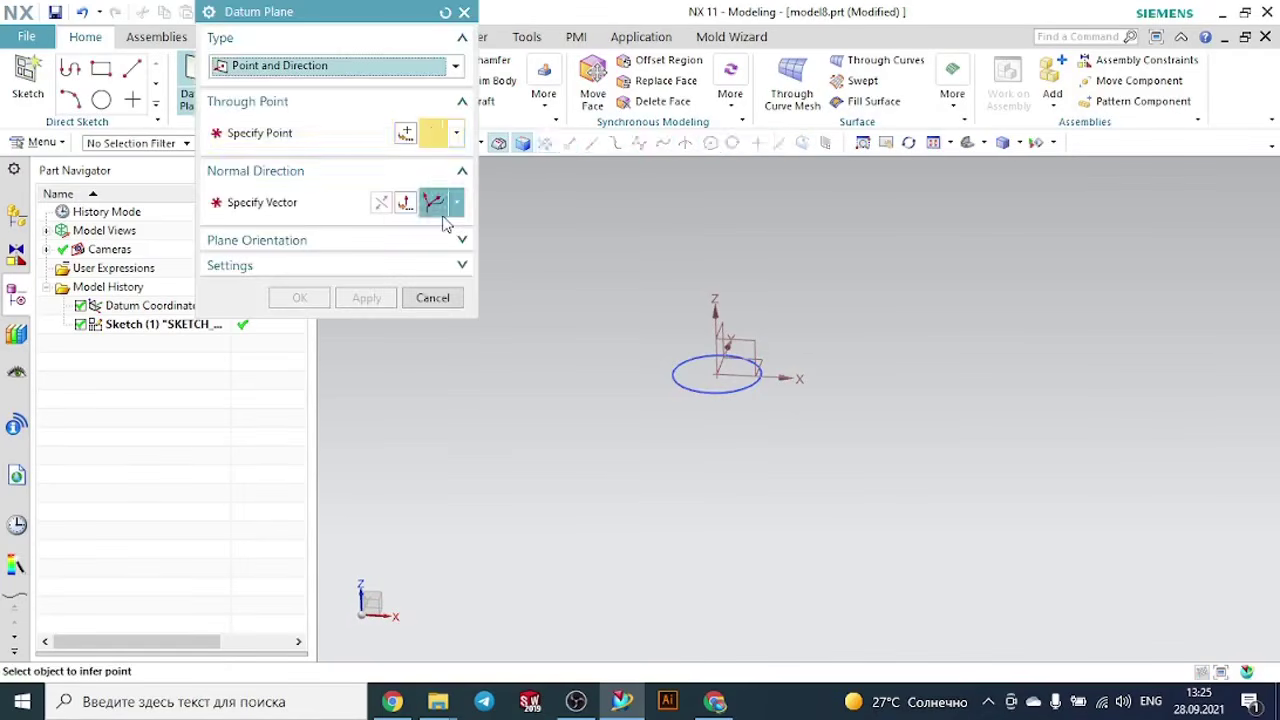
click(326, 67)
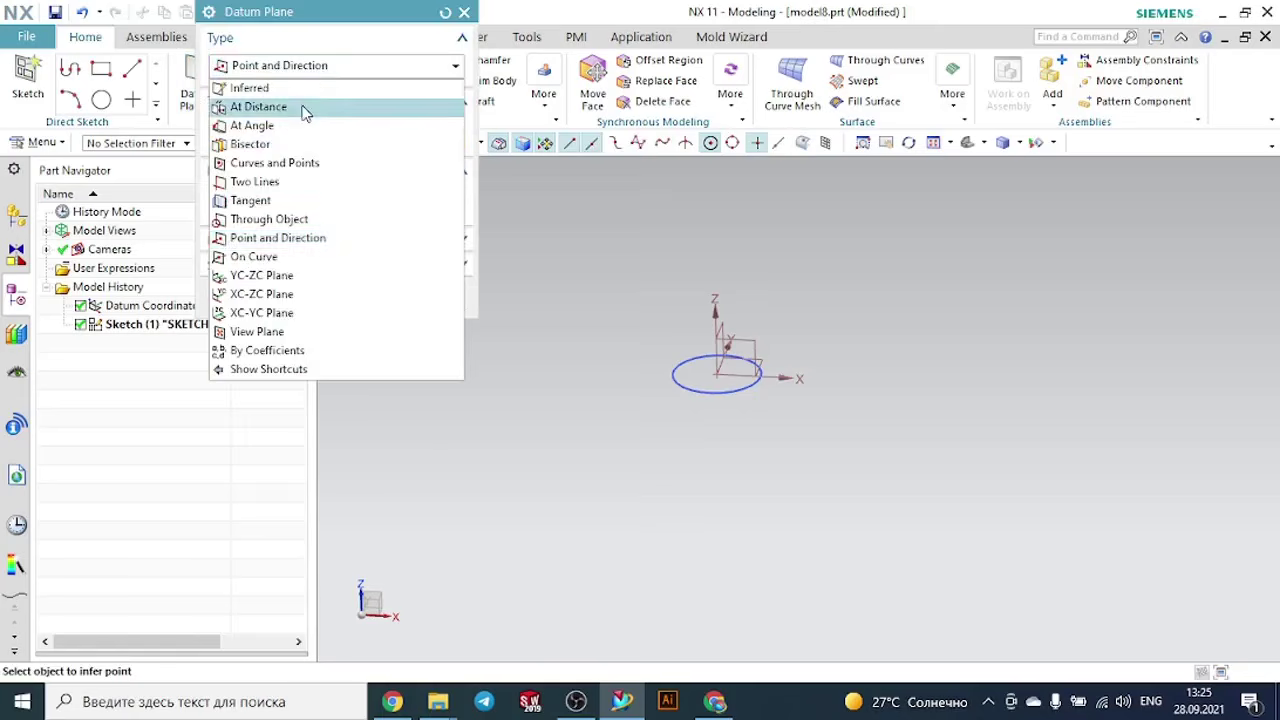
click(303, 107)
click(769, 358)
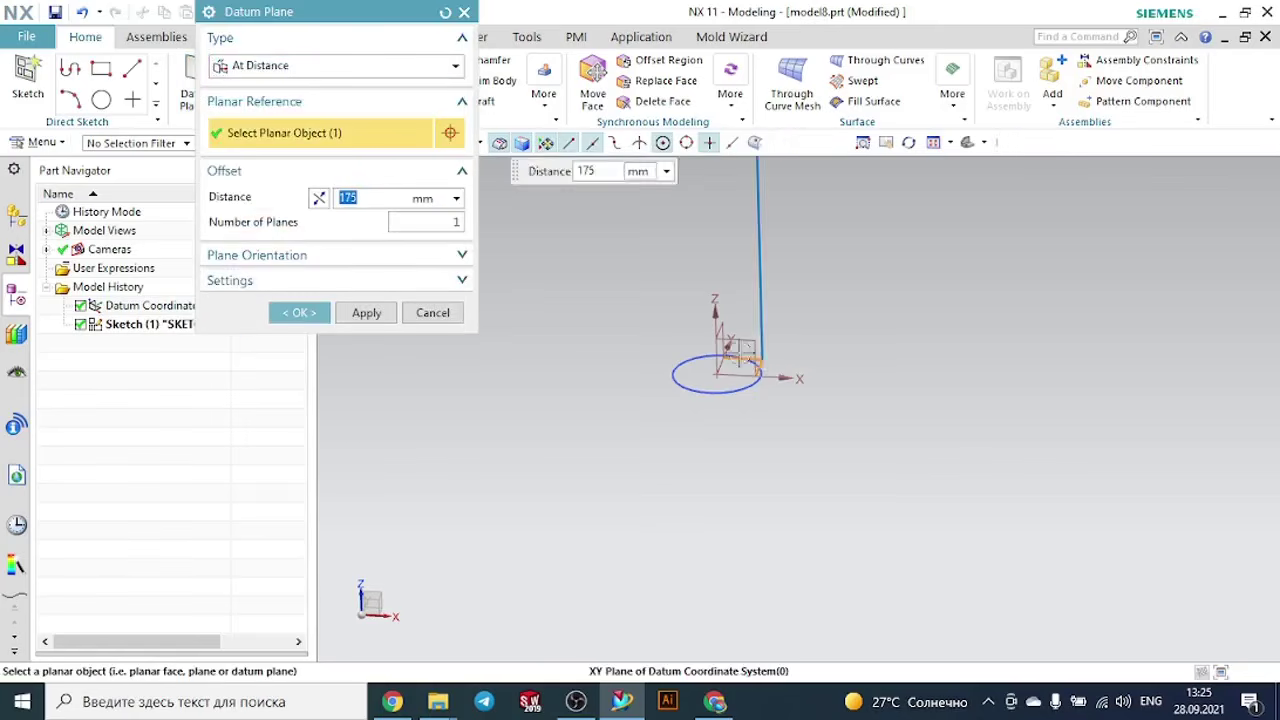
drag(729, 261, 728, 238)
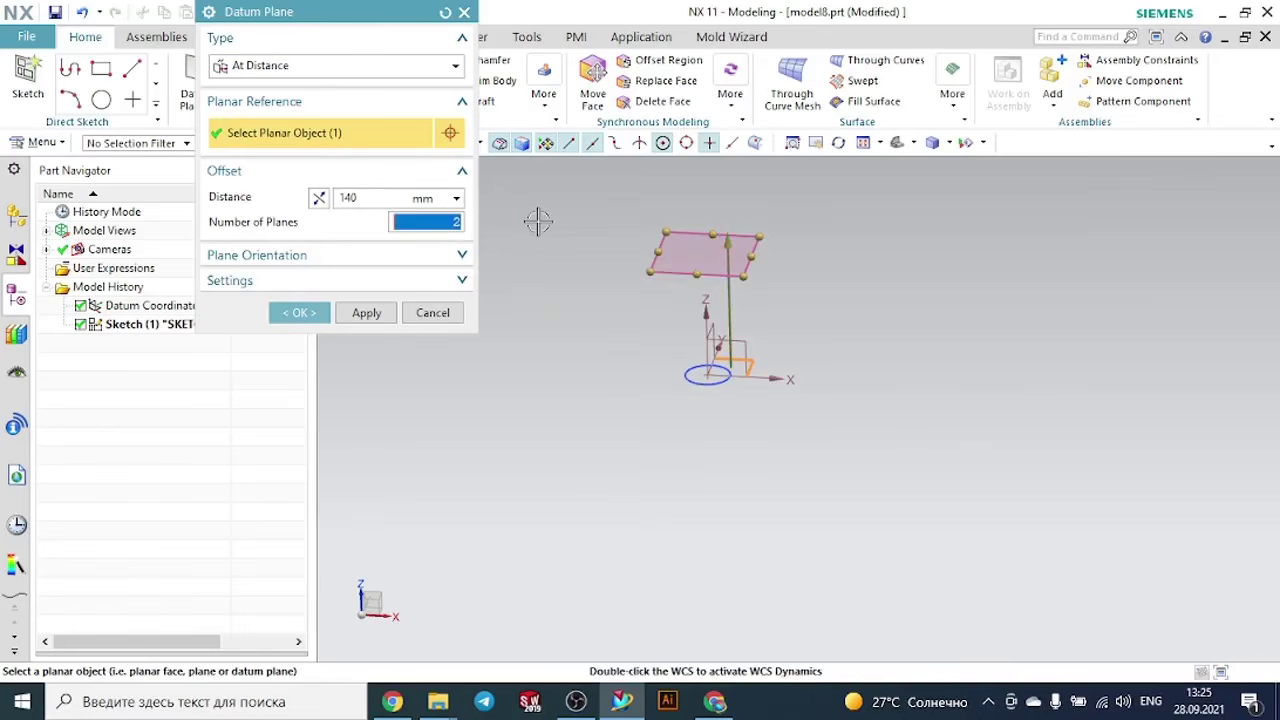
click(314, 313)
- Sketch a circle about 199 mm in diameter on the lower offset datum plane, centred on the origin
scroll(790, 310, down, 2)
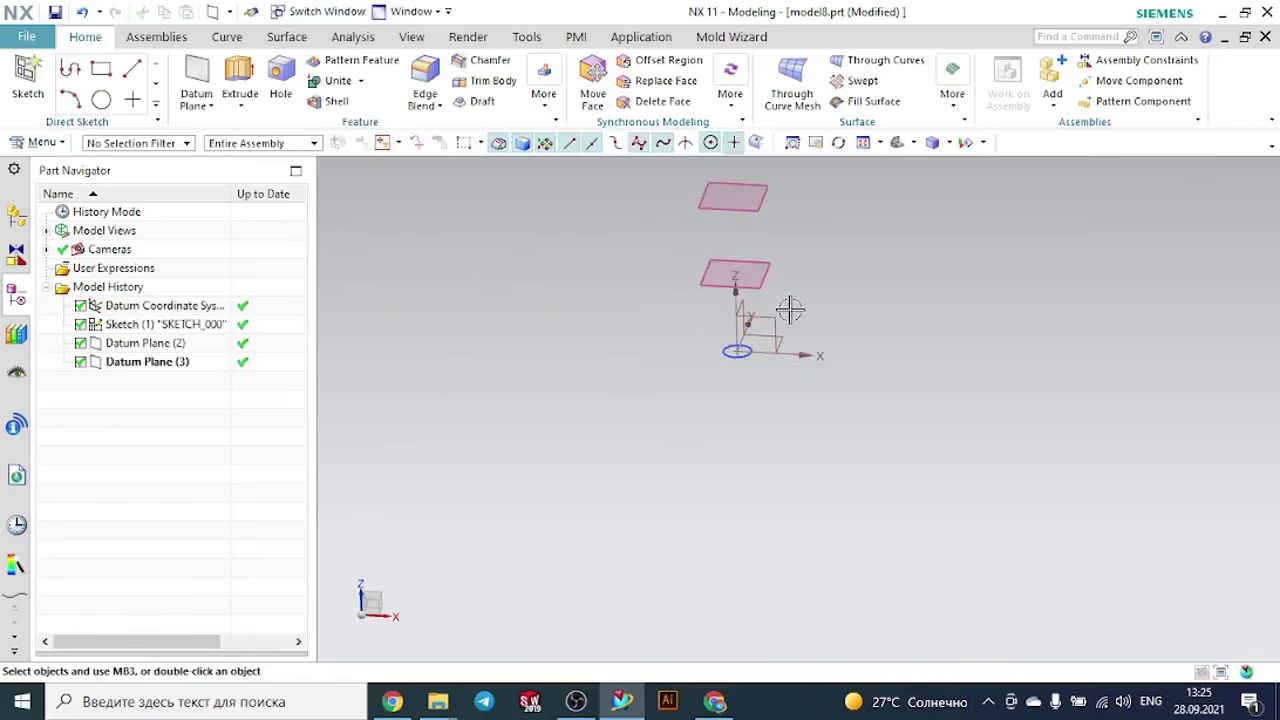
scroll(790, 310, up, 2)
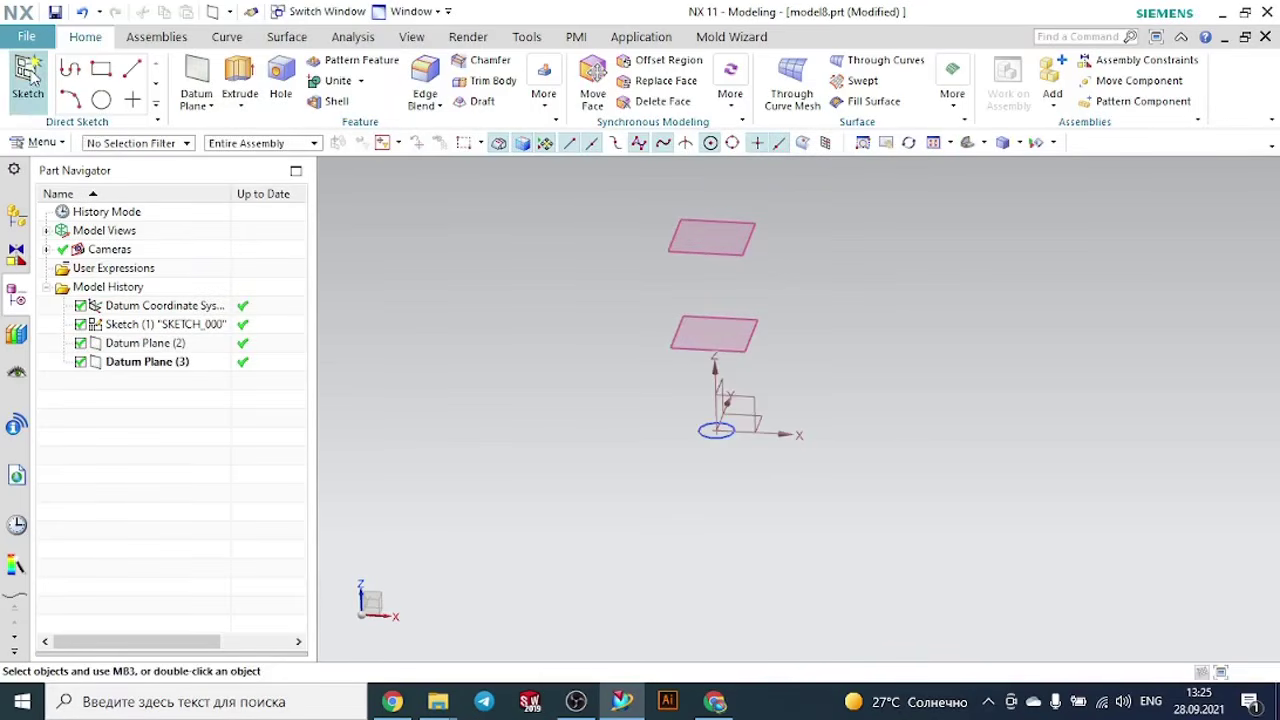
click(28, 80)
click(760, 328)
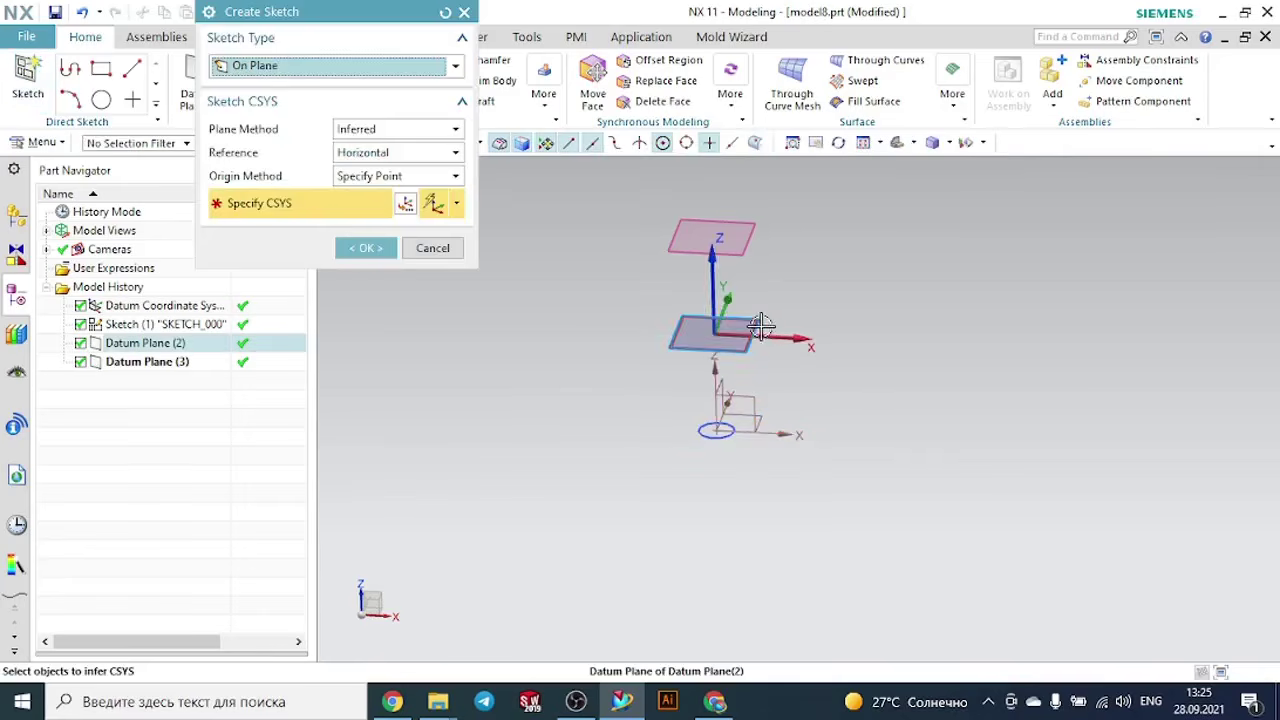
click(386, 255)
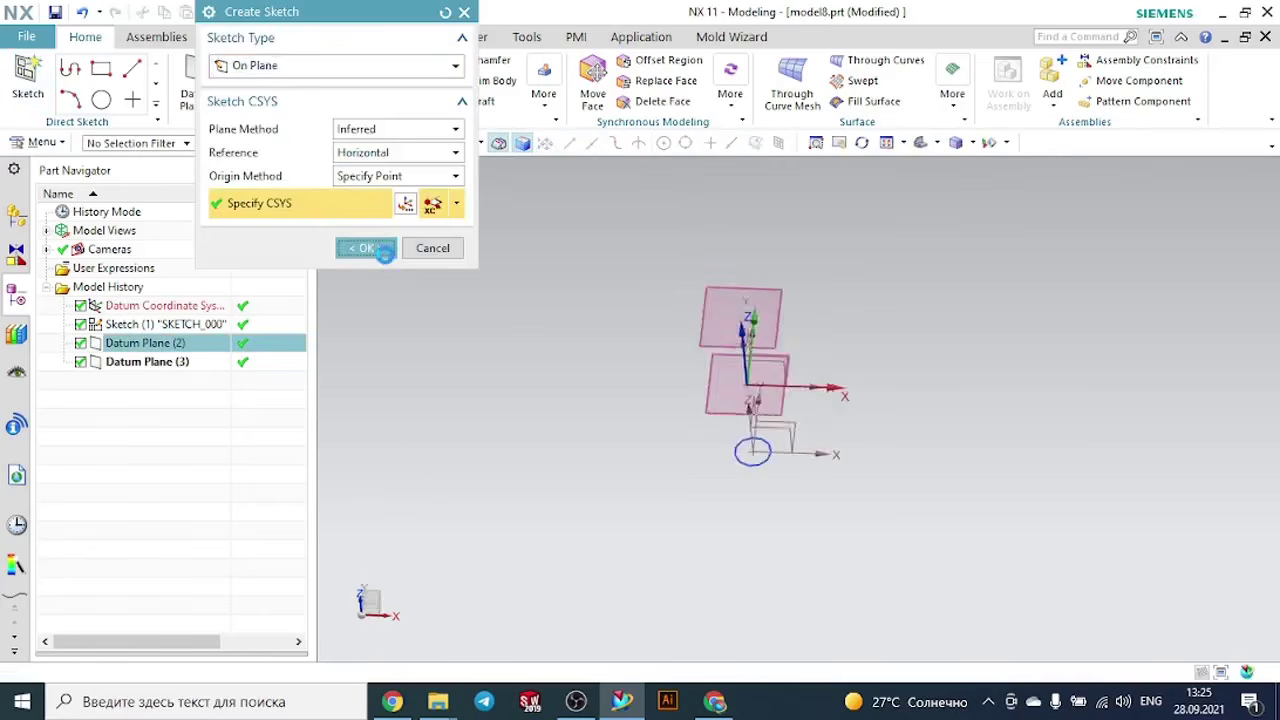
click(234, 68)
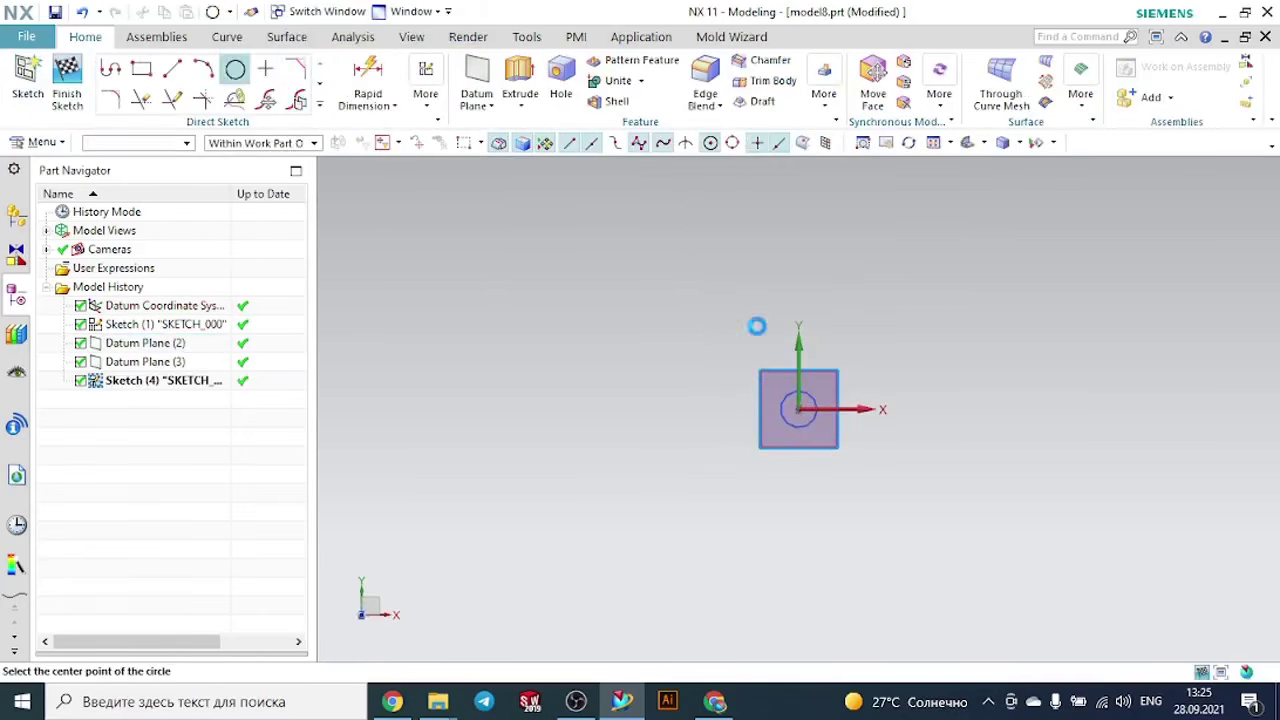
click(798, 409)
click(853, 357)
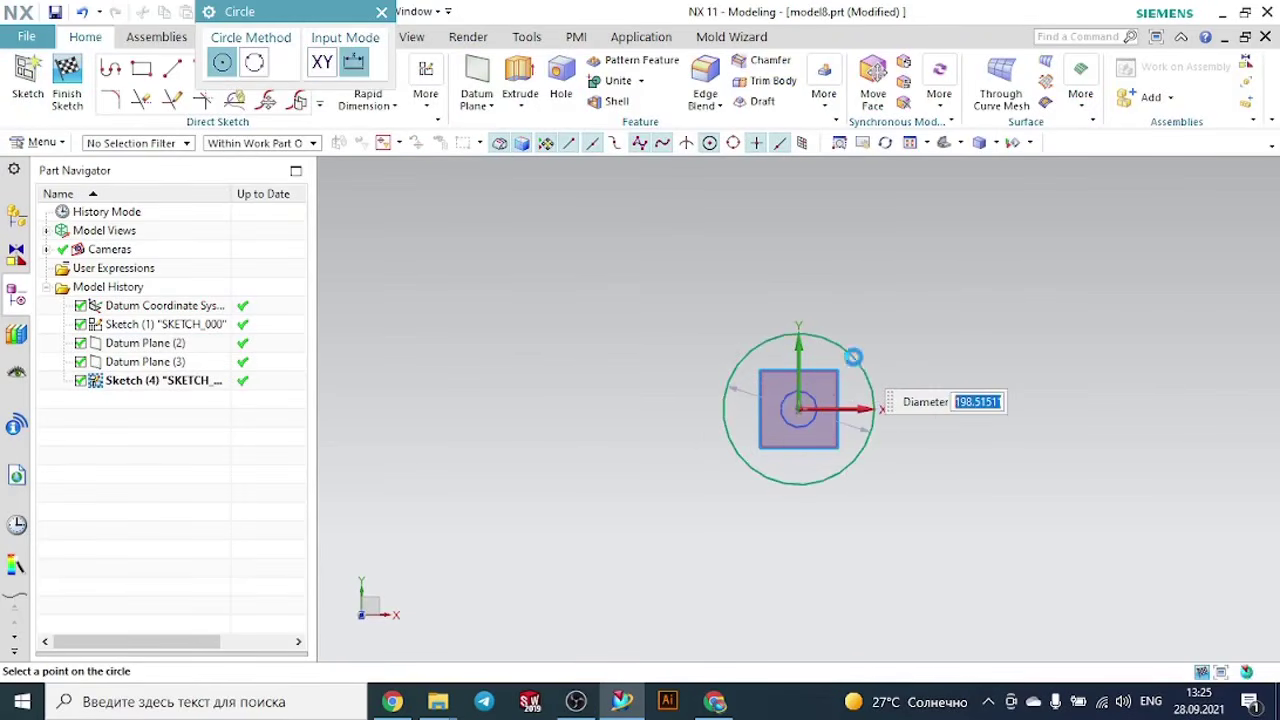
click(381, 14)
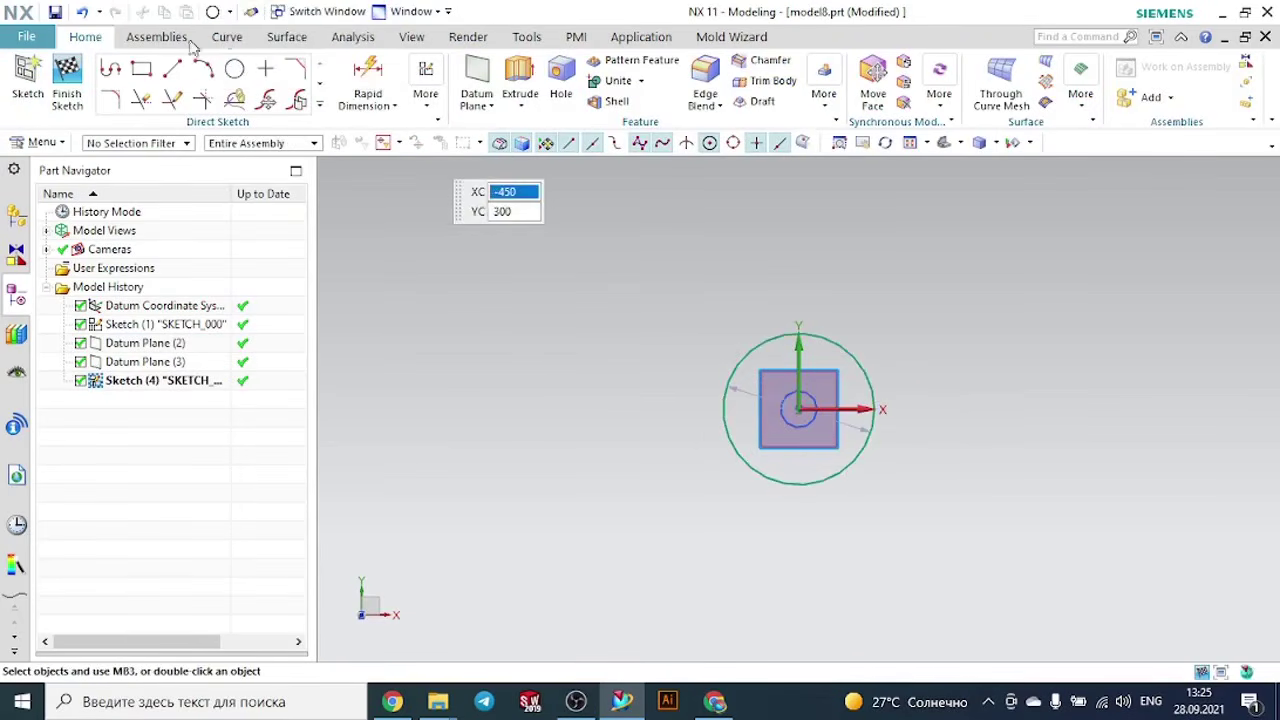
click(67, 80)
- Edit the sketch on the lower offset plane and shrink its circle to roughly the width of the datum plane
middle_drag(935, 315, 912, 238)
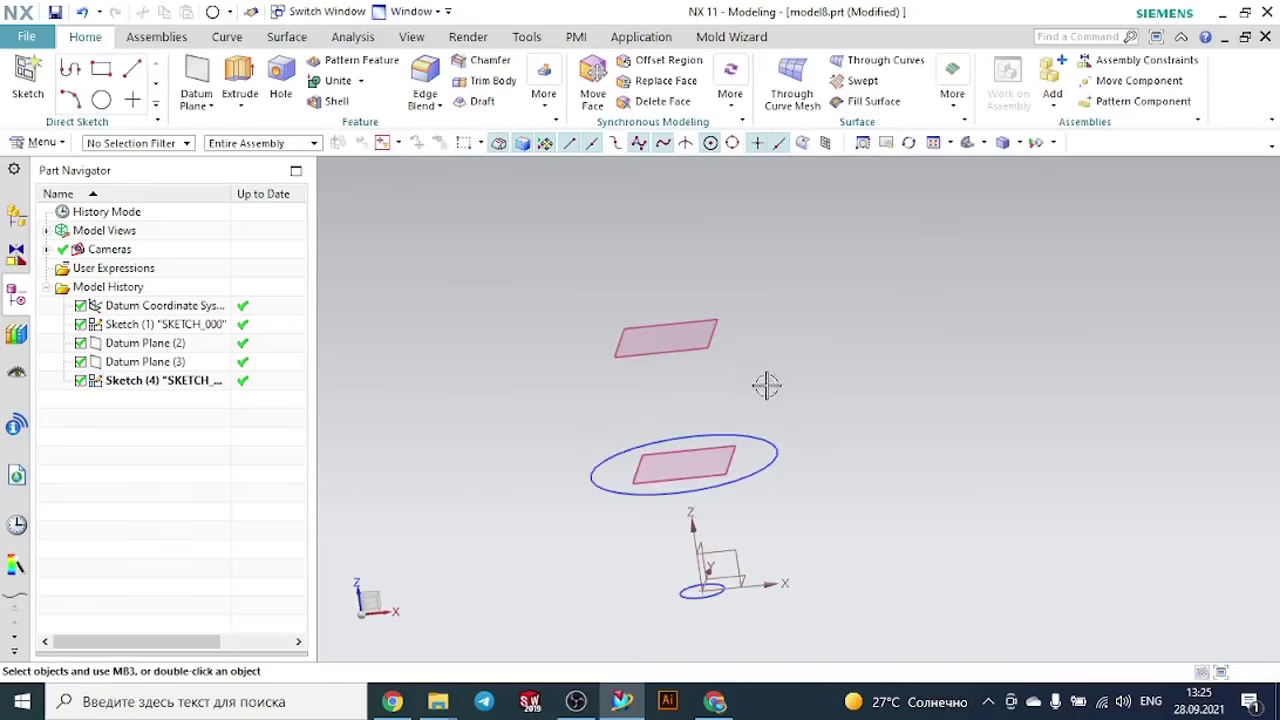
double_click(773, 440)
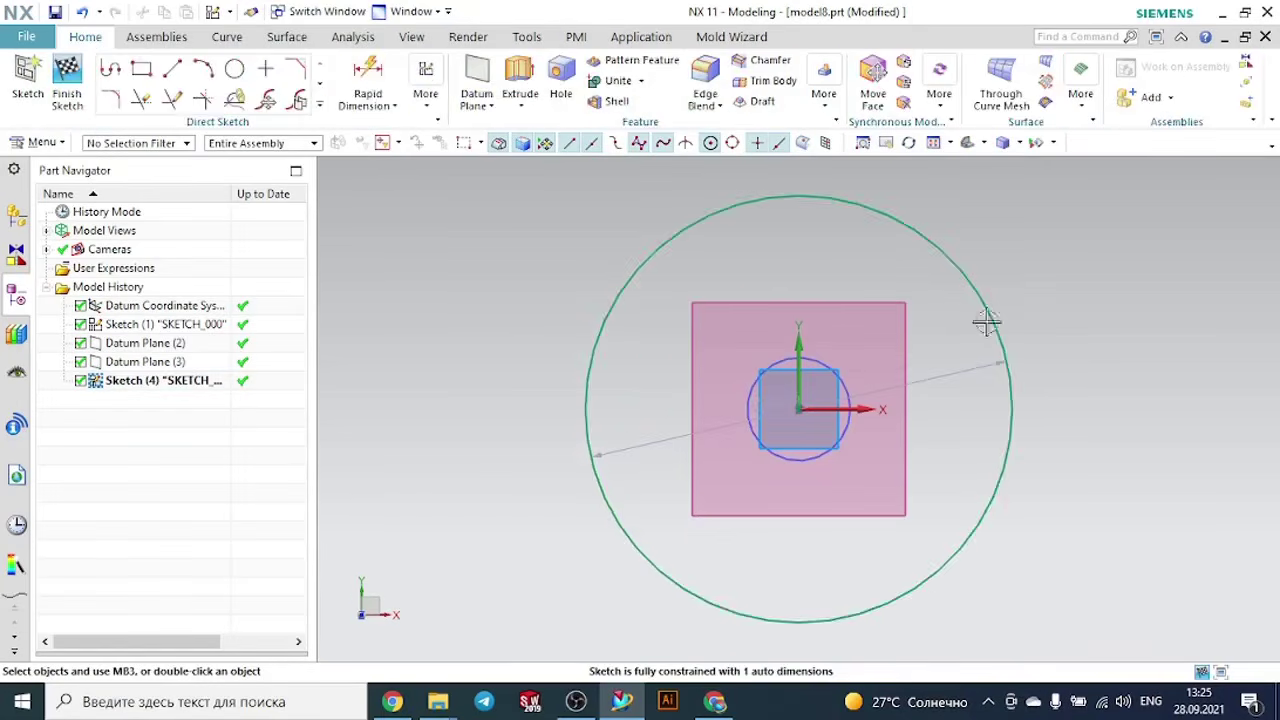
drag(1013, 365, 918, 390)
click(88, 93)
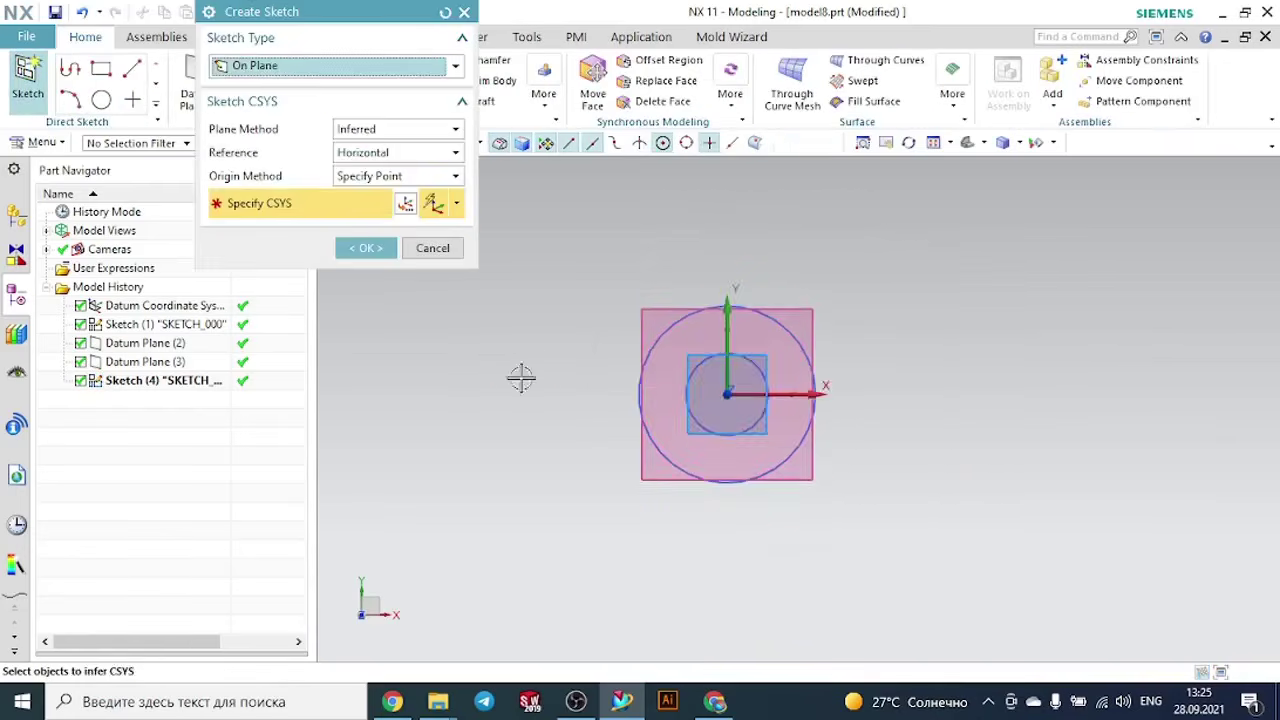
- Sketch a circle about 138 mm in diameter on the upper offset datum plane, centred on the origin
middle_drag(520, 374, 537, 324)
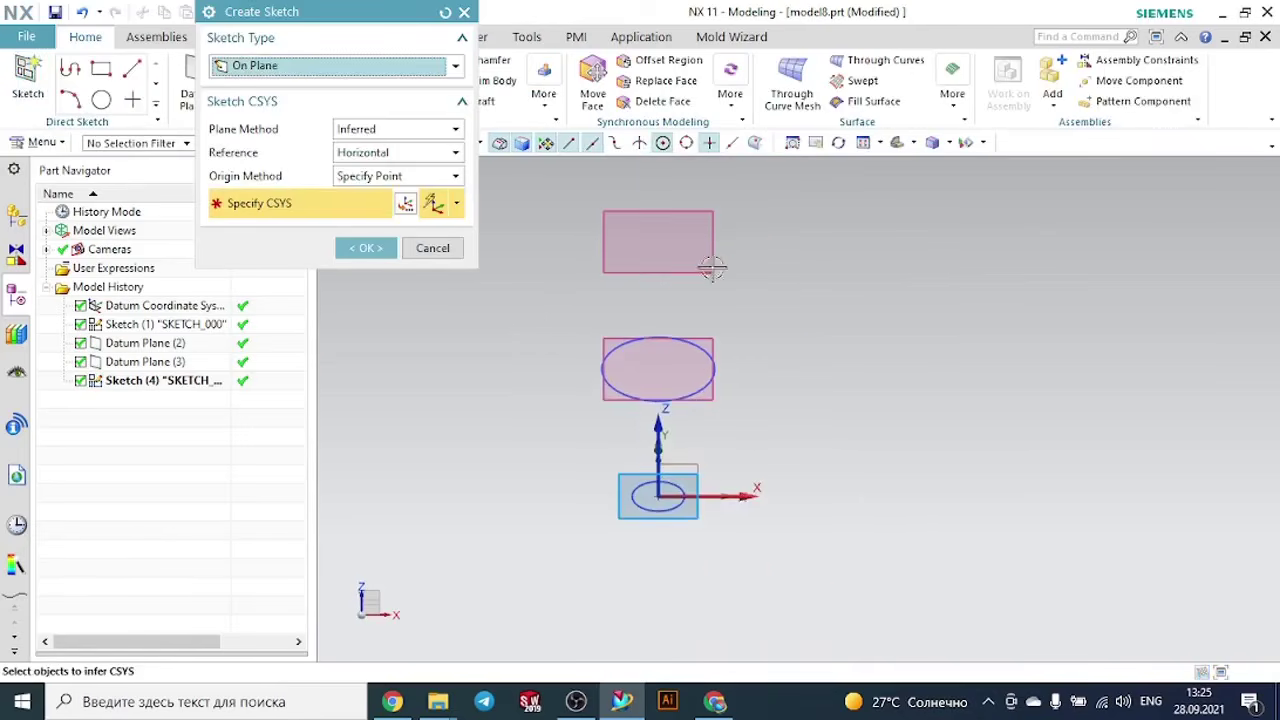
click(711, 266)
click(370, 248)
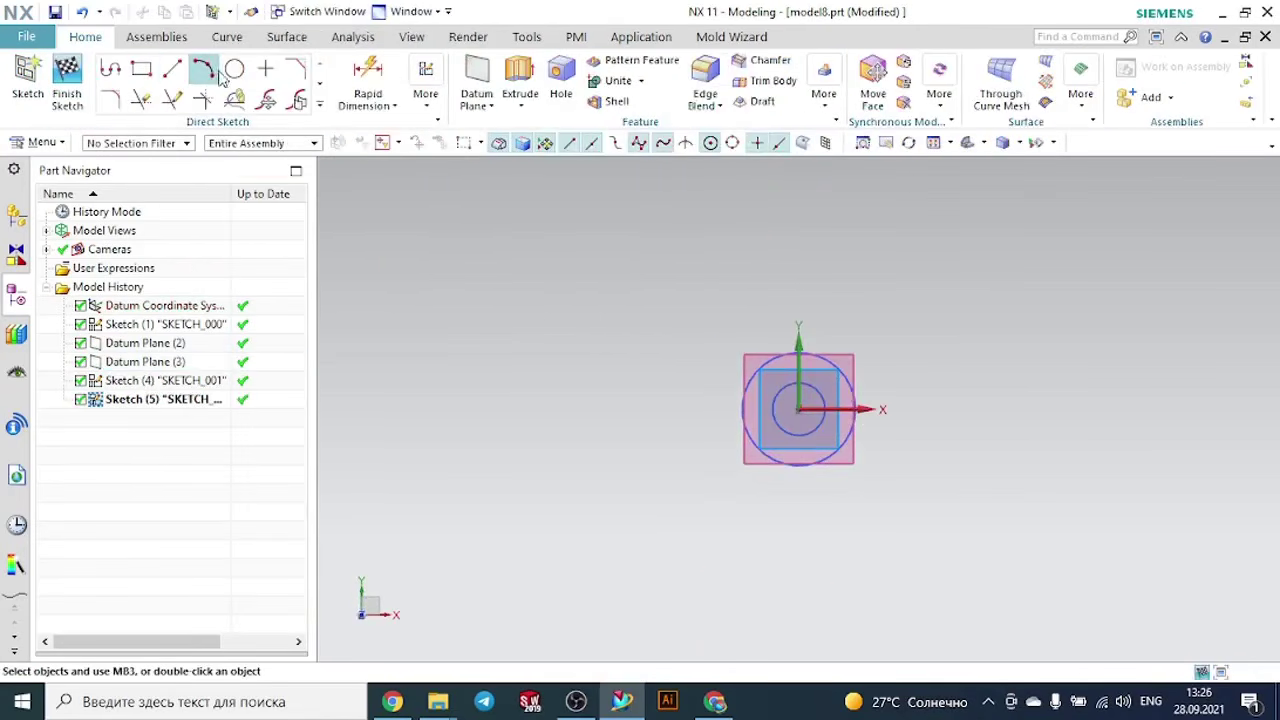
click(233, 68)
click(798, 409)
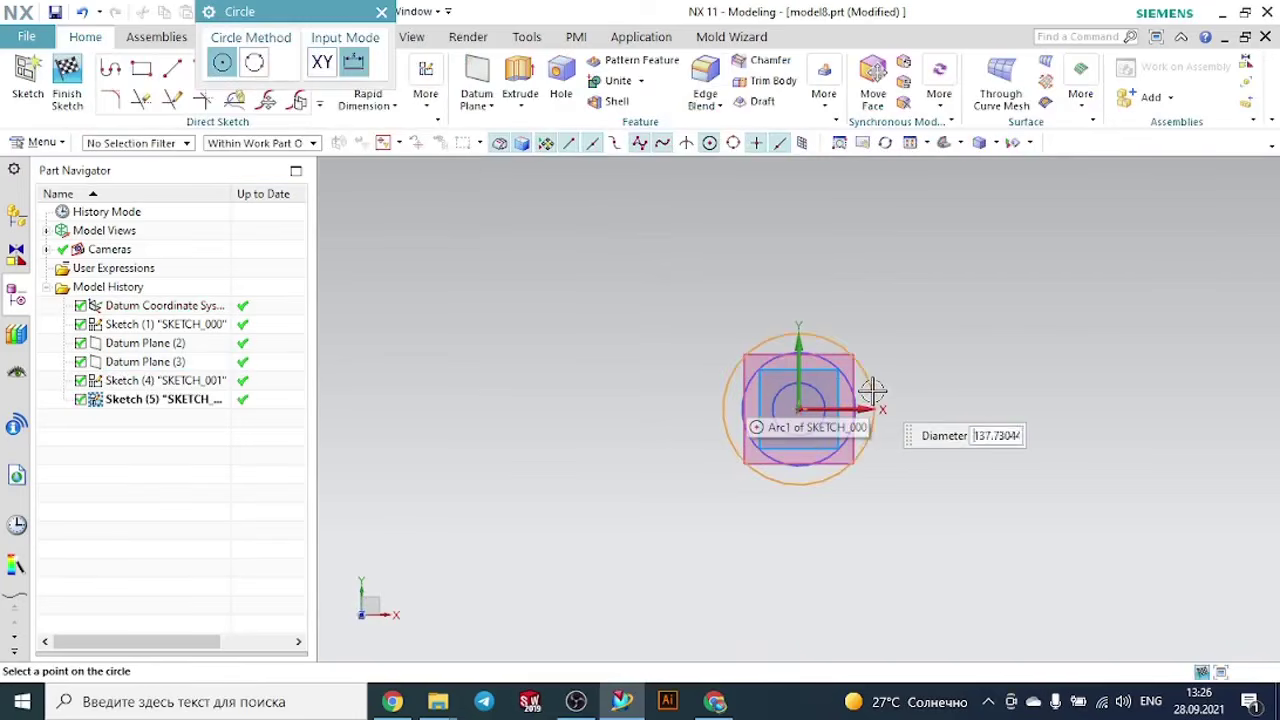
click(872, 390)
click(381, 14)
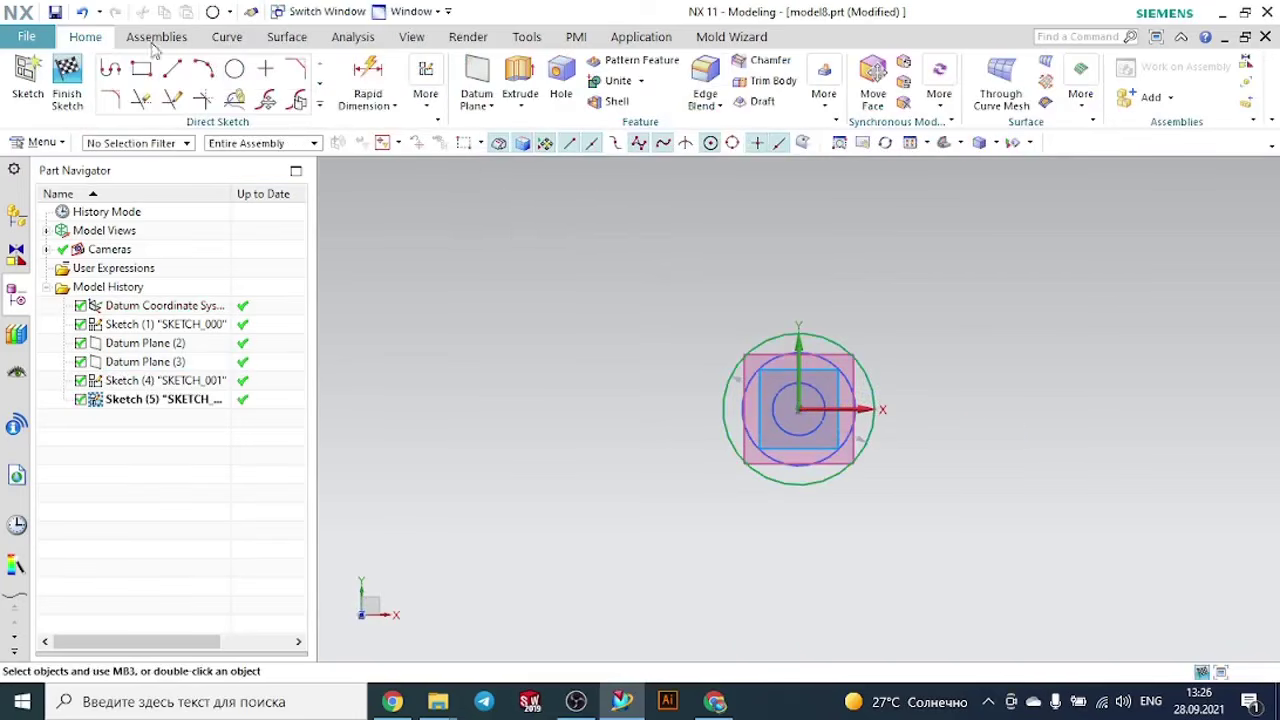
click(67, 85)
- Start a new sketch on the vertical YZ plane of the datum coordinate system for the side guide
mouse_move(950, 336)
middle_down()
mouse_move(911, 266)
mouse_move(934, 294)
mouse_move(877, 251)
mouse_move(914, 287)
mouse_move(908, 265)
mouse_move(886, 267)
middle_up()
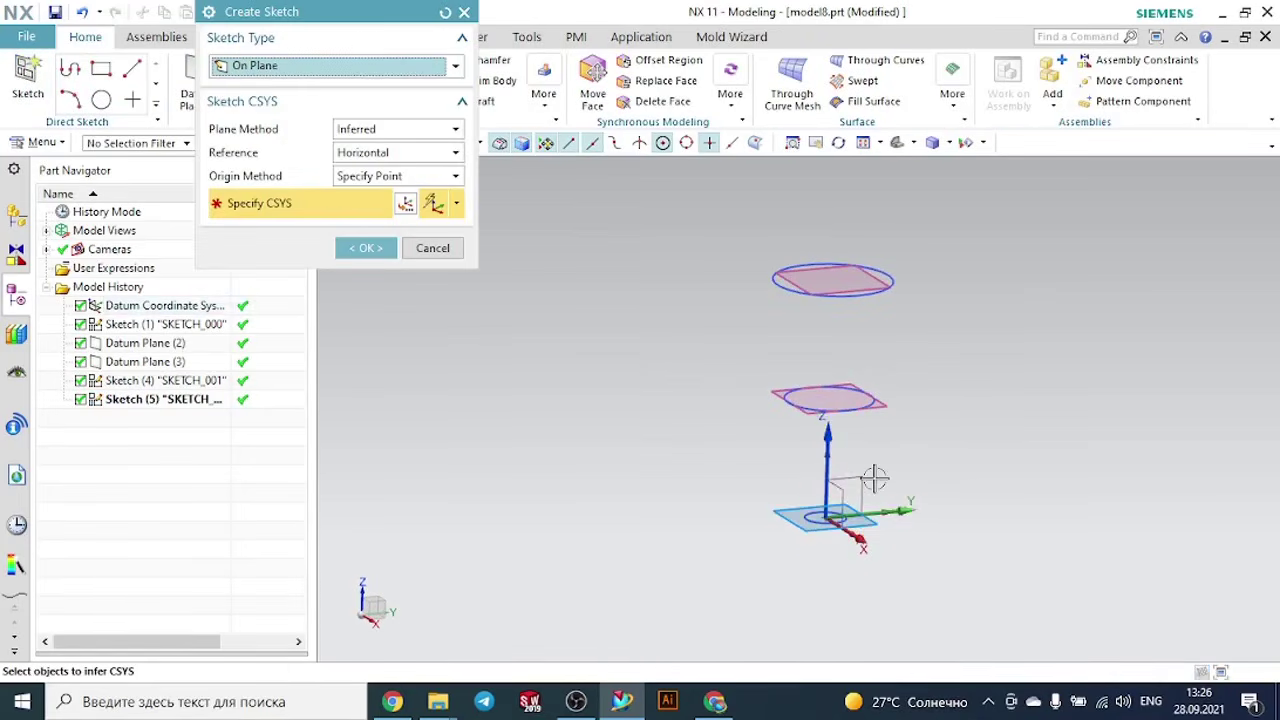
click(837, 520)
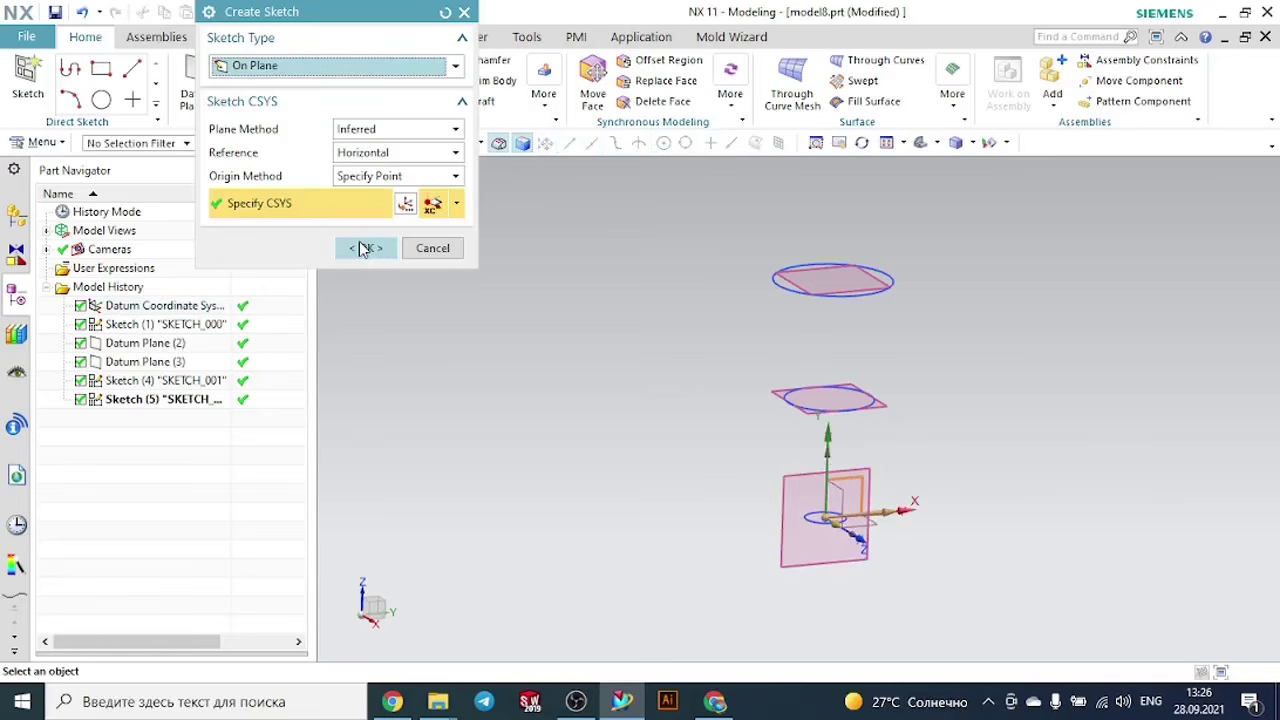
click(366, 248)
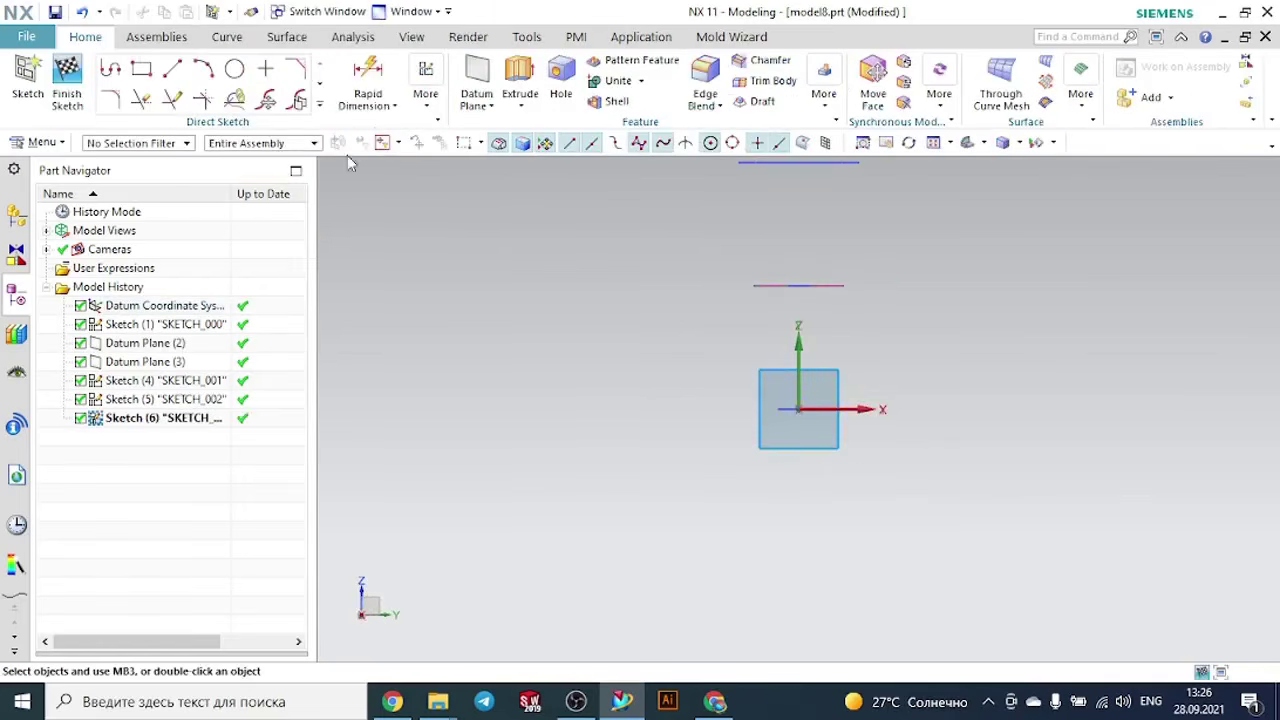
click(318, 105)
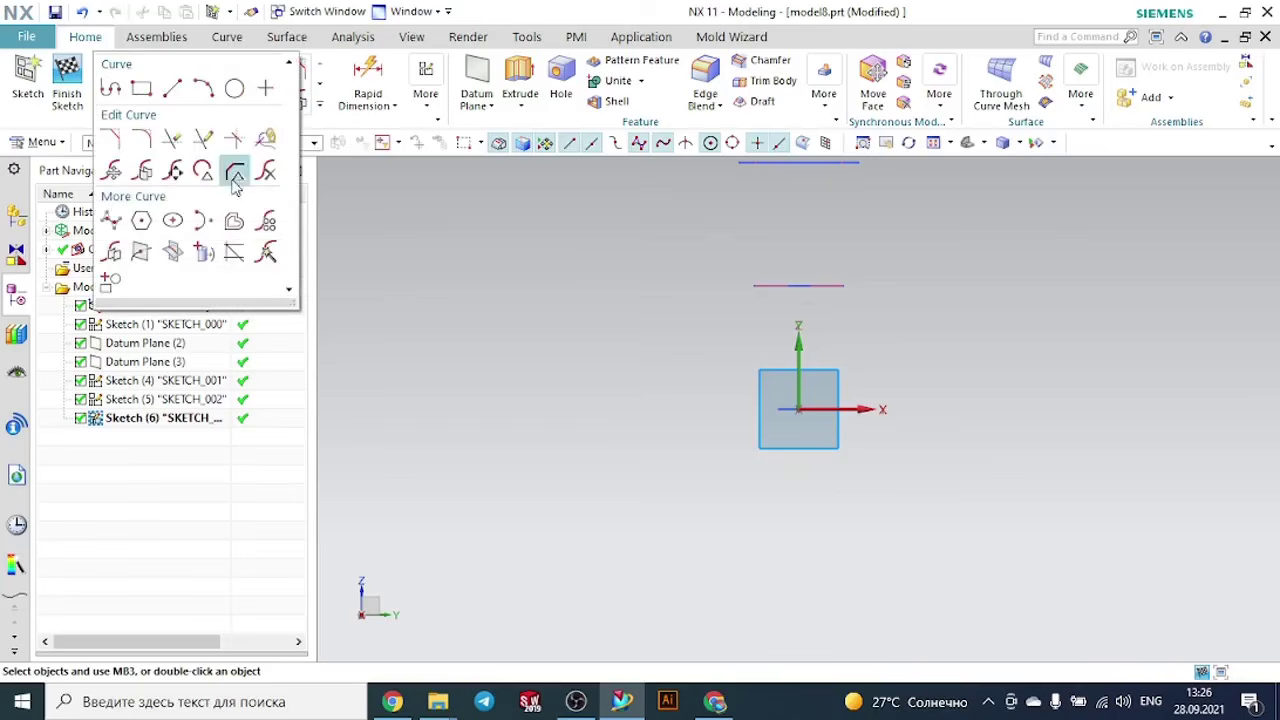
click(113, 220)
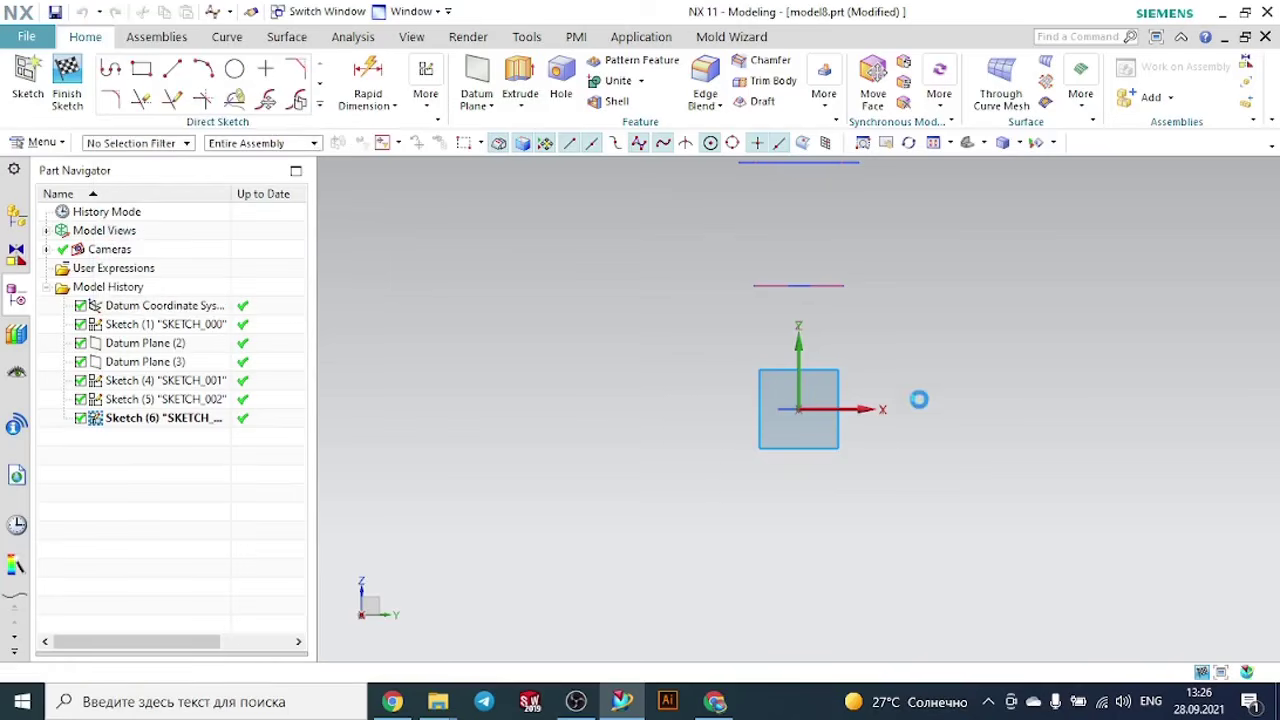
scroll(919, 399, down, 5)
scroll(966, 334, up, 5)
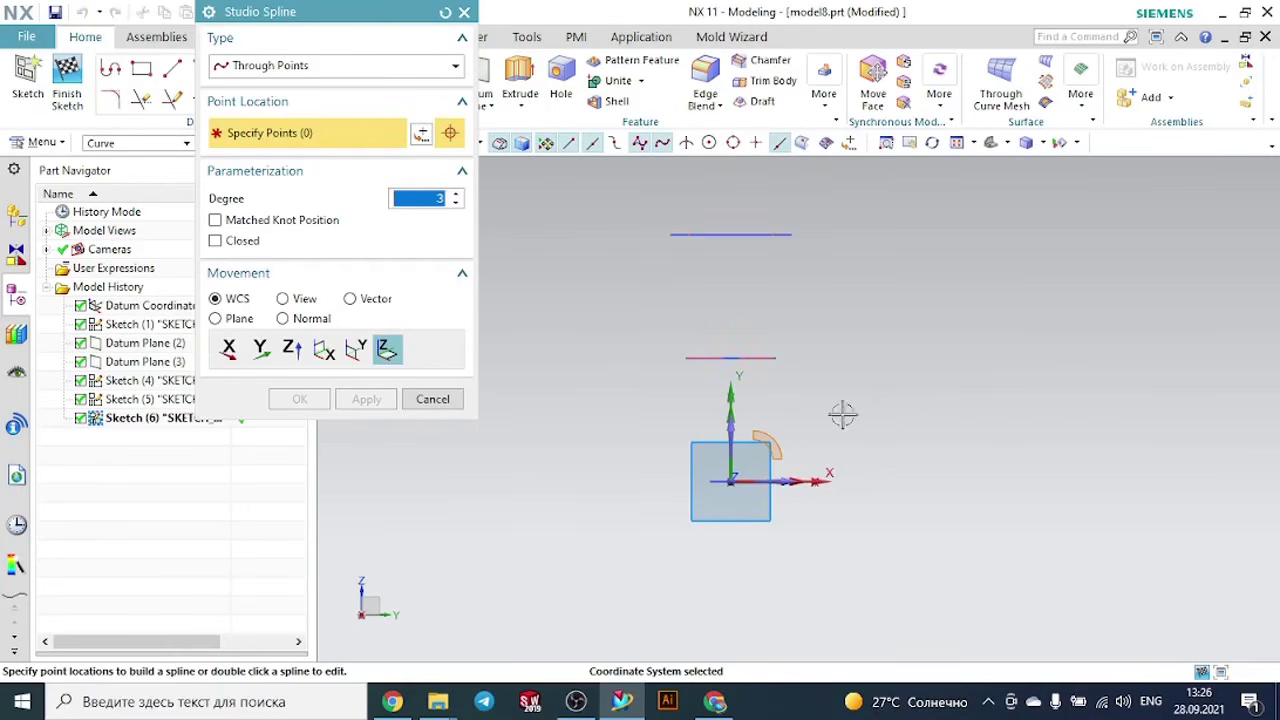
scroll(786, 406, up, 3)
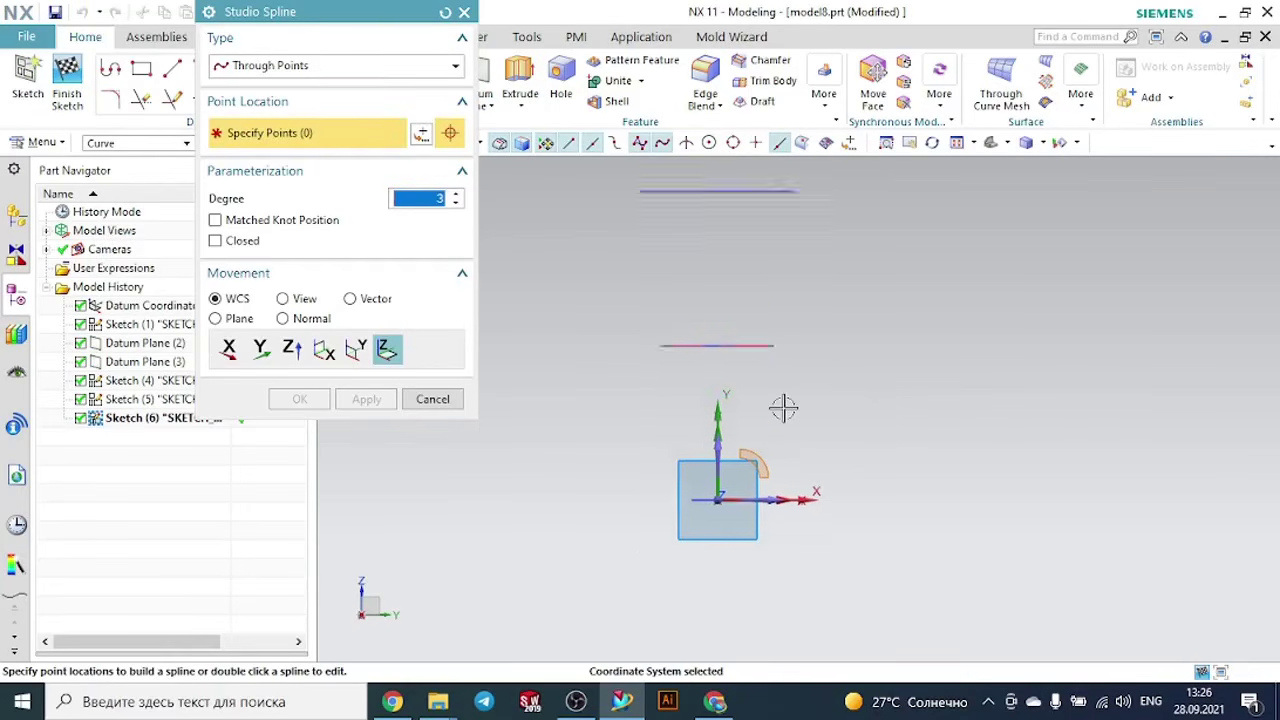
click(791, 484)
click(815, 398)
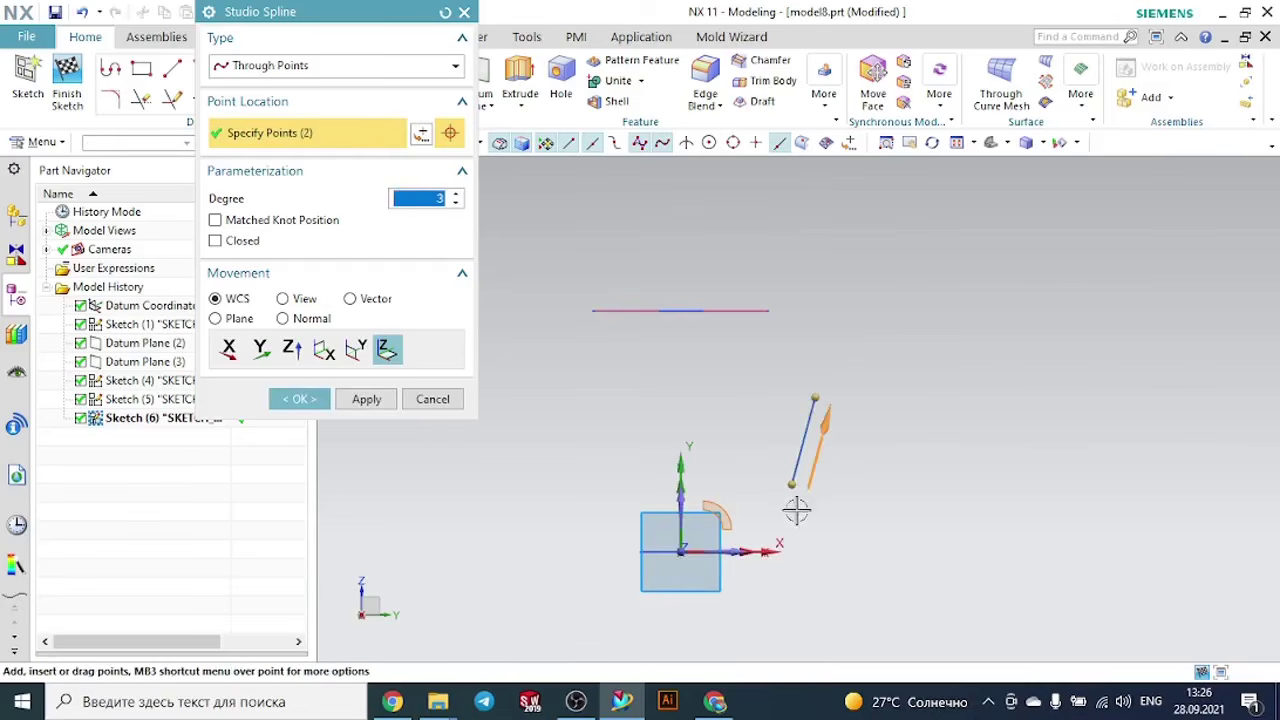
key(Escape)
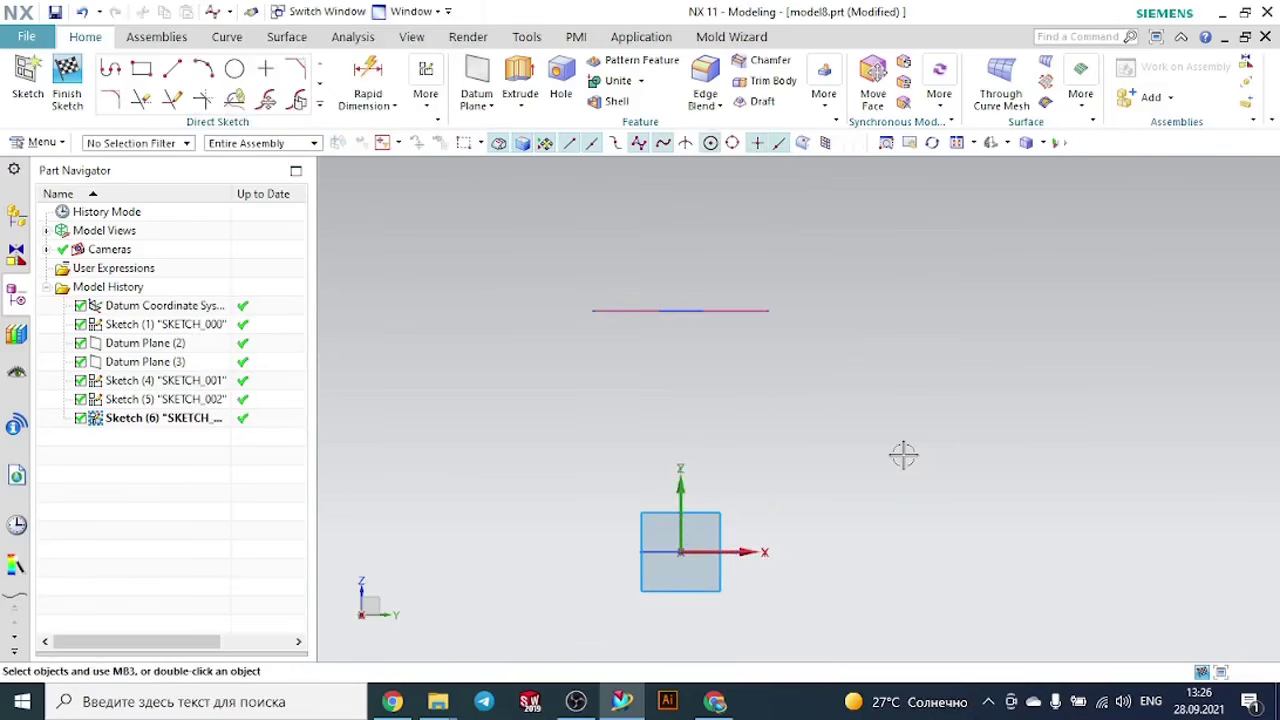
click(321, 107)
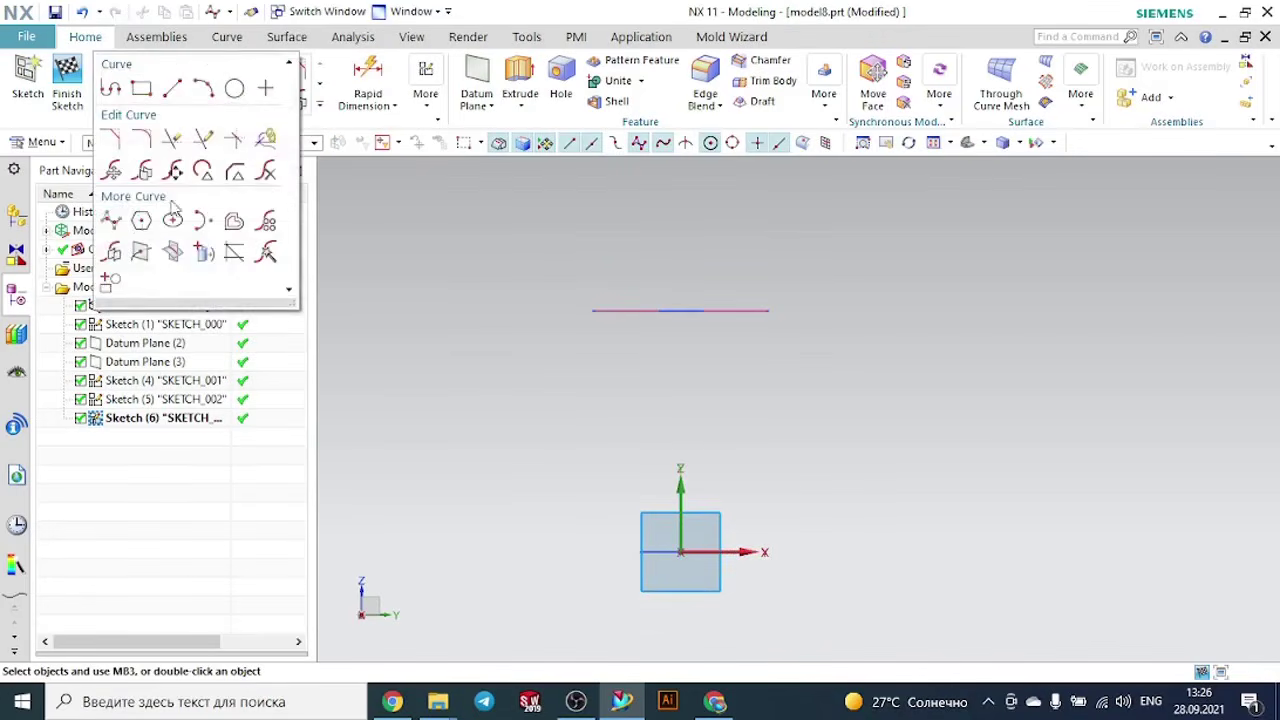
click(118, 220)
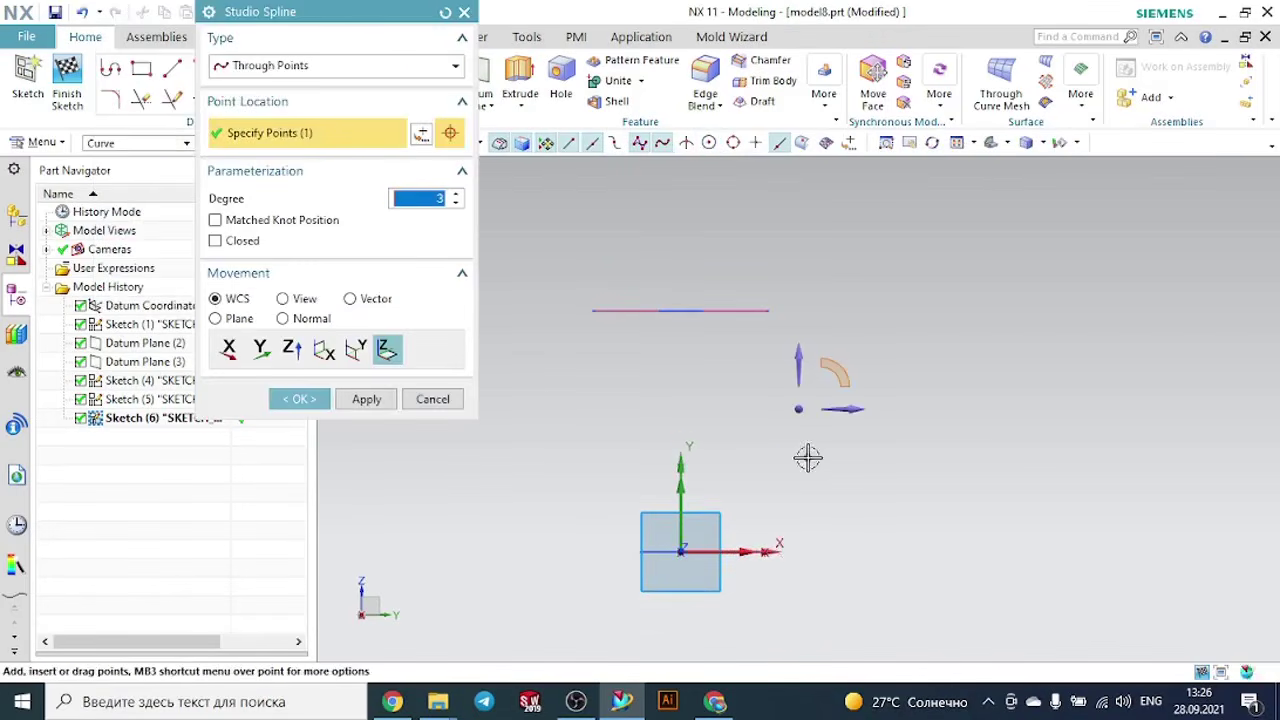
click(793, 546)
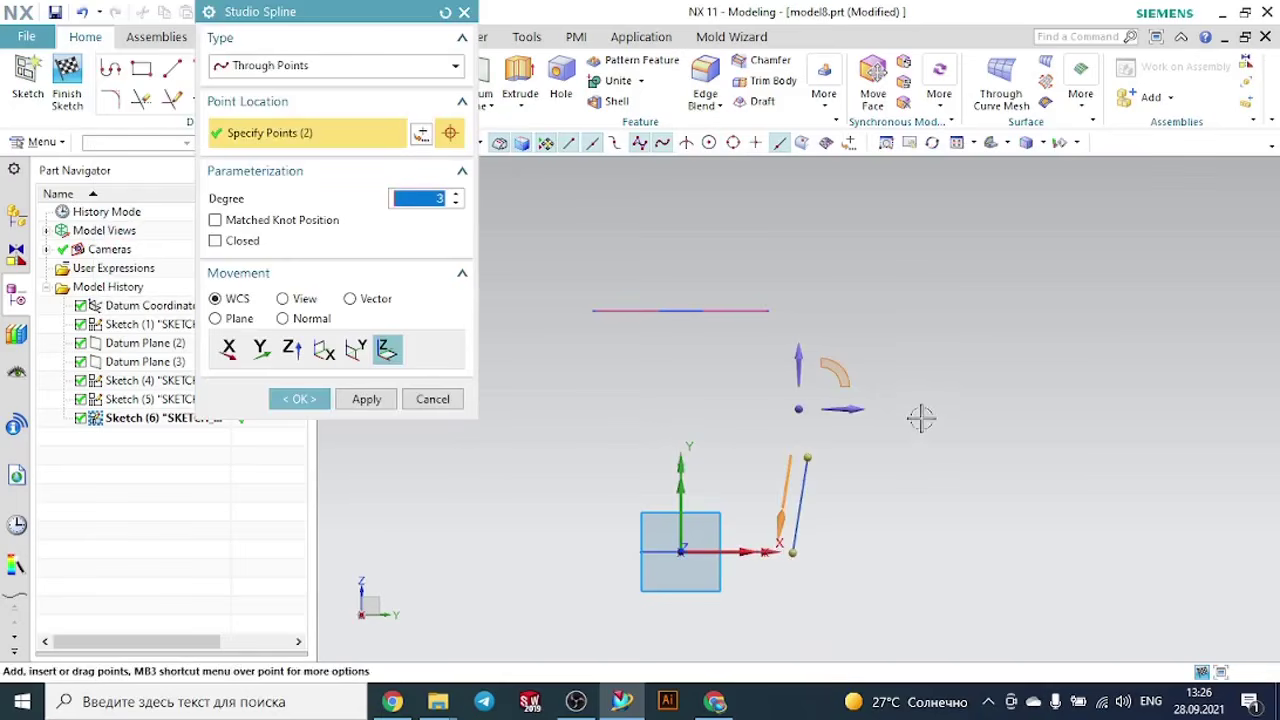
key(Escape)
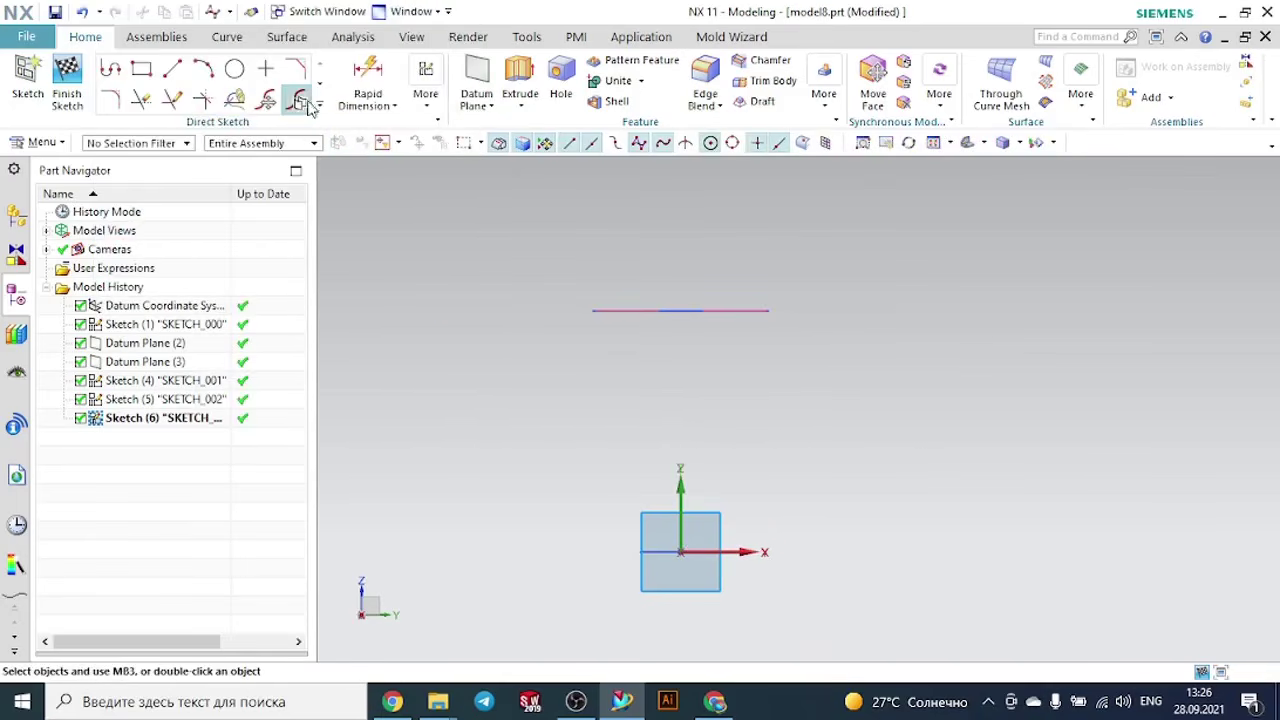
click(299, 103)
key(Escape)
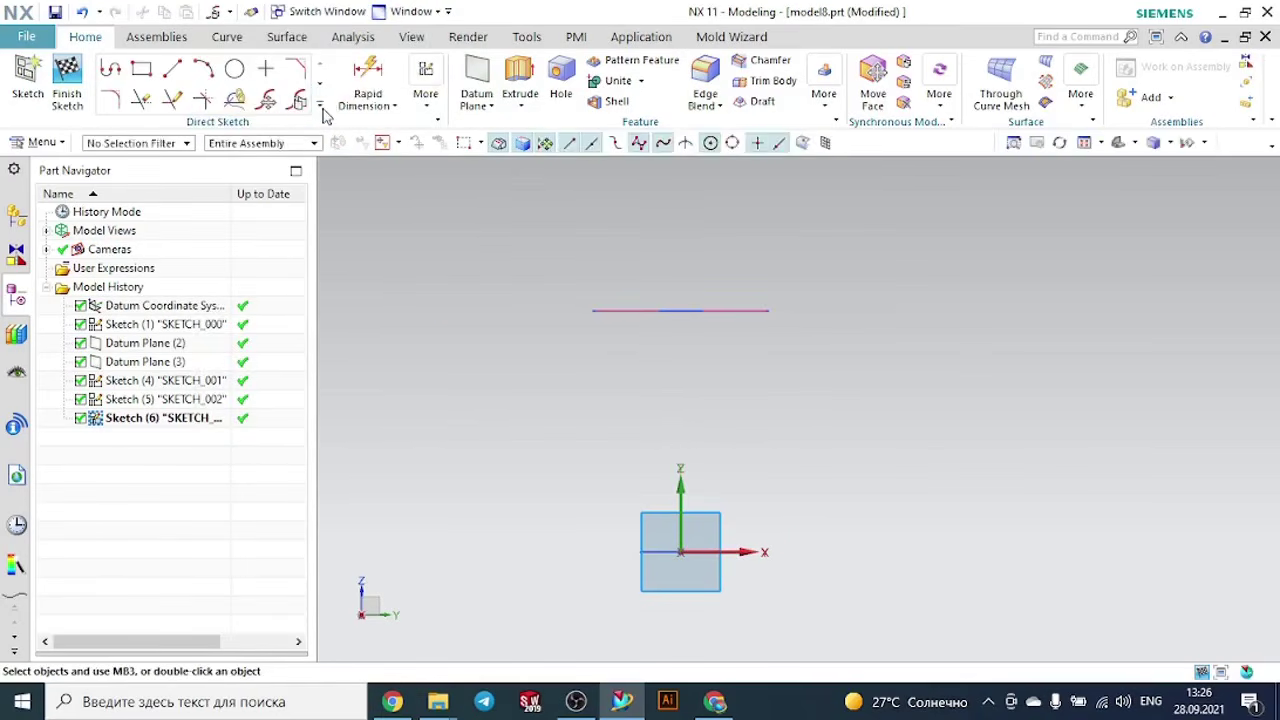
click(320, 106)
click(139, 253)
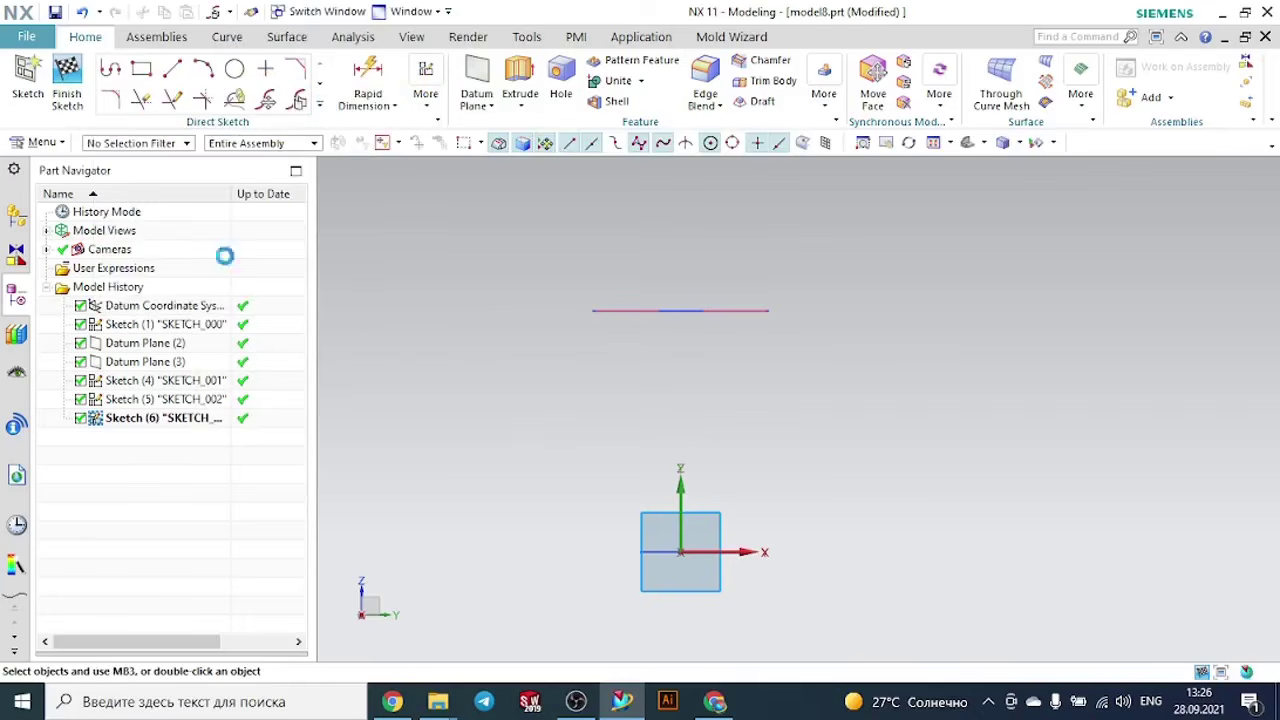
click(812, 550)
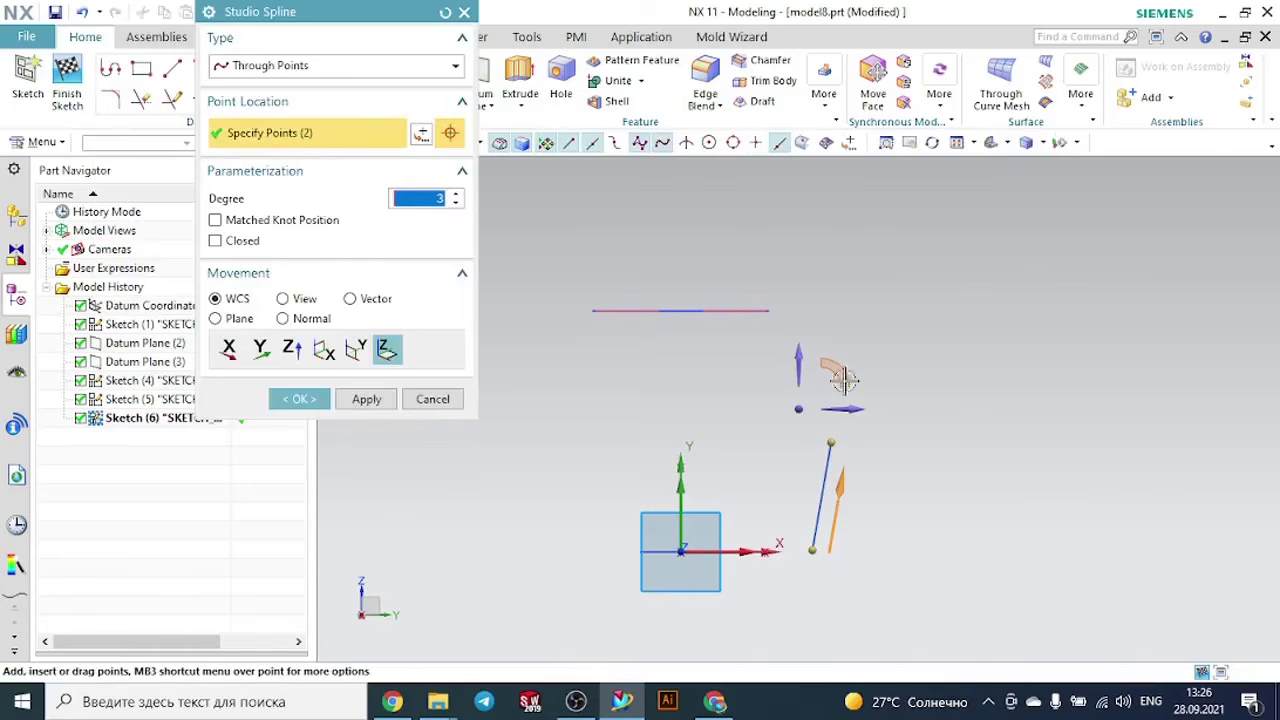
click(820, 316)
scroll(871, 402, down, 3)
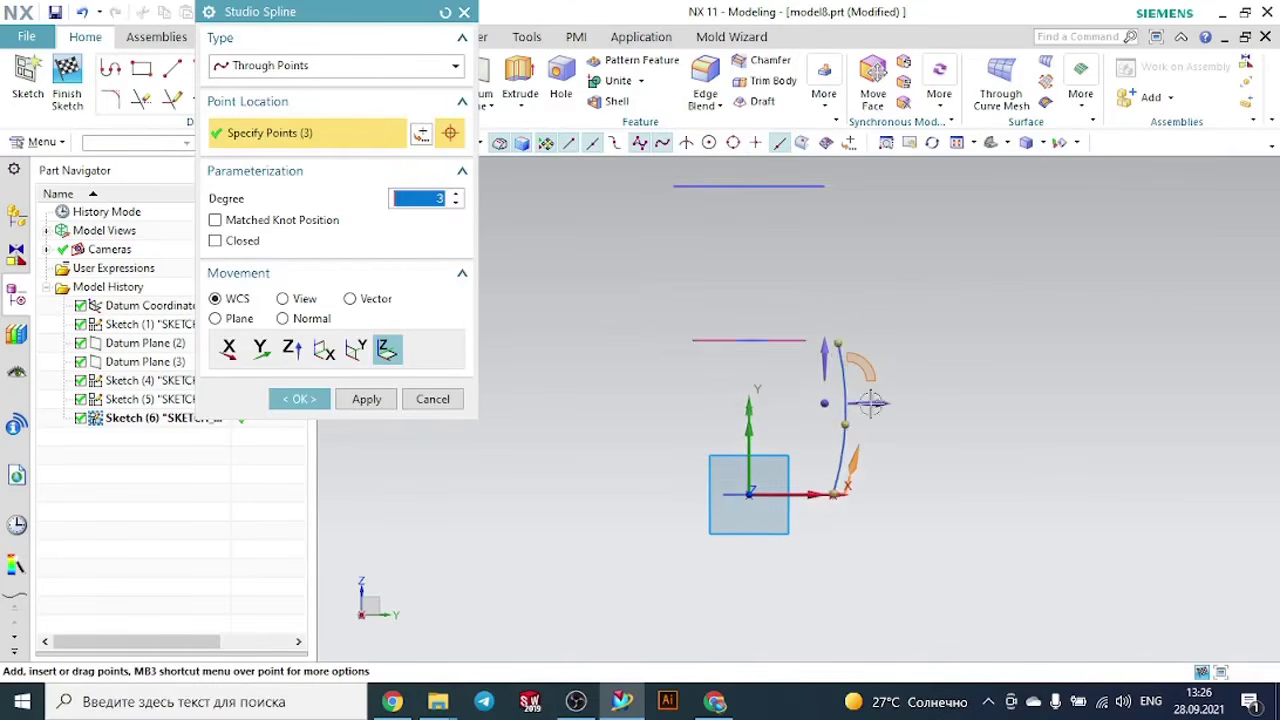
scroll(871, 312, up, 2)
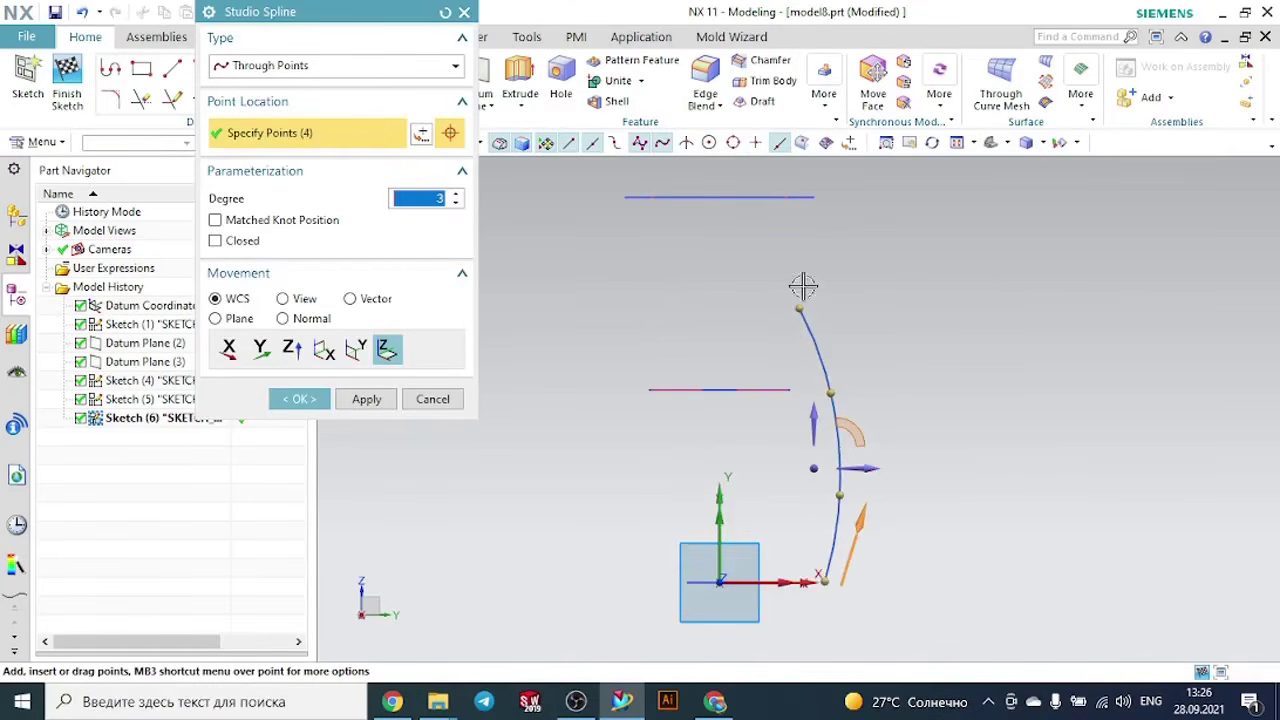
click(837, 197)
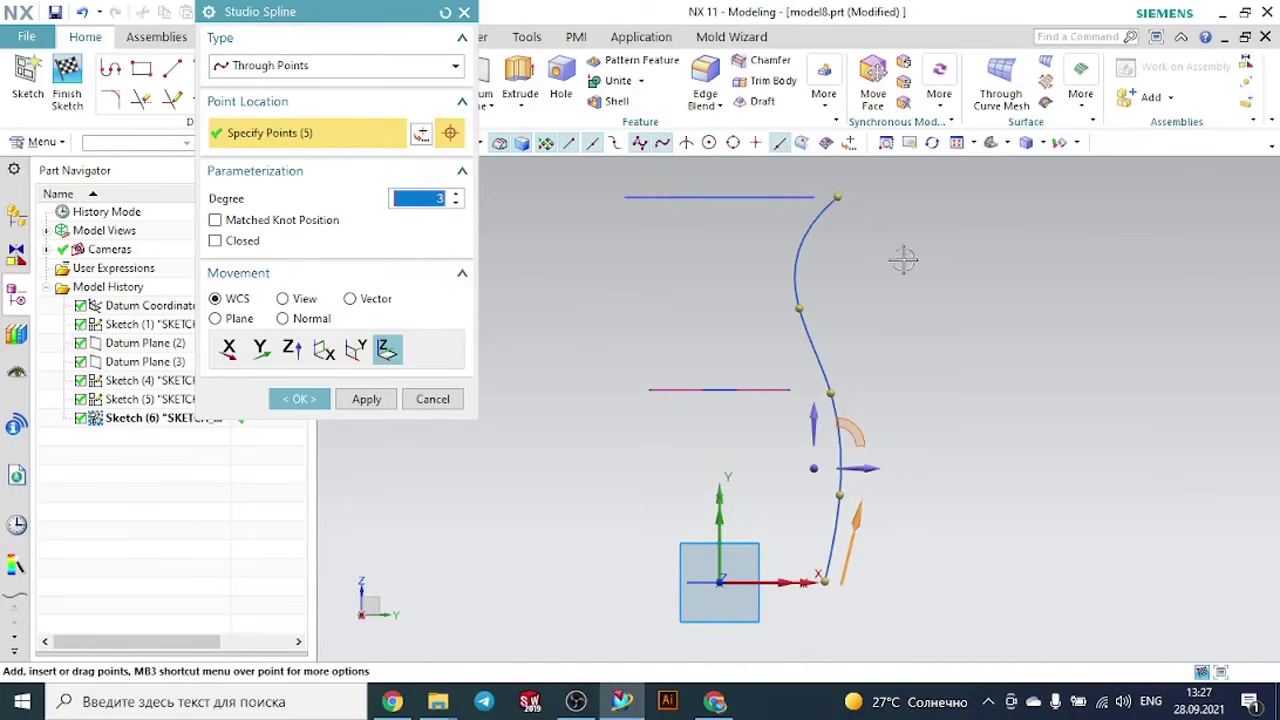
key(Escape)
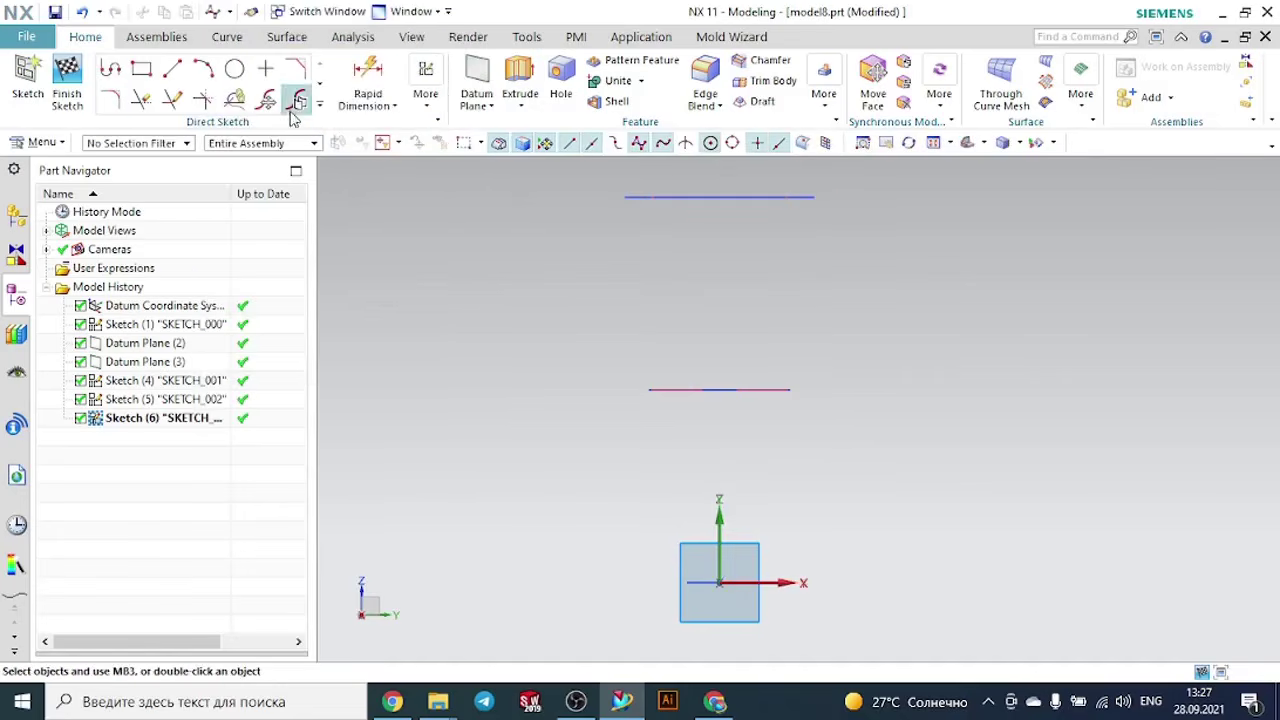
- Draw a degree 3 Studio Spline through five points, starting about 86 mm from the Z axis near base level and rising beside the circles to the top one
click(320, 108)
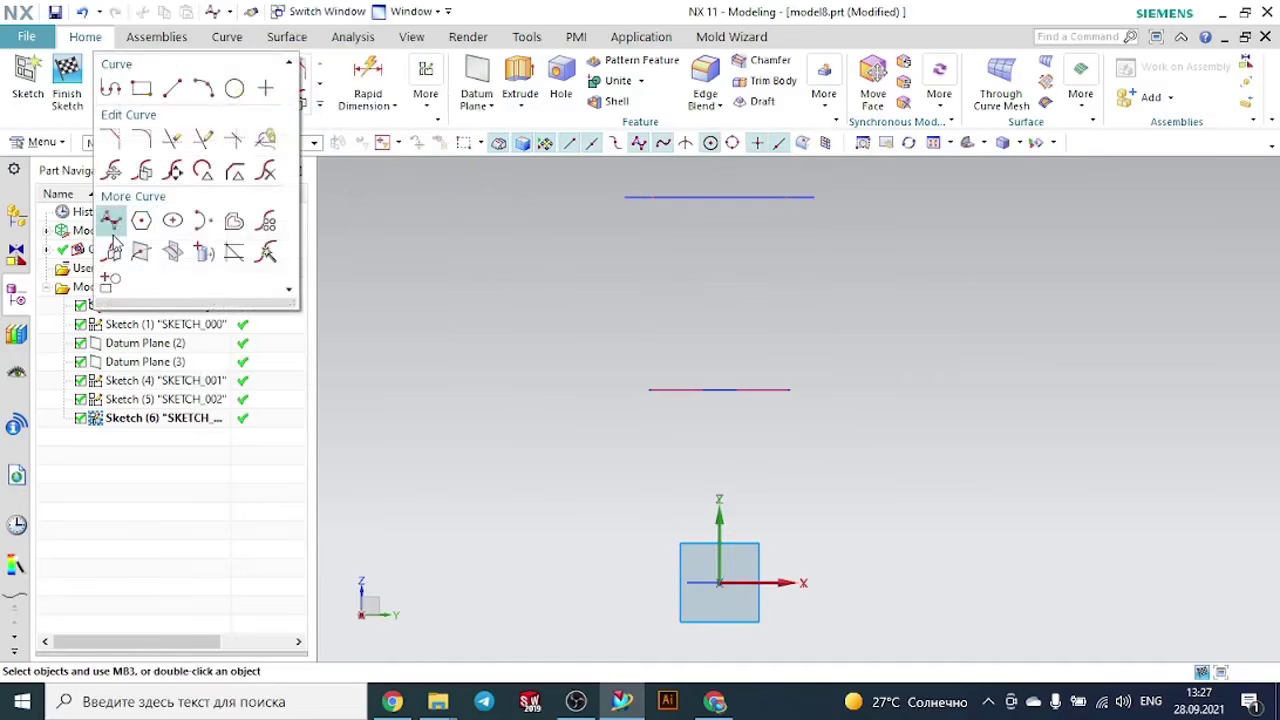
click(121, 242)
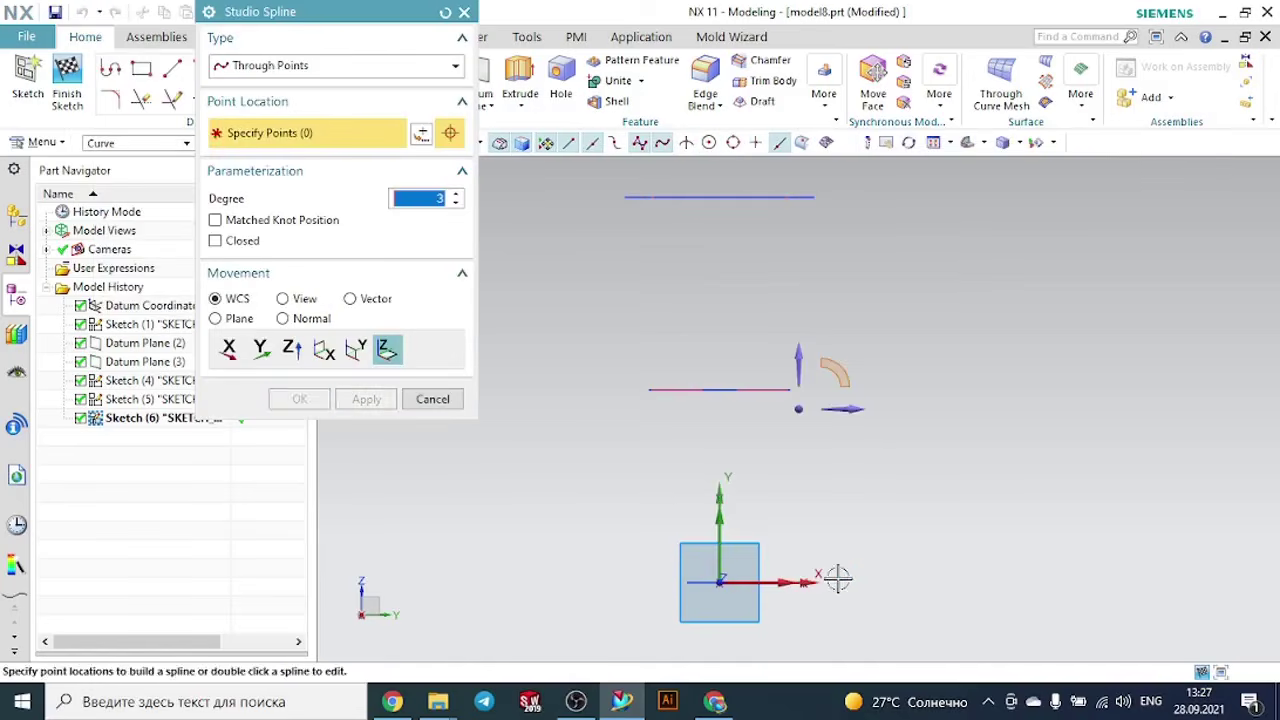
click(838, 580)
click(857, 510)
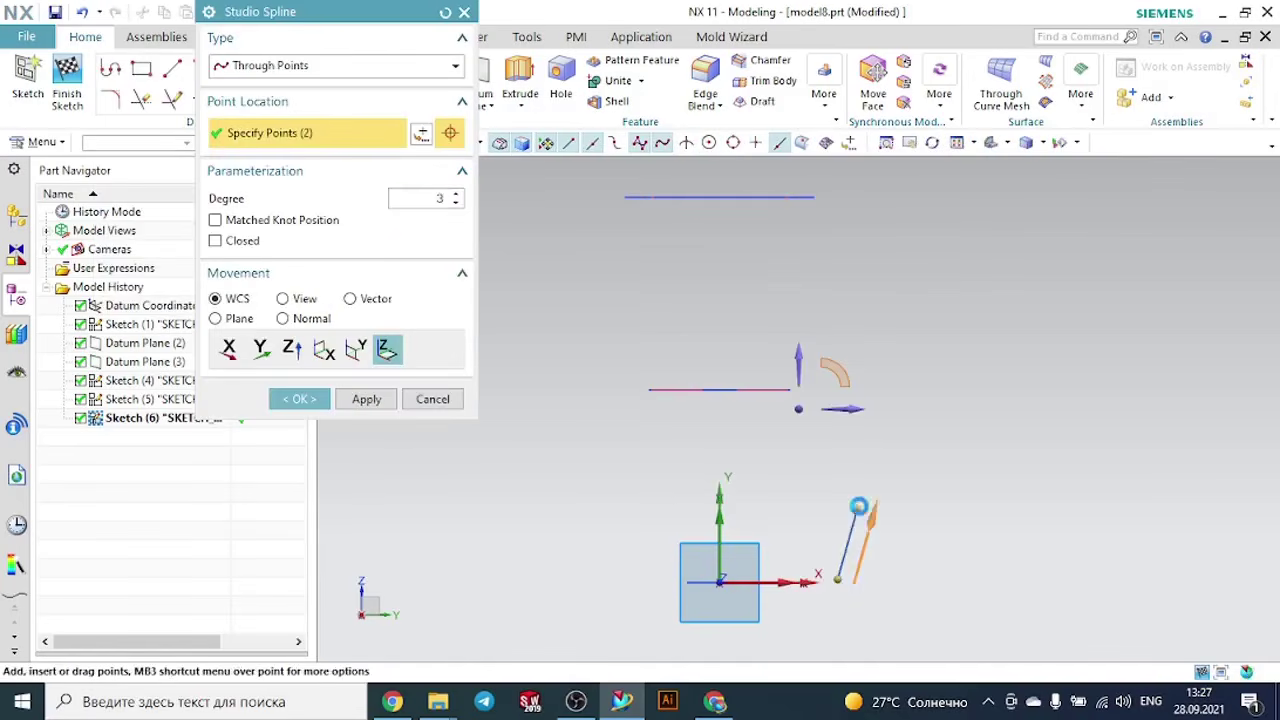
click(875, 398)
click(850, 302)
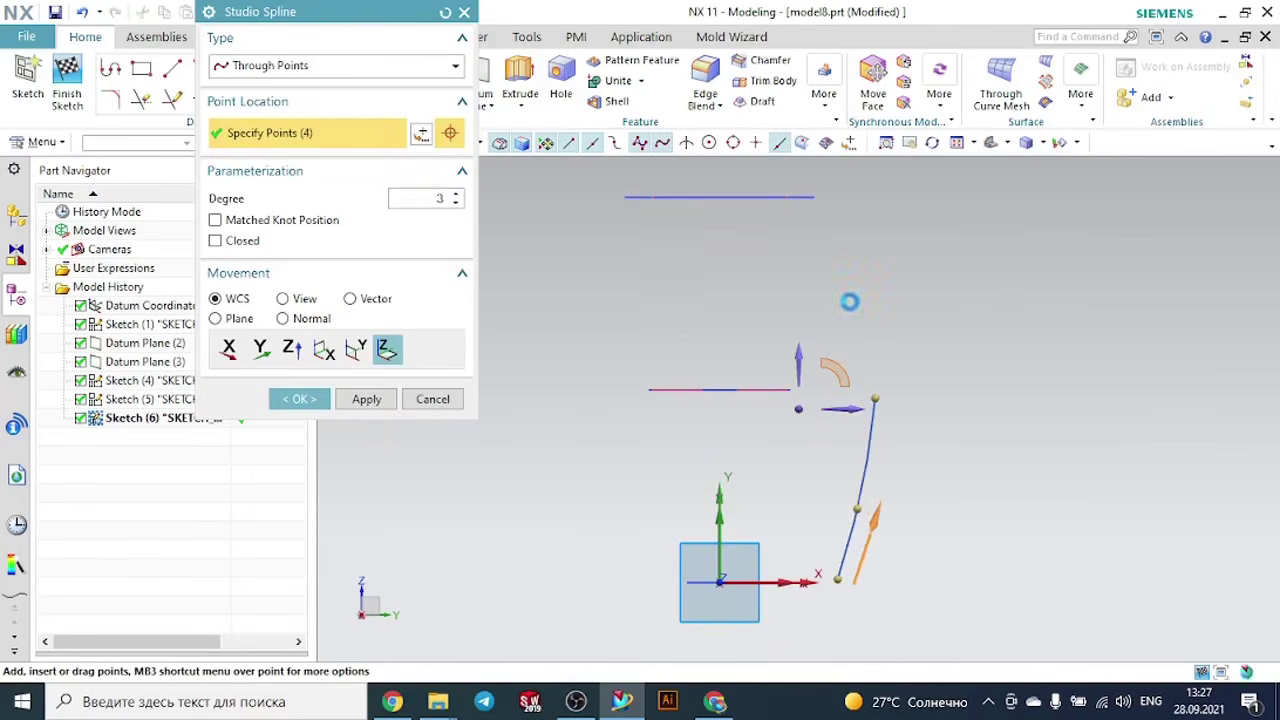
click(845, 200)
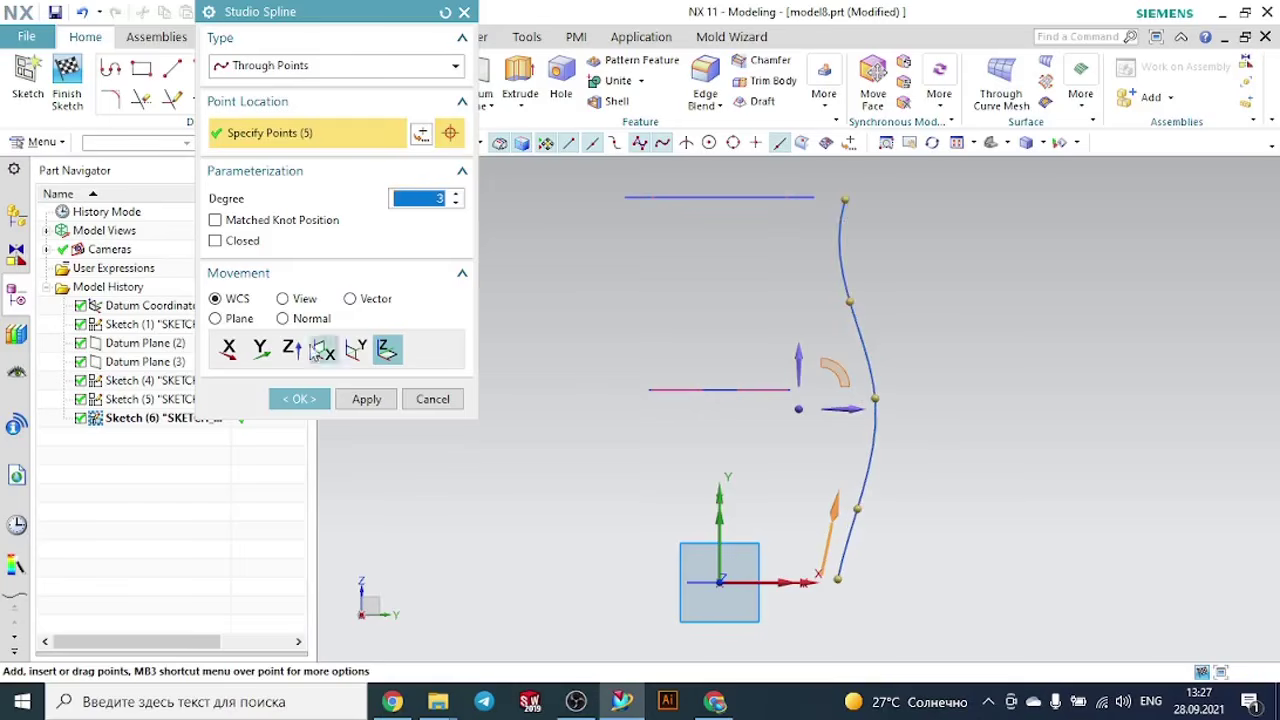
click(309, 398)
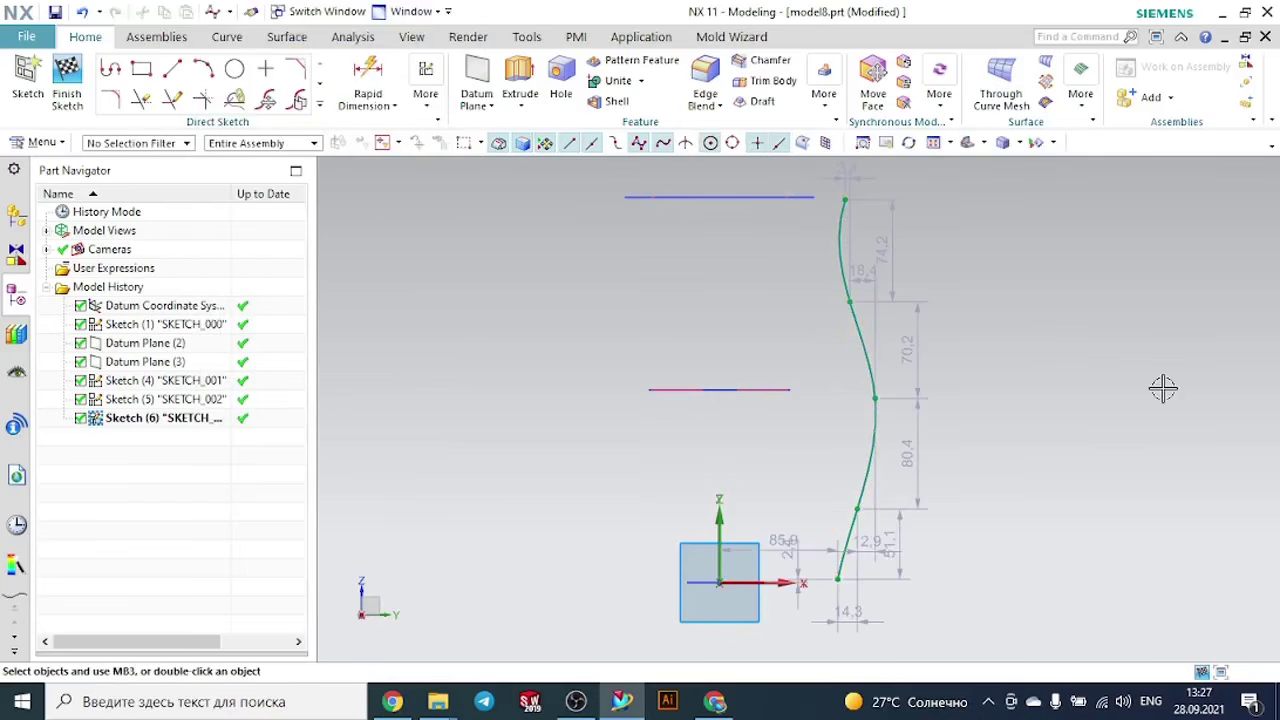
- Create an Intersection Point where the base circle crosses the sketch plane on the spline side
middle_drag(1033, 310, 869, 525)
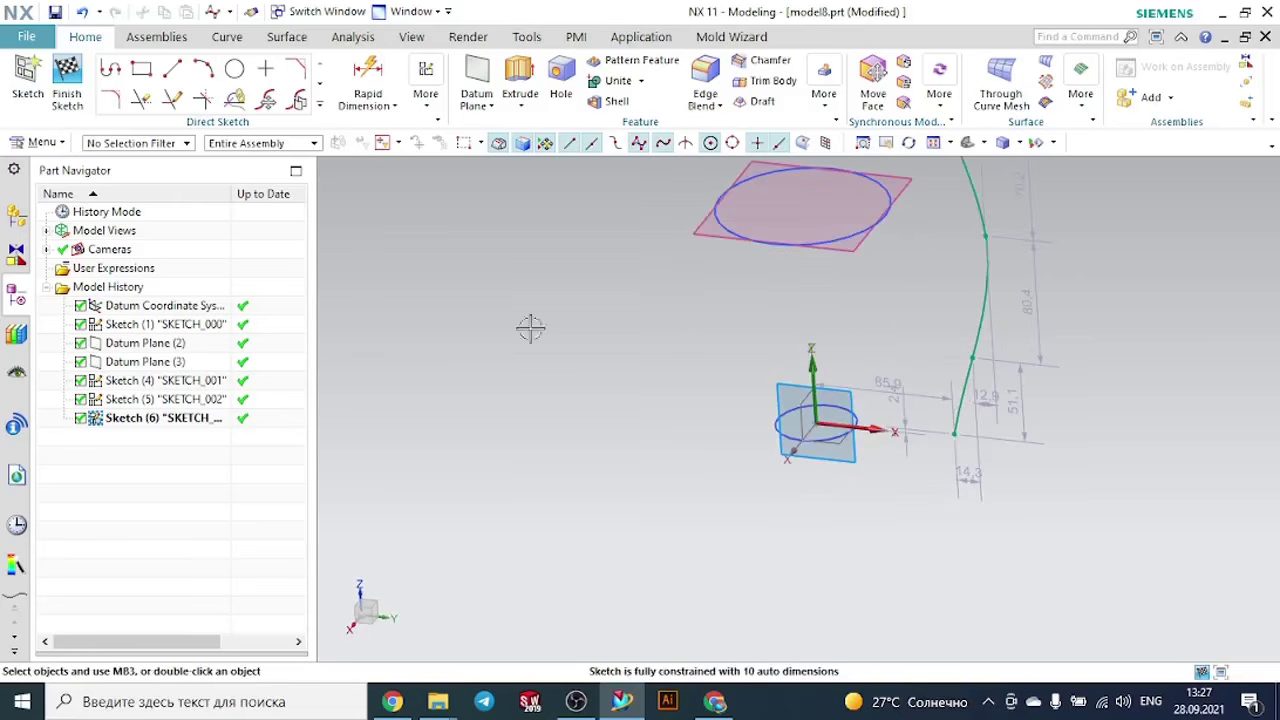
click(320, 108)
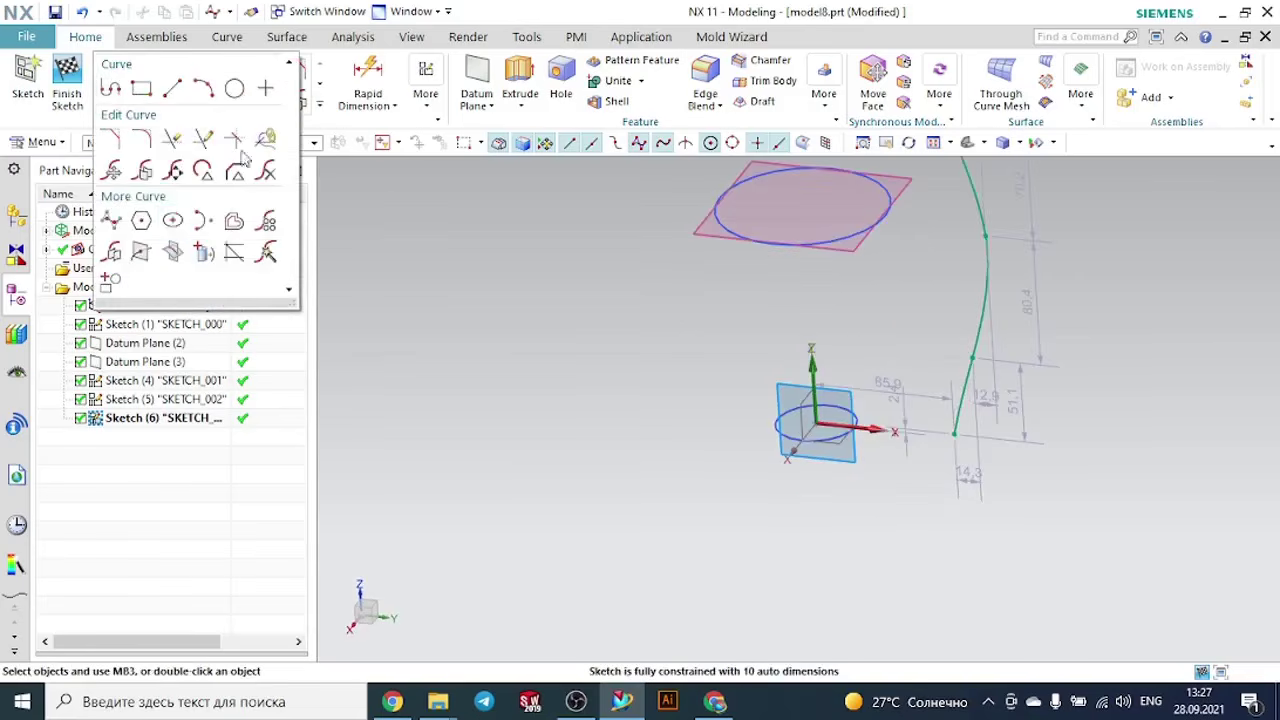
click(142, 251)
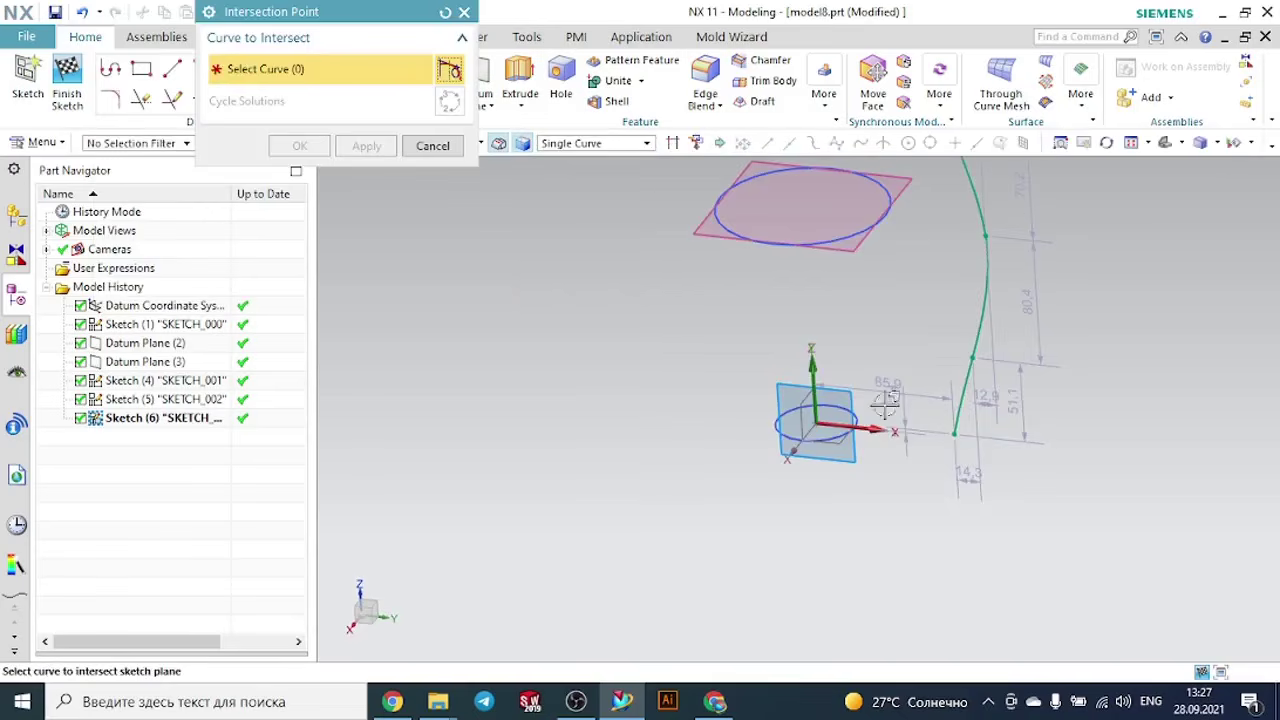
scroll(888, 412, up, 2)
click(835, 425)
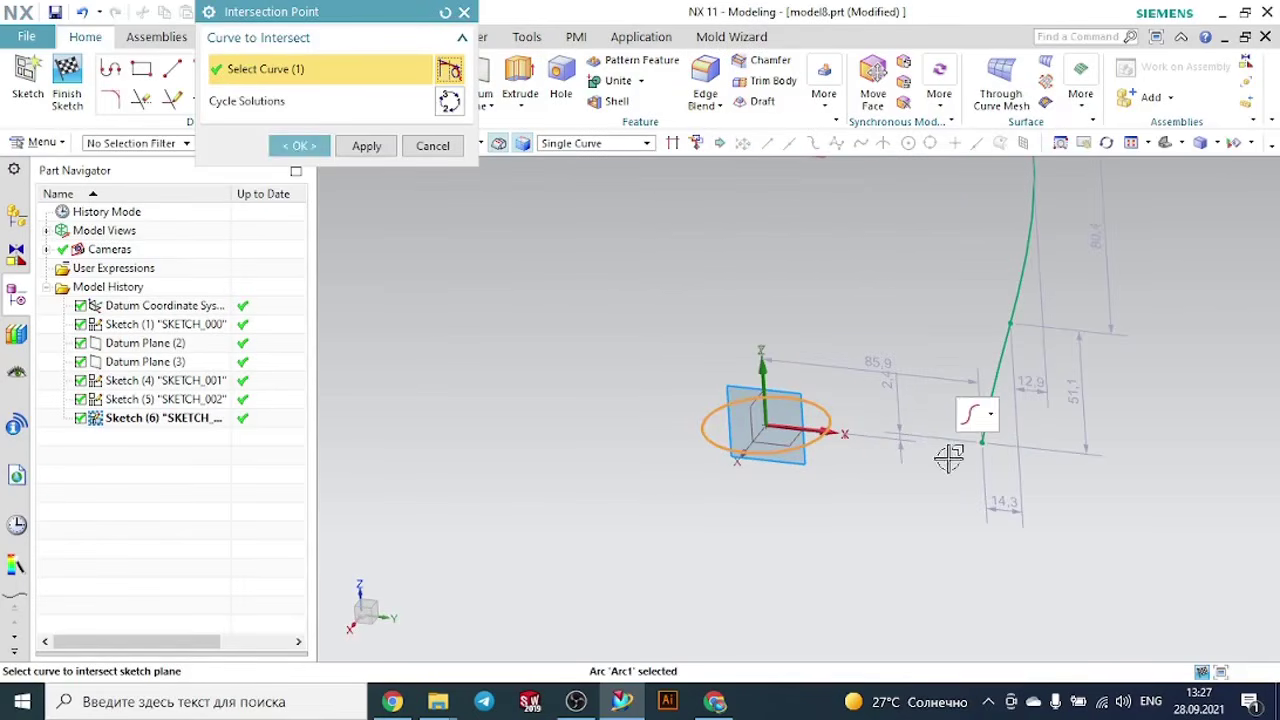
middle_click(843, 447)
- Constrain the spline's lower endpoint coincident with the intersection point on the base circle
scroll(905, 472, up, 3)
scroll(728, 377, up, 3)
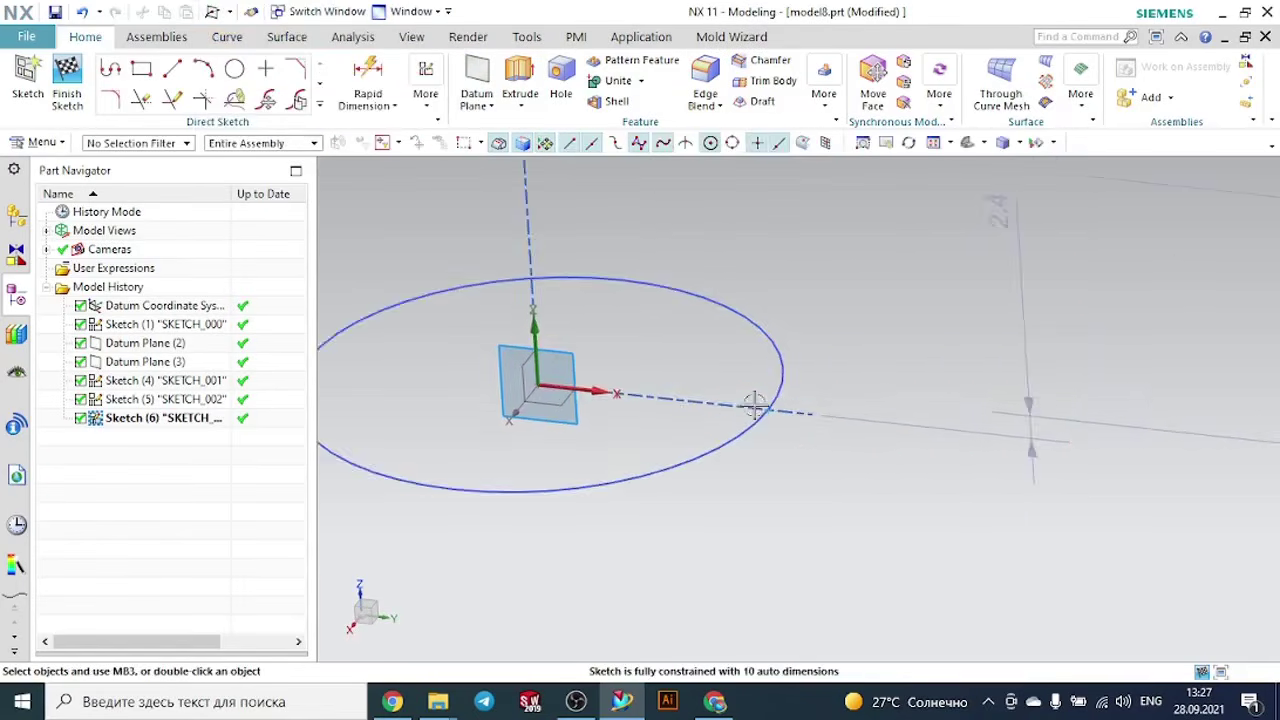
scroll(777, 445, up, 1)
scroll(829, 453, down, 3)
scroll(829, 453, down, 1)
key(c)
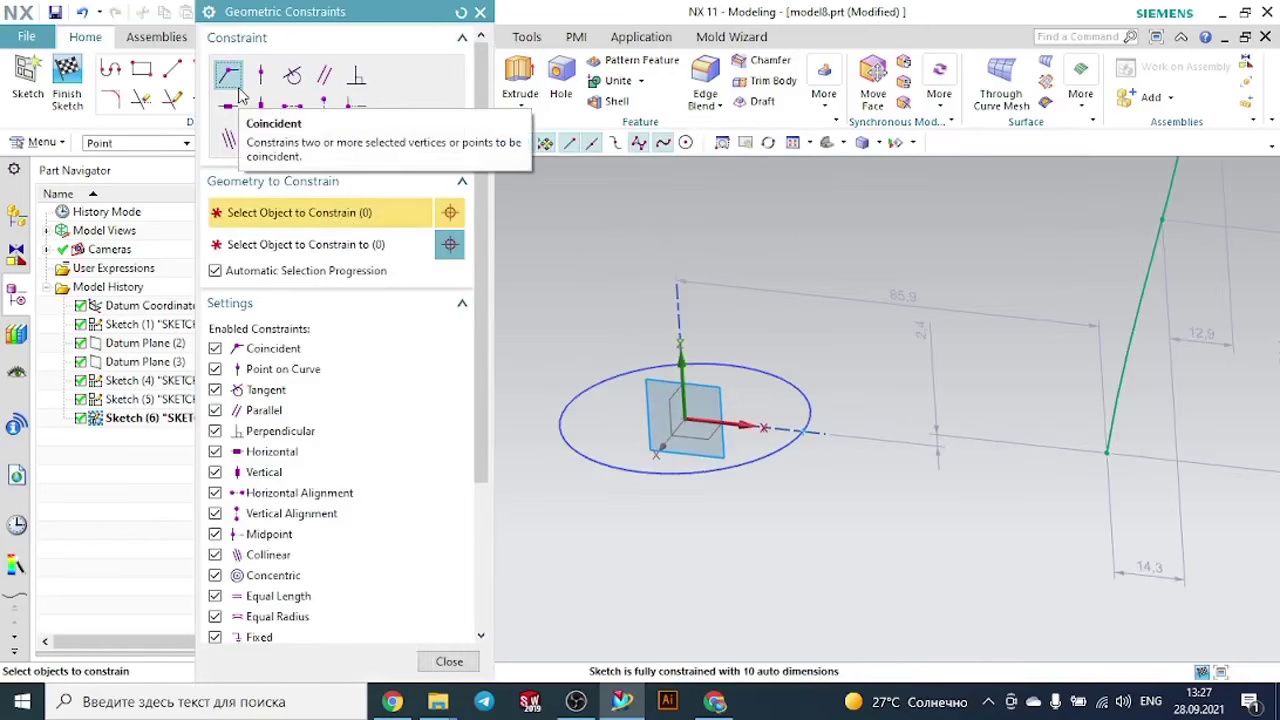
click(228, 75)
click(1108, 455)
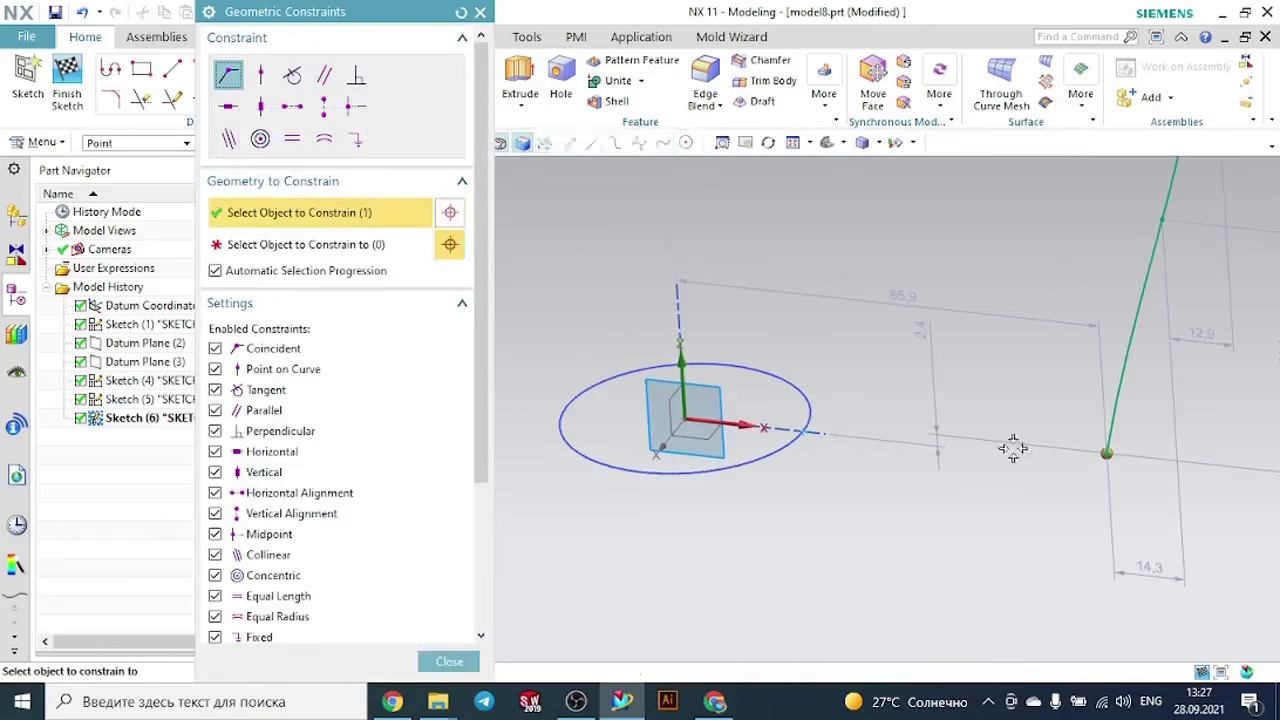
click(802, 432)
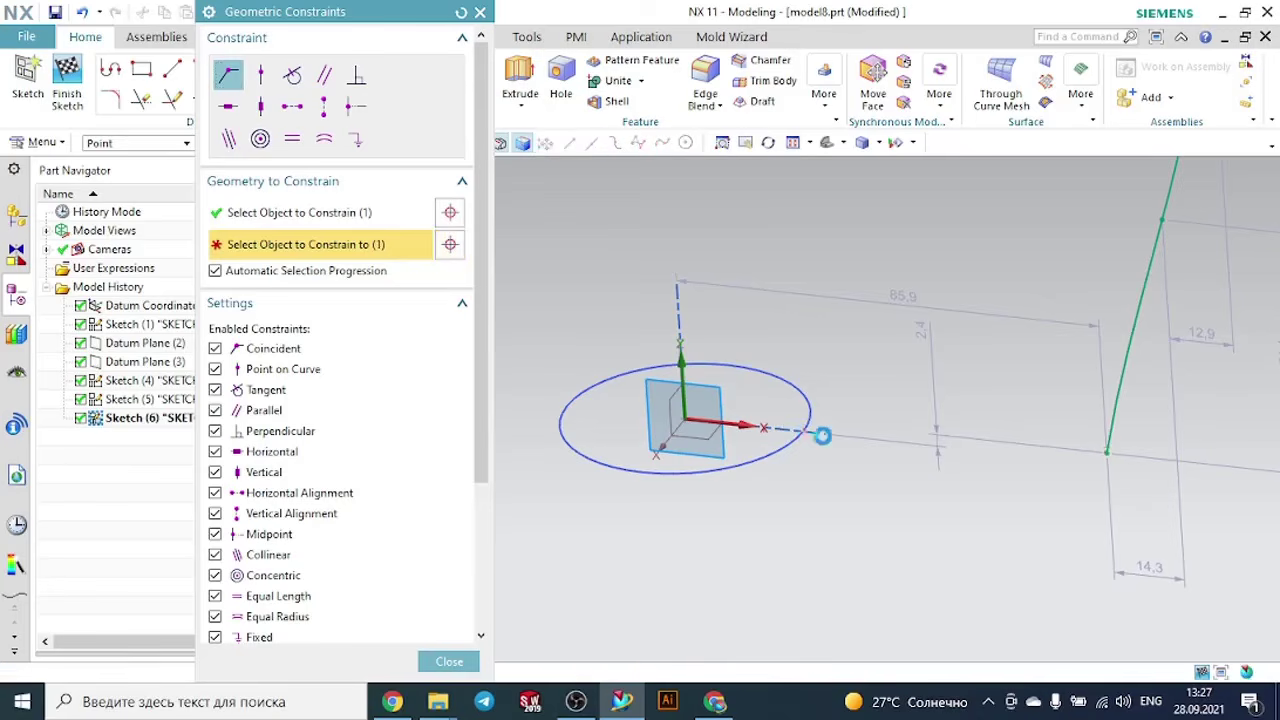
scroll(883, 485, down, 3)
scroll(883, 485, down, 3)
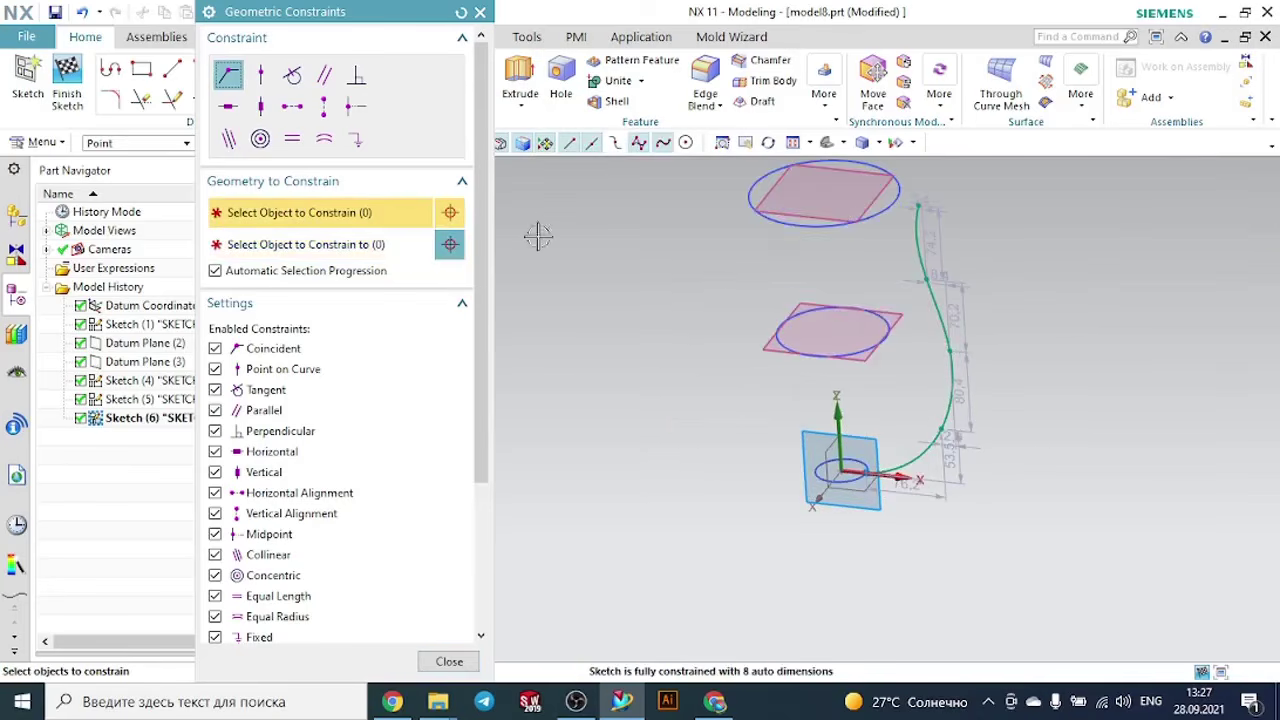
click(480, 11)
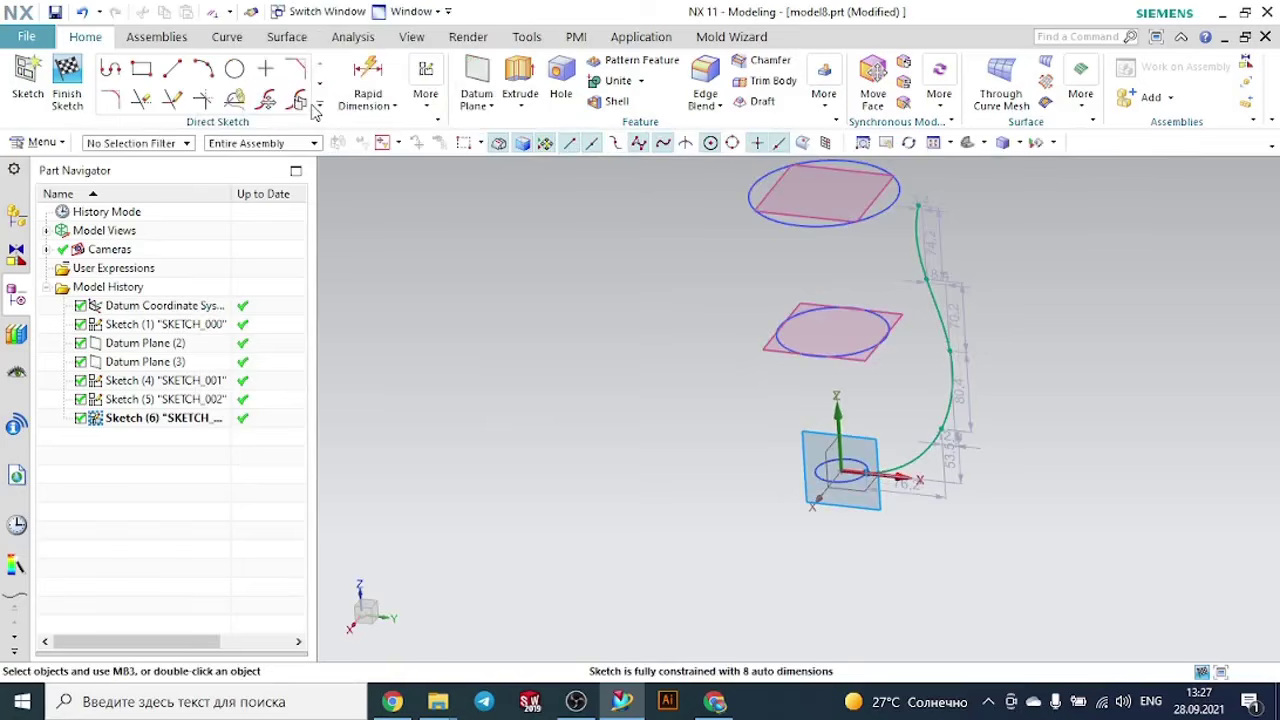
- Create an Intersection Point where the middle circle crosses the sketch plane on the spline side
click(318, 106)
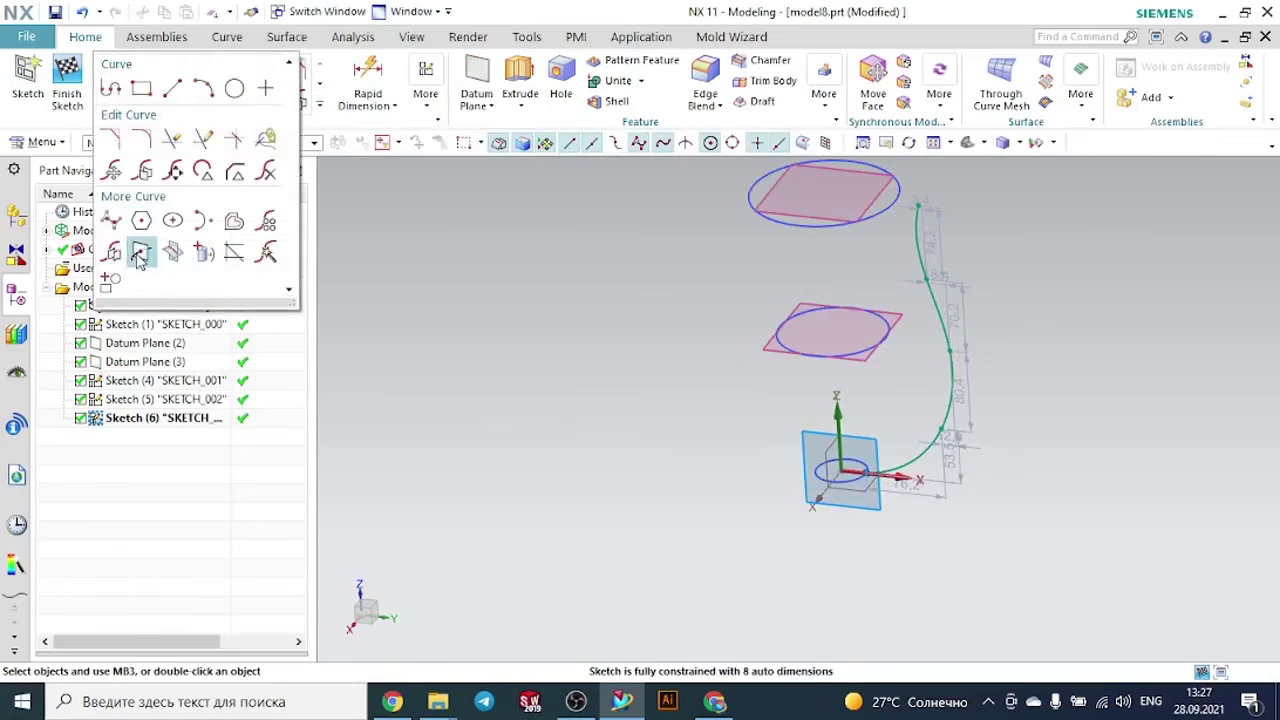
click(134, 252)
scroll(887, 352, up, 5)
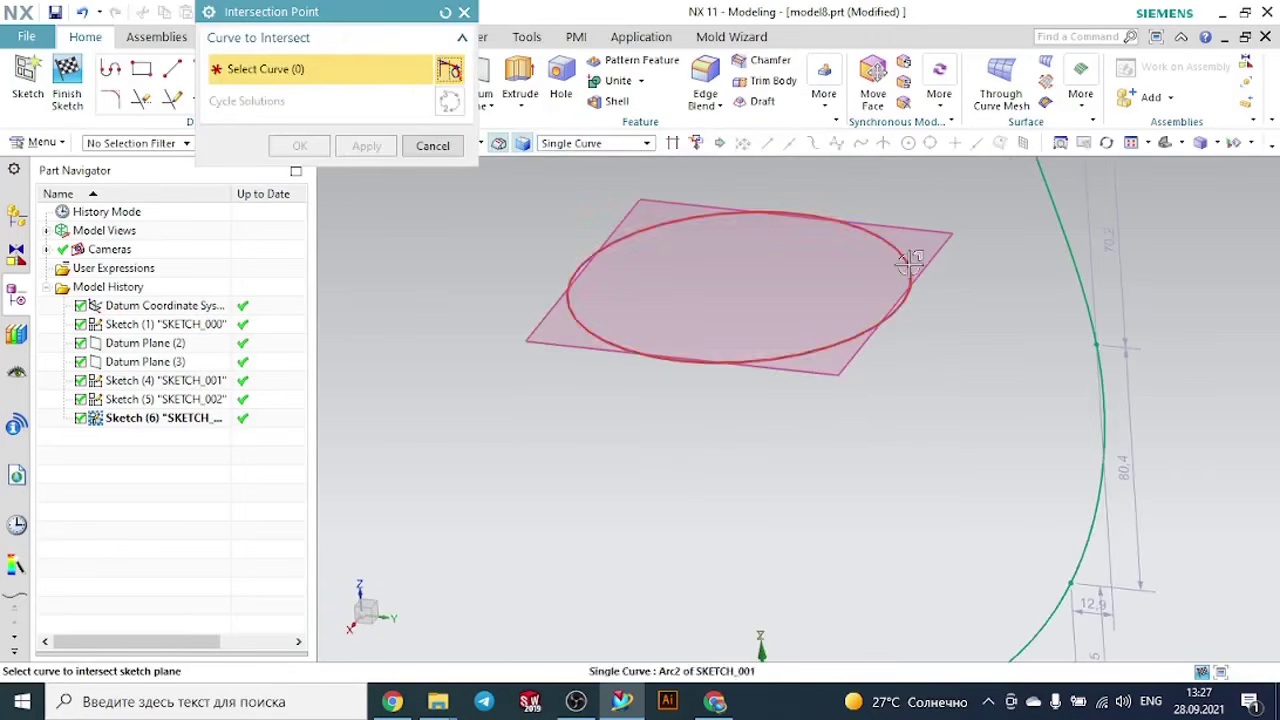
click(900, 300)
click(298, 145)
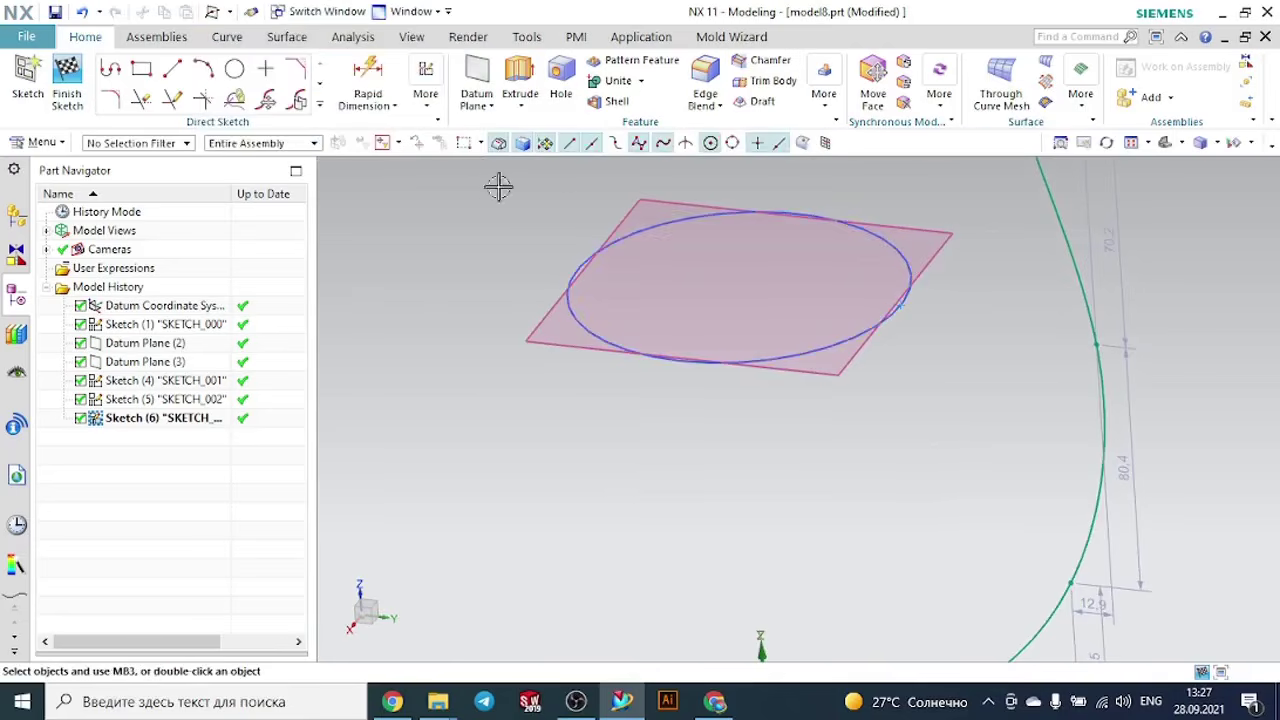
- Constrain the spline's third point coincident with the intersection point on the middle circle
key(c)
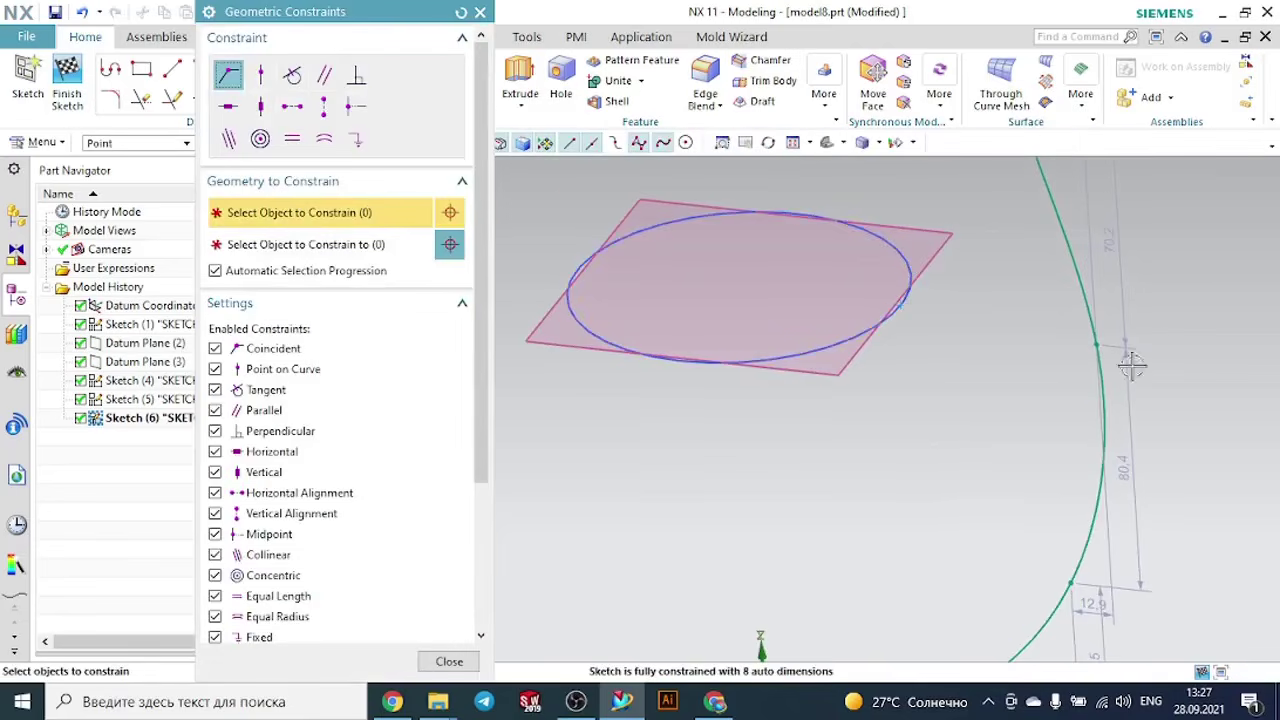
click(1098, 345)
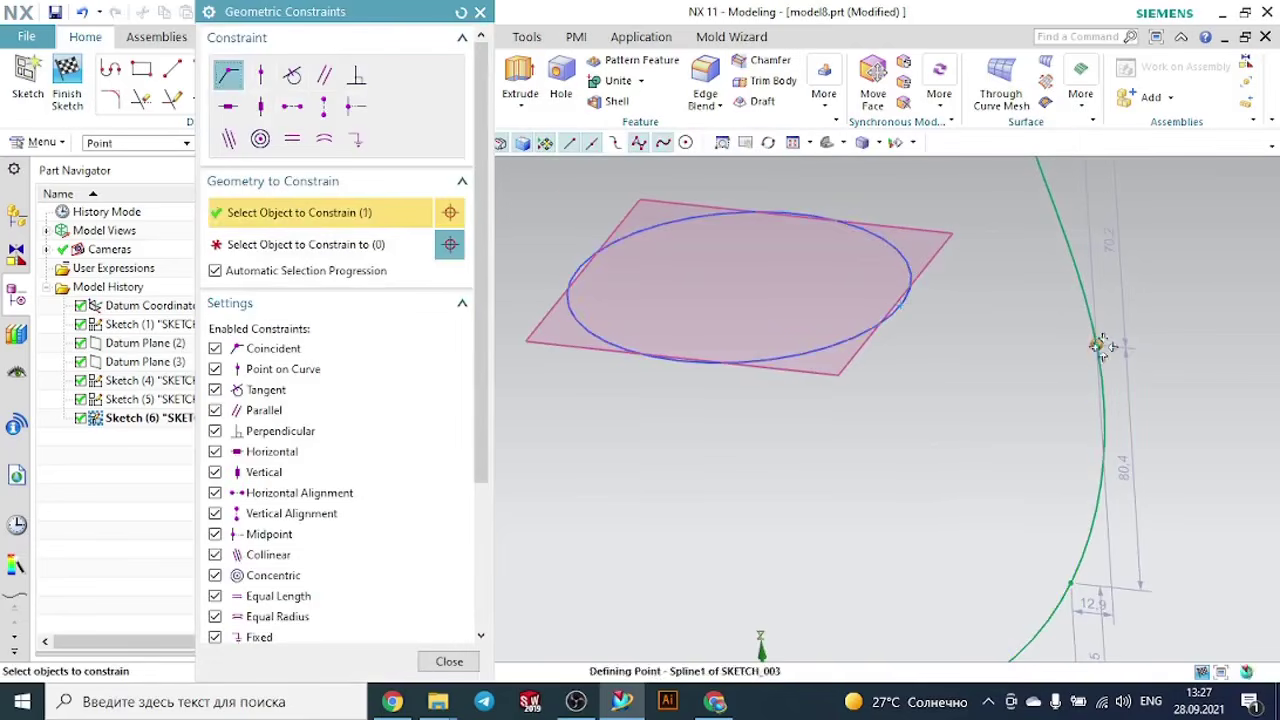
click(902, 297)
scroll(903, 343, down, 4)
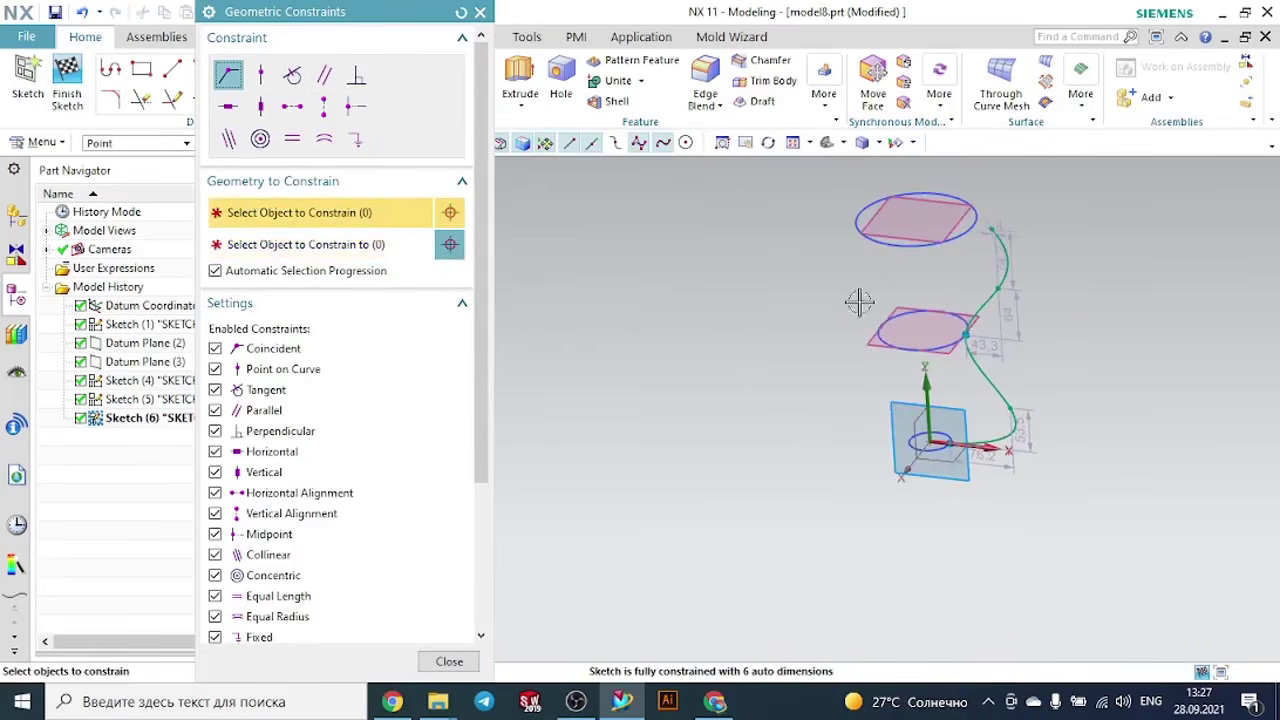
click(480, 13)
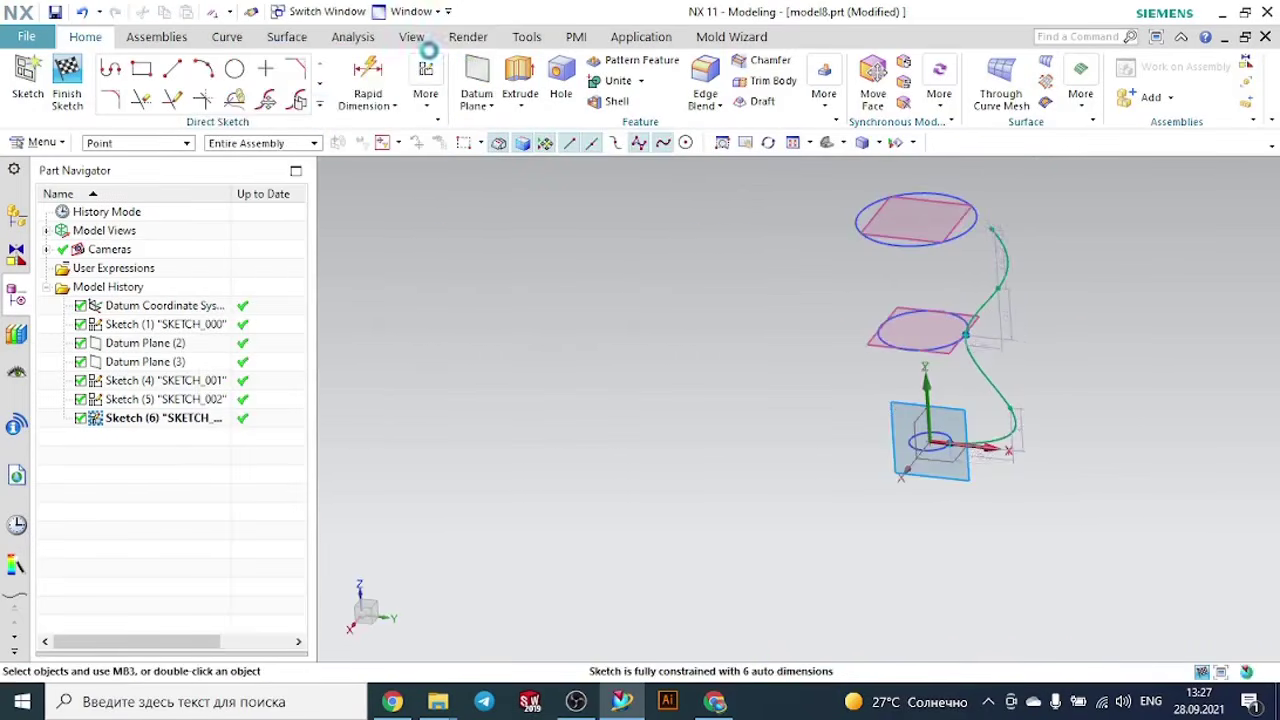
- Create an Intersection Point where the top circle crosses the sketch plane on the spline side
click(320, 106)
click(141, 251)
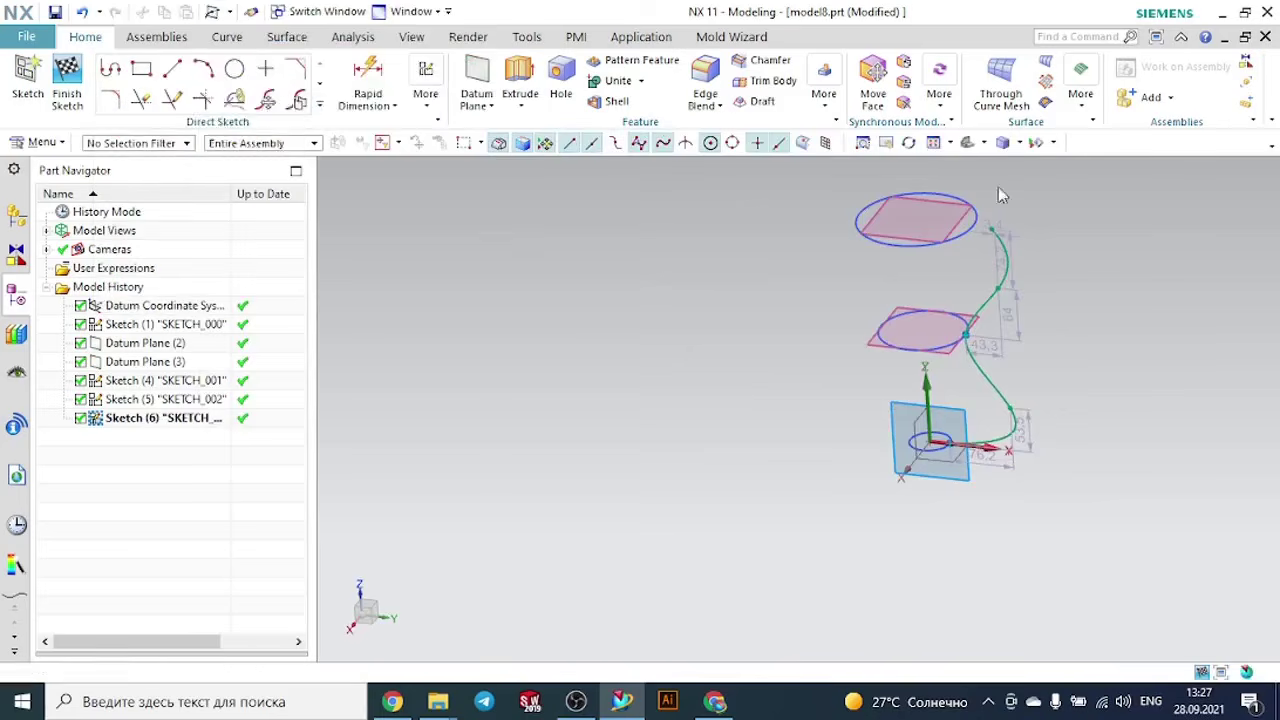
scroll(957, 220, up, 8)
click(950, 215)
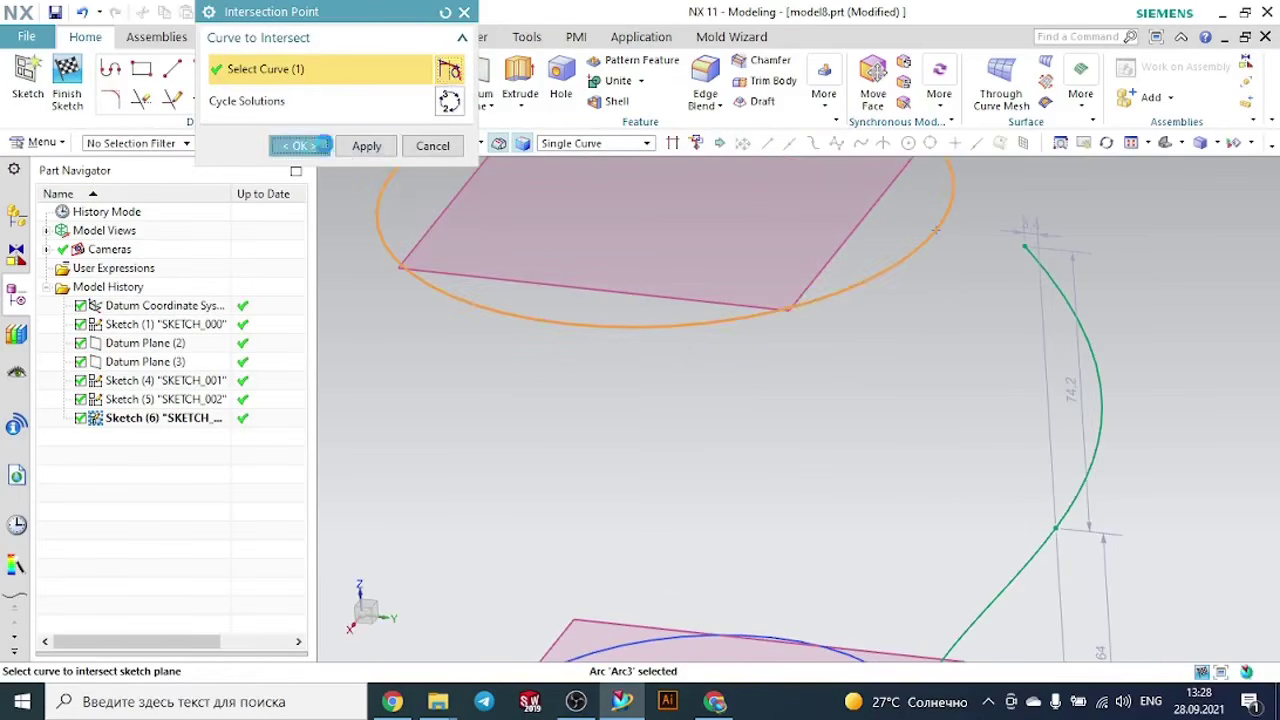
click(299, 145)
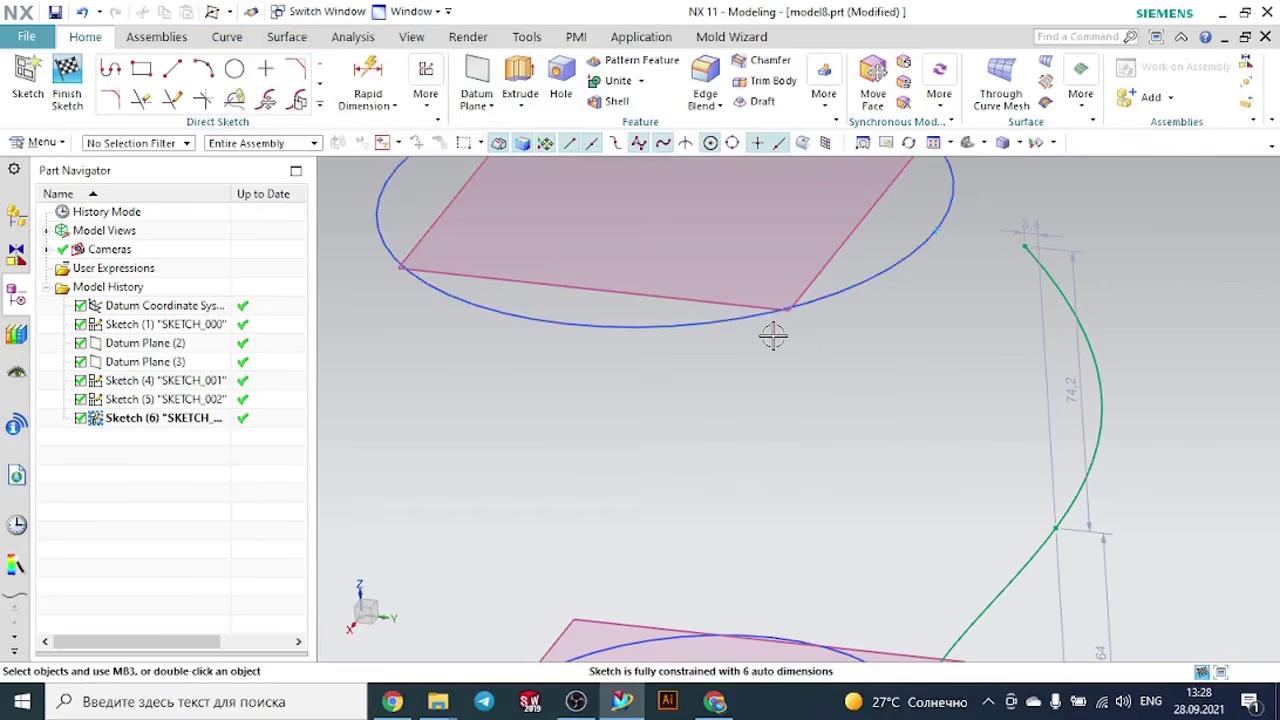
- Constrain the spline's upper endpoint coincident with the intersection point on the top circle
key(c)
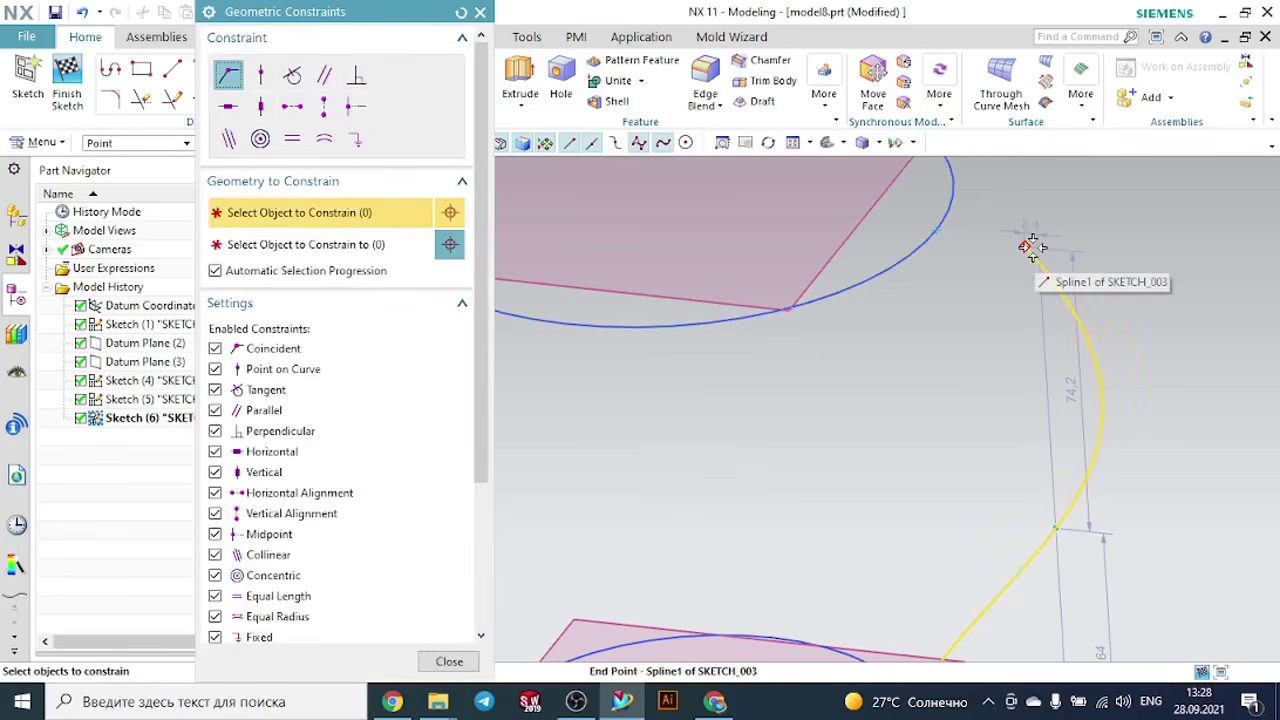
click(1036, 245)
click(935, 230)
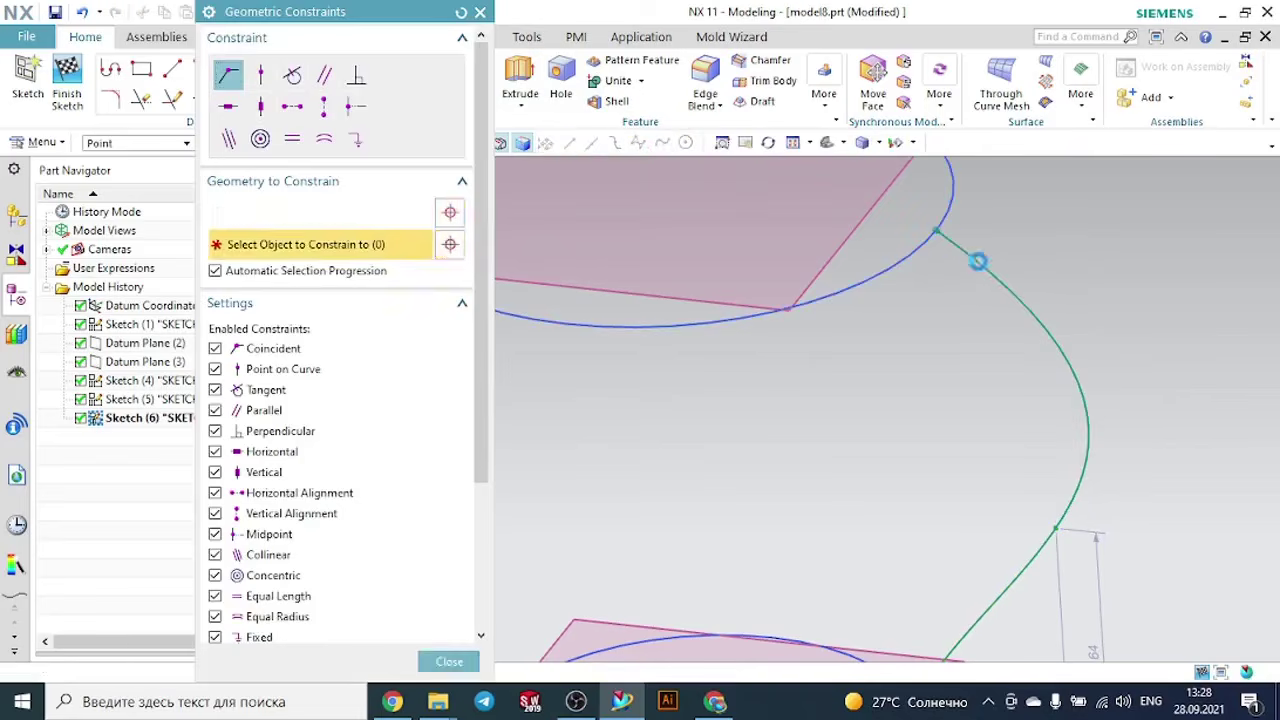
- Reopen the spline sketch and pull its free points inward, to offsets of about 7.5 by 58.8 mm for the upper and 49.6 by 44.7 mm for the lower
click(481, 12)
click(67, 85)
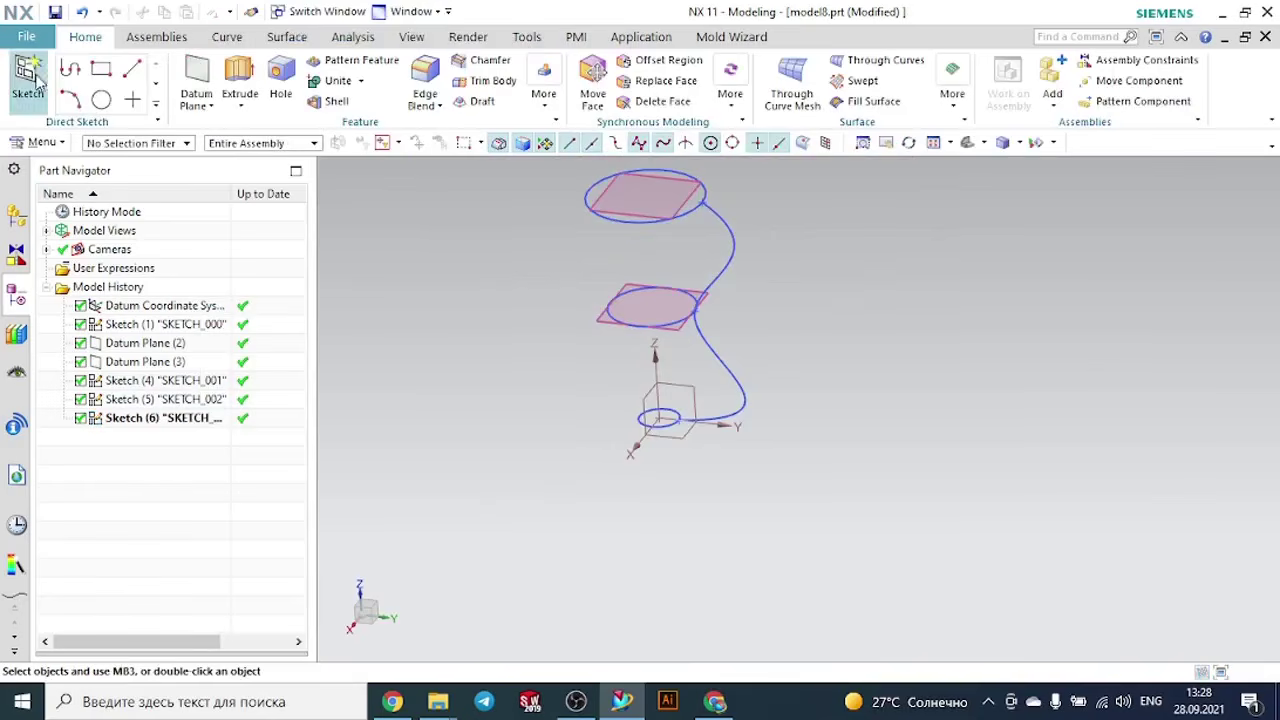
double_click(207, 420)
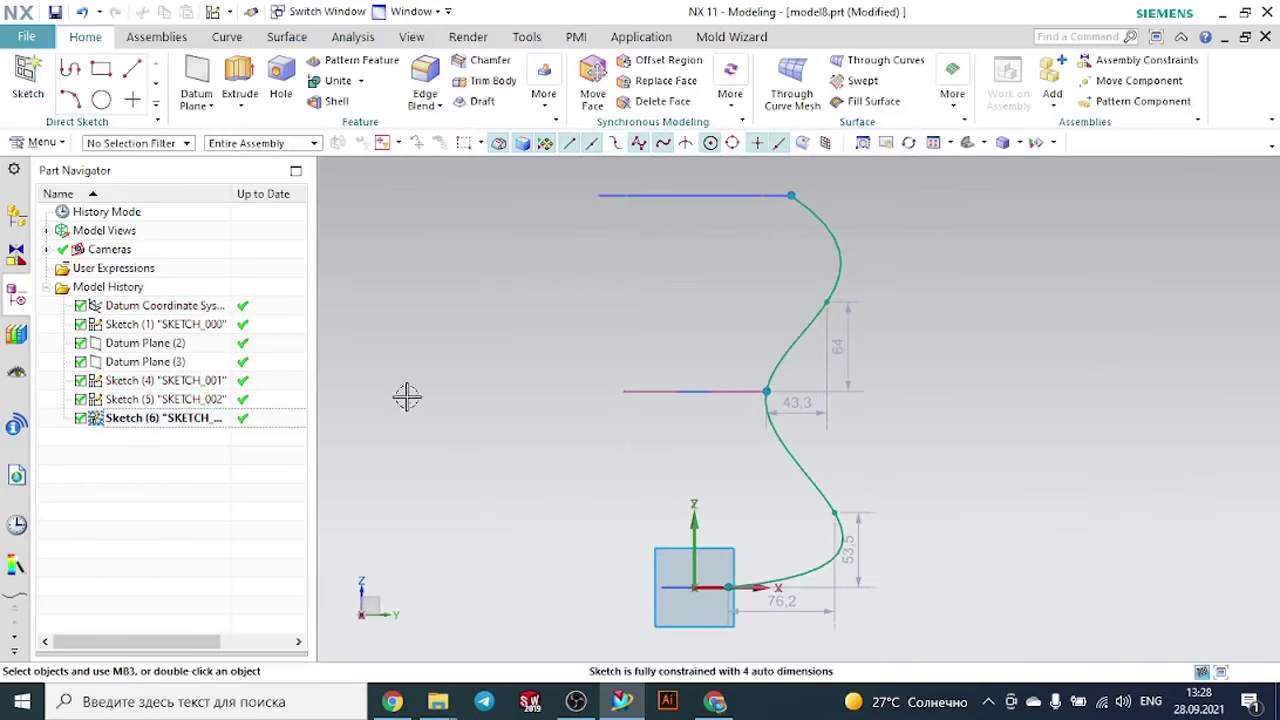
drag(836, 302, 776, 311)
drag(836, 513, 797, 524)
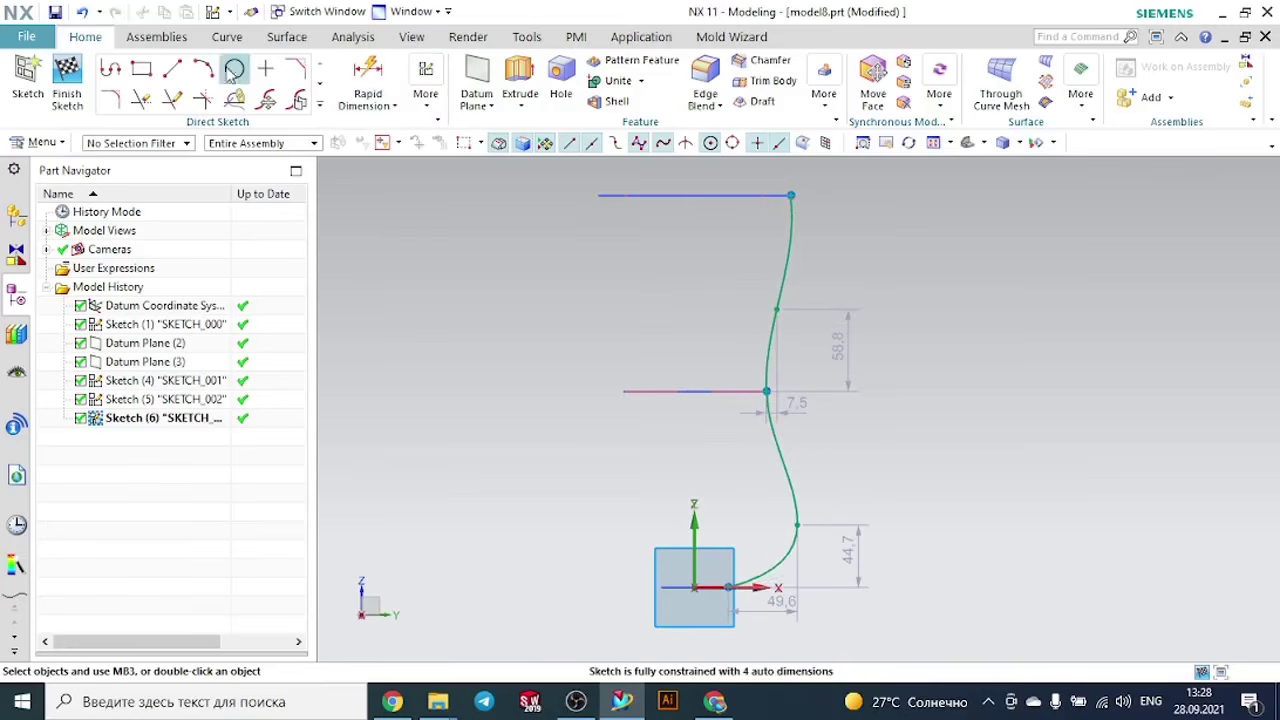
click(366, 80)
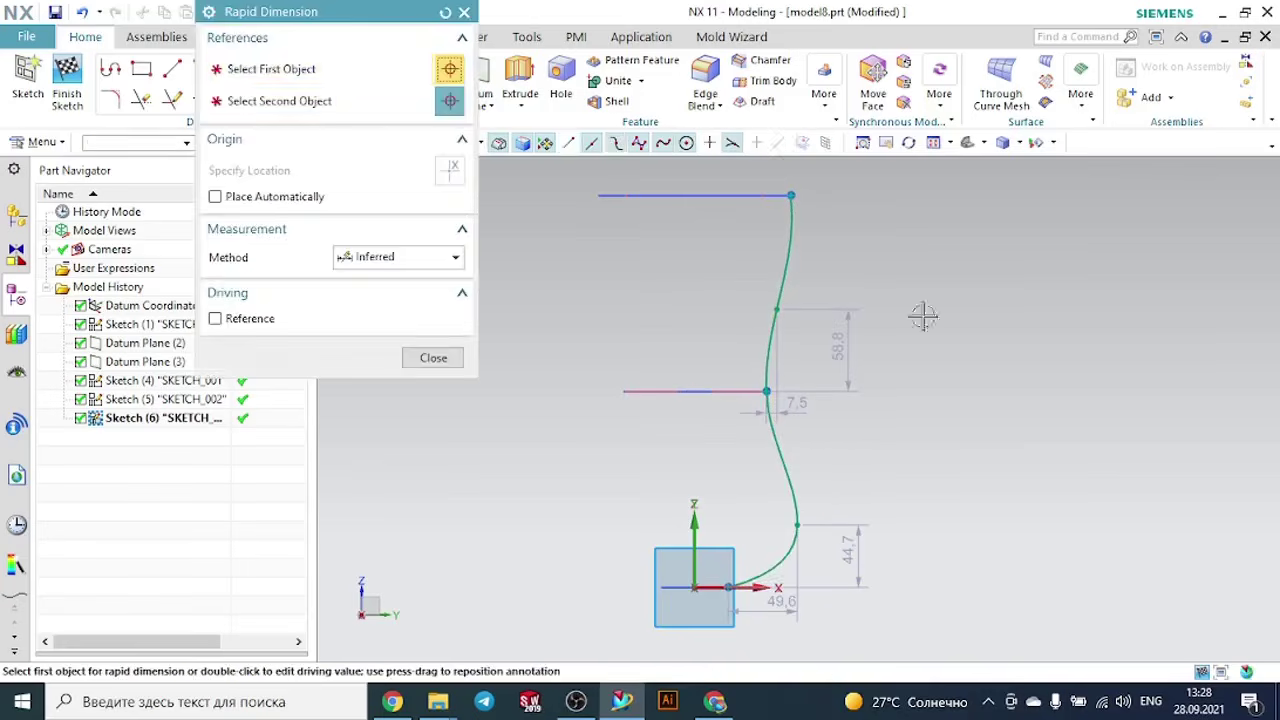
click(790, 266)
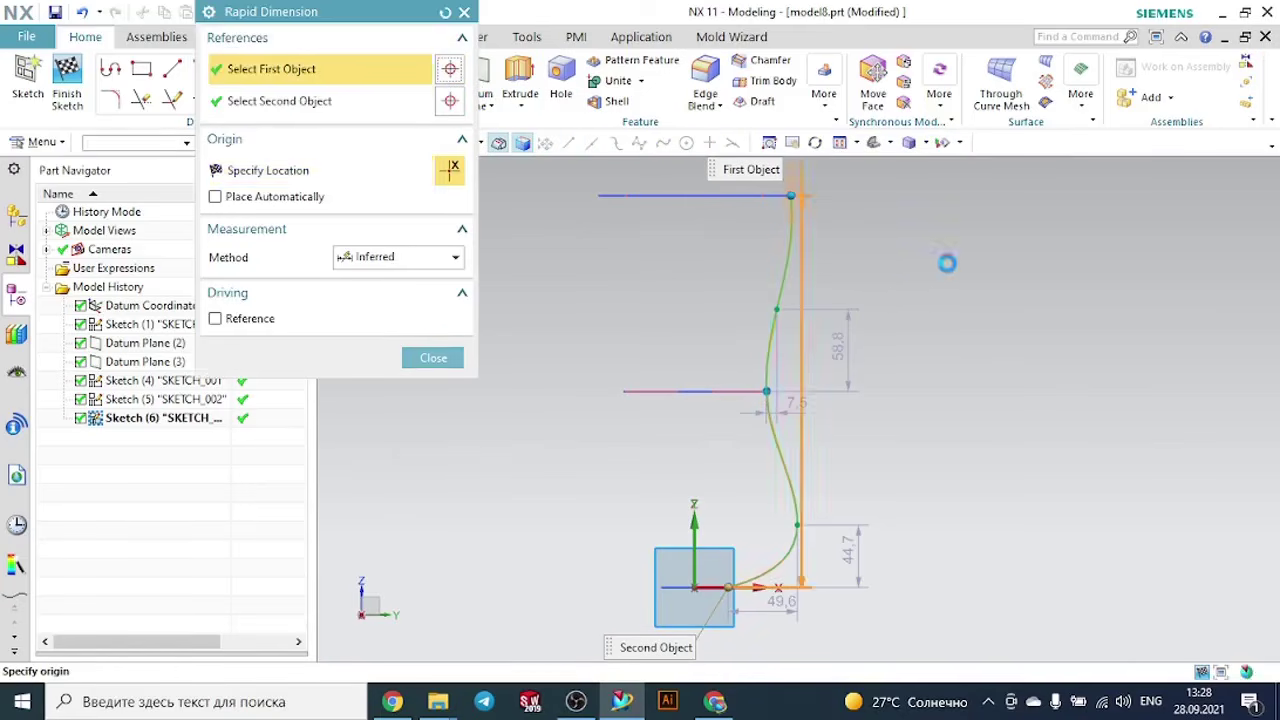
click(936, 280)
click(640, 394)
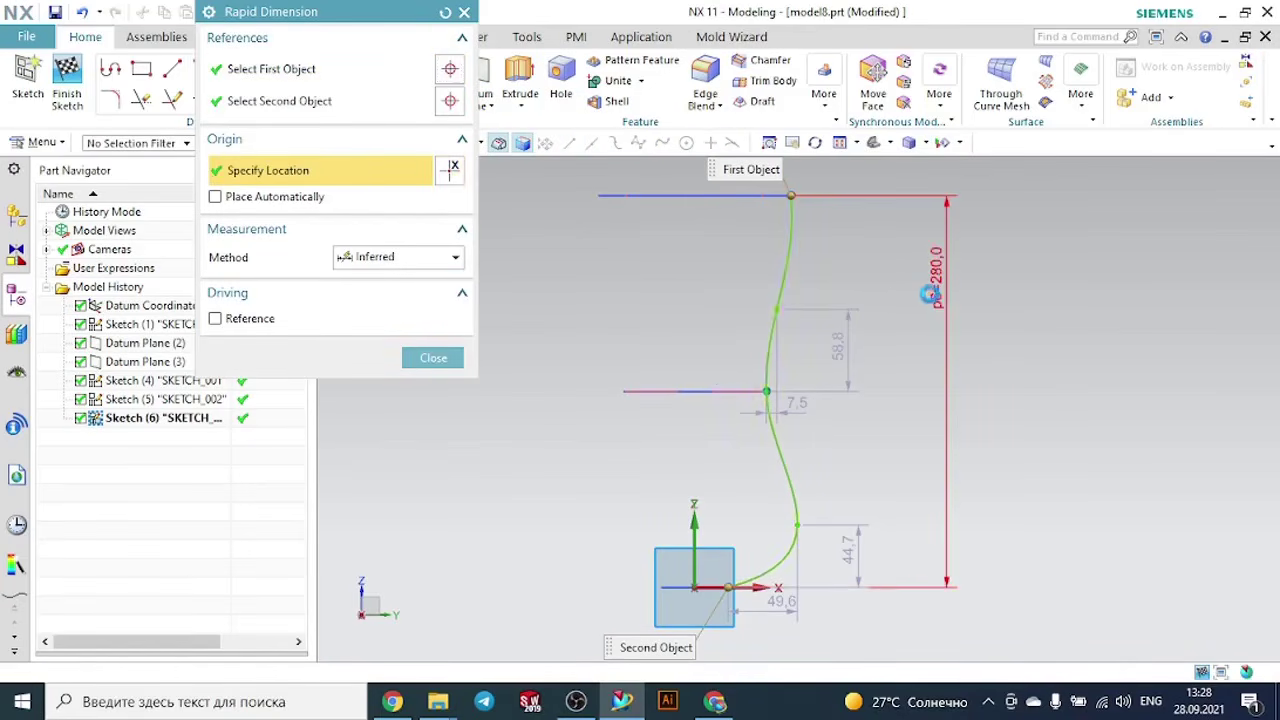
key(Escape)
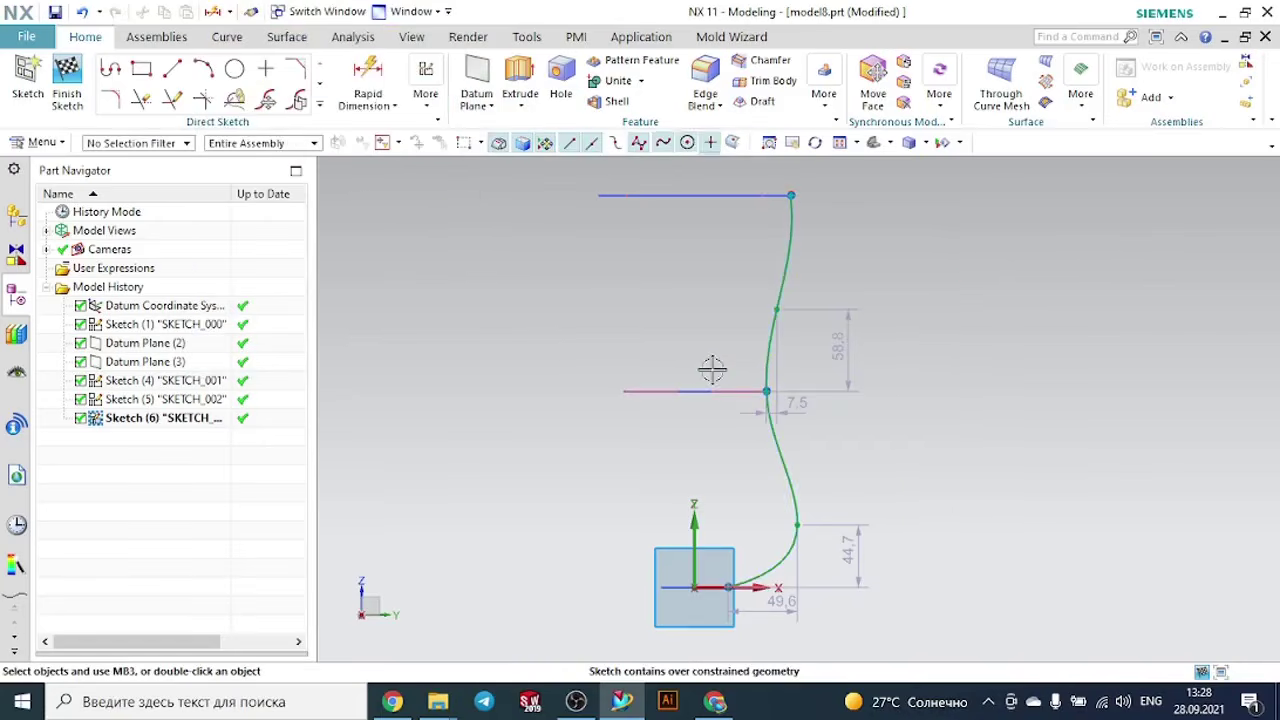
- Pull the spline's lower free point to about 34.9 mm out and 37.4 mm up, and mirror the spline about the sketch's vertical axis
drag(796, 529, 778, 536)
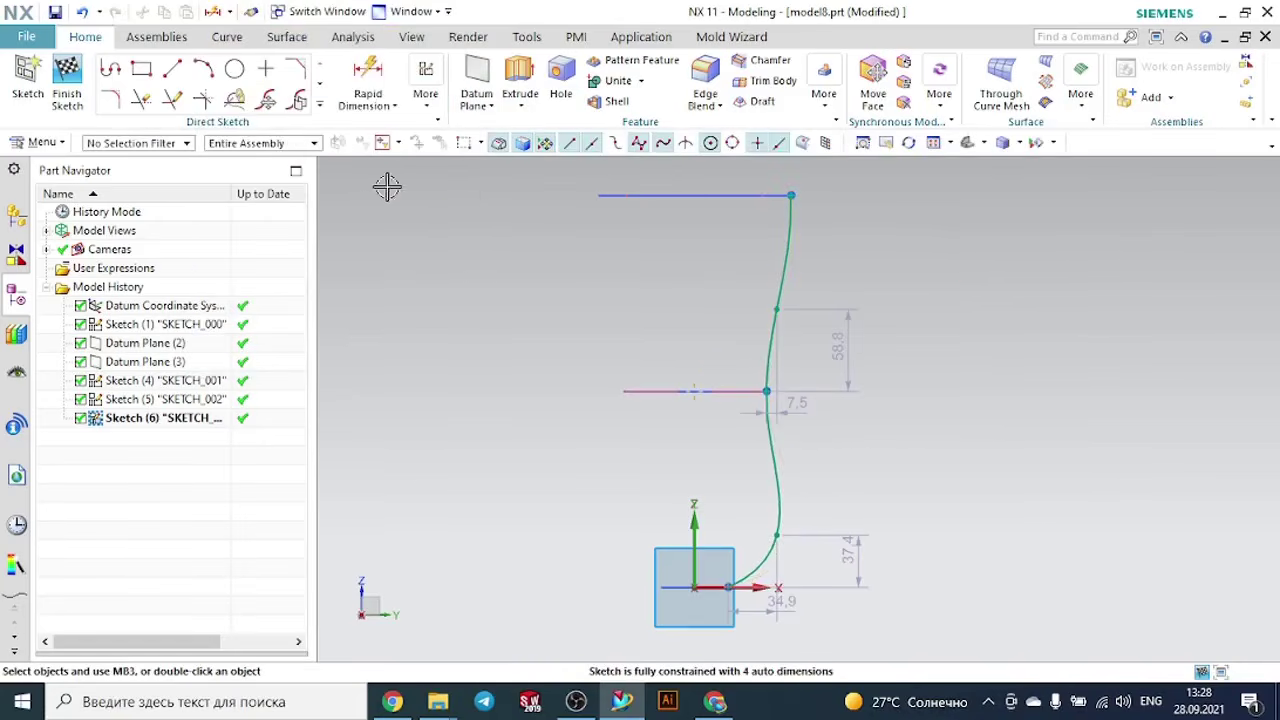
click(320, 106)
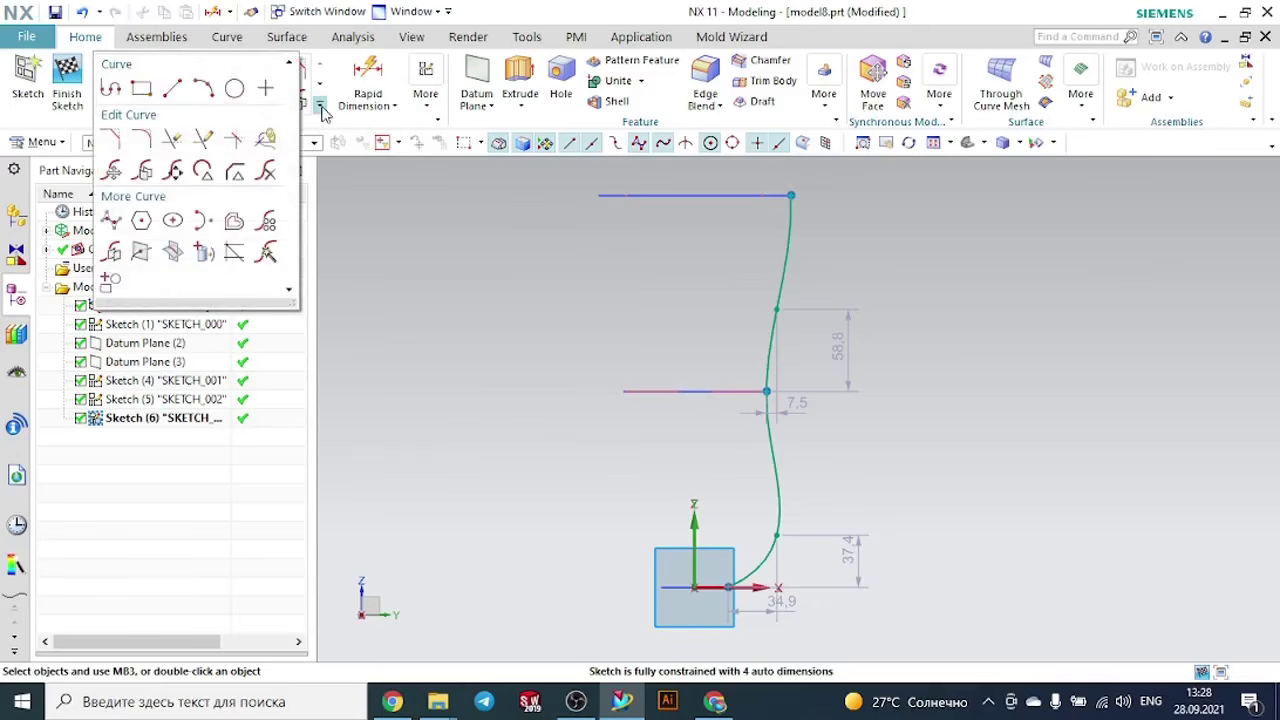
click(141, 252)
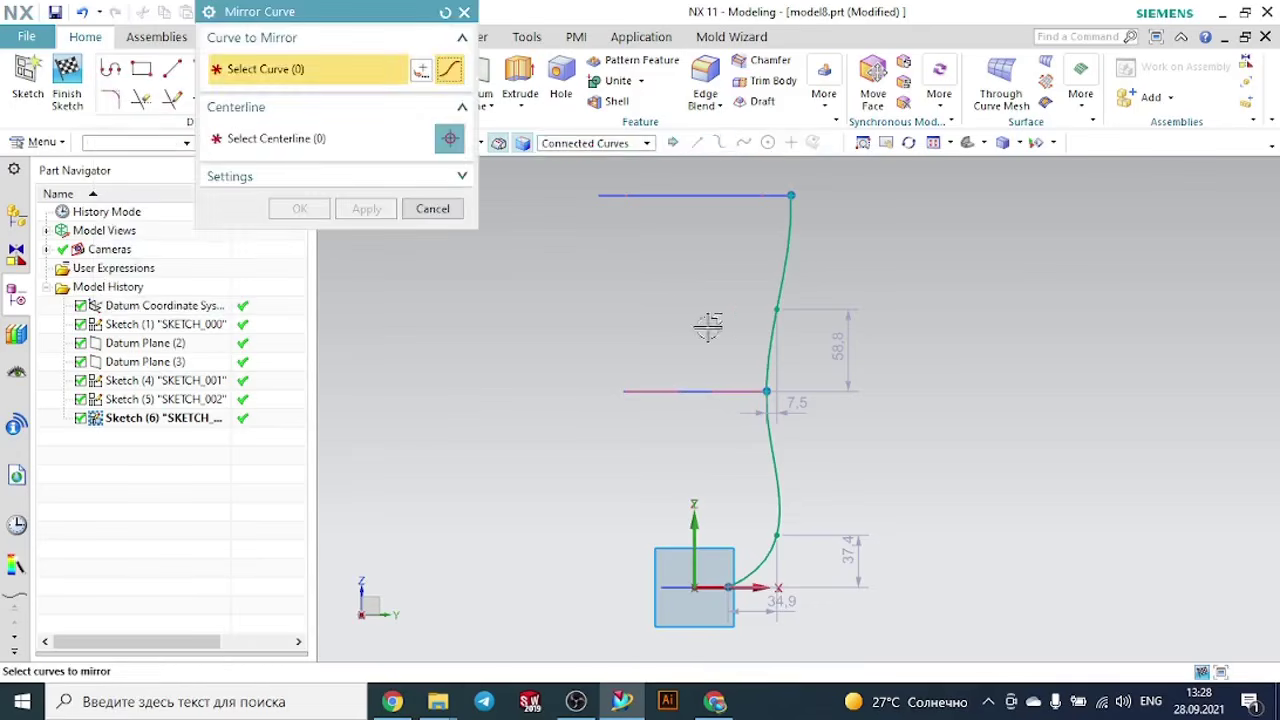
click(786, 247)
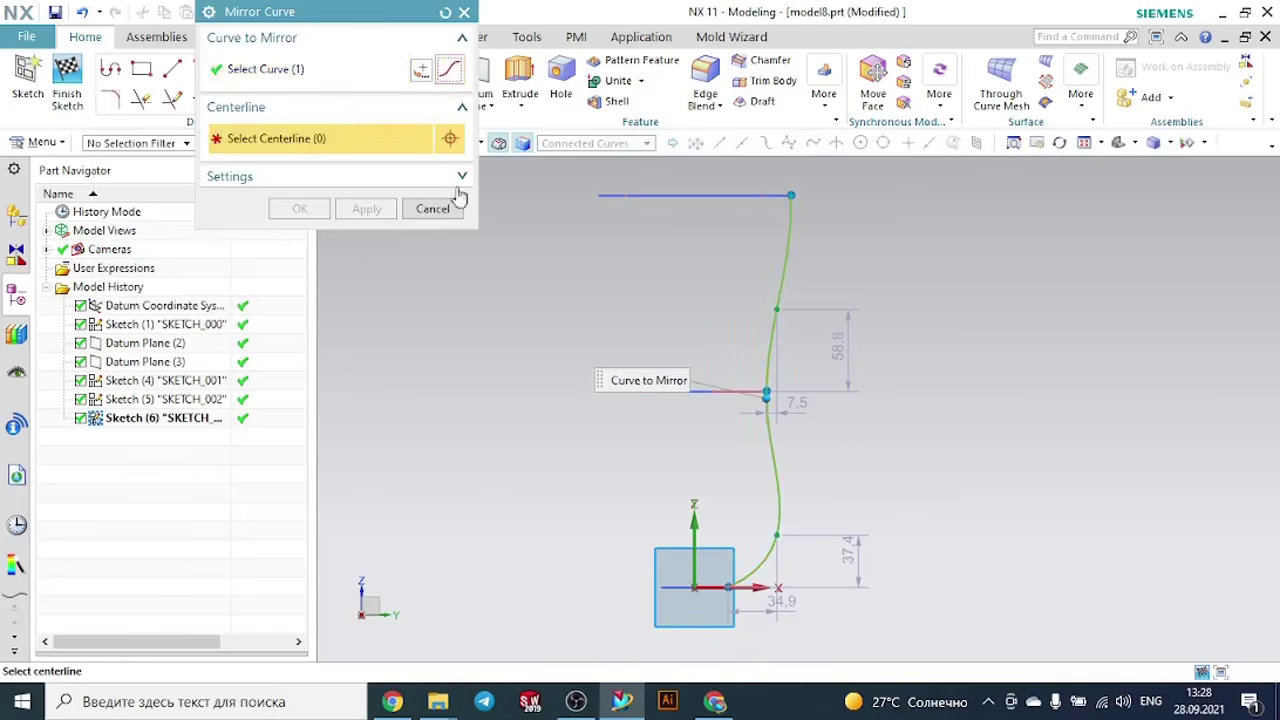
click(700, 517)
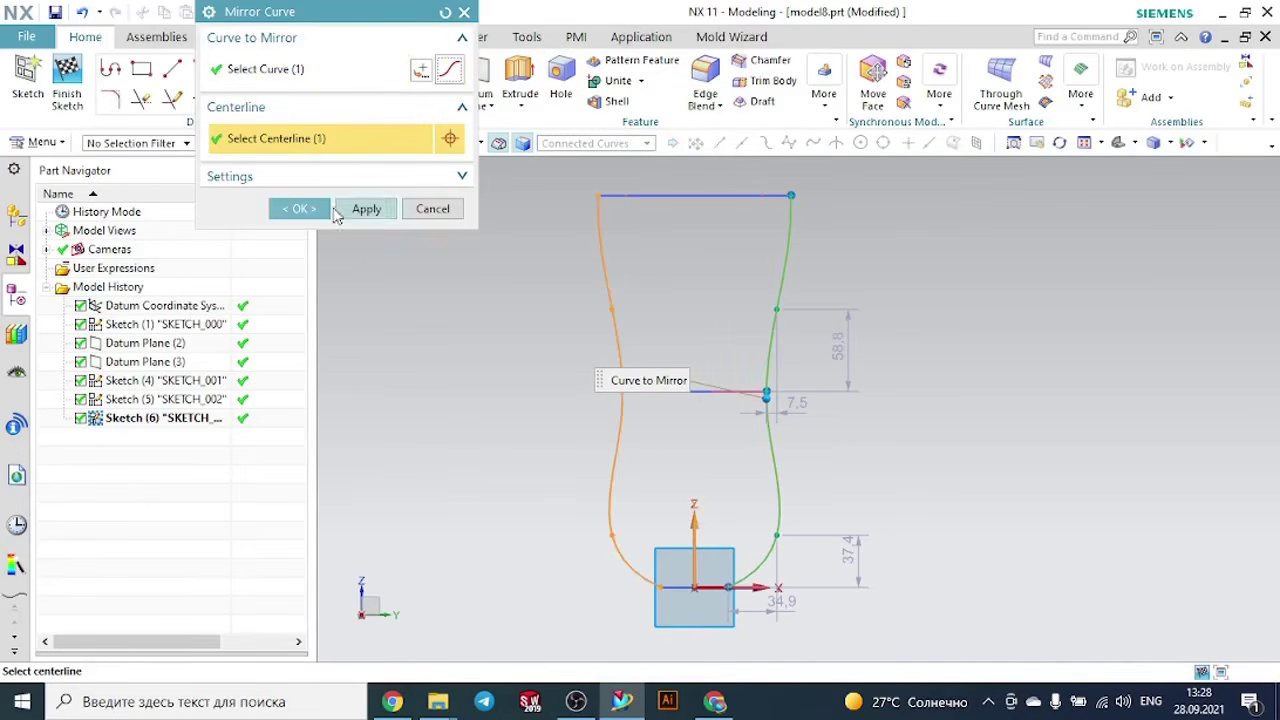
click(312, 209)
- Finish the sketch and start a Swept feature with the bottom circle as its first section
middle_drag(955, 298, 899, 337)
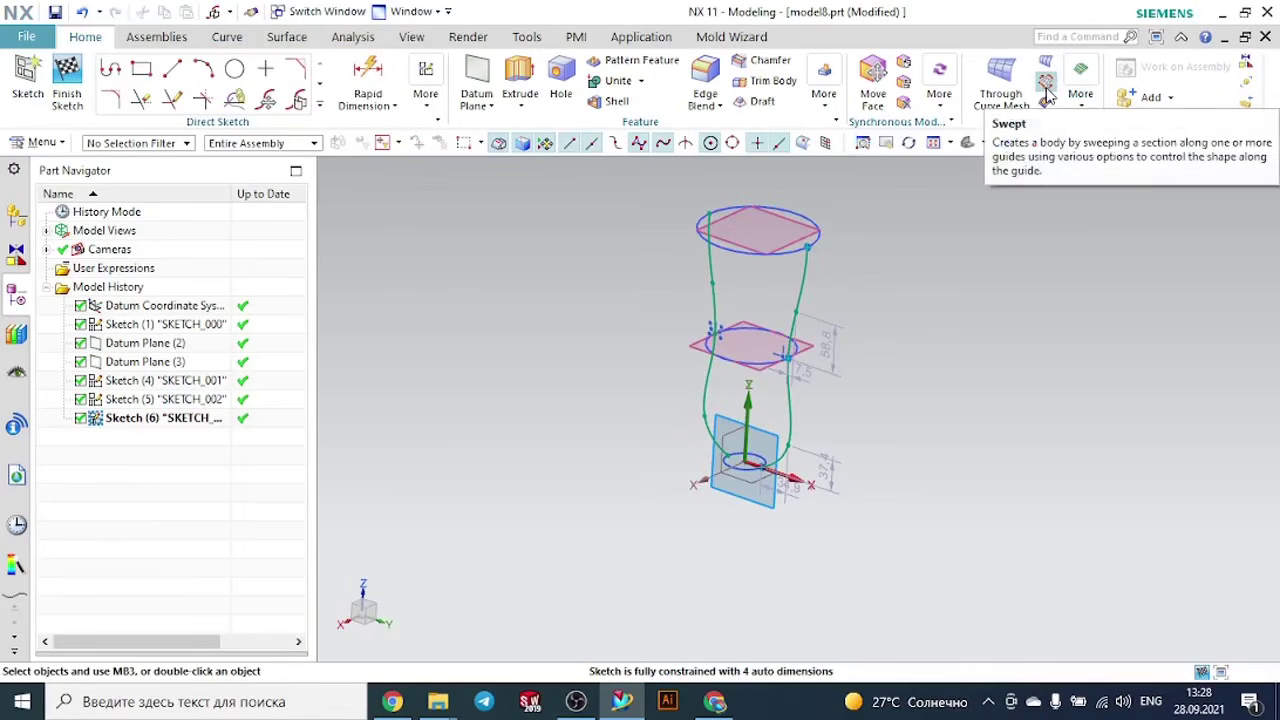
click(67, 80)
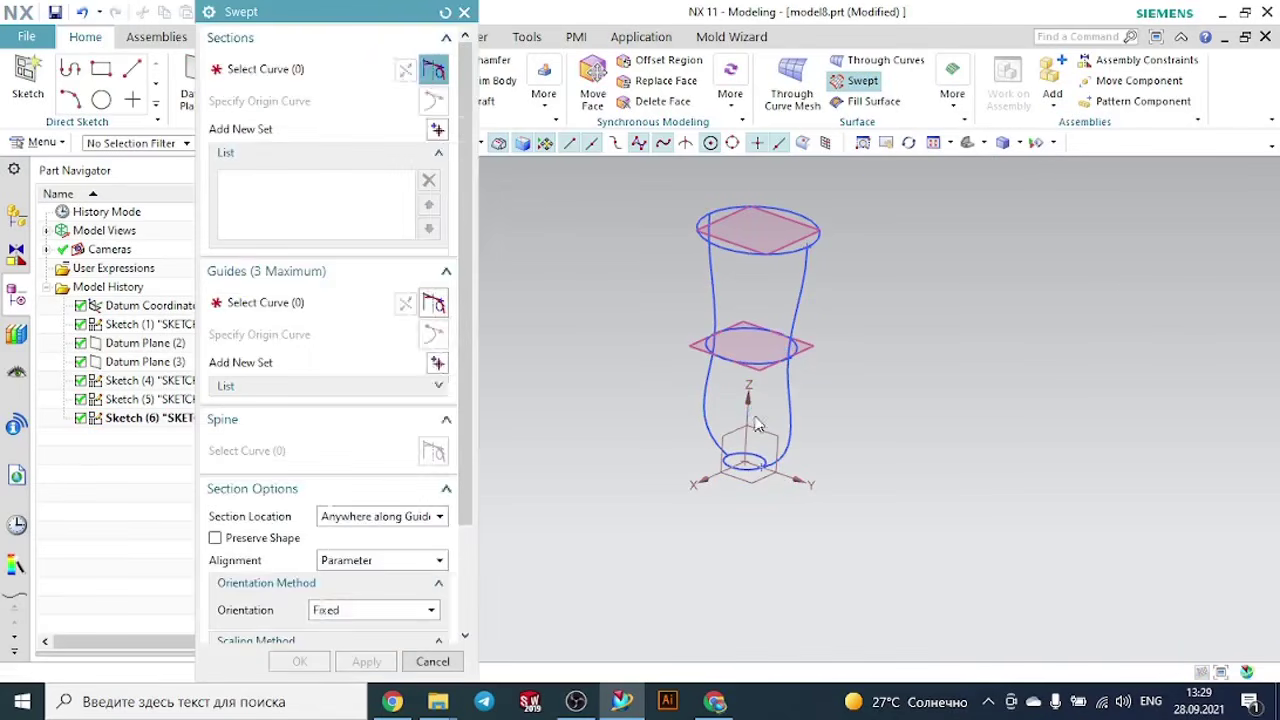
scroll(766, 484, up, 2)
scroll(768, 488, up, 2)
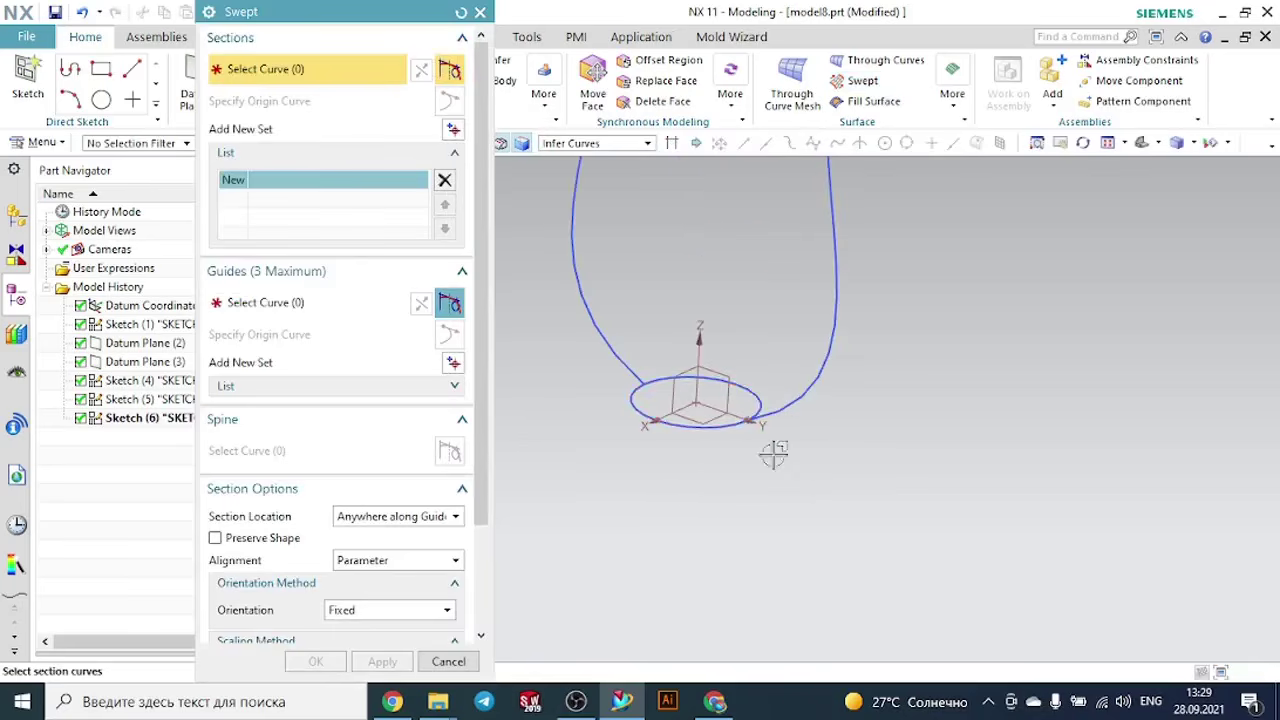
click(766, 395)
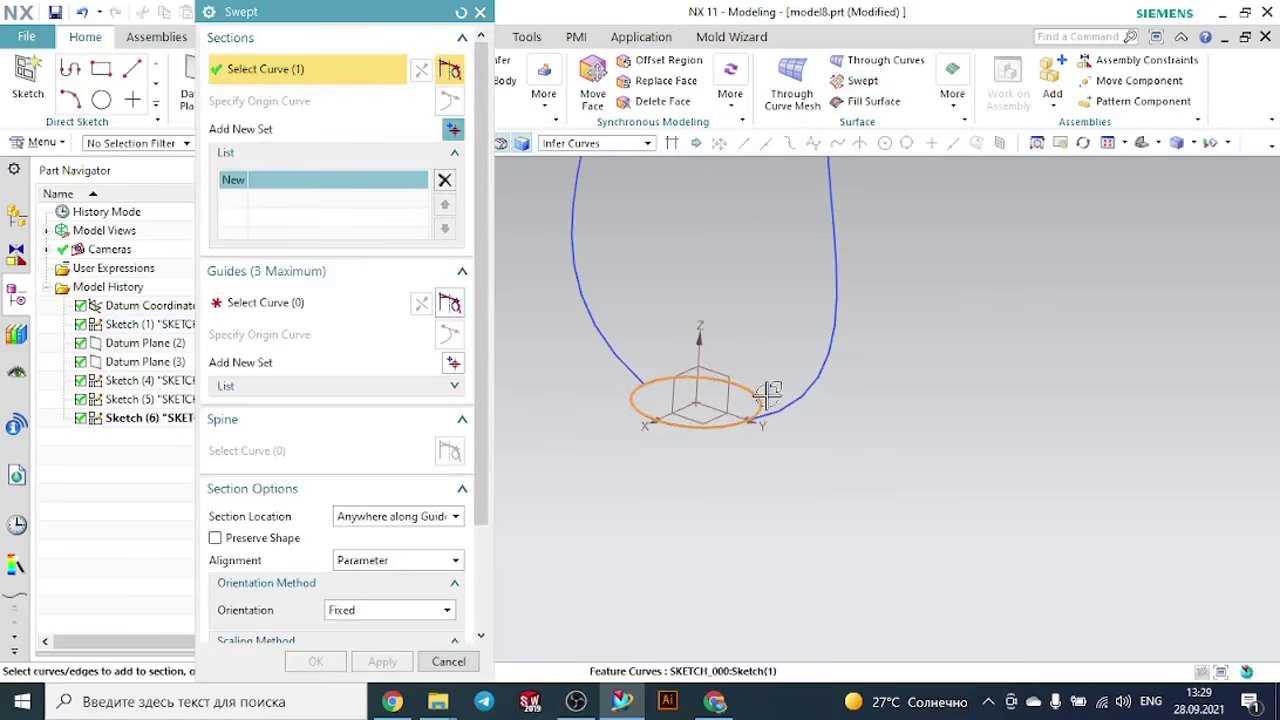
middle_click(894, 477)
- Add the middle circle and the top circle as the second and third sections of the sweep
scroll(894, 477, down, 4)
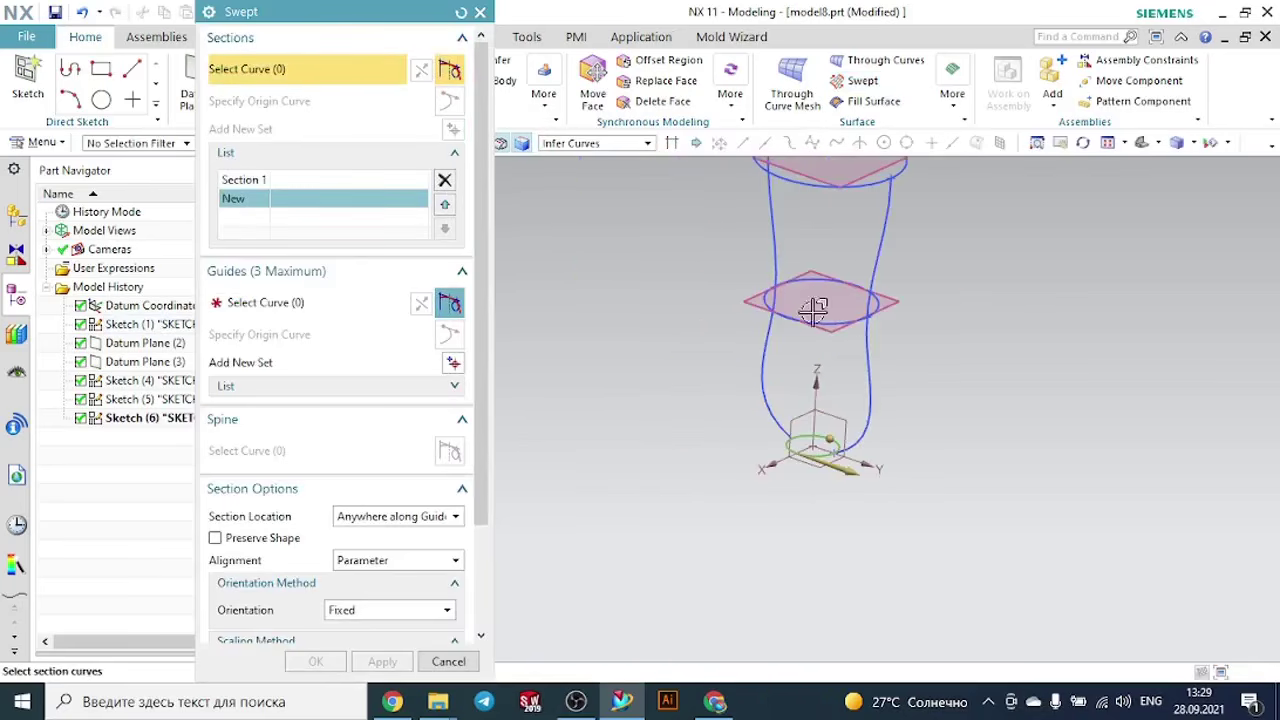
scroll(813, 310, up, 2)
click(789, 321)
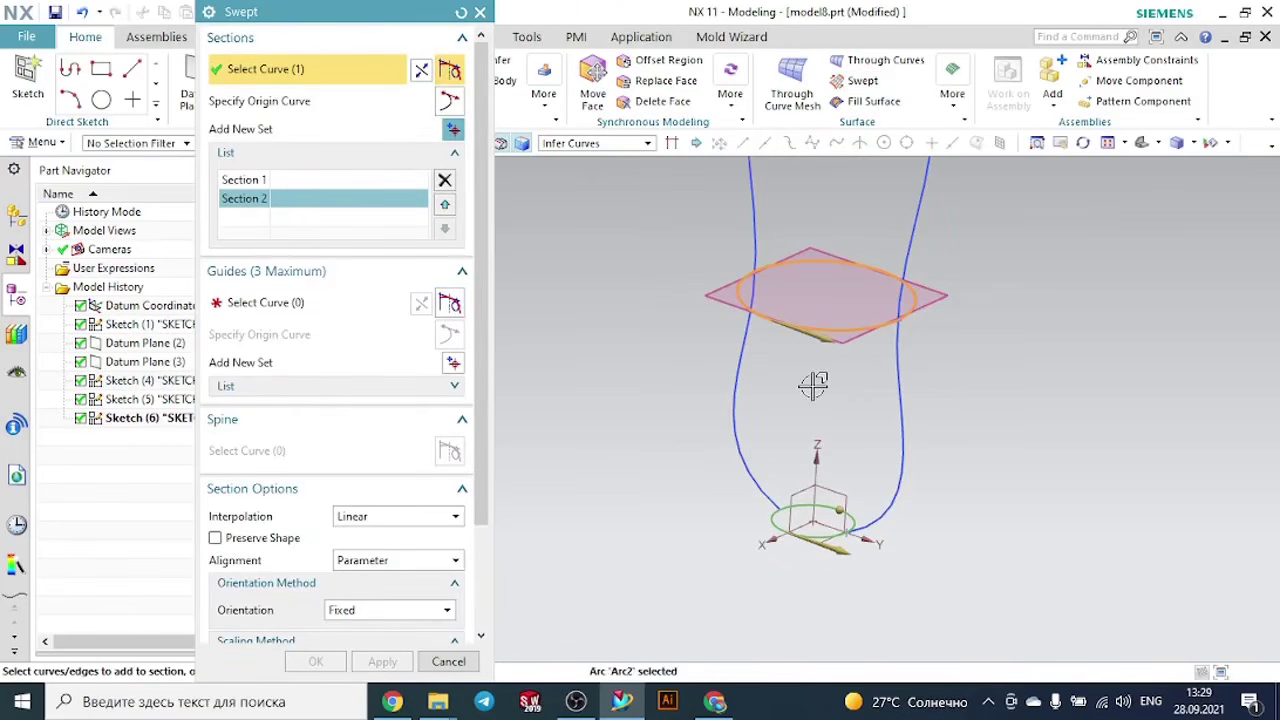
middle_click(832, 428)
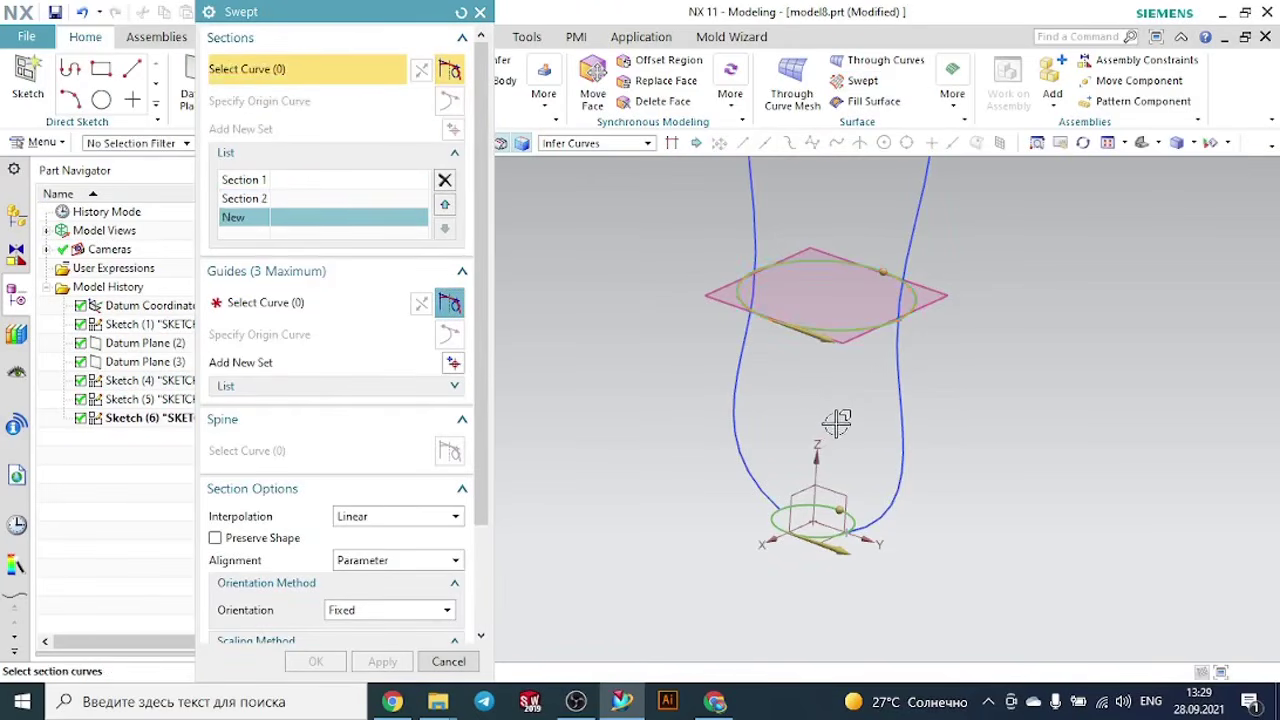
scroll(832, 428, down, 3)
scroll(838, 316, up, 1)
click(798, 288)
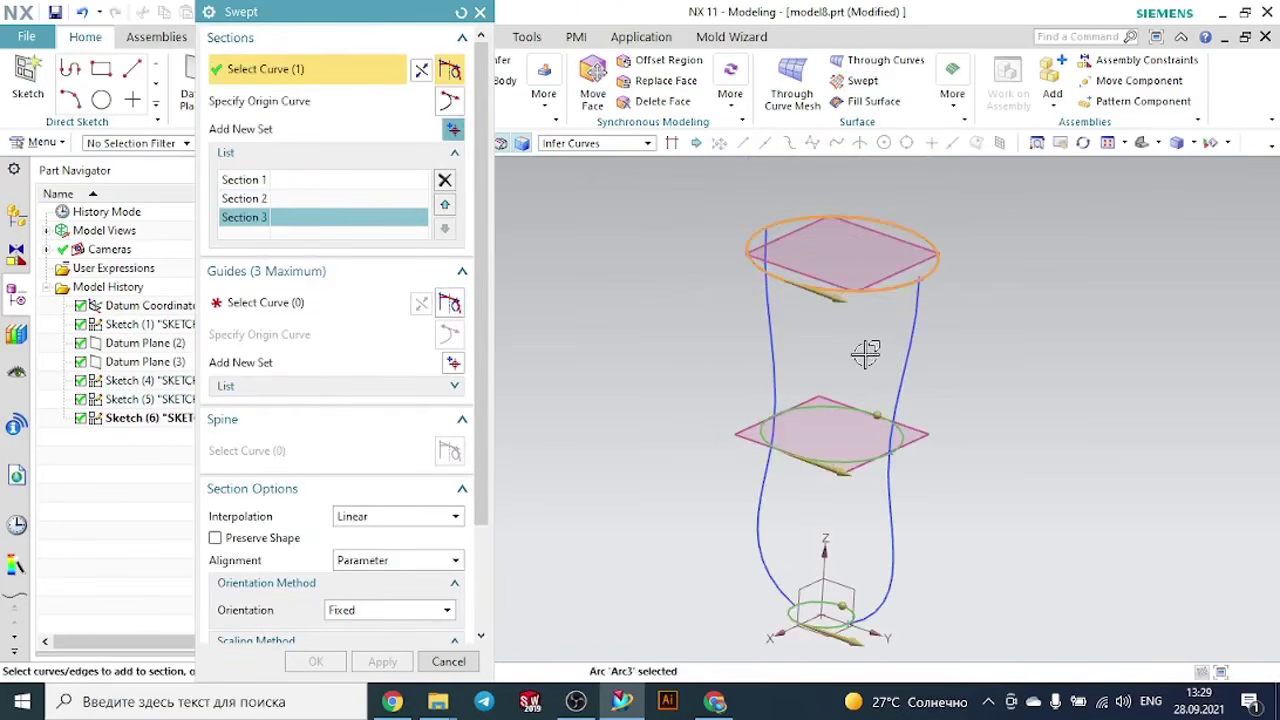
middle_click(863, 351)
- Assign the original spline and its mirrored copy as two separate guides for the sweep
click(281, 310)
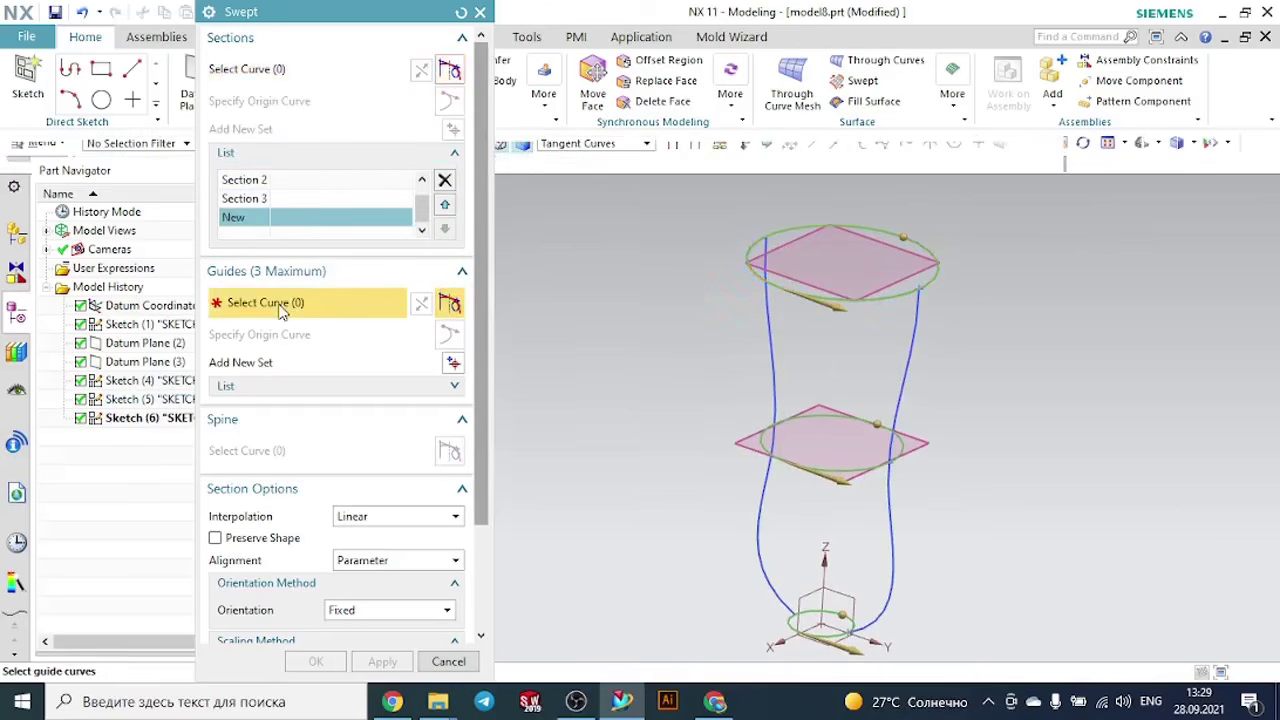
click(916, 298)
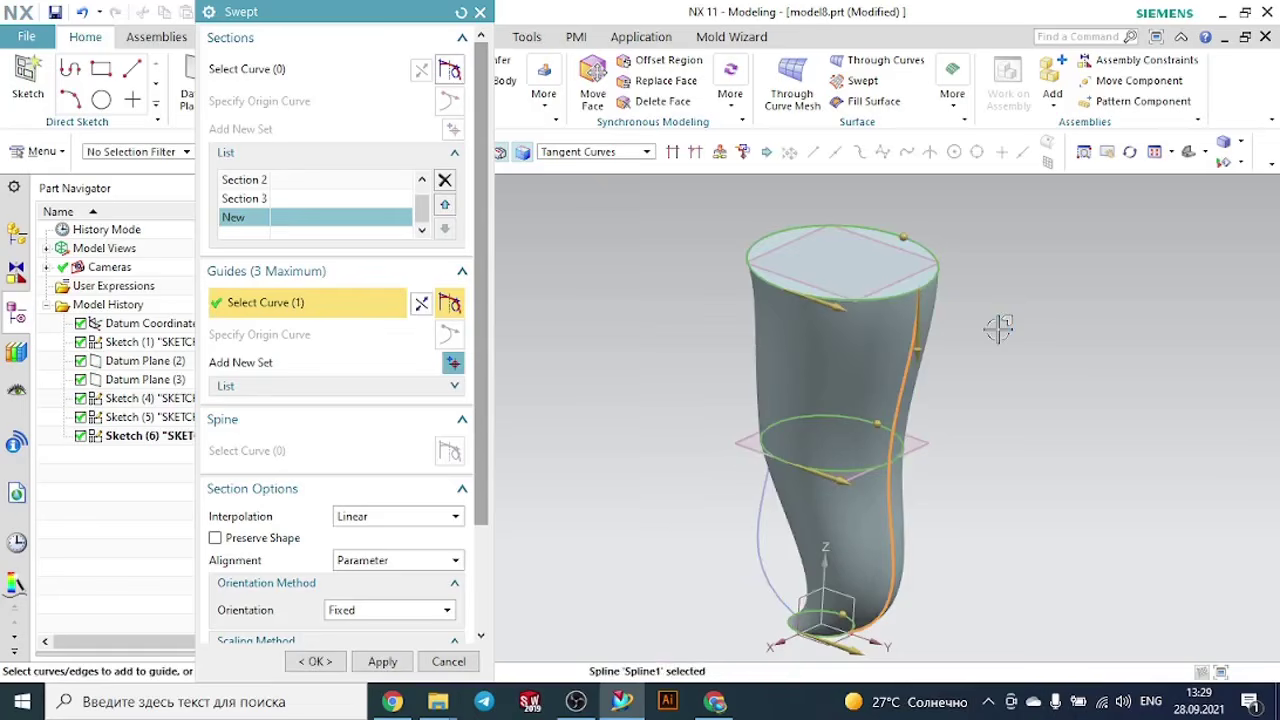
middle_drag(998, 329, 1077, 343)
middle_click(1077, 343)
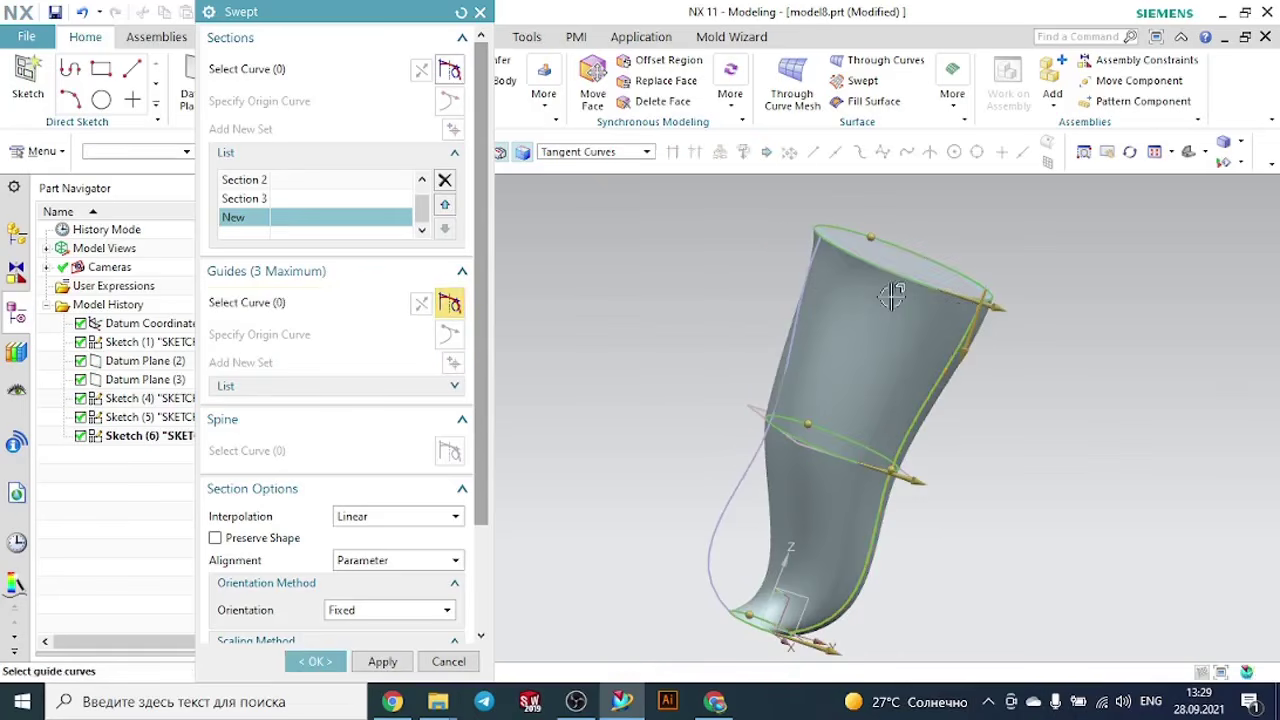
click(813, 254)
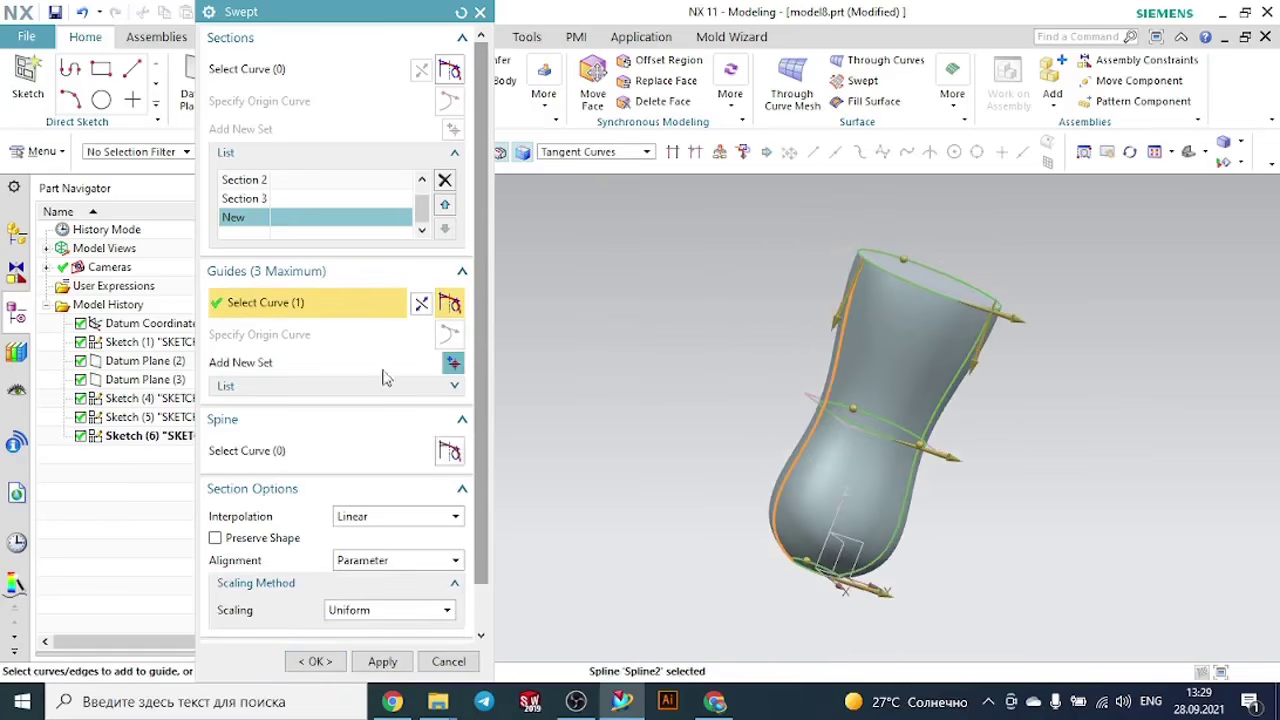
- Set the section interpolation to Cubic and create the swept cup body
click(356, 518)
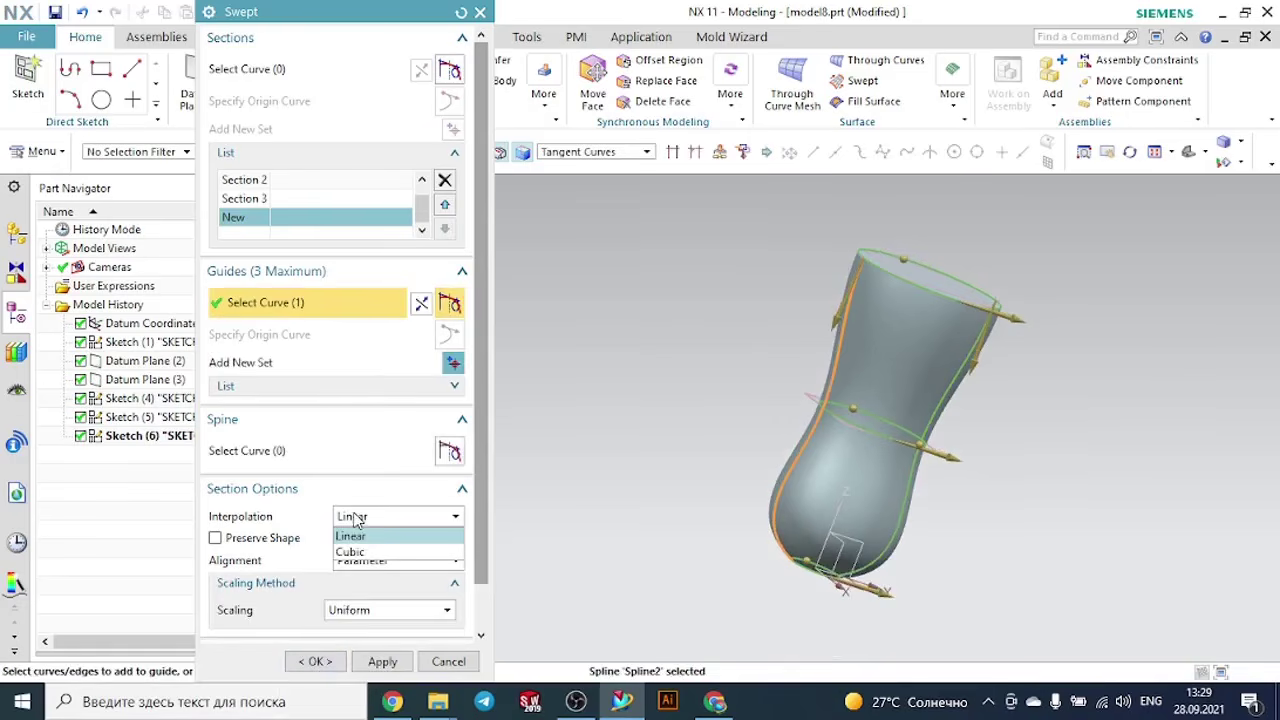
click(358, 552)
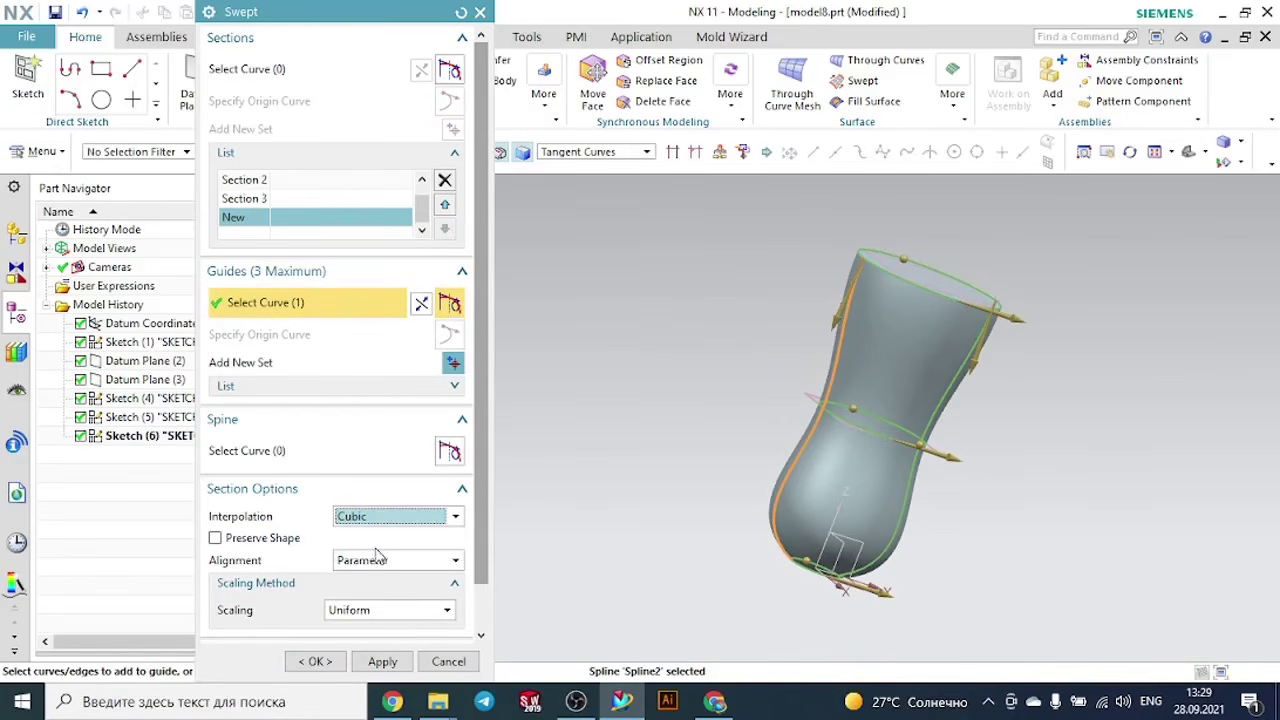
middle_drag(1145, 540, 1064, 551)
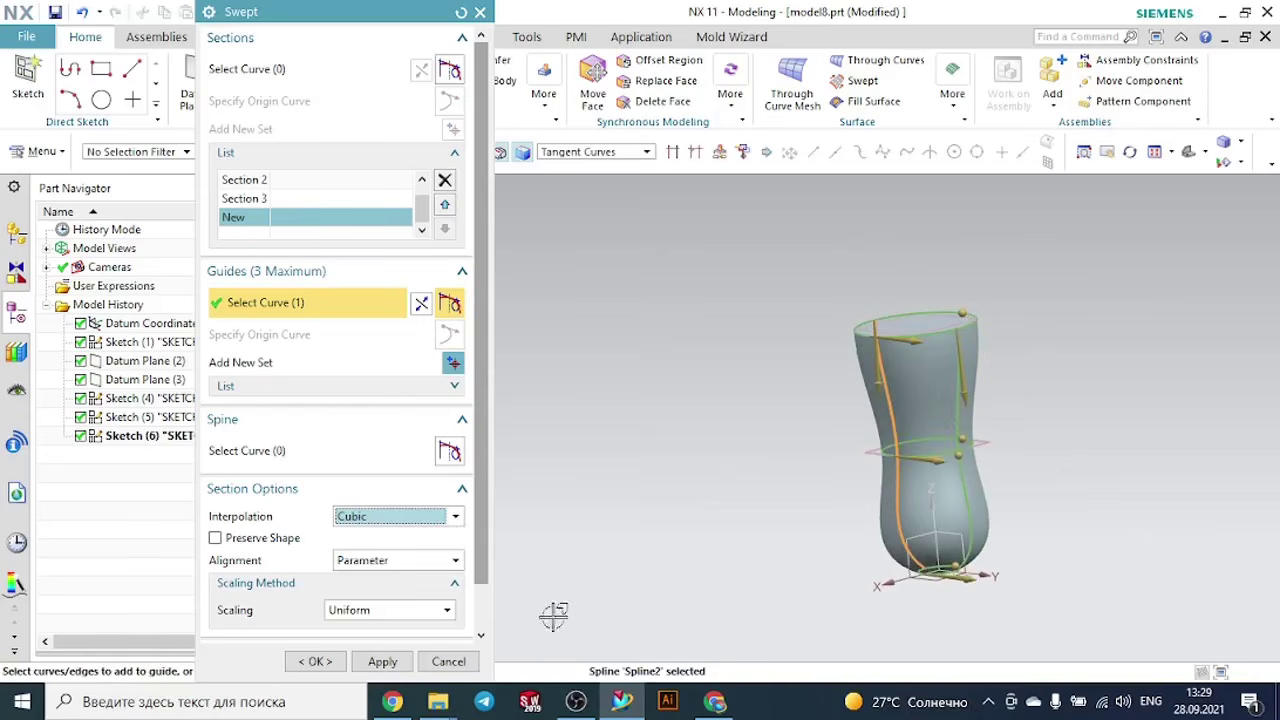
click(322, 661)
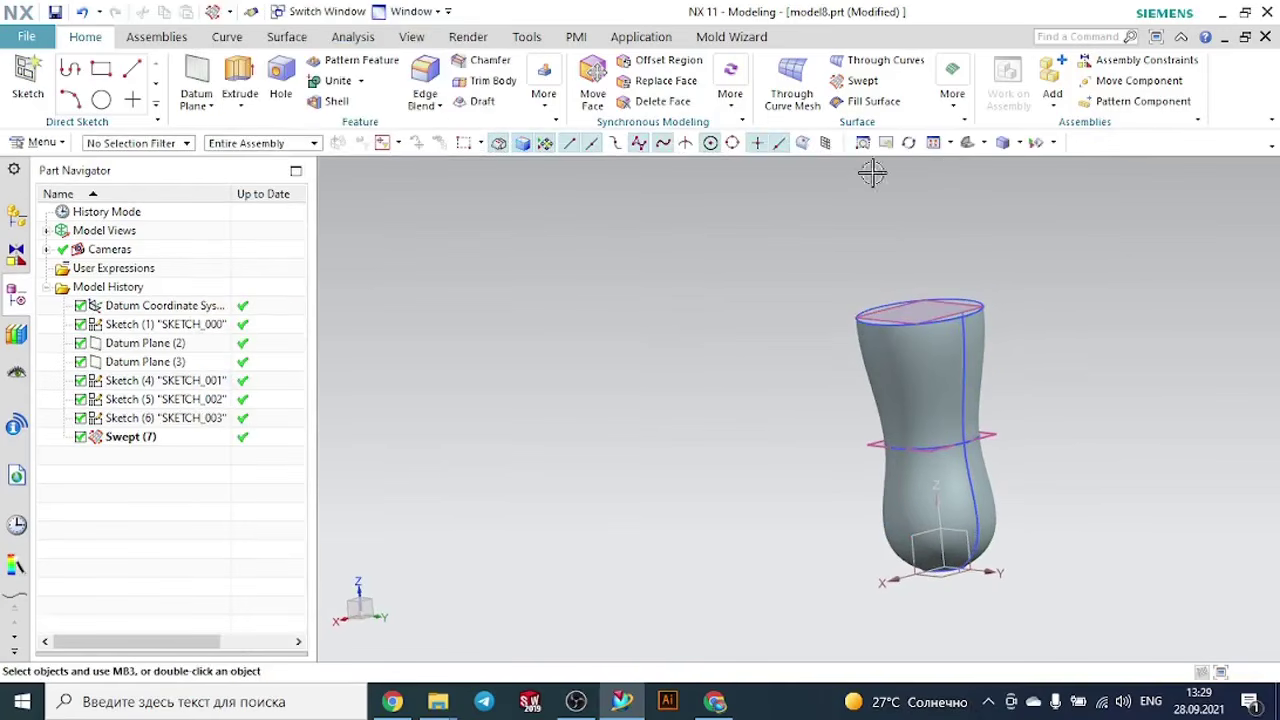
- Shell the swept body with a 3 mm wall thickness, removing its top face
click(969, 146)
middle_drag(1058, 242, 949, 295)
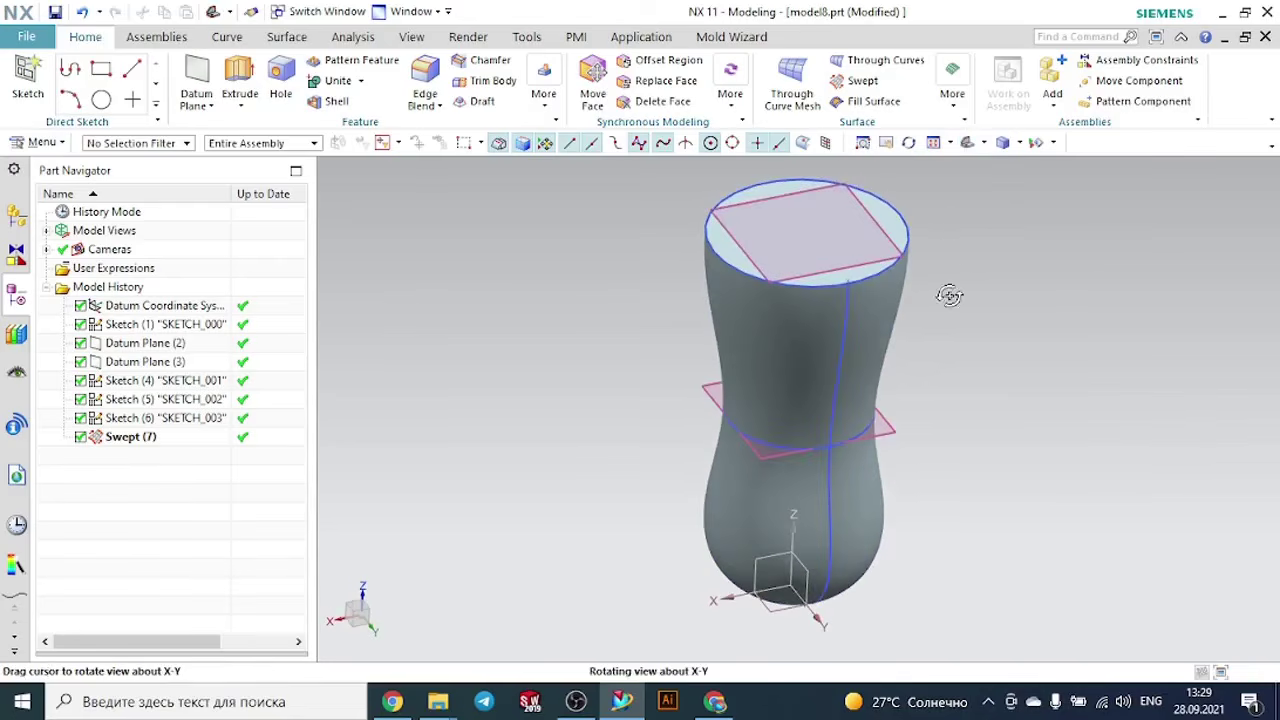
click(346, 107)
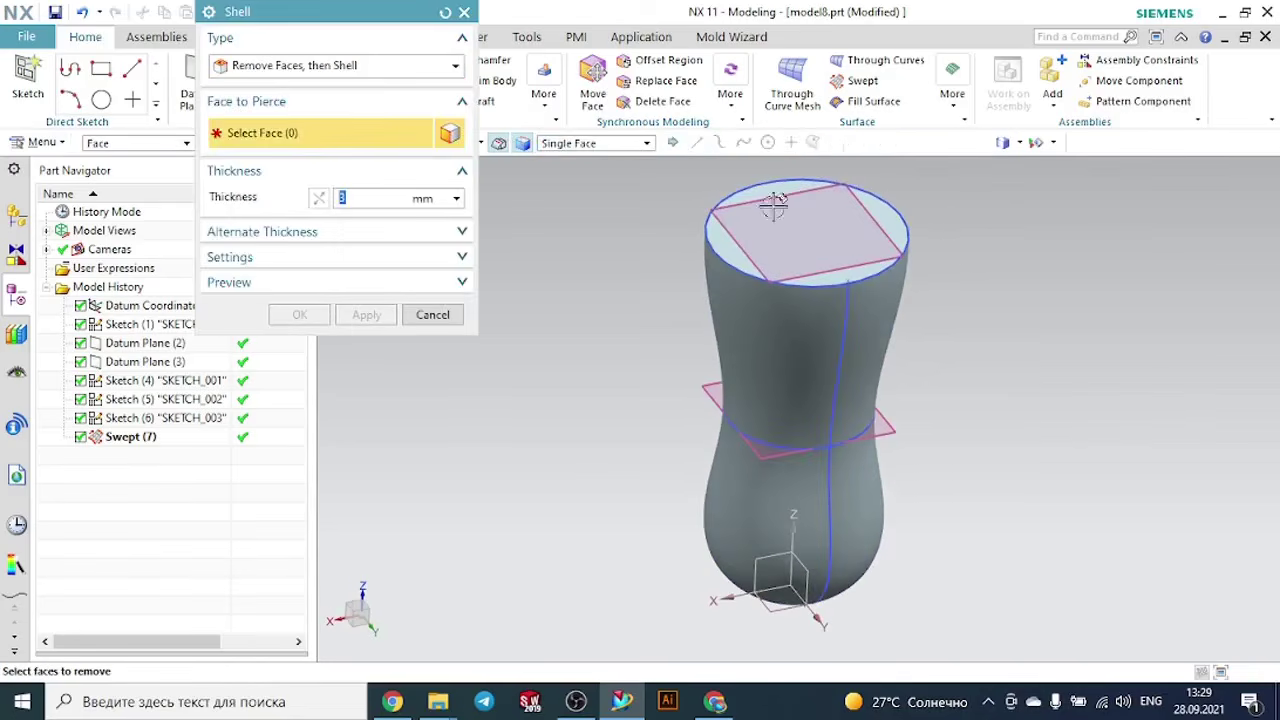
click(775, 188)
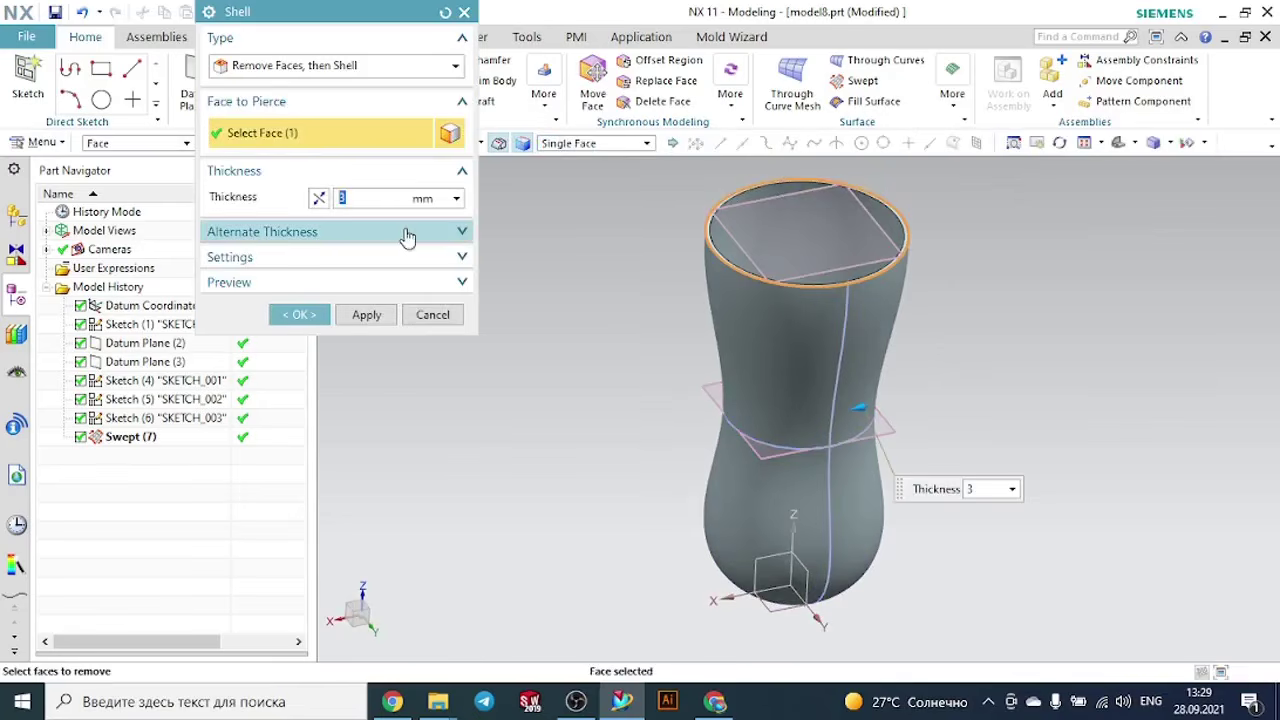
text(2)
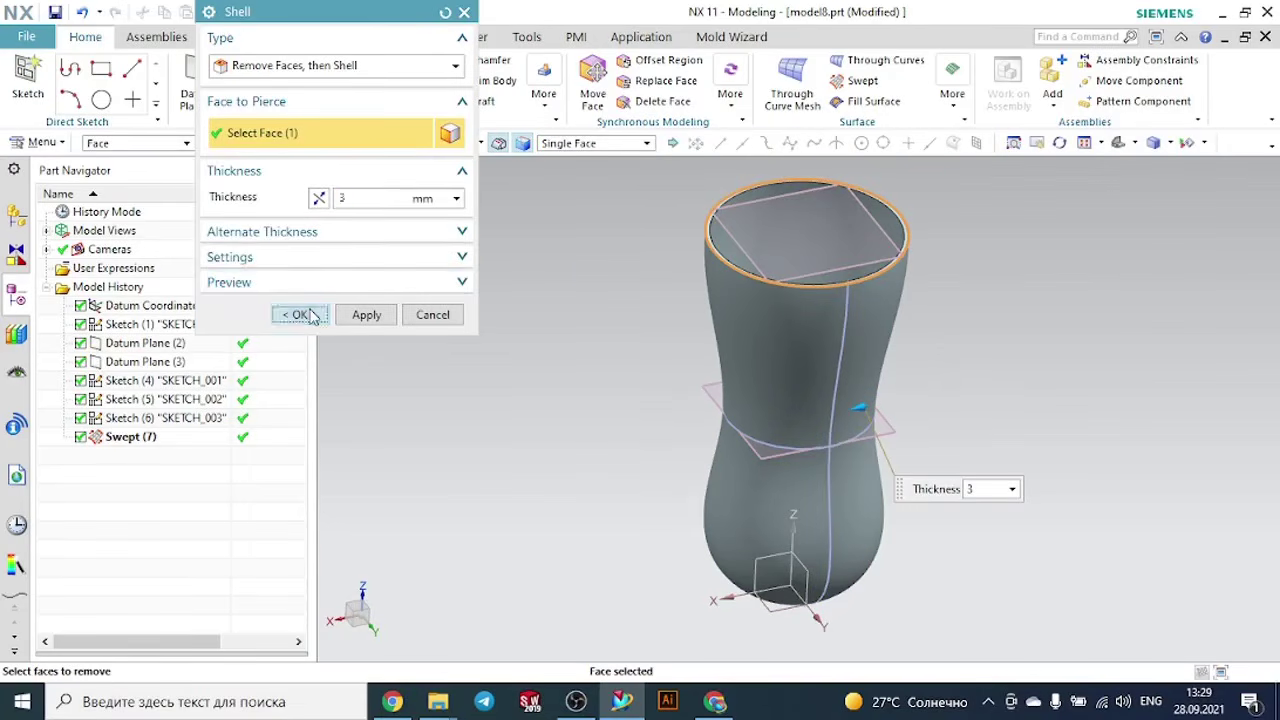
click(299, 314)
click(840, 216)
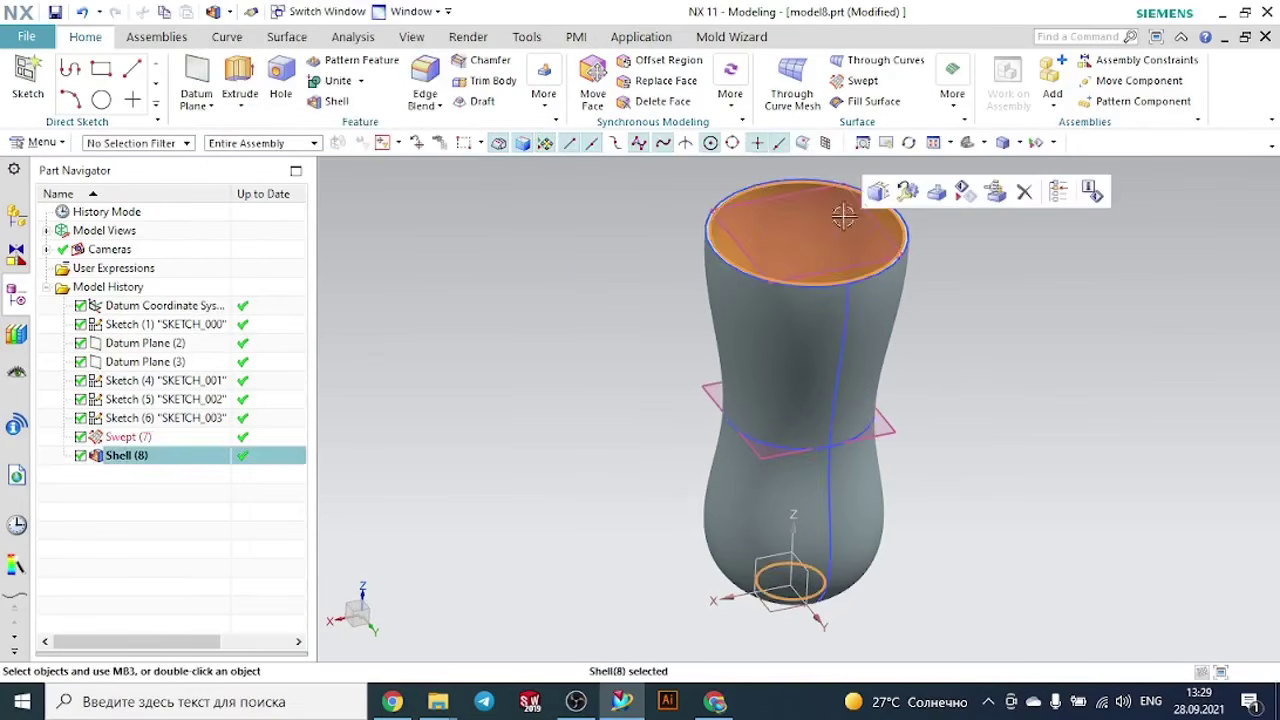
click(918, 300)
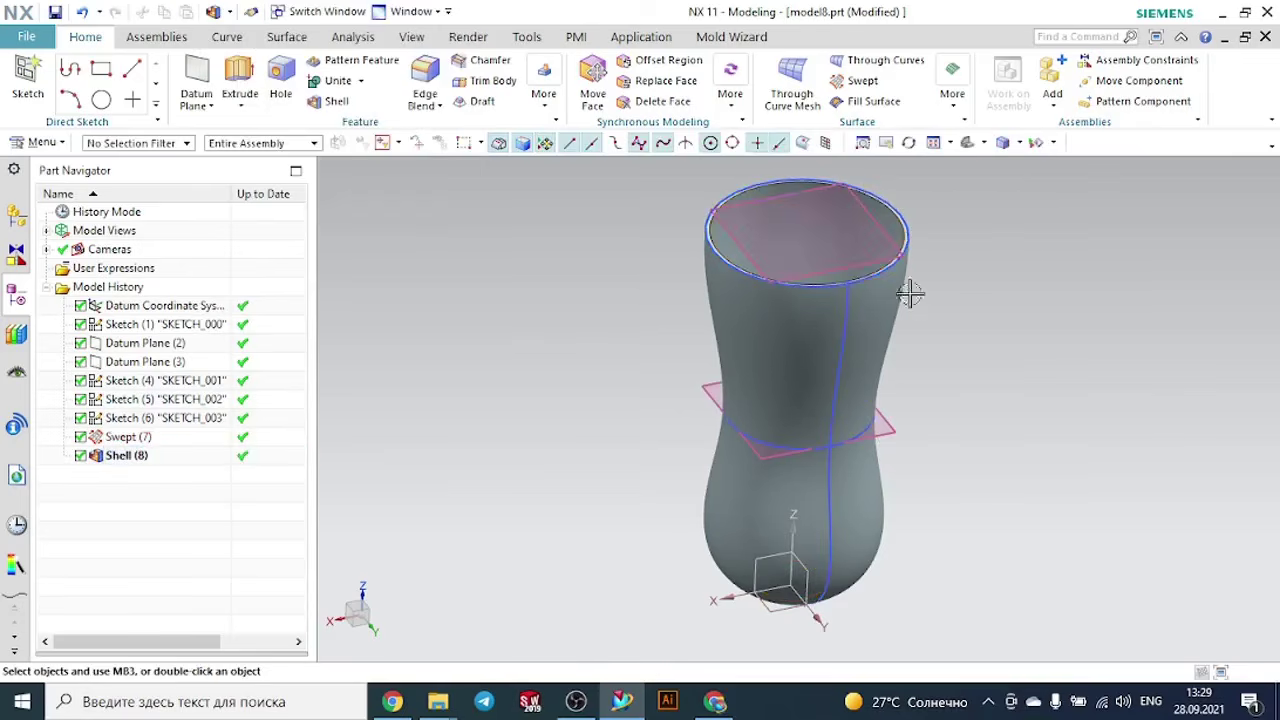
- Hide the two datum planes at the rim and the waist of the cup
click(785, 192)
click(914, 165)
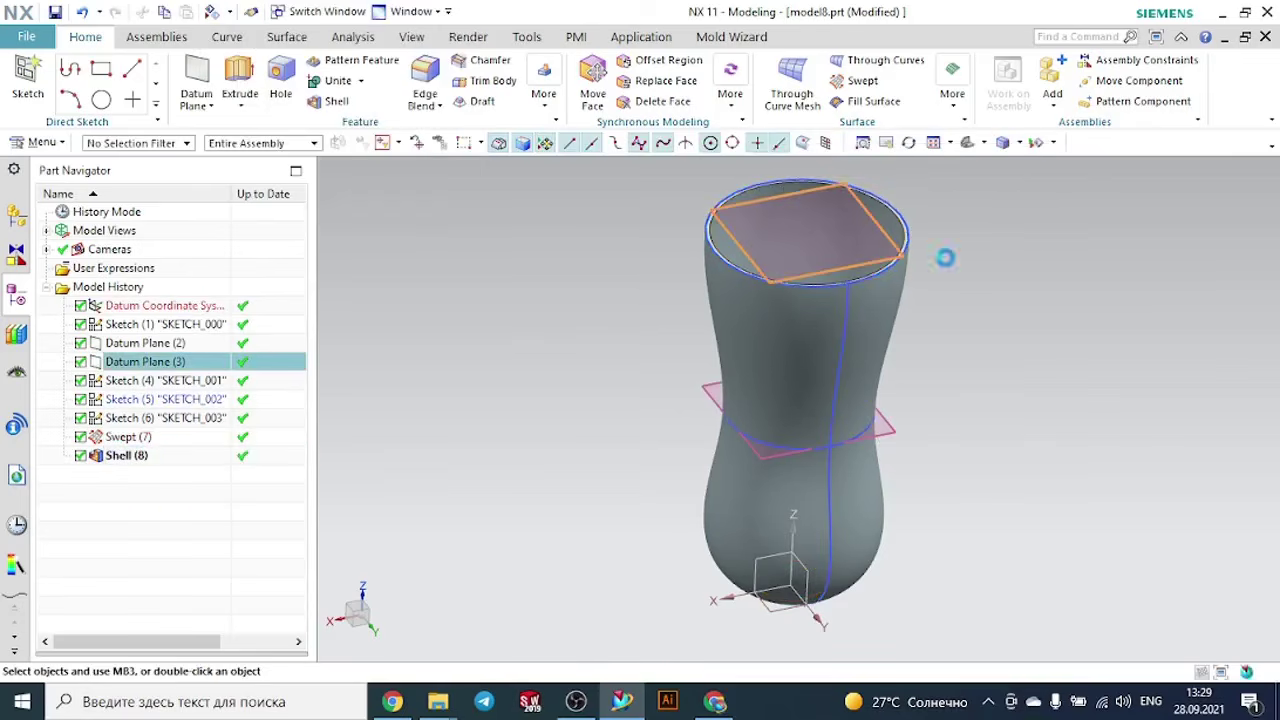
click(893, 427)
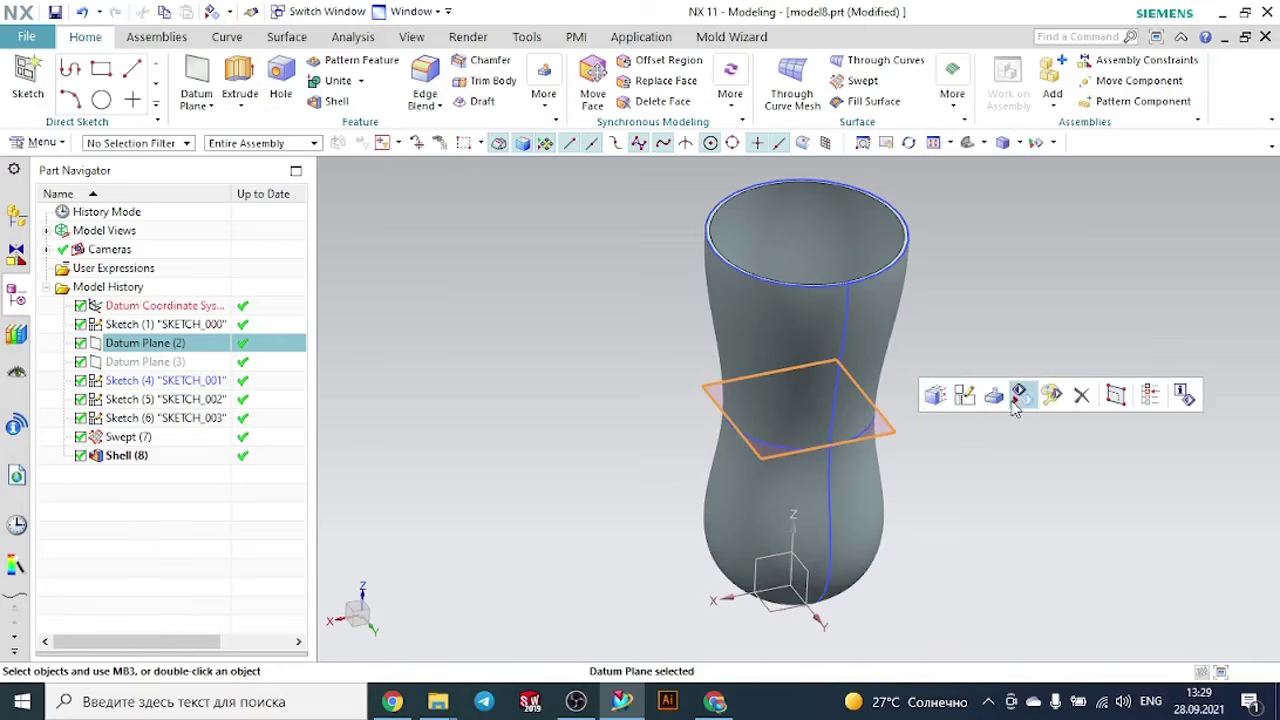
click(1021, 395)
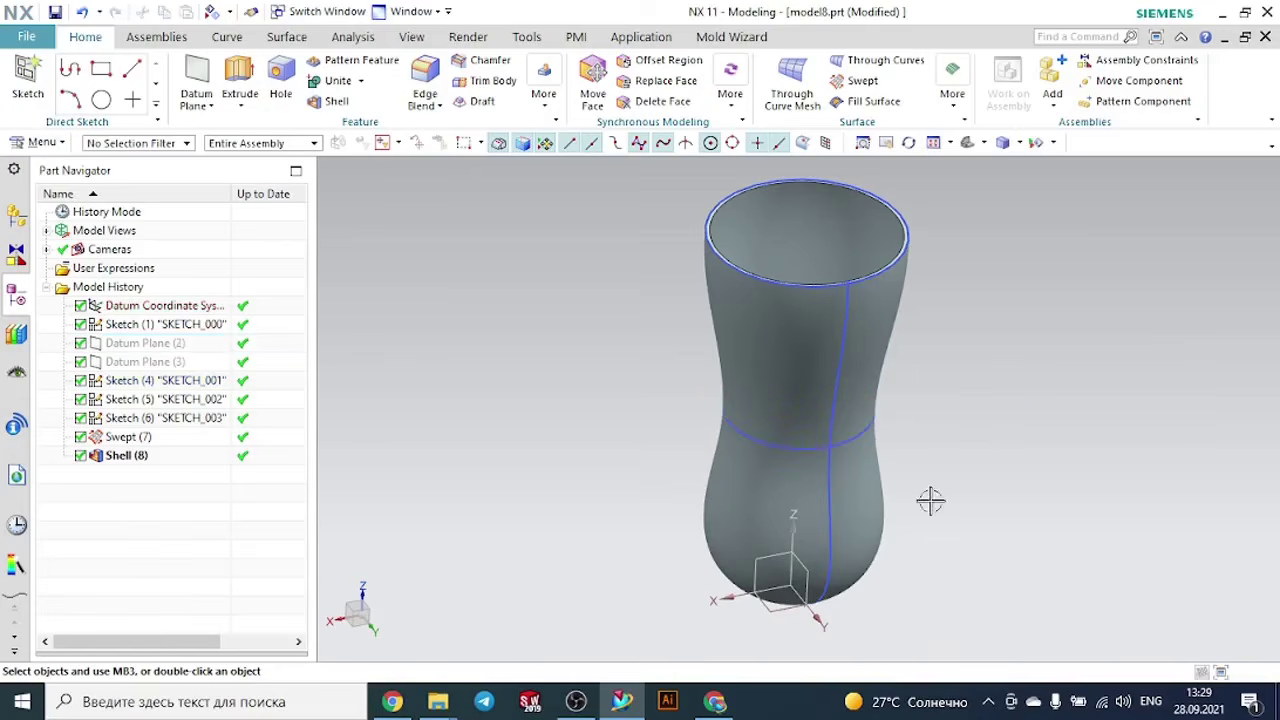
- Hide the spline guide sketch and the middle circle sketch on the cup
click(832, 508)
click(982, 475)
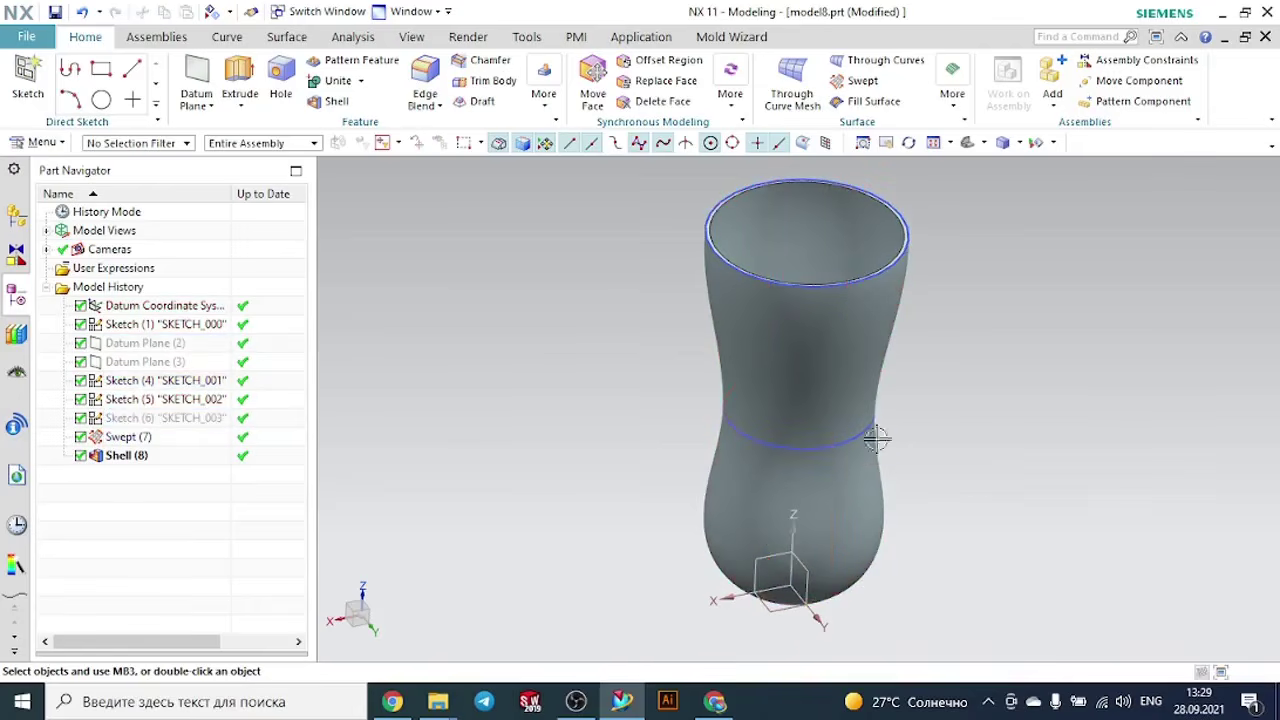
click(868, 424)
click(1015, 404)
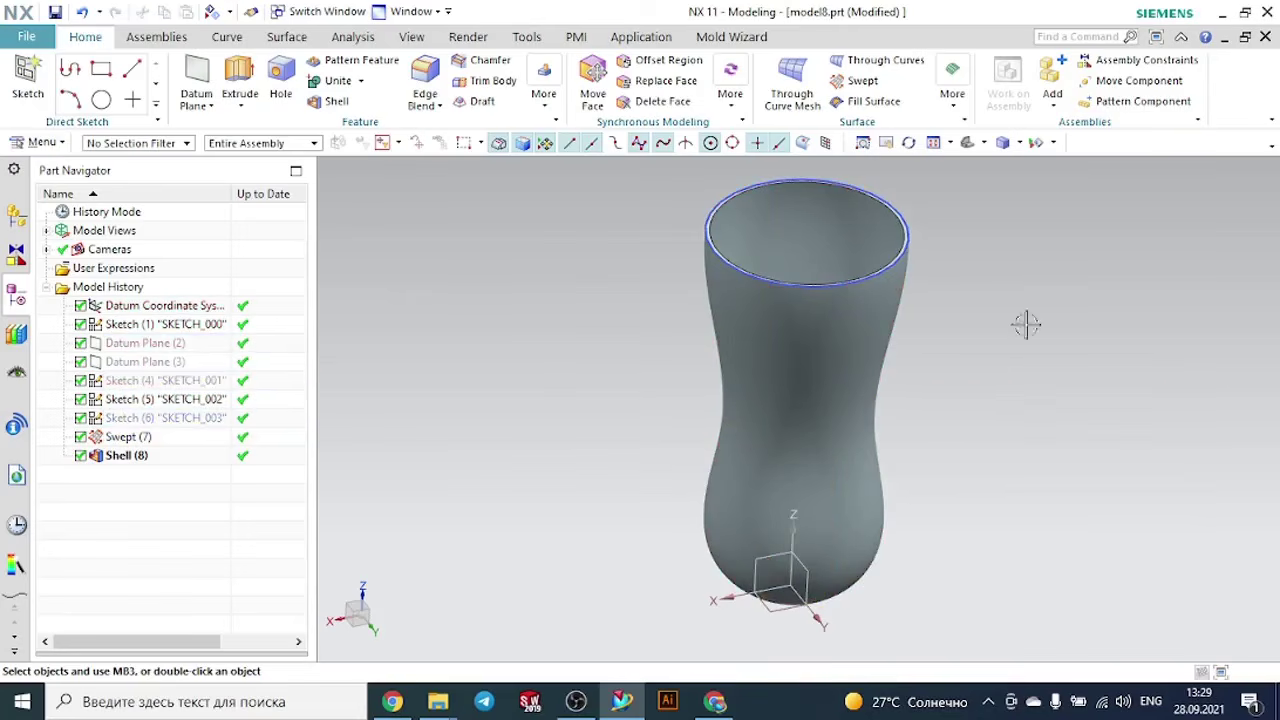
- Check the hollow cup from several sides and close model8.prt without saving
middle_drag(1040, 260, 1066, 467)
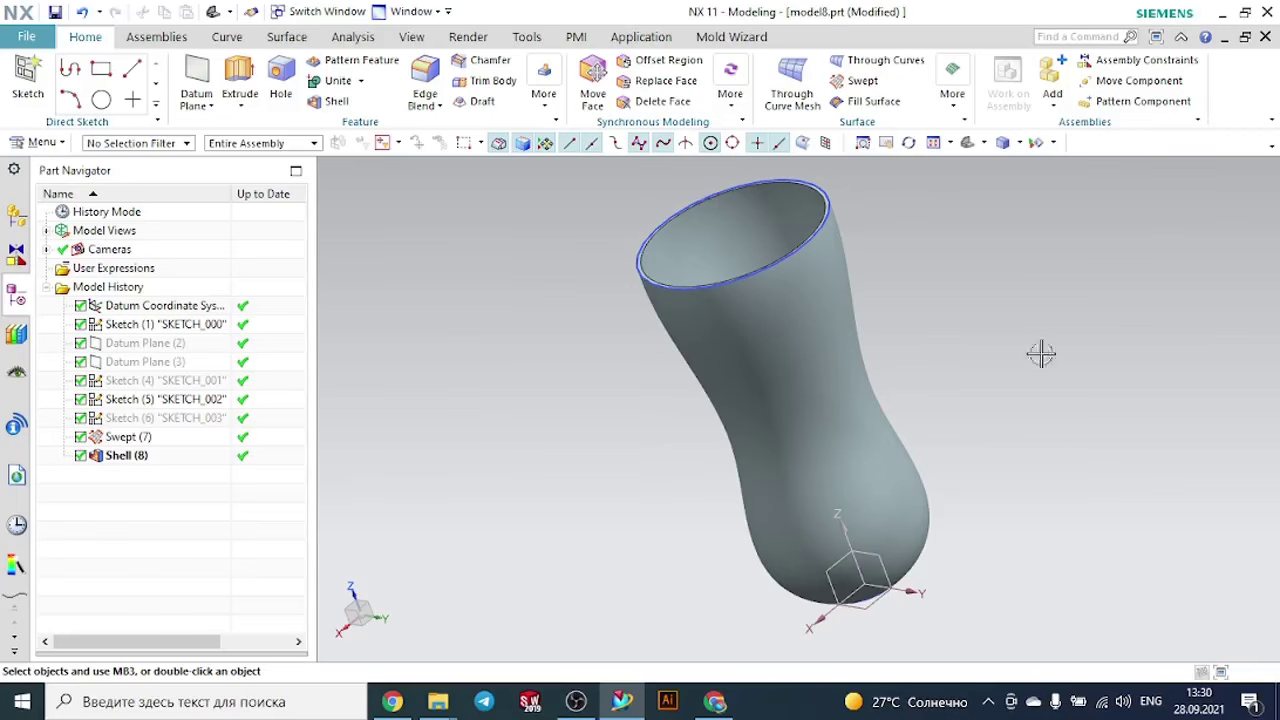
middle_drag(1003, 289, 1022, 352)
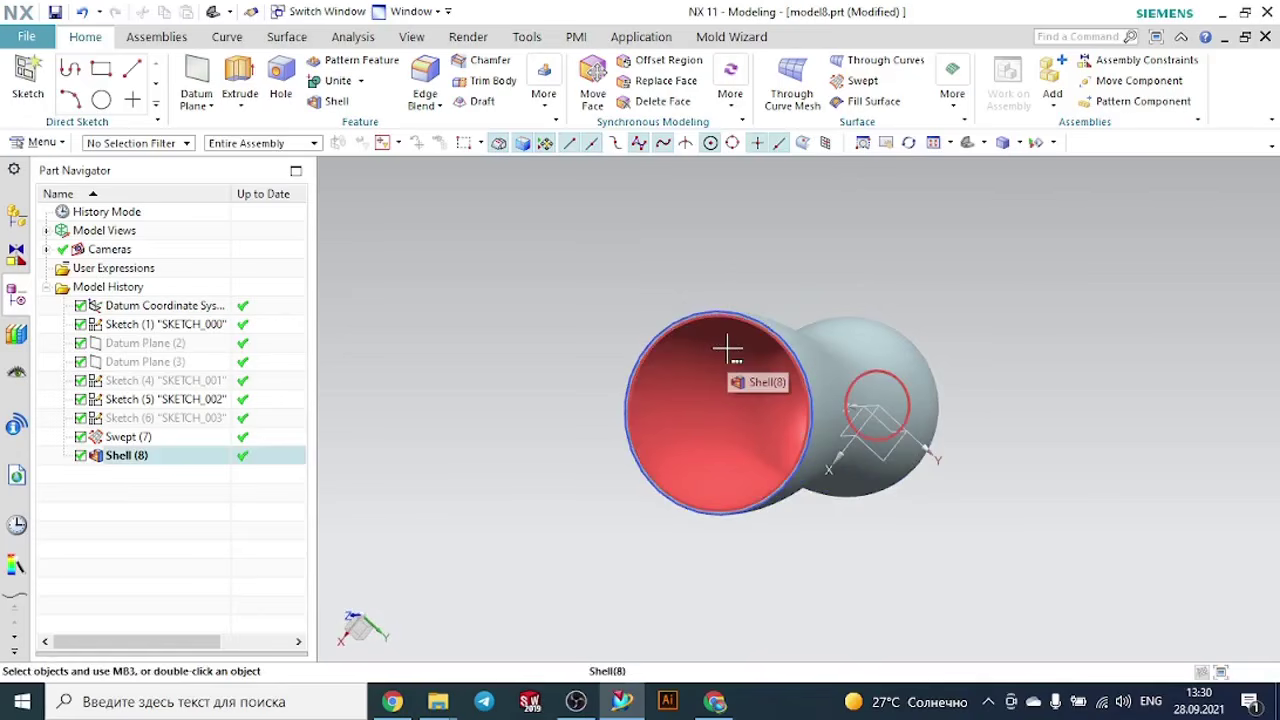
middle_drag(846, 274, 912, 249)
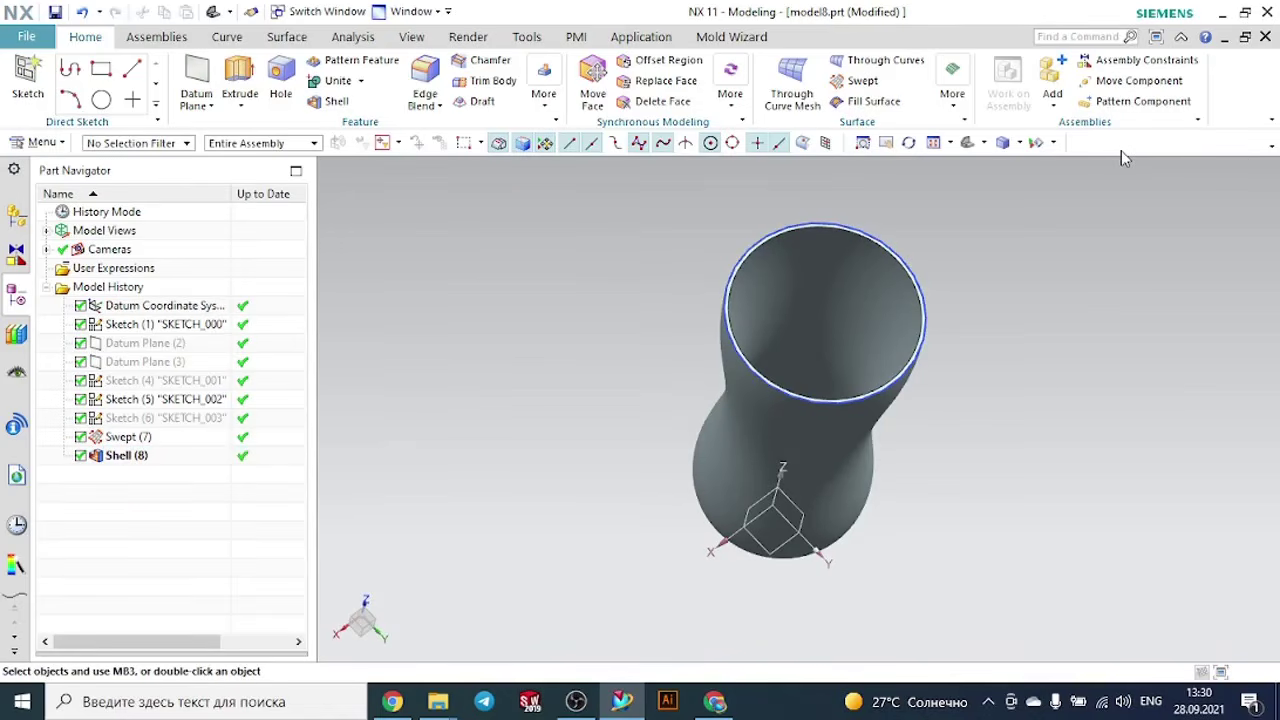
click(1265, 36)
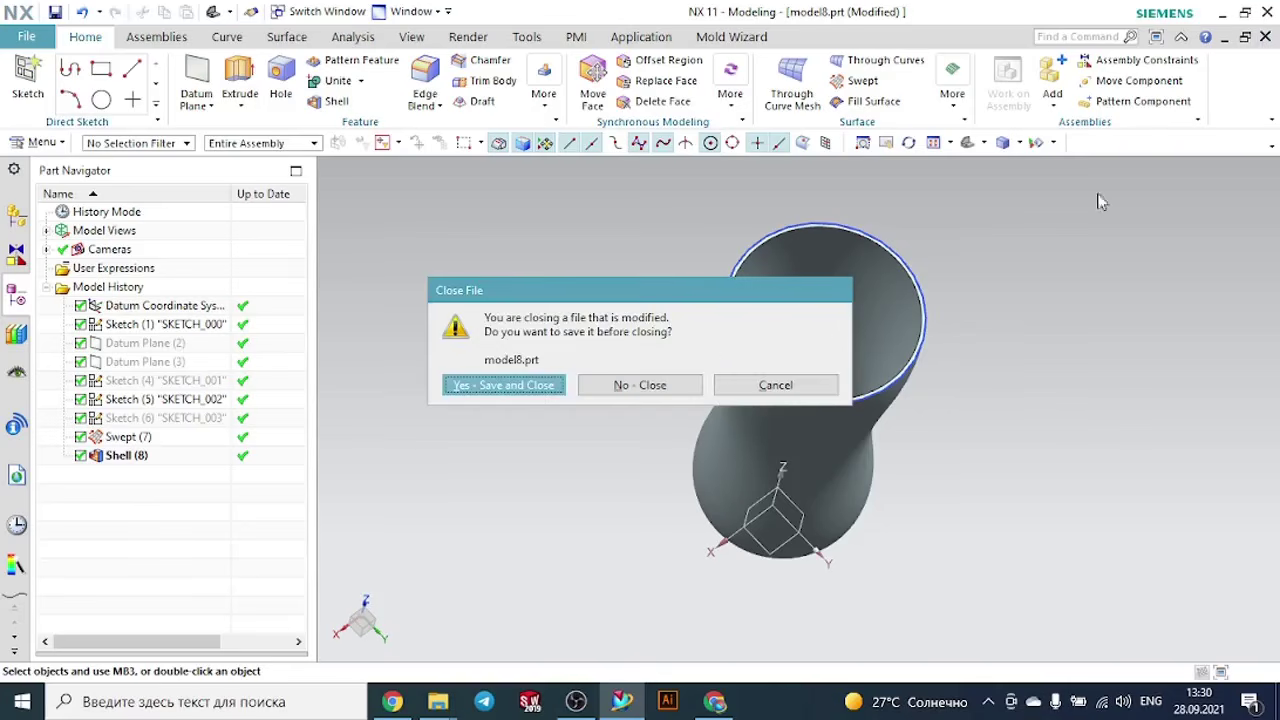
click(683, 385)
- Switch to File Explorer, open model4 from the Swept folder and view the finished bottle
mouse_move(438, 701)
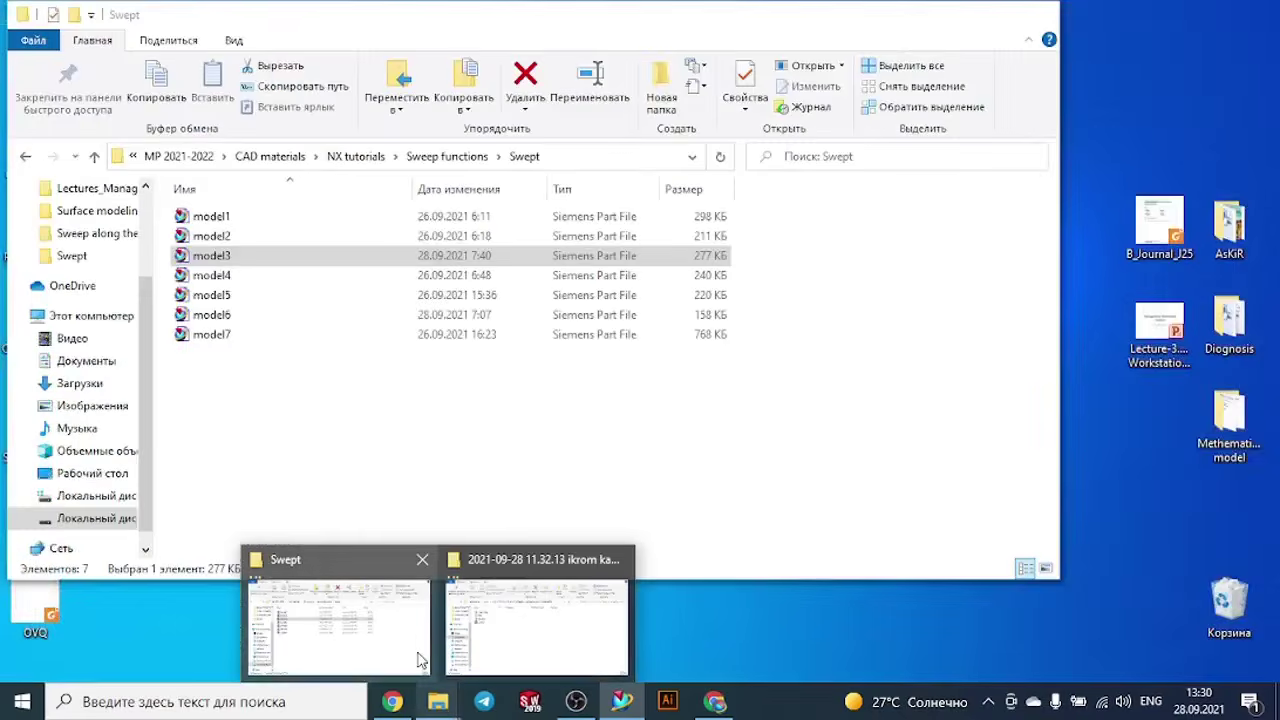
click(418, 667)
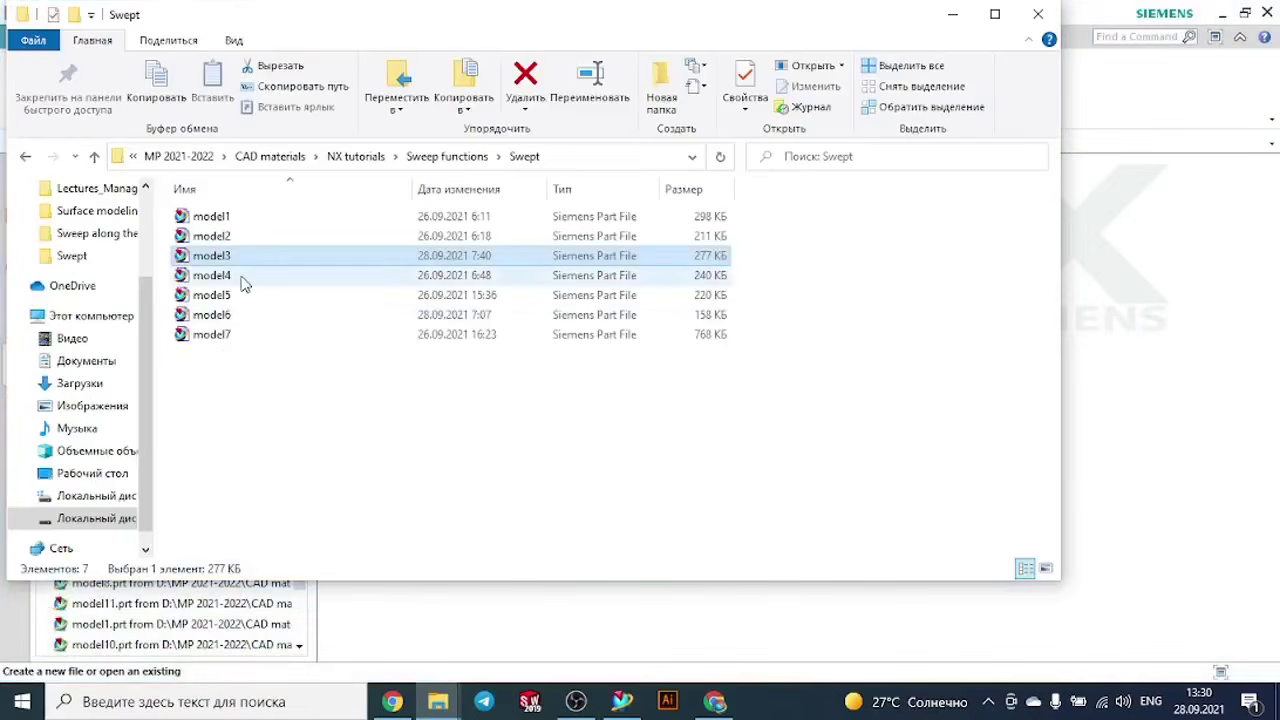
click(245, 285)
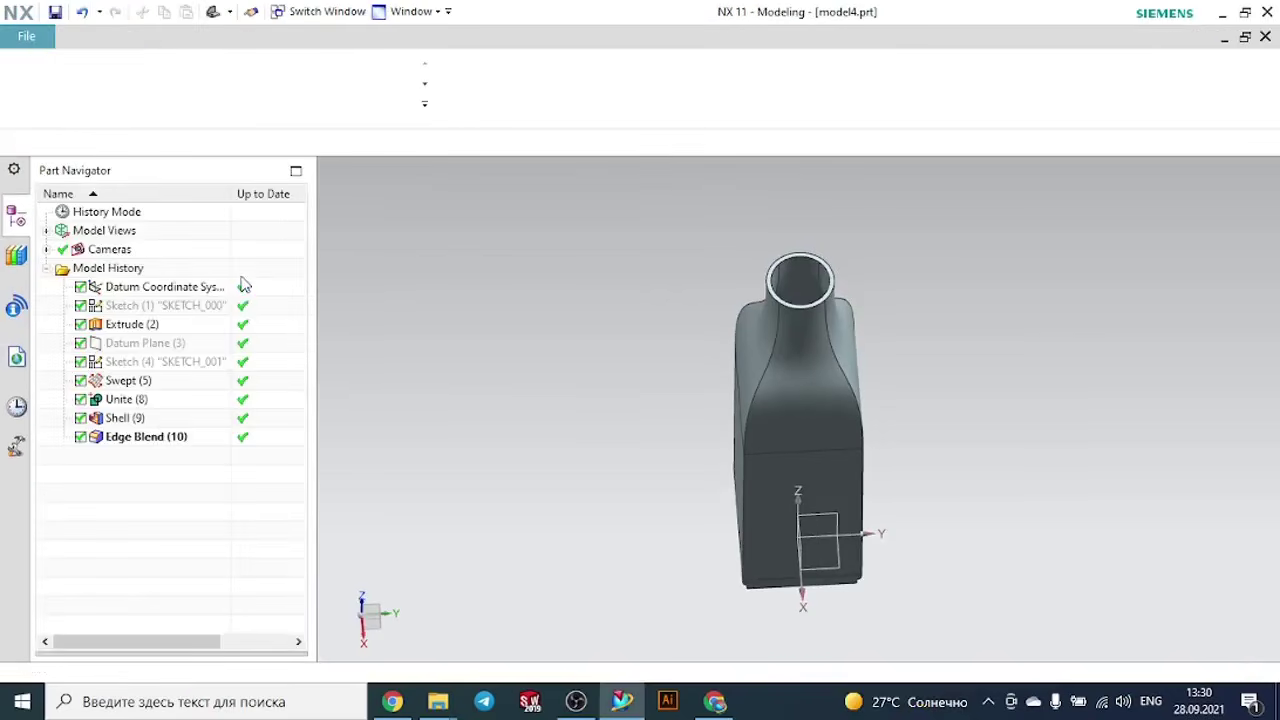
middle_drag(510, 345, 597, 384)
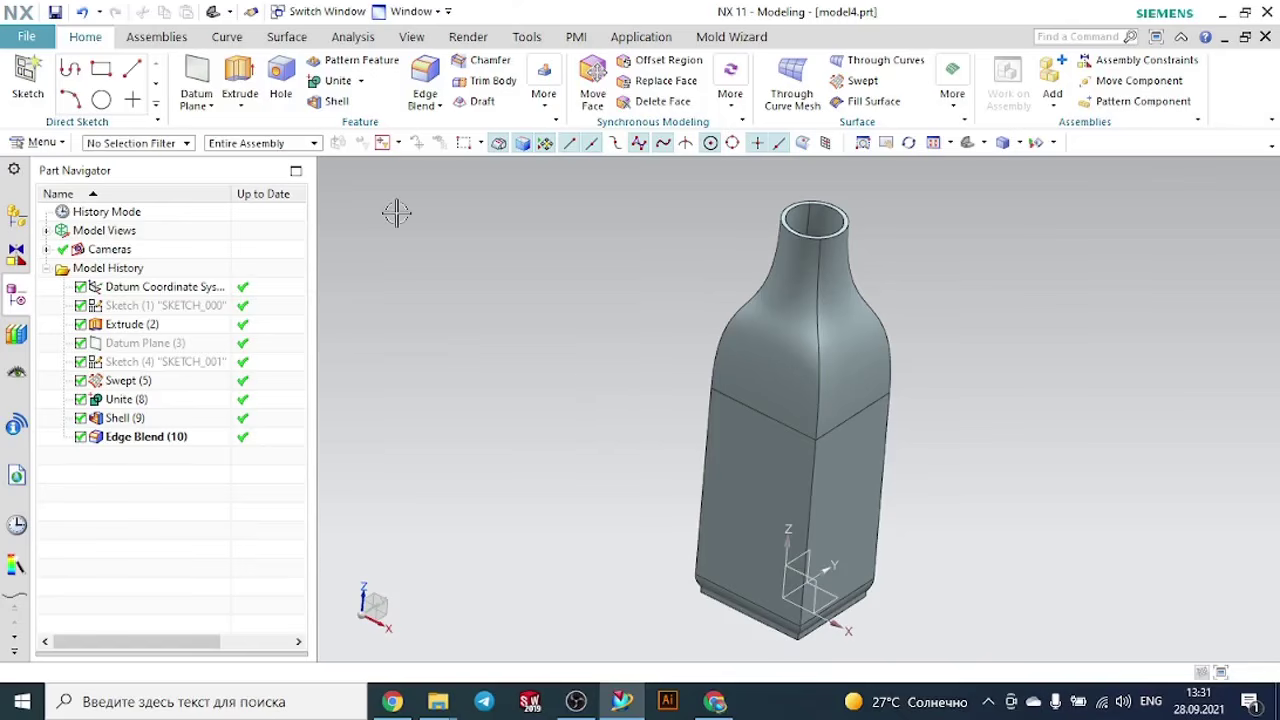
- Create a new millimetre part named model8.prt from the Model template in the Swept folder
click(27, 37)
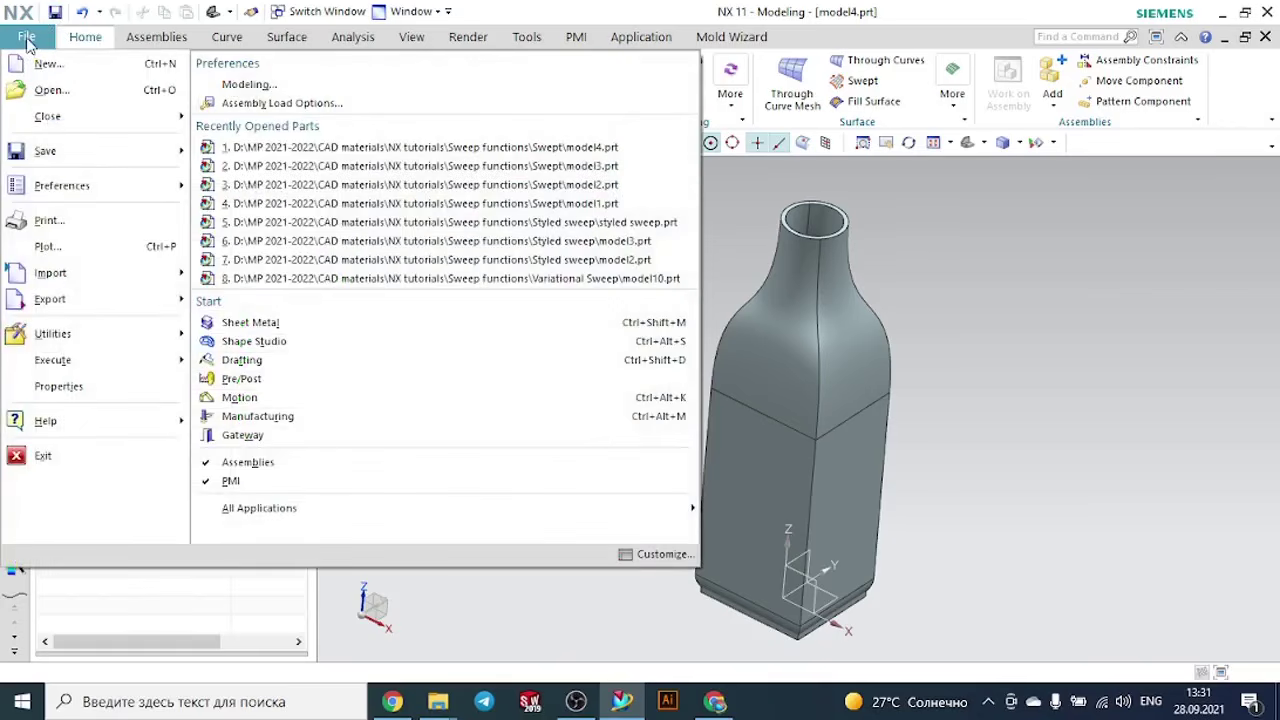
click(30, 62)
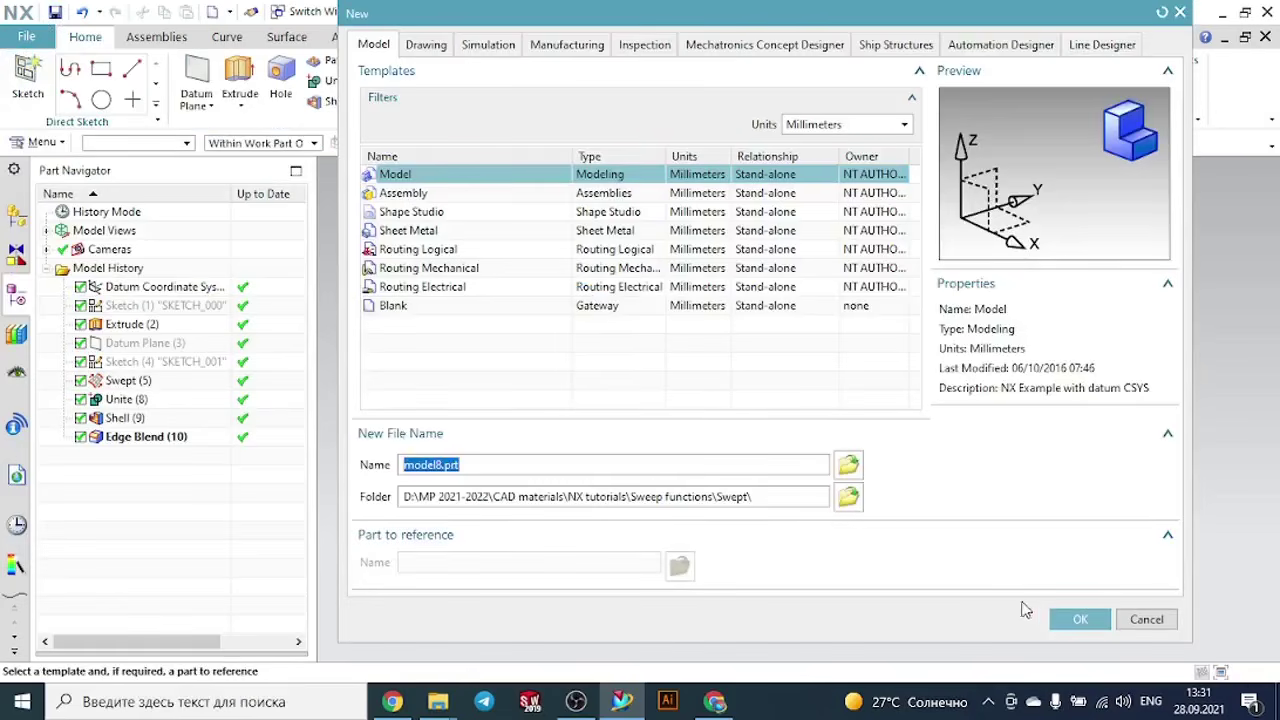
click(1078, 619)
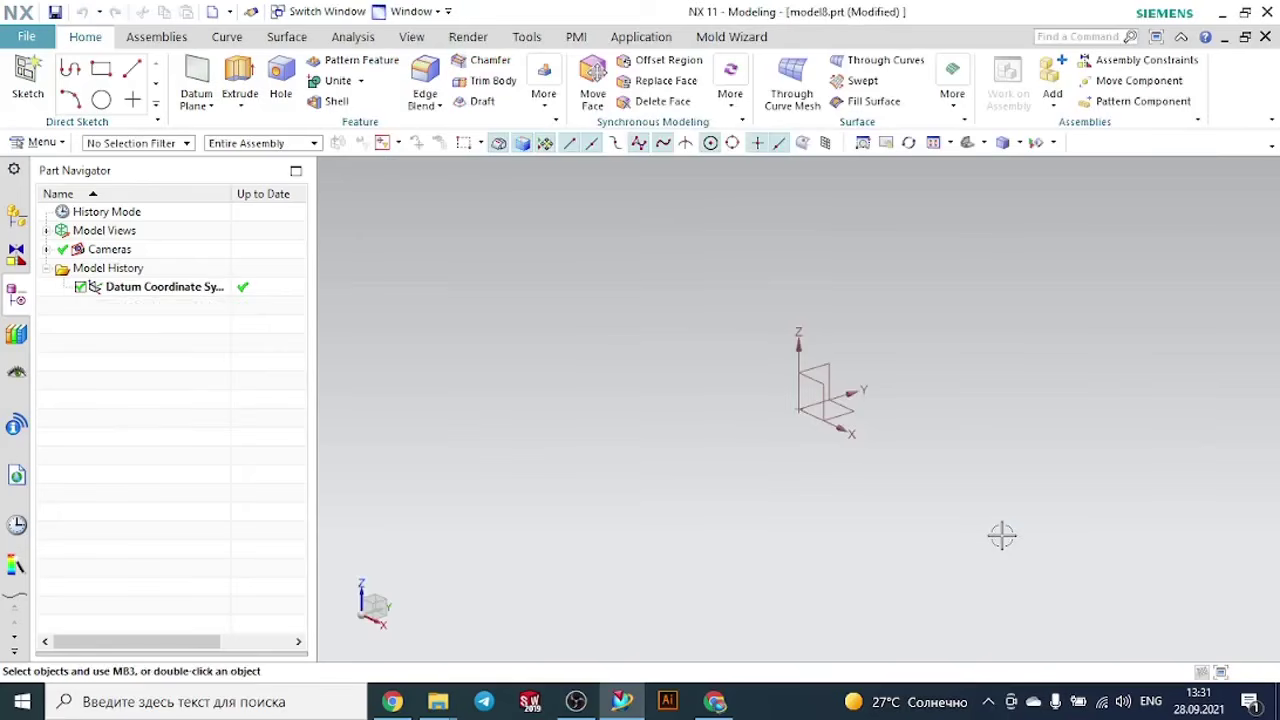
- Sketch a rectangle about 64 mm wide and 50 mm high on the XY plane, centred on the origin
click(30, 78)
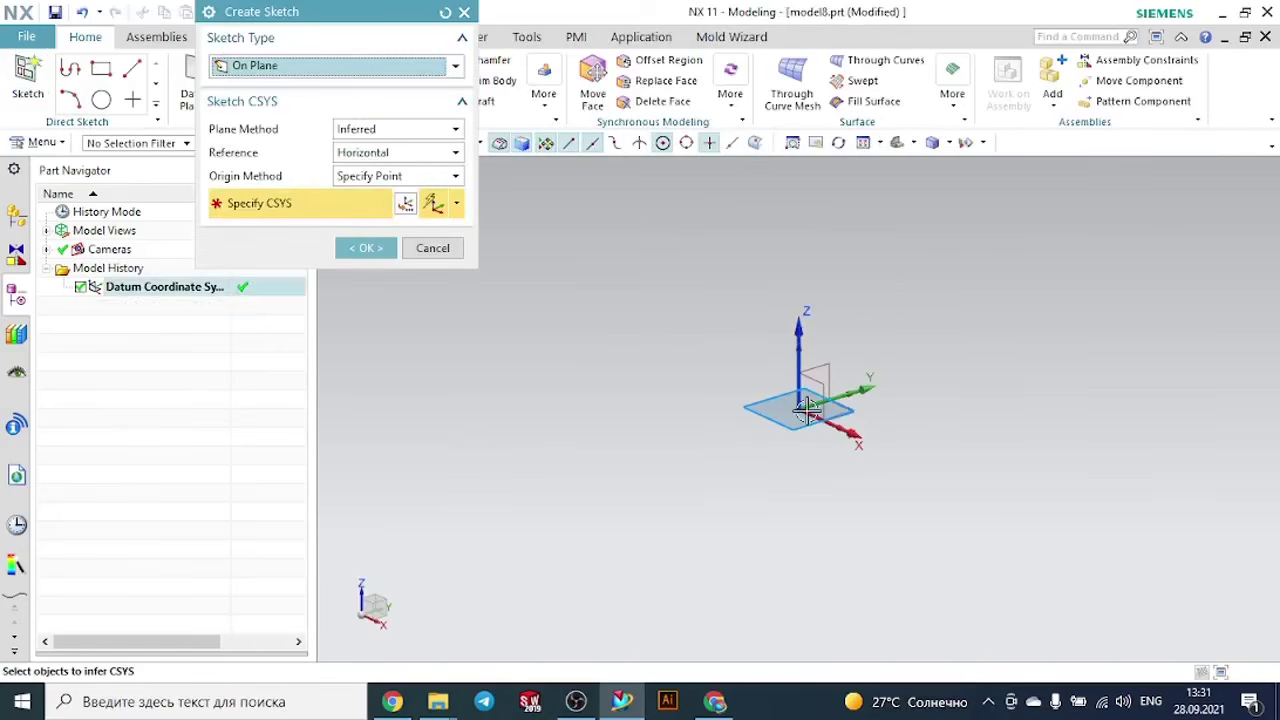
click(855, 413)
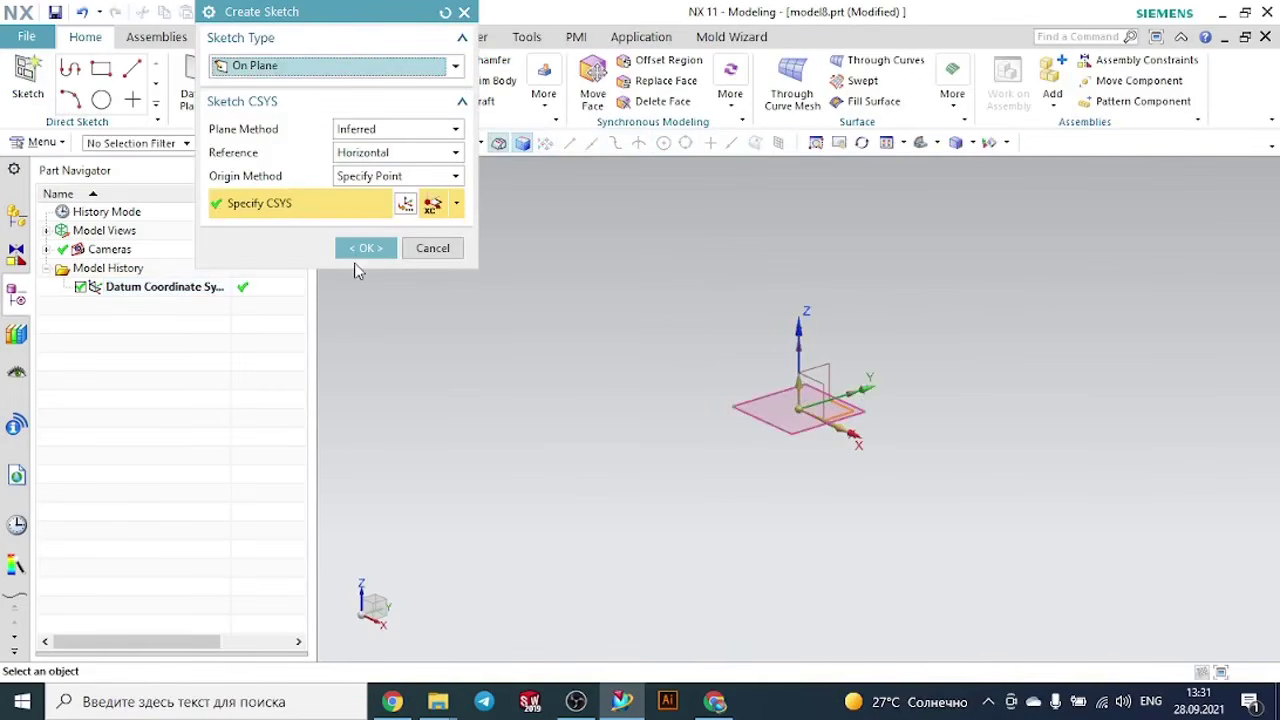
click(372, 250)
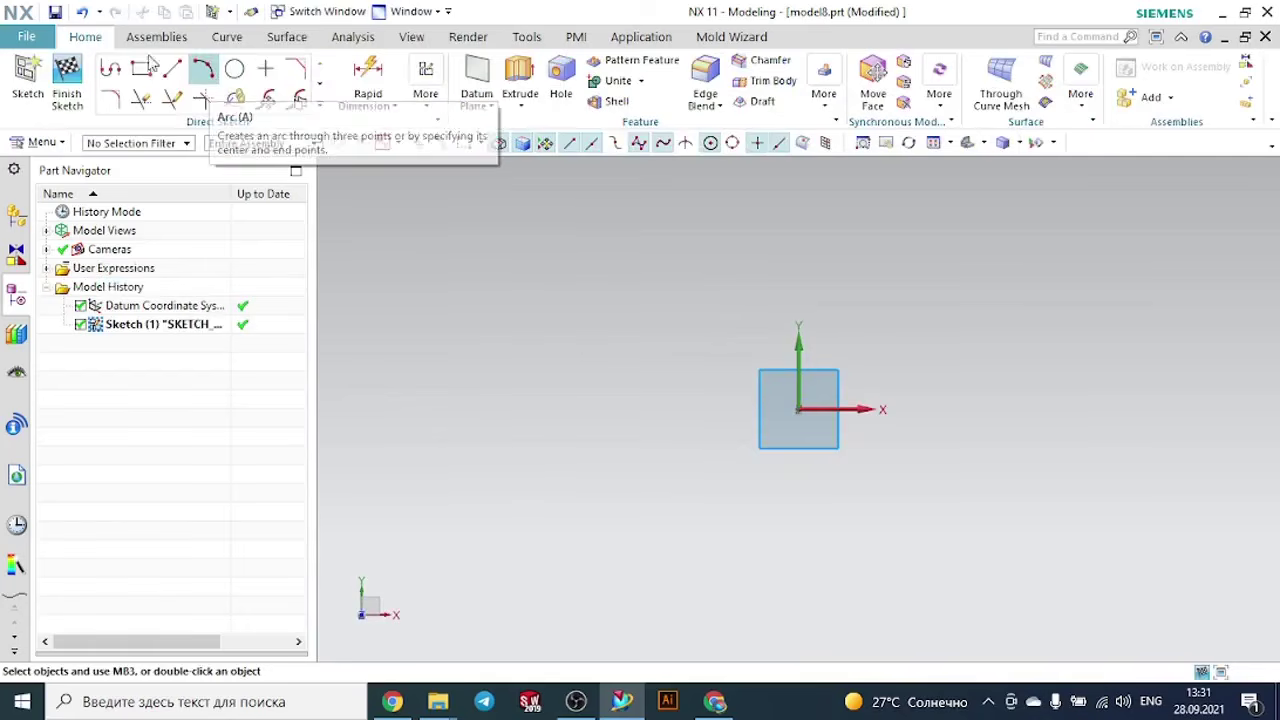
click(136, 63)
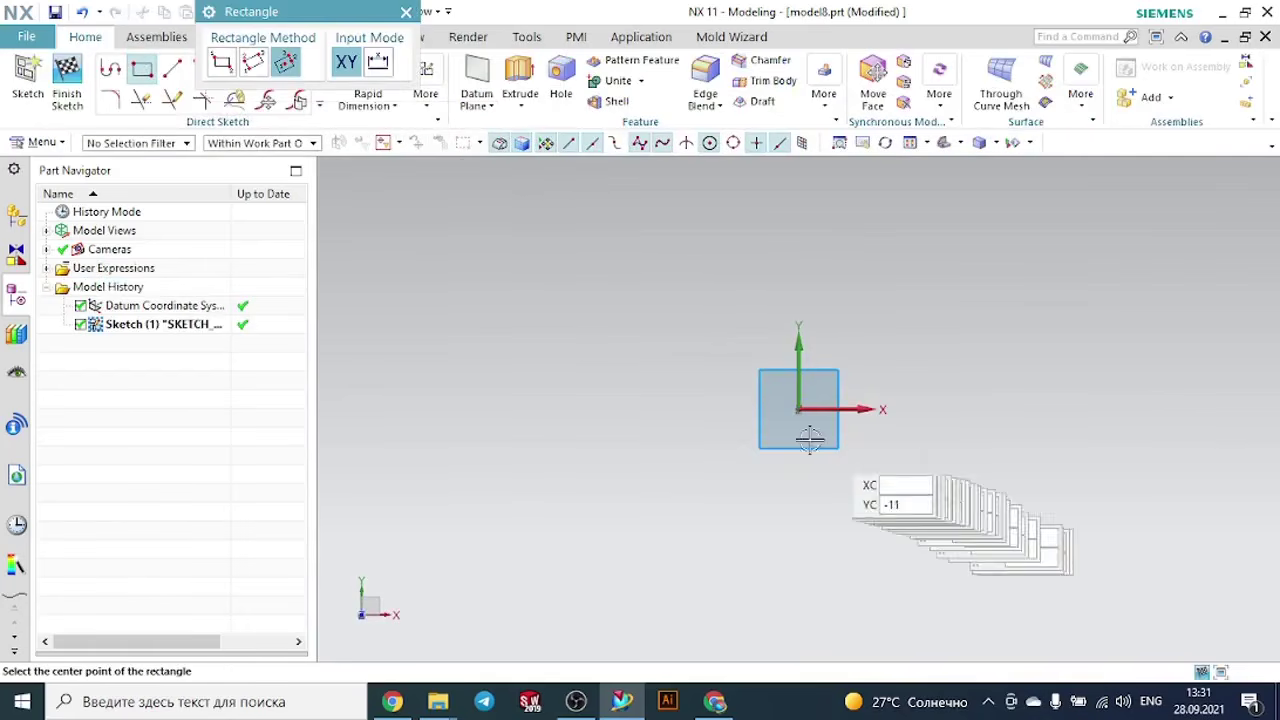
click(797, 410)
click(891, 410)
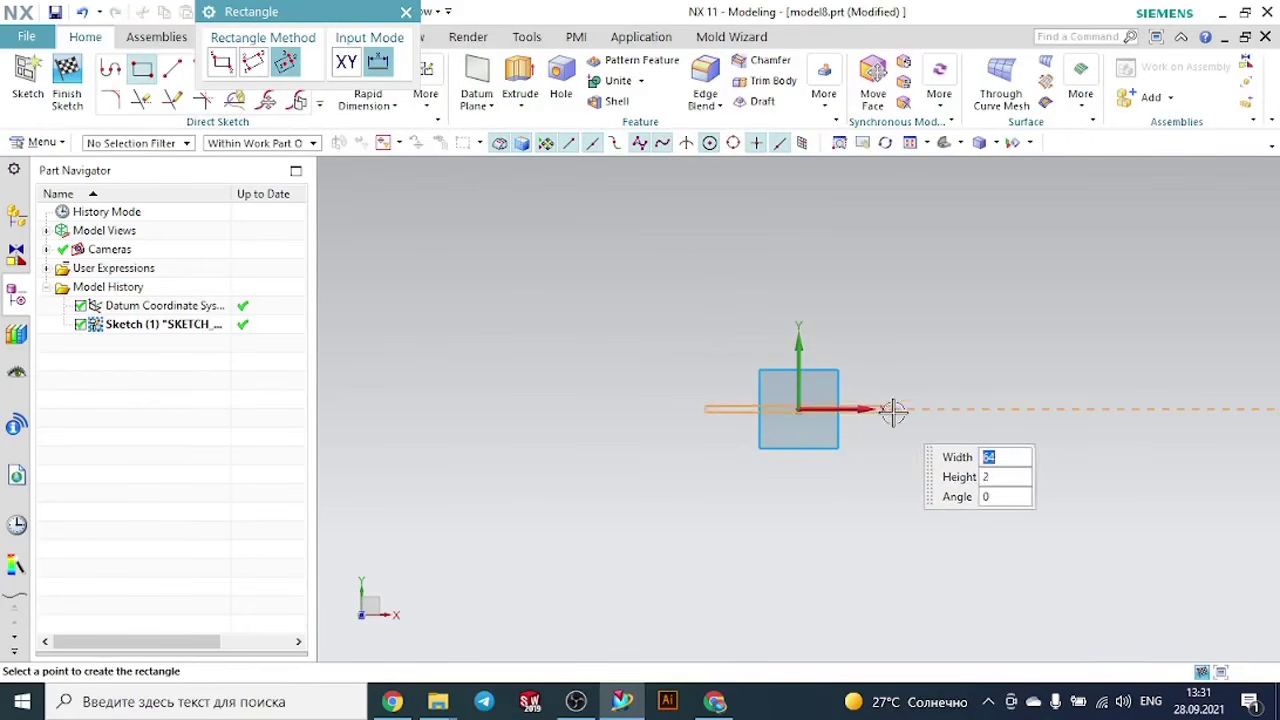
click(887, 338)
key(Escape)
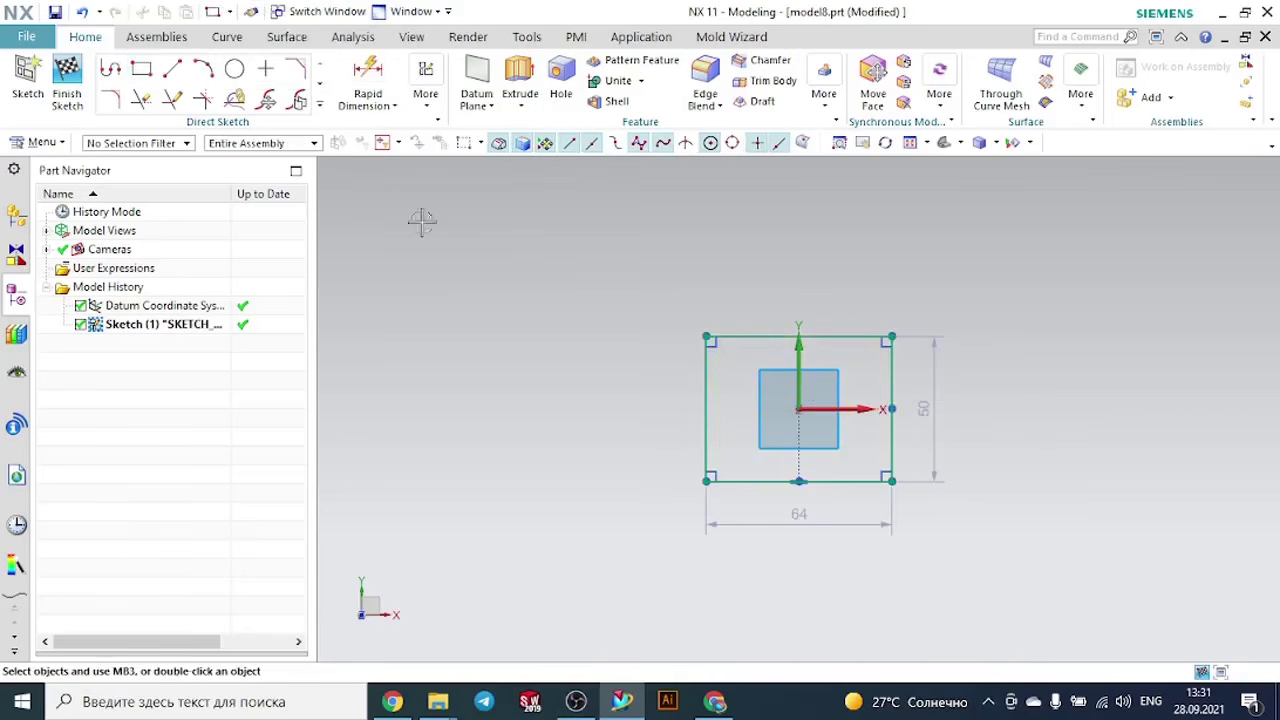
- Extrude the rectangle upward to an end distance of about 101 mm as a solid block
click(520, 80)
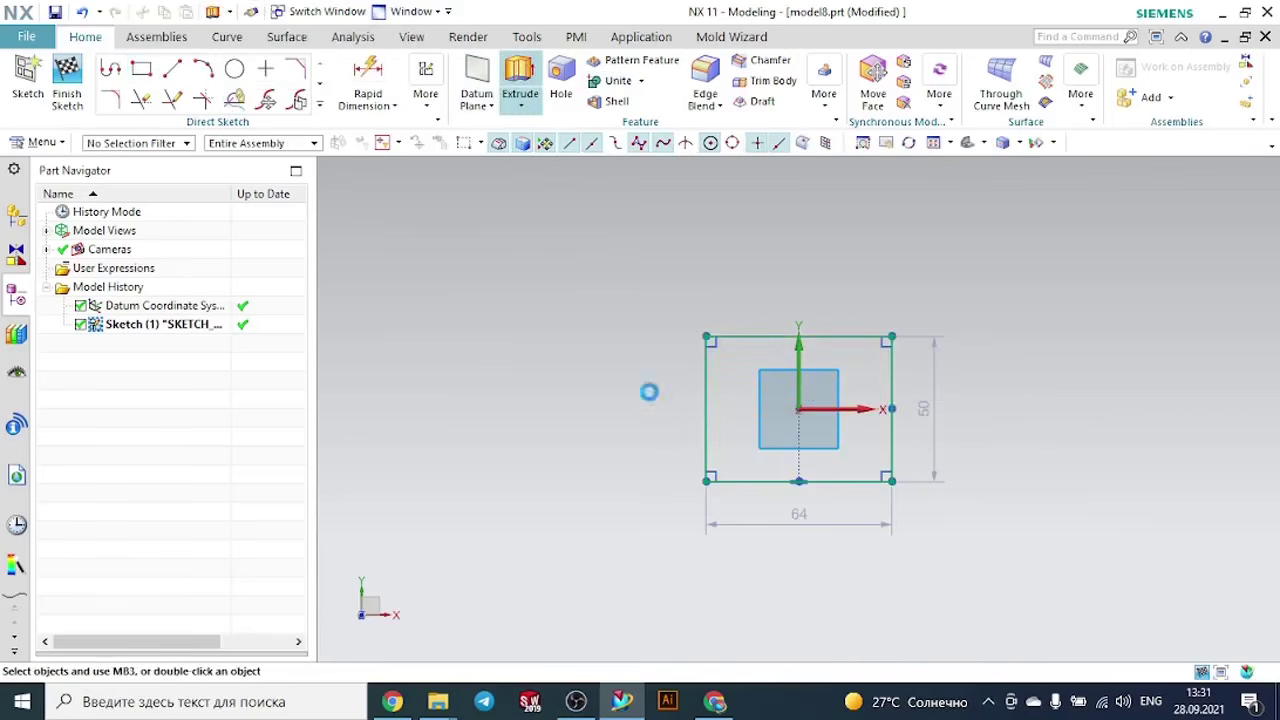
middle_drag(974, 517, 956, 413)
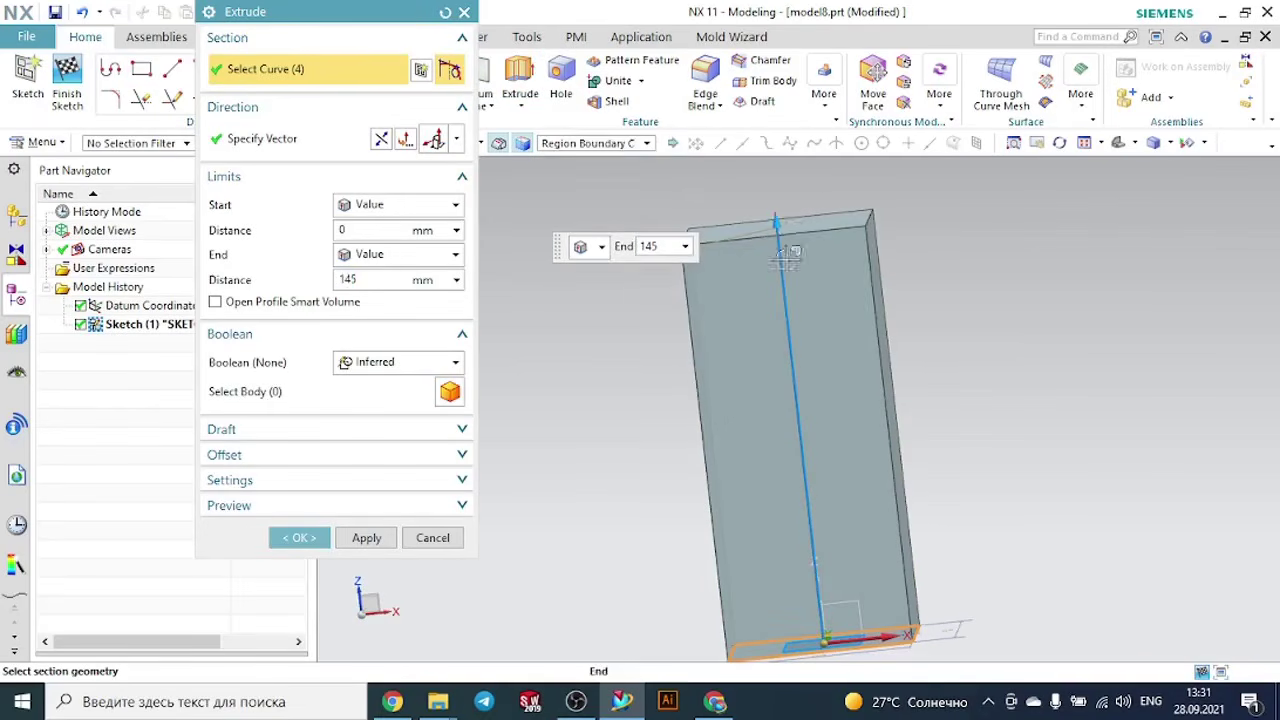
drag(778, 224, 793, 341)
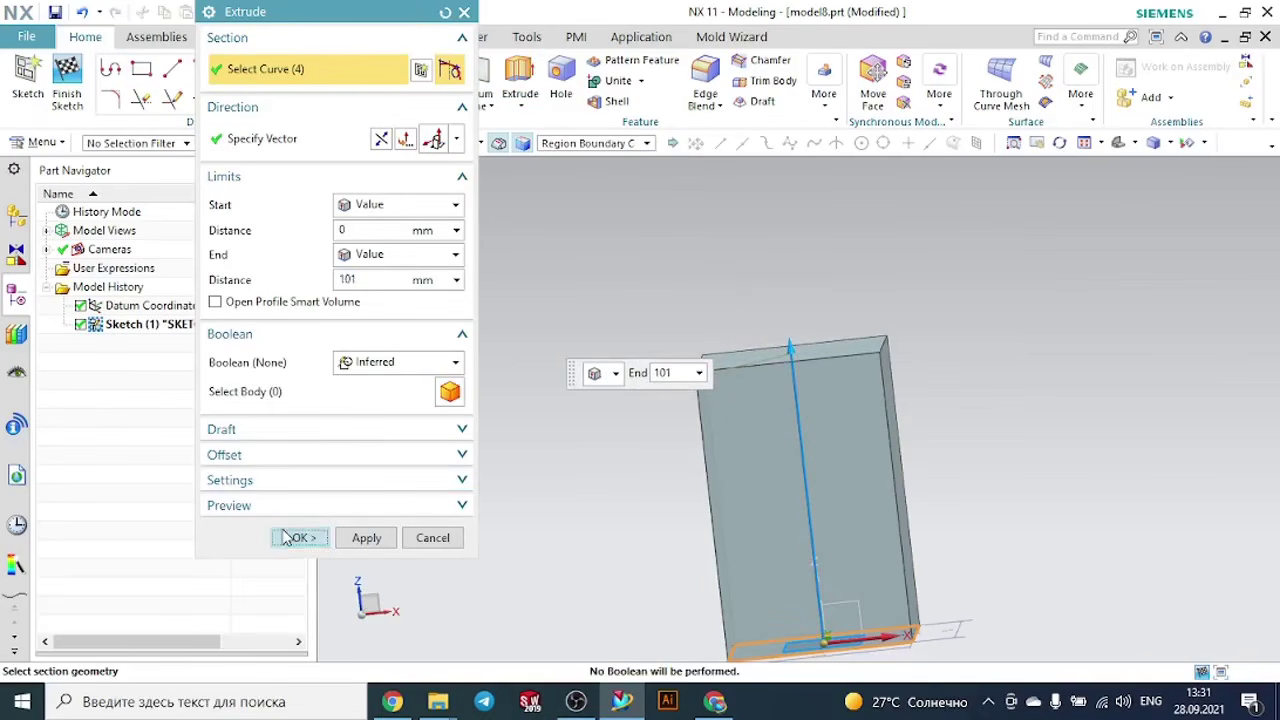
click(296, 537)
- Create two datum planes above the block's top face with the At Distance type and an offset of about 125 mm
middle_drag(1050, 364, 1022, 386)
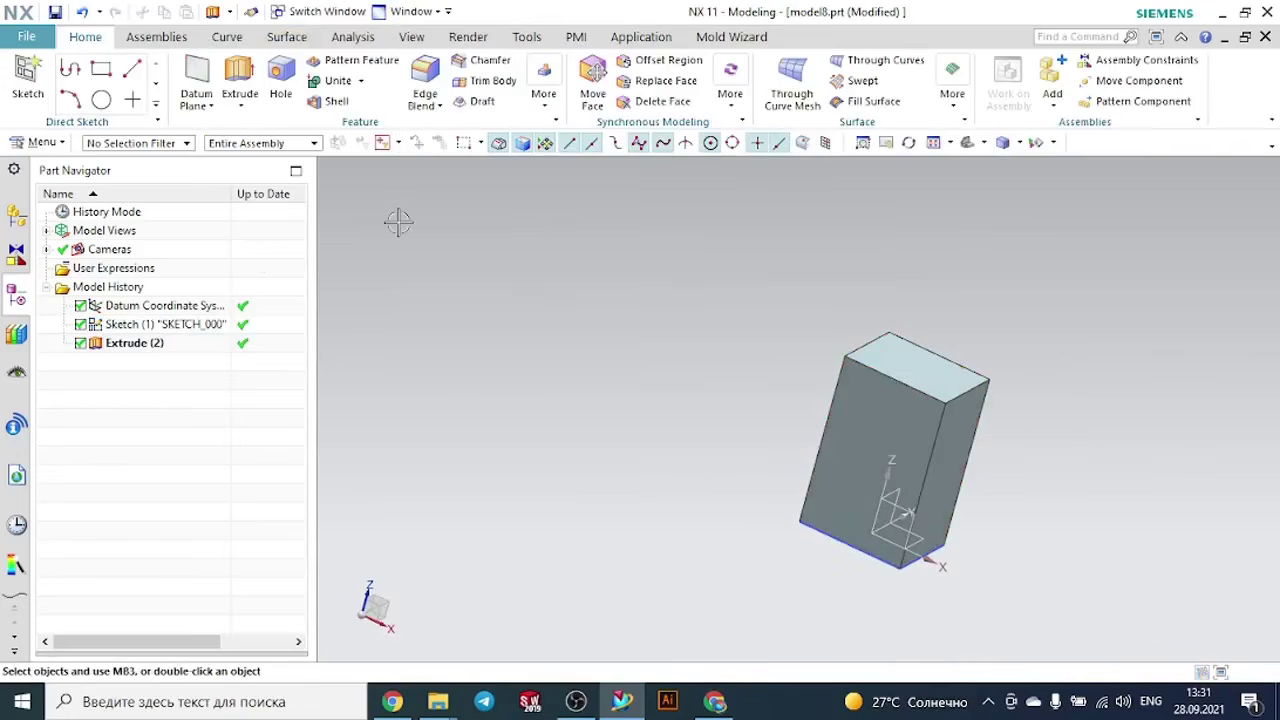
click(212, 108)
click(217, 124)
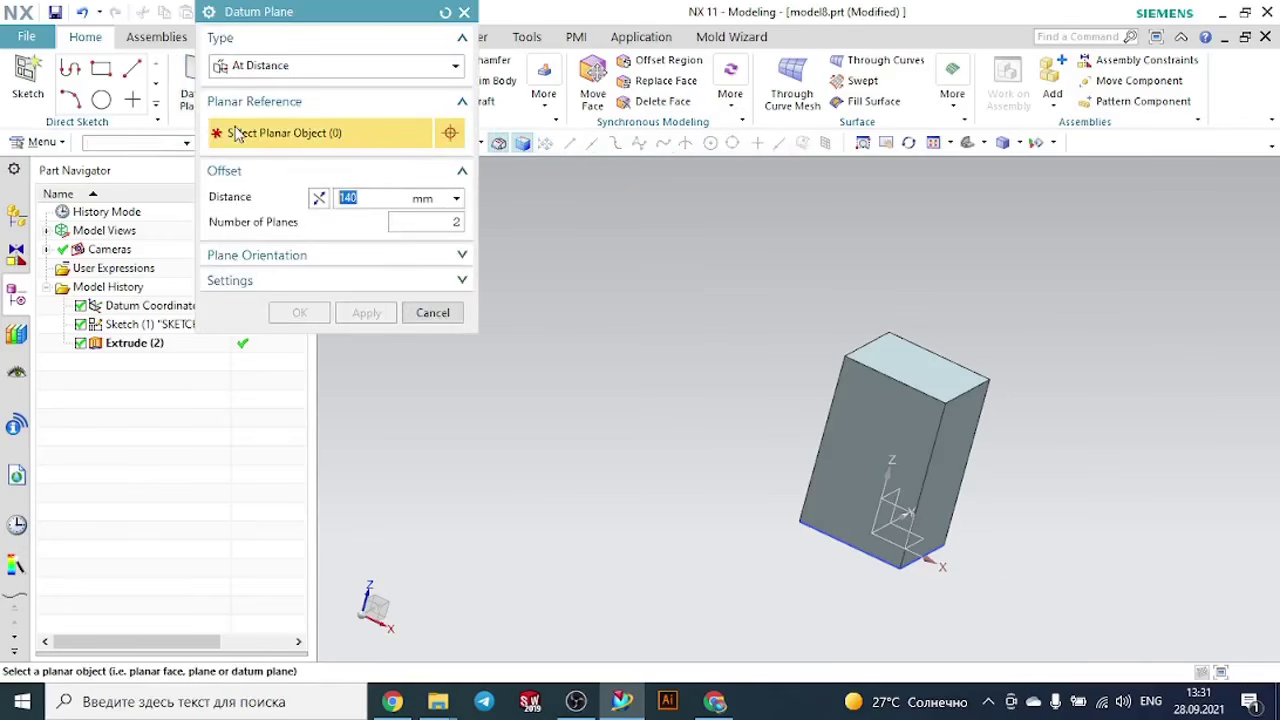
click(953, 374)
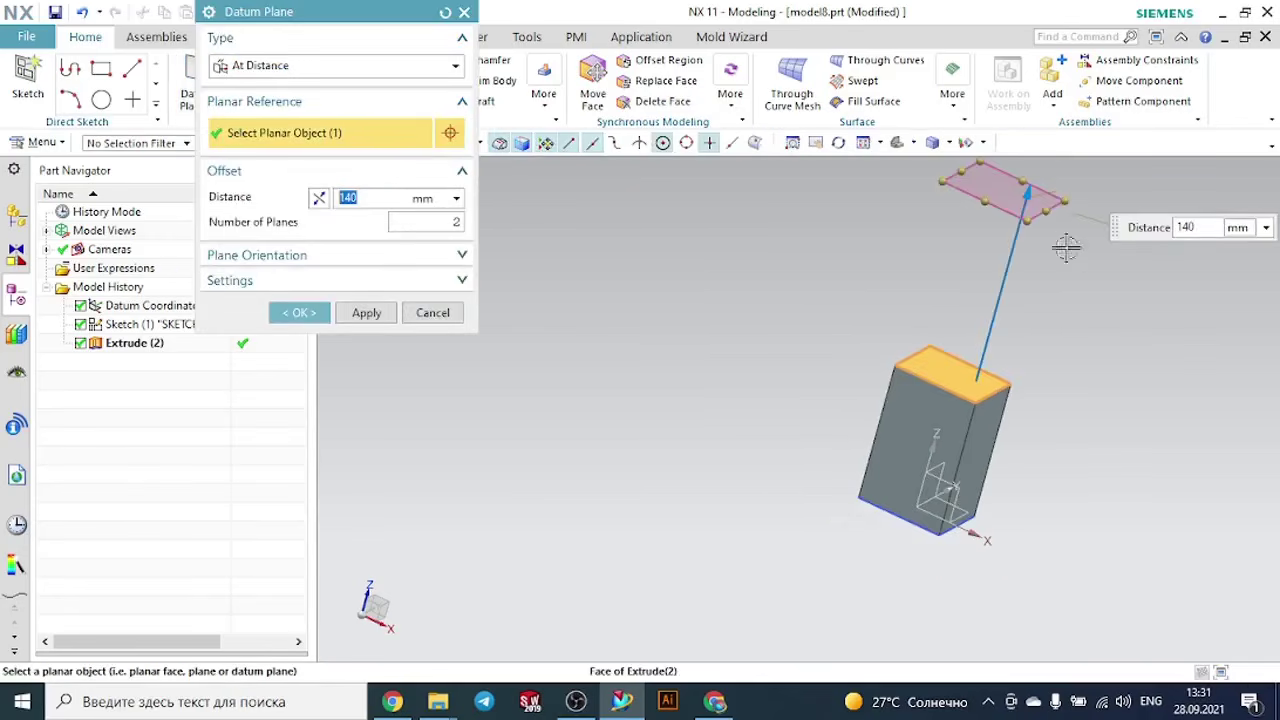
drag(1025, 210, 871, 200)
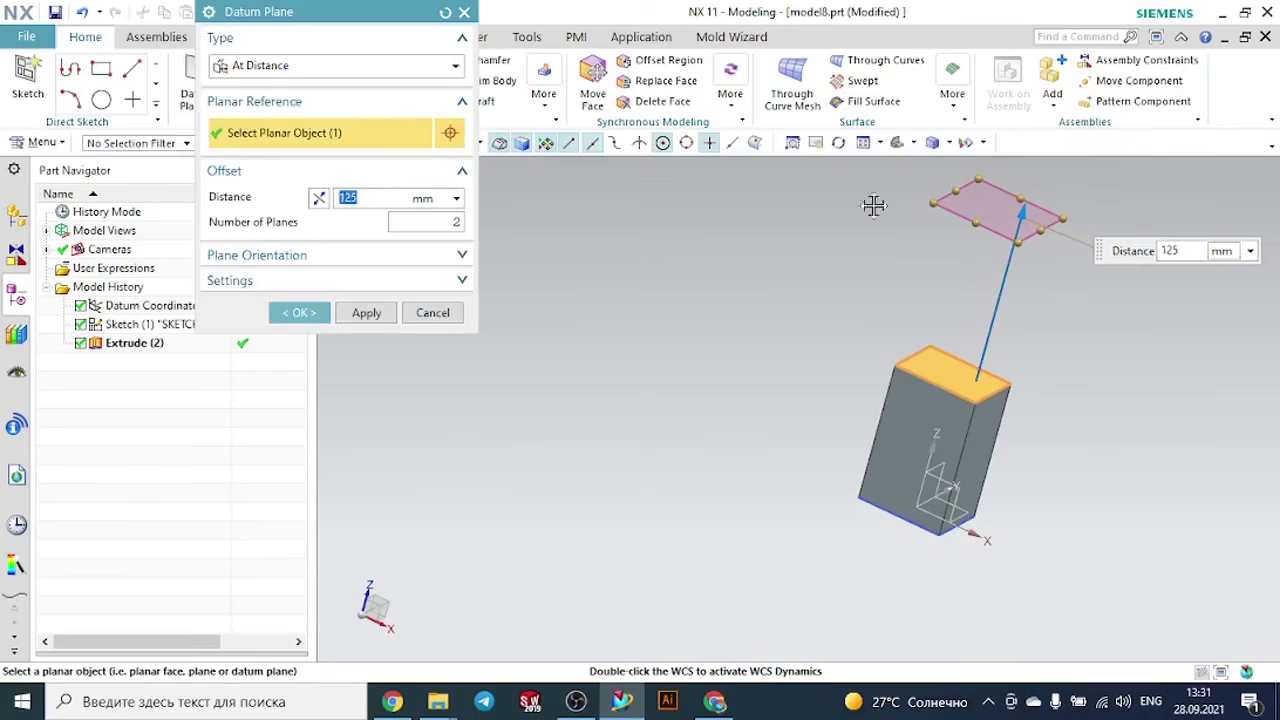
click(303, 314)
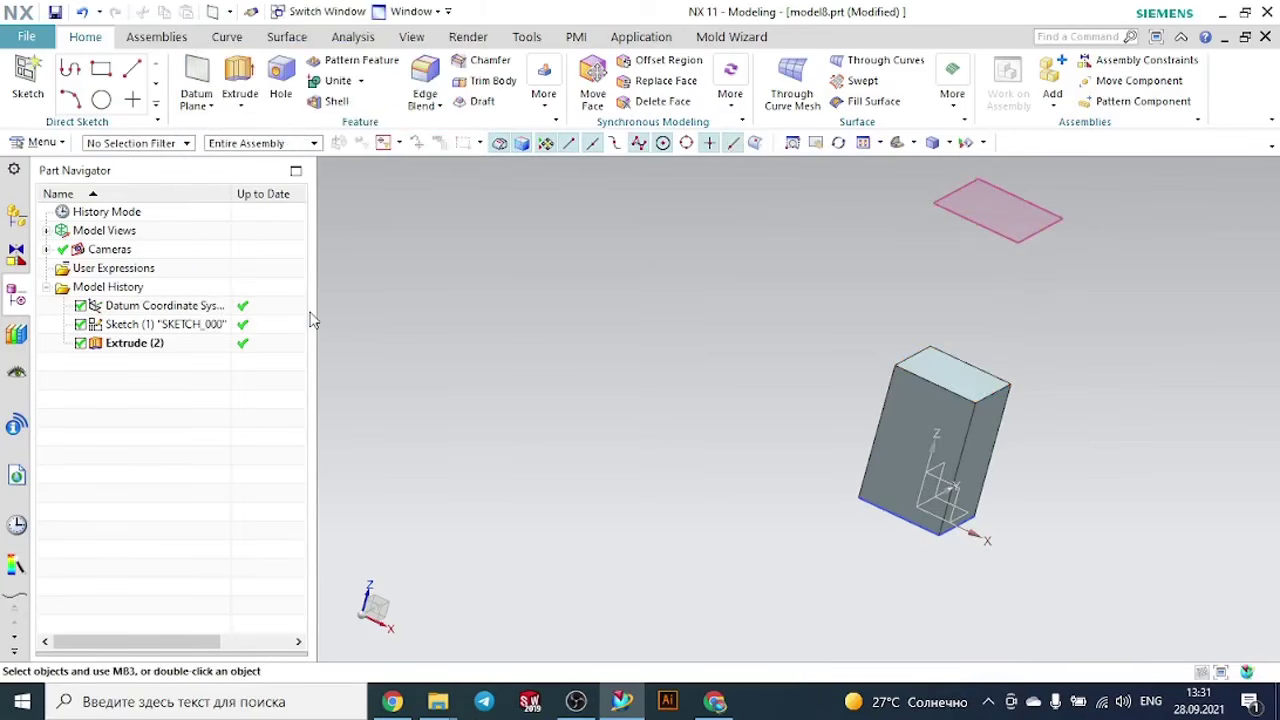
- Sketch a circle about 36 mm in diameter on the lower datum plane above the block, centred over the part's origin
click(28, 80)
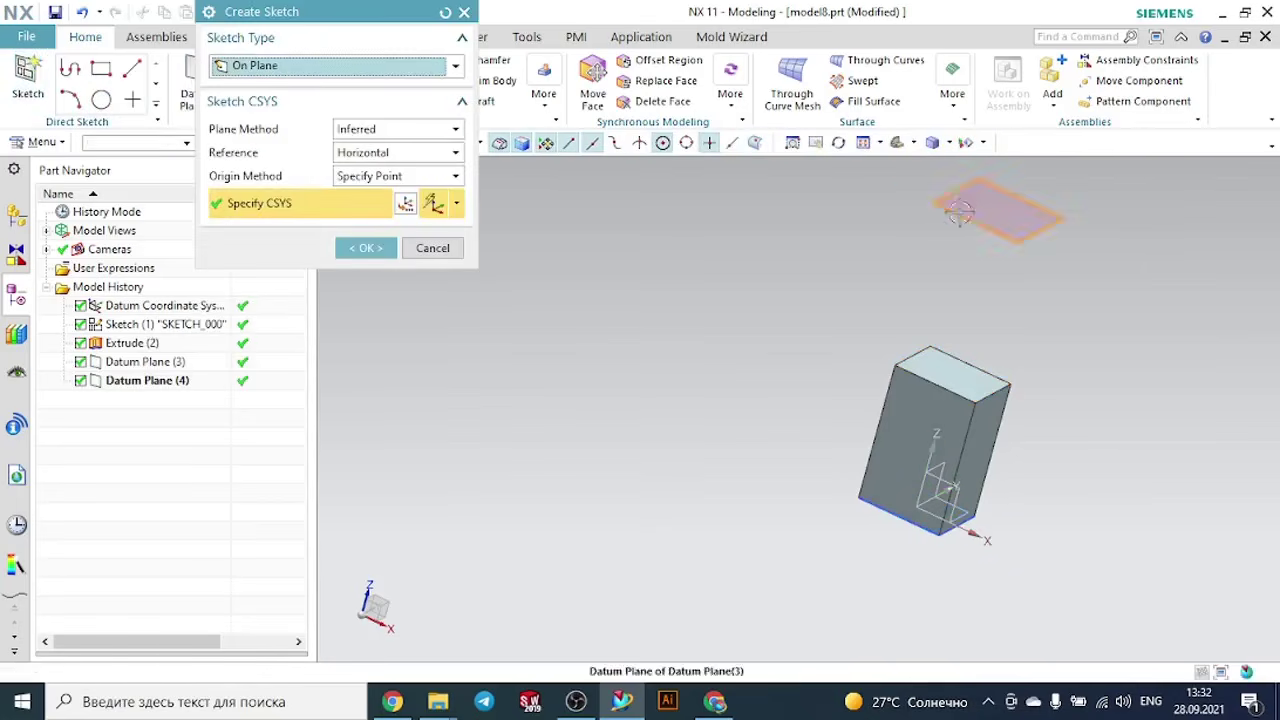
click(965, 206)
click(390, 258)
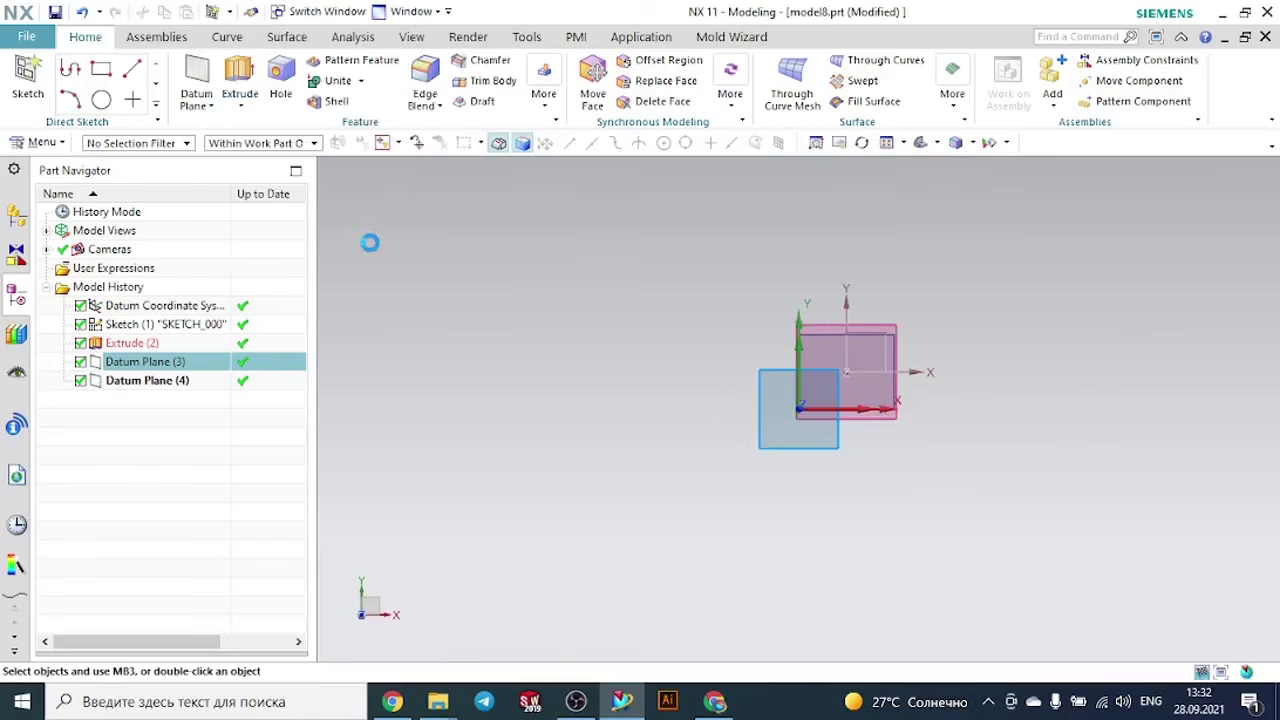
click(234, 70)
scroll(888, 402, up, 2)
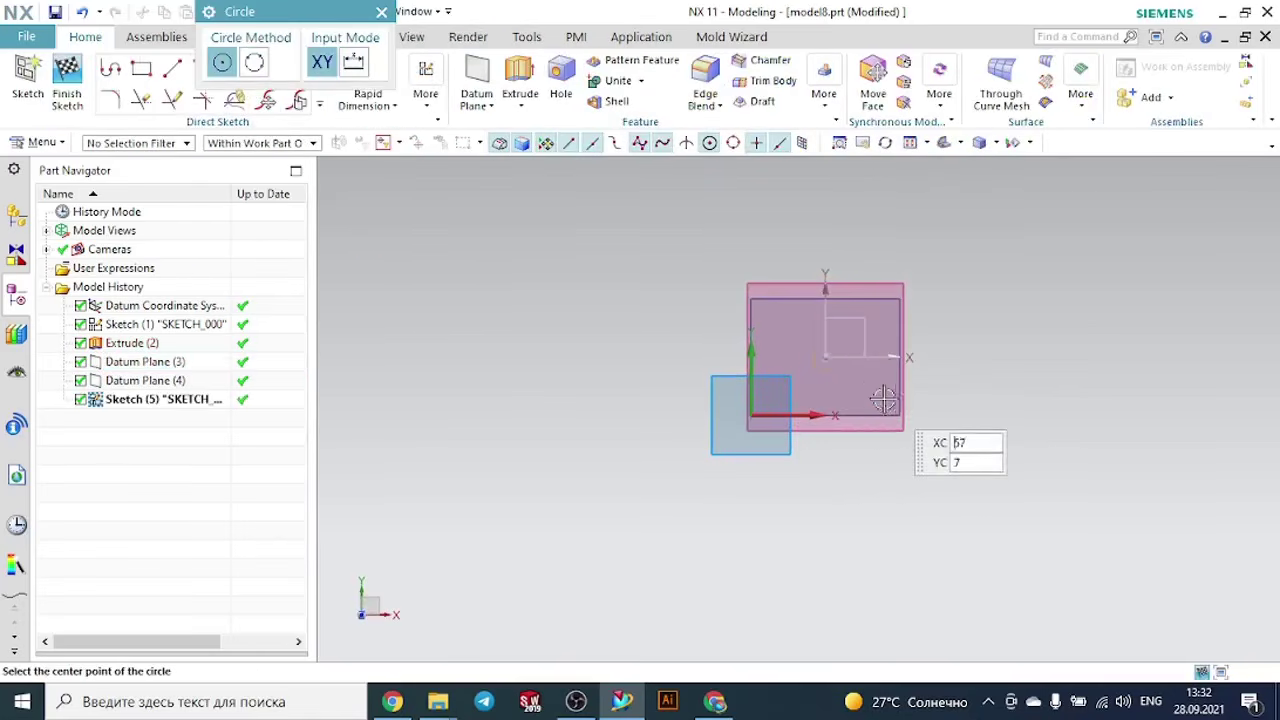
click(825, 357)
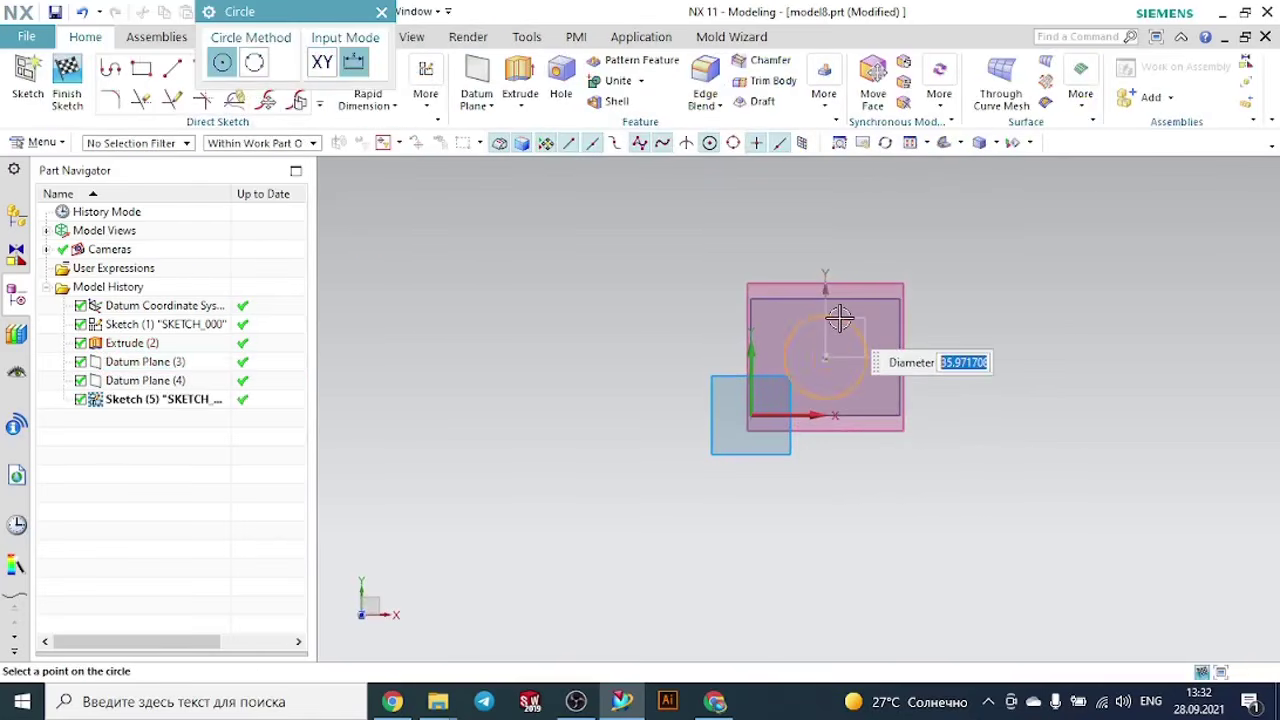
click(839, 318)
key(Escape)
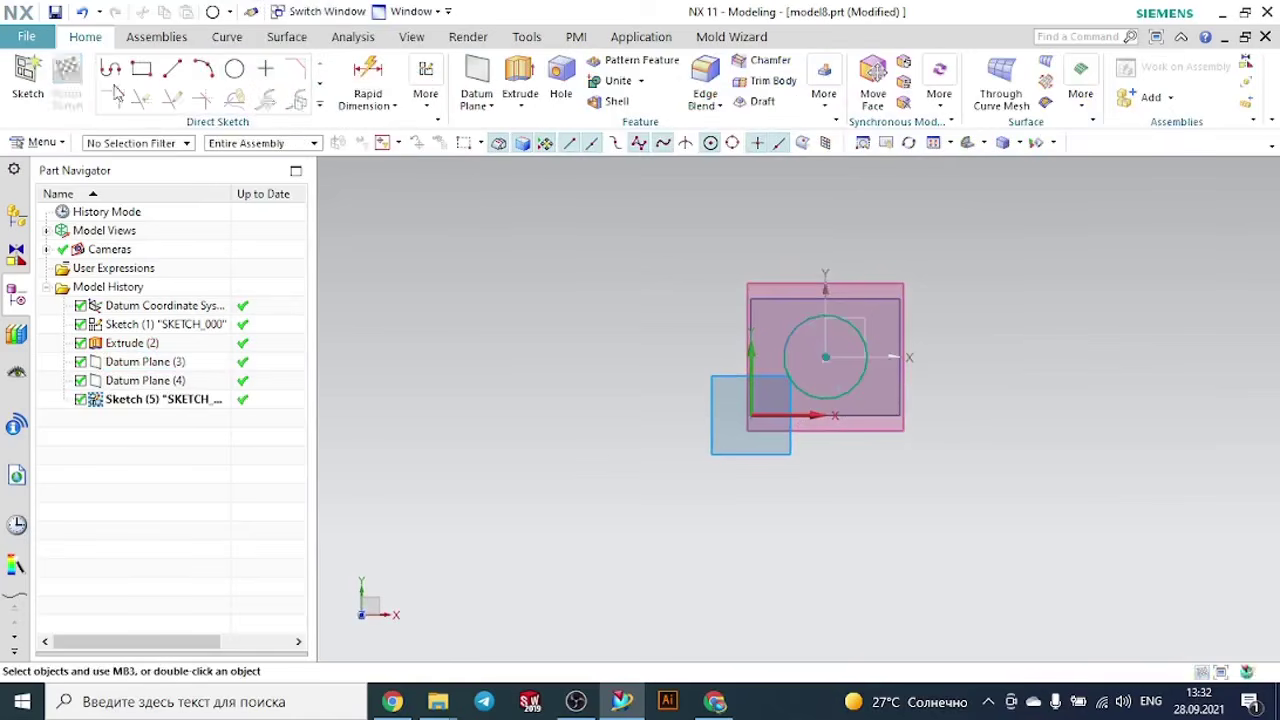
- Finish the circle sketch and hide the upper datum plane above it
click(66, 72)
middle_drag(1008, 346, 1000, 274)
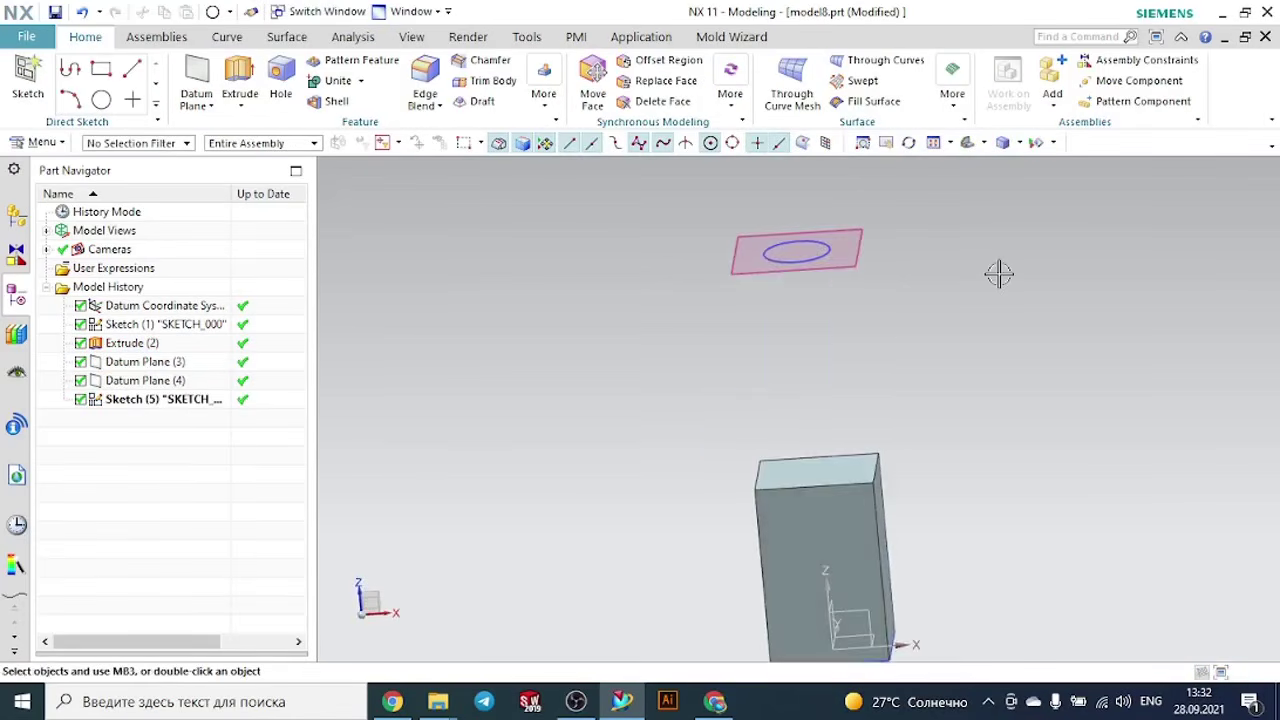
scroll(1004, 300, down, 3)
scroll(980, 231, up, 1)
click(930, 231)
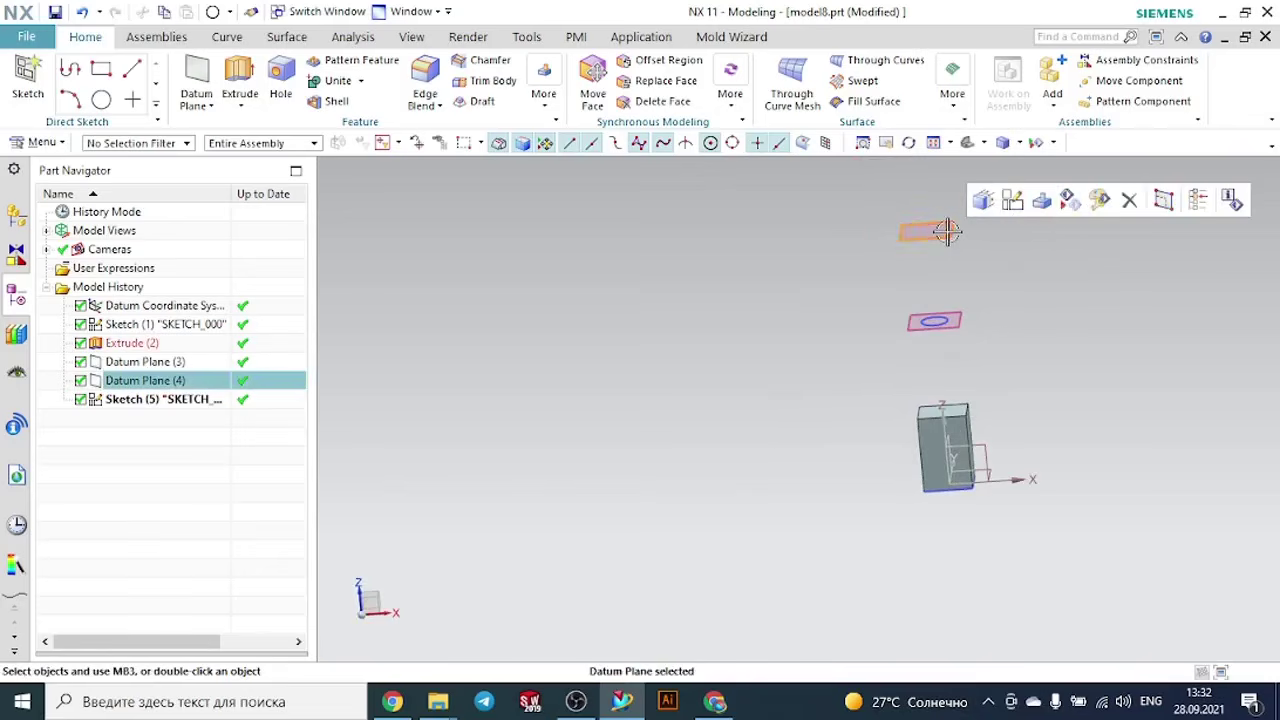
click(1068, 200)
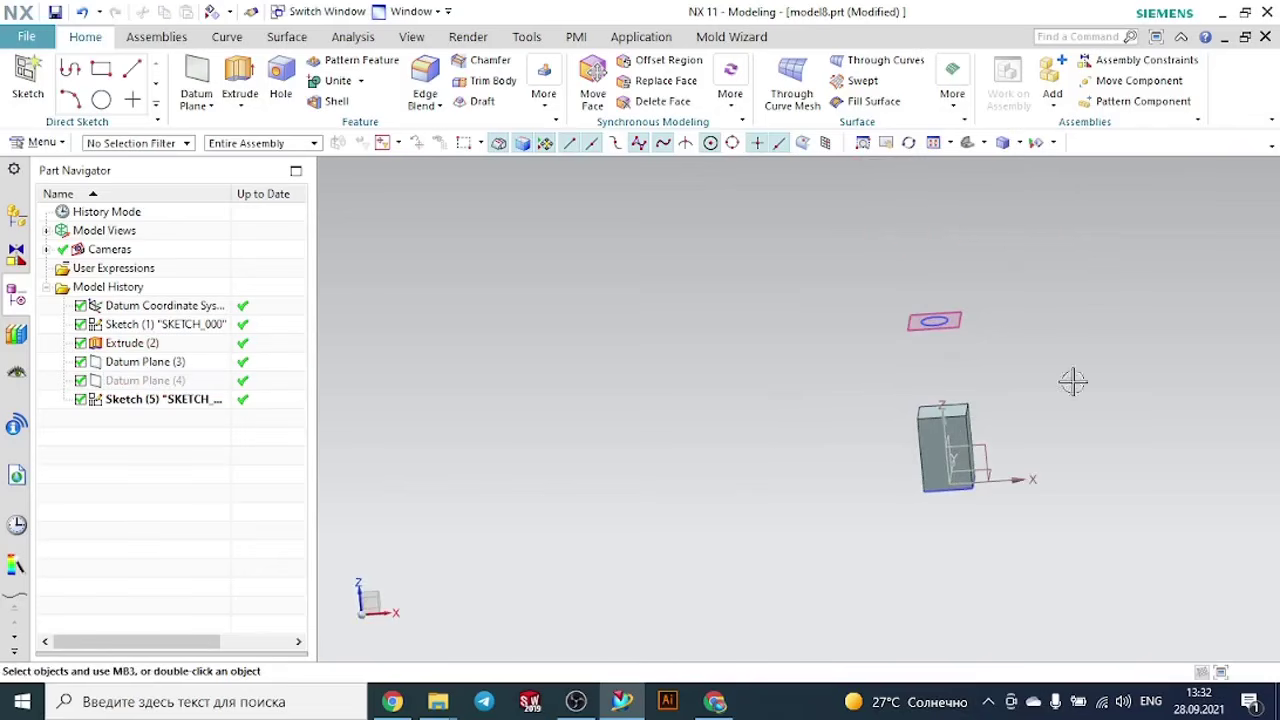
mouse_move(1072, 381)
middle_down()
mouse_move(1063, 349)
mouse_move(1057, 369)
middle_up()
scroll(1063, 366, up, 2)
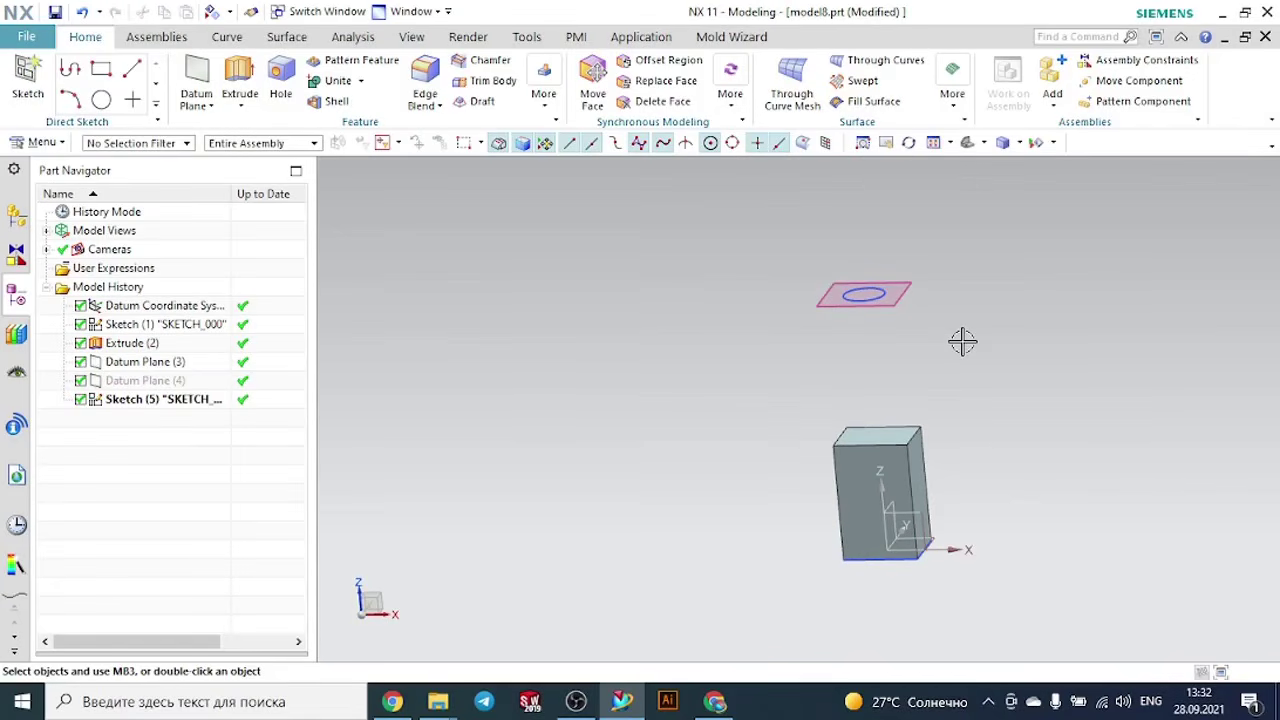
- Start a Swept feature with the four edges of the block's top face as the first section
click(858, 81)
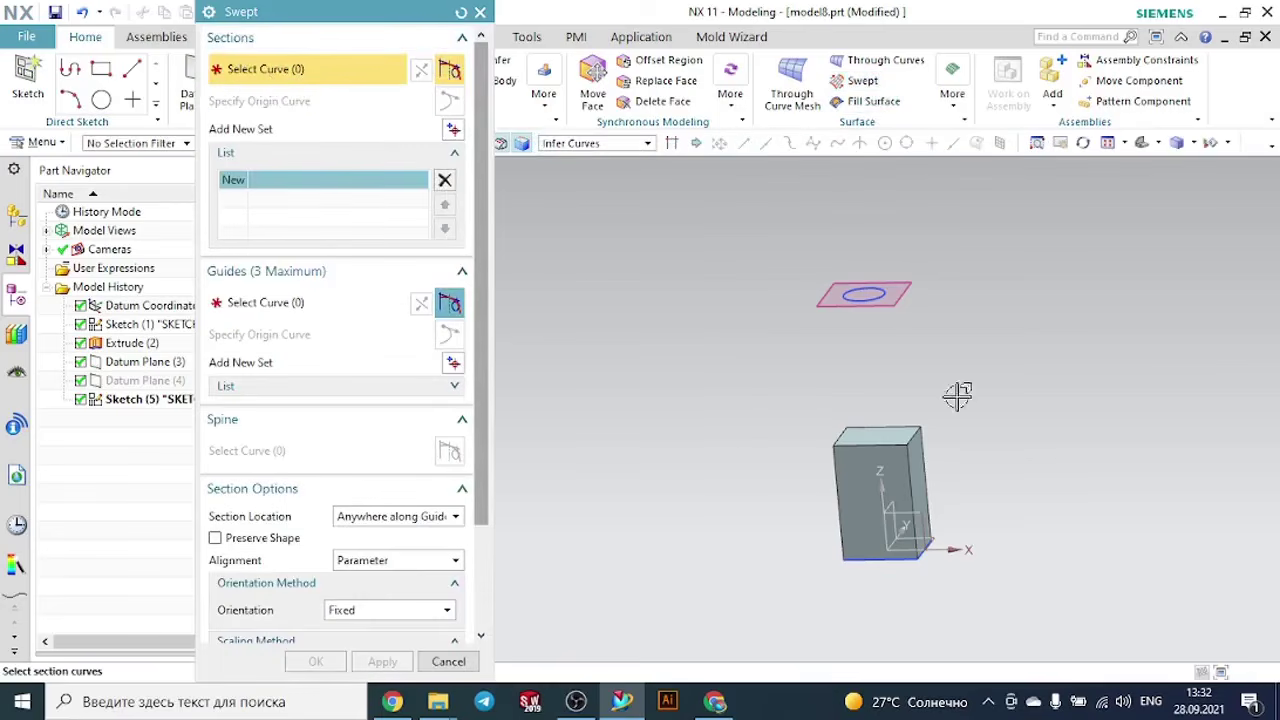
scroll(765, 428, up, 5)
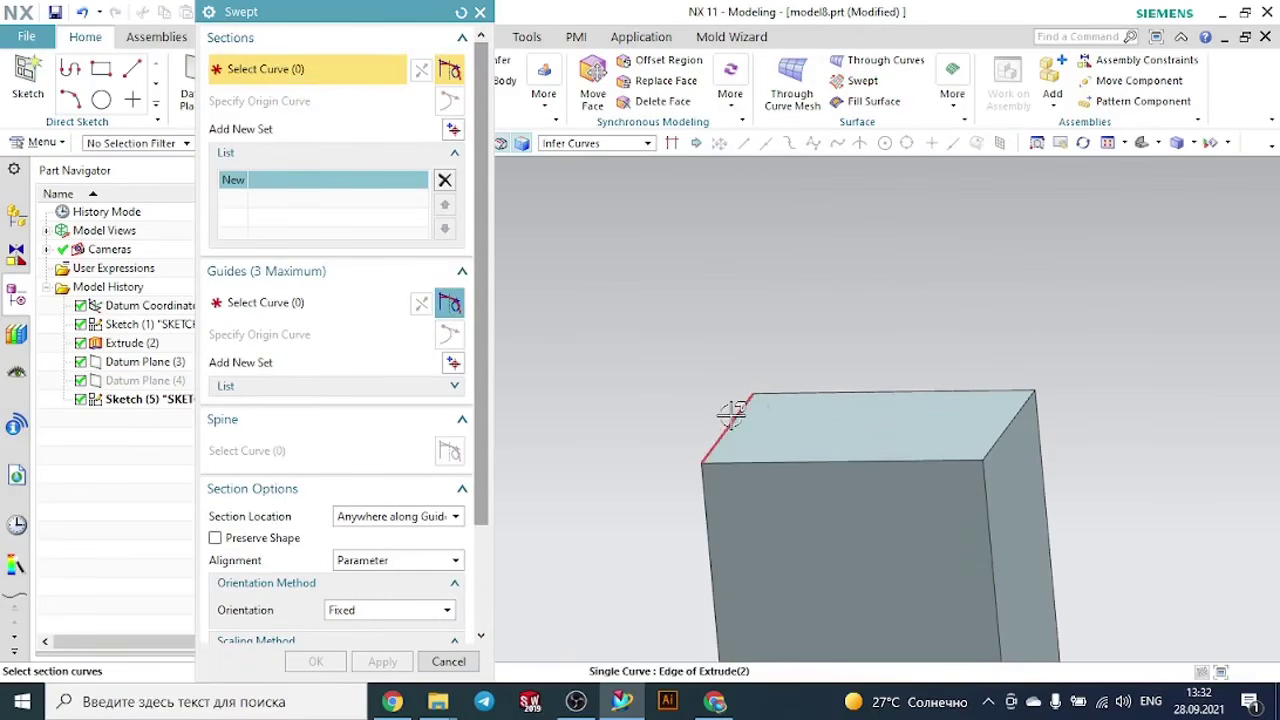
click(731, 416)
click(808, 394)
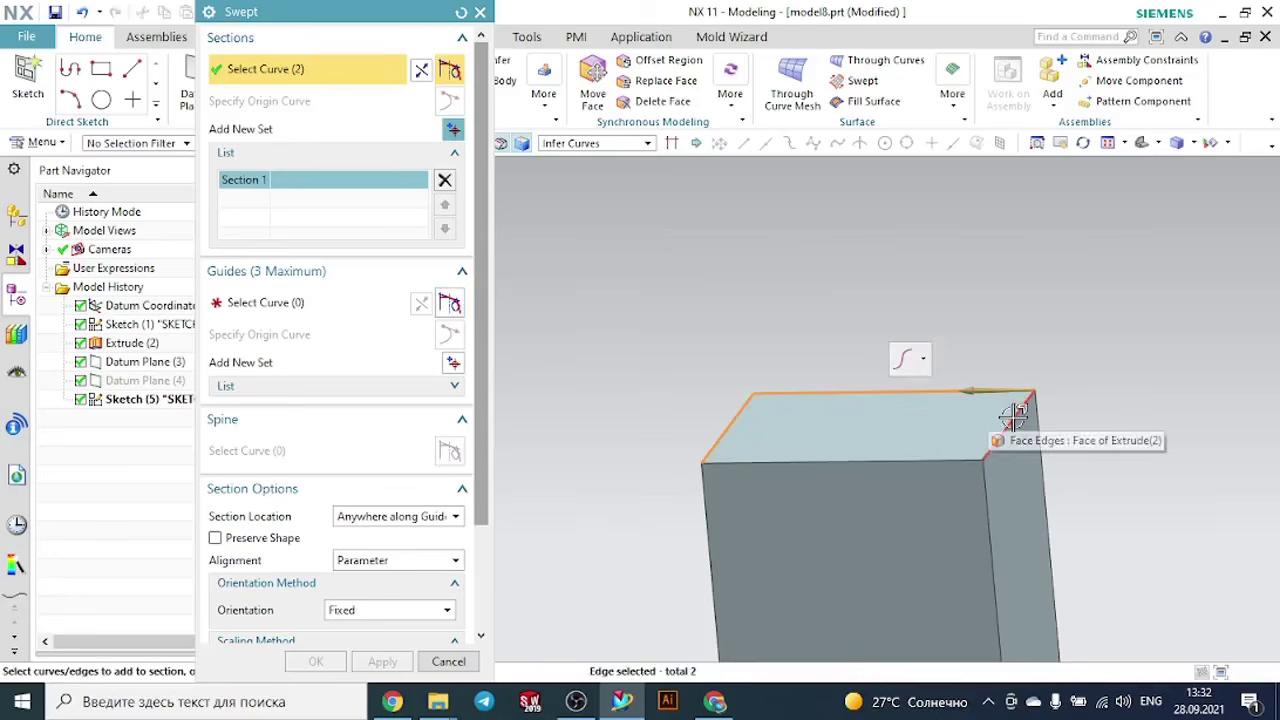
click(1012, 422)
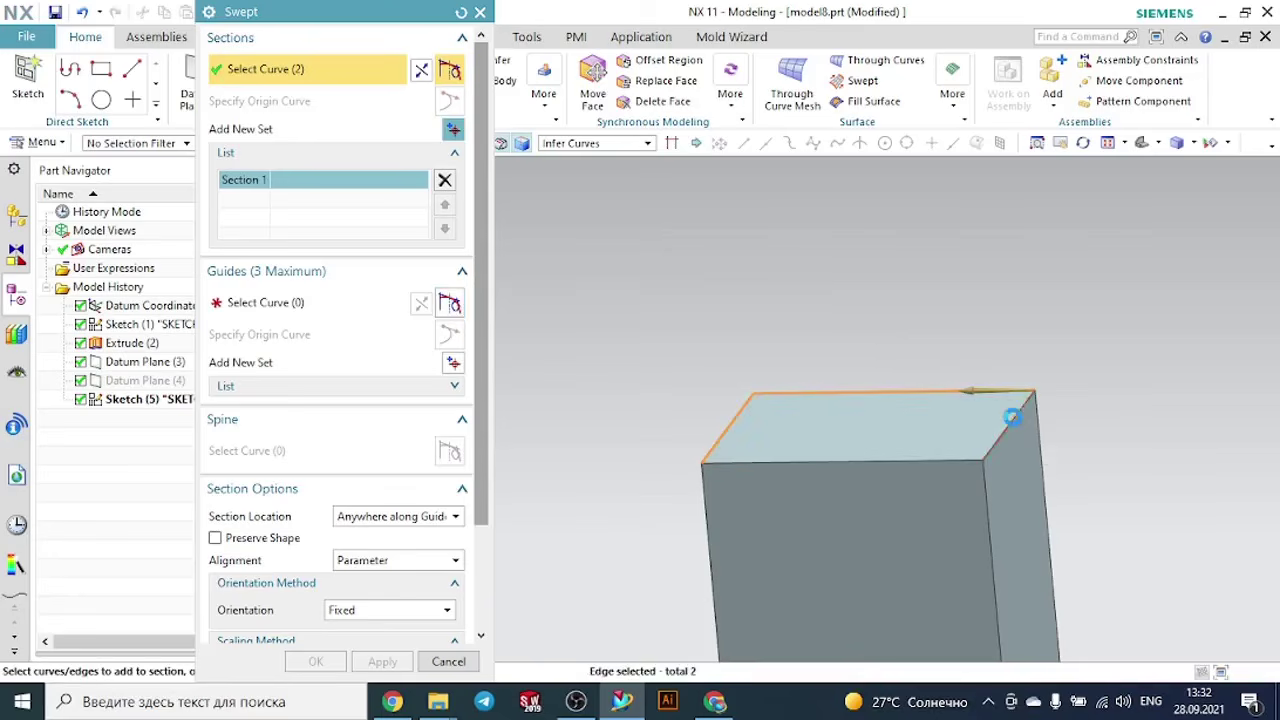
click(908, 460)
scroll(870, 440, down, 3)
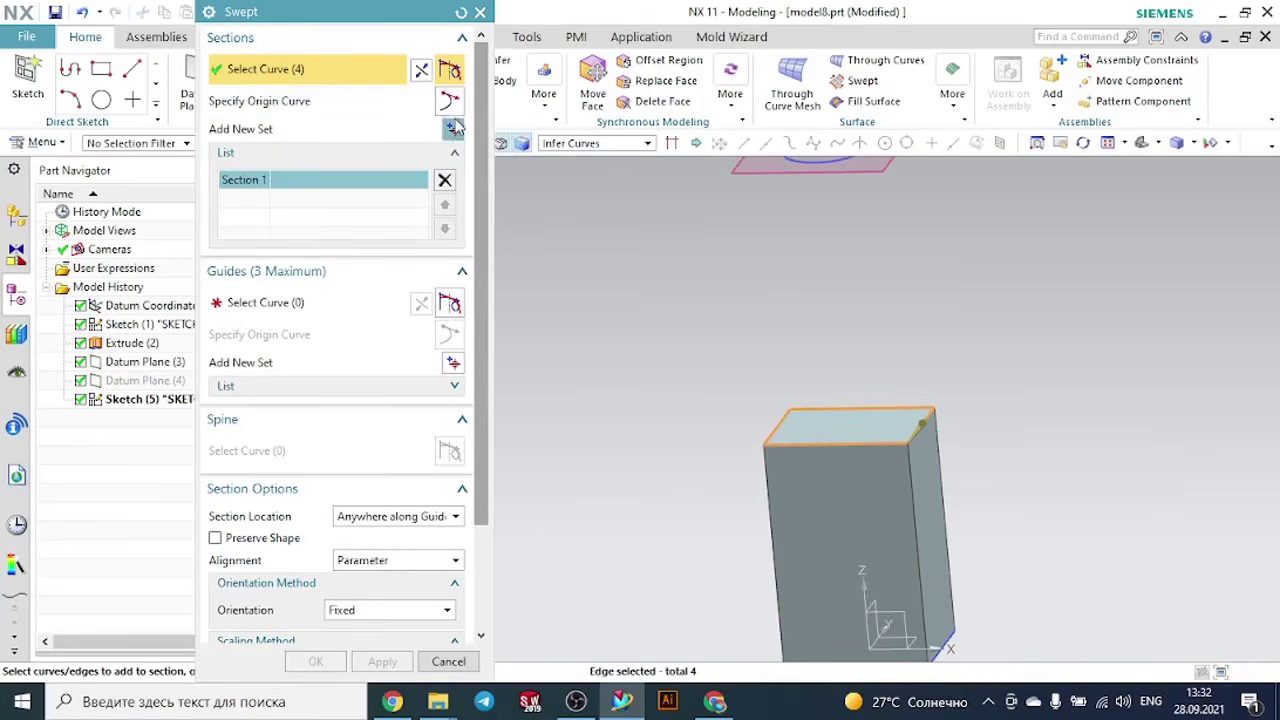
- Add the circle on the datum plane as the sweep's second section
click(453, 128)
scroll(1026, 368, down, 1)
scroll(1026, 369, down, 1)
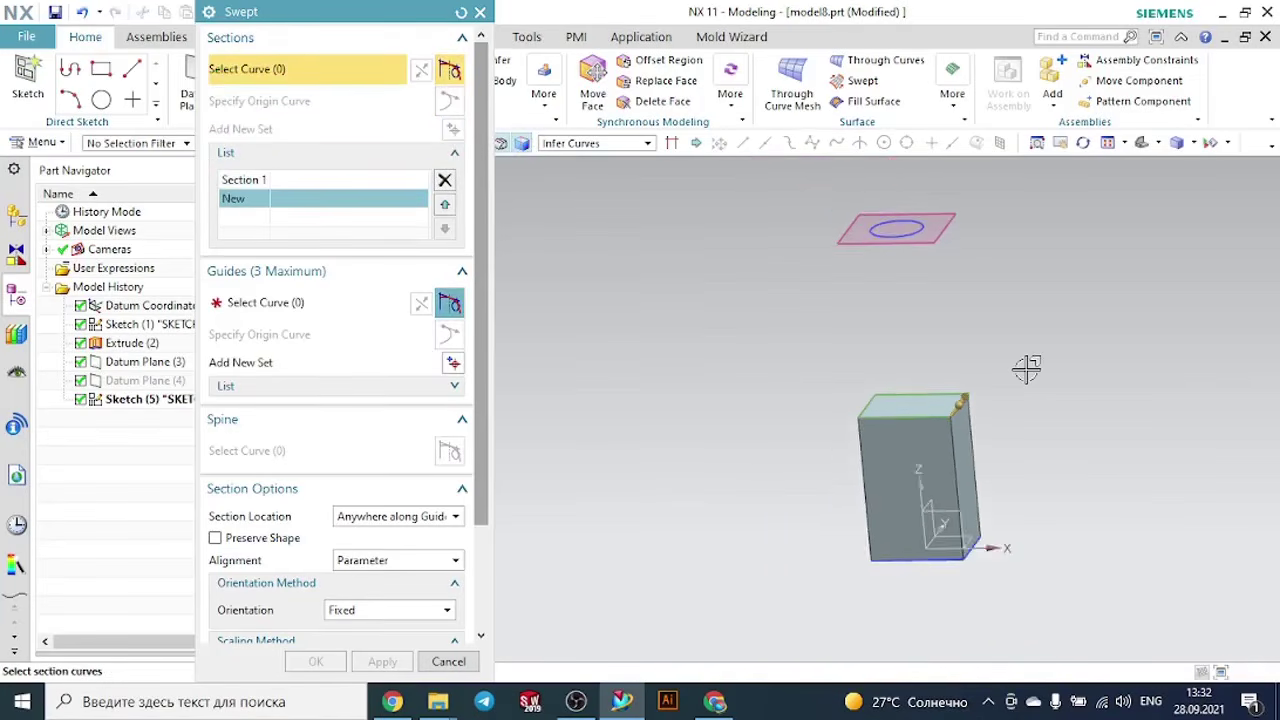
scroll(974, 222, up, 2)
click(876, 235)
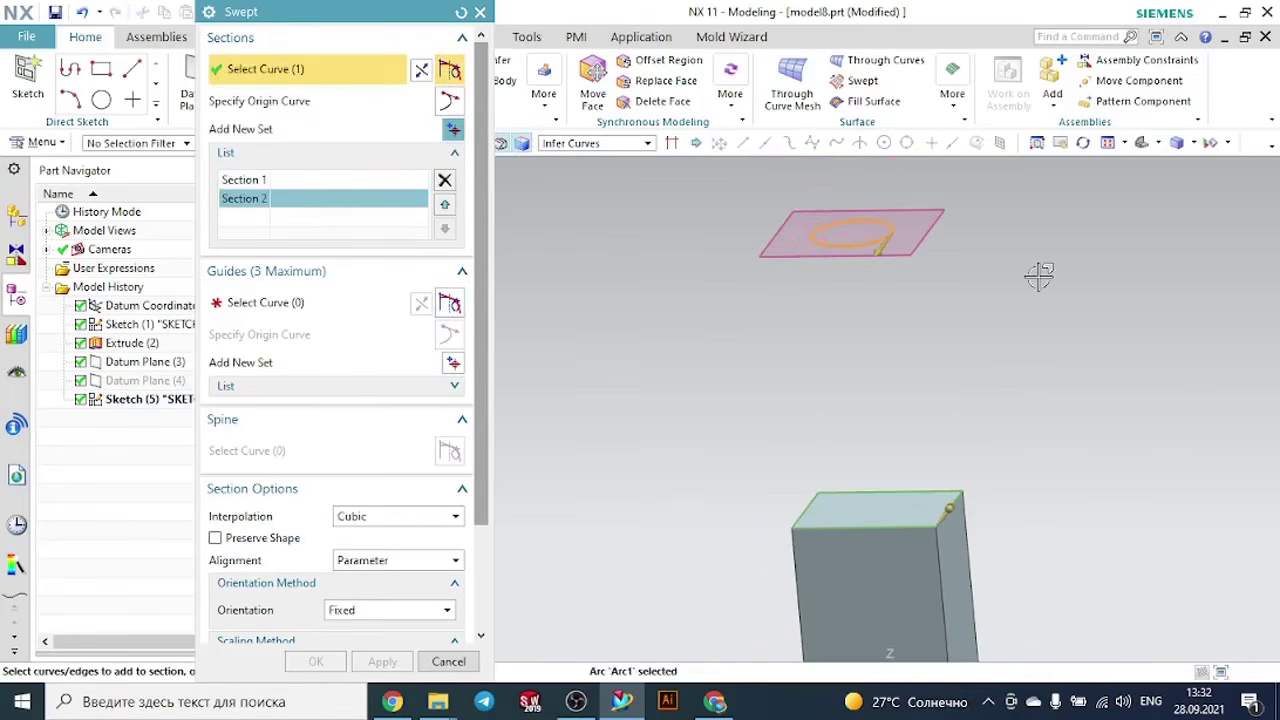
- Use one vertical edge at the block's front corner as the sweep's guide curve
click(297, 303)
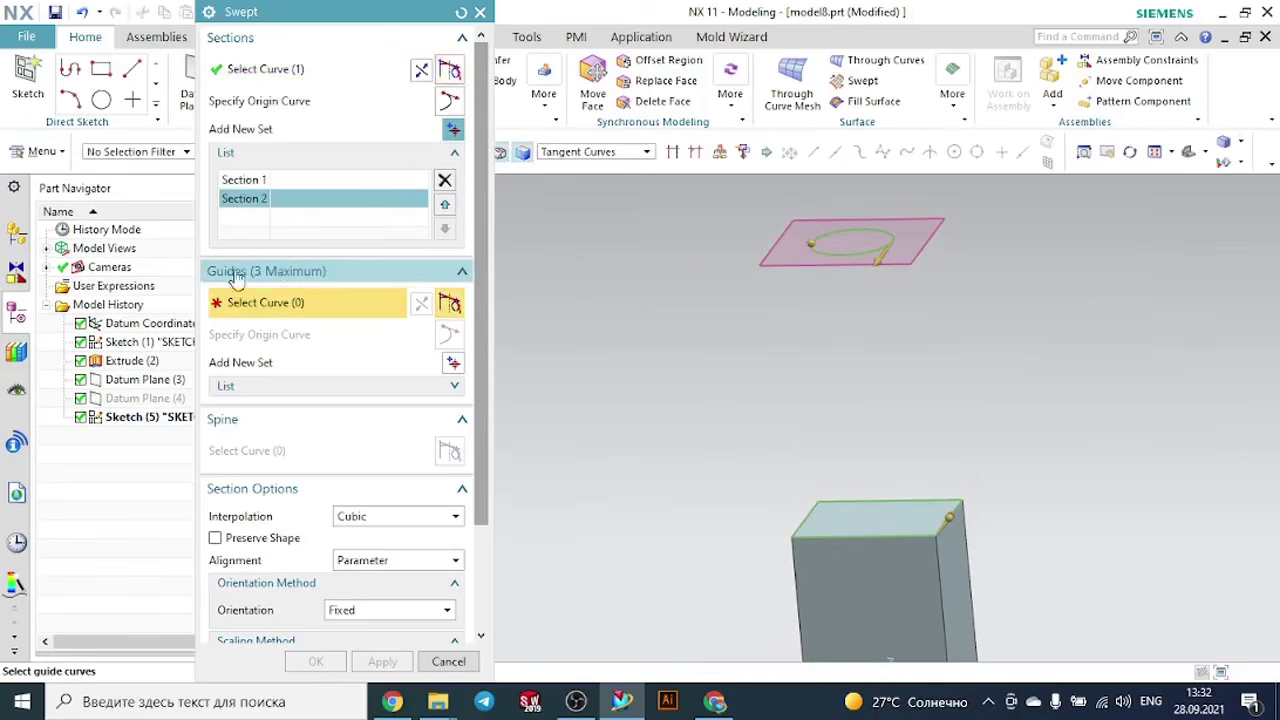
scroll(622, 259, down, 1)
scroll(709, 485, up, 2)
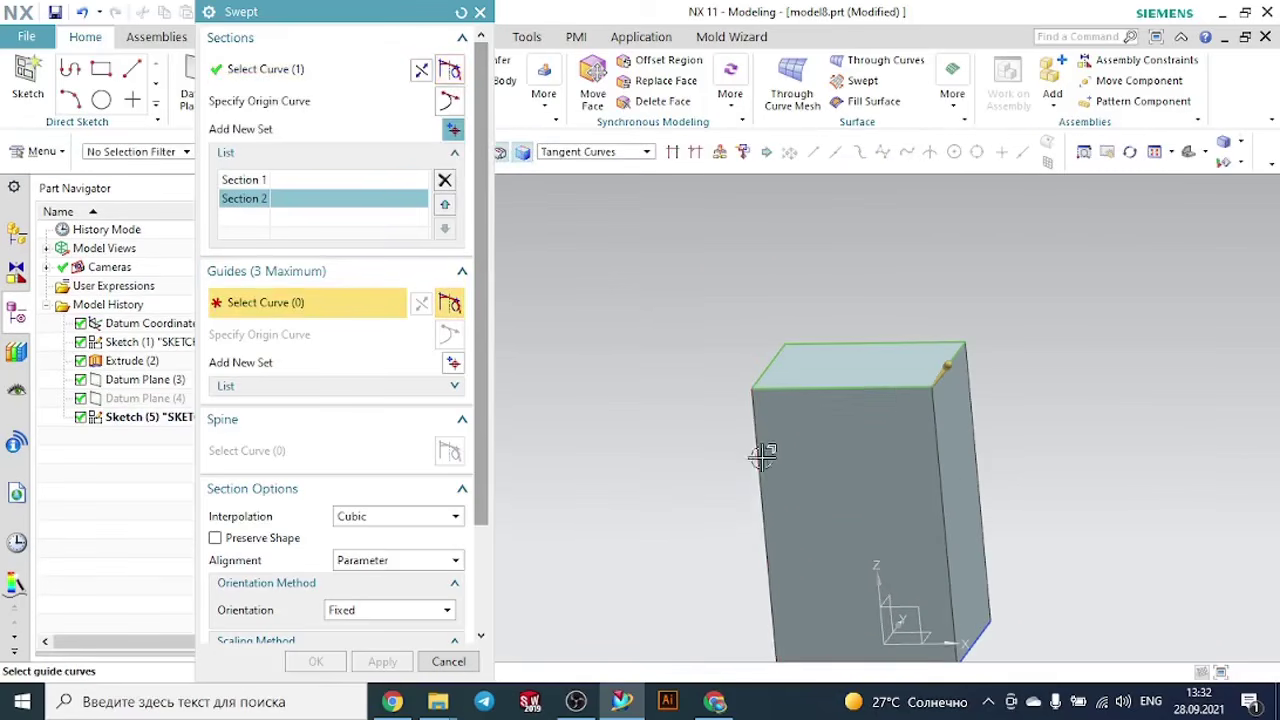
scroll(764, 451, down, 2)
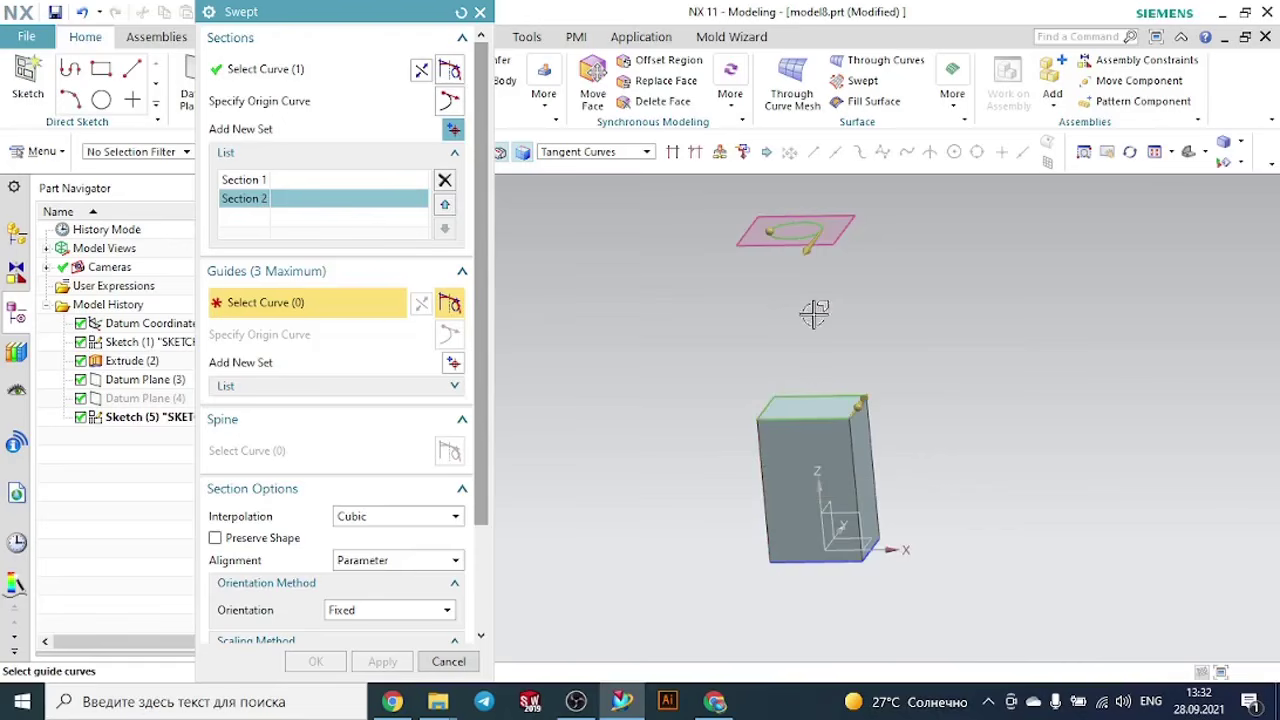
scroll(745, 450, up, 3)
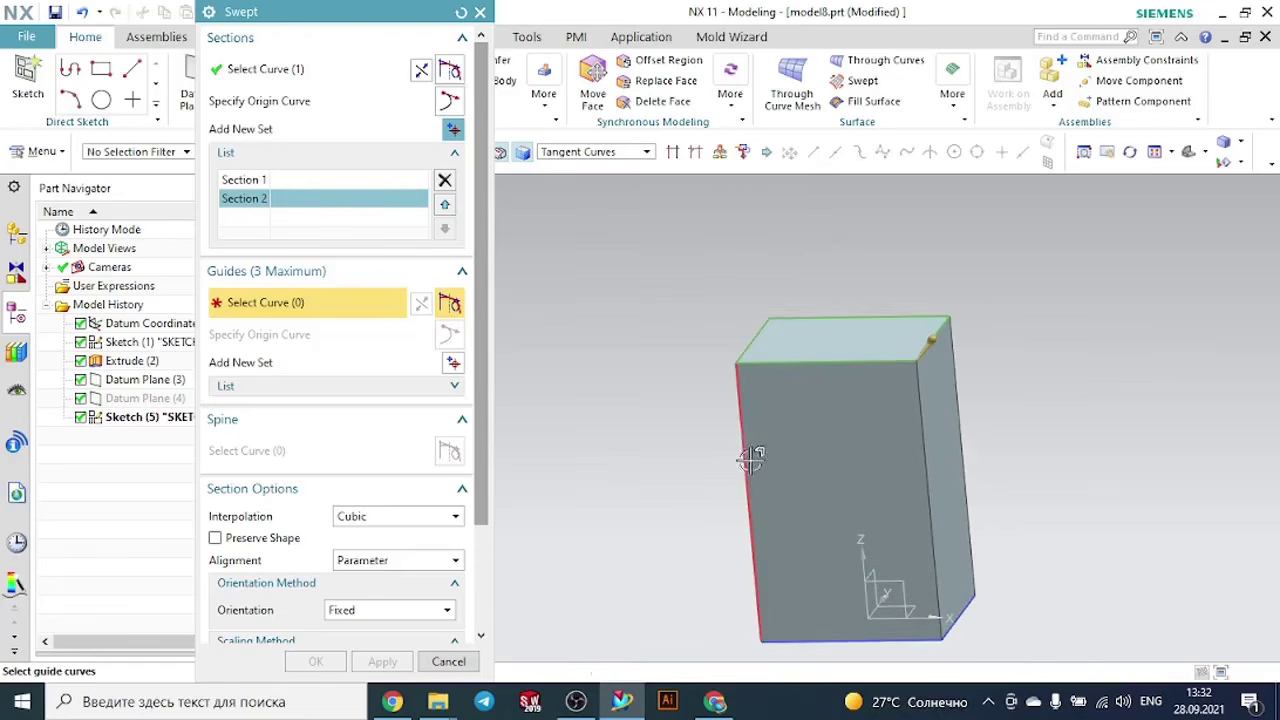
click(738, 440)
scroll(704, 433, down, 2)
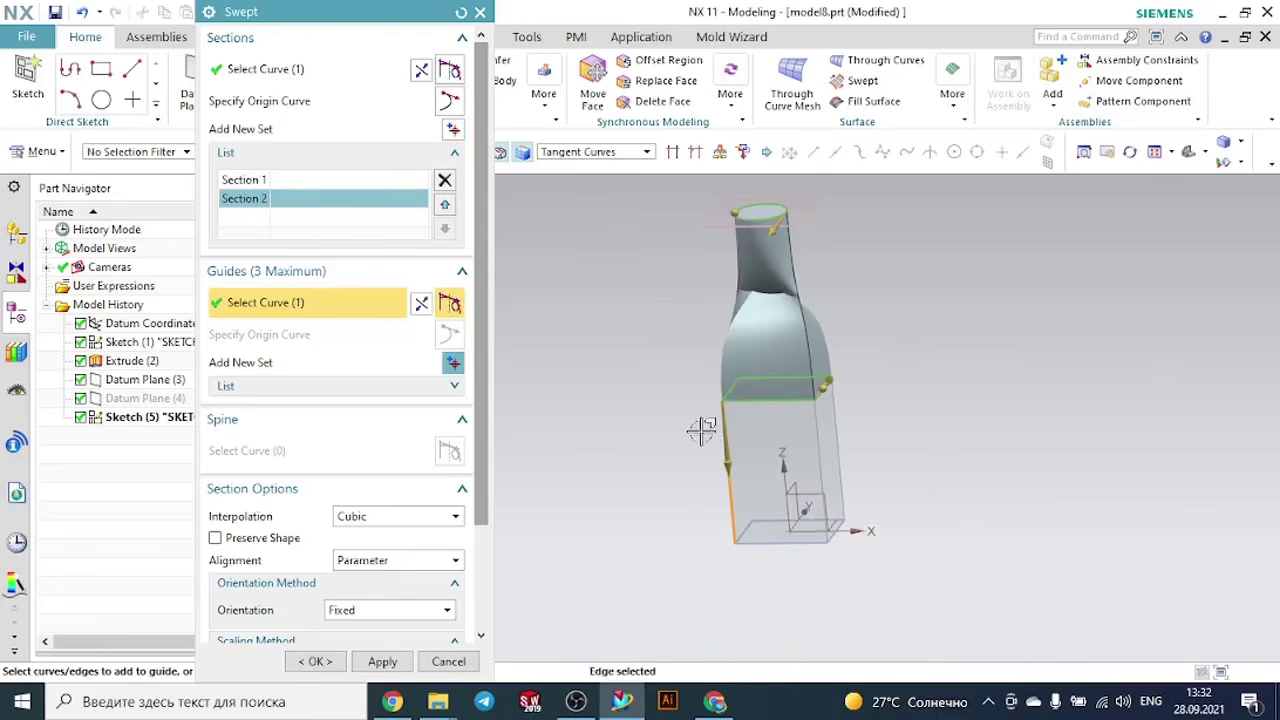
- Reverse the direction of the circular section to remove the twist from the sweep
middle_drag(688, 405, 676, 390)
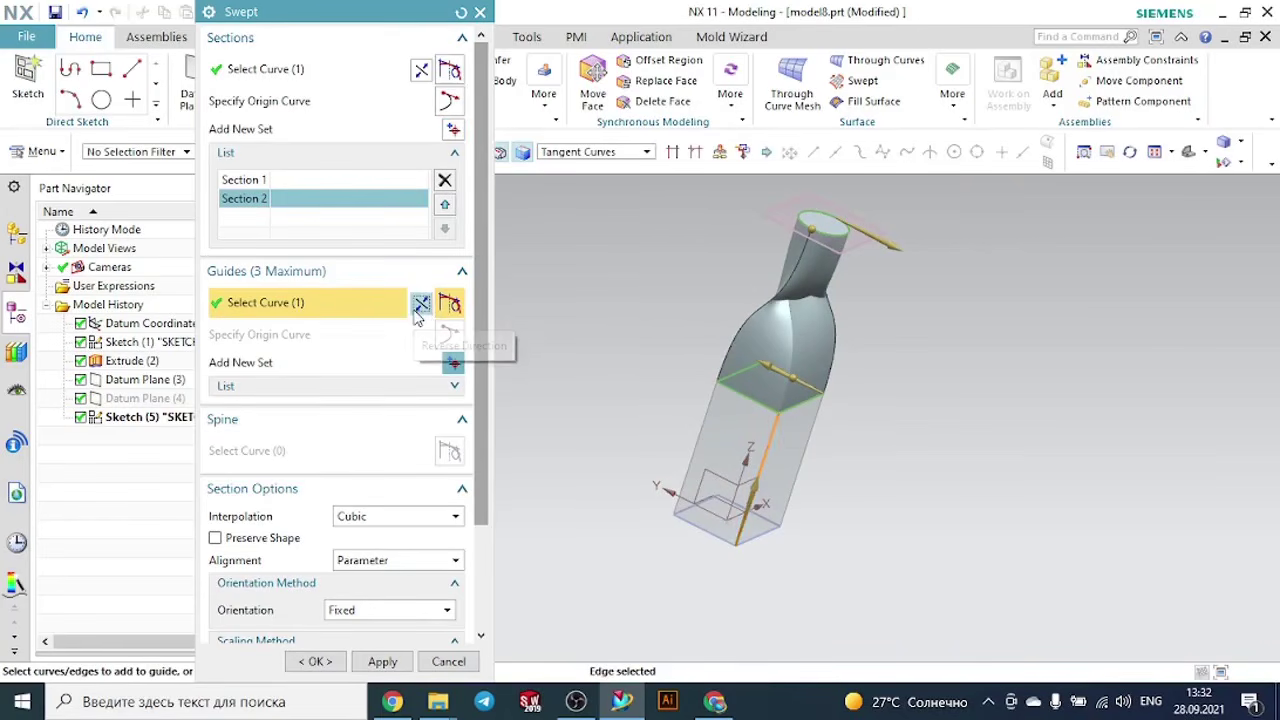
click(422, 70)
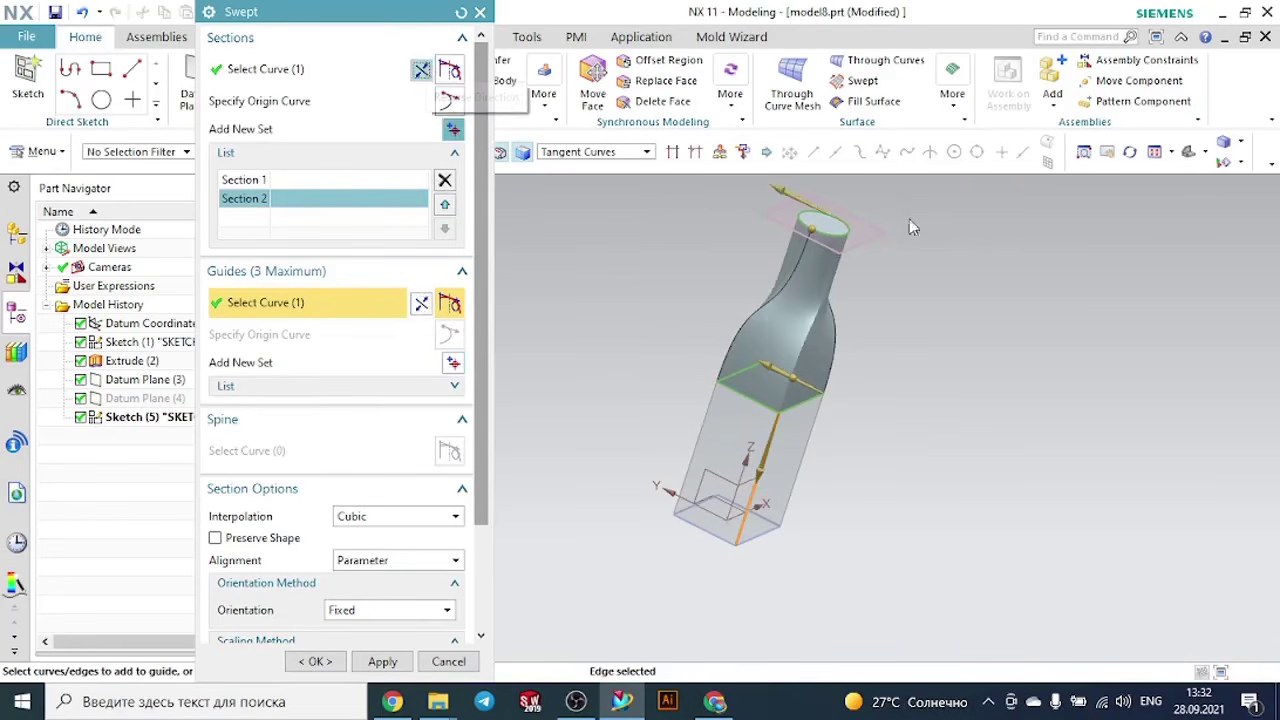
middle_drag(937, 318, 839, 299)
- Try Linear interpolation between the two sections and restore Cubic
click(408, 517)
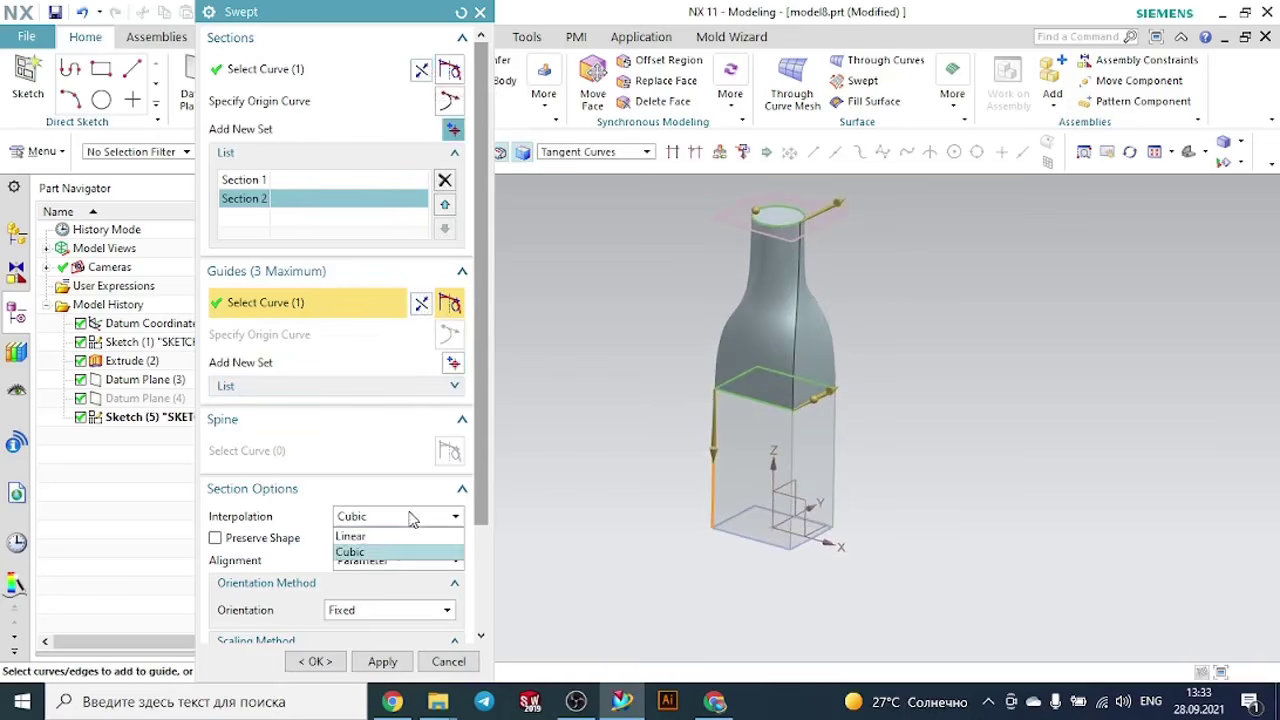
click(395, 535)
middle_drag(997, 380, 902, 412)
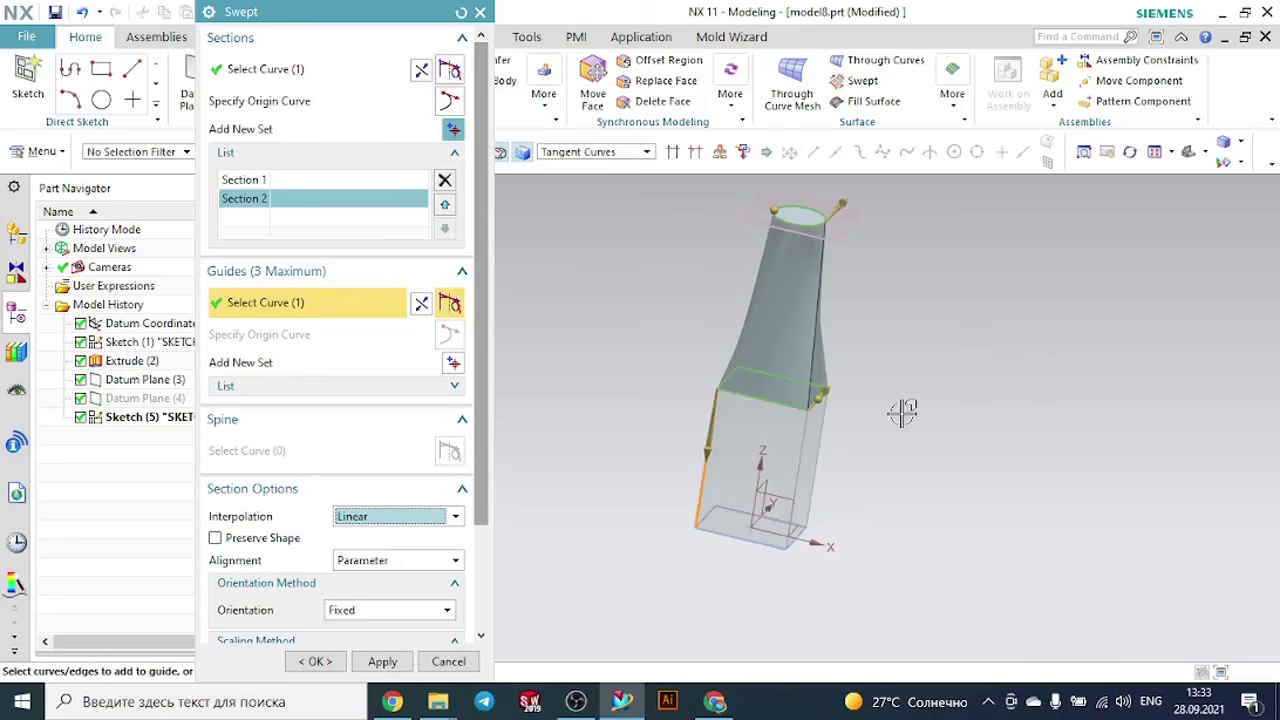
click(404, 520)
click(388, 550)
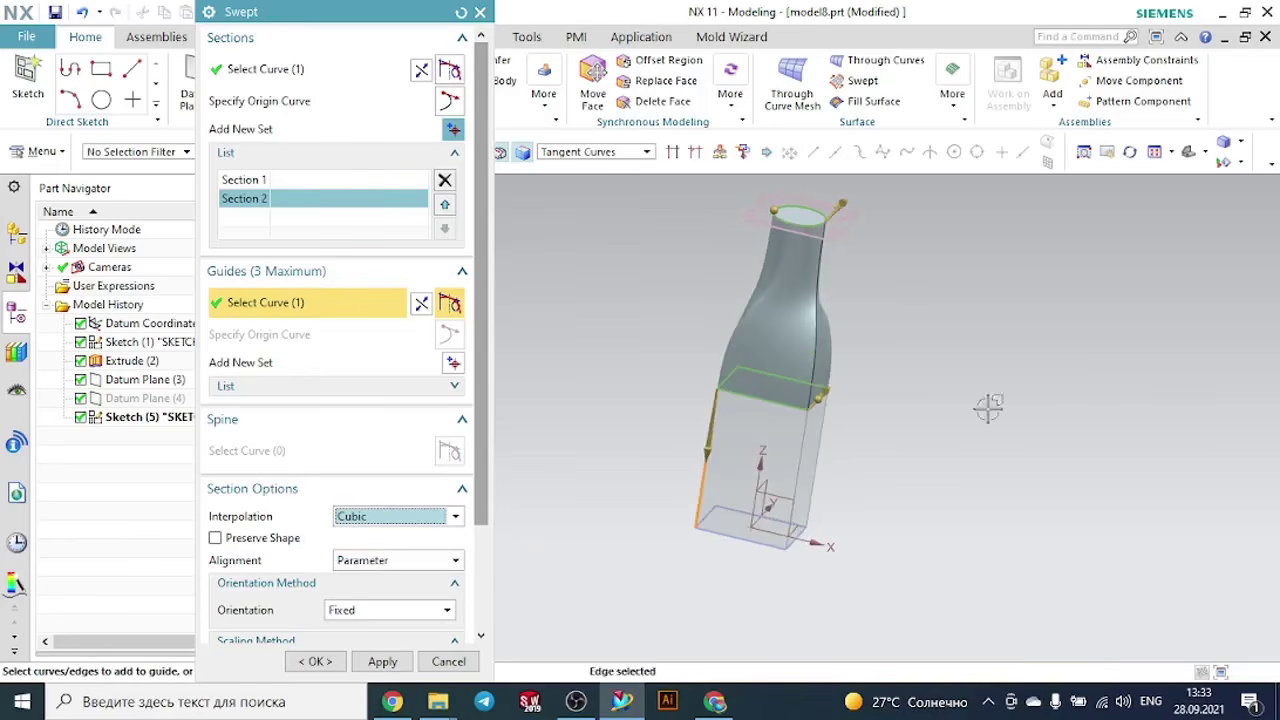
middle_drag(988, 410, 957, 434)
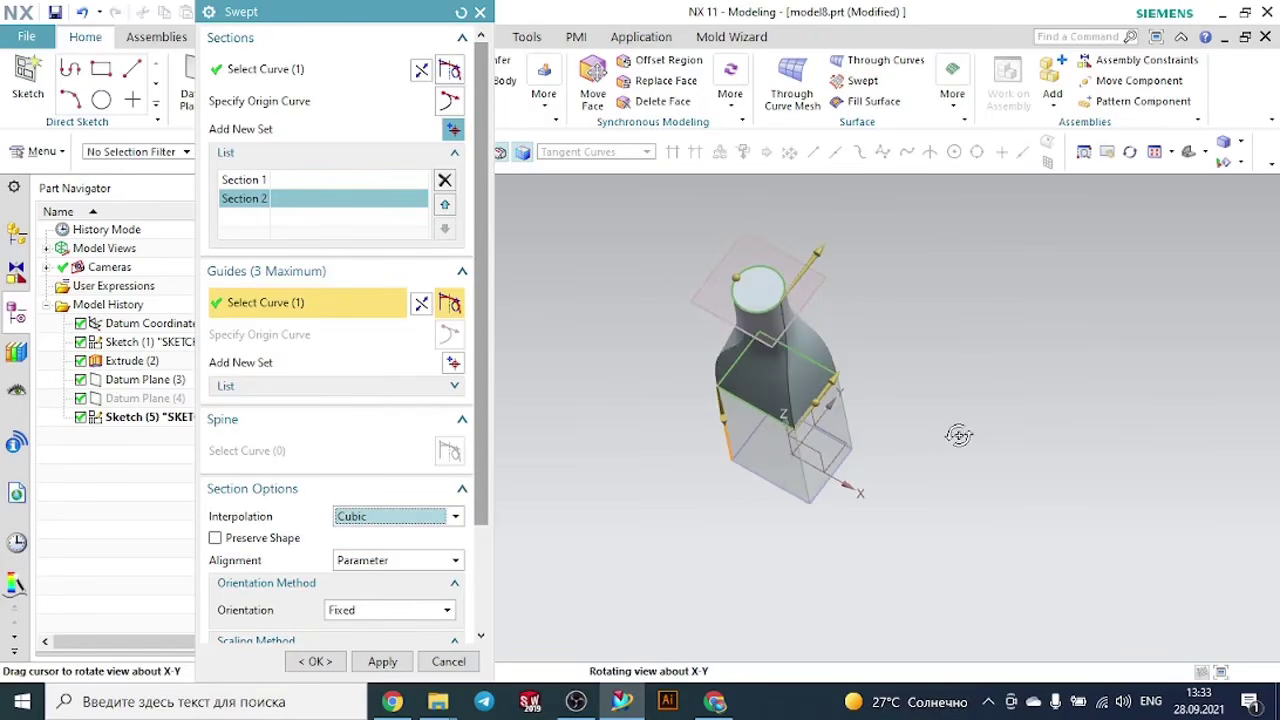
- Align the sections By Points, move the circle's alignment points to about 40, 63, 90 and 11 percent, and create the sweep
click(366, 561)
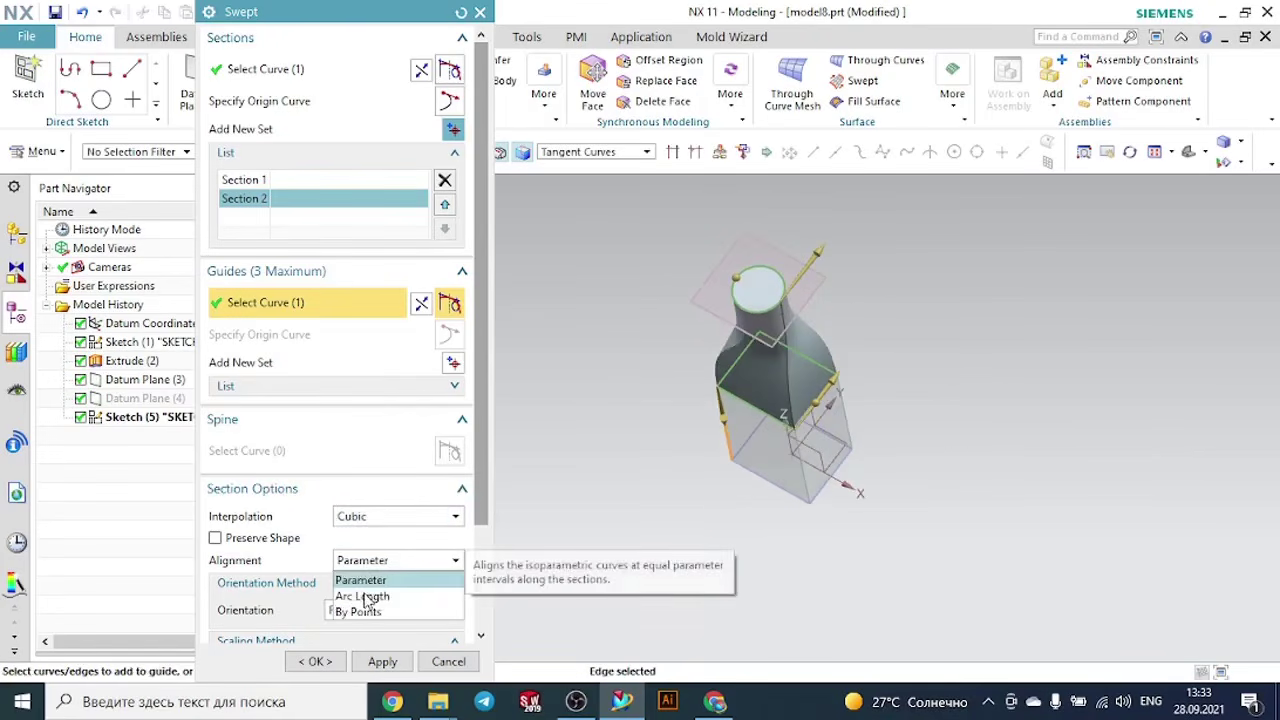
click(358, 607)
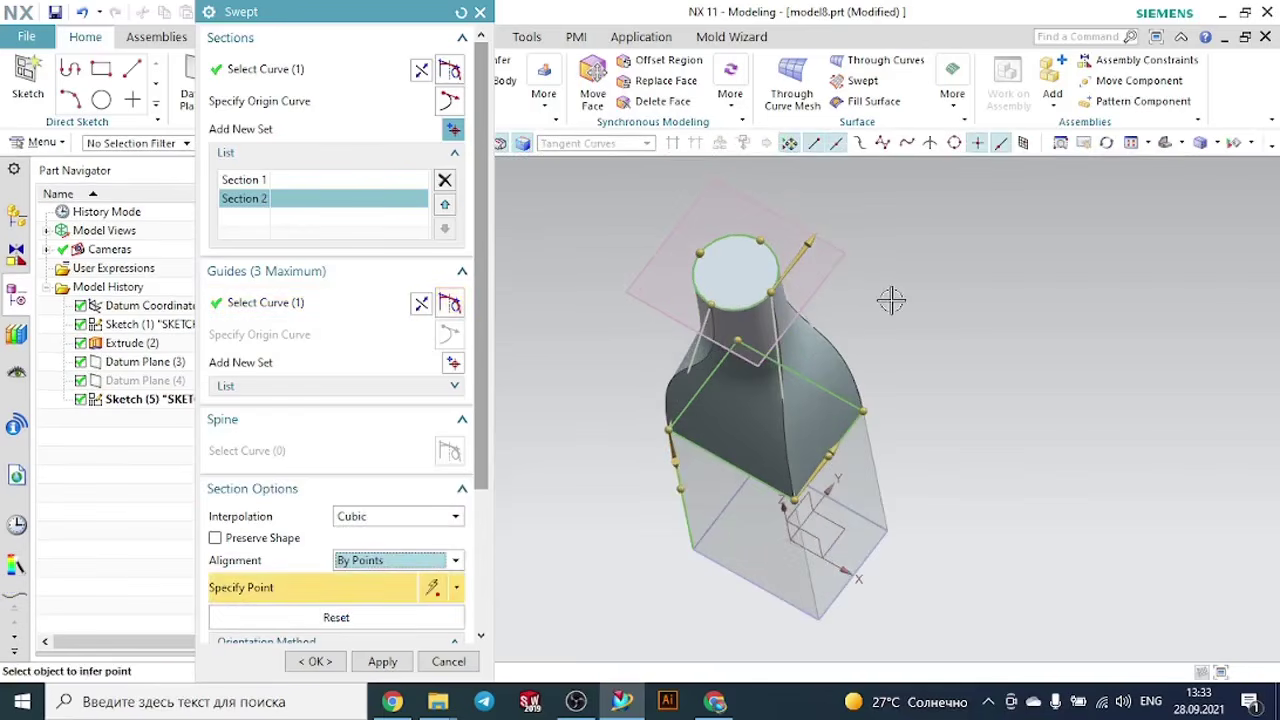
mouse_move(891, 297)
middle_down()
mouse_move(916, 314)
mouse_move(885, 318)
middle_up()
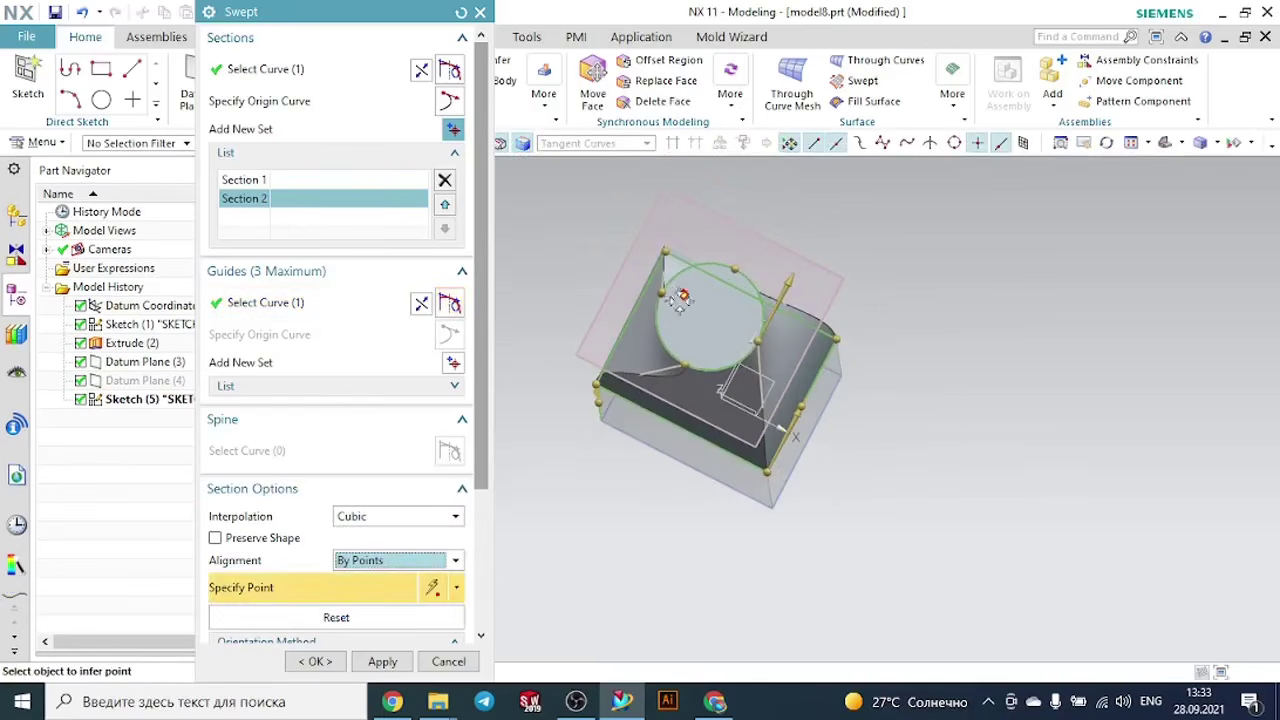
click(668, 287)
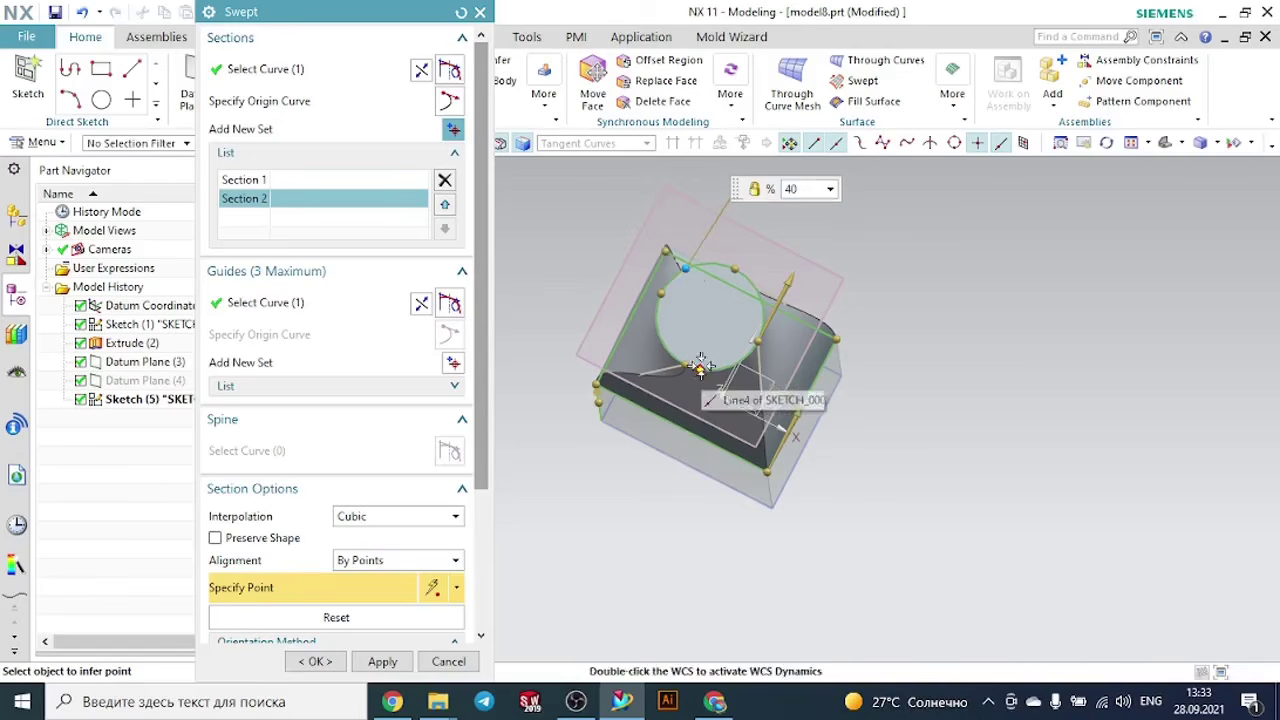
click(661, 350)
drag(661, 350, 658, 335)
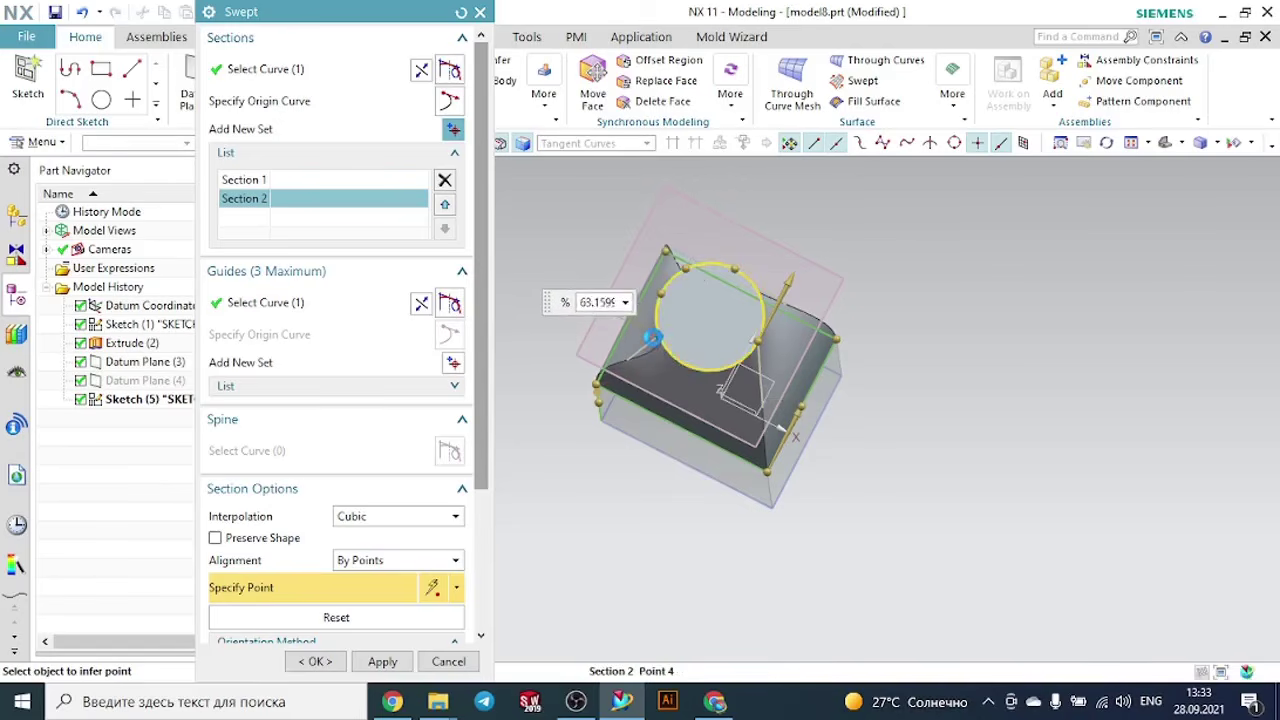
drag(762, 343, 735, 365)
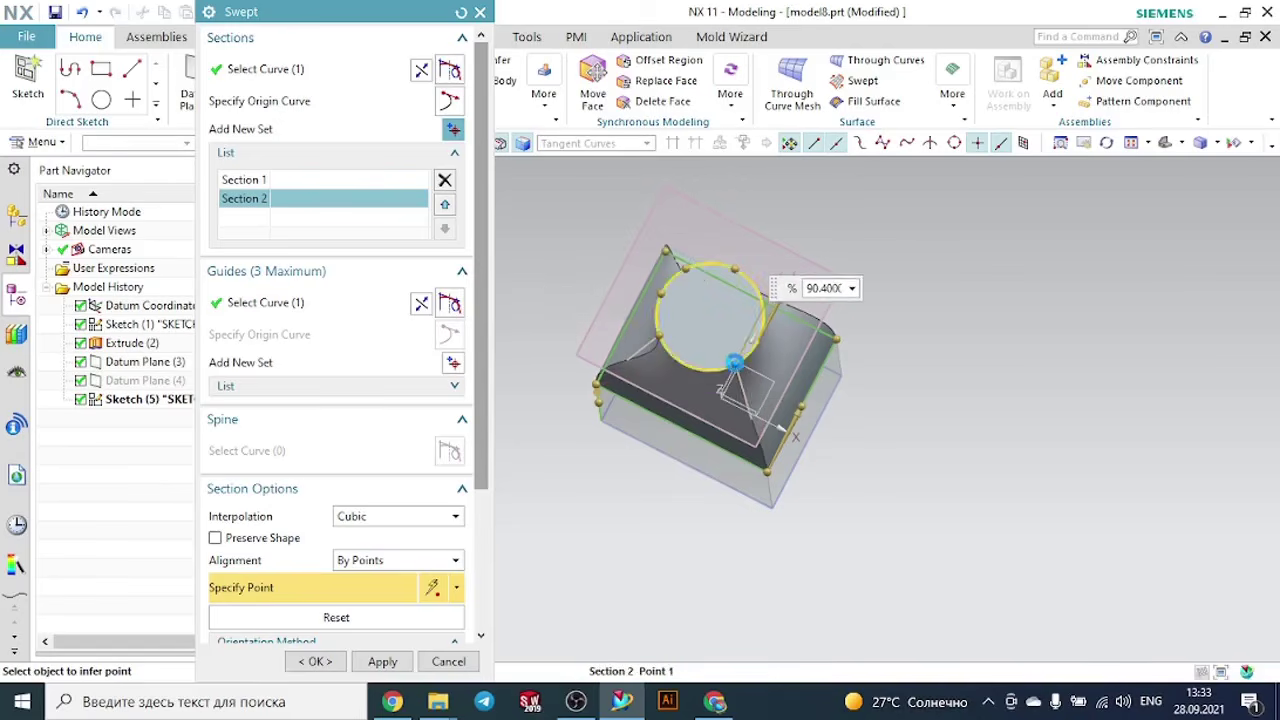
drag(735, 269, 764, 306)
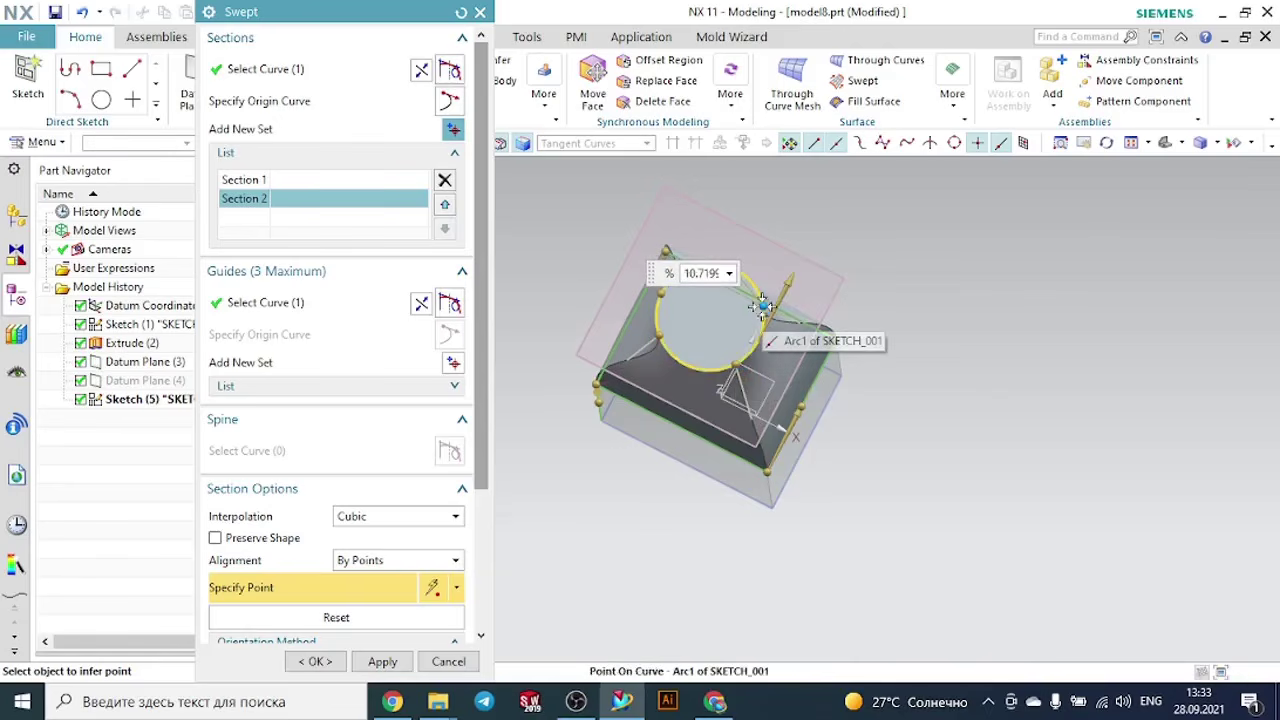
middle_drag(965, 367, 966, 280)
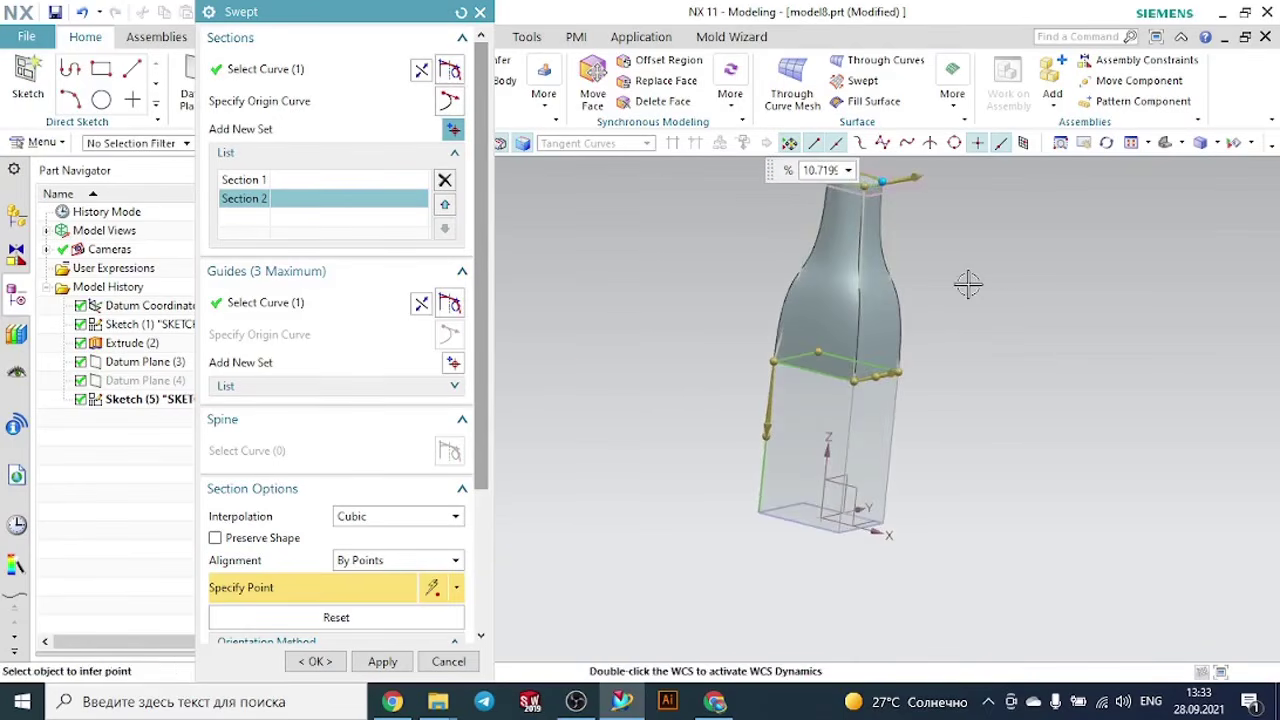
scroll(368, 614, down, 3)
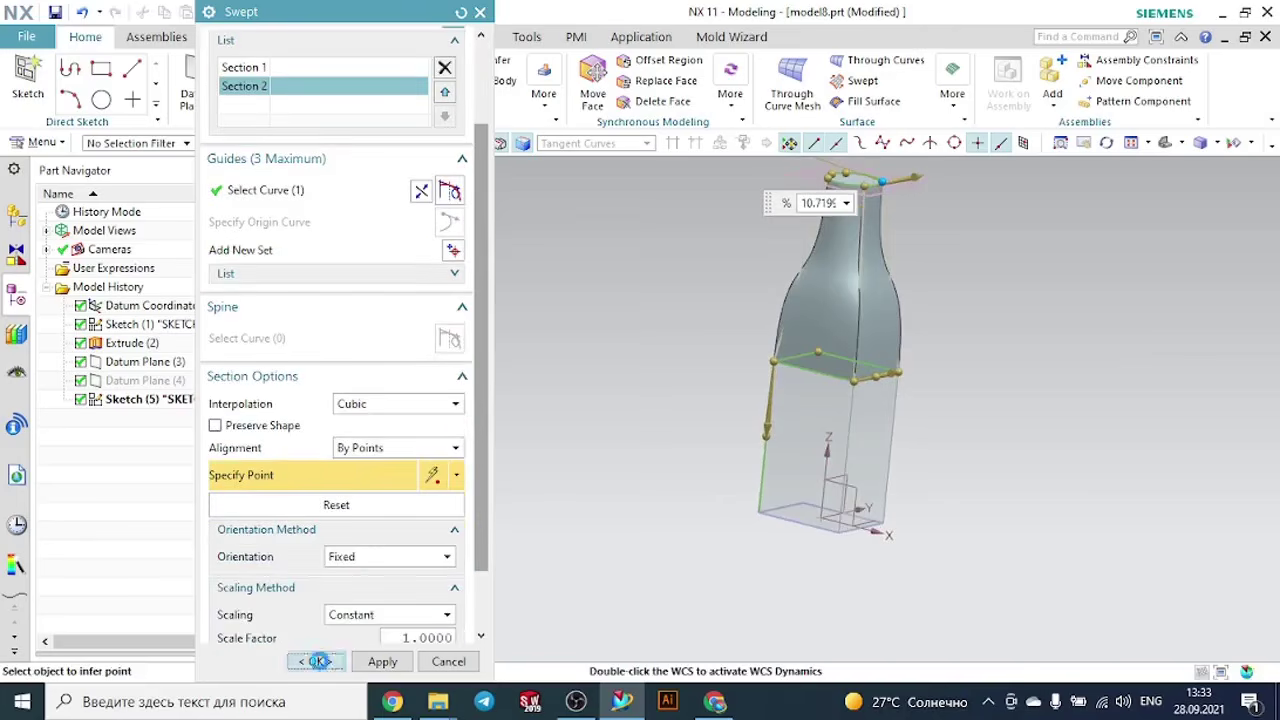
click(316, 661)
- Hide the remaining datum plane at the top of the bottle neck
middle_drag(941, 337, 986, 263)
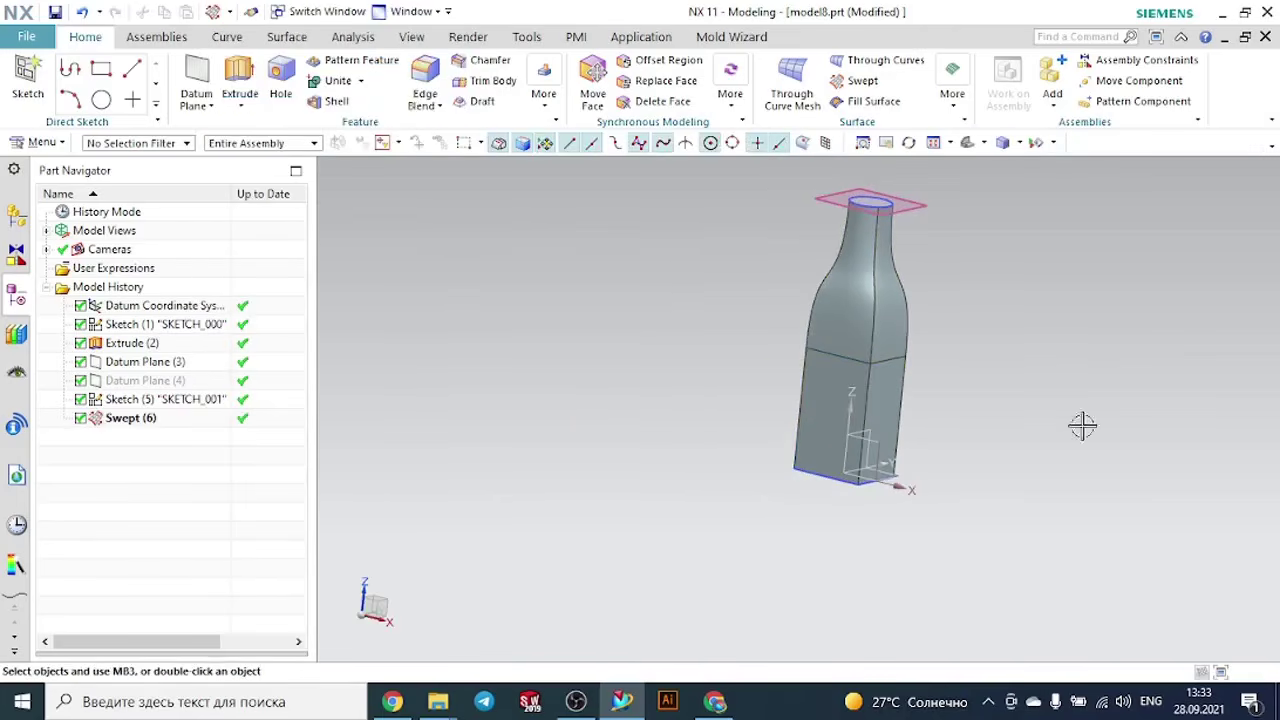
scroll(1050, 521, down, 1)
scroll(945, 265, up, 3)
click(931, 269)
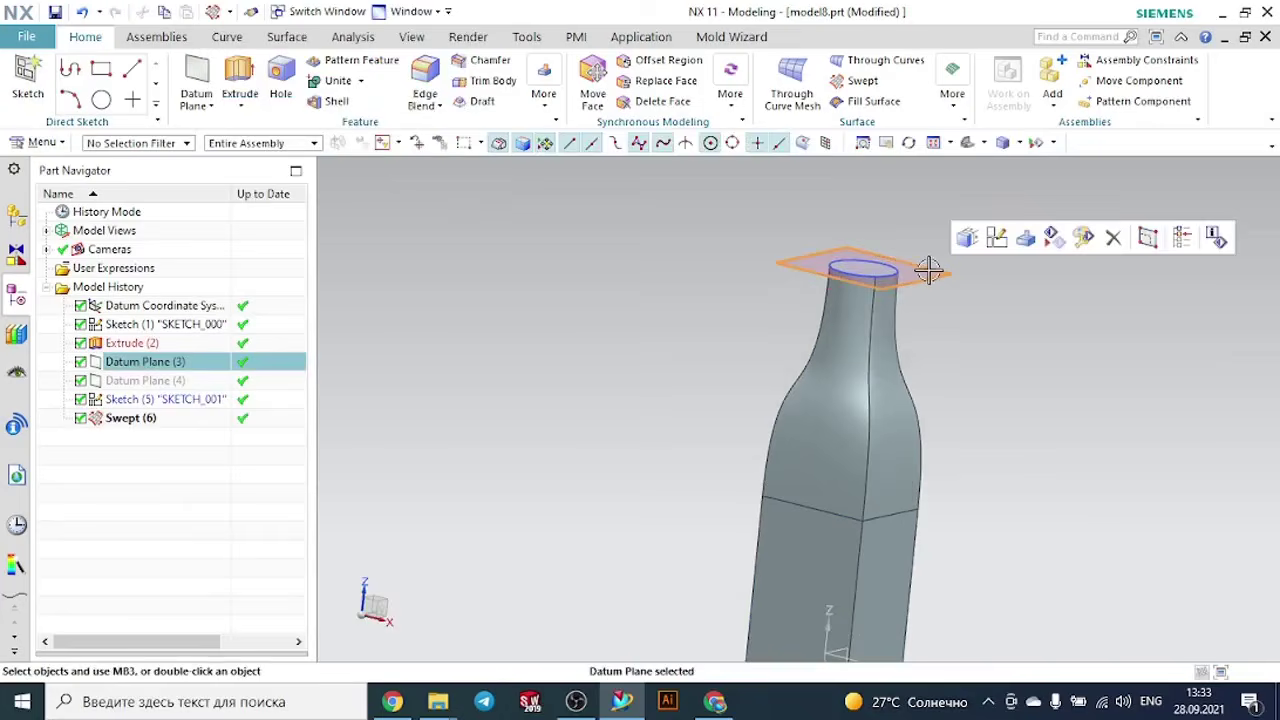
click(1050, 238)
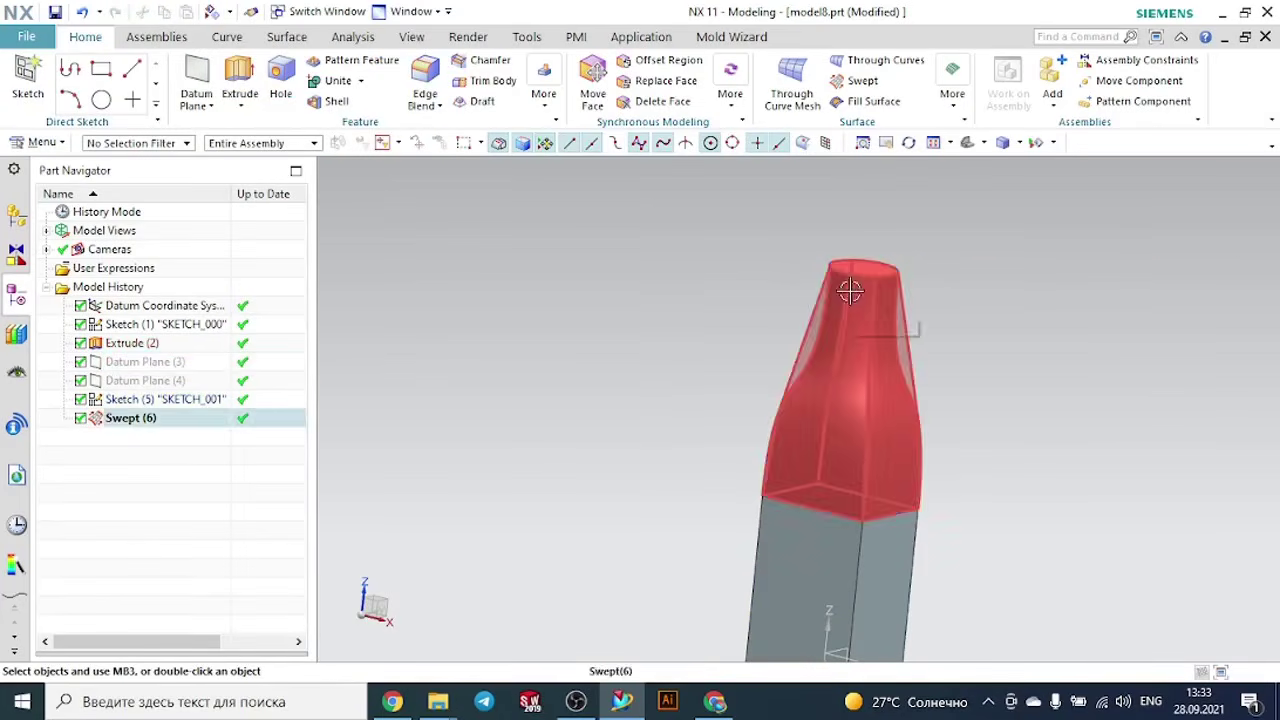
- Unite the swept bottle neck as the target body with the extruded rectangular block as the tool body
click(893, 270)
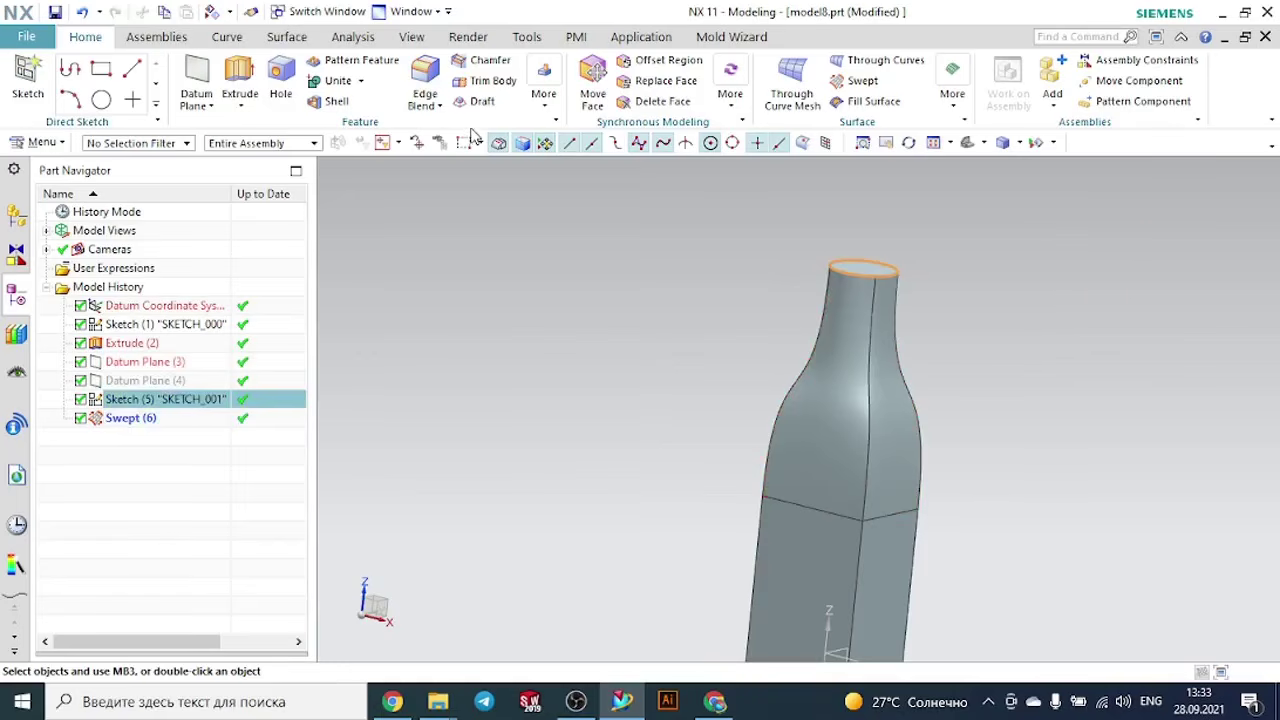
click(337, 82)
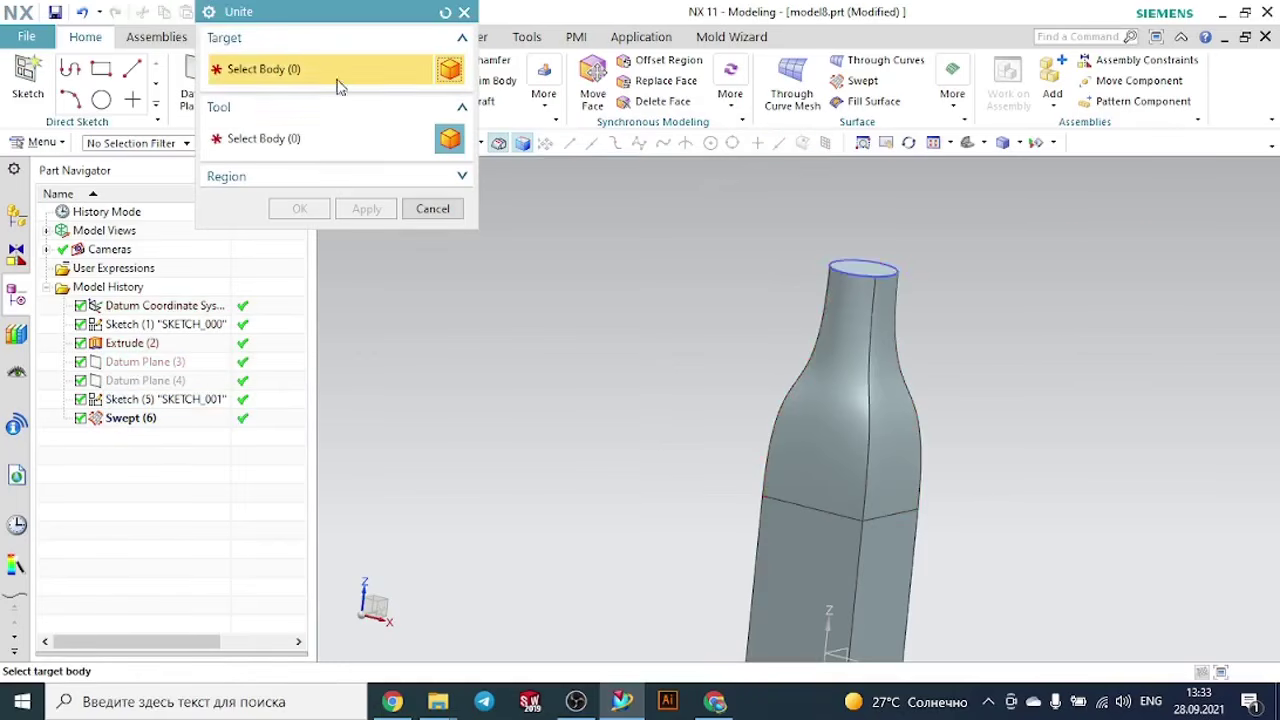
click(806, 318)
scroll(692, 300, down, 2)
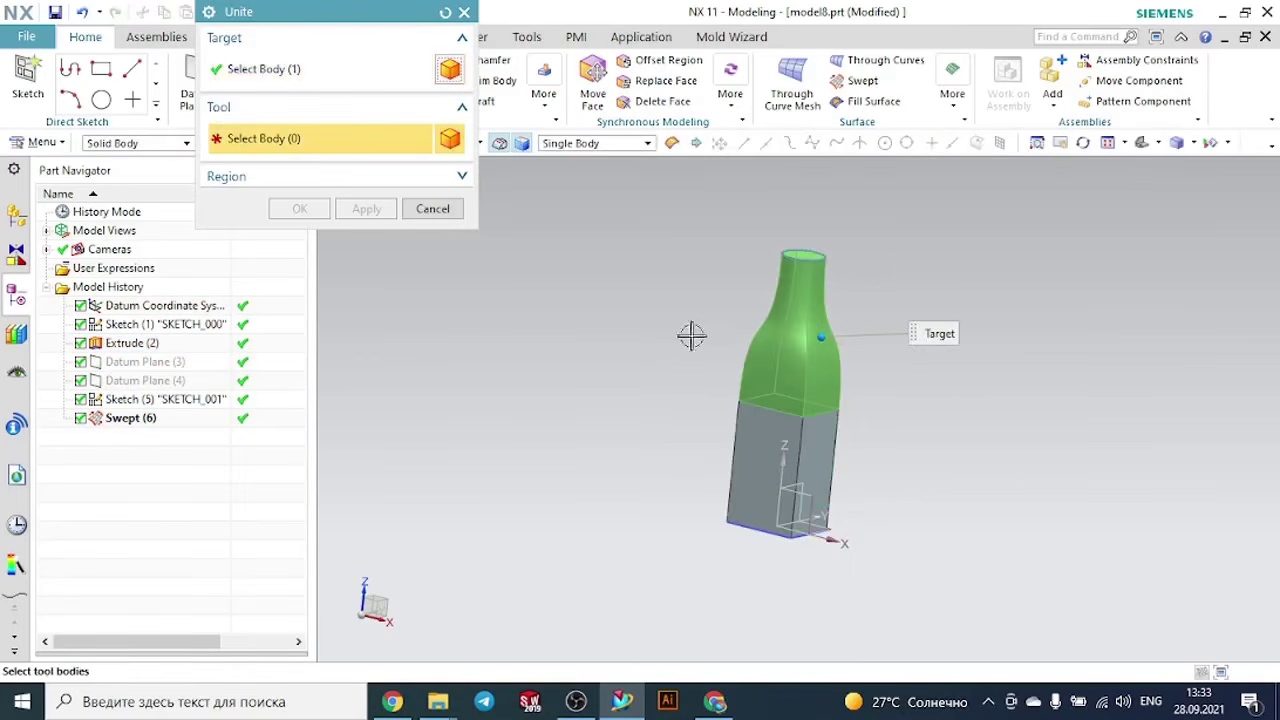
scroll(698, 467, up, 2)
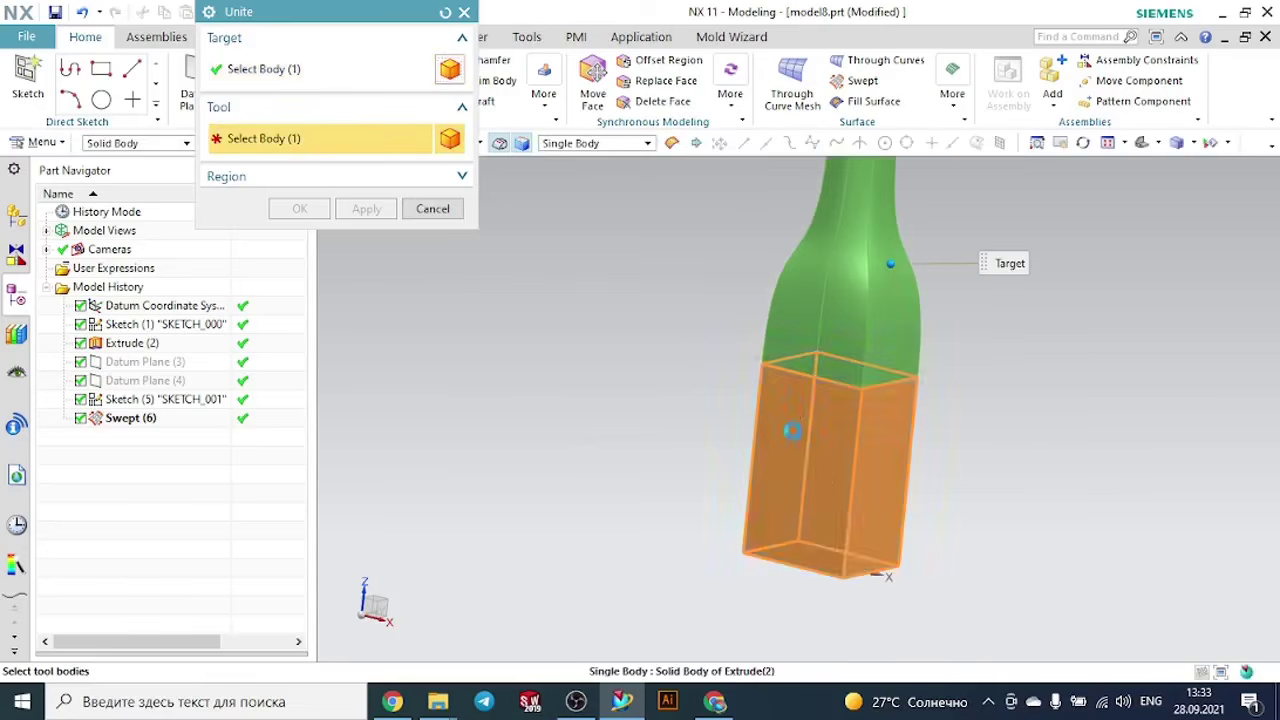
click(791, 434)
click(318, 211)
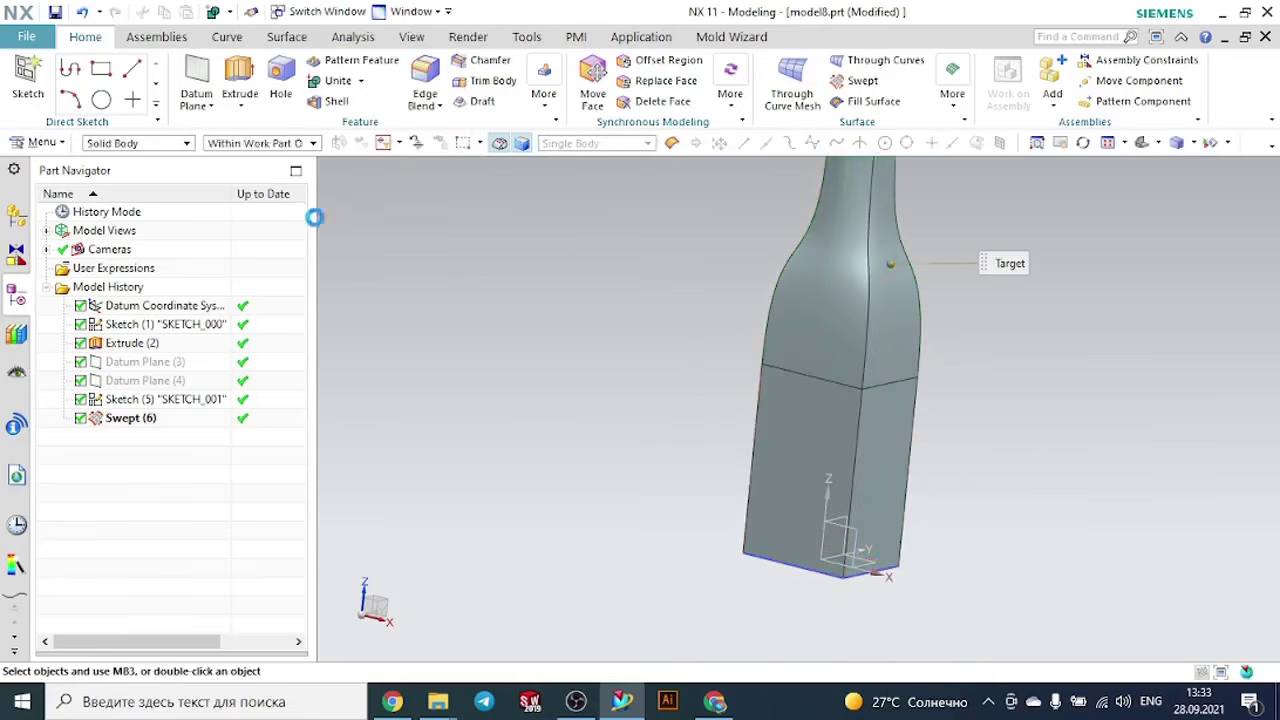
- Shell the united bottle with a 3 mm wall thickness, removing the circular face at the neck opening
scroll(602, 357, down, 2)
middle_drag(856, 371, 848, 389)
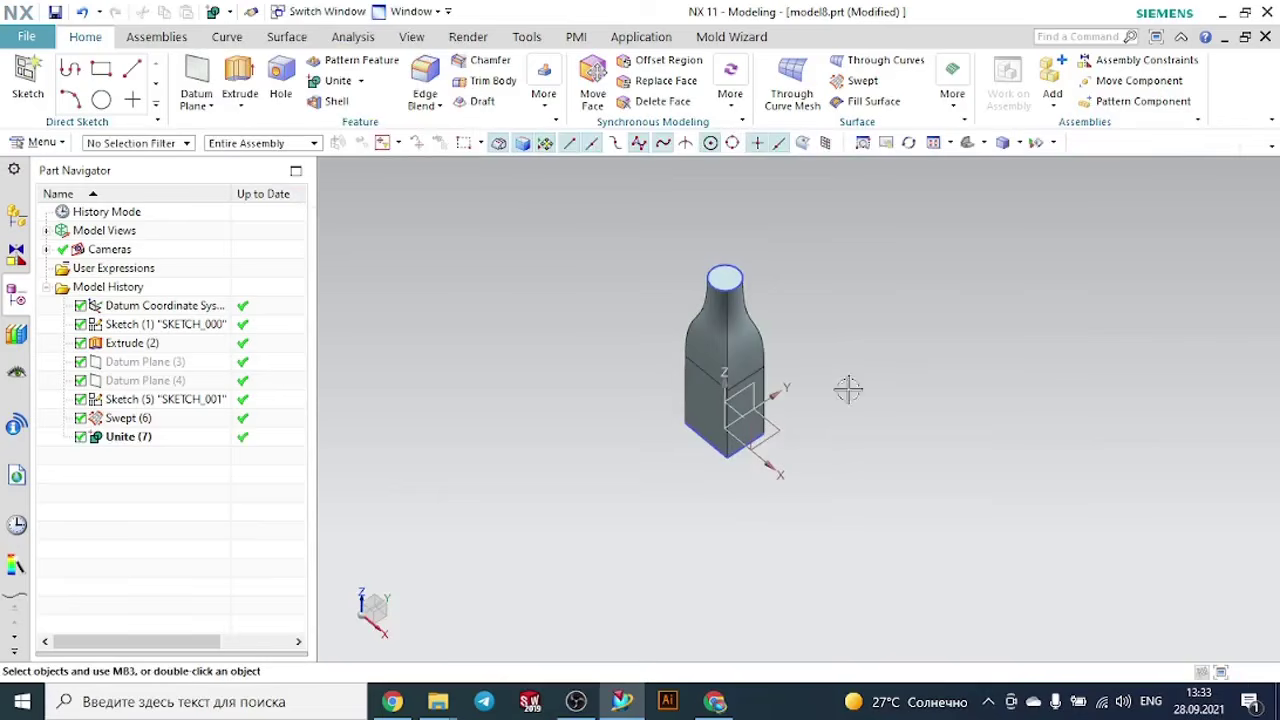
click(336, 101)
scroll(818, 290, up, 2)
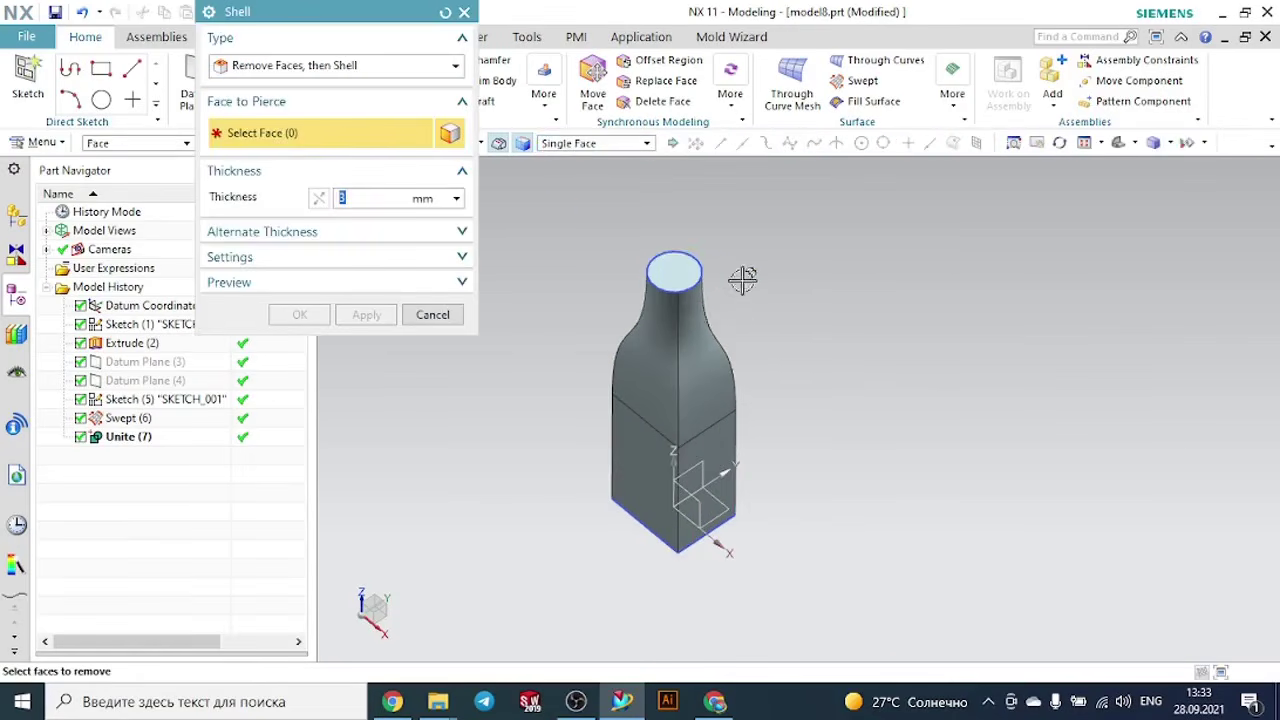
click(697, 277)
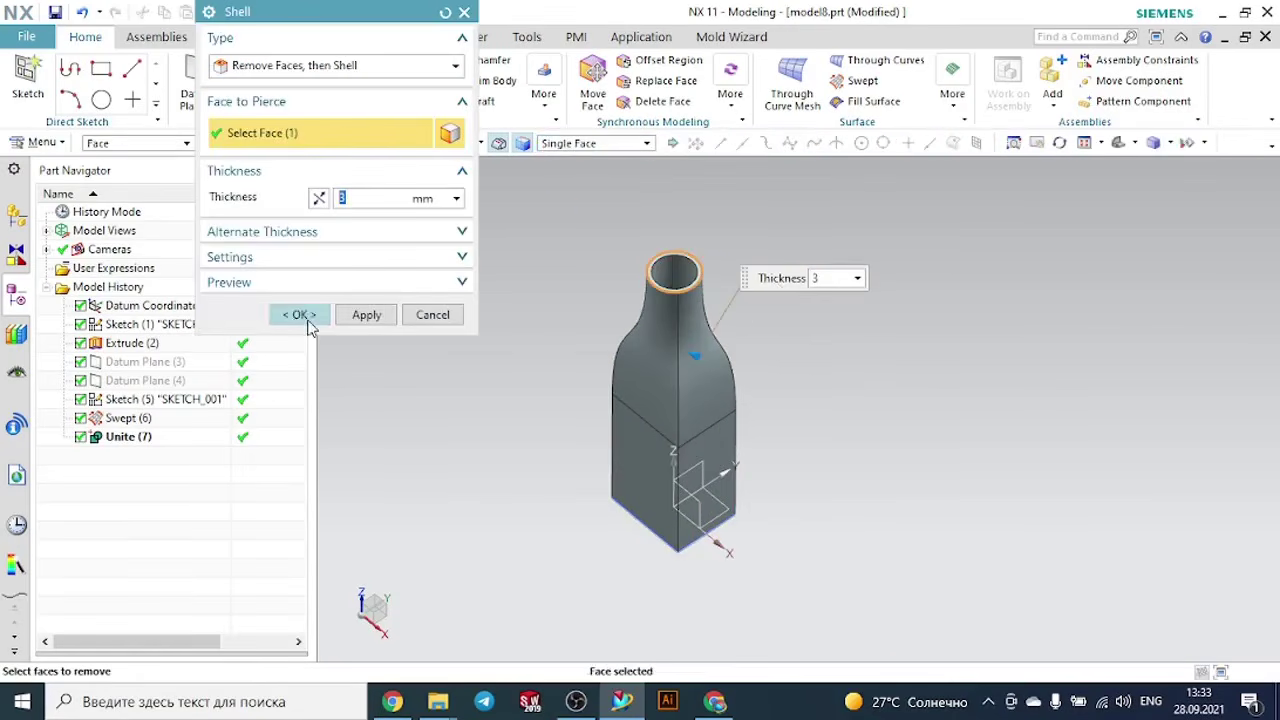
click(297, 314)
- Examine the hollow bottle in a section view, and inspect its outer shape and neck opening from several sides
middle_drag(806, 323, 832, 310)
click(966, 143)
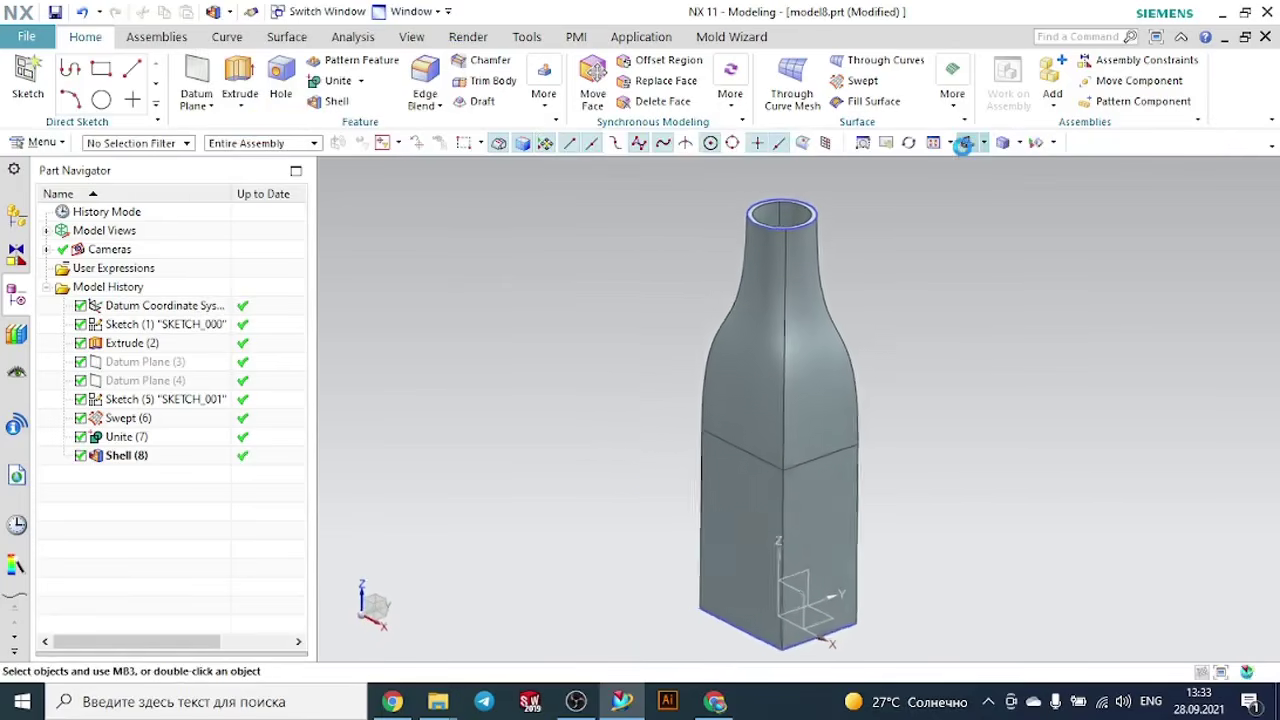
middle_drag(960, 288, 984, 262)
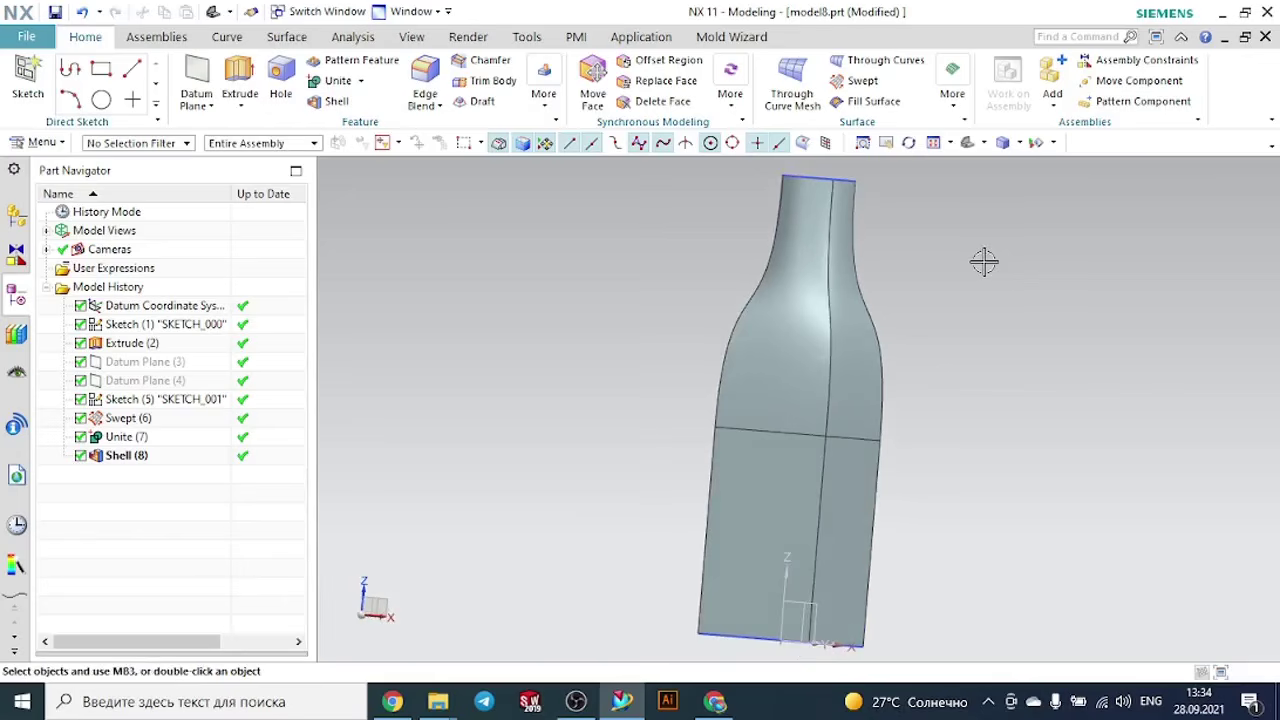
mouse_move(958, 394)
middle_down()
mouse_move(880, 430)
mouse_move(820, 409)
mouse_move(973, 391)
middle_up()
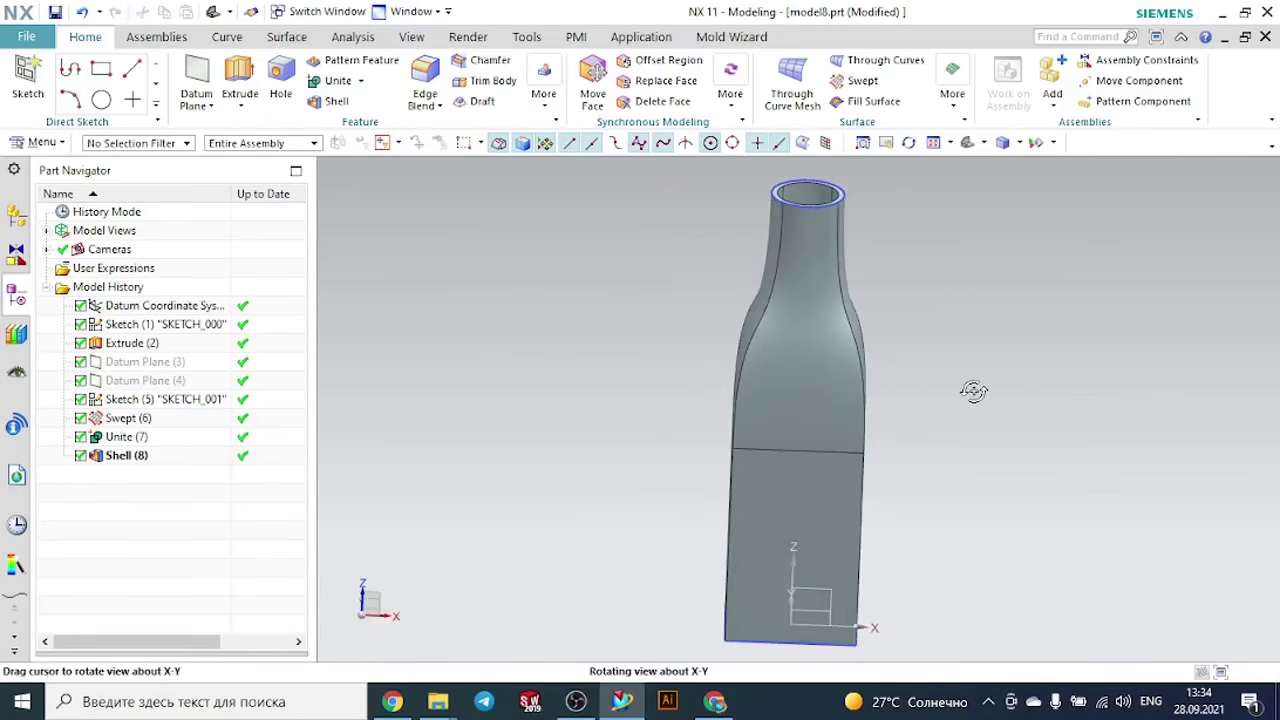
scroll(974, 391, up, 1)
scroll(974, 391, down, 4)
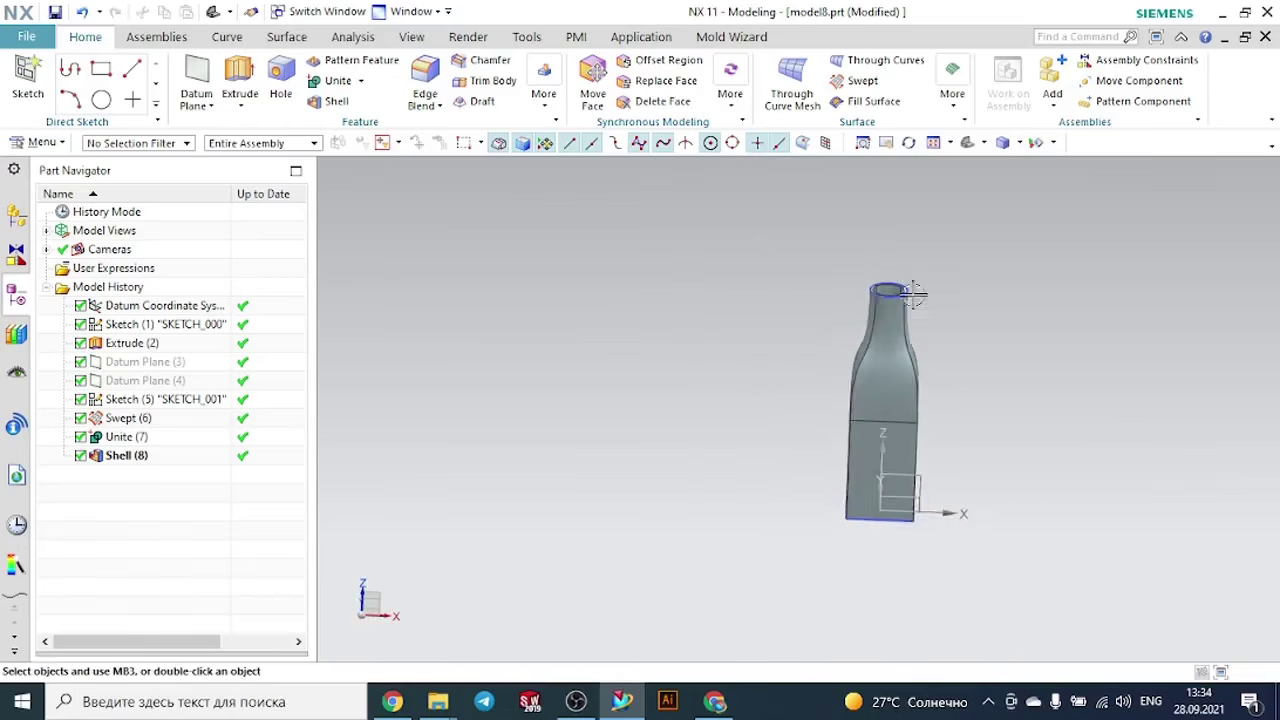
scroll(894, 240, up, 4)
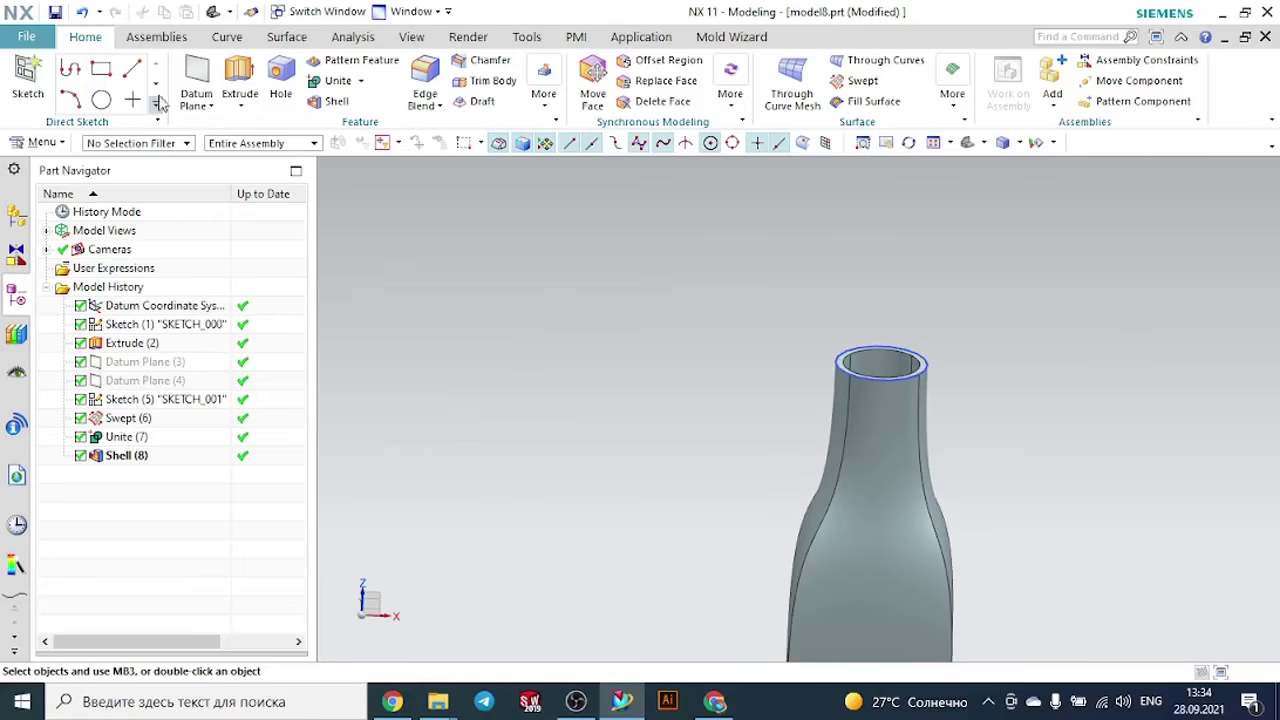
click(28, 76)
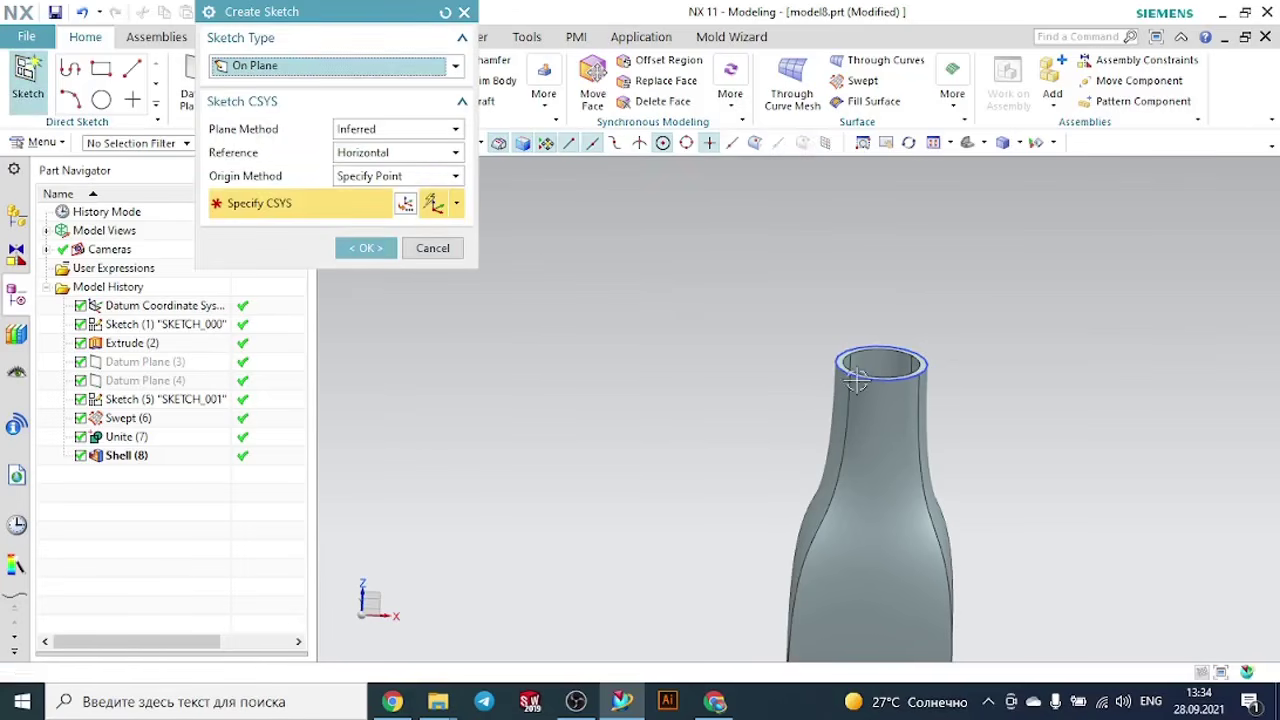
scroll(810, 330, up, 5)
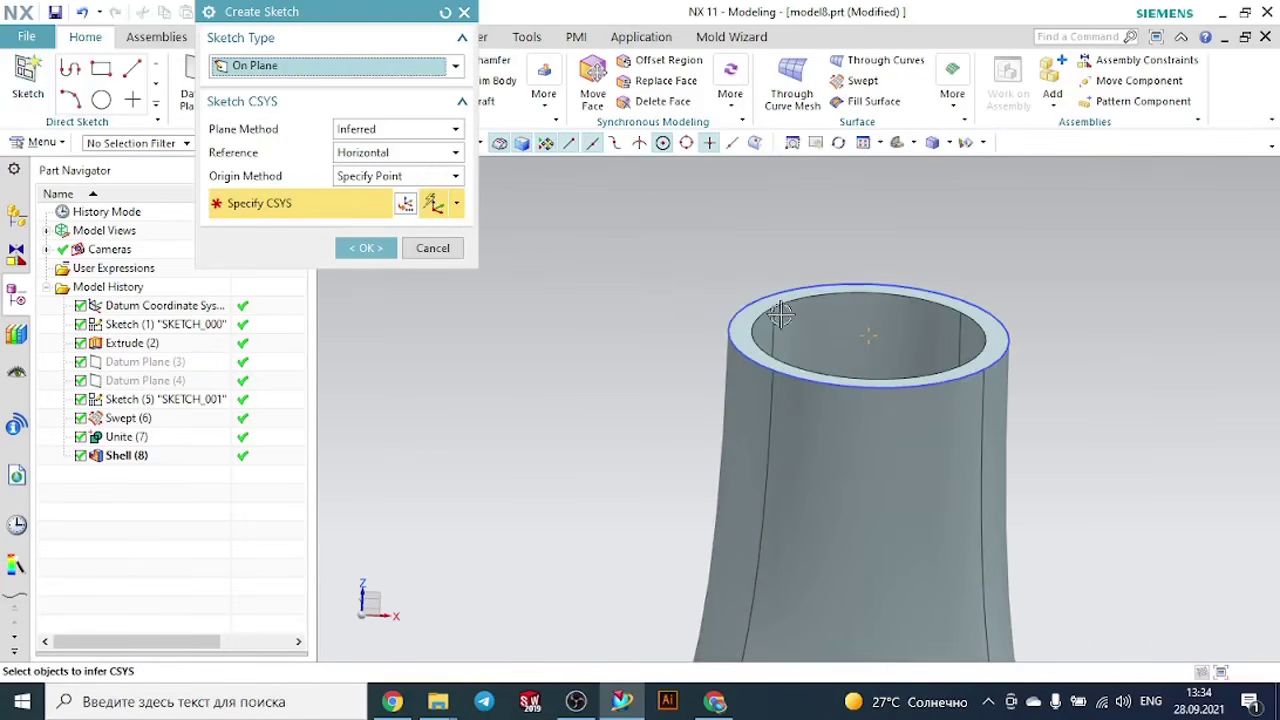
click(764, 298)
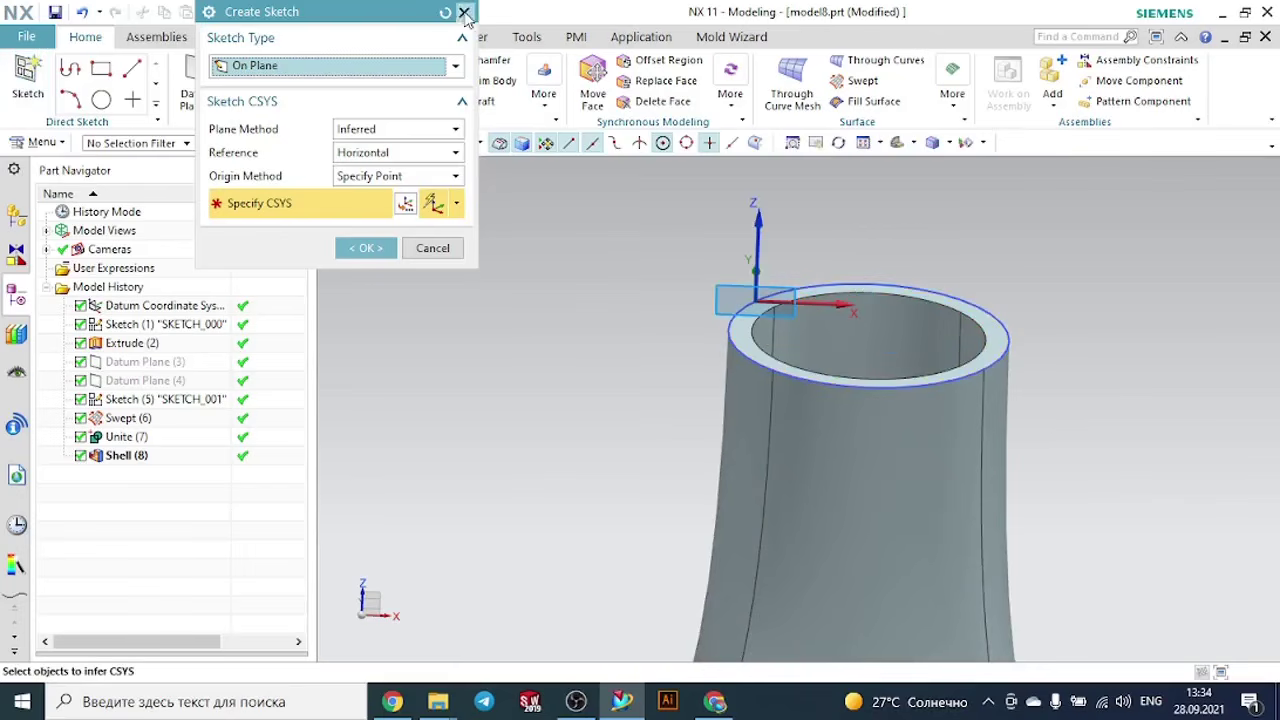
click(465, 13)
- Extrude the ring-shaped face at the bottle neck opening 10 mm upward, uniting it with the bottle body
click(240, 78)
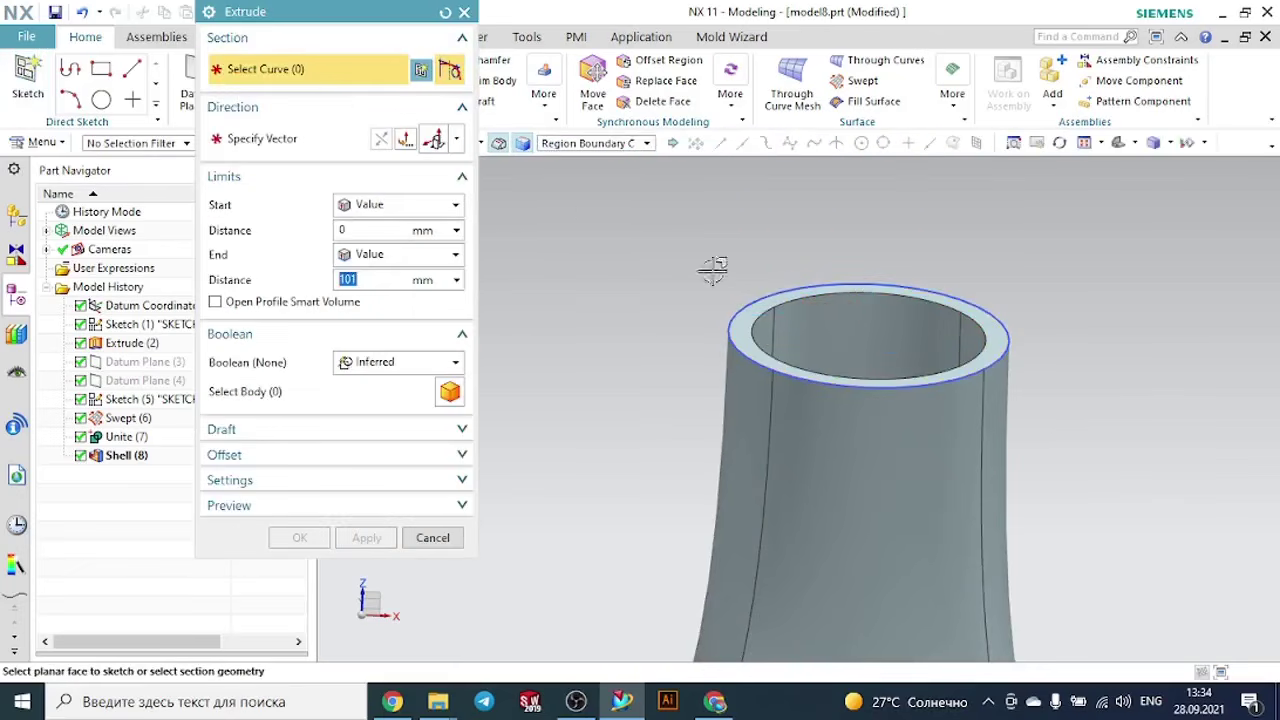
click(763, 298)
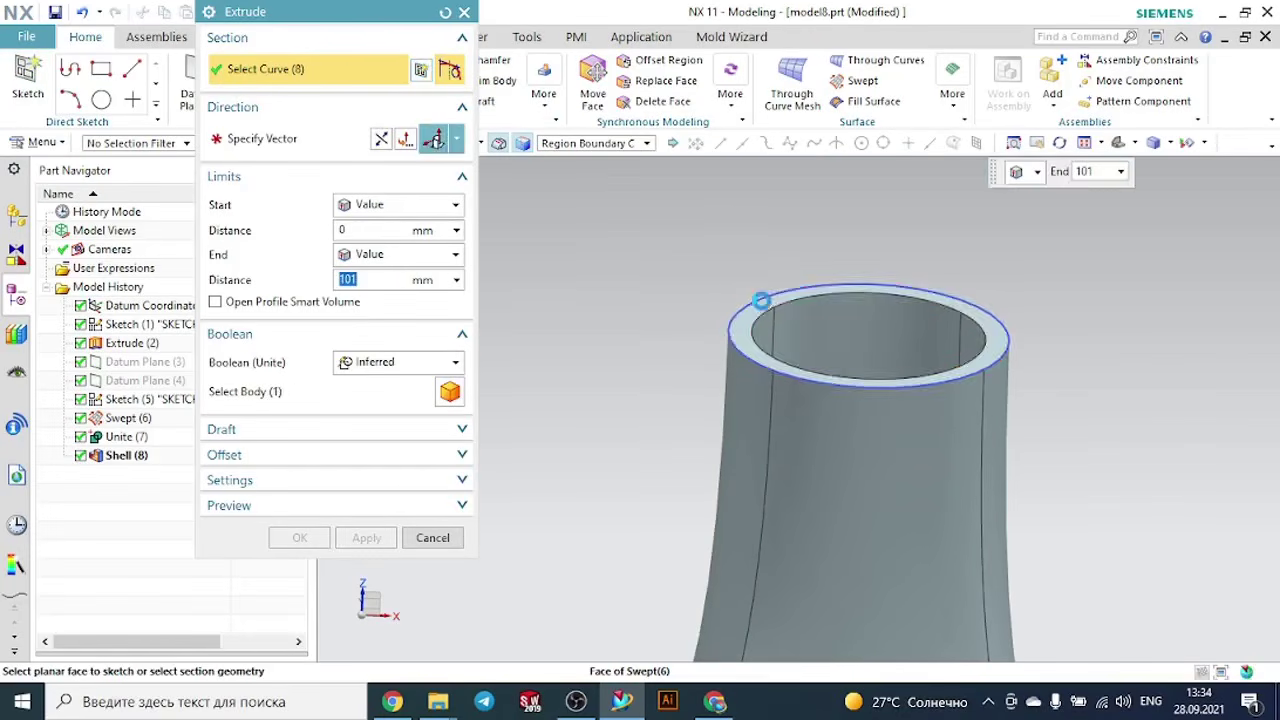
scroll(761, 300, down, 10)
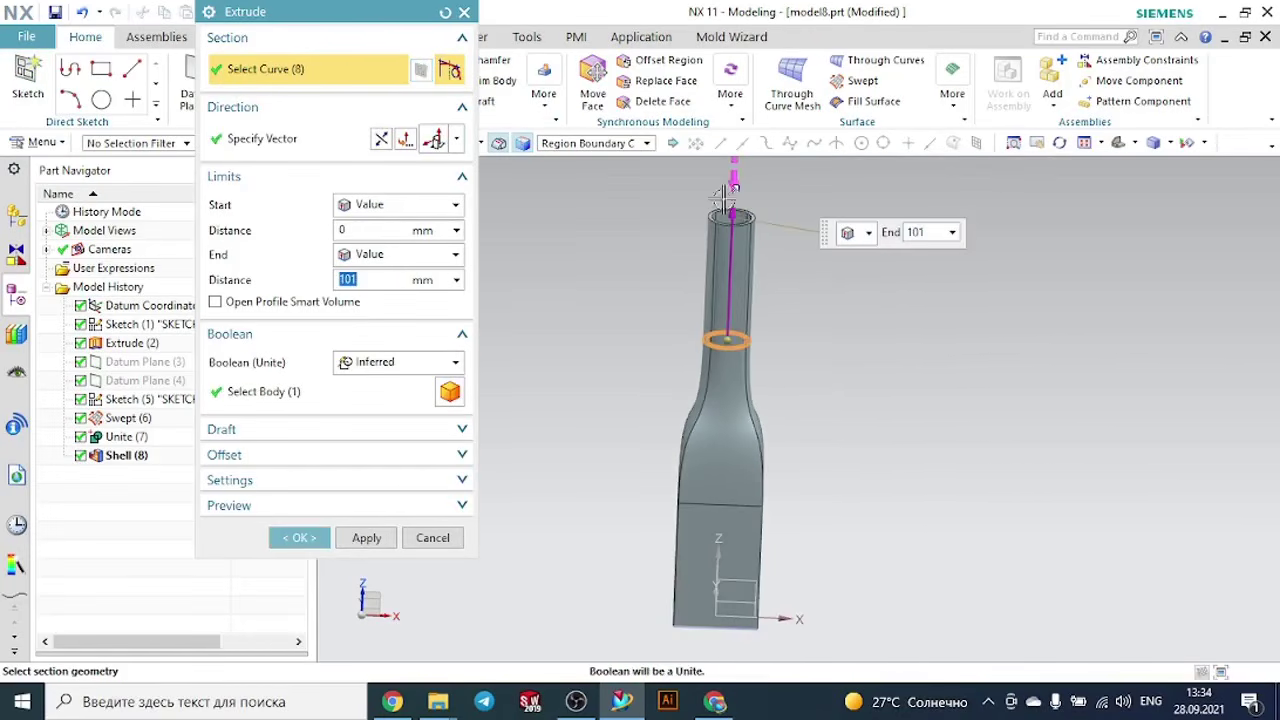
drag(722, 200, 845, 367)
scroll(801, 367, up, 5)
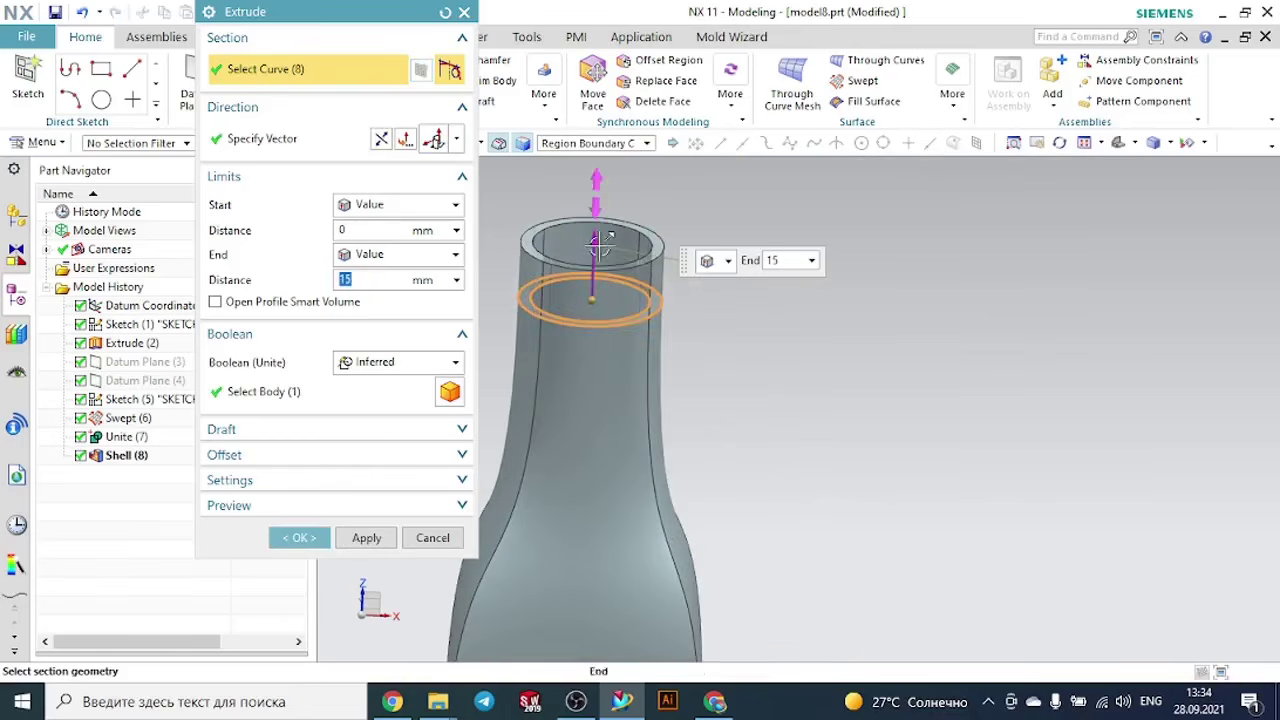
drag(598, 242, 595, 268)
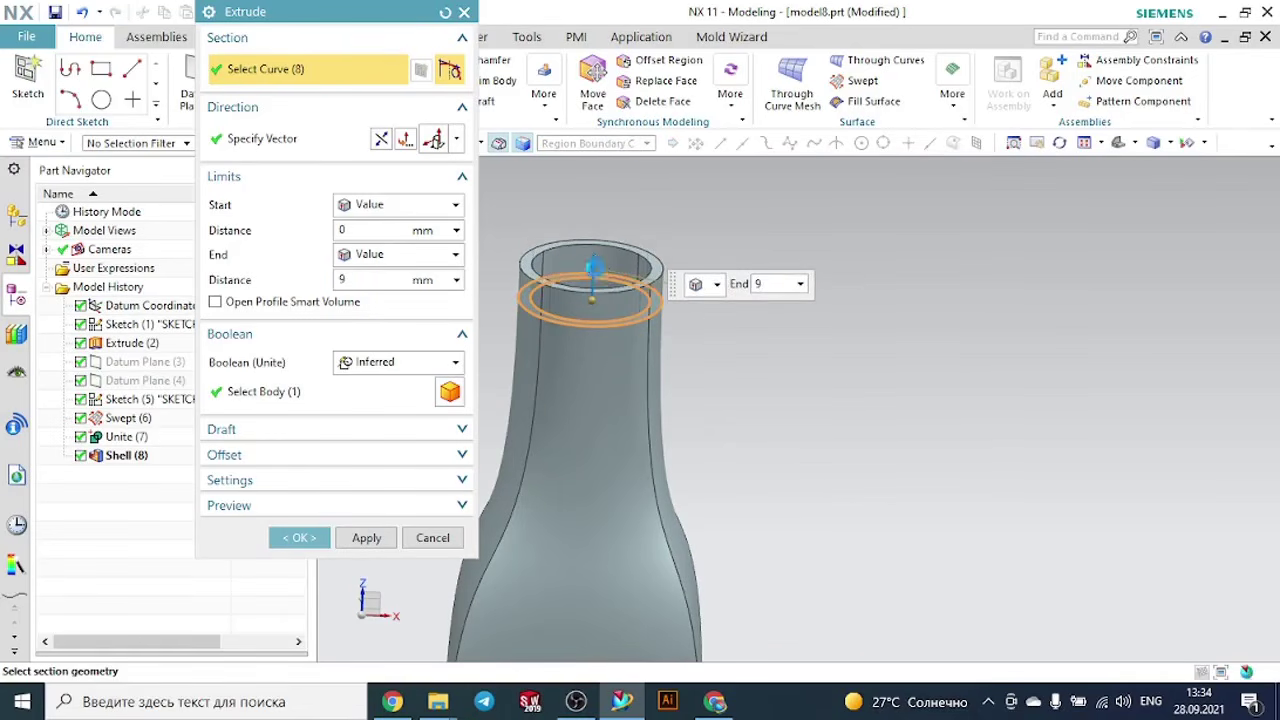
text(10)
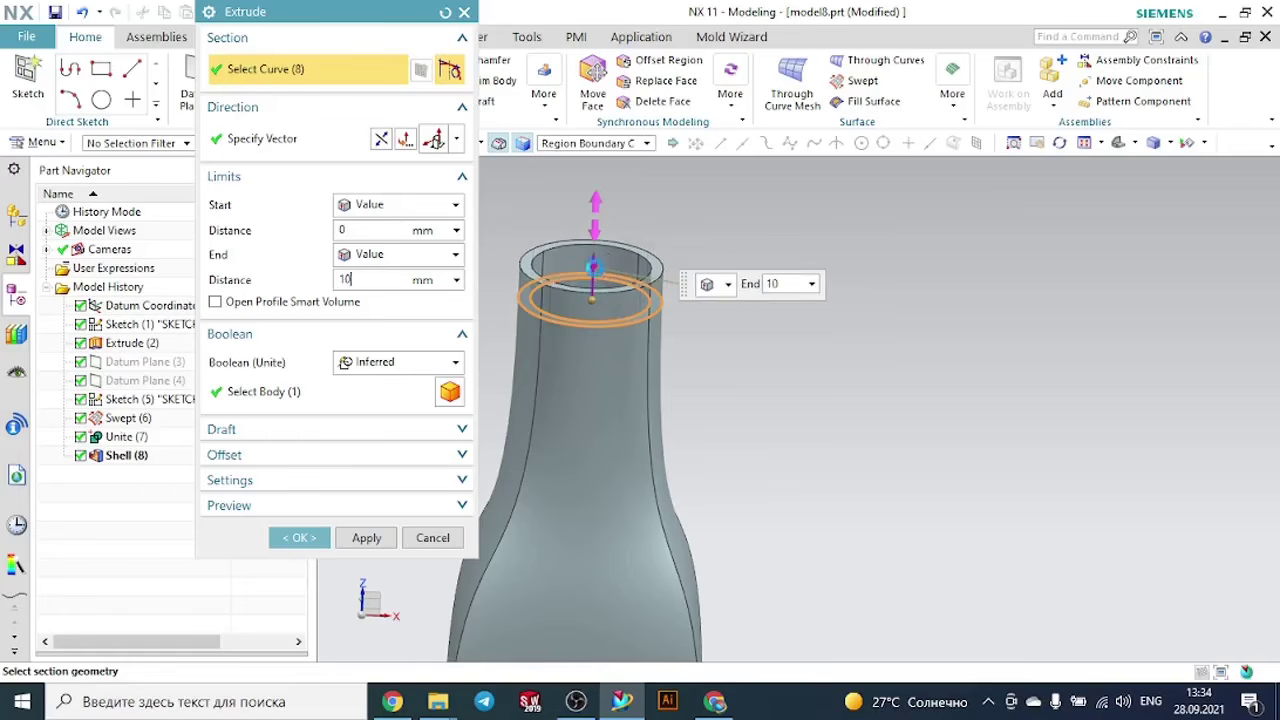
key(Return)
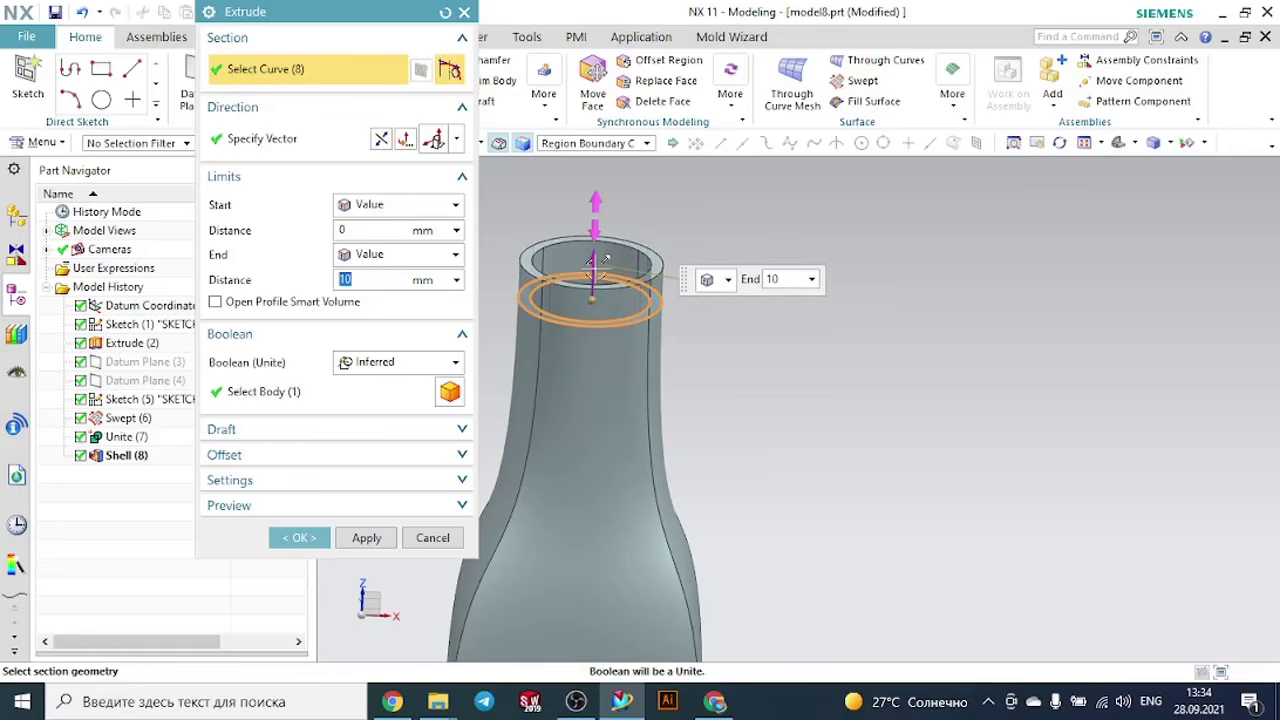
click(300, 538)
scroll(787, 374, down, 1)
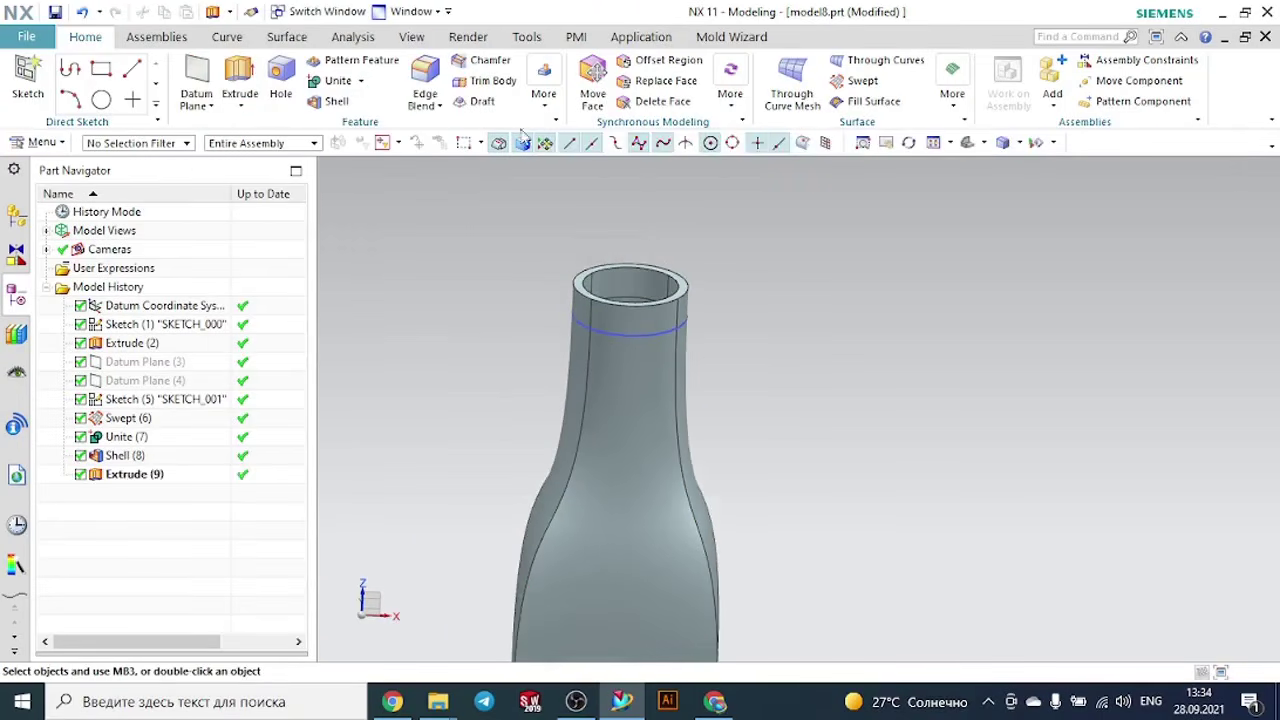
click(226, 36)
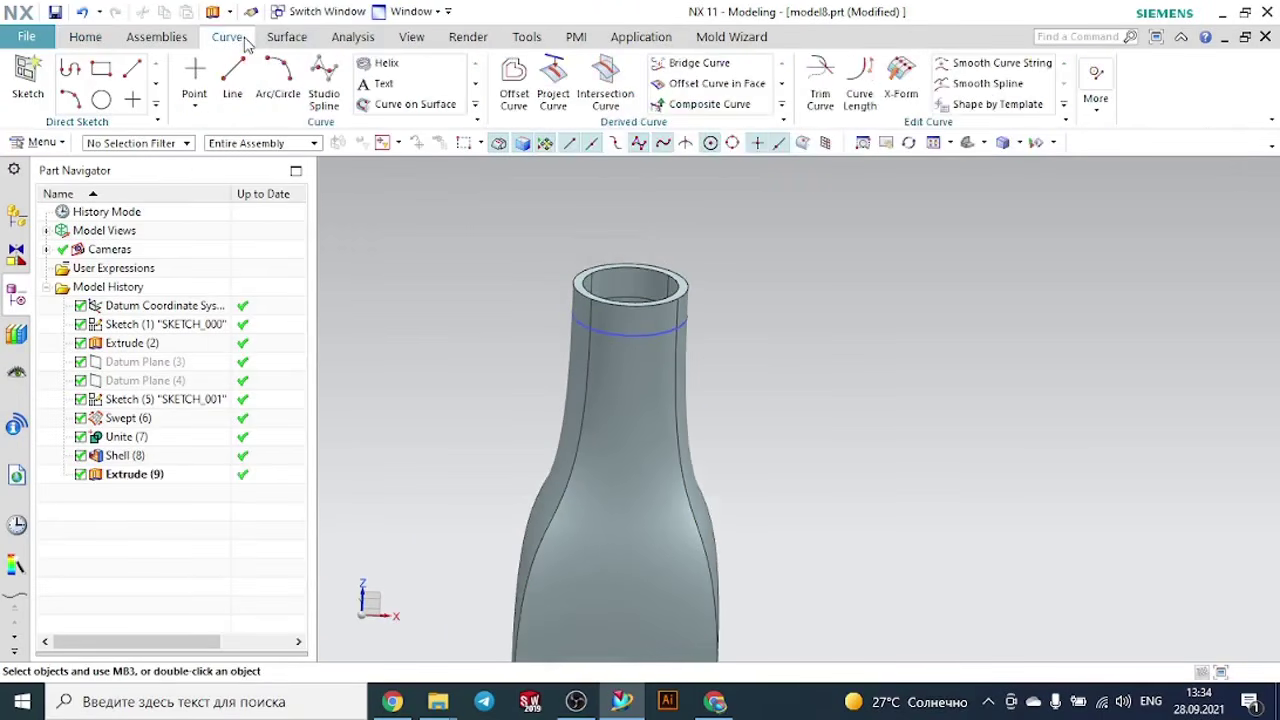
click(371, 62)
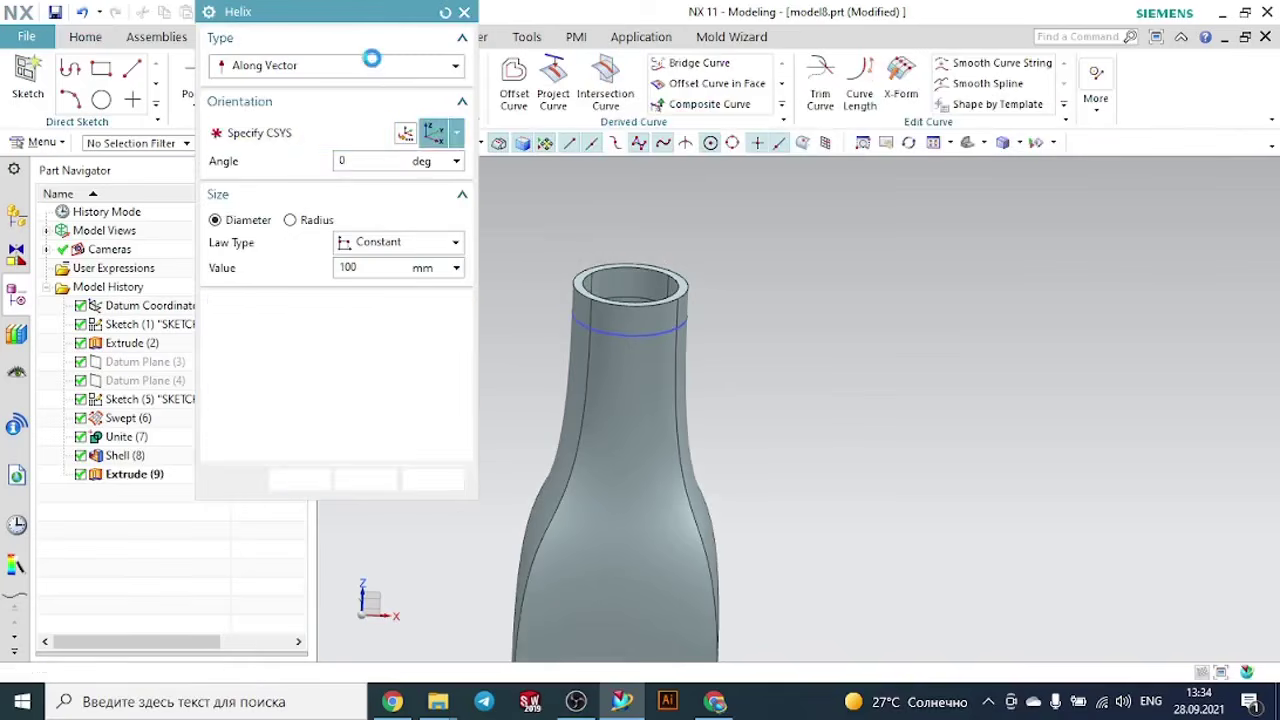
scroll(743, 322, down, 1)
scroll(724, 340, down, 1)
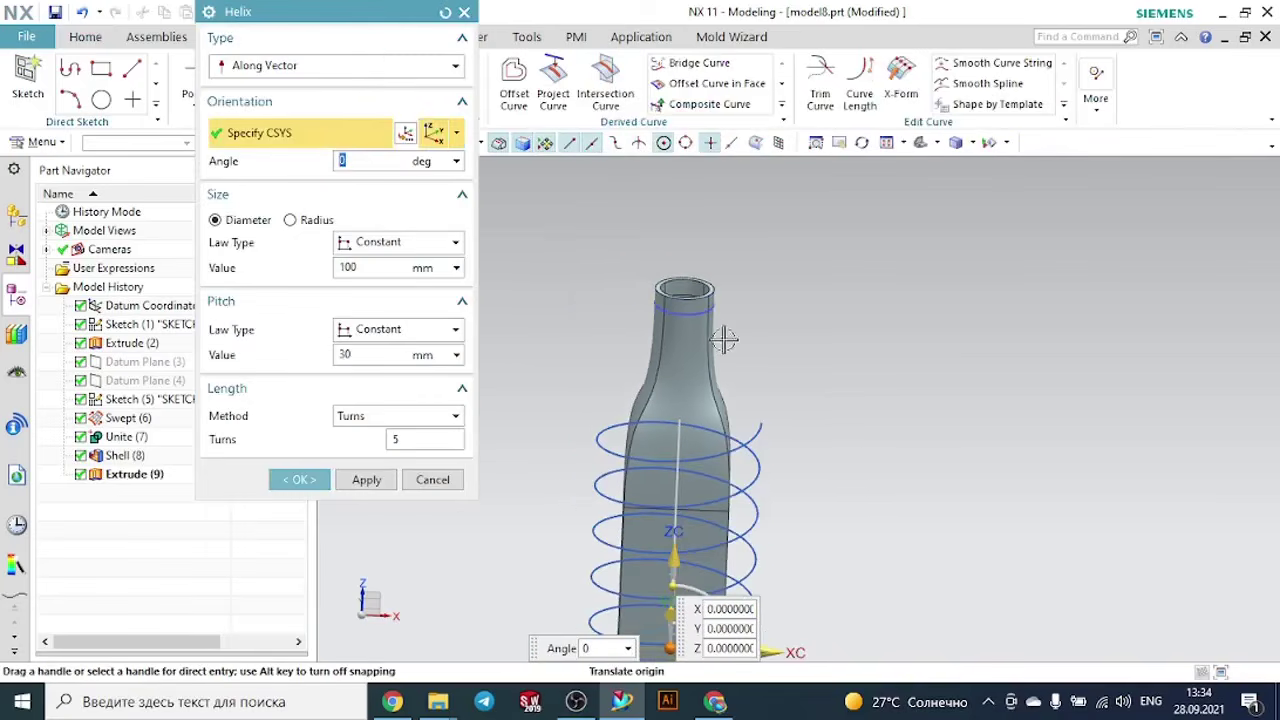
scroll(727, 353, down, 1)
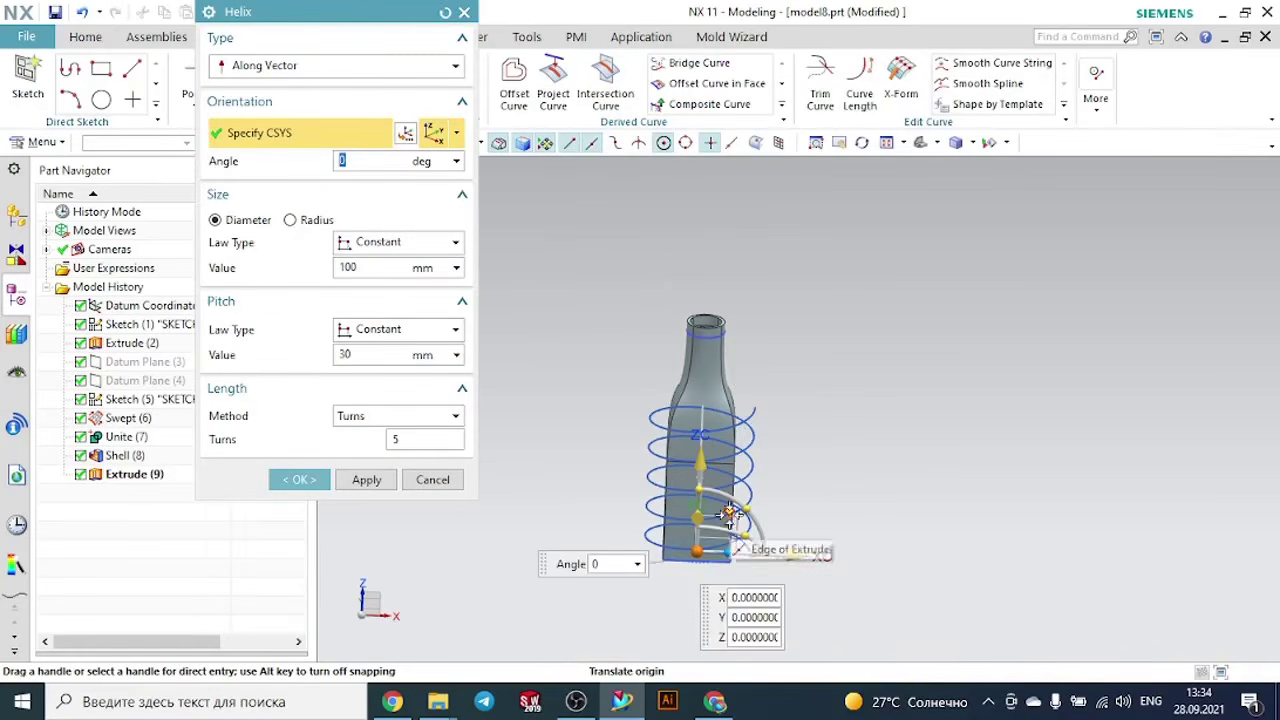
drag(707, 553, 706, 352)
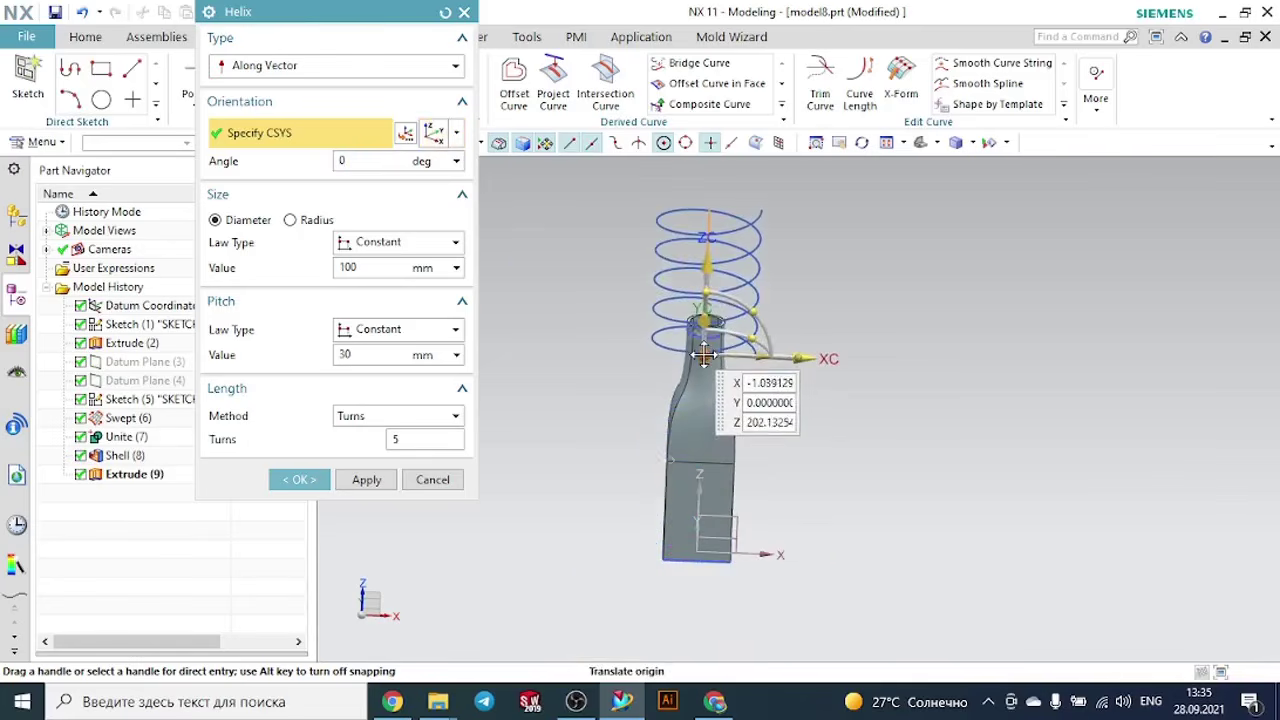
scroll(705, 356, up, 3)
scroll(702, 362, up, 1)
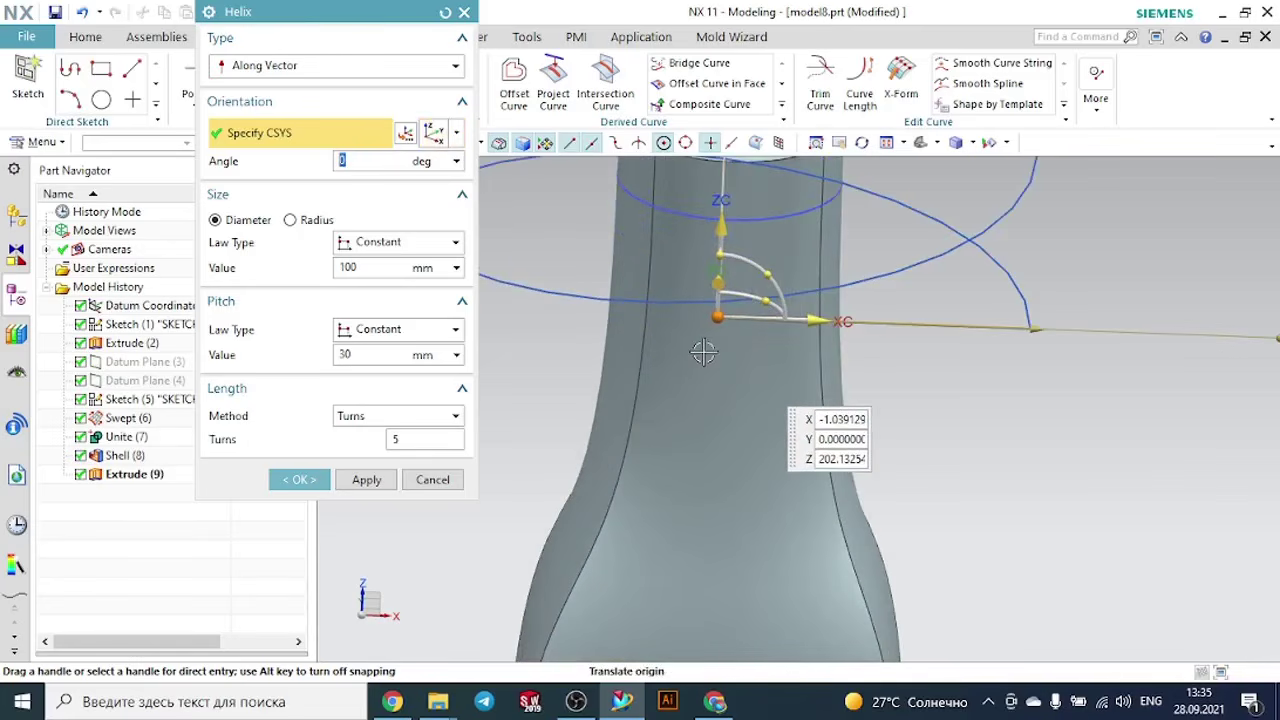
drag(722, 316, 737, 203)
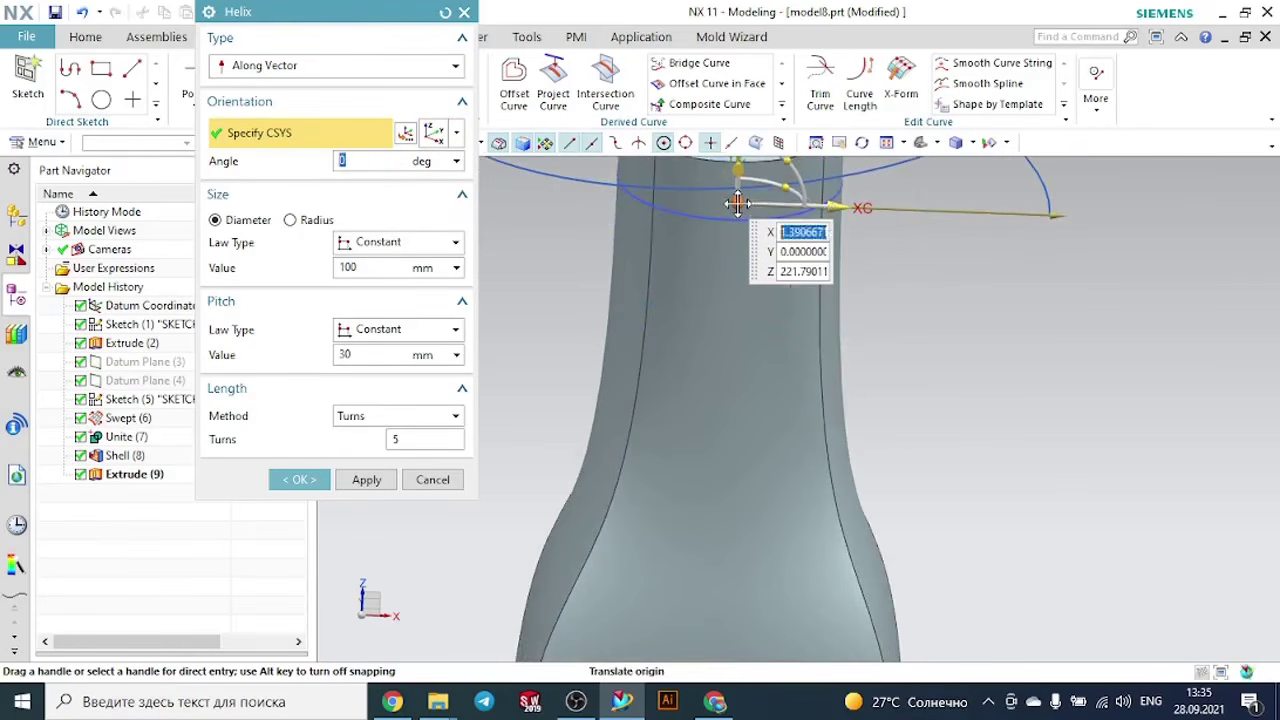
scroll(737, 206, down, 2)
scroll(1046, 464, down, 2)
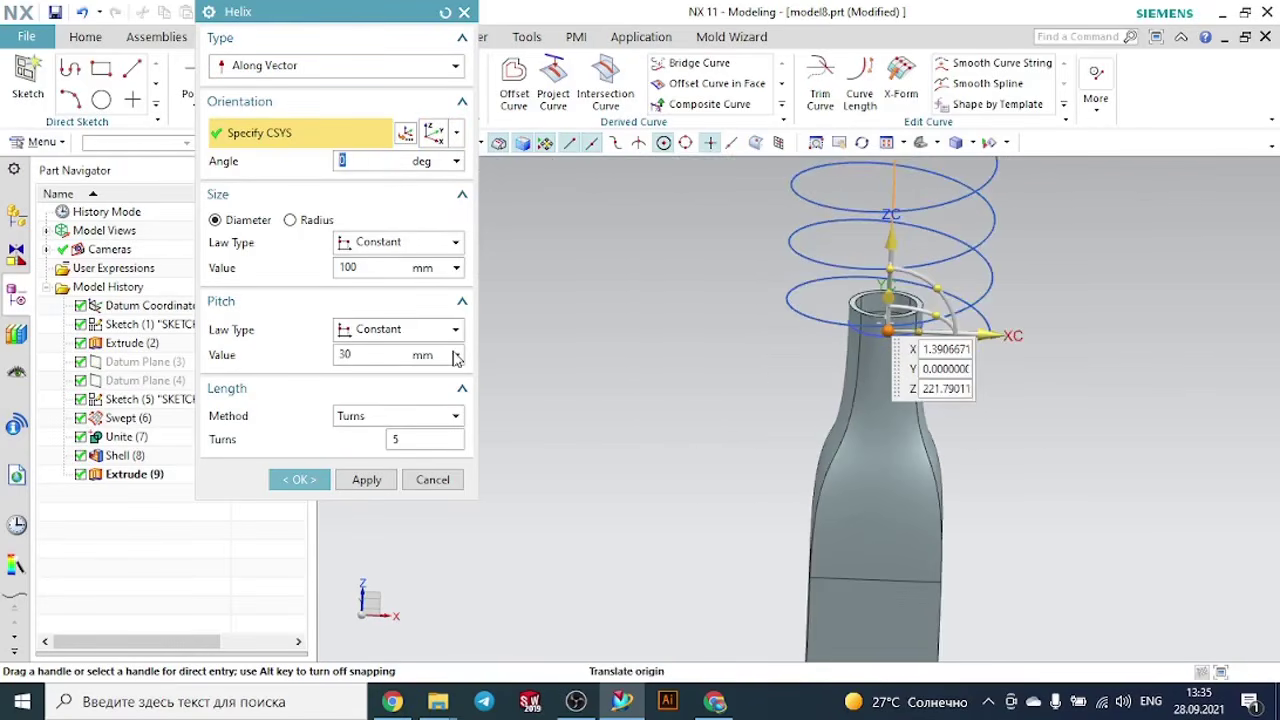
click(371, 267)
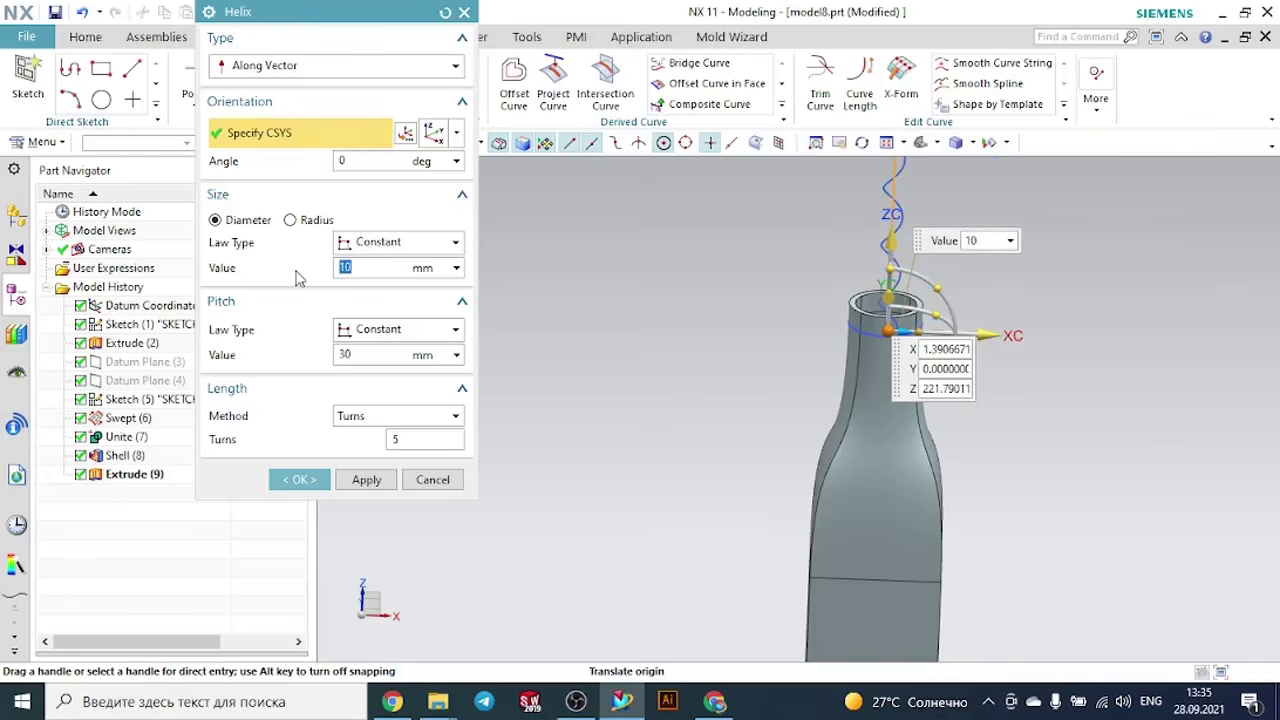
text(20)
key(Return)
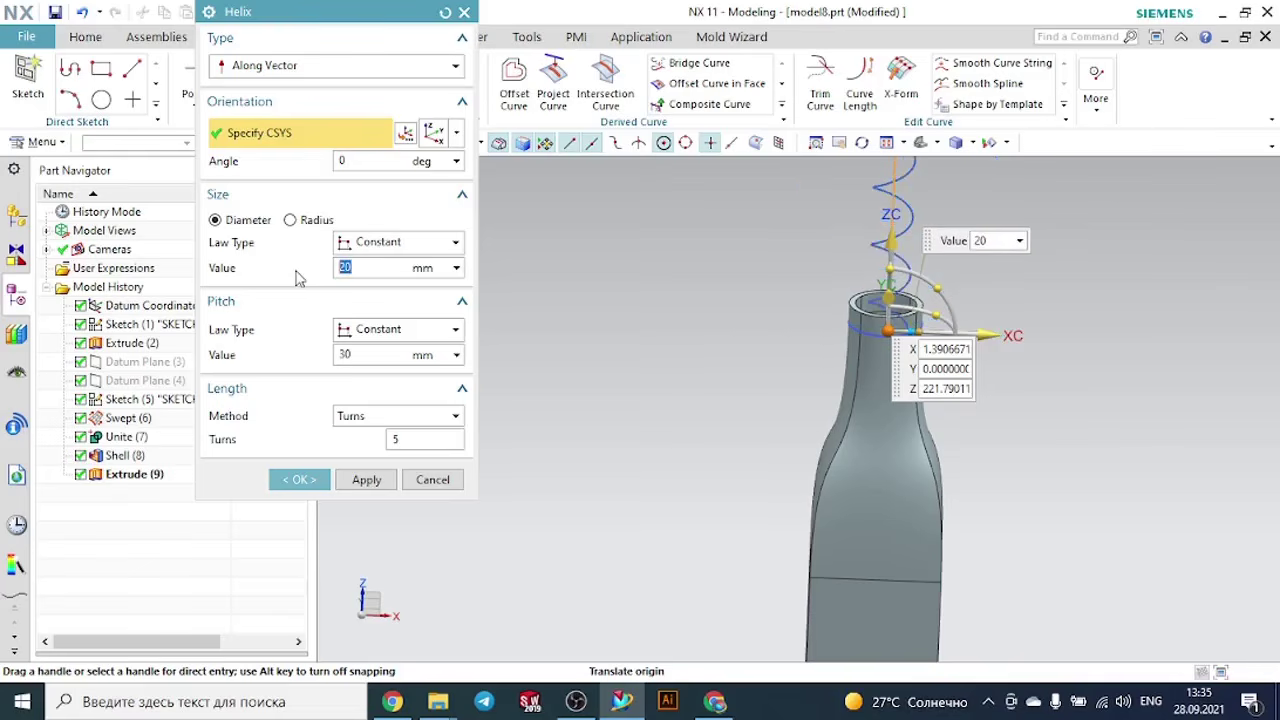
click(434, 480)
- Measure the diameter of the outer circular edge at the base of the extruded neck extension
click(353, 36)
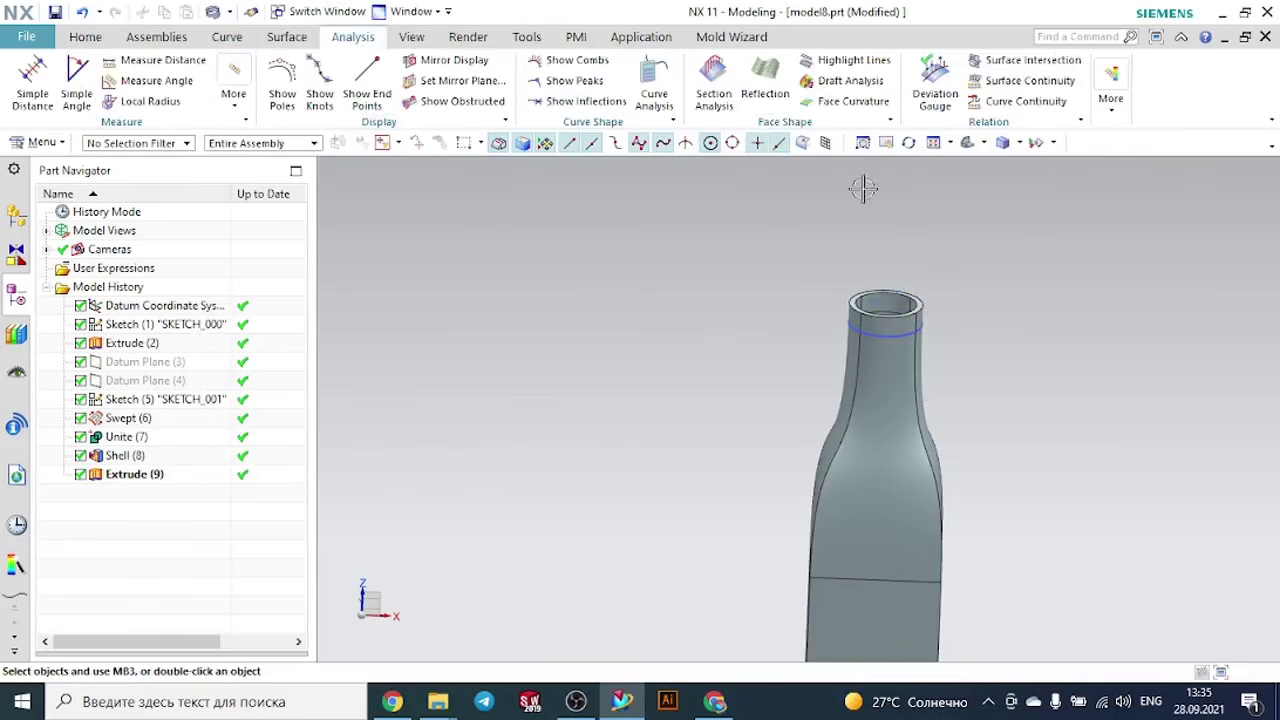
scroll(943, 266, up, 4)
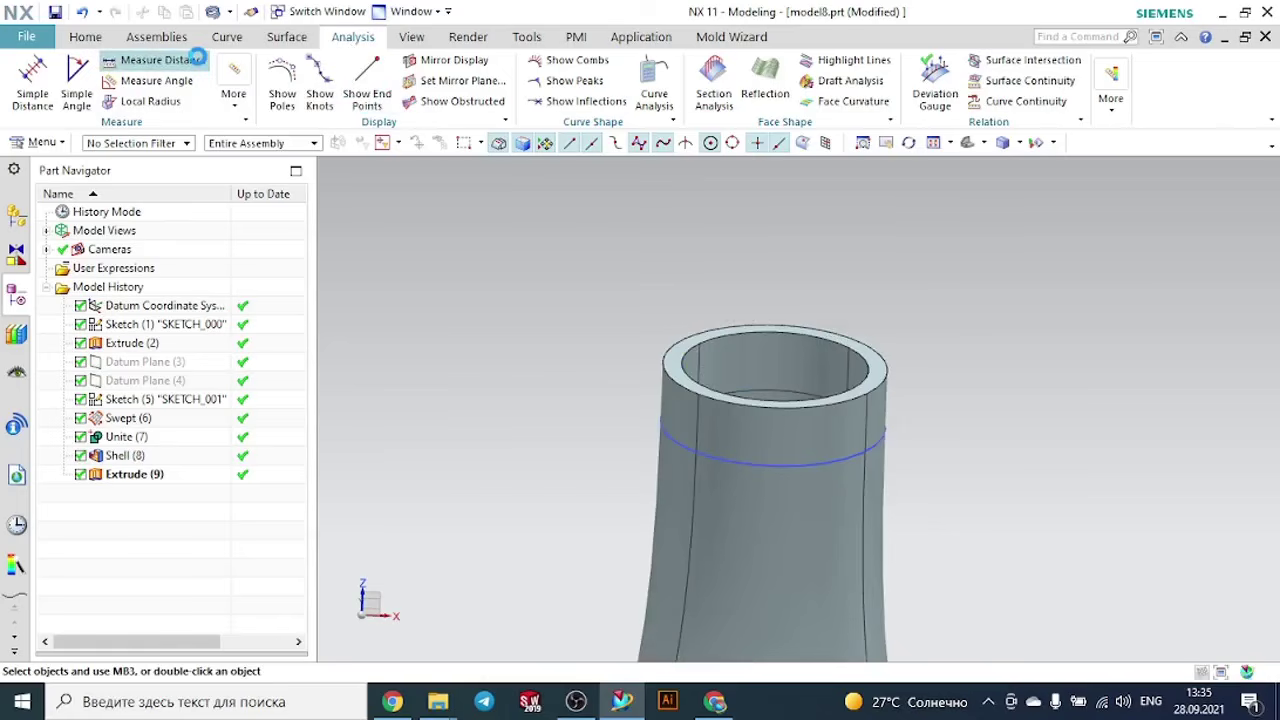
click(197, 59)
click(234, 66)
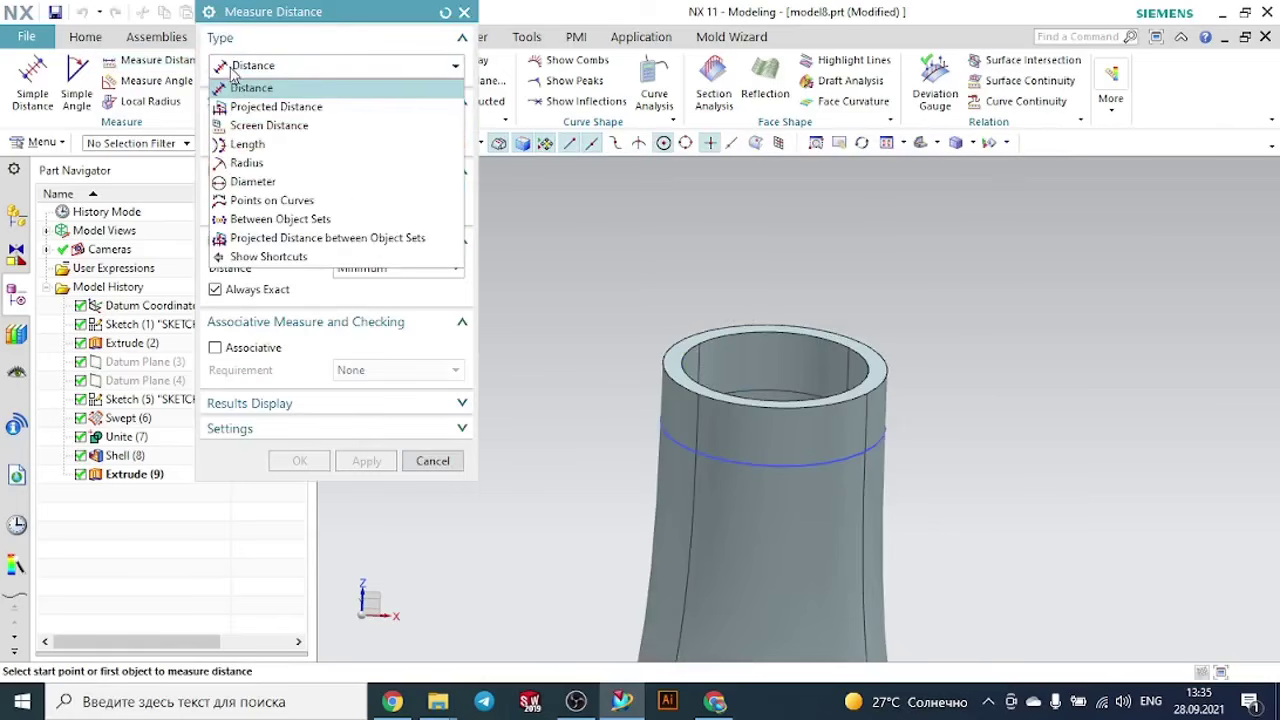
click(252, 181)
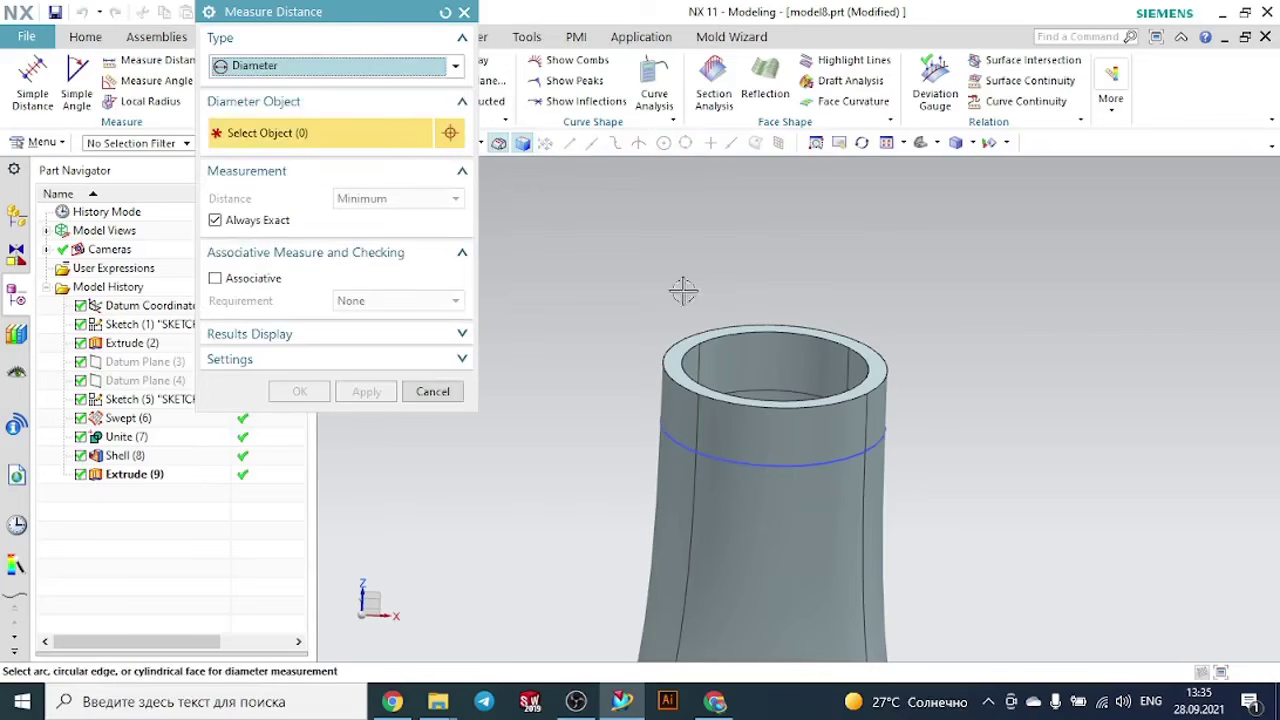
click(695, 395)
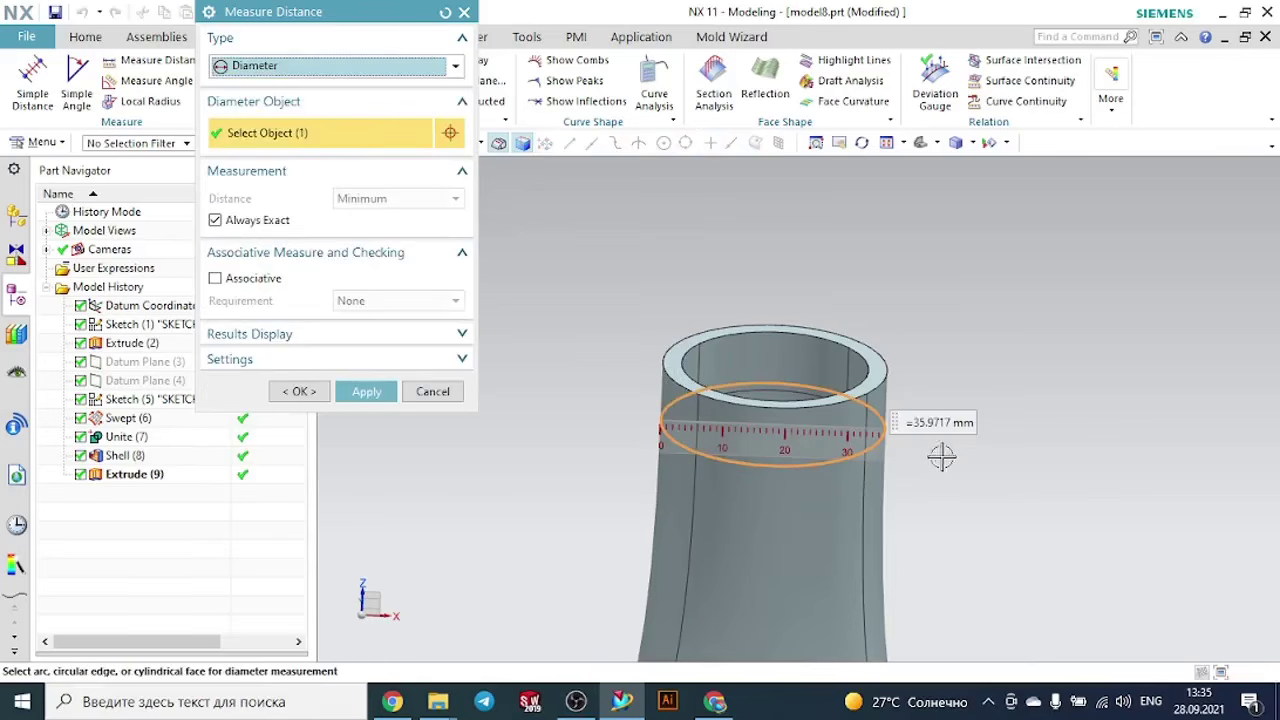
click(455, 396)
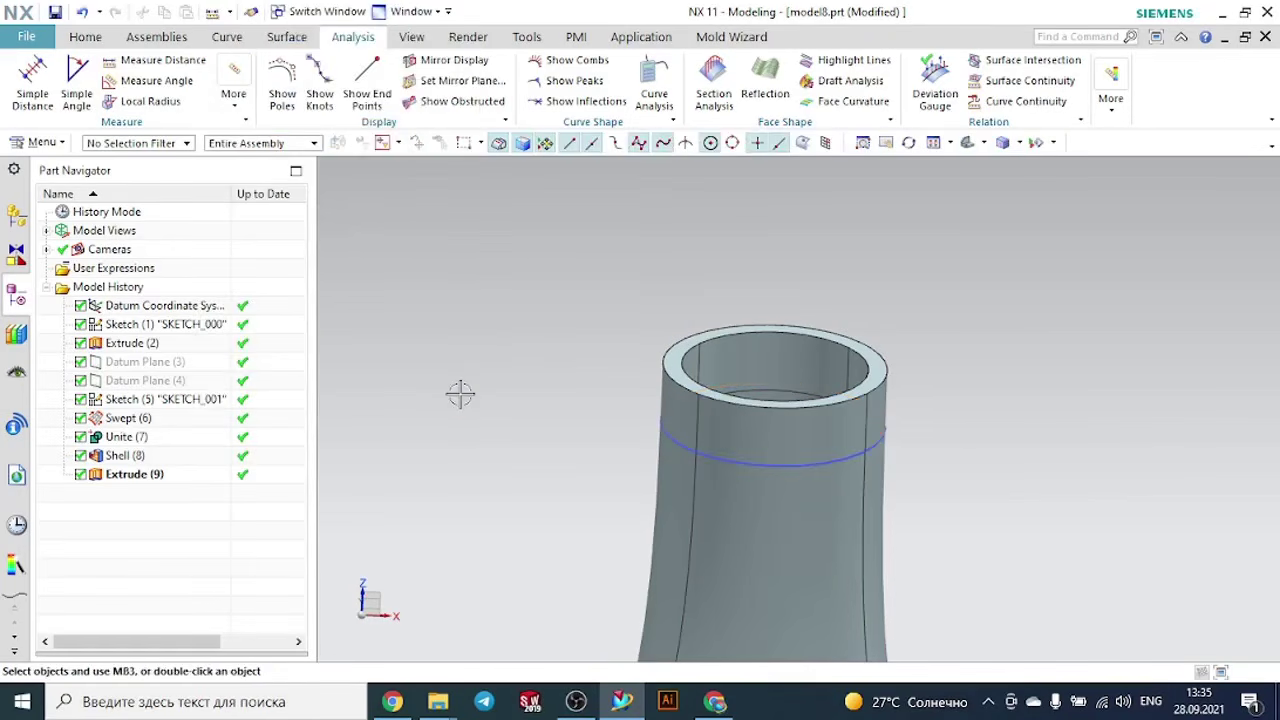
- Edit the neck circle's sketch, set the circle's diameter to 36 mm, and finish the sketch to update the bottle
scroll(460, 393, down, 2)
scroll(460, 393, down, 1)
scroll(590, 430, up, 3)
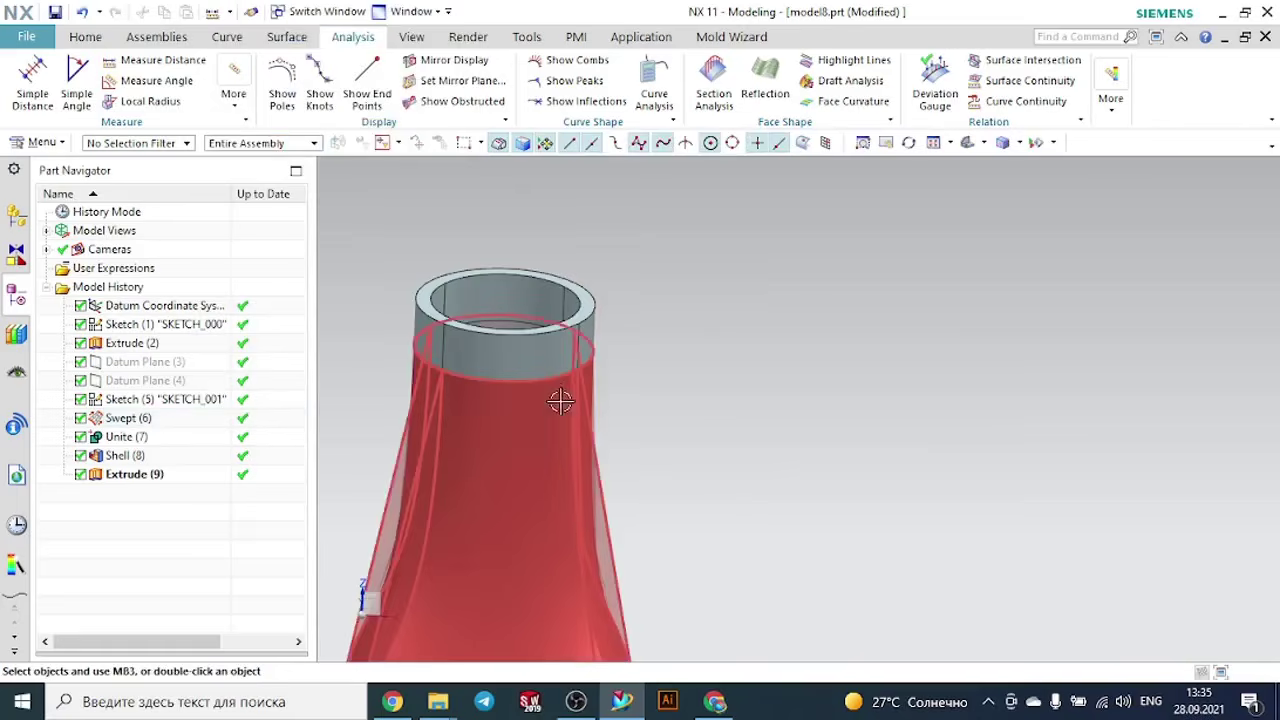
double_click(550, 378)
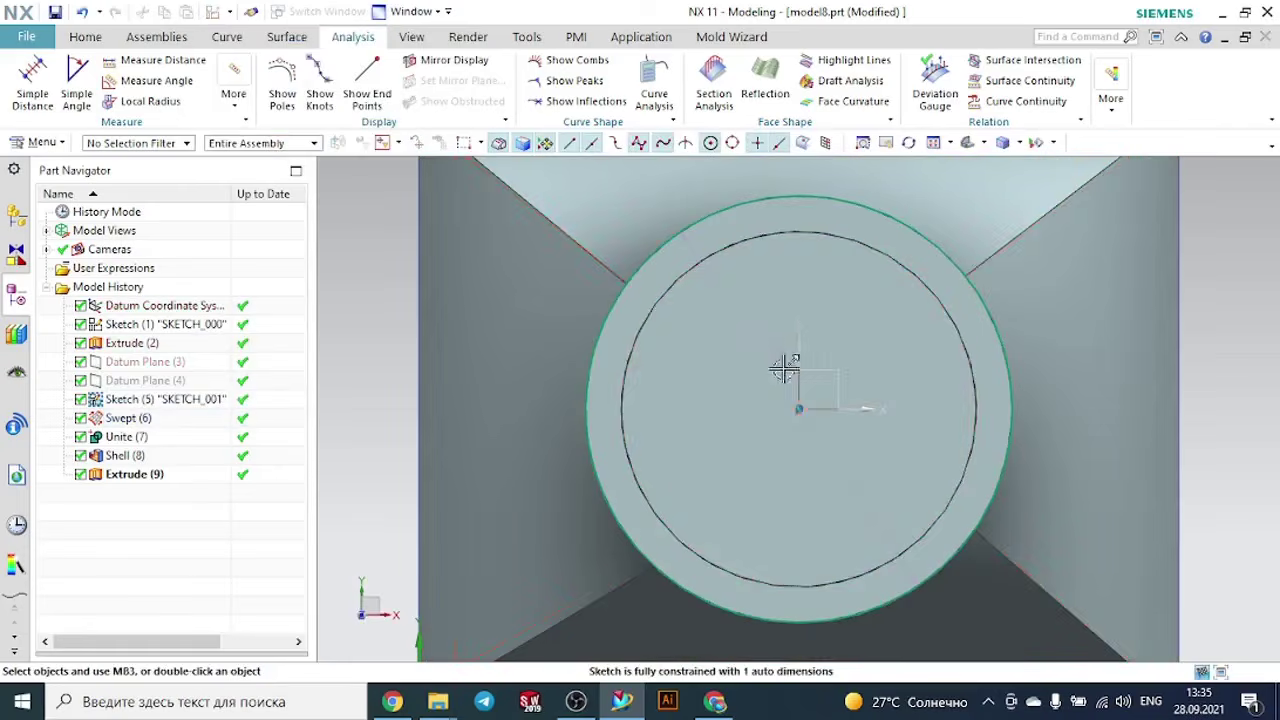
double_click(731, 320)
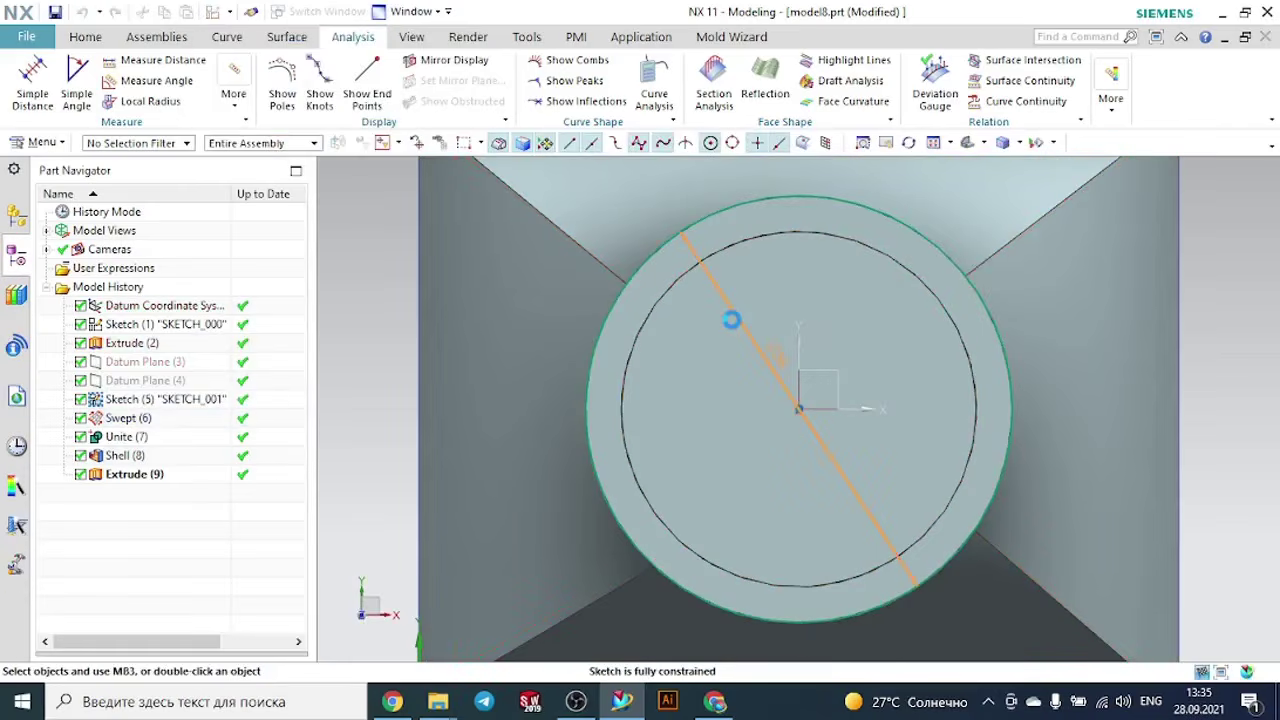
text(36)
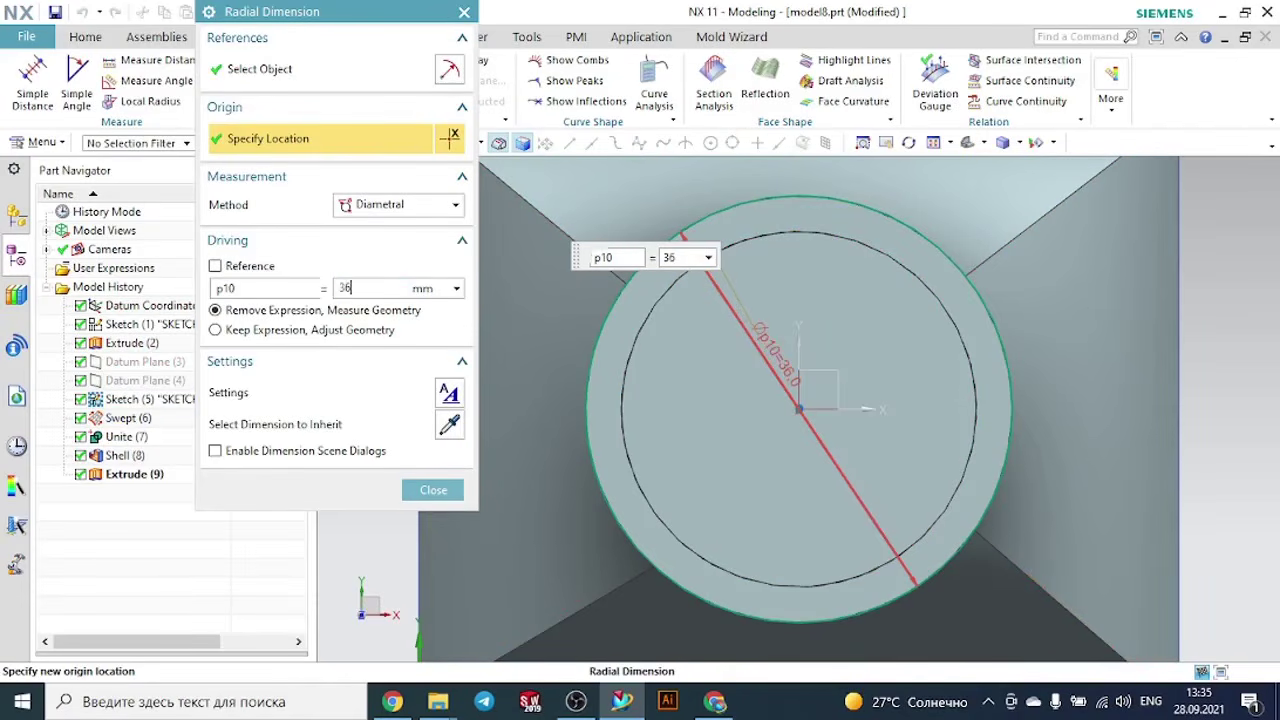
key(Return)
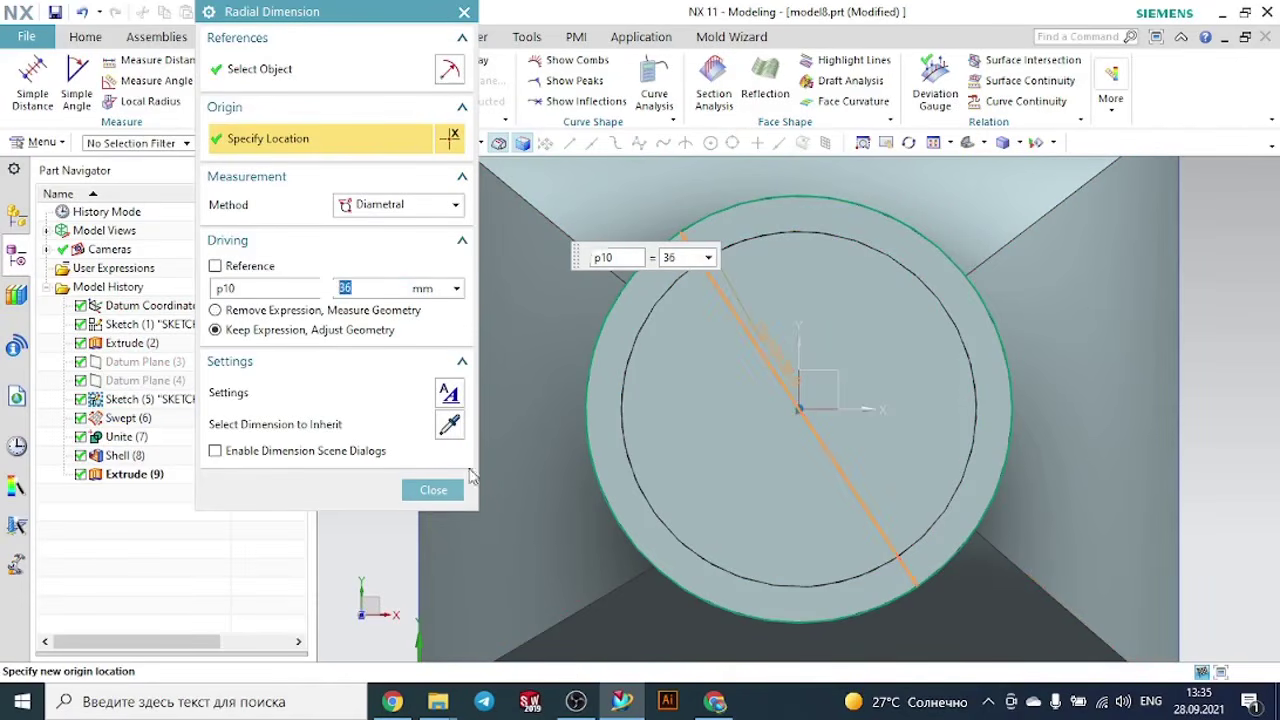
click(433, 489)
scroll(480, 463, down, 4)
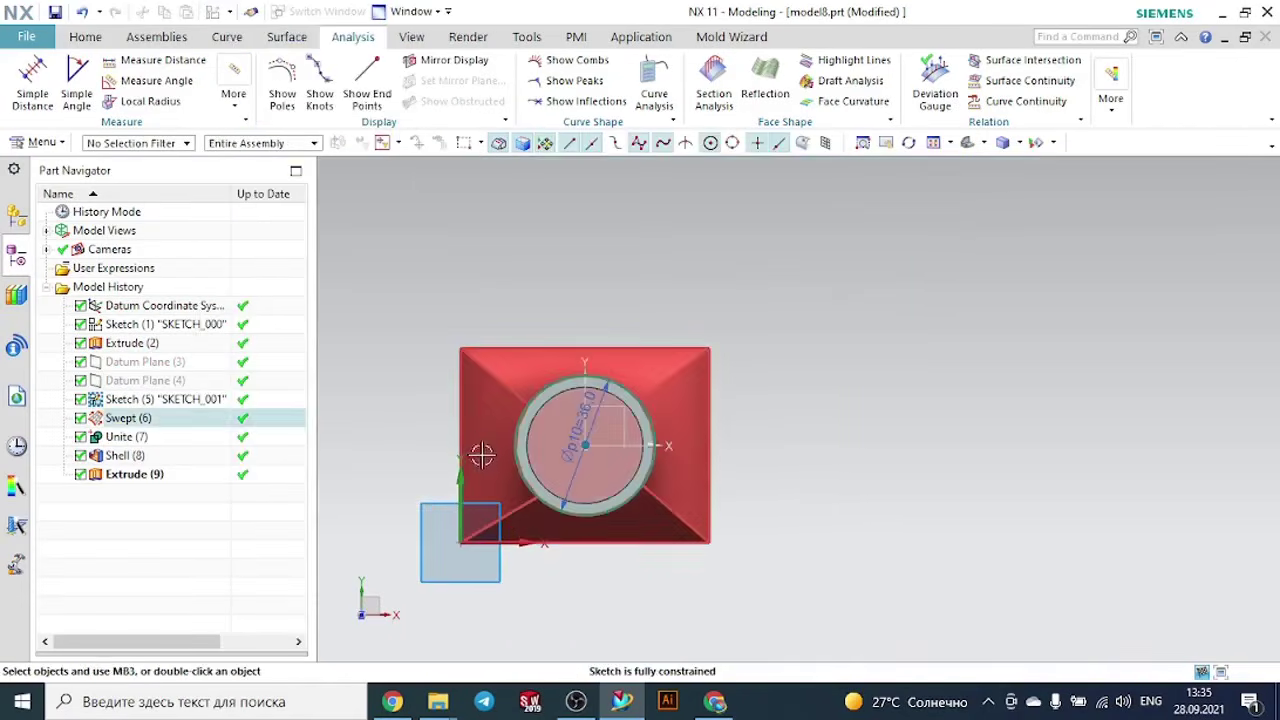
middle_drag(480, 463, 480, 293)
scroll(480, 293, down, 3)
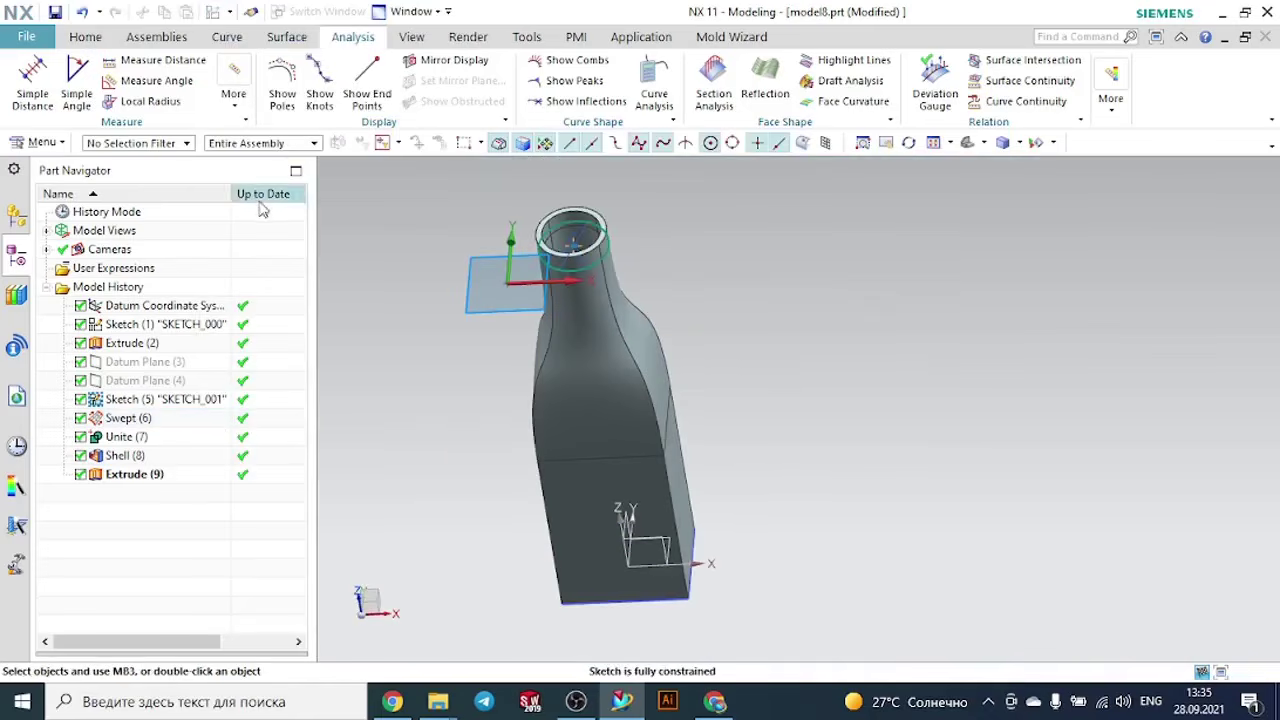
click(85, 36)
click(70, 68)
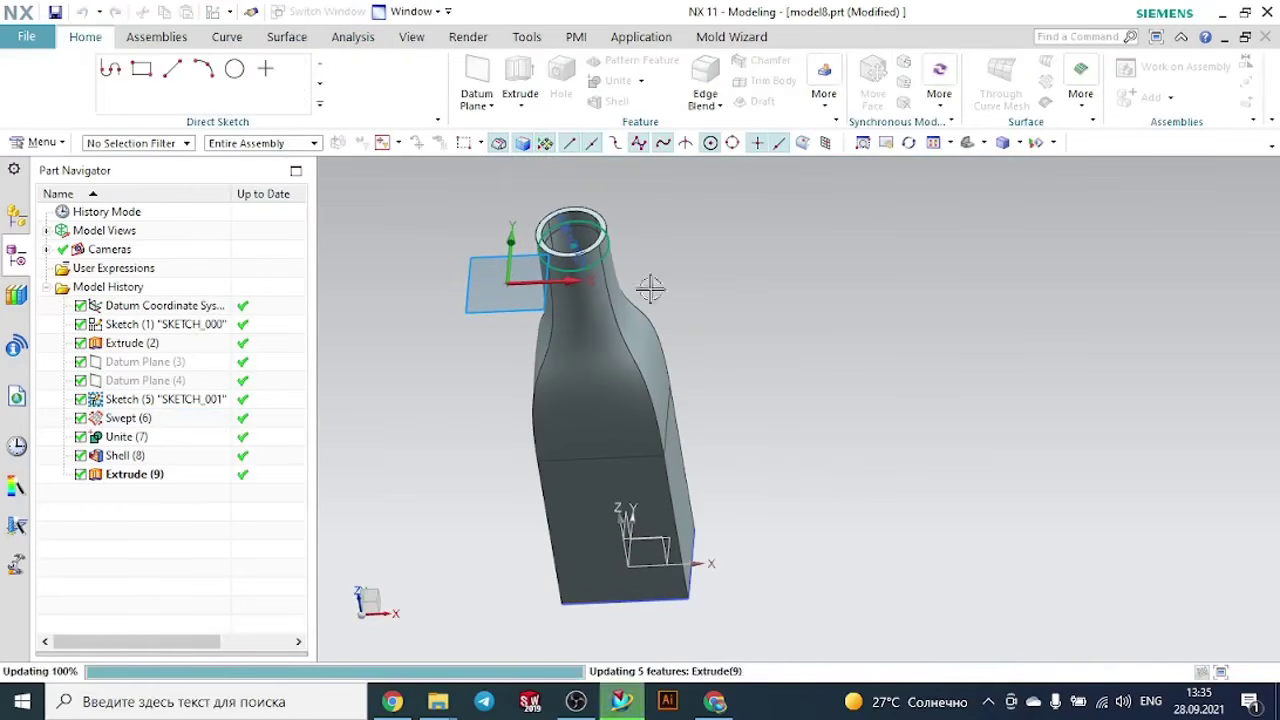
- Start a helix along a vector with a constant 36 mm diameter and place its origin at the centre of the neck extension's base circle
click(238, 38)
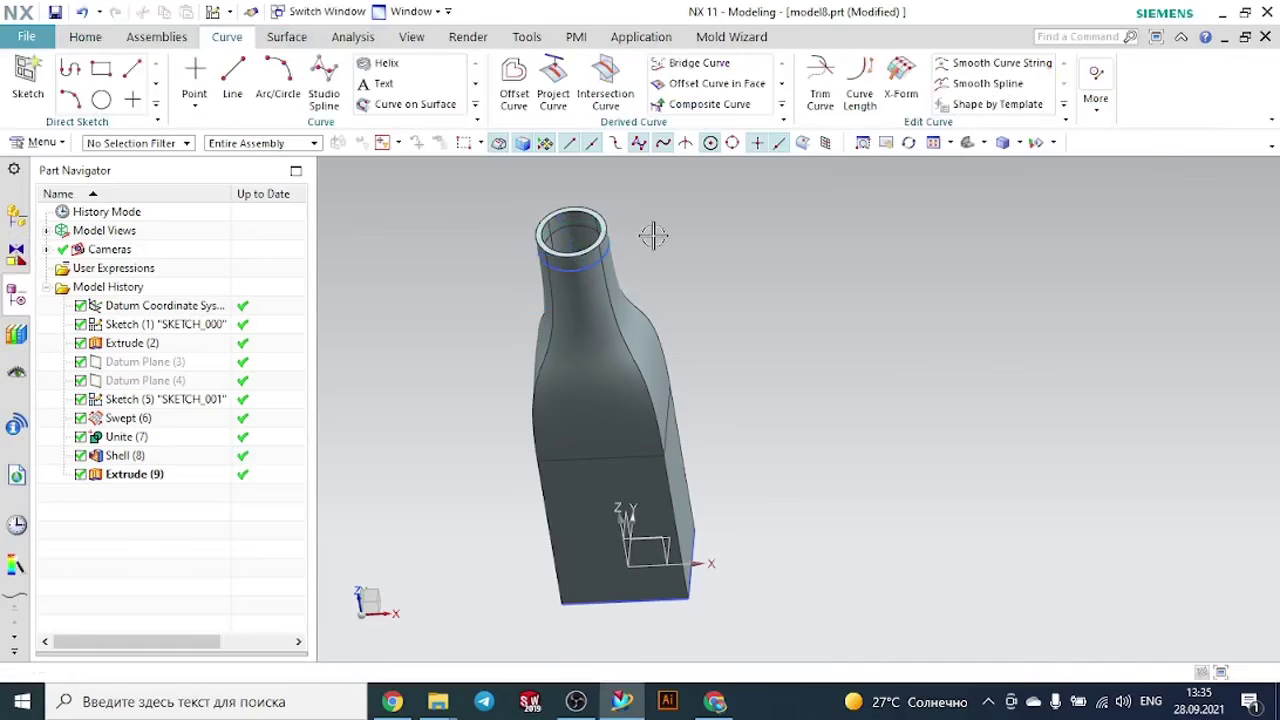
click(395, 64)
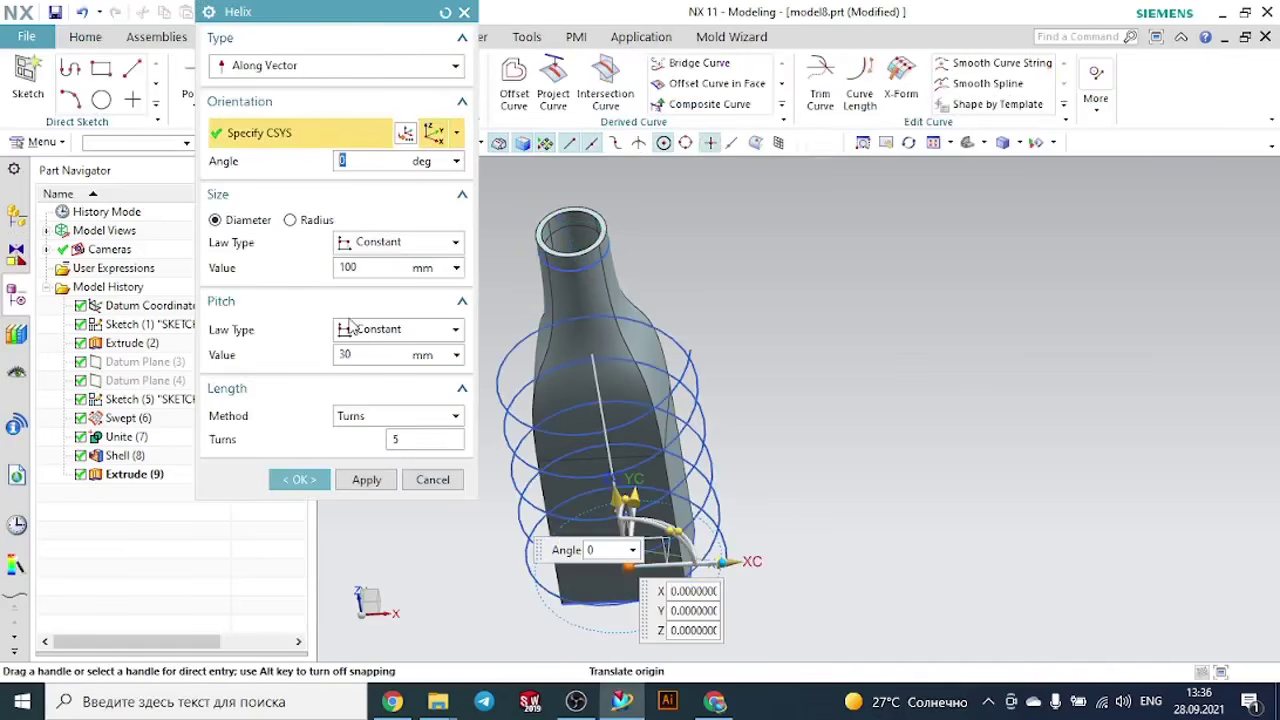
click(361, 266)
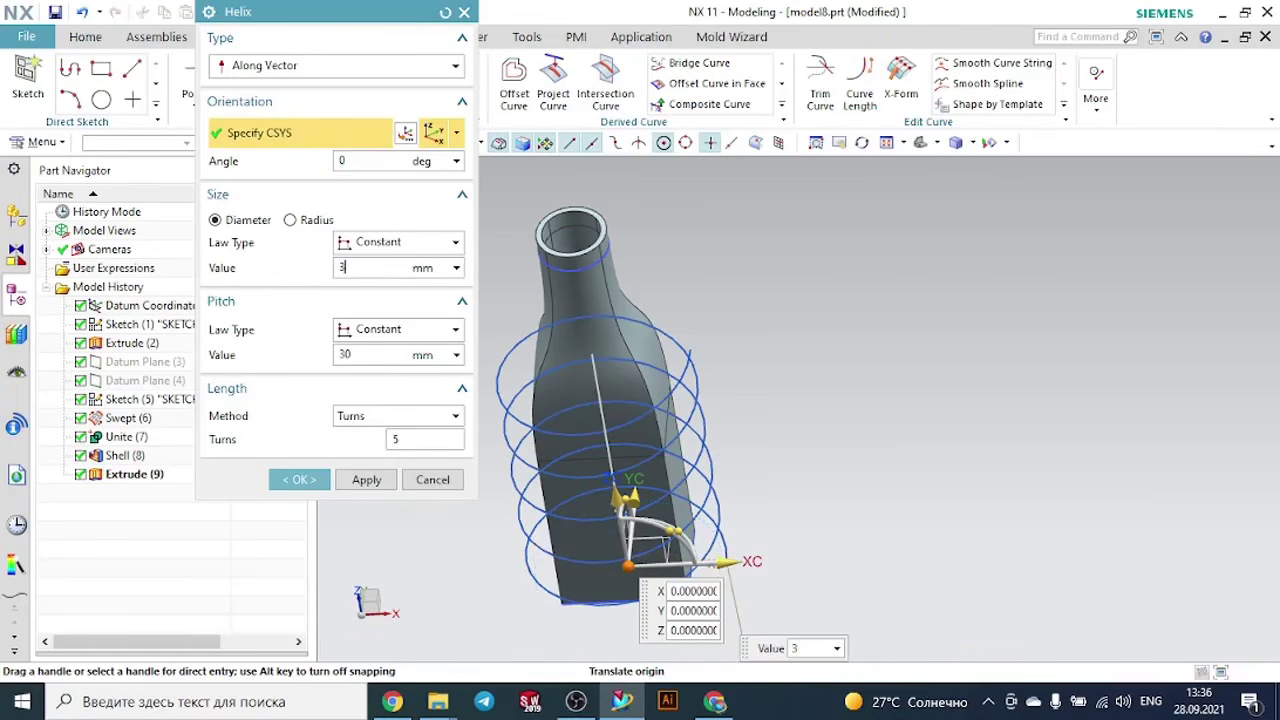
key(Return)
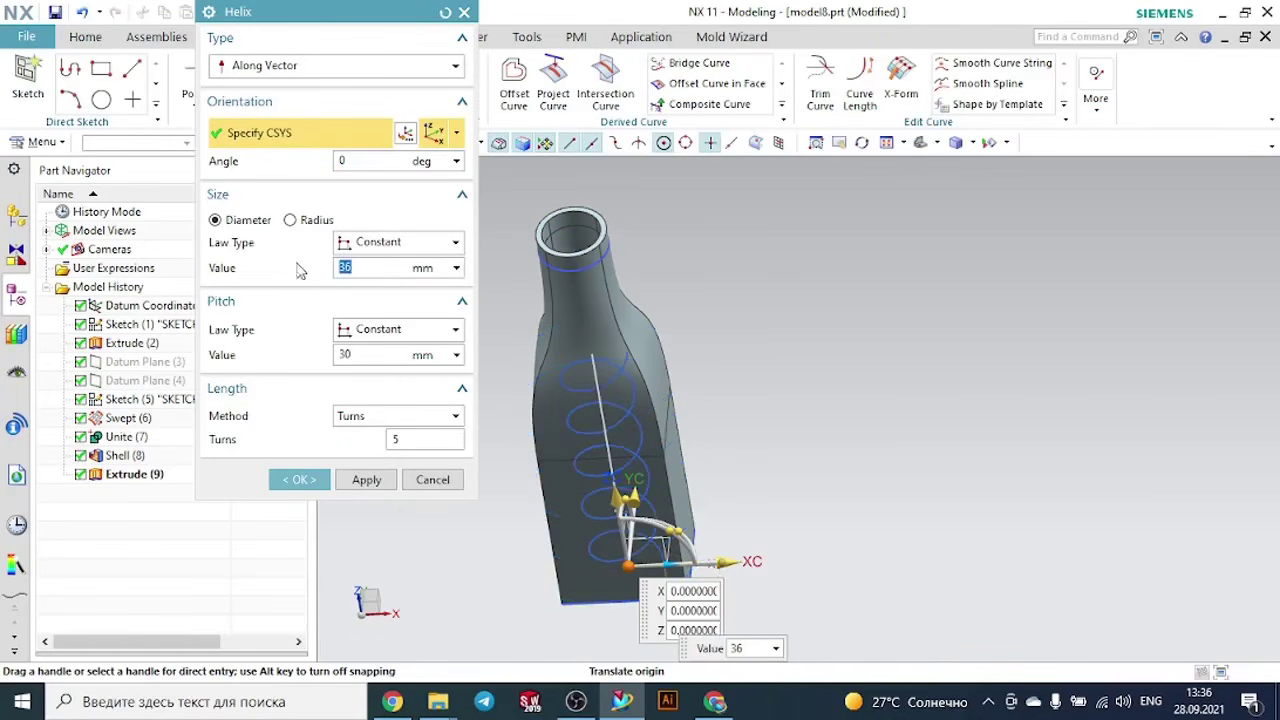
drag(617, 566, 574, 245)
middle_drag(665, 280, 846, 274)
scroll(940, 320, up, 3)
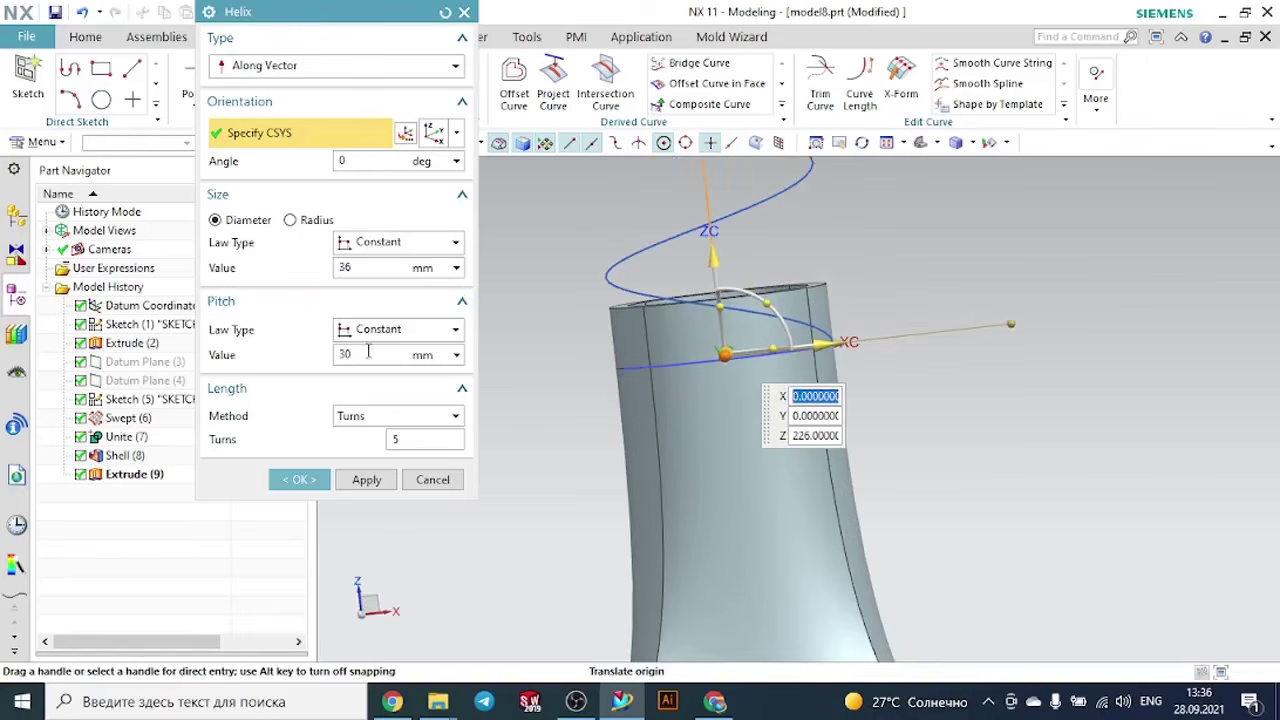
- Set the helix to 1 turn and try pitch values of 2, 5, 6 and 7 mm
click(415, 441)
key(Return)
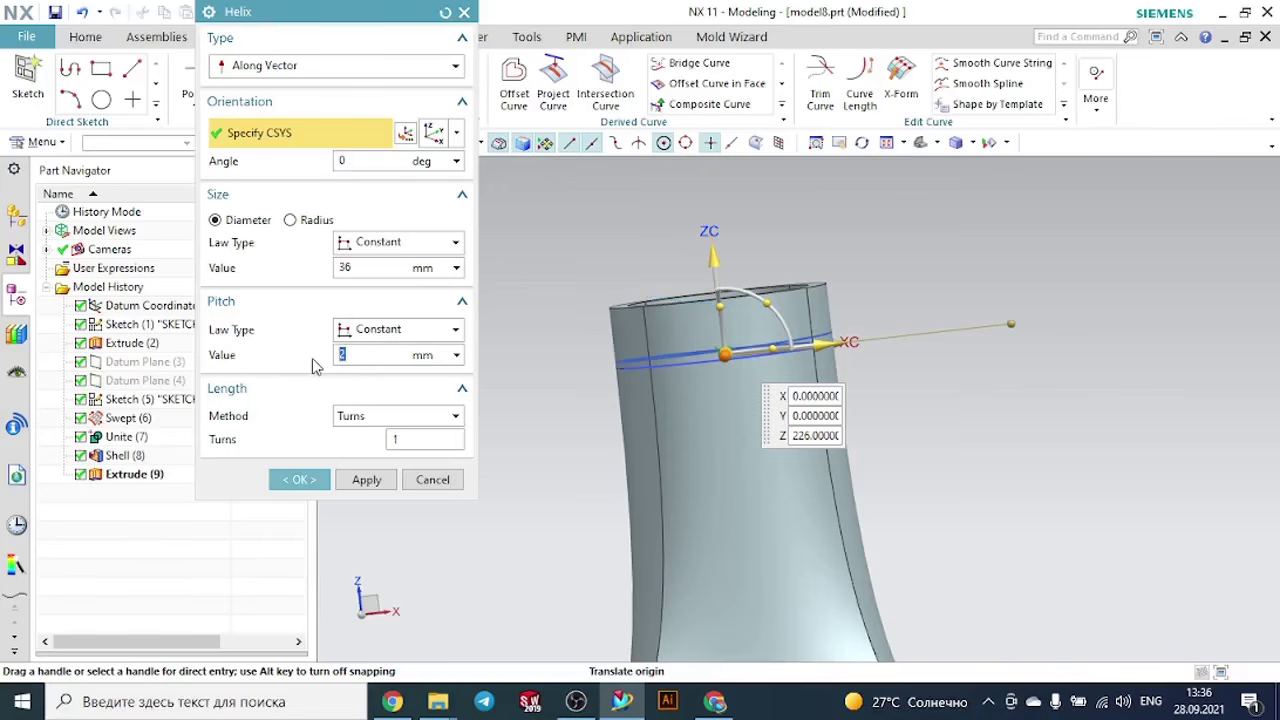
text(5)
key(Return)
text(6)
key(Return)
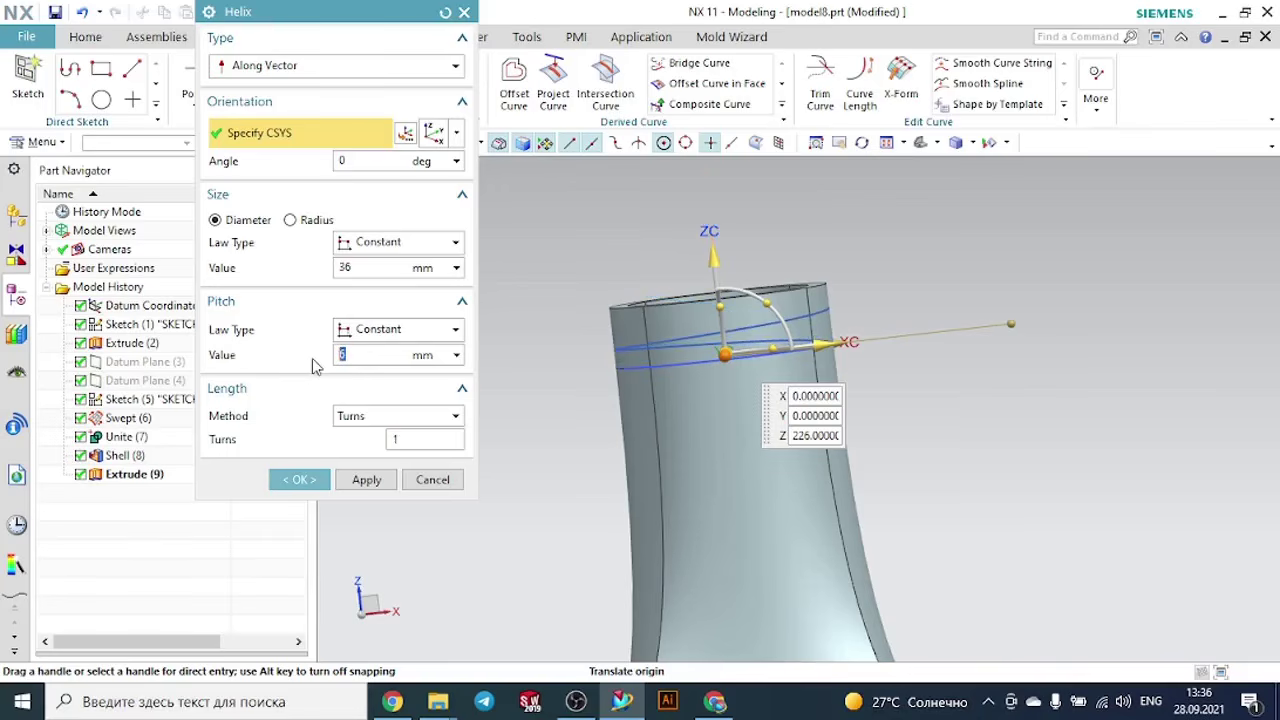
key(Return)
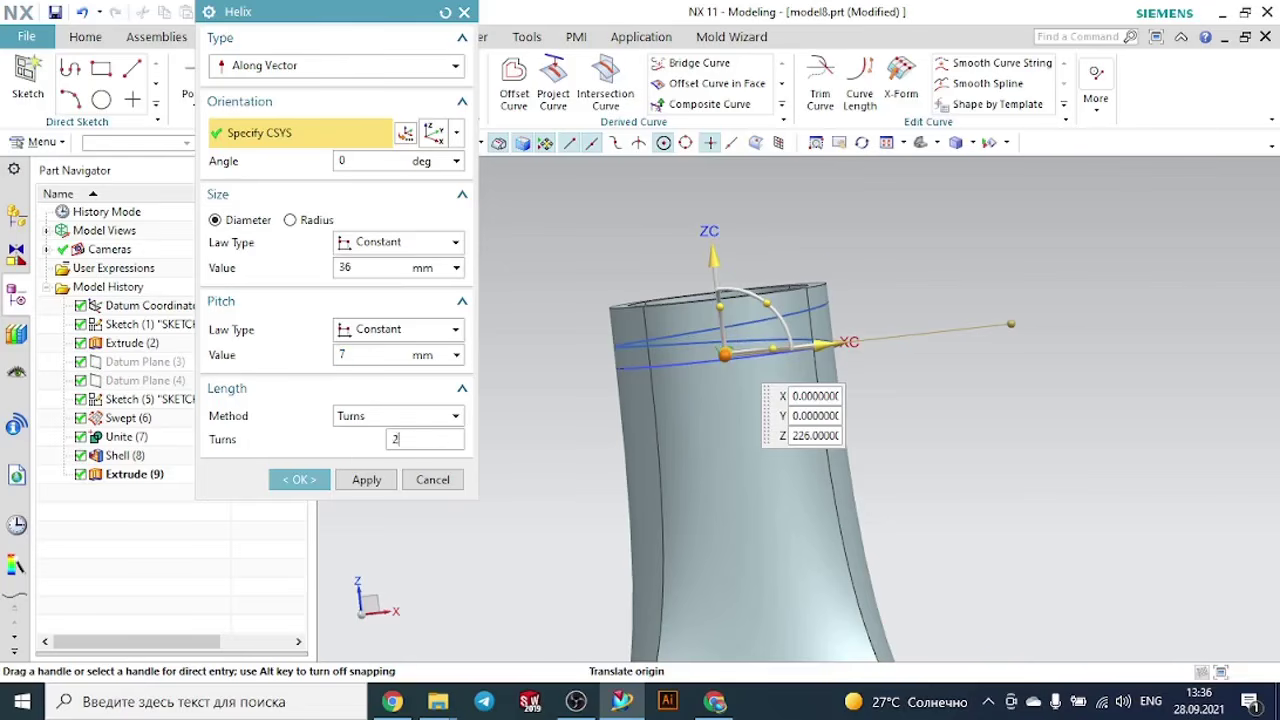
- Set the helix to 2 turns with a constant 5 mm pitch and create it around the neck
text(2)
key(Return)
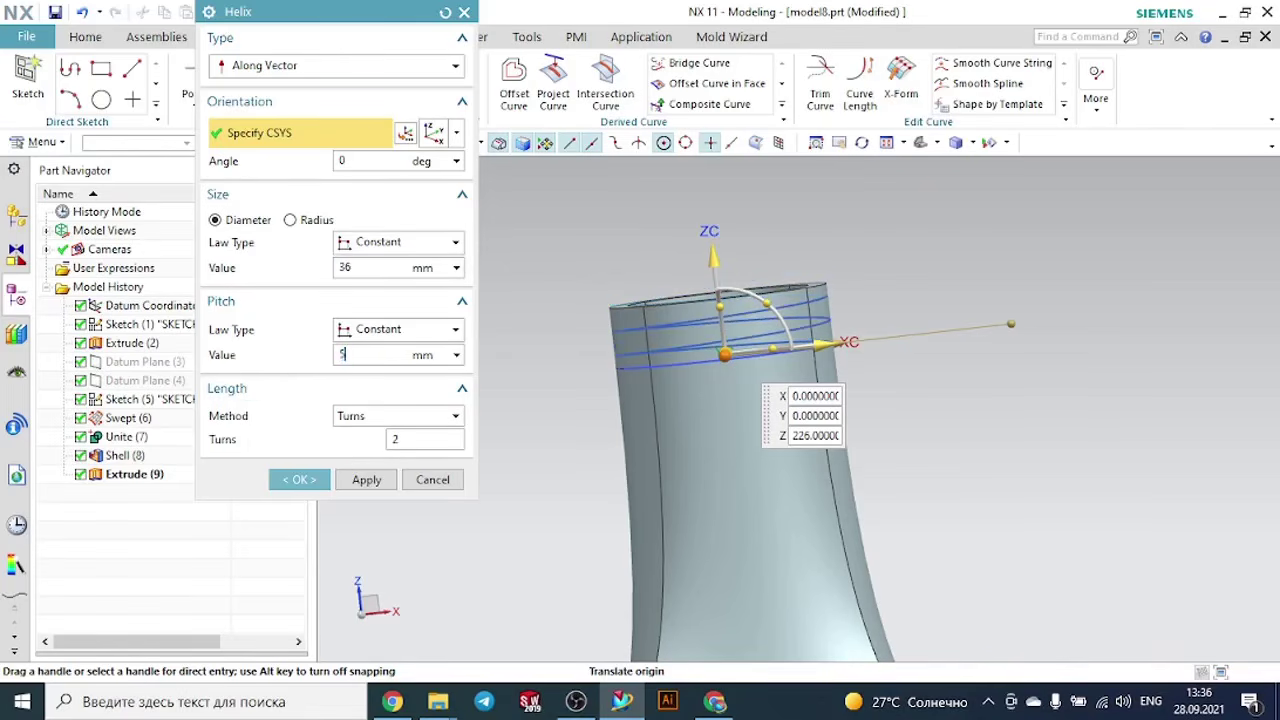
text(5)
key(Return)
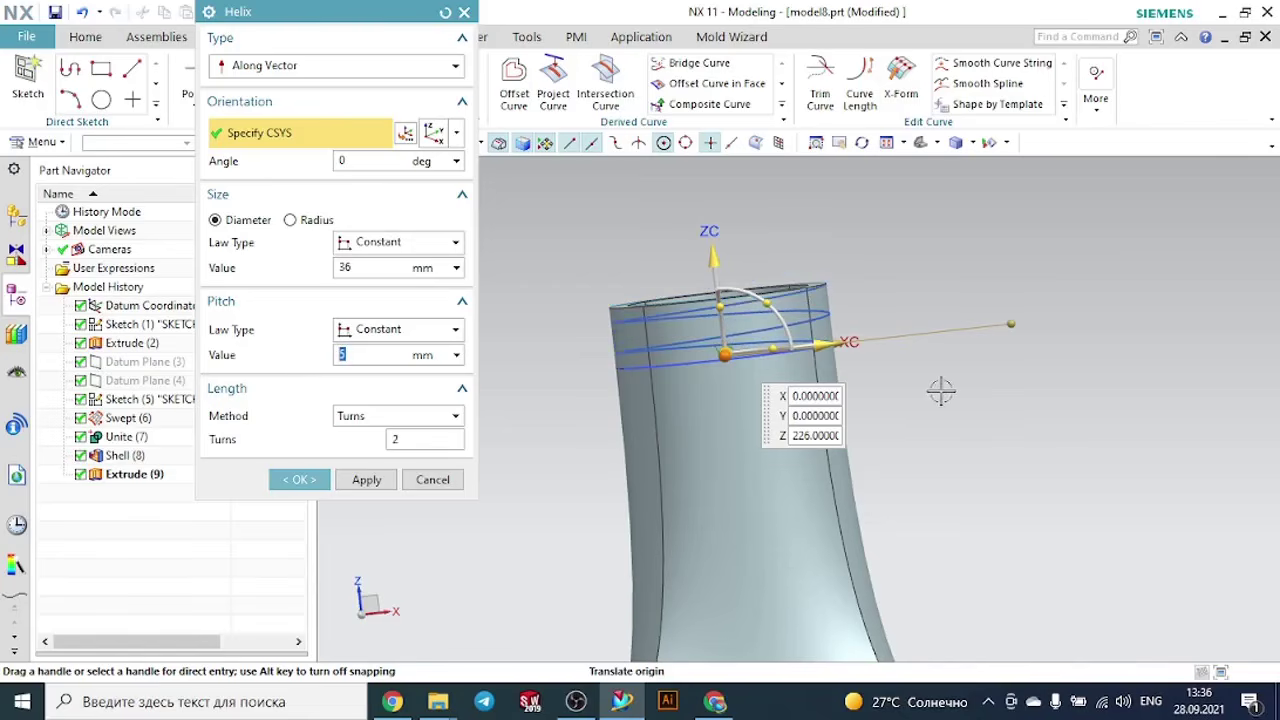
middle_drag(941, 392, 931, 423)
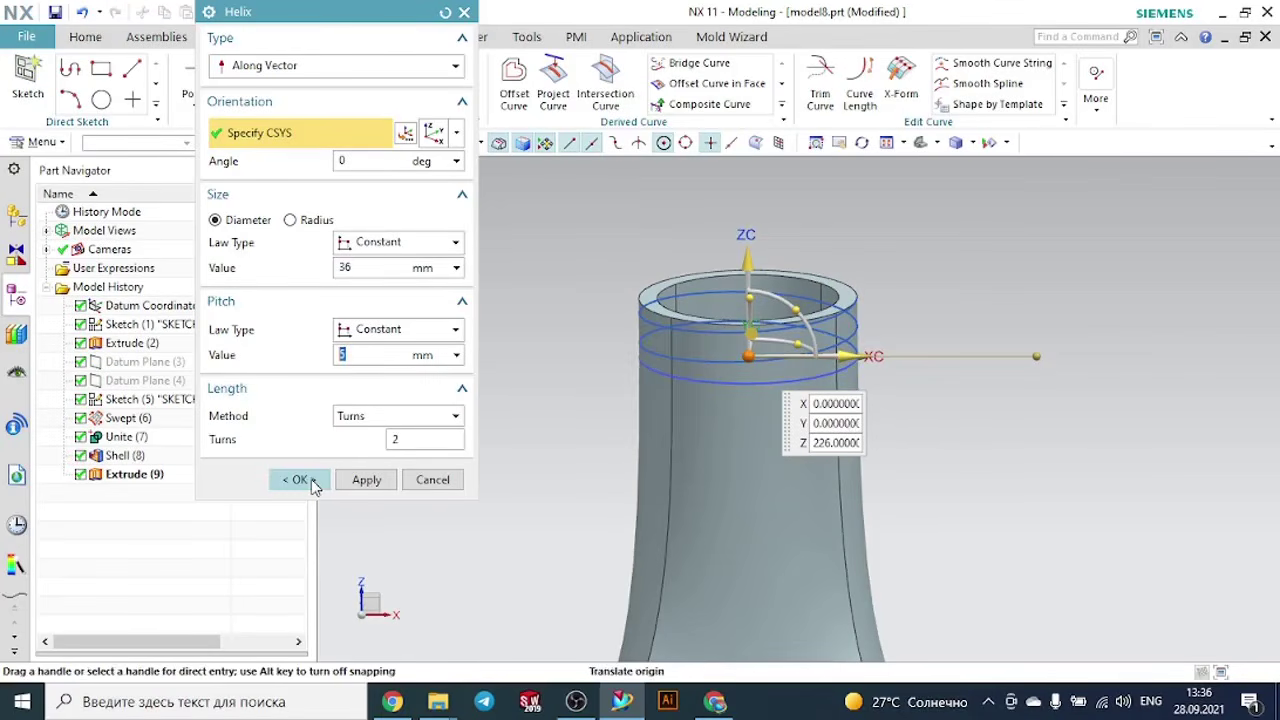
click(300, 480)
- Create a Point and Direction datum plane through the upper end point of the helix, normal to the curve
middle_drag(414, 414, 454, 486)
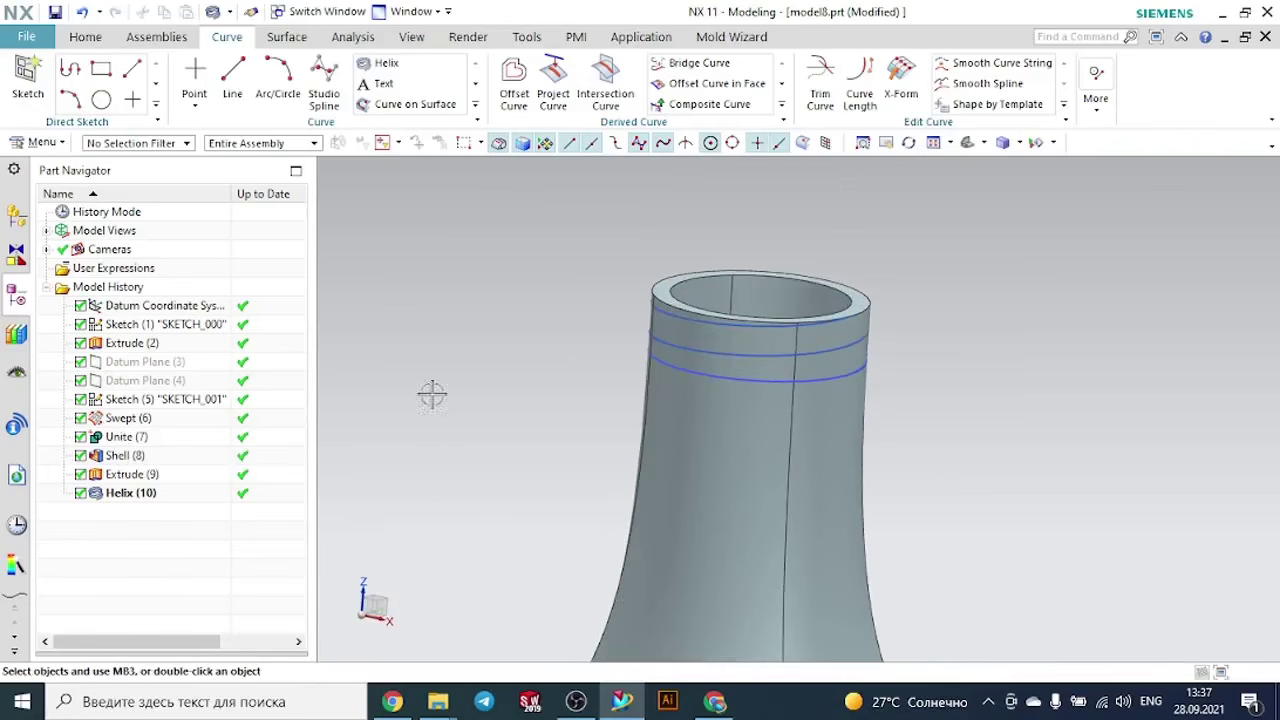
click(85, 36)
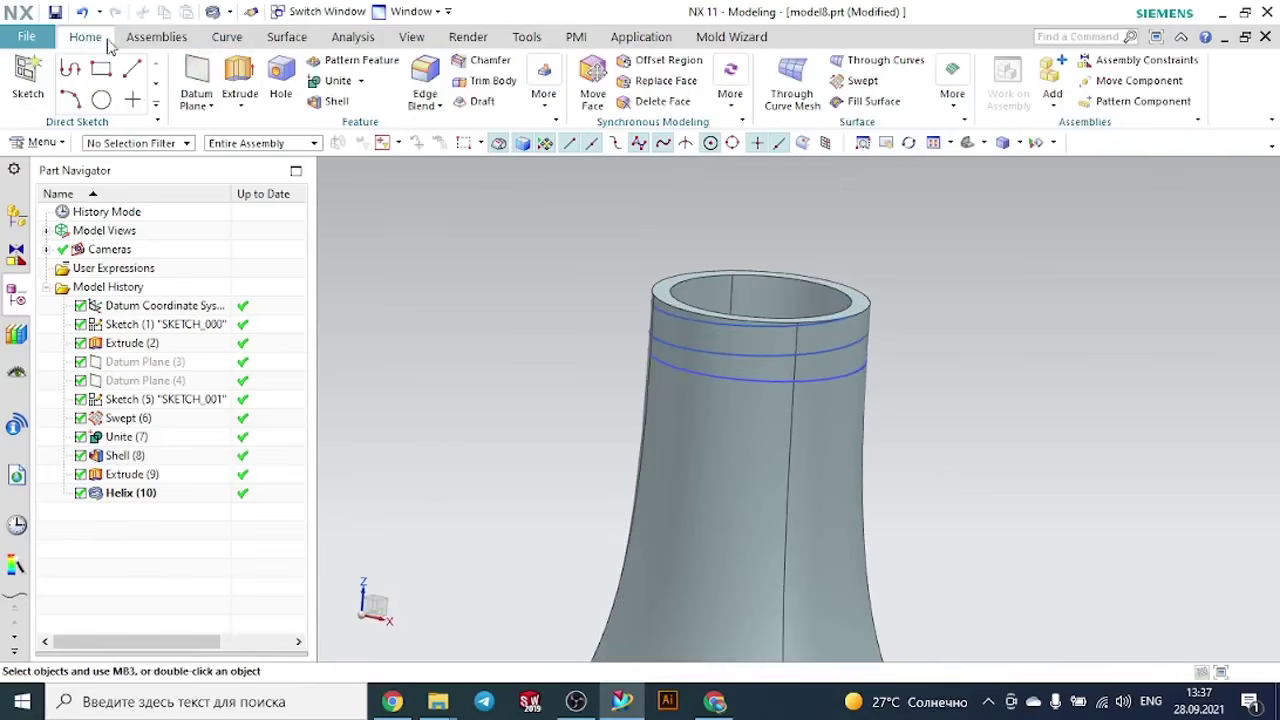
click(204, 68)
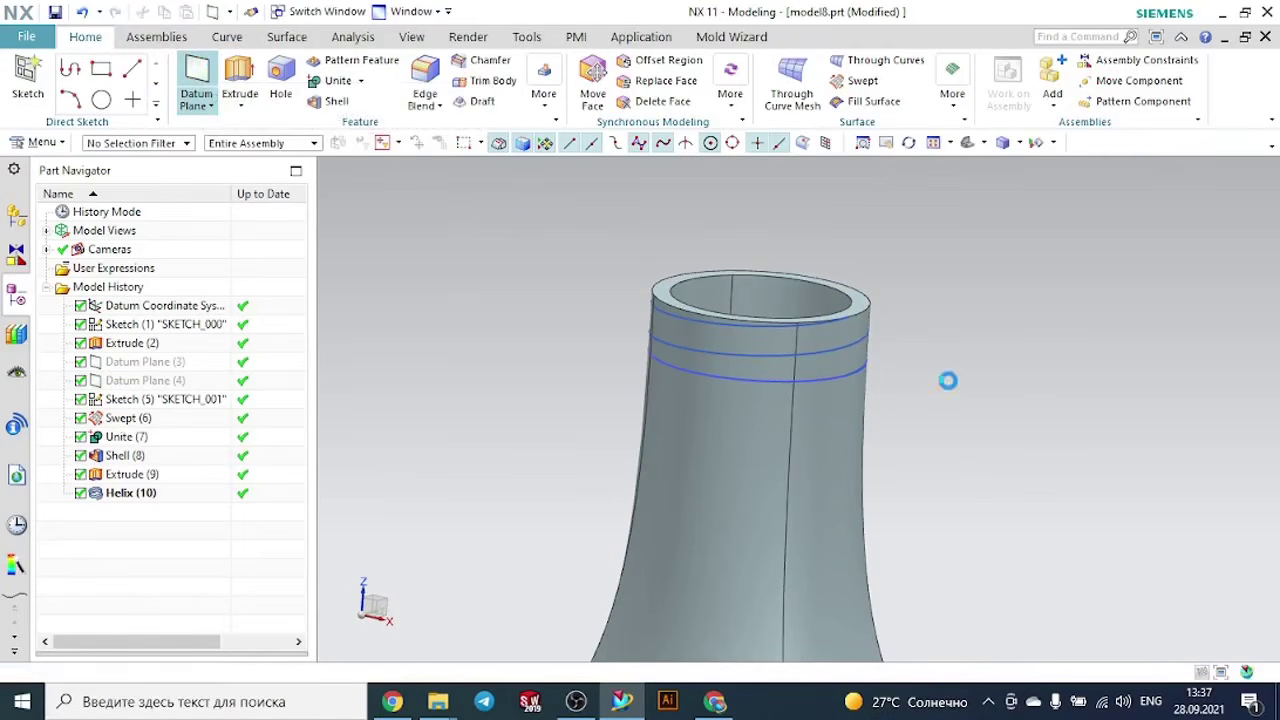
middle_drag(935, 380, 903, 371)
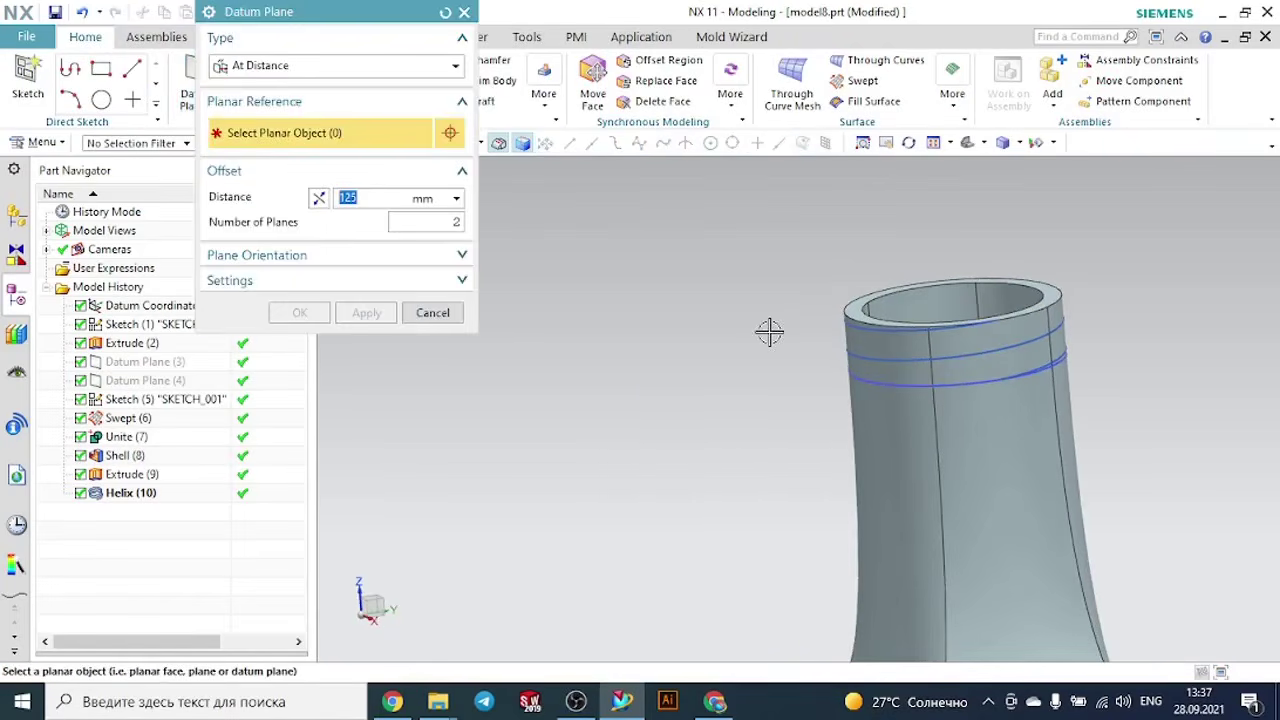
click(296, 66)
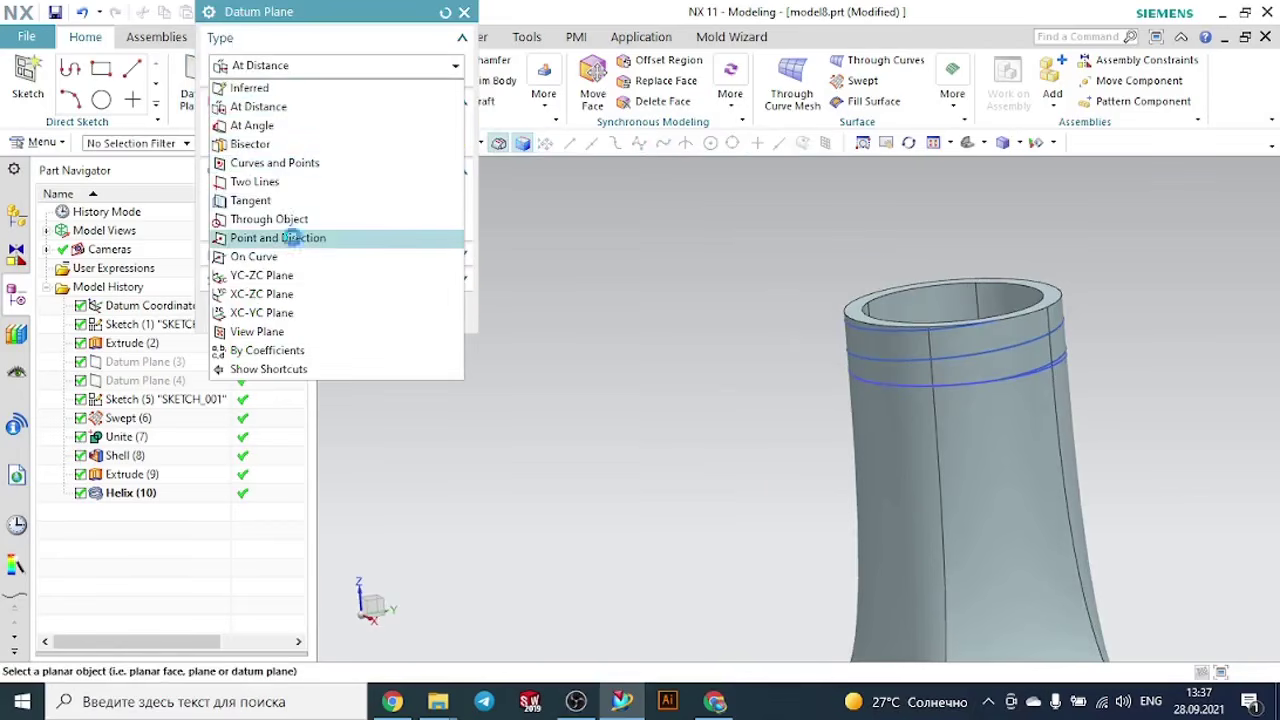
click(278, 238)
scroll(998, 325, up, 2)
click(996, 325)
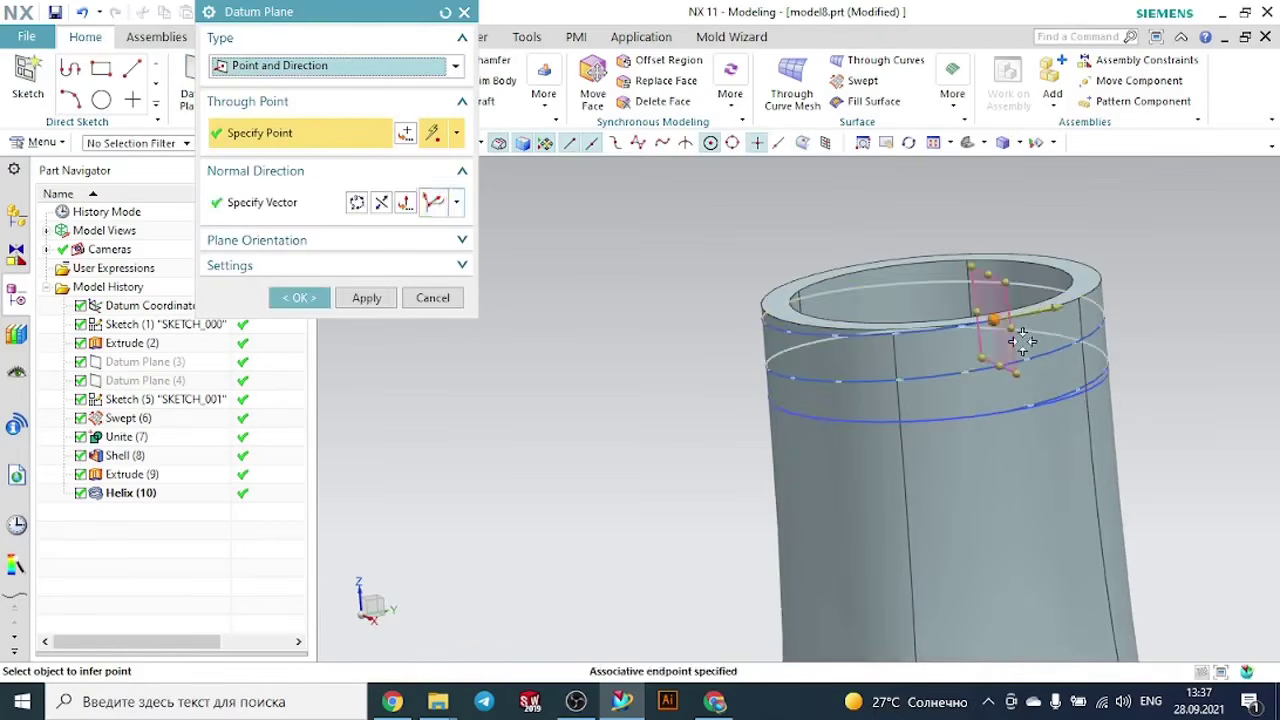
click(301, 298)
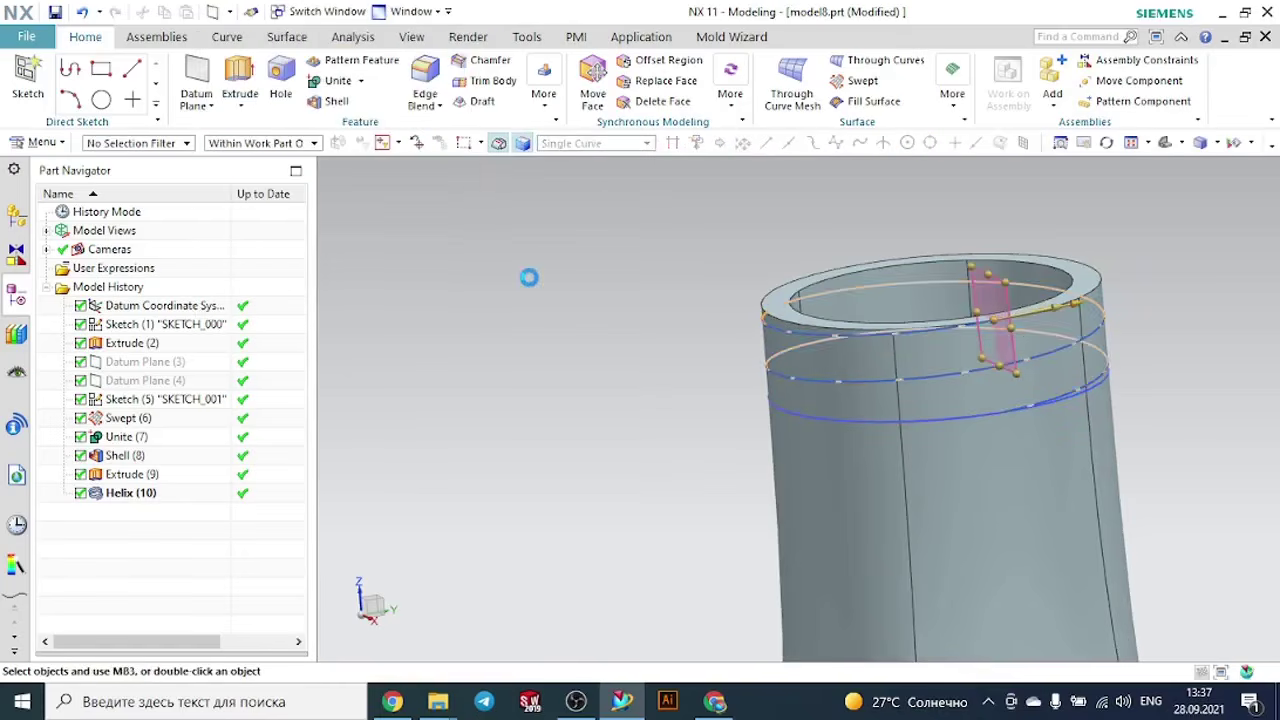
- Start a new sketch on the datum plane at the upper end of the helix
middle_drag(1197, 343, 1111, 337)
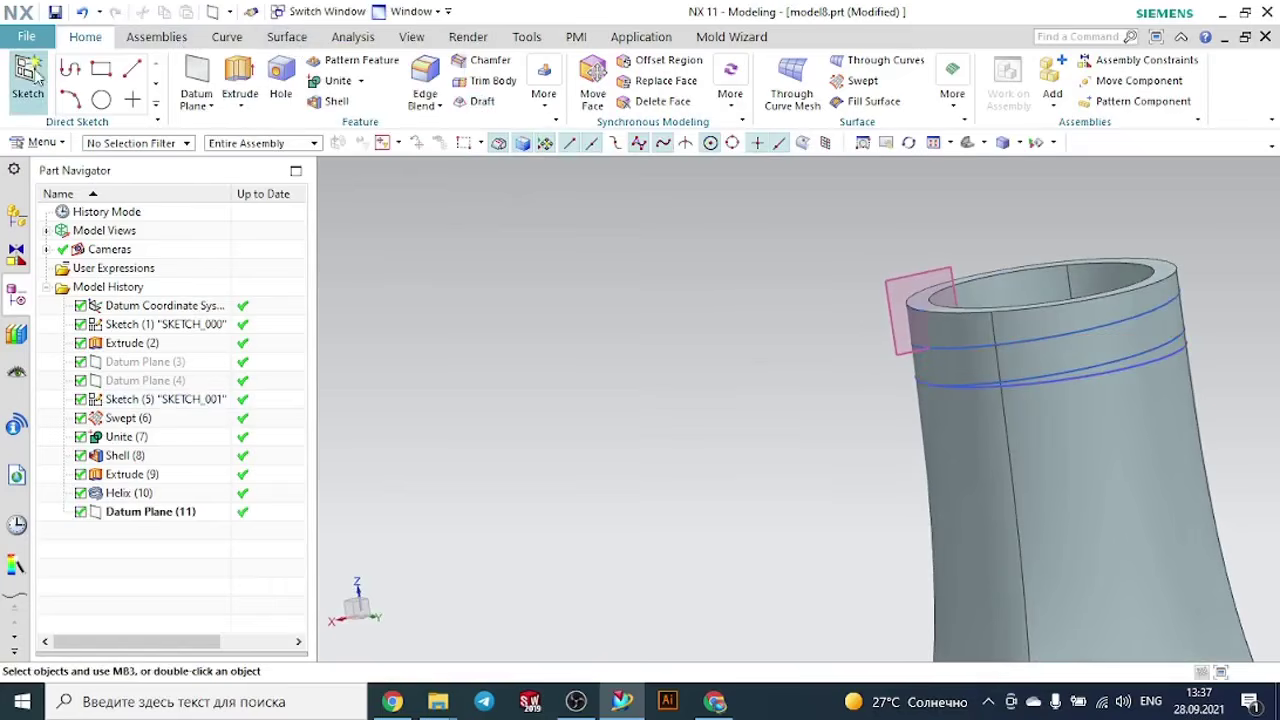
scroll(938, 328, up, 2)
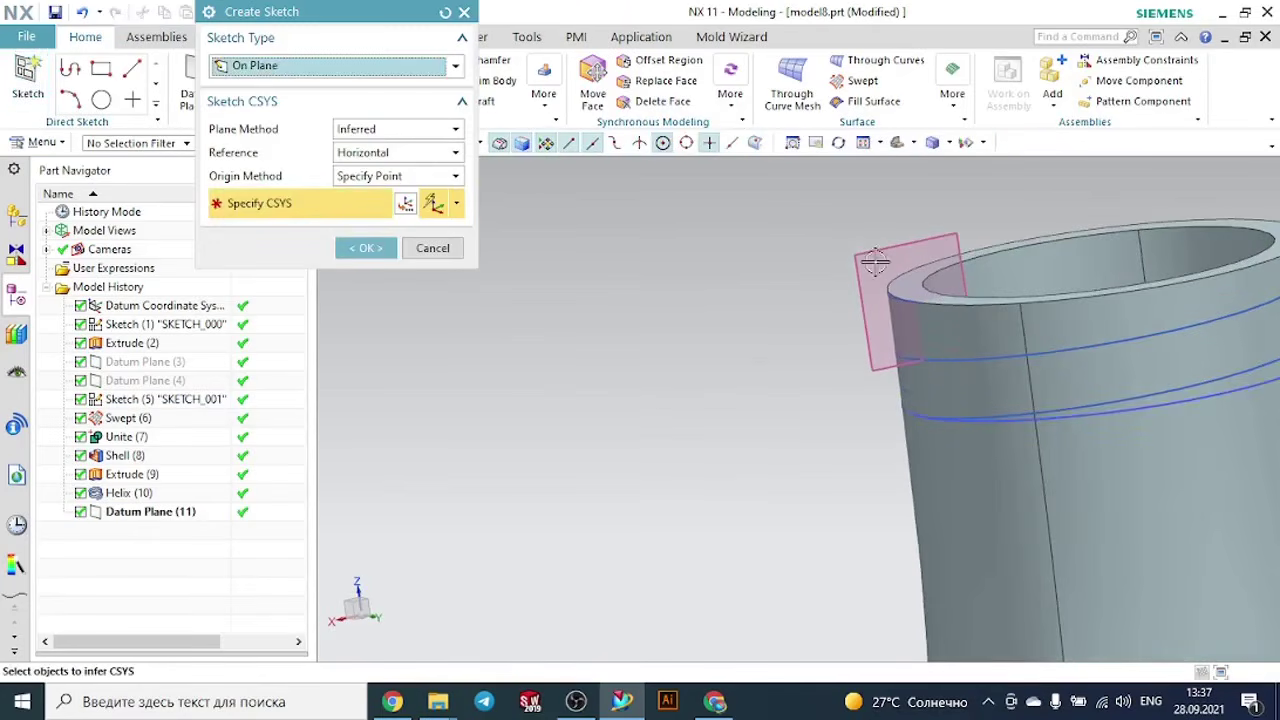
click(862, 253)
click(366, 248)
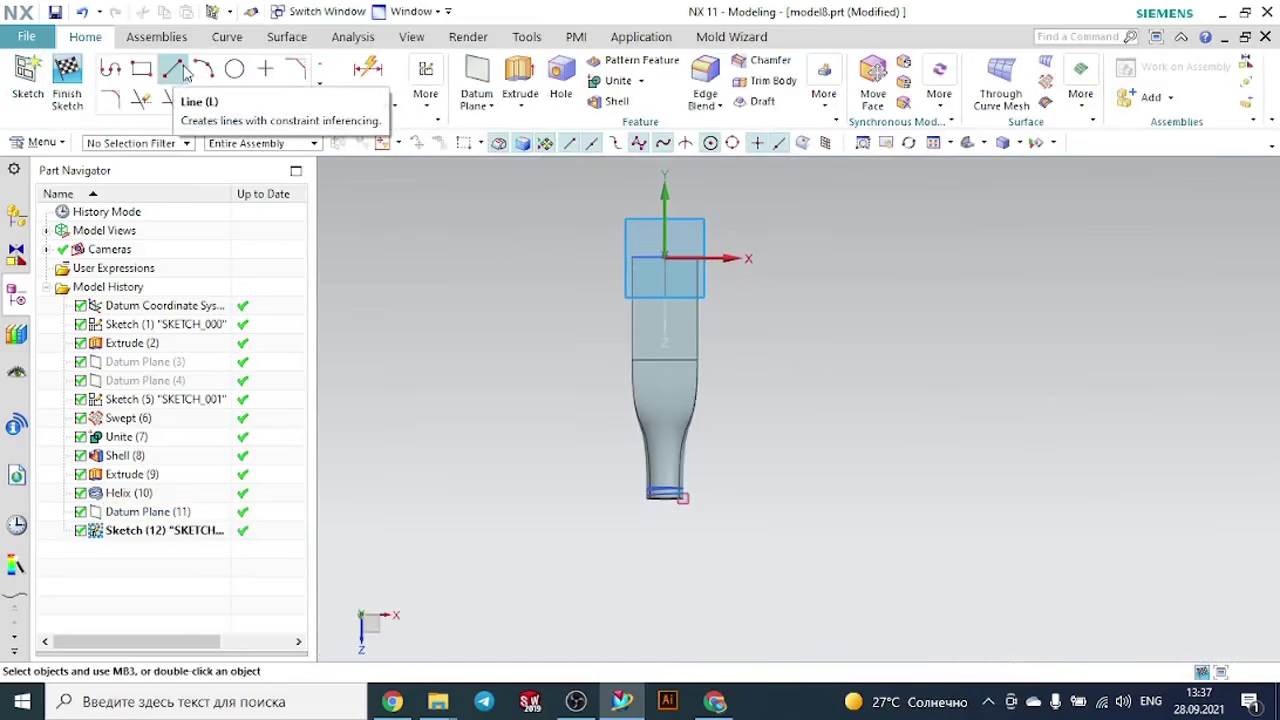
- Sketch a circle about 4.6 mm in diameter centred on the upper end point of the helix
click(236, 68)
scroll(714, 506, up, 5)
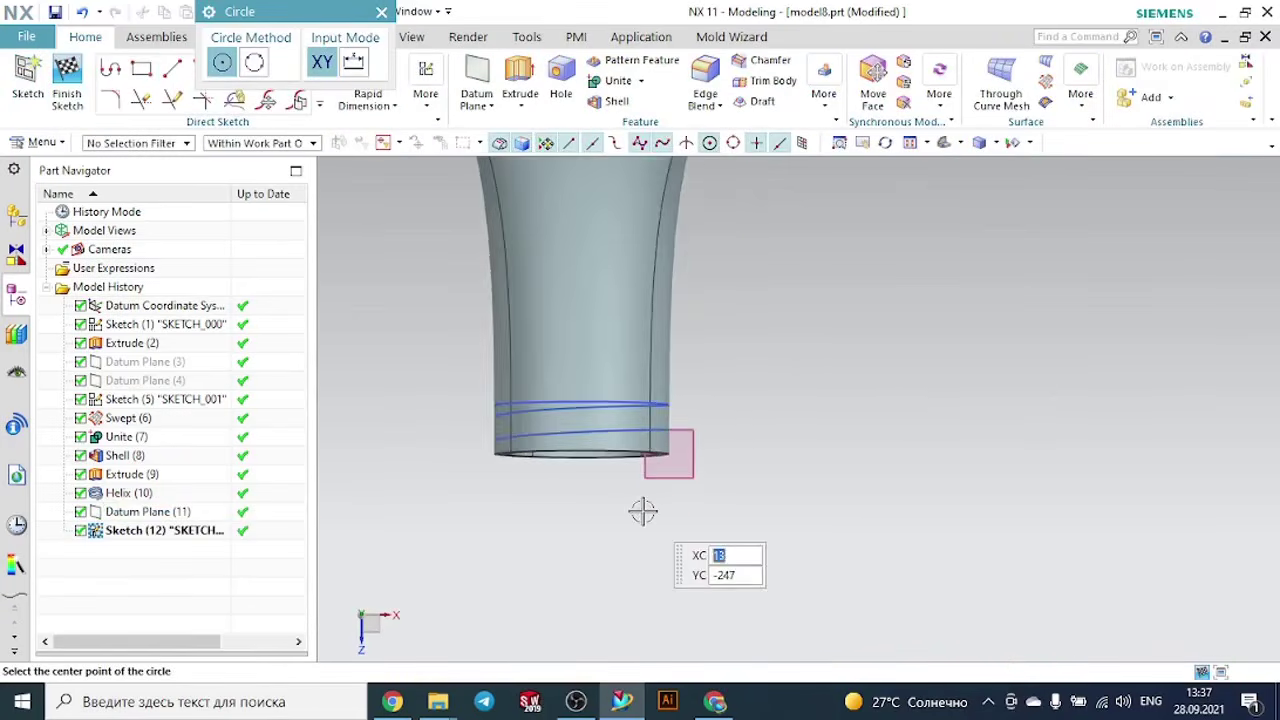
middle_drag(762, 407, 757, 372)
scroll(757, 372, up, 1)
scroll(855, 416, down, 2)
middle_drag(896, 452, 826, 329)
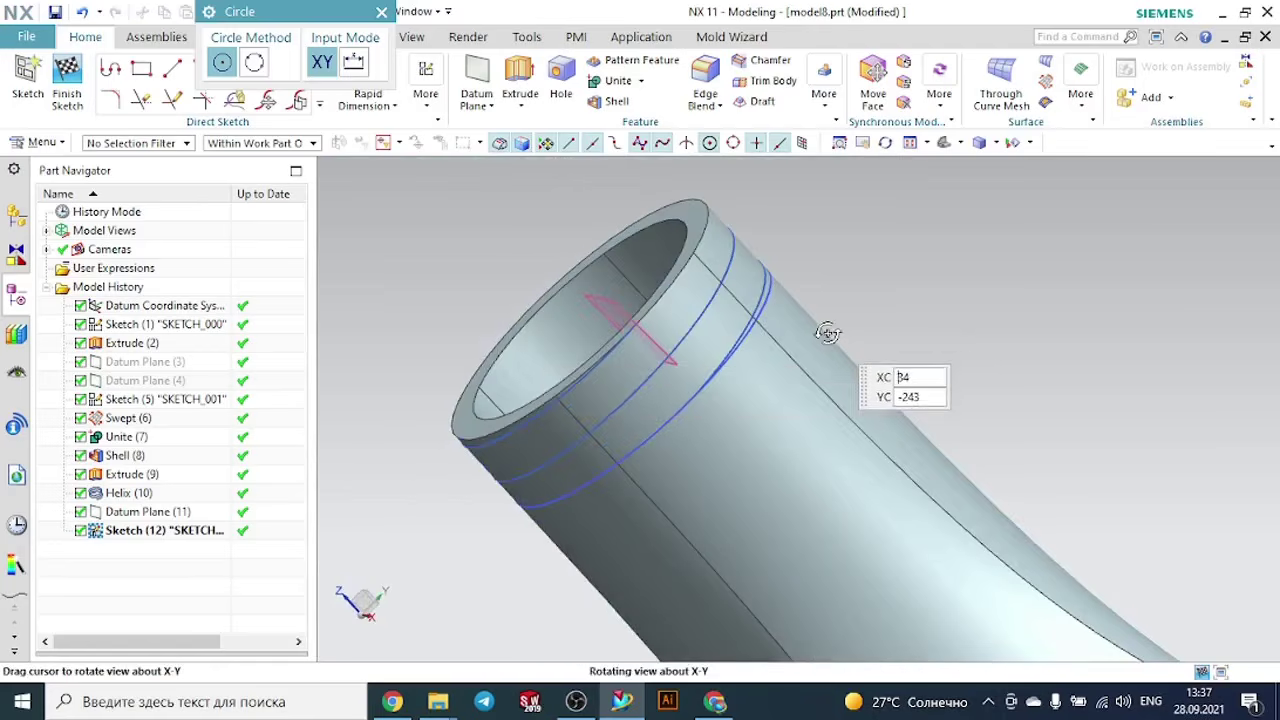
scroll(743, 349, up, 3)
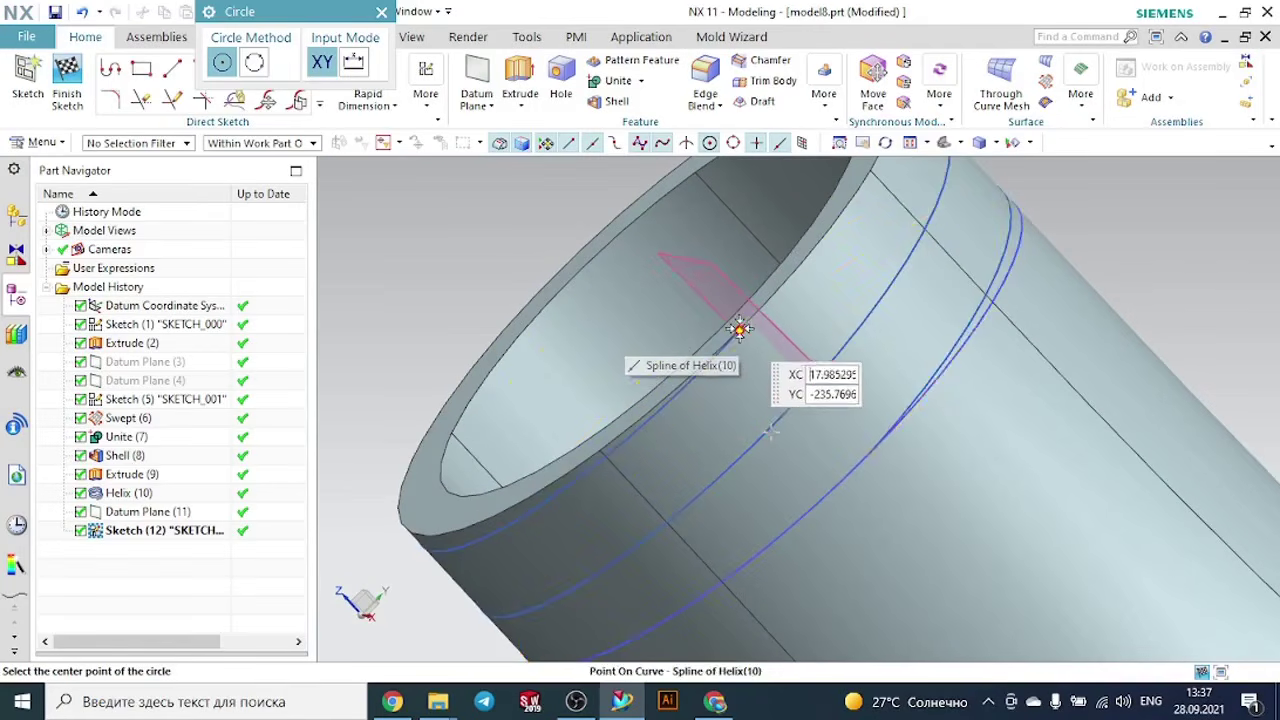
click(754, 316)
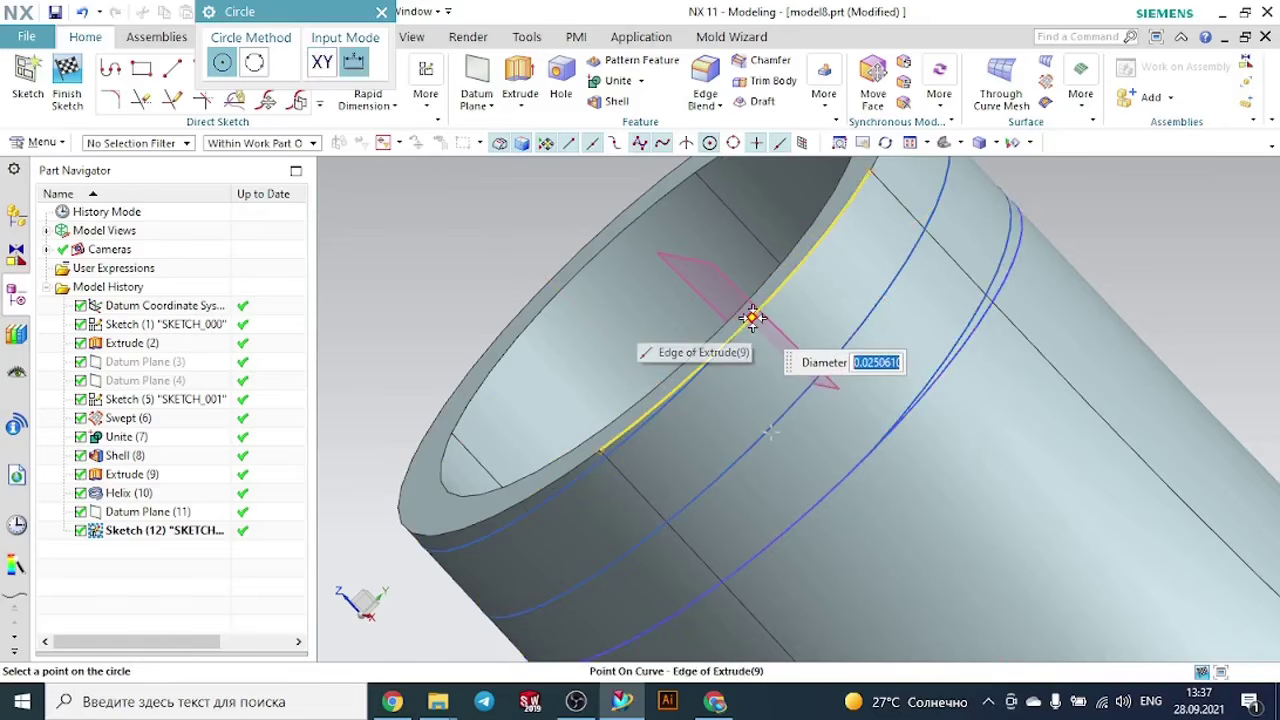
scroll(1037, 391, down, 3)
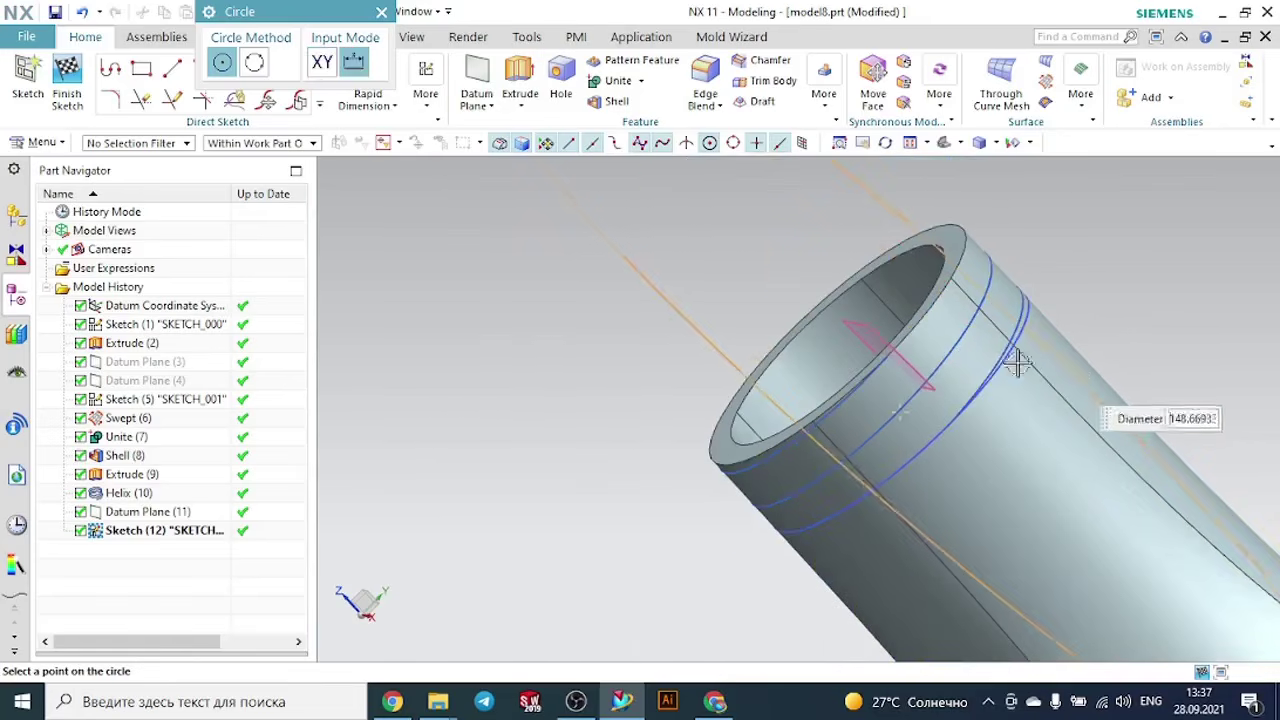
scroll(895, 373, up, 3)
scroll(915, 365, down, 1)
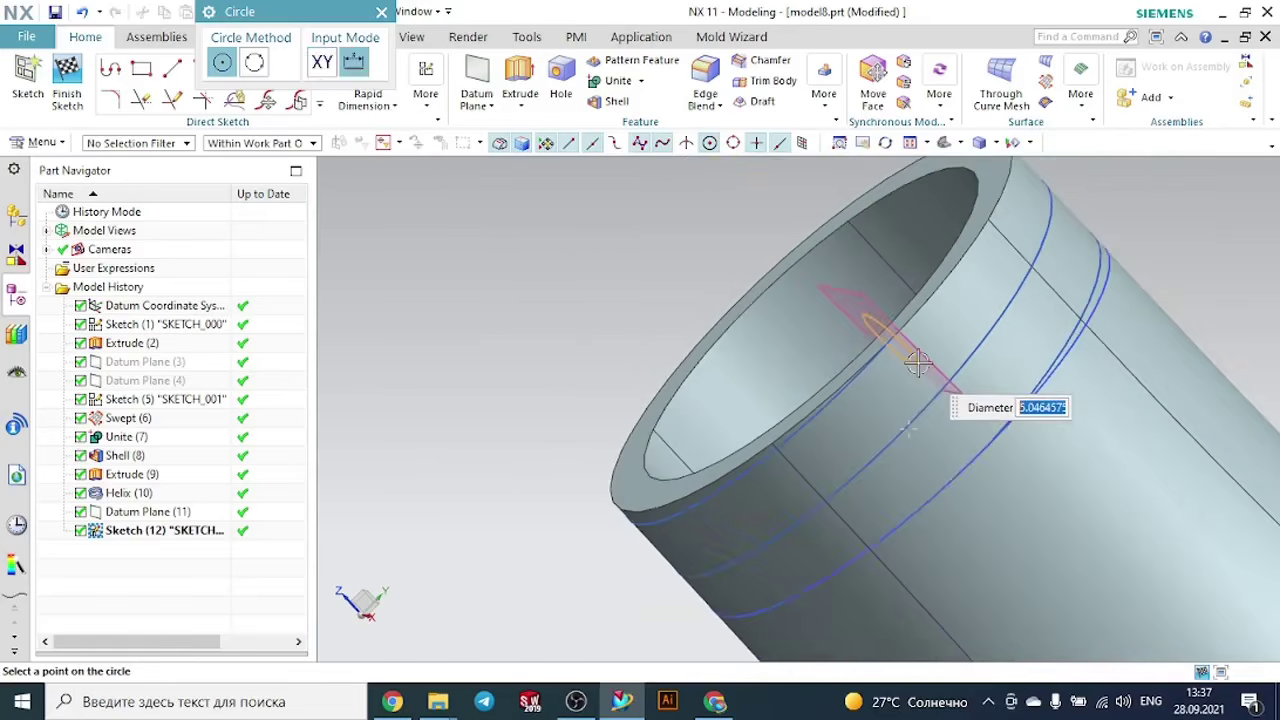
scroll(916, 360, up, 3)
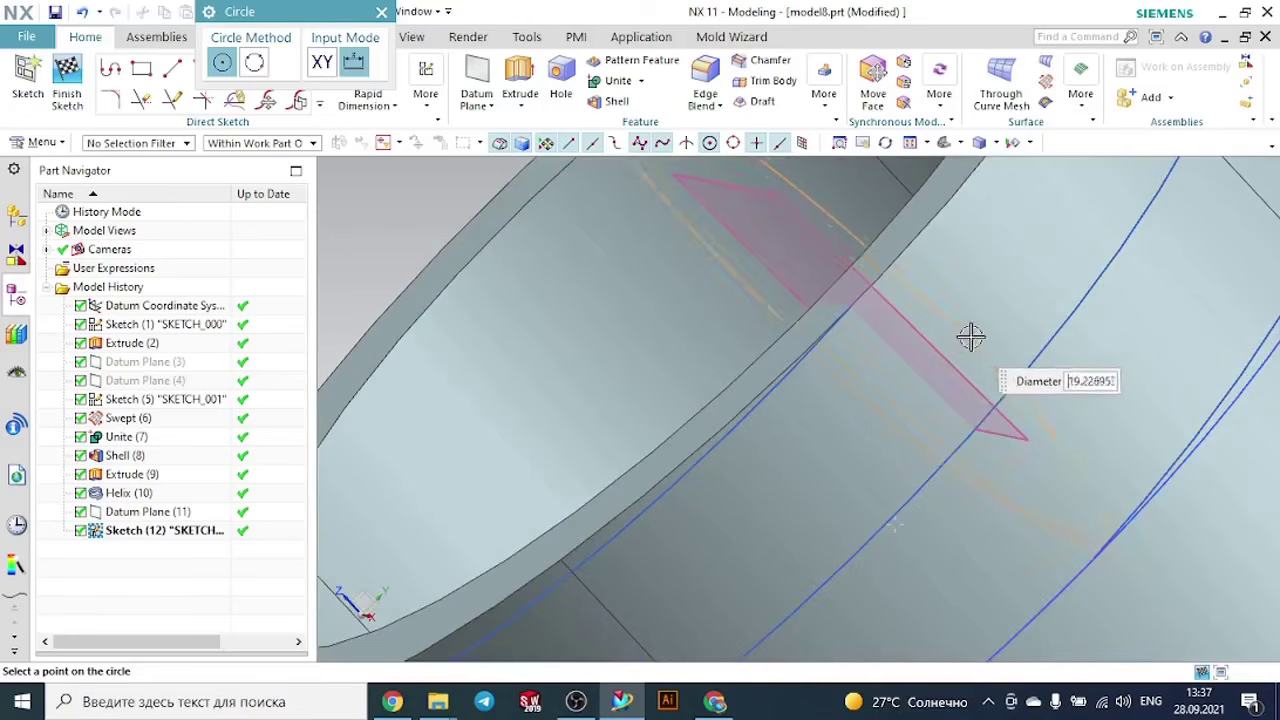
click(870, 307)
scroll(885, 360, down, 5)
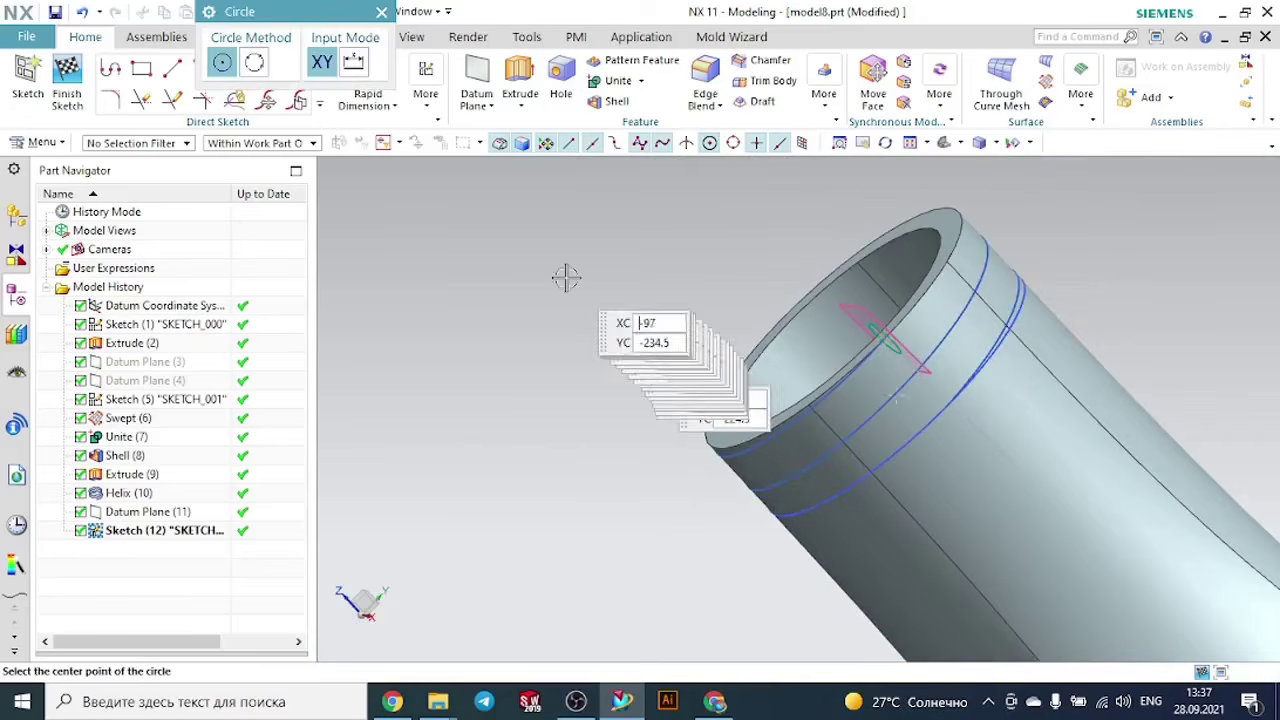
key(Escape)
- Dimension the circle's diameter at the helix end, trying 2 mm before setting it to 1 mm
middle_drag(619, 344, 663, 309)
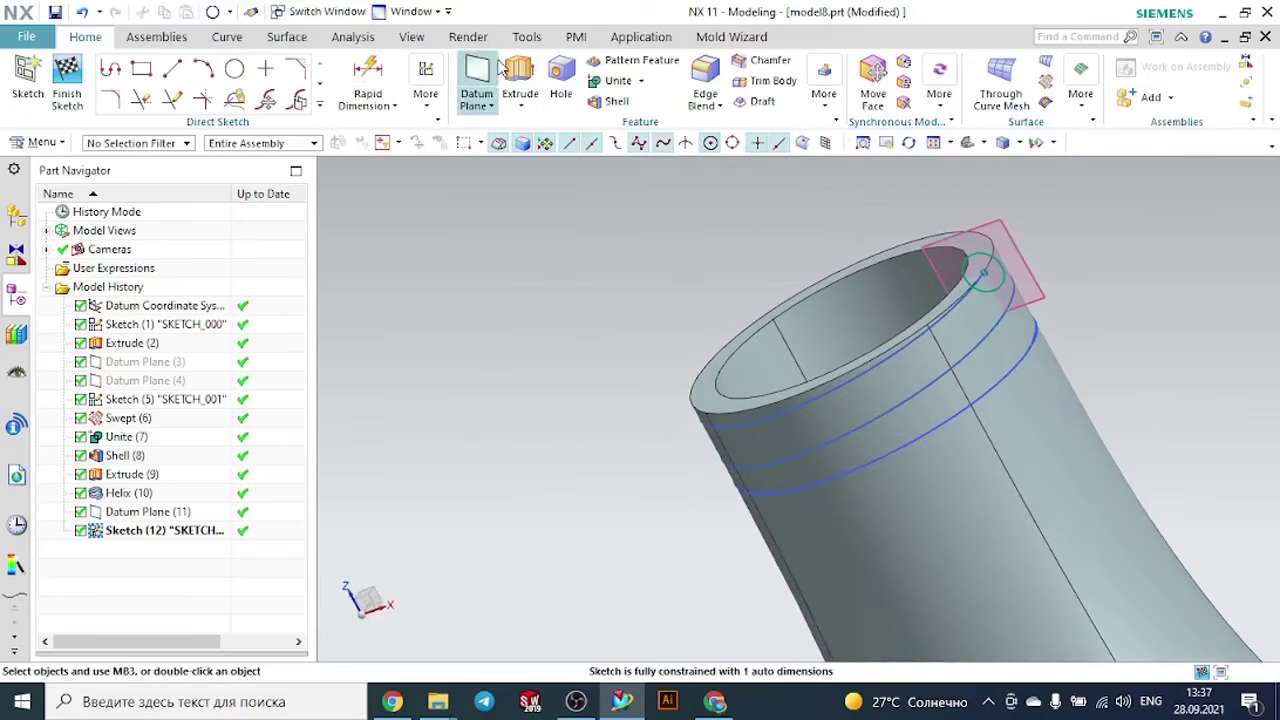
click(368, 80)
scroll(893, 275, up, 8)
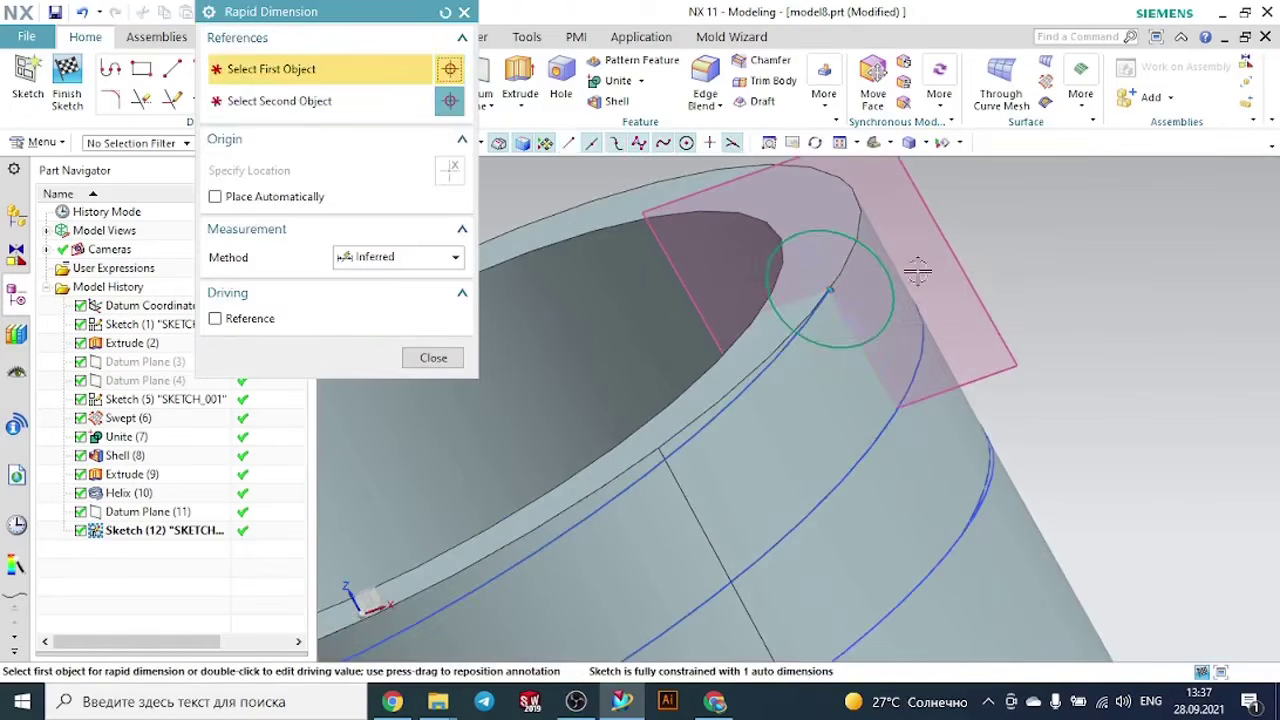
click(893, 275)
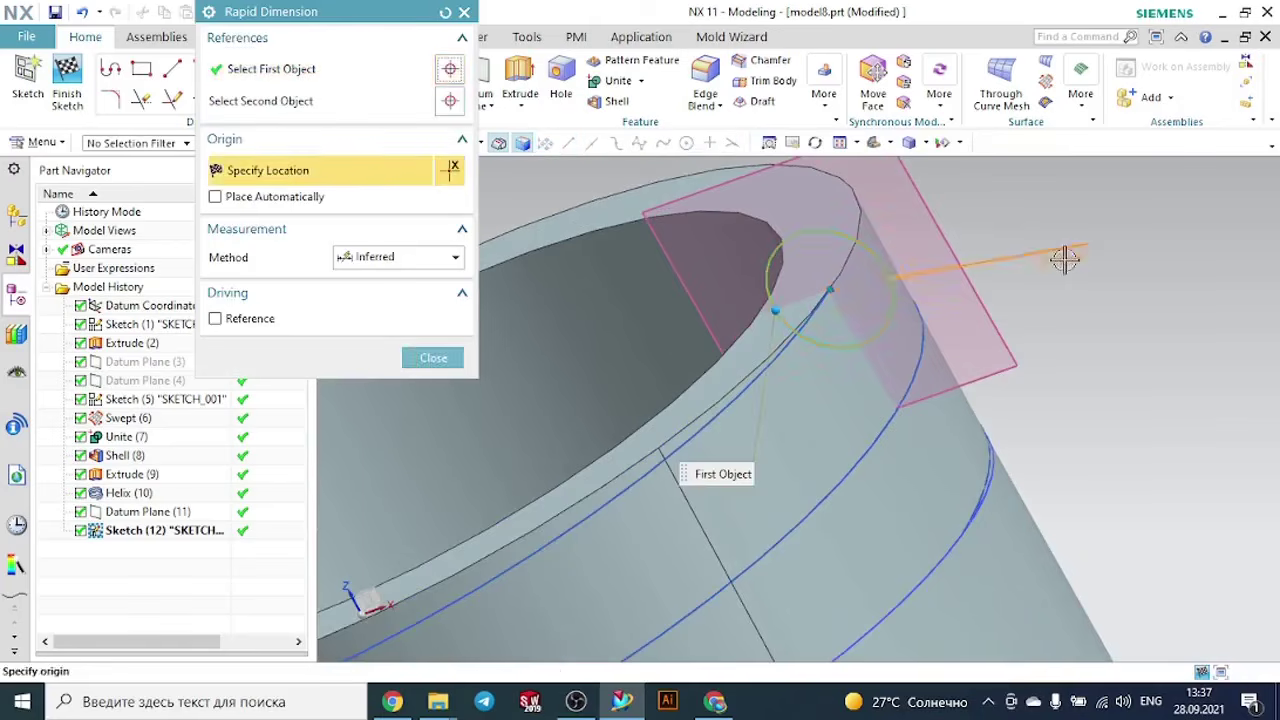
click(1135, 313)
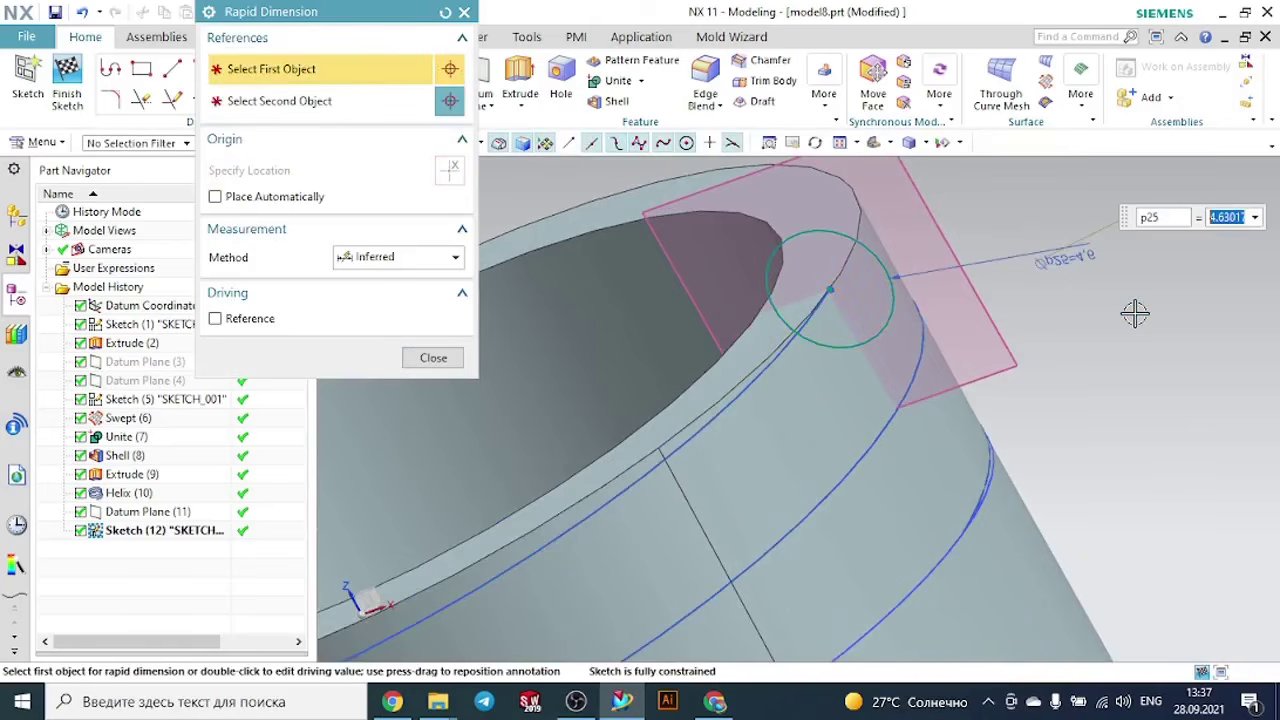
text(2)
key(Return)
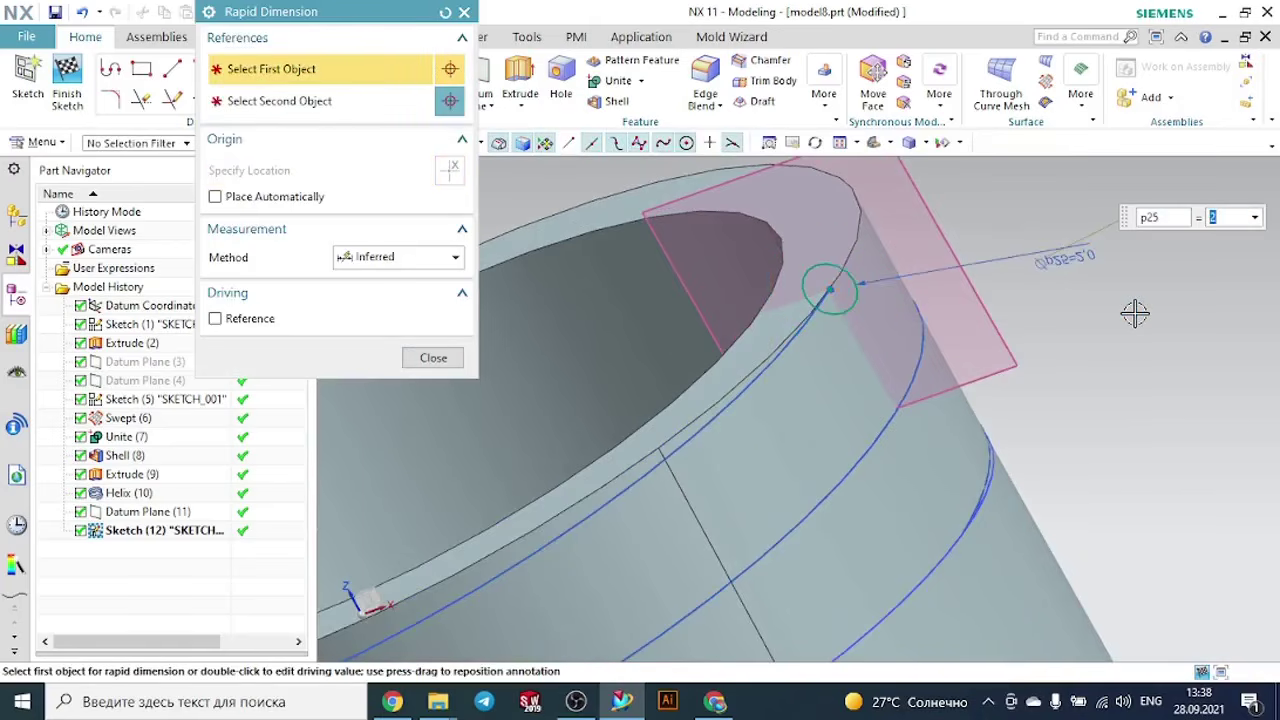
key(Return)
click(431, 358)
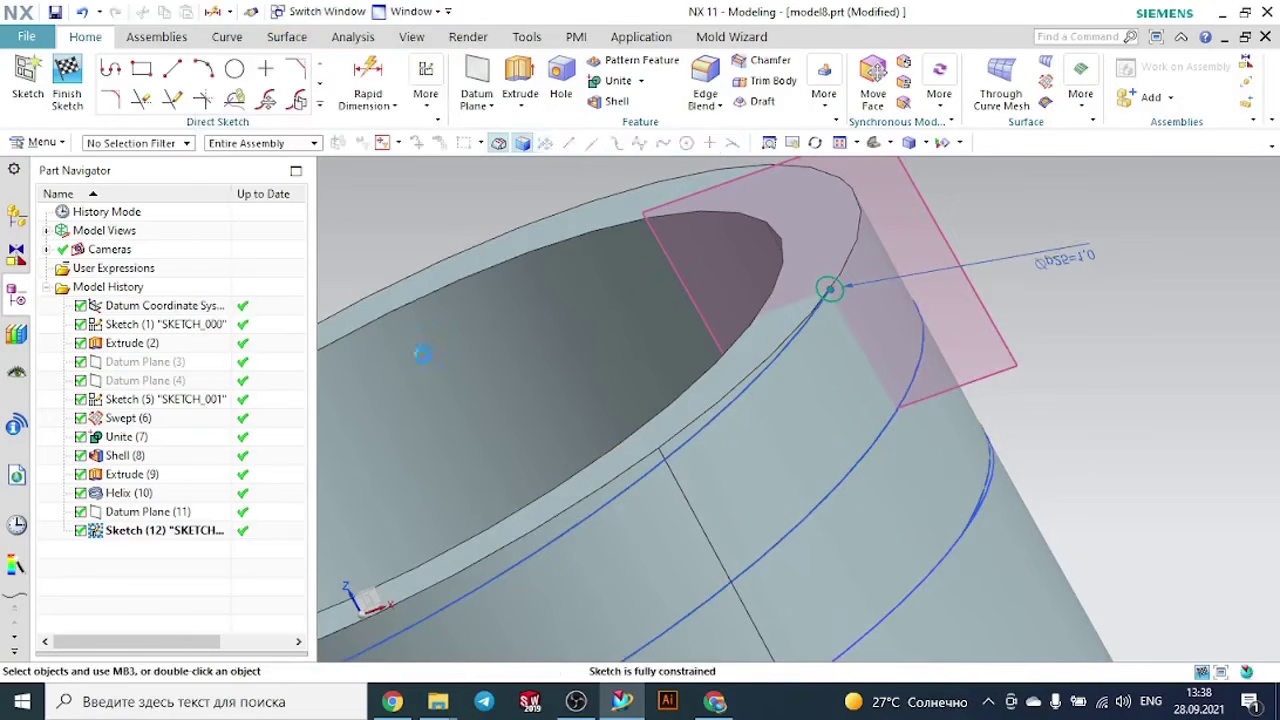
- Finish the sketch and create a Swept body with the 1 mm circle as the section and the helix as the guide
click(67, 85)
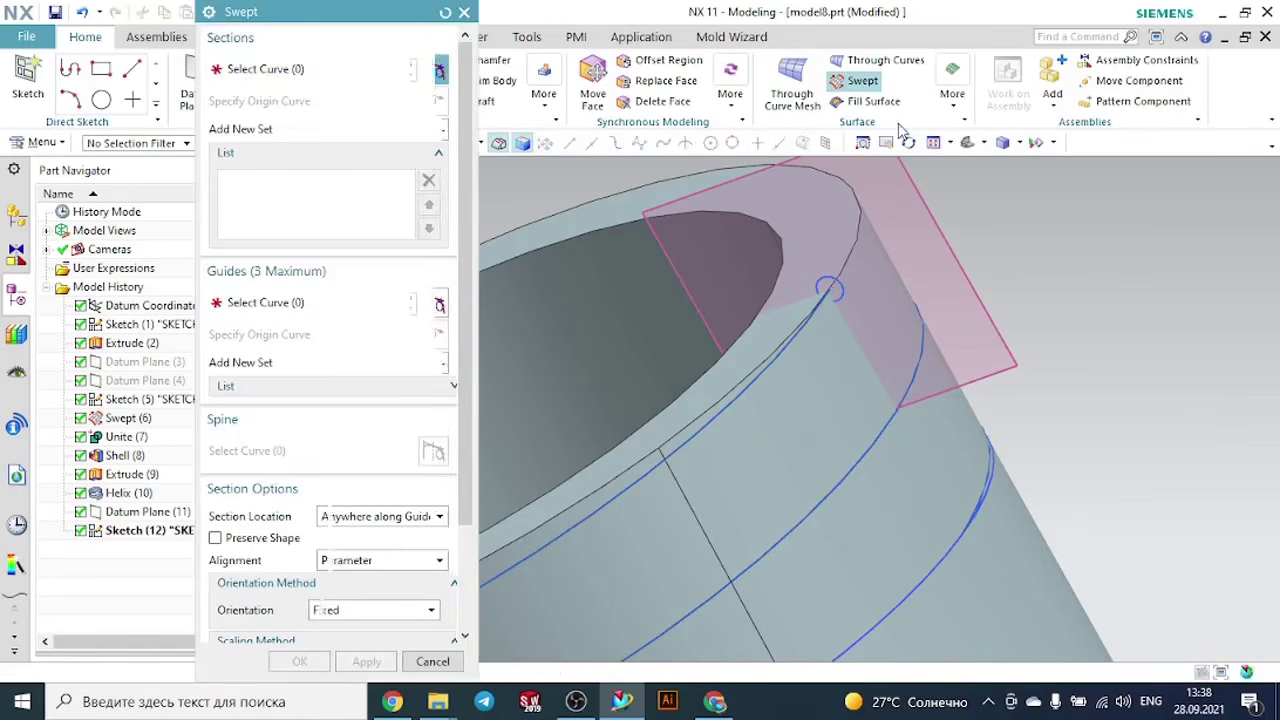
click(830, 283)
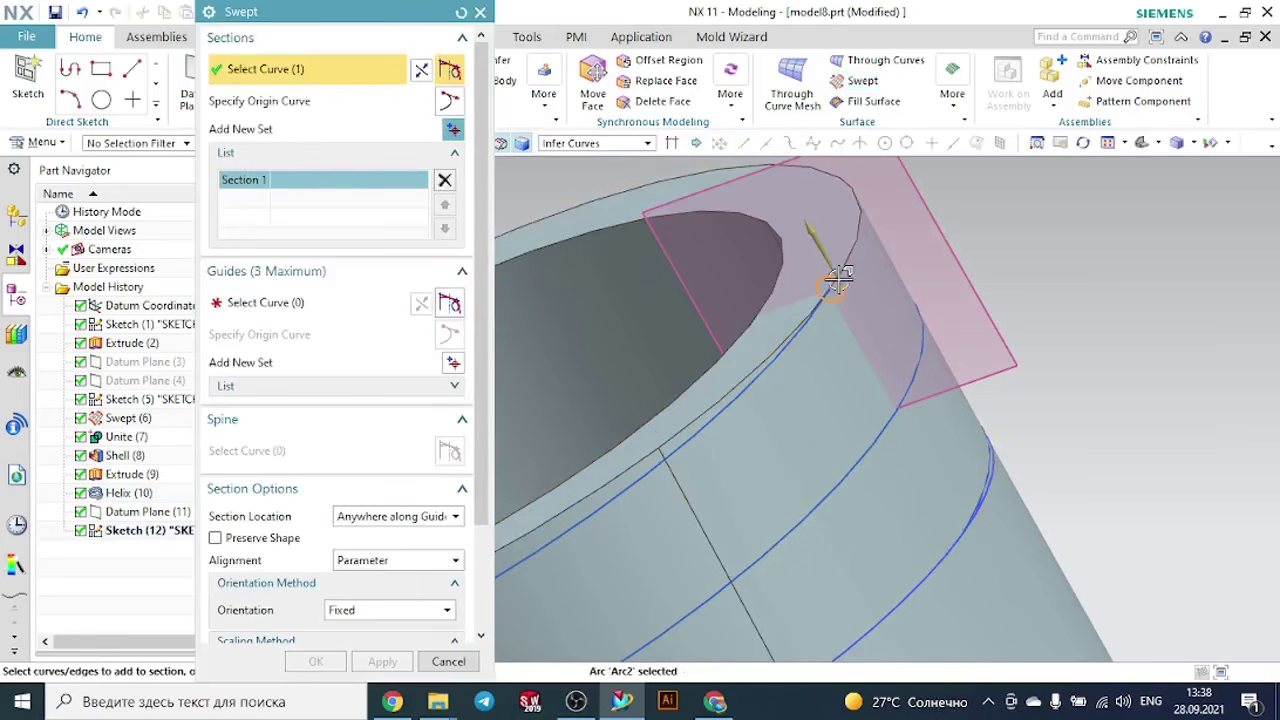
click(290, 303)
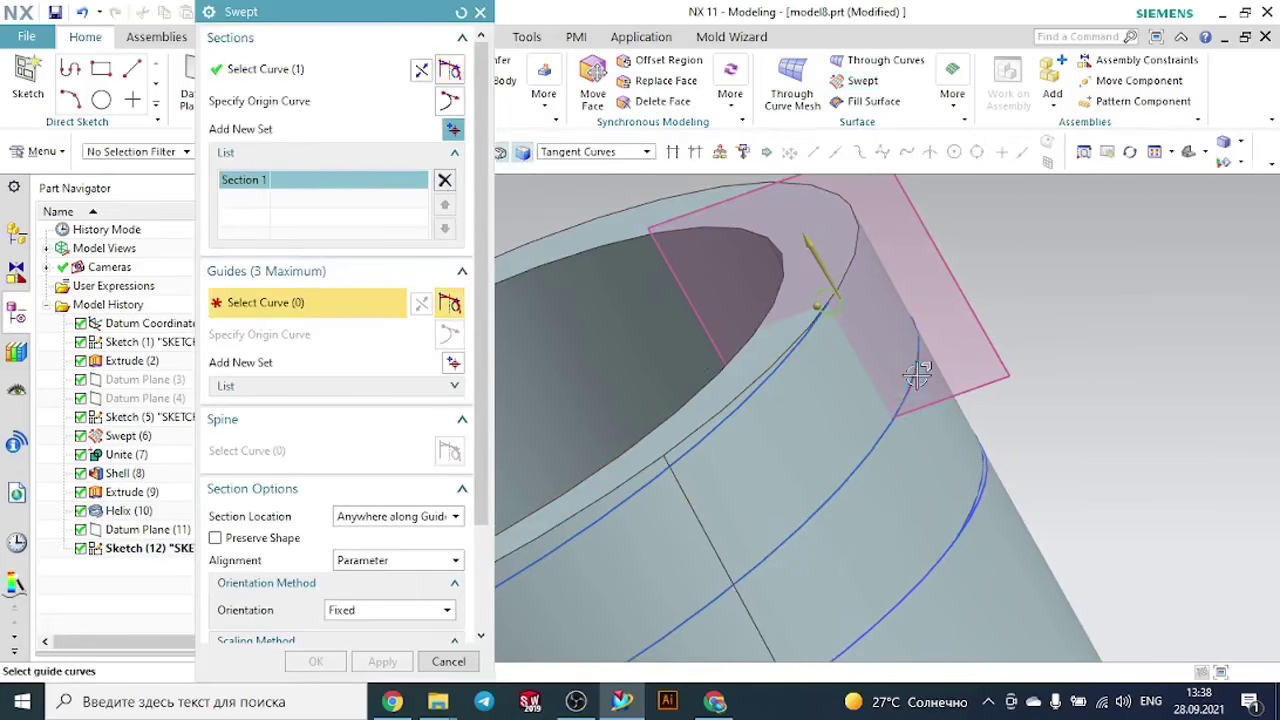
click(786, 366)
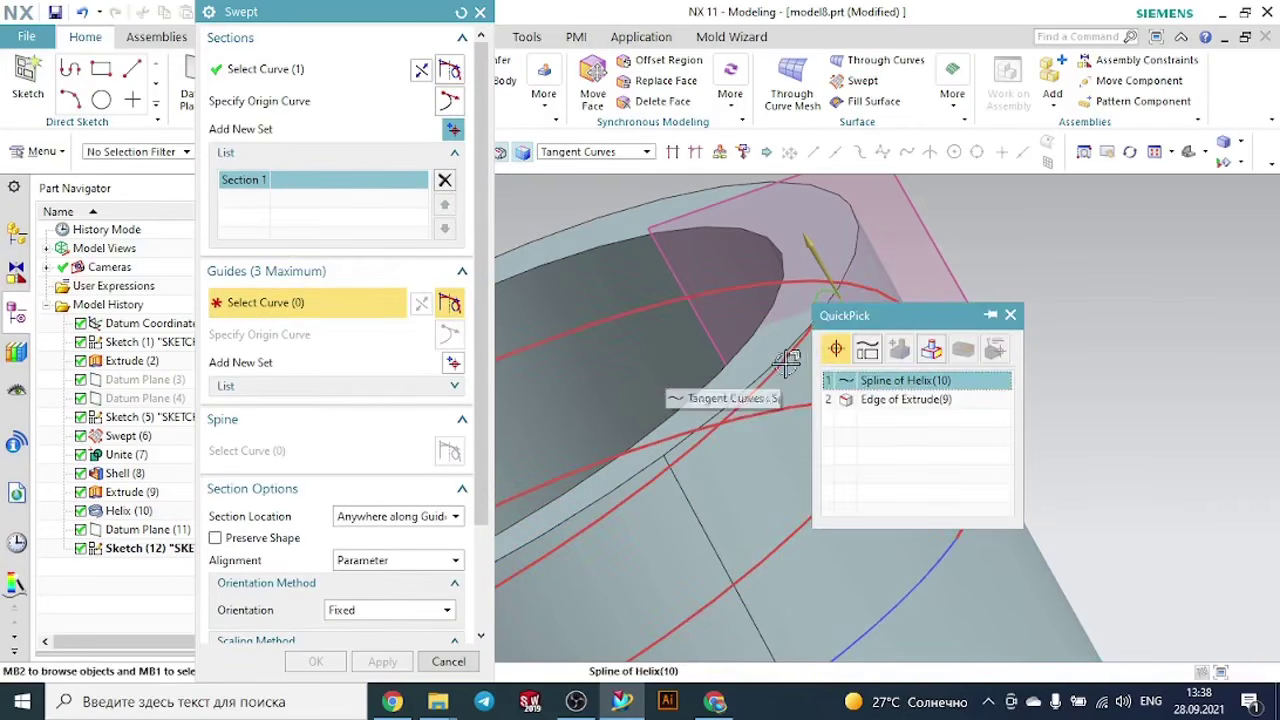
click(868, 380)
scroll(940, 314, down, 5)
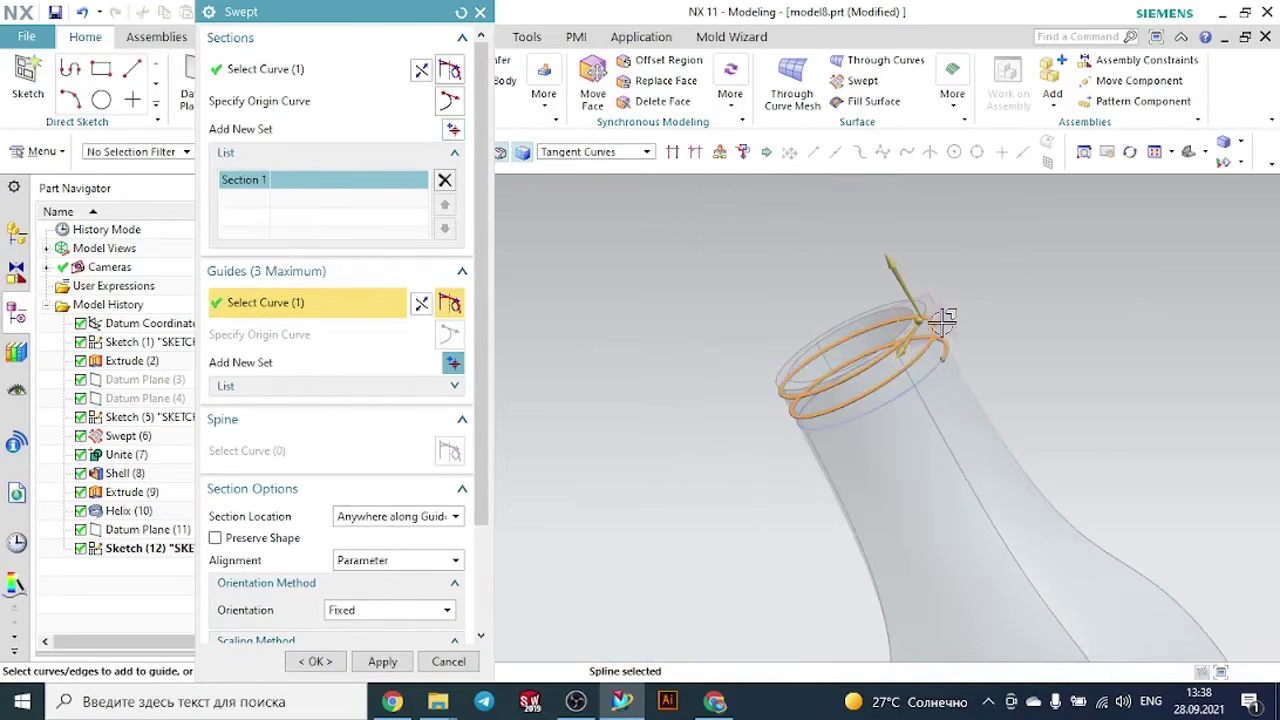
middle_drag(1009, 322, 968, 328)
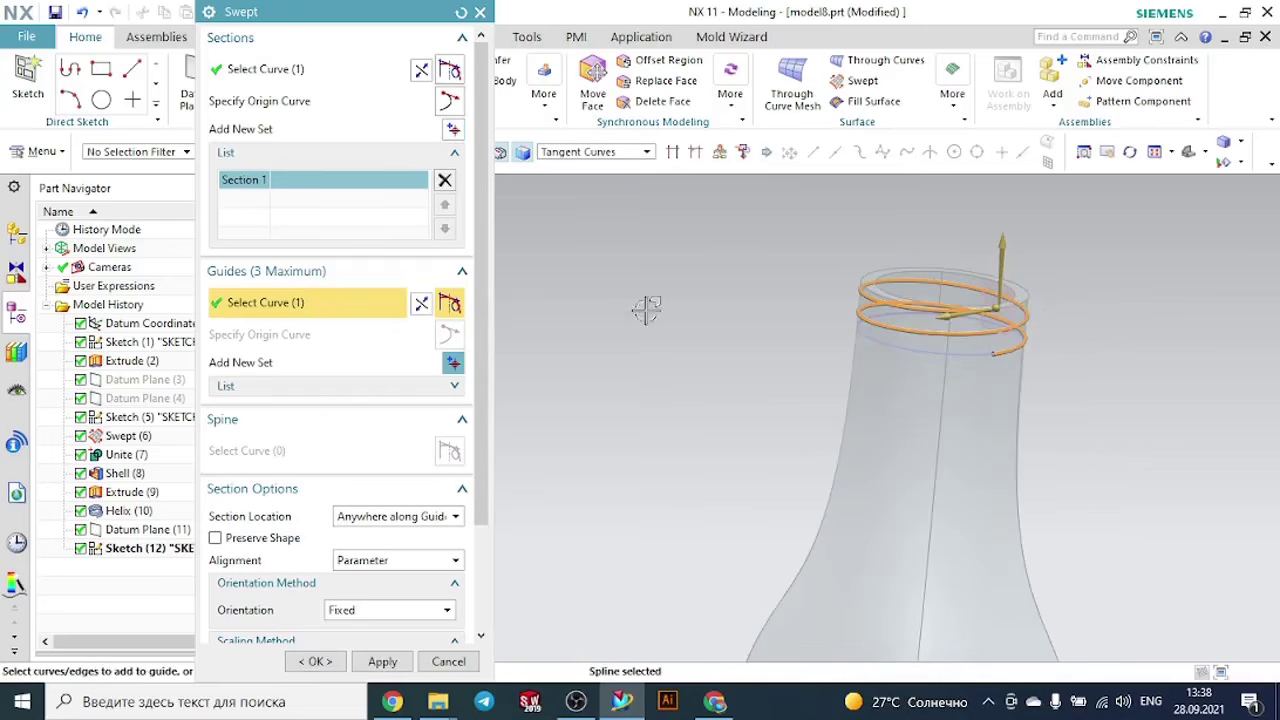
click(318, 661)
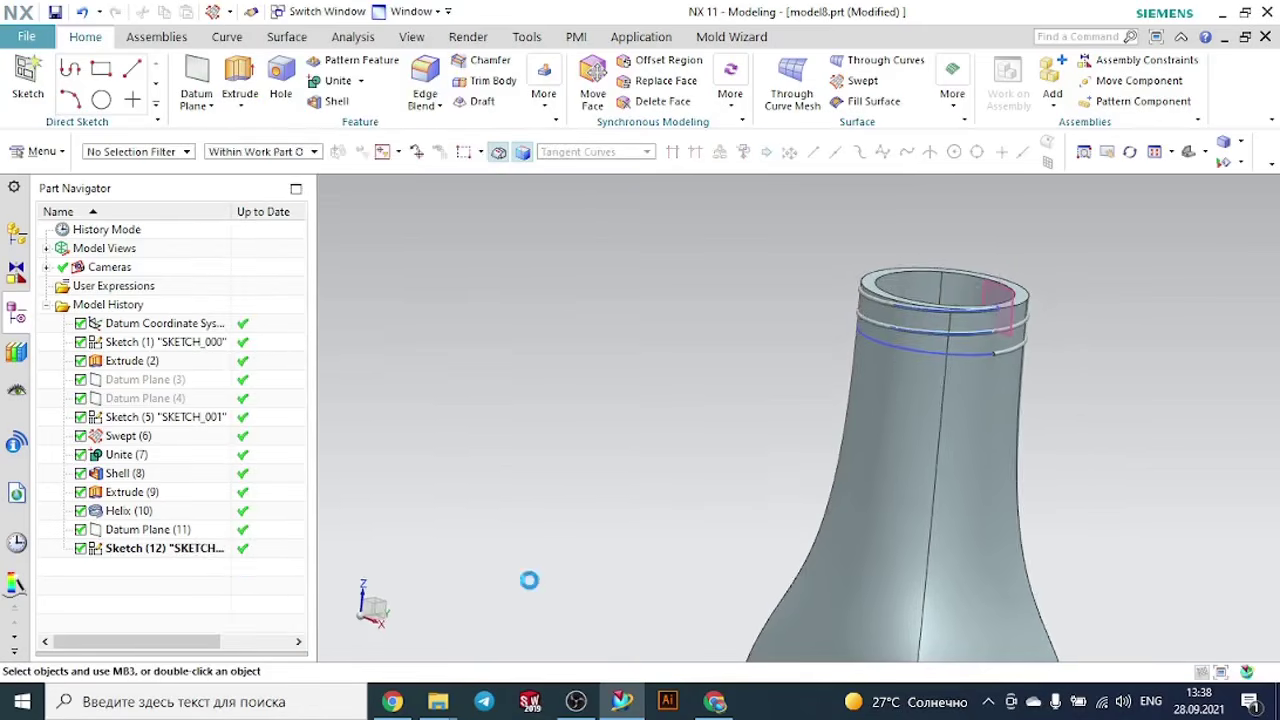
middle_drag(945, 367, 1143, 334)
scroll(1051, 306, up, 3)
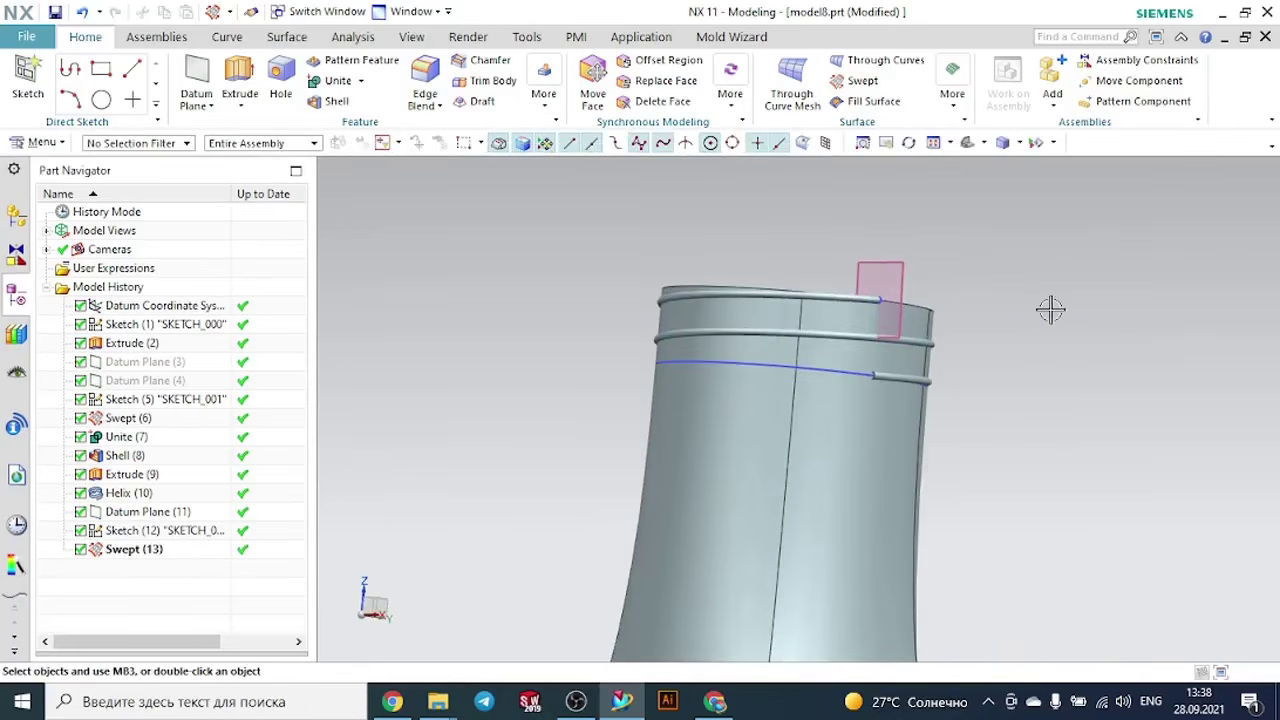
- Edit the helix on the bottle neck and set its pitch to 2 mm
double_click(817, 370)
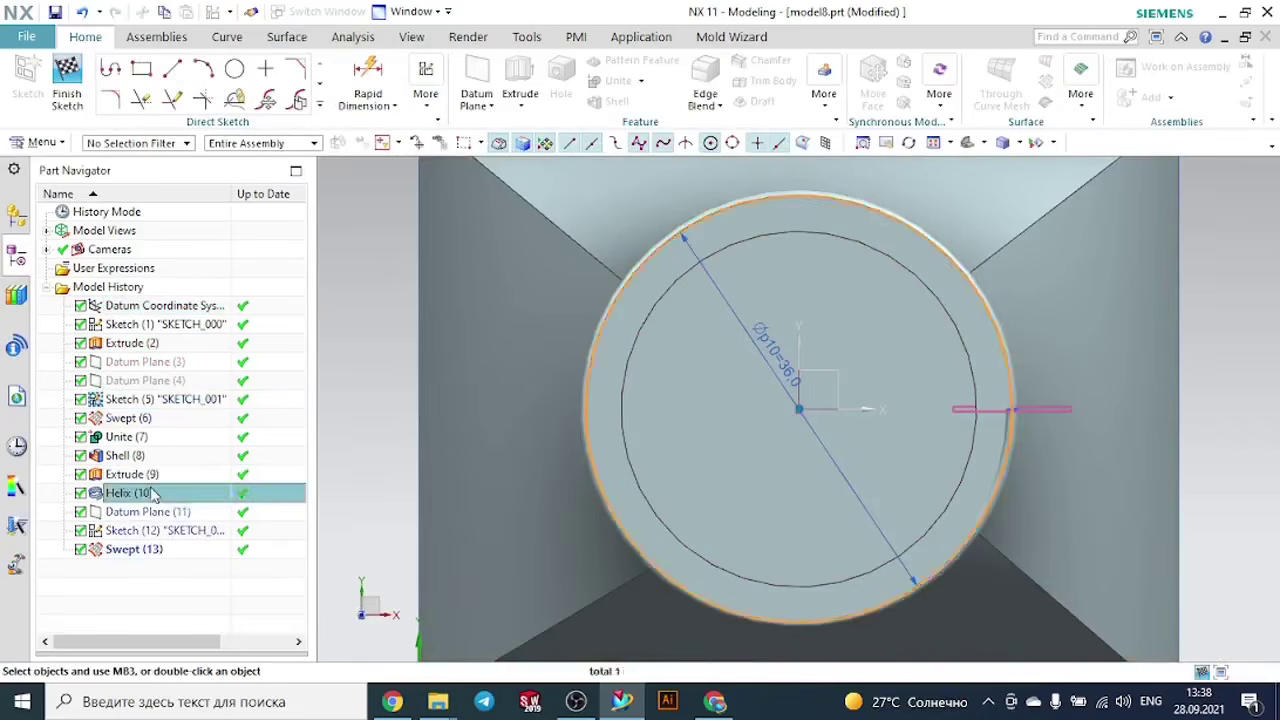
click(67, 82)
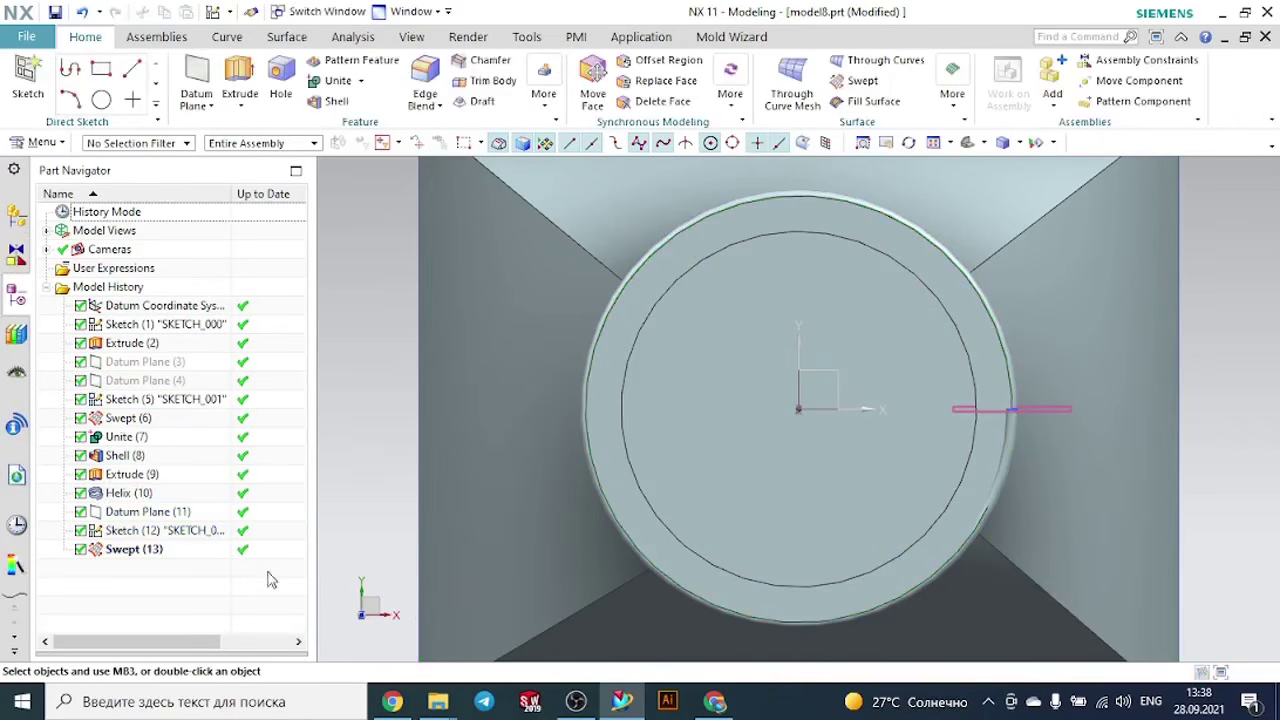
click(128, 493)
double_click(128, 493)
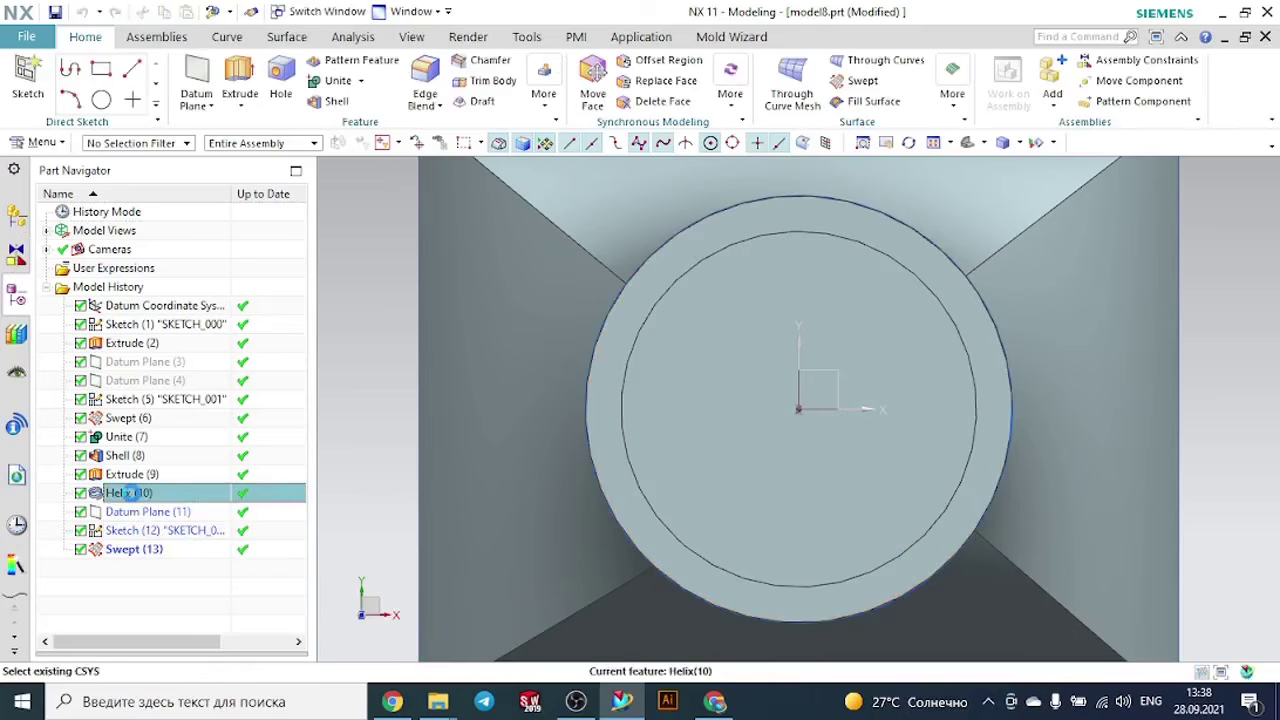
scroll(533, 464, down, 3)
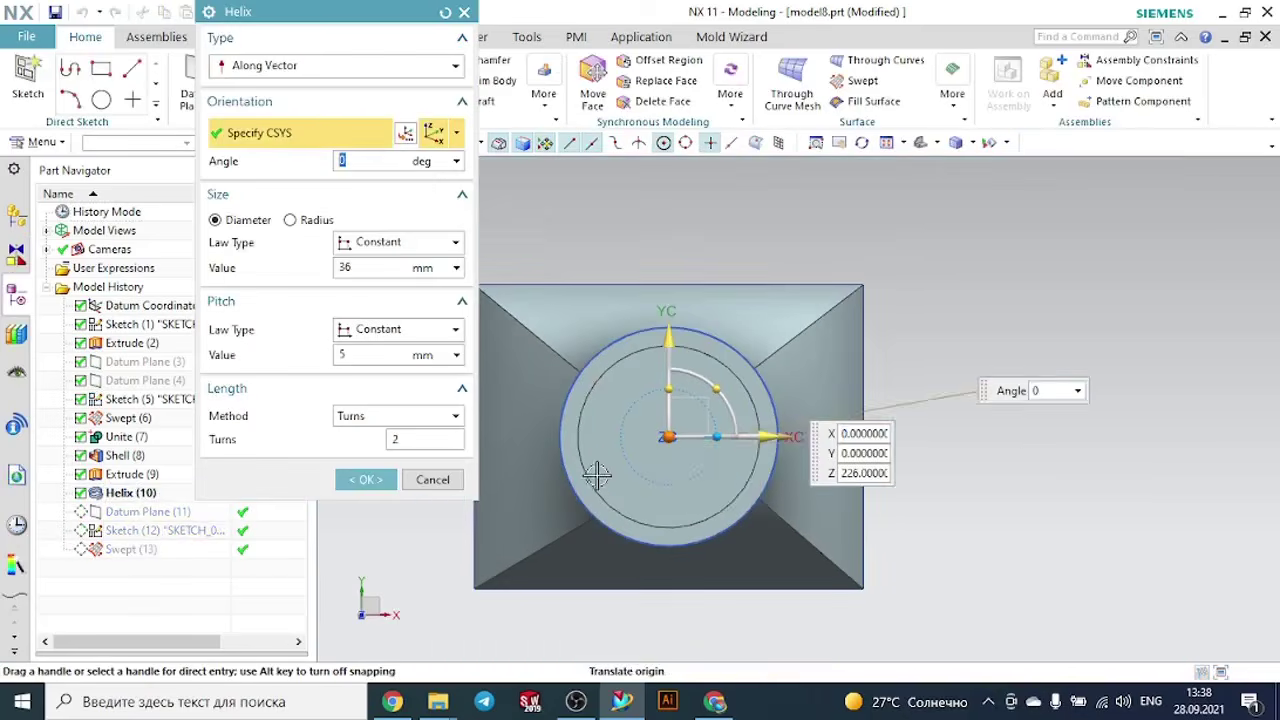
middle_drag(1028, 460, 1045, 360)
scroll(1045, 360, down, 6)
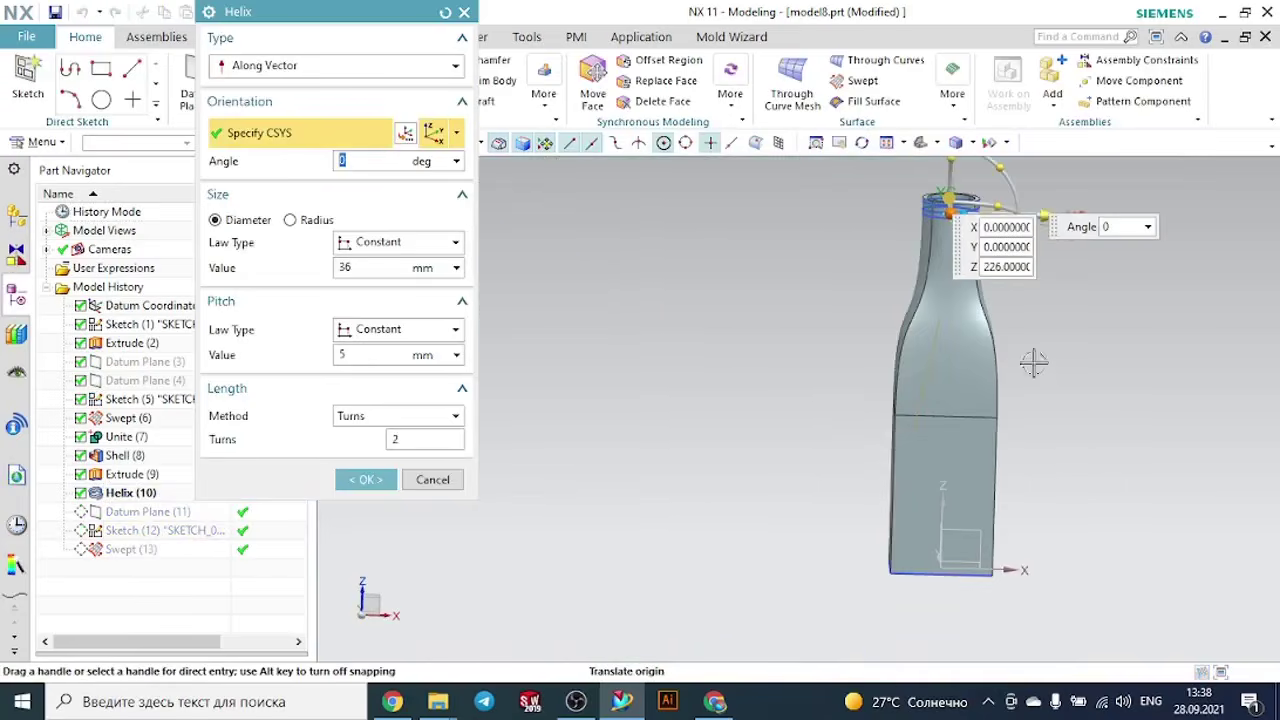
scroll(953, 162, up, 2)
scroll(953, 162, up, 3)
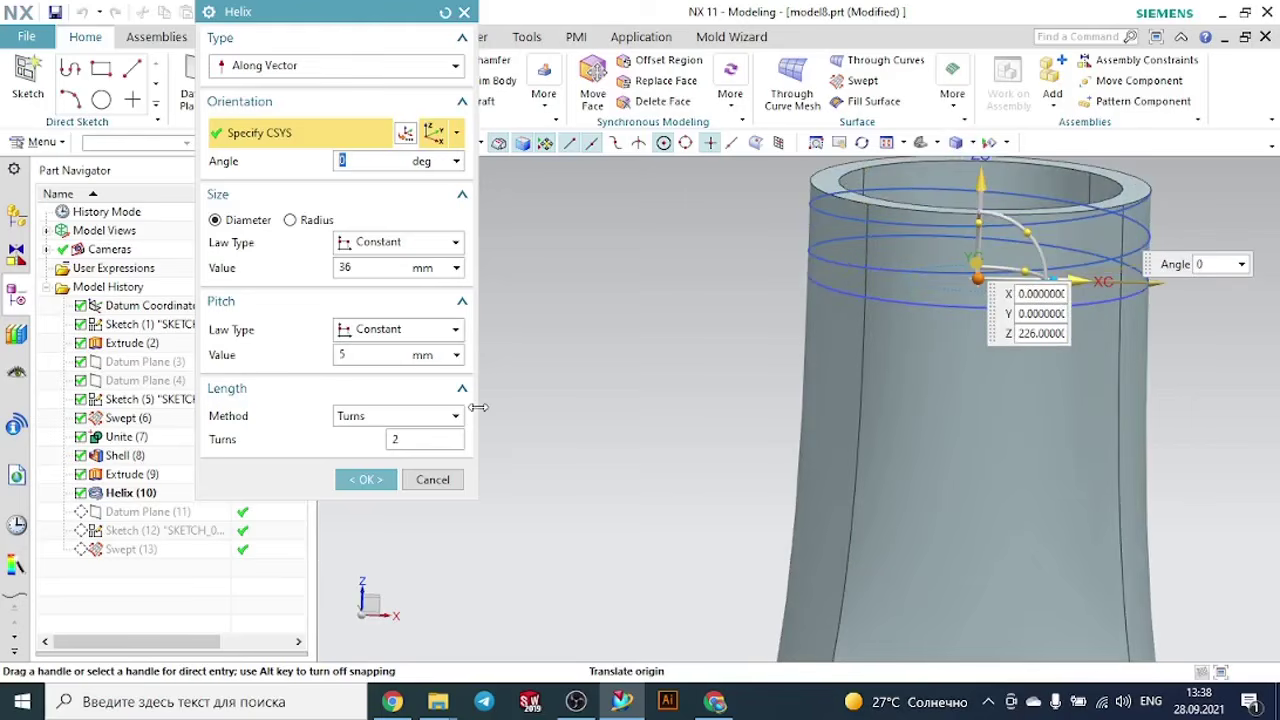
click(357, 358)
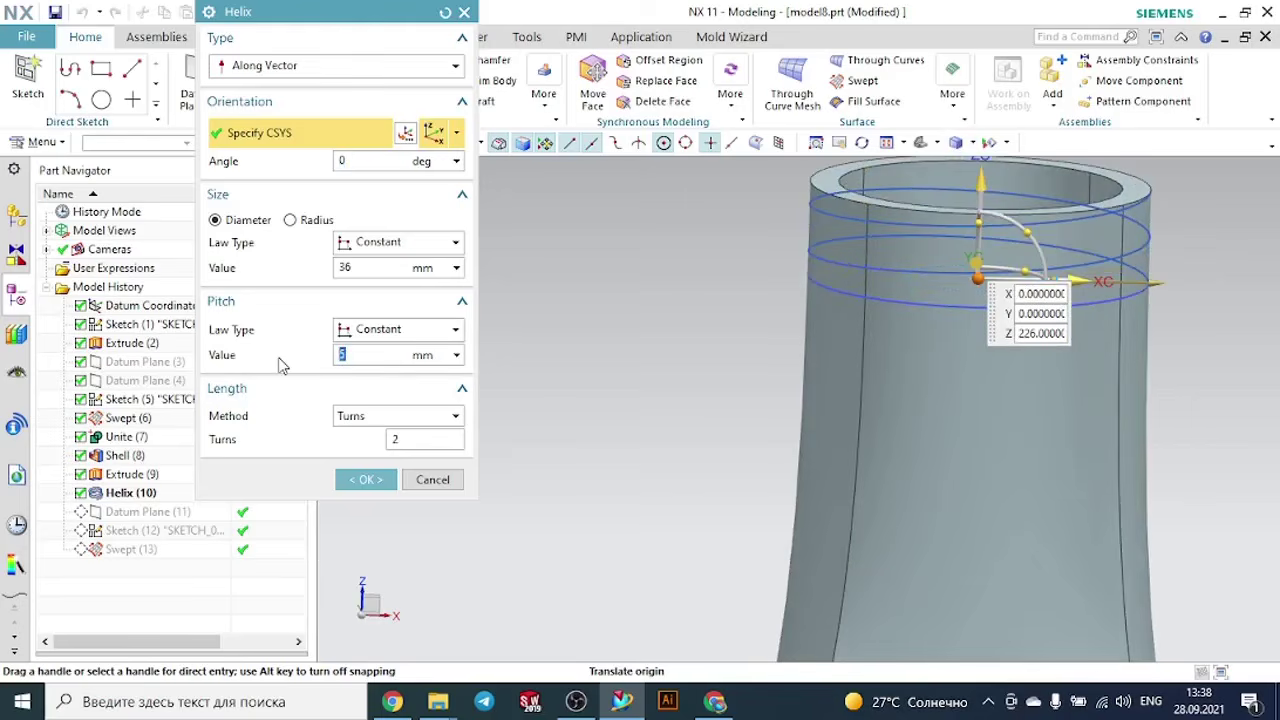
text(2)
key(Return)
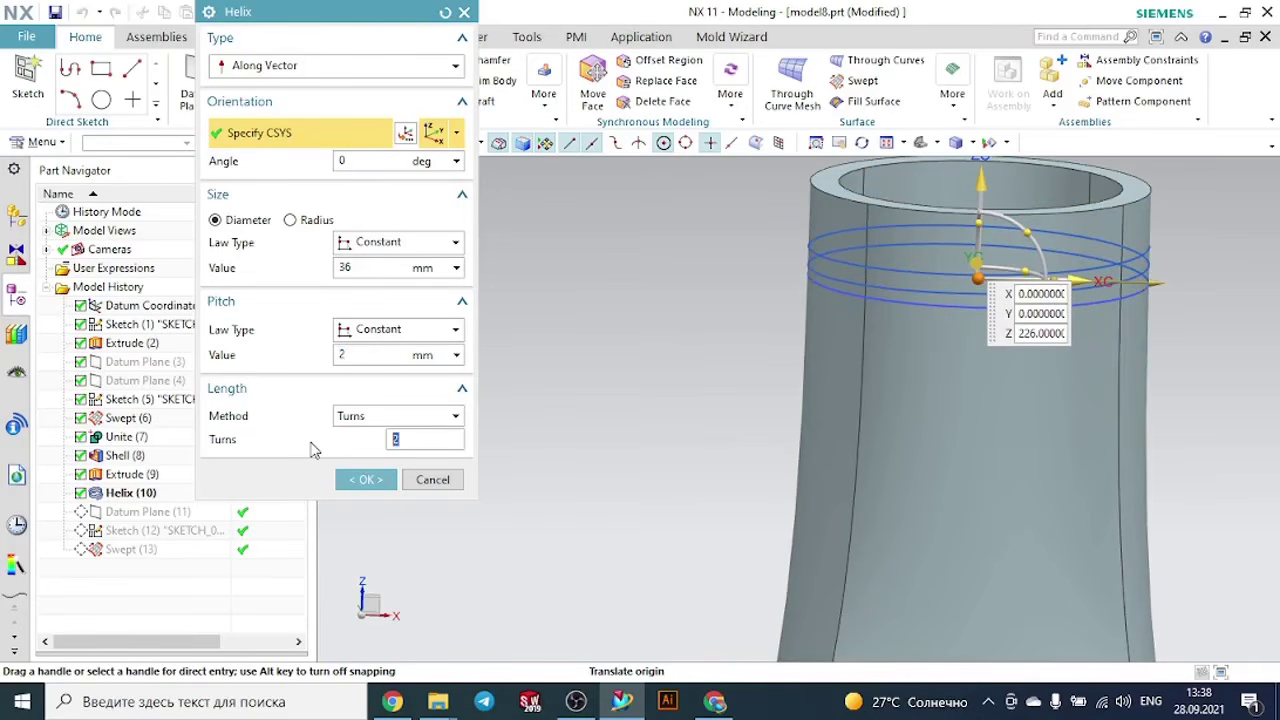
- Set the helix's turns to 4, trying 3 first, and apply the change to the thread
text(5)
key(Return)
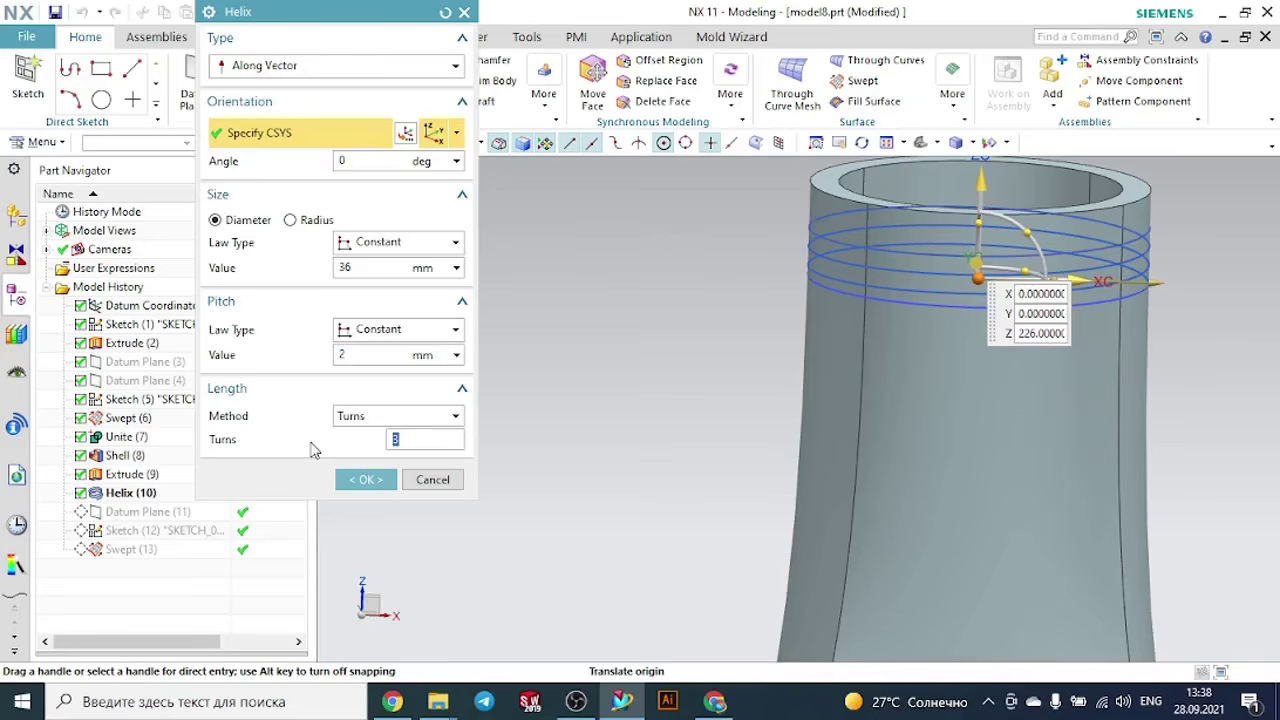
key(Return)
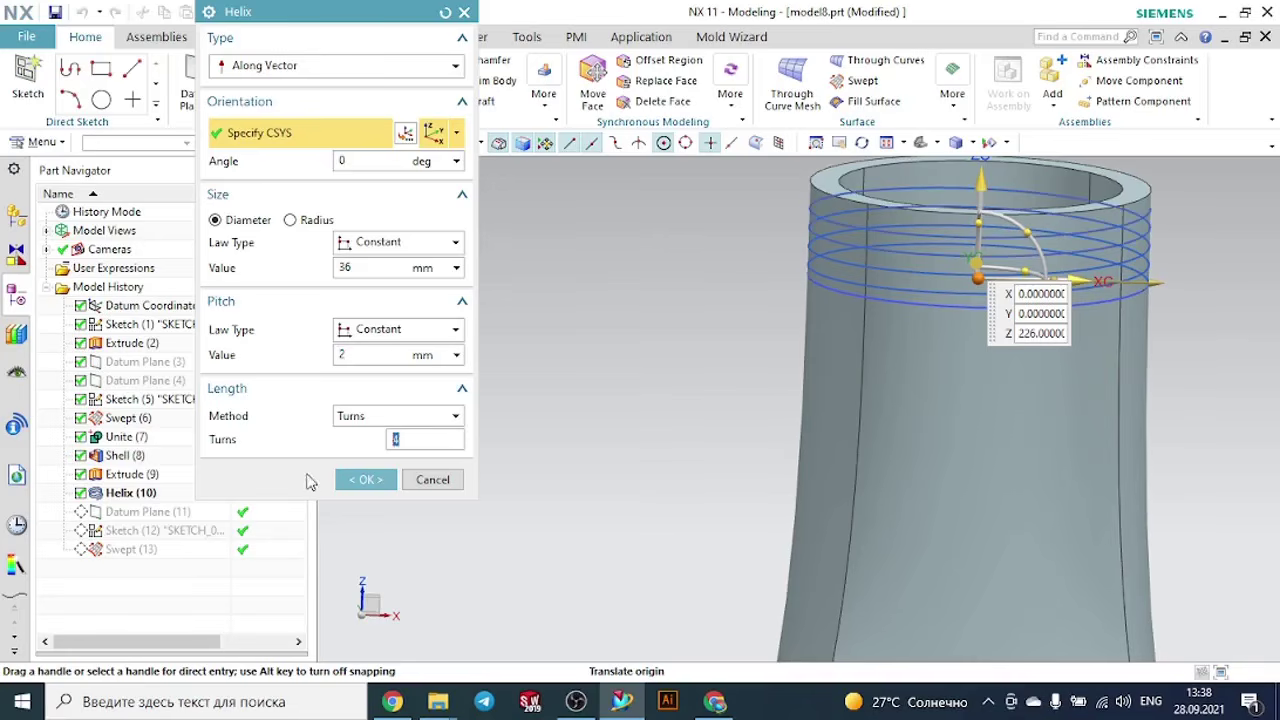
click(352, 477)
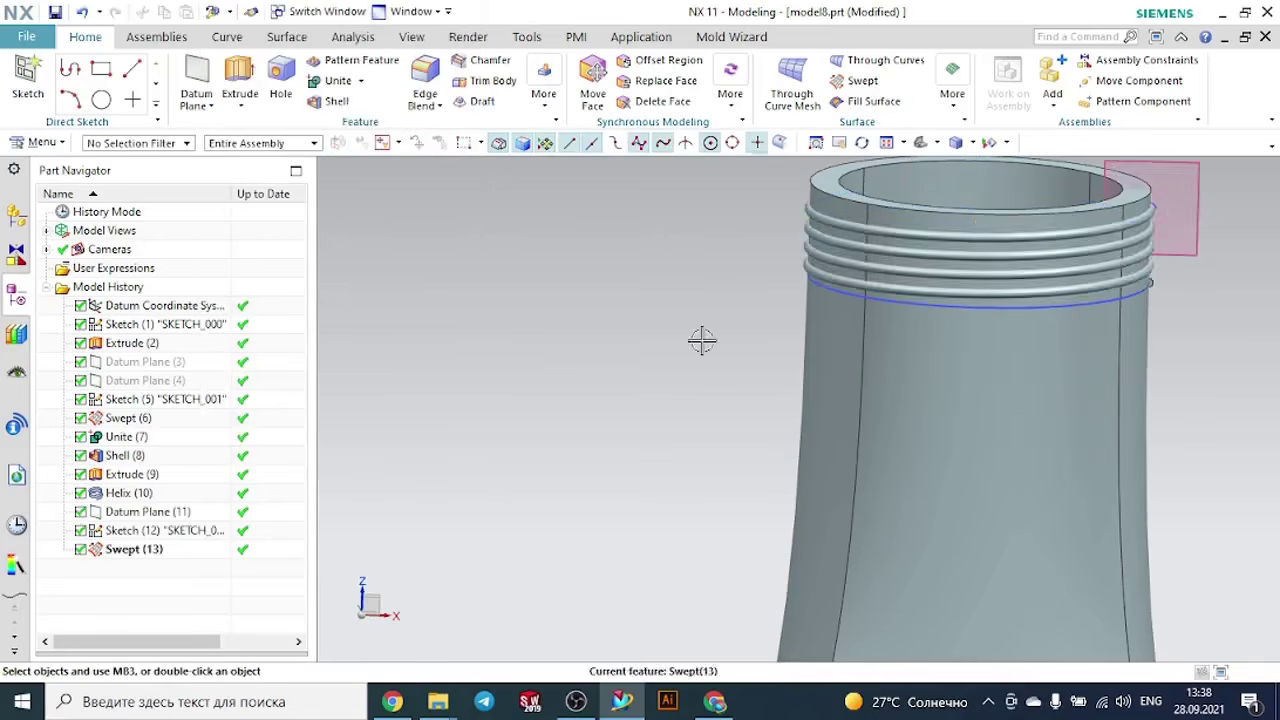
scroll(808, 291, down, 3)
scroll(970, 267, up, 6)
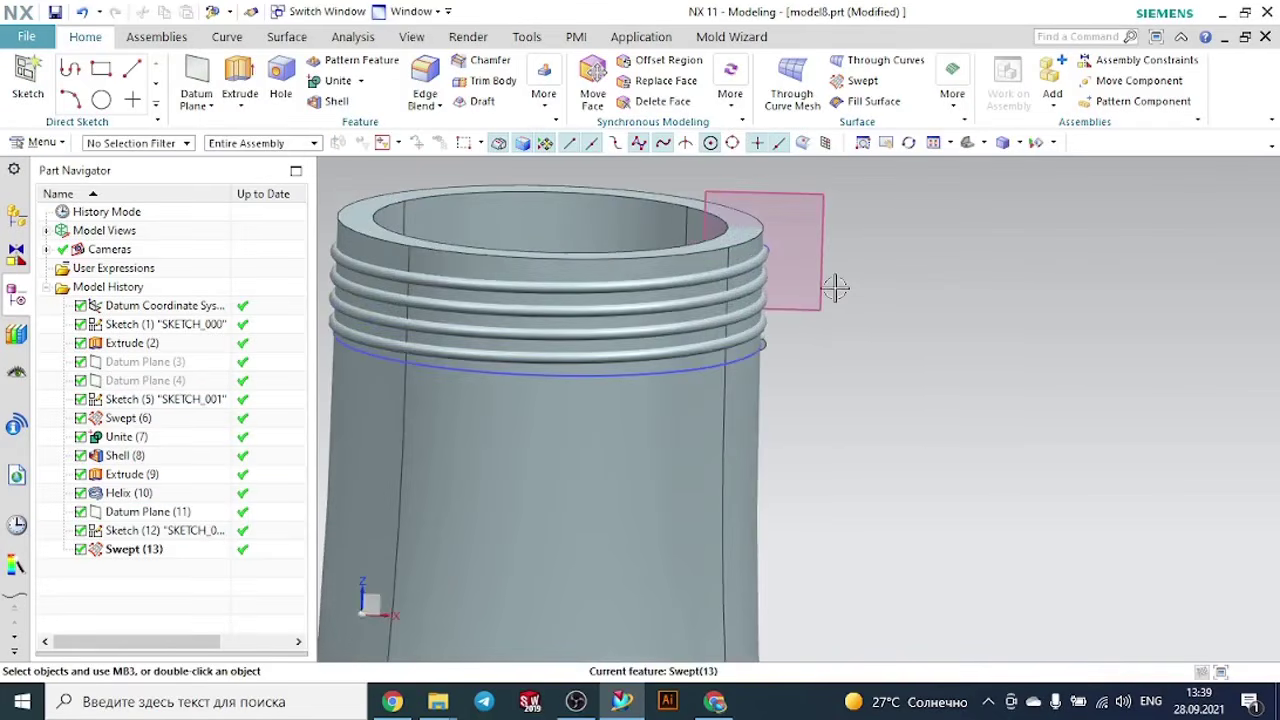
- Hide the datum plane at the upper end of the helix
click(832, 287)
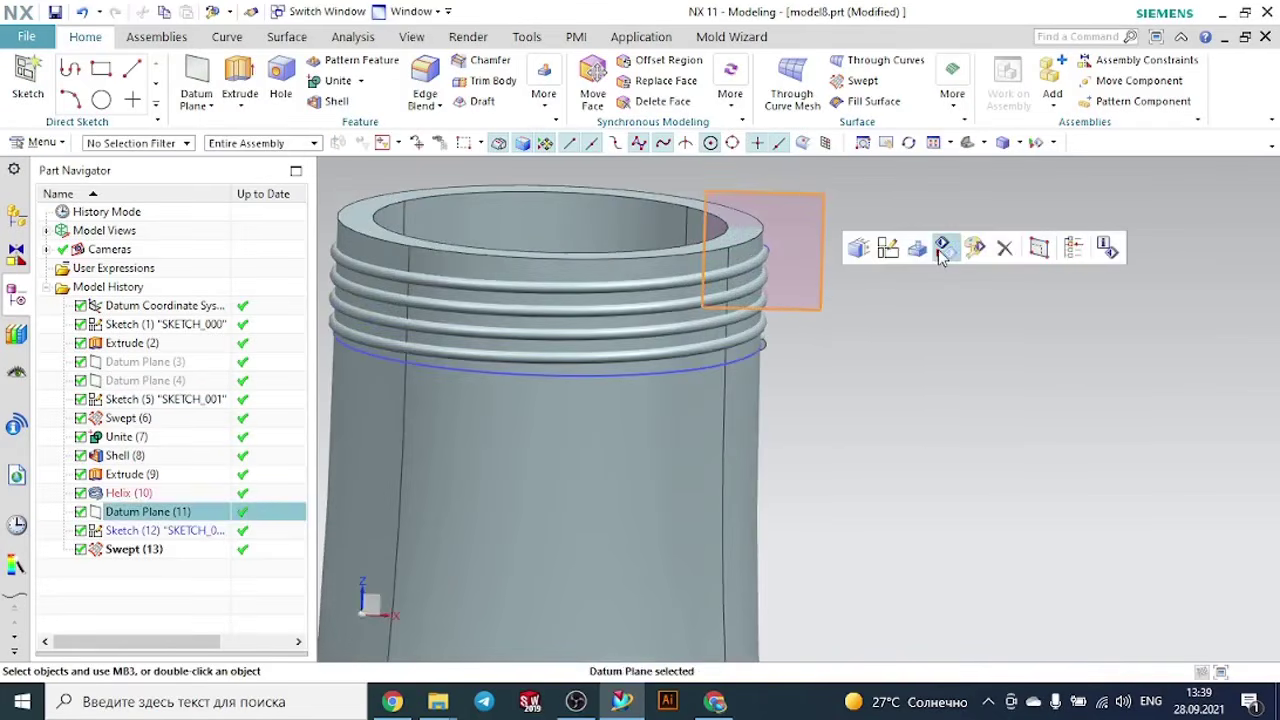
click(941, 252)
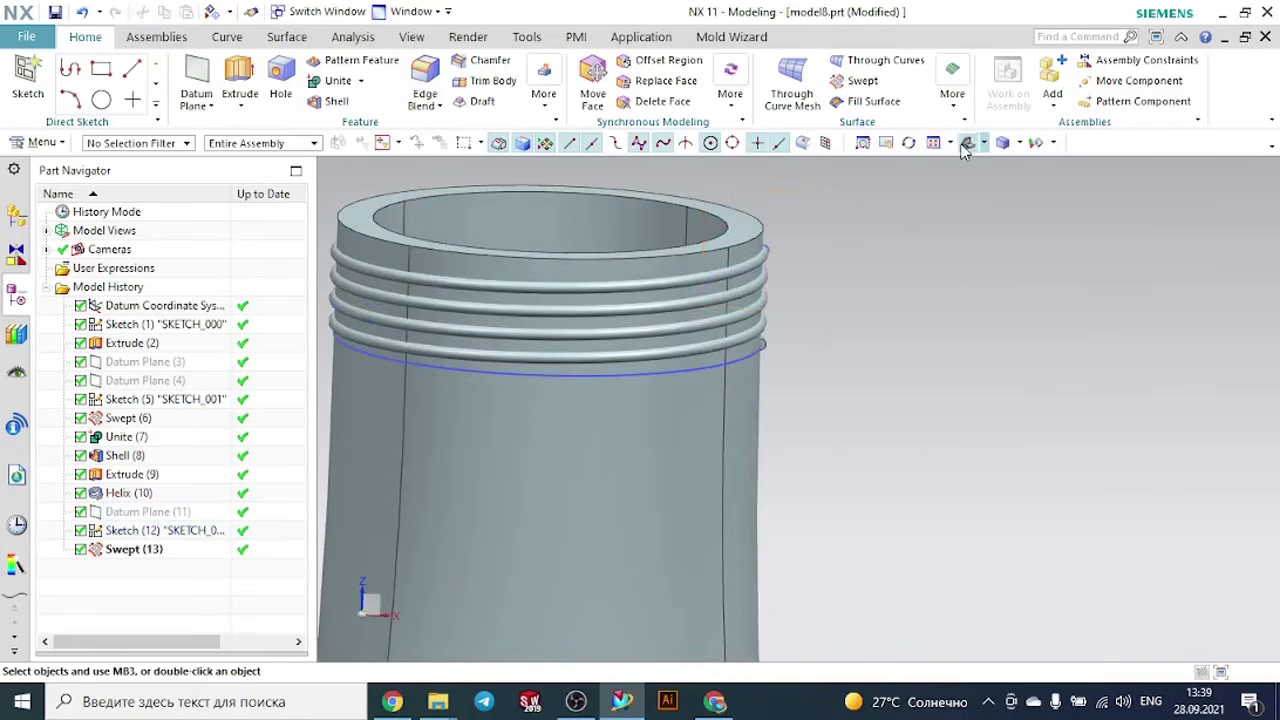
key(ctrl+f)
scroll(871, 220, up, 4)
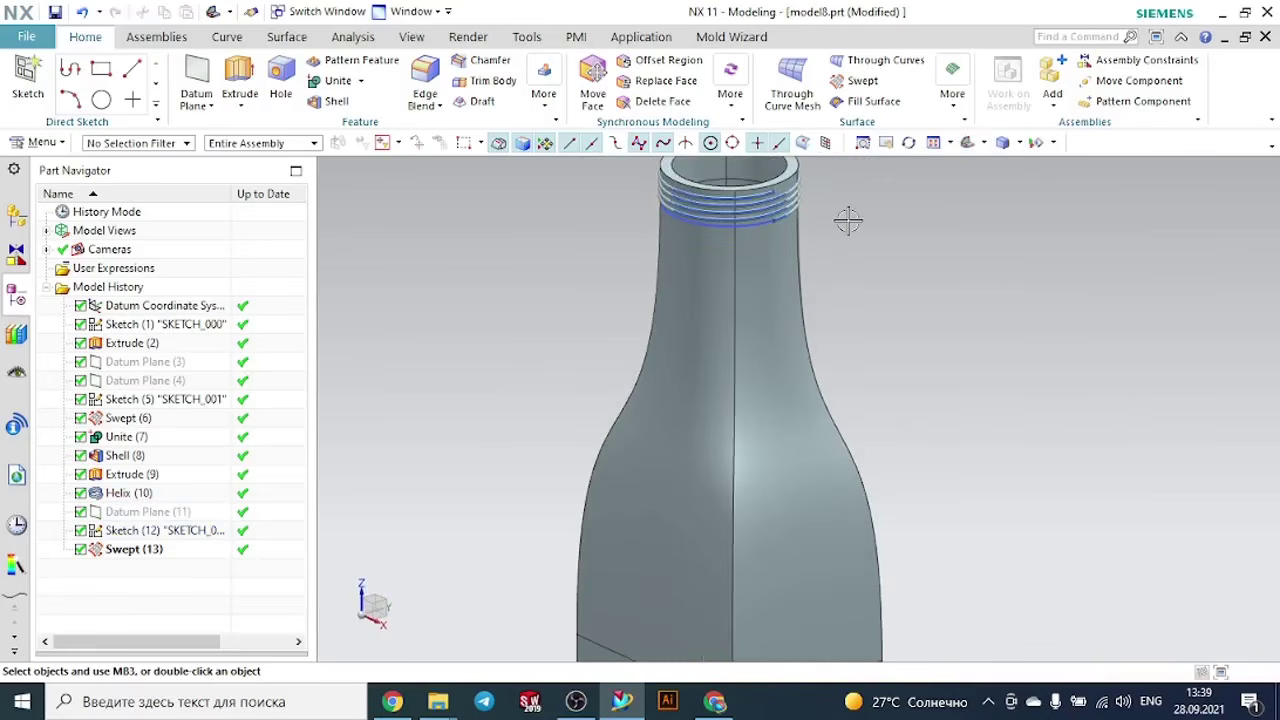
- Hide the helix curve and the neck circle sketch SKETCH_001
click(748, 205)
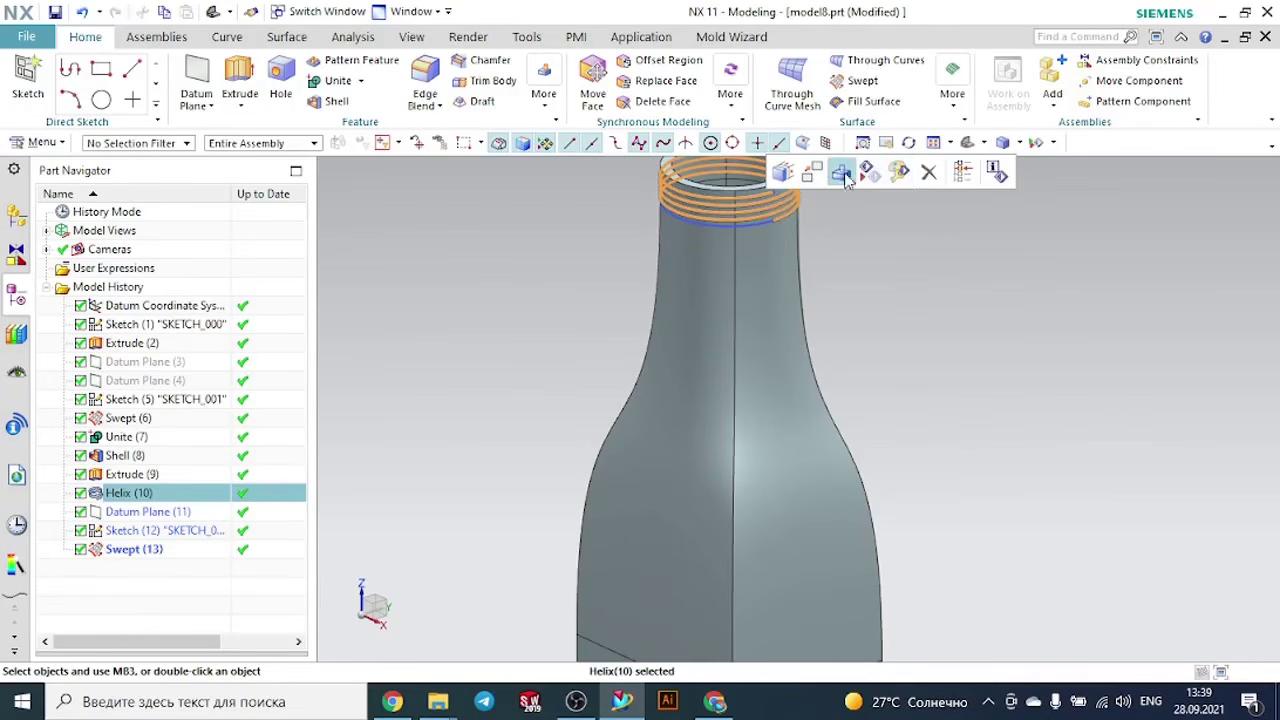
click(870, 178)
scroll(908, 234, down, 2)
scroll(785, 225, up, 4)
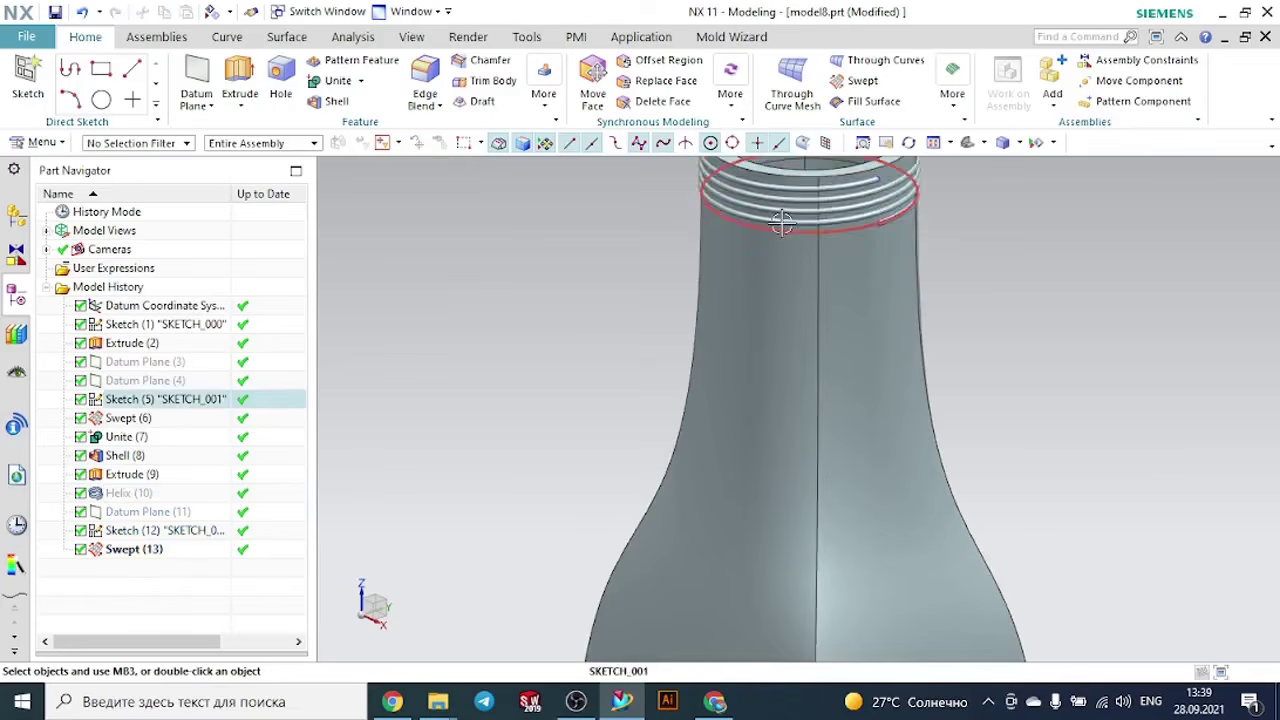
click(783, 224)
click(931, 190)
scroll(988, 237, down, 6)
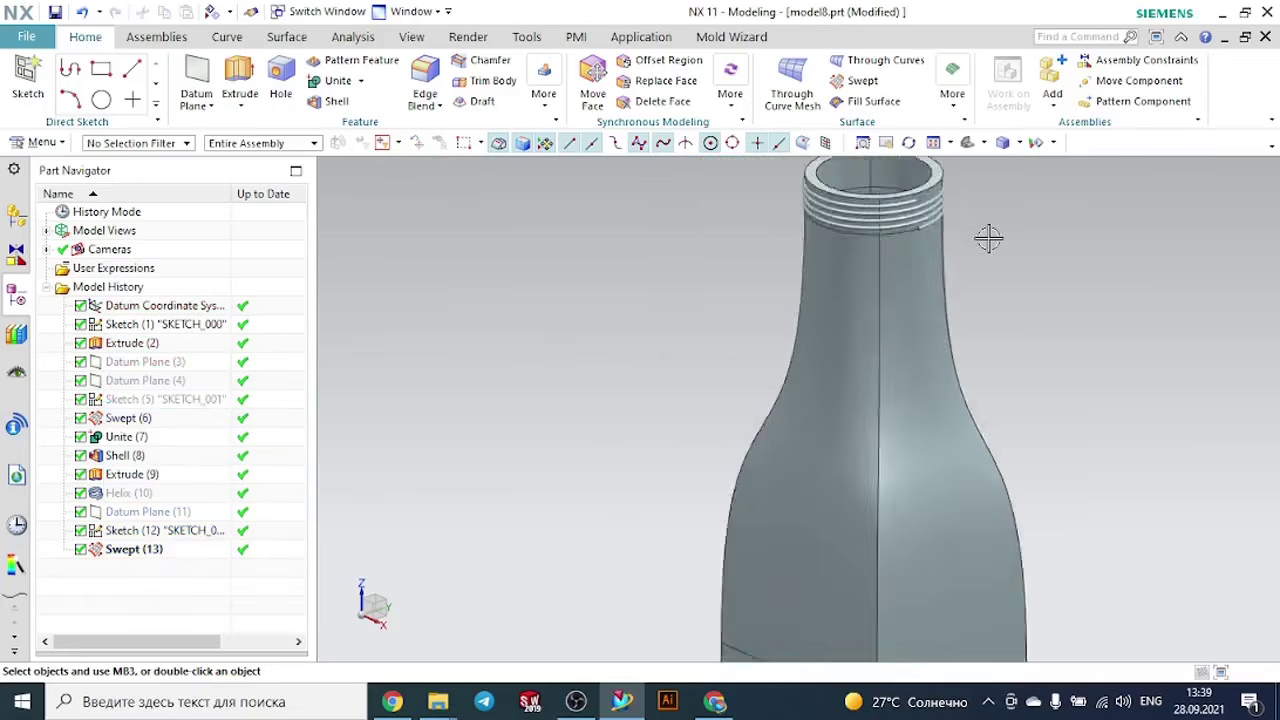
key(ctrl+f)
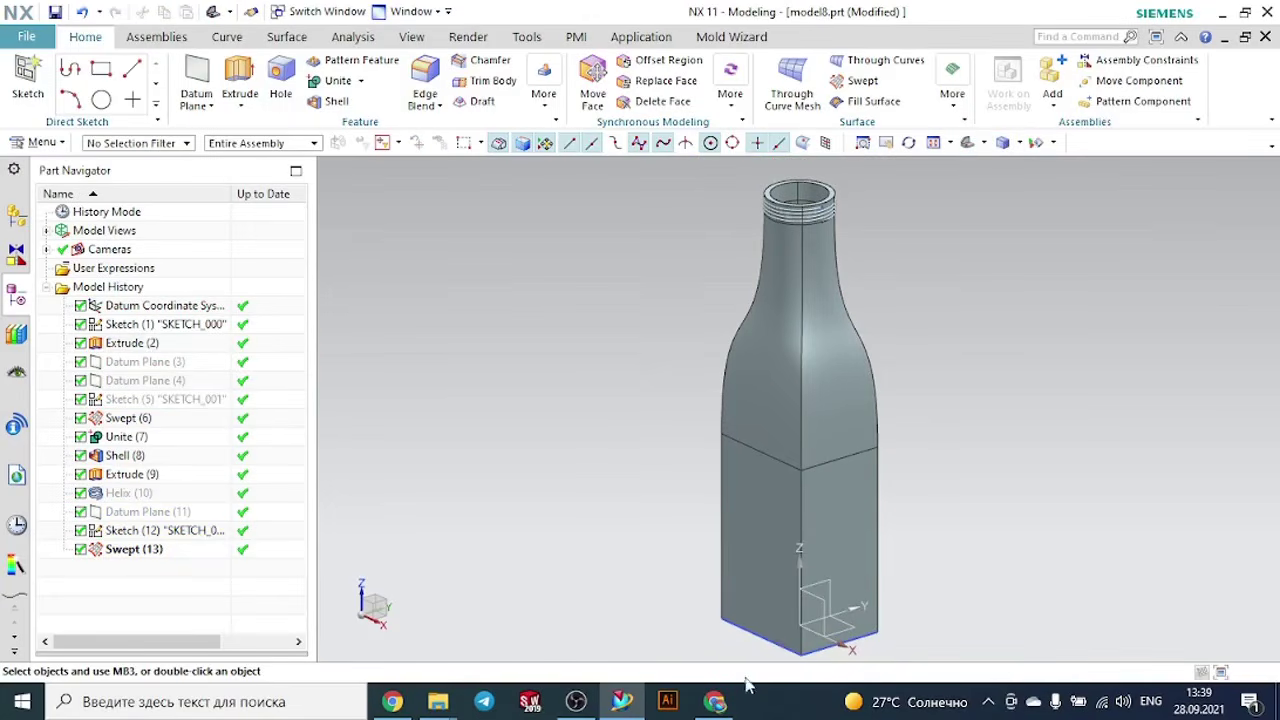
click(722, 703)
click(722, 704)
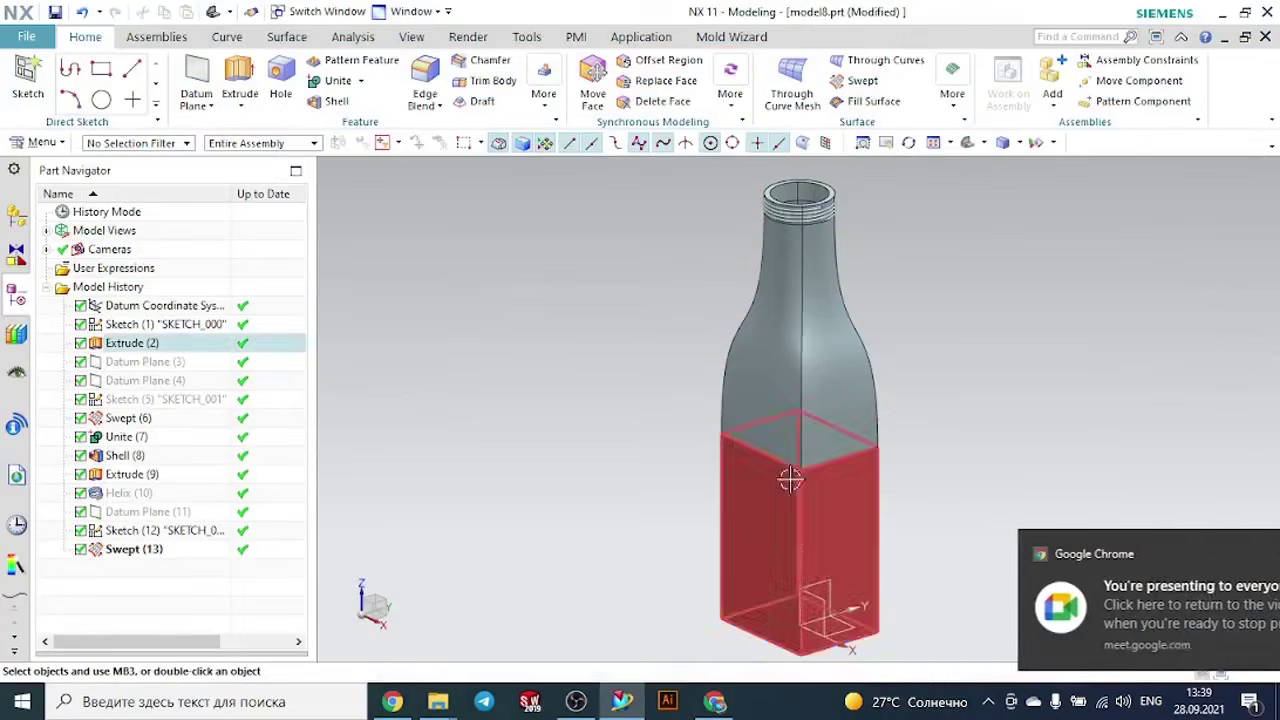
click(1237, 554)
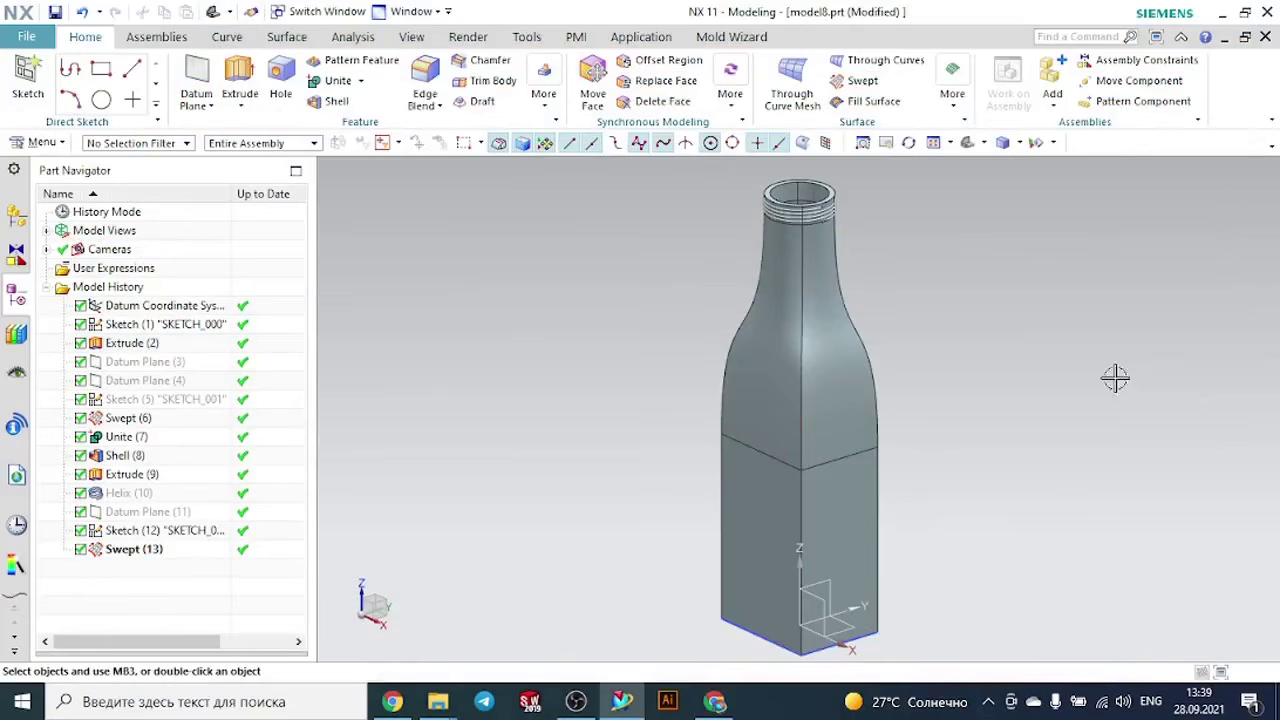
- Close the model8 part without saving it and open model5 from the Swept folder in File Explorer
click(1266, 38)
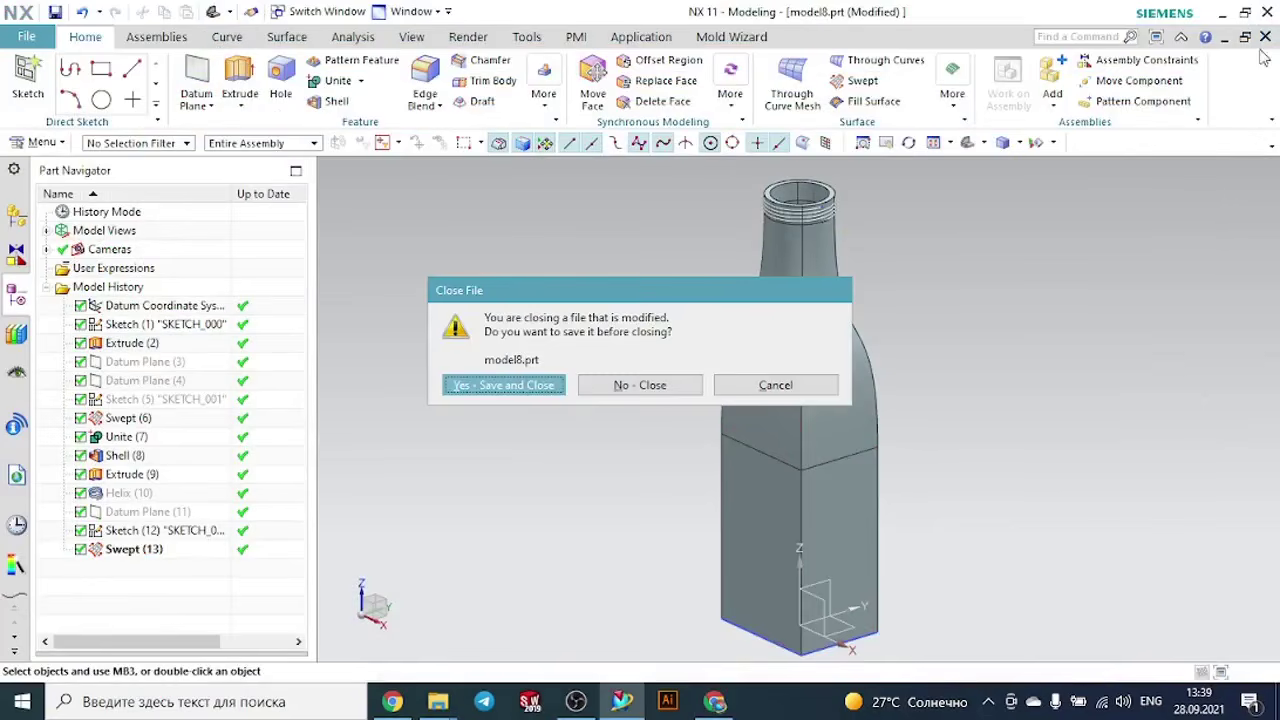
click(561, 392)
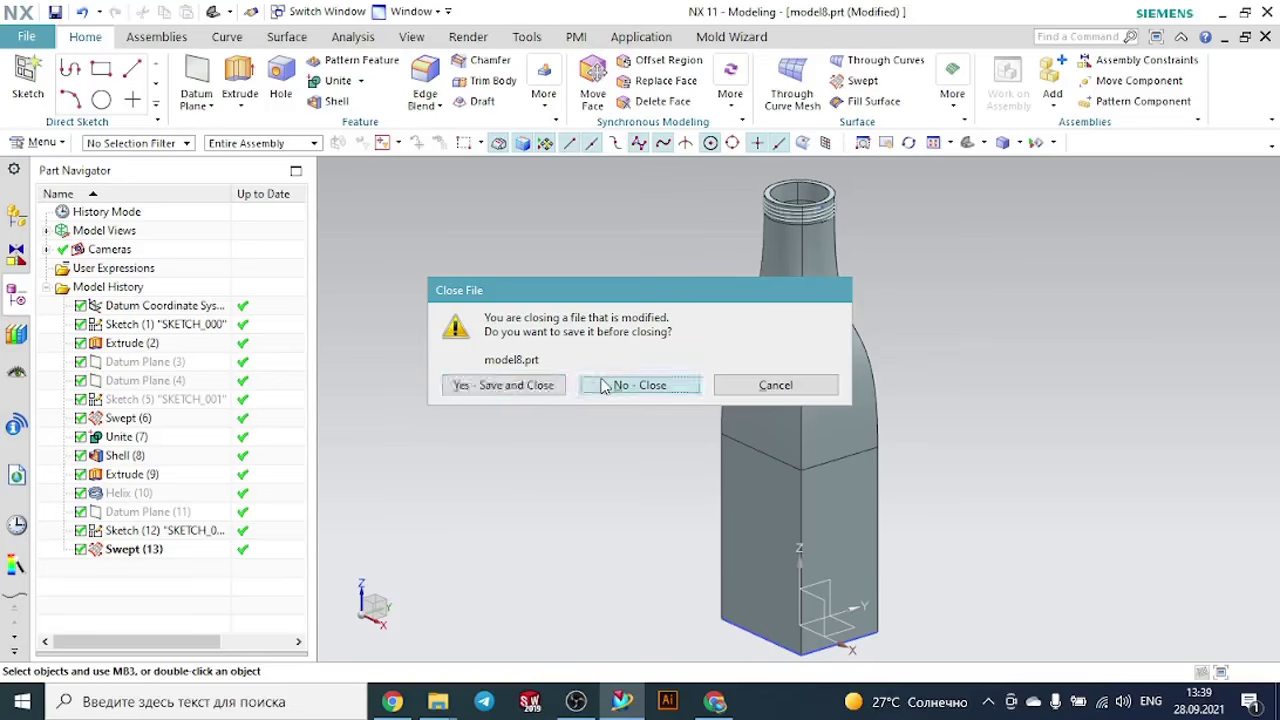
mouse_move(440, 705)
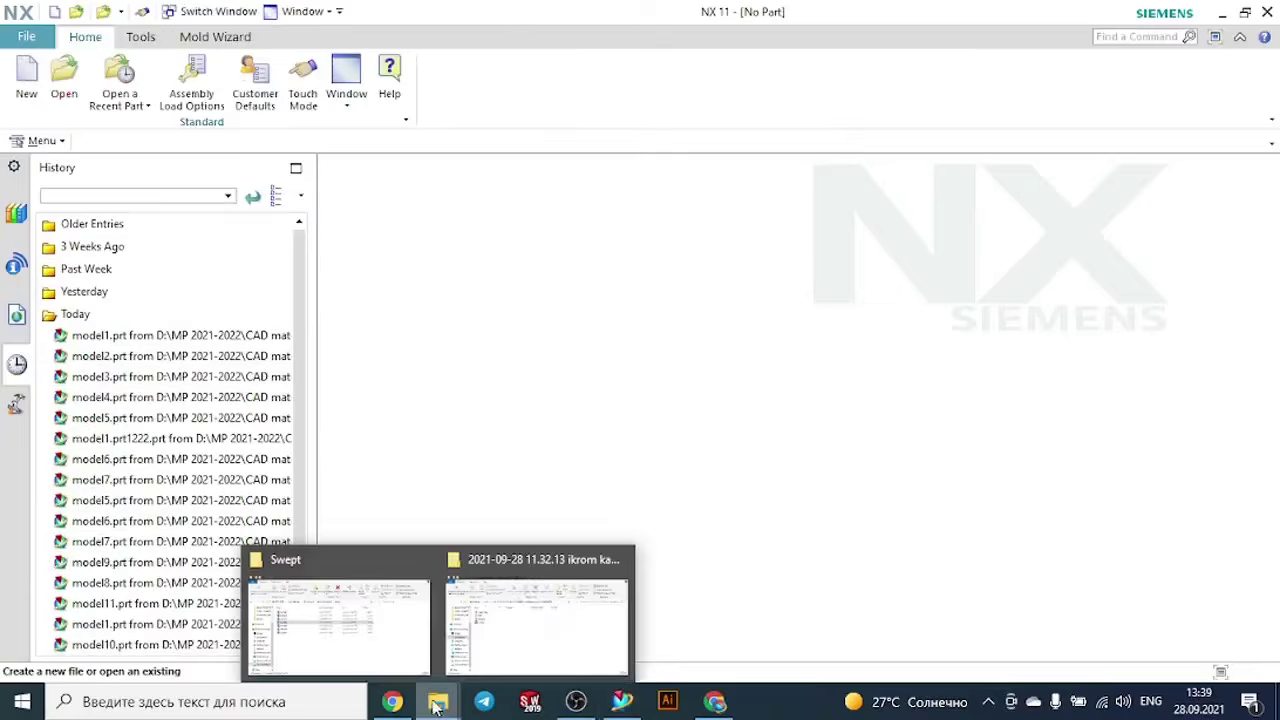
click(391, 630)
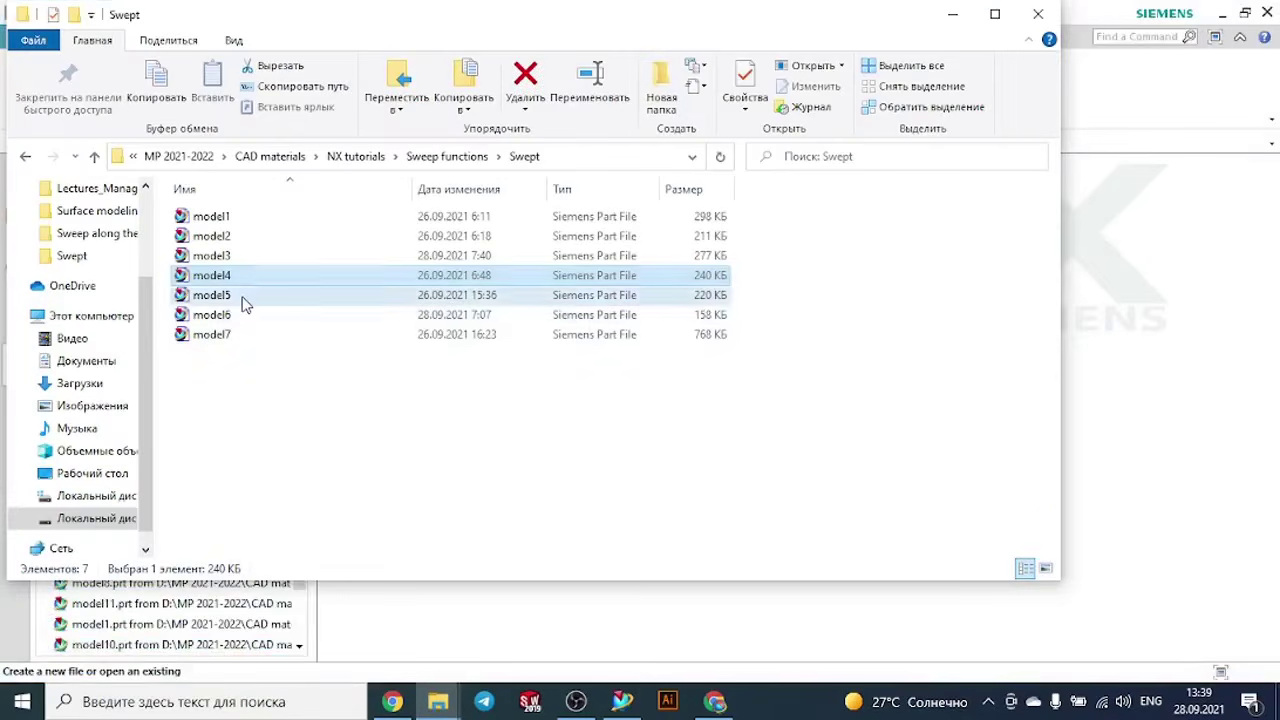
double_click(243, 295)
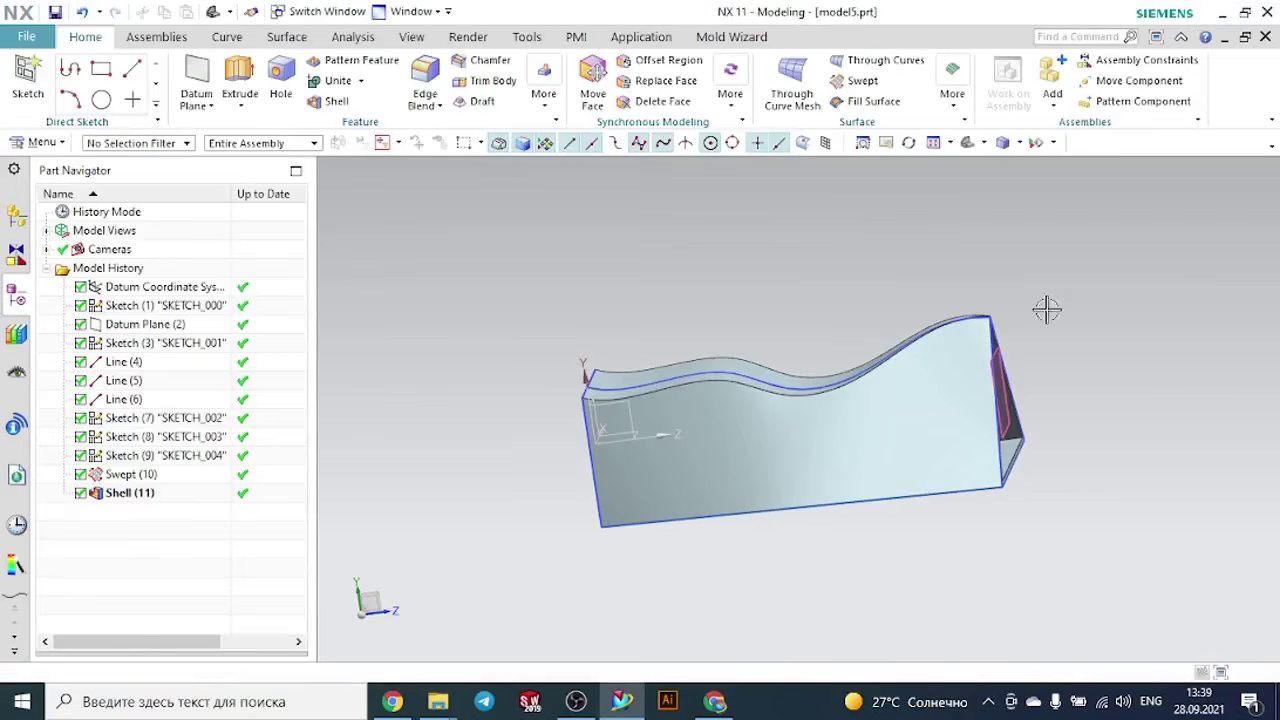
middle_drag(1046, 309, 1078, 299)
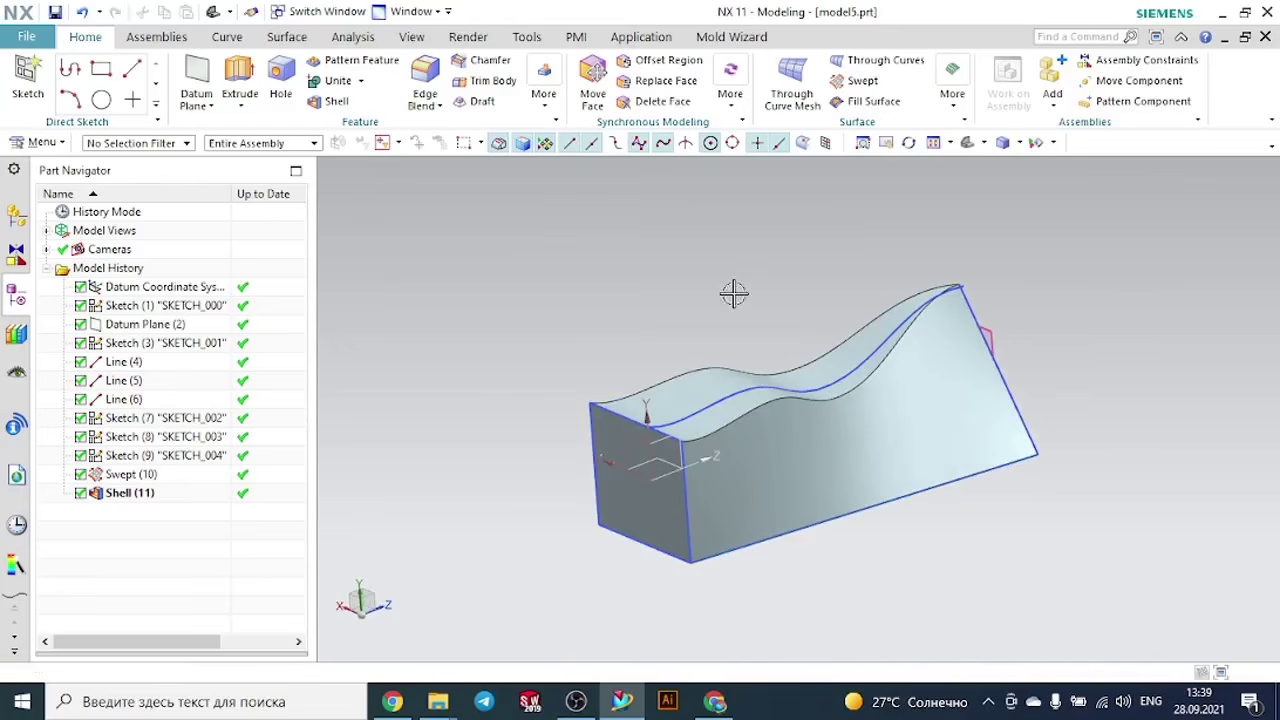
- Create a new millimetre part from the Model template, named model8.prt in the Swept folder
click(39, 39)
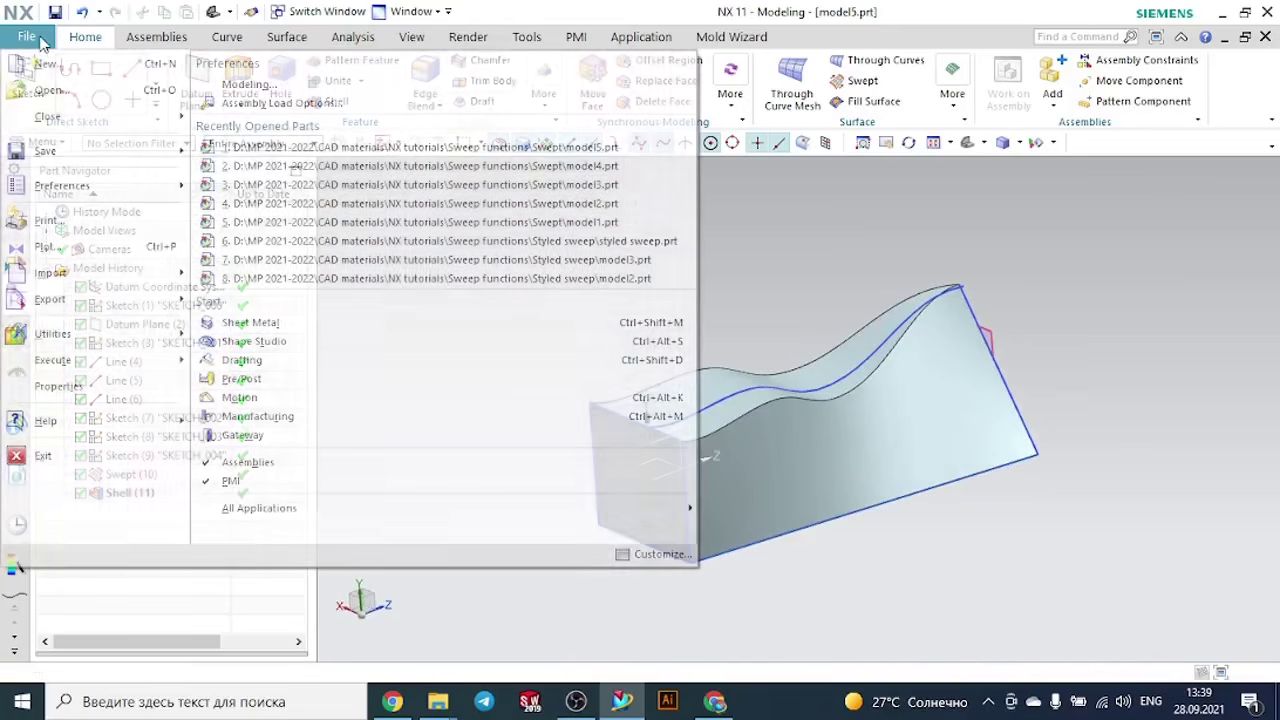
click(40, 66)
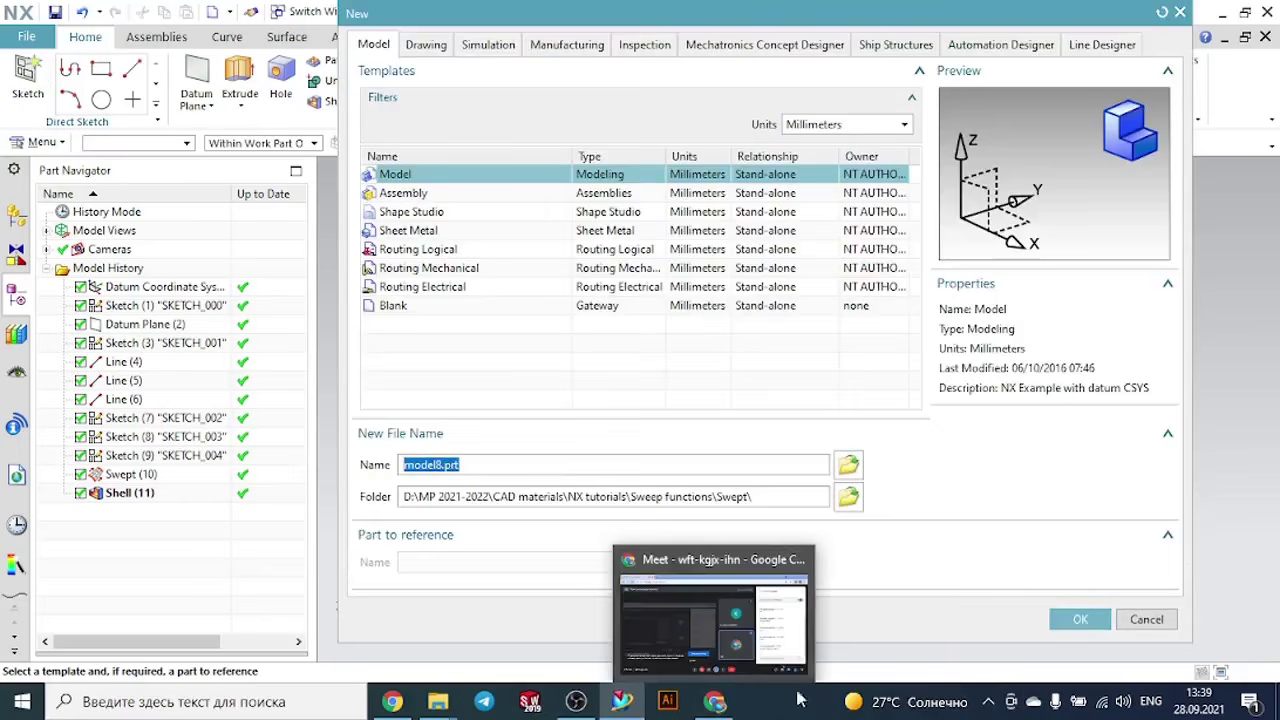
click(1077, 620)
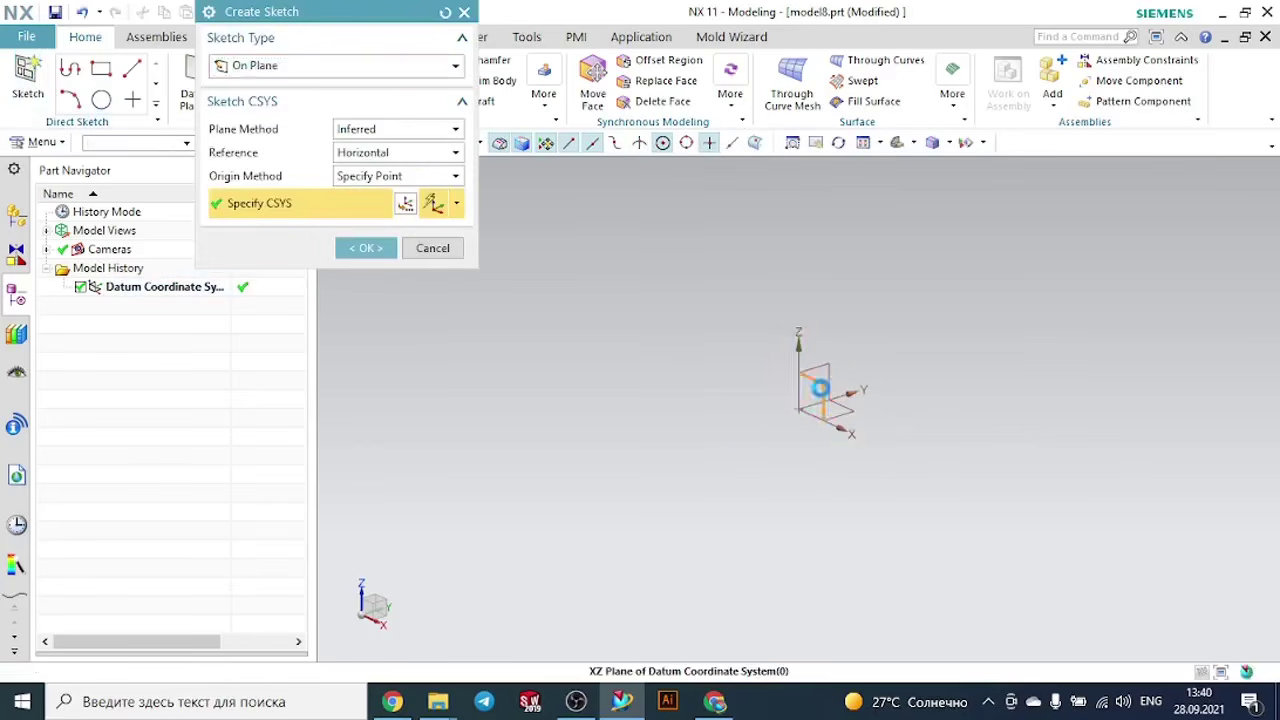
- Sketch a rectangle about 94 by 59 mm on the XZ plane, centred on the origin, and finish the sketch
click(819, 388)
click(366, 248)
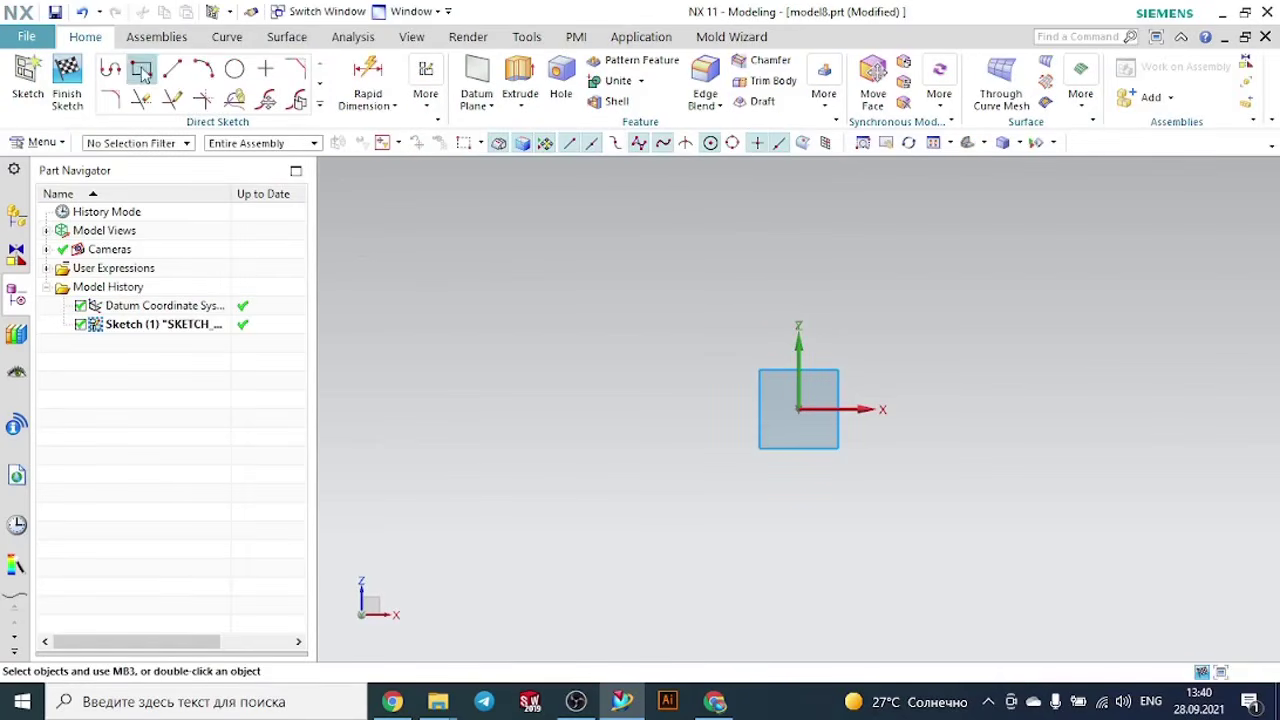
click(141, 70)
click(798, 409)
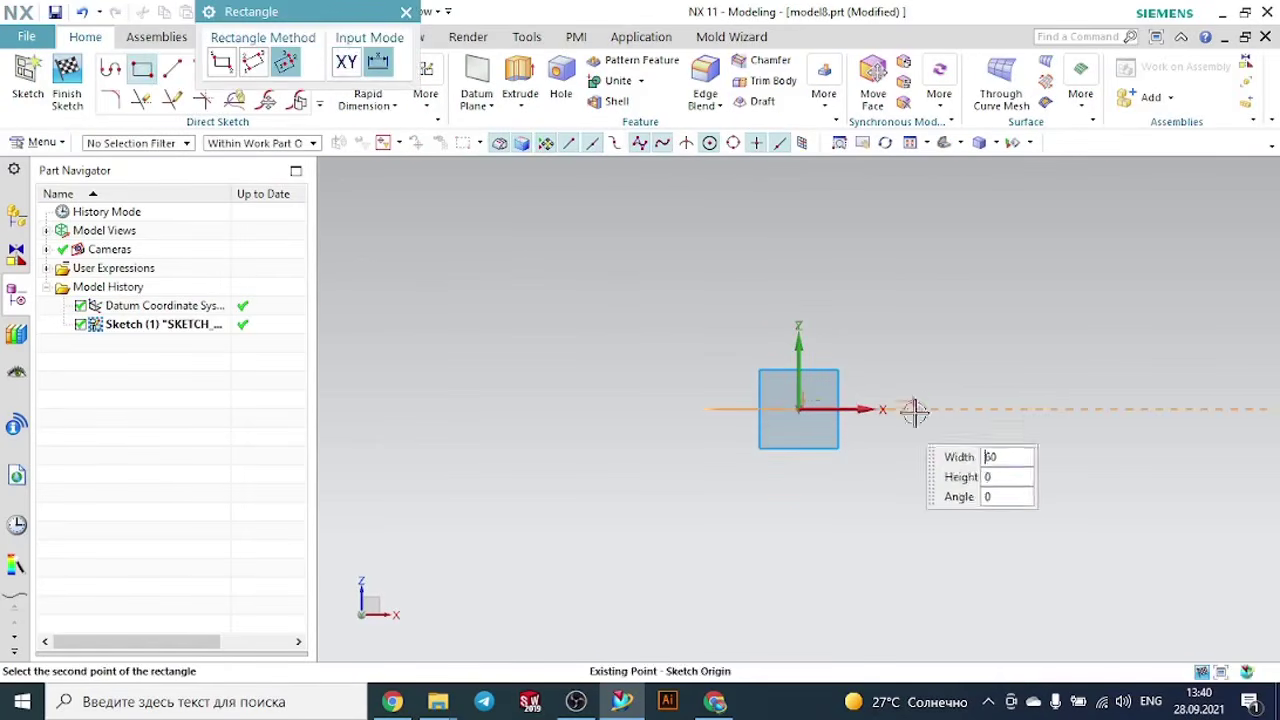
click(935, 409)
click(935, 325)
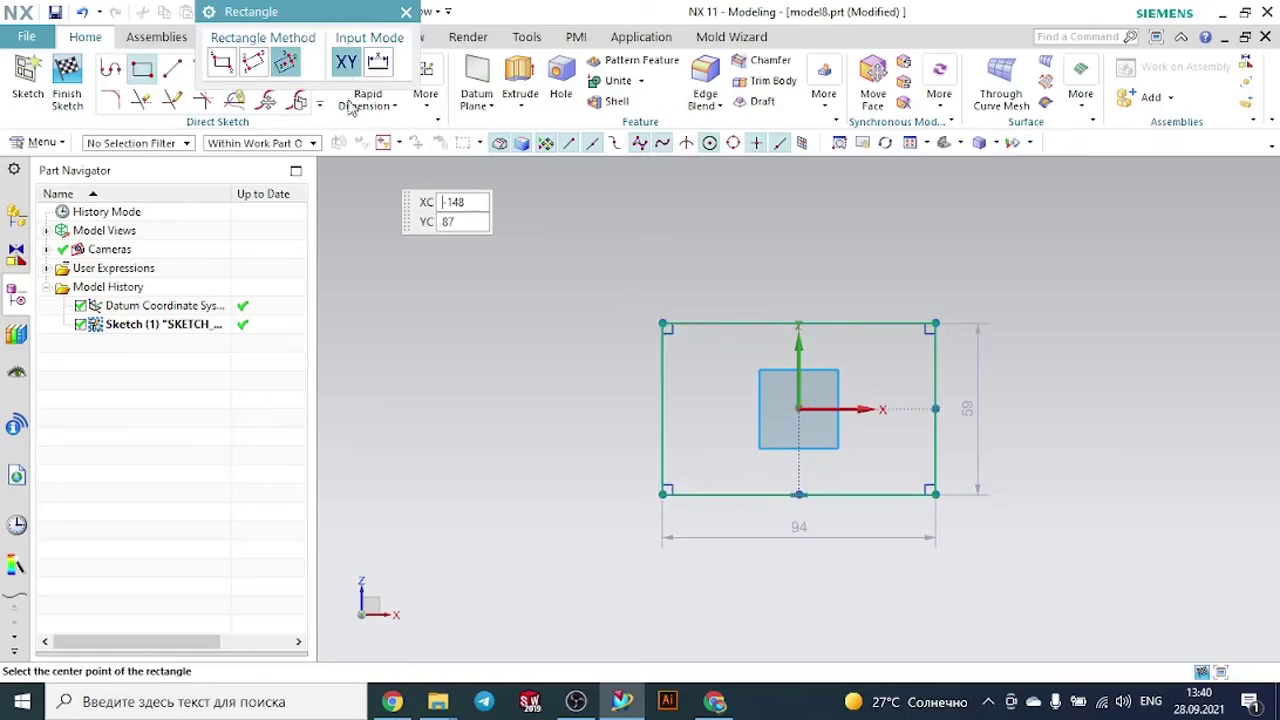
click(405, 13)
click(68, 75)
- Create a single datum plane at a distance of 260 mm from the XZ plane
scroll(1203, 311, up, 2)
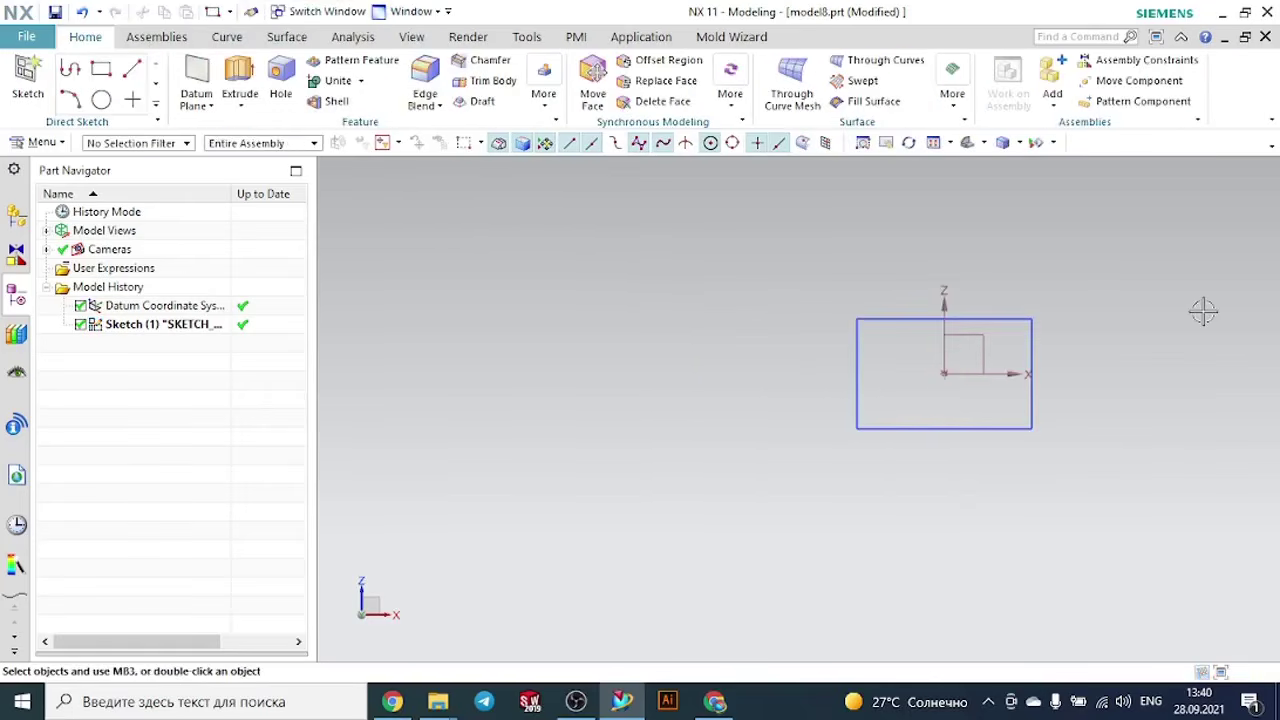
middle_drag(1203, 311, 1111, 357)
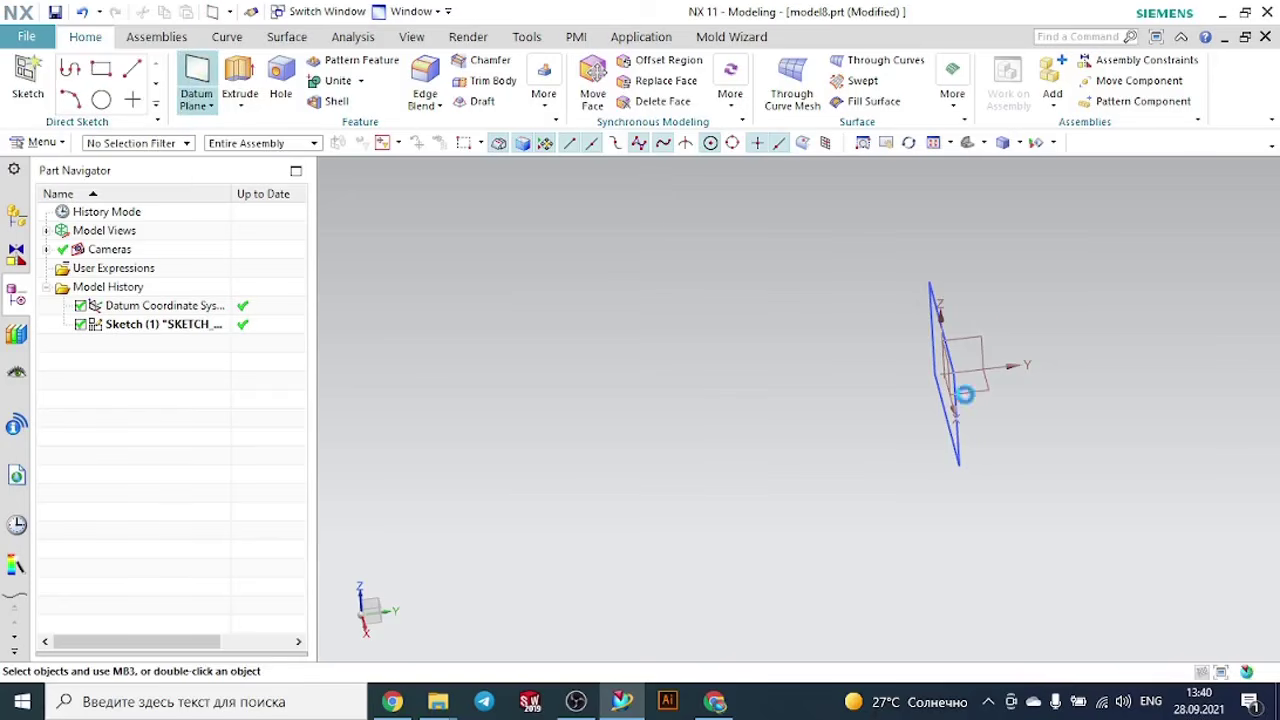
click(196, 80)
scroll(945, 355, down, 1)
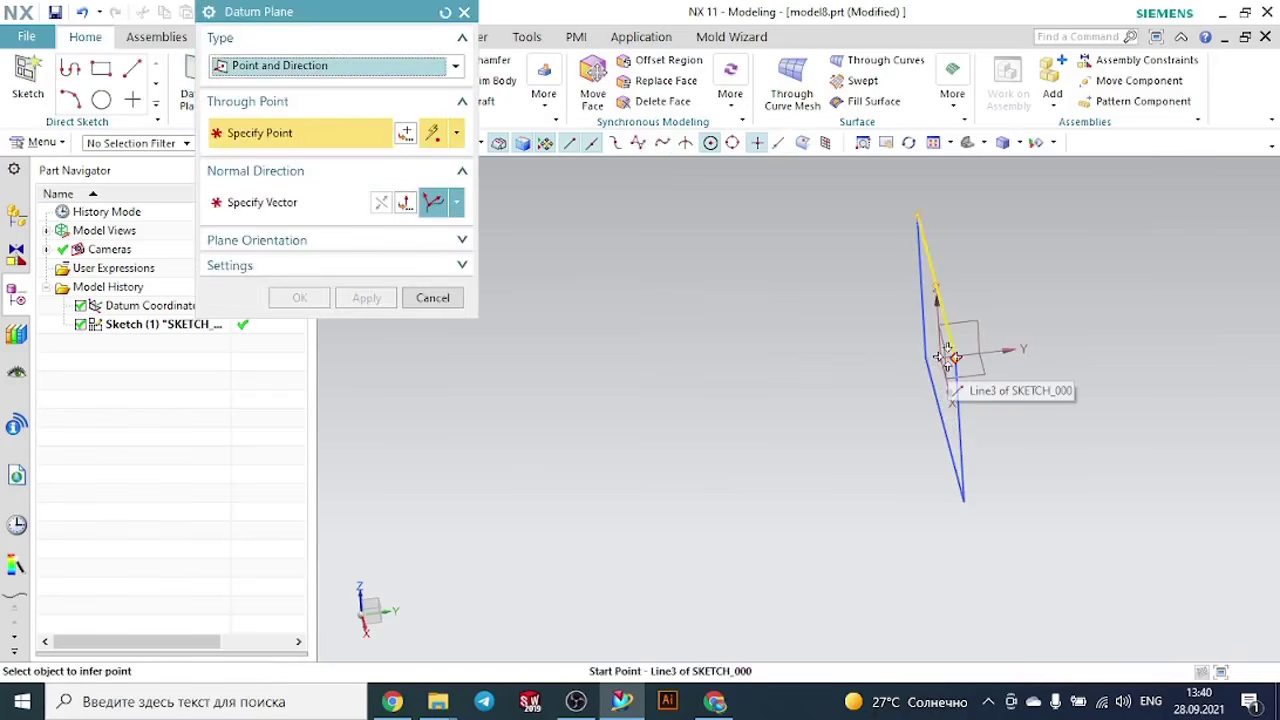
middle_drag(811, 374, 840, 377)
click(338, 68)
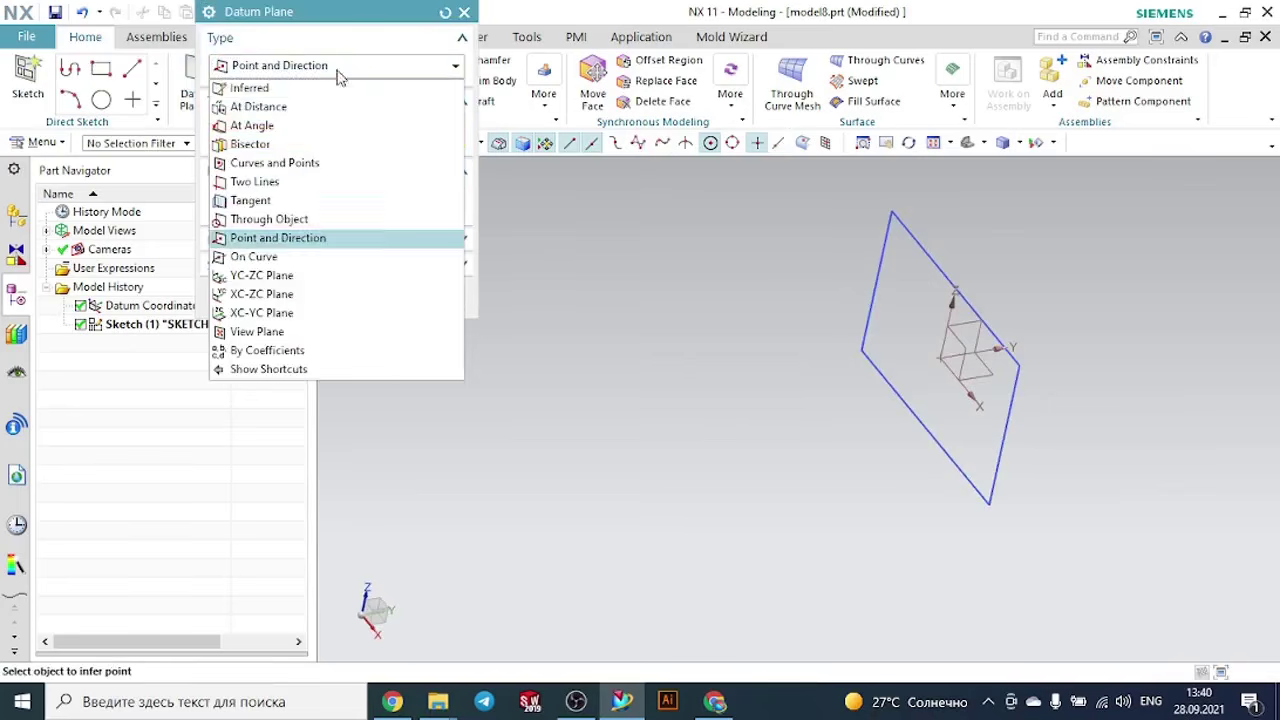
click(262, 107)
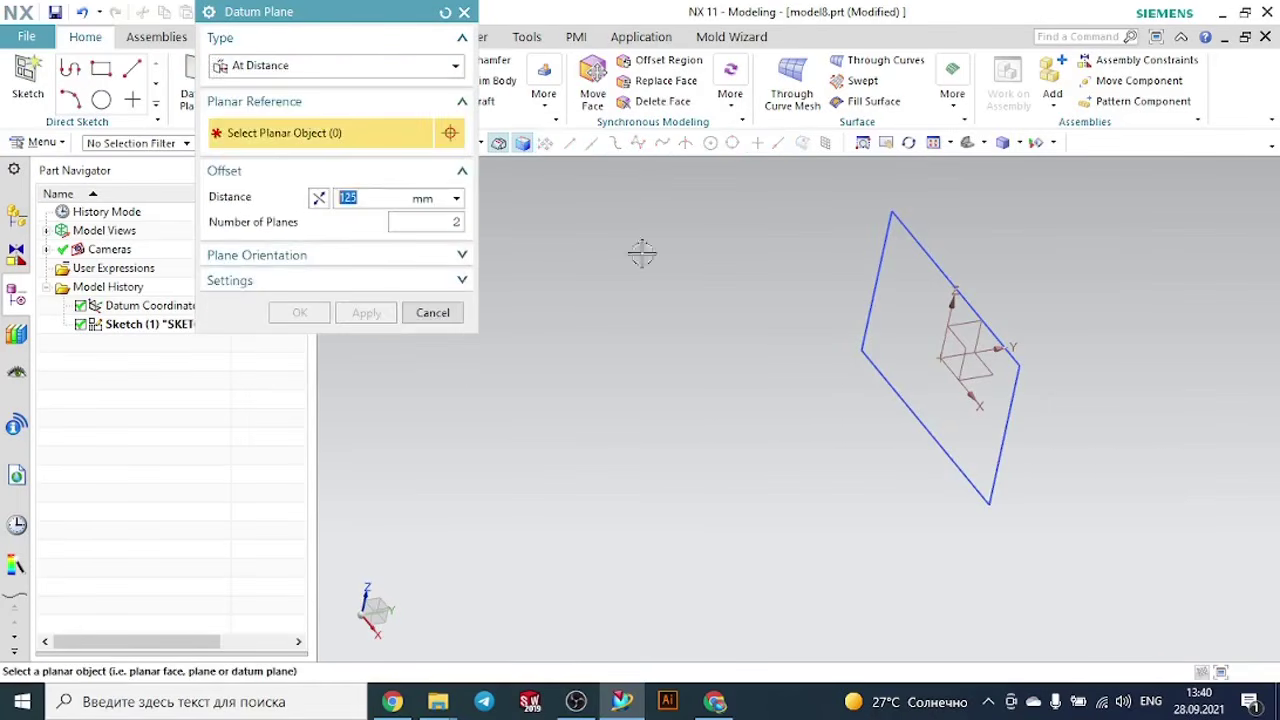
click(1005, 348)
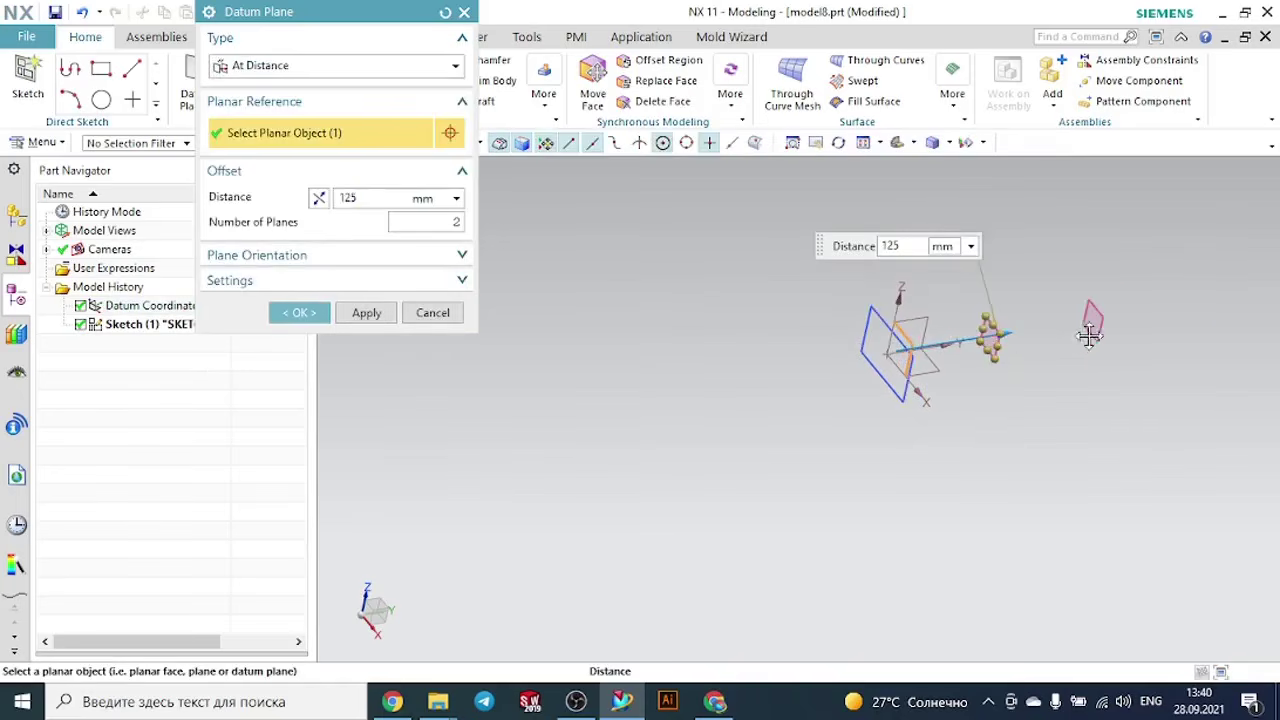
drag(1089, 336, 1117, 334)
scroll(1103, 368, down, 3)
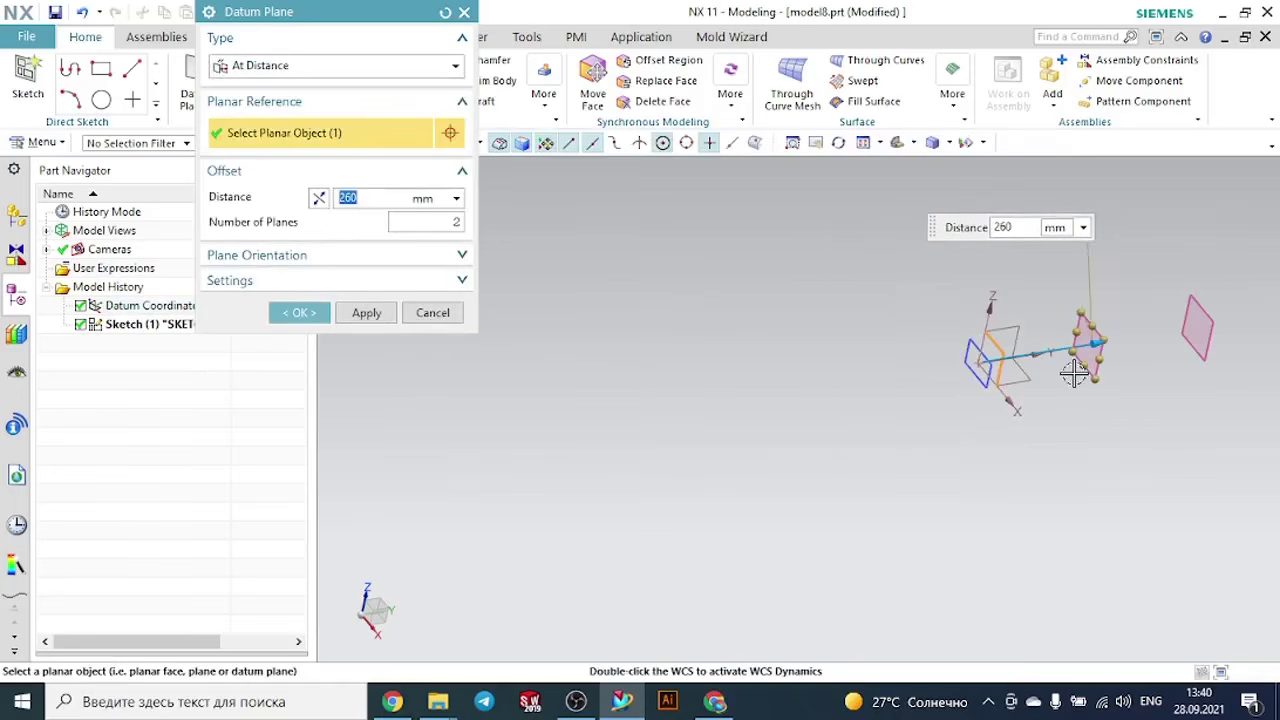
click(413, 223)
text(1)
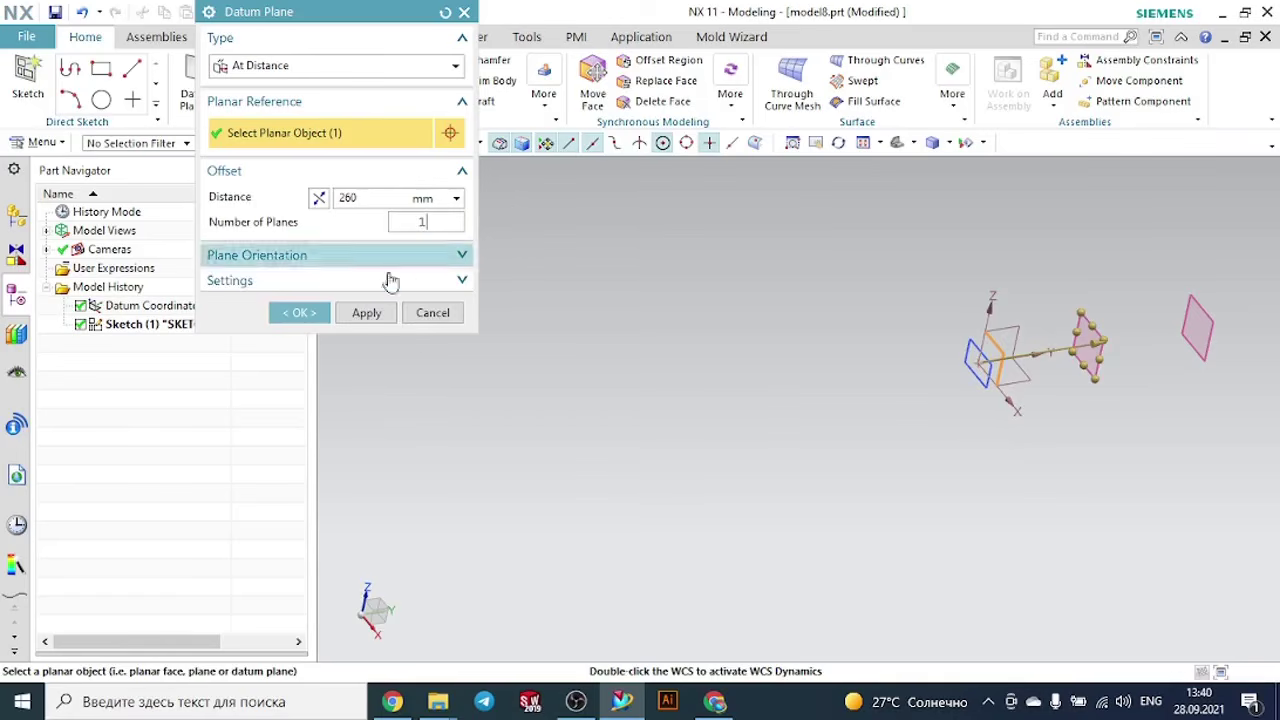
click(314, 313)
- Sketch a closed triangle on the offset datum plane with a horizontal base and a slanted side about 132 mm long, and finish the sketch
middle_drag(863, 266, 836, 251)
scroll(836, 251, down, 3)
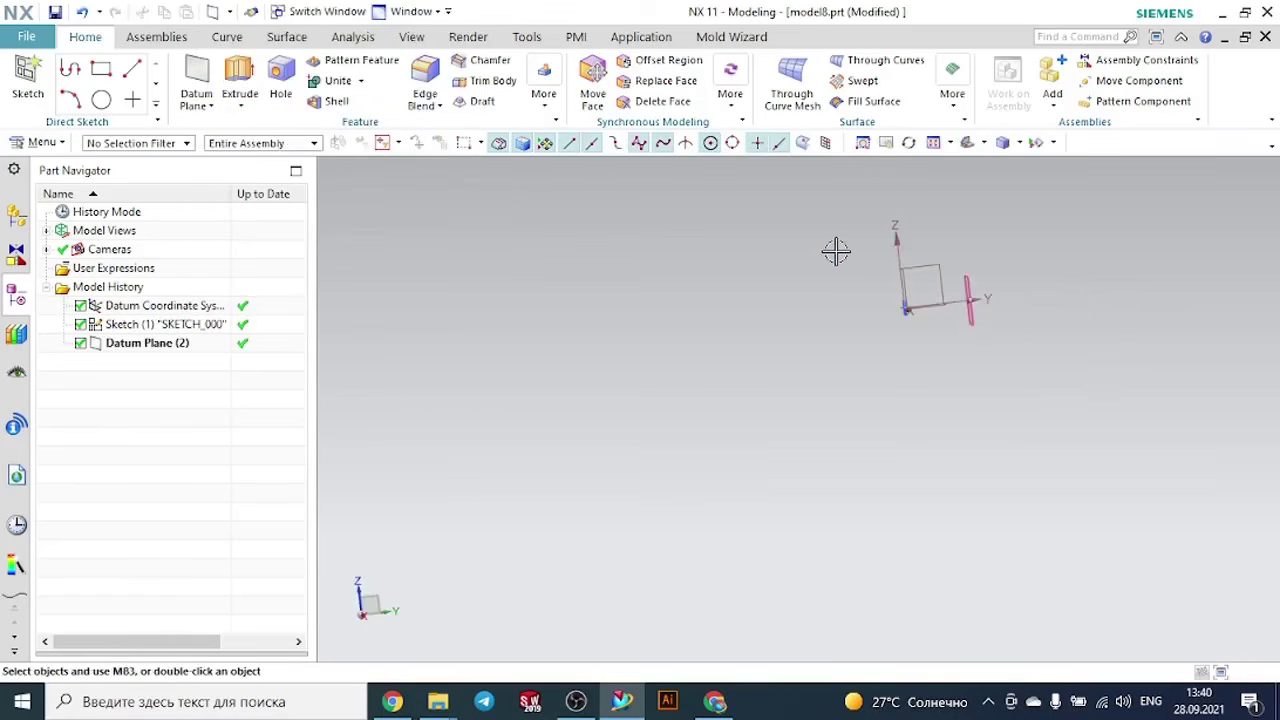
middle_drag(923, 338, 971, 303)
scroll(918, 296, up, 3)
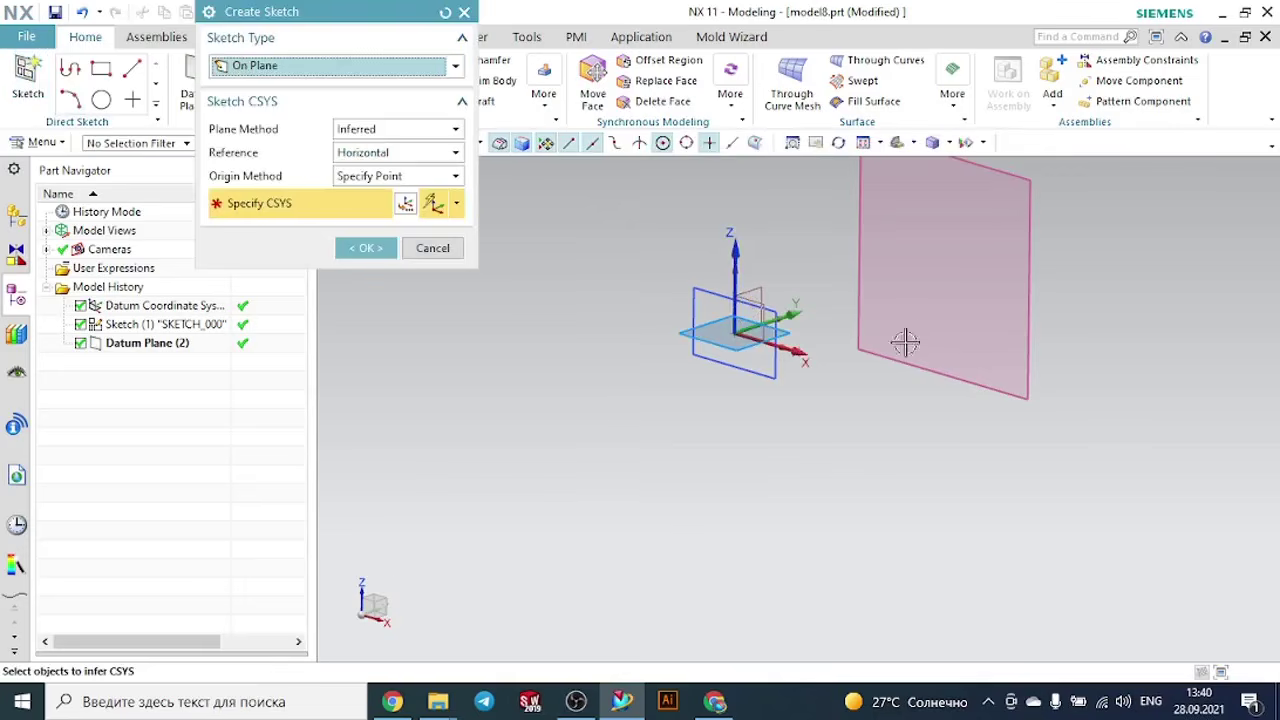
click(860, 352)
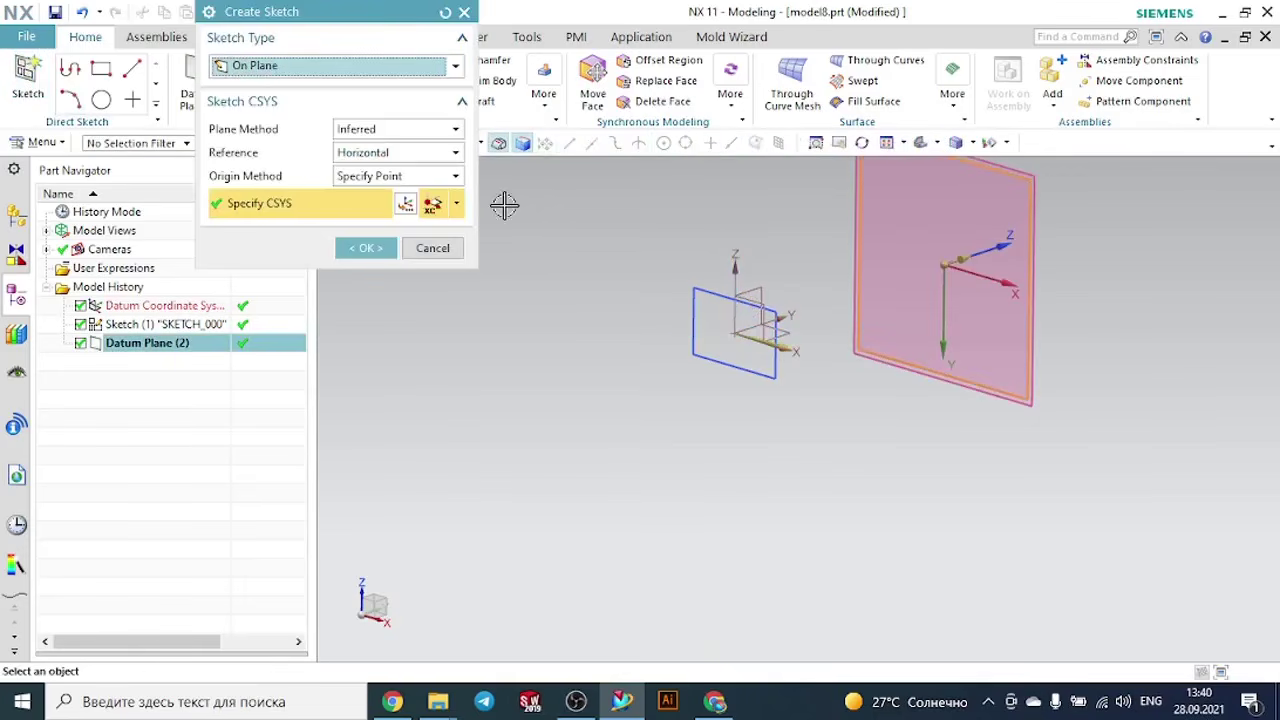
click(367, 248)
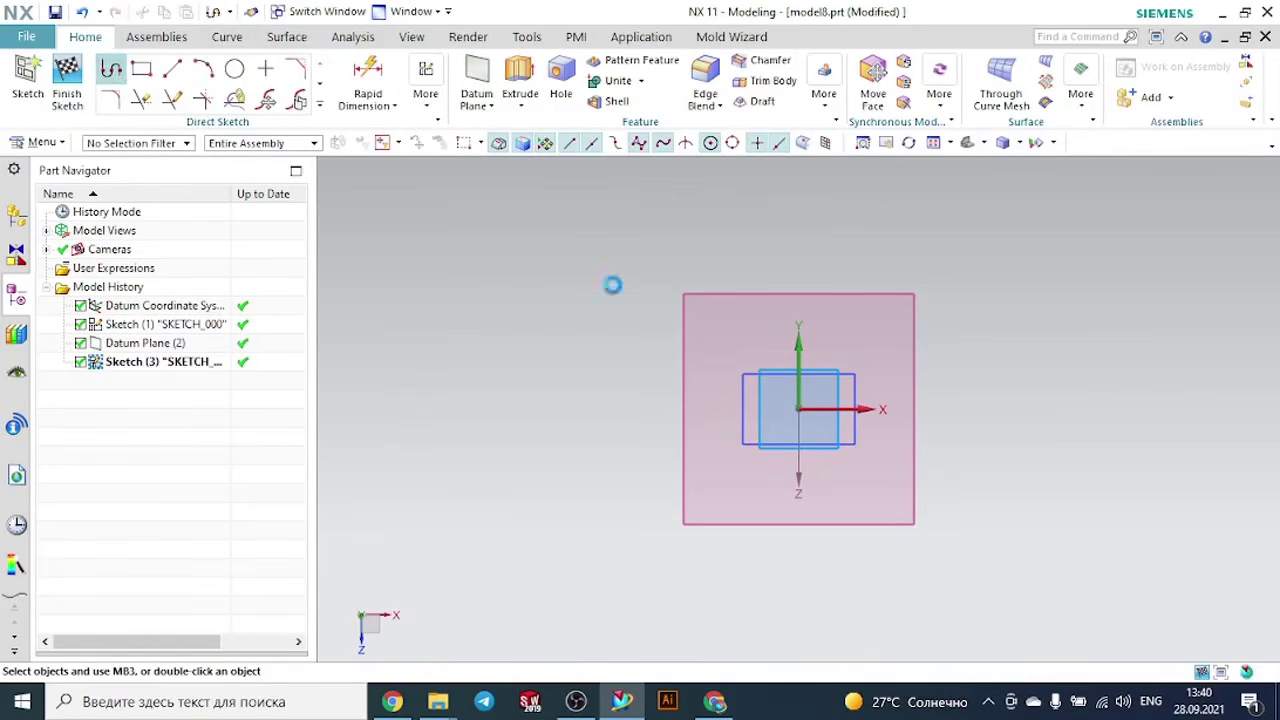
click(738, 354)
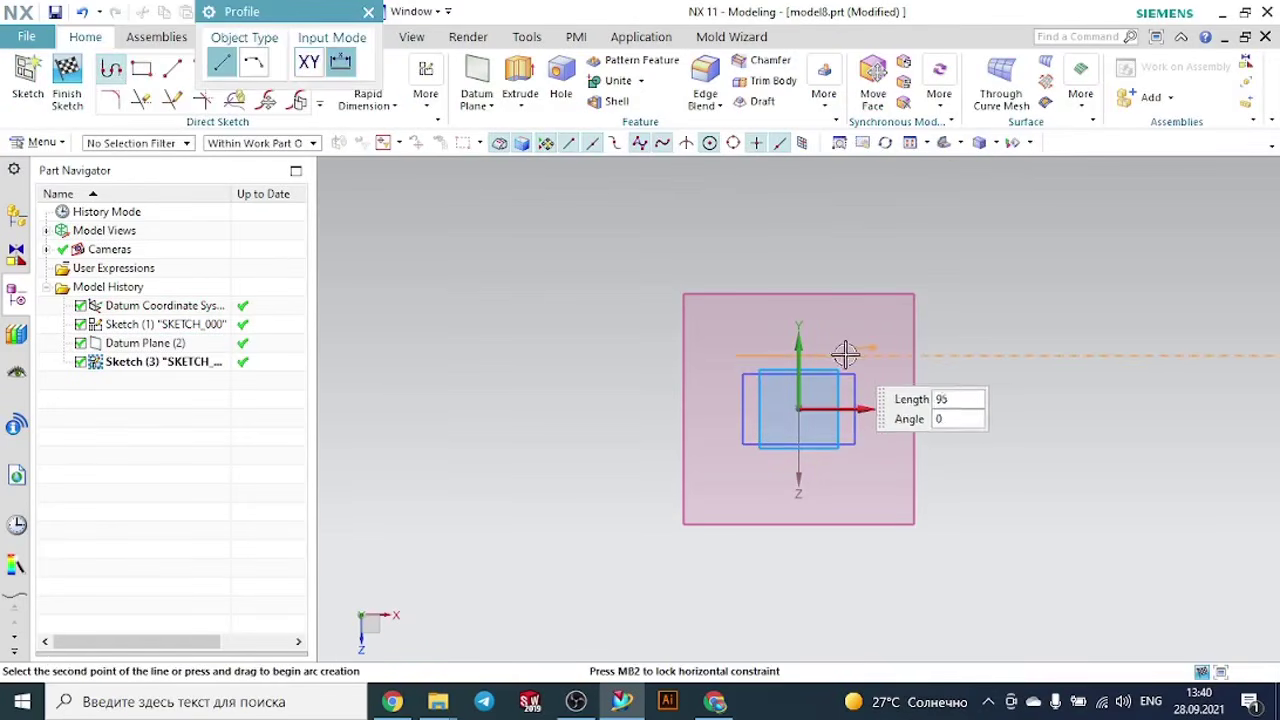
click(876, 355)
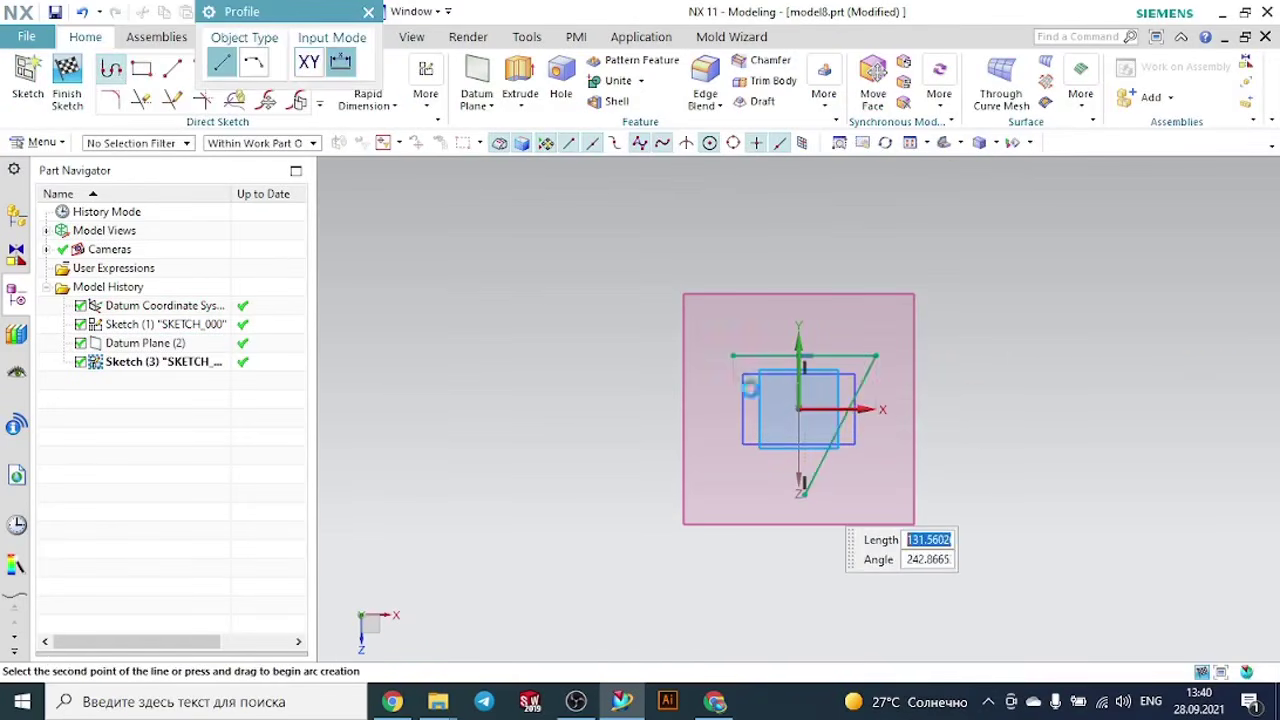
click(800, 491)
click(733, 355)
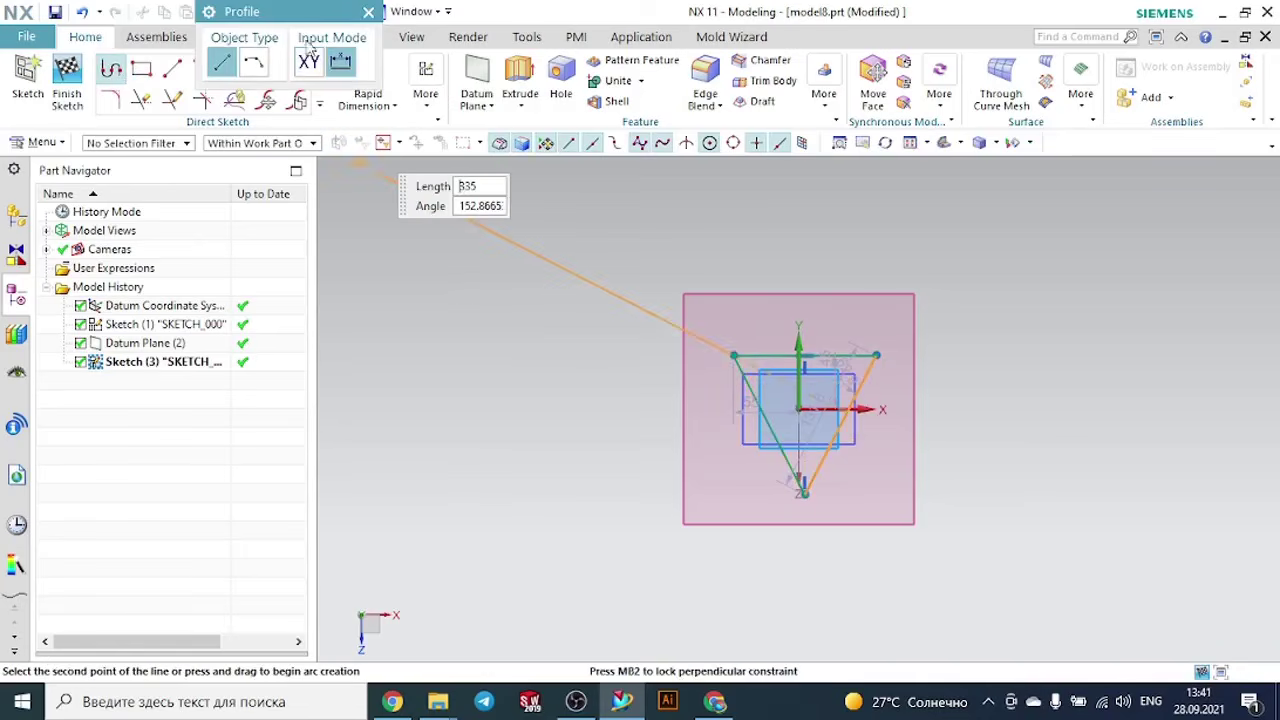
click(369, 12)
click(67, 75)
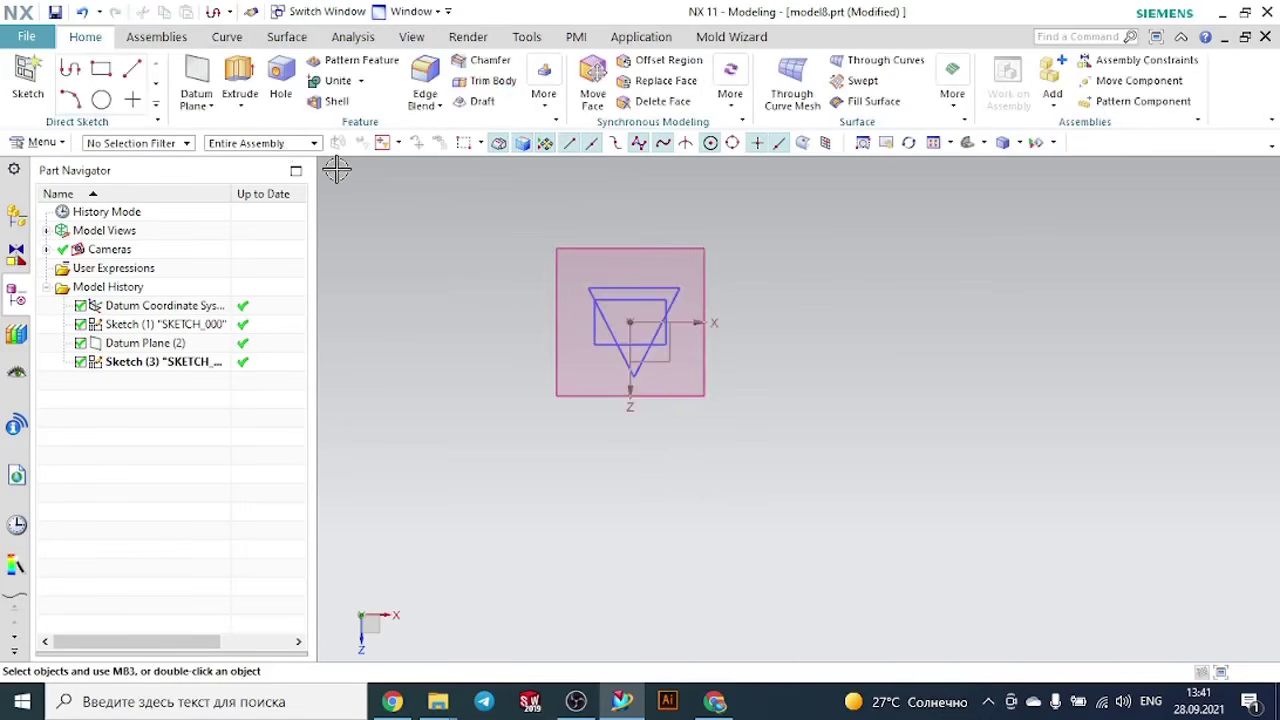
click(962, 143)
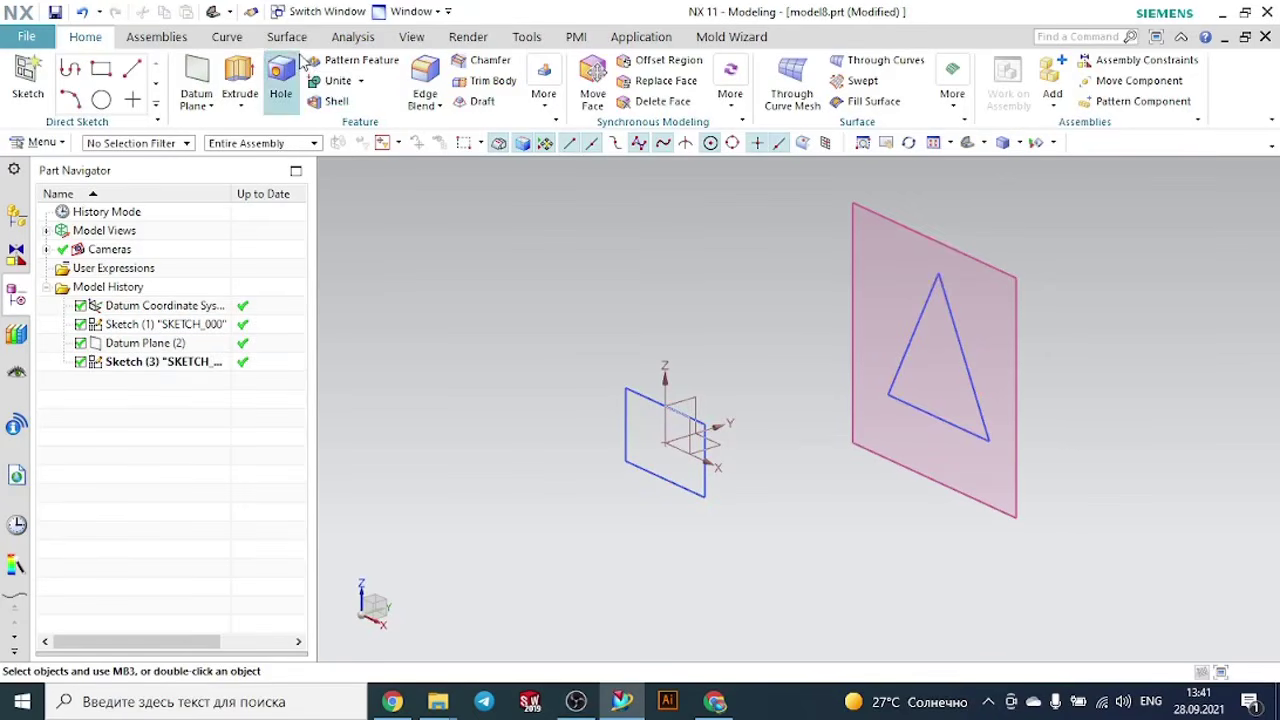
click(233, 40)
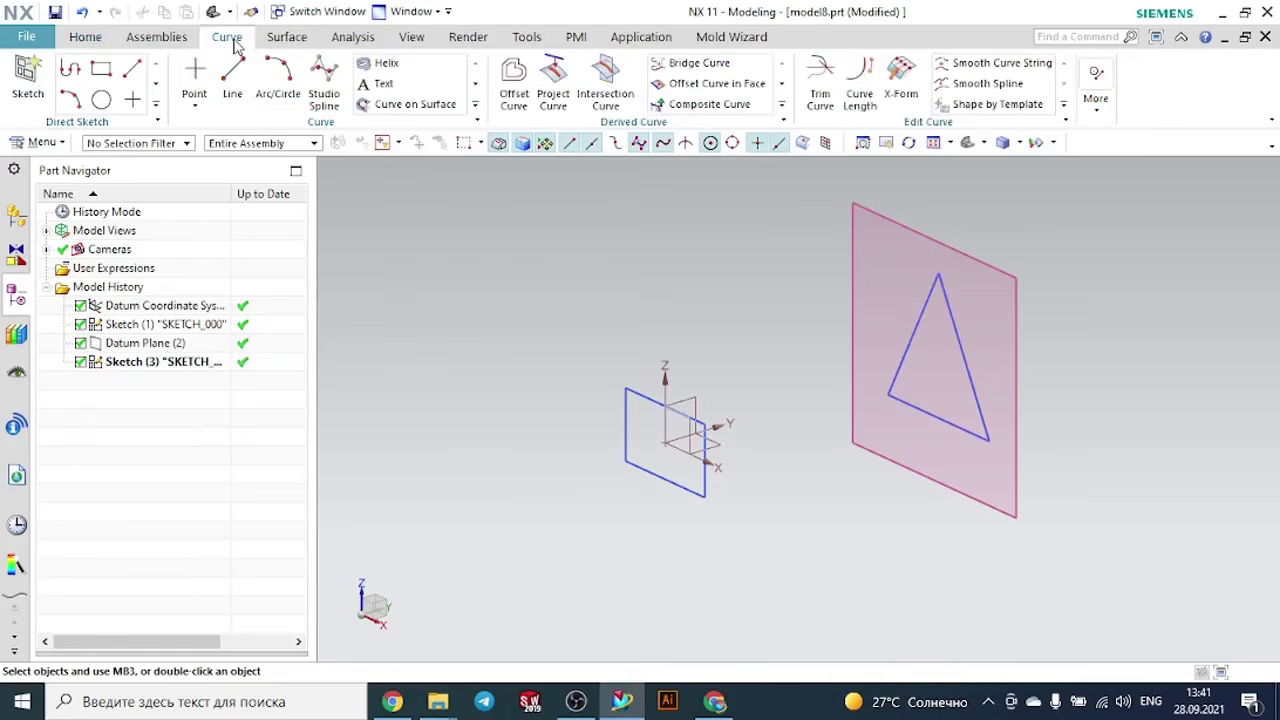
click(232, 85)
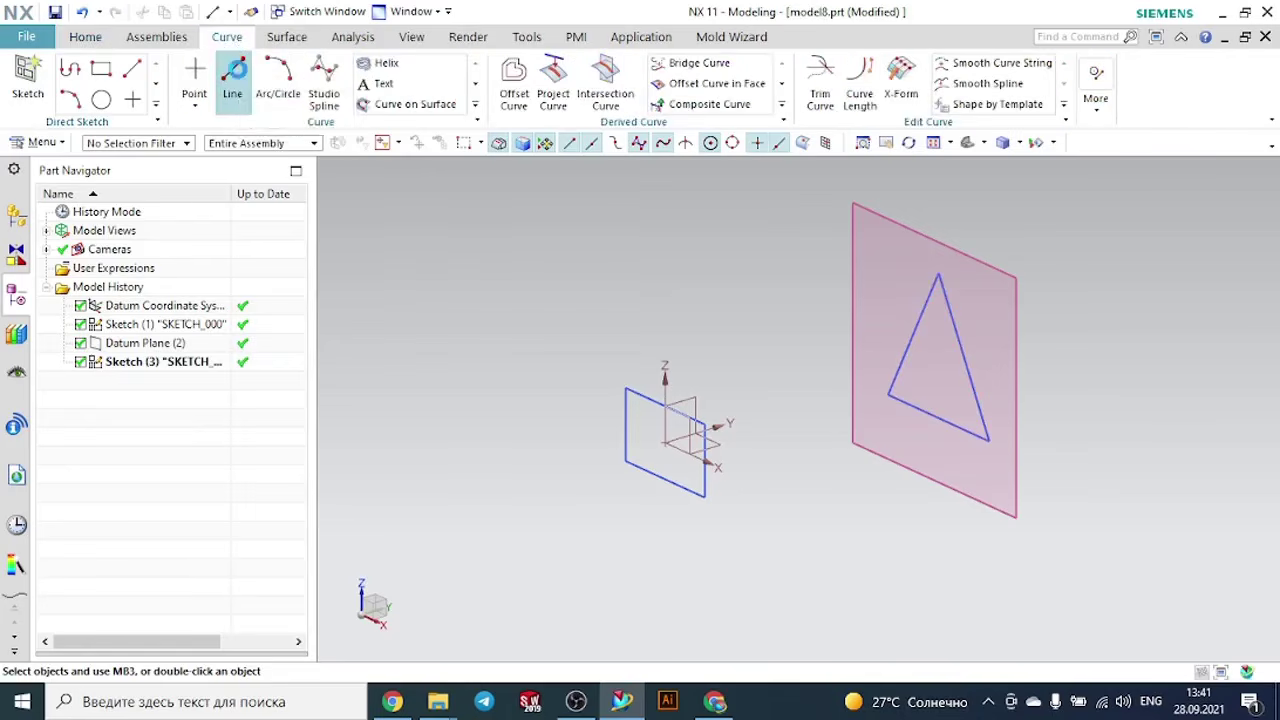
scroll(660, 357, up, 1)
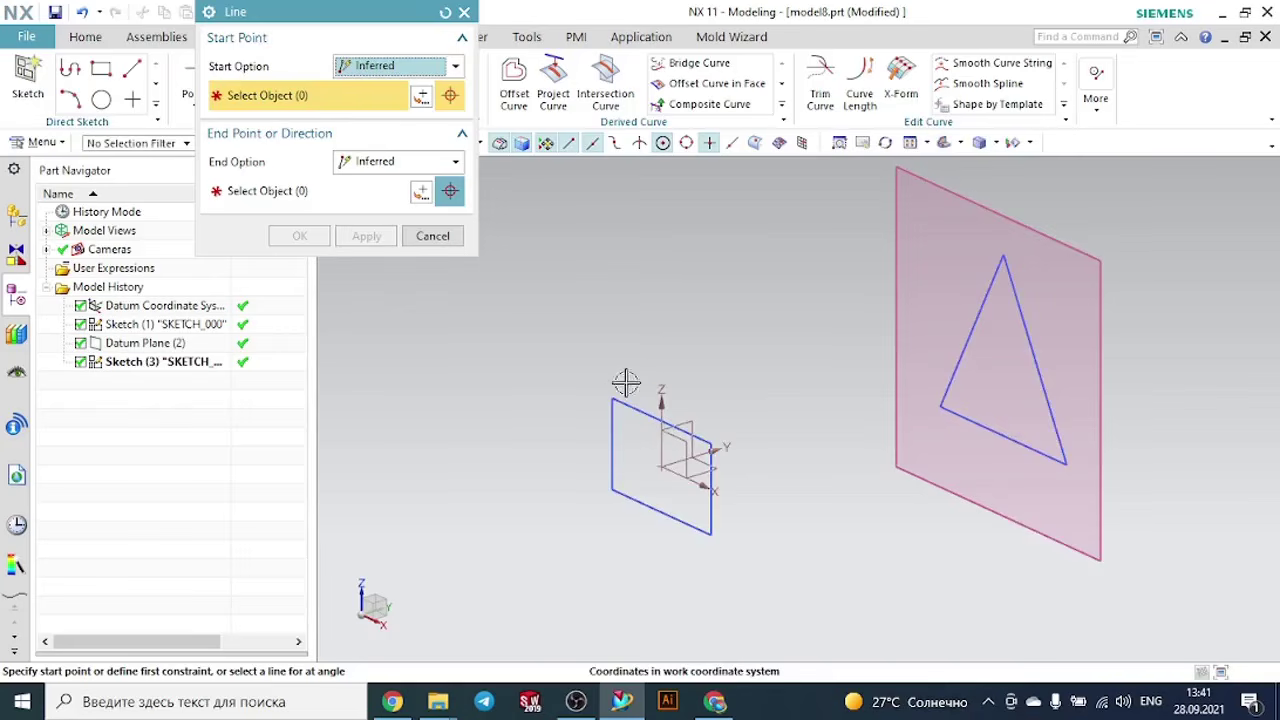
click(612, 490)
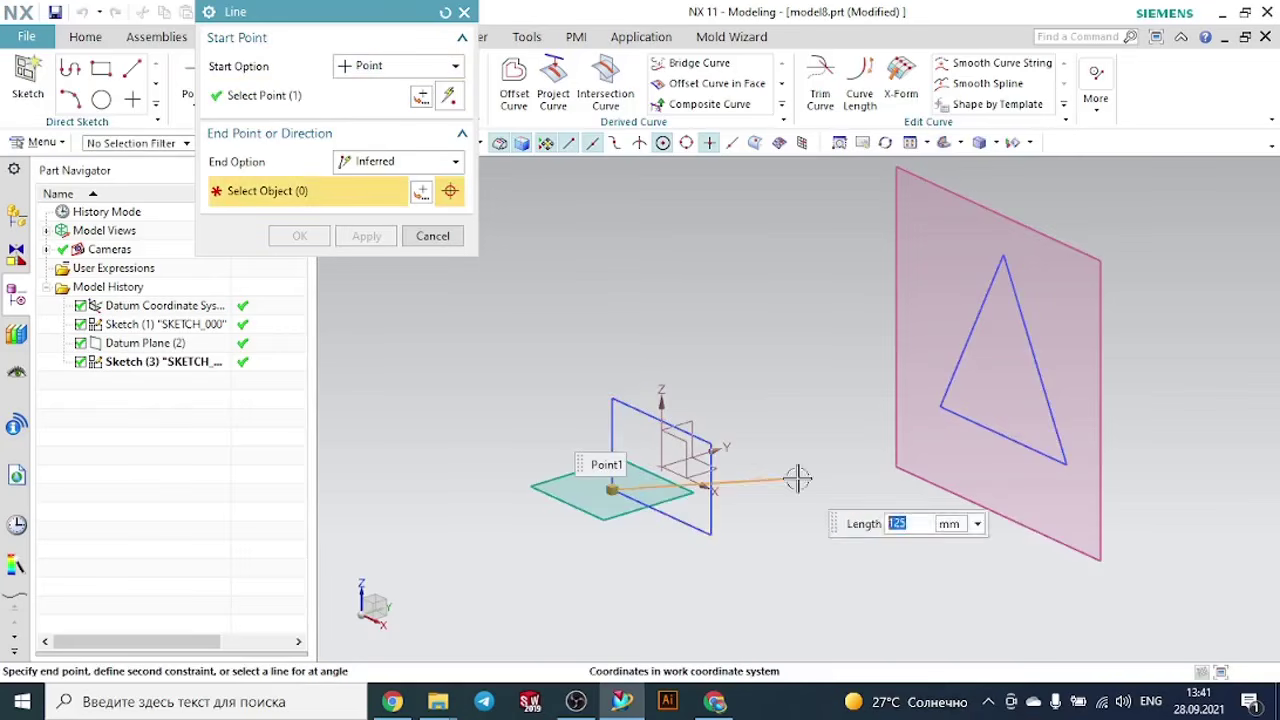
click(941, 408)
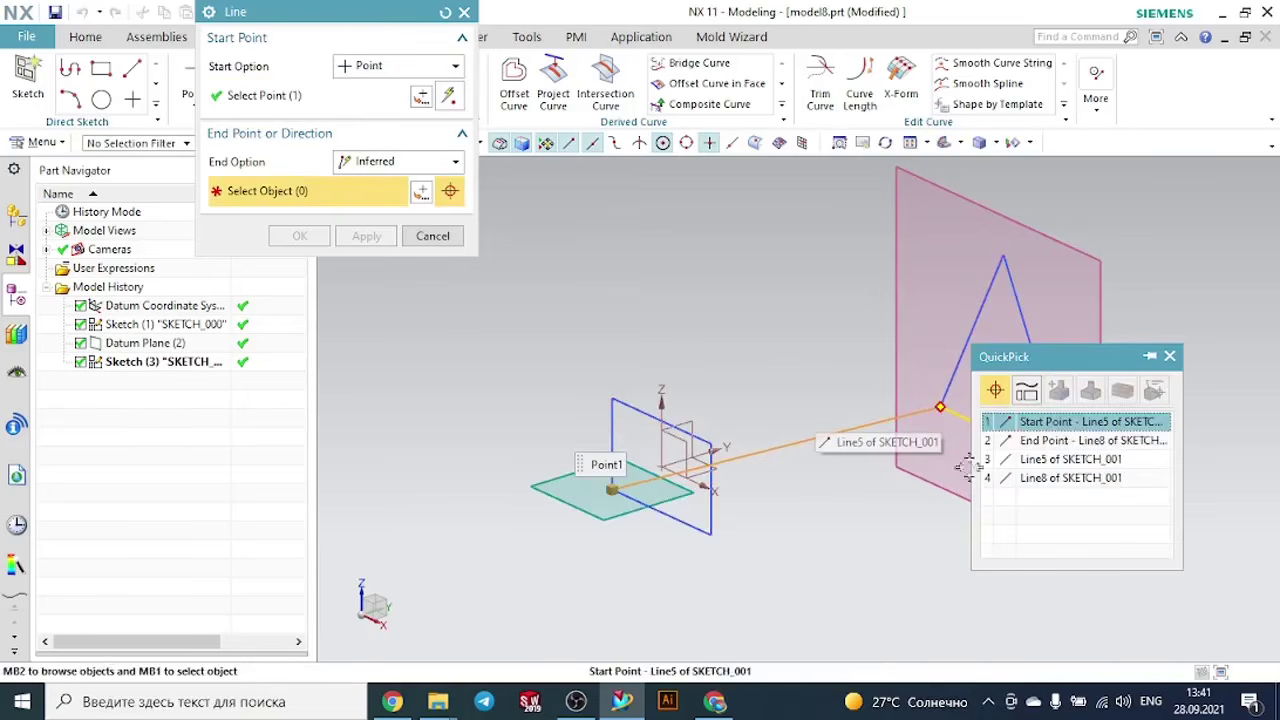
click(1015, 440)
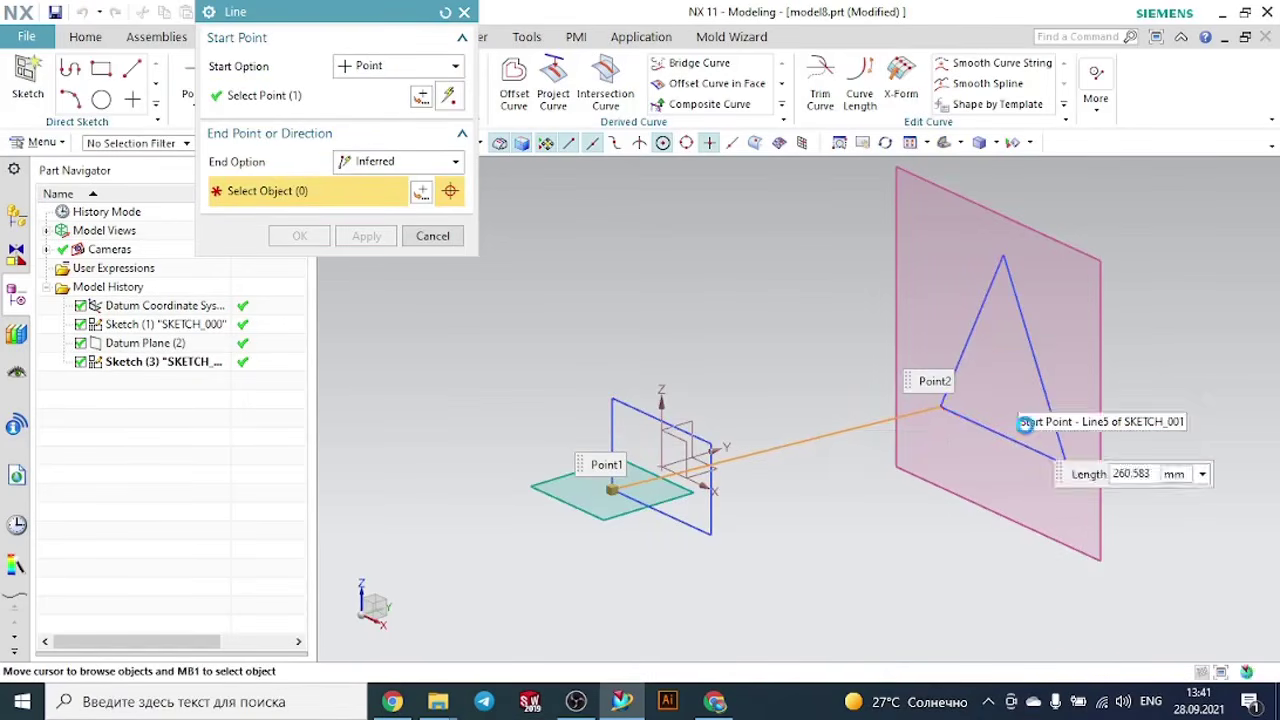
middle_drag(846, 517, 900, 557)
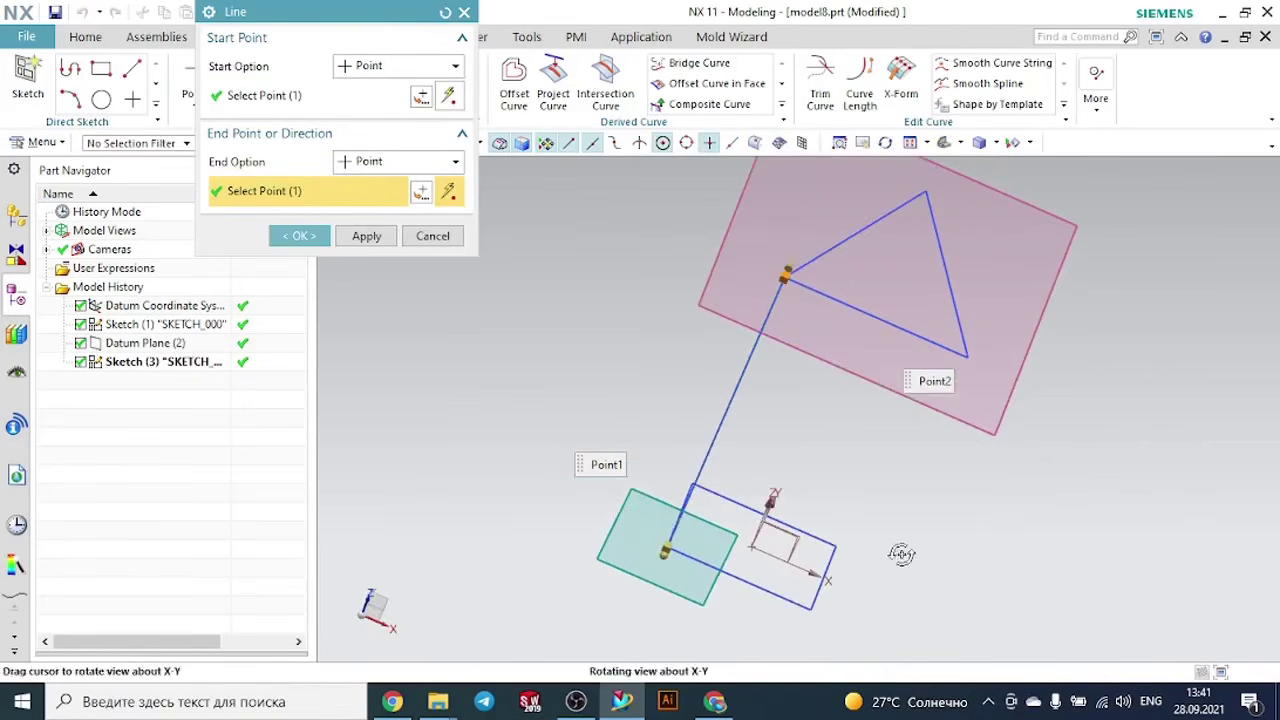
click(812, 609)
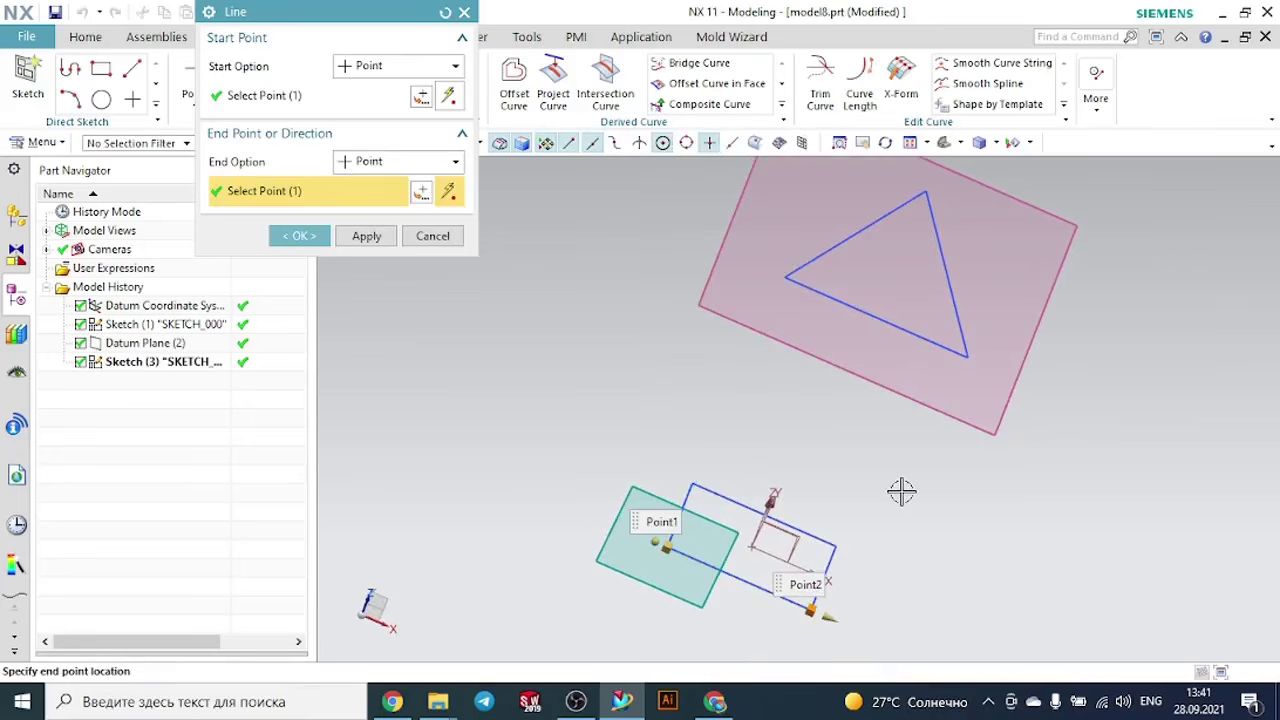
click(433, 237)
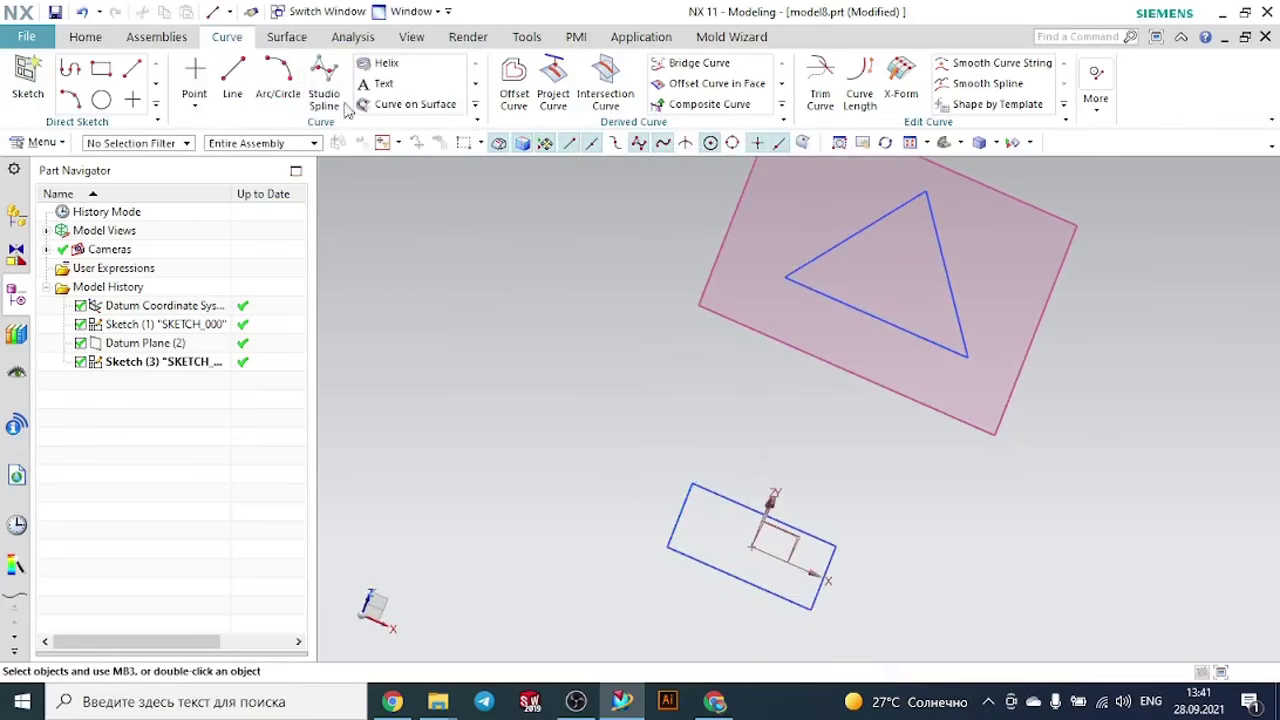
- Draw two straight lines connecting the rectangle's two bottom corners to the corresponding ends of the triangle's base
click(235, 82)
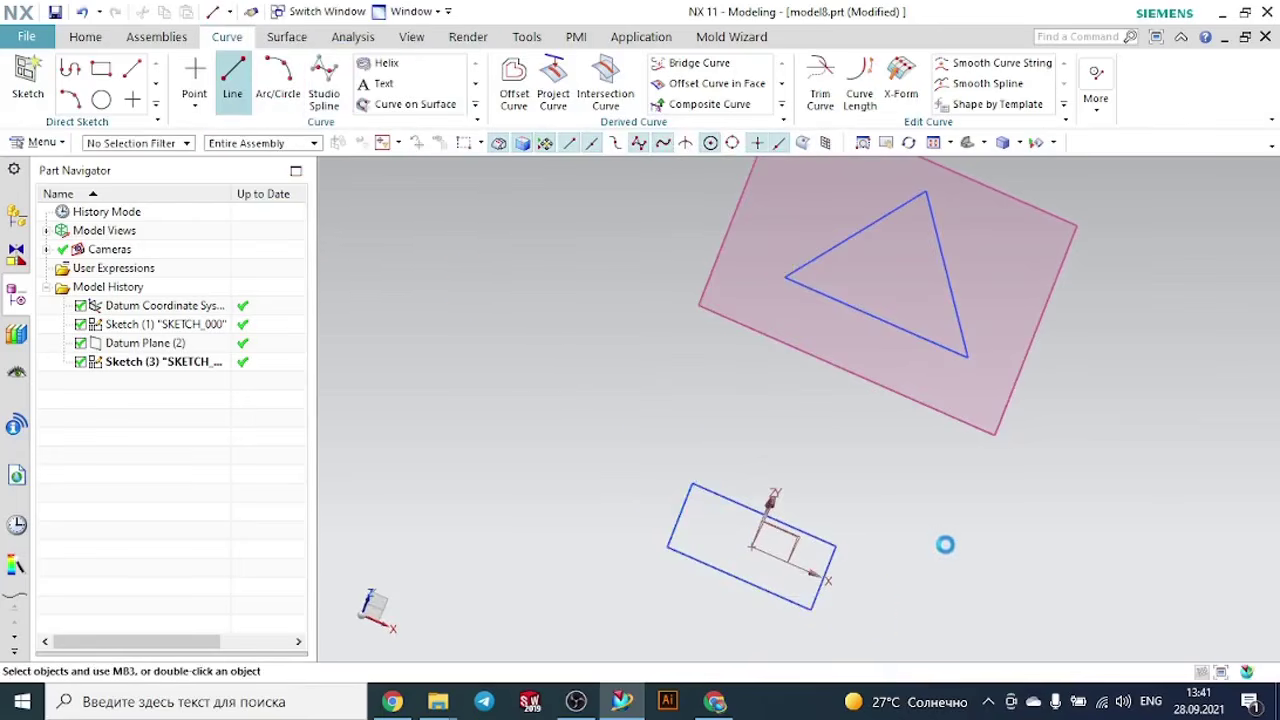
click(810, 608)
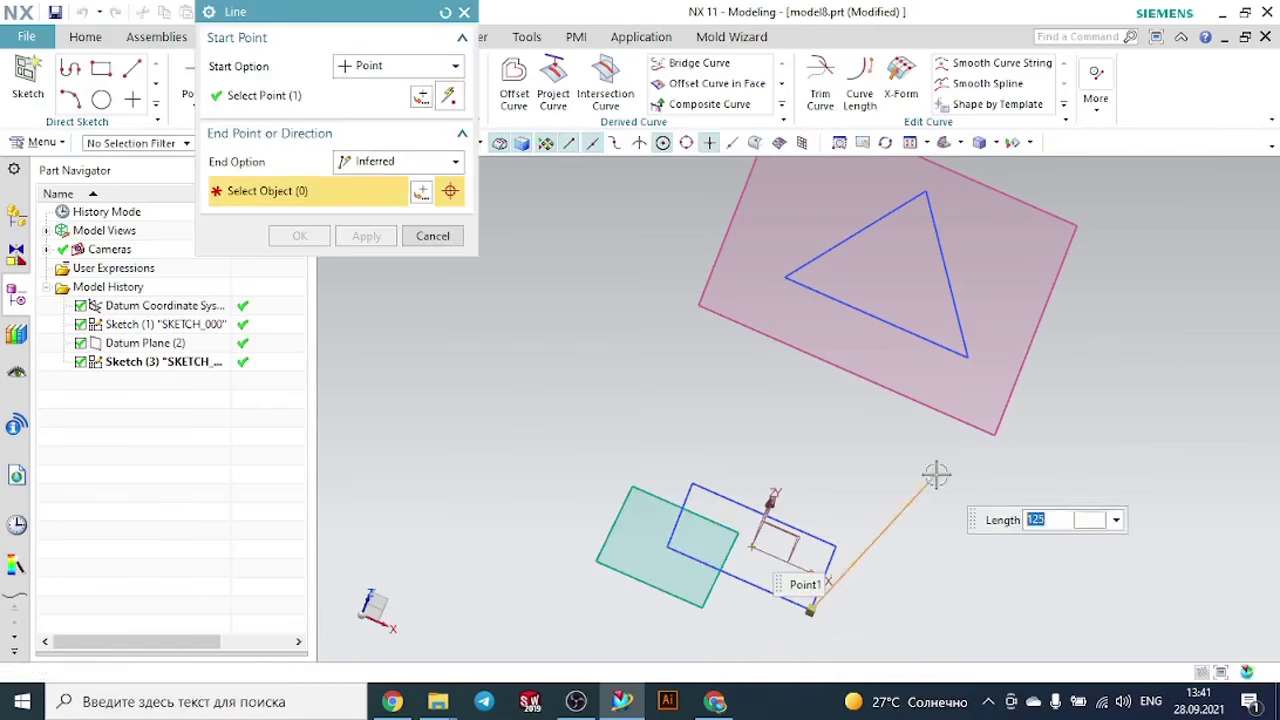
click(964, 356)
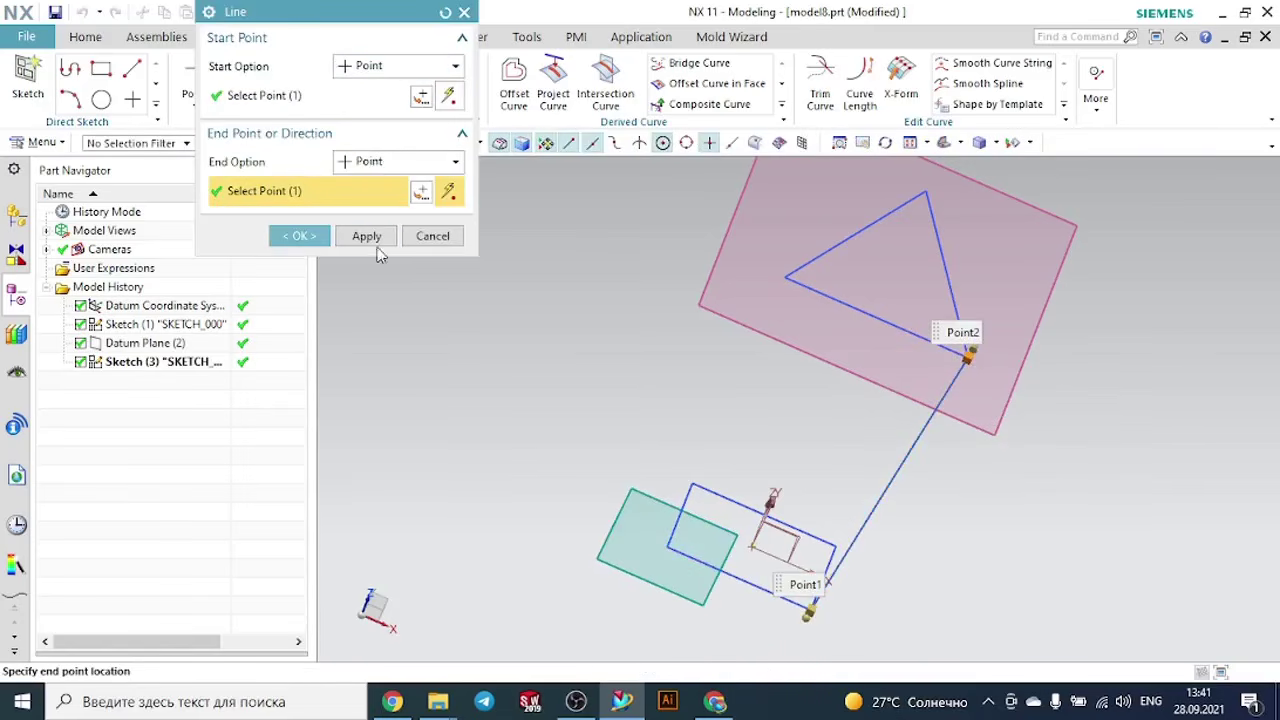
click(368, 237)
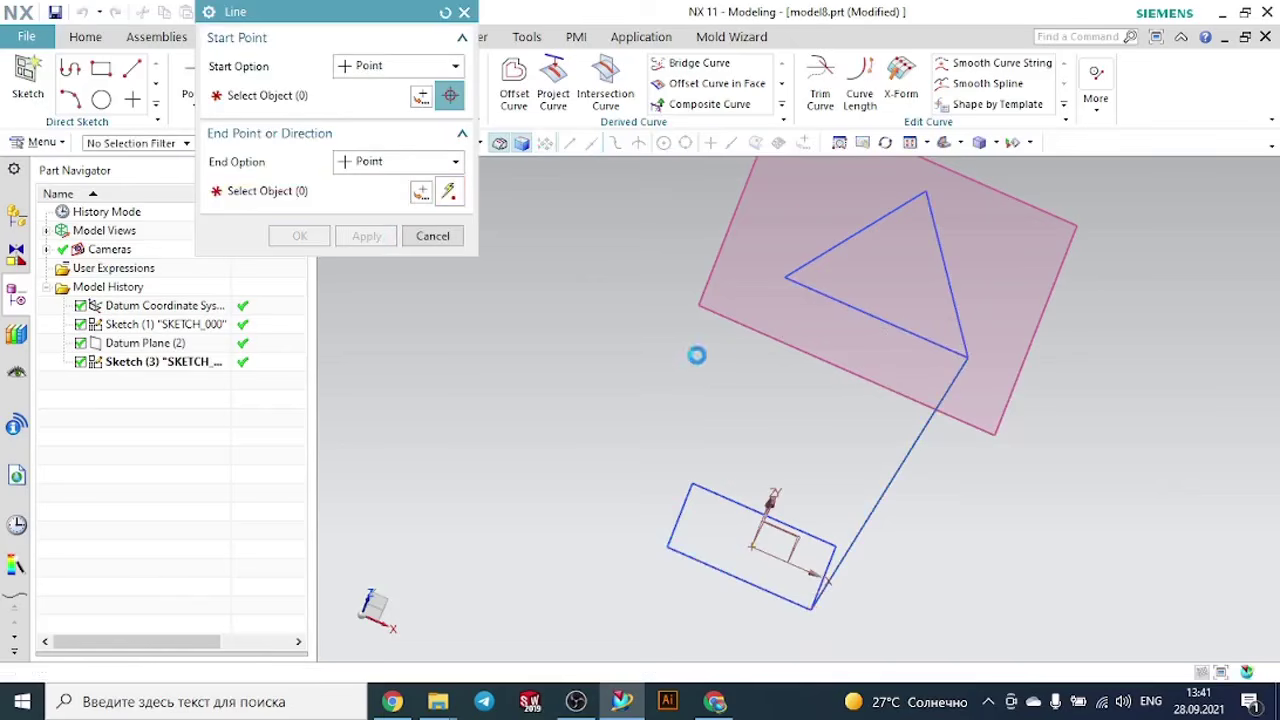
click(667, 548)
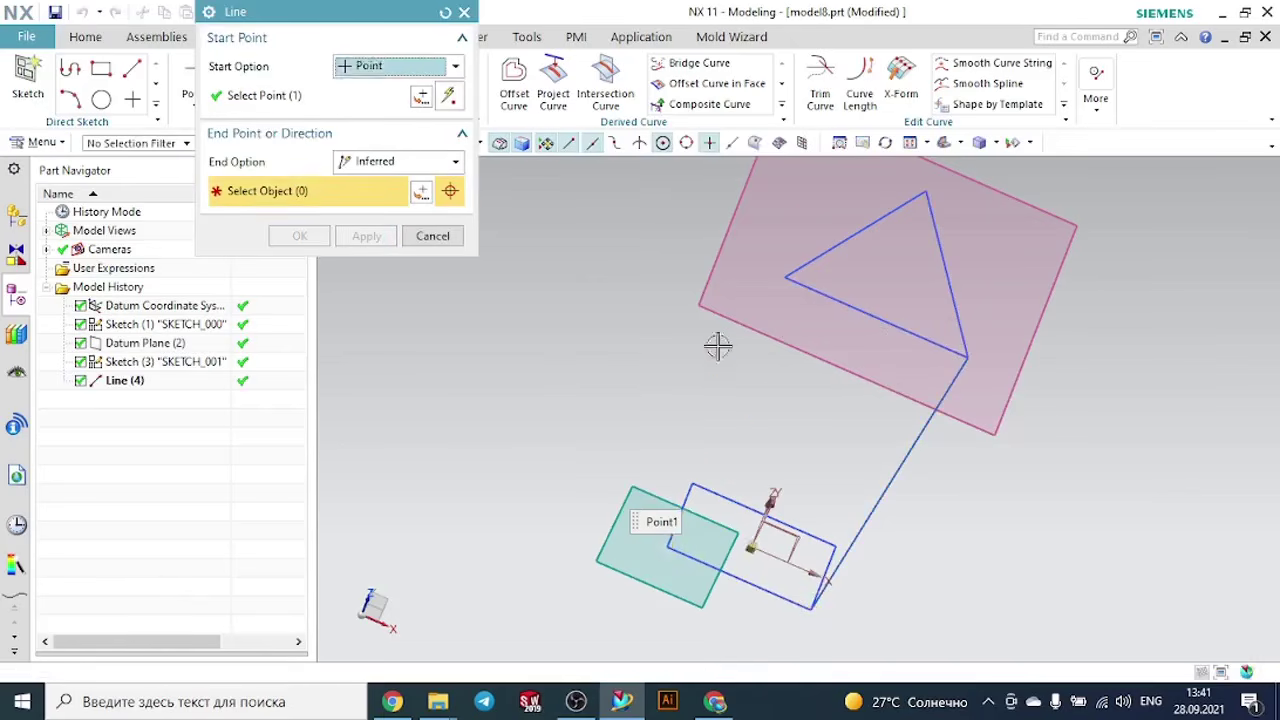
click(784, 277)
click(384, 237)
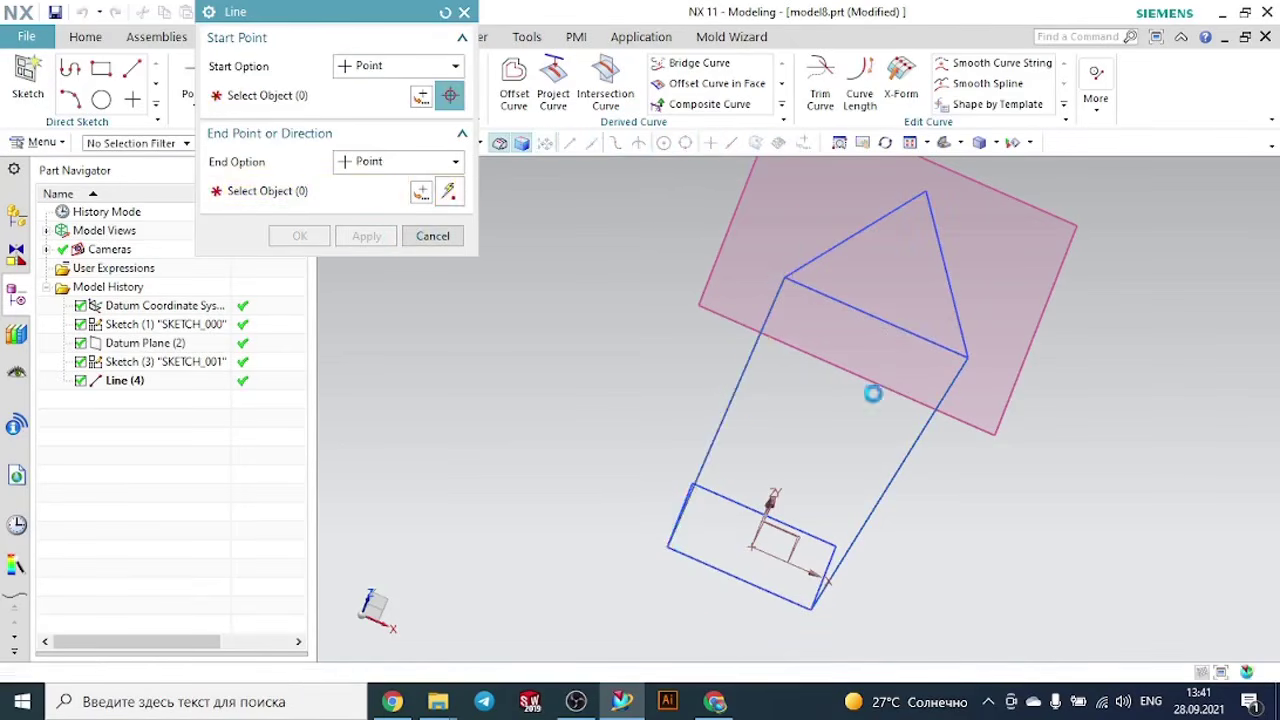
middle_drag(1003, 466, 958, 440)
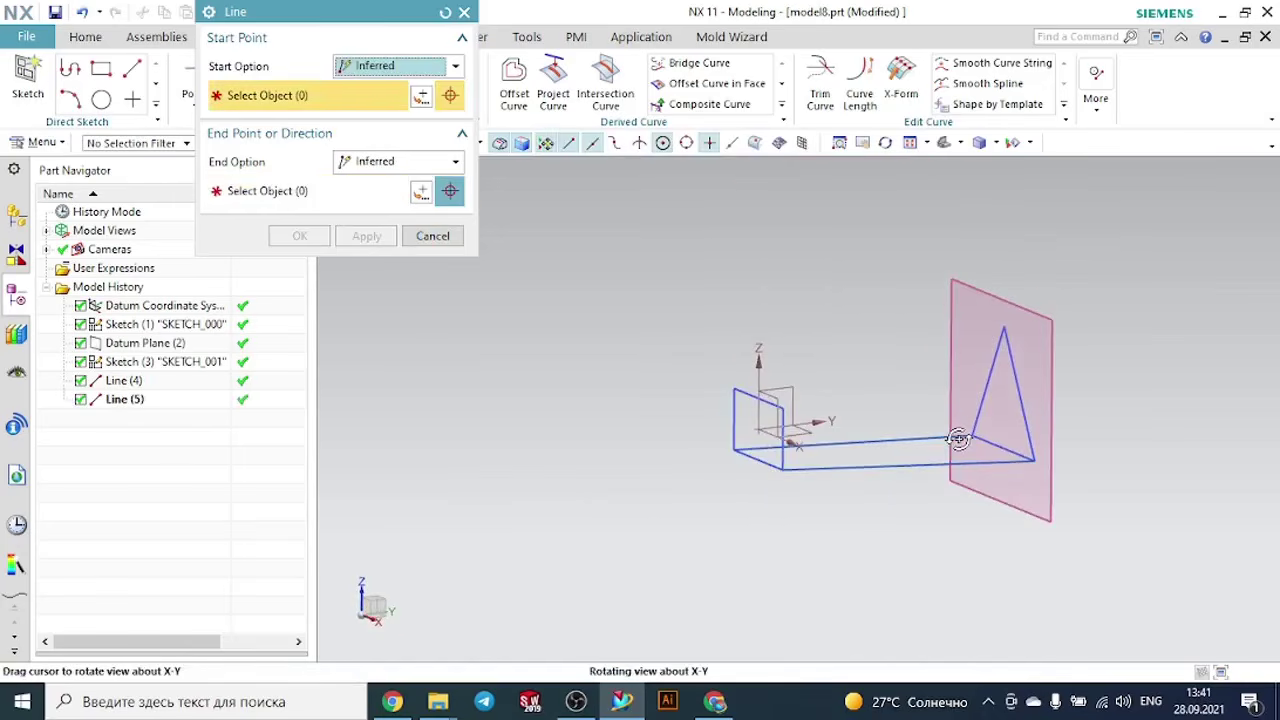
click(464, 13)
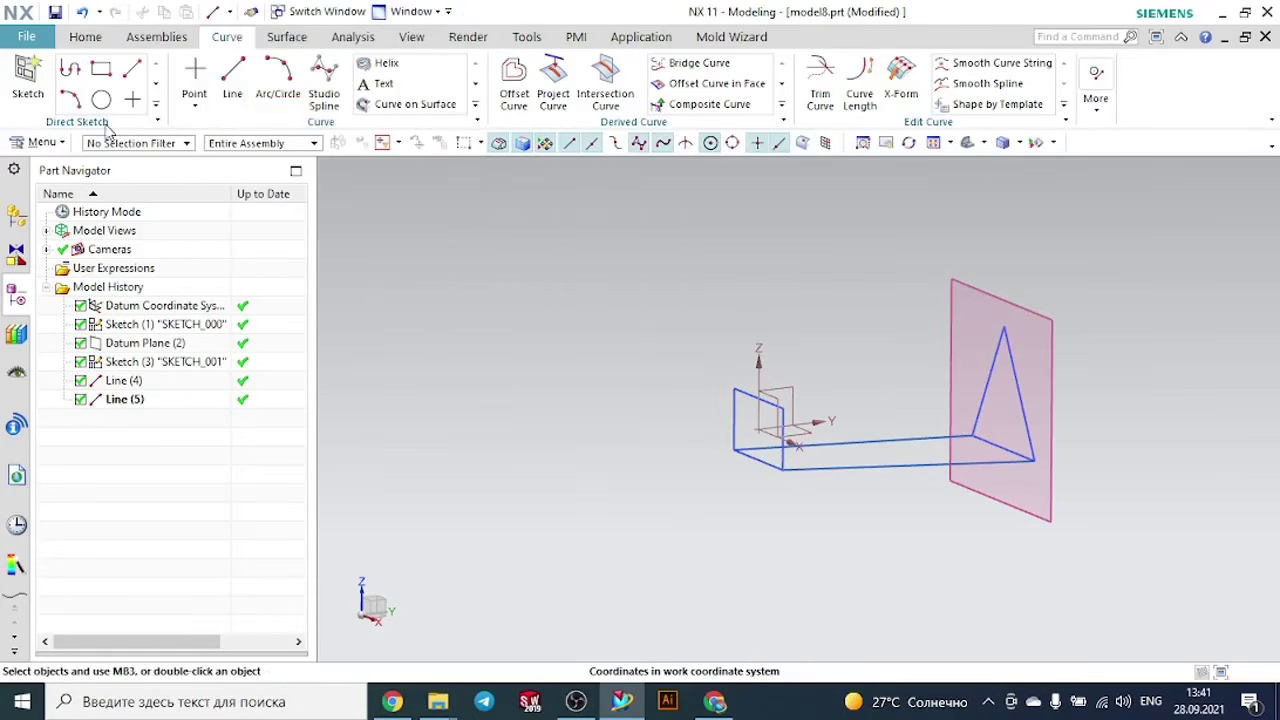
- Start a new sketch on the YZ plane of the datum coordinate system
click(40, 68)
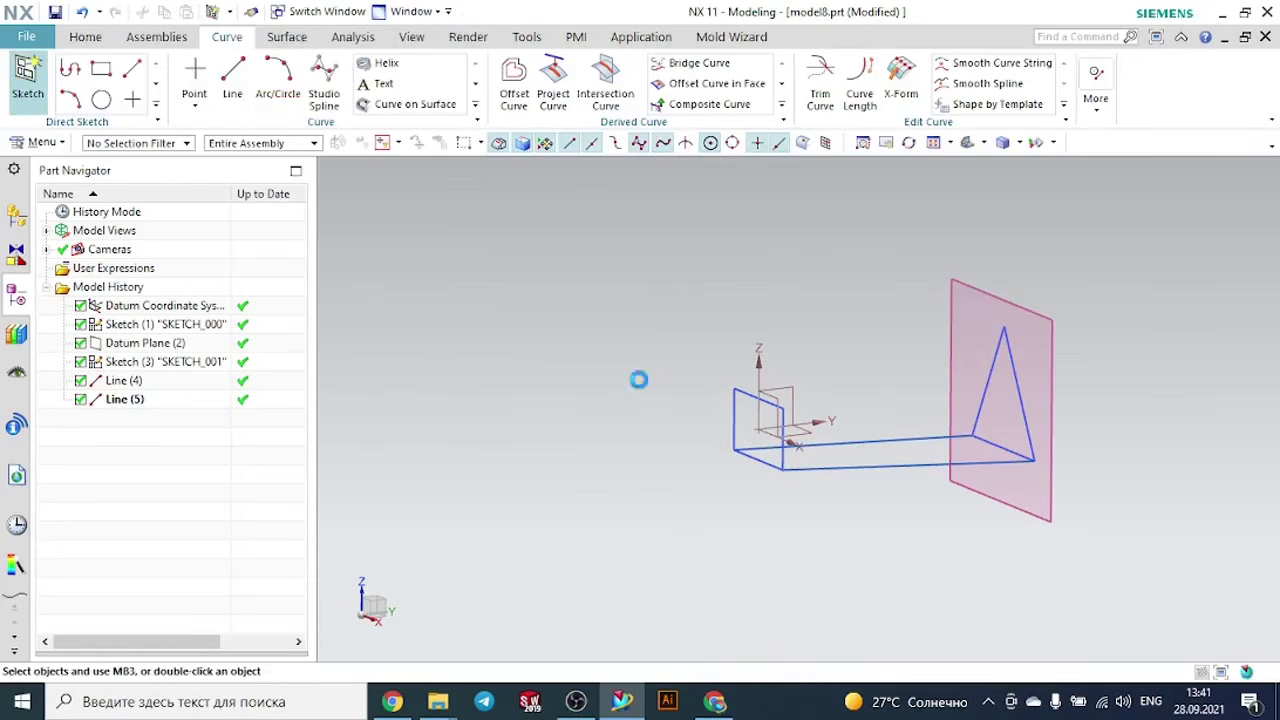
click(790, 384)
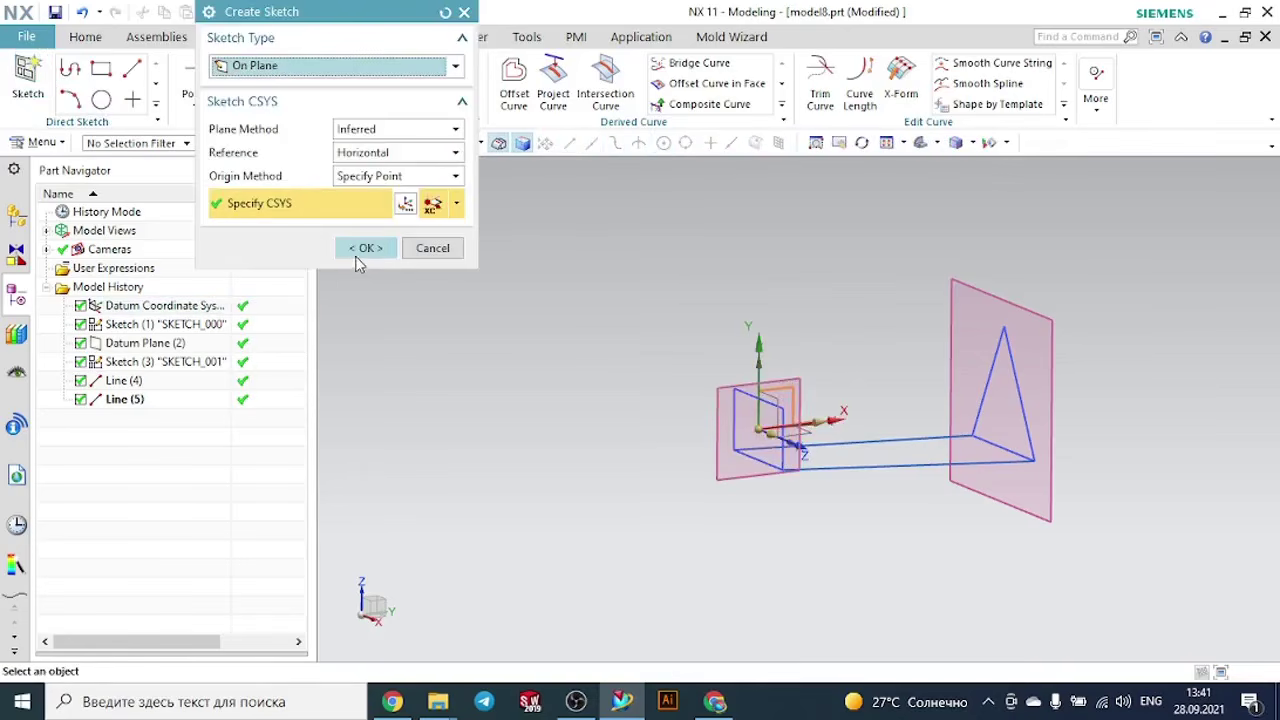
click(362, 250)
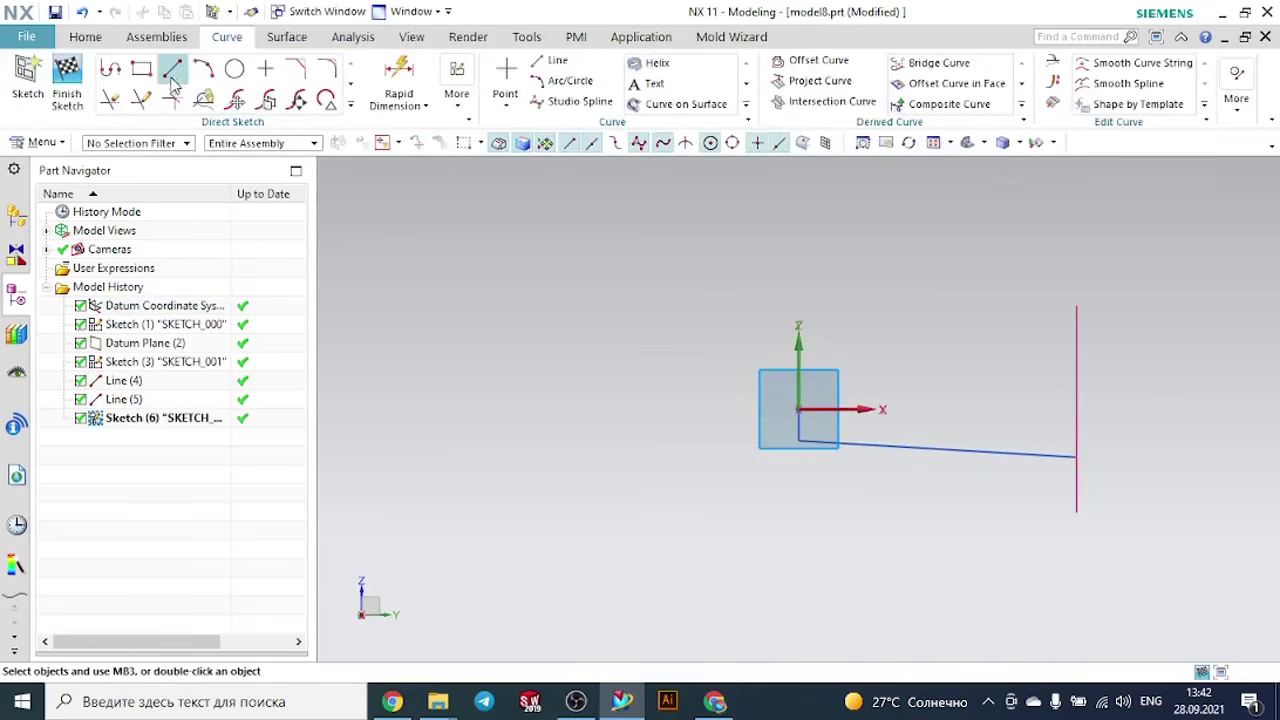
- Sketch a wavy degree-3 Through Points studio spline with five points, spanning about 239 mm from above the rectangle to near the triangle's apex
click(350, 104)
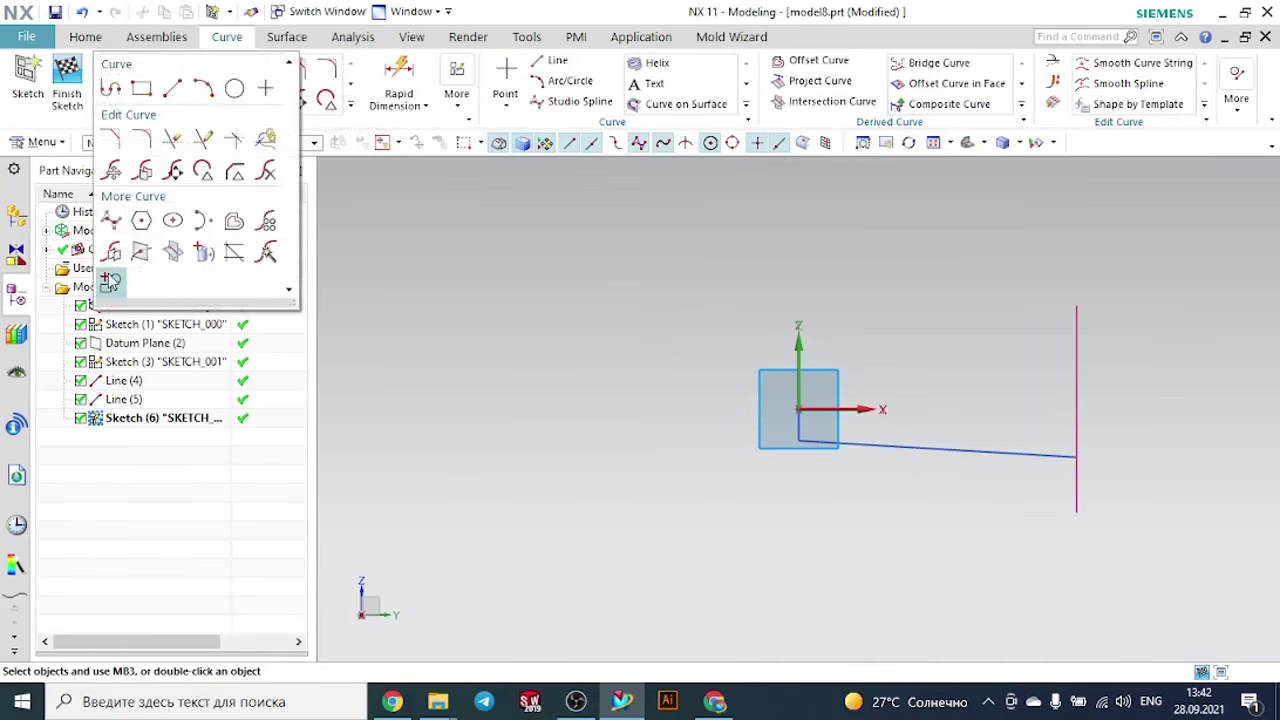
click(110, 220)
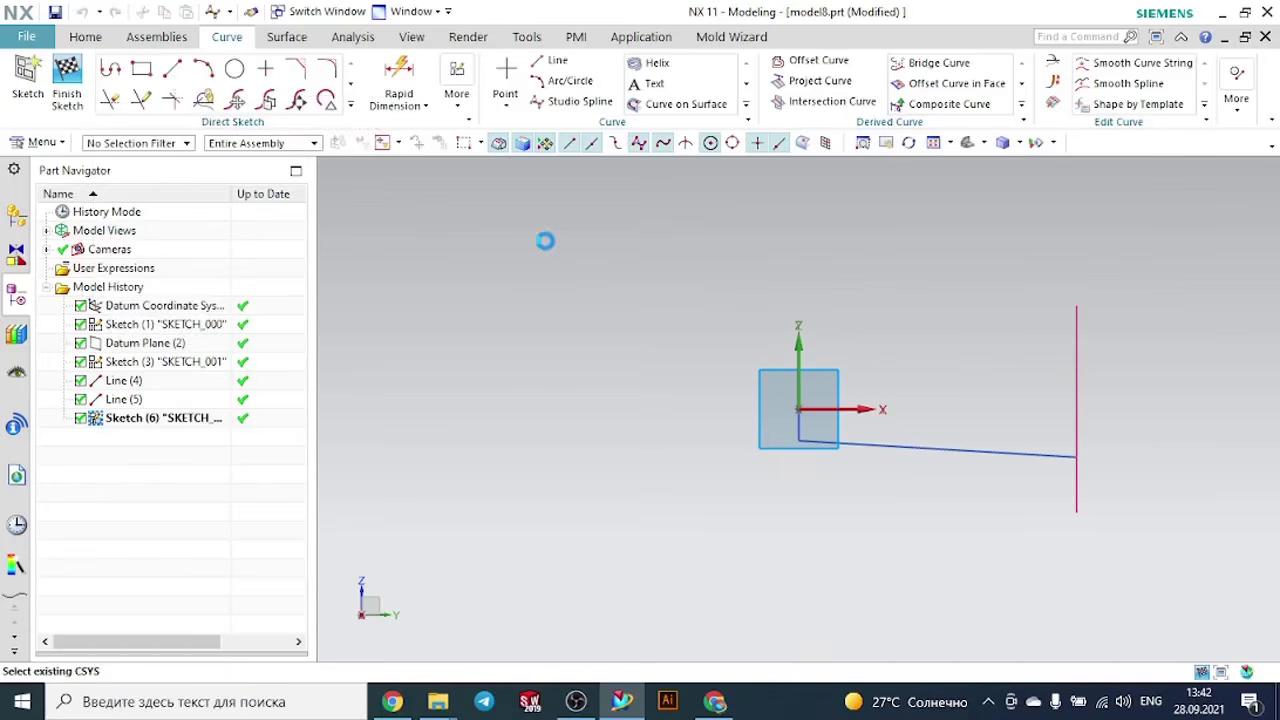
middle_drag(909, 309, 917, 330)
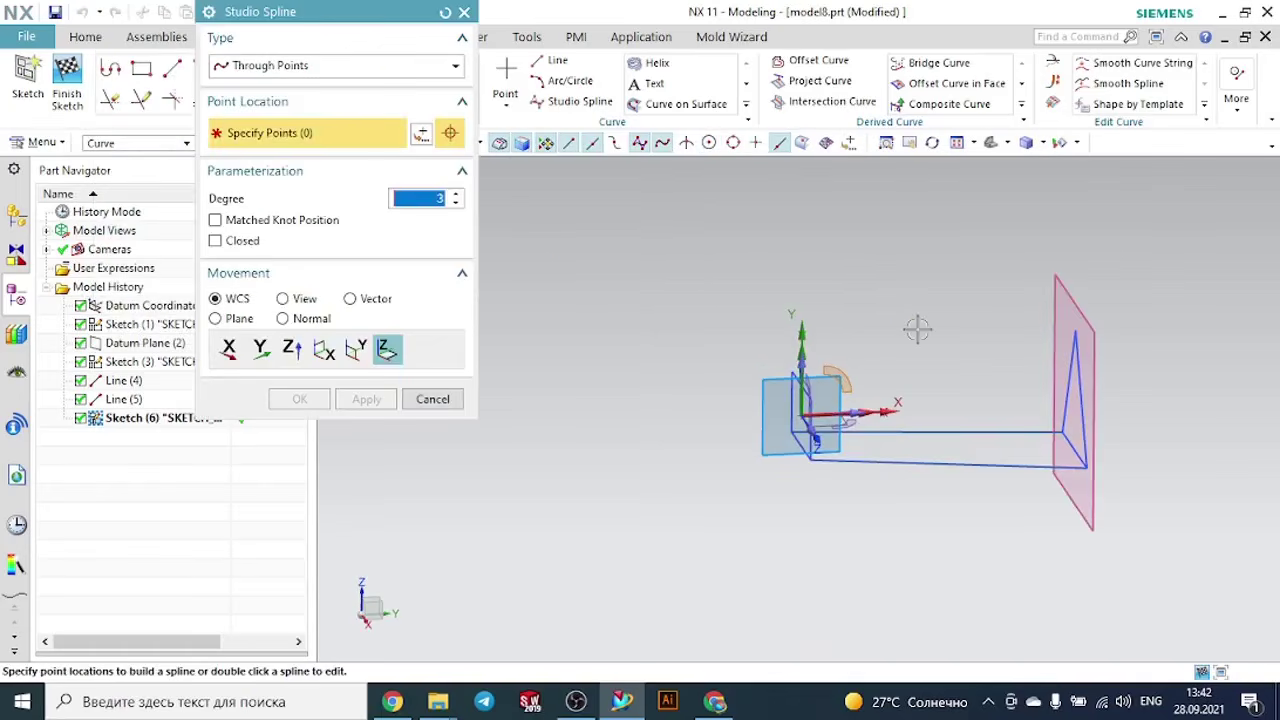
scroll(848, 346, up, 2)
click(779, 403)
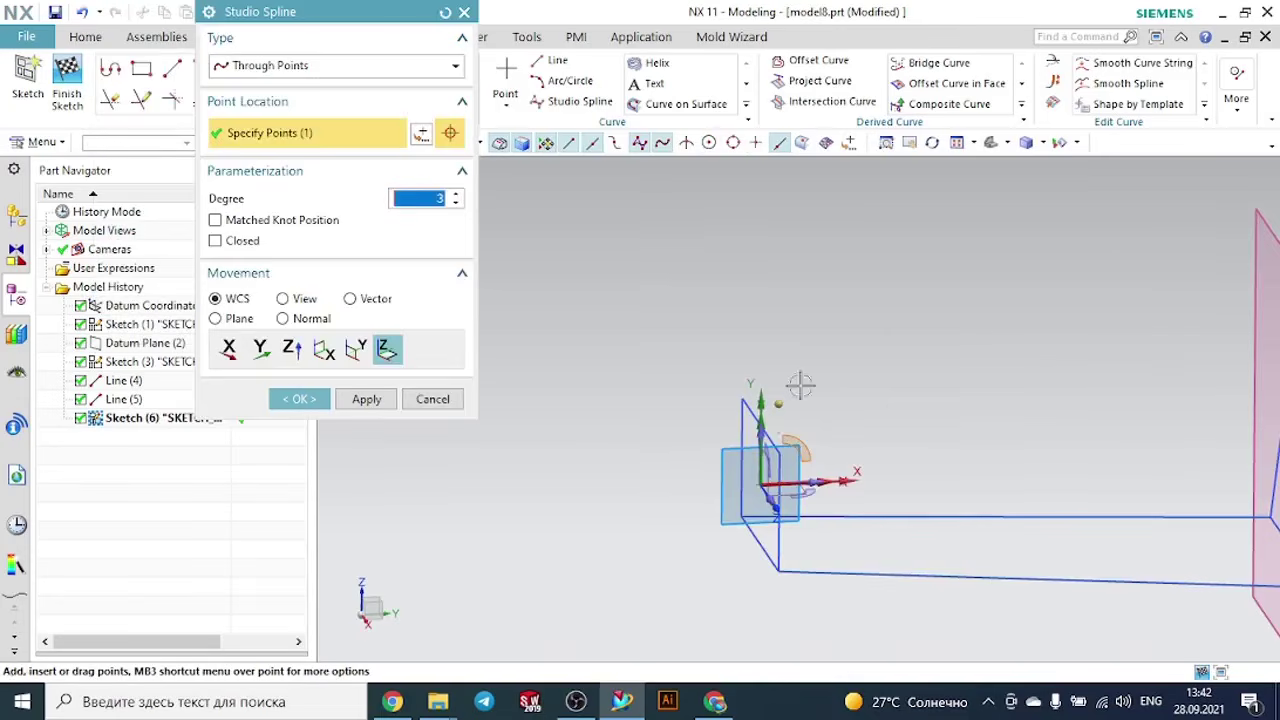
click(965, 353)
click(1070, 365)
scroll(1187, 360, down, 2)
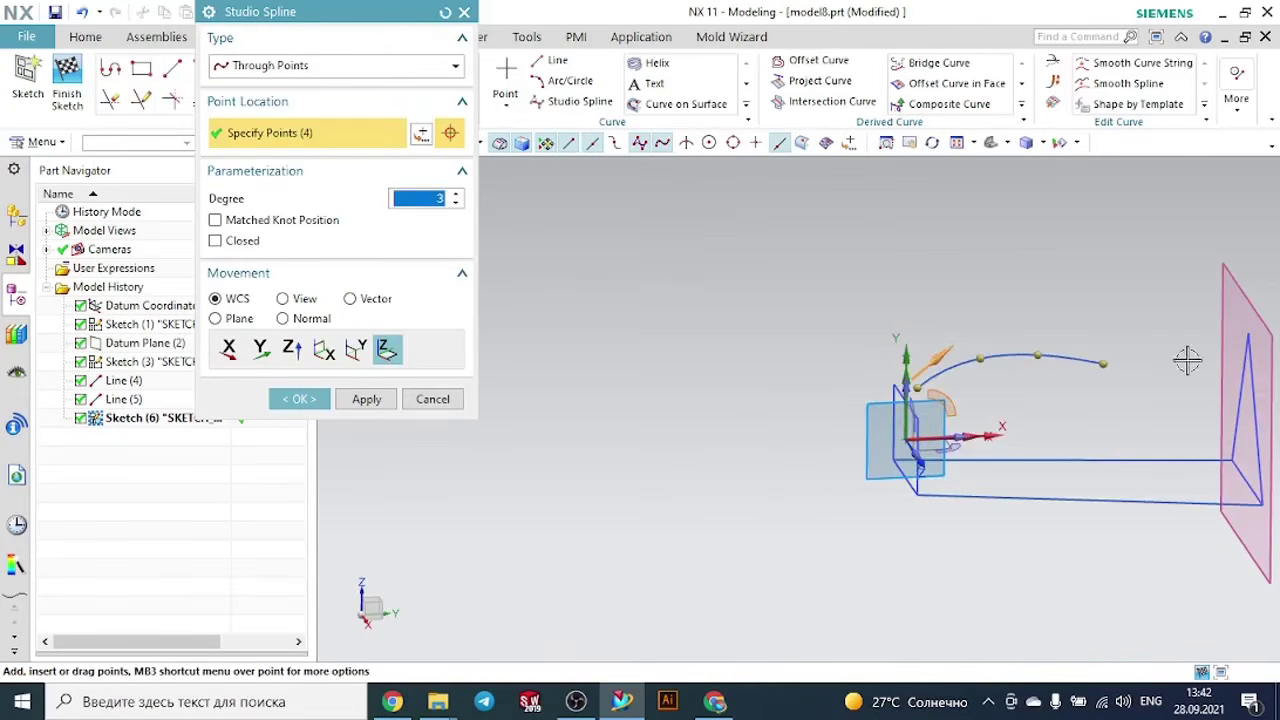
click(1230, 330)
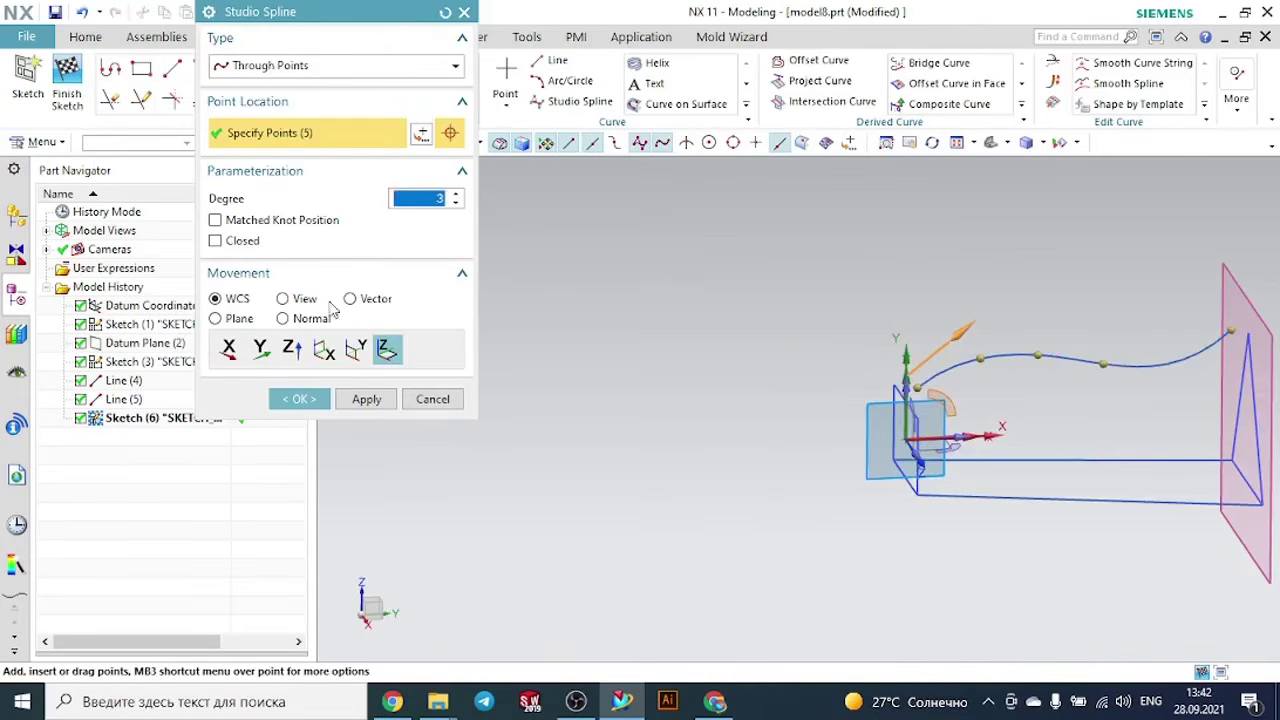
click(318, 399)
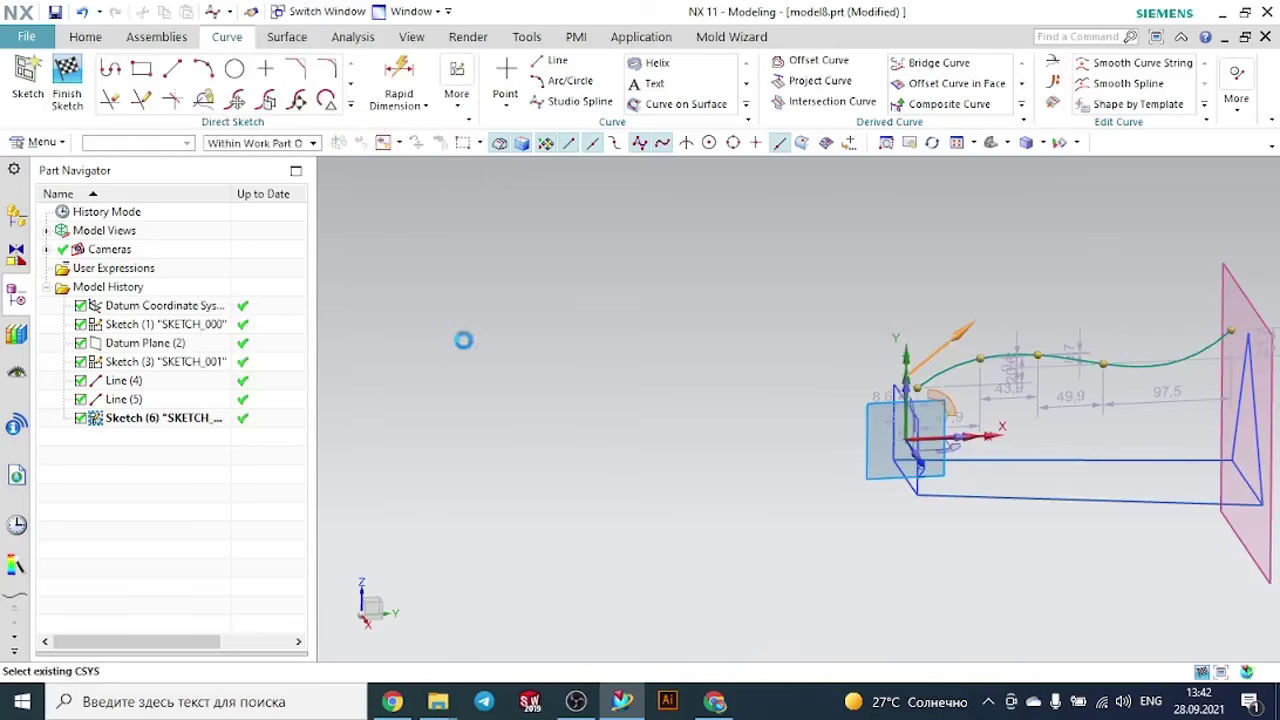
- Create an intersection point where the rectangle's top edge crosses the sketch plane
click(351, 106)
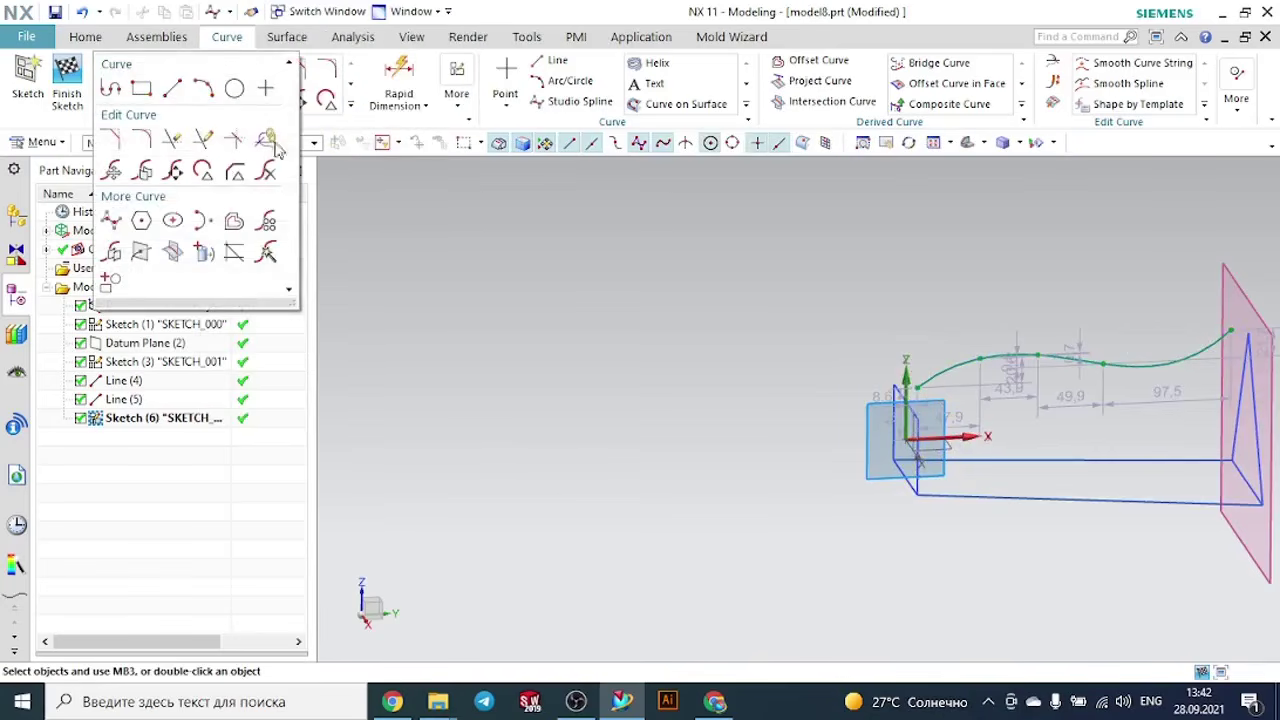
click(143, 253)
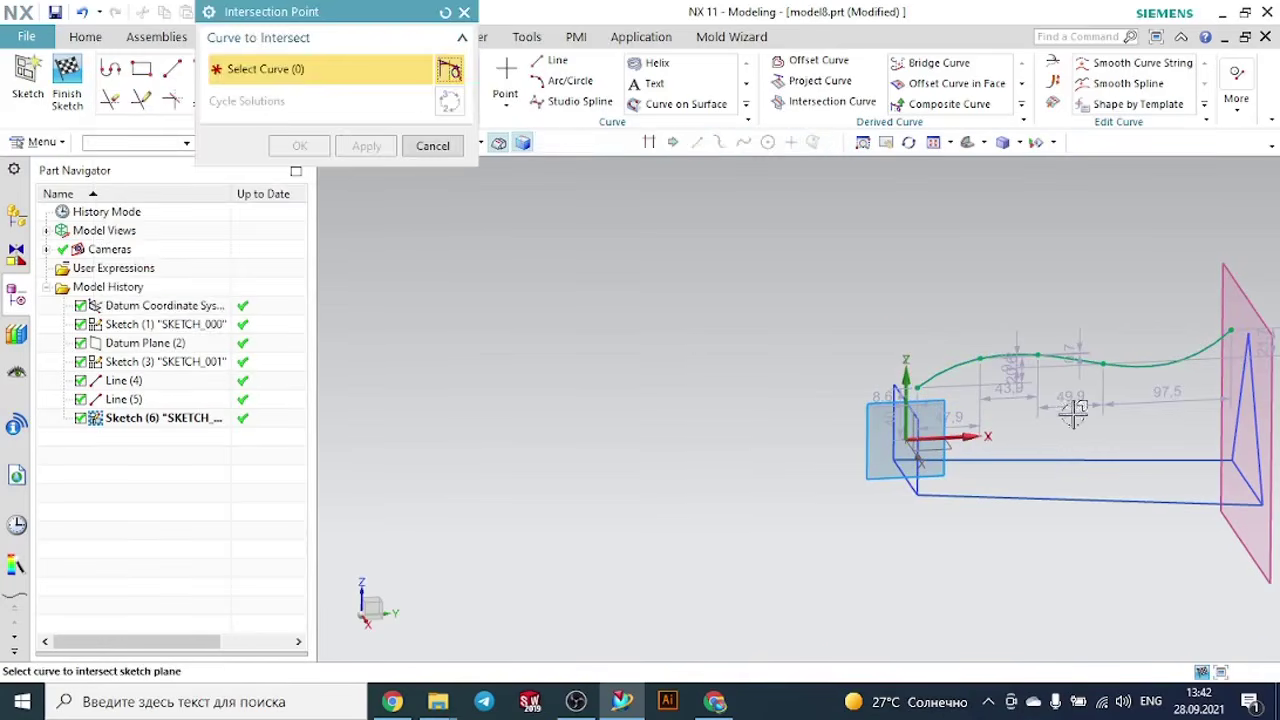
scroll(1014, 446, up, 5)
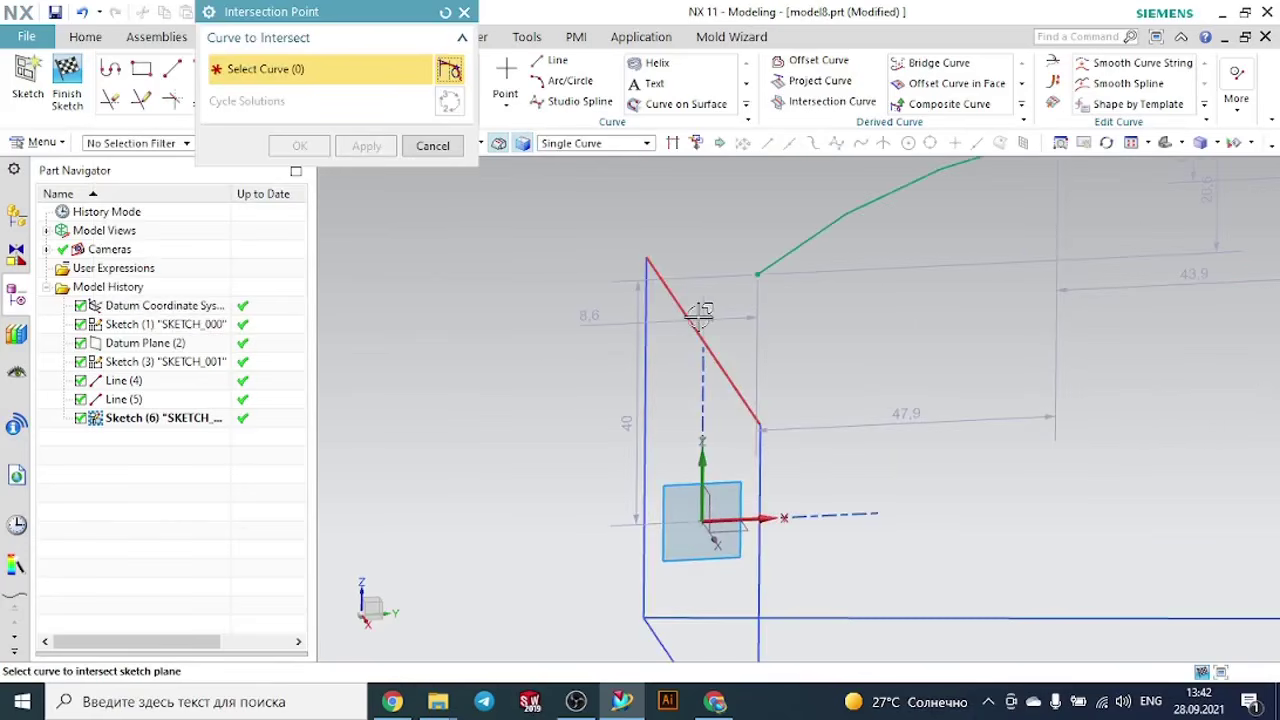
click(697, 317)
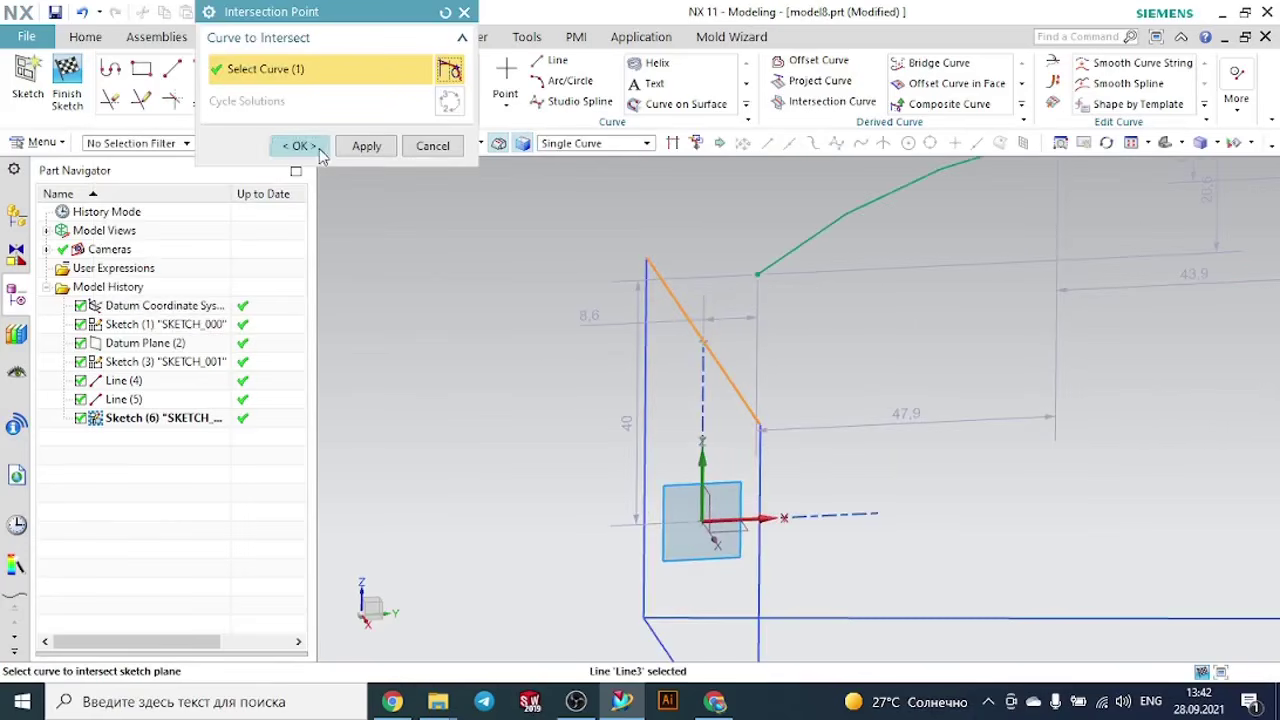
click(300, 146)
- Make the spline's start point coincident with the intersection point on the rectangle's top edge
click(285, 112)
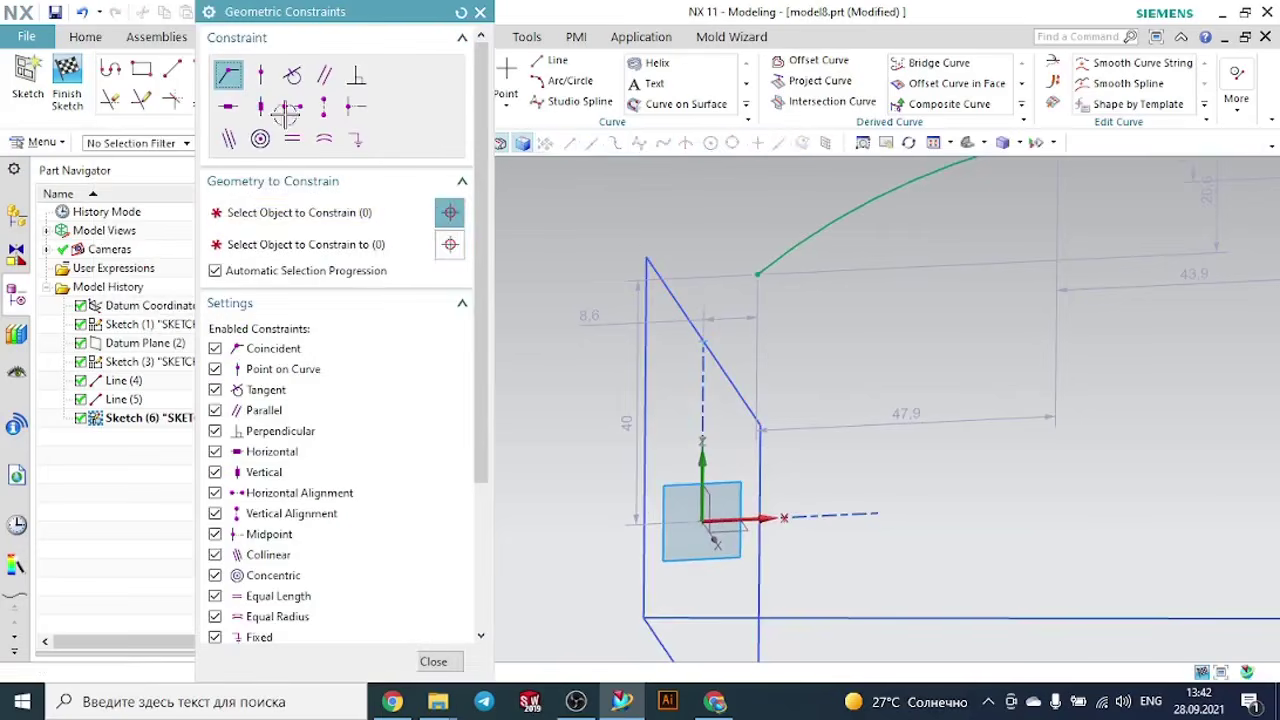
click(752, 272)
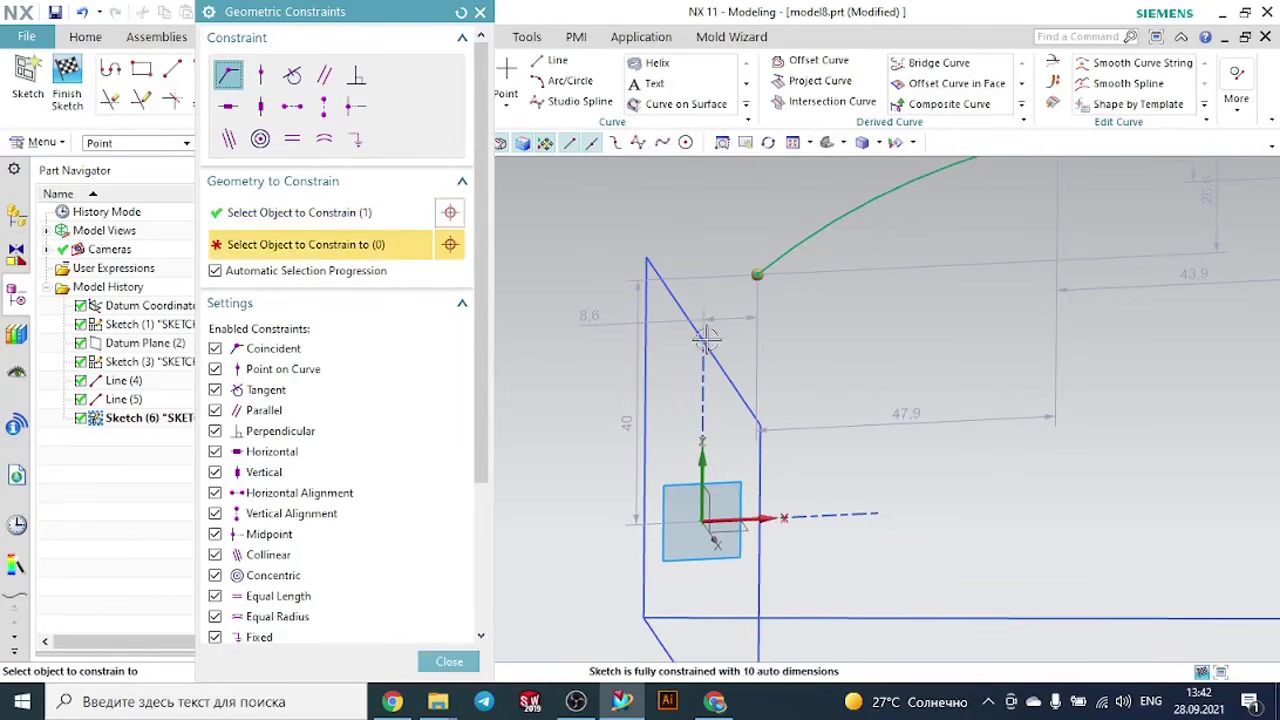
click(712, 324)
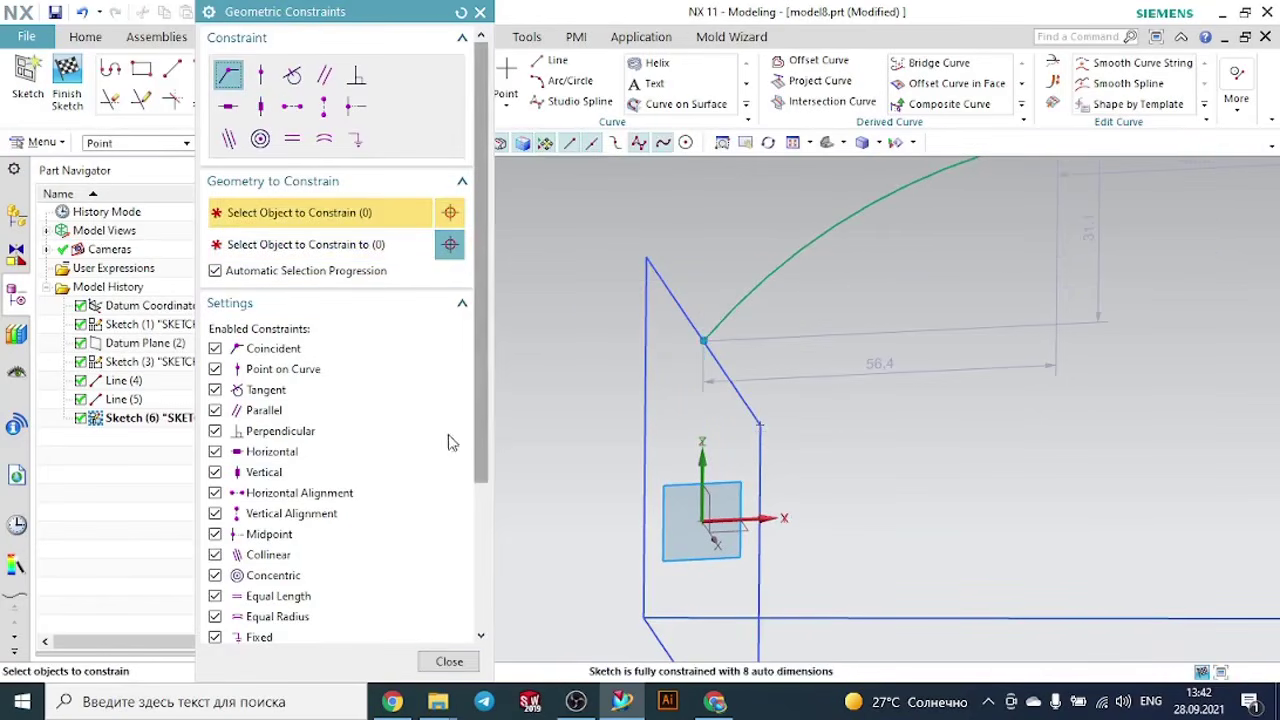
click(480, 12)
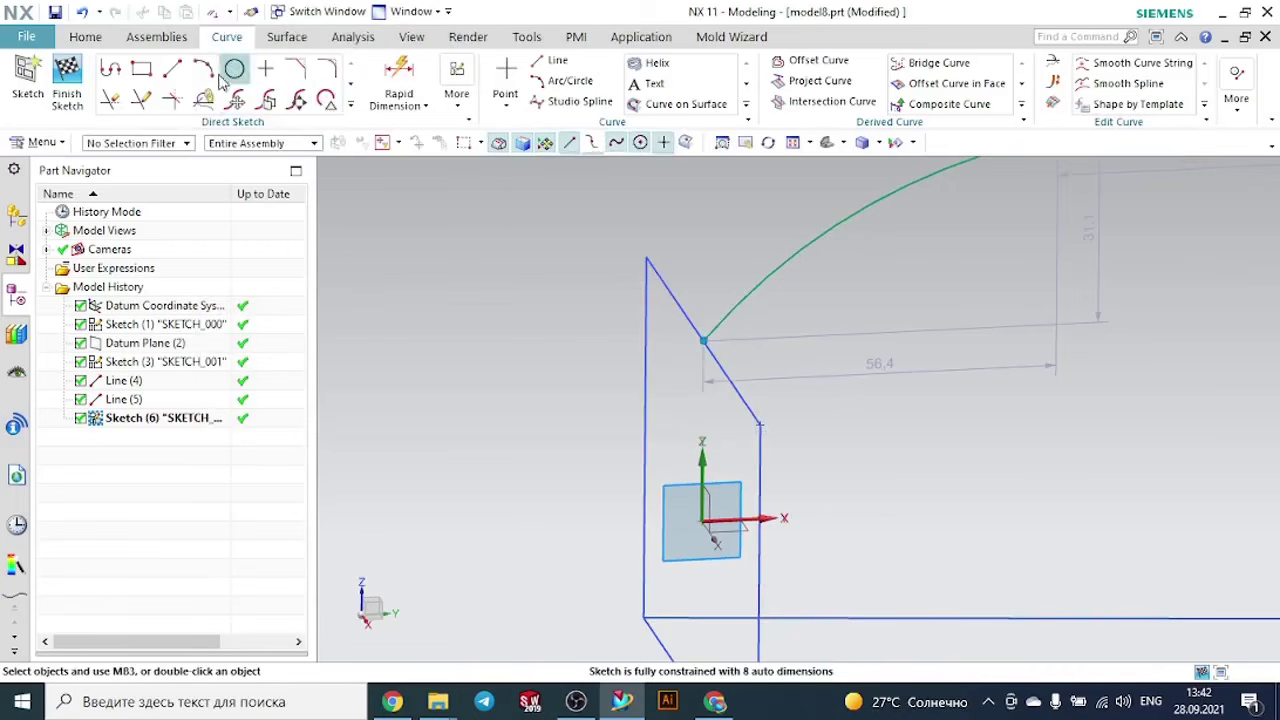
- Try to make the spline's free end coincident with the triangle's apex, and undo the constraint
click(350, 104)
click(140, 251)
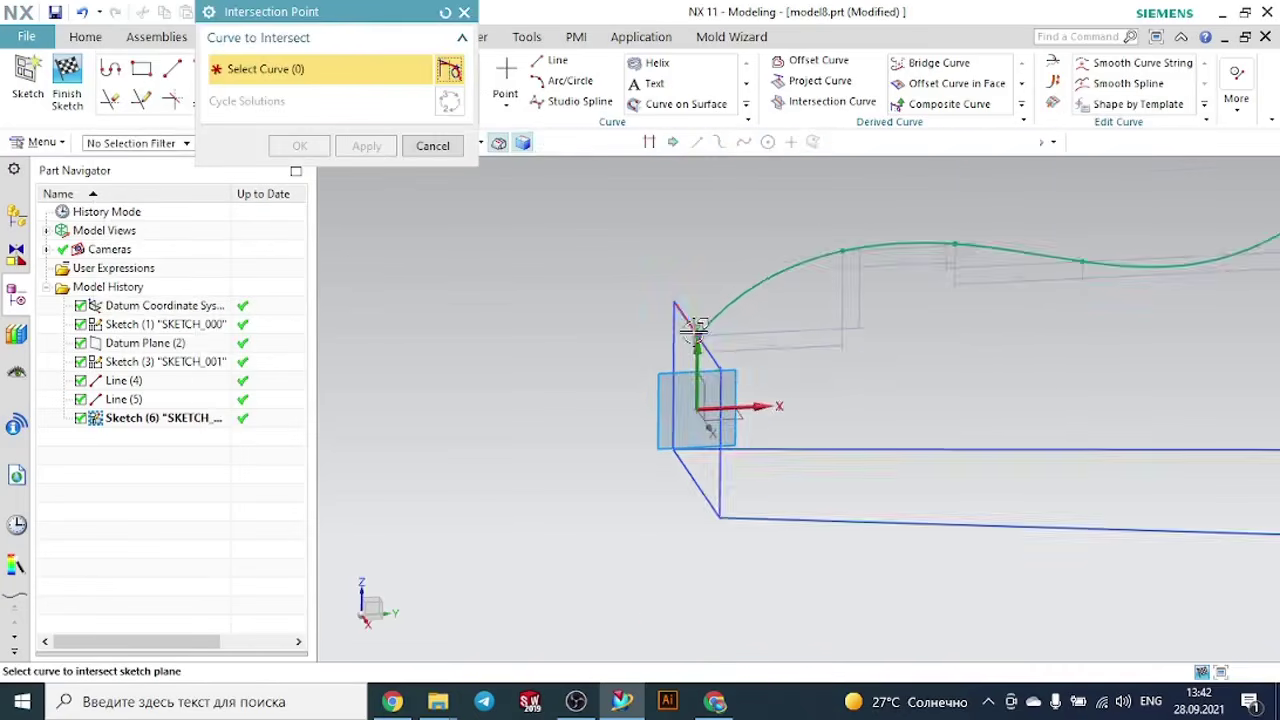
scroll(900, 257, down, 6)
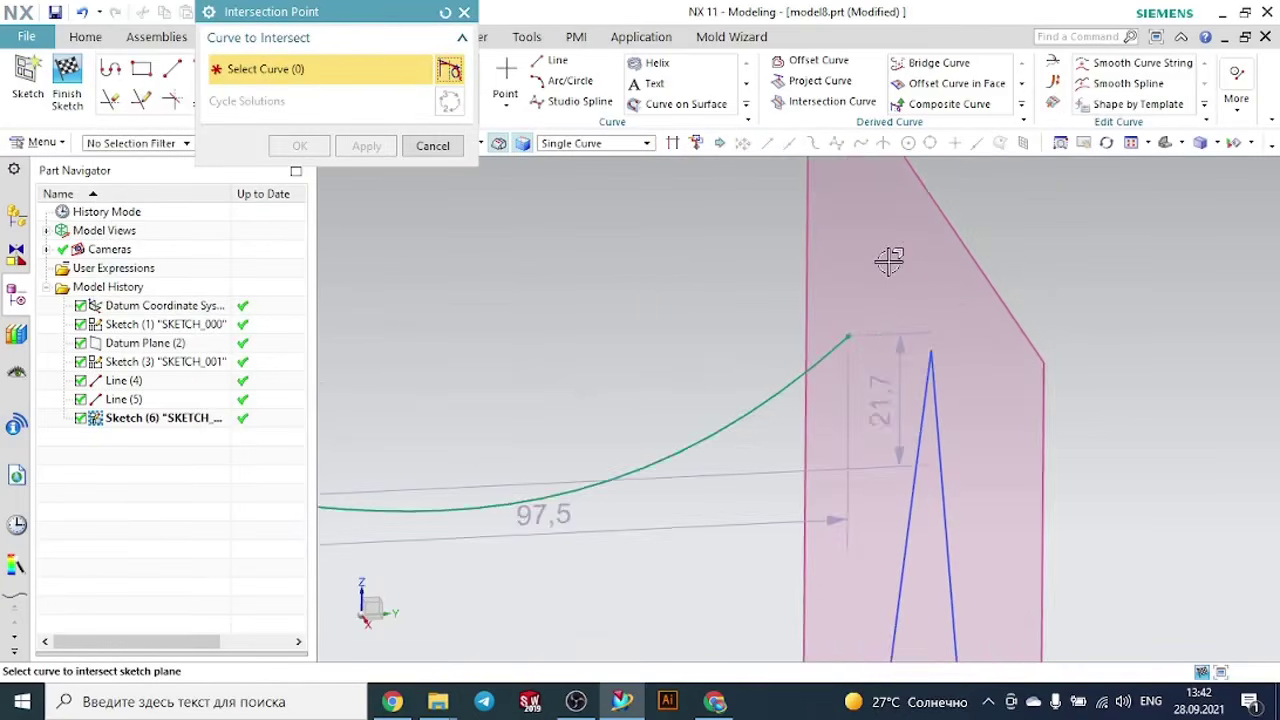
key(c)
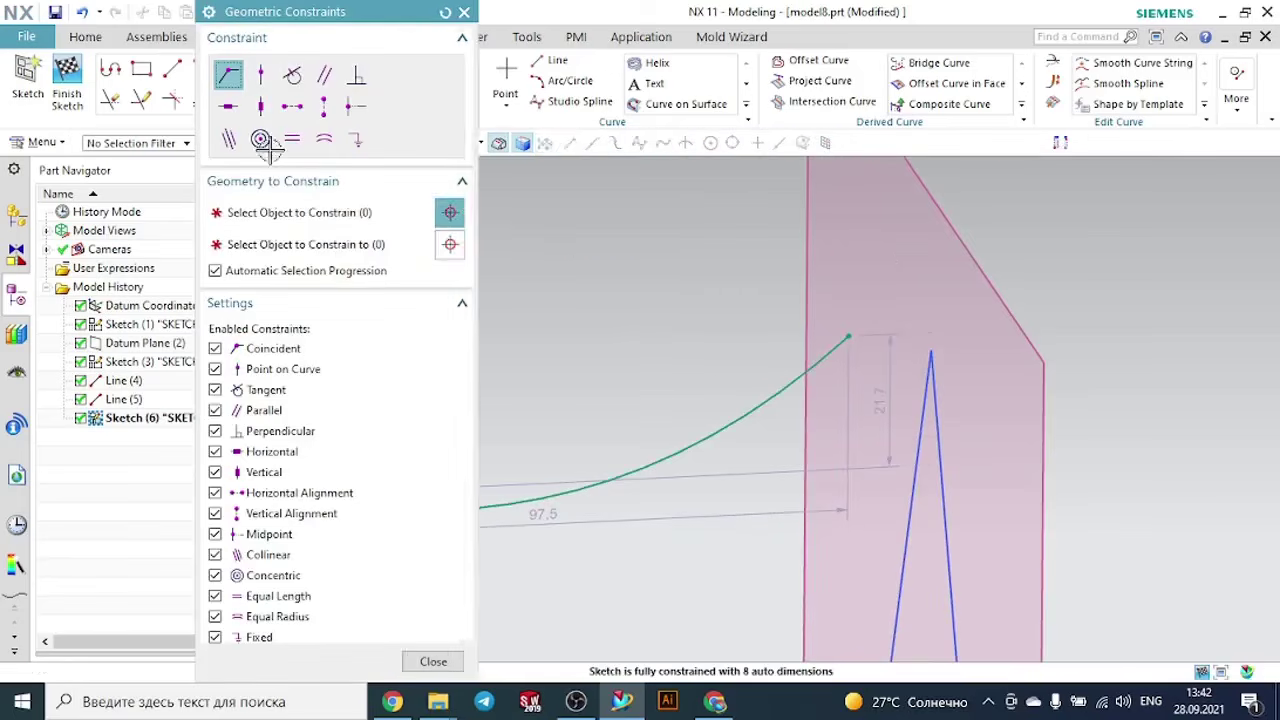
click(847, 335)
click(930, 349)
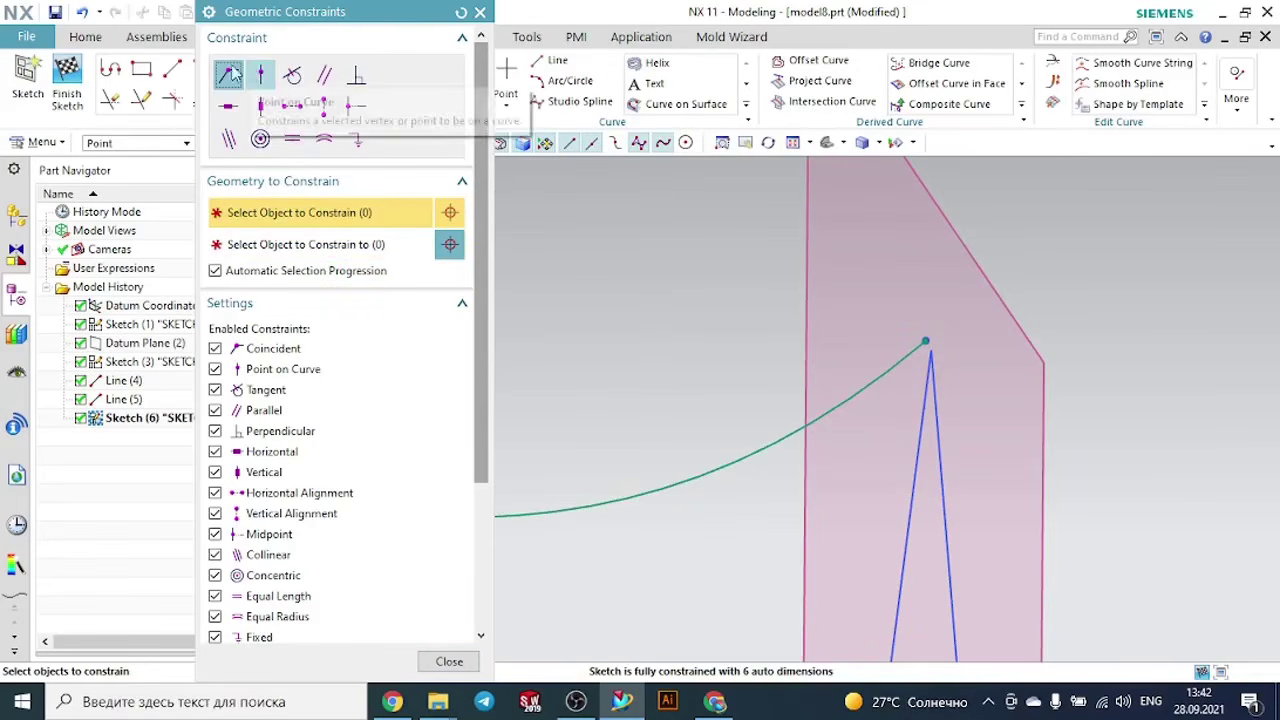
mouse_move(1271, 360)
middle_down()
mouse_move(1234, 323)
mouse_move(1134, 349)
mouse_move(1163, 366)
middle_up()
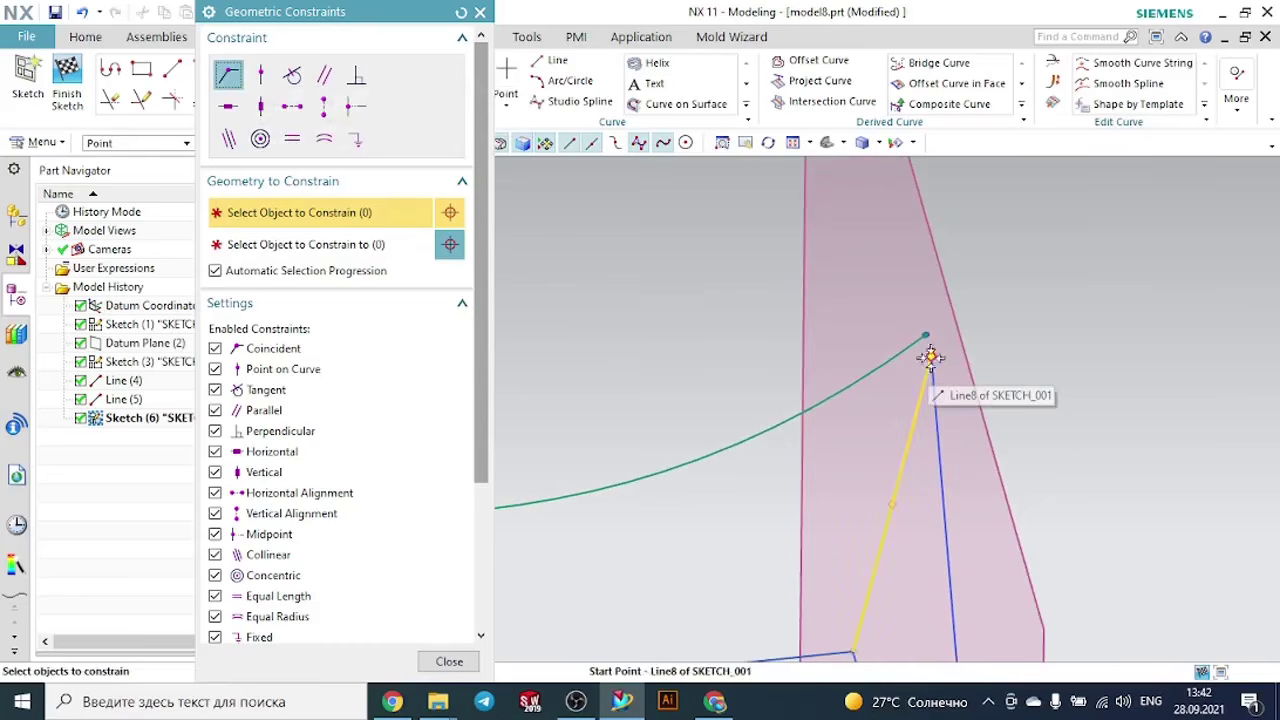
key(Escape)
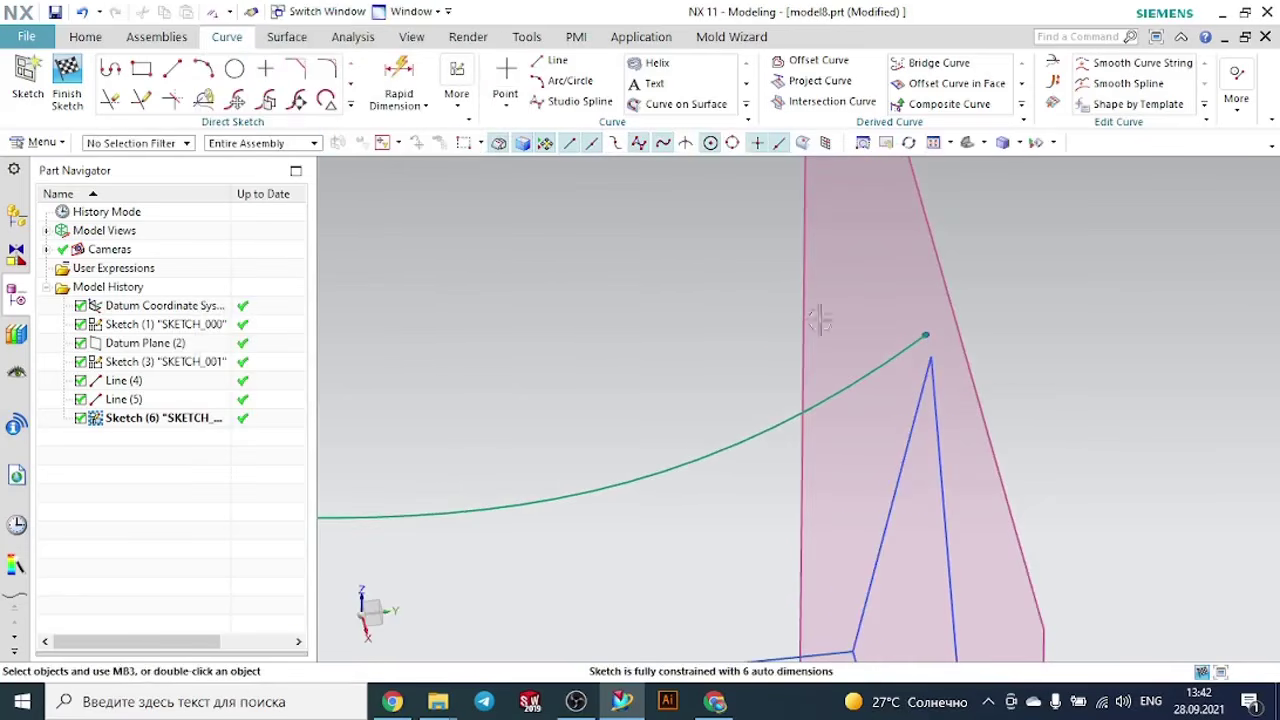
key(ctrl+z)
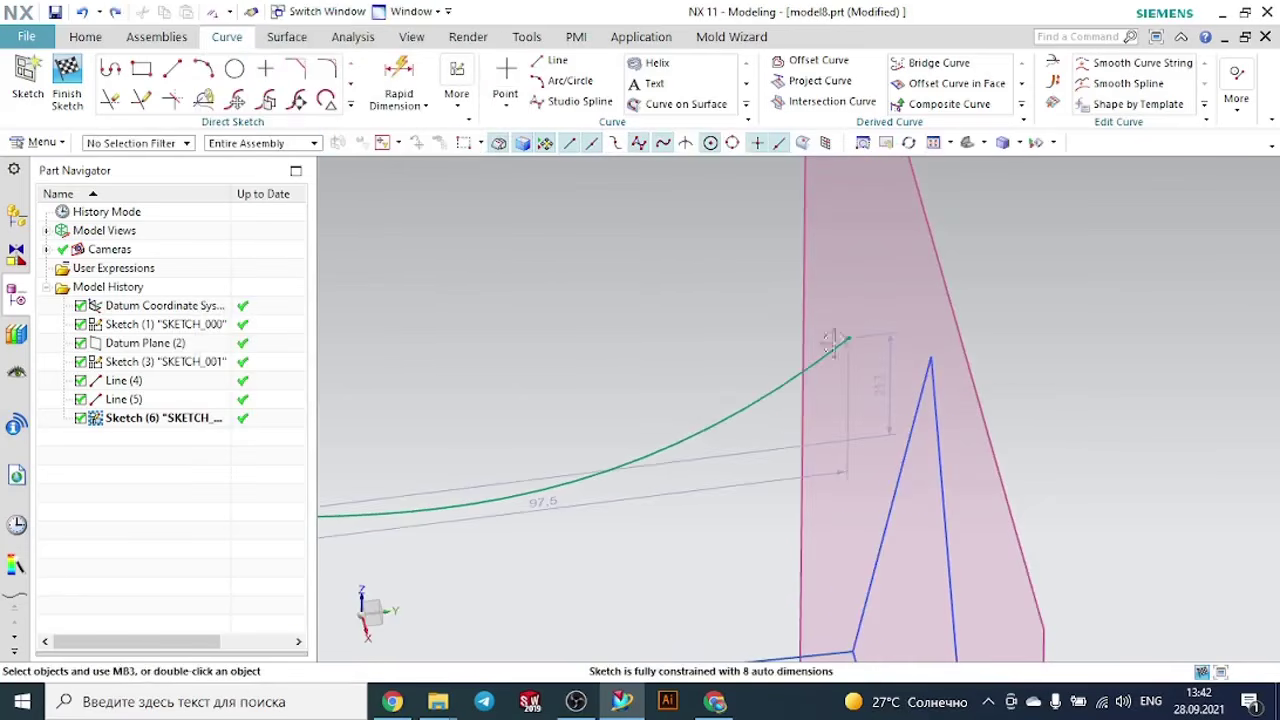
- Move the spline's free end close to the triangle's apex and finish the sketch
mouse_move(845, 338)
mouse_down()
mouse_move(925, 358)
mouse_move(927, 340)
mouse_up()
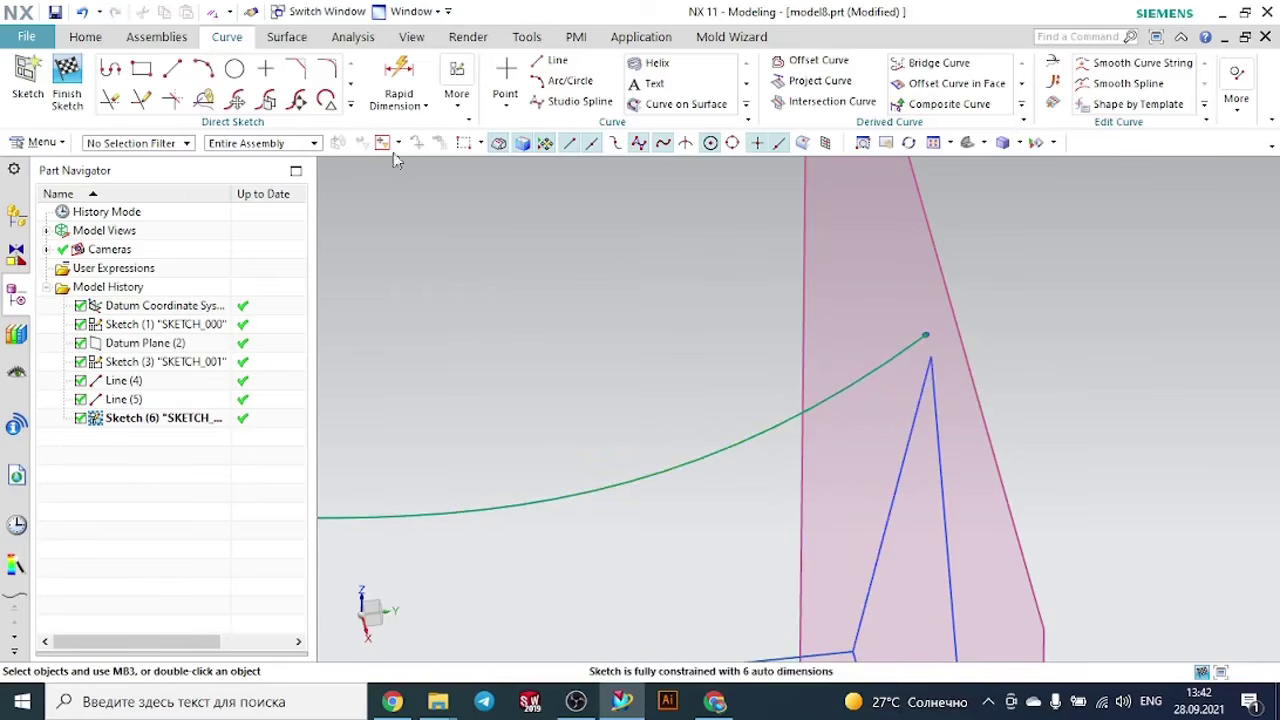
click(65, 78)
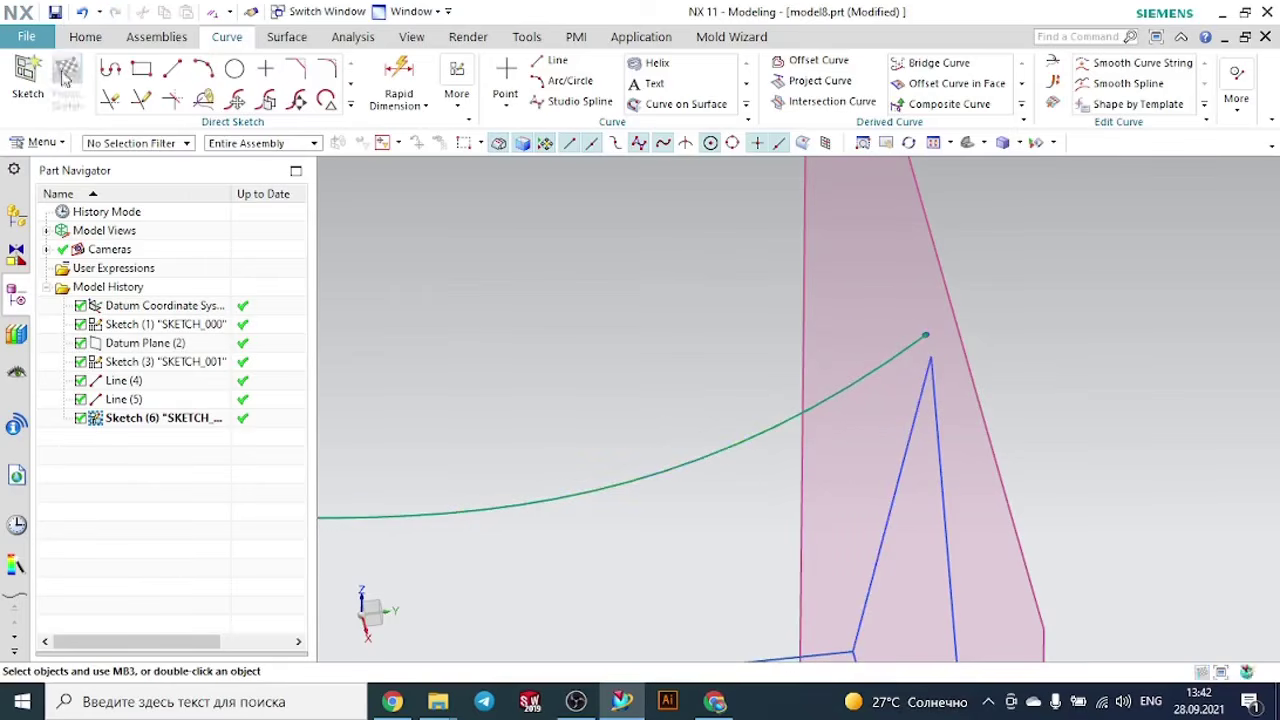
- Reopen the spline sketch and try a Point on Curve constraint between the spline's free end and the triangle's edge at the apex
click(964, 148)
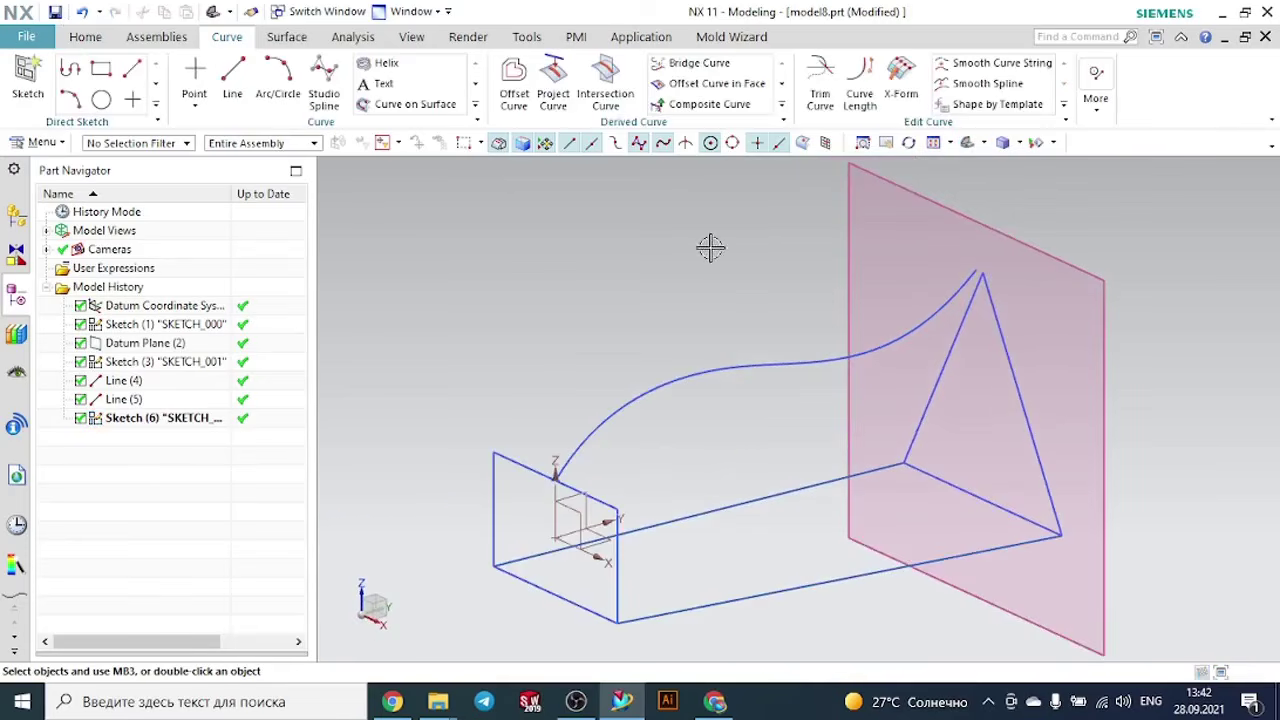
scroll(979, 315, up, 3)
double_click(938, 279)
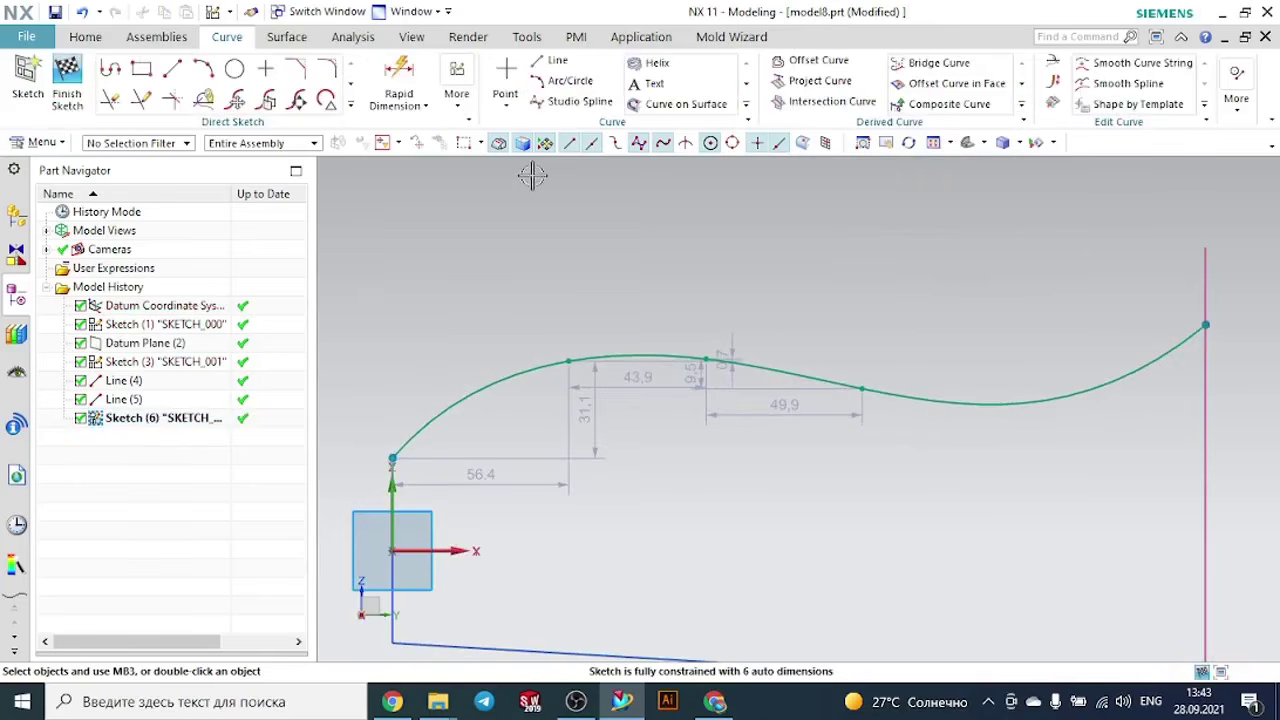
scroll(900, 264, down, 2)
middle_drag(1181, 331, 1109, 328)
scroll(1109, 328, up, 3)
scroll(1109, 328, up, 2)
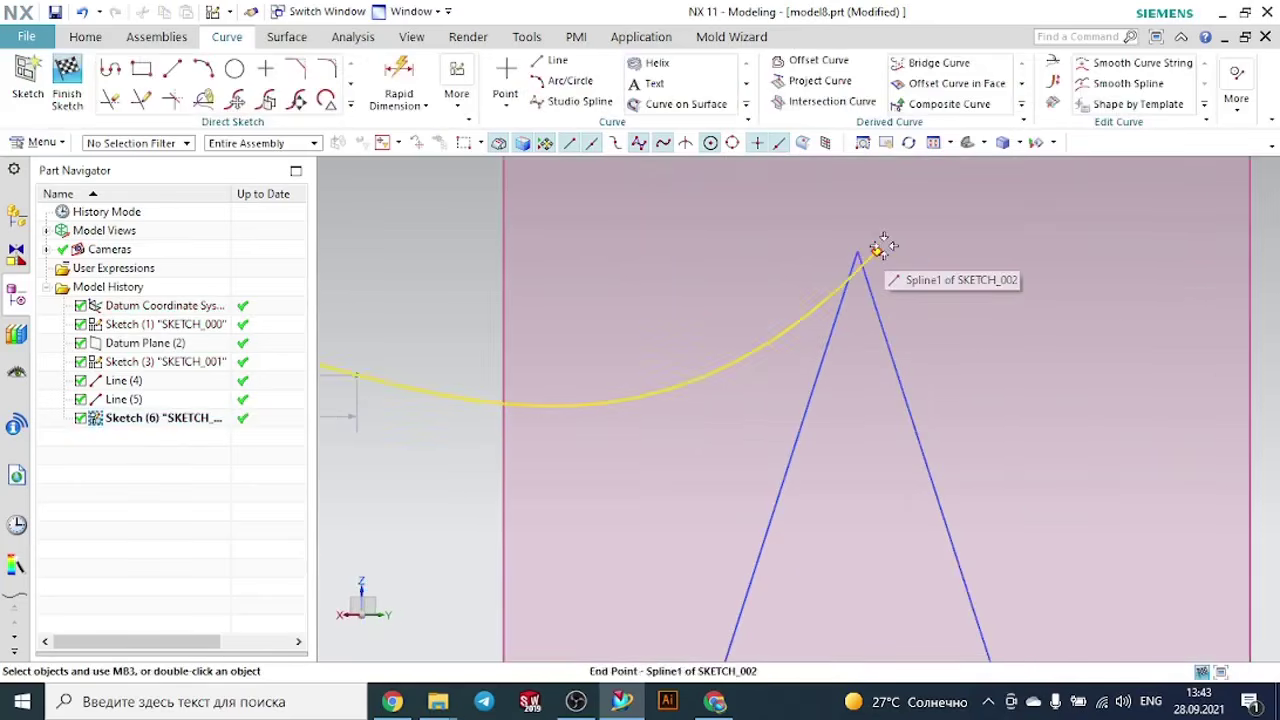
key(c)
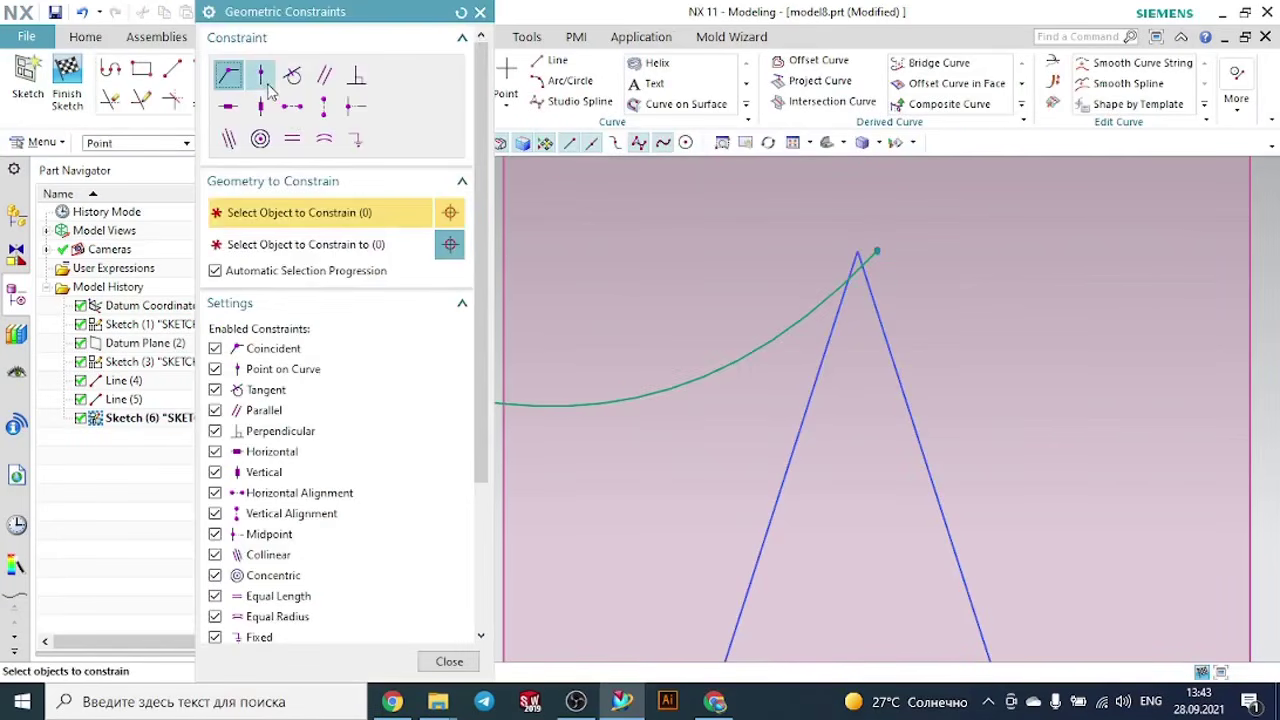
click(878, 250)
click(863, 255)
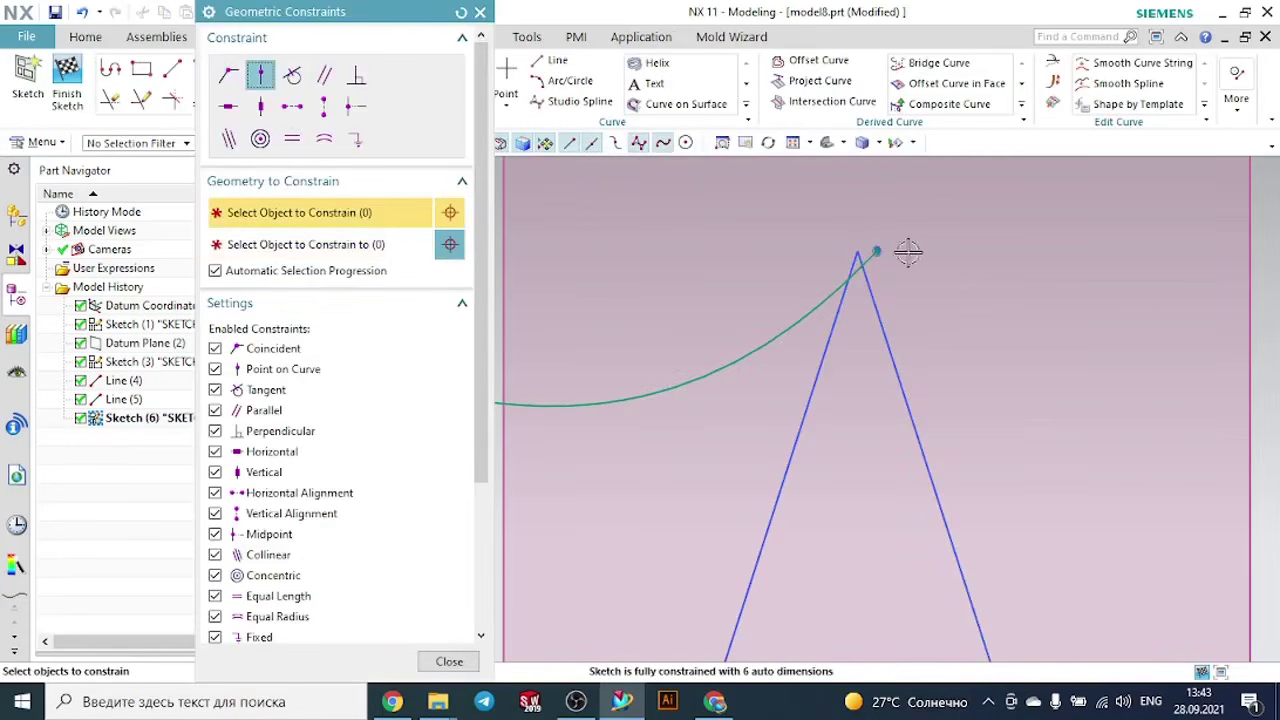
key(Escape)
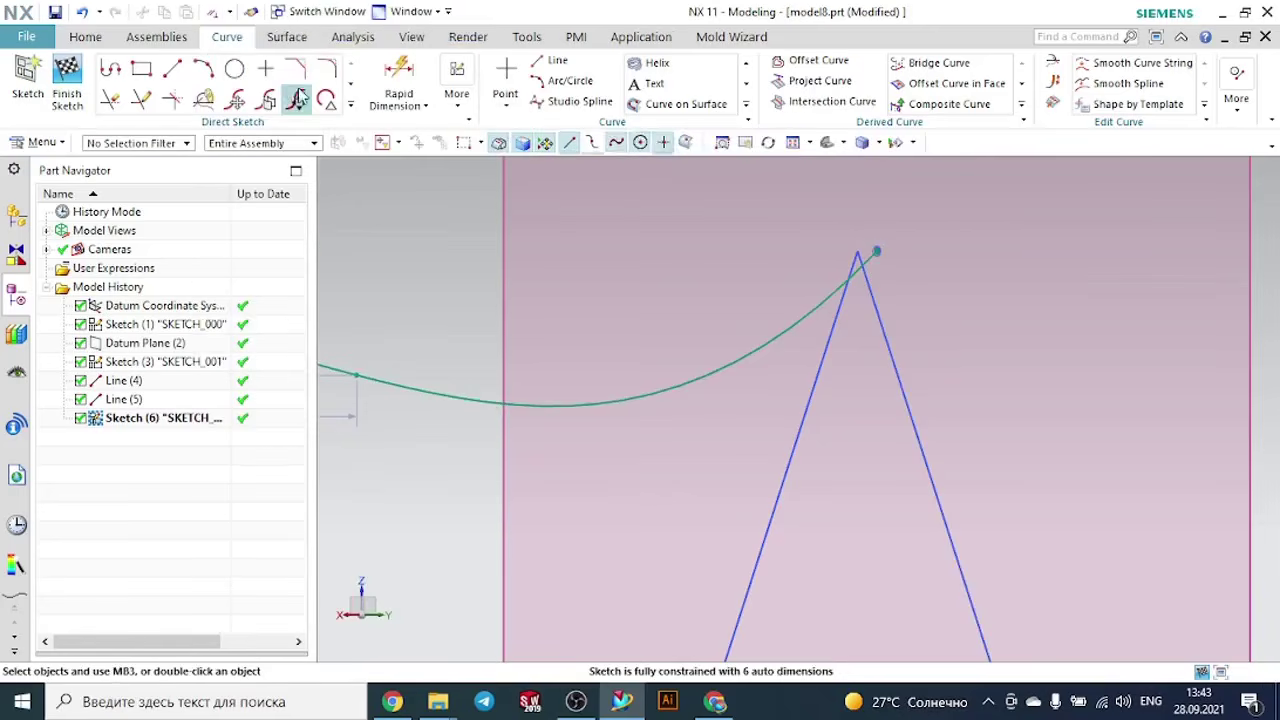
- Finish the spline sketch and reopen it for editing
scroll(693, 219, down, 5)
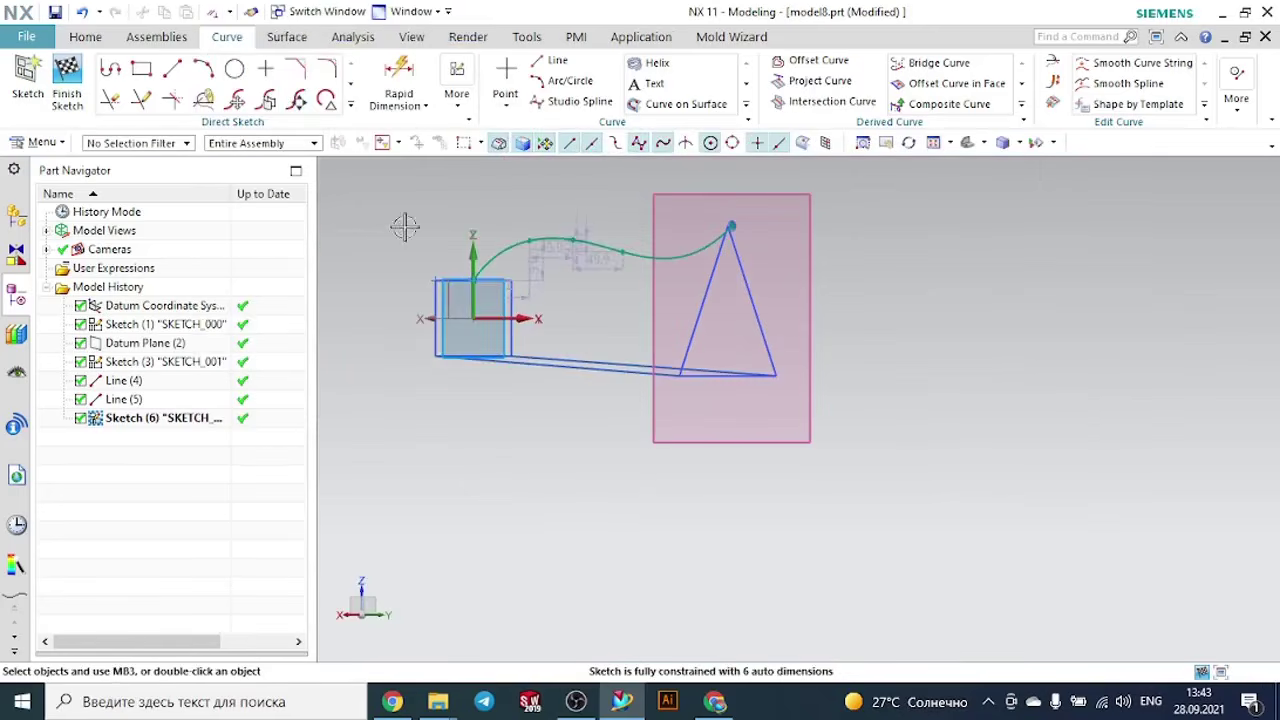
middle_drag(405, 227, 513, 246)
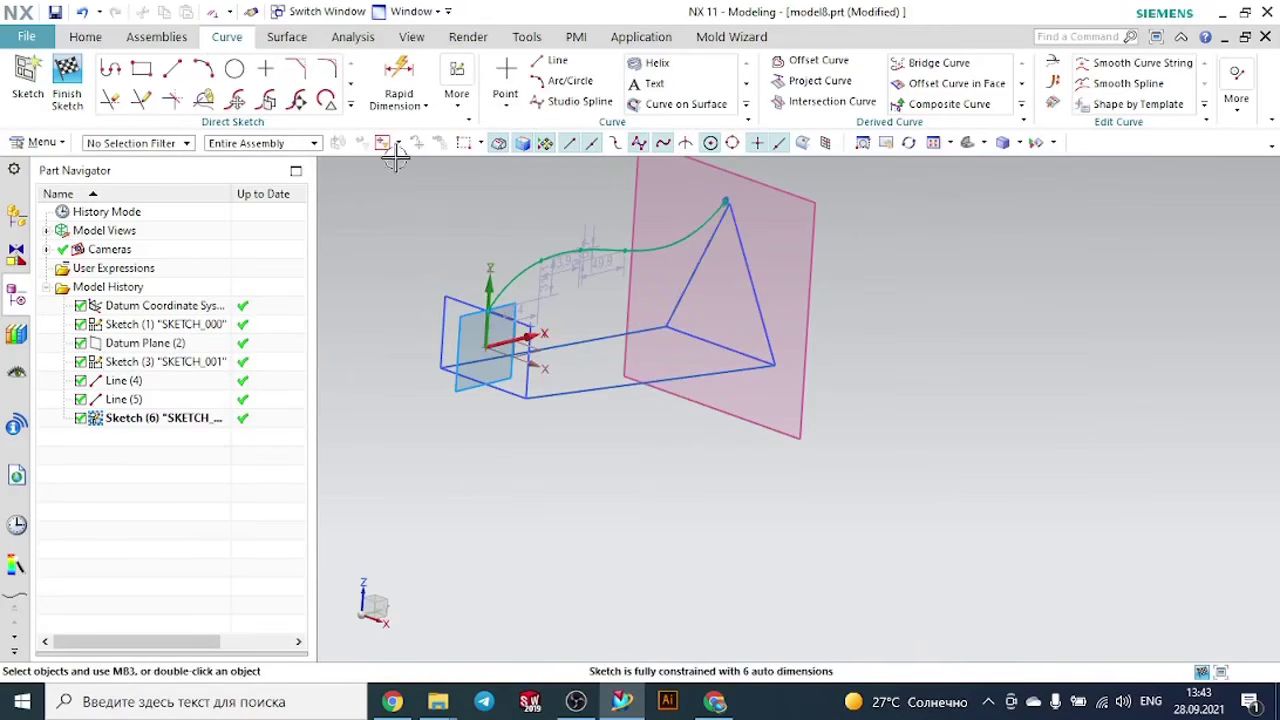
click(67, 85)
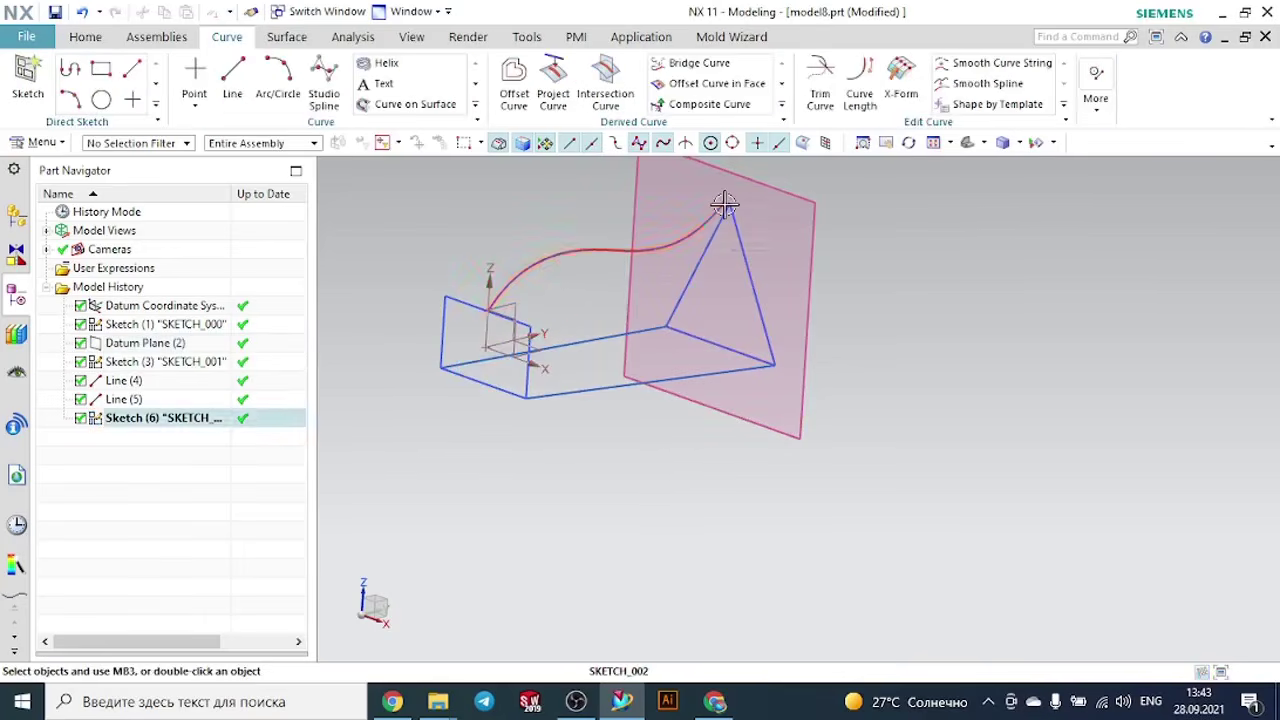
scroll(735, 225, up, 6)
double_click(723, 202)
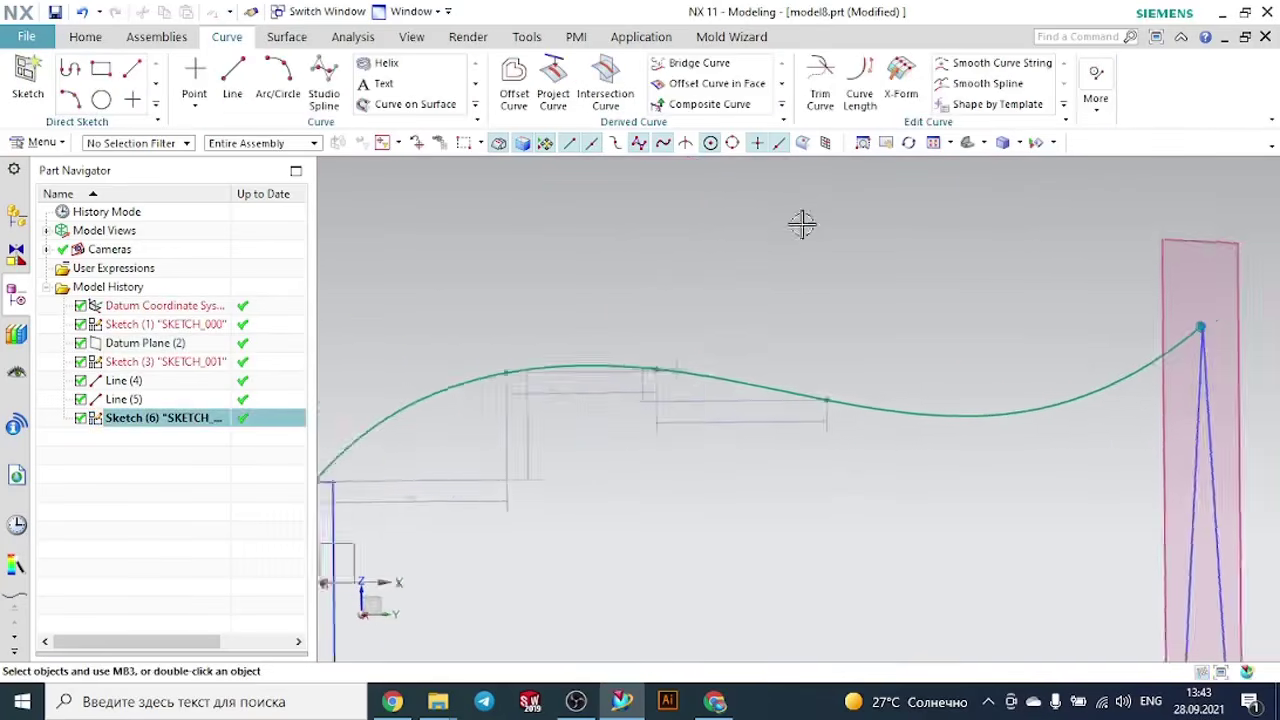
mouse_move(986, 274)
middle_down()
mouse_move(1063, 303)
mouse_move(1108, 277)
middle_up()
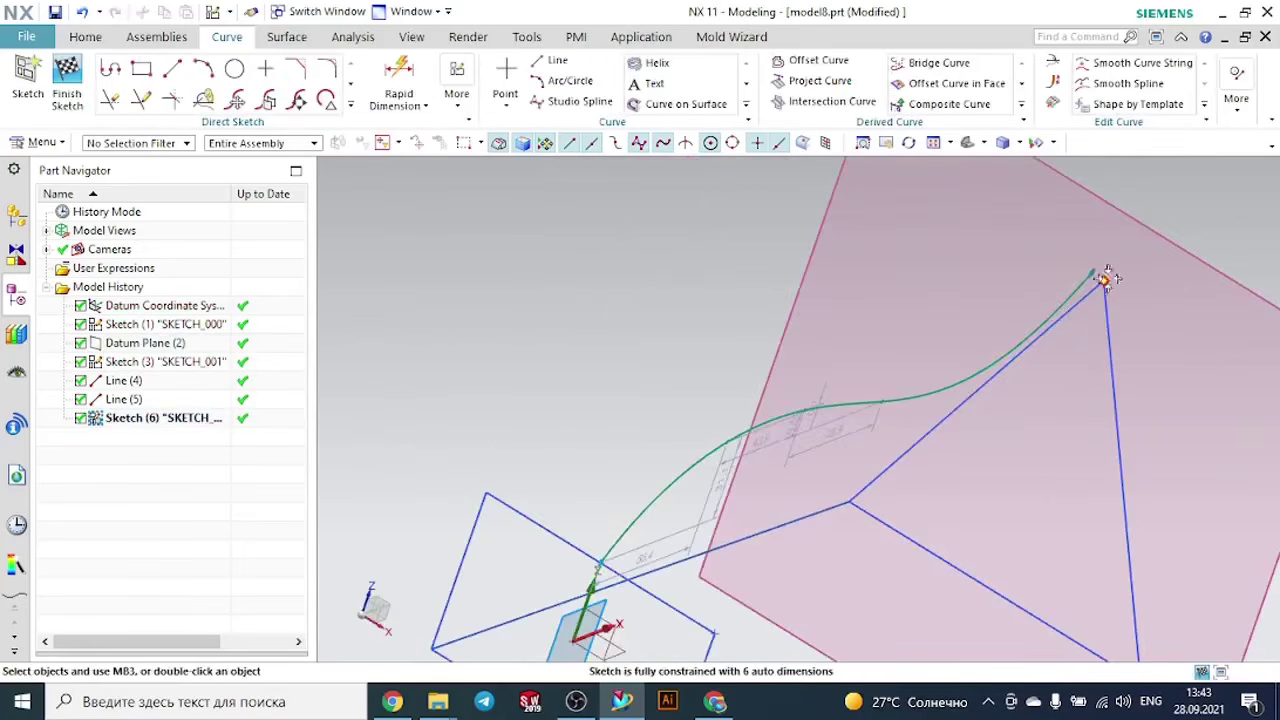
scroll(1066, 274, up, 5)
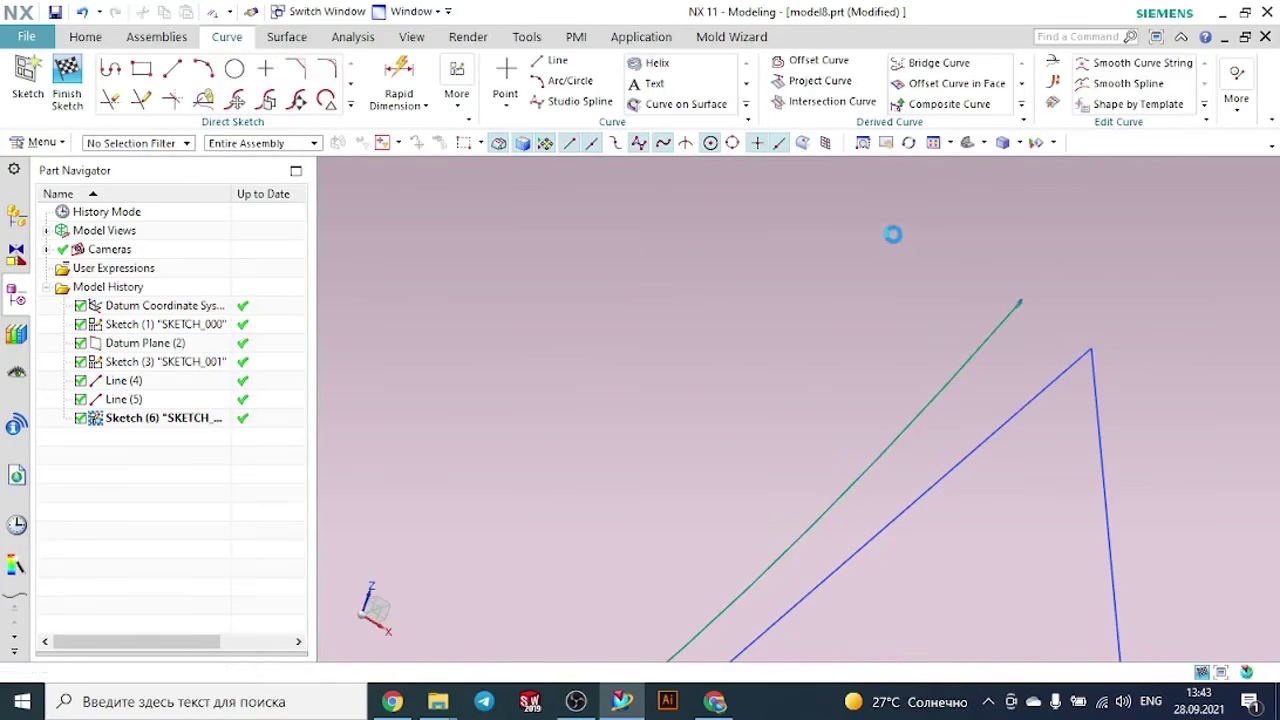
- Try to make the spline's free end coincident with the triangle's apex, and finish the sketch
key(c)
click(230, 76)
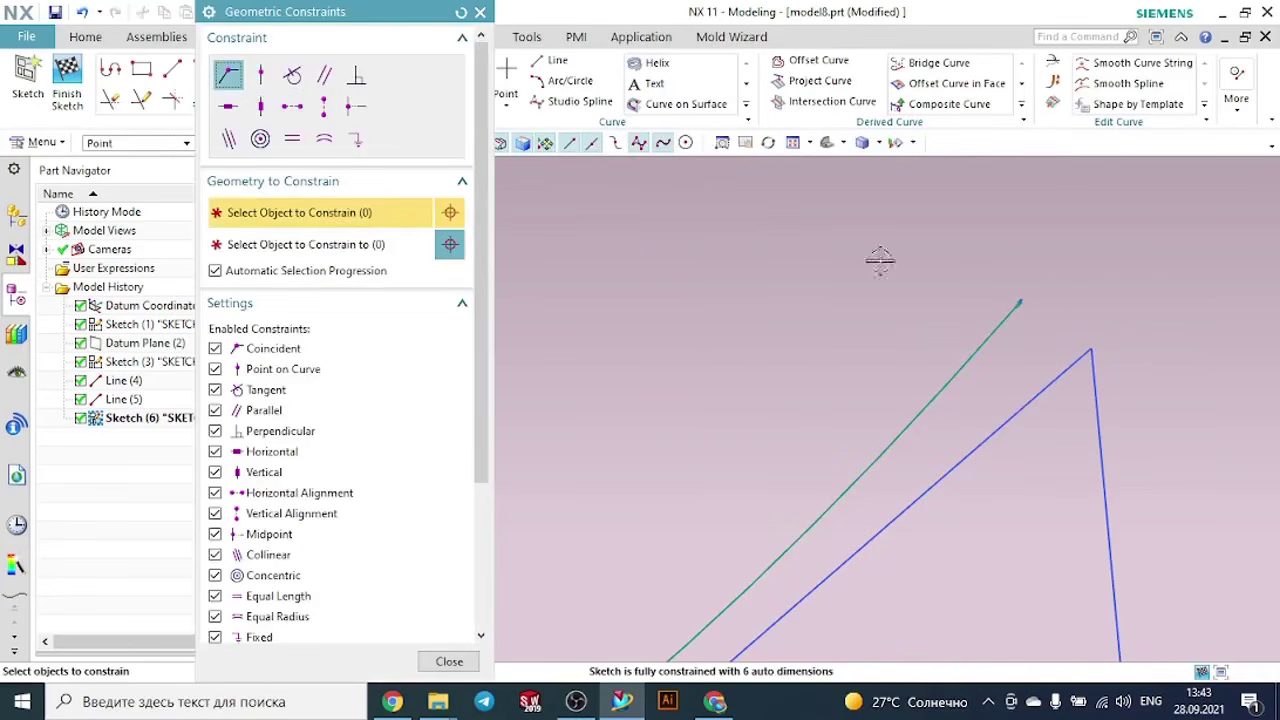
click(1018, 304)
click(1089, 345)
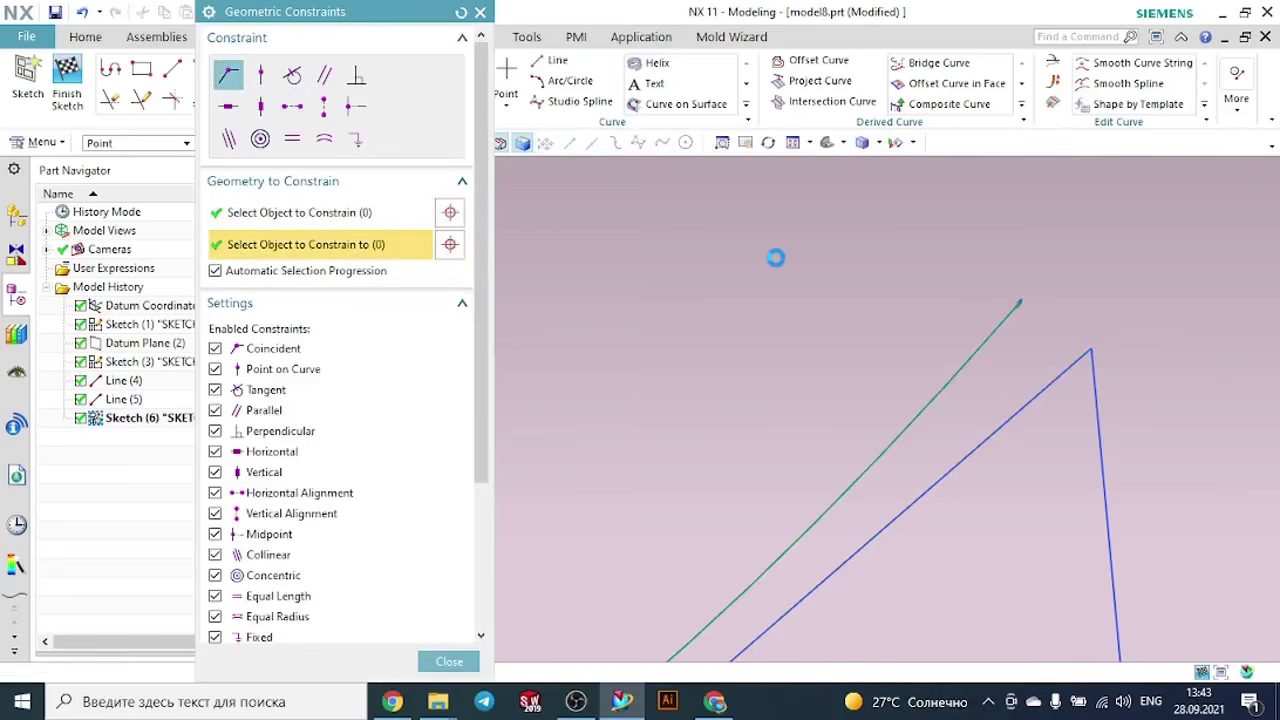
key(Return)
key(Escape)
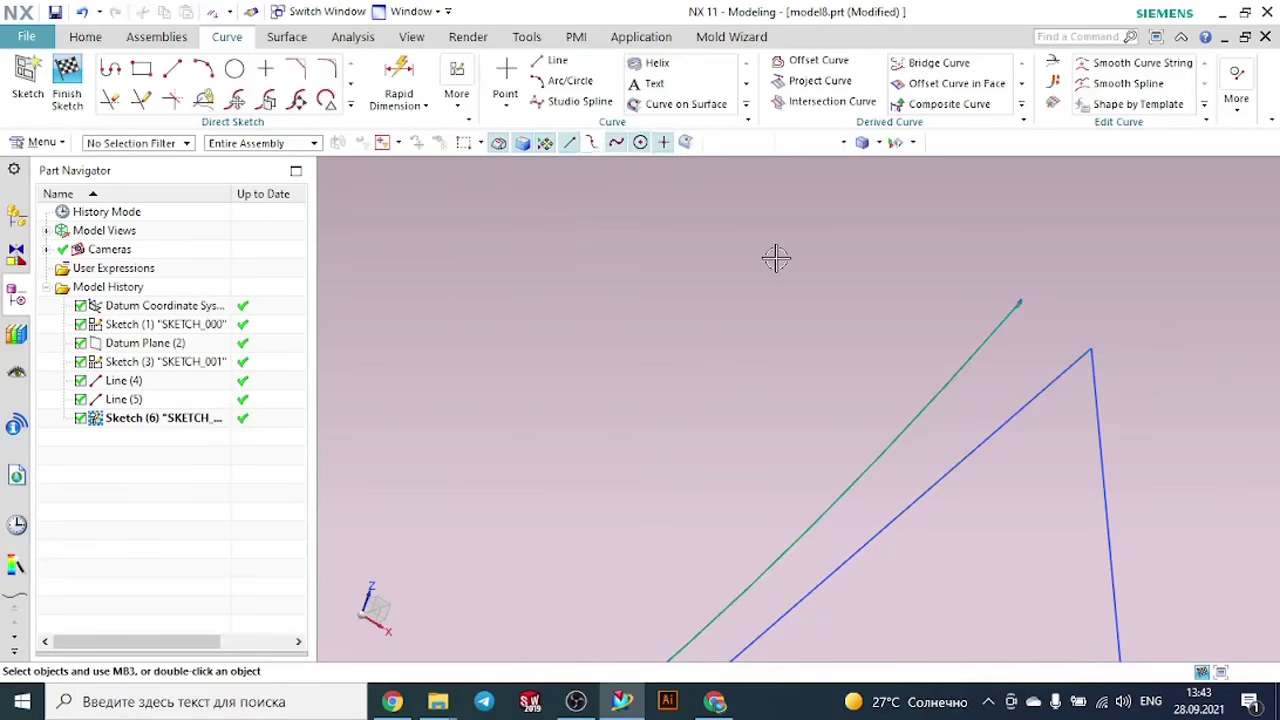
key(ctrl+q)
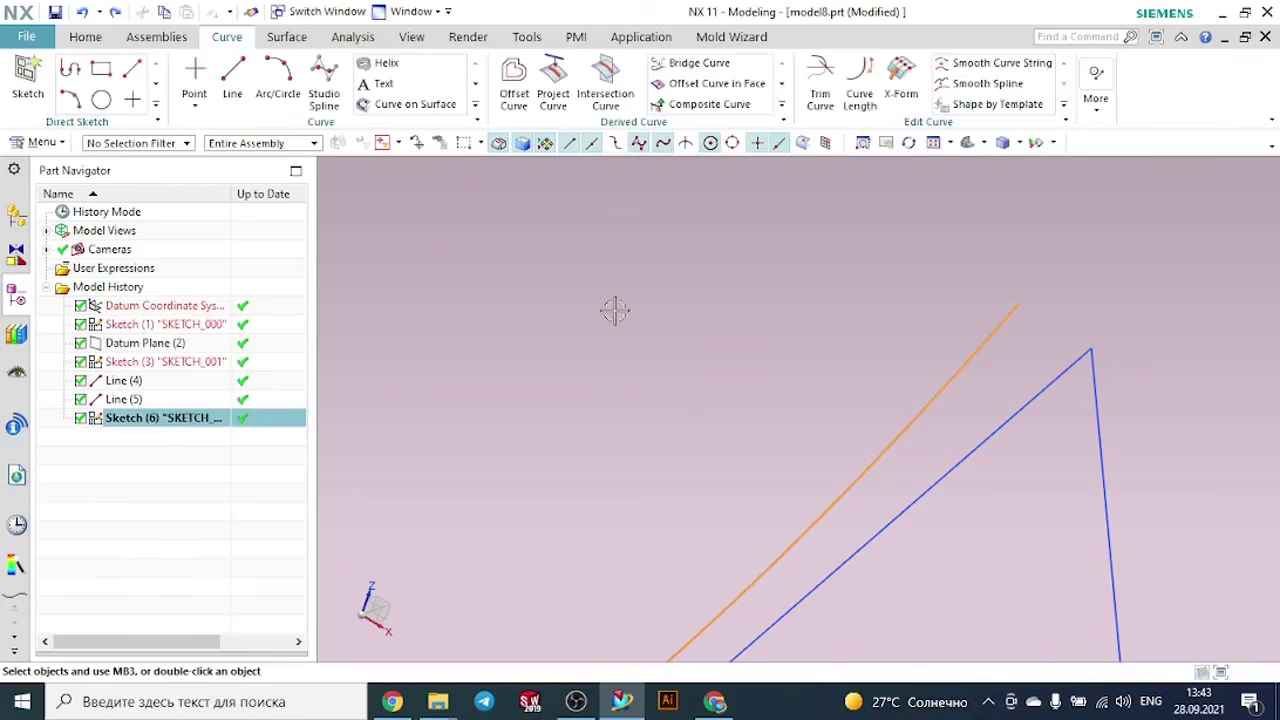
scroll(615, 310, down, 2)
key(Escape)
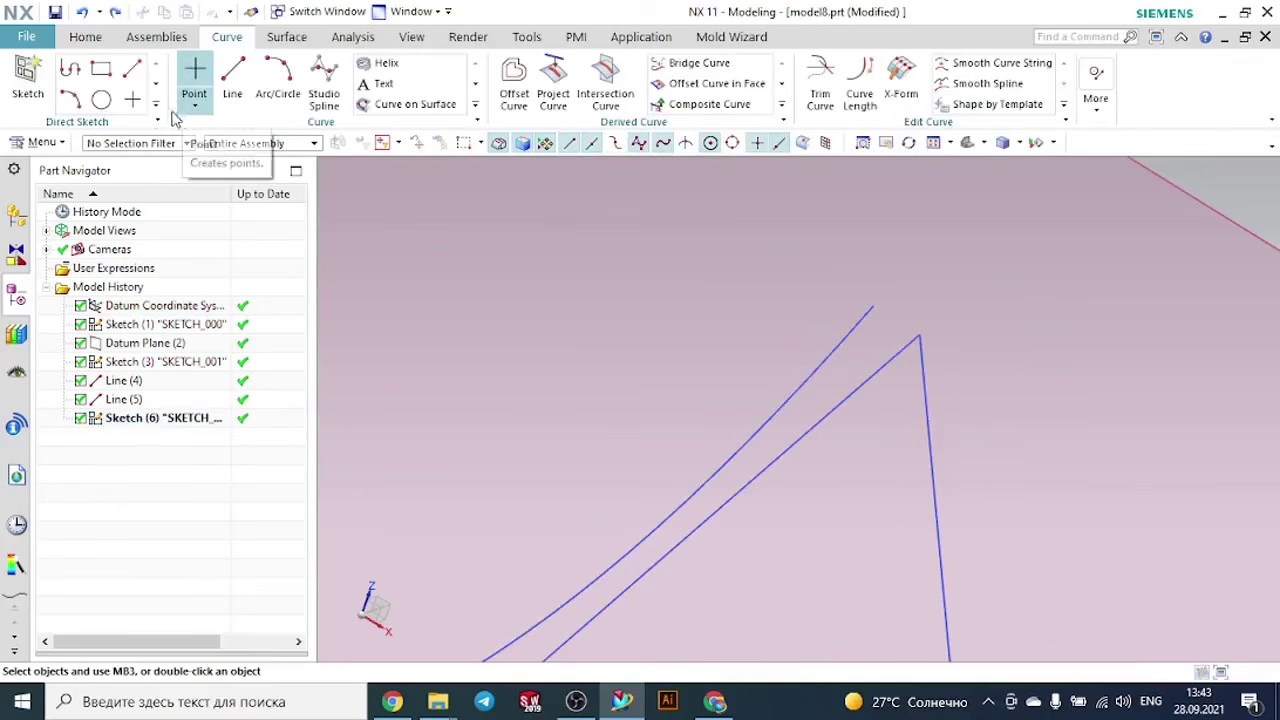
- Reopen the spline sketch and create an intersection point where the triangle's near sloping edge crosses the sketch plane
scroll(714, 350, down, 2)
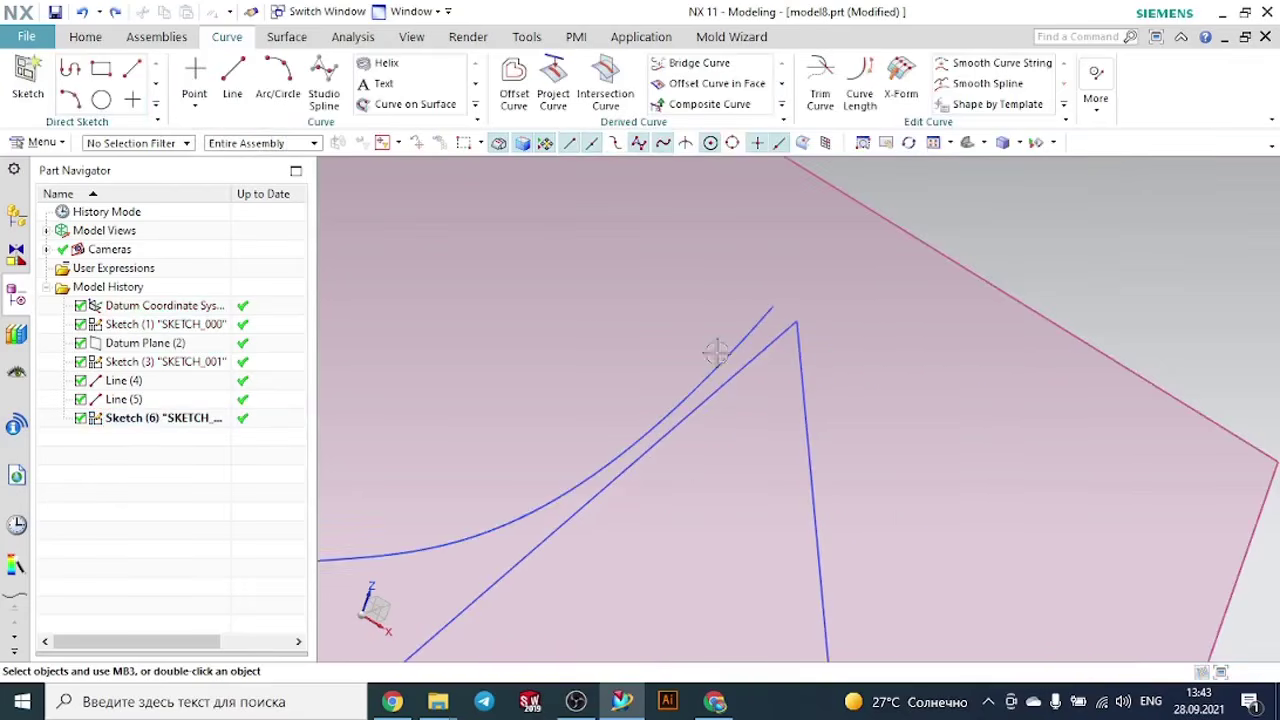
double_click(716, 352)
middle_drag(771, 274, 830, 290)
click(350, 104)
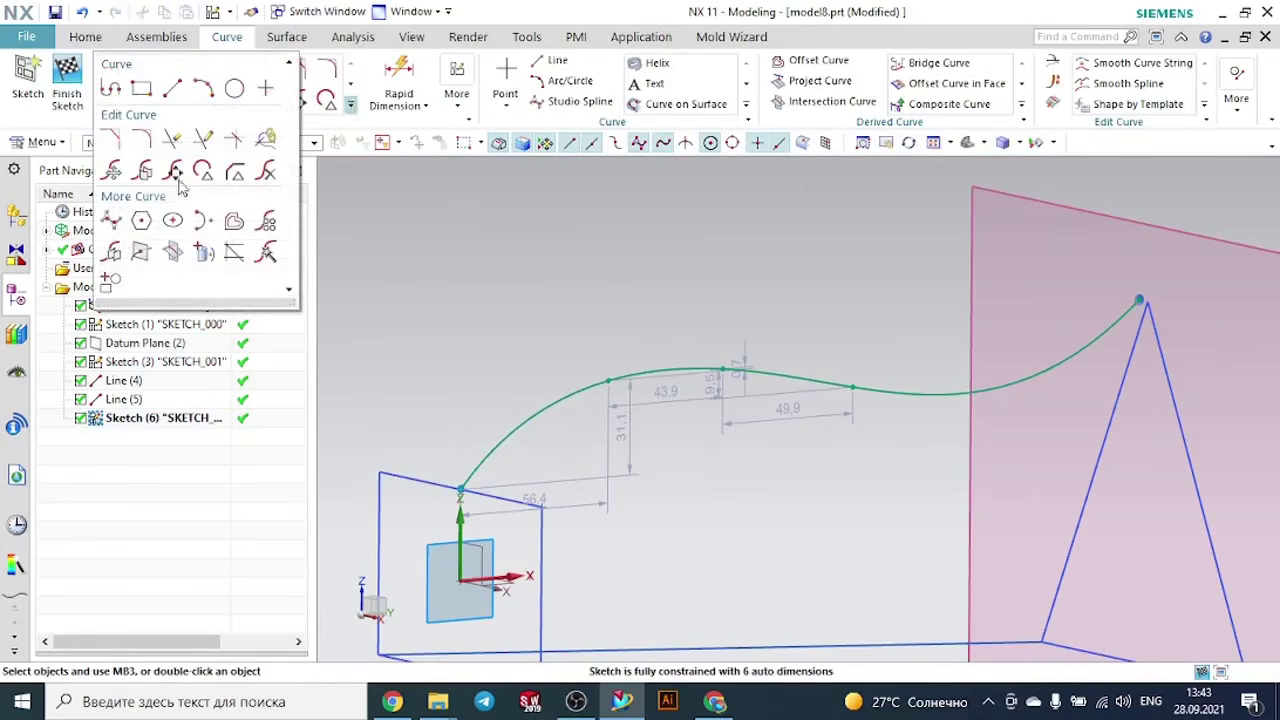
click(141, 251)
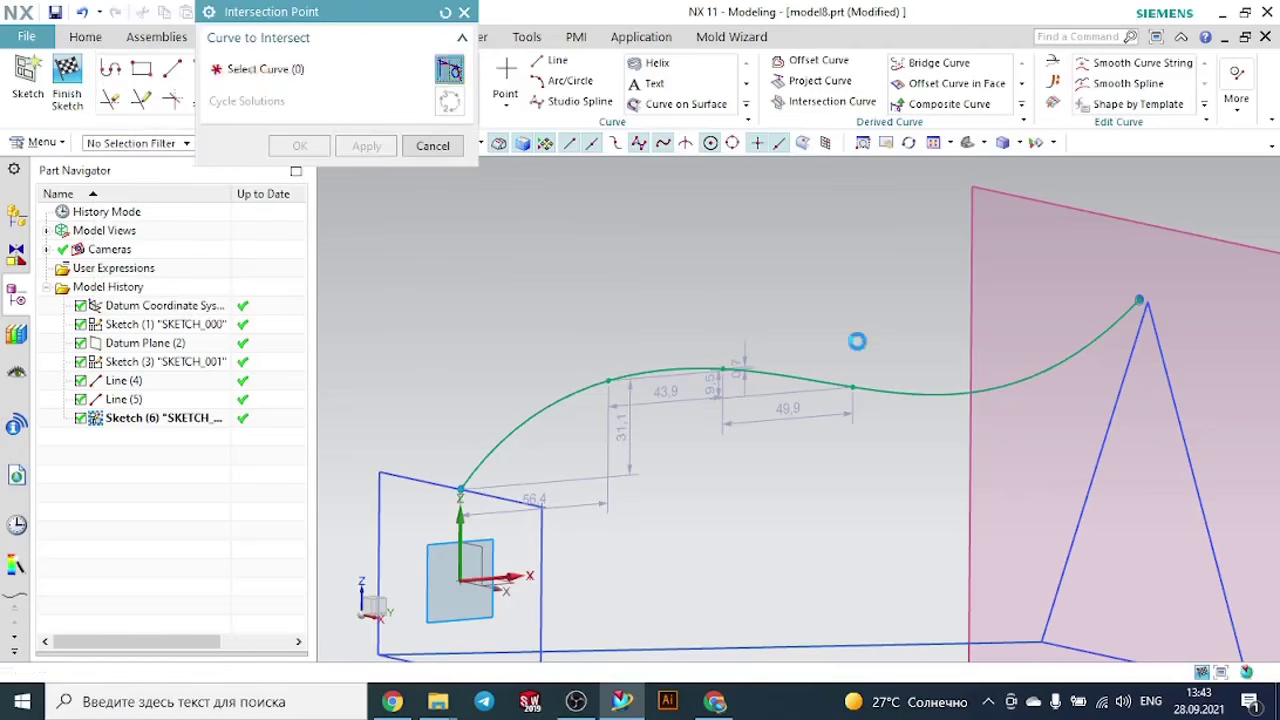
scroll(1180, 310, up, 4)
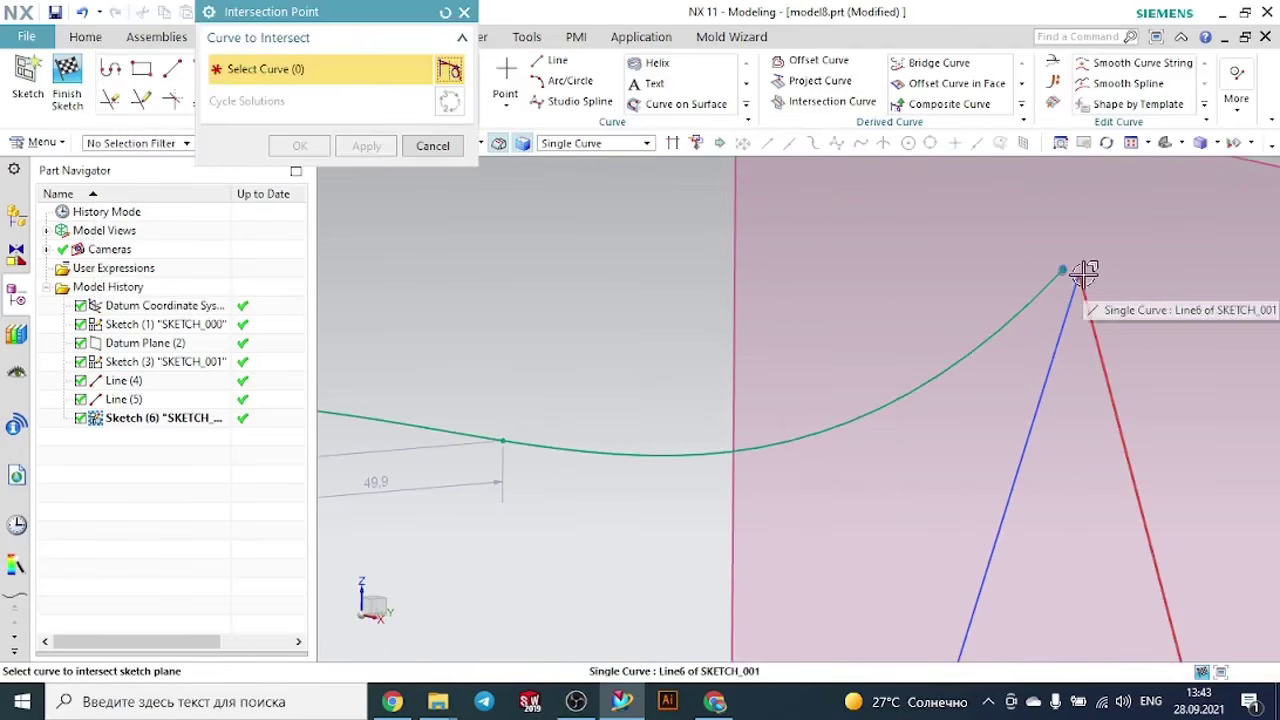
scroll(1085, 272, up, 2)
click(1074, 280)
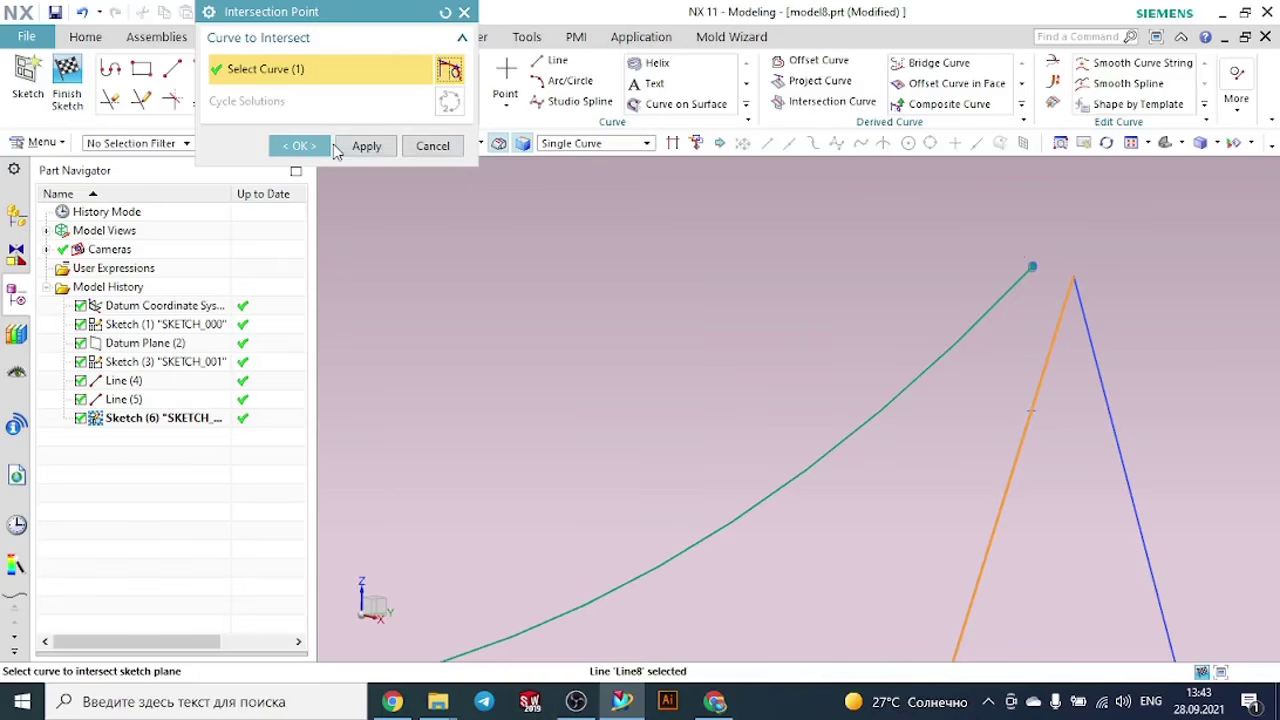
click(300, 146)
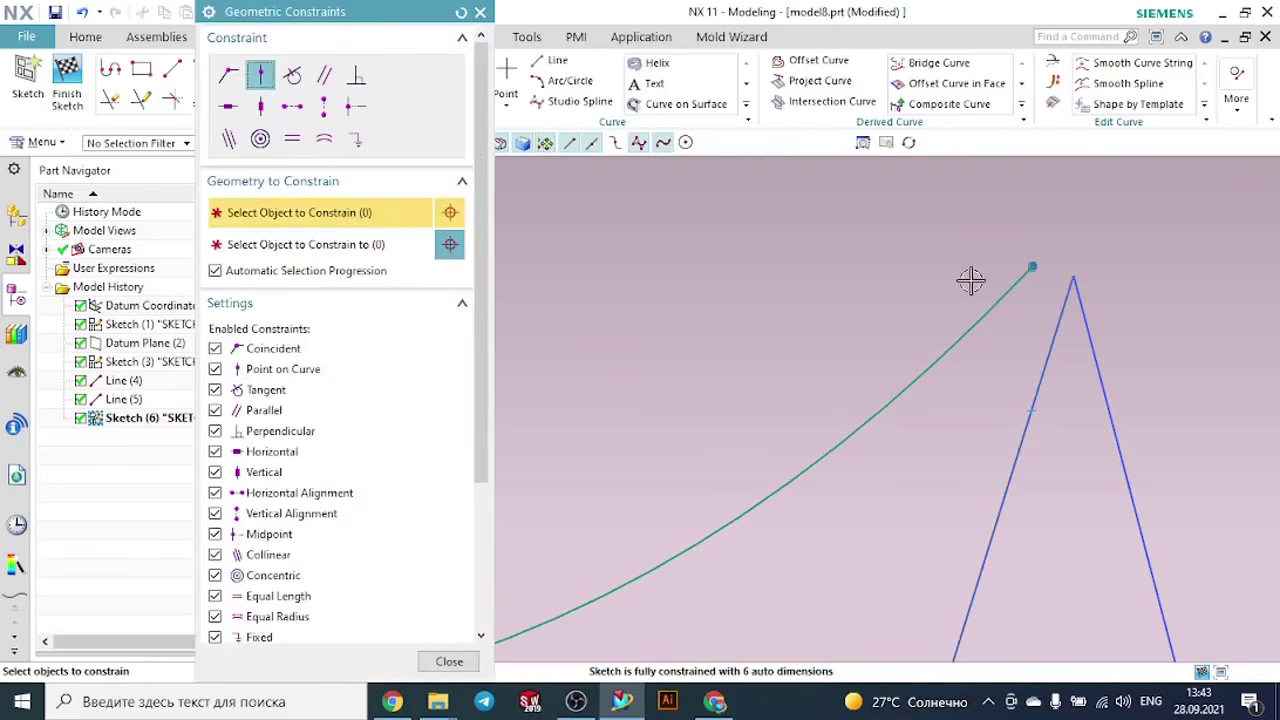
- Try Point on Curve and Coincident constraints between the spline's free end and the triangle's apex
click(1035, 265)
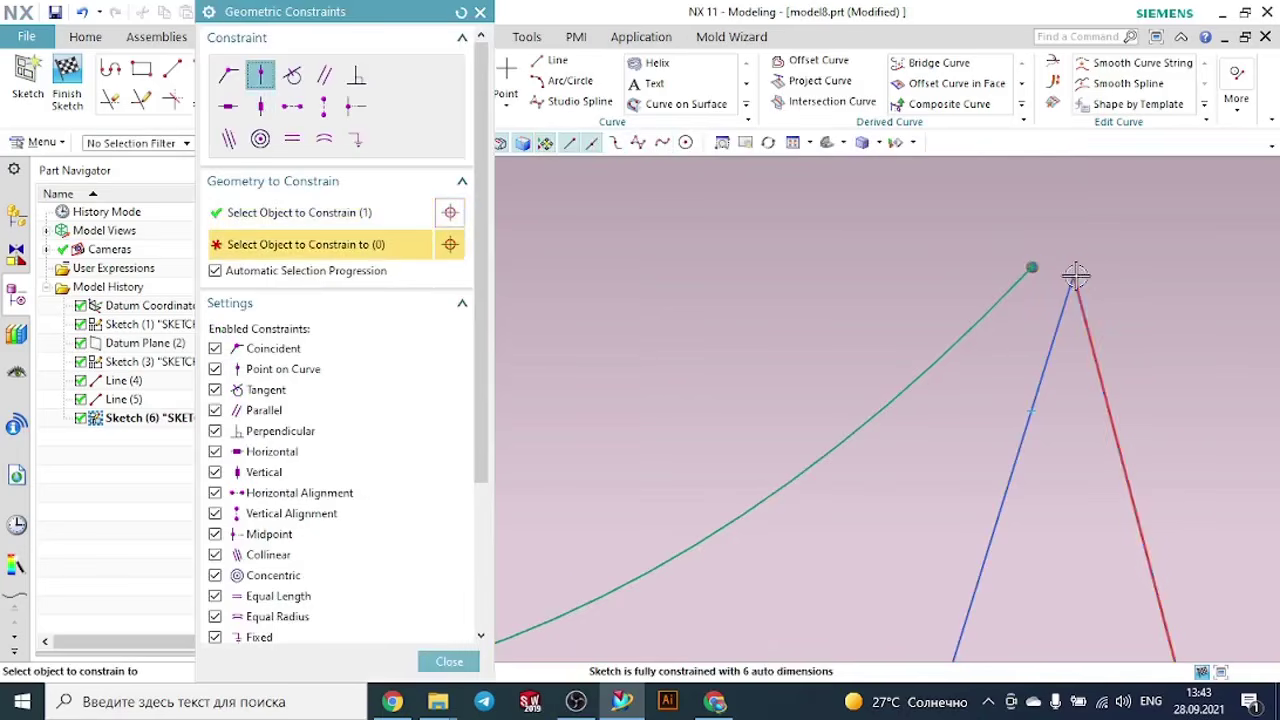
click(1074, 275)
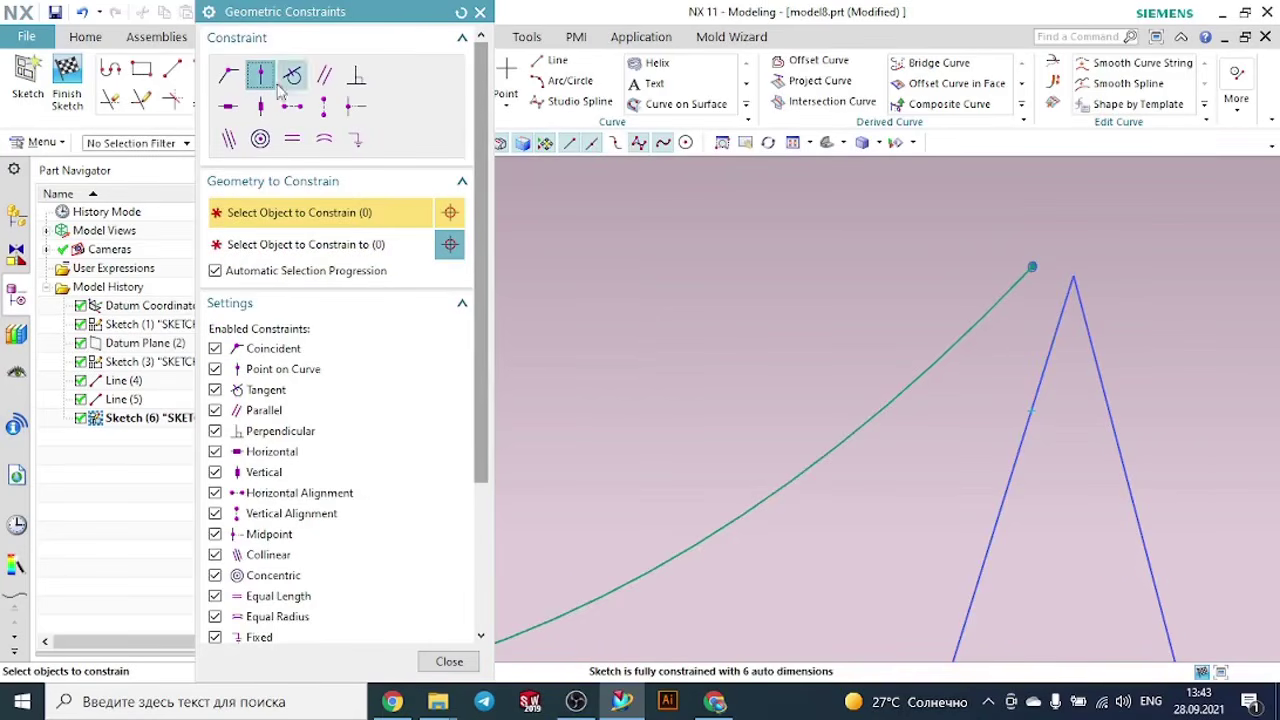
click(238, 77)
click(1035, 268)
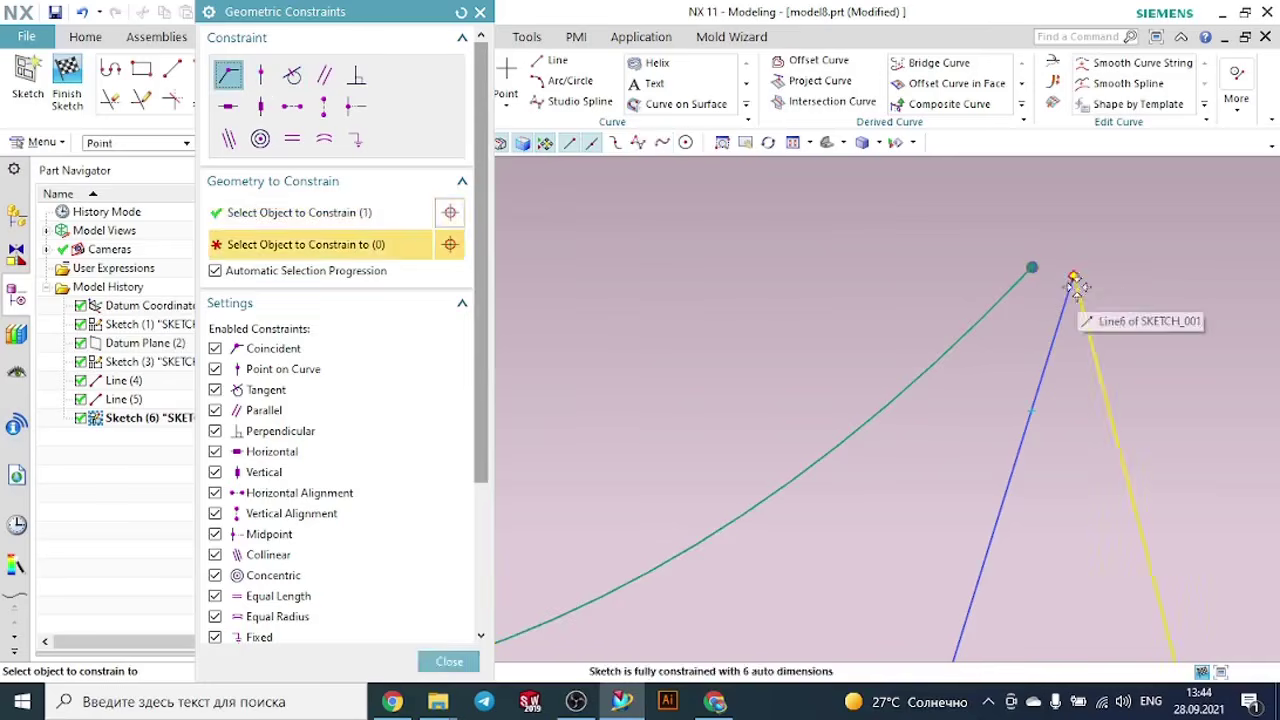
click(1074, 279)
key(Escape)
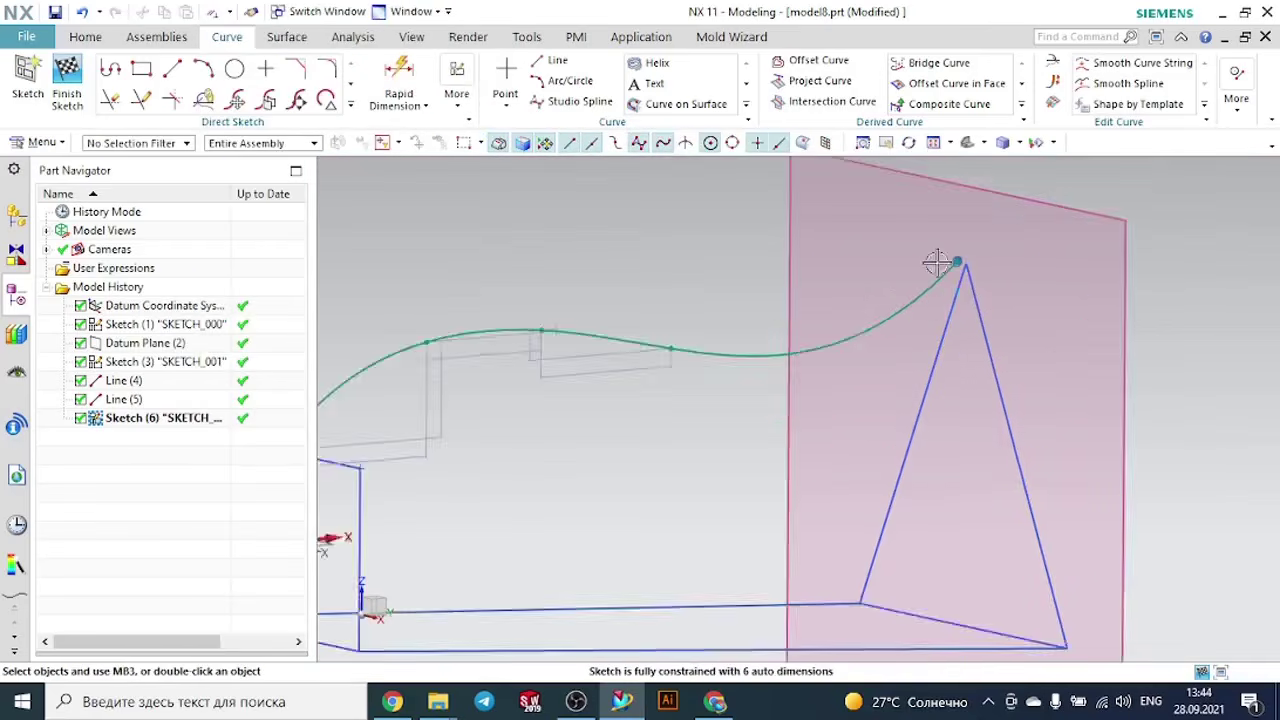
- Delete the spline from the sketch
scroll(845, 255, up, 5)
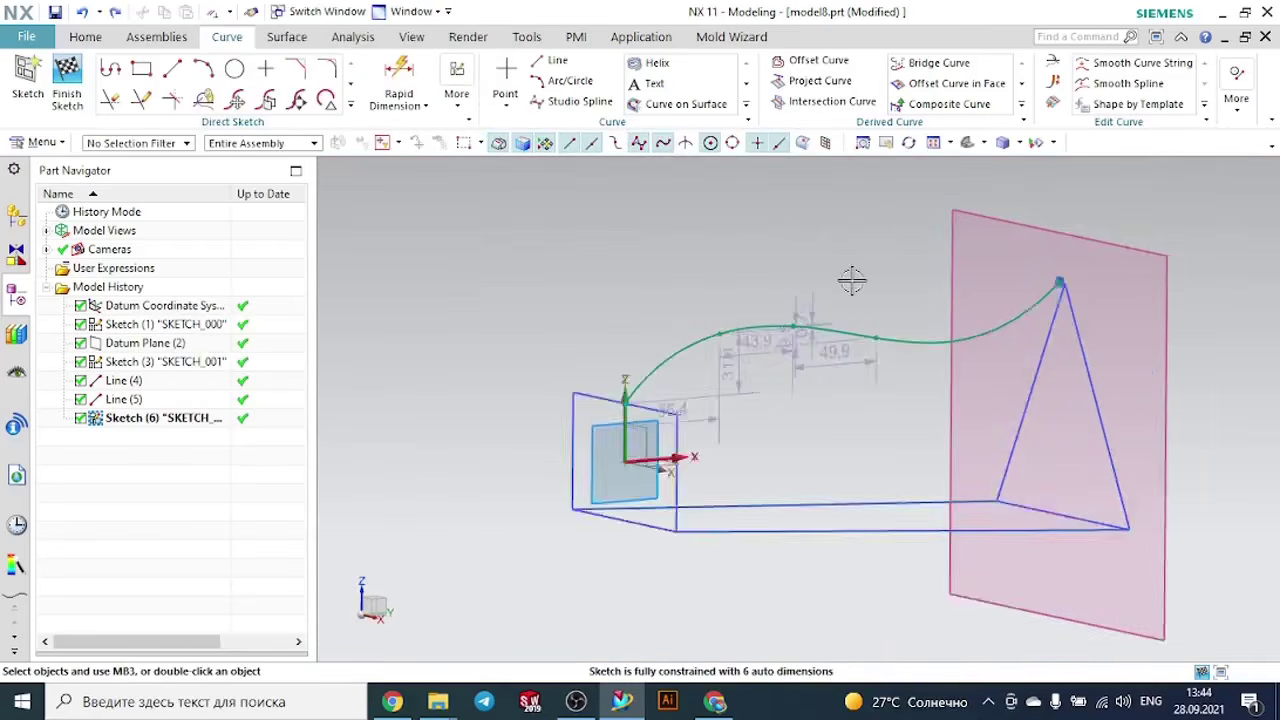
click(830, 340)
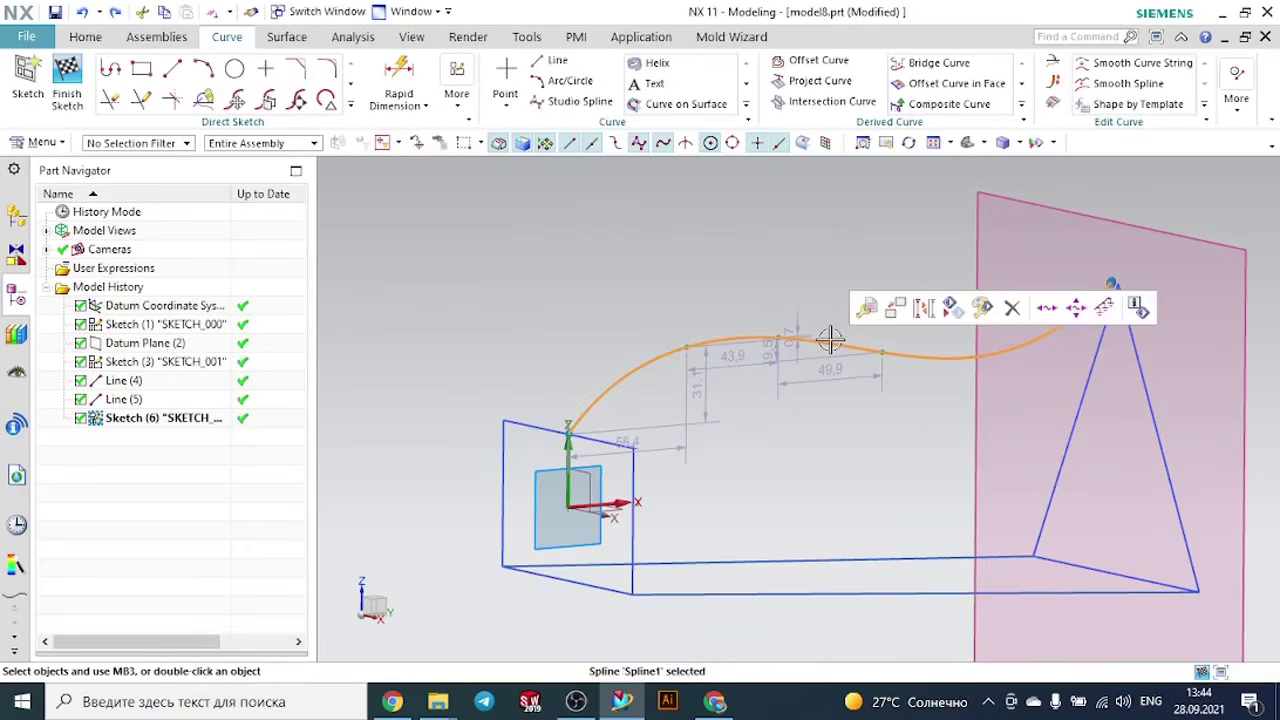
key(Delete)
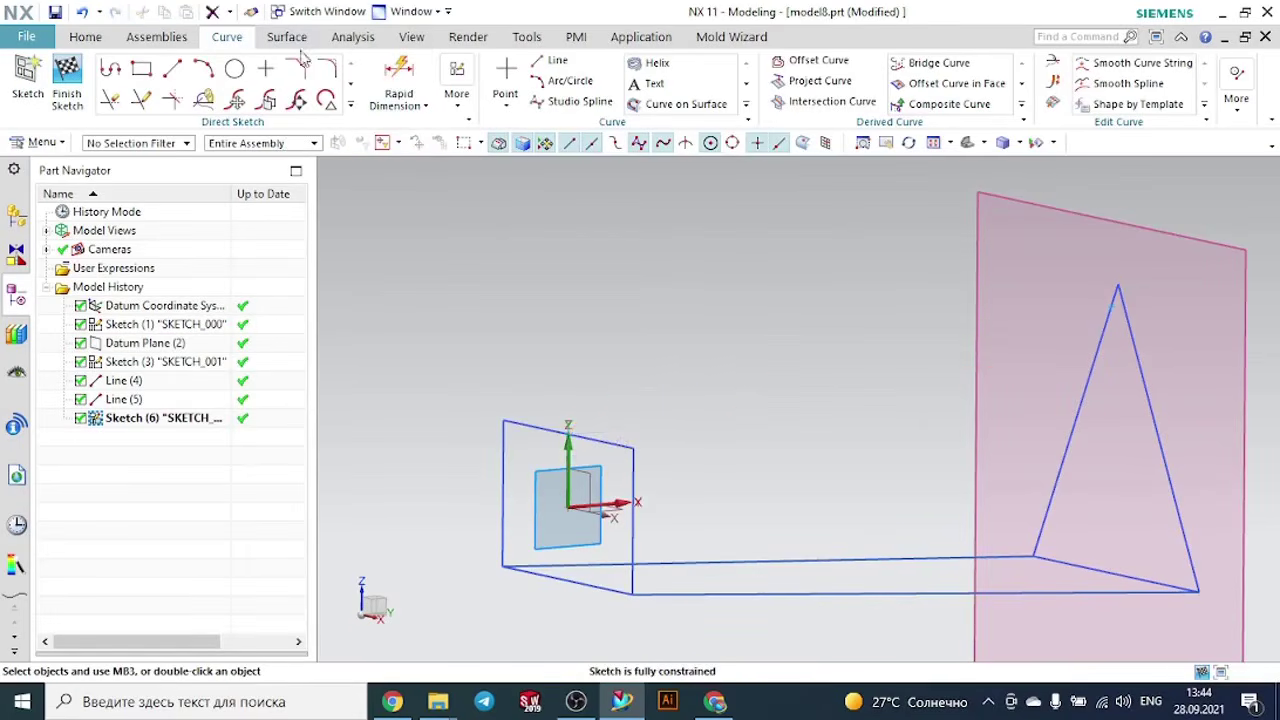
- Draw a degree 3 studio spline through five points from the middle of the rectangle's upper edge to the triangle's apex, and finish the sketch
click(172, 68)
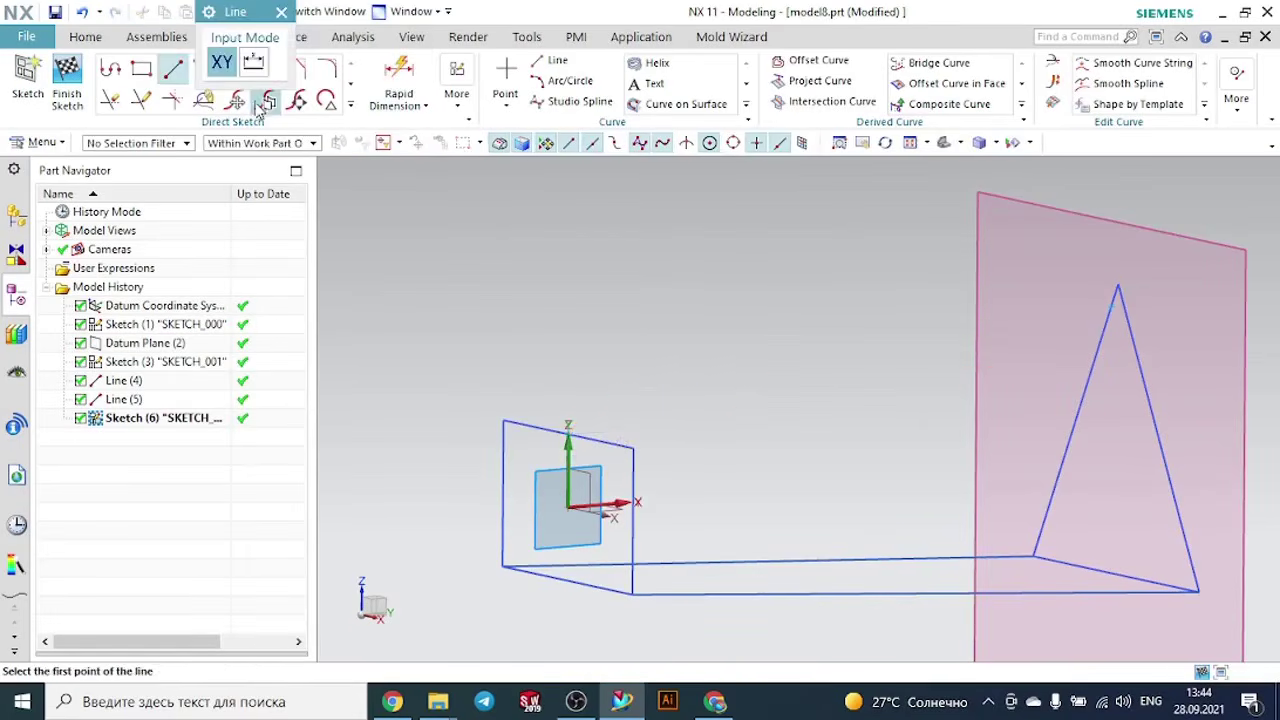
key(Escape)
click(348, 106)
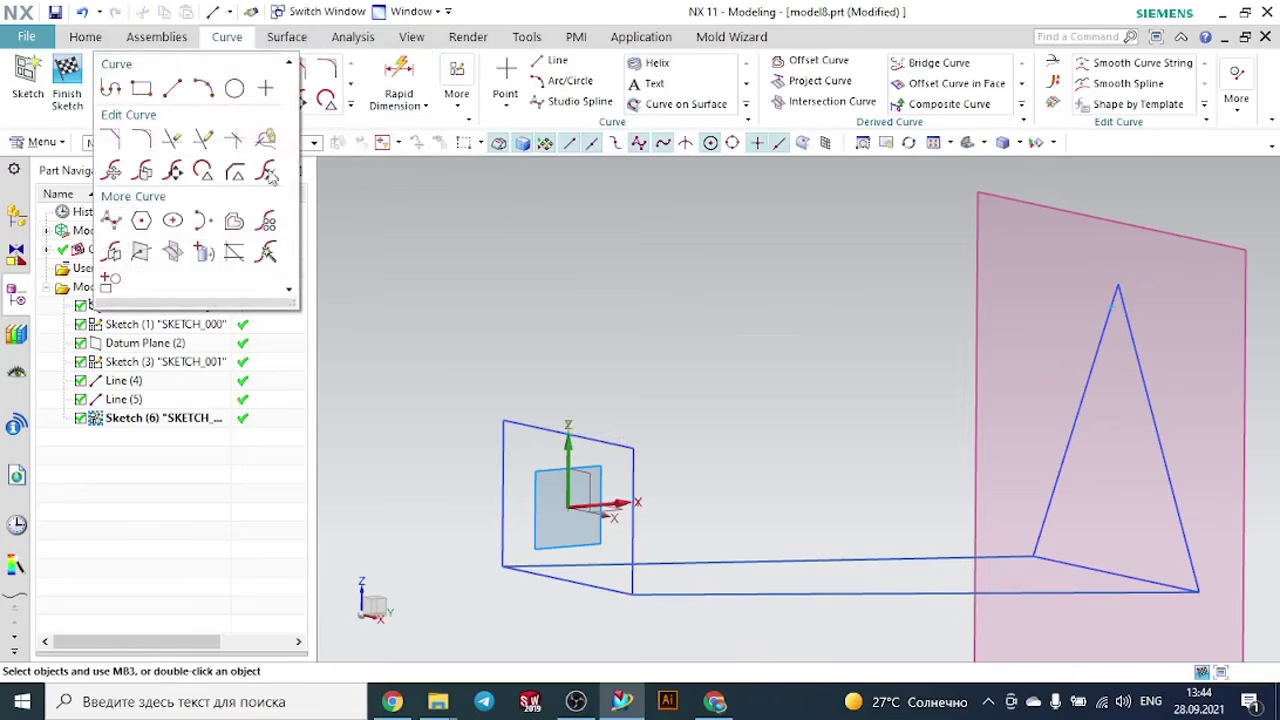
click(141, 222)
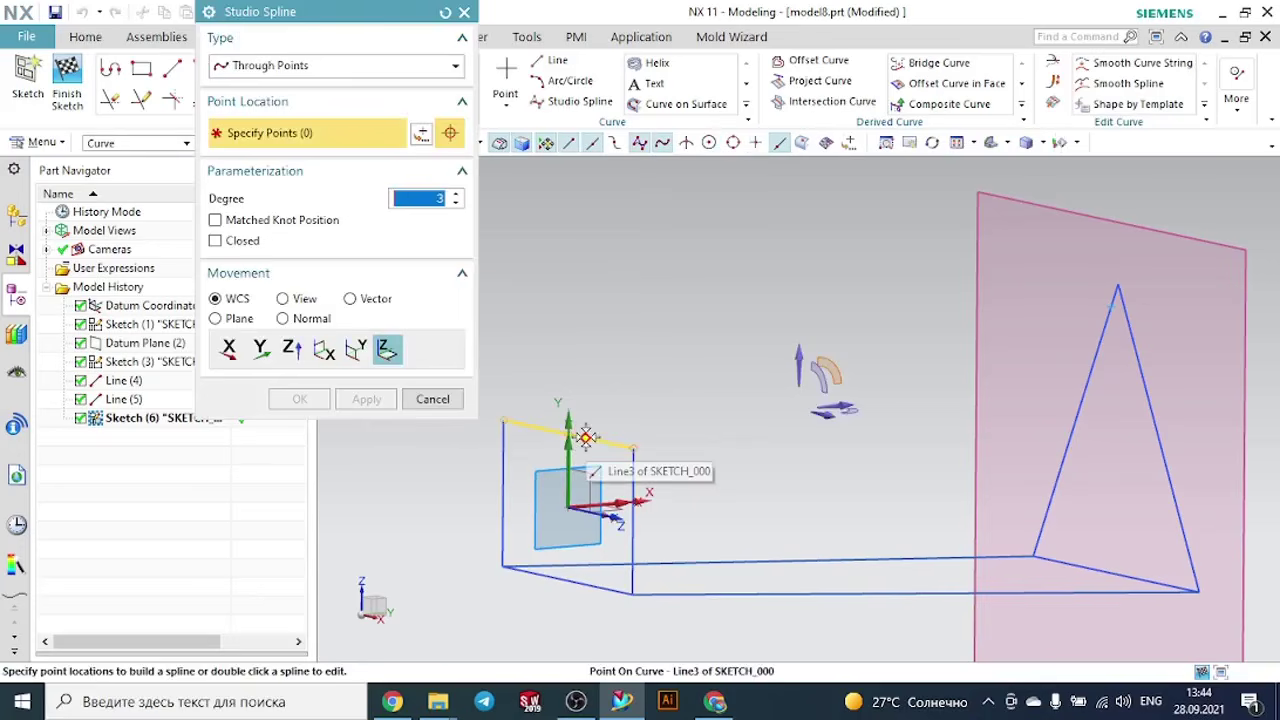
click(586, 437)
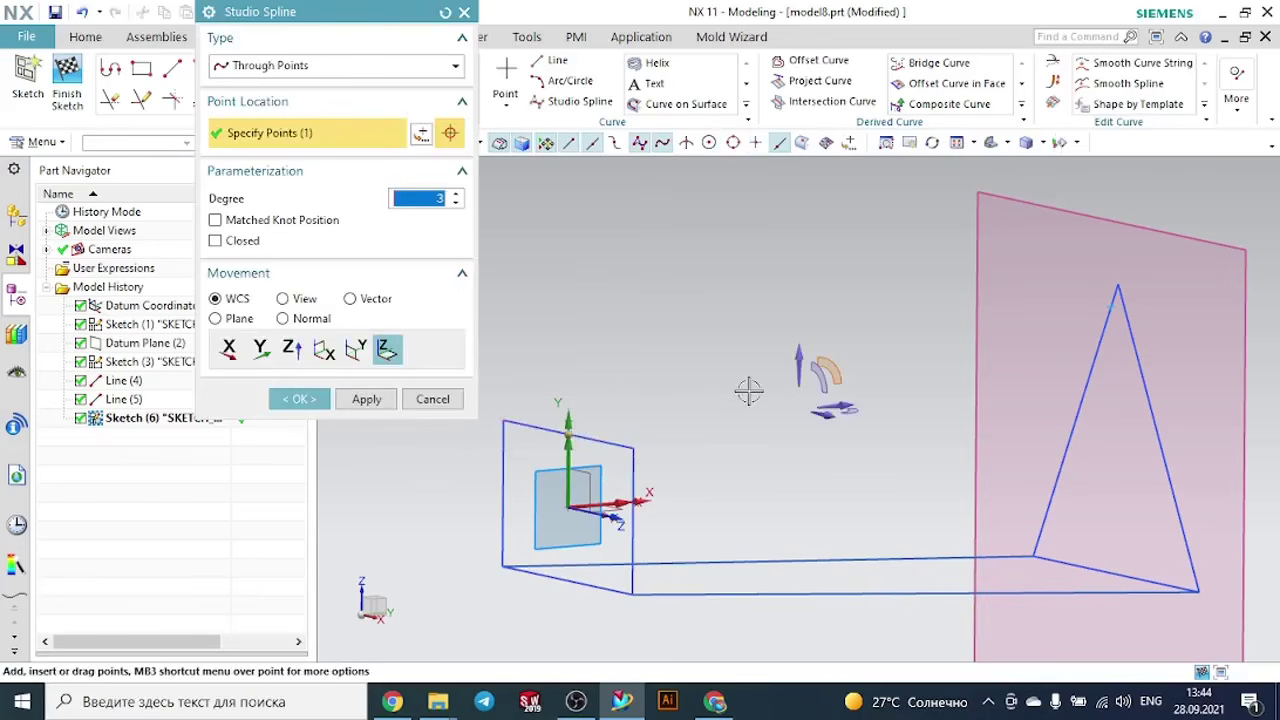
click(748, 390)
click(890, 402)
click(995, 388)
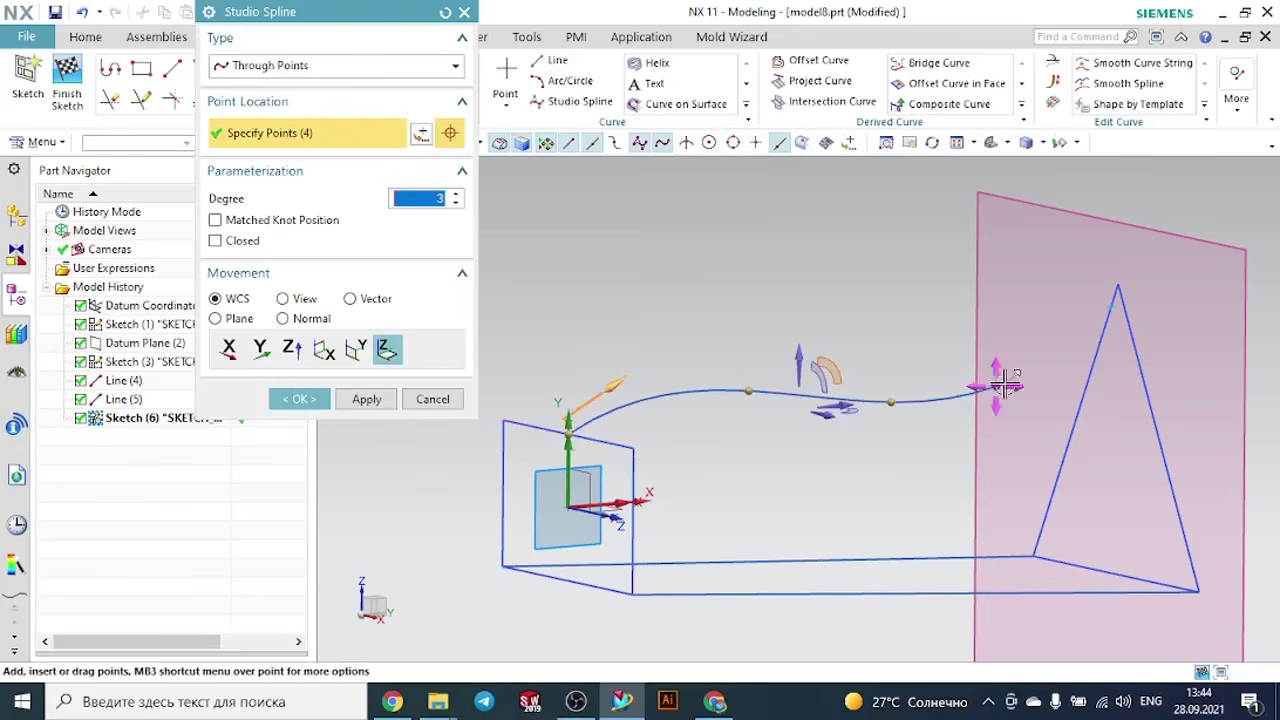
click(1114, 300)
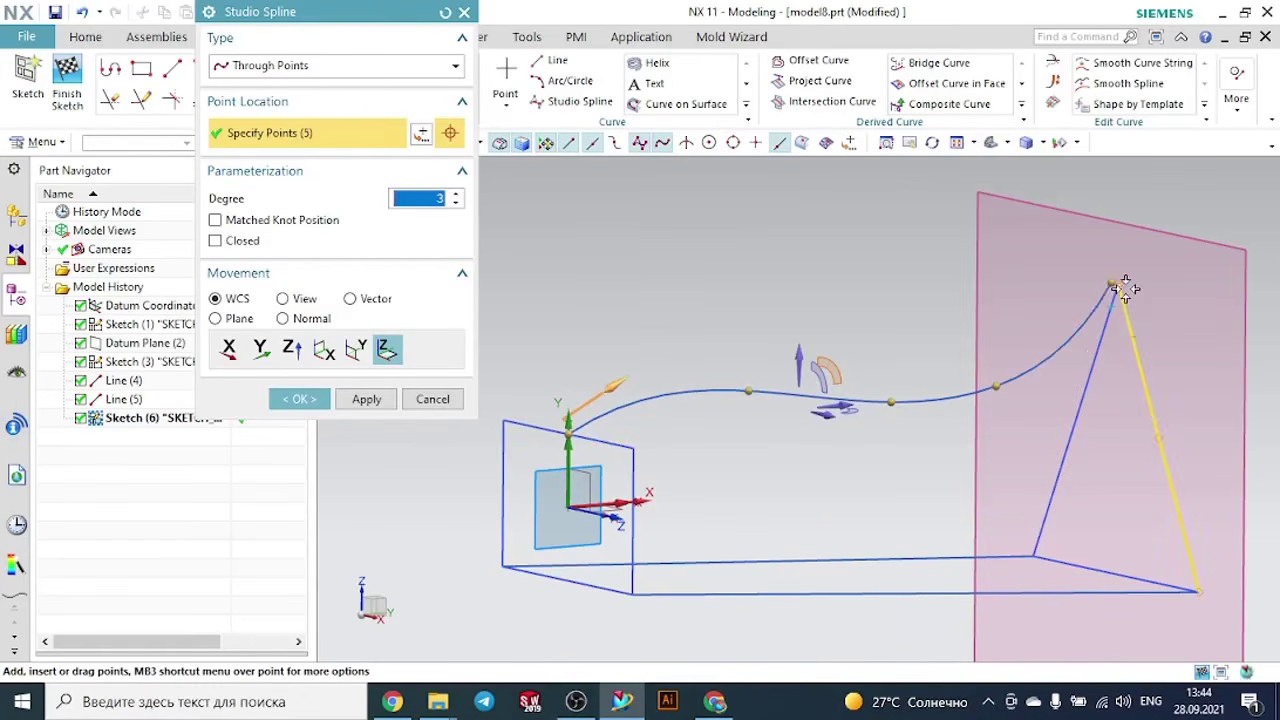
click(290, 399)
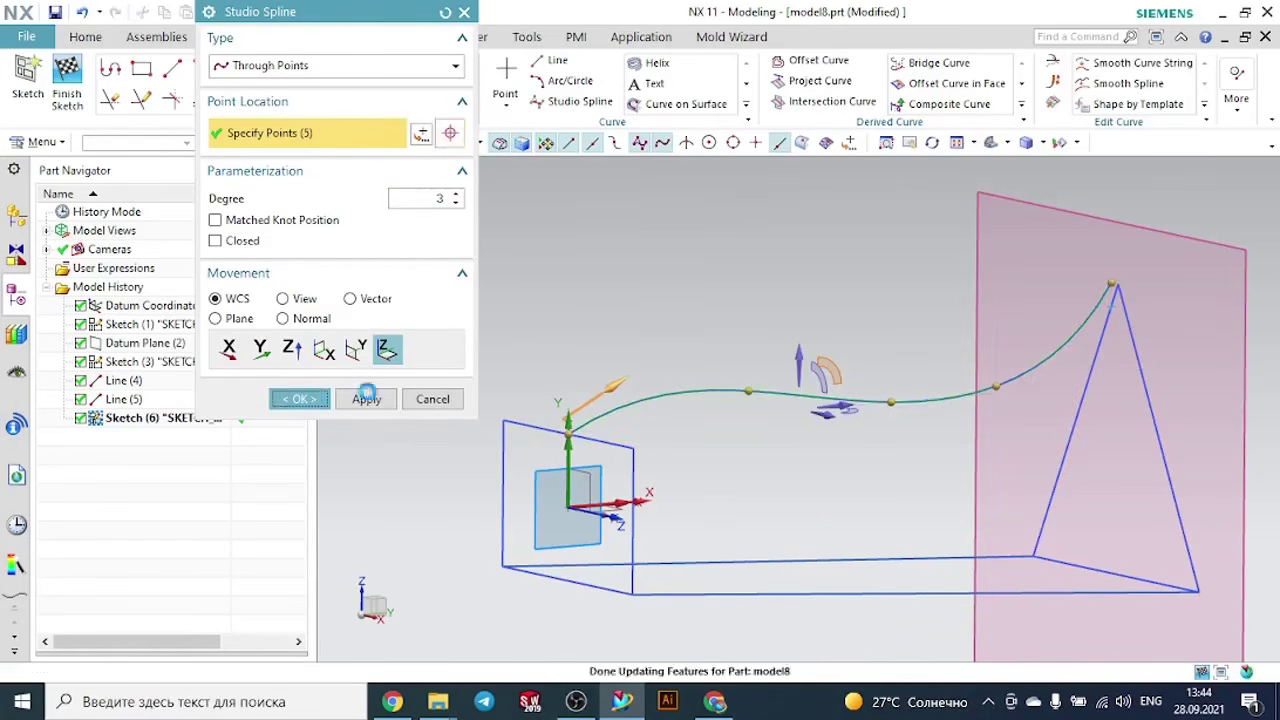
scroll(623, 345, down, 4)
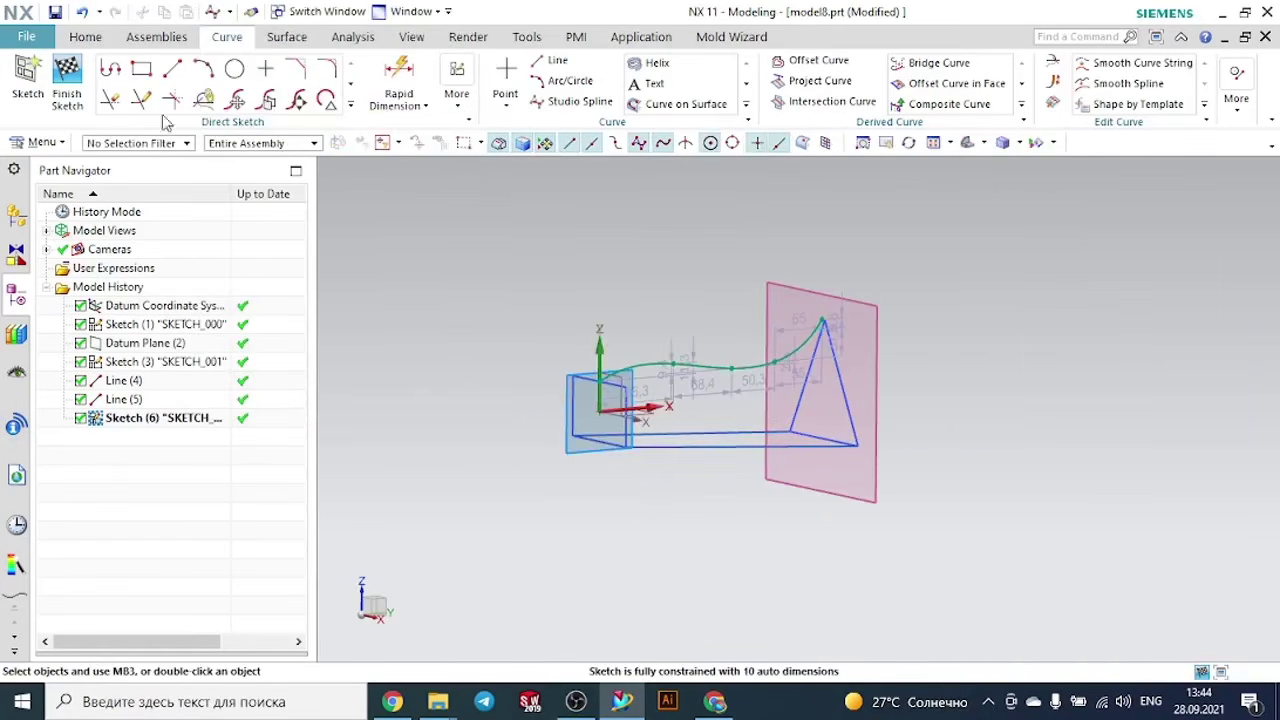
click(67, 82)
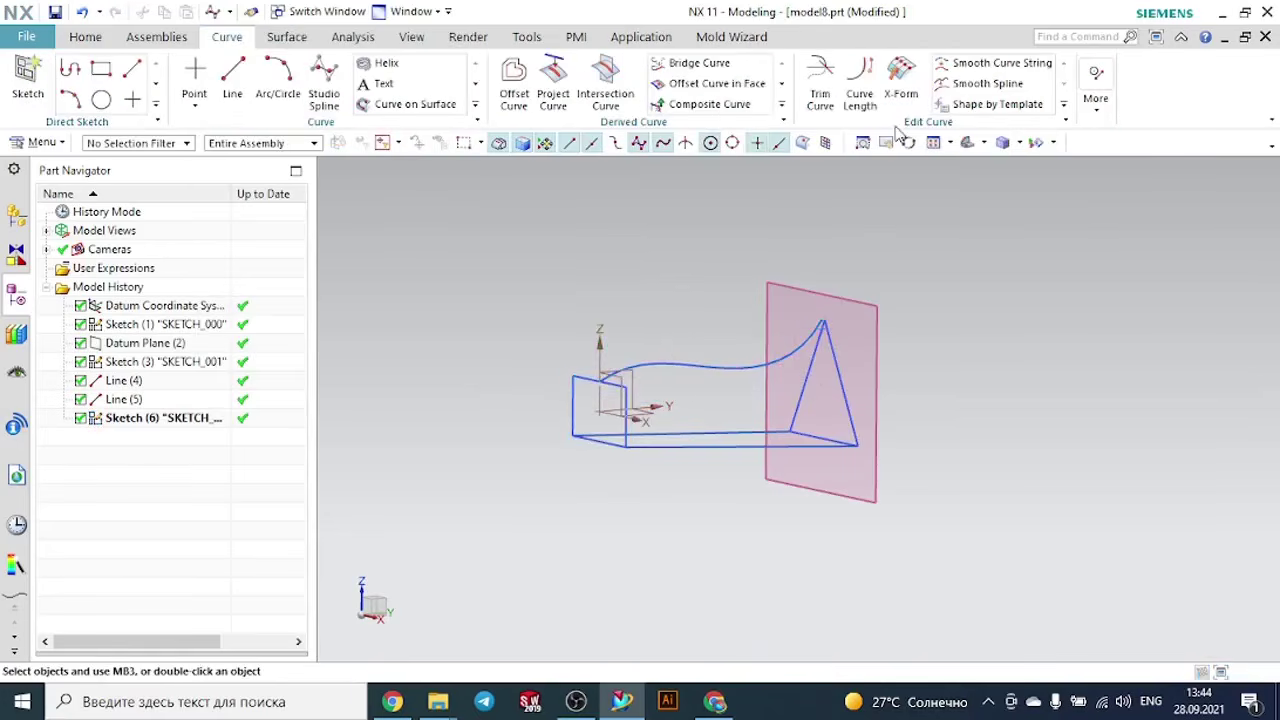
- Start the Swept command with the triangle as the first section and the rectangle as the second section
click(85, 37)
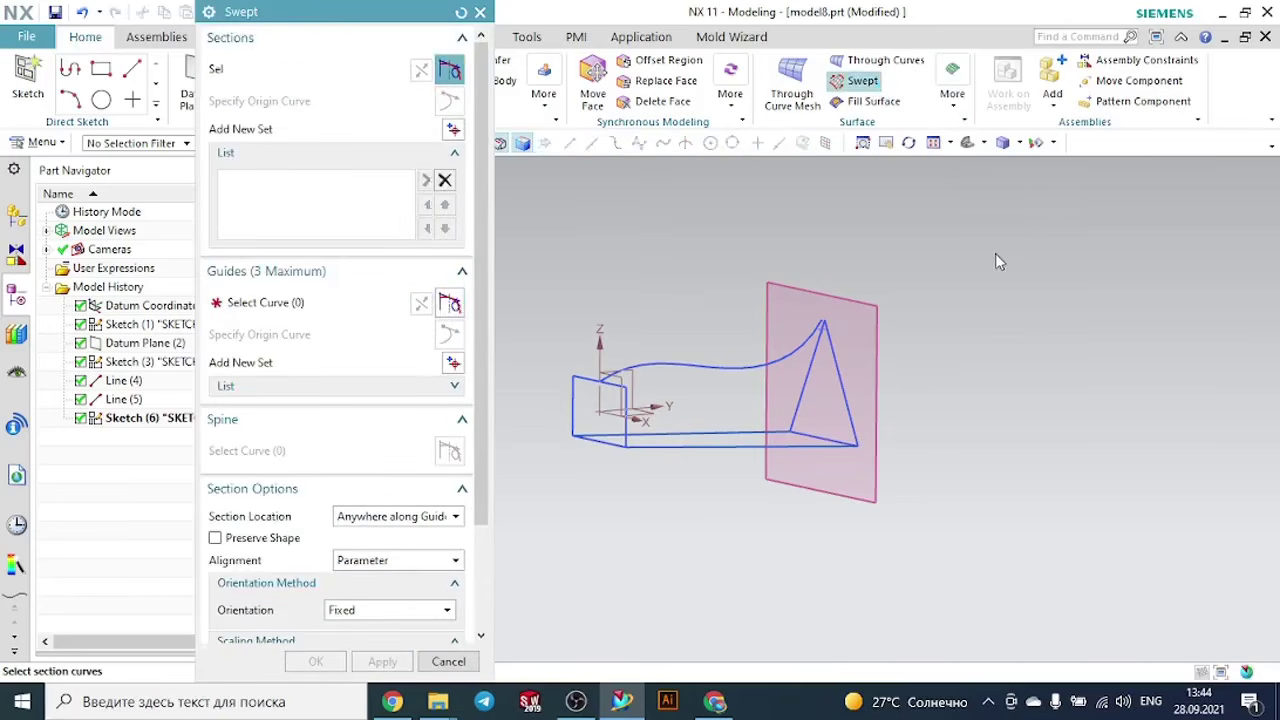
scroll(828, 377, up, 3)
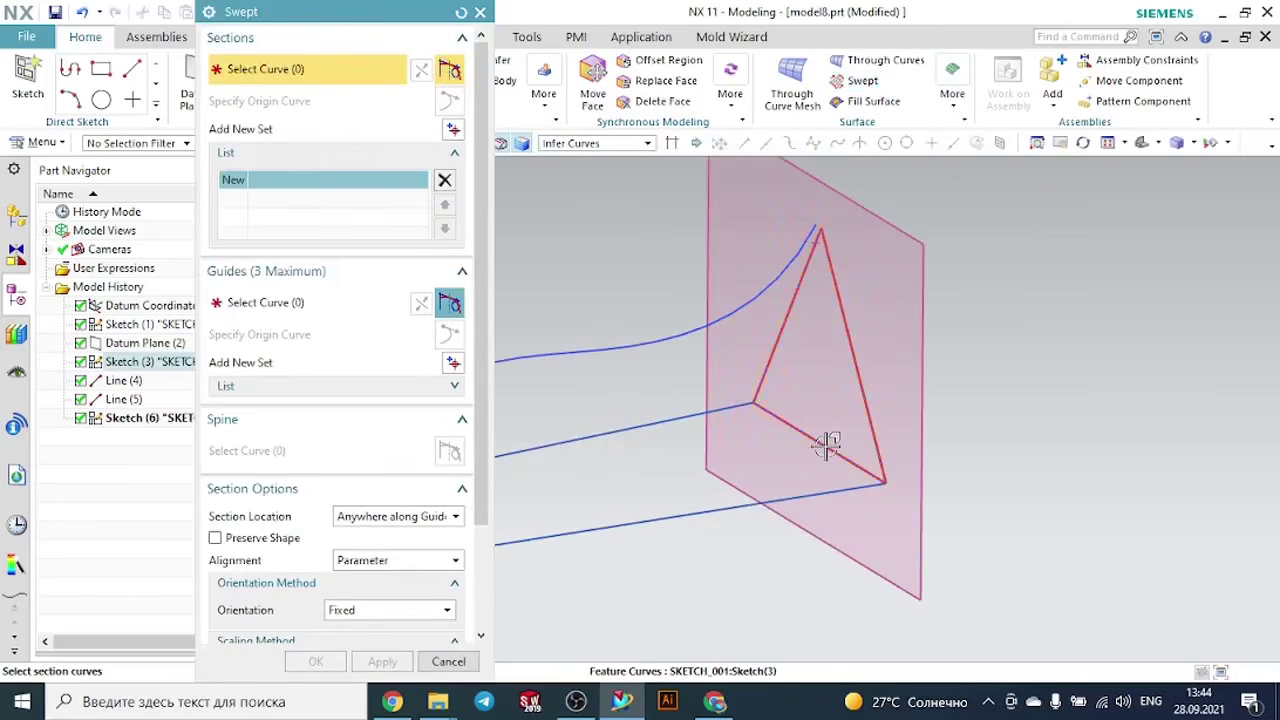
click(827, 443)
scroll(1037, 461, down, 3)
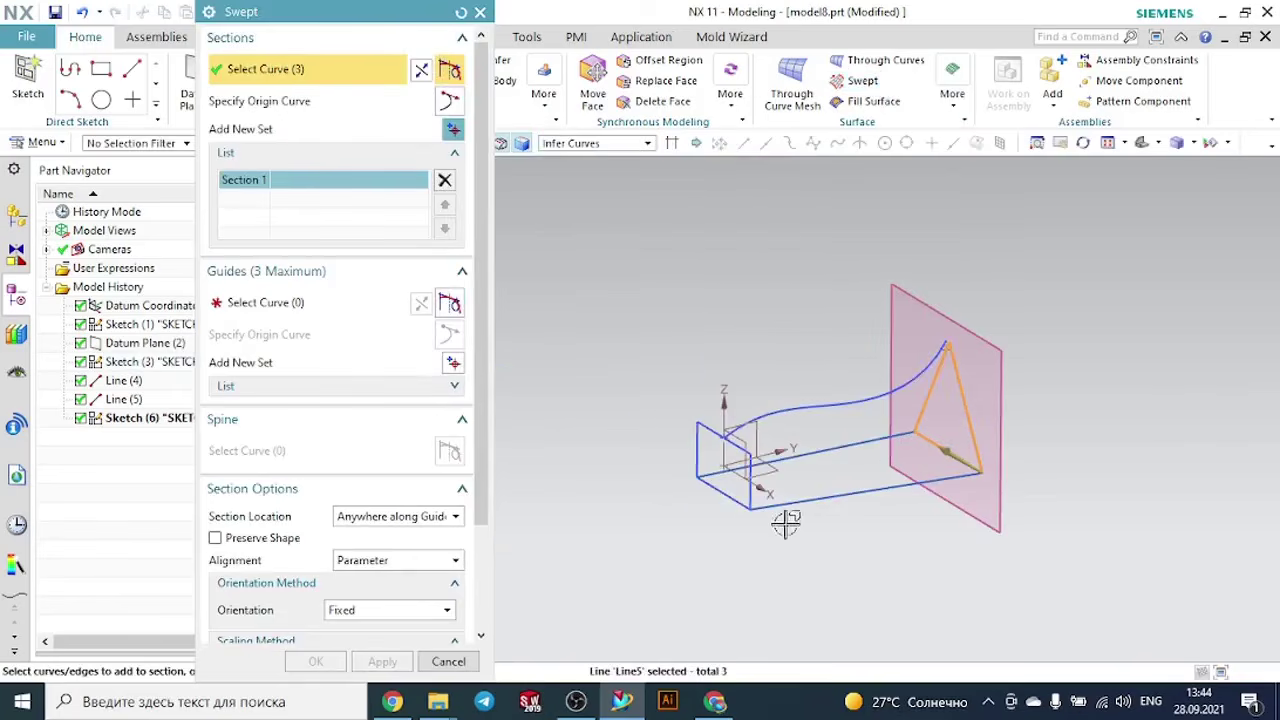
middle_click(704, 542)
scroll(705, 540, up, 3)
click(752, 456)
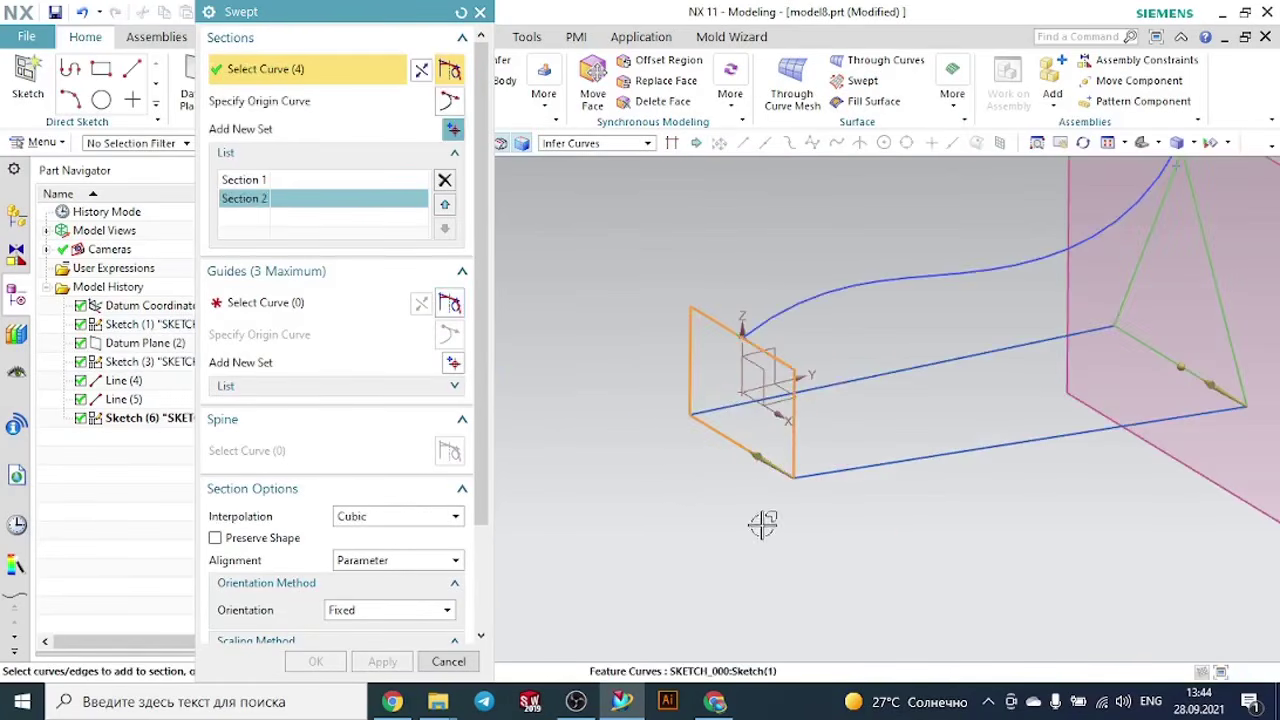
middle_click(760, 523)
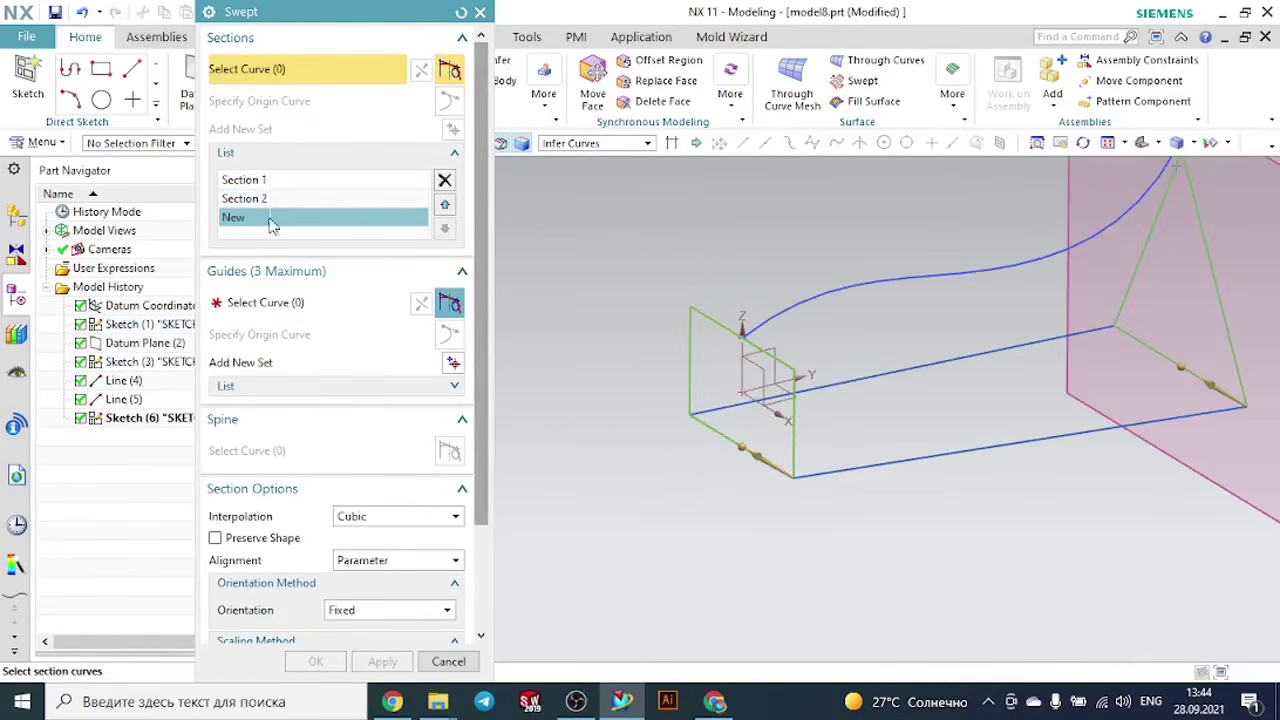
- Add the two straight lines and the spline as three separate guides, and create the swept body
click(268, 302)
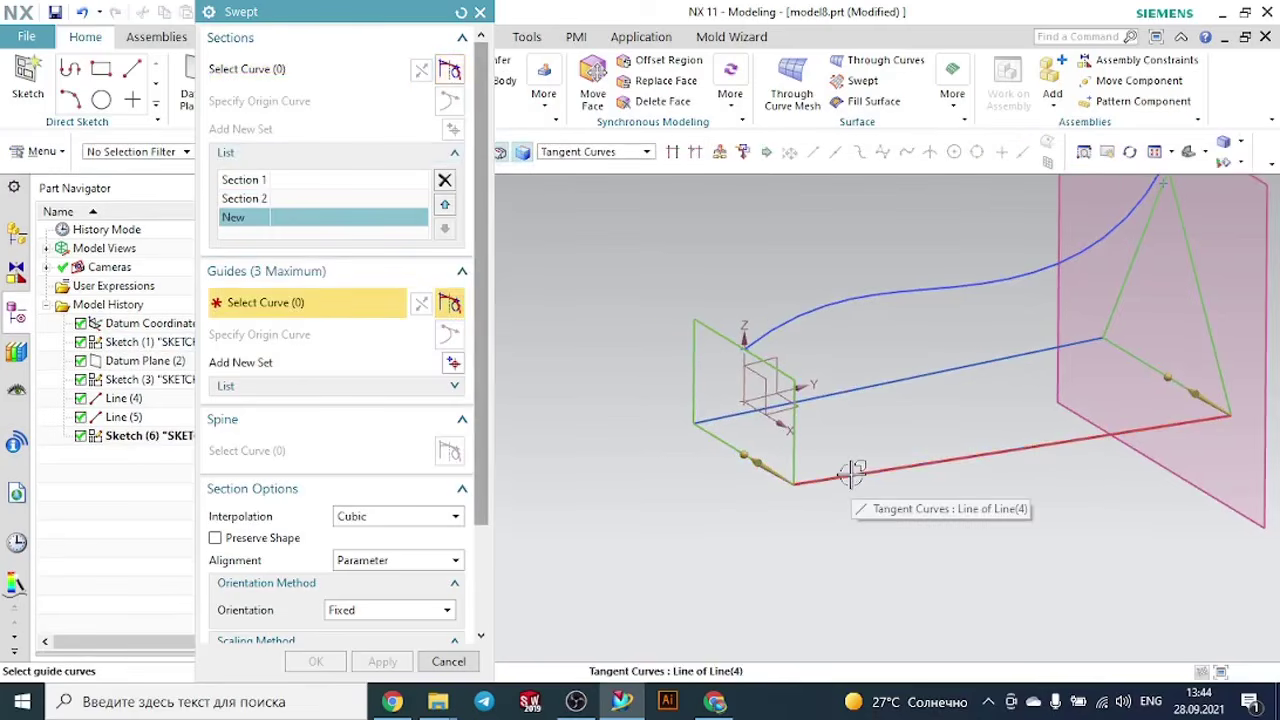
click(851, 472)
middle_drag(753, 513, 829, 543)
middle_click(829, 543)
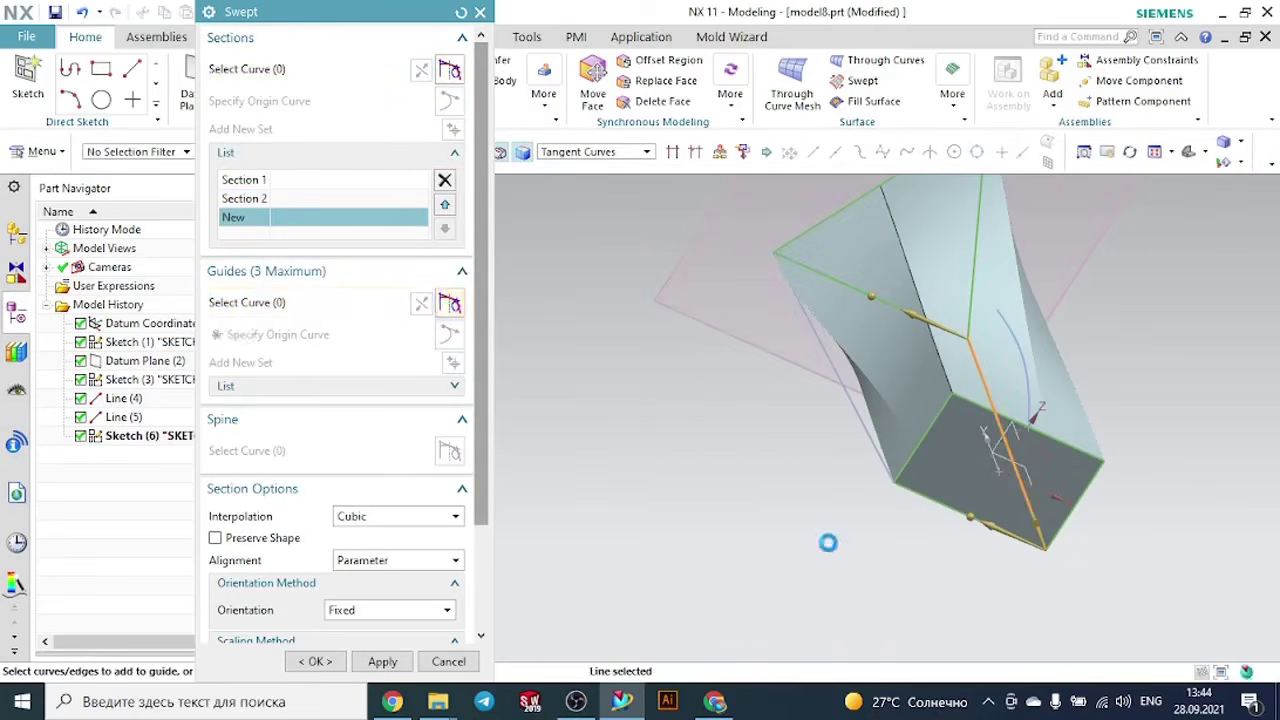
click(862, 452)
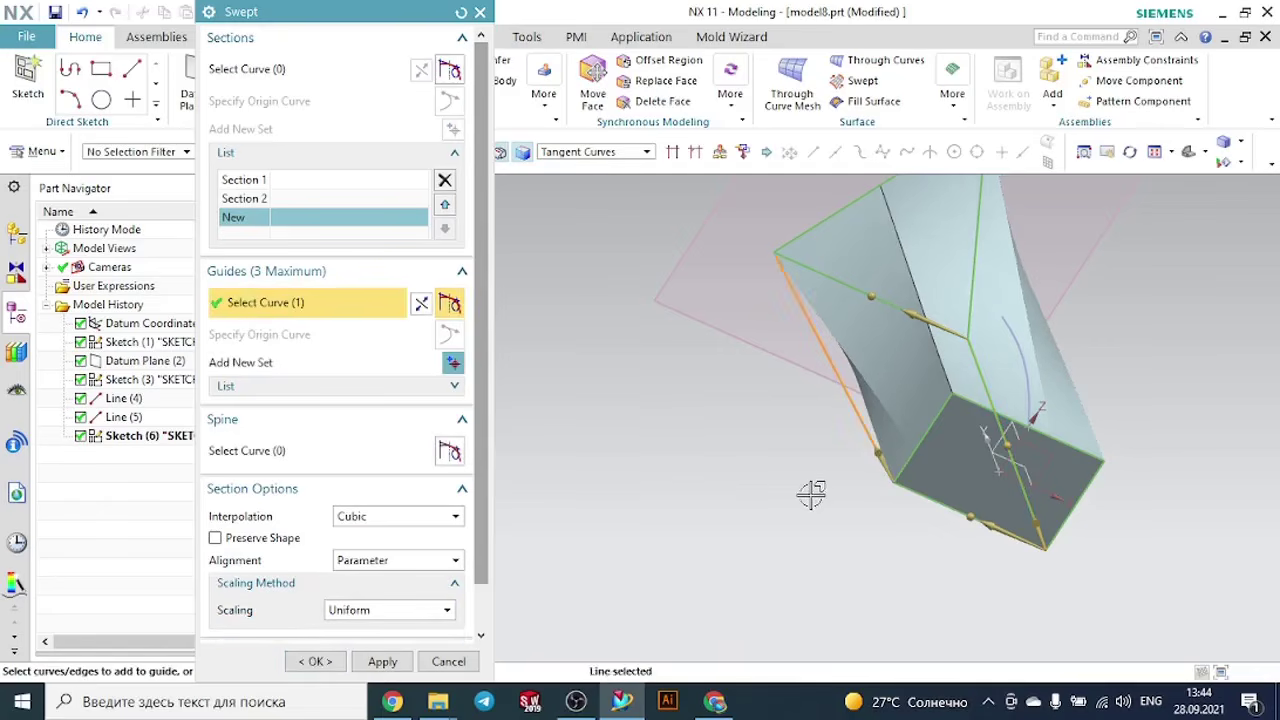
middle_click(985, 530)
middle_drag(1154, 511, 1063, 490)
click(735, 293)
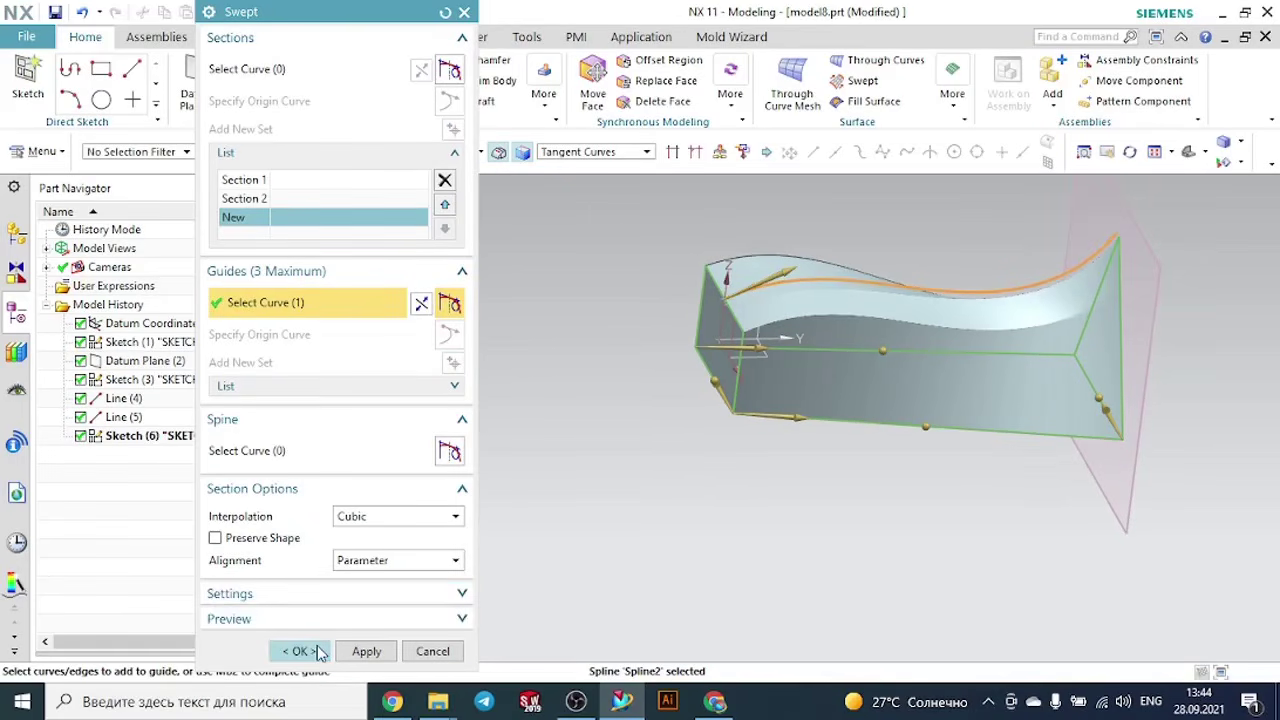
click(318, 652)
- Hide all sketches and the datum plane at the triangular end of the swept body
middle_drag(714, 449, 726, 495)
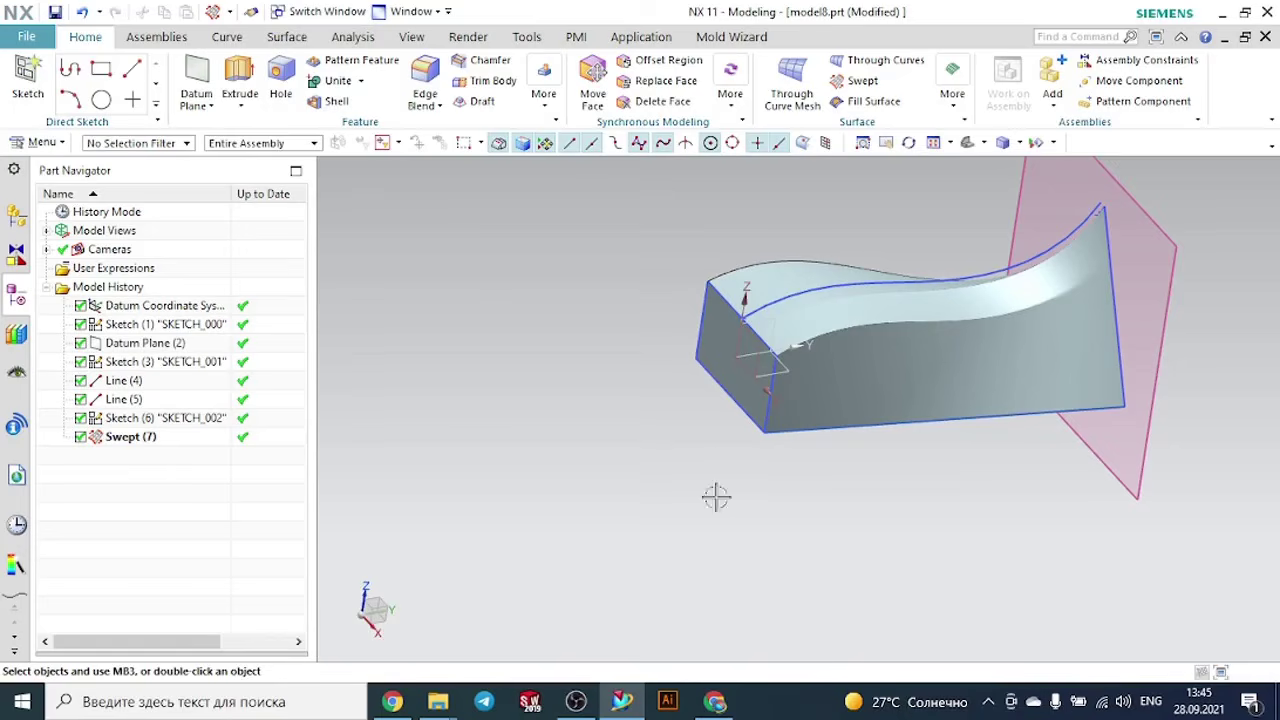
mouse_move(1006, 471)
middle_down()
mouse_move(1066, 460)
mouse_move(1012, 458)
middle_up()
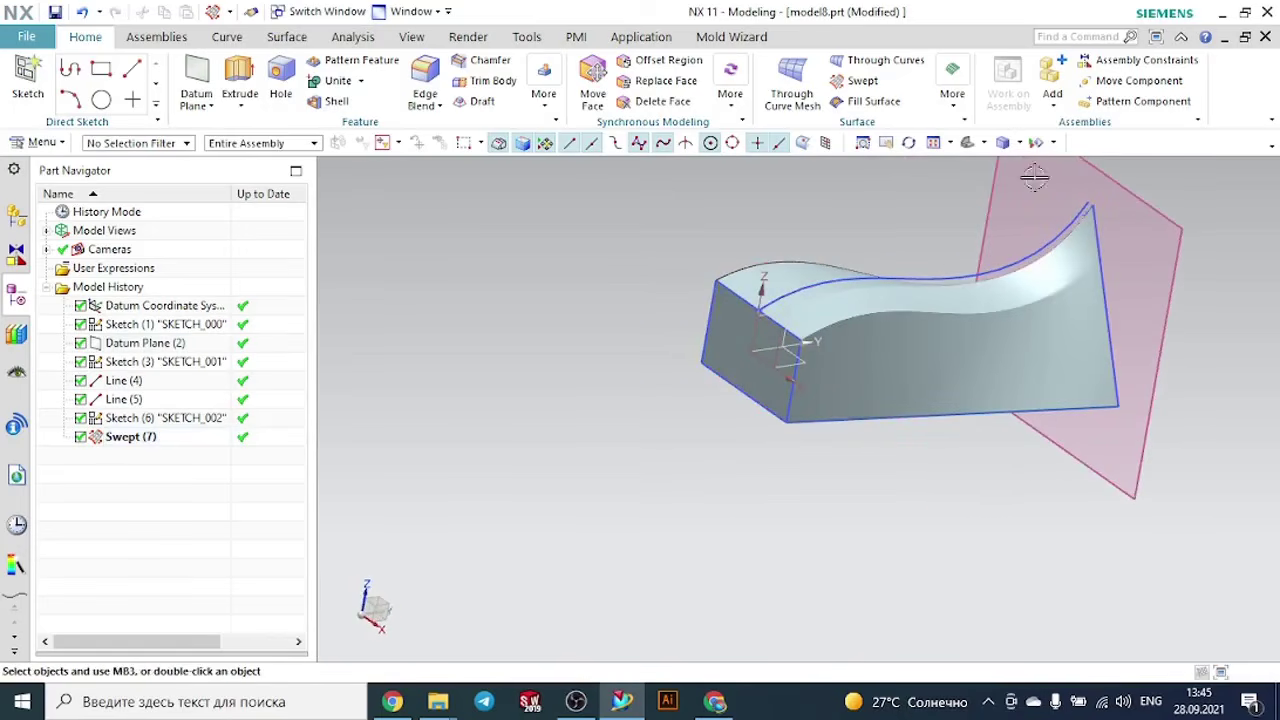
click(1035, 143)
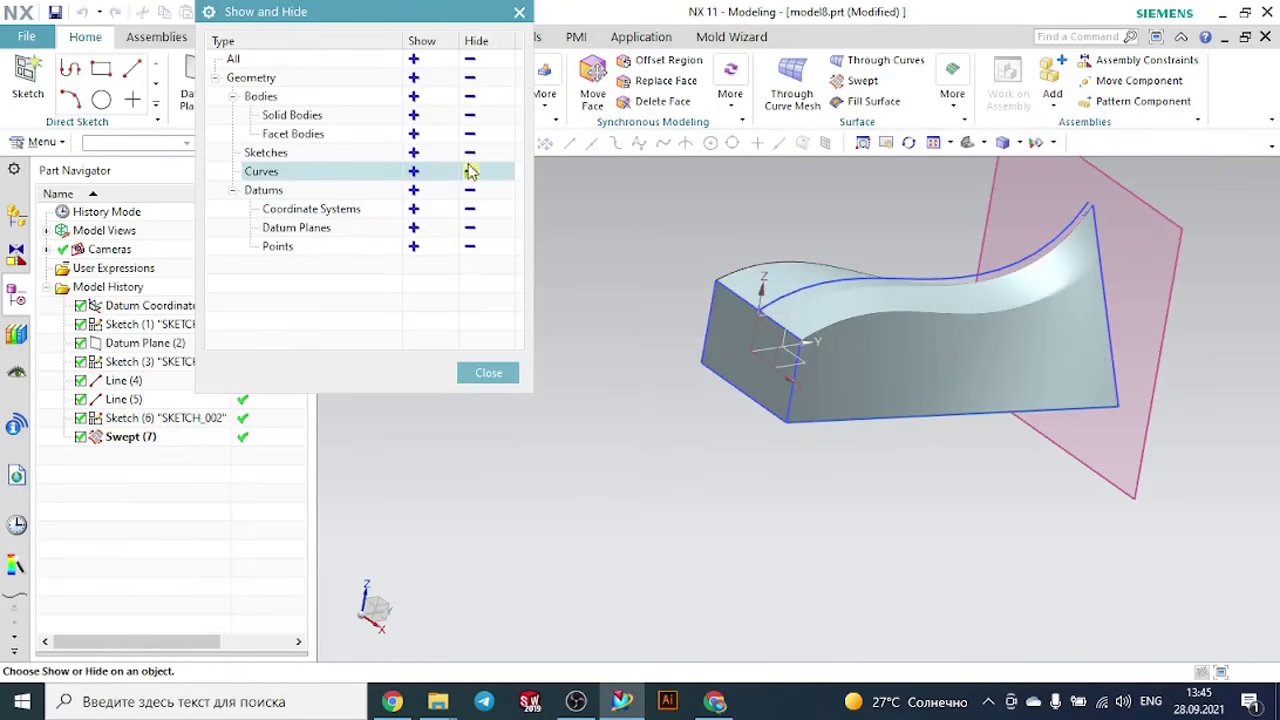
click(470, 154)
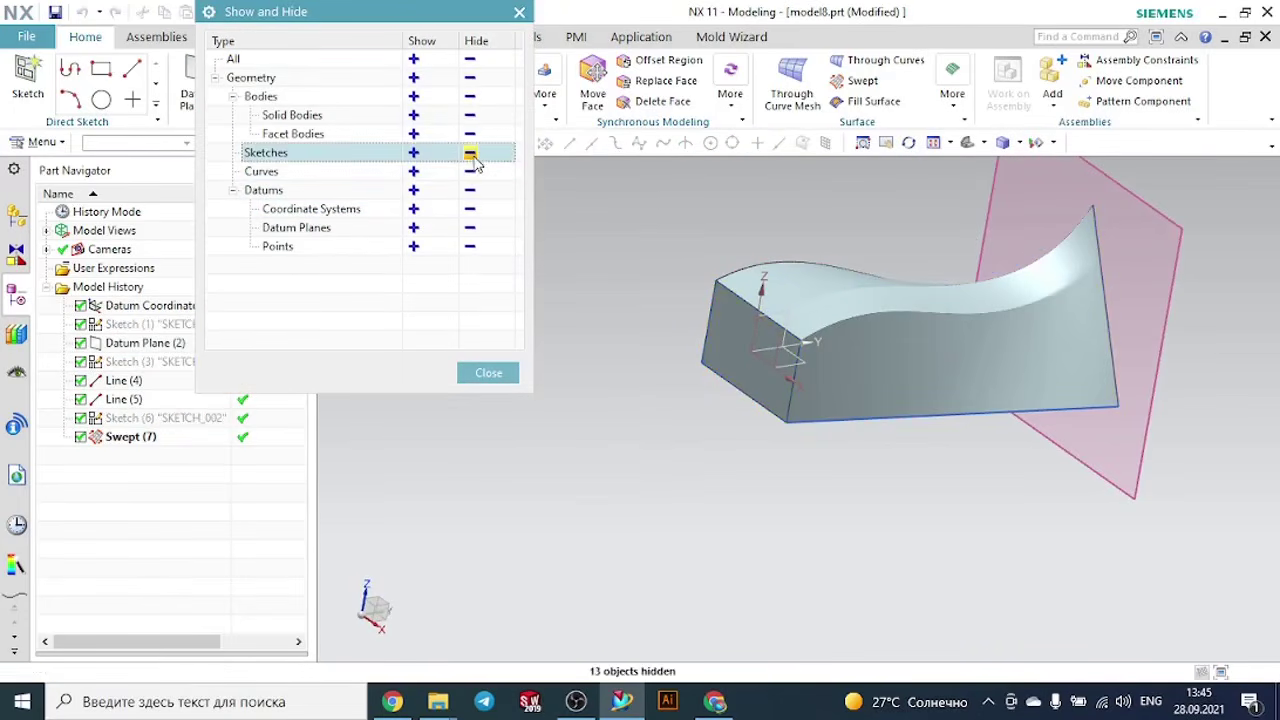
click(488, 373)
click(1160, 405)
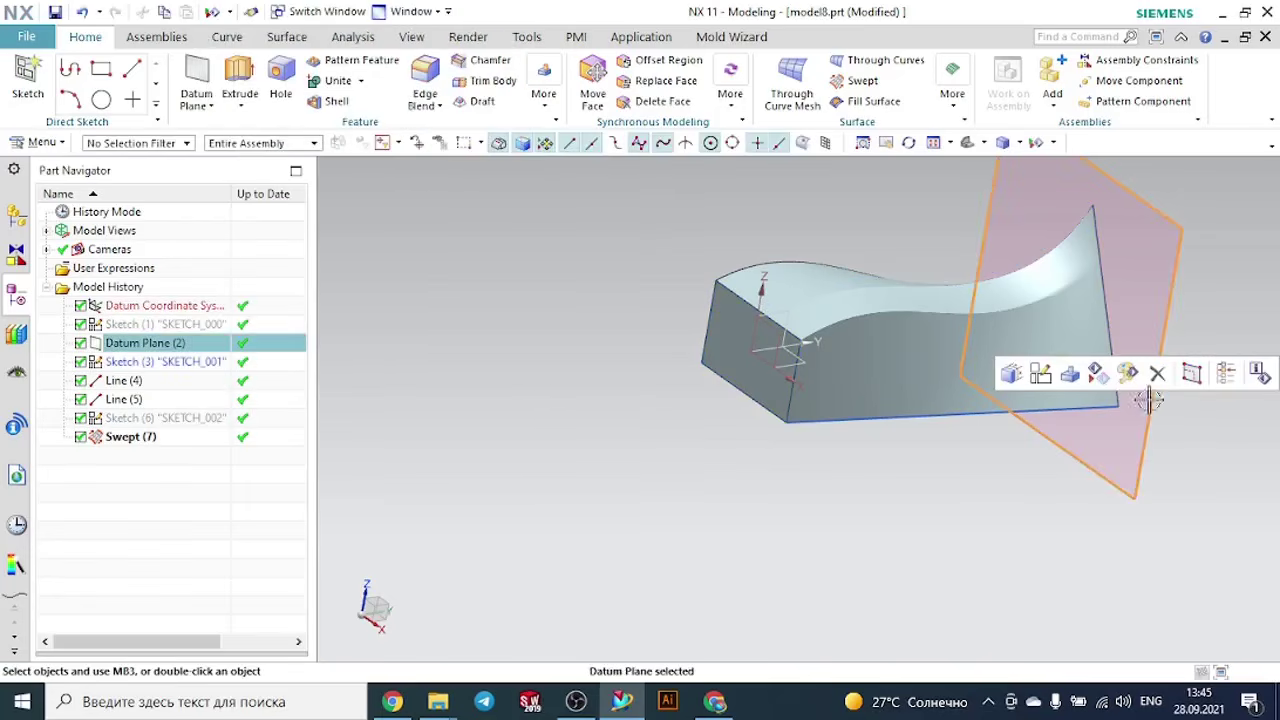
click(1108, 383)
- Shell the swept body with a 3 mm wall thickness, removing its triangular end face
middle_drag(983, 474, 940, 492)
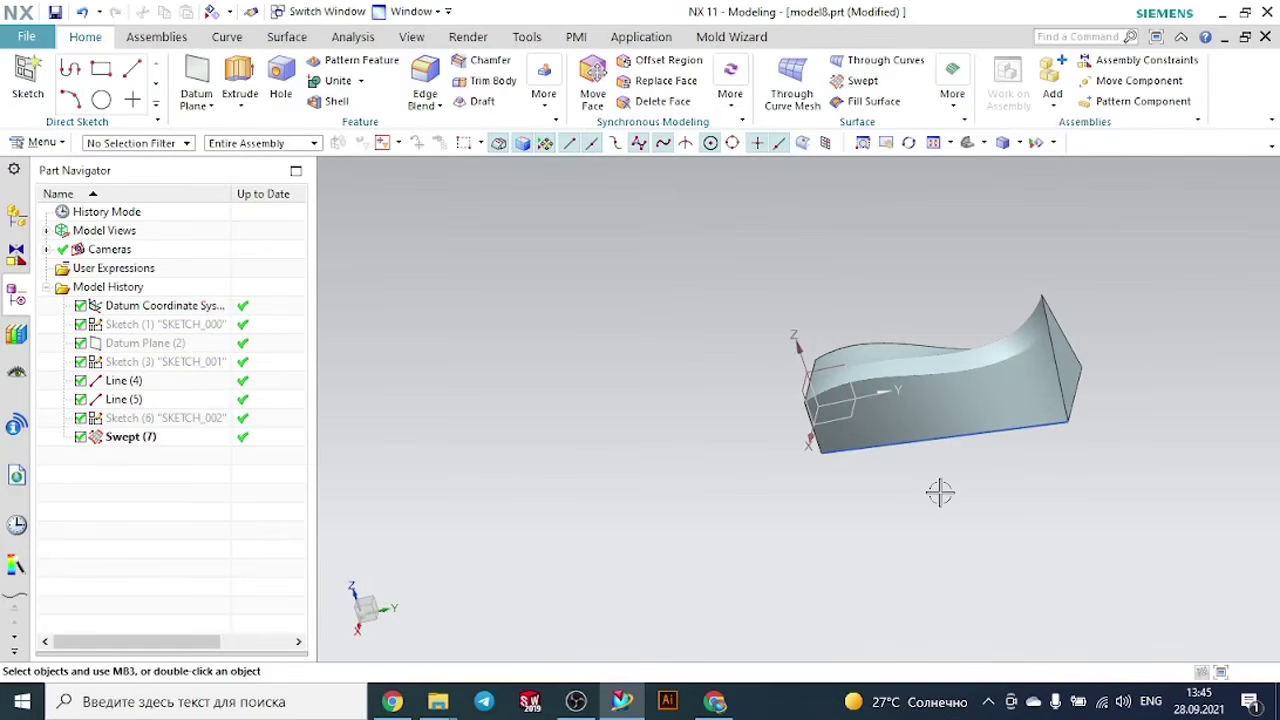
middle_drag(1010, 468, 907, 449)
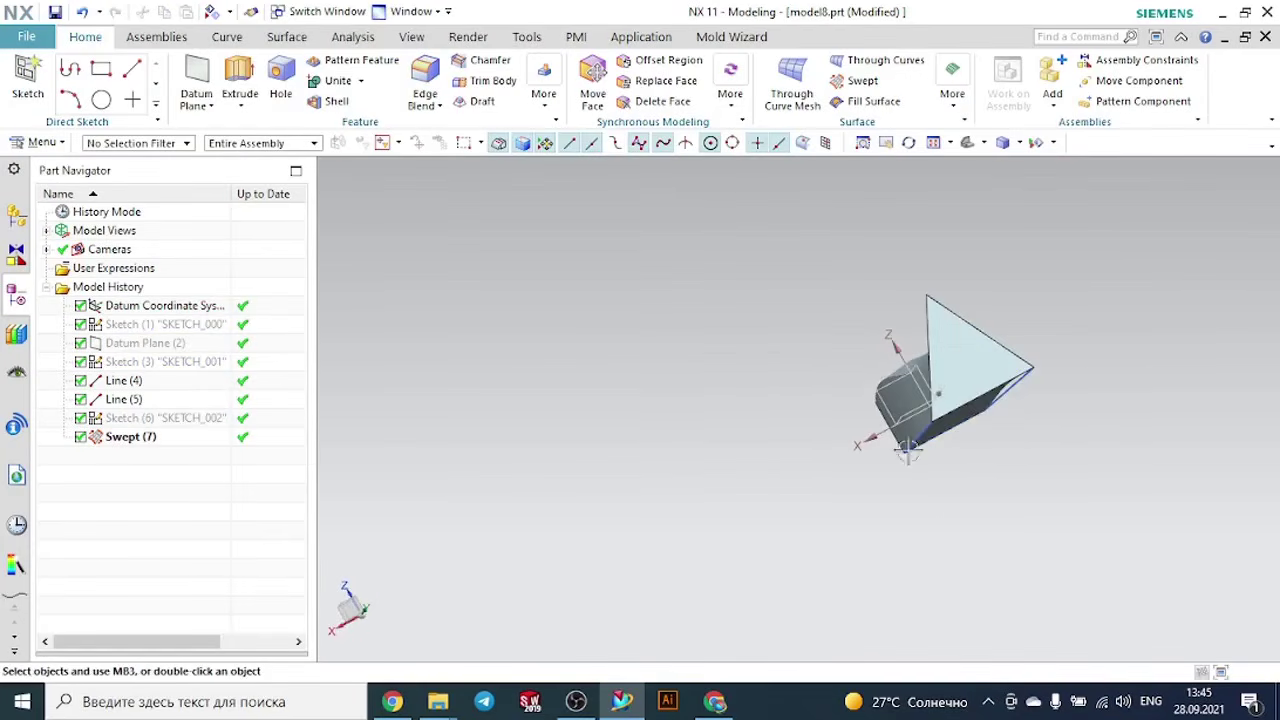
click(337, 103)
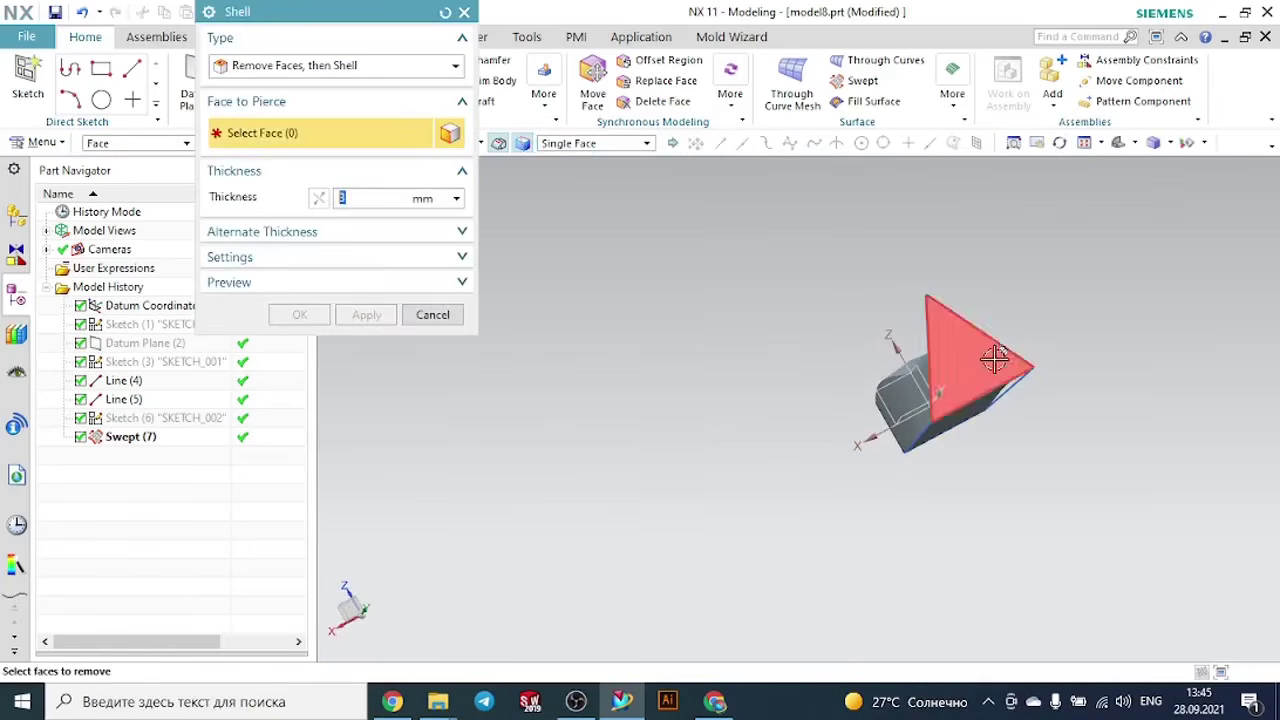
click(985, 358)
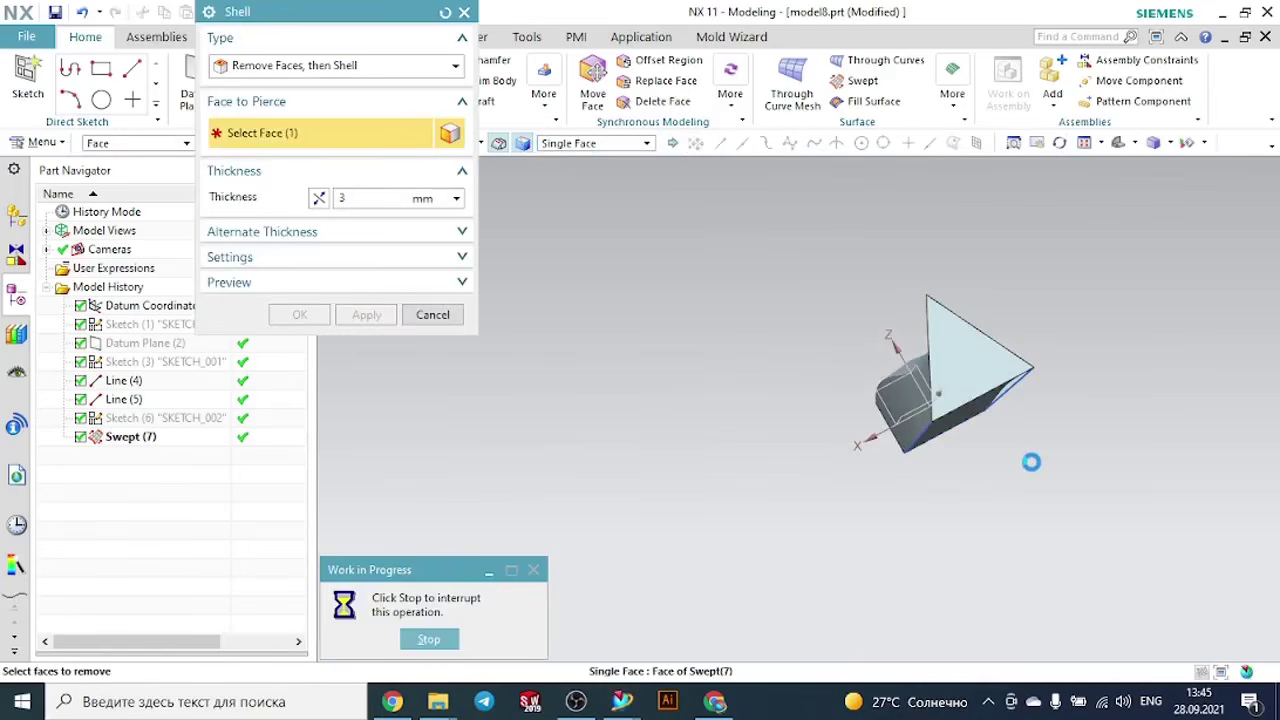
middle_click(968, 490)
middle_drag(963, 491, 1000, 505)
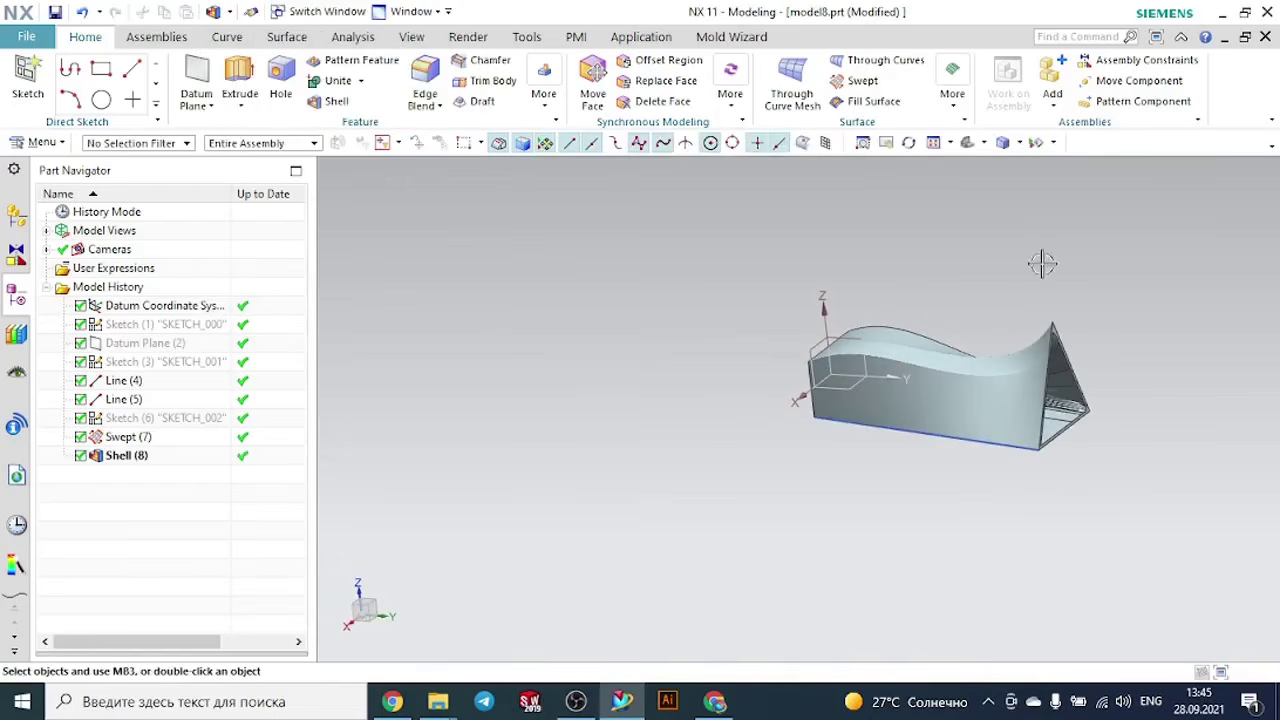
- Close the model8 part, switch to the Swept folder in File Explorer, and open model6
click(1266, 37)
click(657, 386)
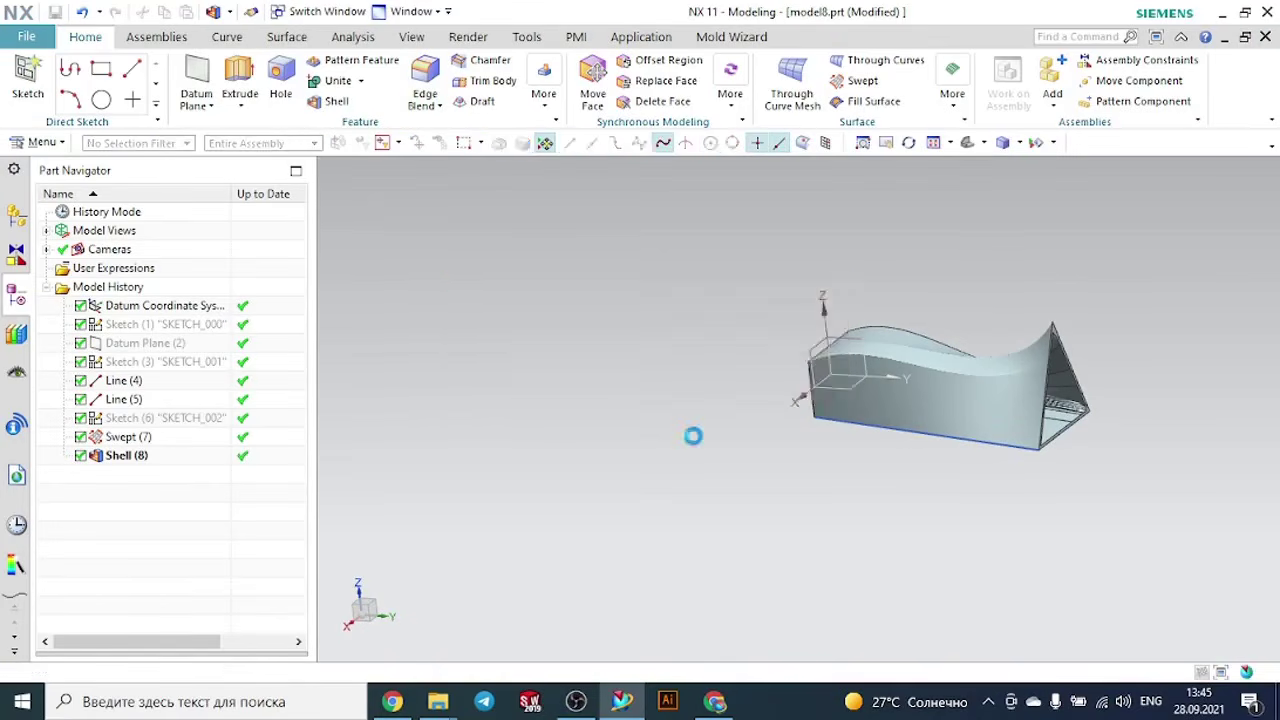
mouse_move(440, 690)
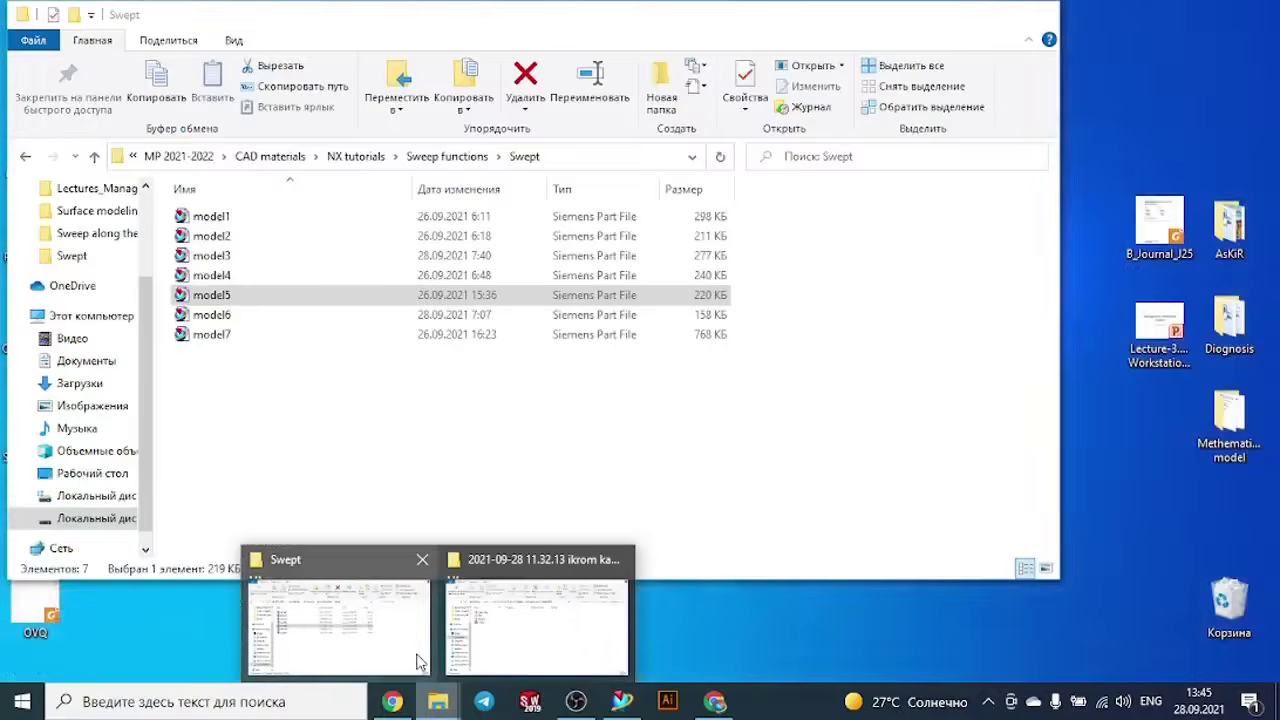
click(421, 655)
double_click(251, 316)
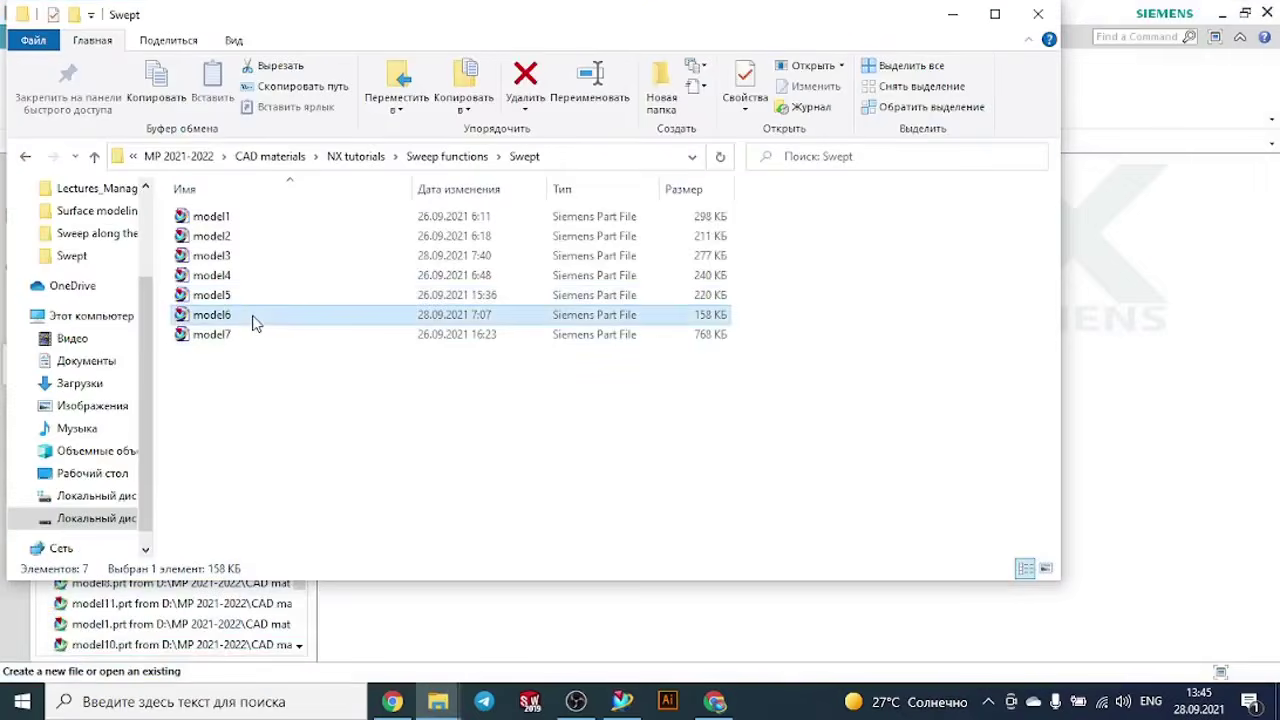
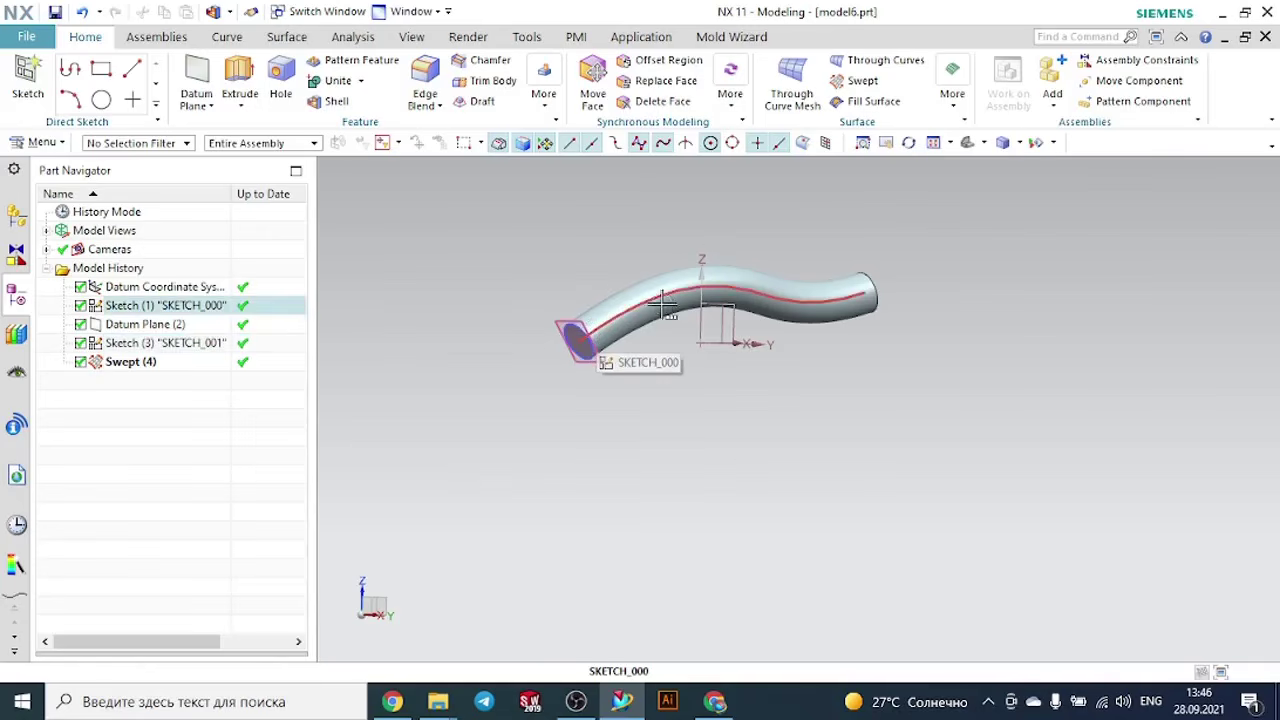
click(950, 100)
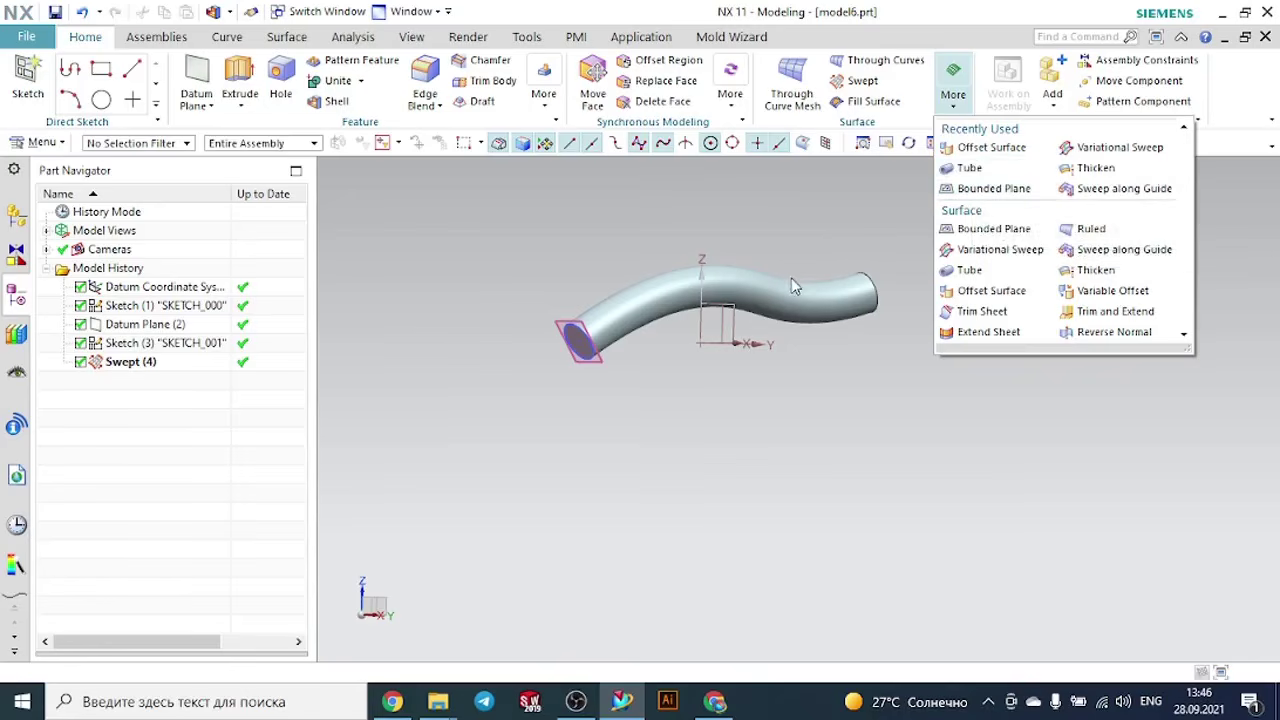
click(789, 240)
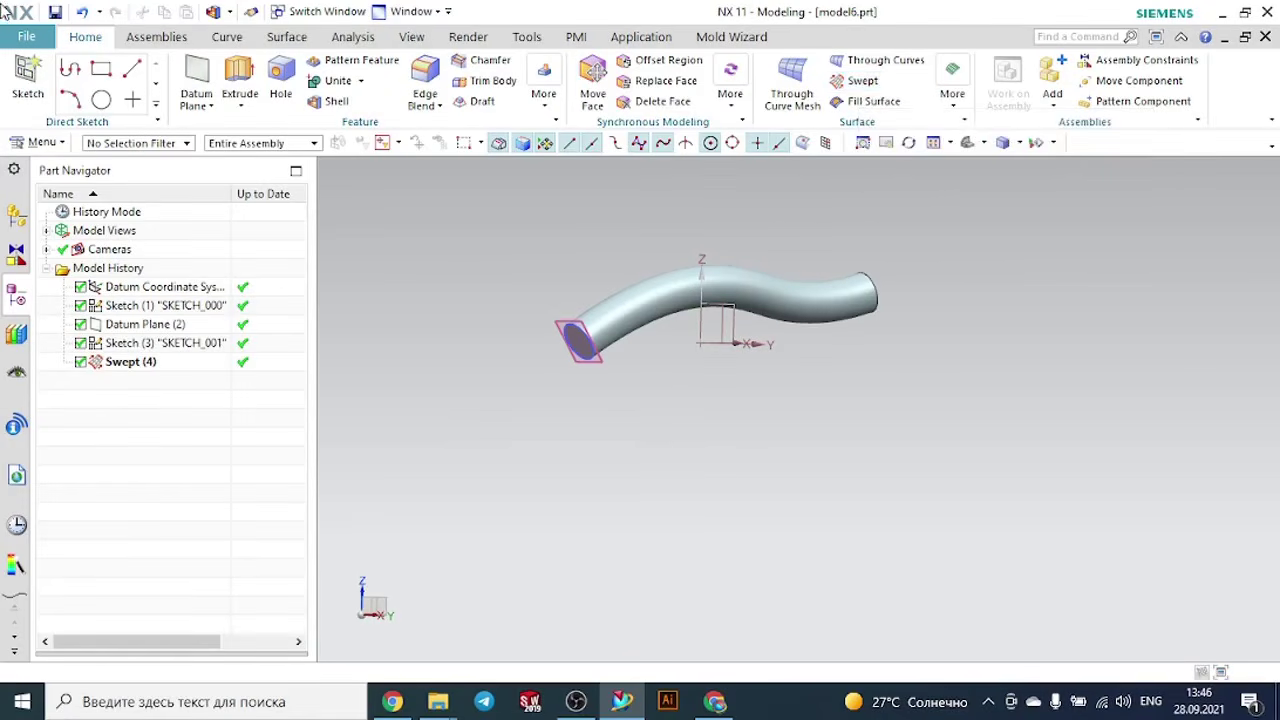
- Create a new millimetre Model part named model8.prt and start a sketch on the YZ plane
click(12, 37)
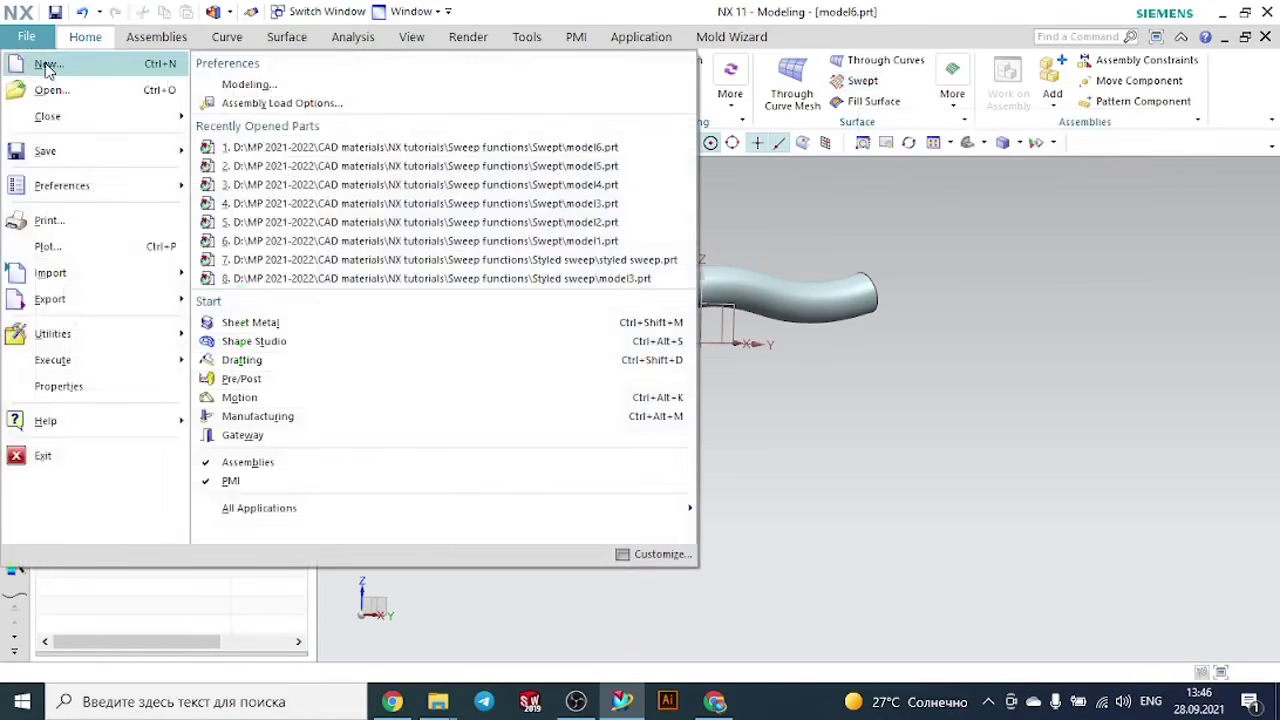
click(47, 65)
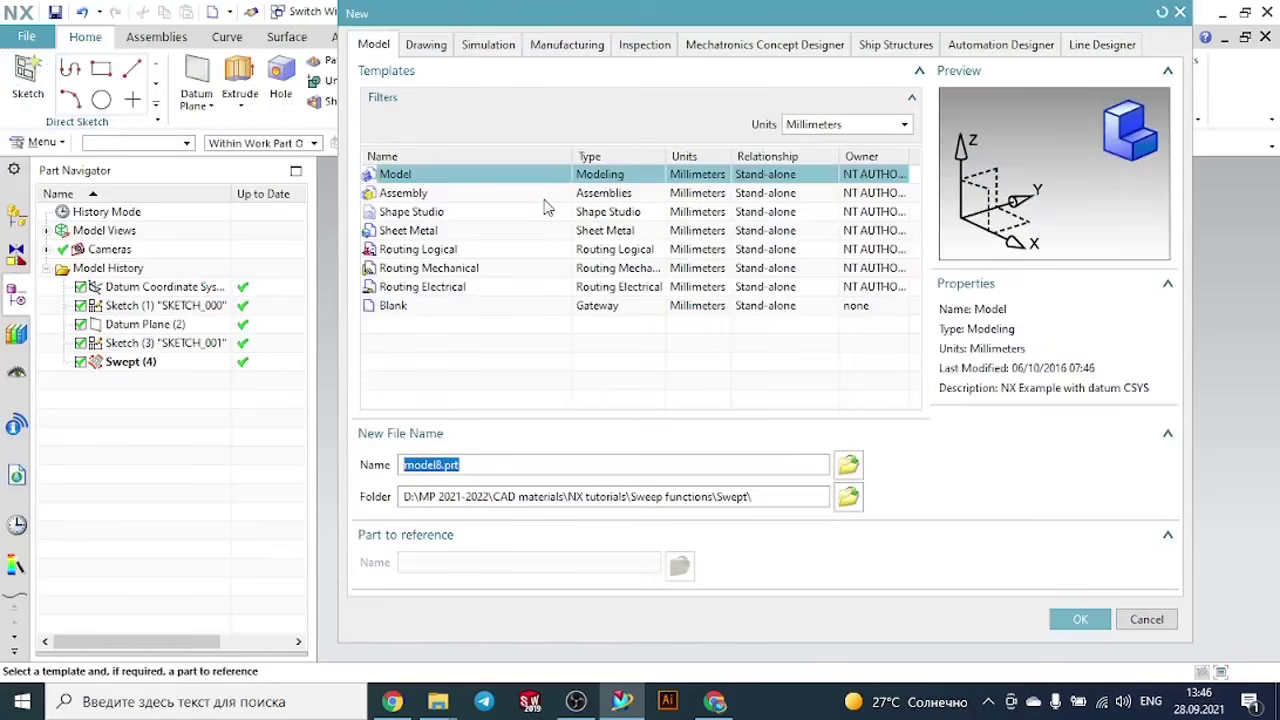
click(1076, 620)
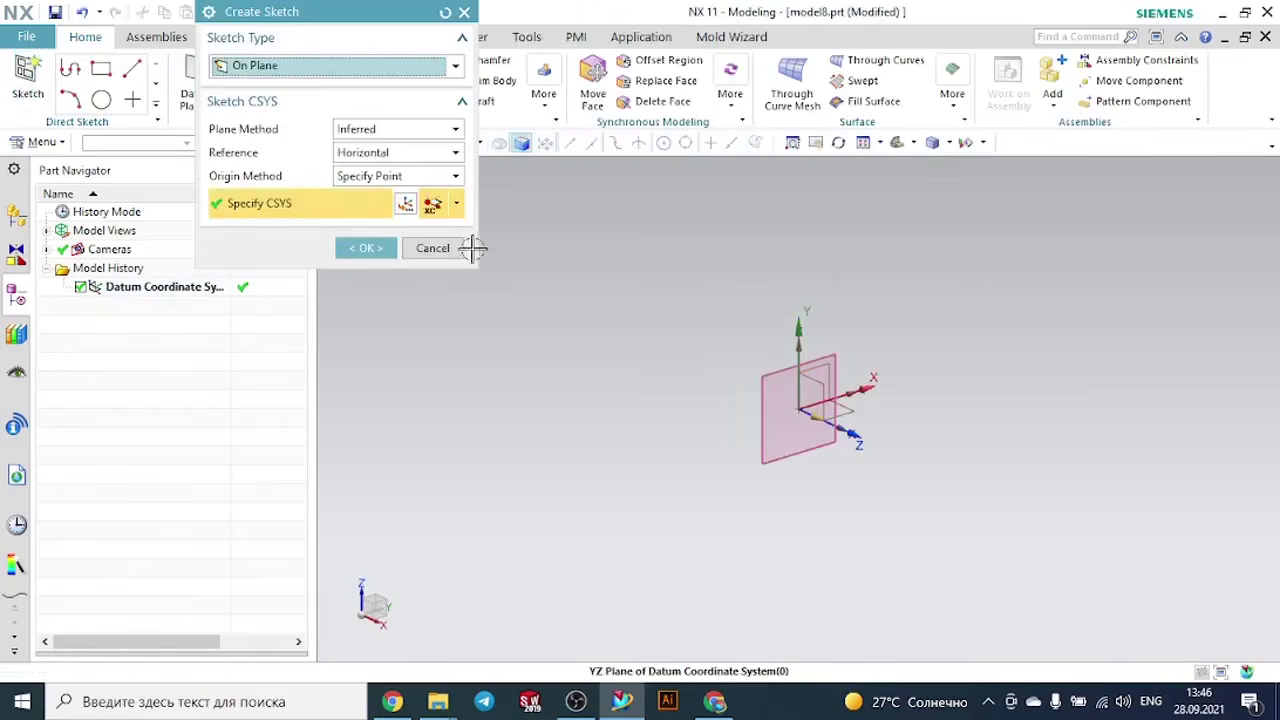
click(370, 249)
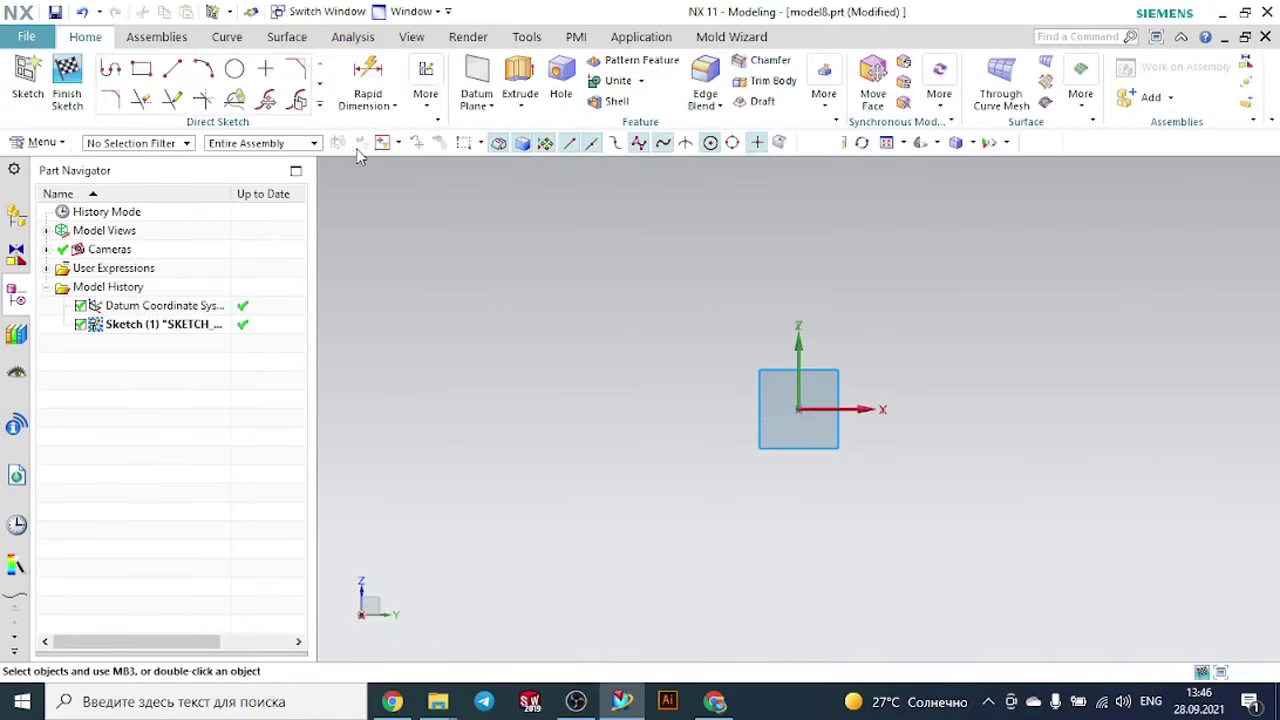
- Sketch a wavy degree 3 studio spline through seven points above the origin, and finish the sketch
click(320, 104)
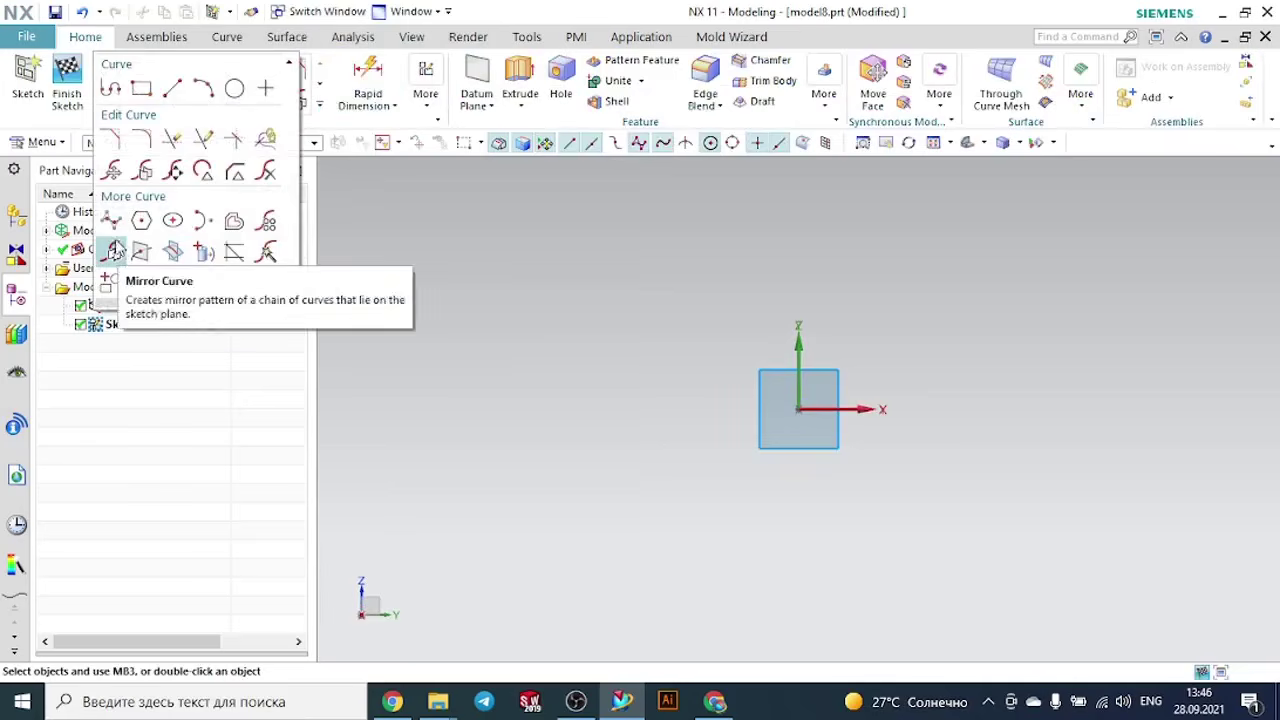
click(116, 252)
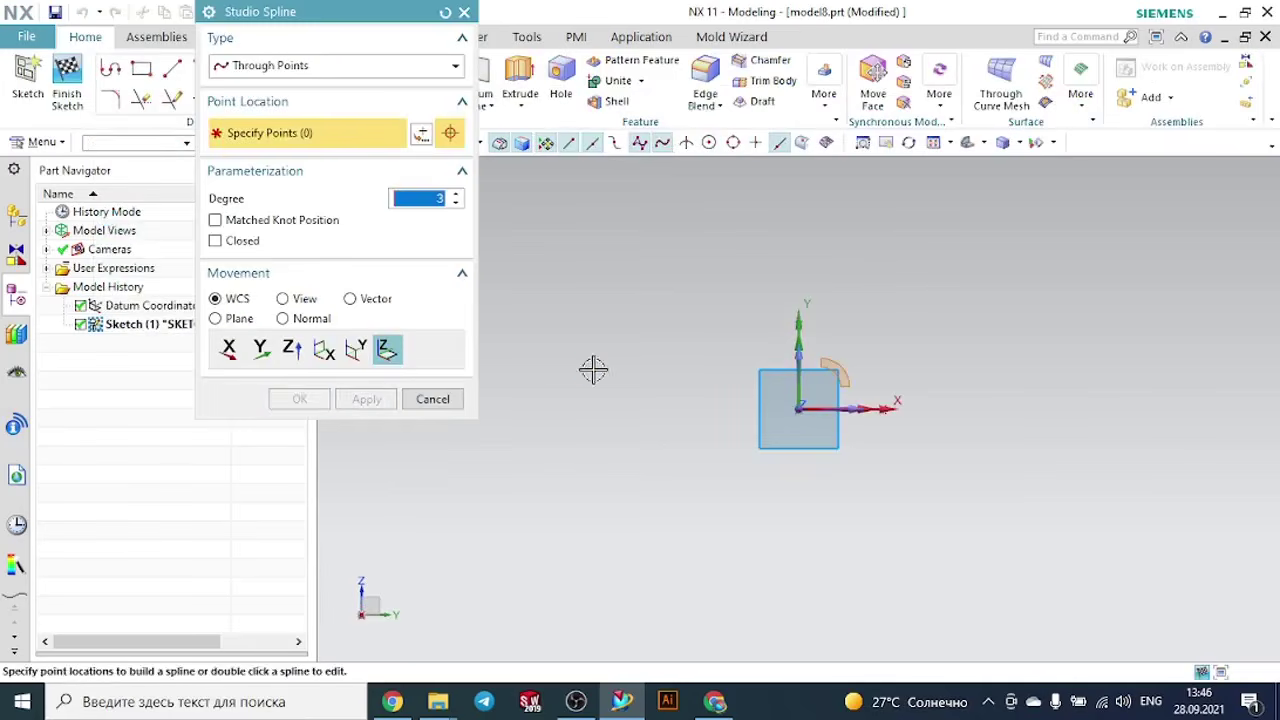
click(593, 368)
click(701, 297)
click(866, 268)
click(941, 316)
click(1009, 327)
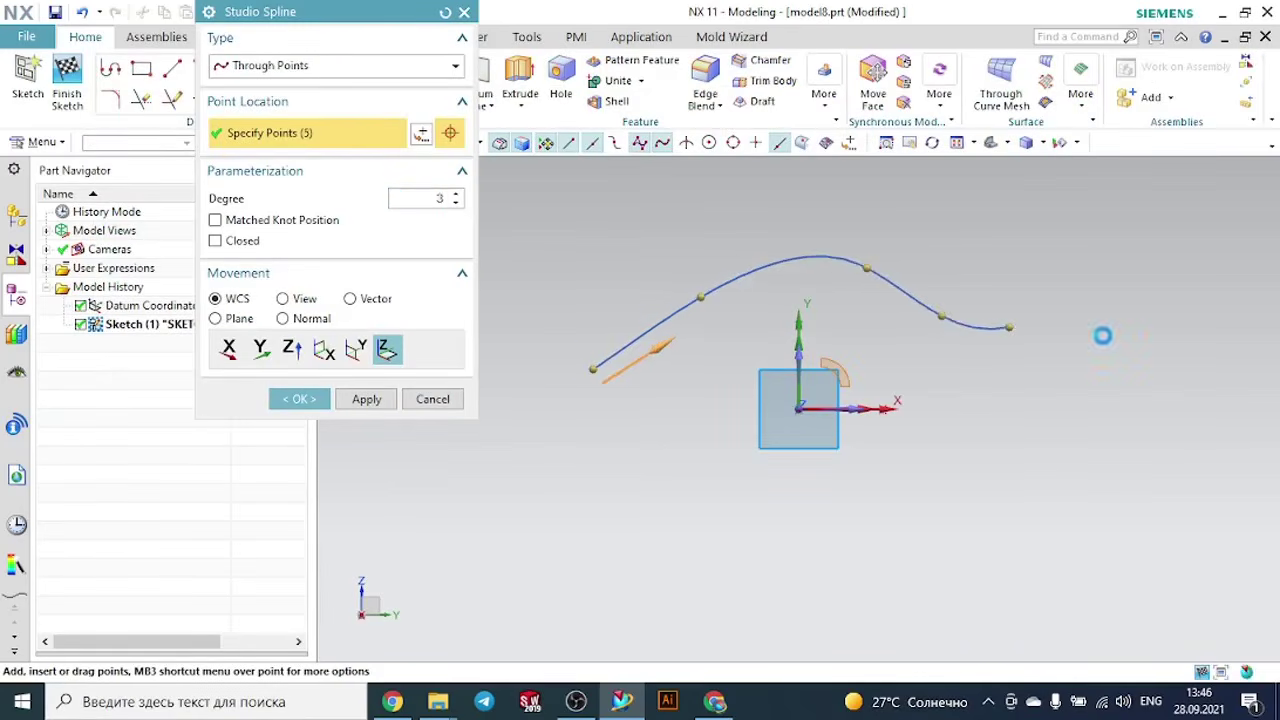
click(1125, 335)
click(1212, 328)
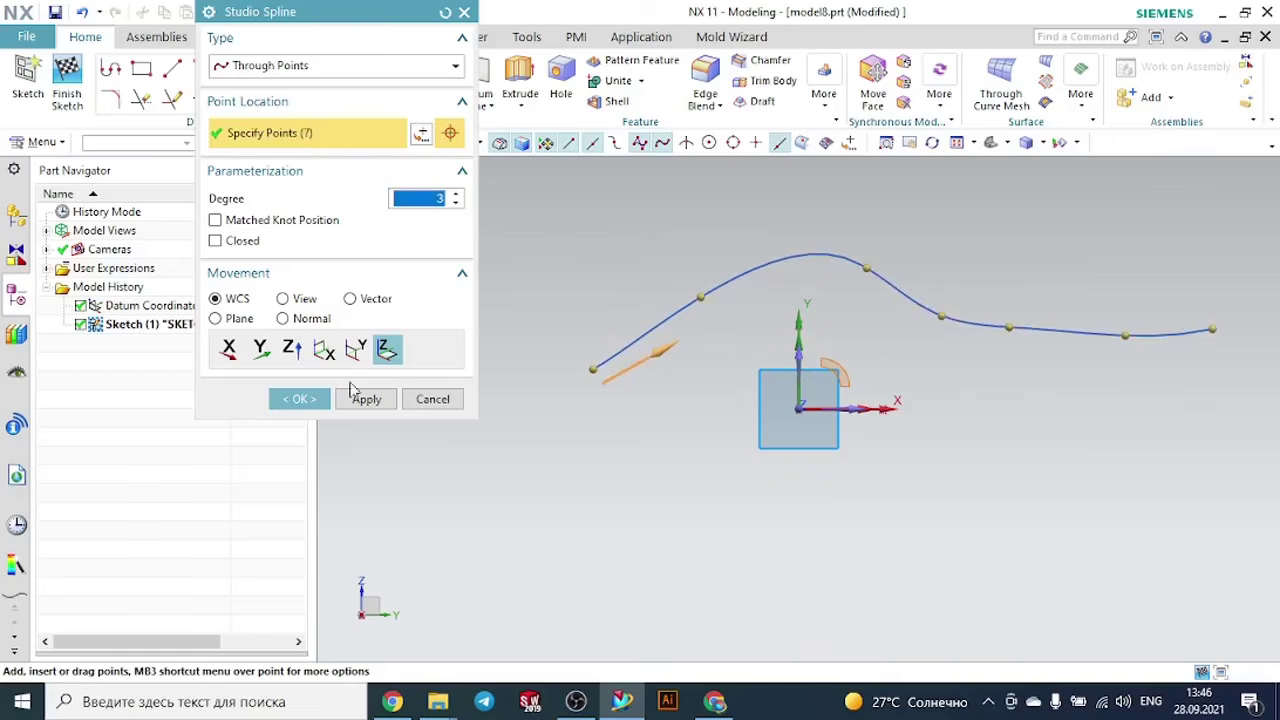
click(300, 399)
scroll(667, 433, down, 2)
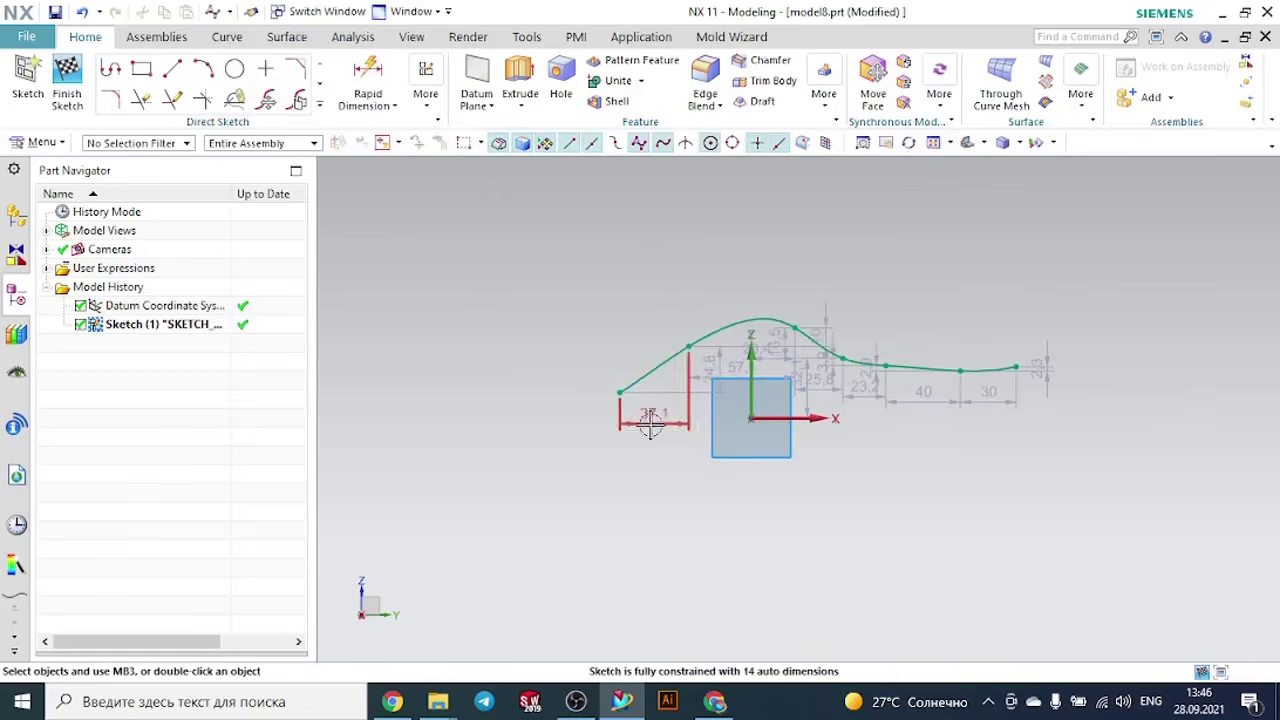
click(67, 72)
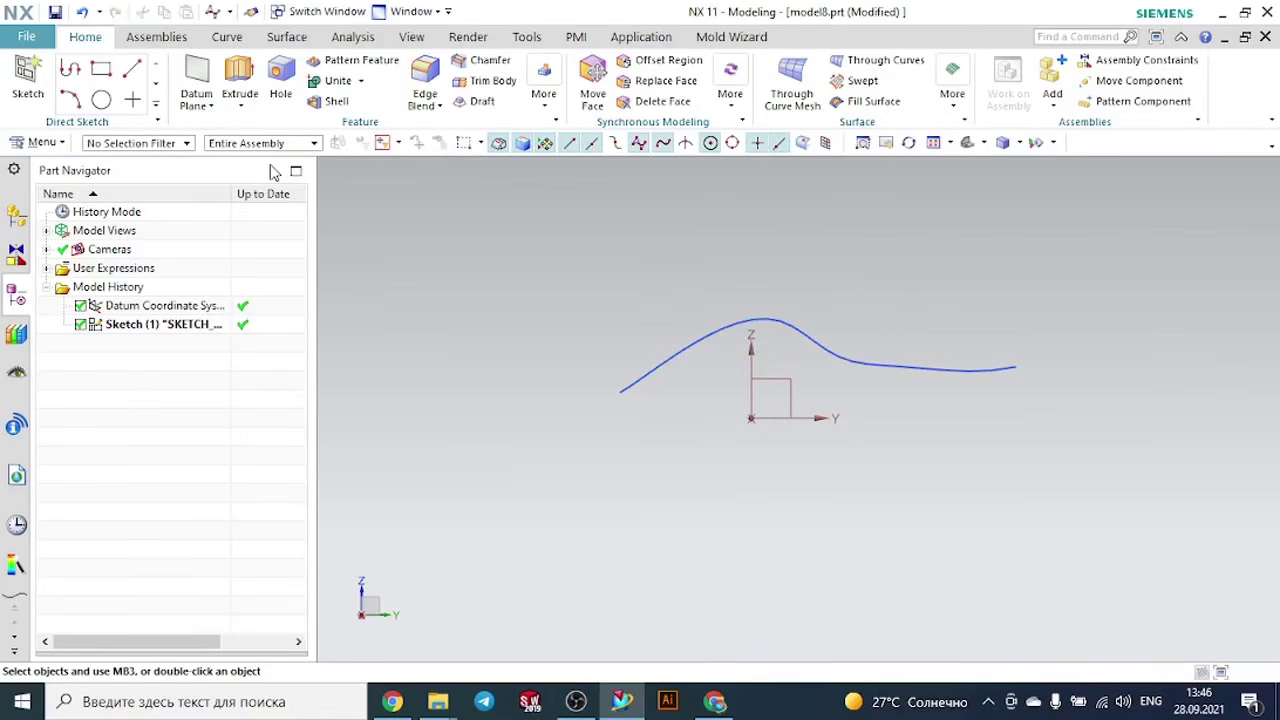
- Create a Point and Direction datum plane at the spline's flatter end, normal to the curve
click(199, 72)
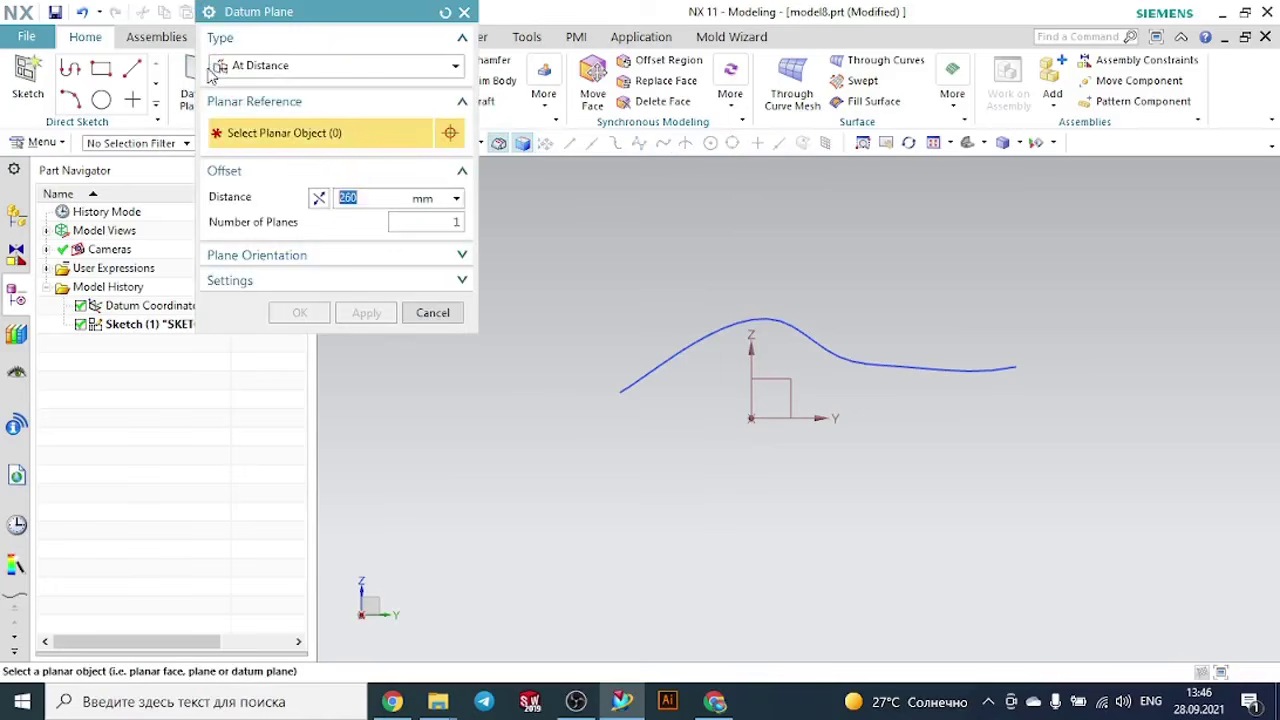
click(270, 66)
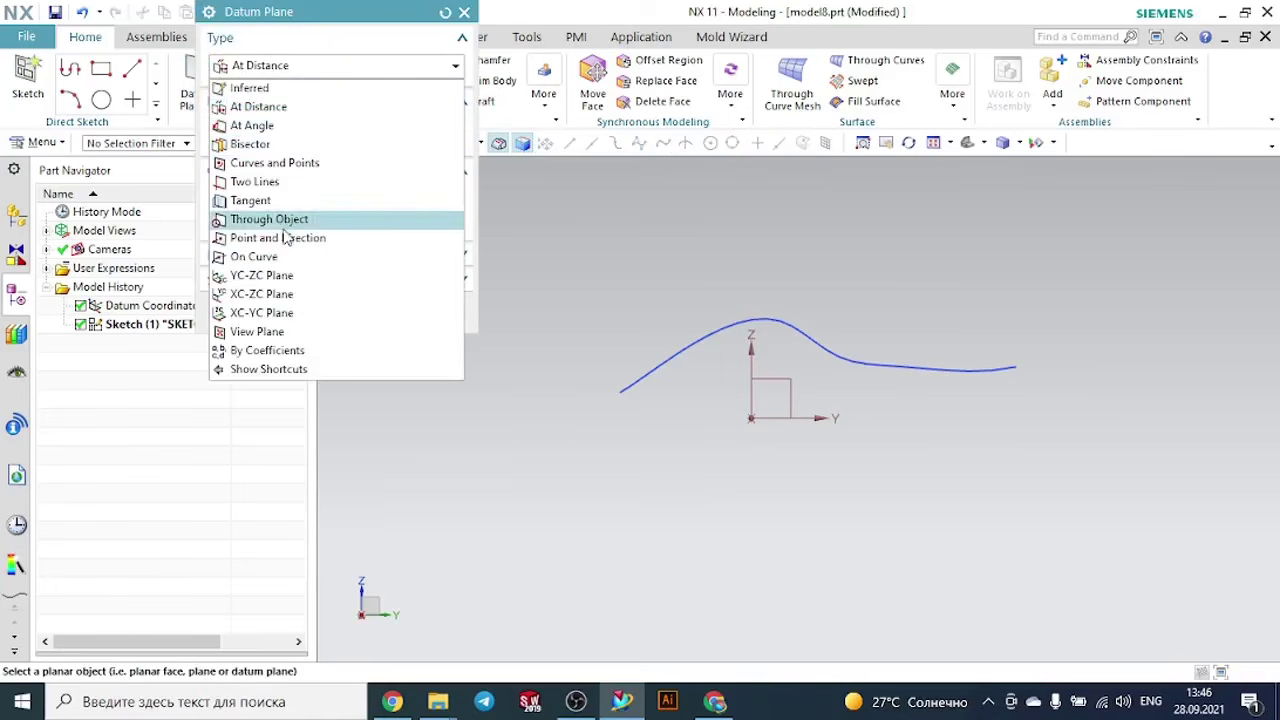
click(318, 240)
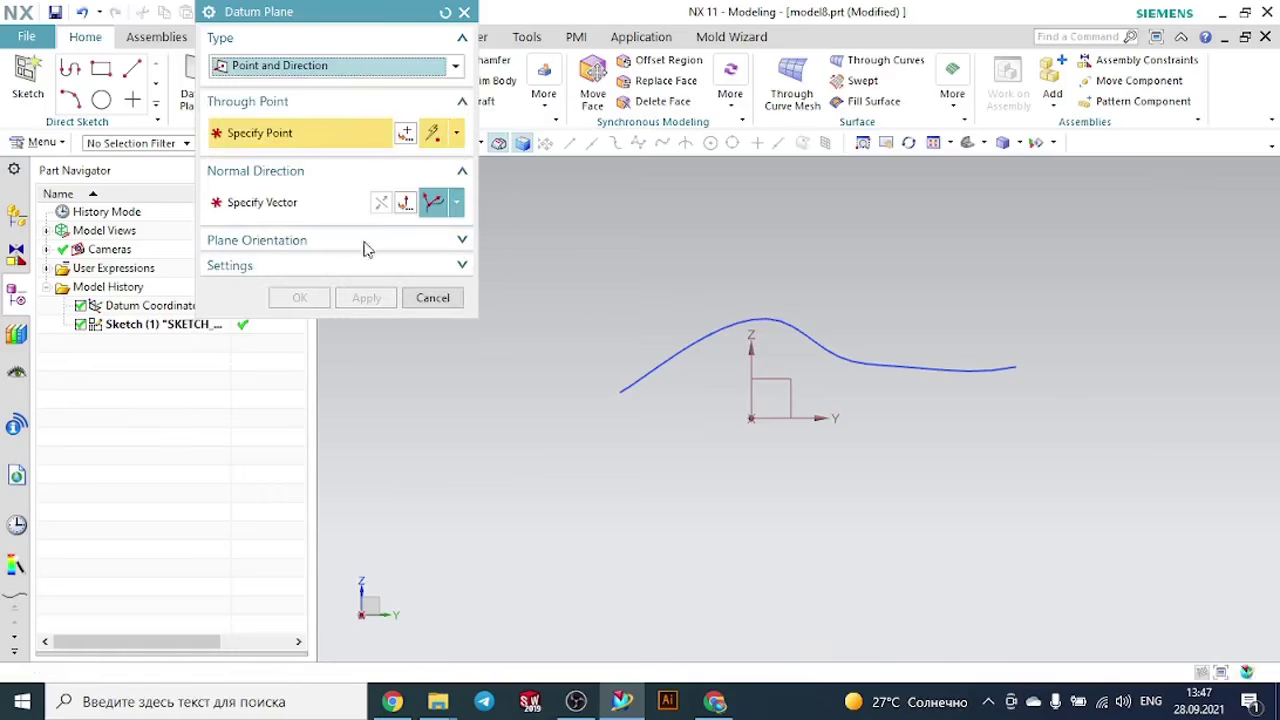
click(1020, 365)
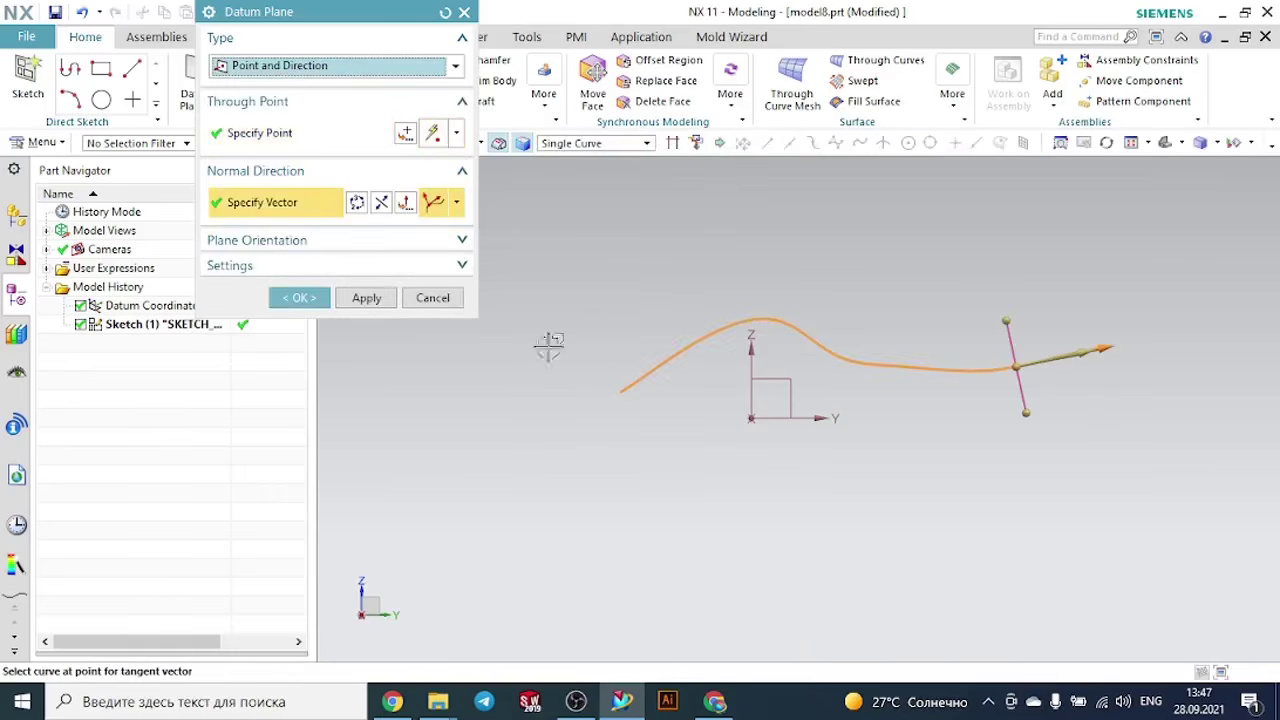
click(323, 299)
- Sketch a circle on the new datum plane, centred on the spline's end point, and finish the sketch
middle_drag(891, 457, 870, 476)
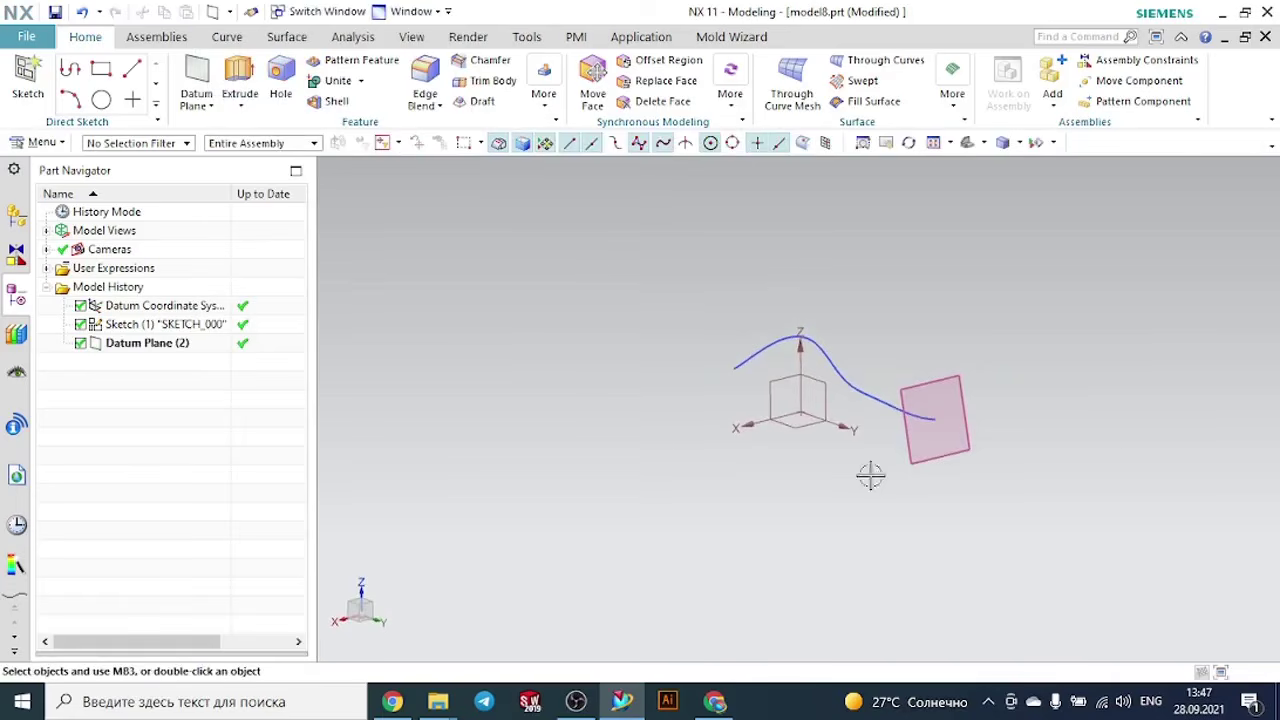
click(28, 78)
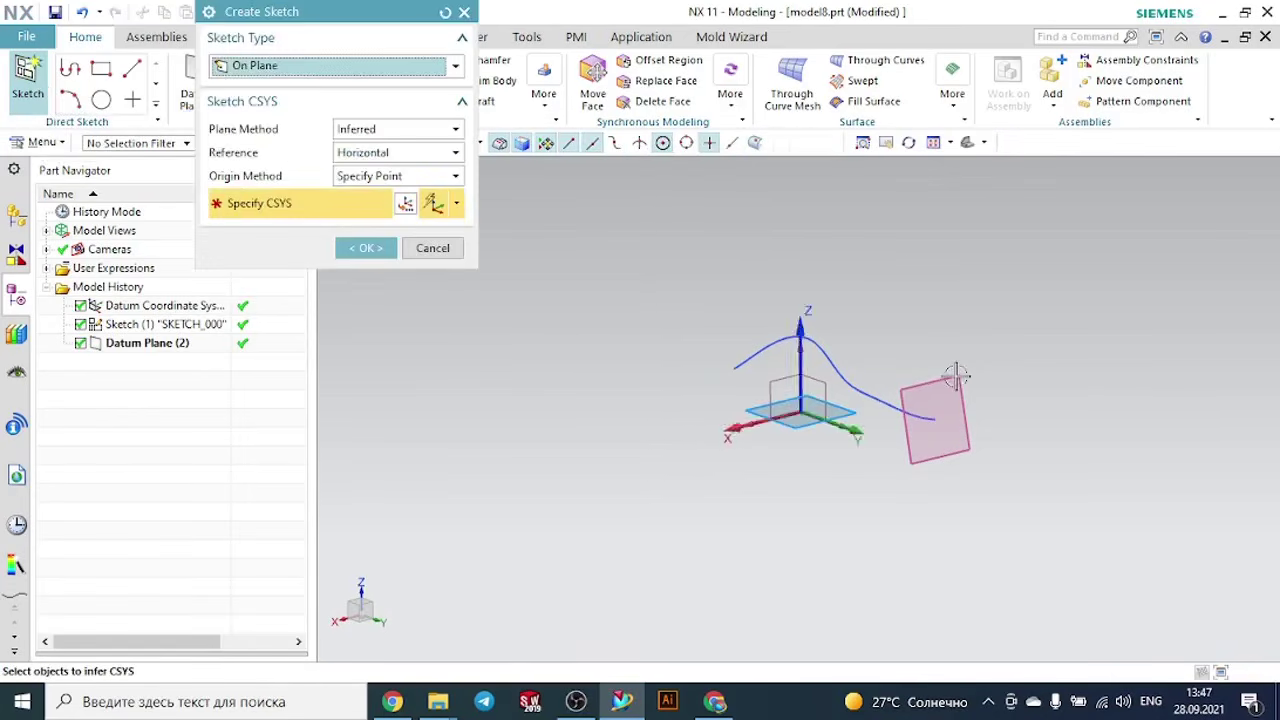
click(935, 418)
click(368, 249)
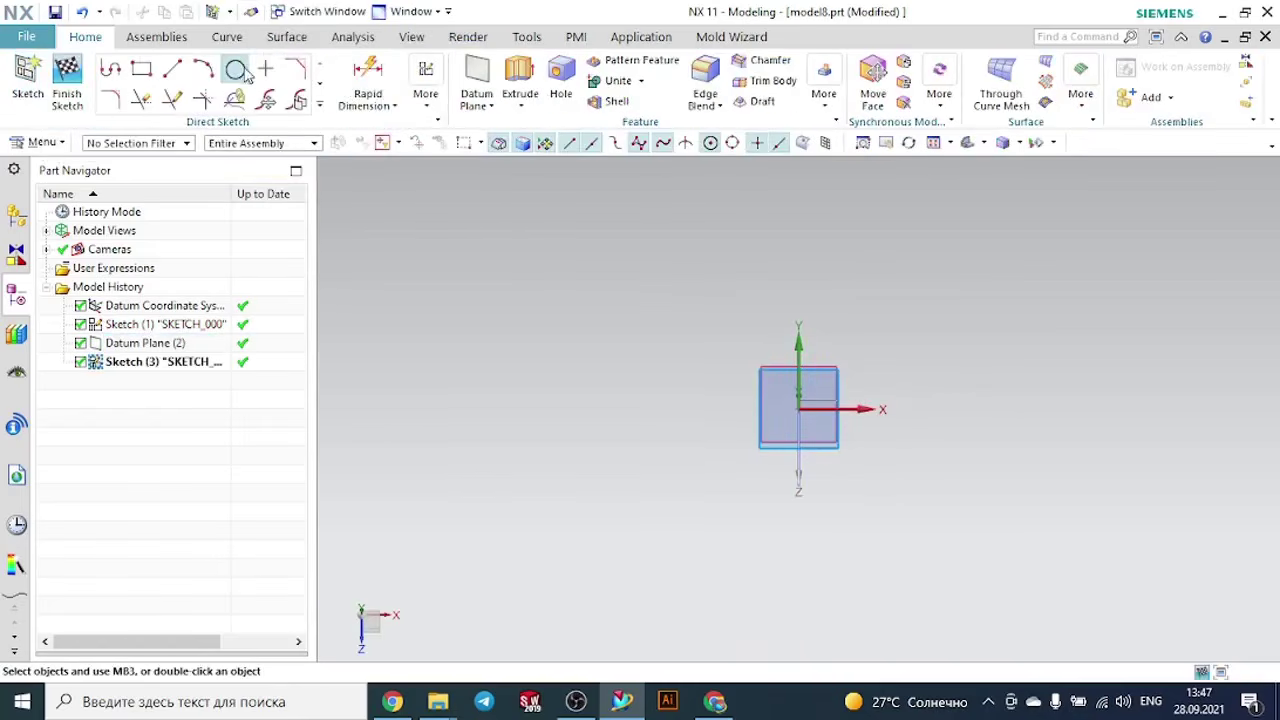
click(238, 67)
scroll(793, 432, up, 2)
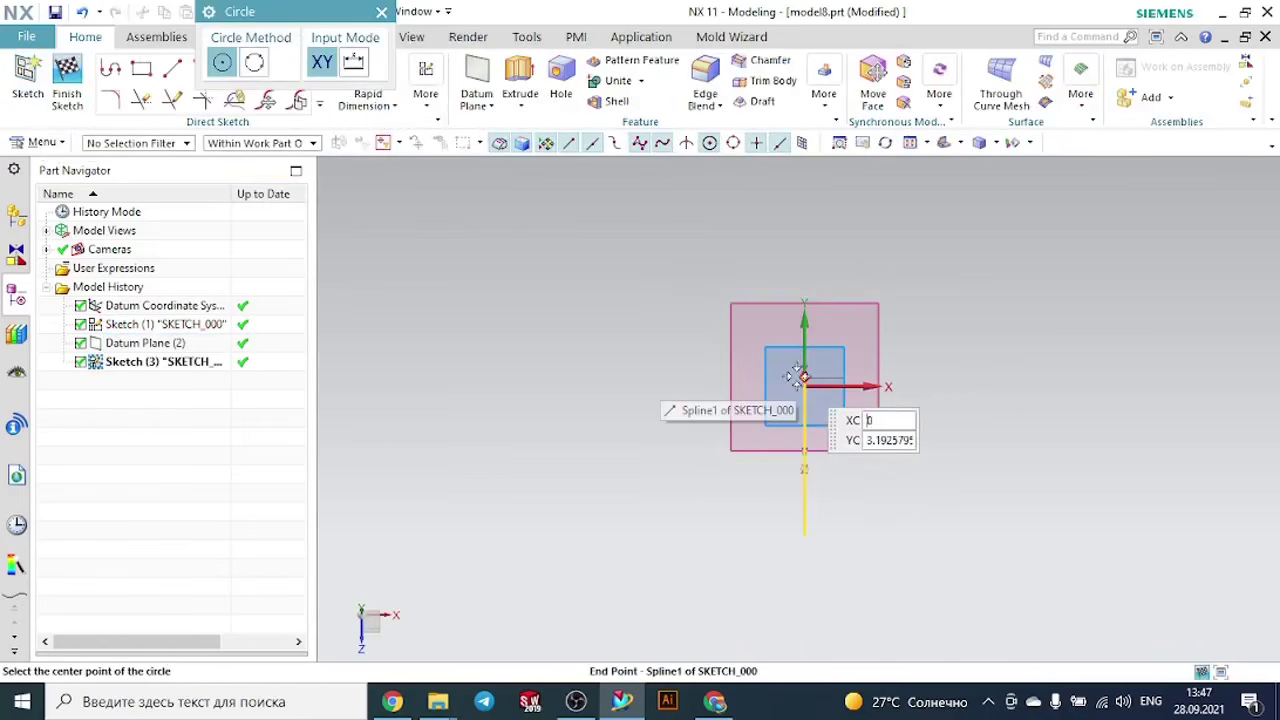
middle_drag(857, 384, 928, 398)
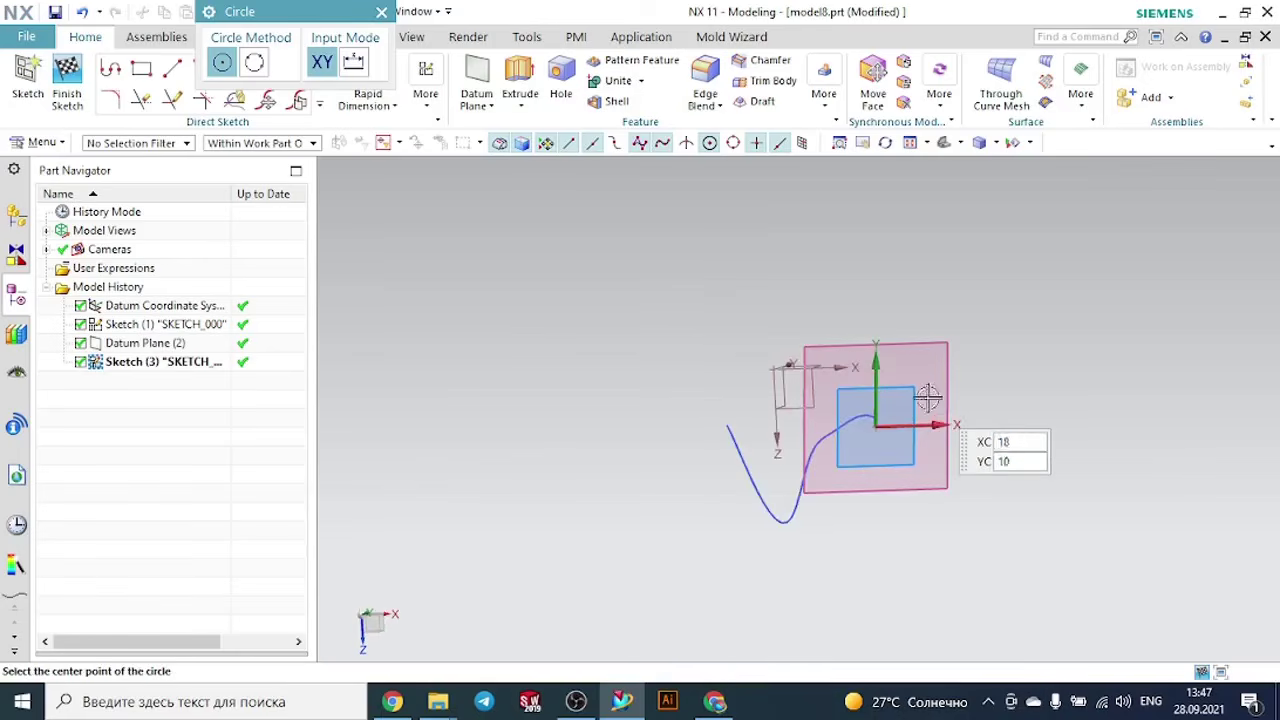
click(872, 421)
click(898, 390)
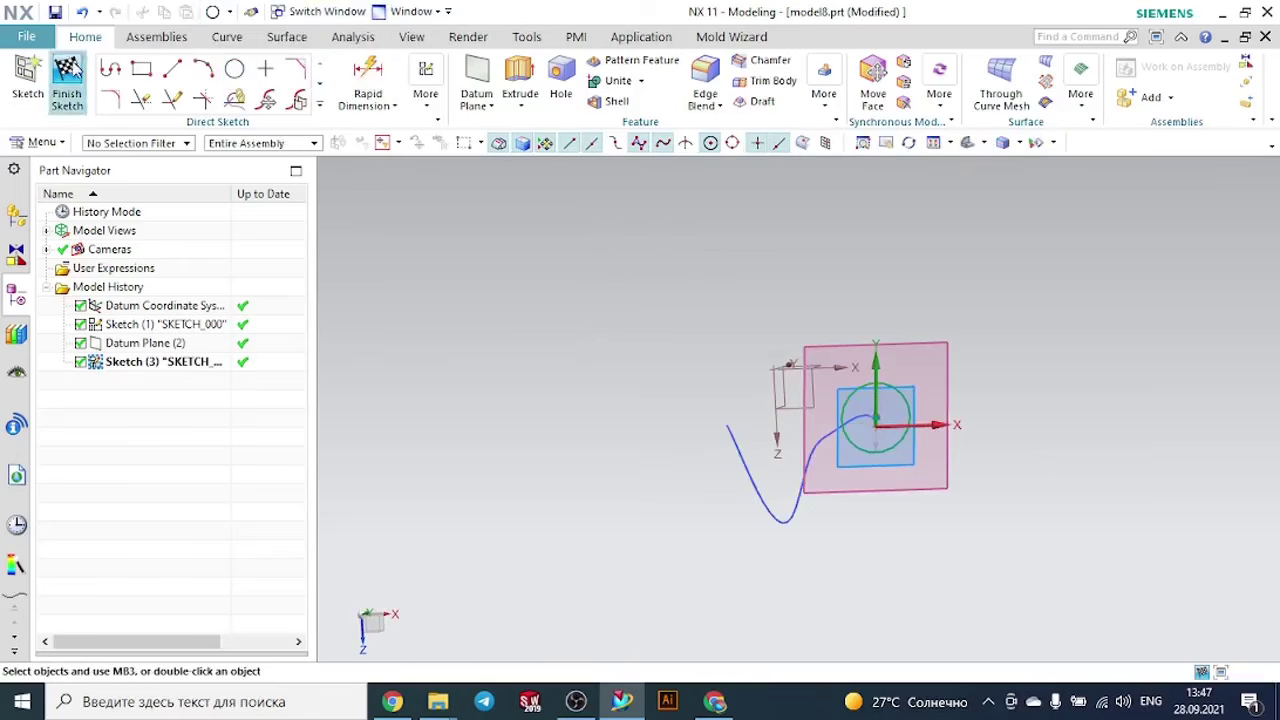
click(67, 80)
- Create a swept body using the circle as the section and the spline as the single guide
middle_drag(704, 257, 765, 260)
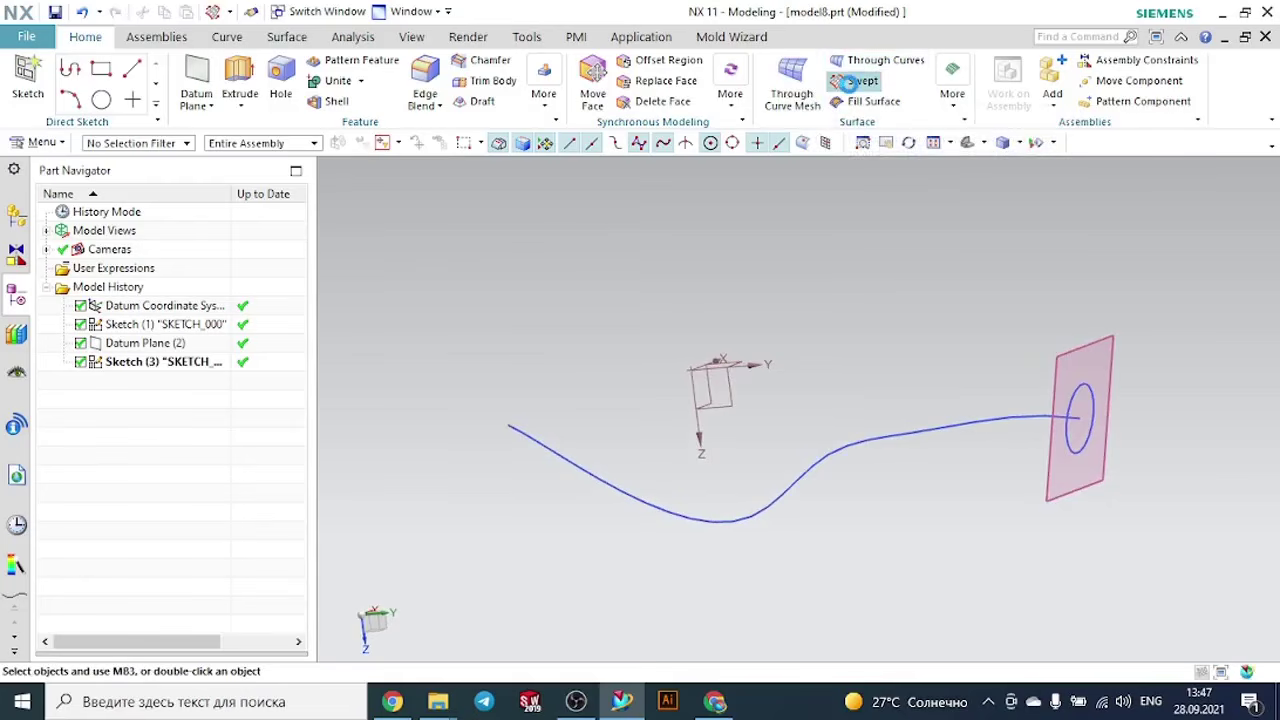
click(856, 81)
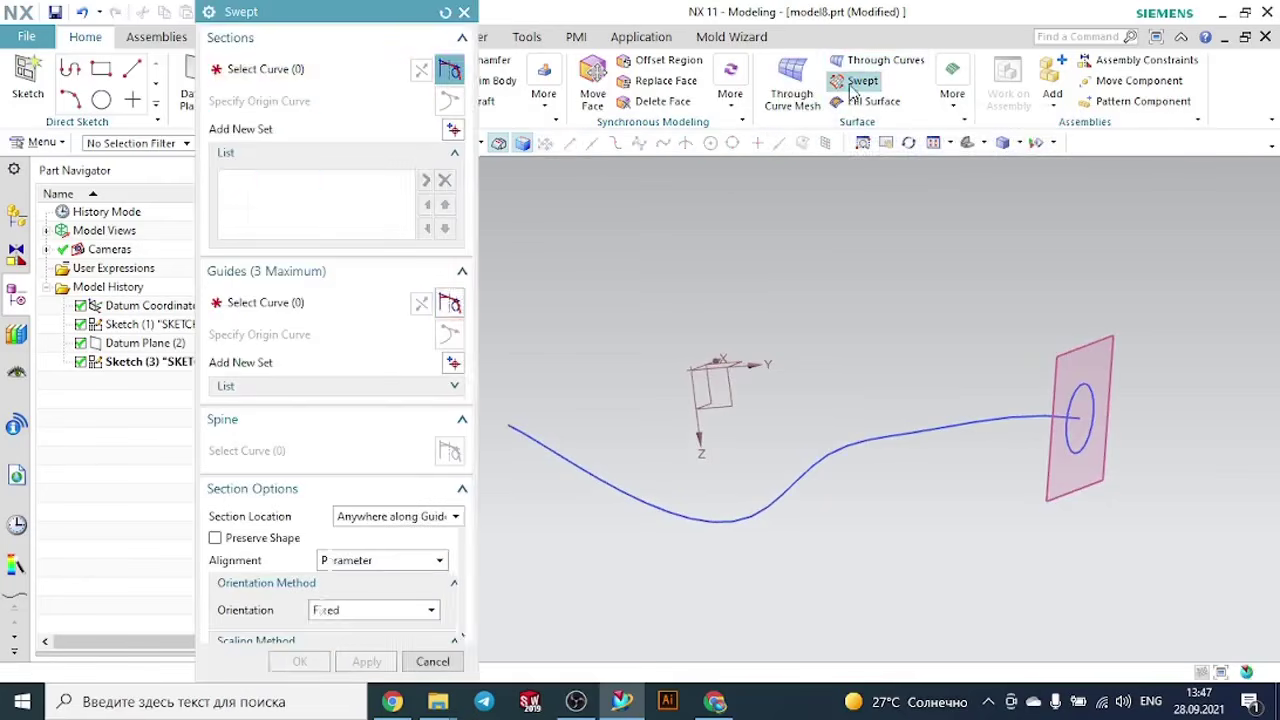
click(1102, 396)
click(1124, 418)
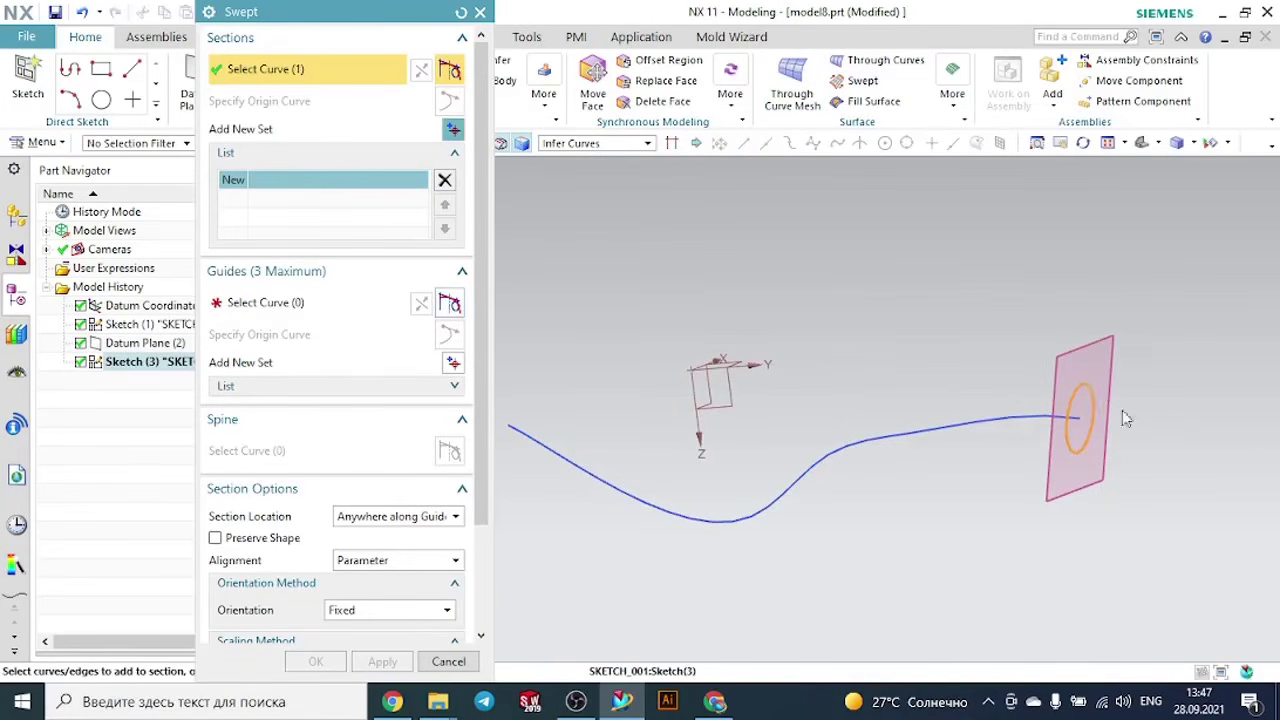
click(272, 302)
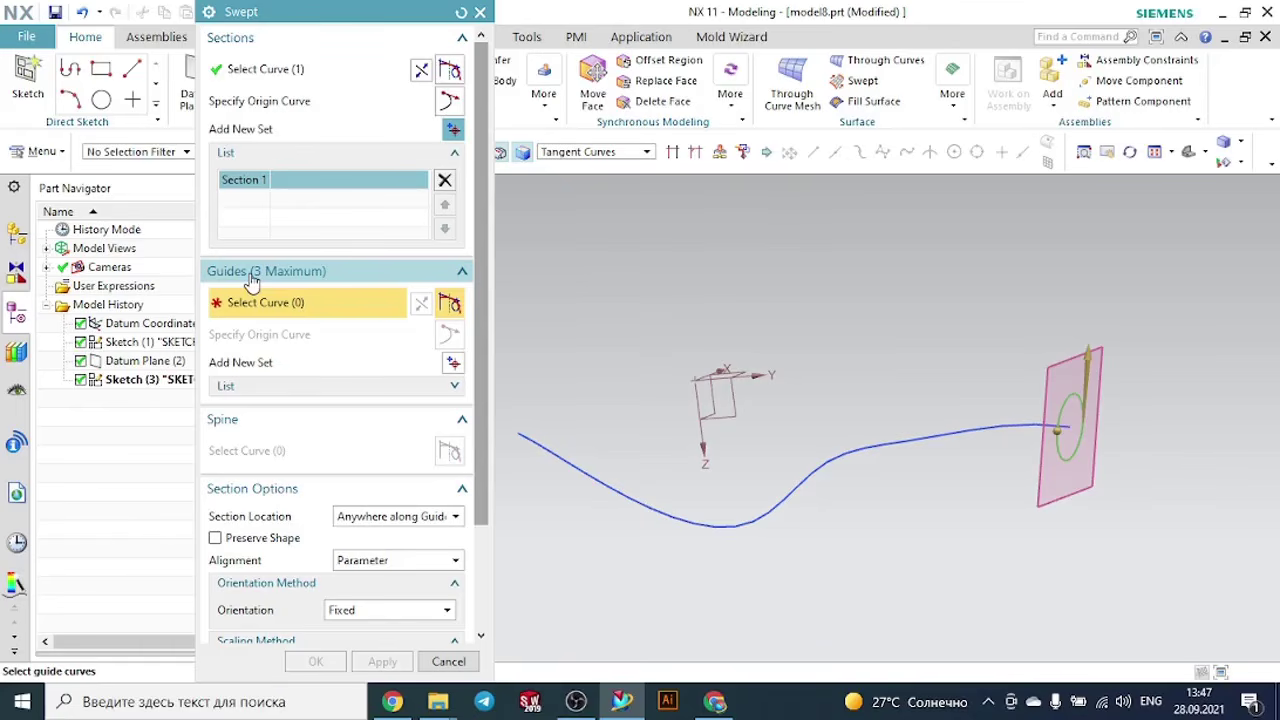
click(900, 430)
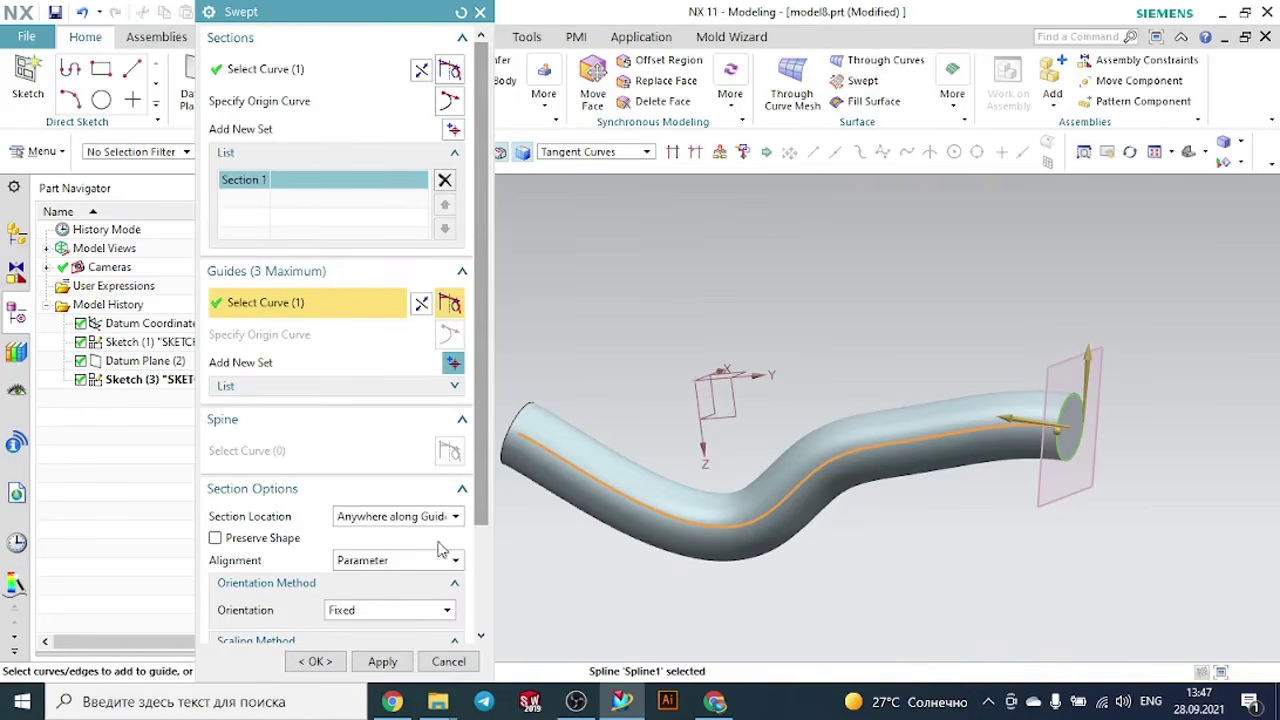
click(315, 660)
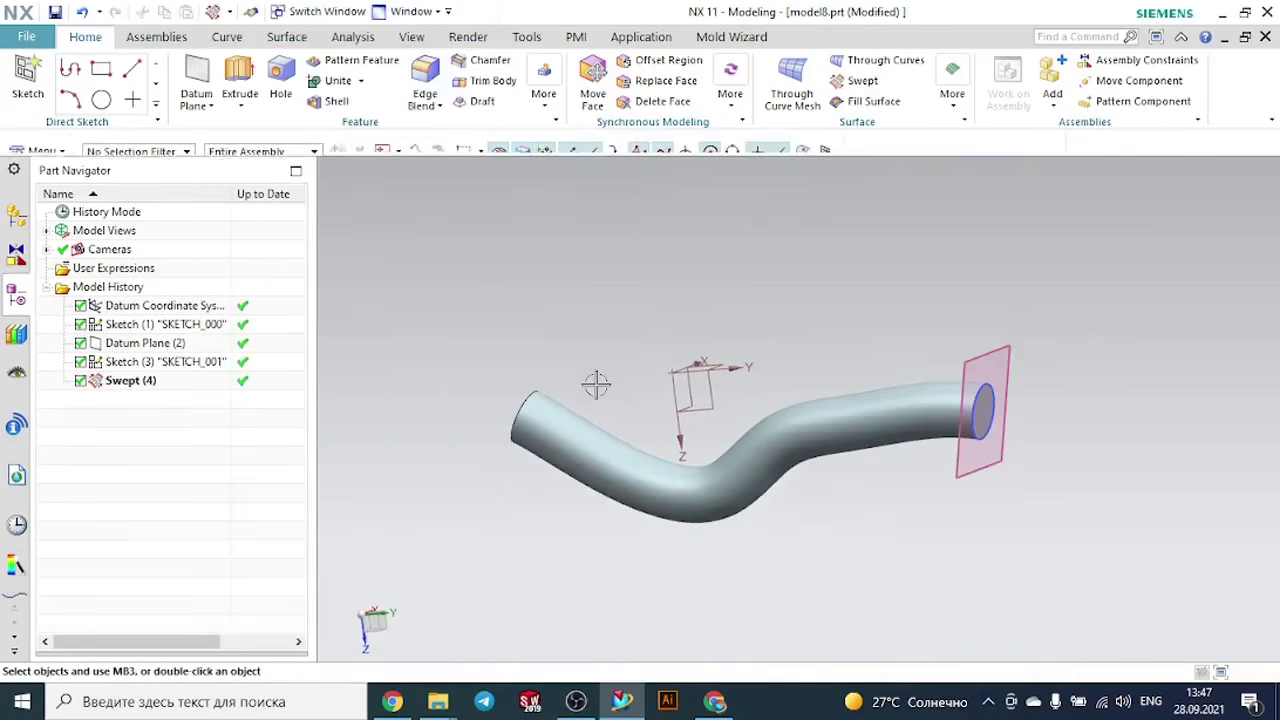
- Close model8 without saving and open model7 from the Swept folder in File Explorer
scroll(600, 380, down, 2)
middle_drag(947, 353, 749, 387)
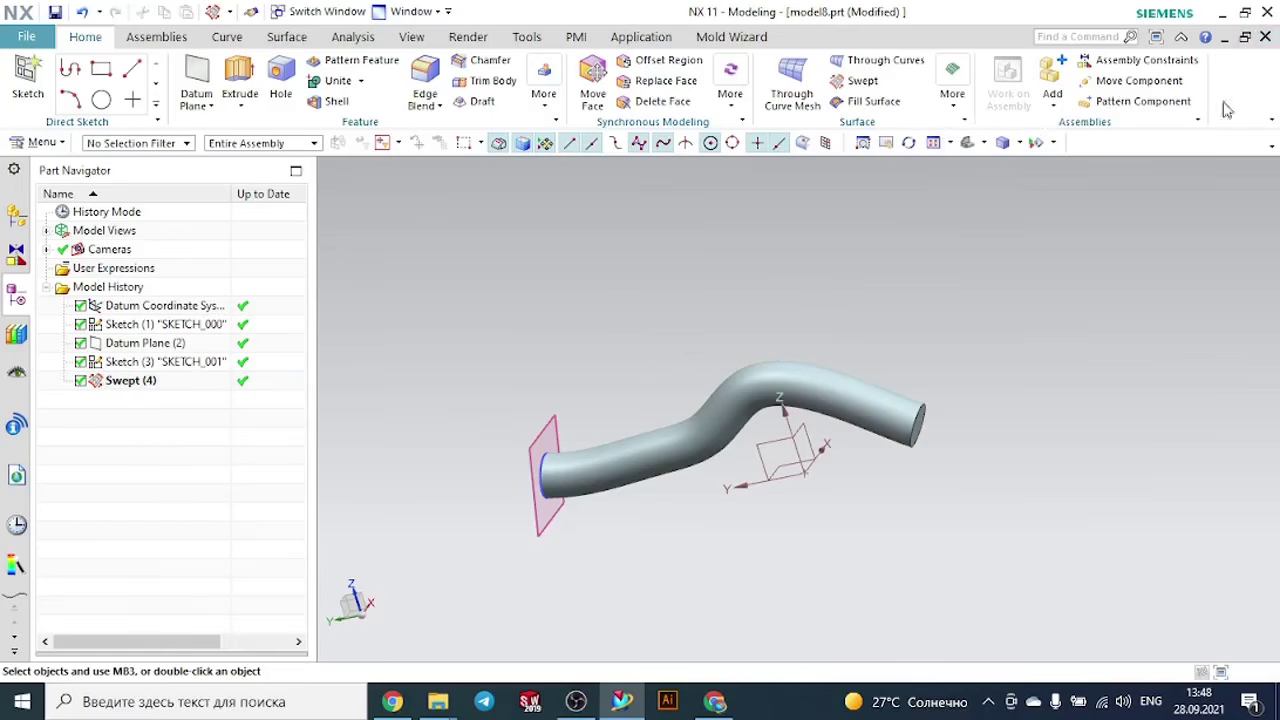
click(1263, 40)
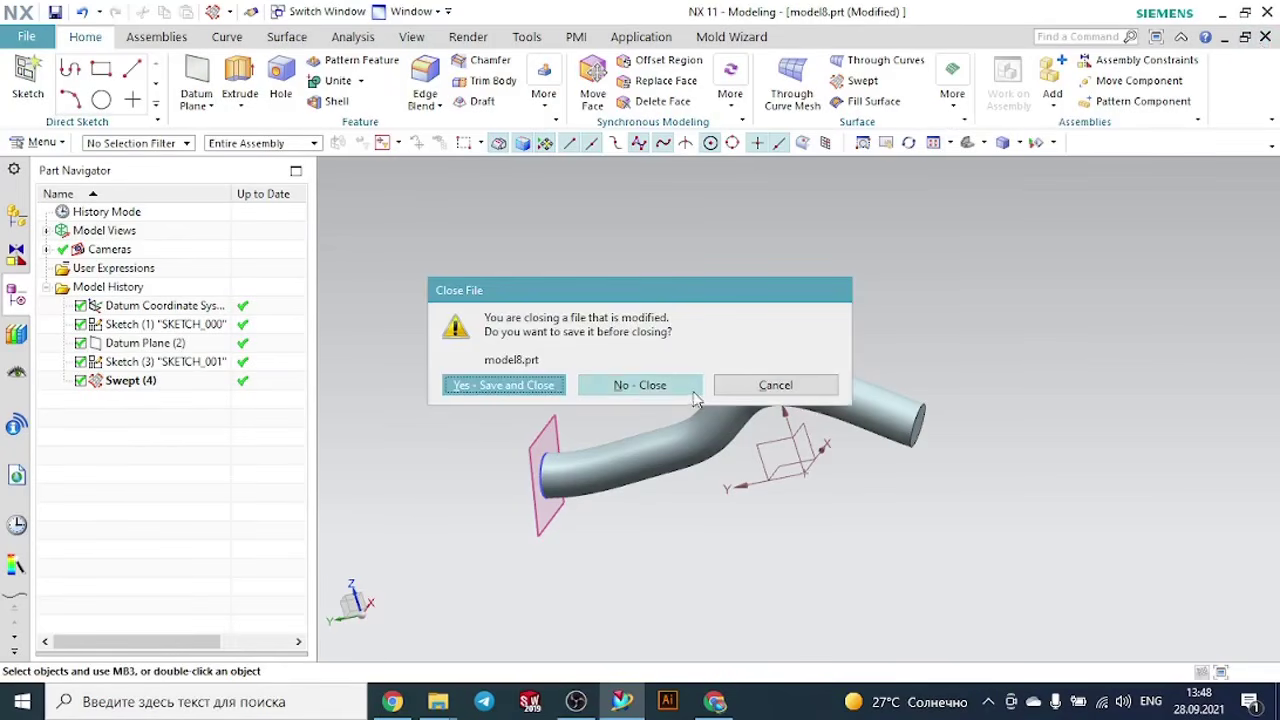
click(645, 386)
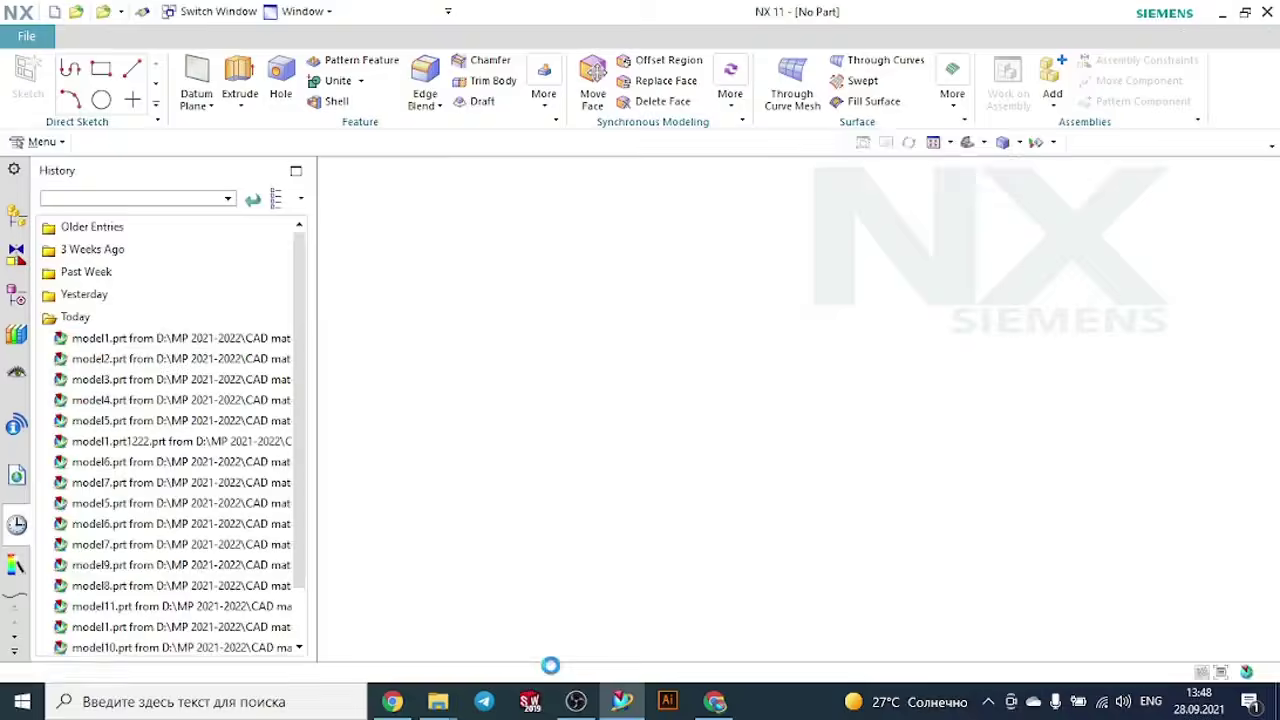
mouse_move(438, 707)
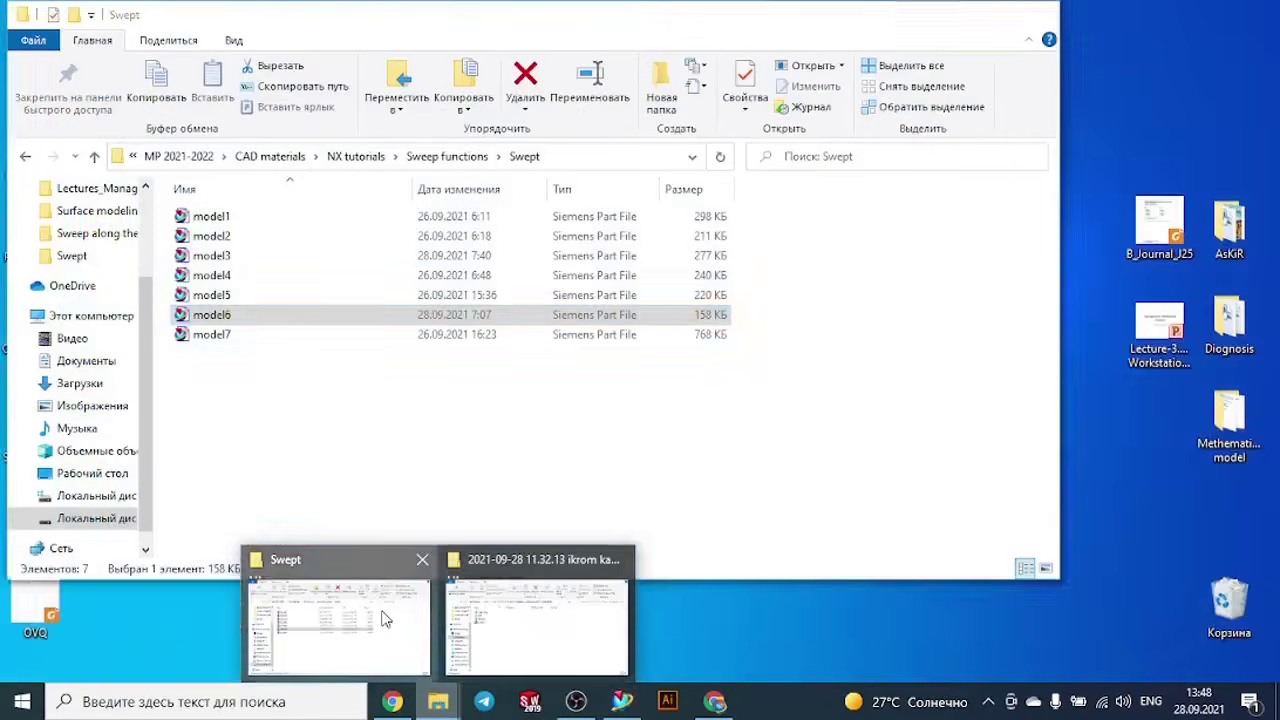
click(386, 619)
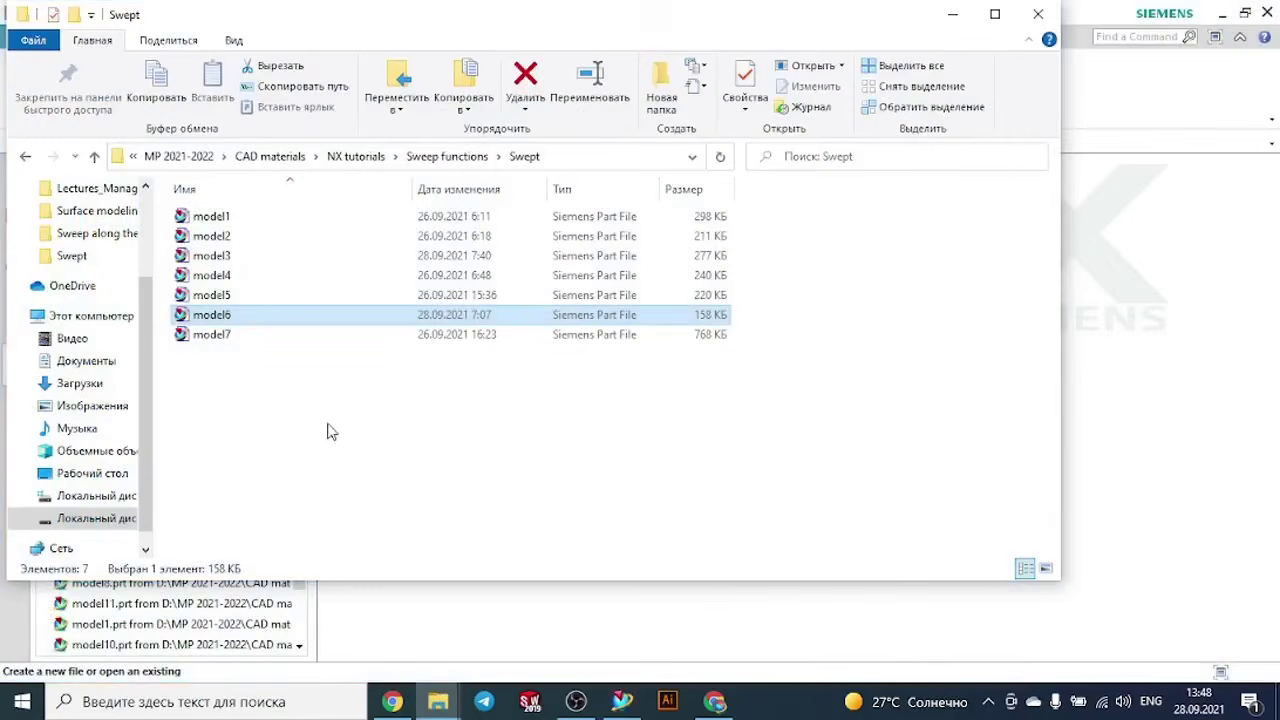
double_click(228, 335)
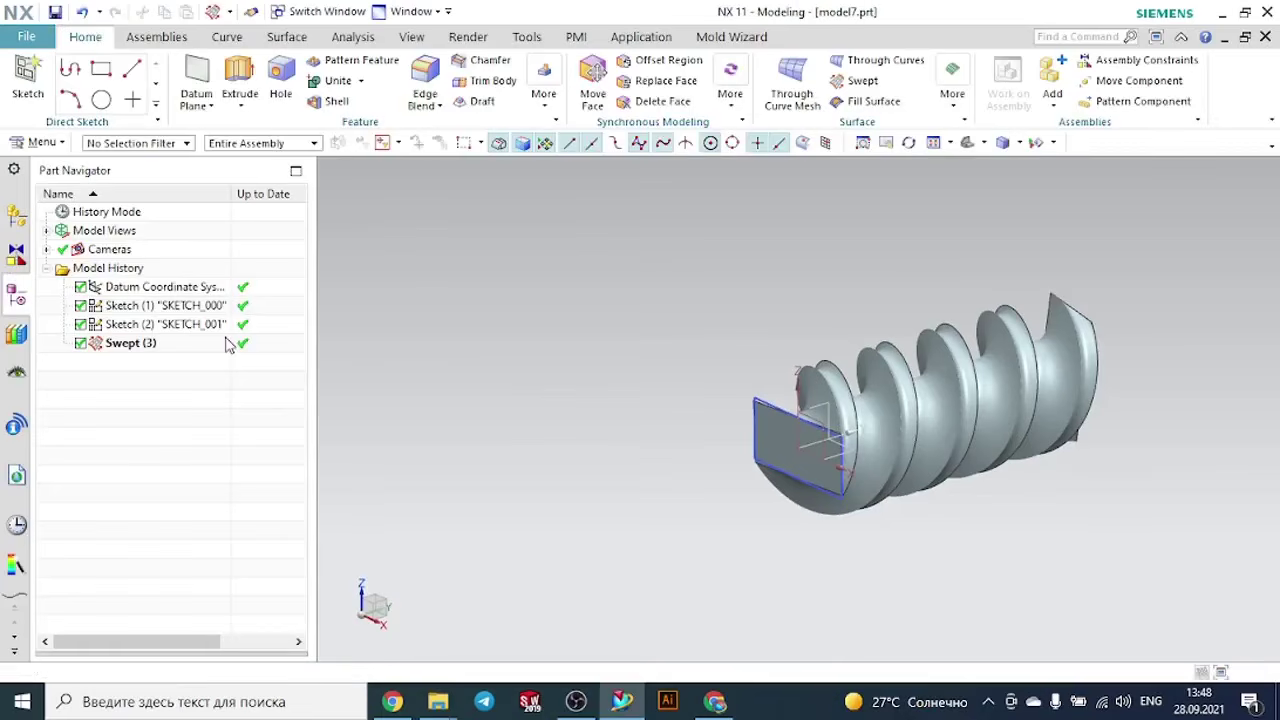
- Create a new millimetre Model part named model8.prt in the Swept folder
click(27, 37)
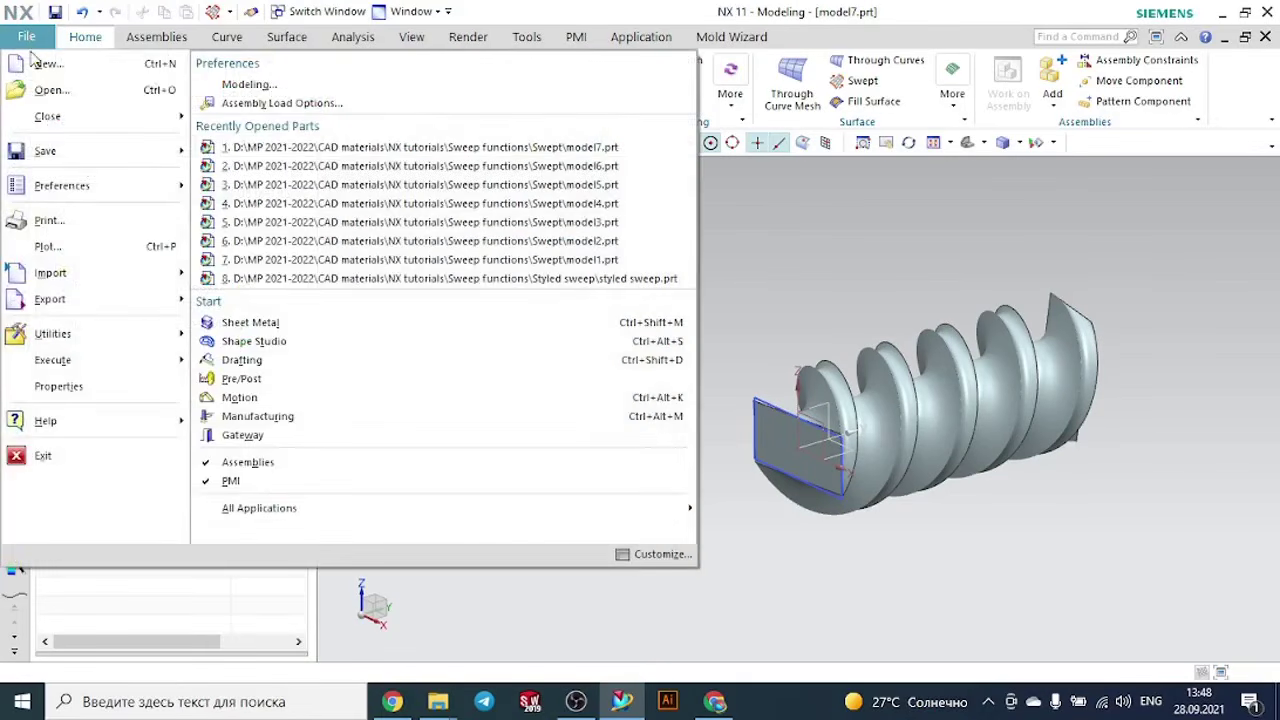
click(45, 63)
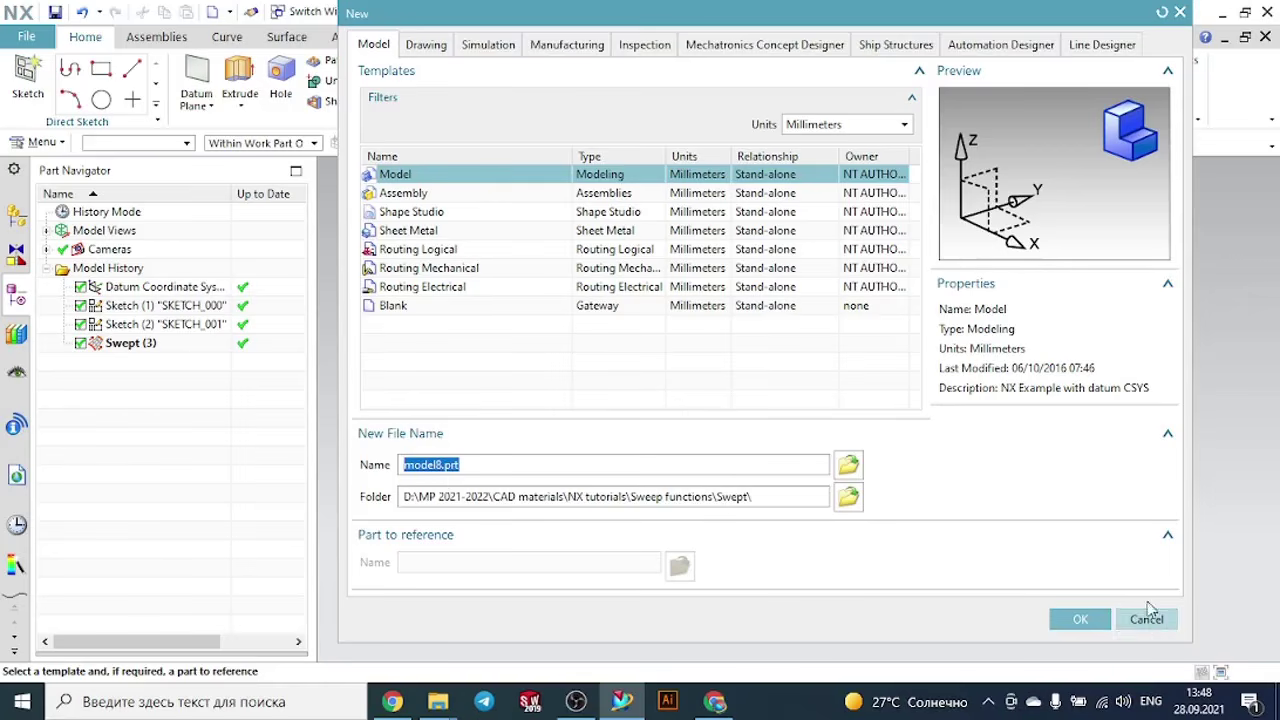
click(1078, 619)
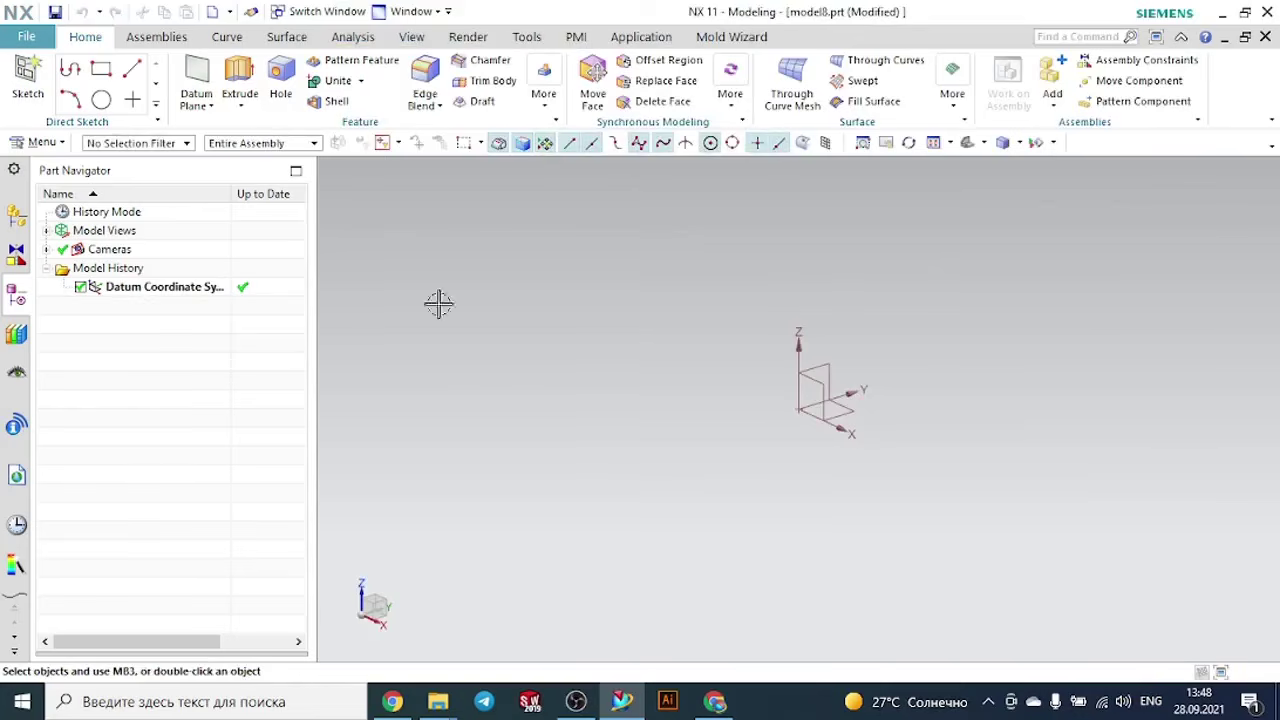
- Sketch a rectangle about 120 by 54 mm on the XZ plane, centred on the origin, and finish the sketch
click(28, 78)
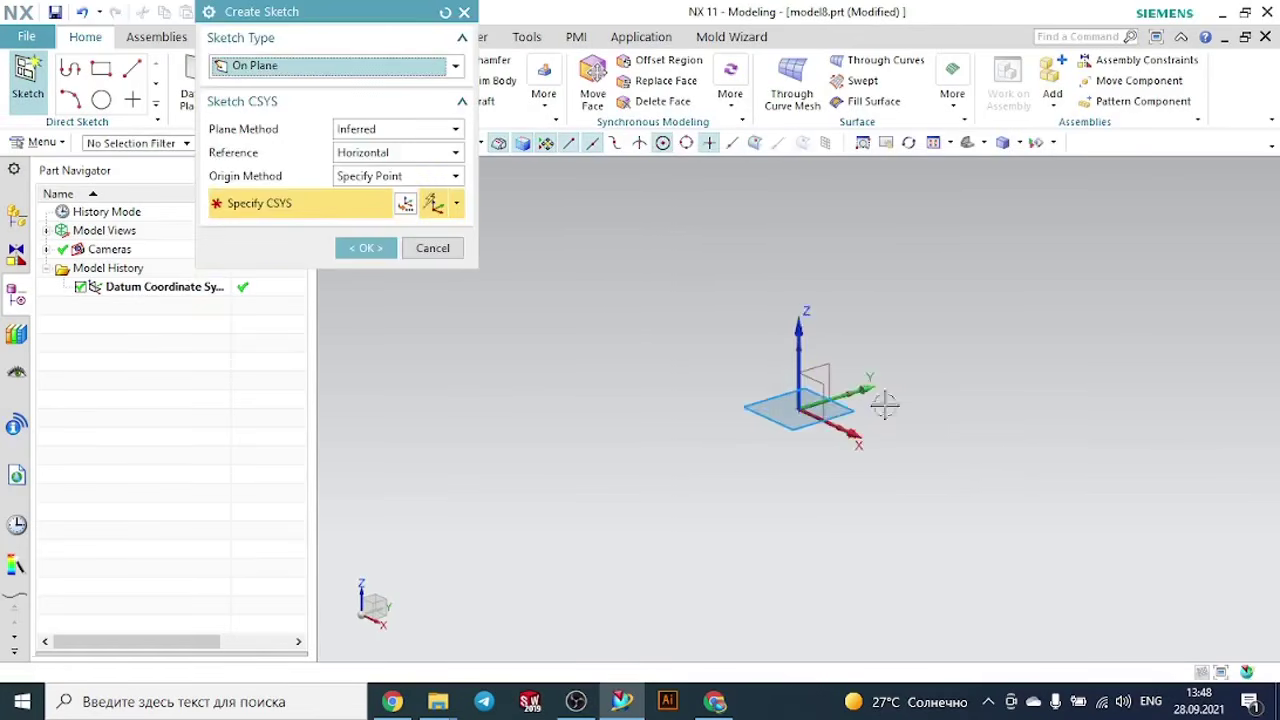
click(838, 412)
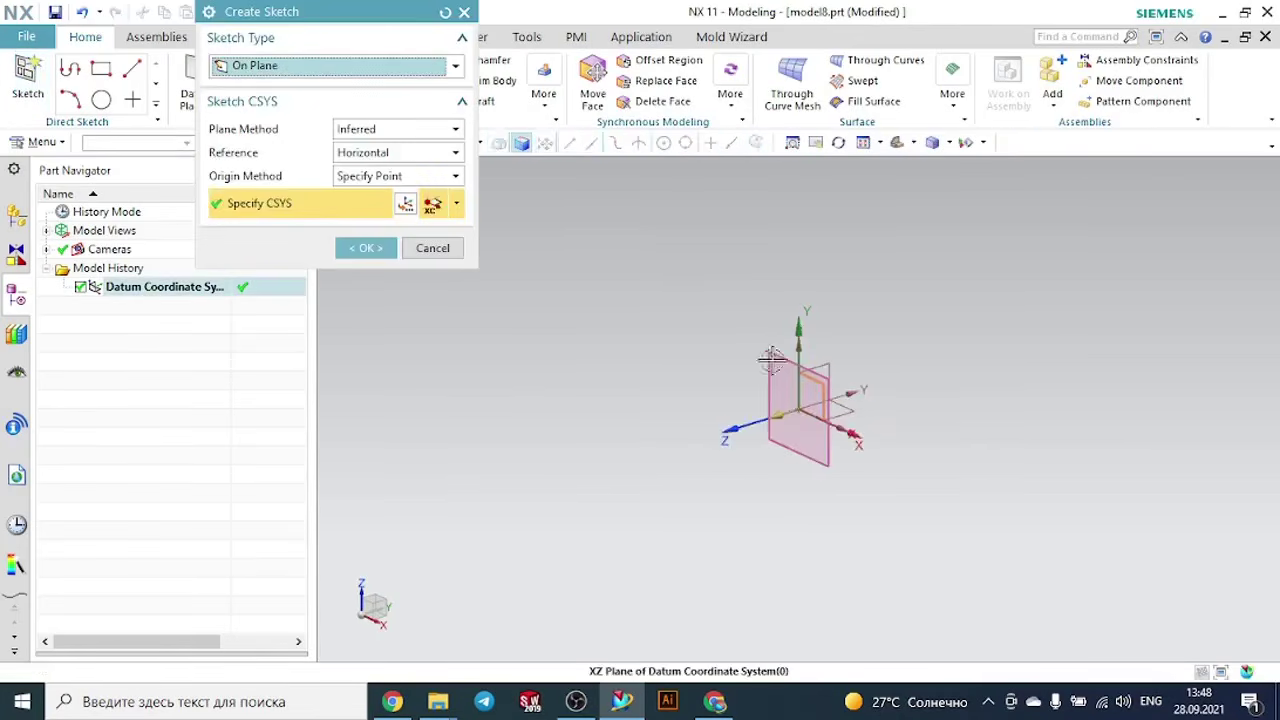
click(366, 248)
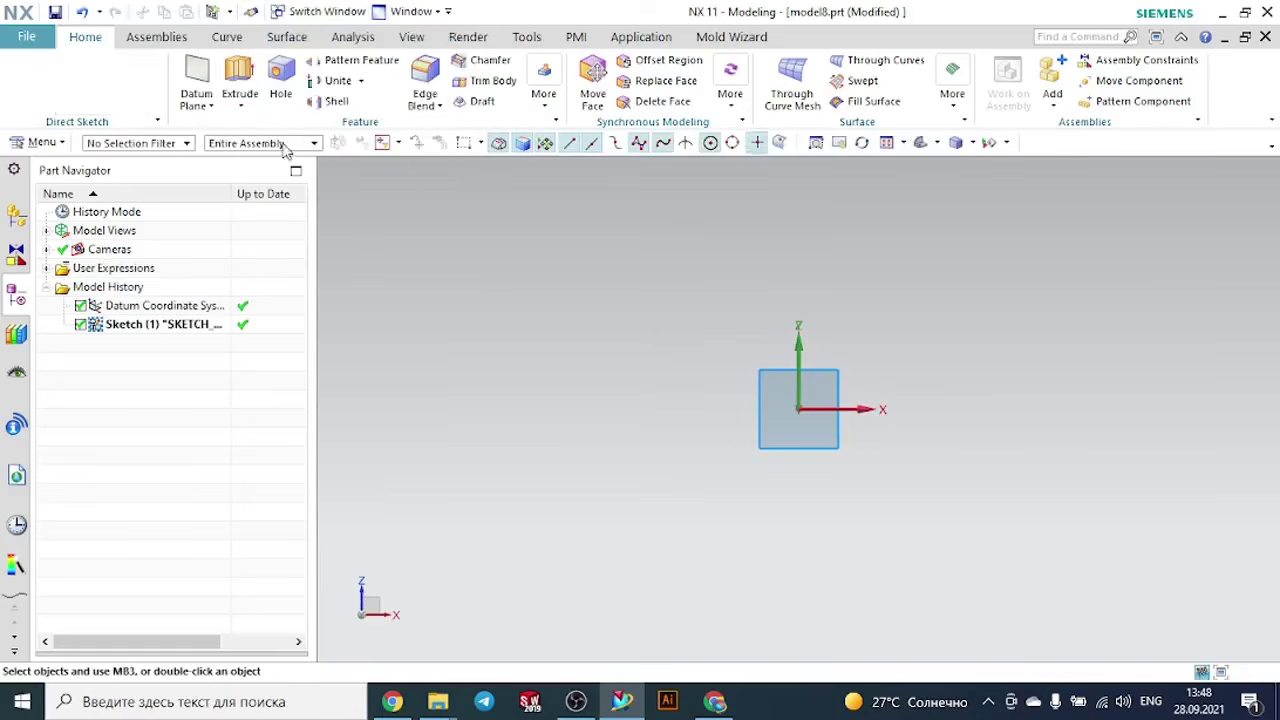
click(141, 68)
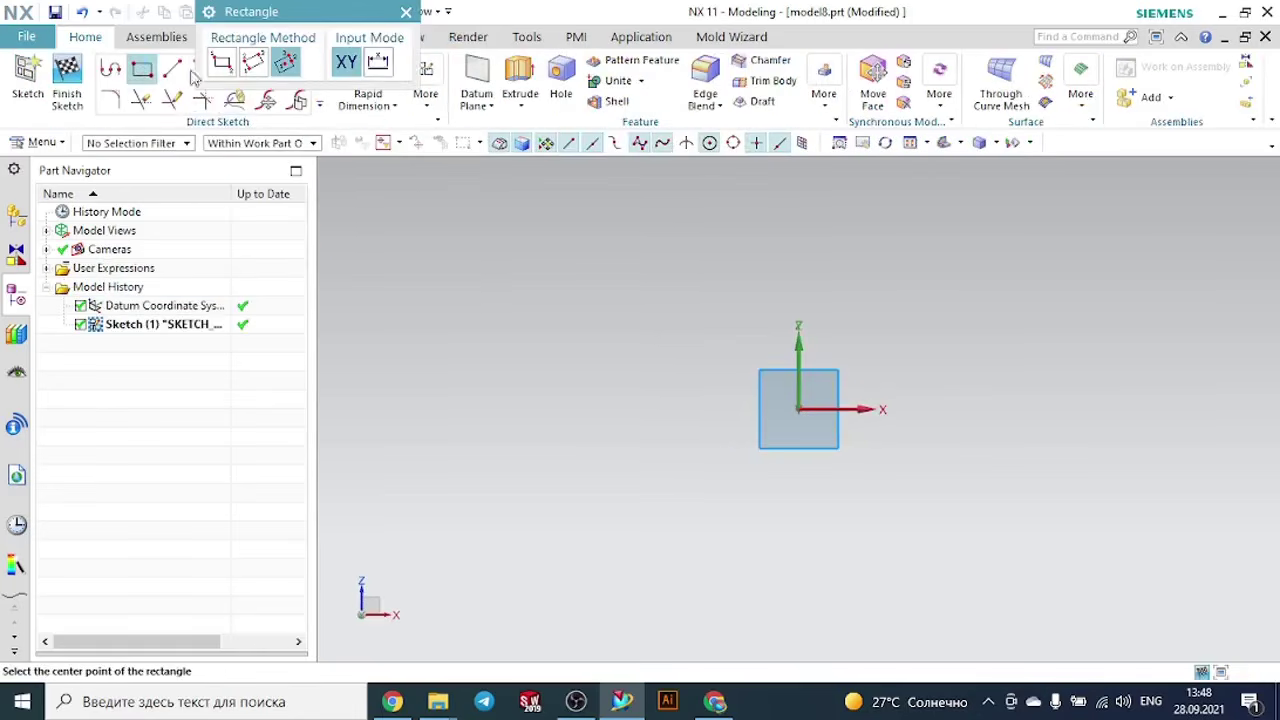
click(799, 409)
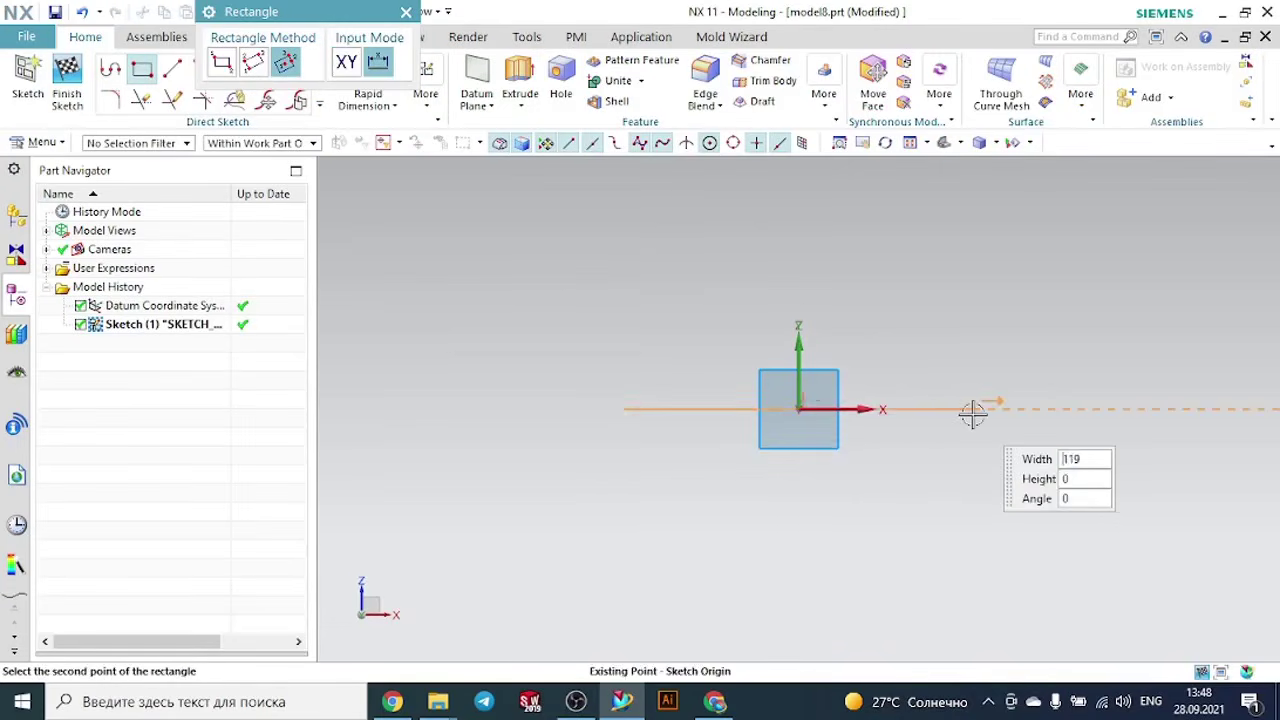
click(973, 331)
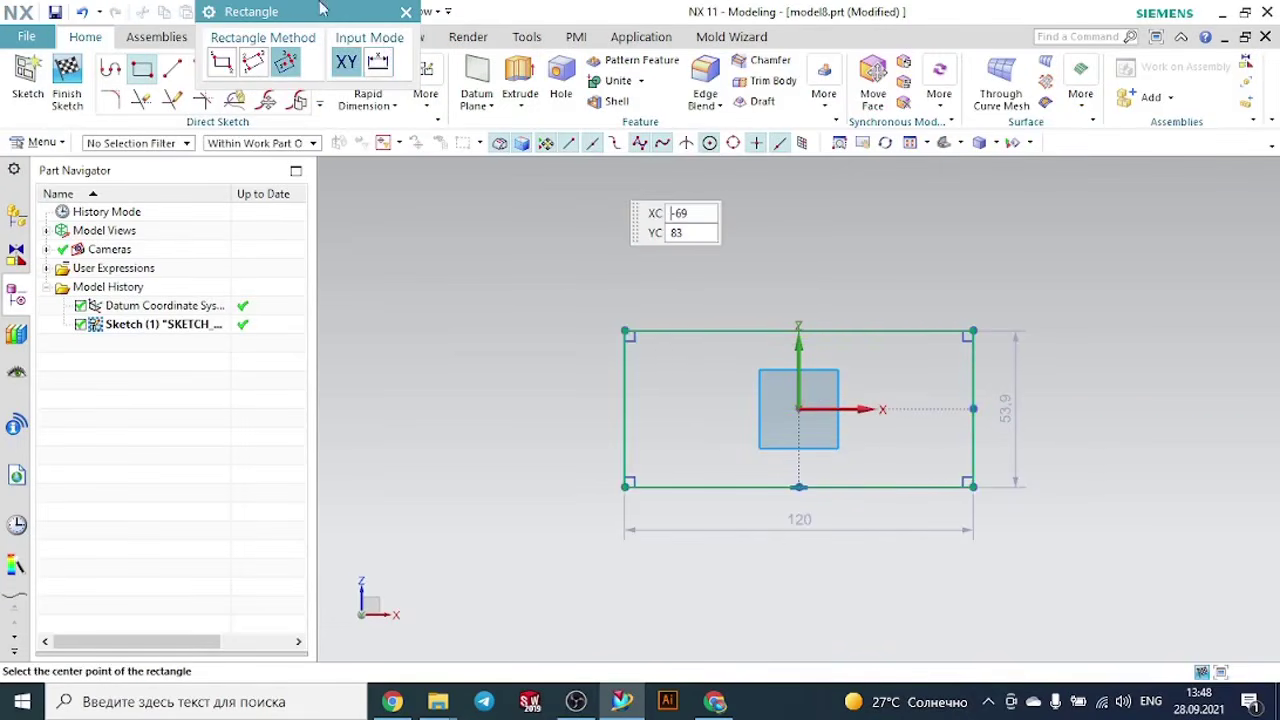
click(406, 12)
click(67, 80)
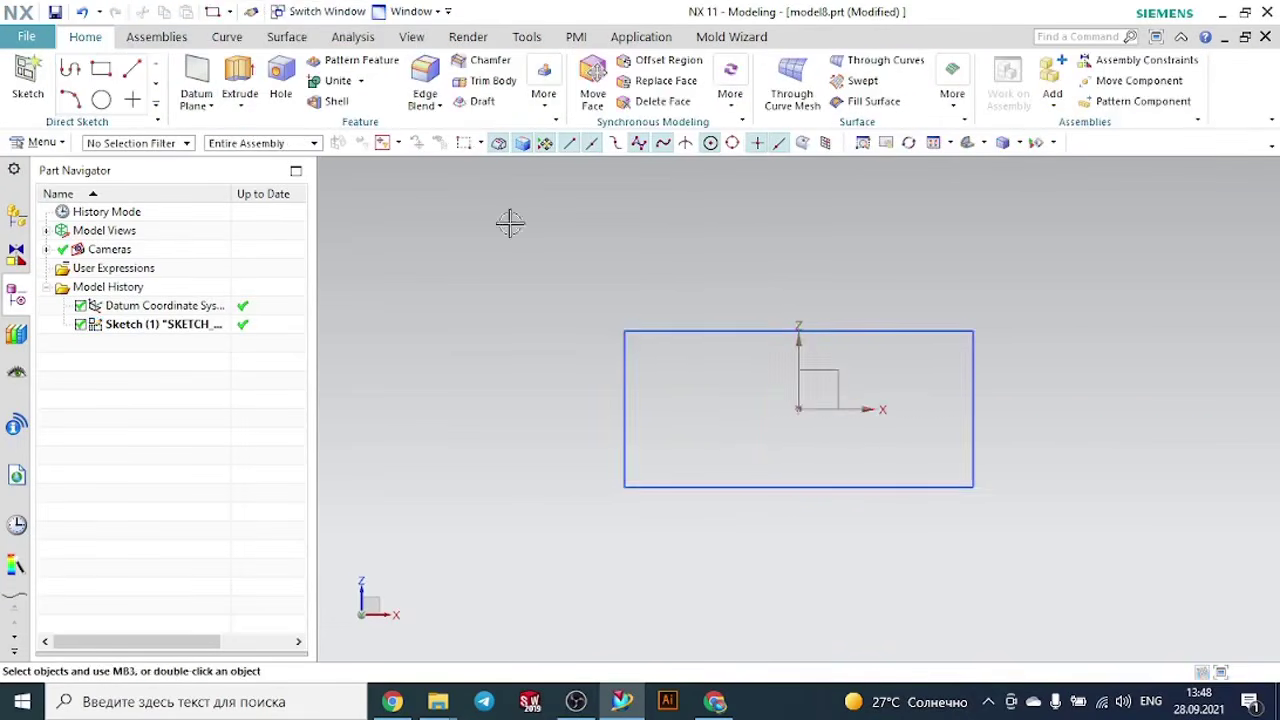
- Sketch a 260 mm line on the YZ plane from the origin along the Y axis and finish the sketch
mouse_move(1046, 320)
middle_down()
mouse_move(1006, 320)
mouse_move(1001, 340)
middle_up()
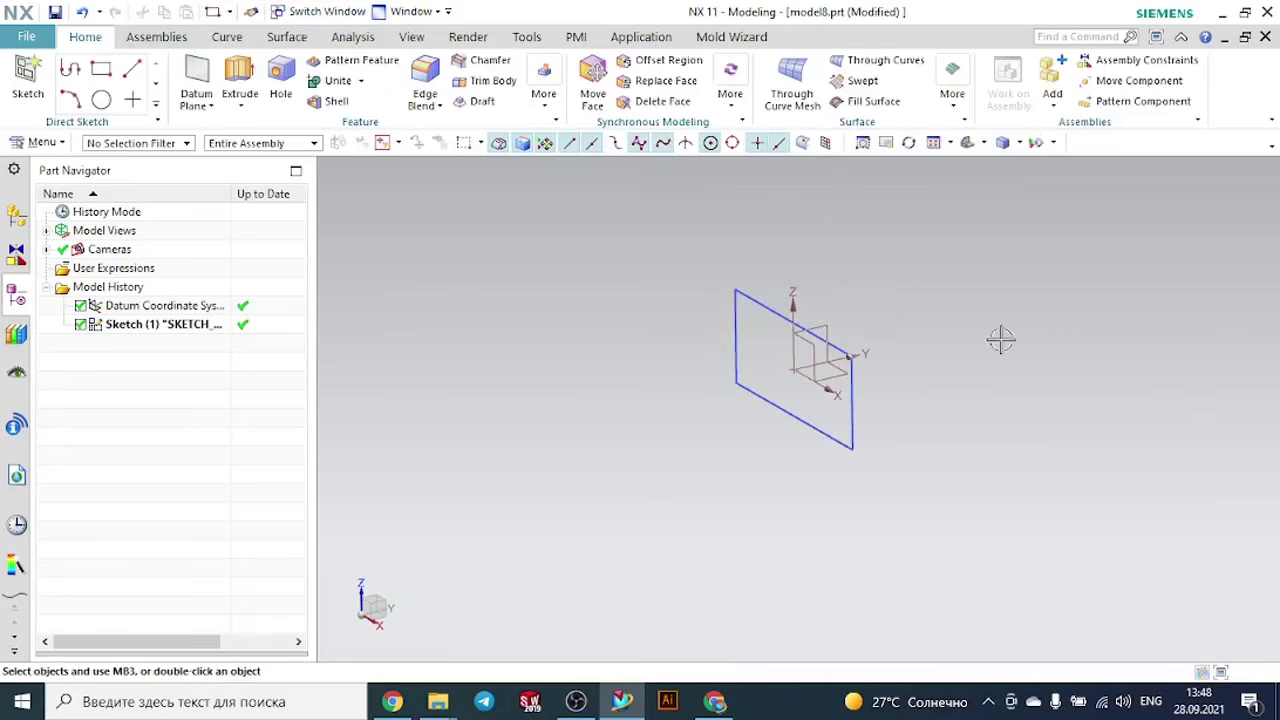
click(92, 70)
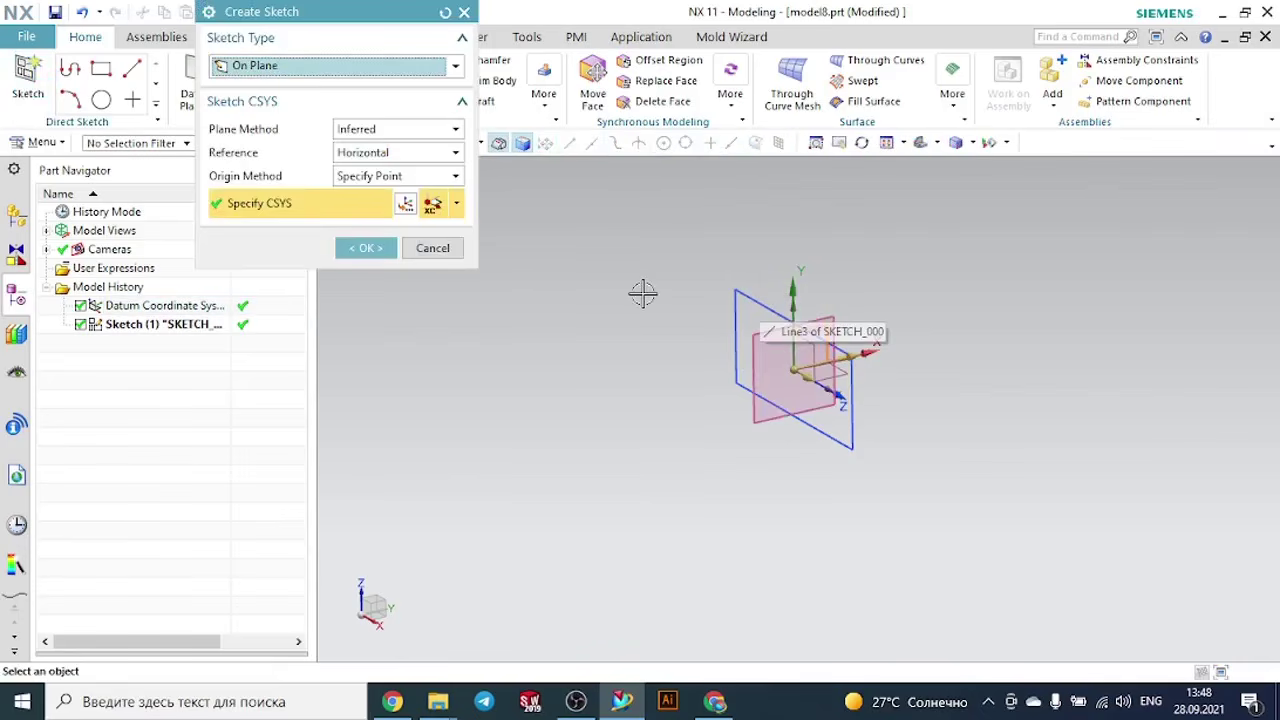
click(365, 247)
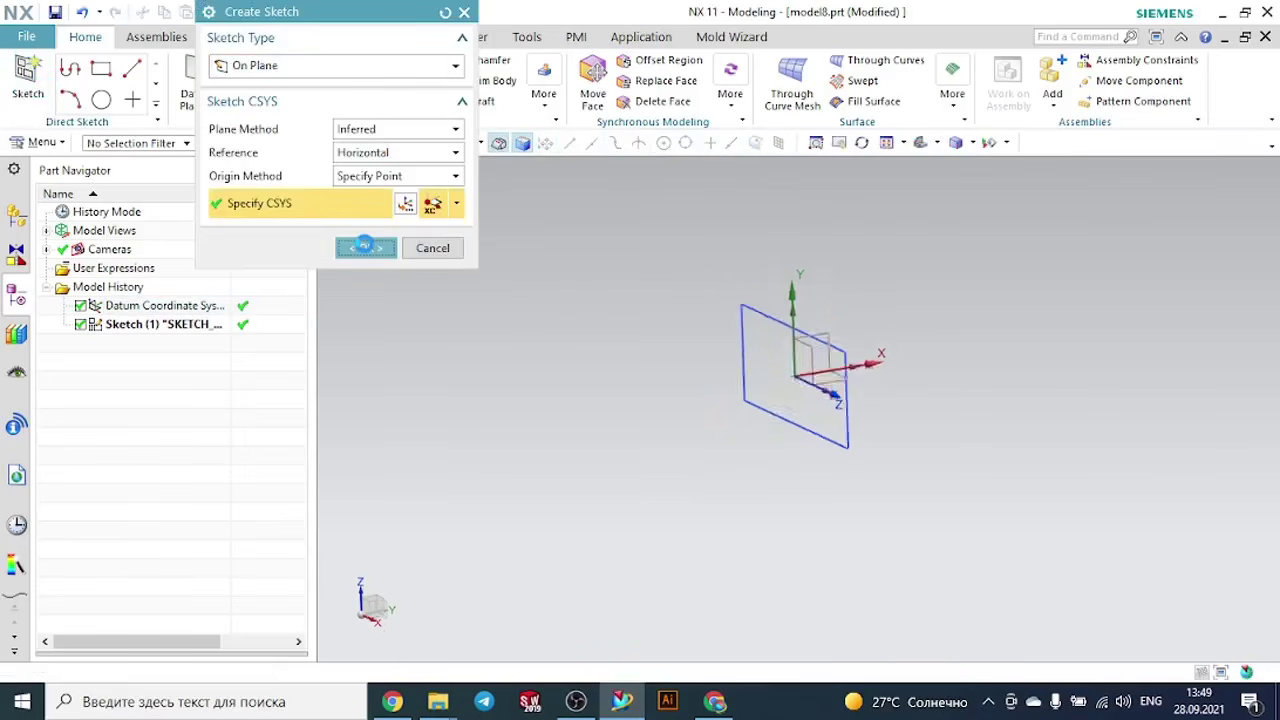
click(174, 68)
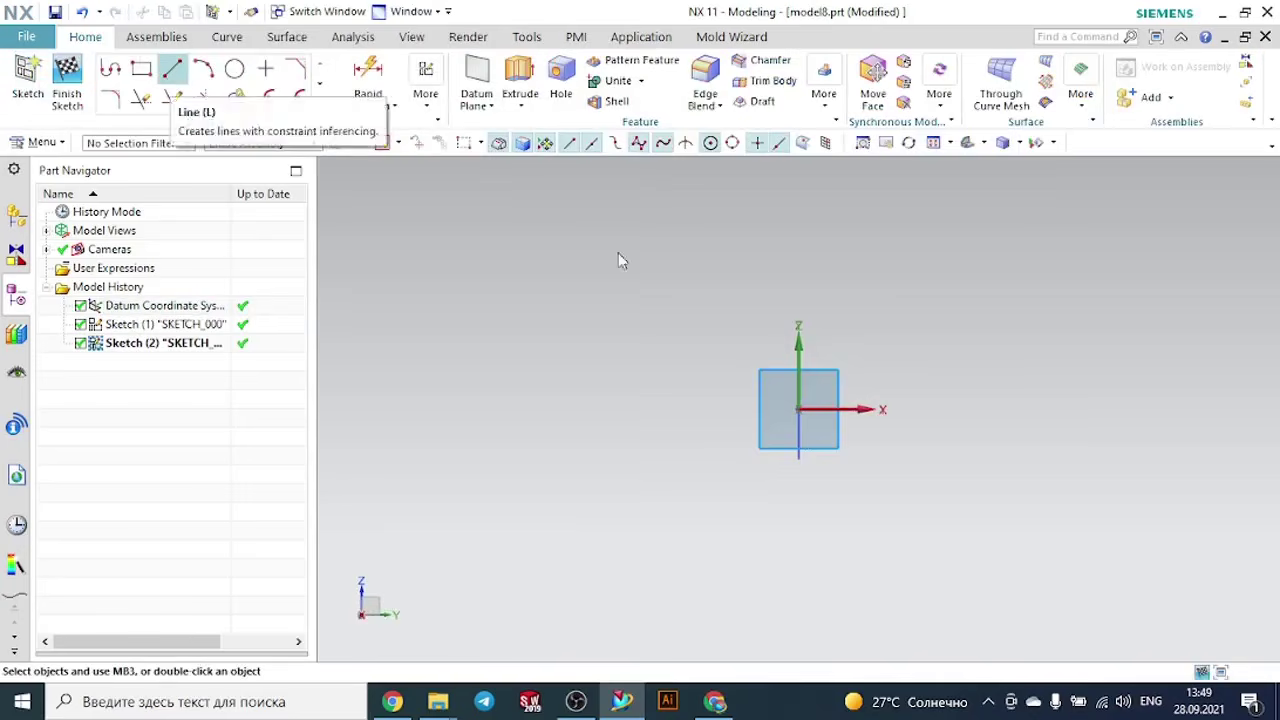
click(799, 408)
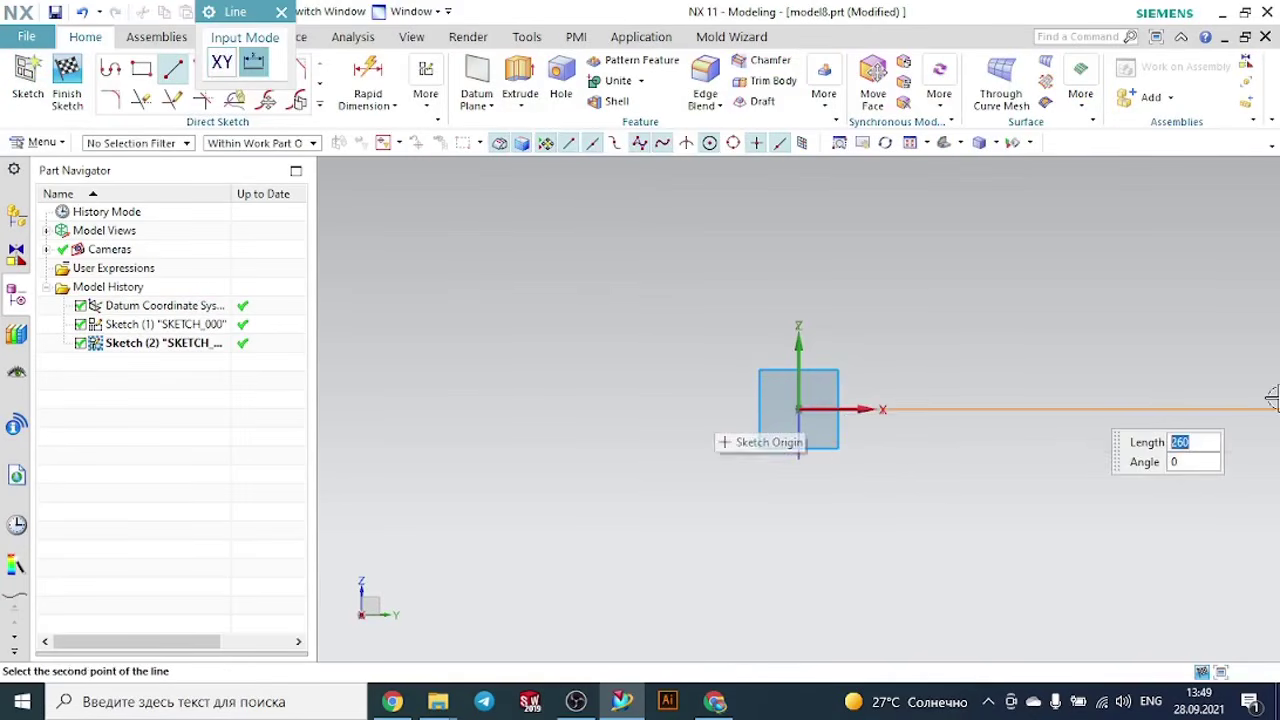
key(Return)
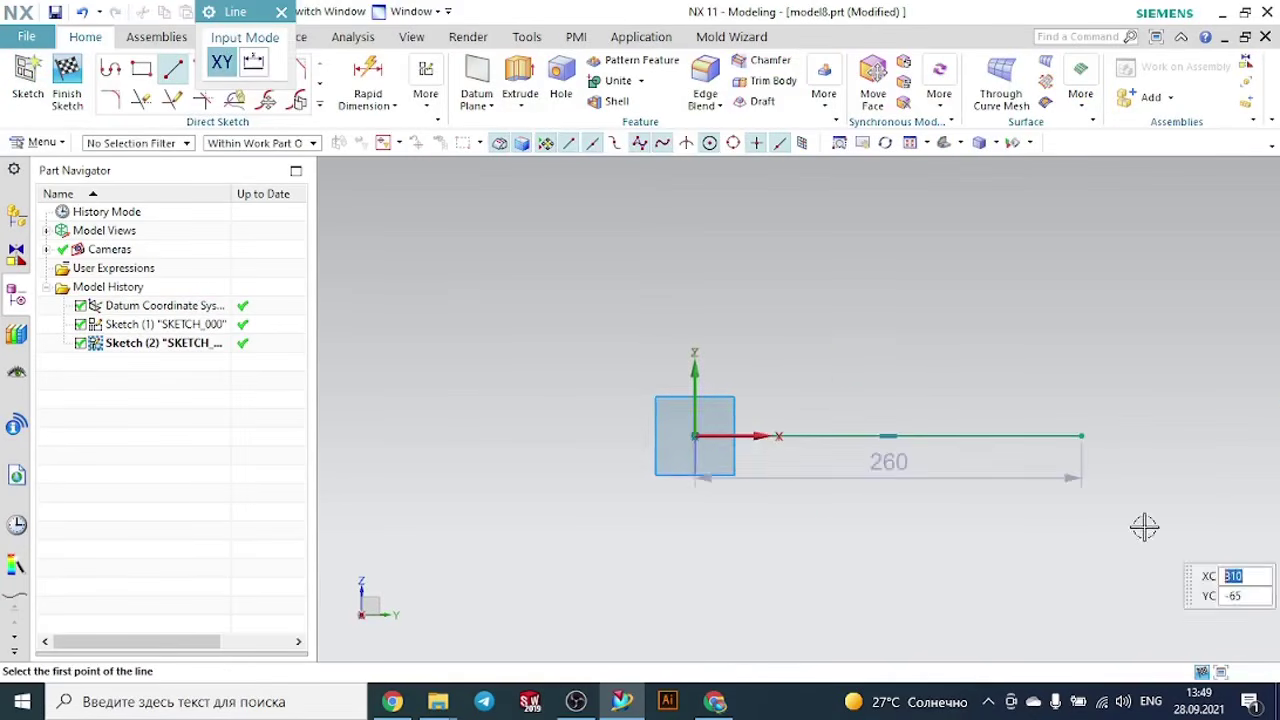
key(Escape)
click(67, 76)
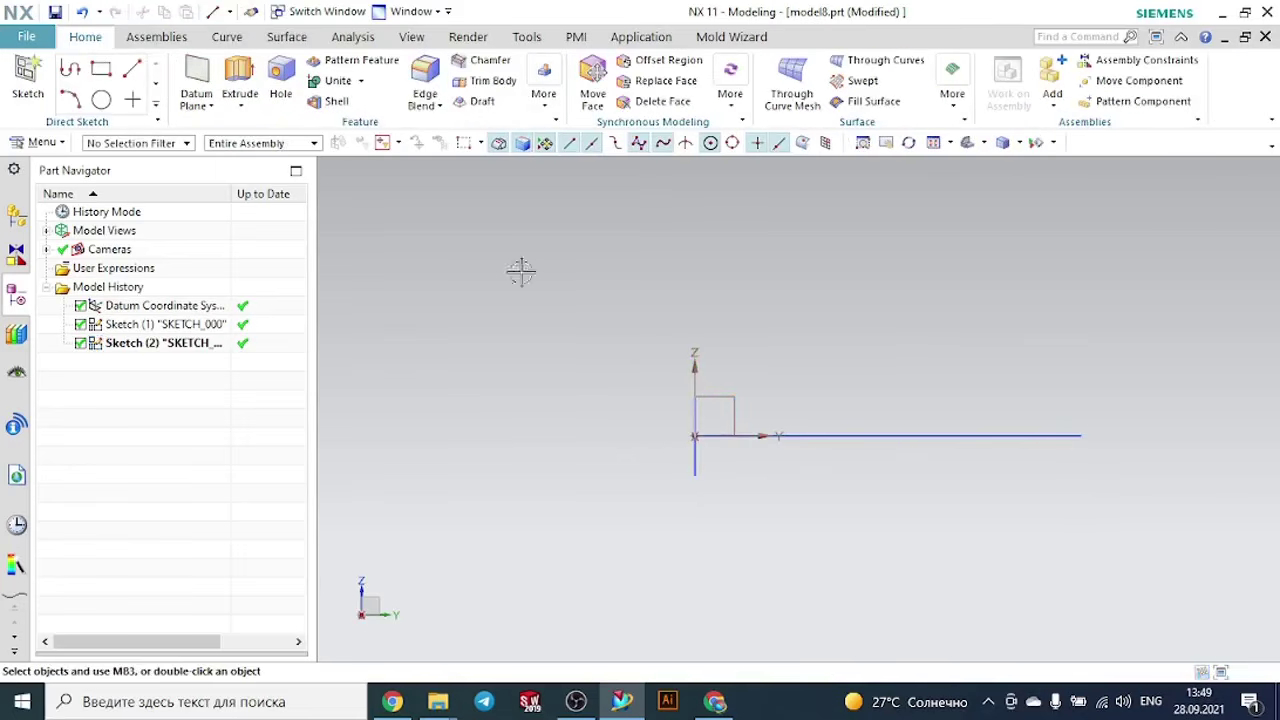
- Start a Swept feature with the rectangle as the section and the 260 mm line as the guide
middle_drag(638, 315, 680, 342)
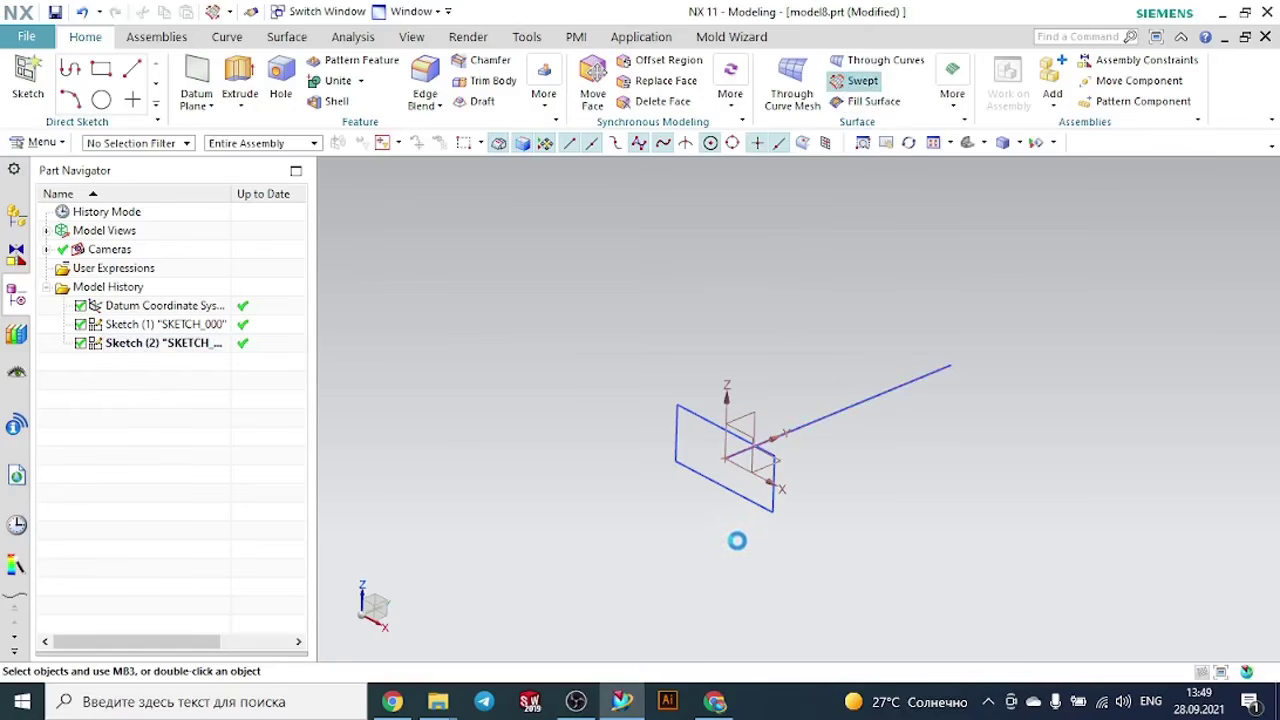
click(752, 485)
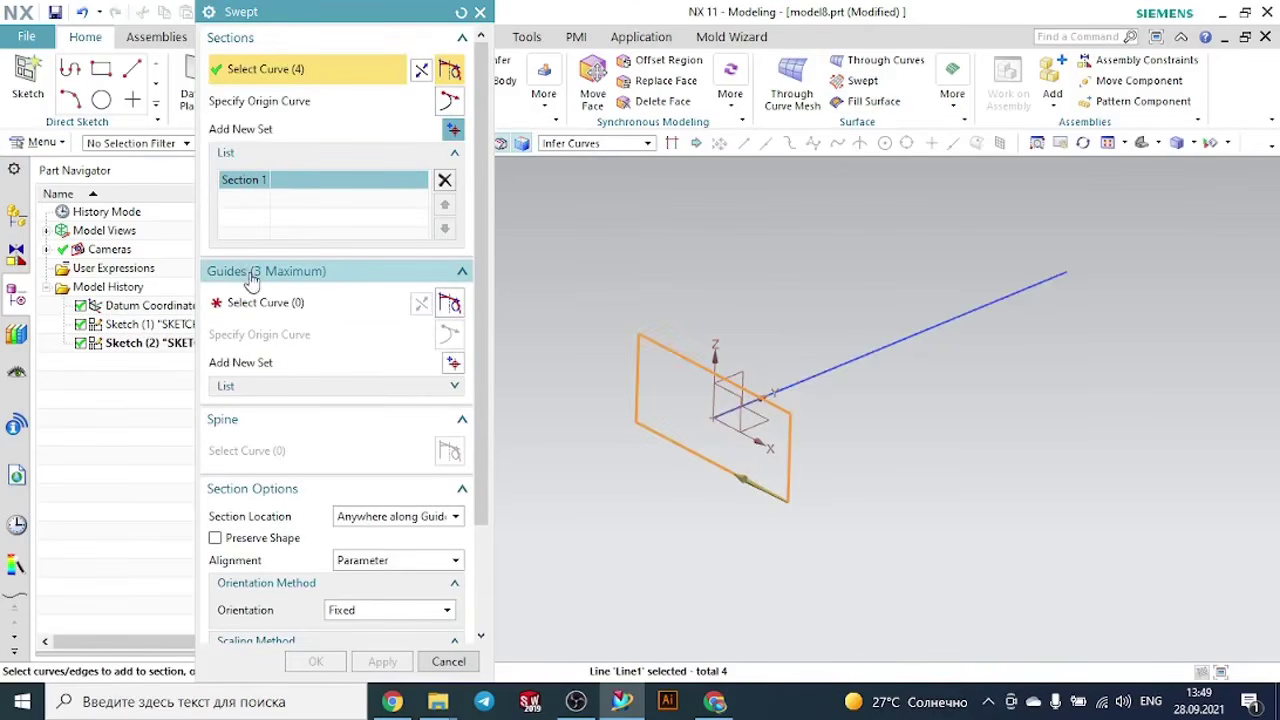
click(265, 302)
click(888, 351)
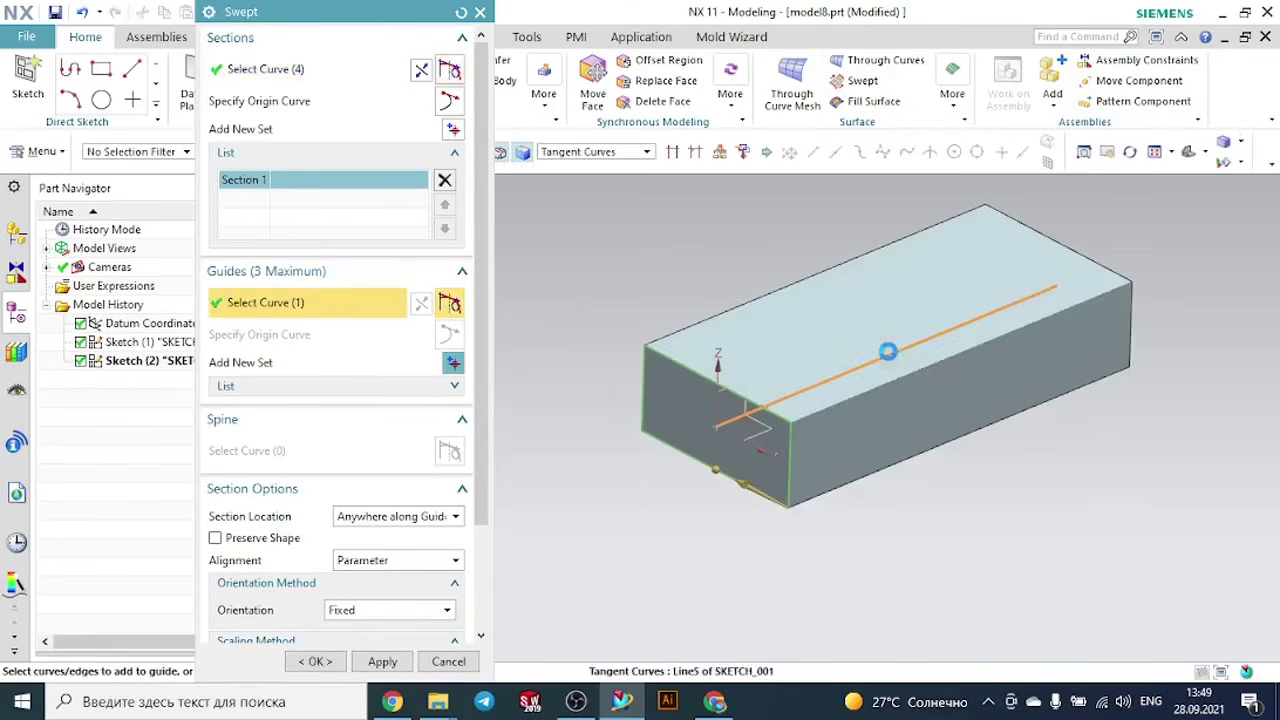
- Set the sweep's orientation to Angular Law with a Linear law type and an end angle of 100 degrees
drag(481, 418, 481, 530)
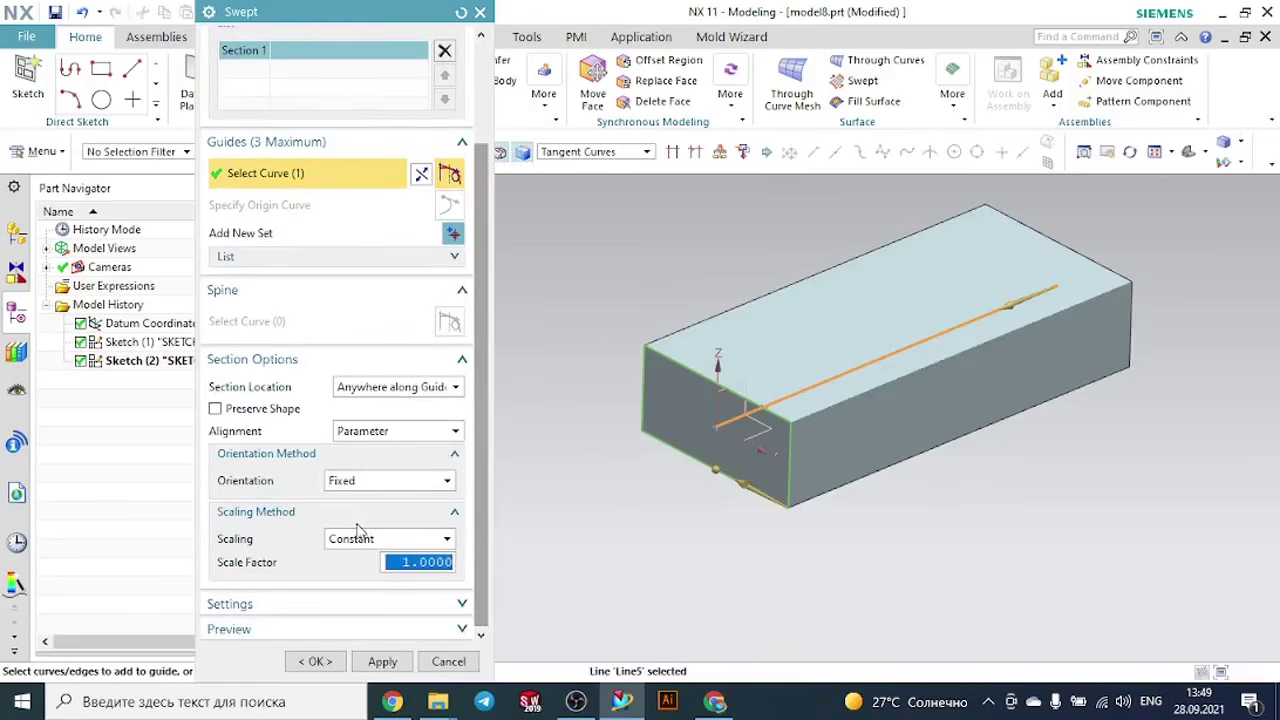
click(356, 484)
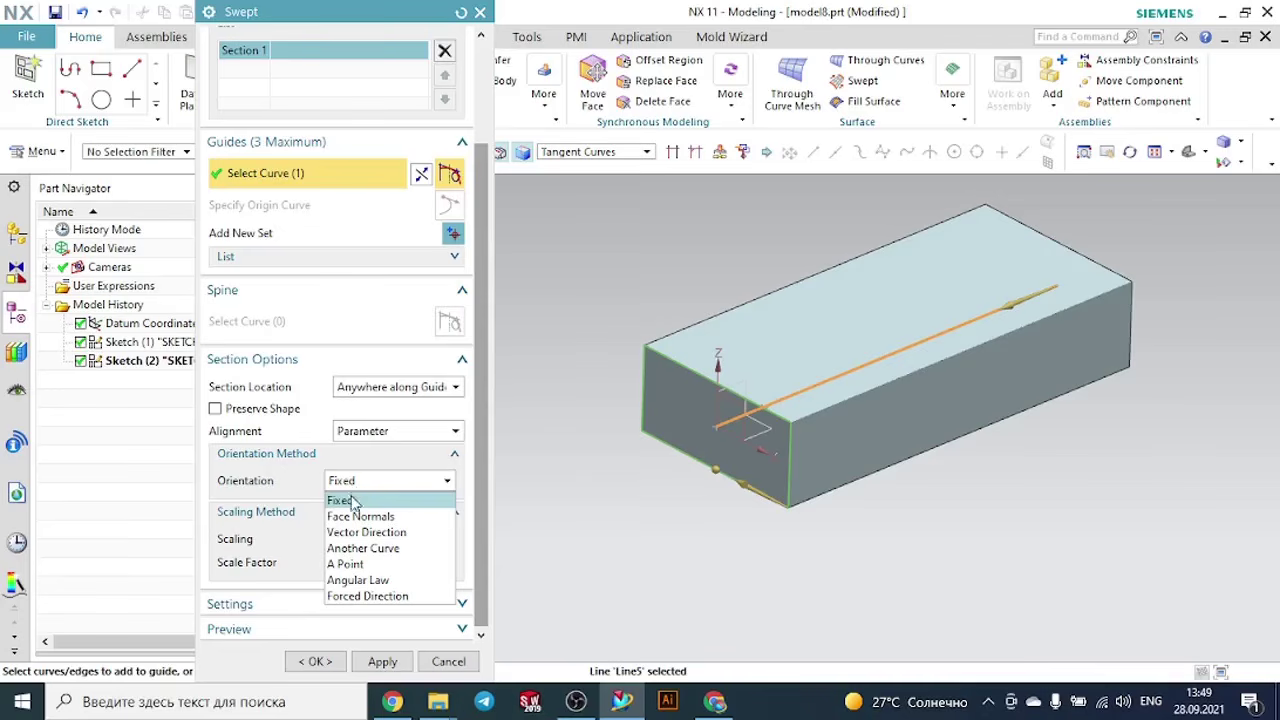
click(365, 585)
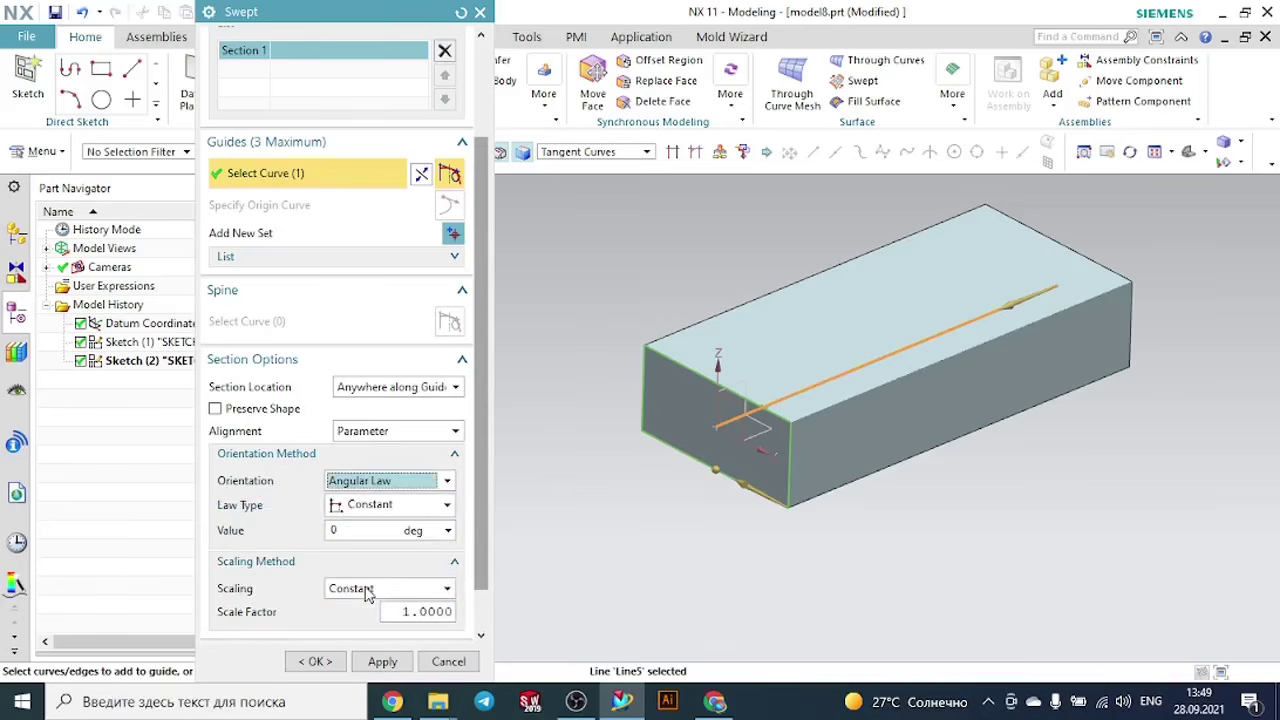
click(355, 507)
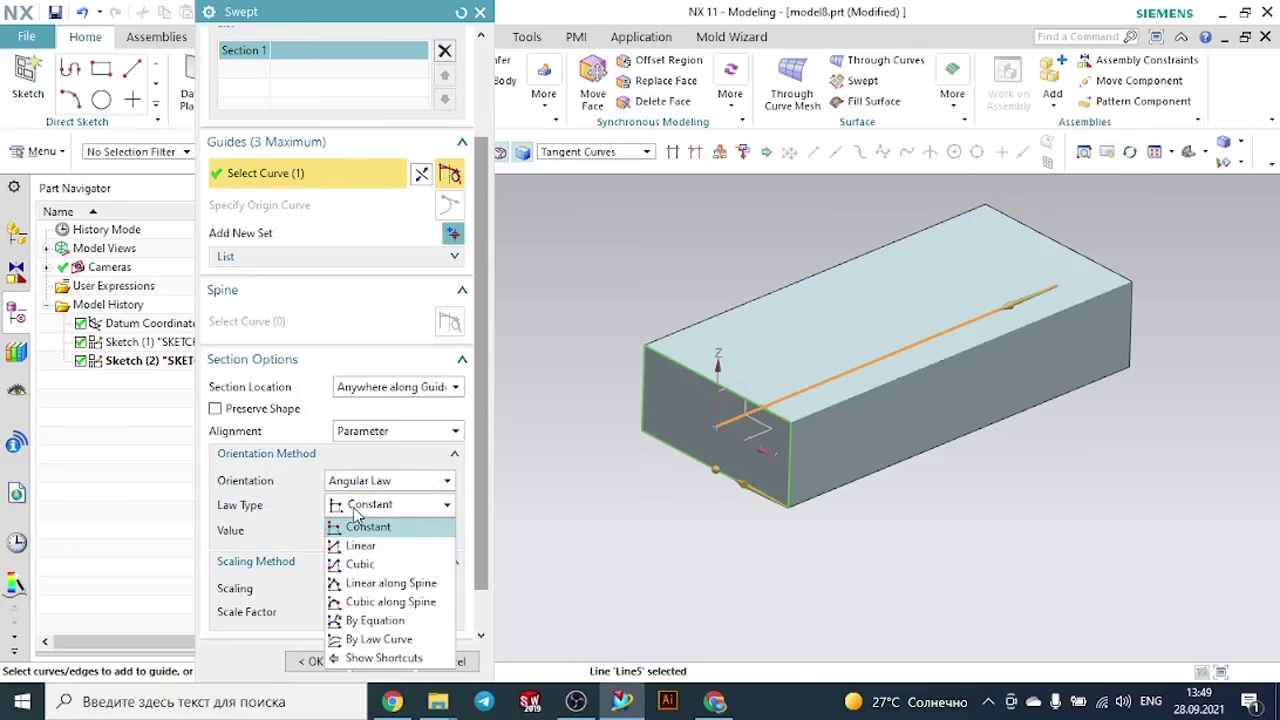
click(355, 546)
click(337, 529)
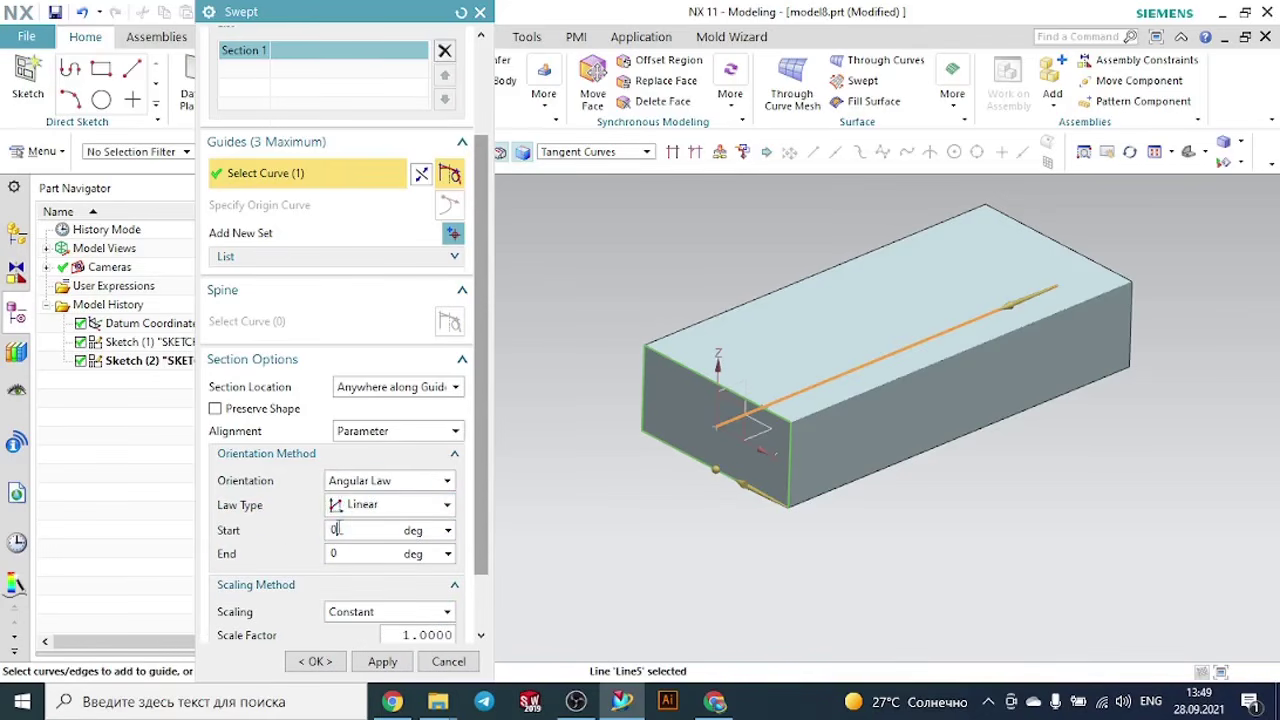
click(336, 552)
text(100)
key(Return)
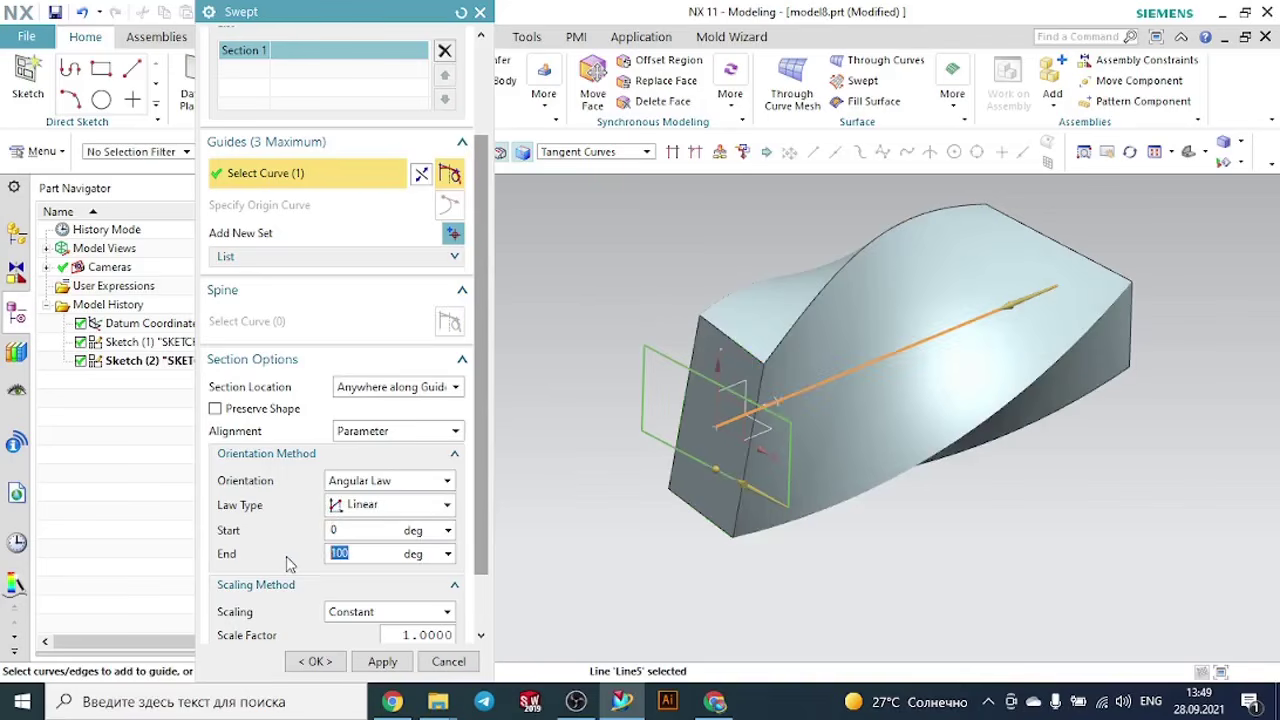
- Set the angular law's end angle to 500 degrees and create the twisted swept body
text(50)
key(Return)
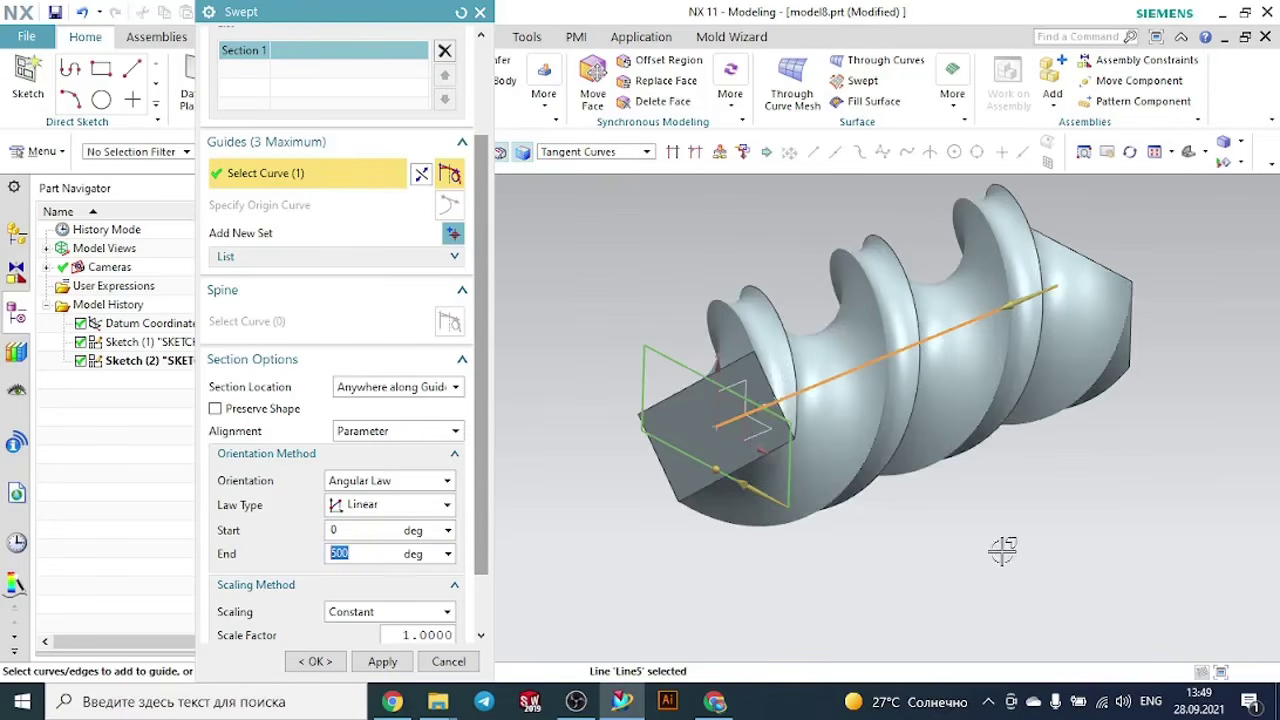
middle_drag(1002, 552, 977, 505)
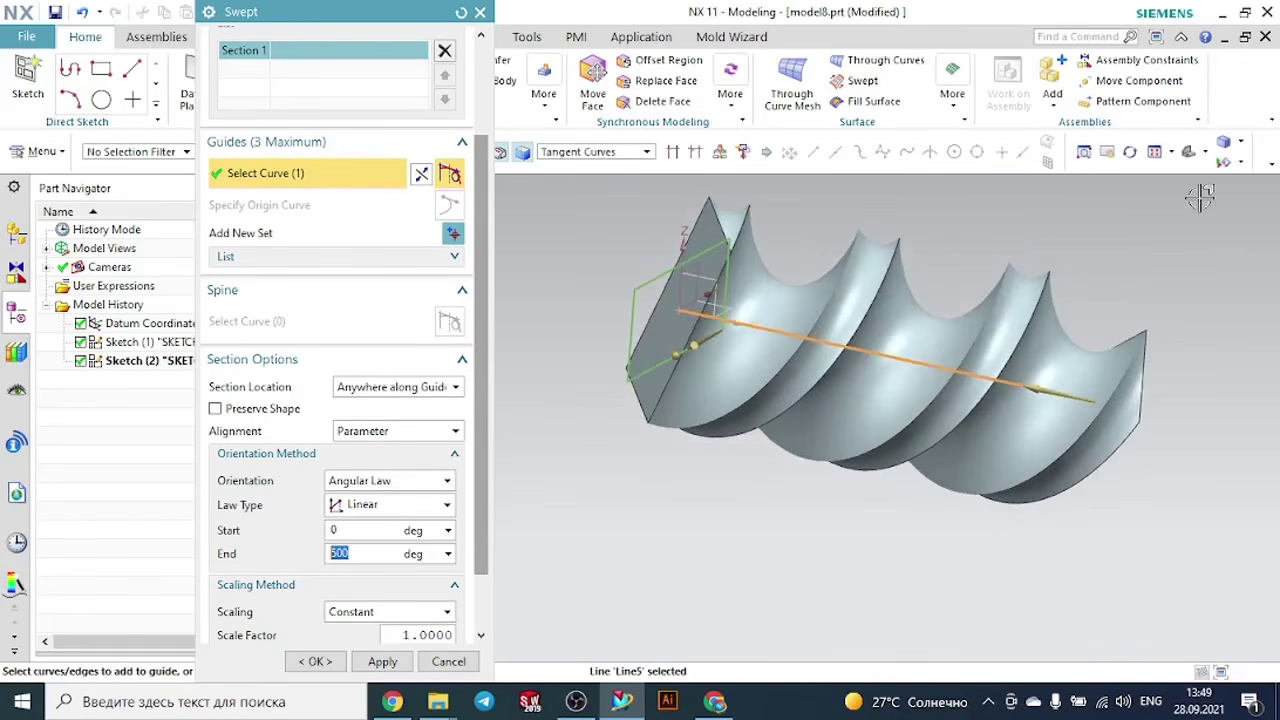
click(1190, 153)
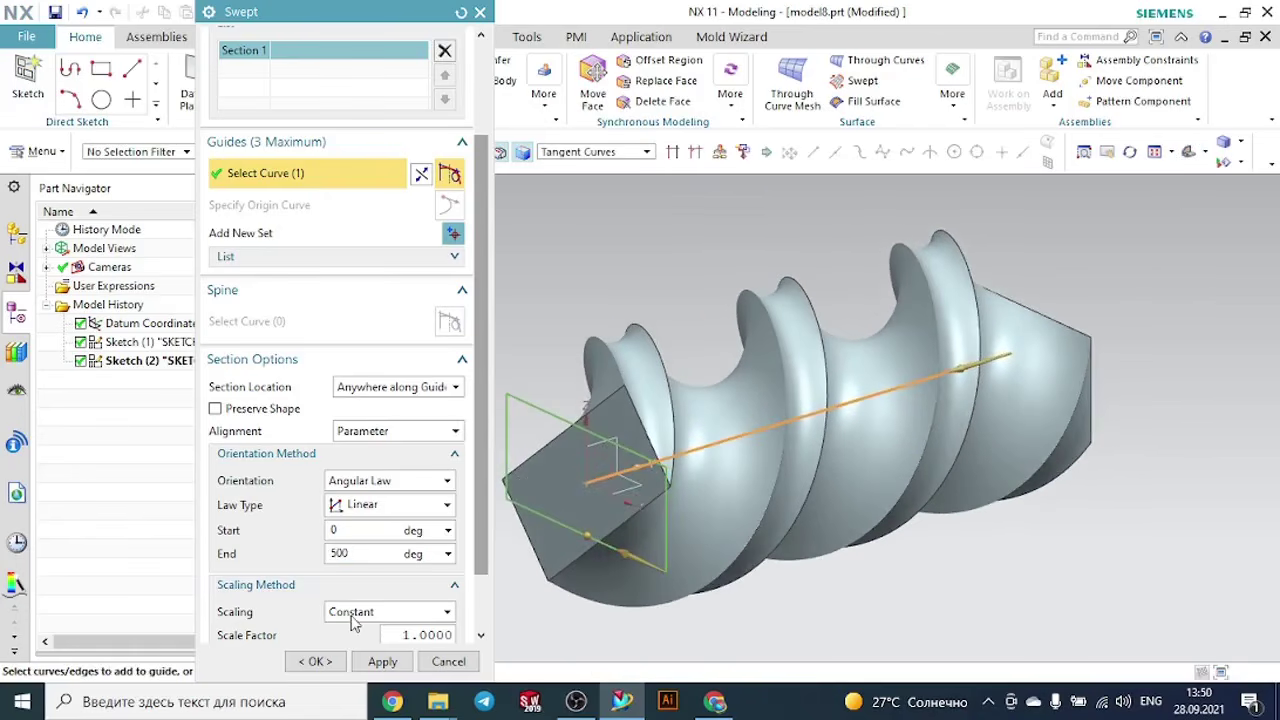
click(318, 660)
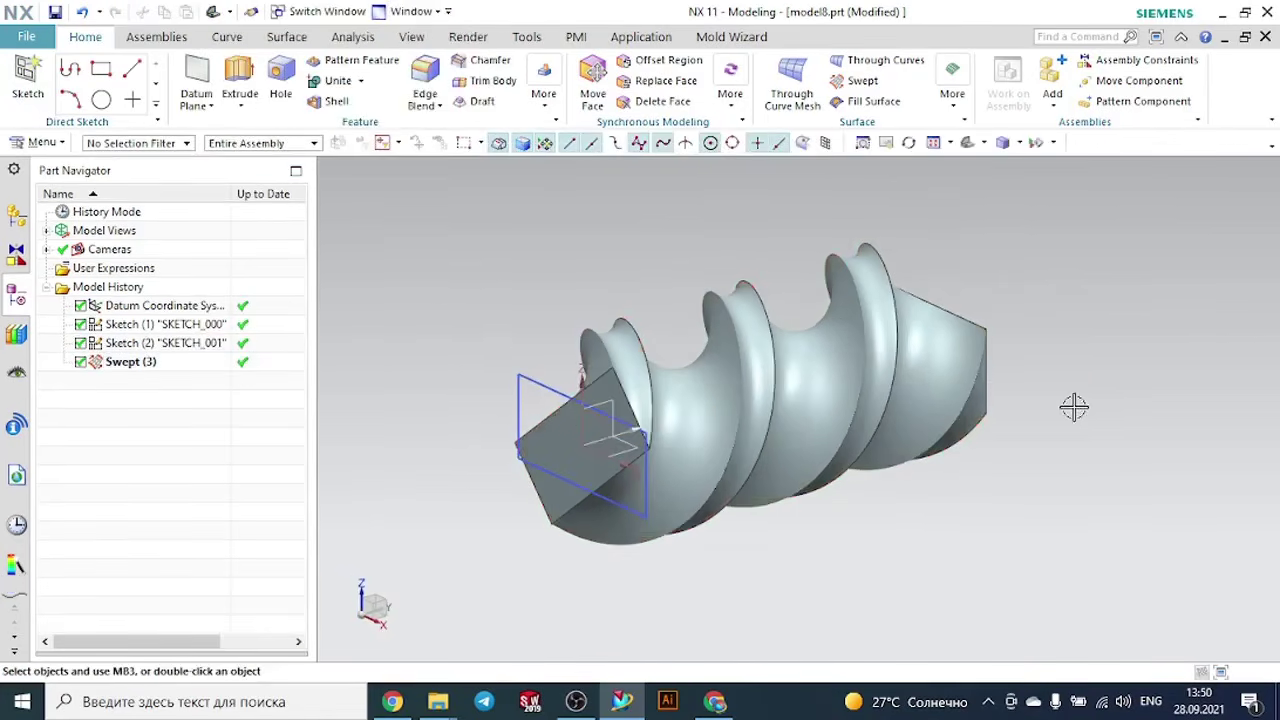
middle_drag(1063, 406, 1021, 443)
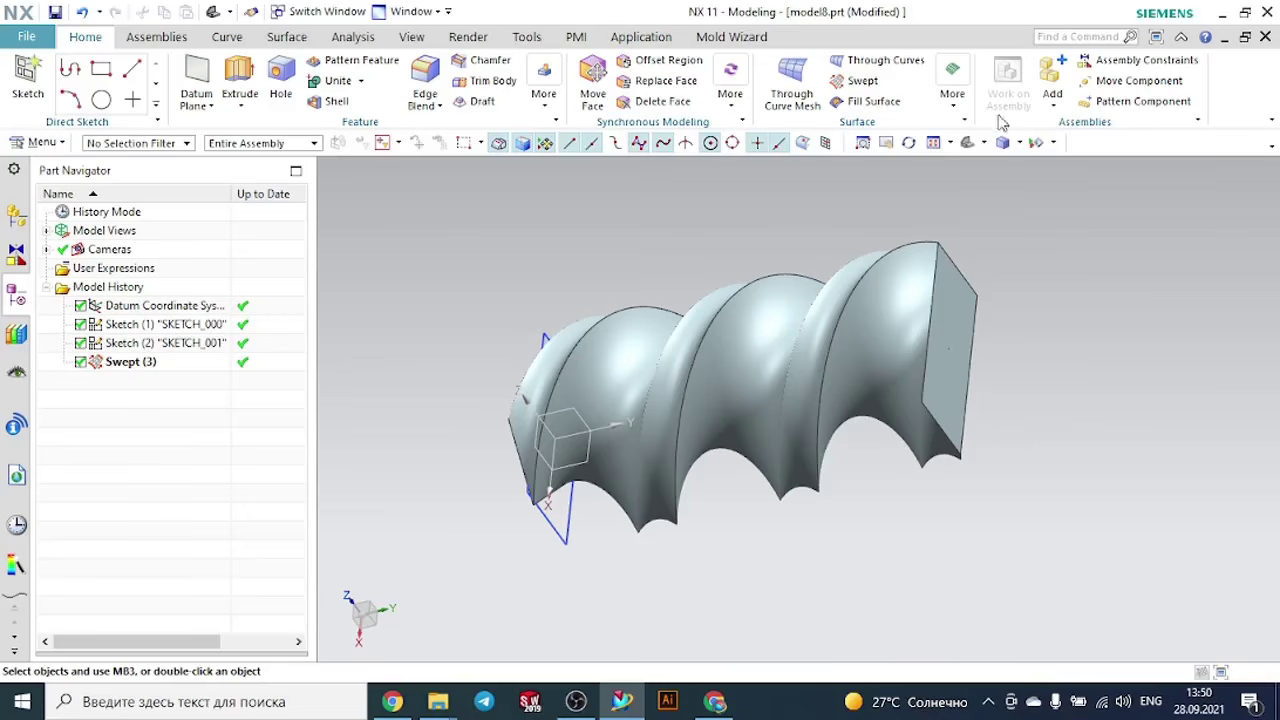
click(944, 106)
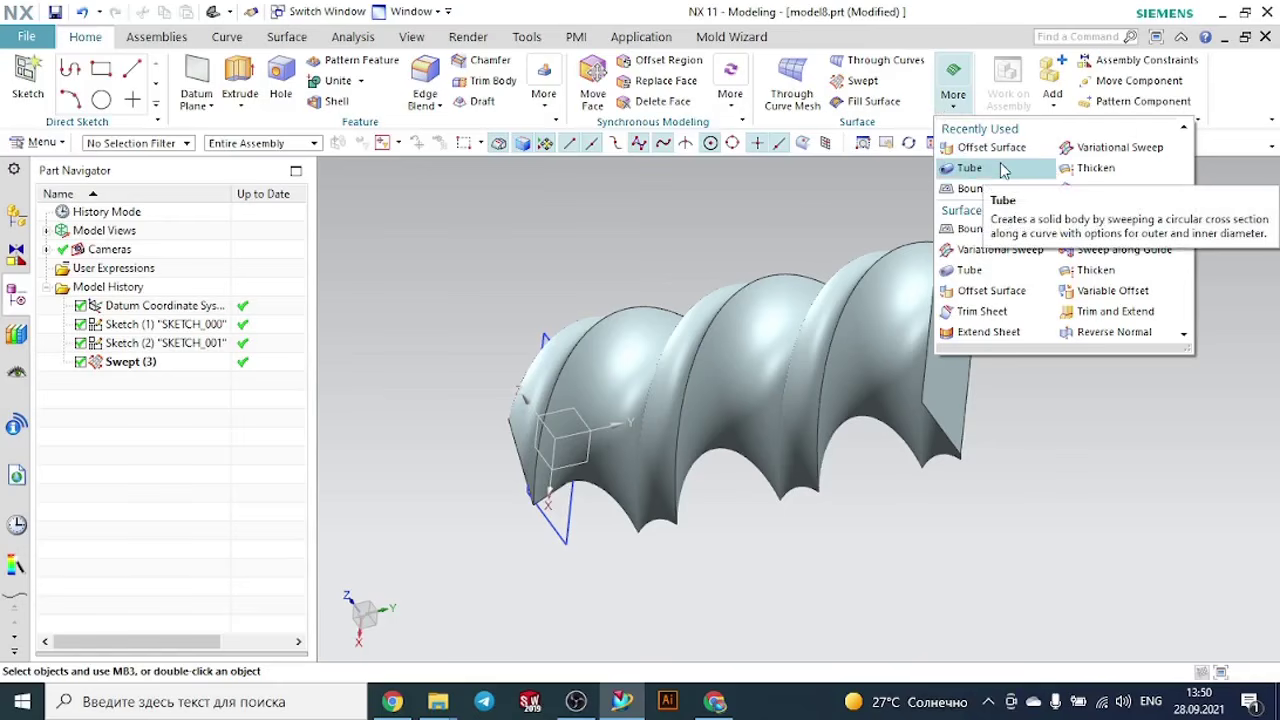
click(403, 196)
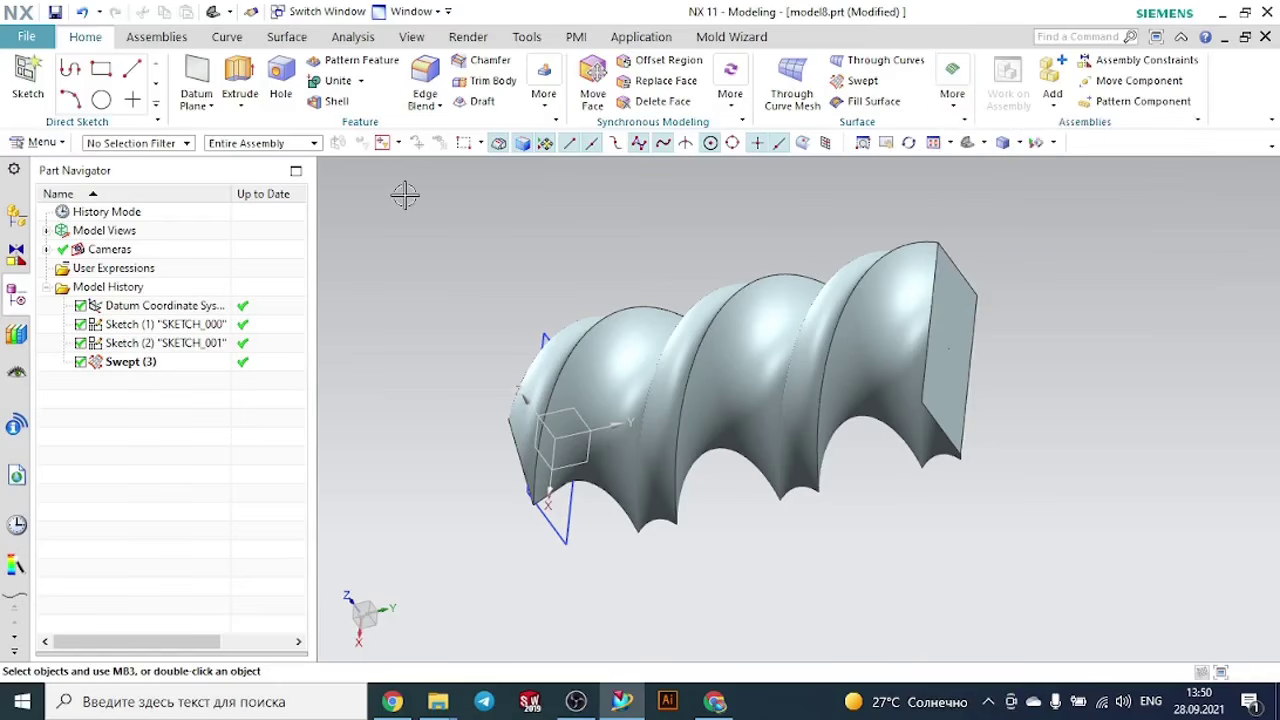
click(58, 146)
mouse_move(64, 240)
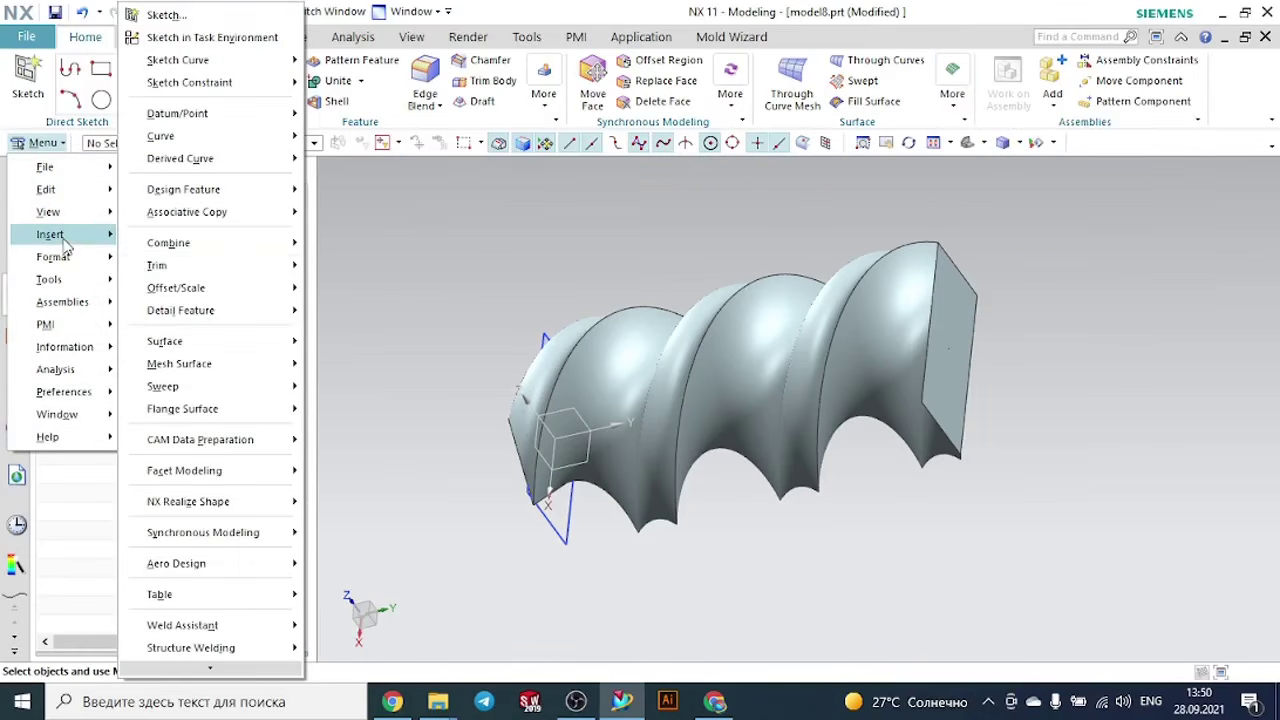
mouse_move(250, 365)
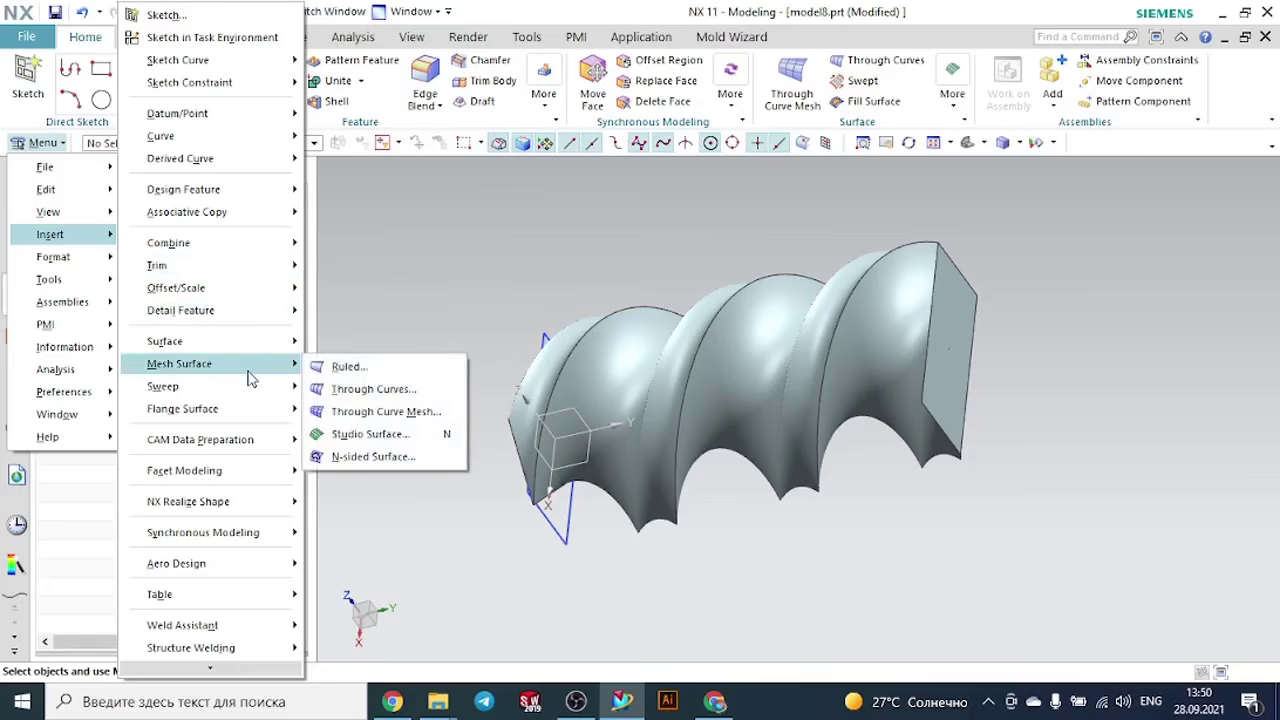
mouse_move(276, 392)
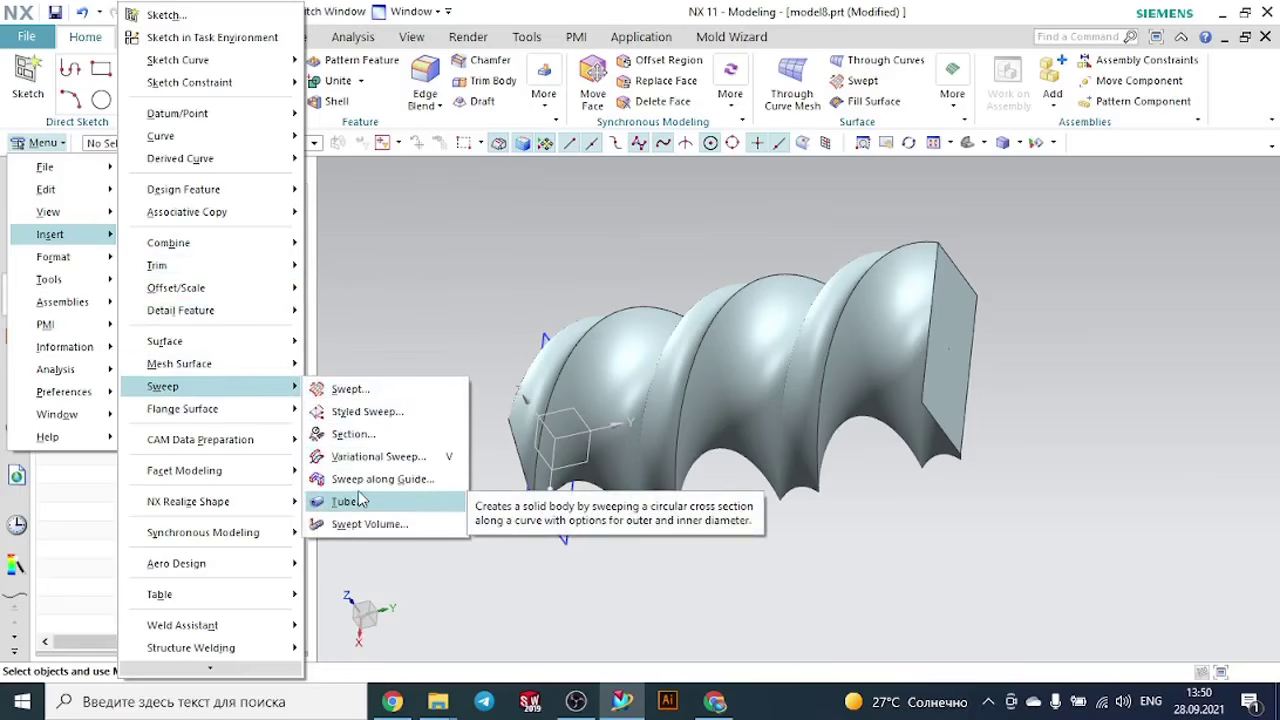
click(420, 348)
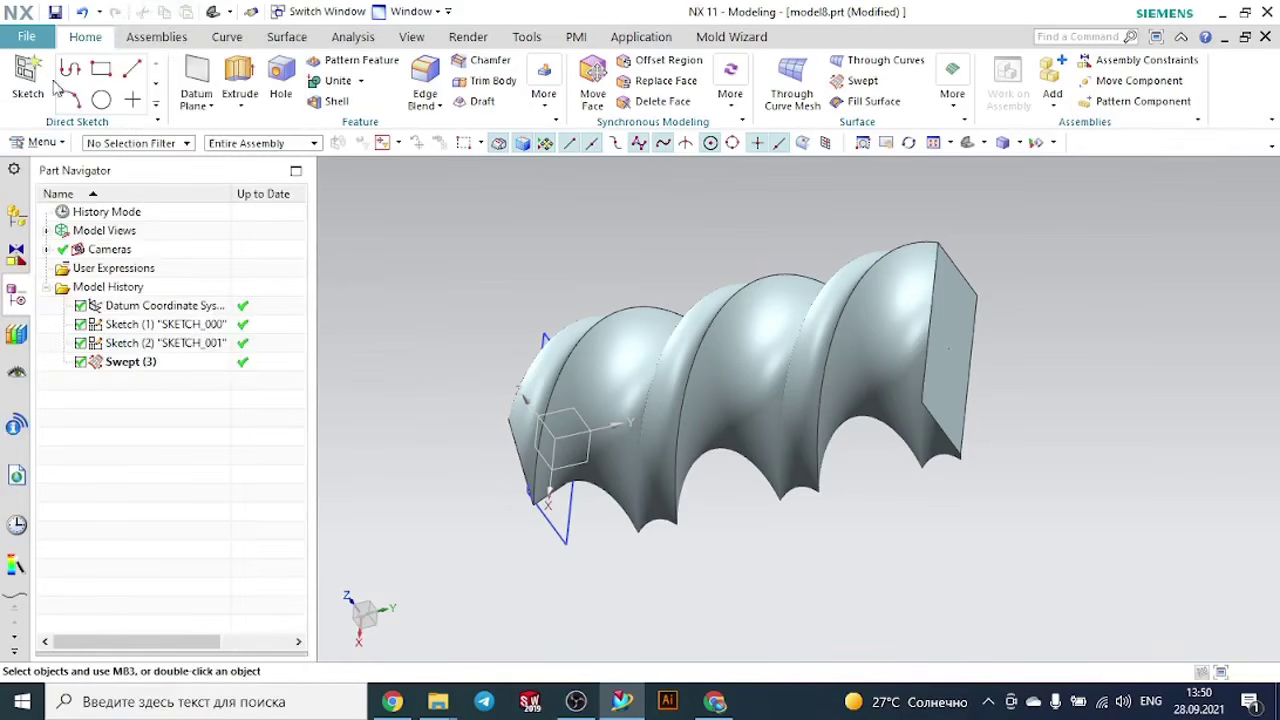
- Create a new part from the Model template in millimetres, named model9.prt
click(41, 37)
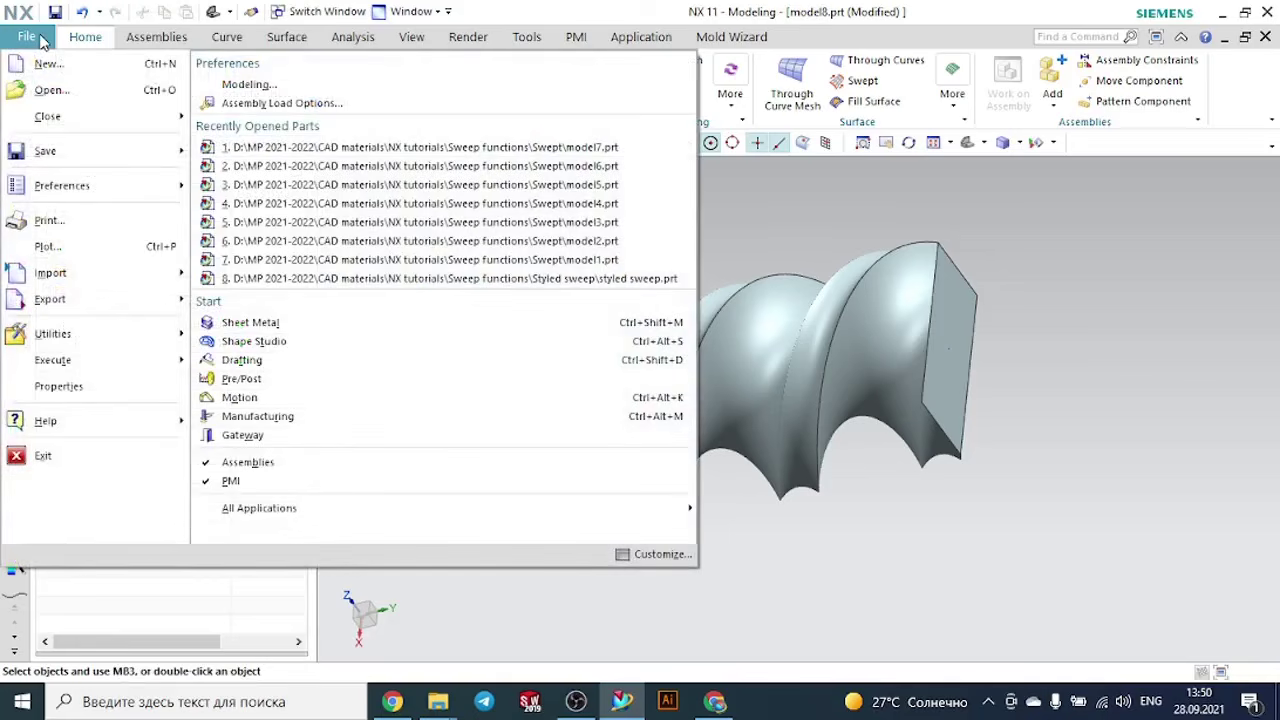
click(42, 63)
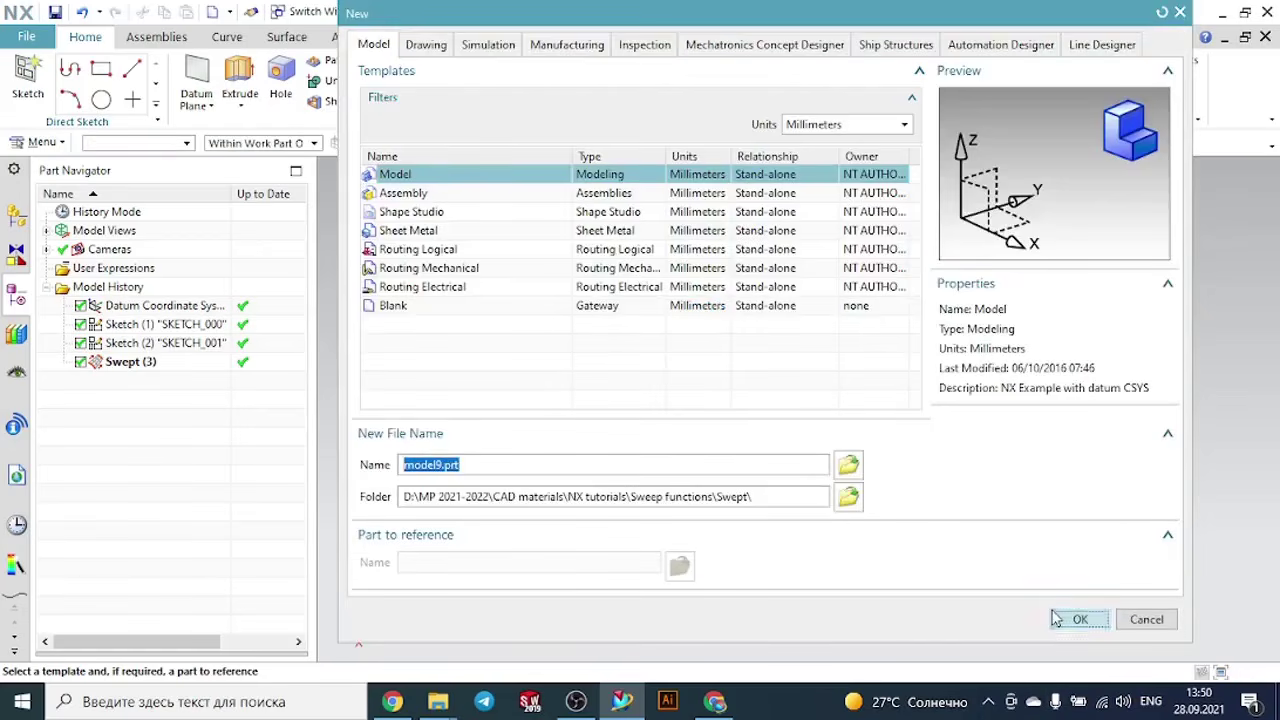
click(1057, 619)
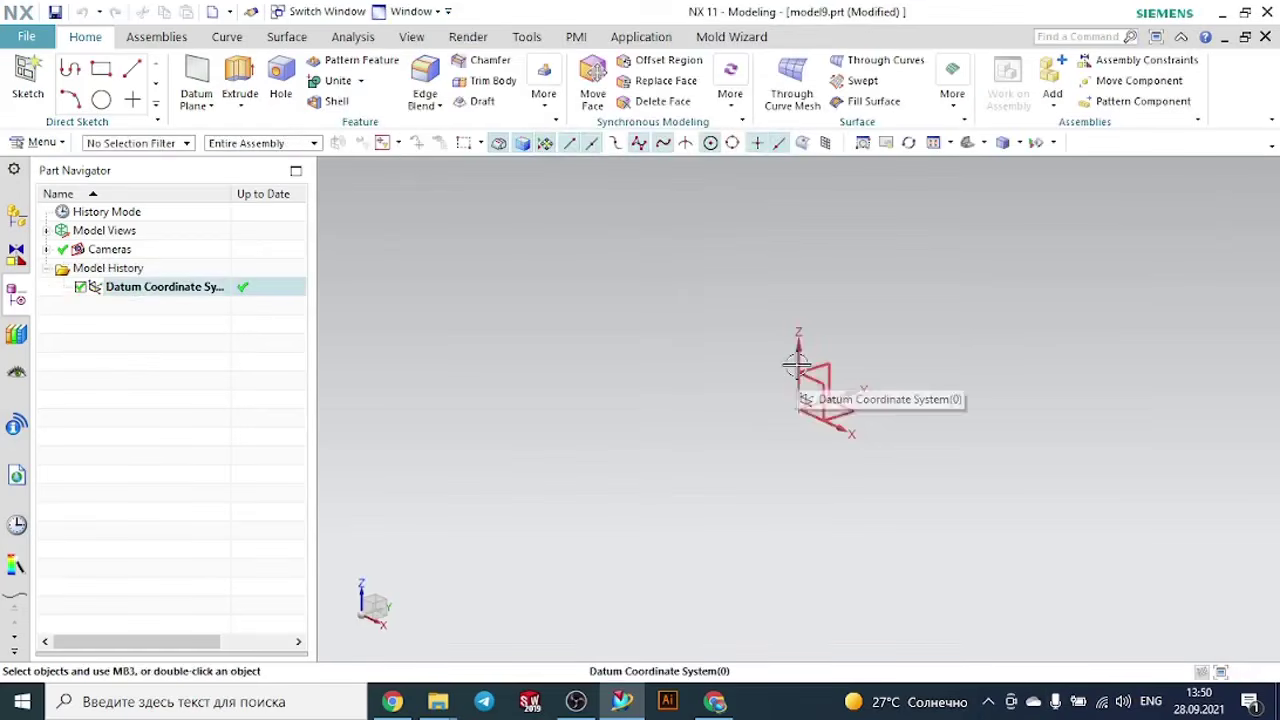
- Sketch a three-point arc of about 211 mm radius arching over the origin on the YZ plane and finish the sketch
click(30, 75)
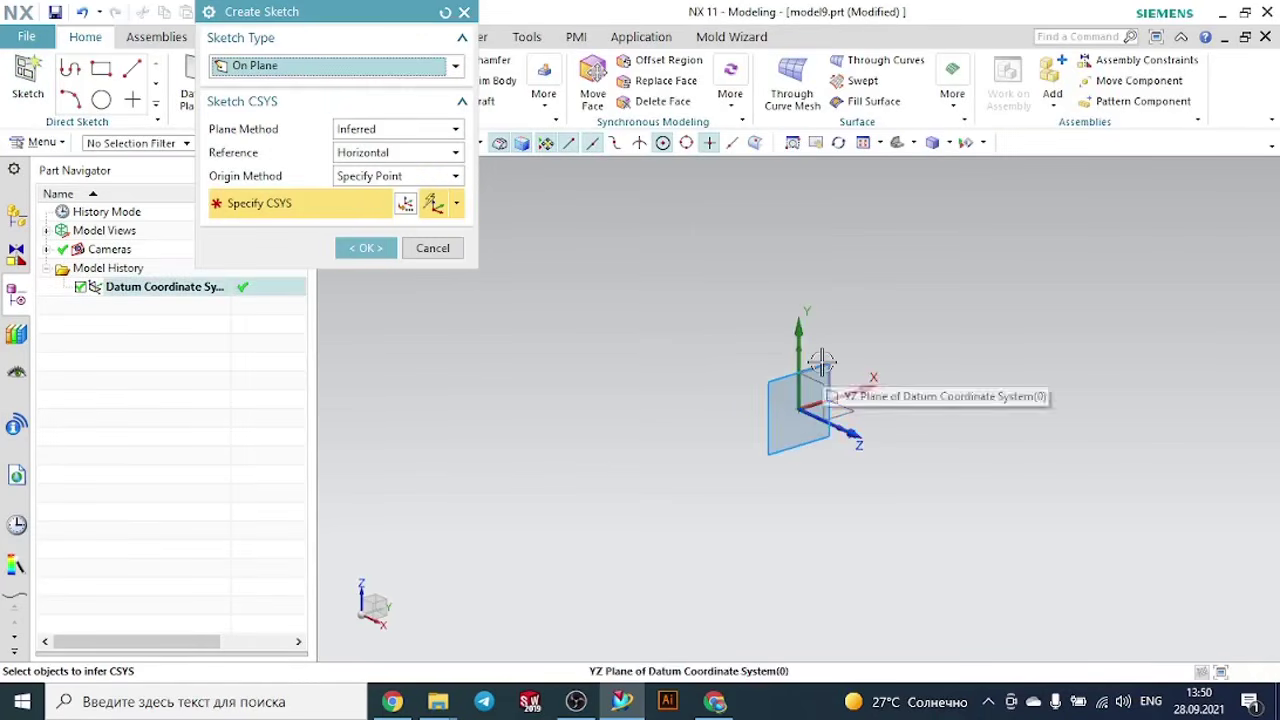
click(366, 248)
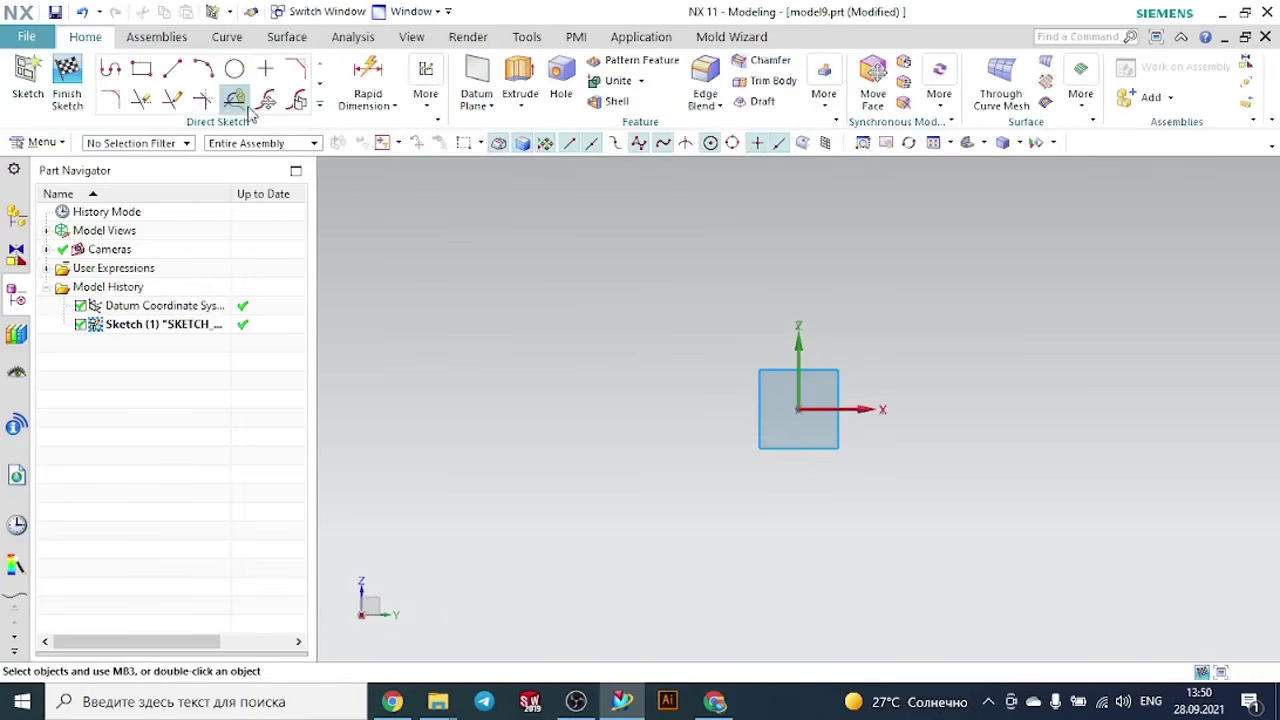
click(203, 68)
click(527, 404)
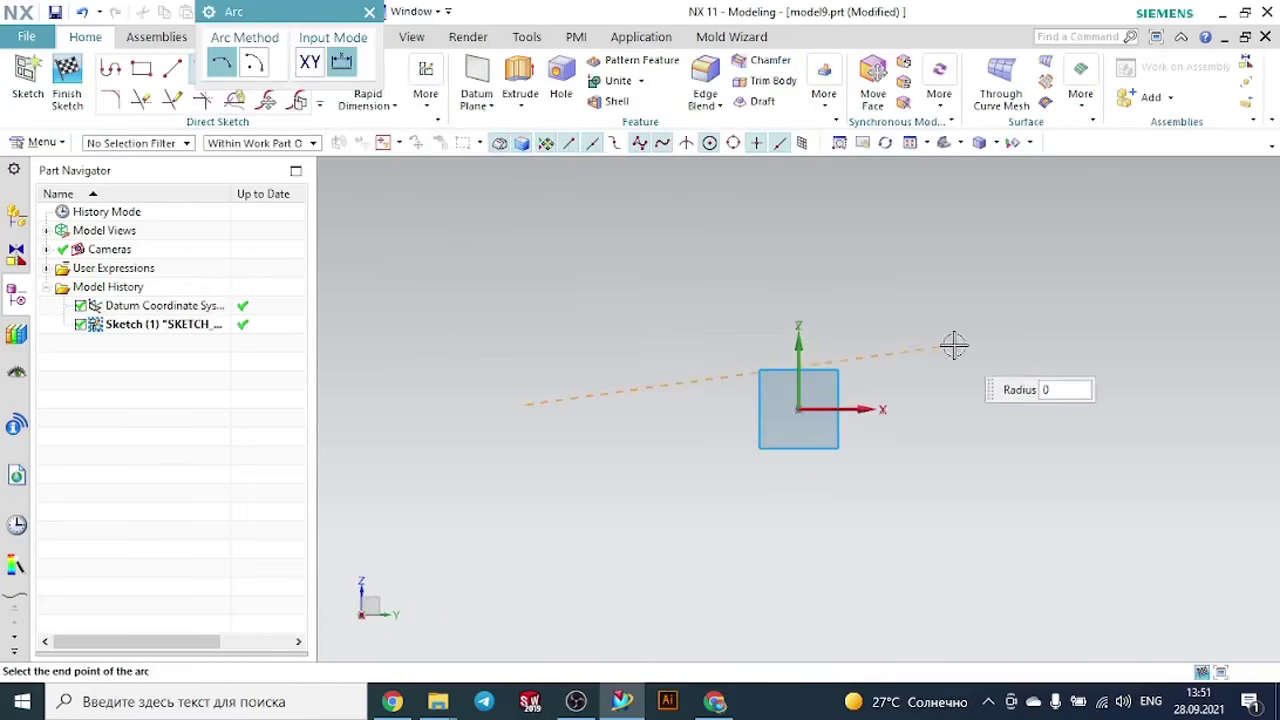
click(1055, 340)
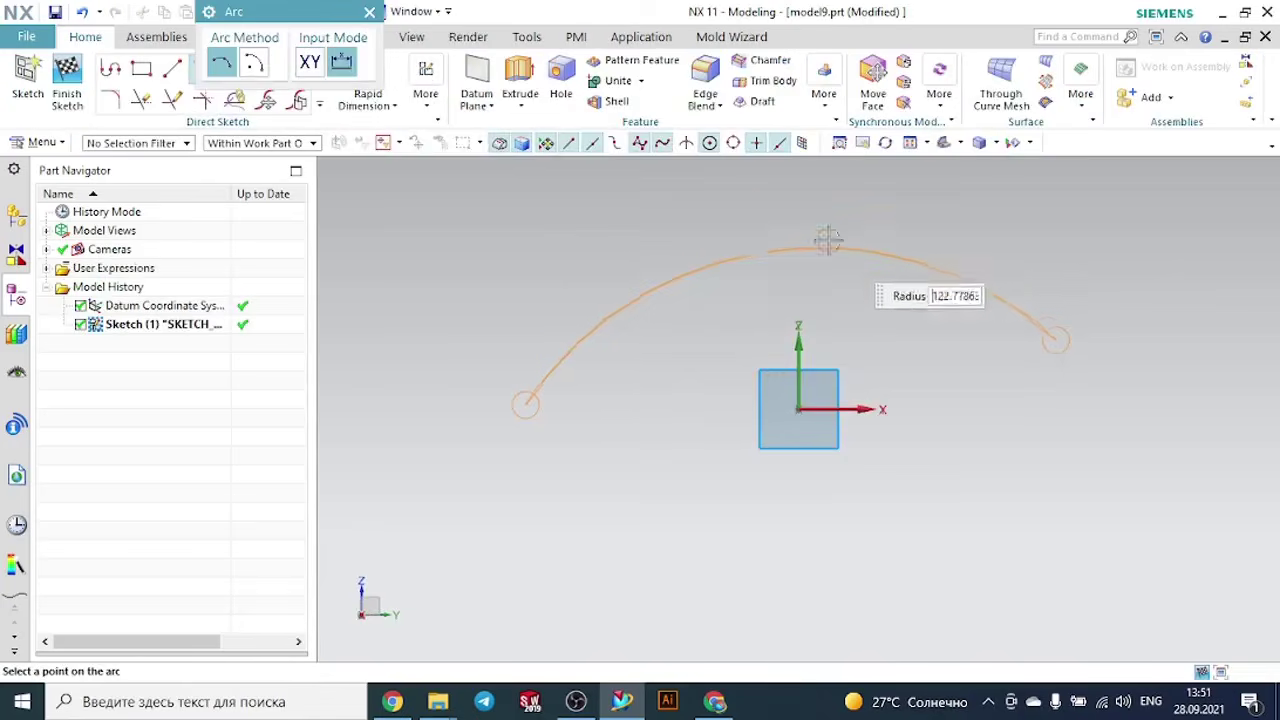
click(766, 314)
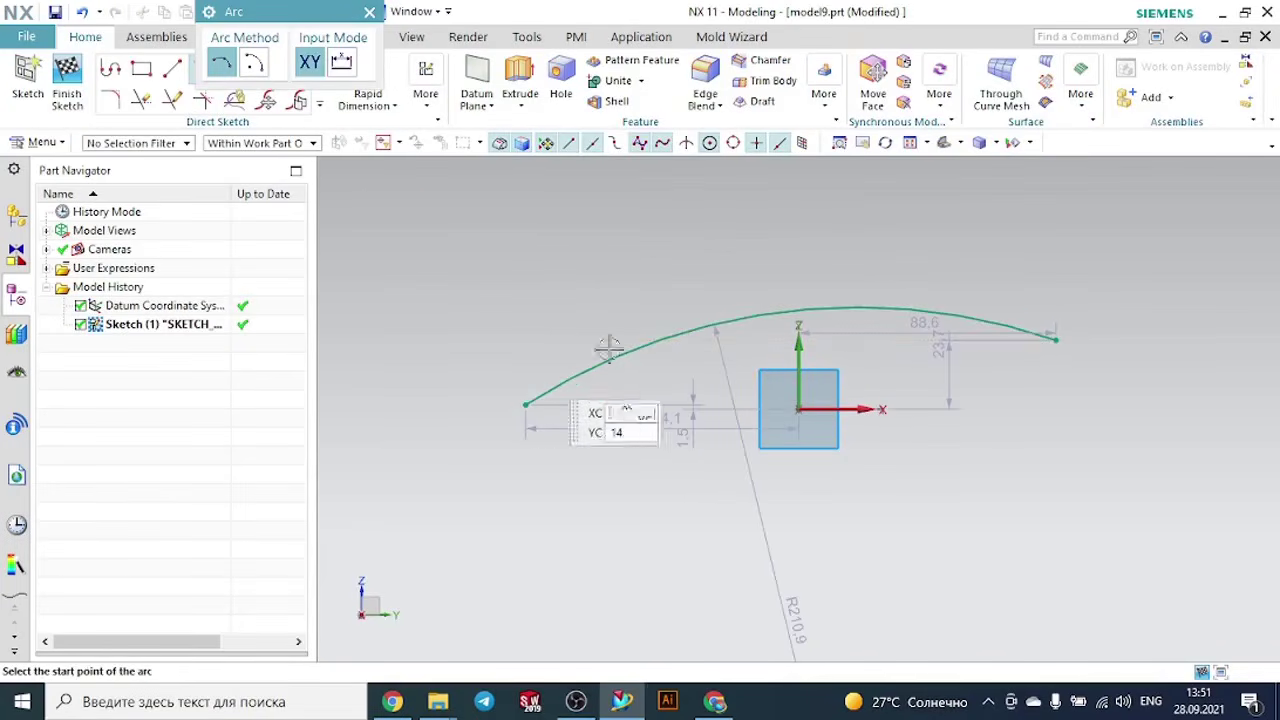
key(Escape)
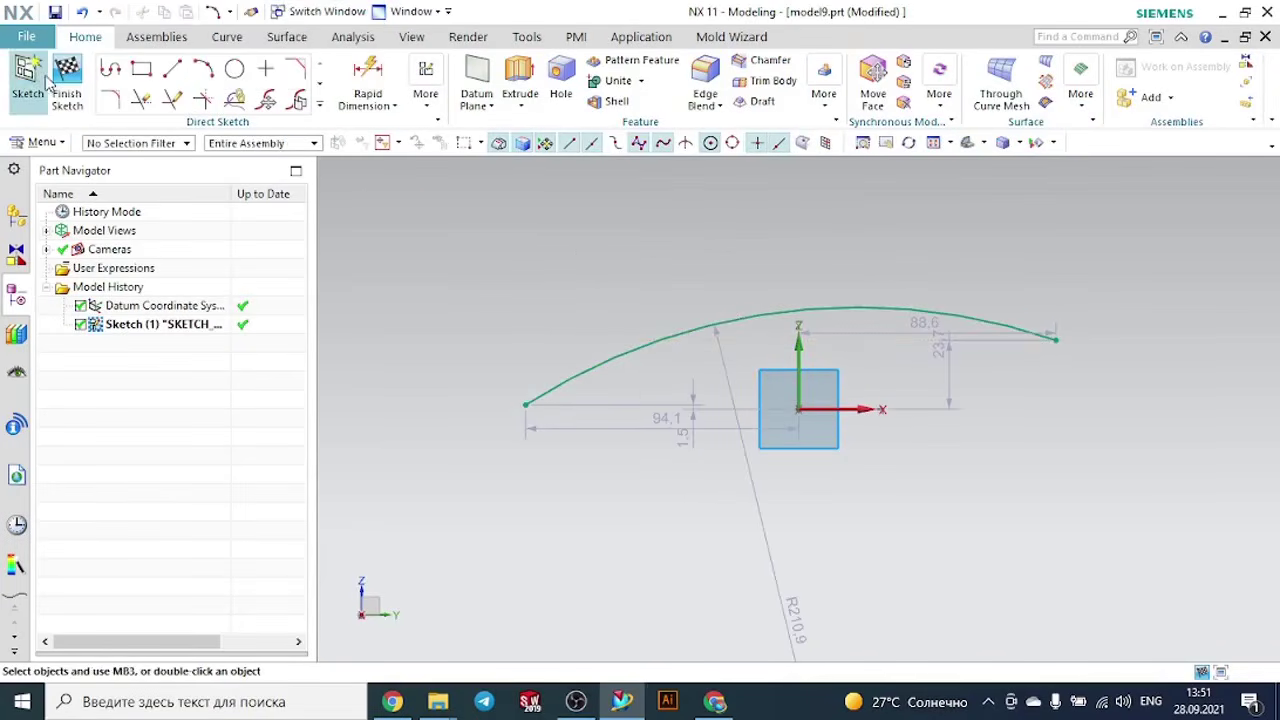
click(66, 80)
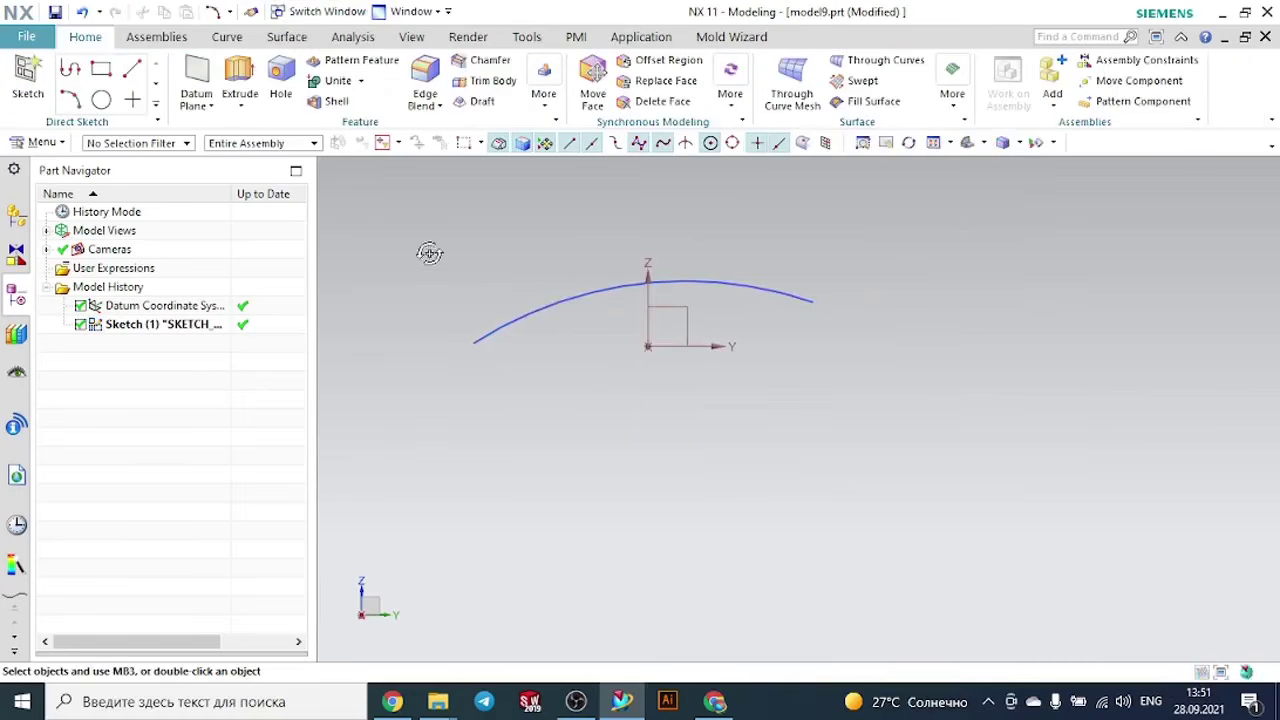
- Create a Tube along the arc with a 65 mm outer diameter, 35 mm inner diameter and Single Segment output
middle_drag(429, 251, 461, 279)
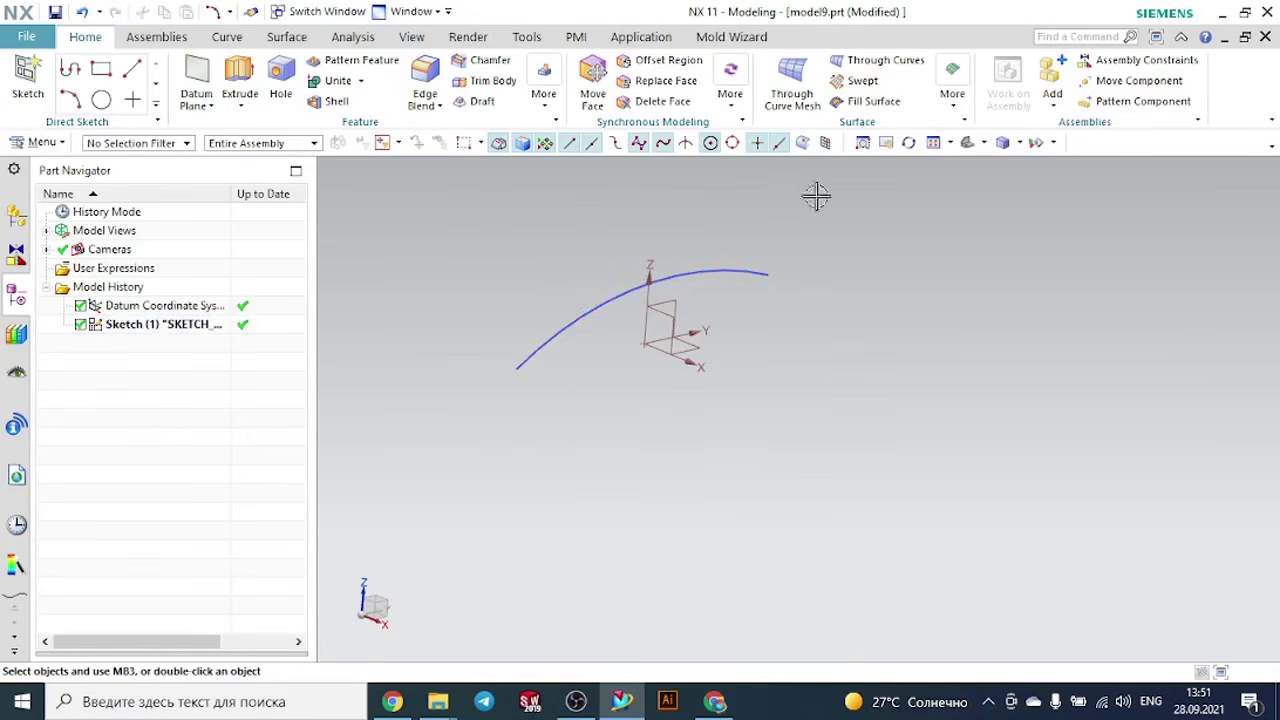
click(955, 108)
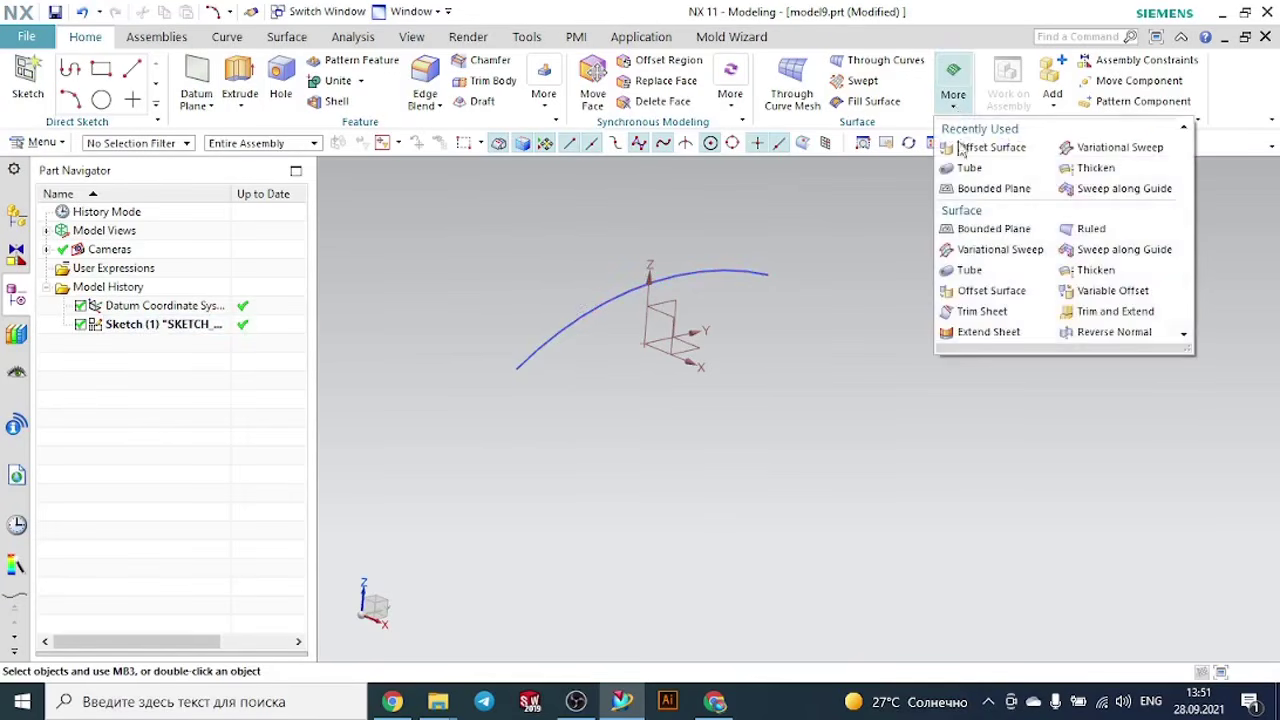
click(960, 172)
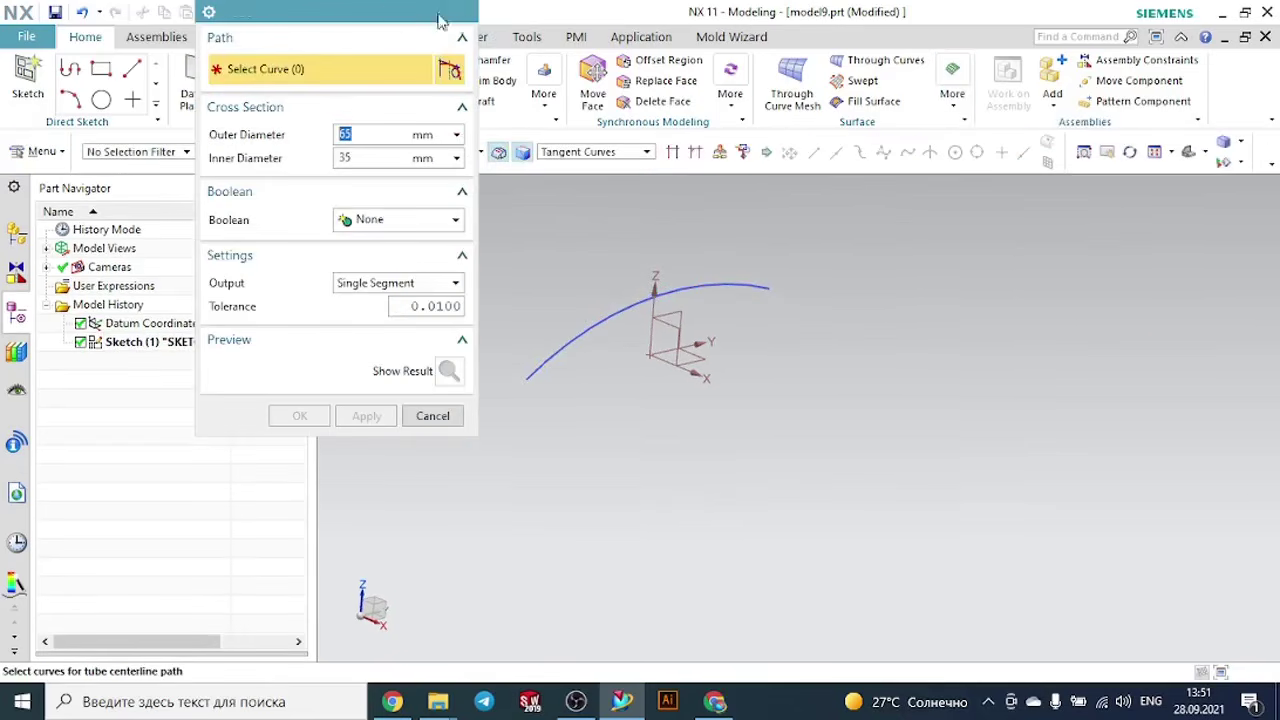
mouse_move(406, 8)
mouse_down()
mouse_move(418, 43)
mouse_move(647, 143)
mouse_move(303, 149)
mouse_up()
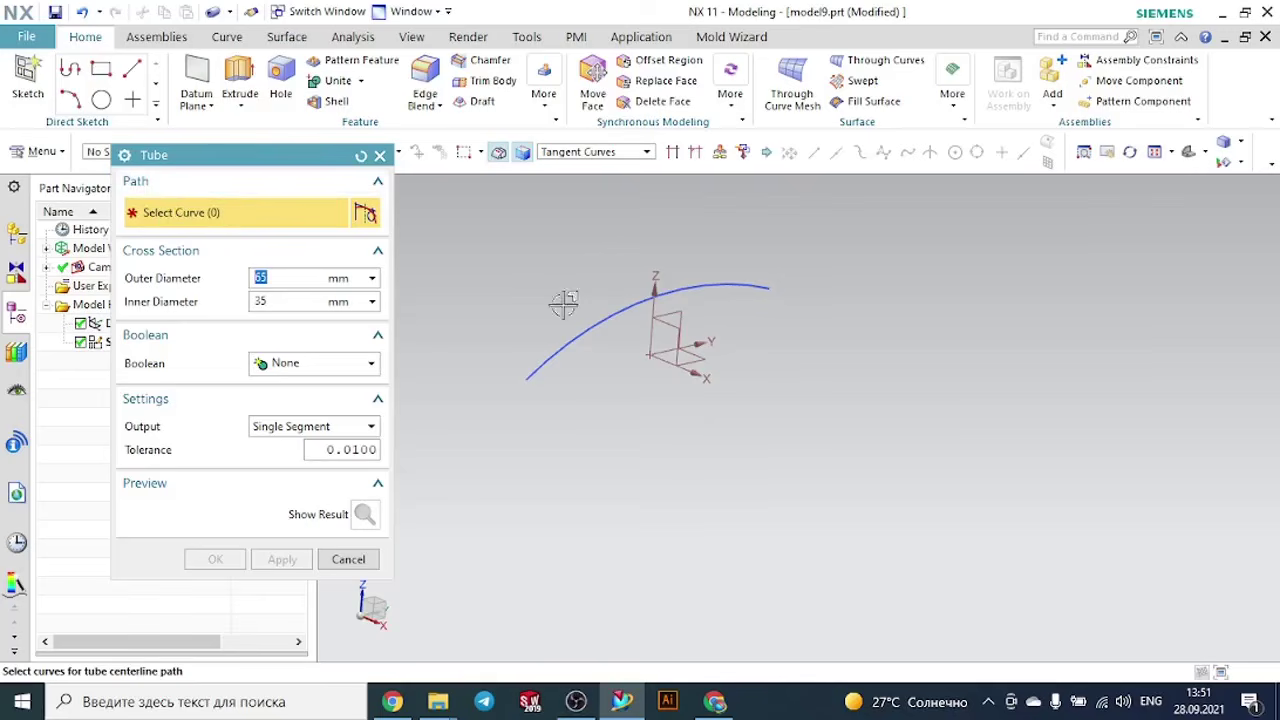
click(597, 327)
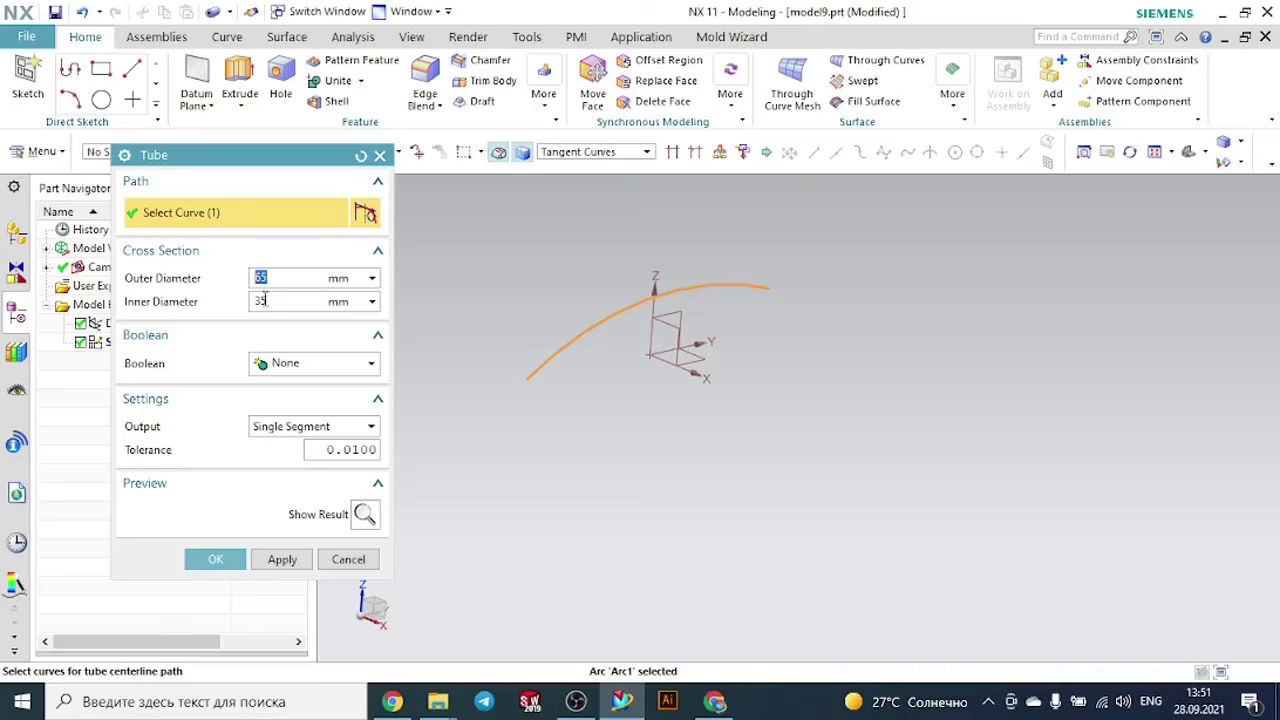
click(285, 428)
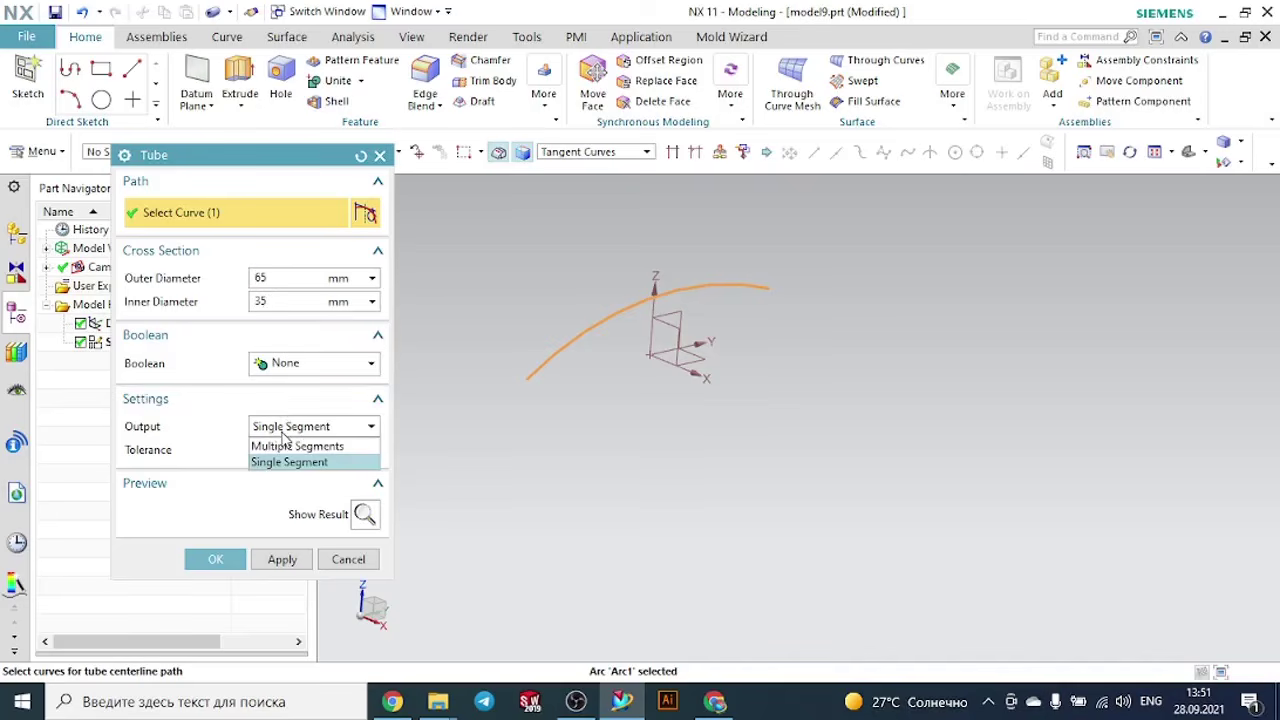
click(283, 434)
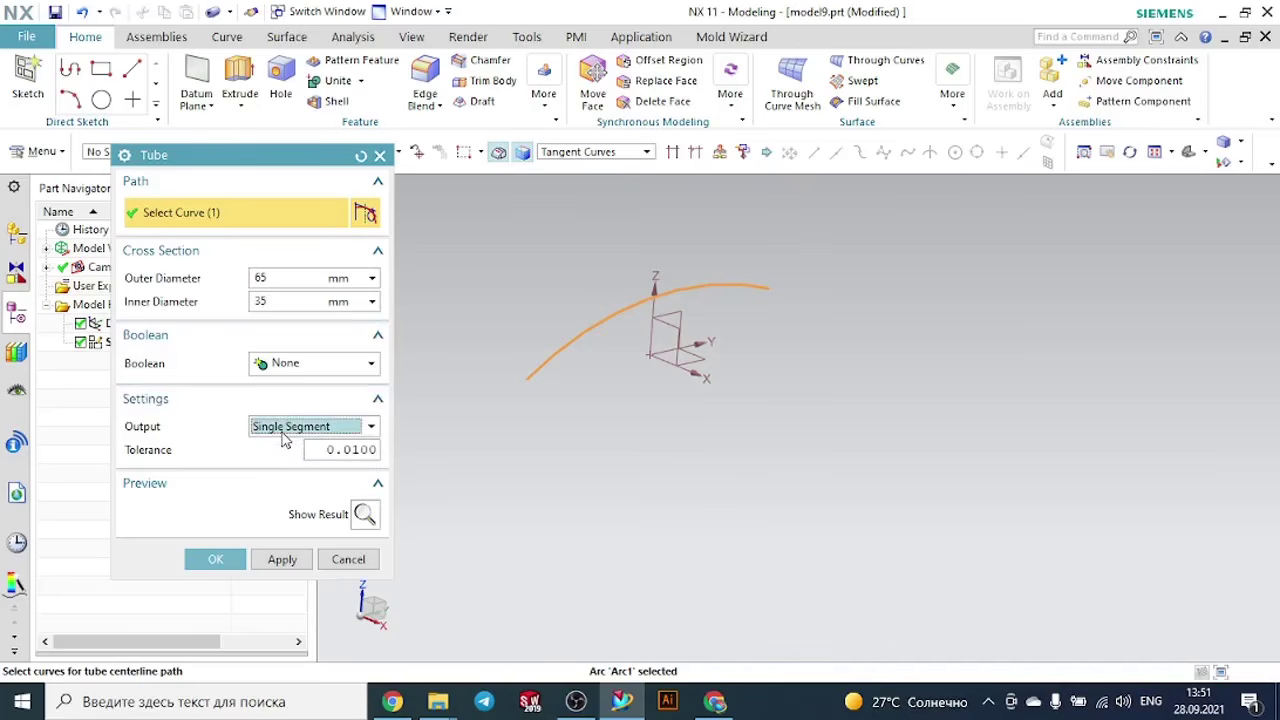
click(215, 559)
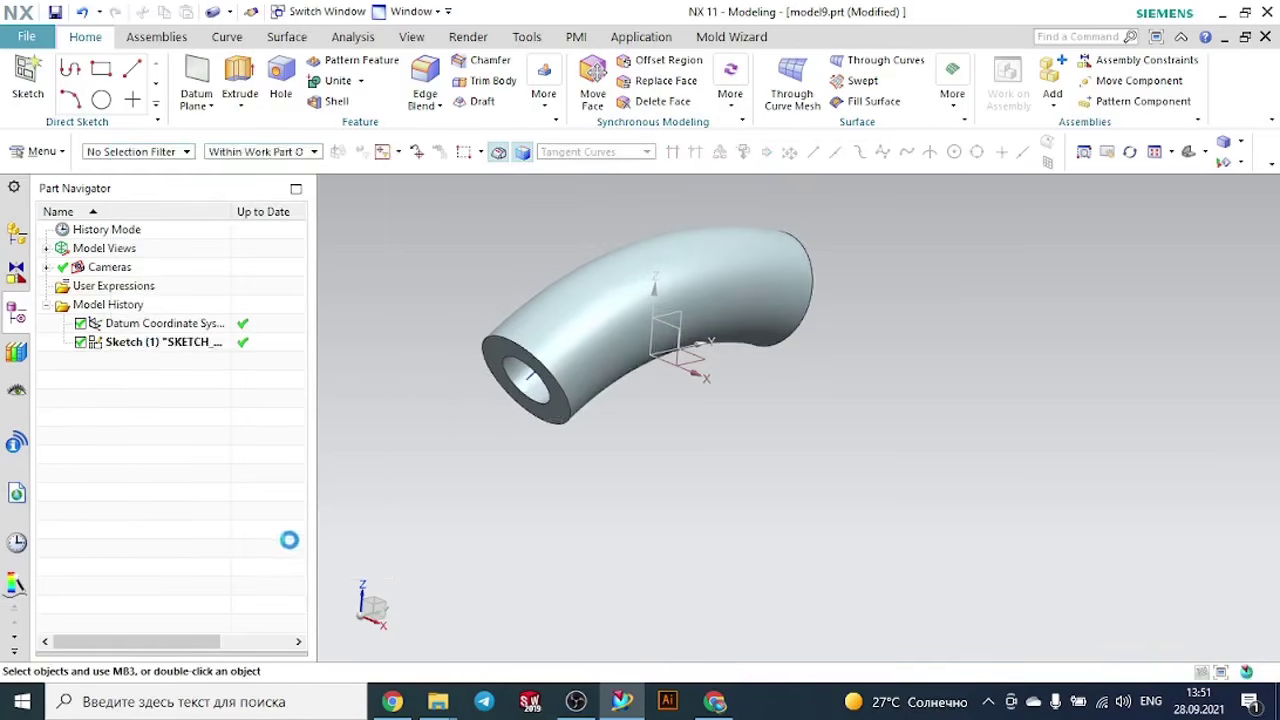
- Edit the tube feature and set its outer diameter to 40 mm
middle_drag(530, 405, 637, 466)
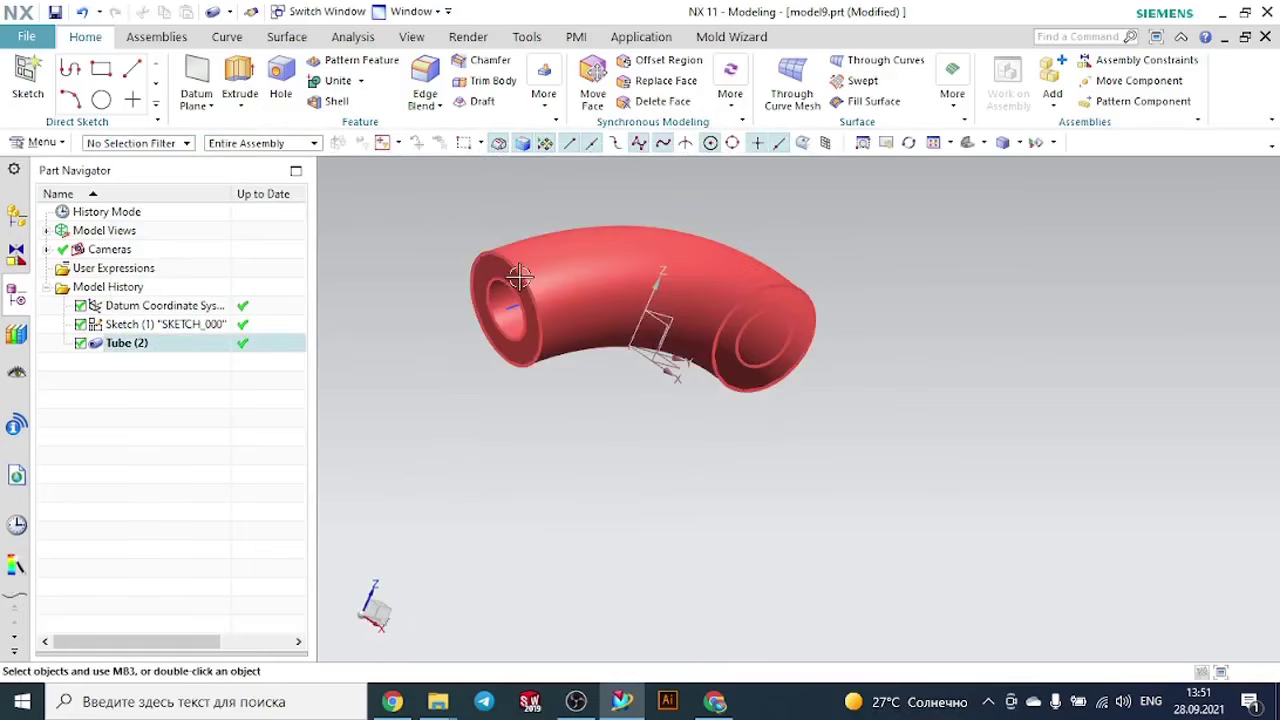
double_click(138, 343)
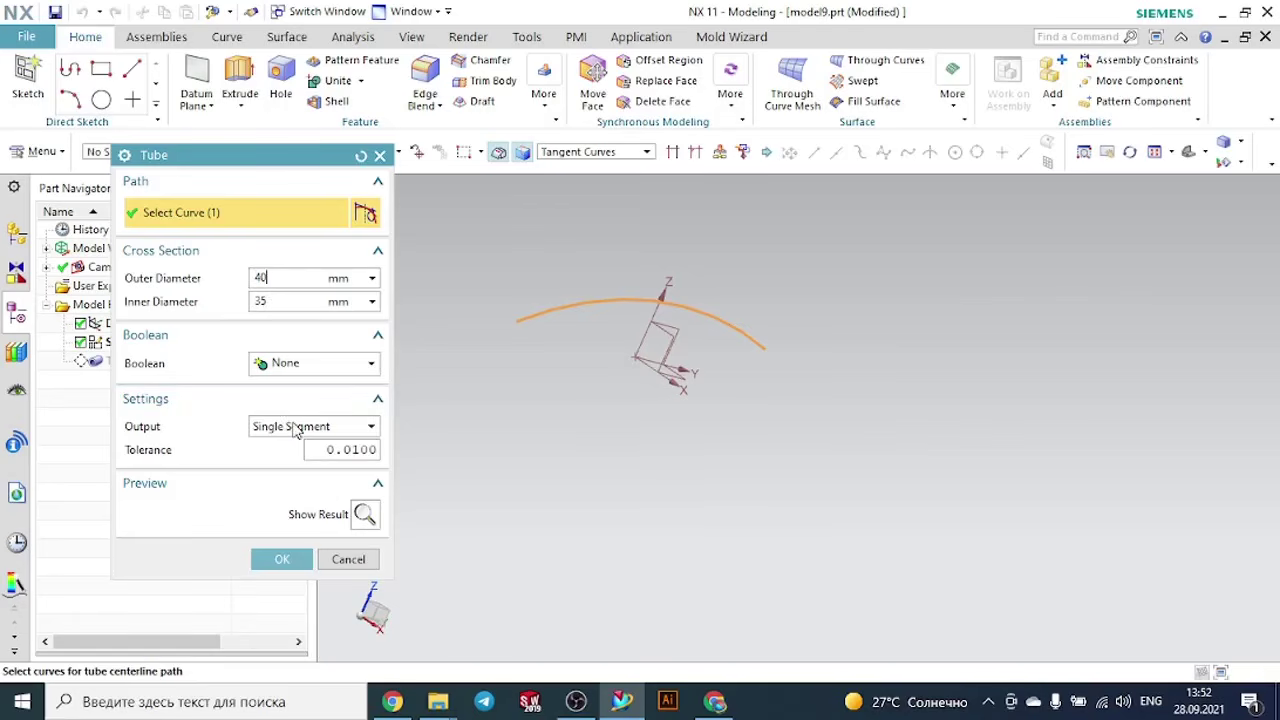
click(288, 559)
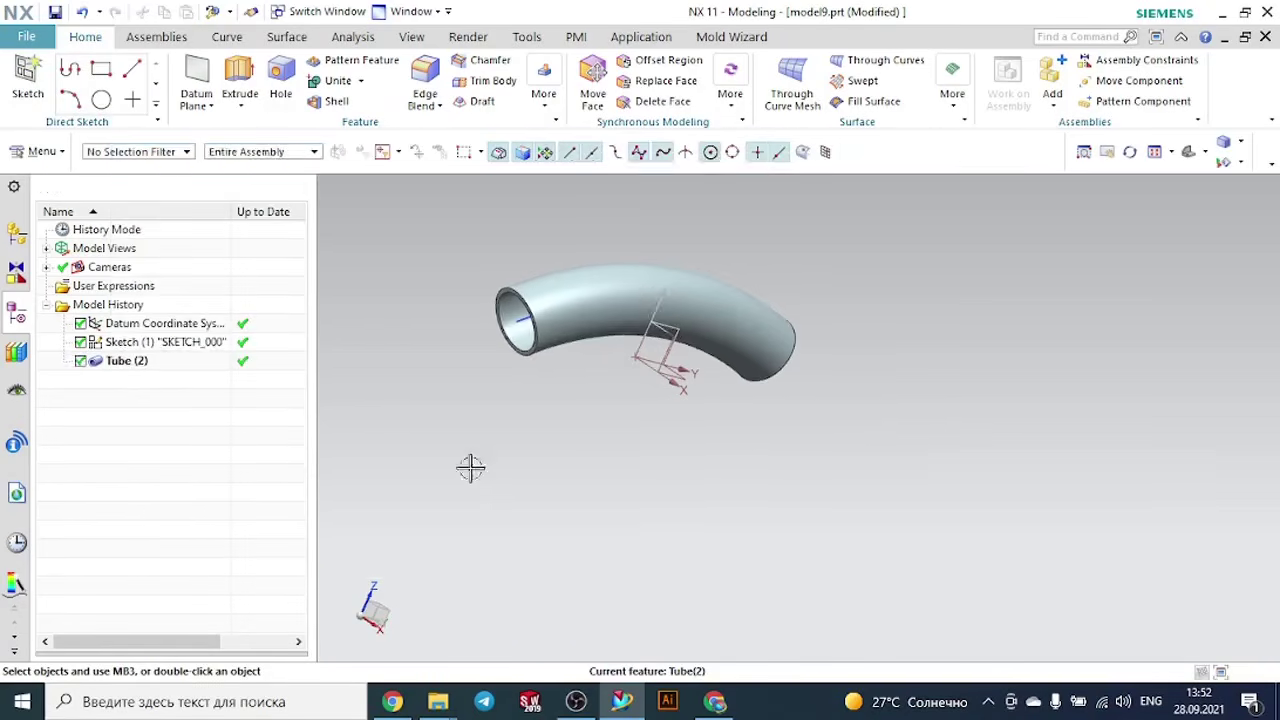
middle_drag(524, 410, 474, 449)
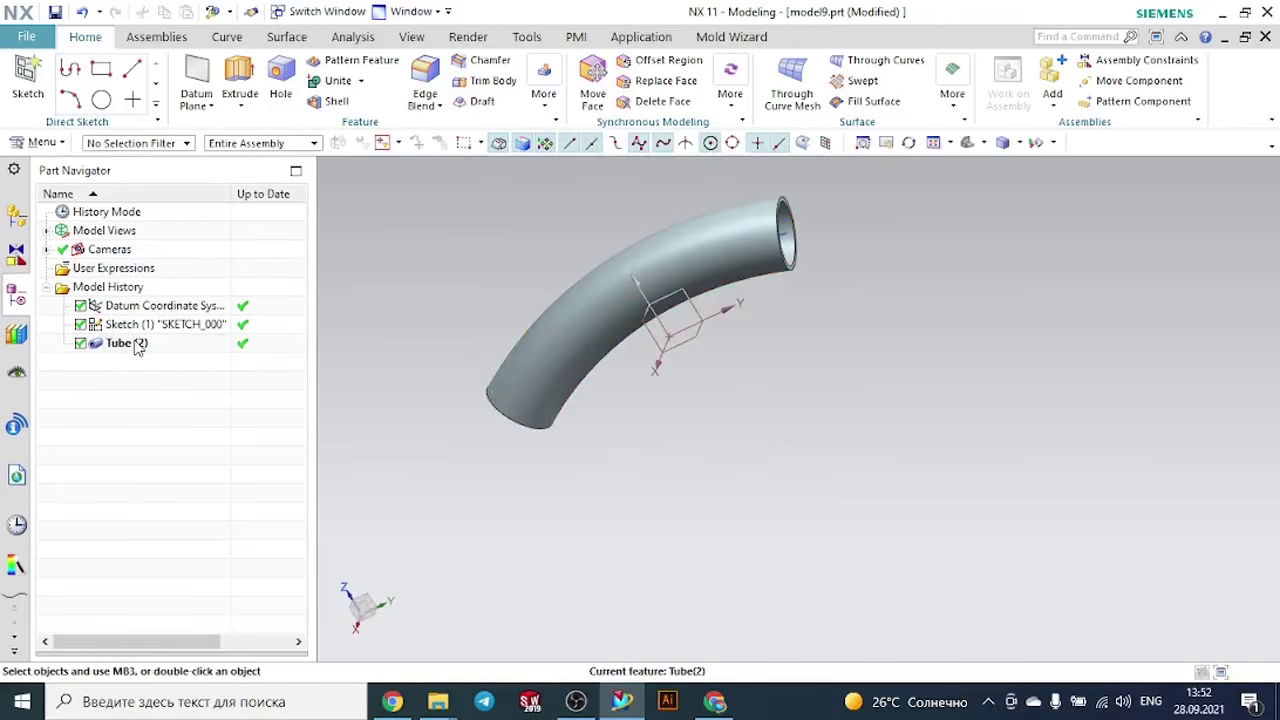
- Create a new part from the Model template in millimetres, named model10.prt
click(44, 36)
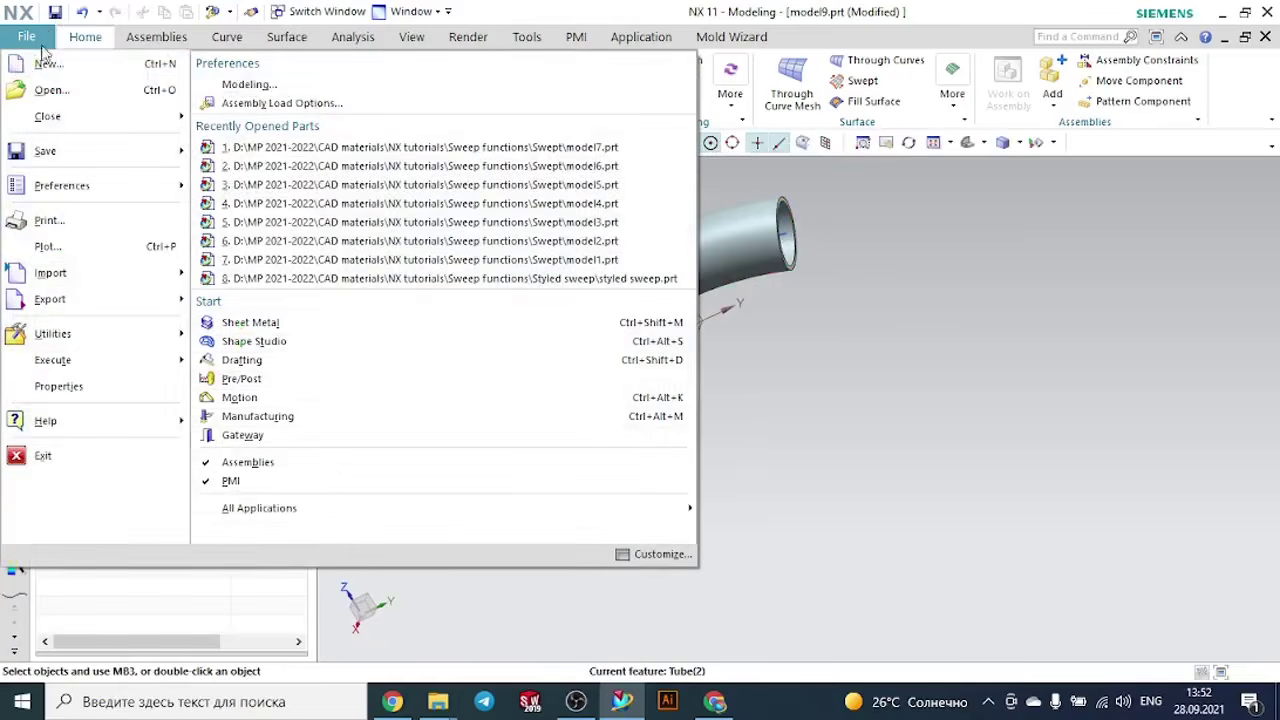
click(47, 65)
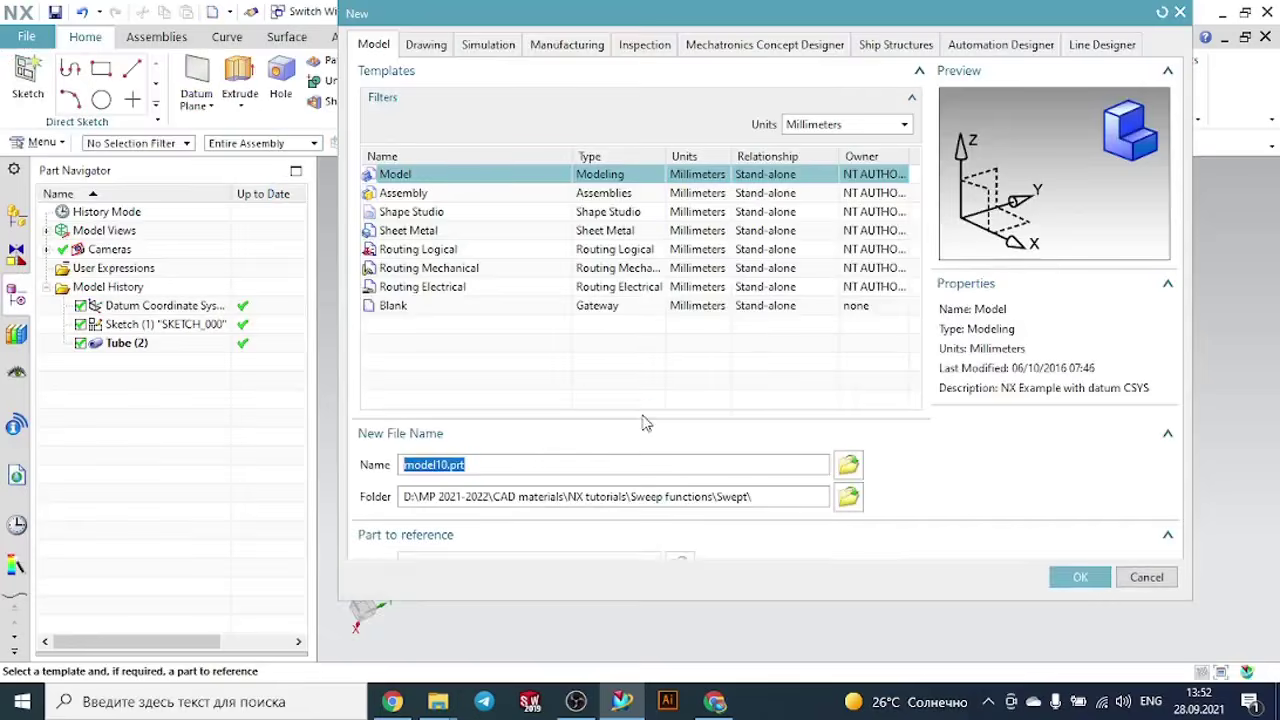
click(1080, 618)
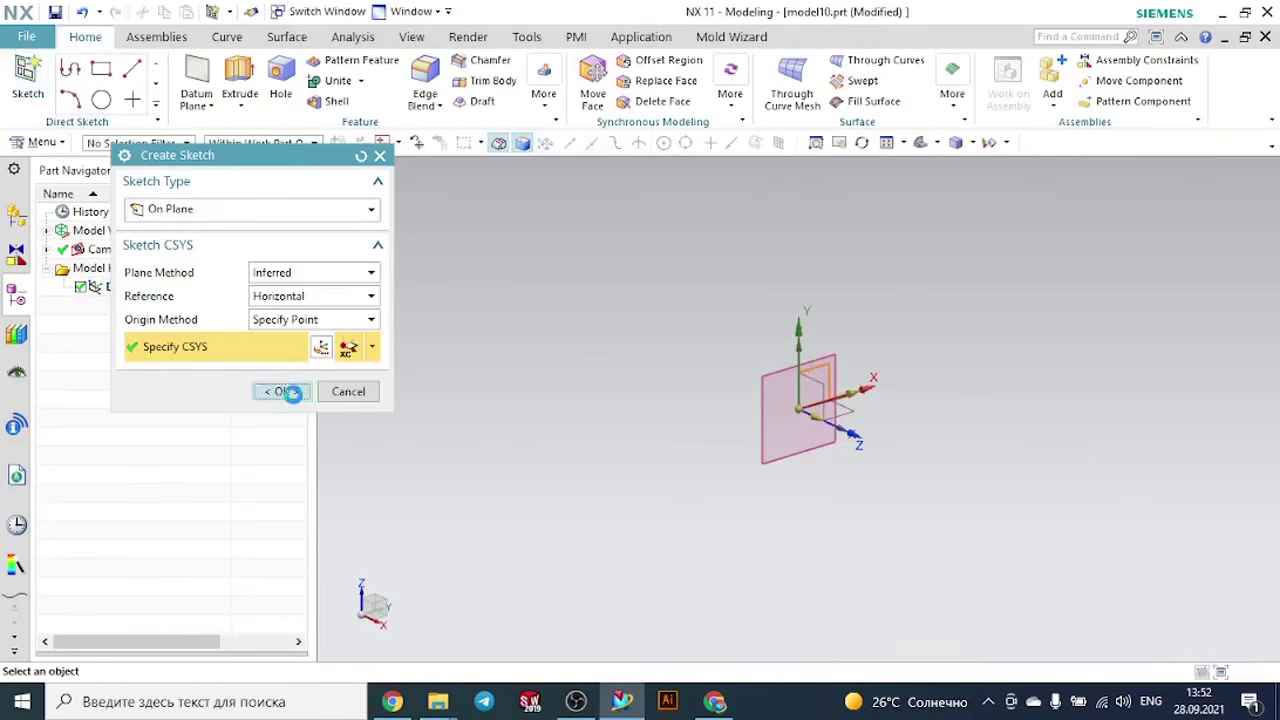
- Sketch a wavy eight-point Studio Spline through points passing above the origin on the YZ plane and finish the sketch
click(289, 391)
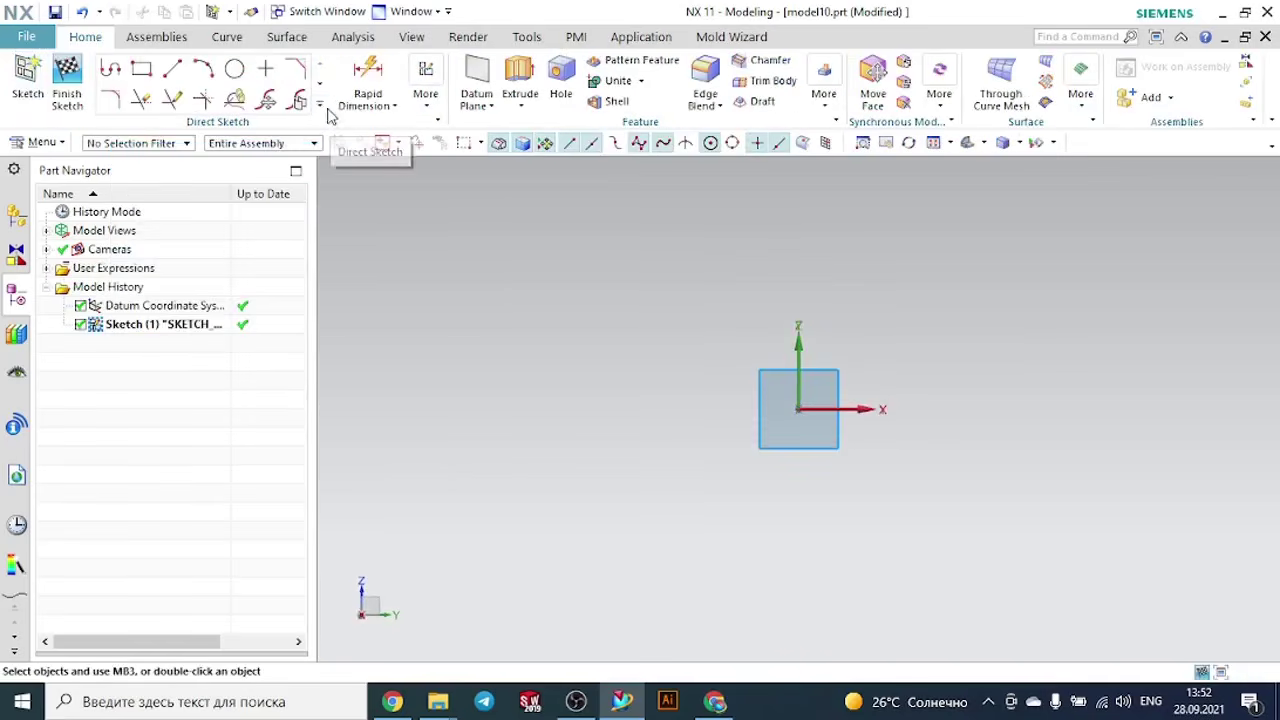
click(319, 103)
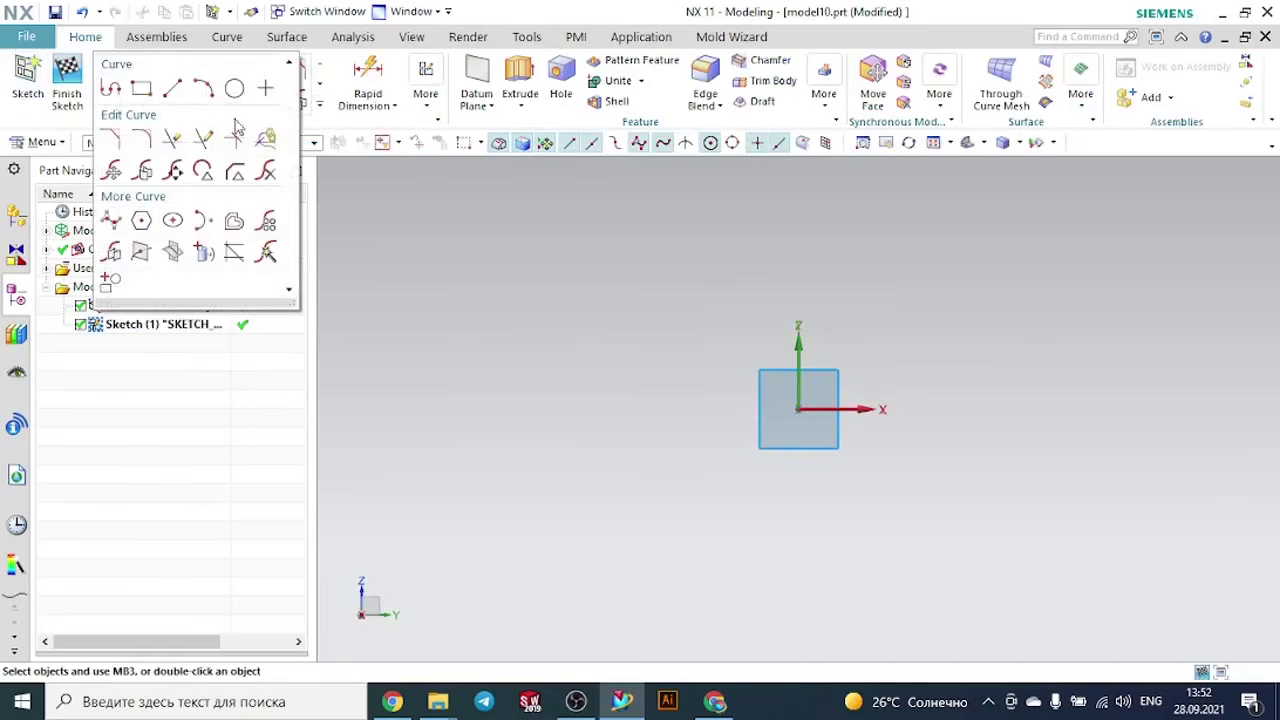
click(108, 219)
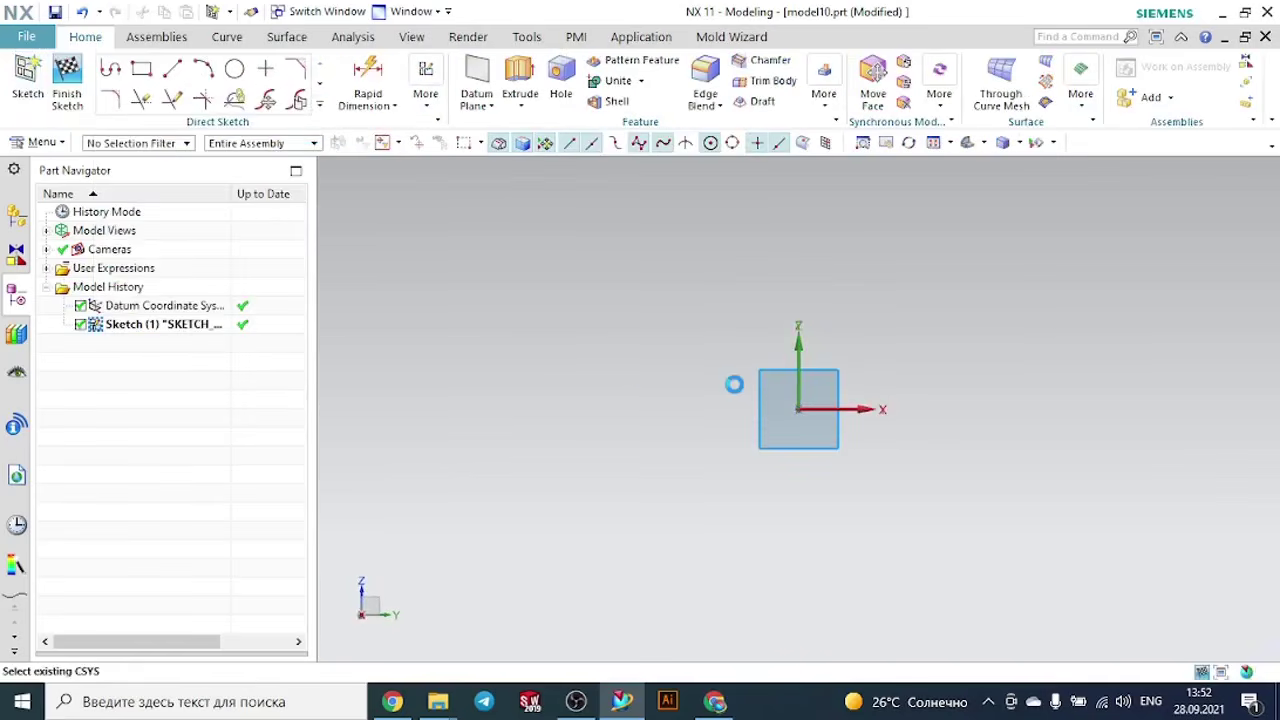
click(443, 451)
click(557, 327)
click(662, 303)
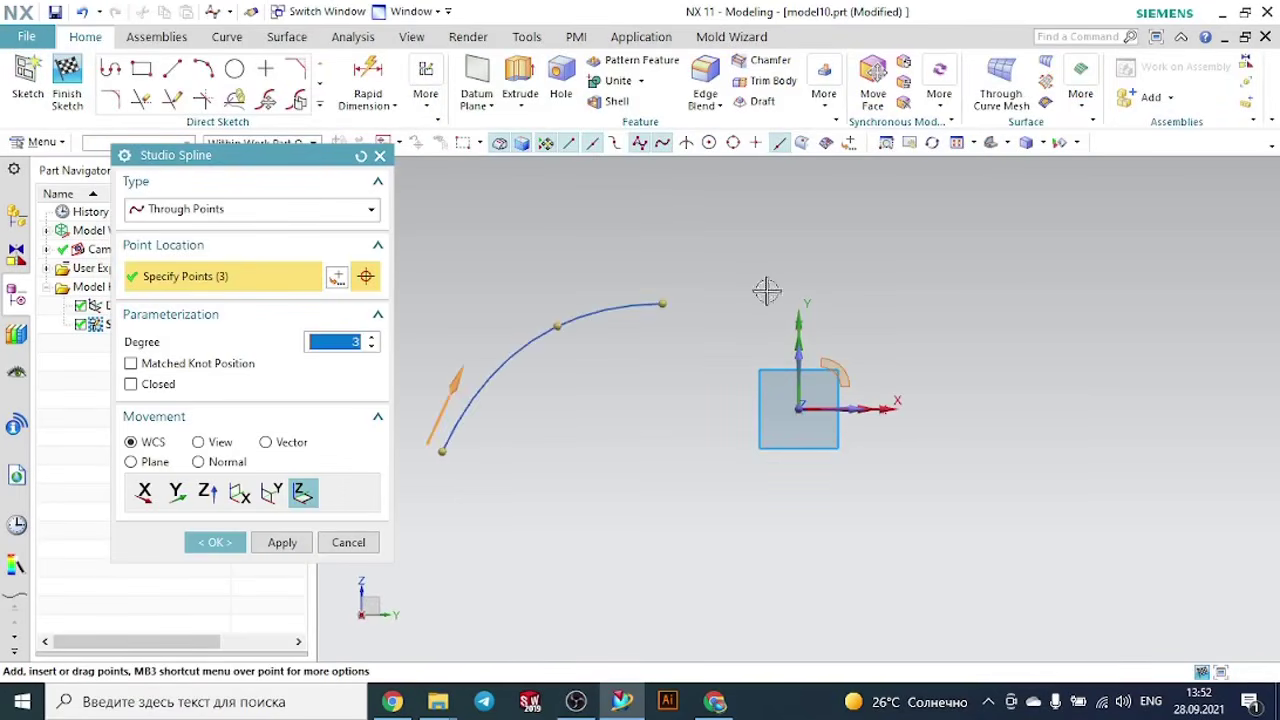
click(777, 293)
click(893, 327)
click(1003, 370)
click(1113, 356)
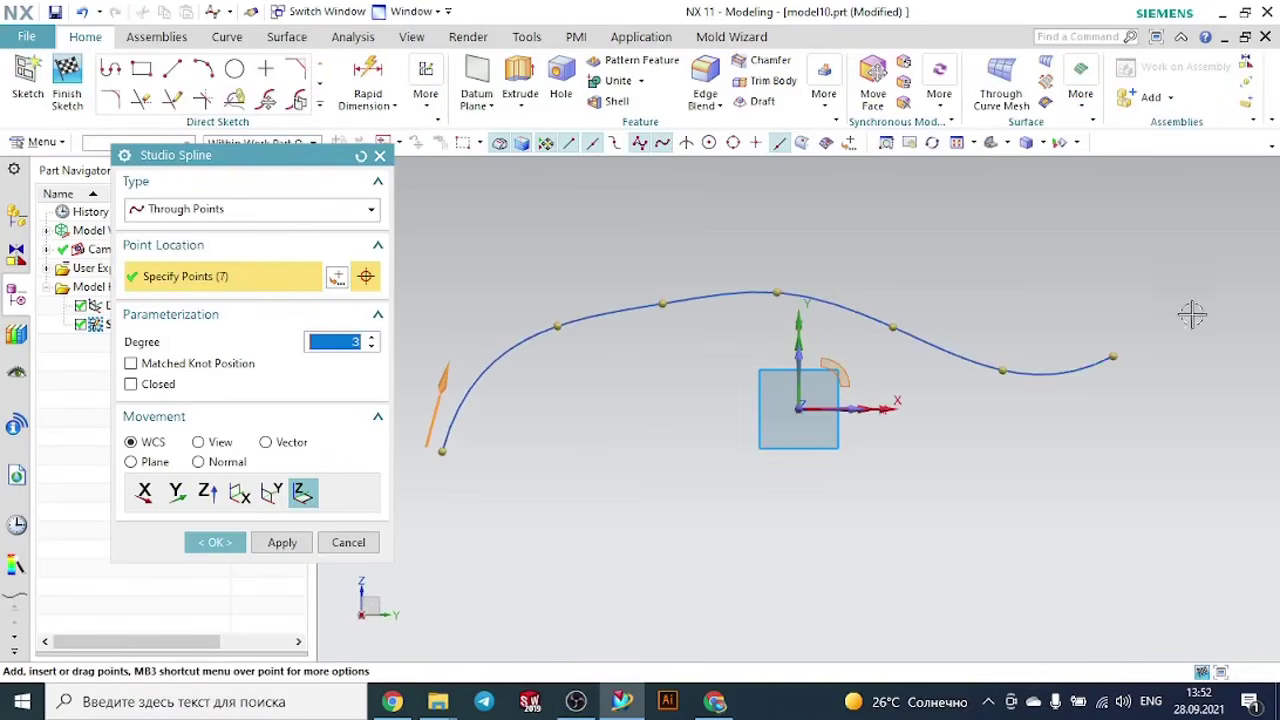
click(1198, 303)
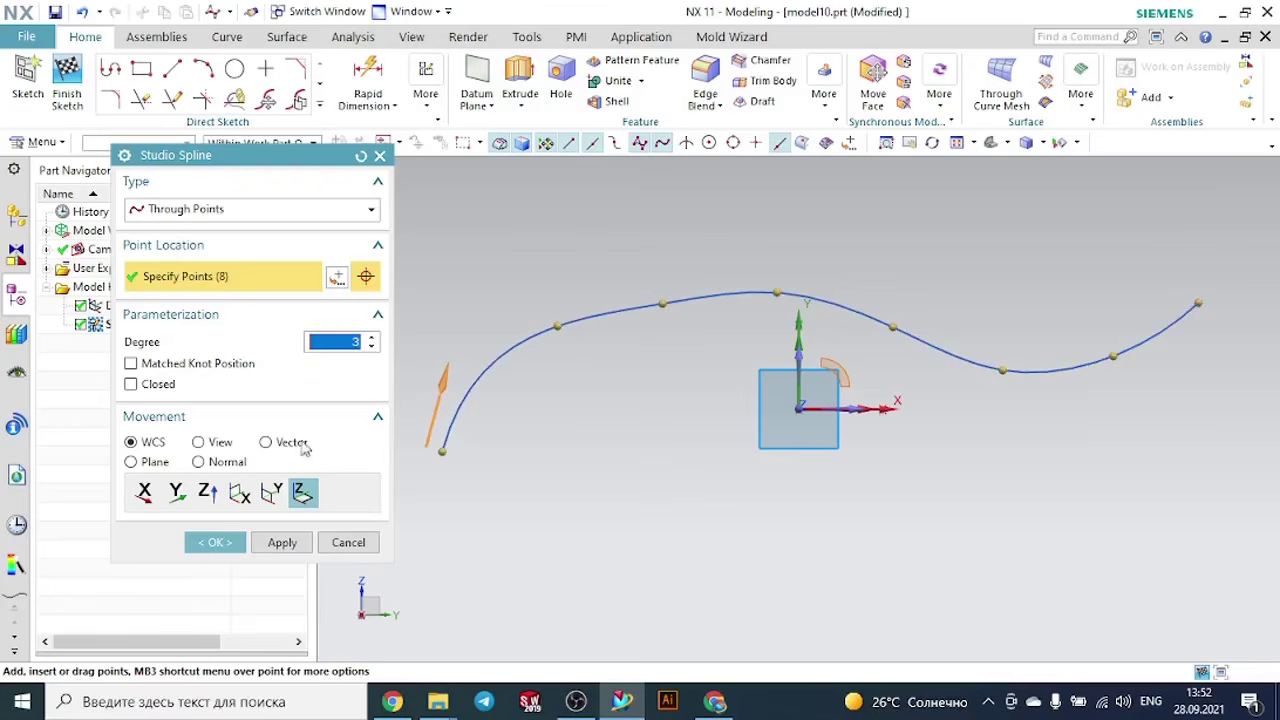
click(215, 542)
click(67, 75)
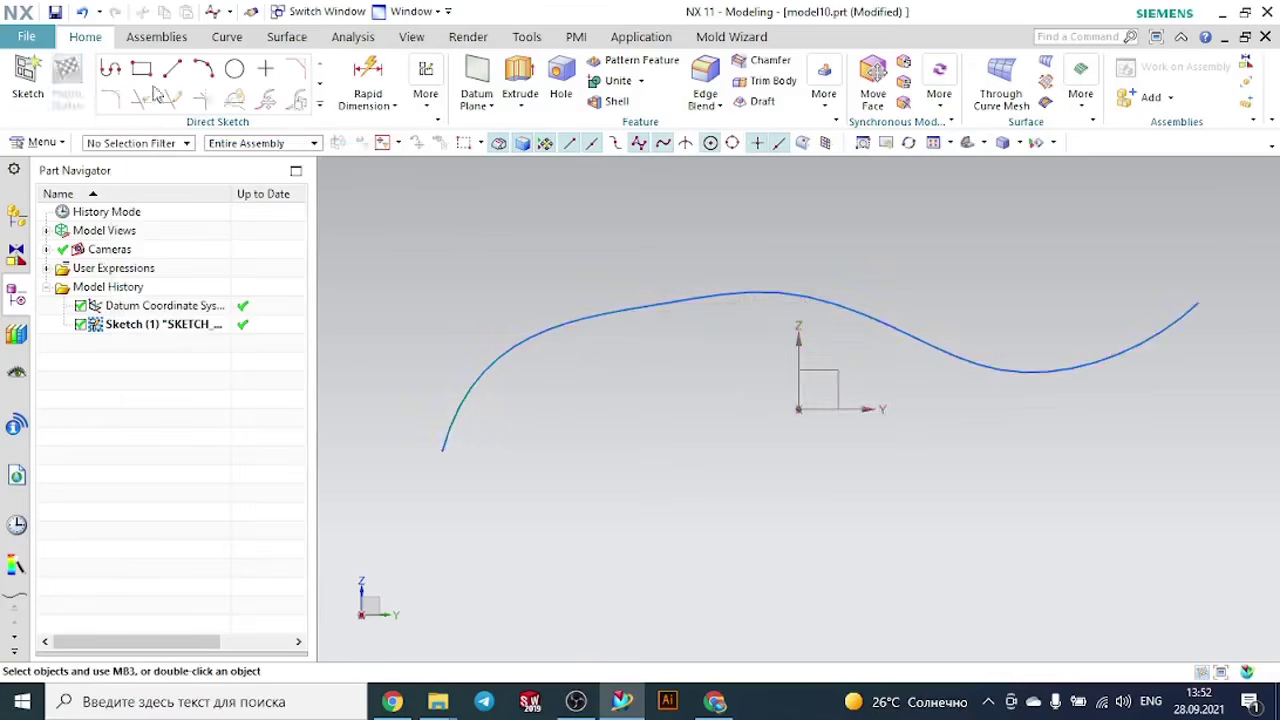
- Create a Tube along the spline with a 40 mm outer diameter, 35 mm inner diameter and Single Segment output
middle_drag(713, 372, 686, 394)
click(950, 95)
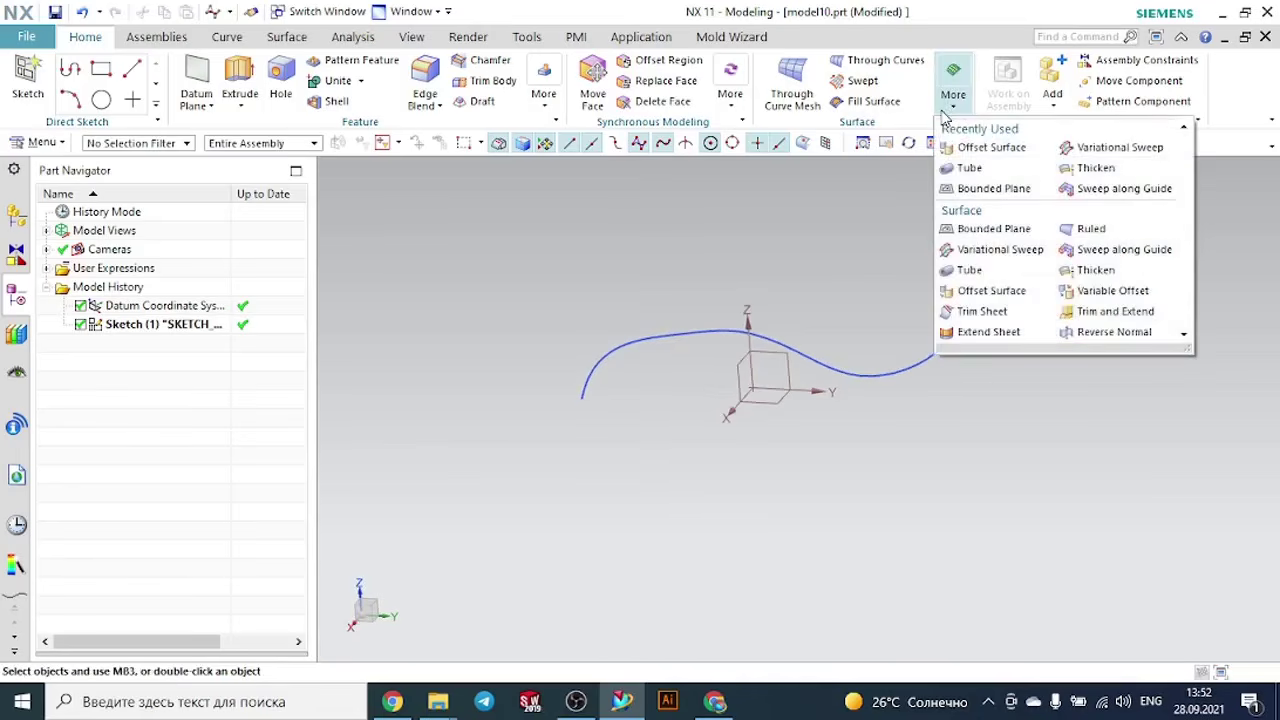
click(966, 168)
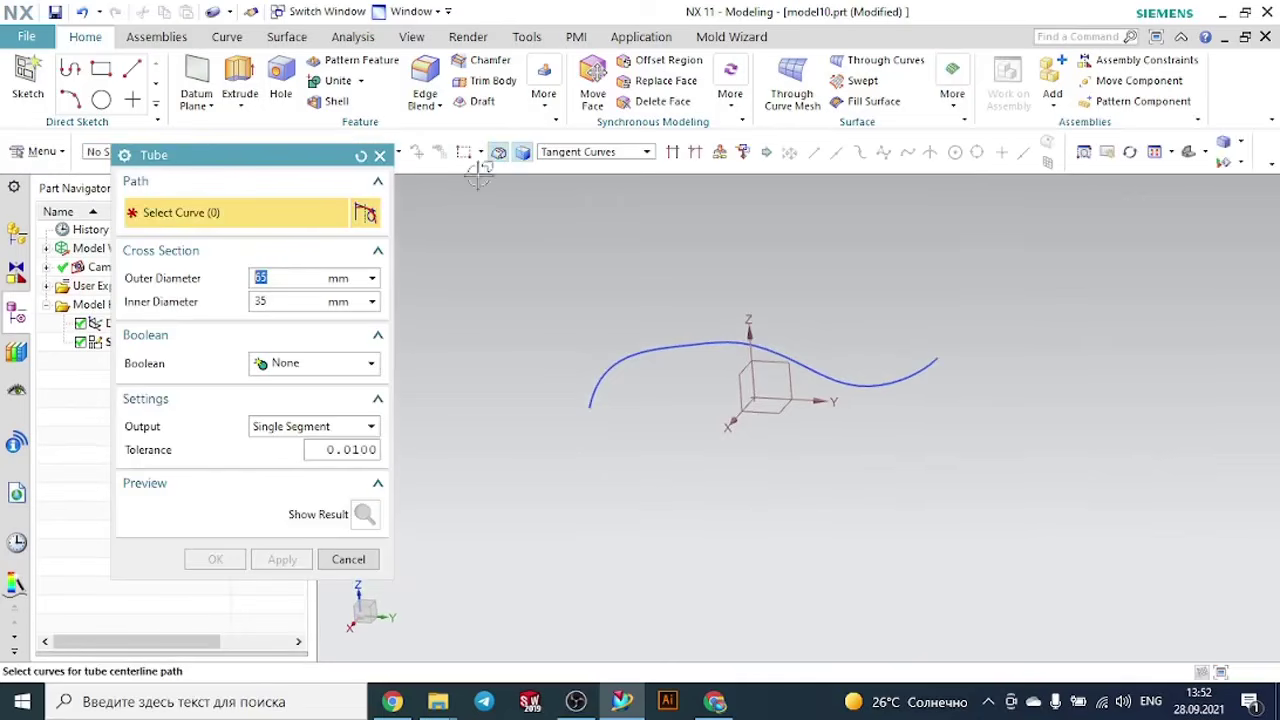
click(606, 372)
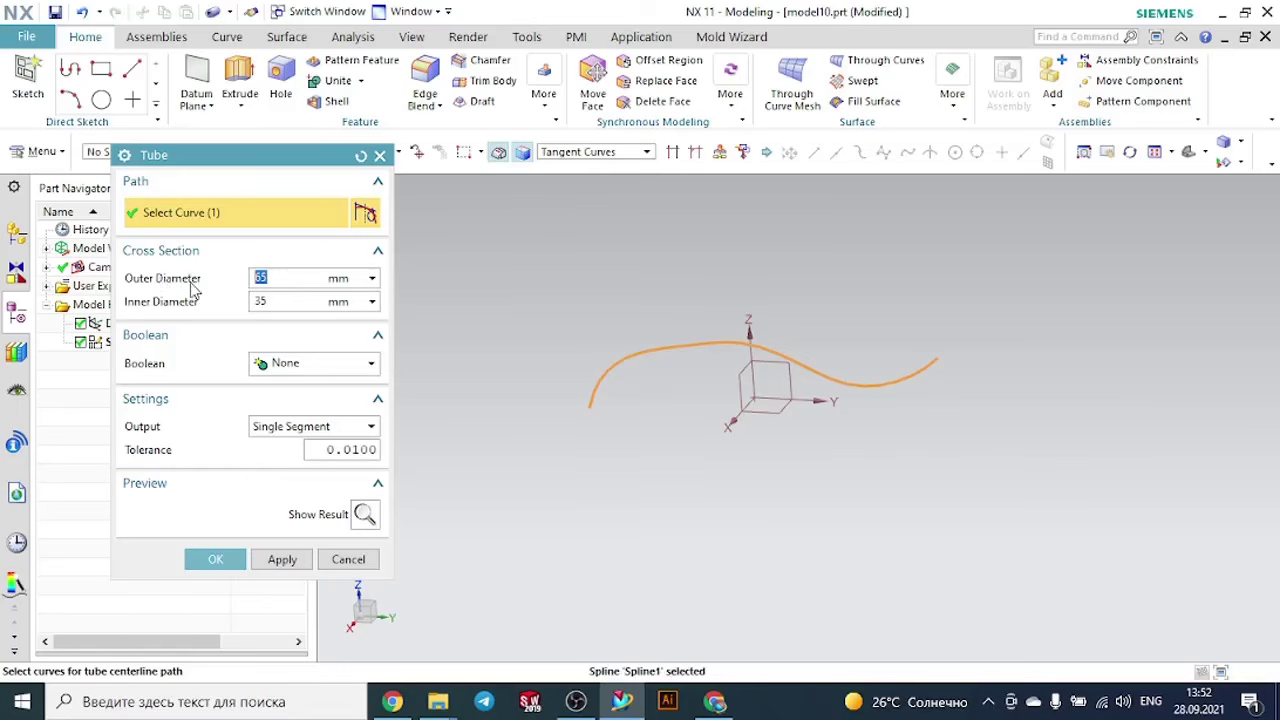
text(40)
click(297, 303)
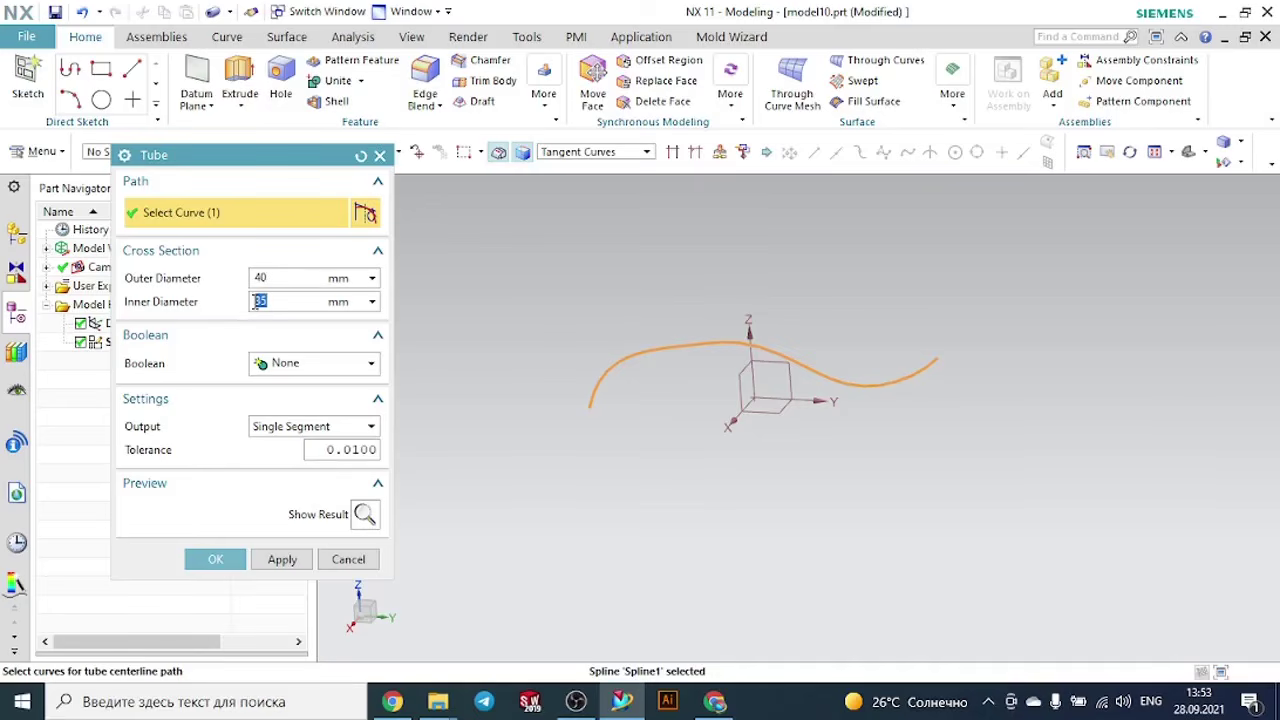
click(214, 560)
- Examine the tube's body and open ends from several angles, and review the list of available sweep commands
mouse_move(703, 449)
middle_down()
mouse_move(609, 460)
mouse_move(670, 447)
mouse_move(726, 409)
mouse_move(743, 354)
mouse_move(712, 451)
middle_up()
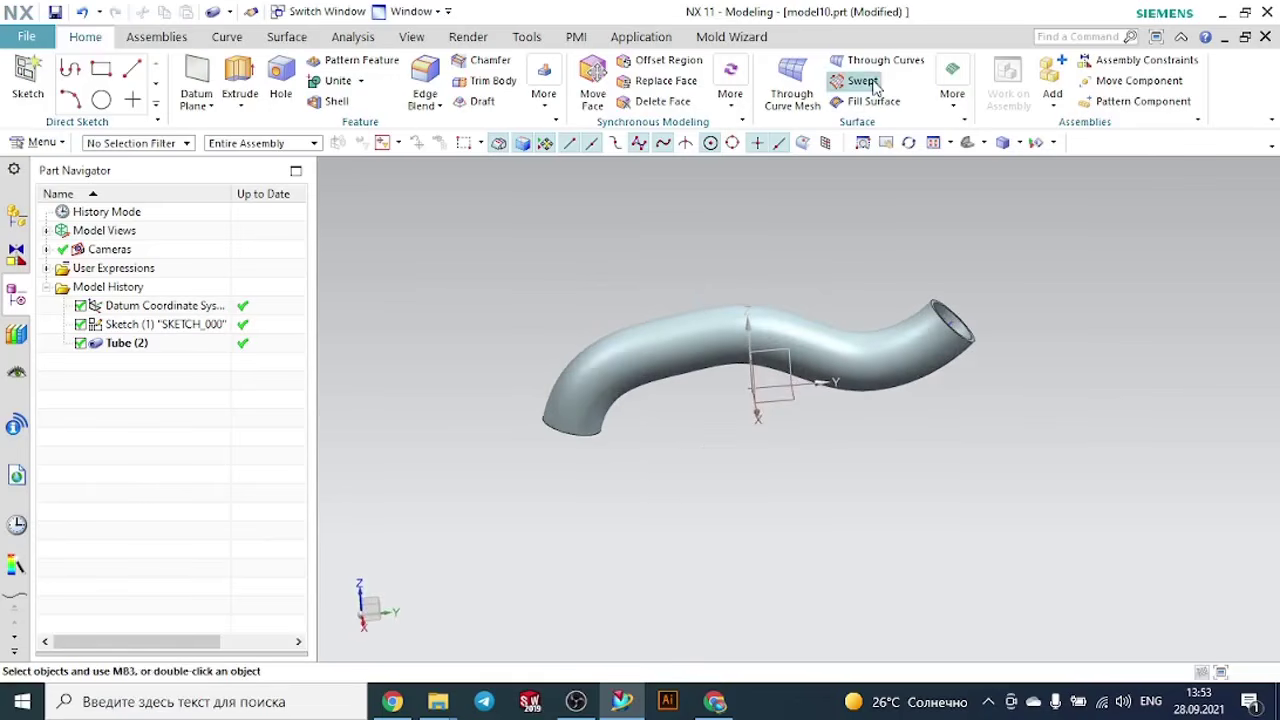
middle_drag(1080, 271, 971, 300)
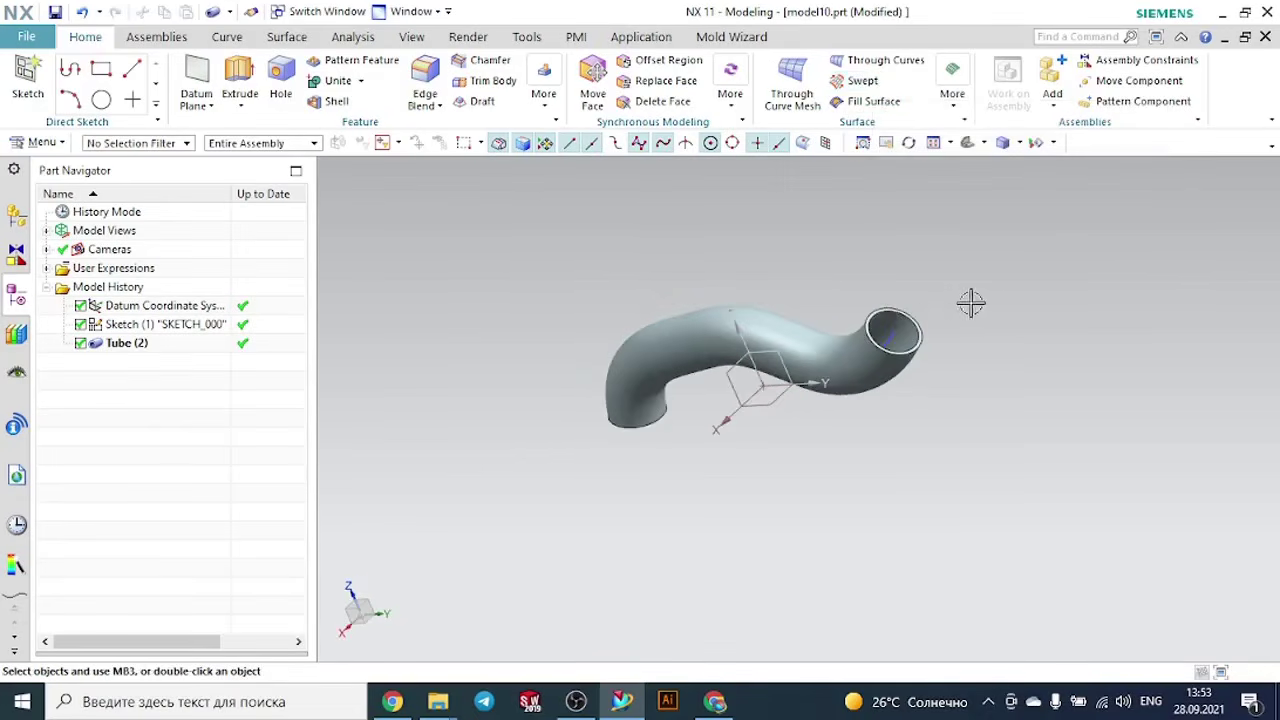
scroll(898, 315, up, 3)
middle_drag(951, 371, 1031, 357)
scroll(1031, 357, down, 3)
middle_drag(791, 311, 838, 287)
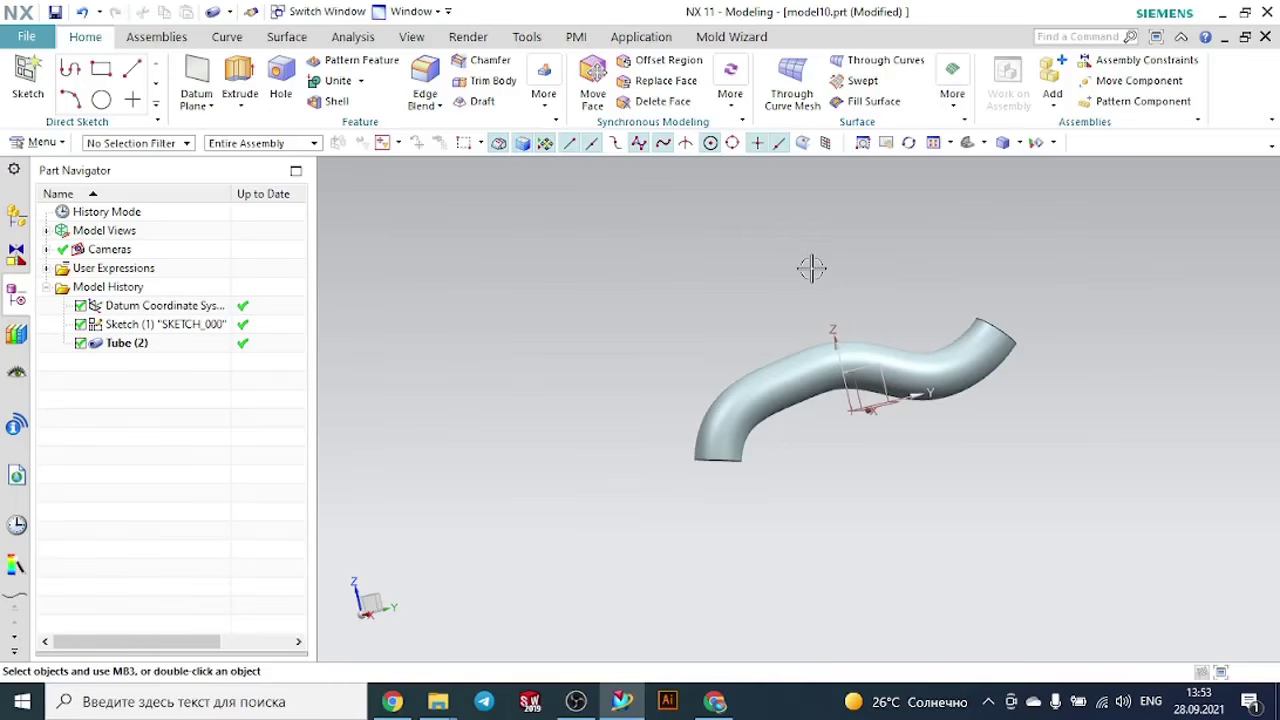
click(953, 106)
click(42, 142)
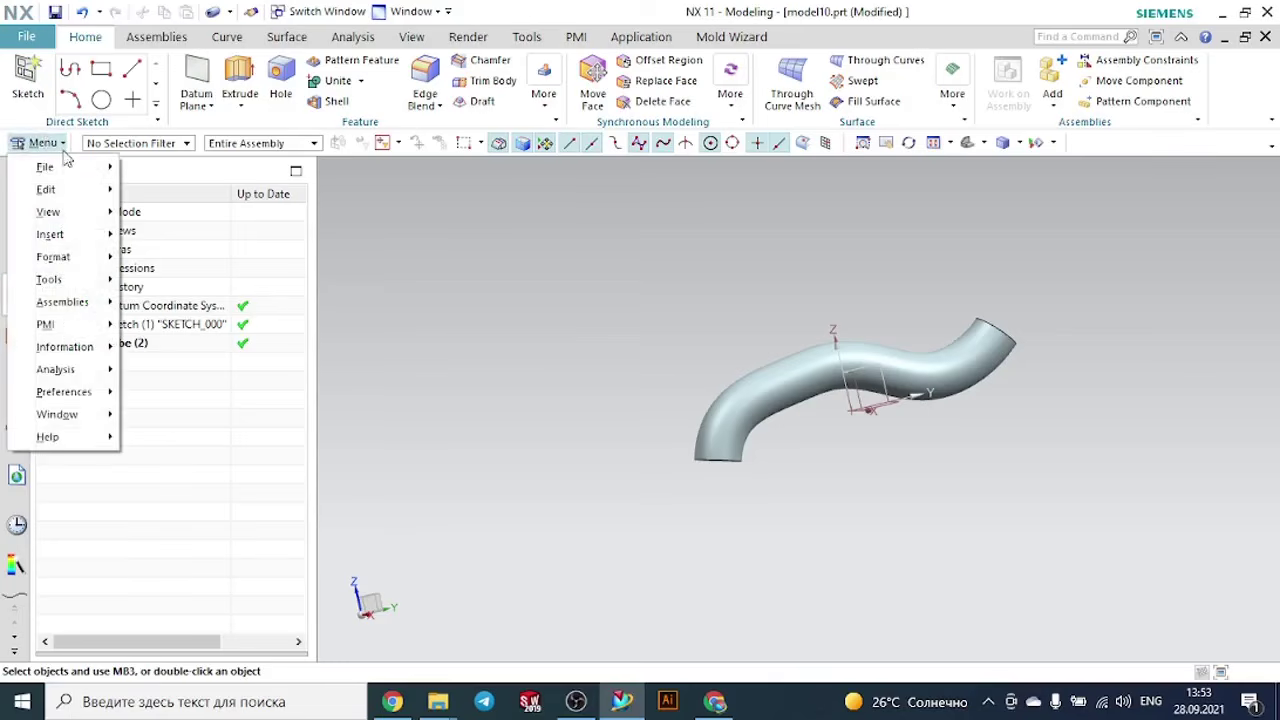
mouse_move(86, 238)
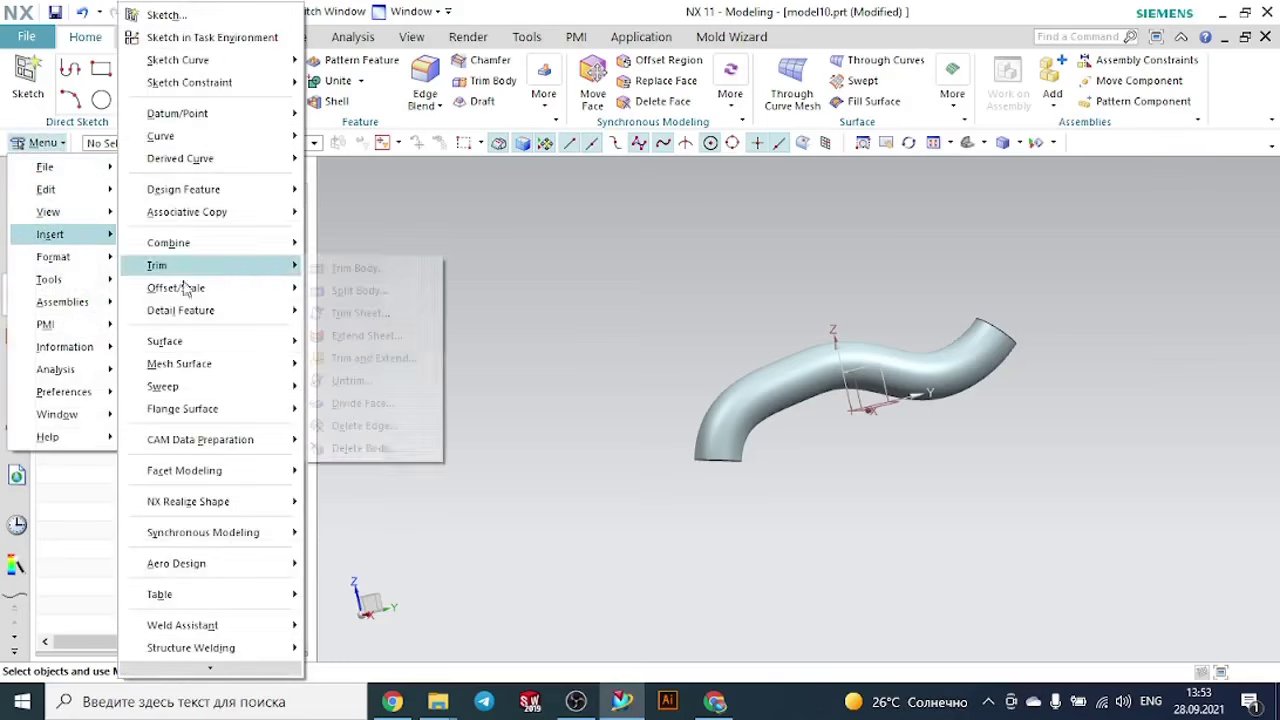
mouse_move(257, 397)
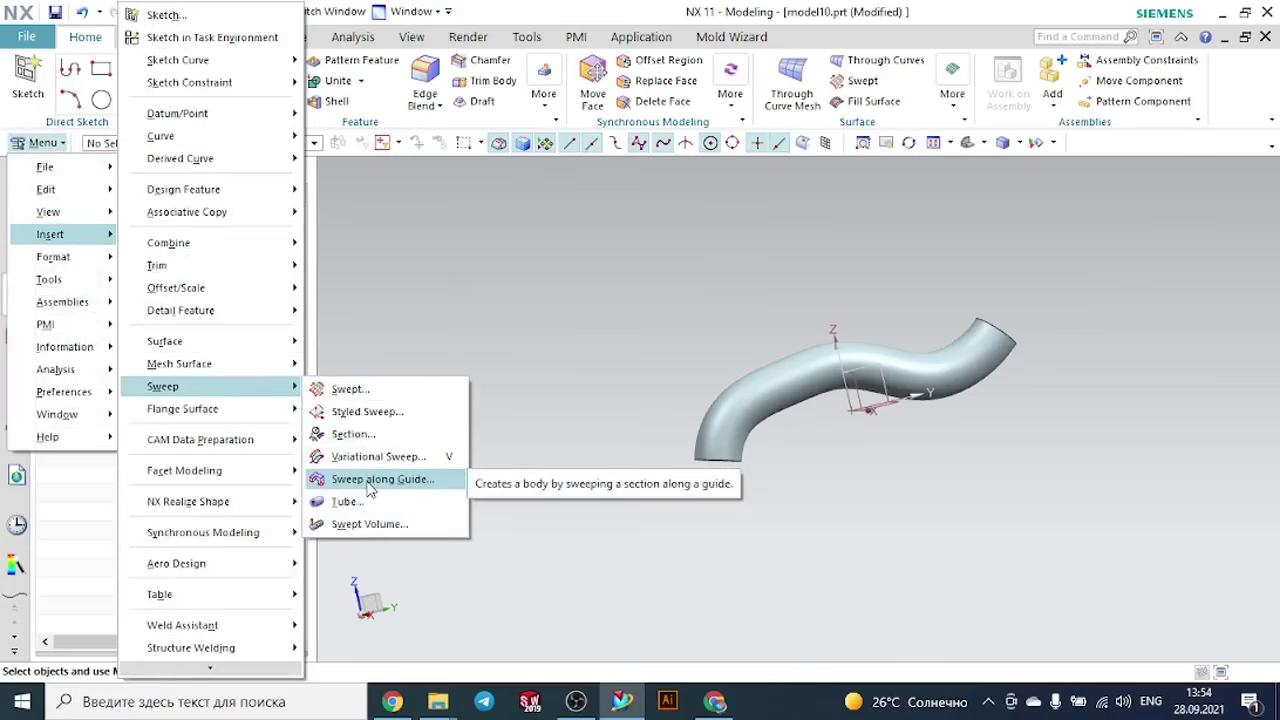
click(550, 329)
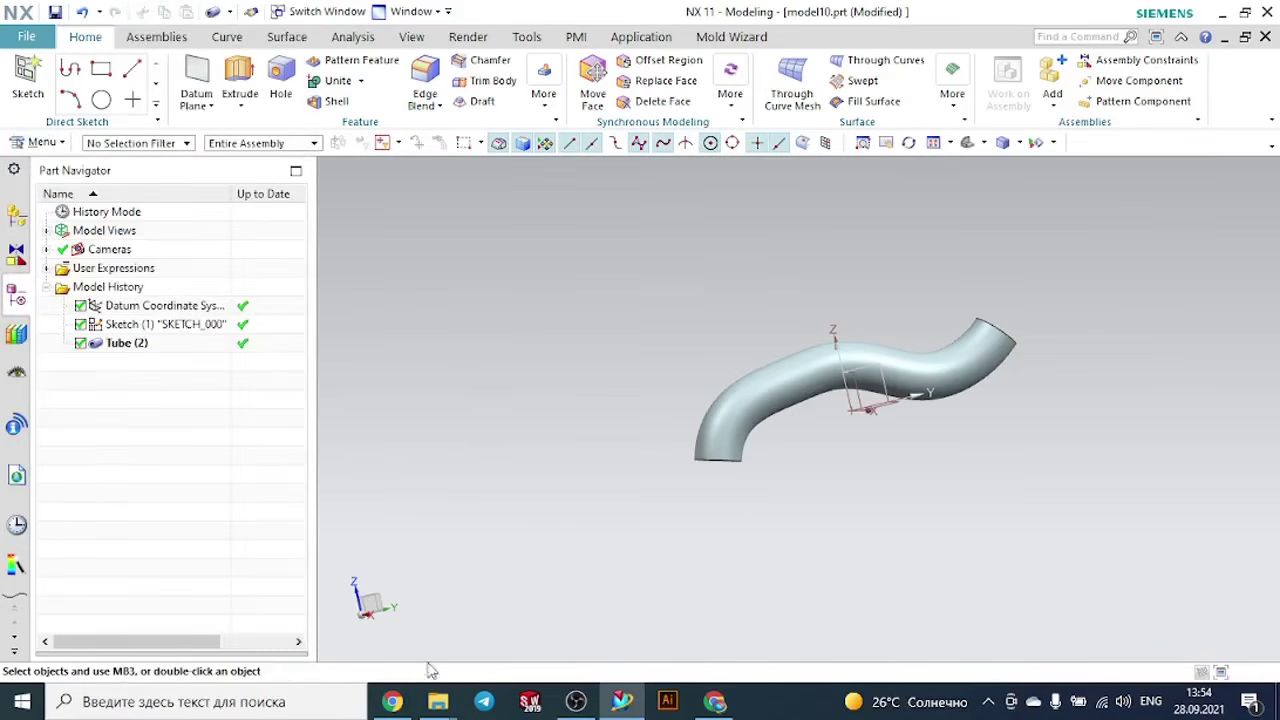
- Switch to File Explorer and try to open model5 from the Sweep along the guide folder
mouse_move(437, 698)
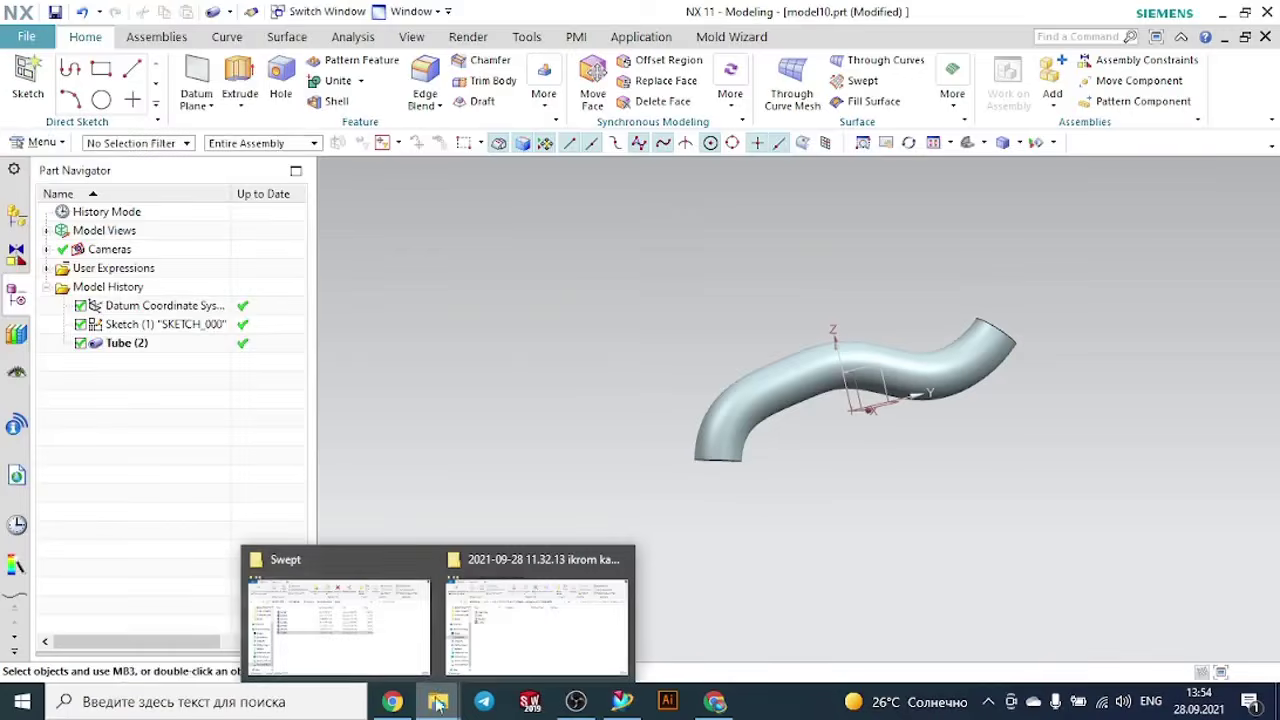
click(385, 640)
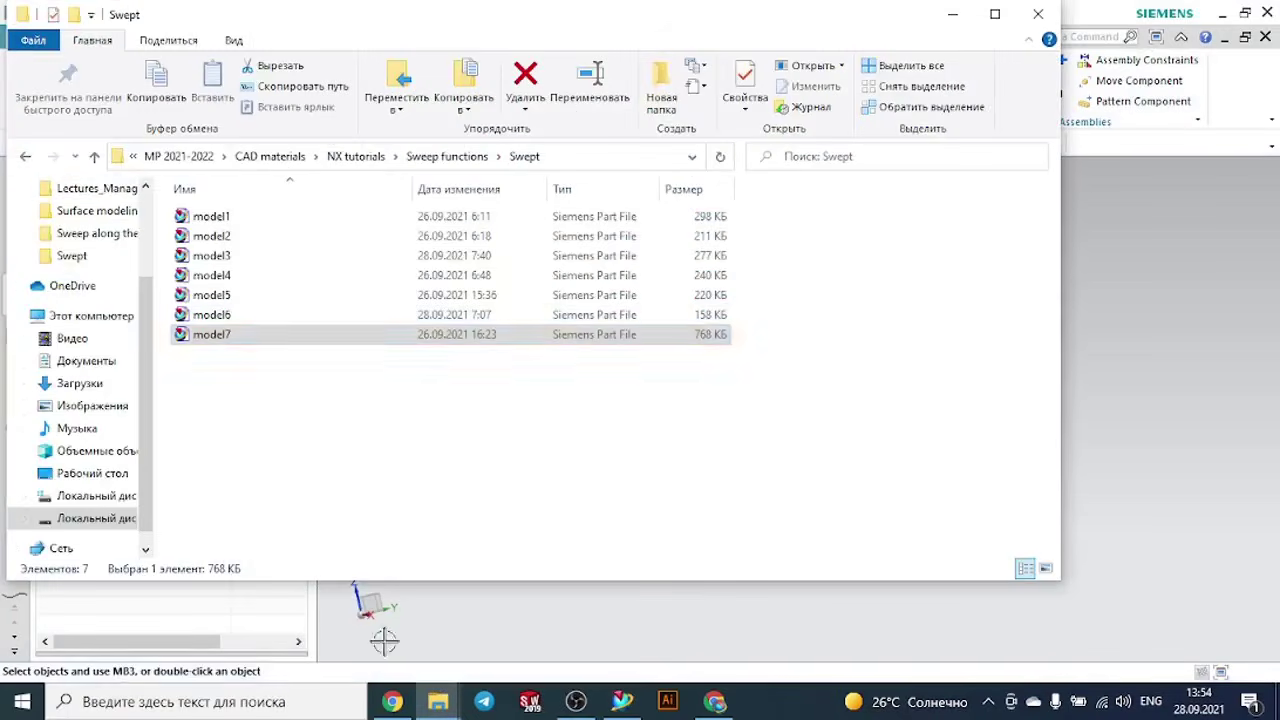
click(26, 158)
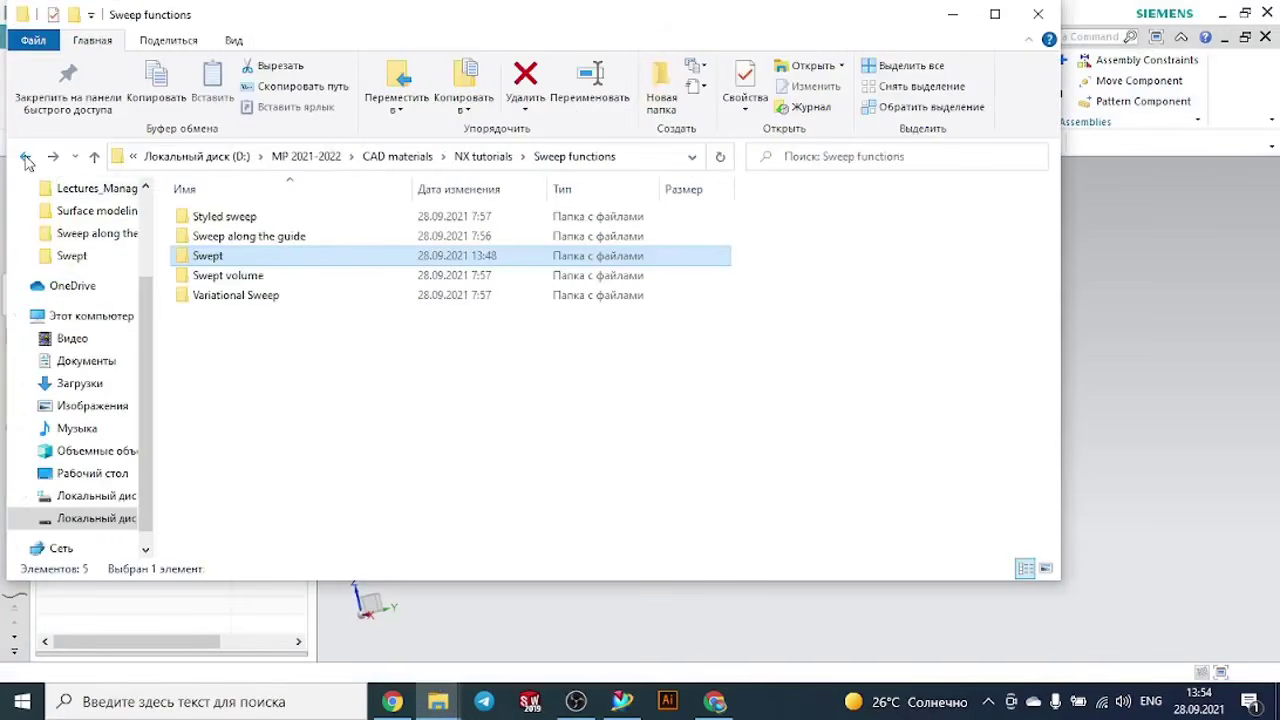
double_click(240, 237)
double_click(213, 220)
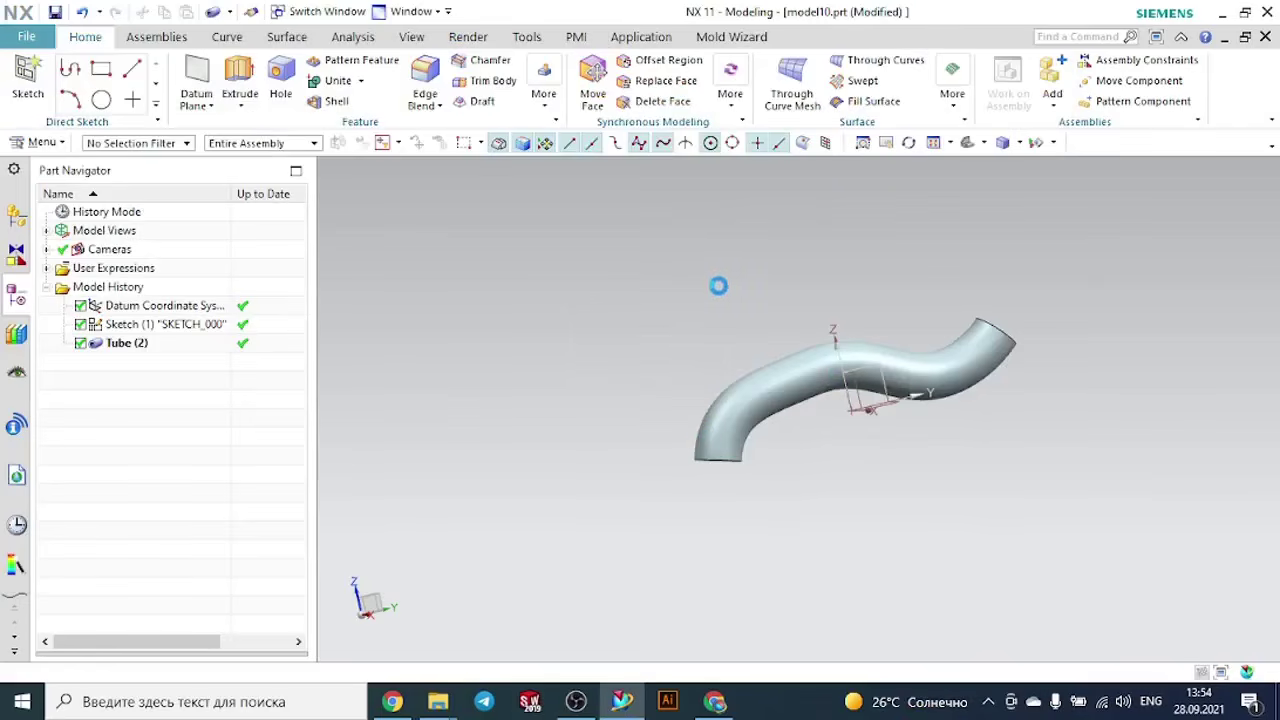
click(648, 371)
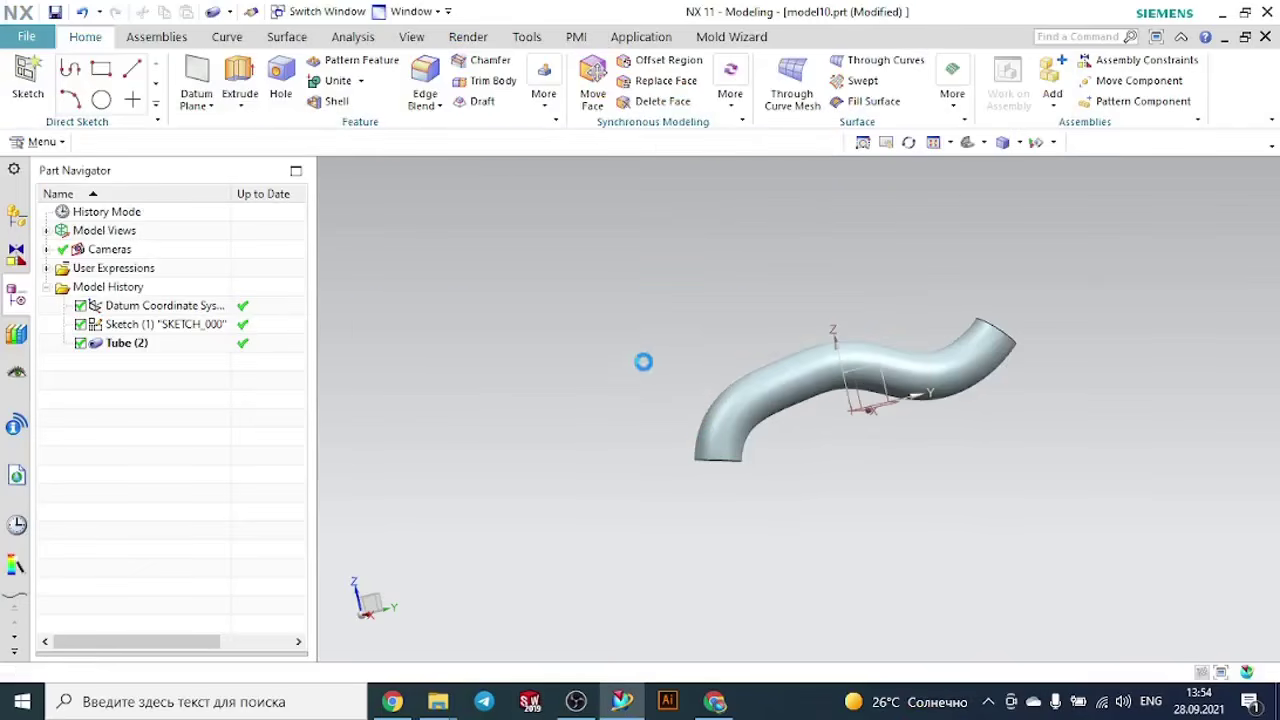
- Close model10.prt and browse to the Sweep functions folder for opening another part
click(1264, 38)
click(684, 389)
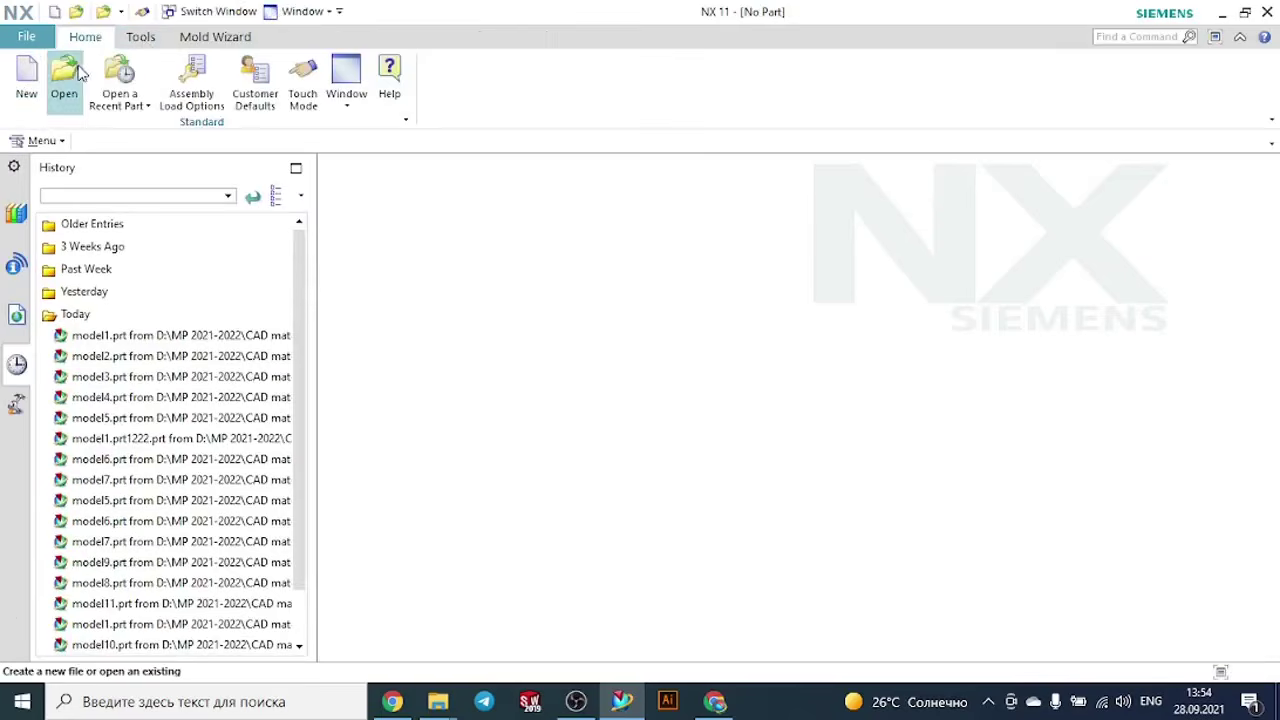
click(72, 74)
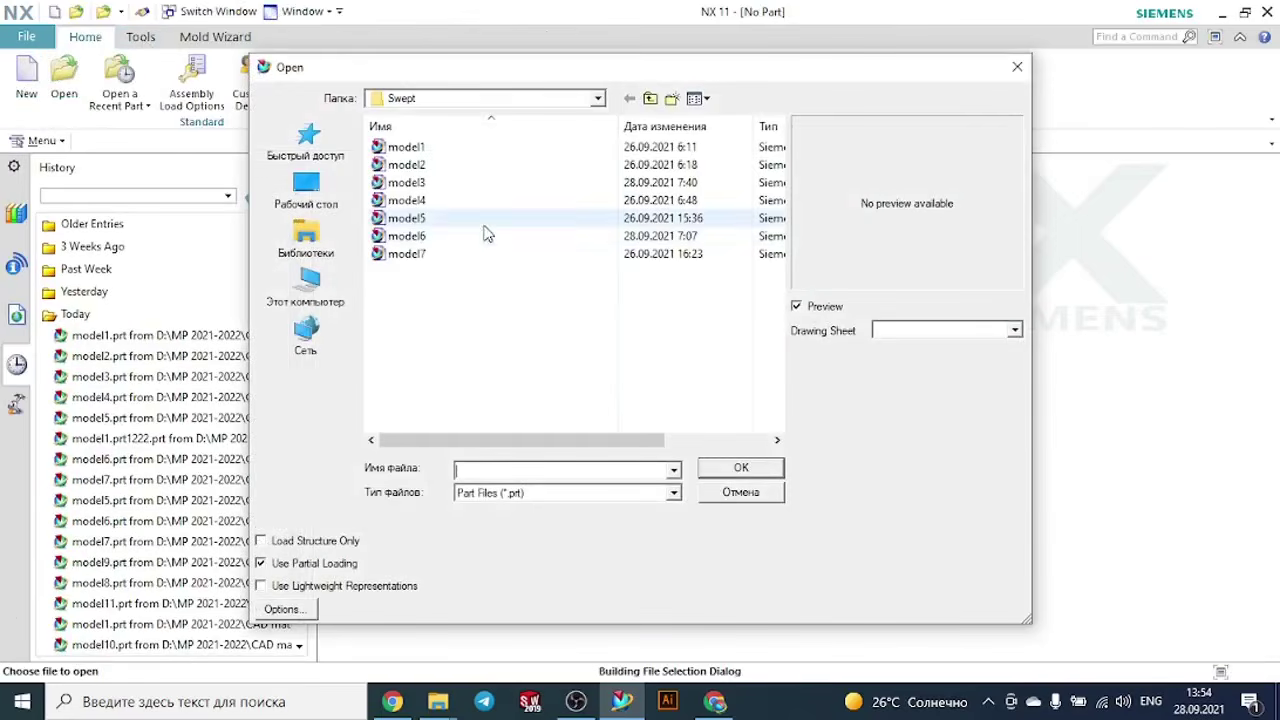
click(448, 98)
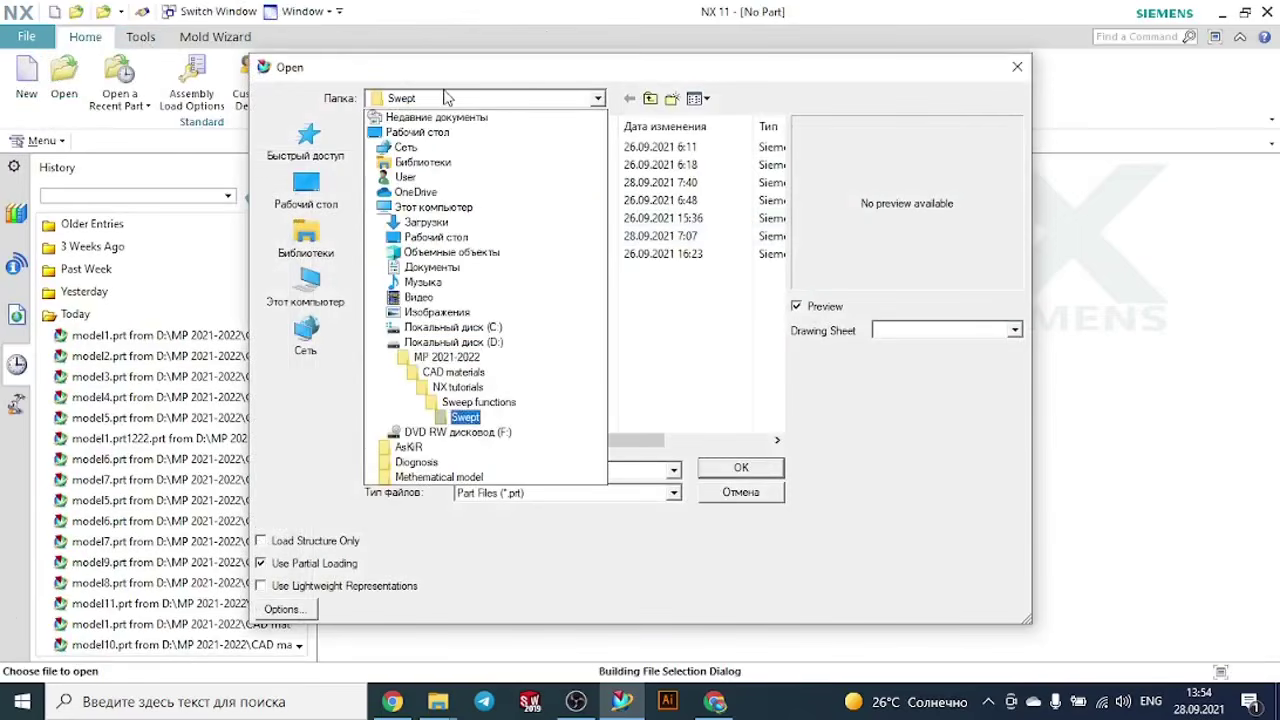
click(480, 402)
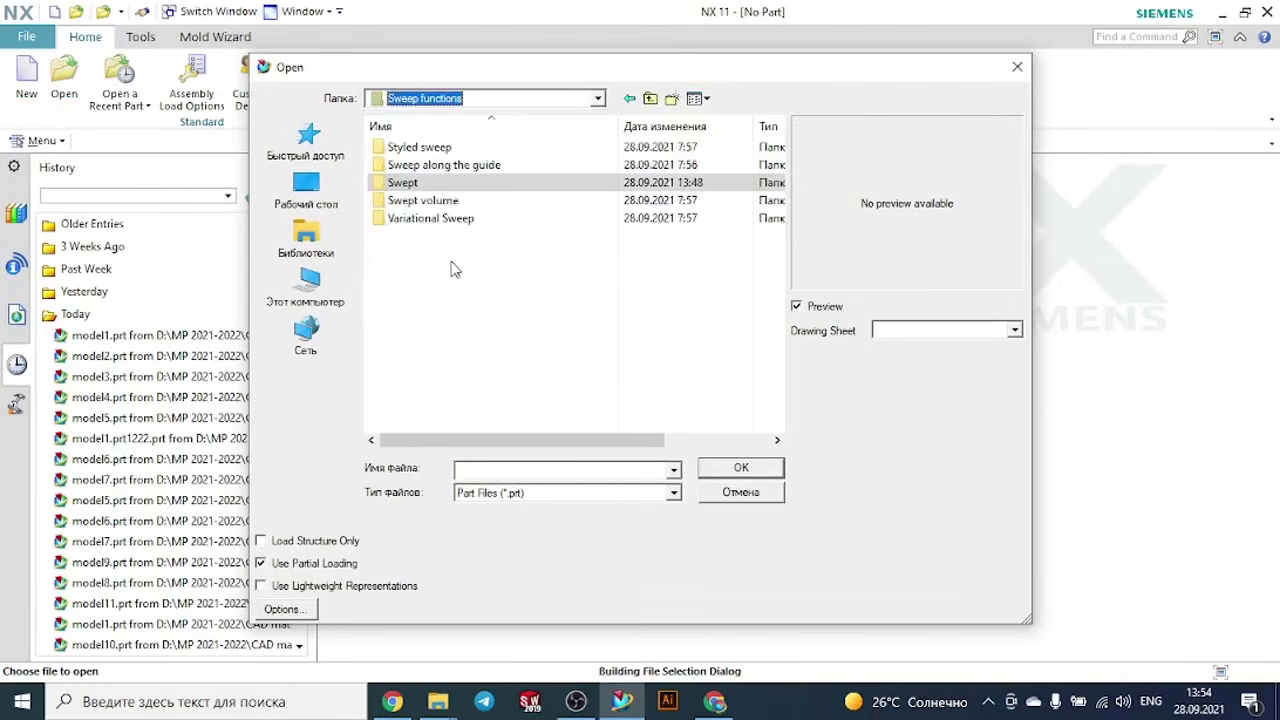
double_click(418, 149)
click(492, 102)
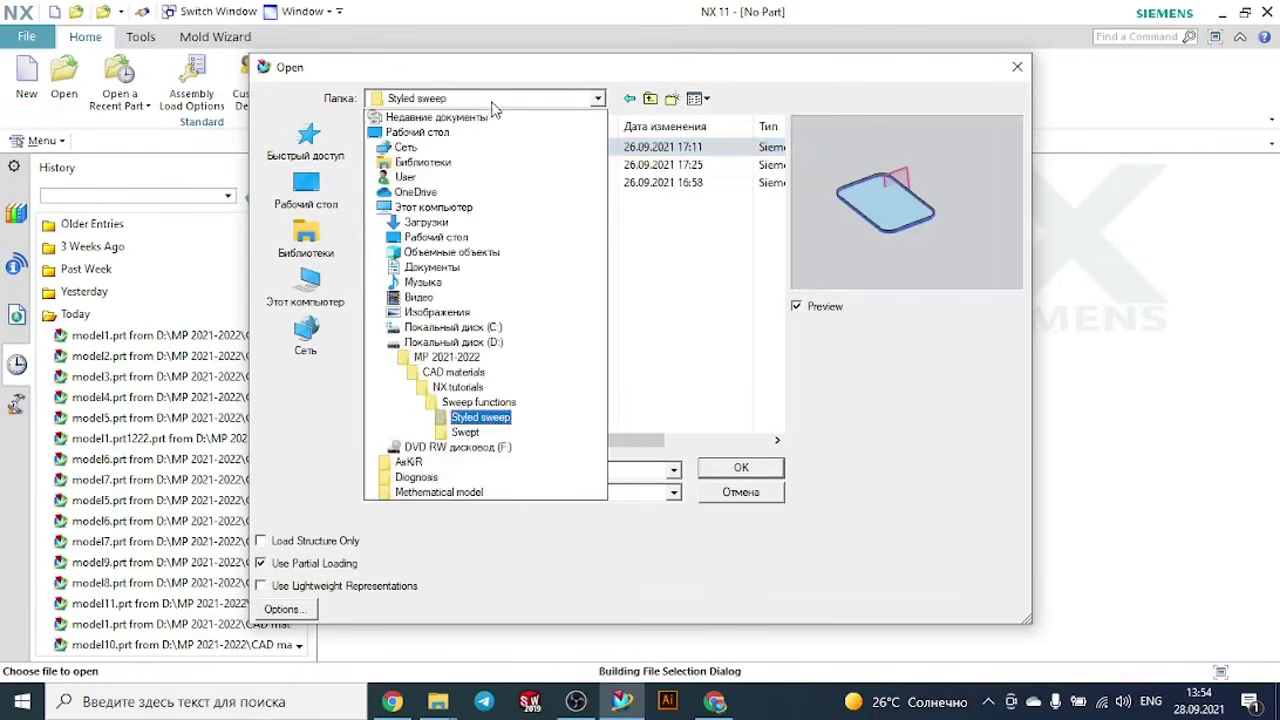
click(493, 404)
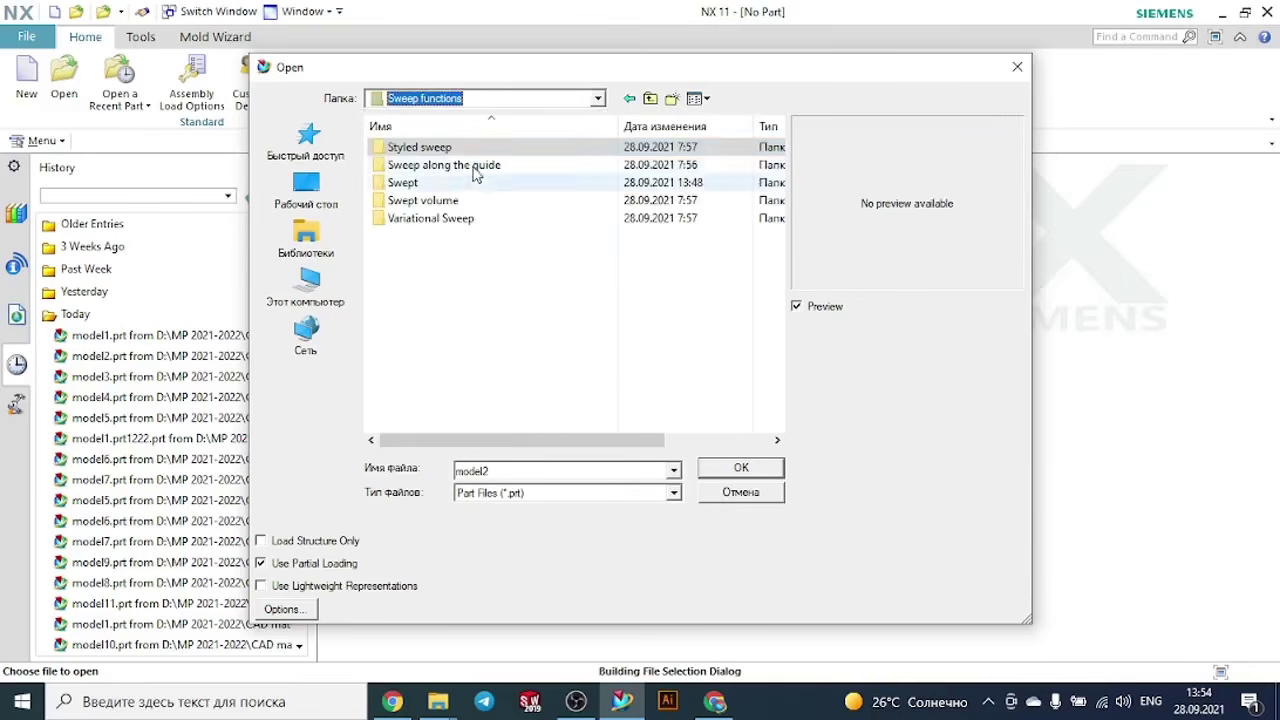
- Choose model6 in the Sweep along the guide folder and display the already loaded model6.prt
double_click(470, 165)
click(449, 147)
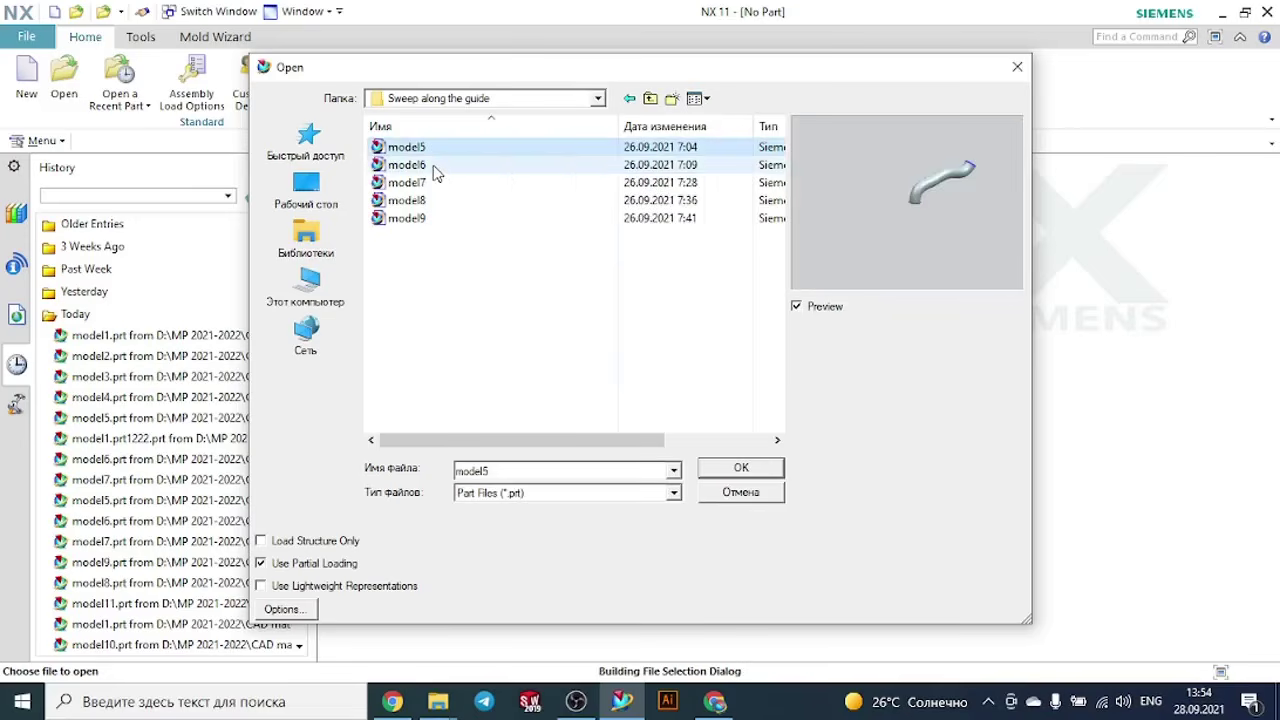
click(435, 170)
double_click(435, 170)
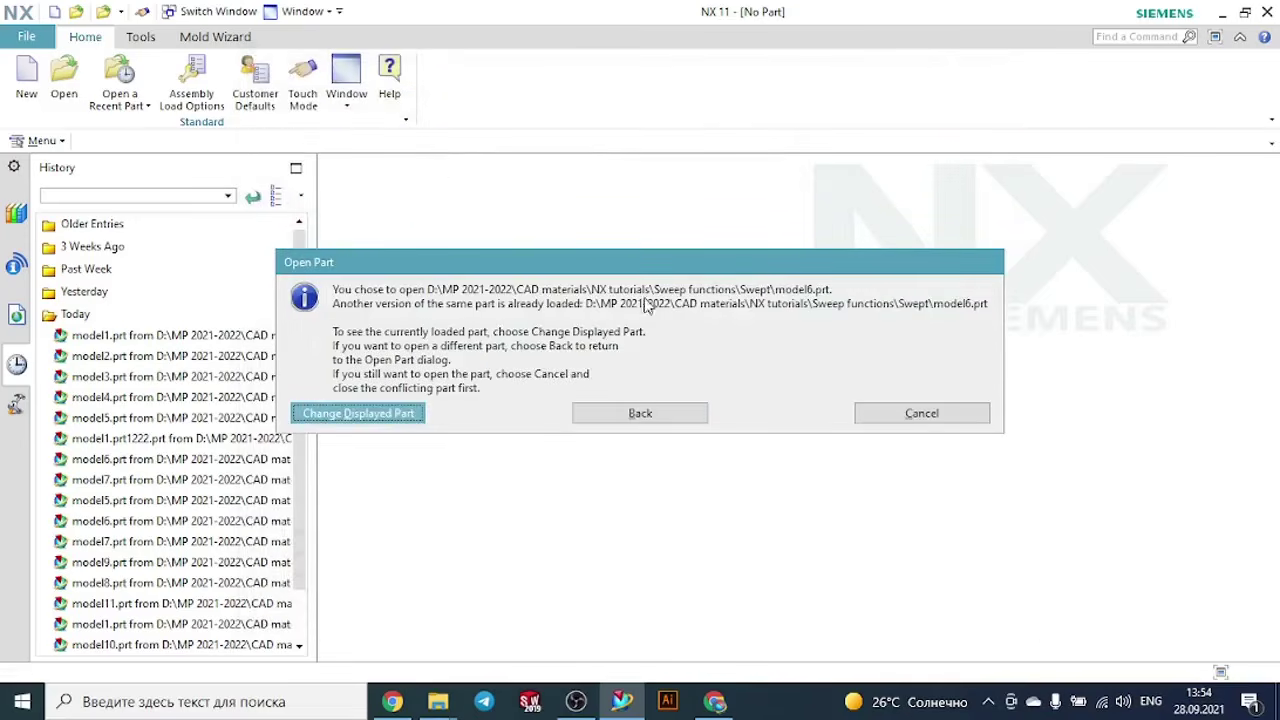
click(360, 413)
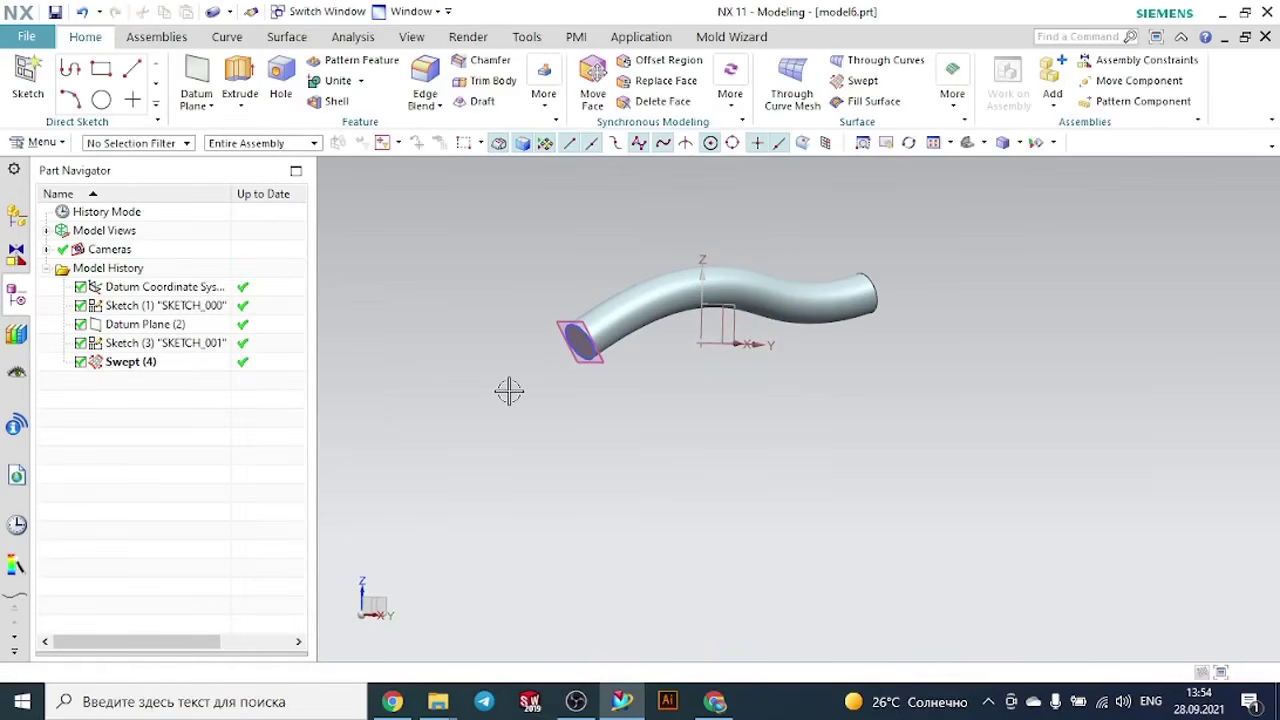
middle_drag(511, 386, 551, 420)
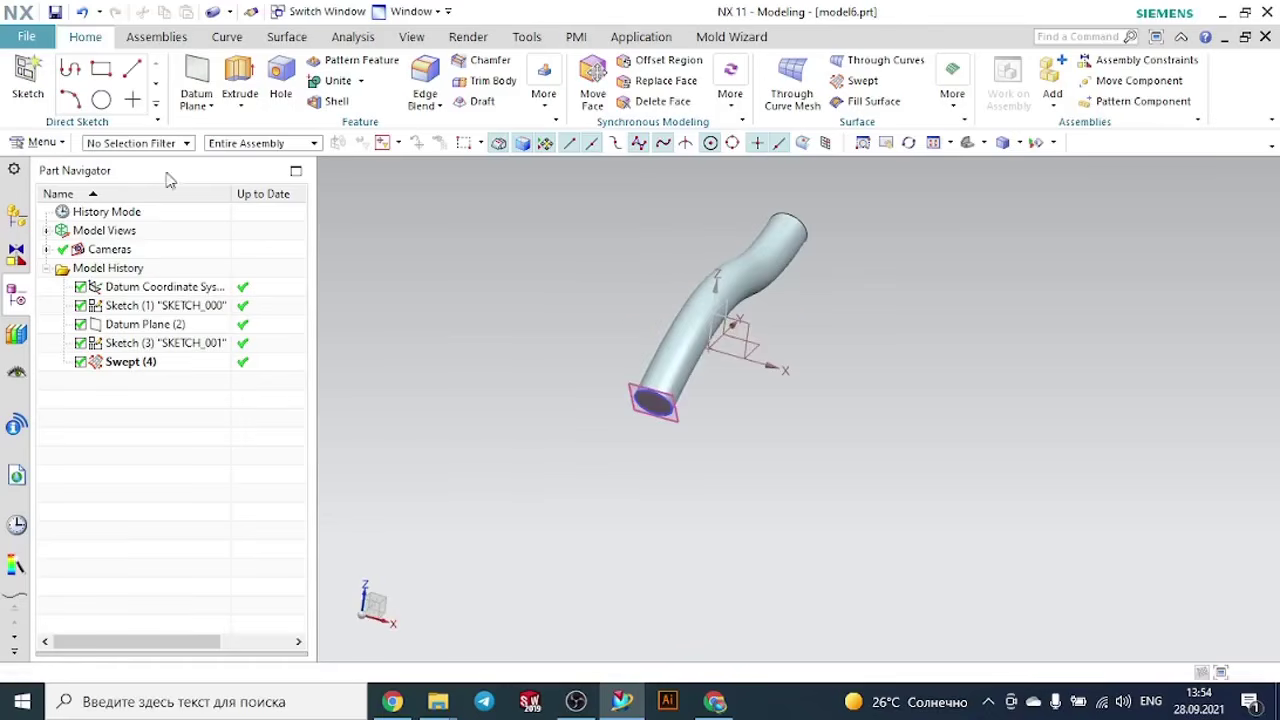
- Try to open model6 from the Sweep along the guide folder while the other model6.prt is loaded
mouse_move(438, 698)
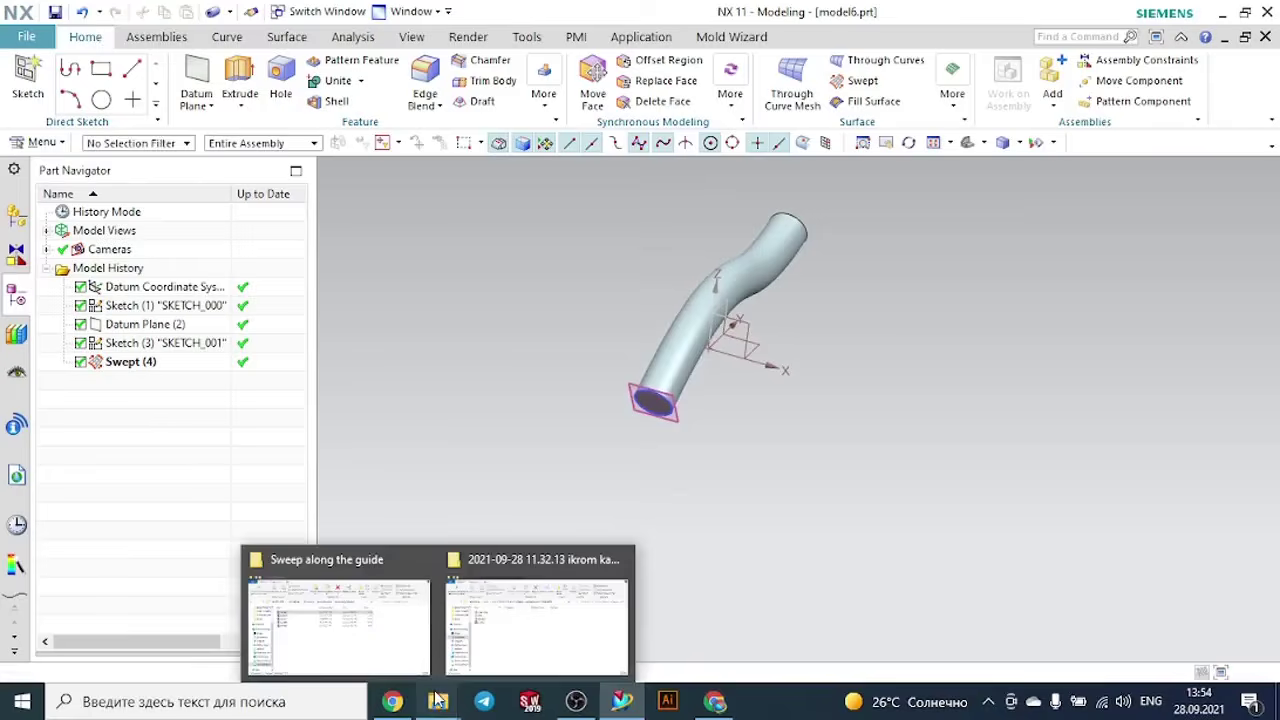
click(382, 624)
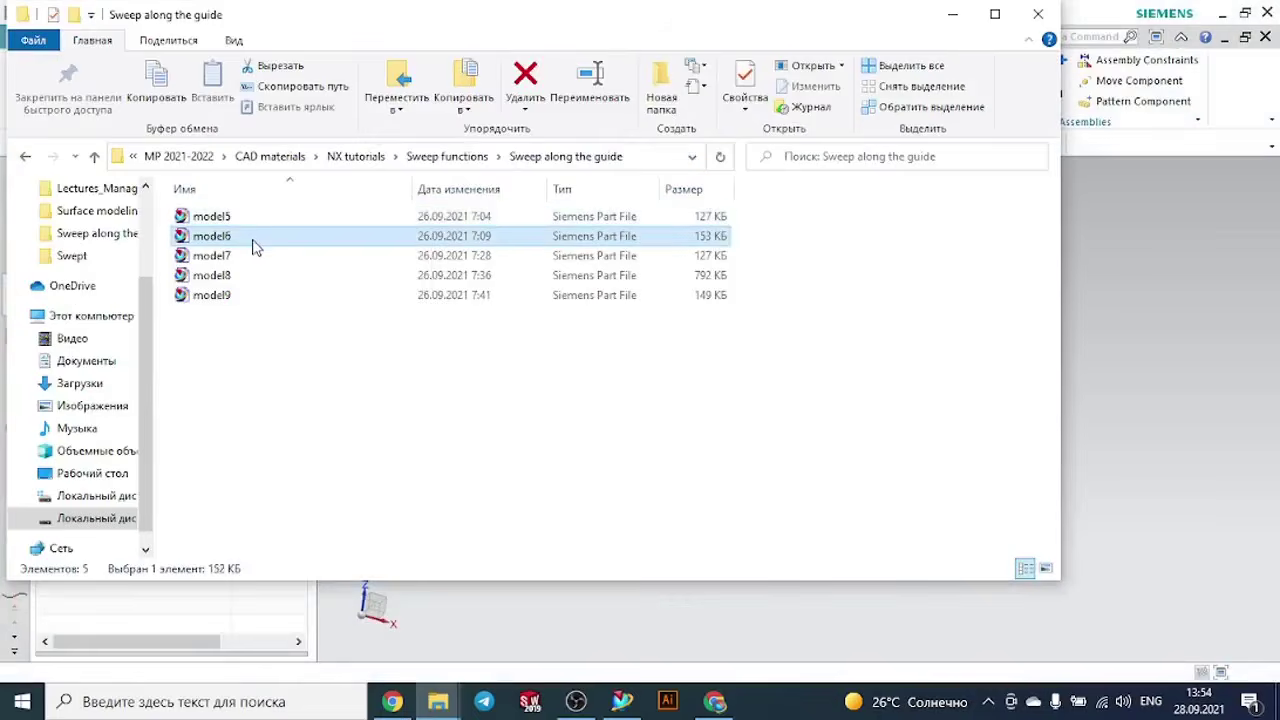
double_click(254, 247)
click(634, 372)
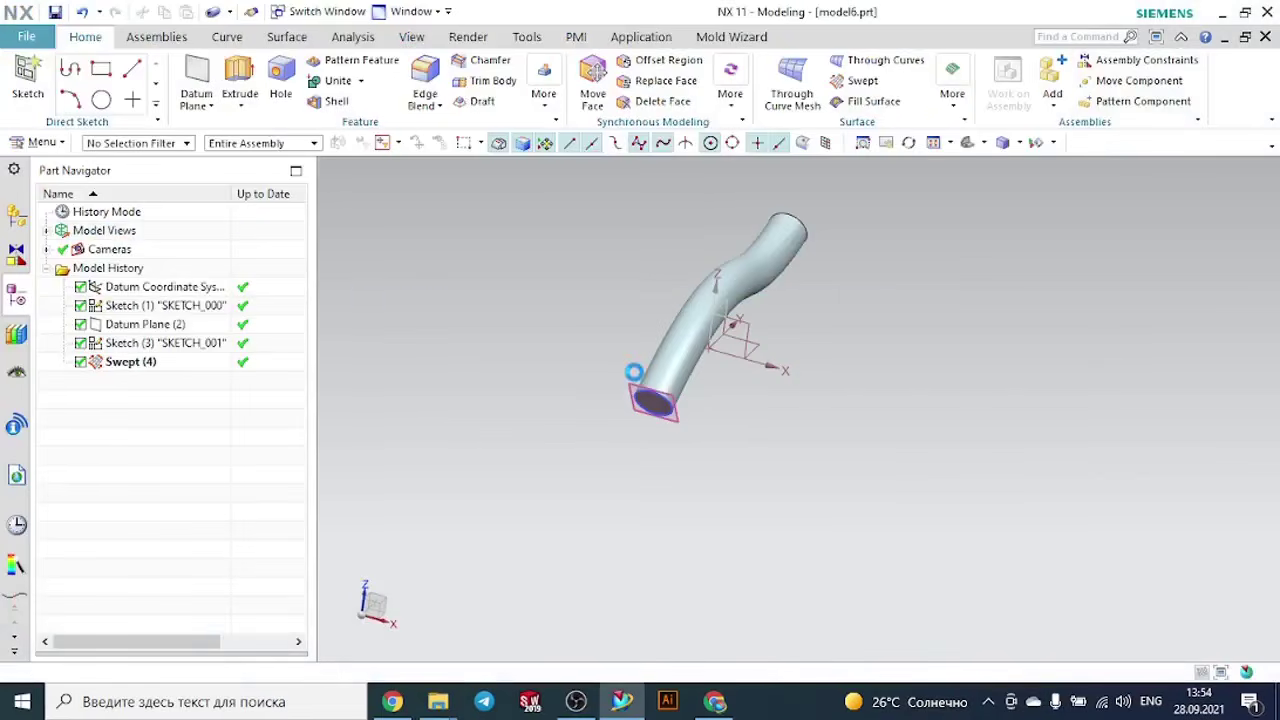
- Close model6.prt and exit NX without saving the changed parts
click(1265, 36)
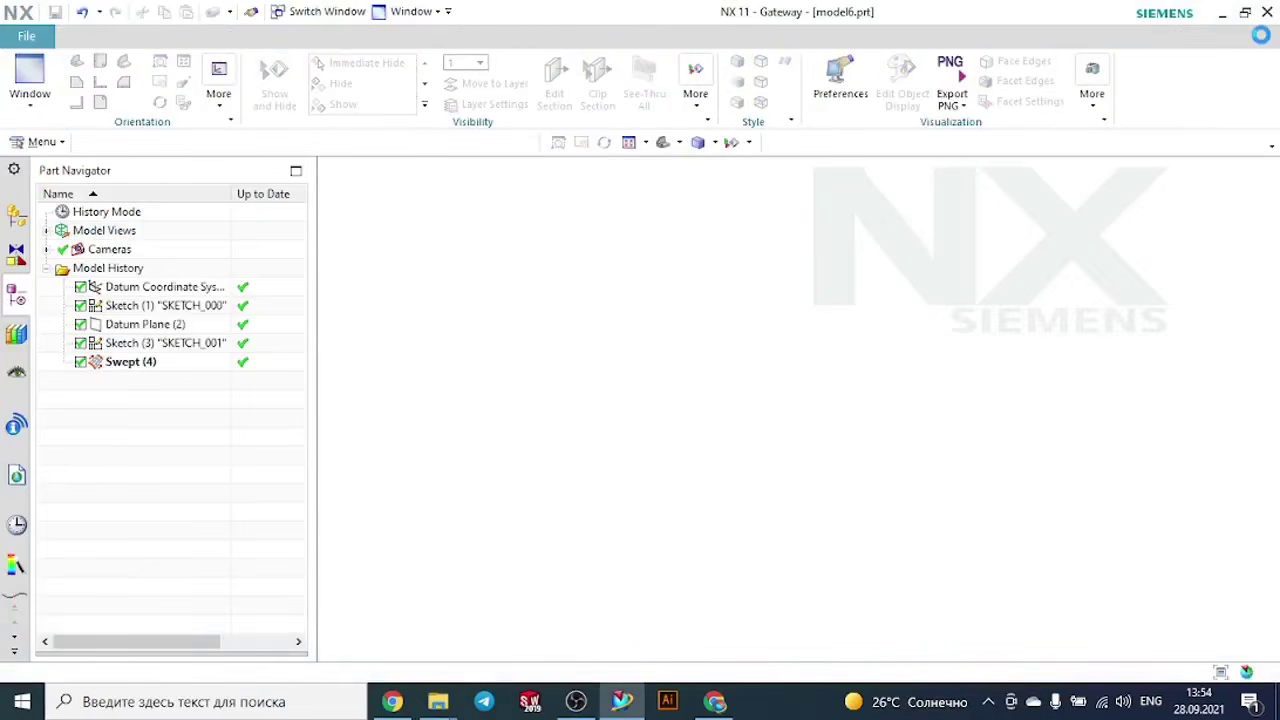
click(1267, 12)
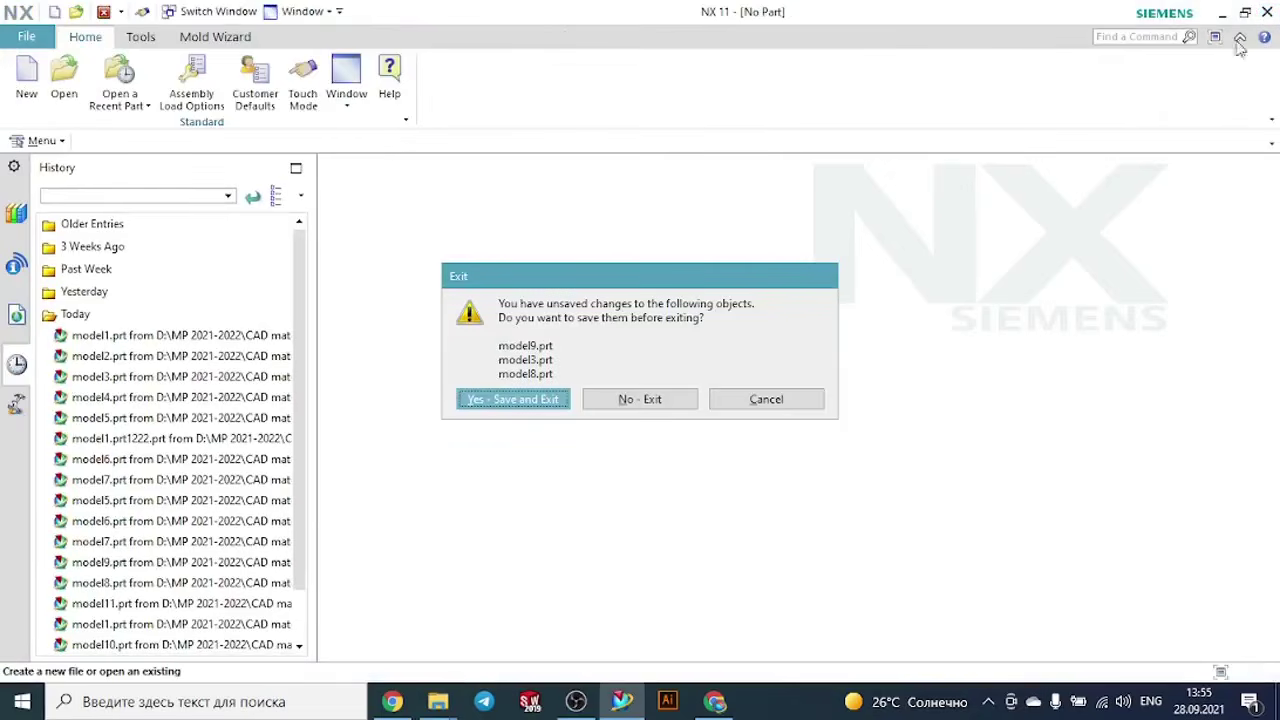
click(620, 399)
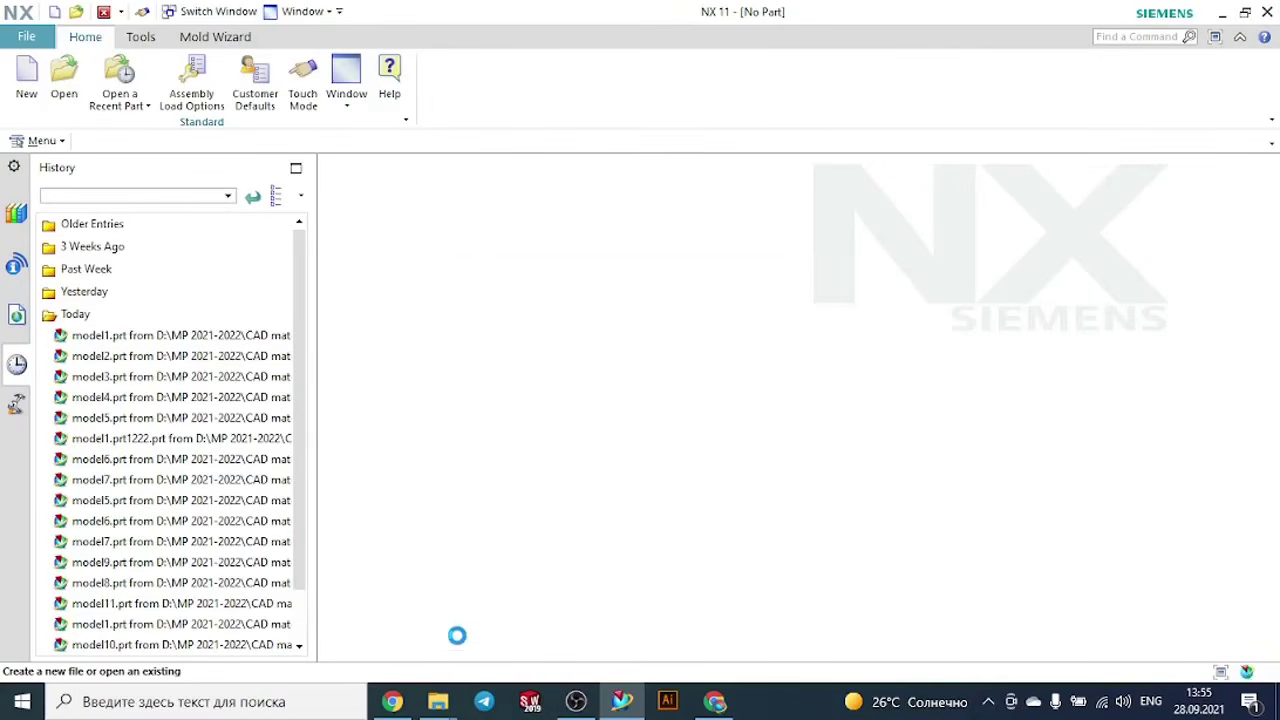
- Open model6 from the Sweep along the guide folder and examine the curved hollow square body and its open end
mouse_move(438, 701)
click(398, 654)
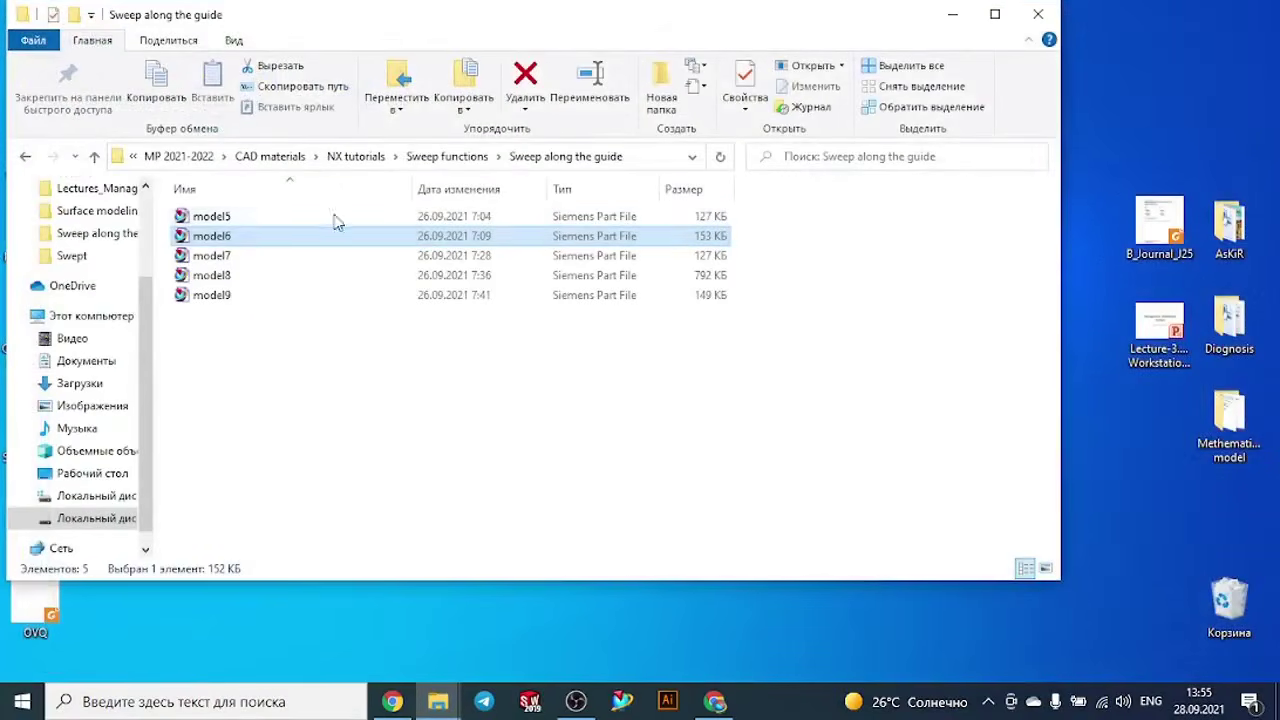
double_click(268, 248)
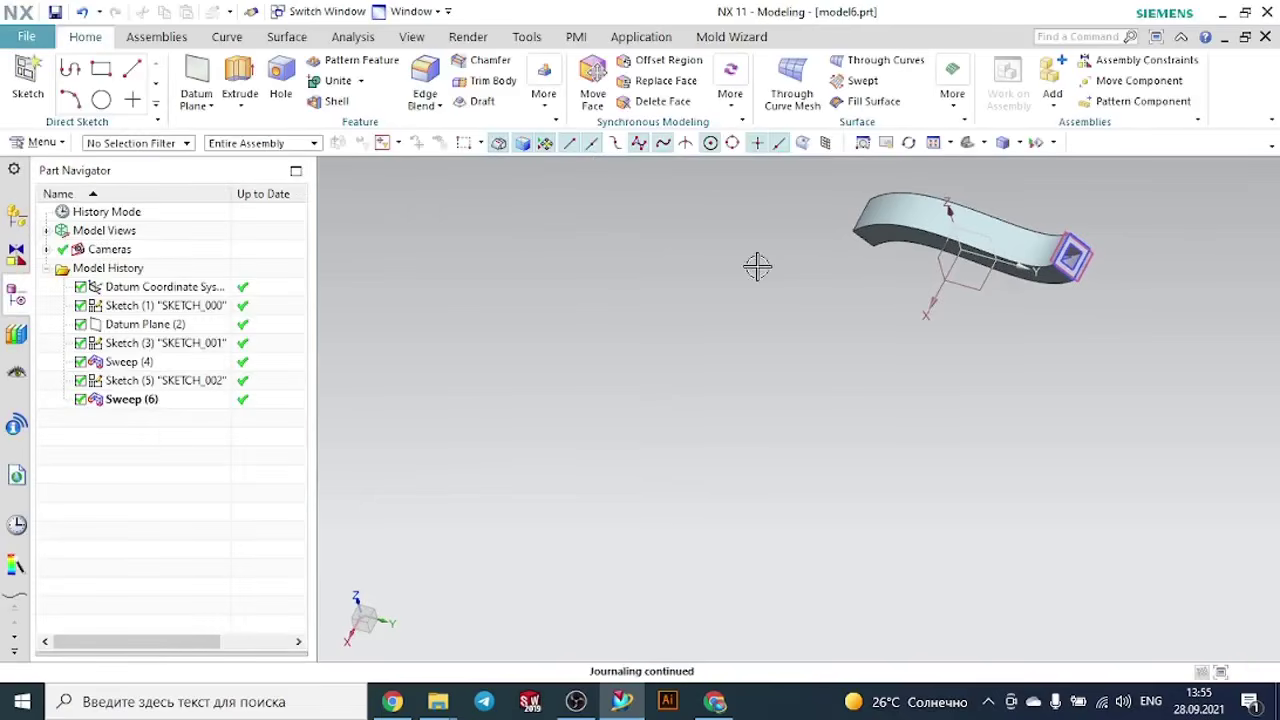
middle_drag(754, 266, 800, 245)
scroll(929, 186, up, 6)
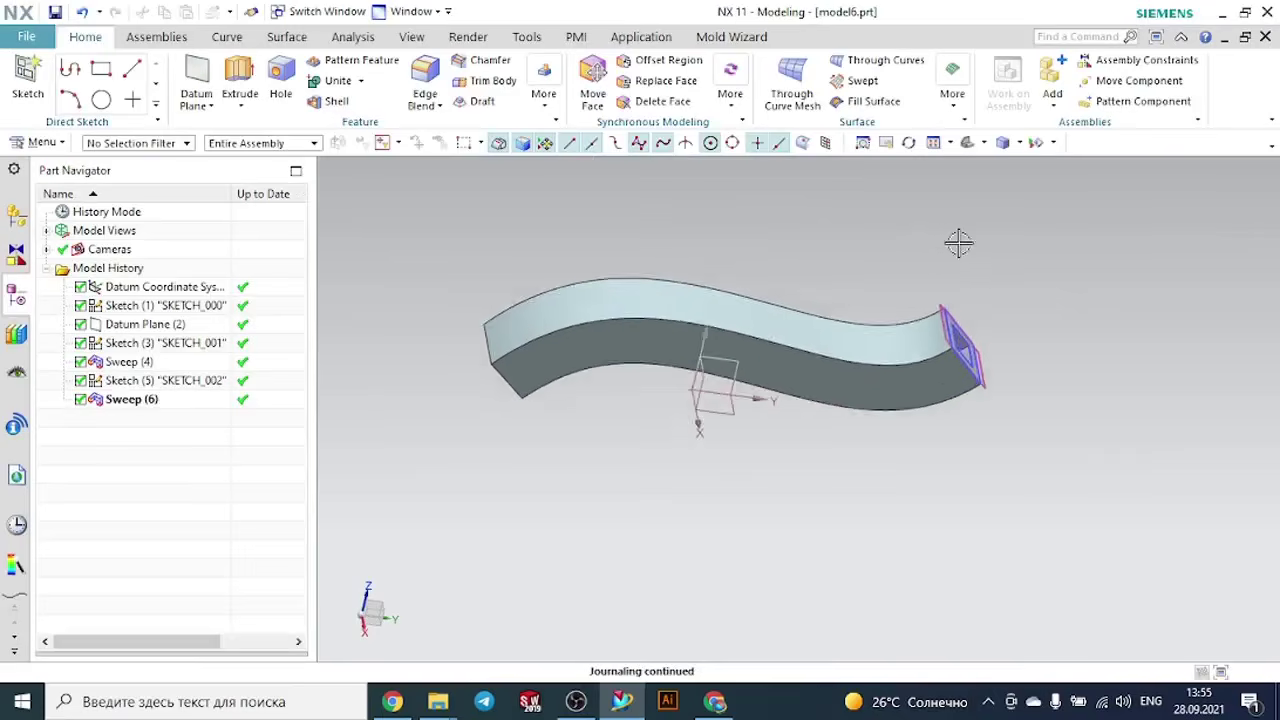
middle_drag(1050, 322, 1020, 332)
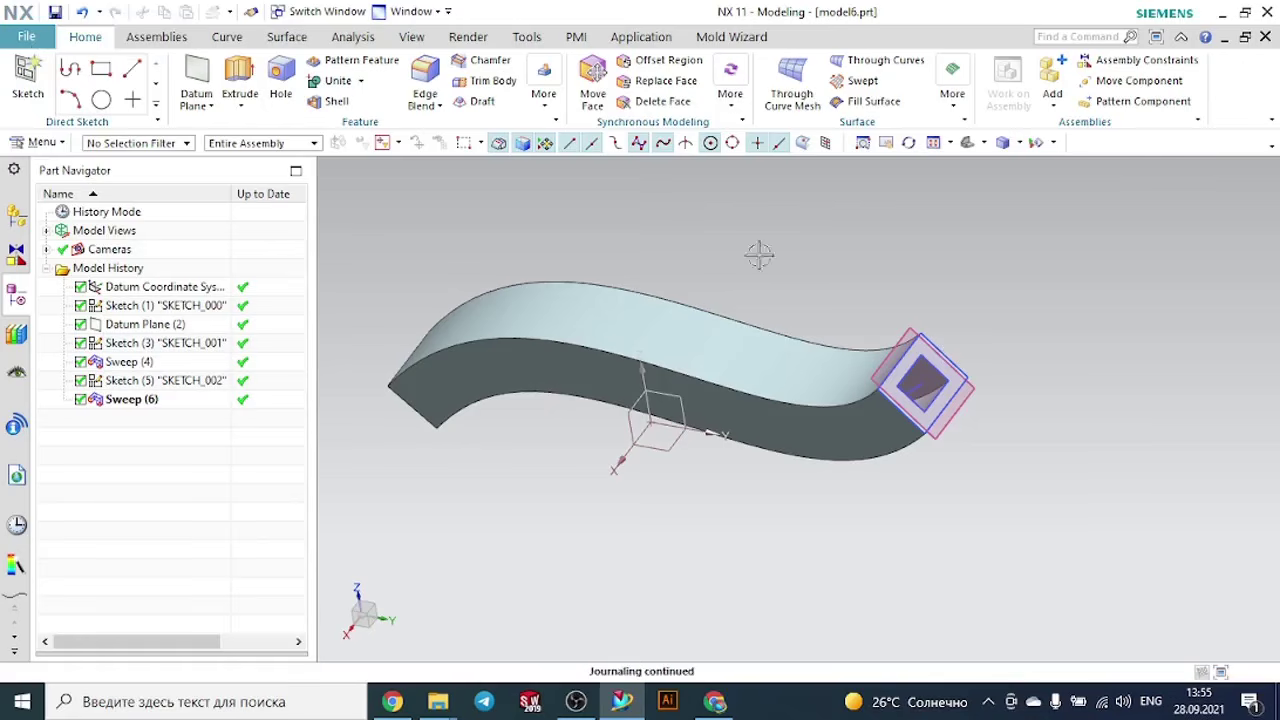
- Create a new part model1.prt in millimetres from the Model template in the Sweep along the guide folder
click(29, 40)
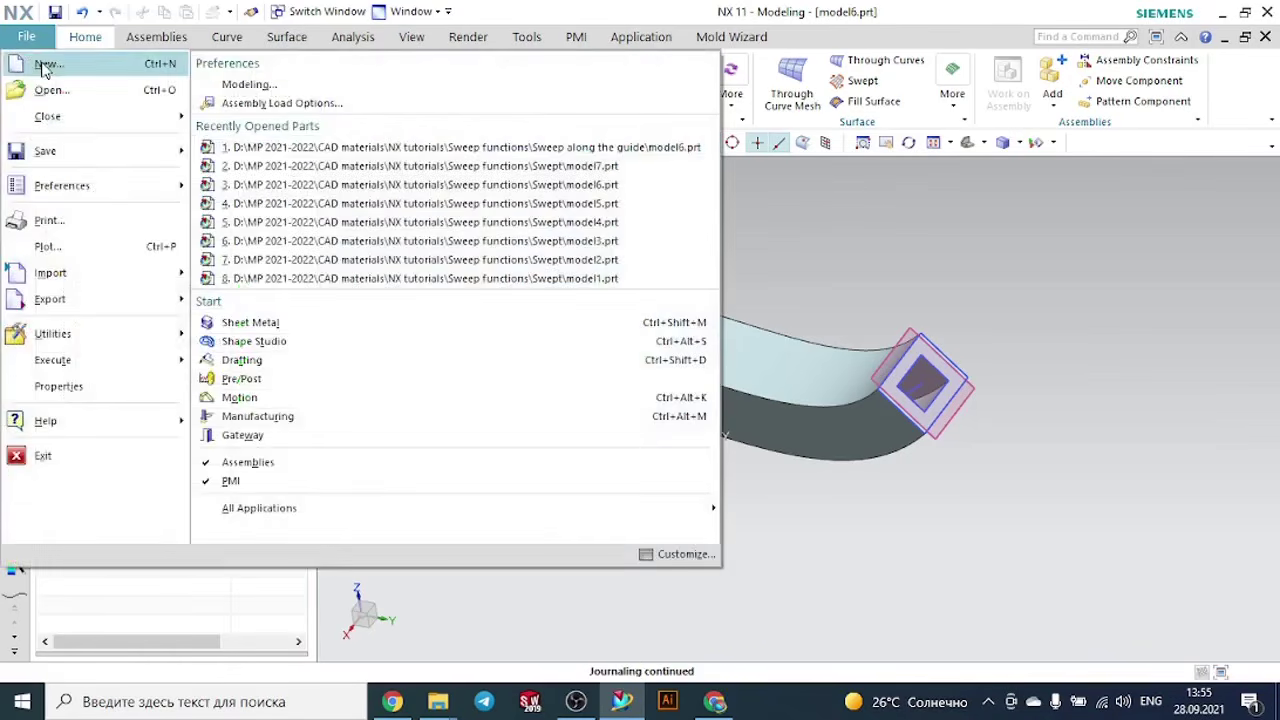
click(42, 64)
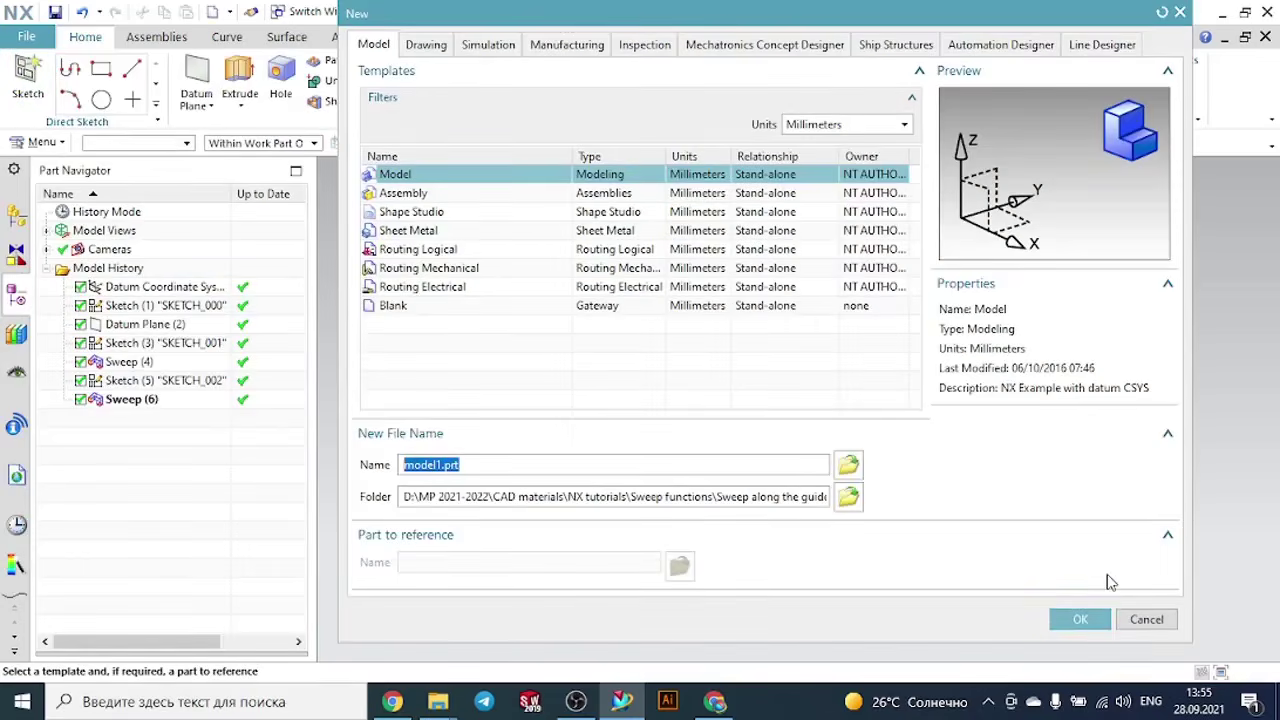
click(1081, 617)
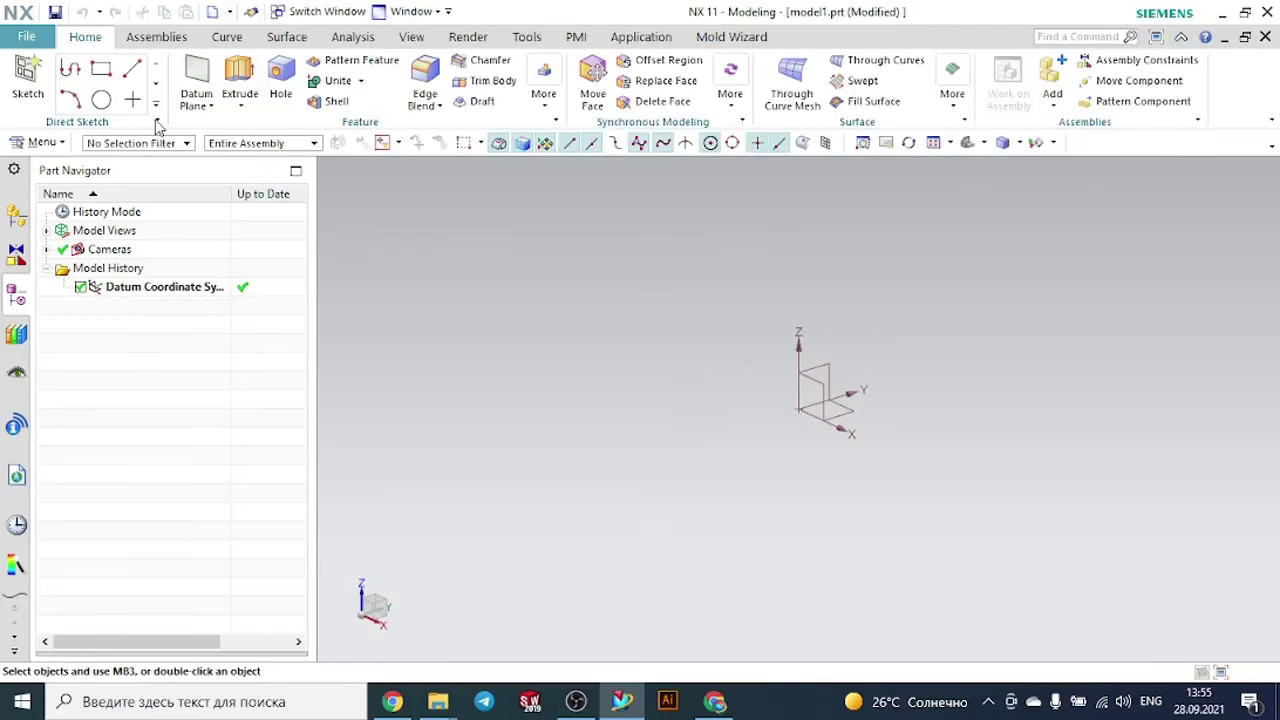
- Sketch a wavy Through Points Studio Spline with six points on the YZ plane, its first two points about 64 mm apart horizontally
click(134, 101)
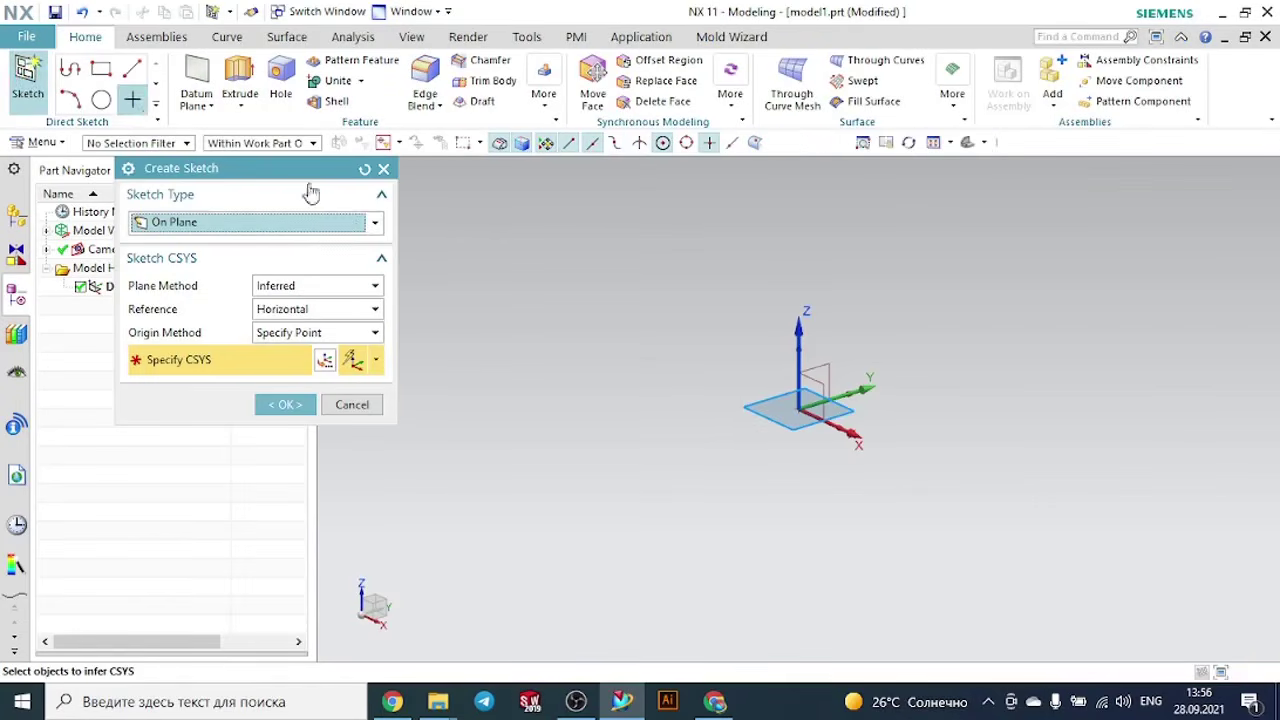
click(822, 374)
click(286, 405)
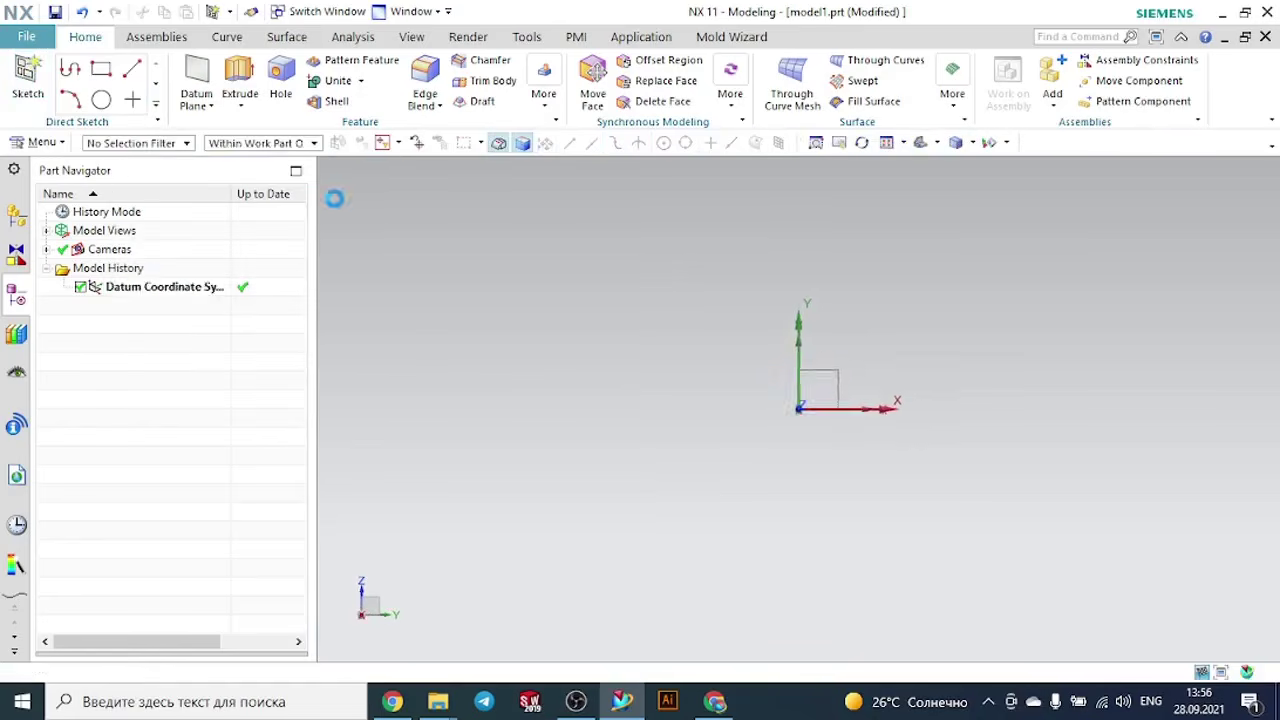
click(319, 104)
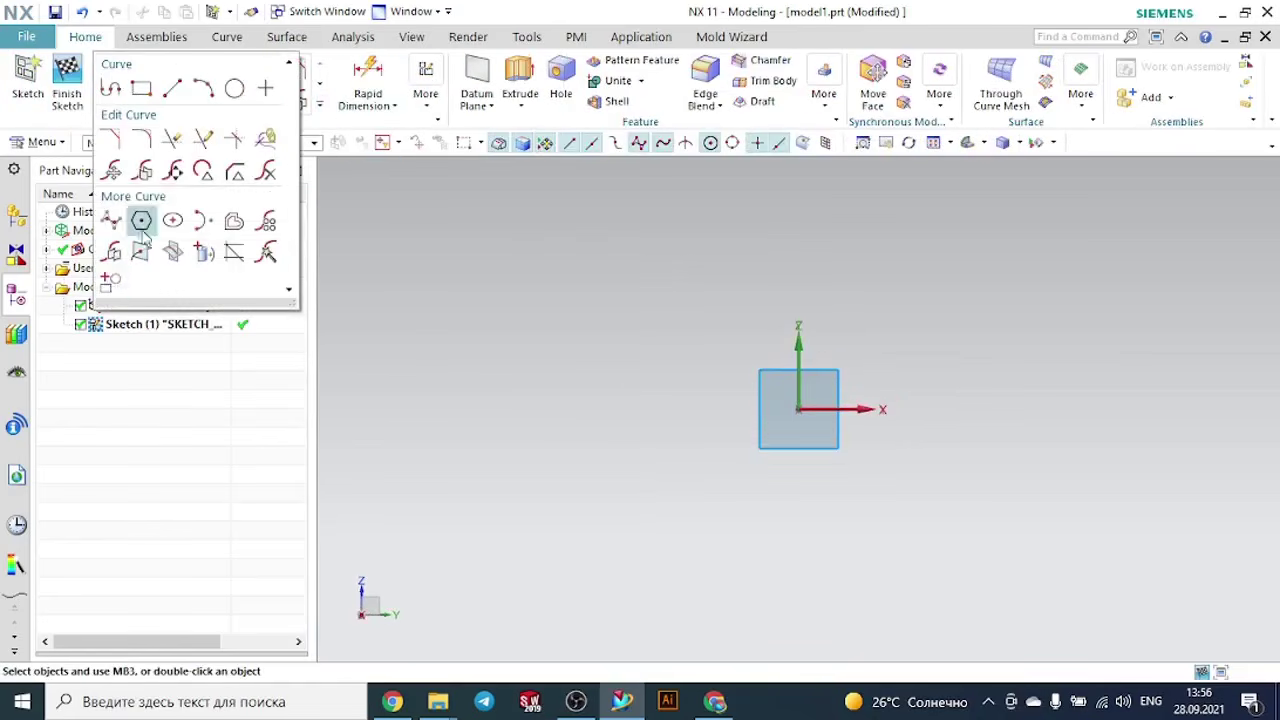
click(111, 251)
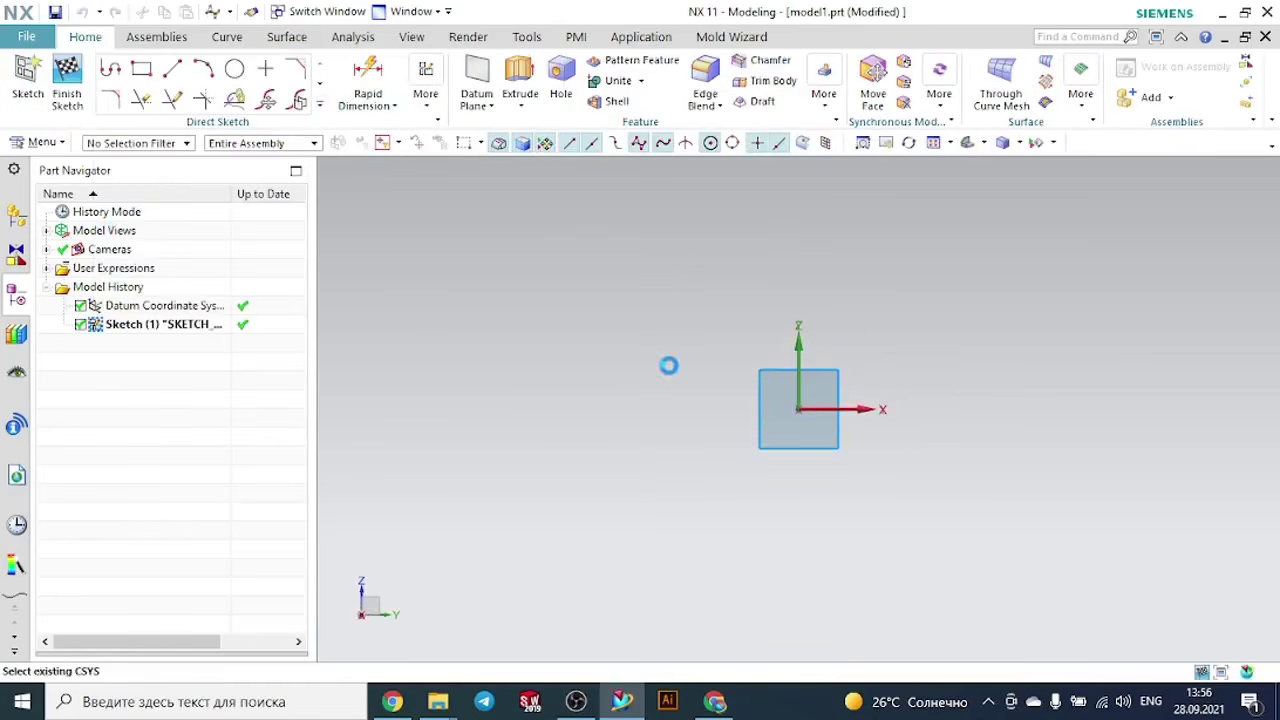
click(483, 380)
click(669, 322)
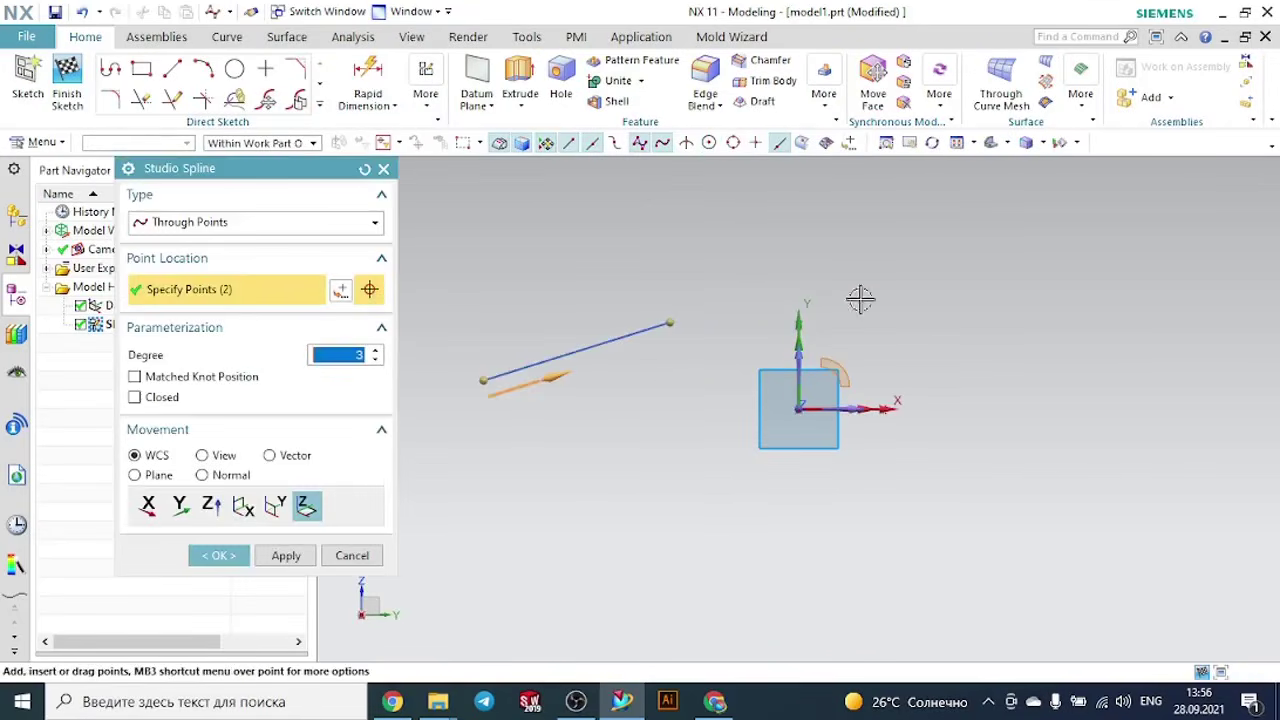
click(860, 299)
click(965, 318)
click(1092, 338)
click(1181, 329)
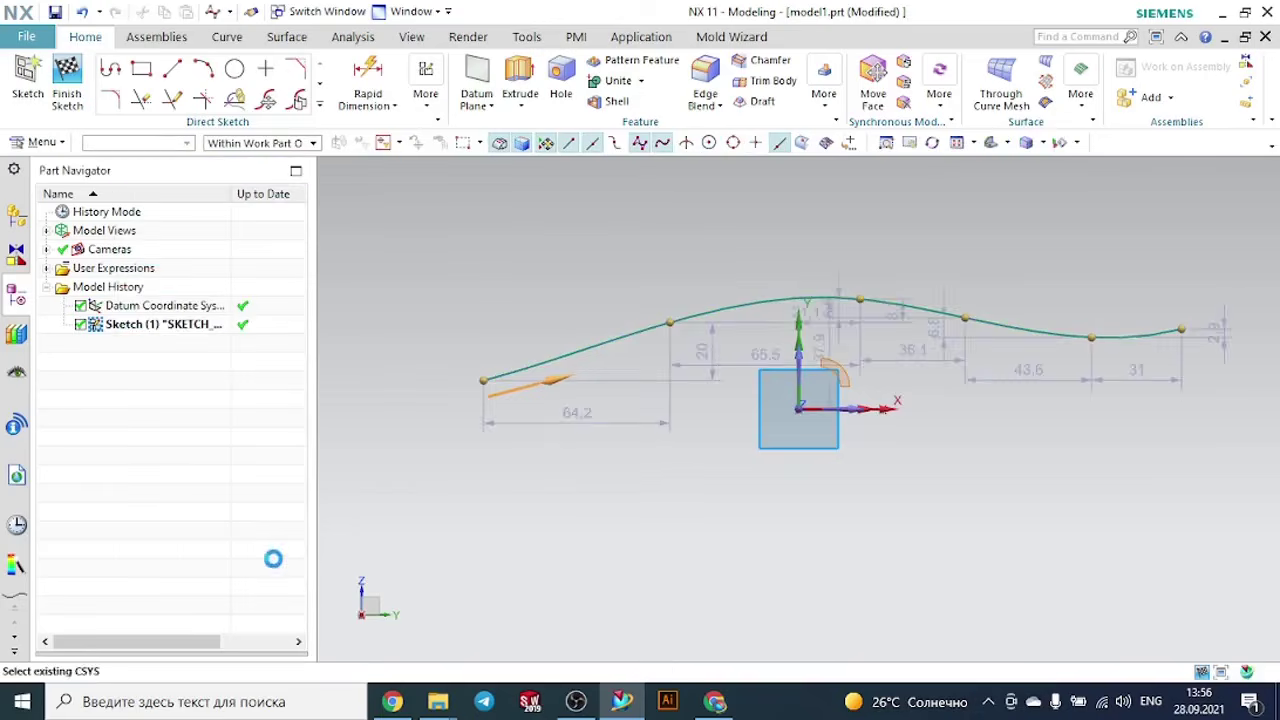
click(66, 68)
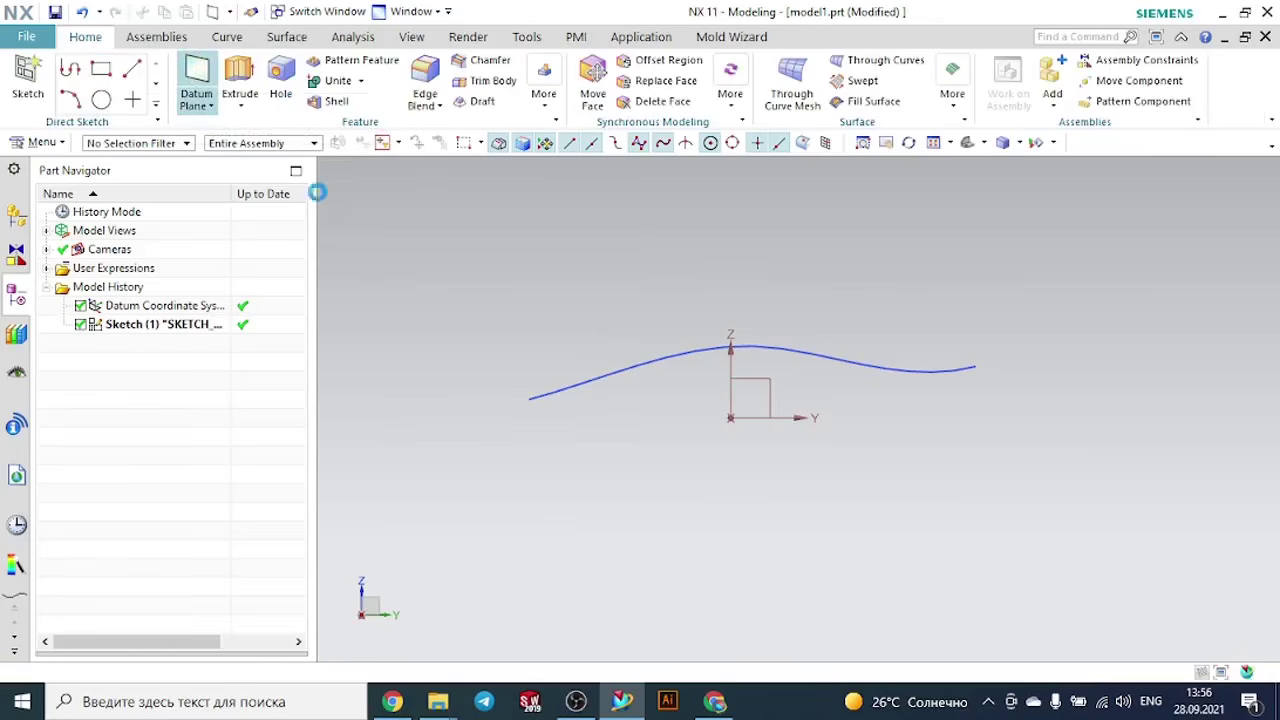
- Create a Point and Direction datum plane at the spline's end point, normal to the curve
click(971, 366)
middle_drag(1046, 429, 1006, 440)
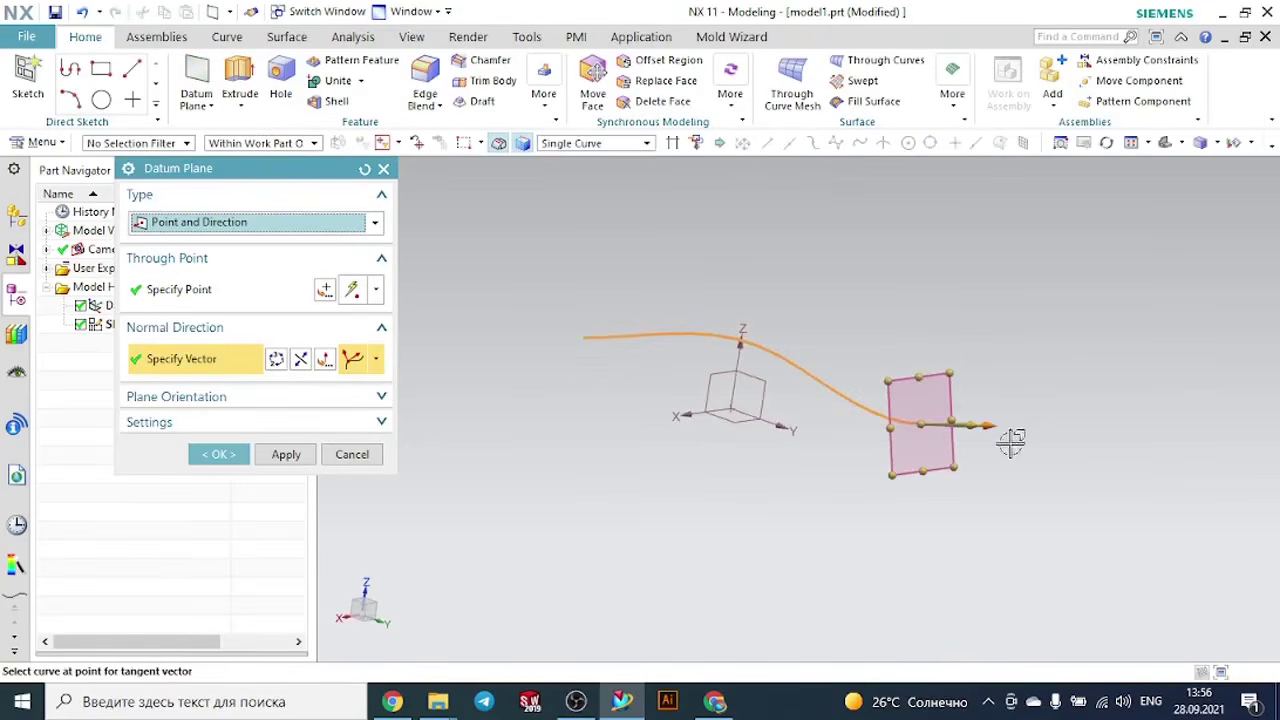
click(219, 454)
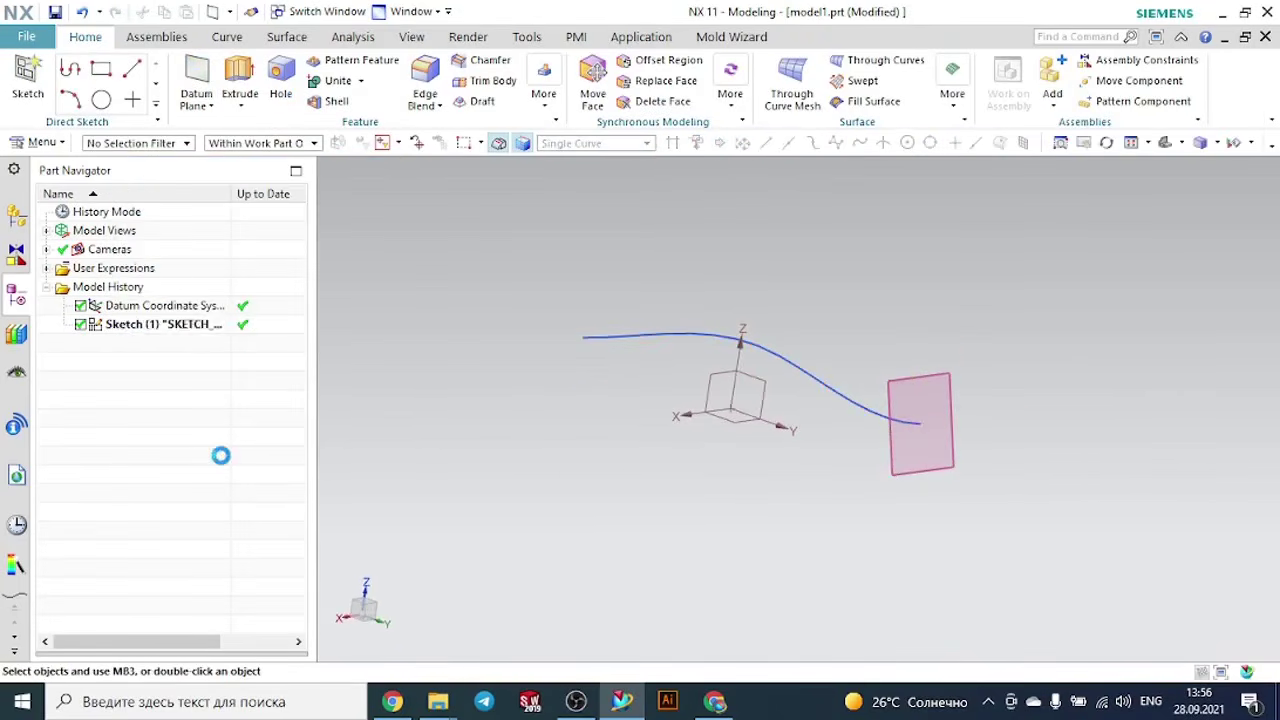
- Sketch a rectangle about 75 mm wide on the new datum plane, drawn from its center at the spline's end, and finish the sketch
click(24, 74)
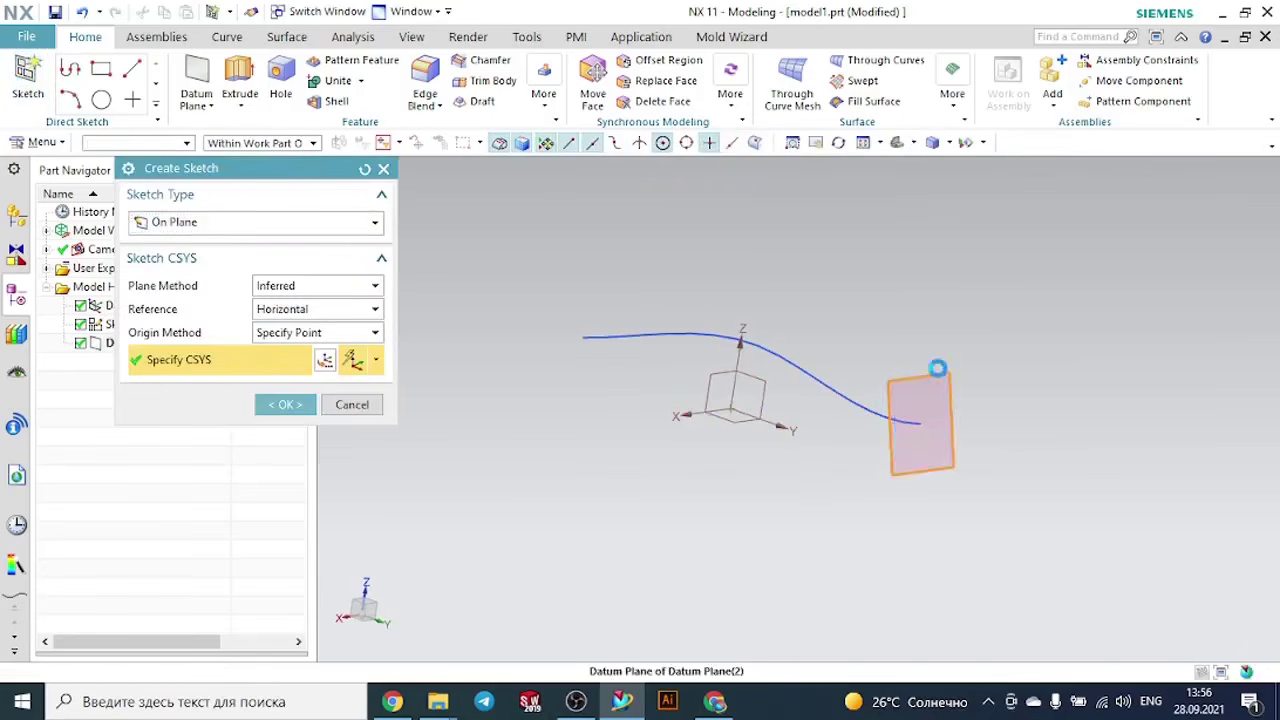
click(930, 400)
click(313, 403)
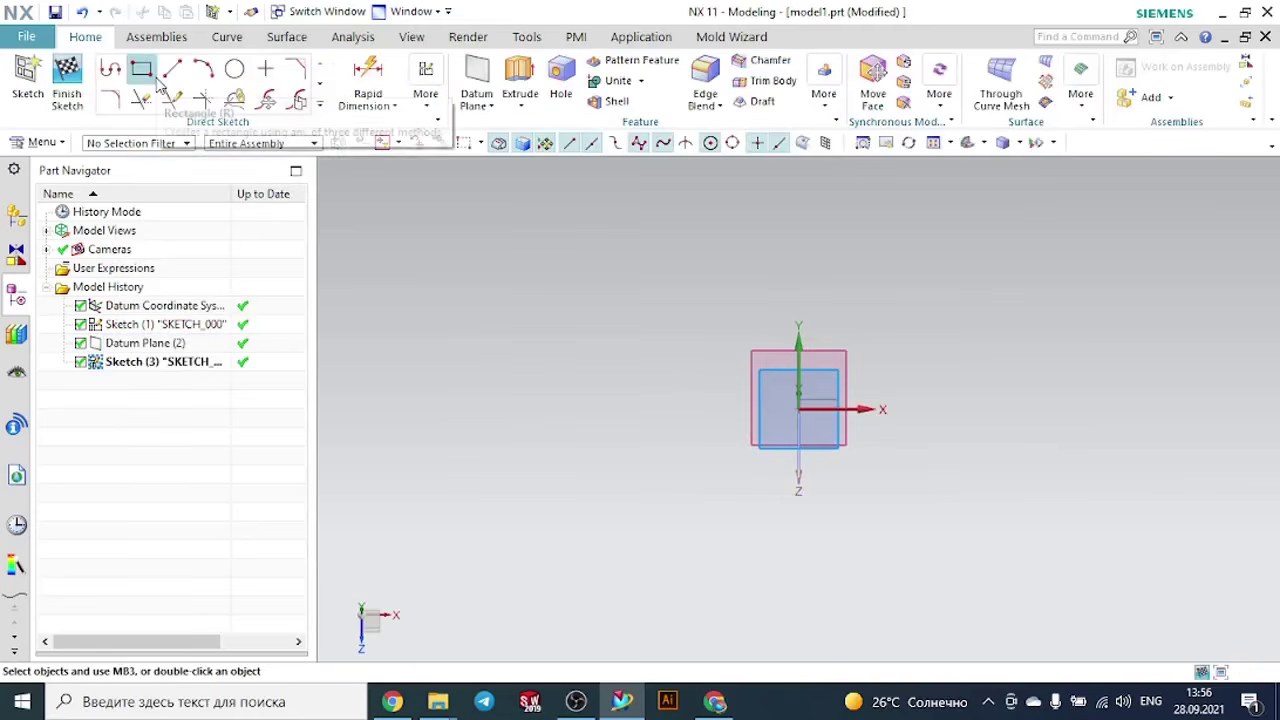
click(143, 70)
middle_drag(992, 391, 974, 409)
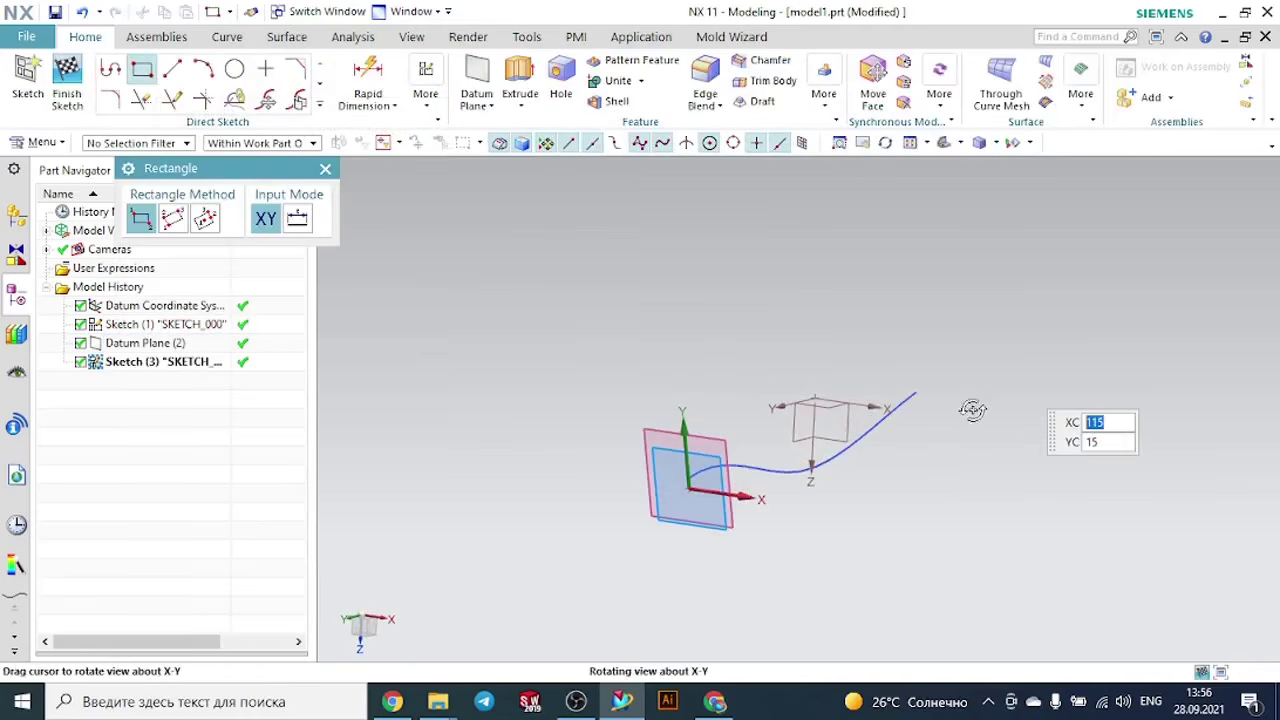
click(683, 479)
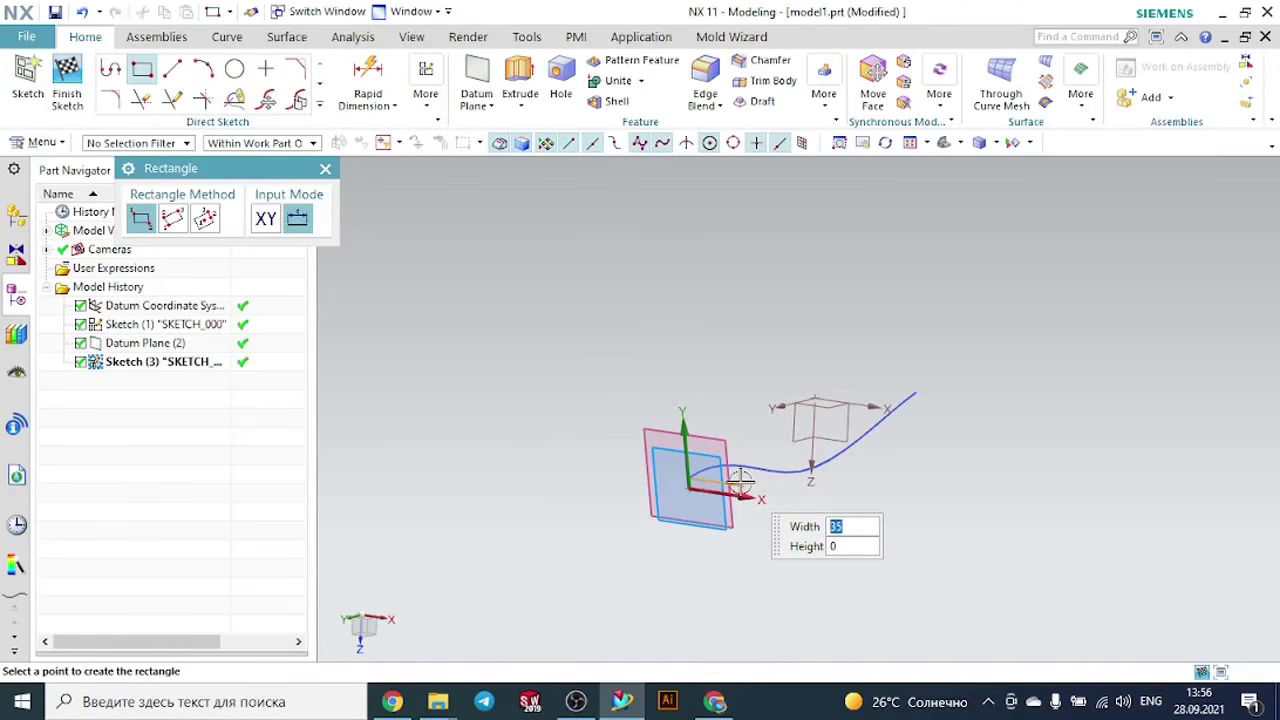
click(205, 218)
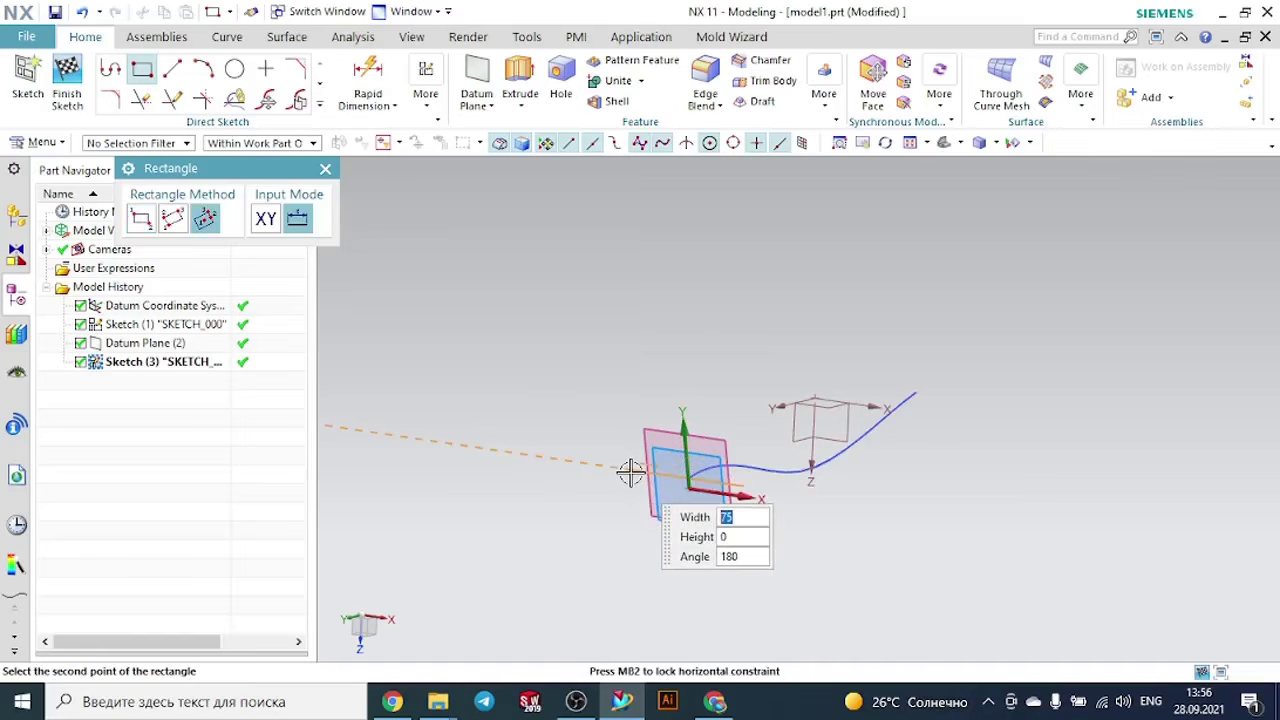
click(630, 473)
click(634, 440)
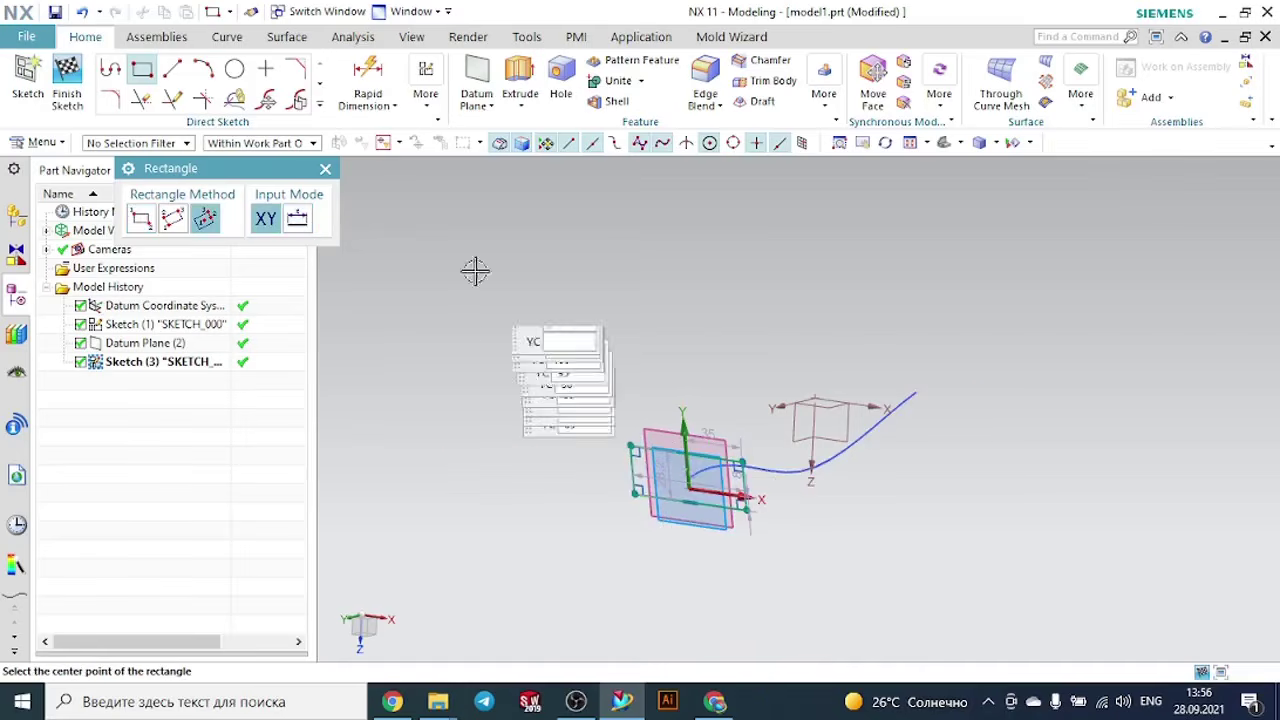
click(325, 170)
click(67, 82)
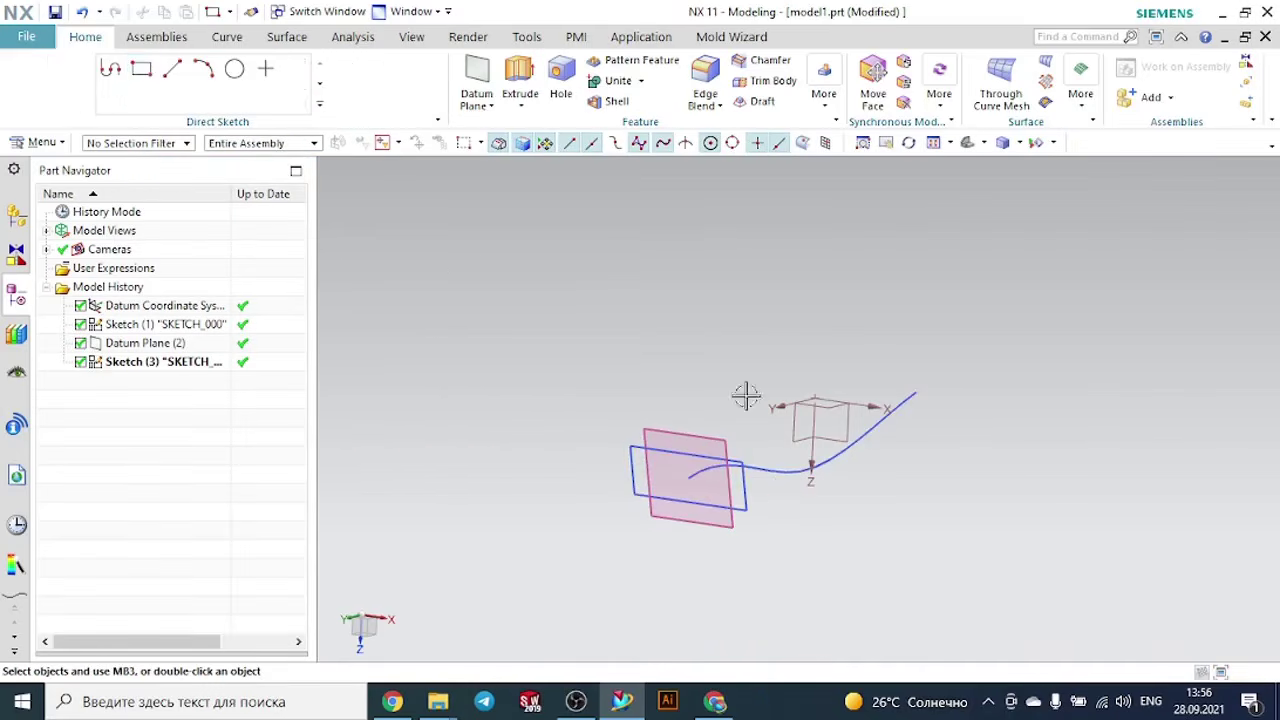
- Start a Sweep along Guide with the rectangle's four curves as the section and the spline as the guide
middle_drag(1011, 486, 969, 497)
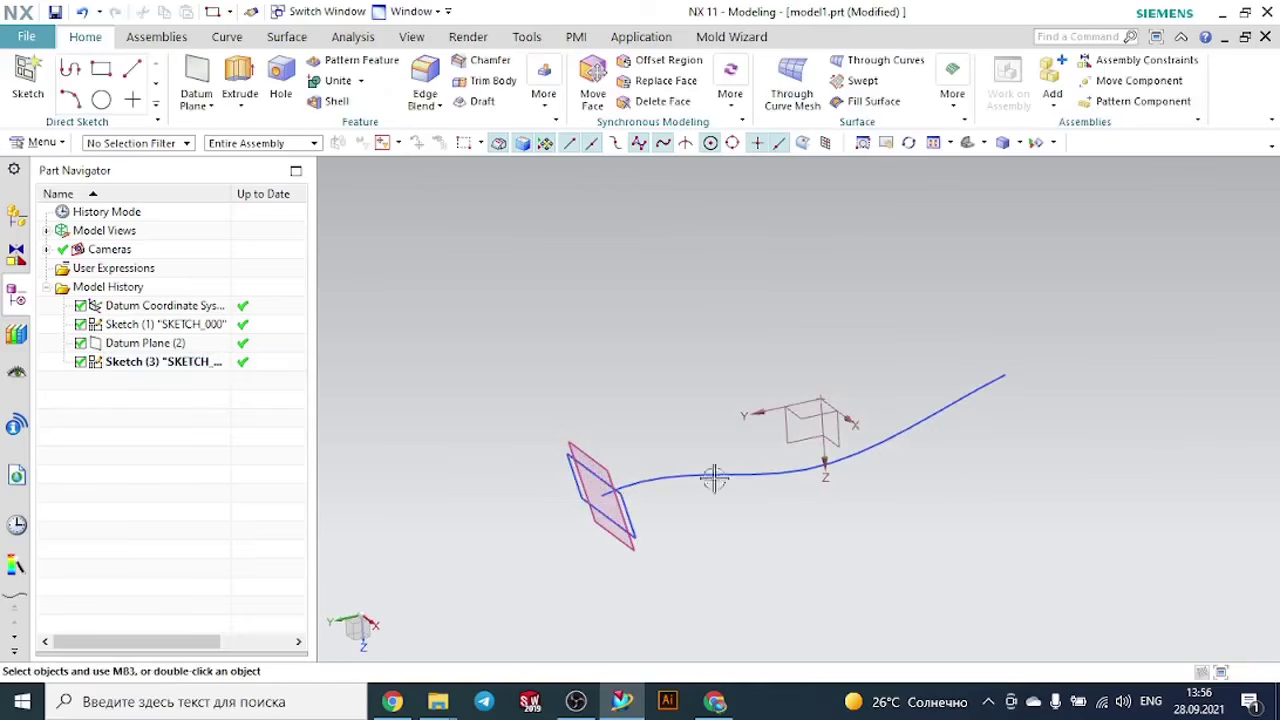
click(952, 100)
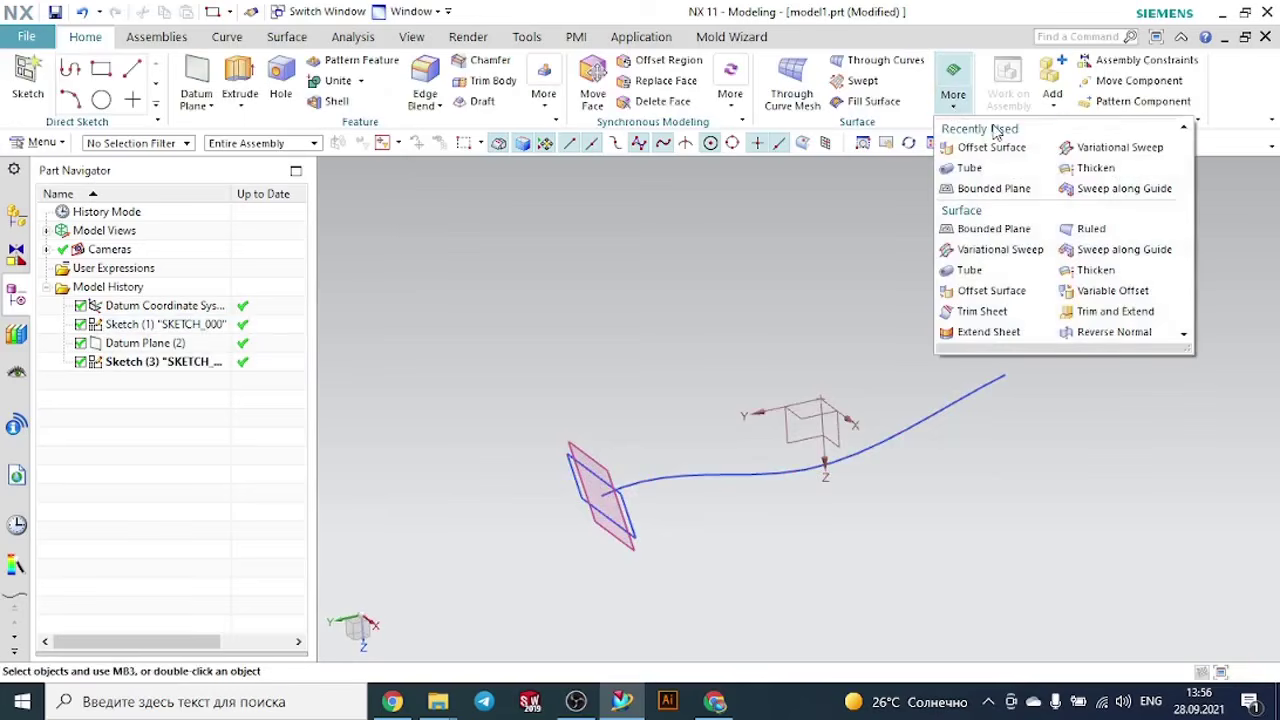
click(851, 80)
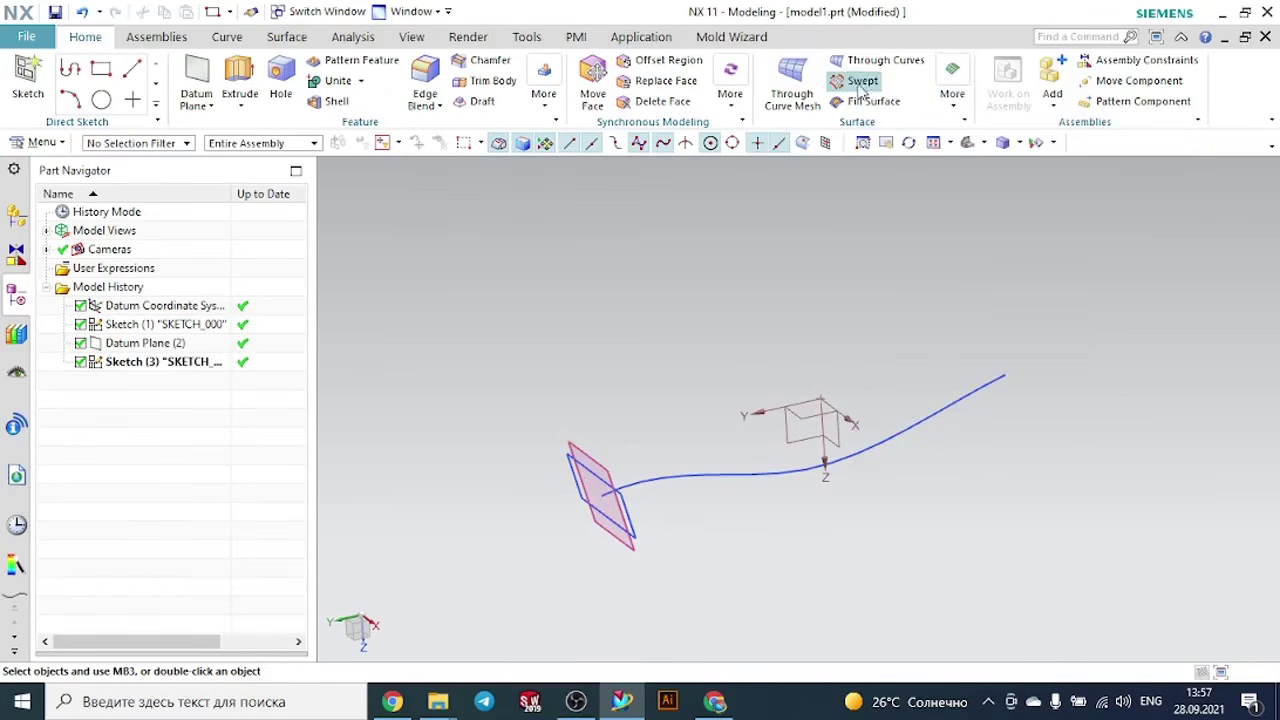
click(952, 100)
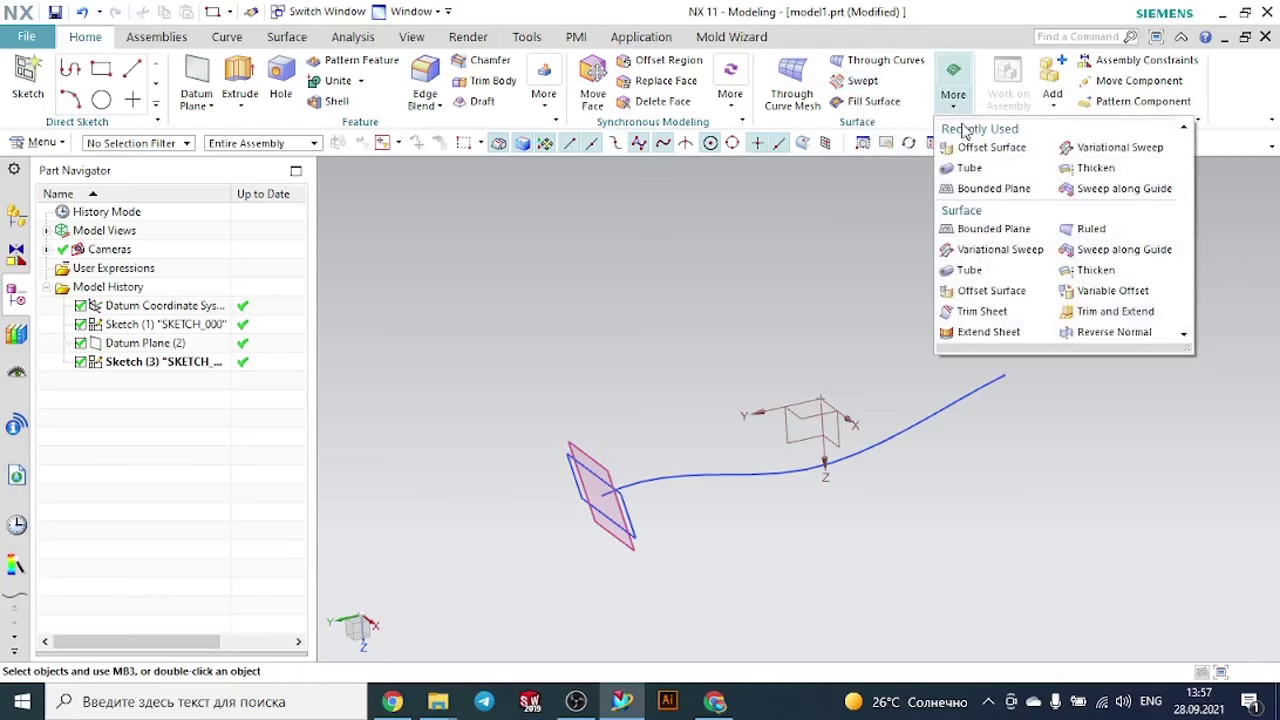
click(1071, 189)
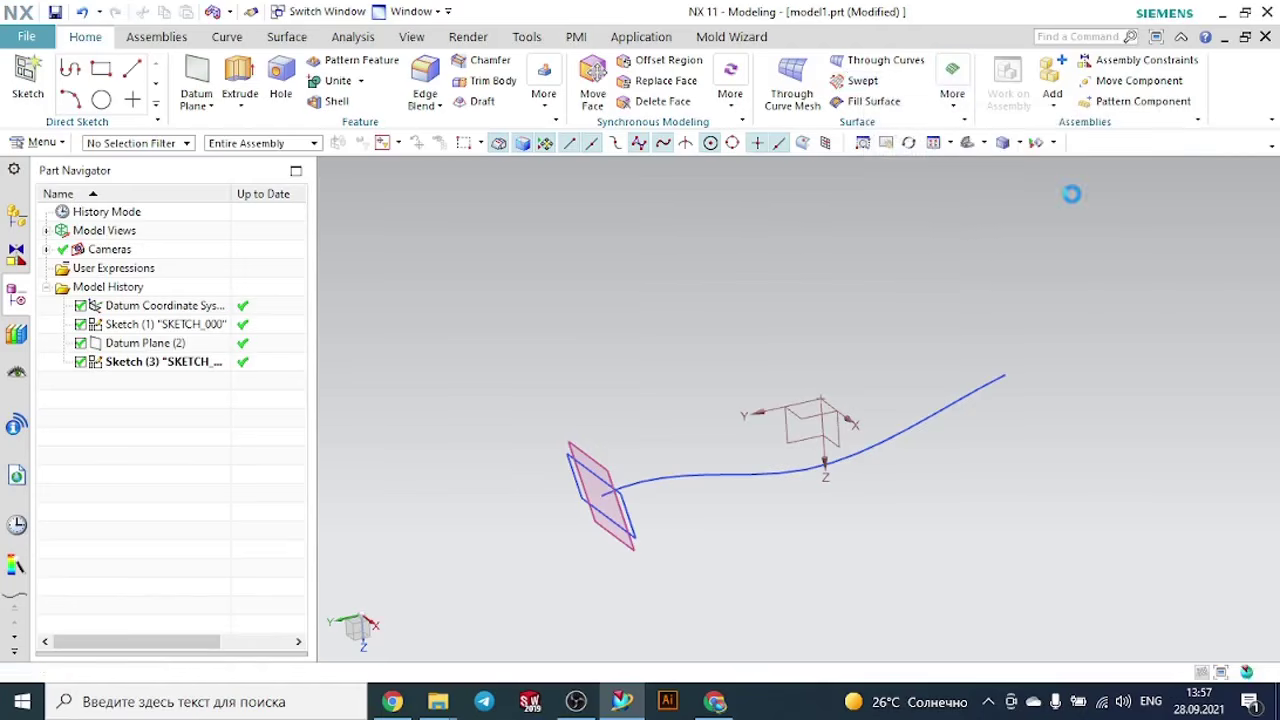
middle_drag(646, 374, 780, 515)
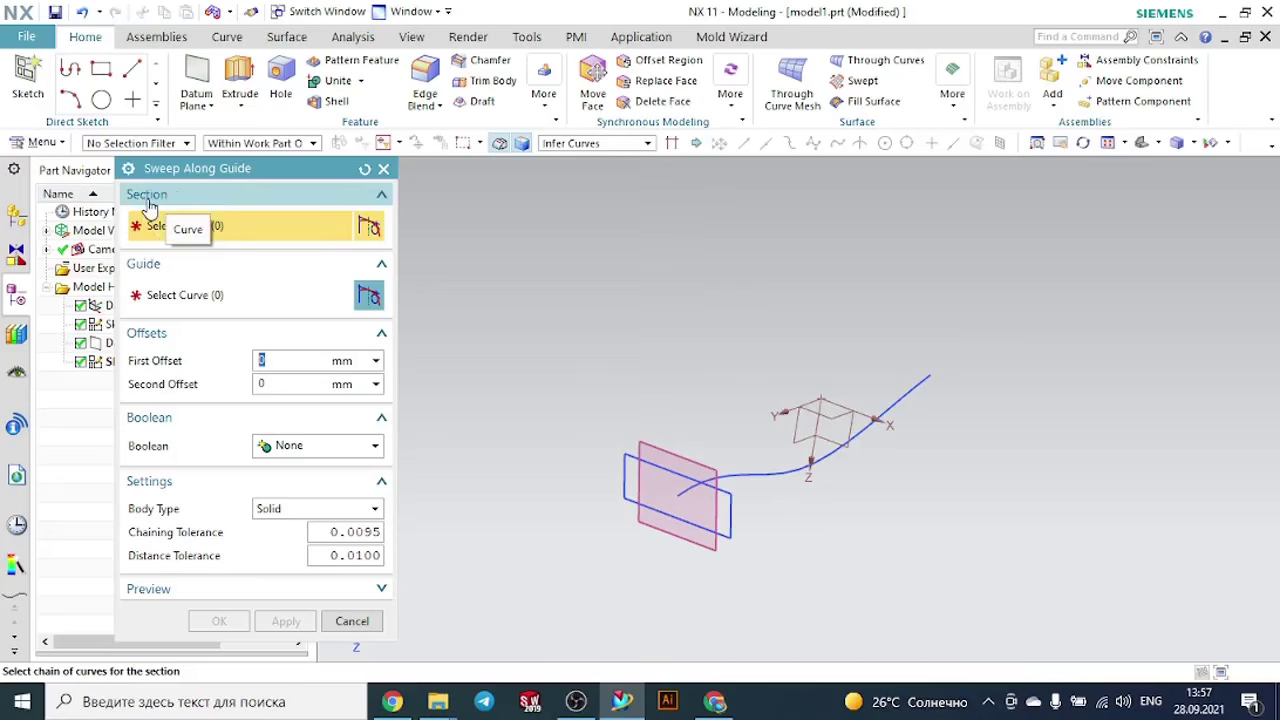
scroll(522, 356, up, 2)
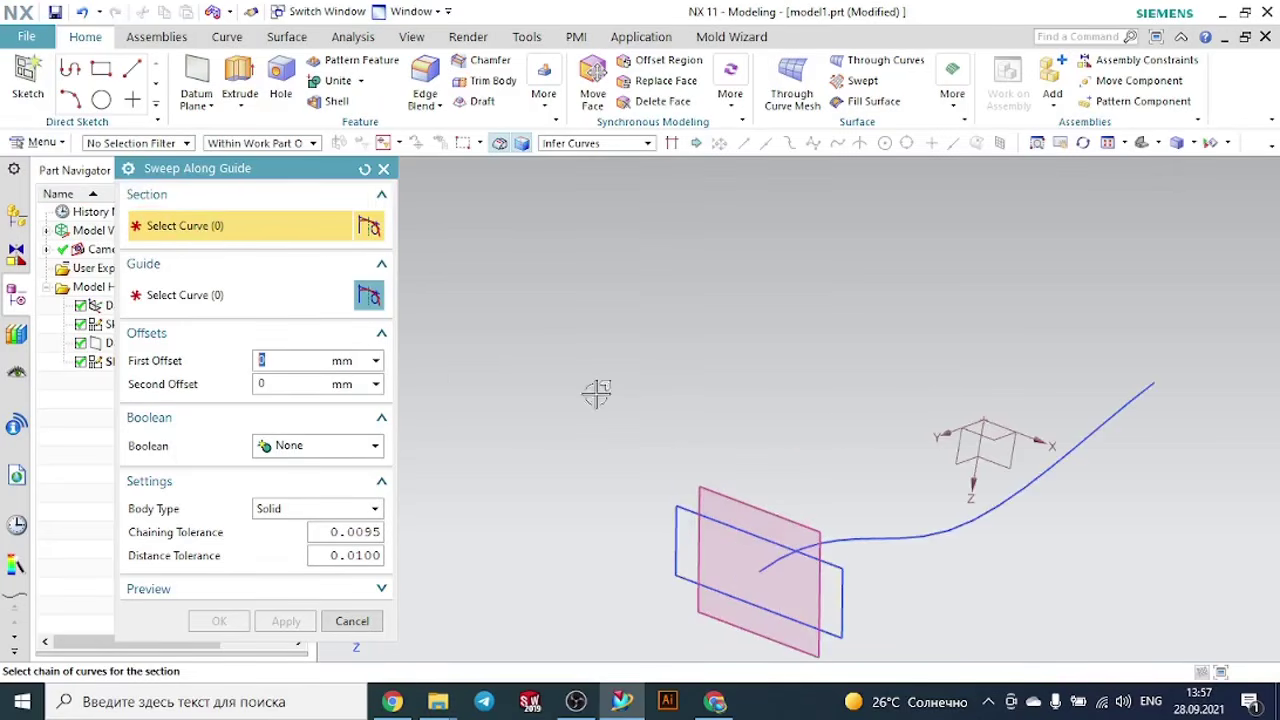
click(678, 510)
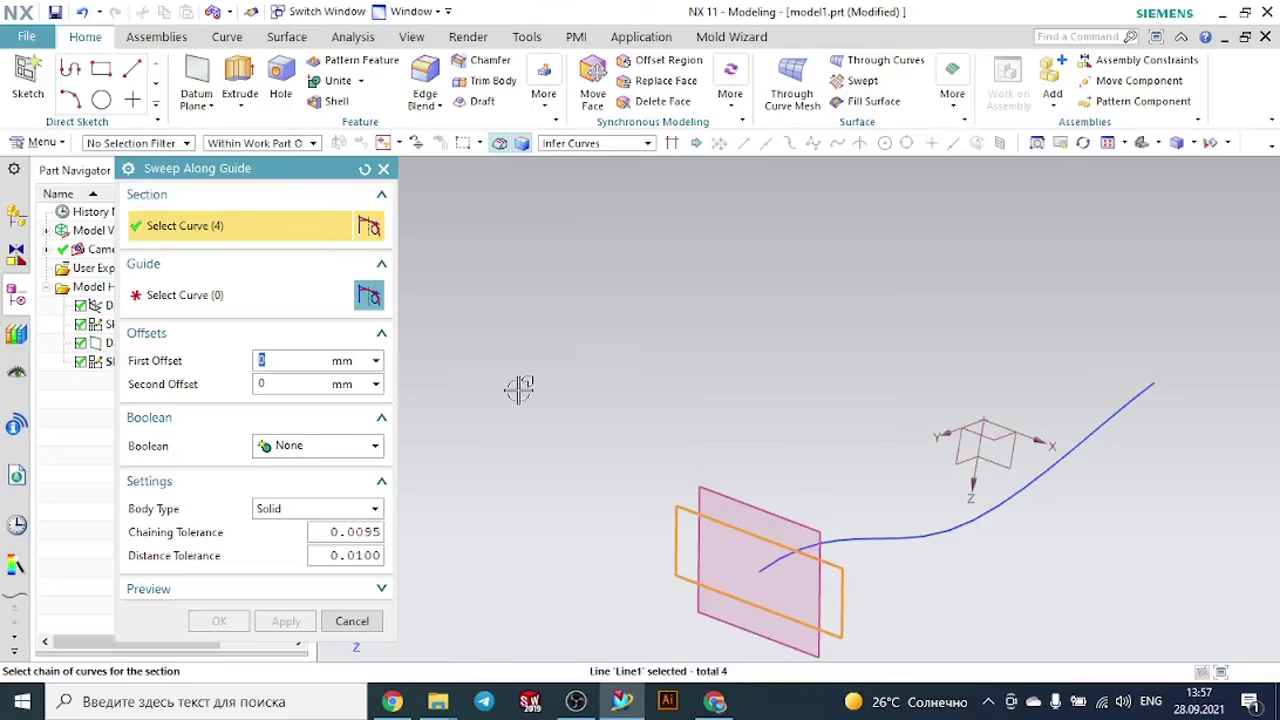
click(190, 303)
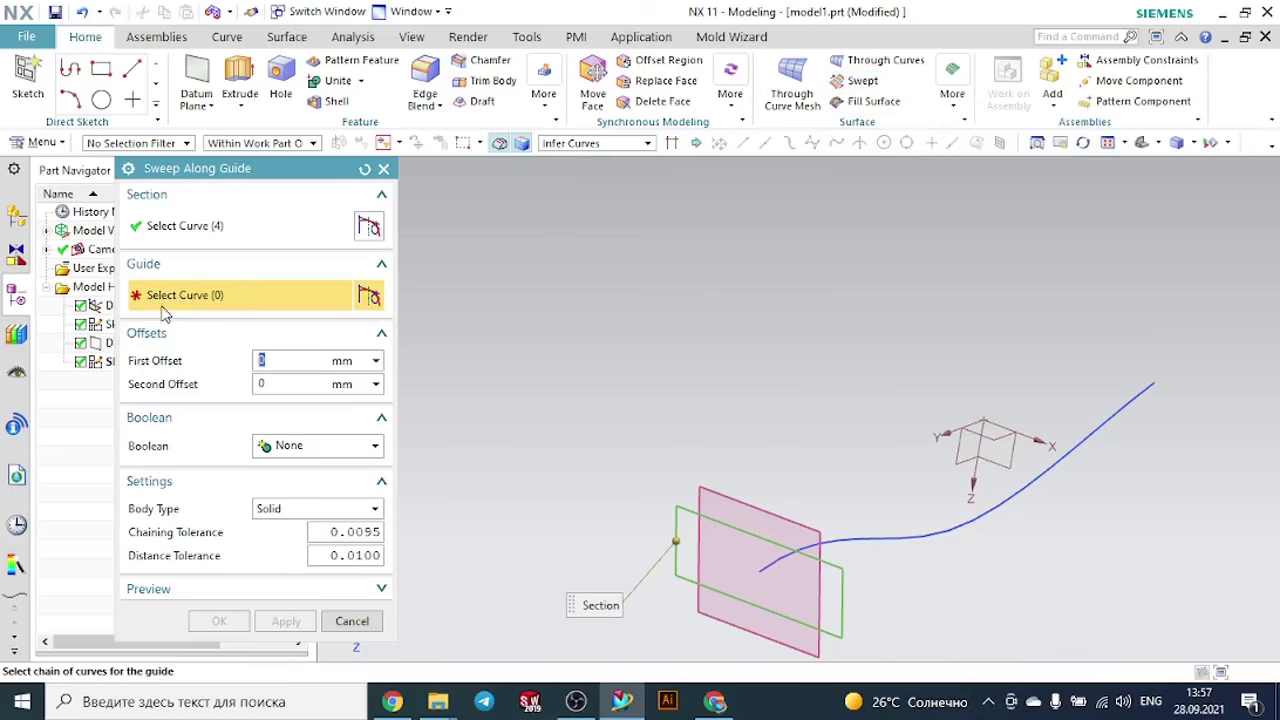
click(857, 541)
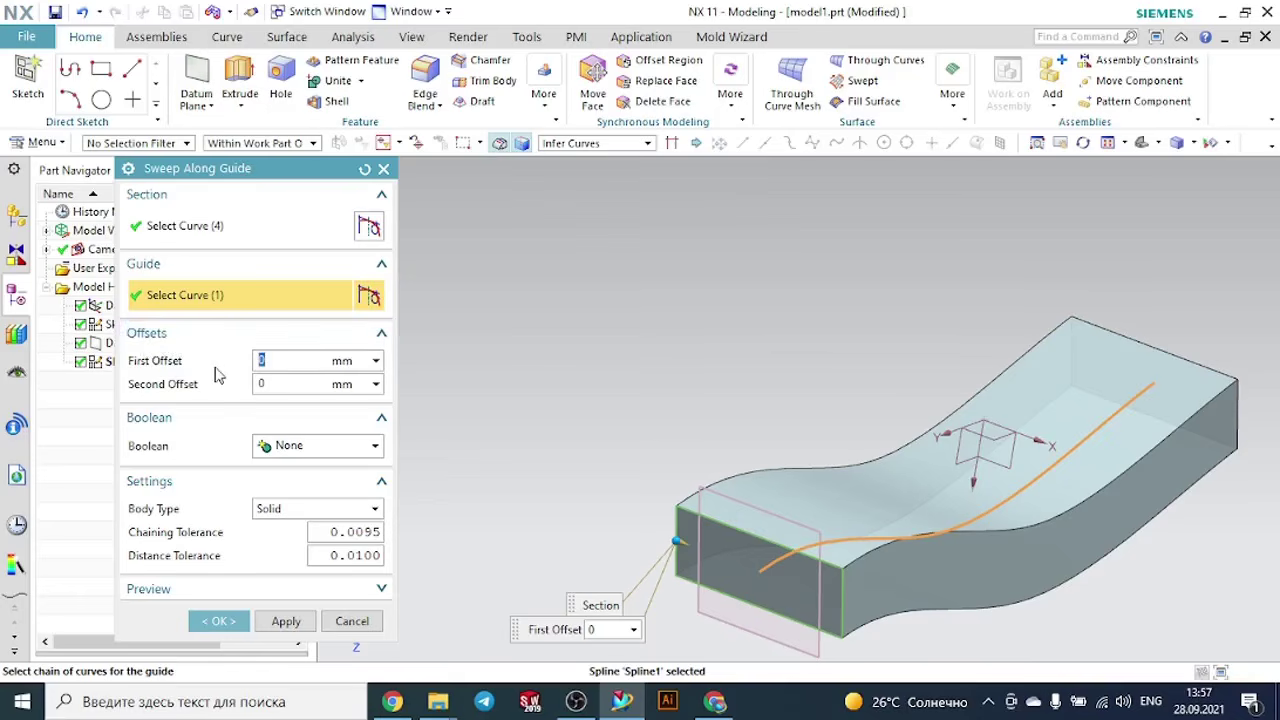
- Try a first offset of 2 mm on the sweep and set it back to 0
key(Return)
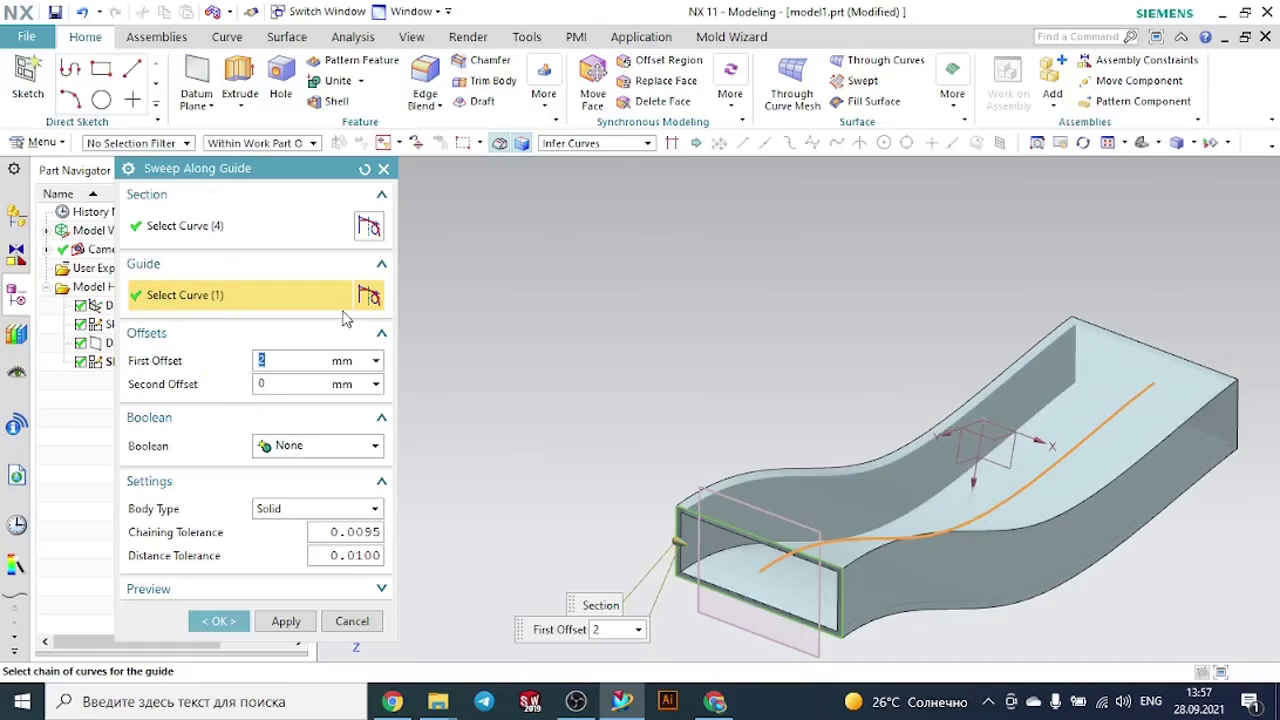
mouse_move(669, 314)
middle_down()
mouse_move(723, 309)
mouse_move(665, 307)
middle_up()
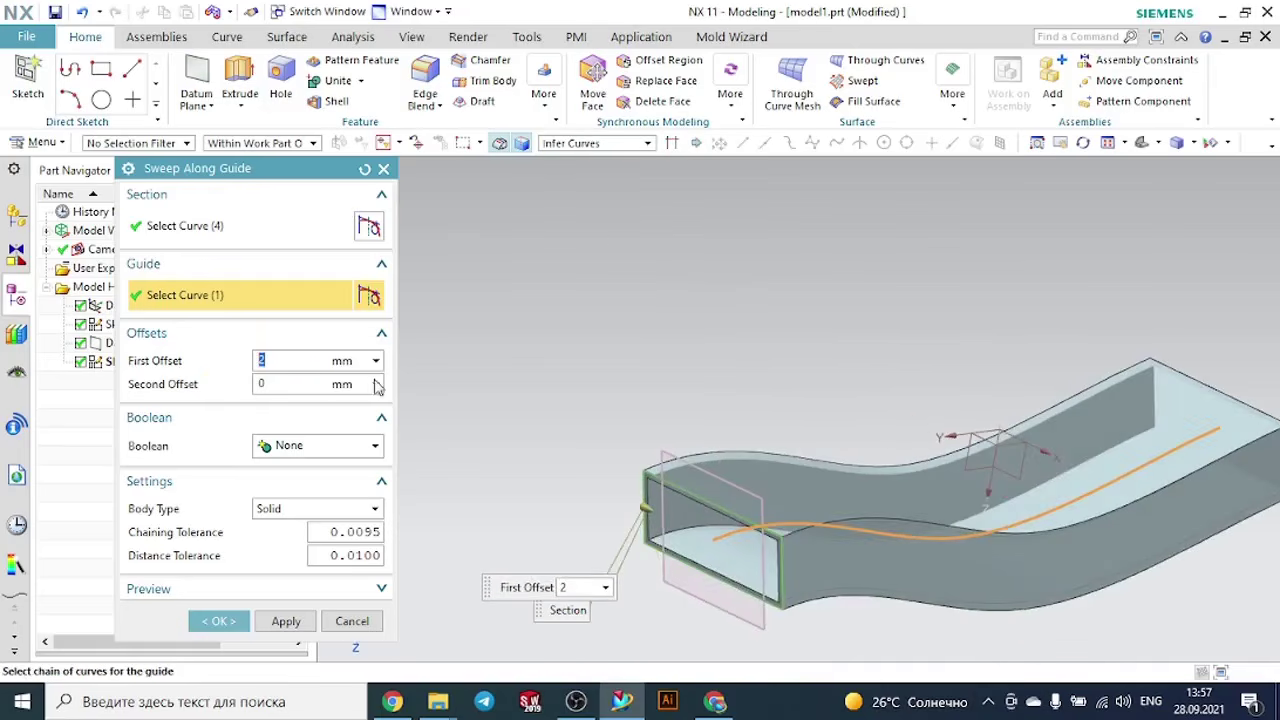
text(0)
key(Return)
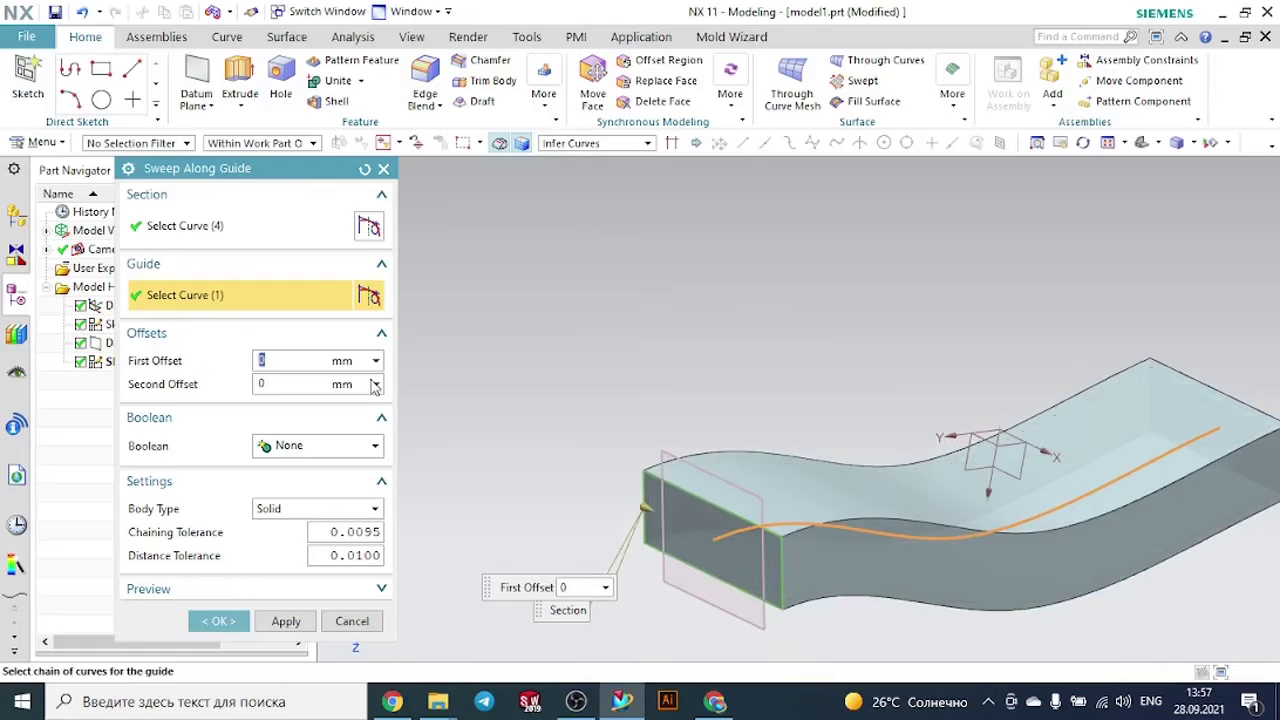
- Try a second offset of 2 mm on the sweep and set it back to 0
click(300, 384)
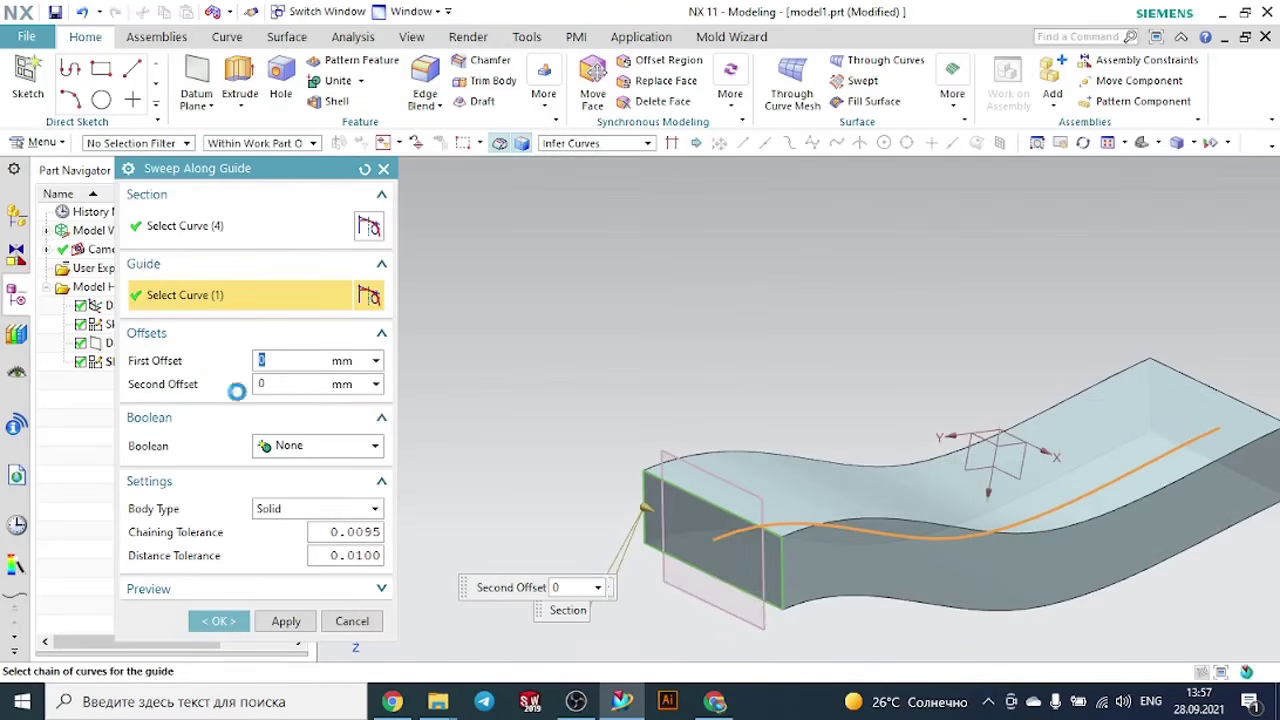
text(2)
key(Return)
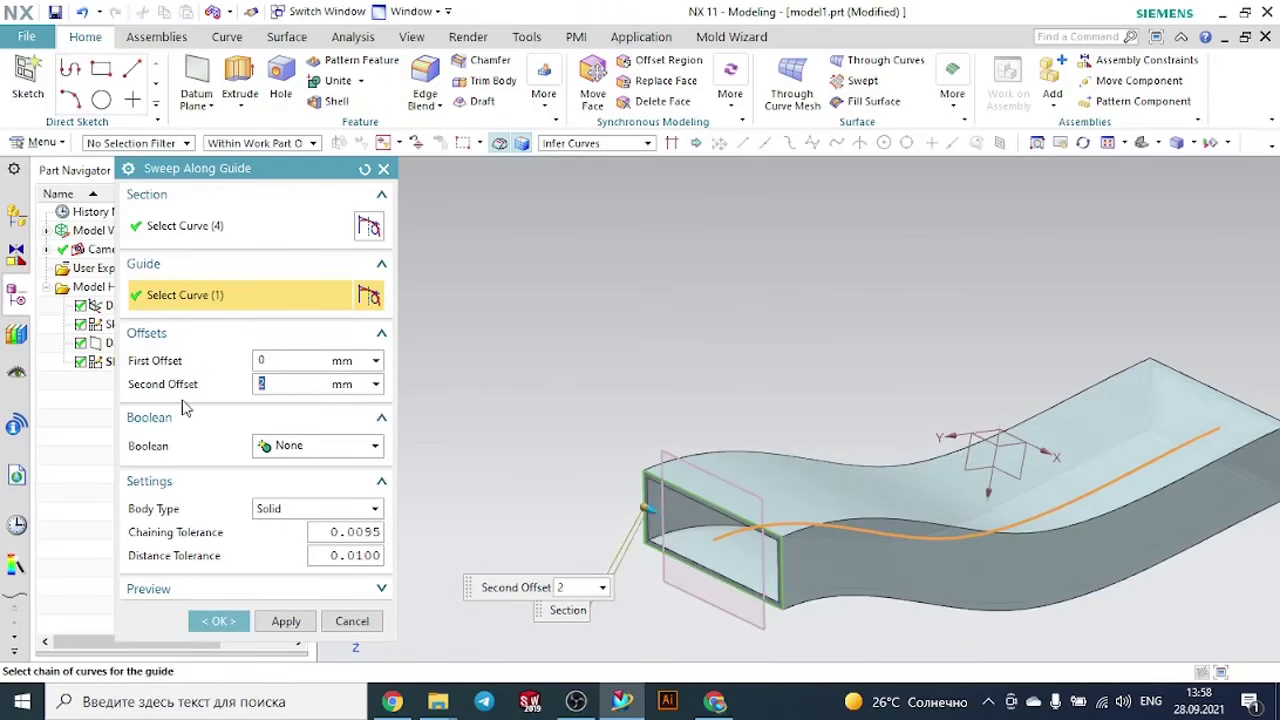
middle_drag(725, 374, 775, 374)
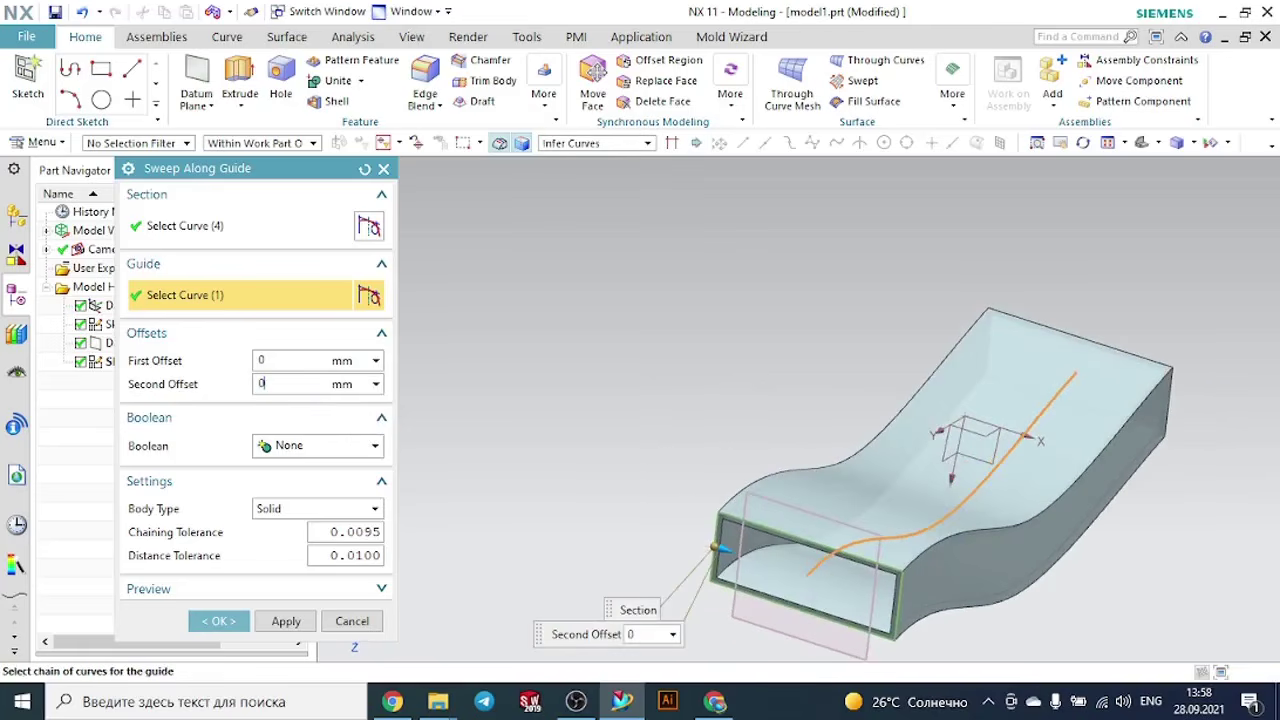
text(0)
key(Return)
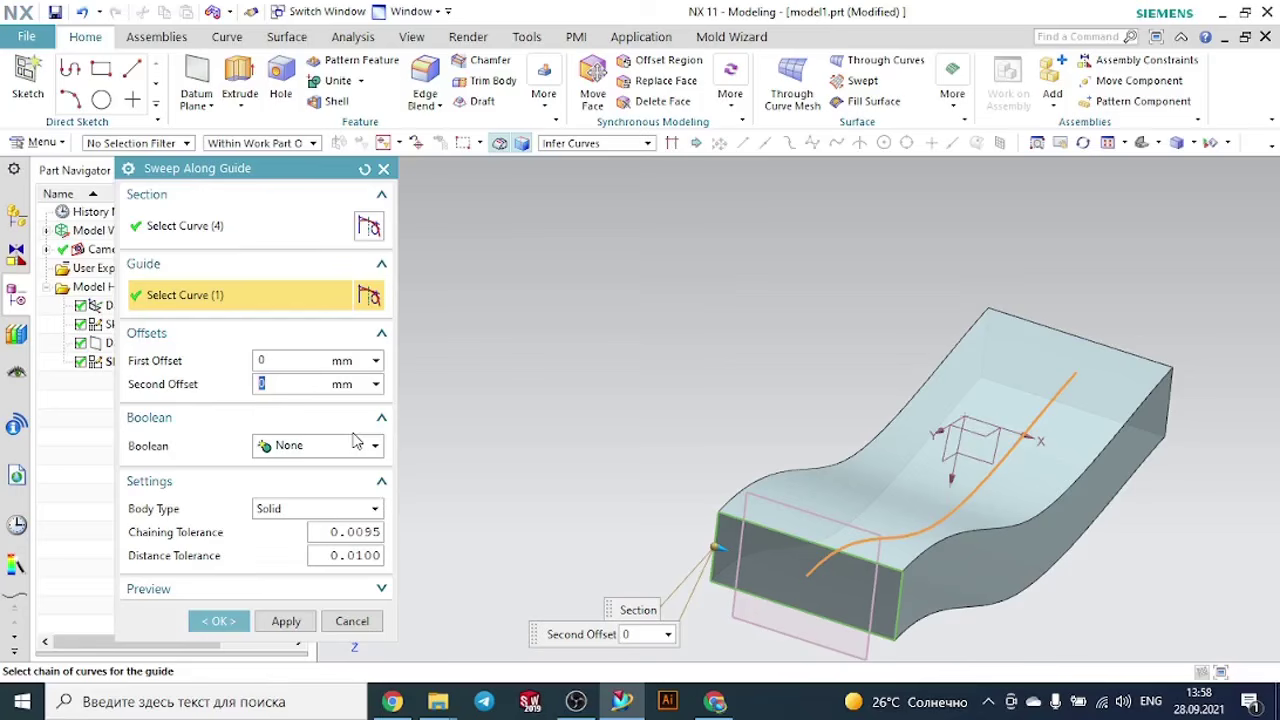
- Keep Boolean at None, set the body type to Sheet and create the sweep
click(281, 446)
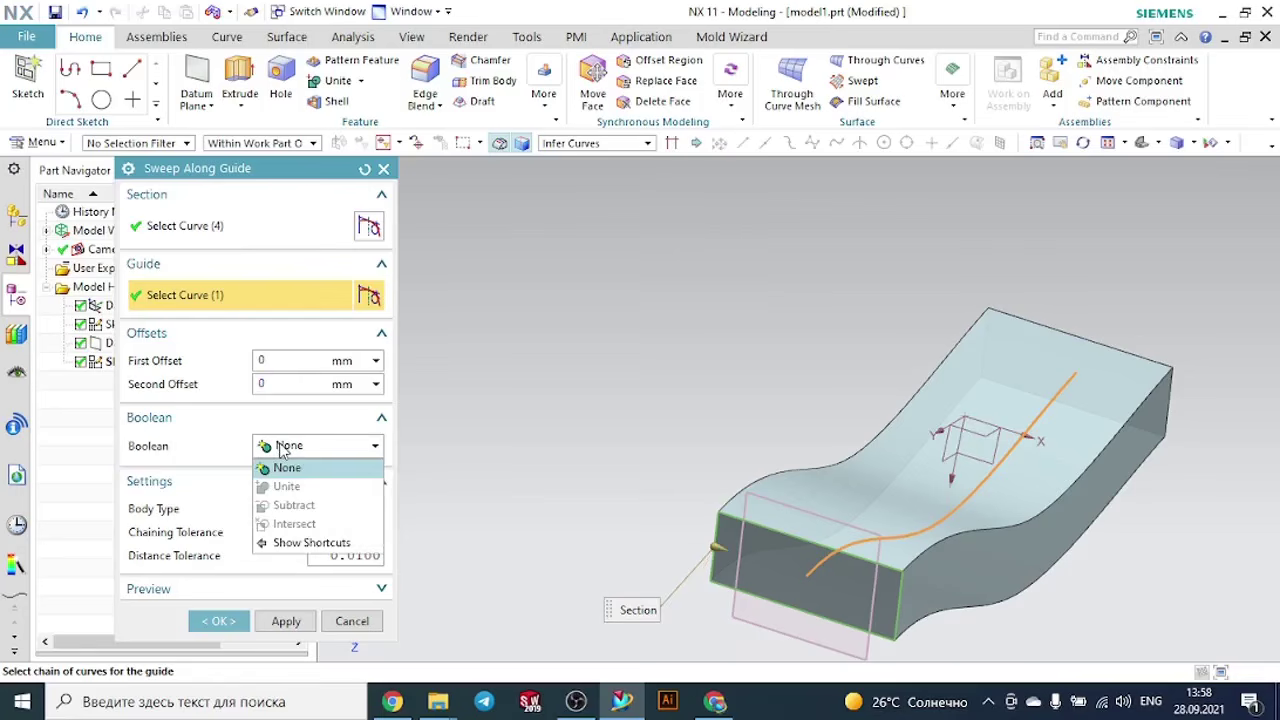
click(281, 449)
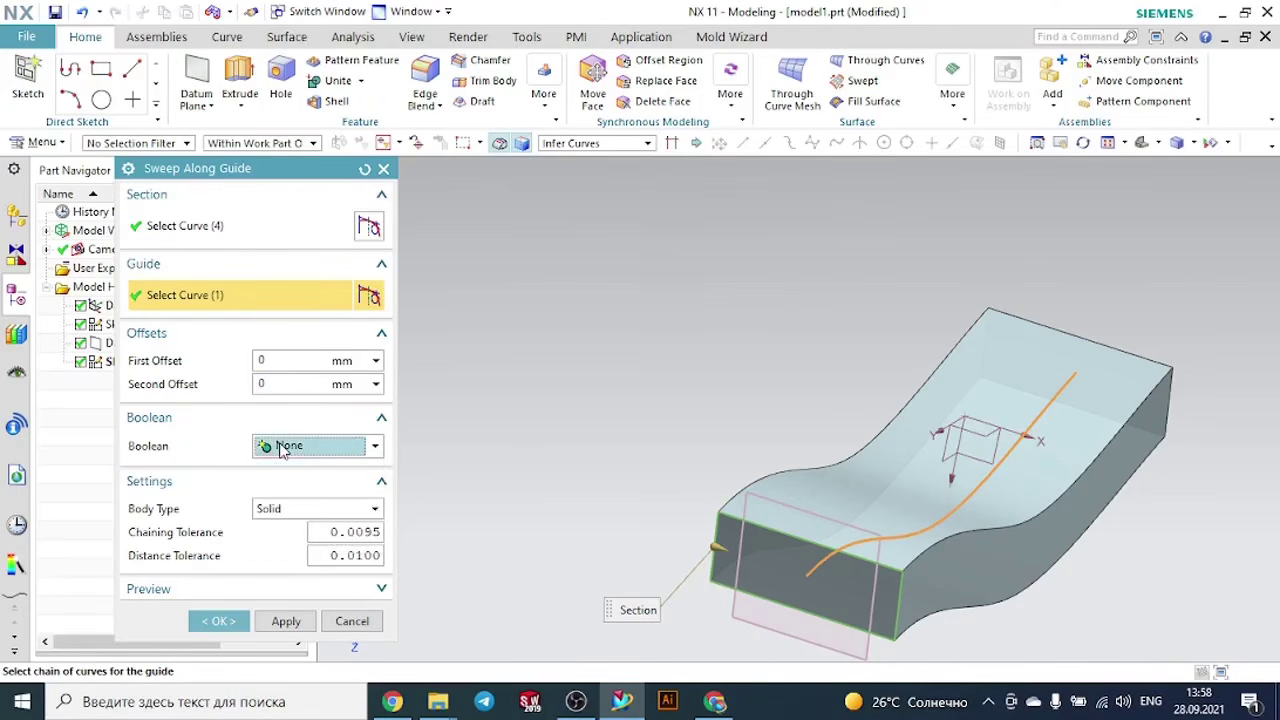
click(296, 511)
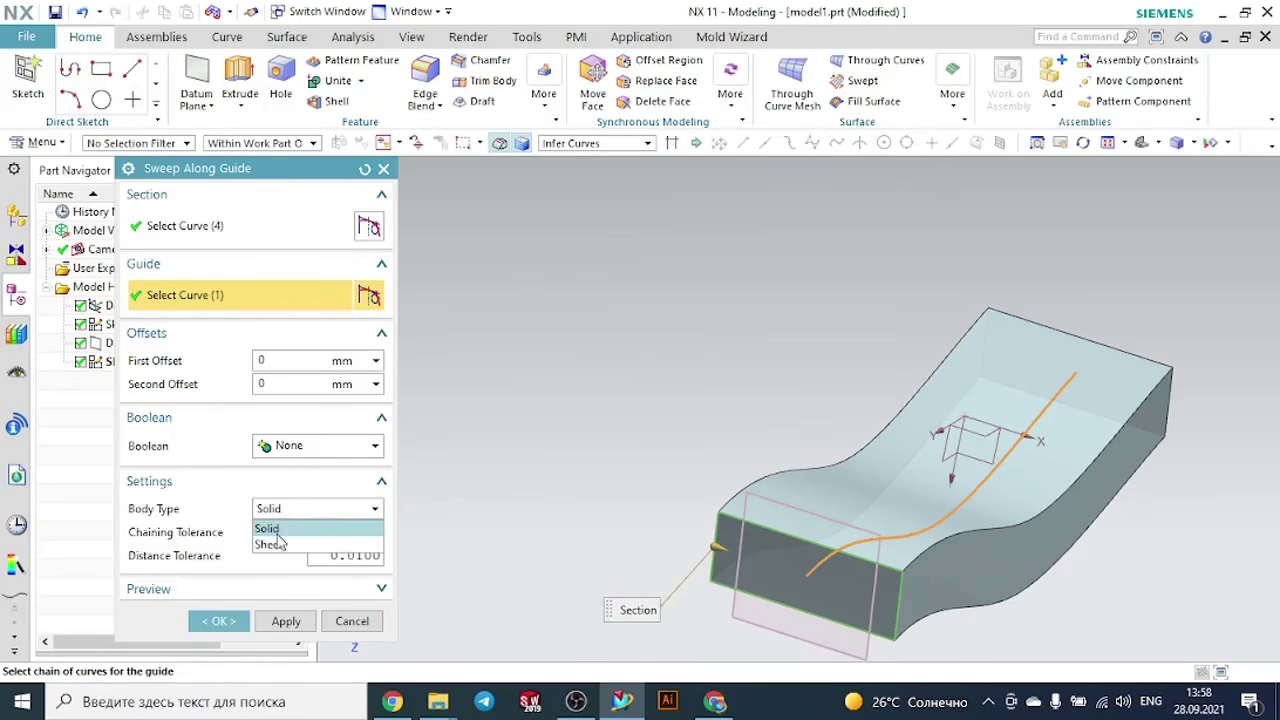
click(272, 543)
click(220, 621)
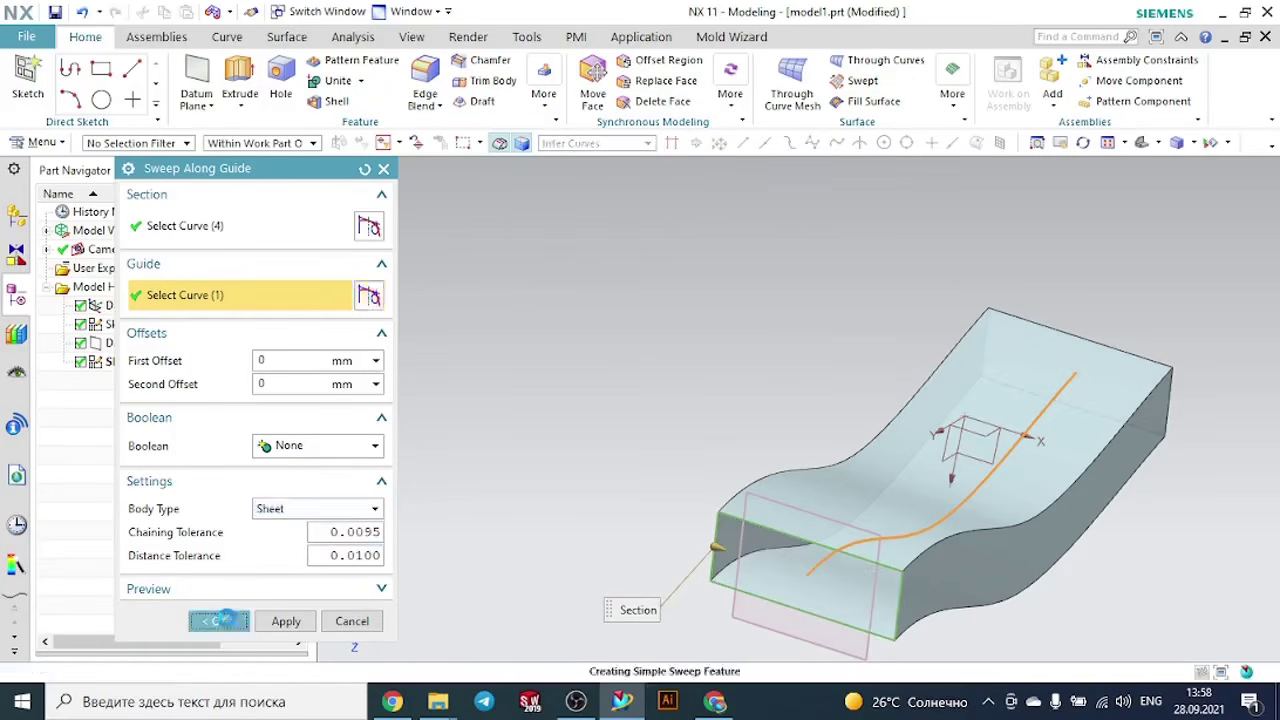
- Edit the sweep feature and change its body type to Solid
middle_drag(629, 417, 580, 430)
click(114, 386)
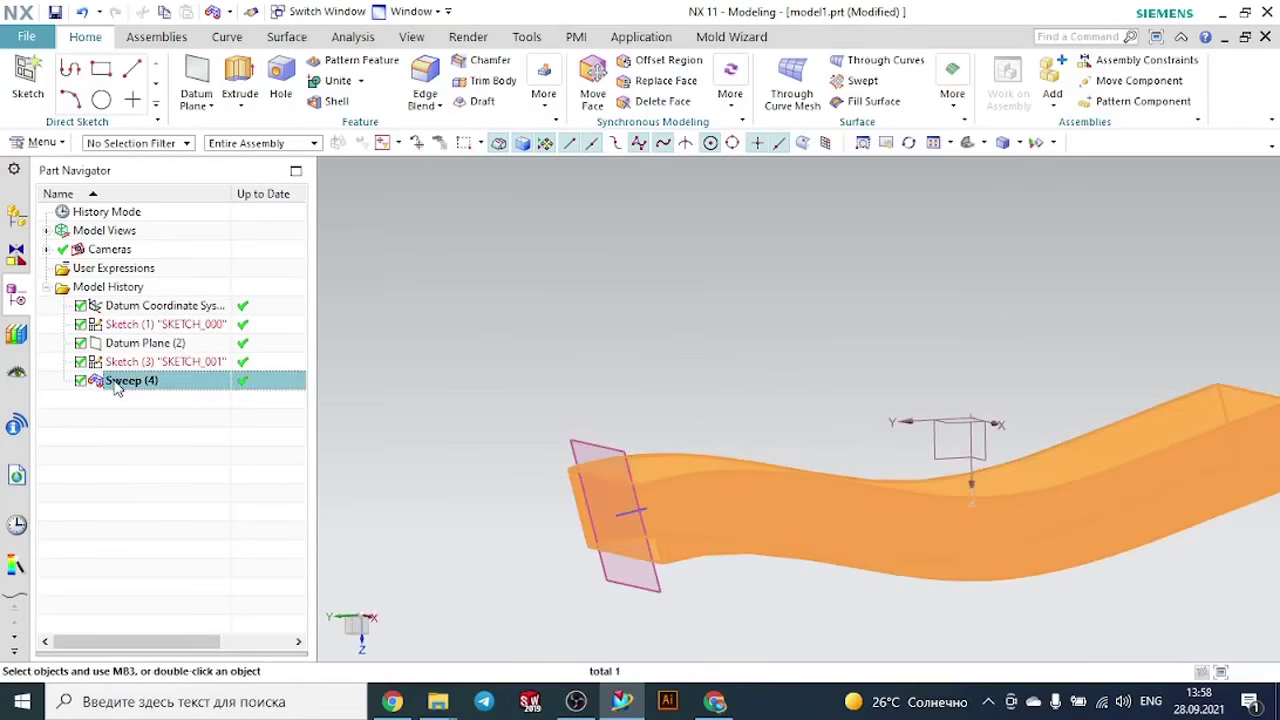
double_click(114, 386)
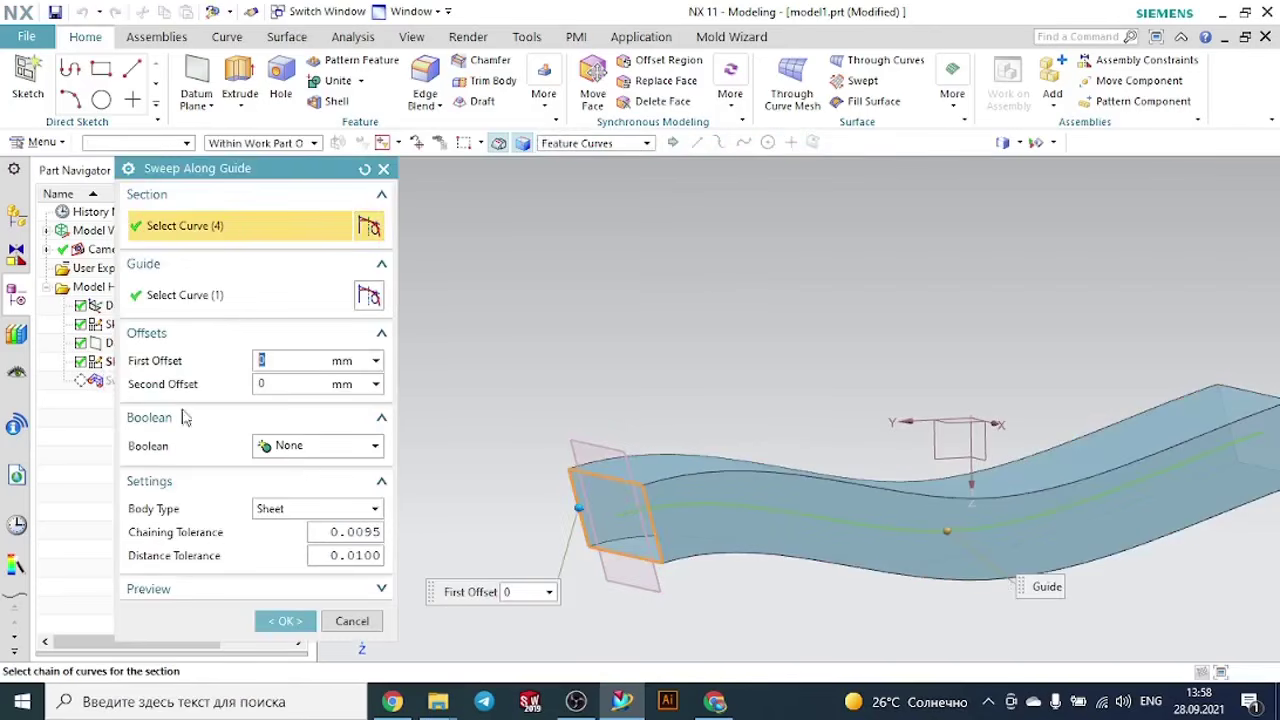
click(288, 514)
click(284, 531)
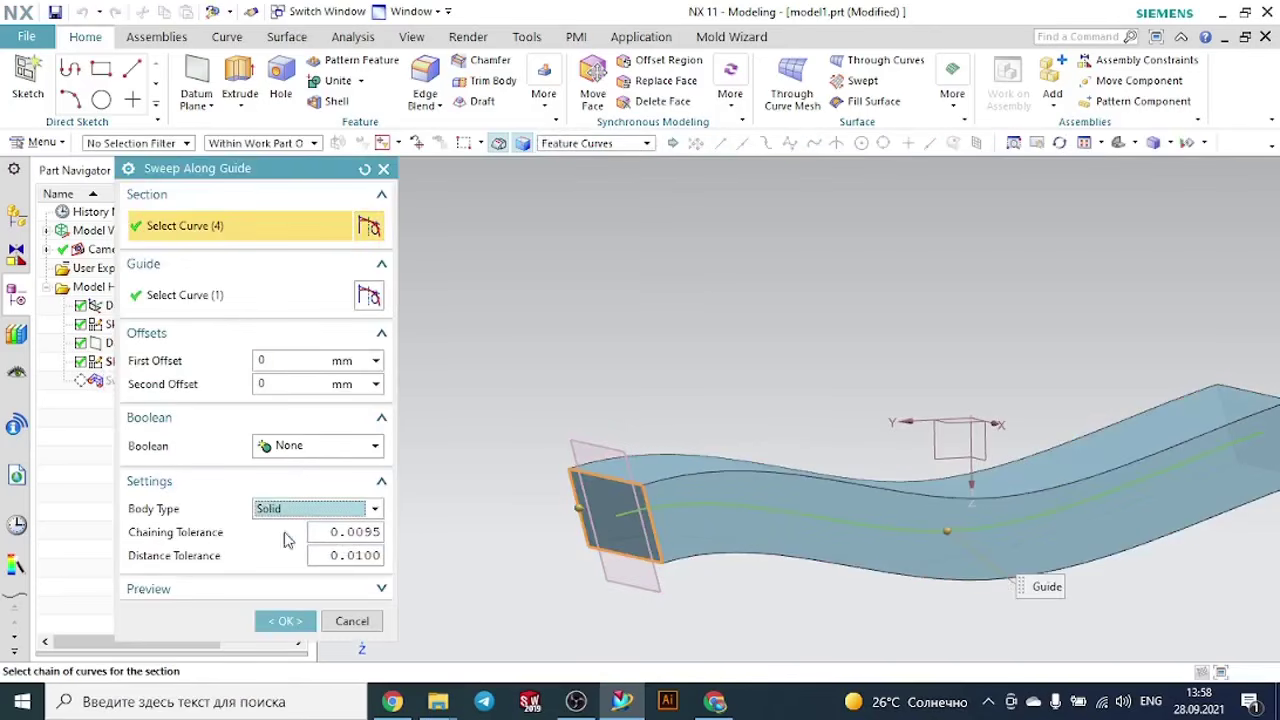
click(287, 621)
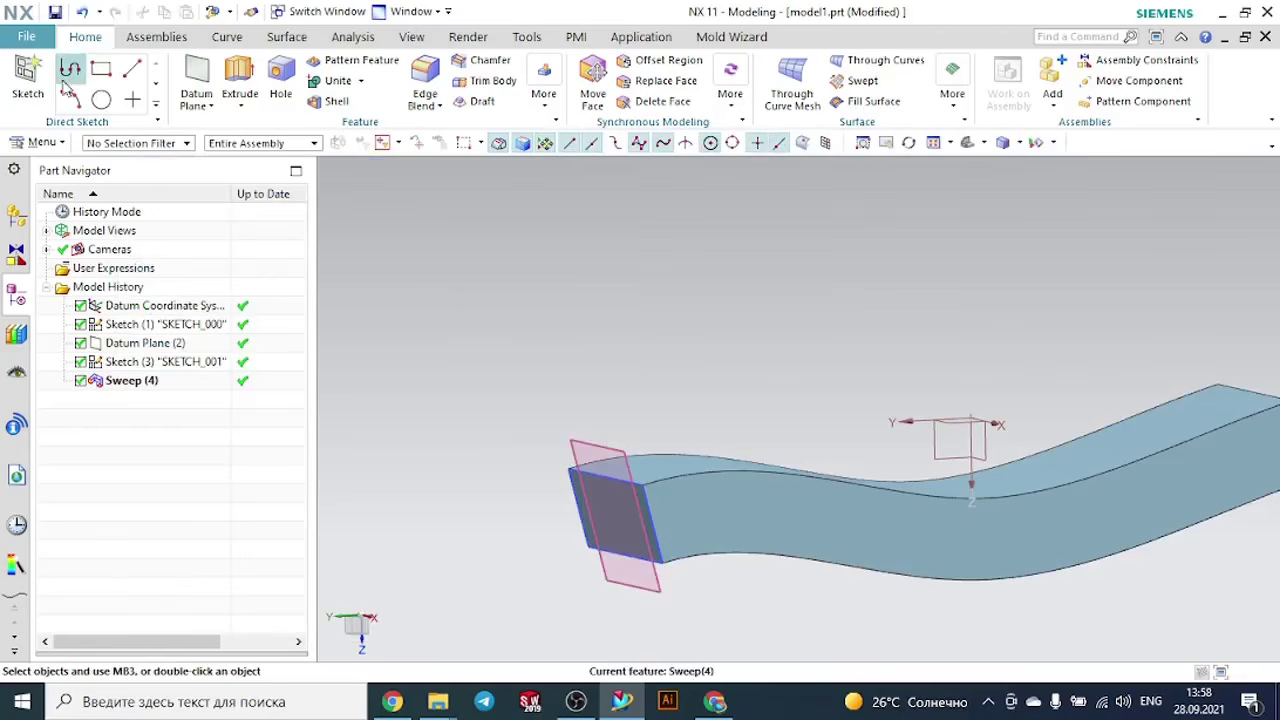
- Sketch a rectangle about 46 mm wide on the sweep's end face, drawn from the face's center inside the existing profile
click(28, 75)
click(625, 510)
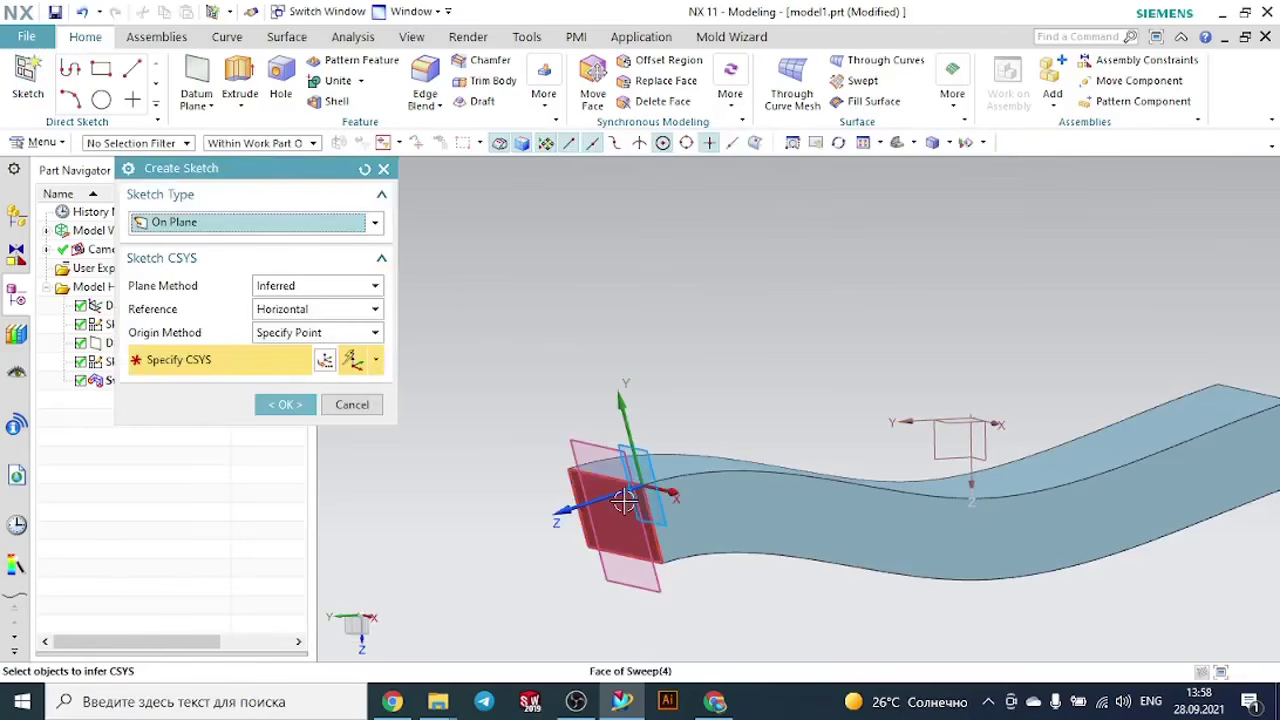
click(285, 404)
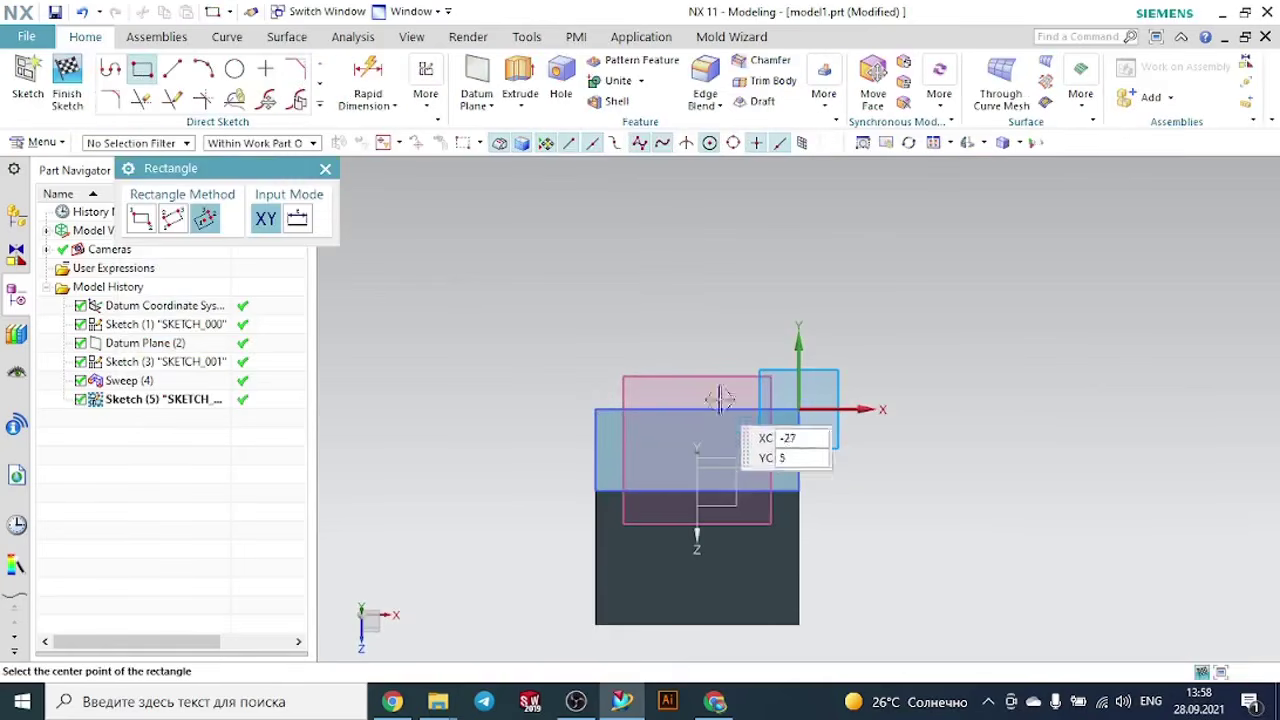
scroll(750, 458, up, 1)
click(682, 456)
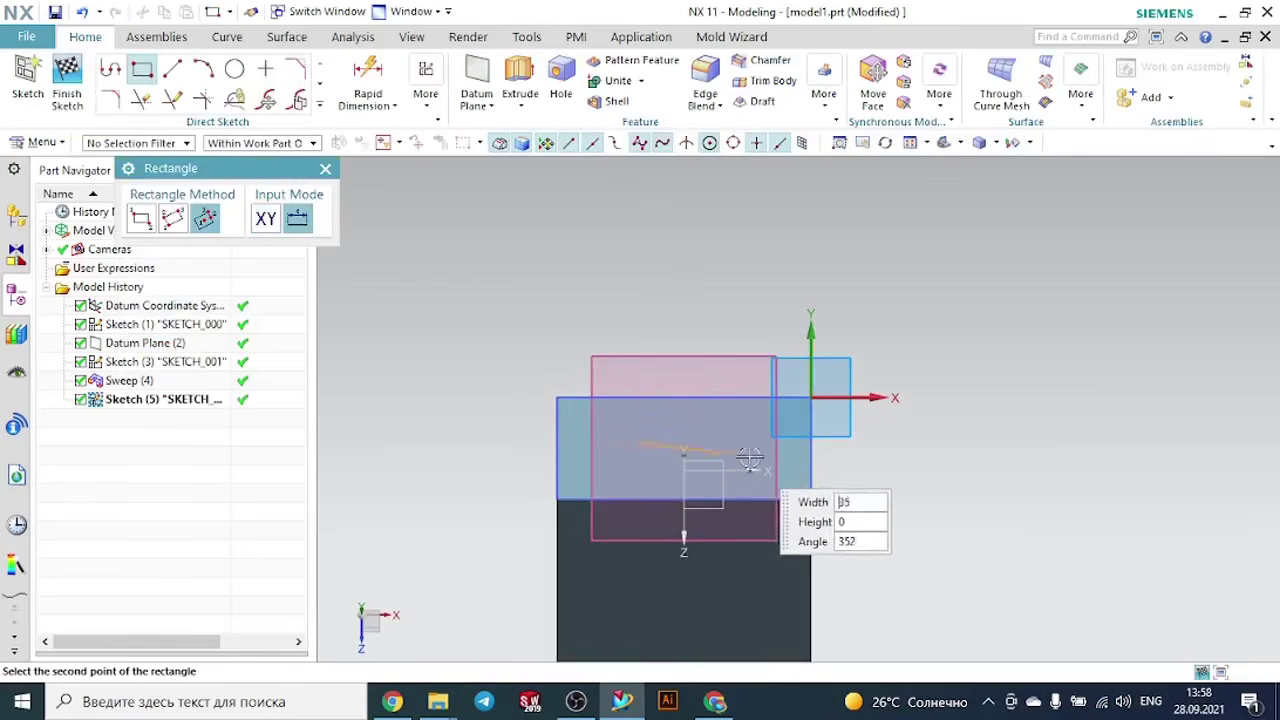
click(758, 424)
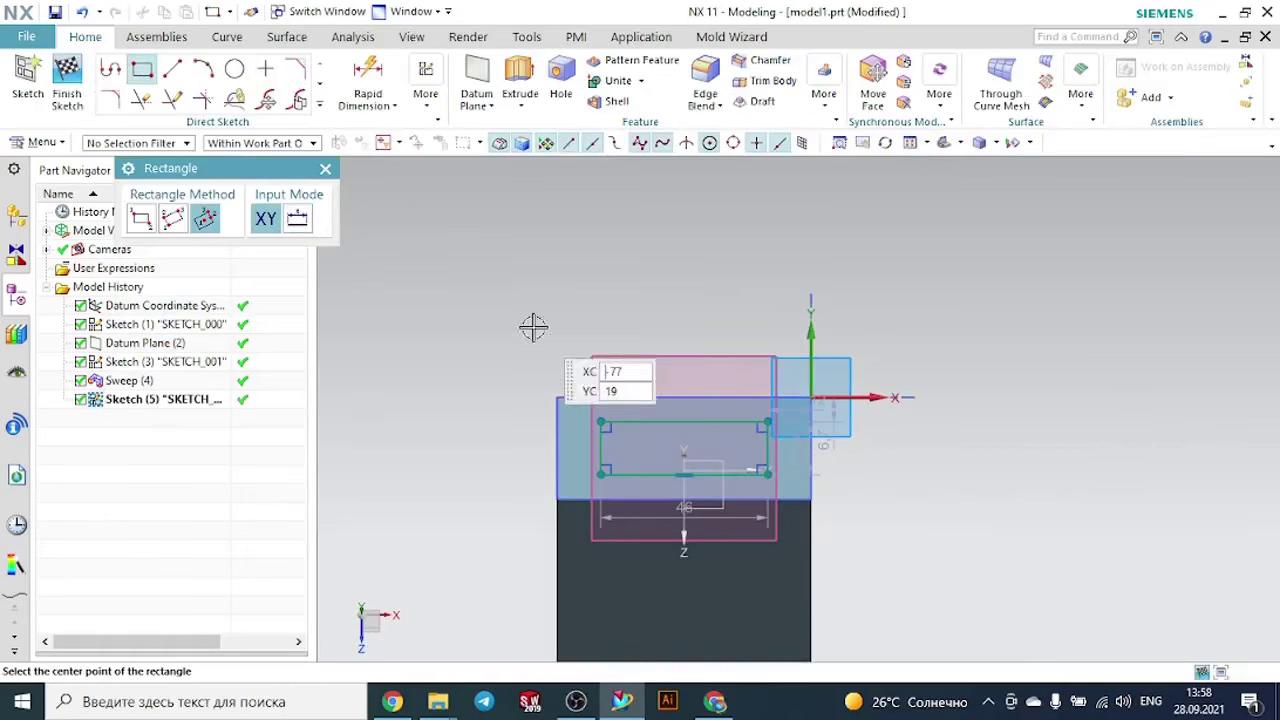
click(325, 168)
scroll(1053, 385, down, 2)
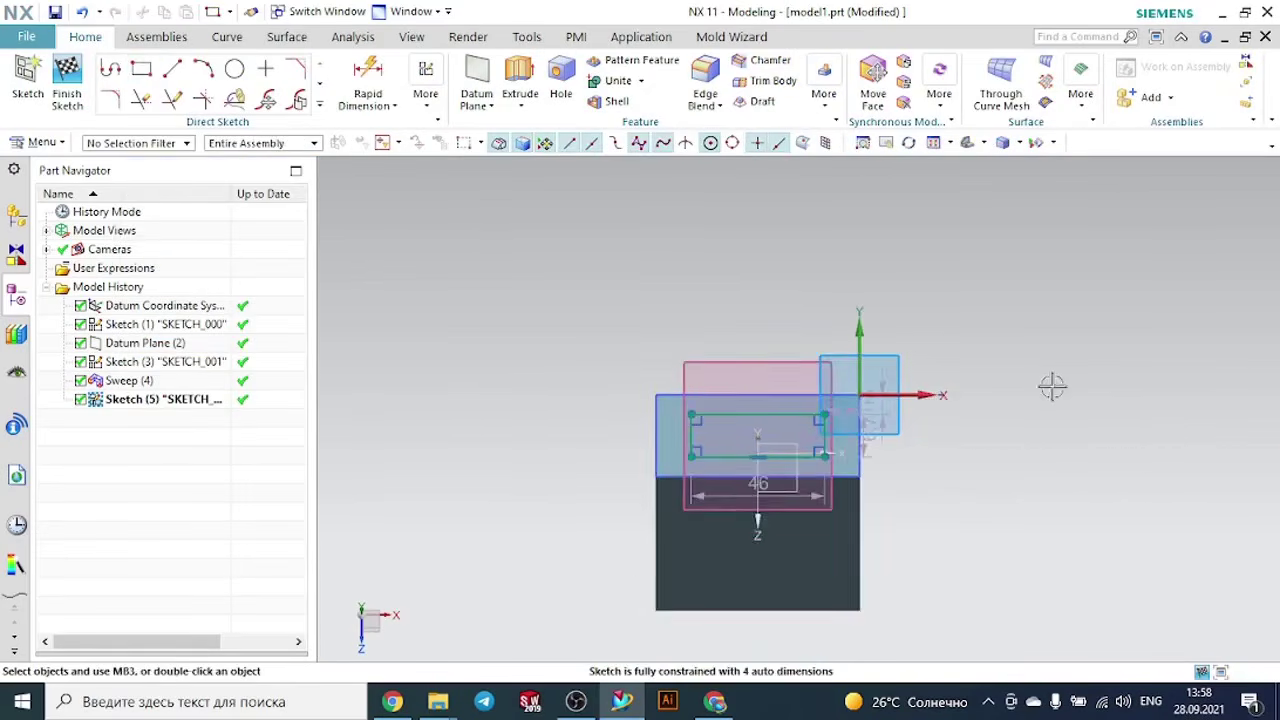
- Change the model's display style to Static Wireframe with the sketch still open
middle_drag(1051, 383, 1010, 405)
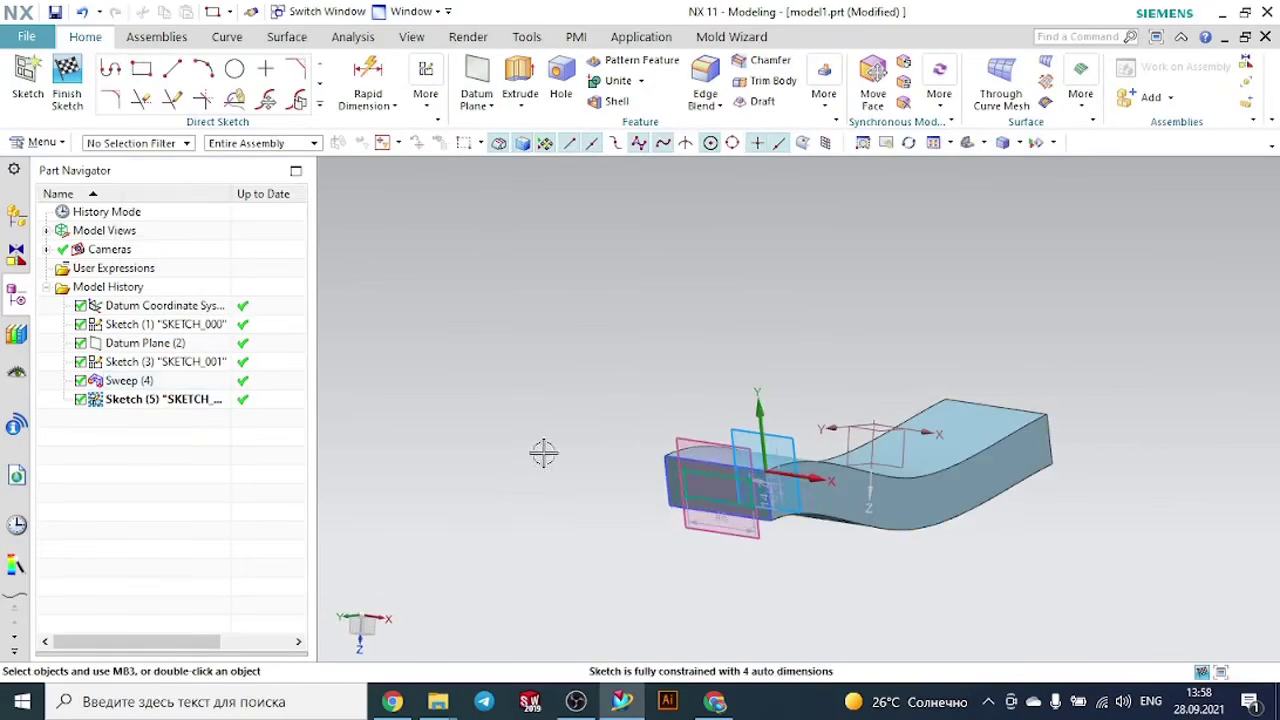
scroll(686, 509, up, 2)
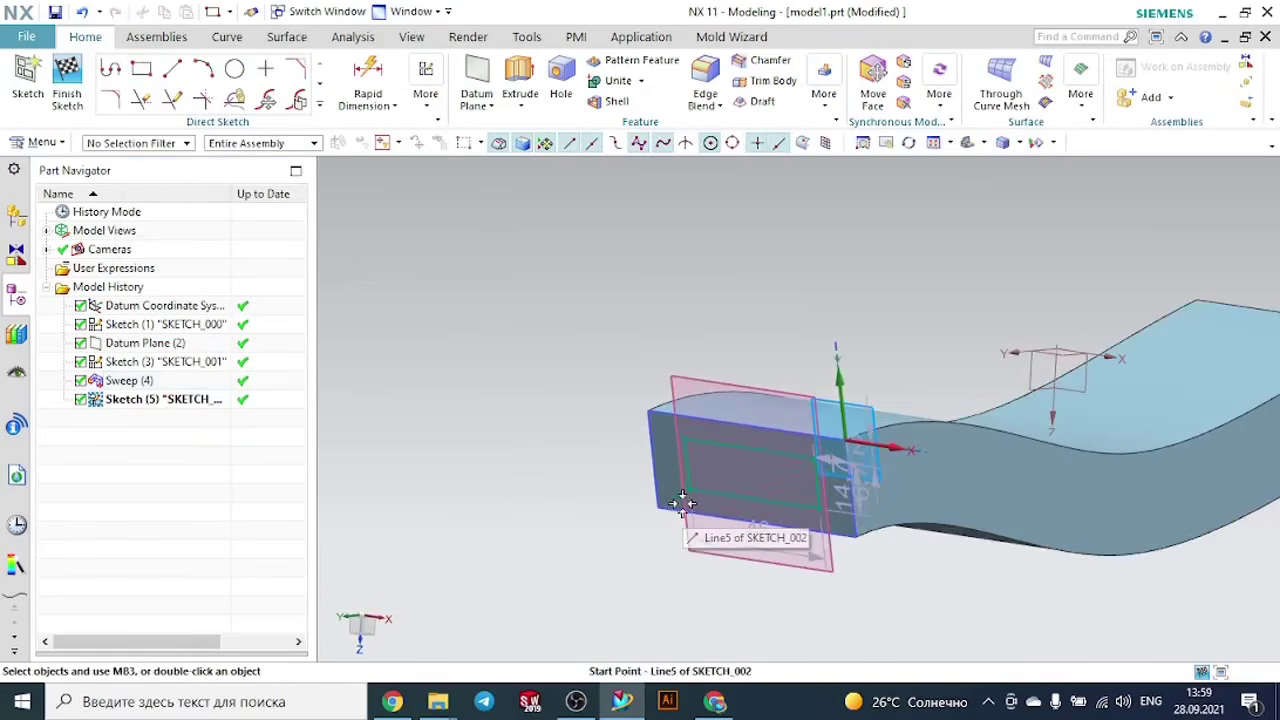
click(1017, 144)
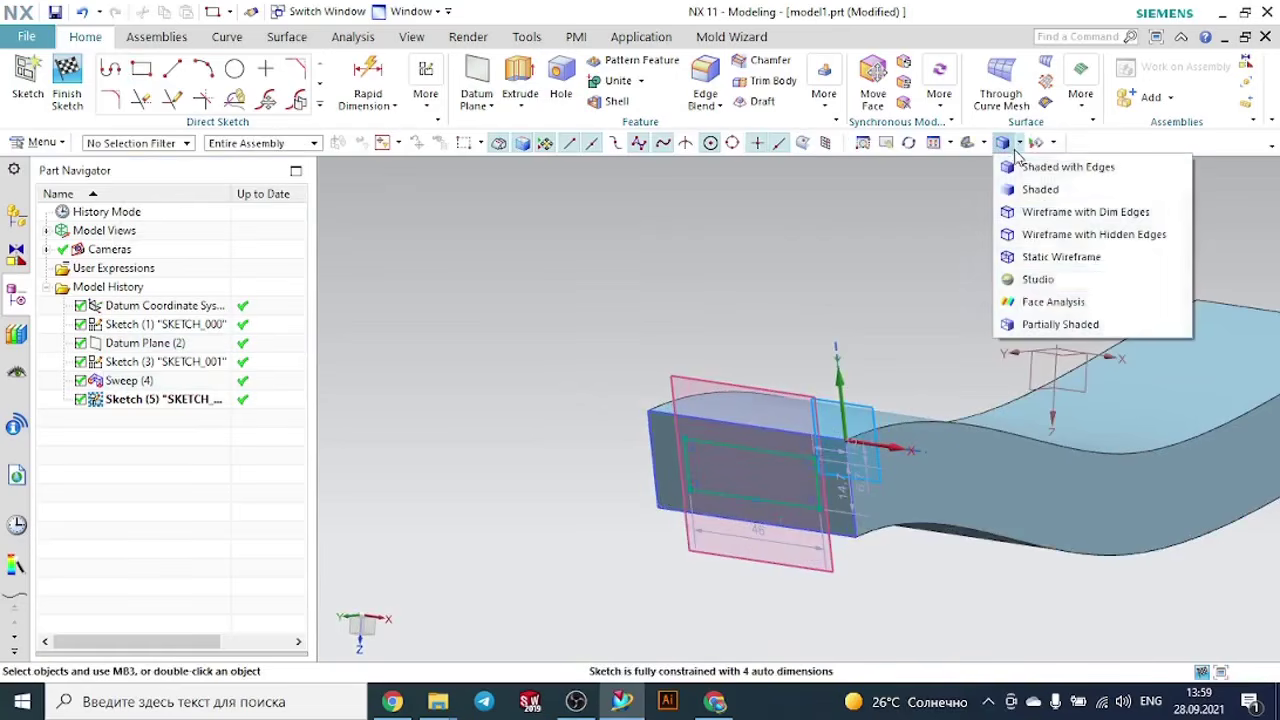
click(1030, 258)
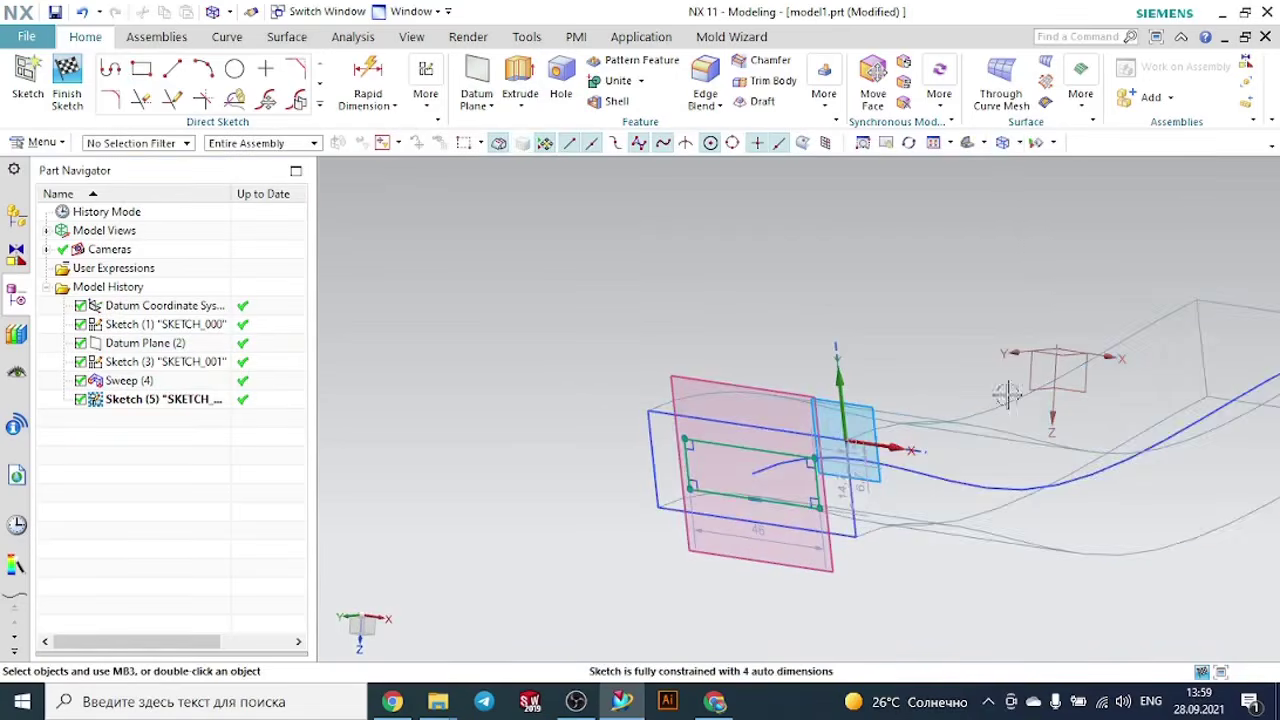
scroll(782, 240, down, 1)
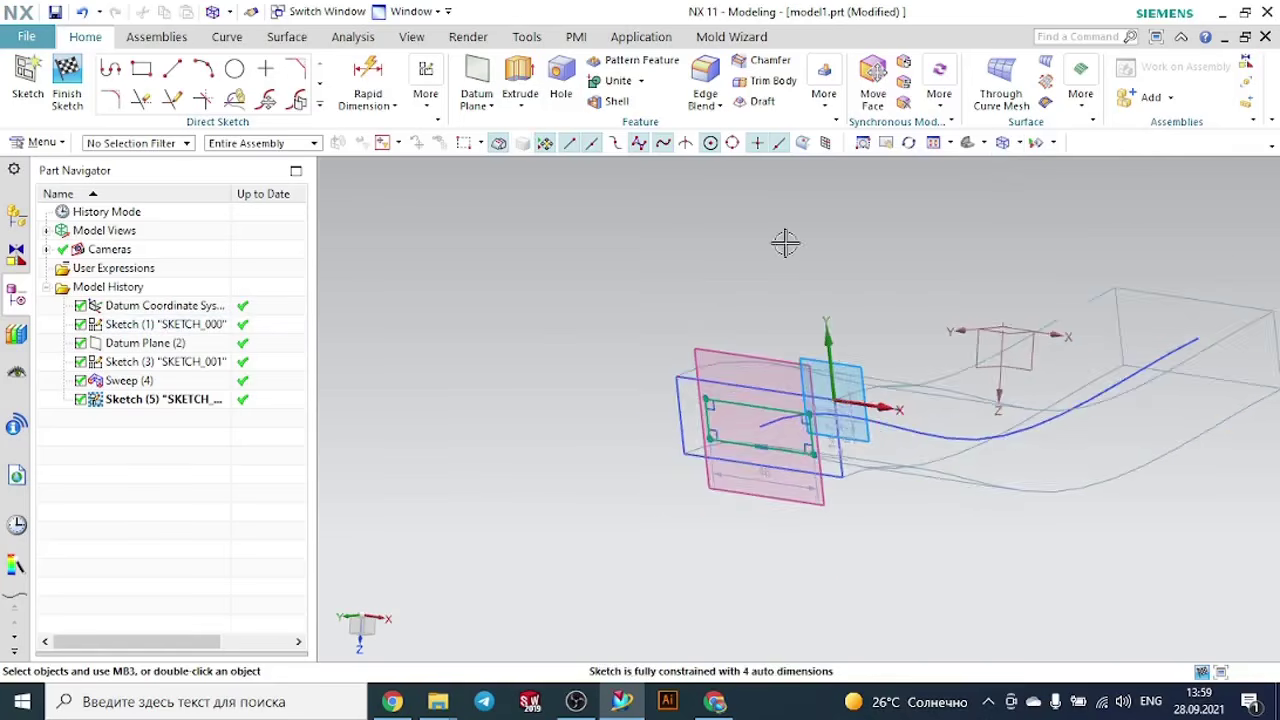
- Start Sweep along Guide with the four curves of the inner rectangle sketch as the section
middle_drag(785, 242, 757, 254)
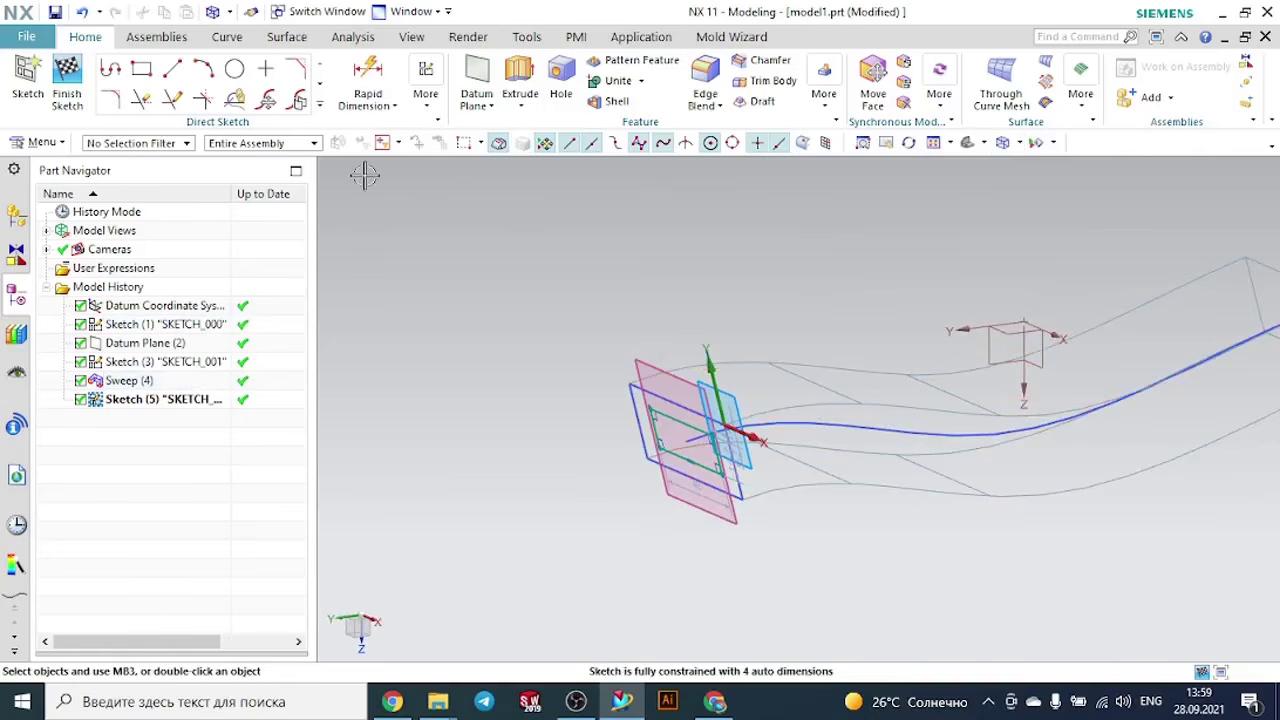
click(1081, 95)
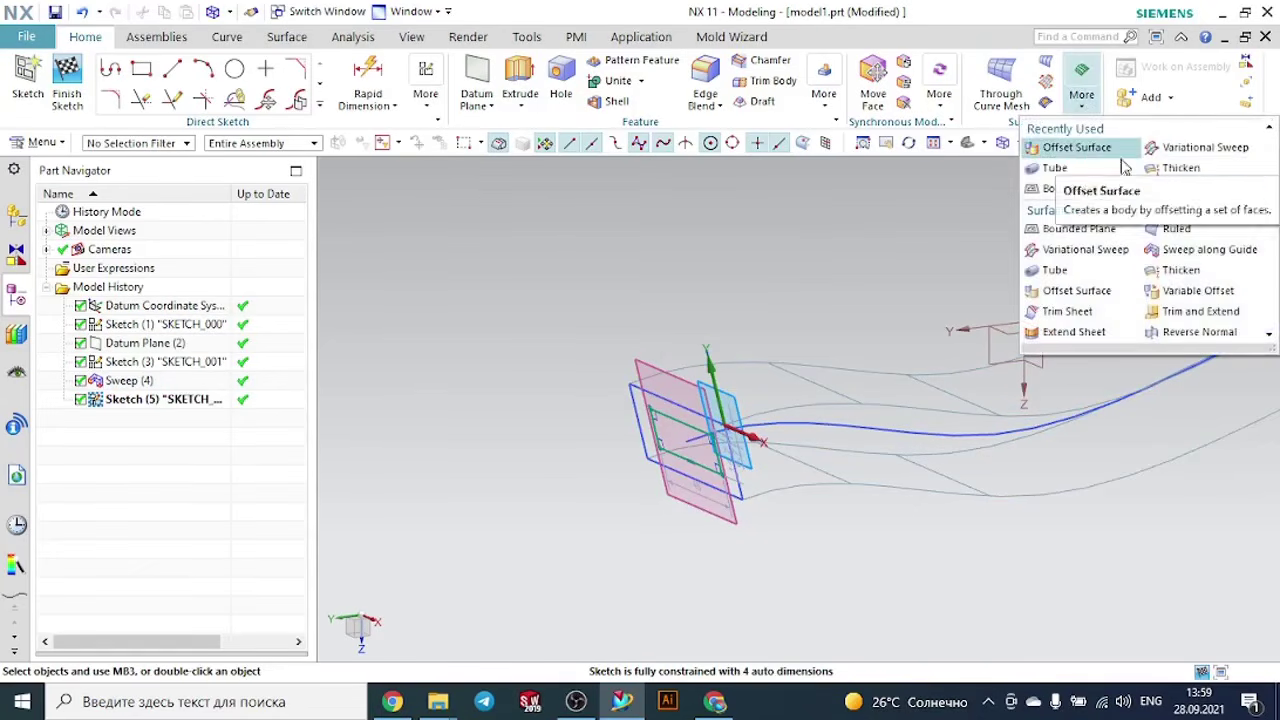
click(1190, 189)
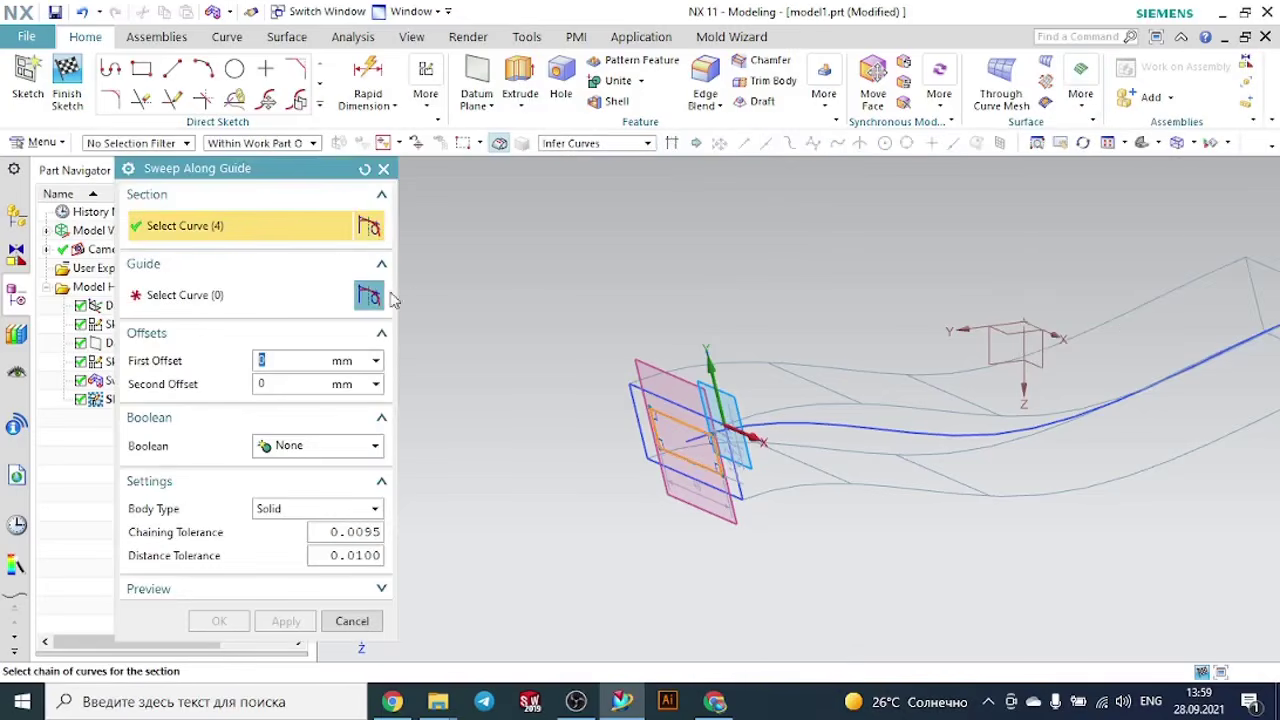
middle_click(520, 294)
scroll(724, 484, up, 2)
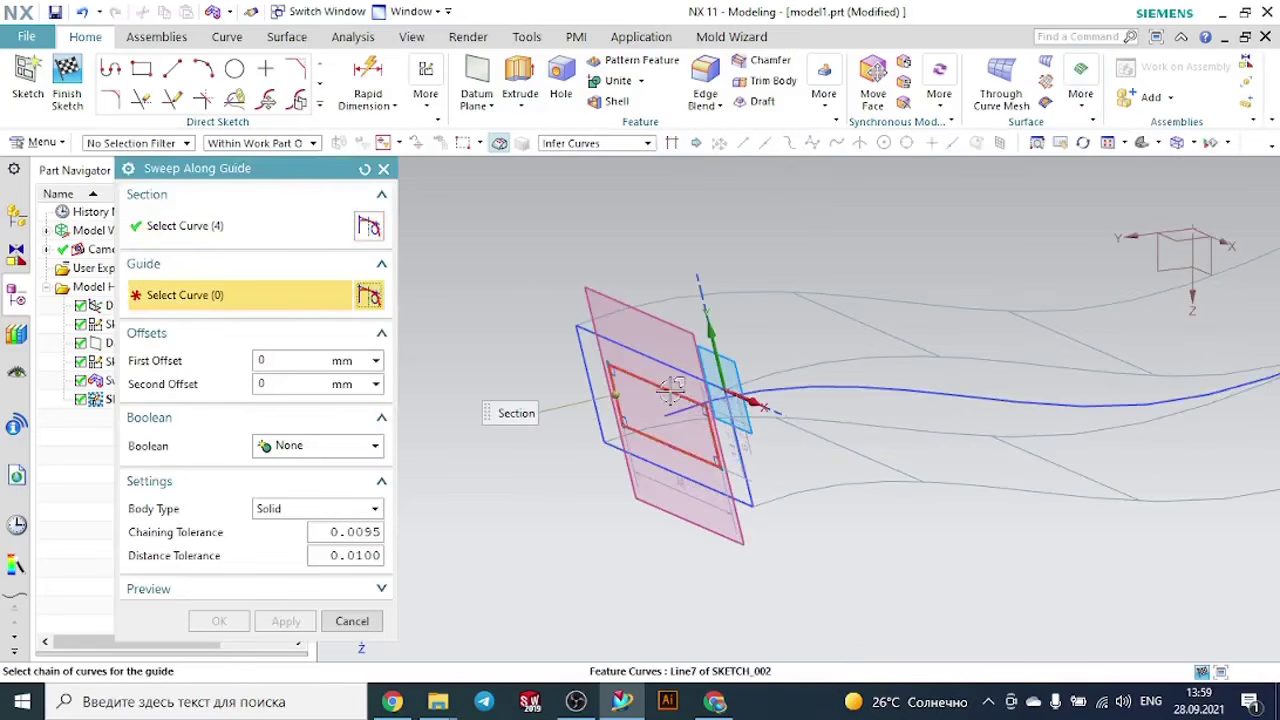
click(668, 390)
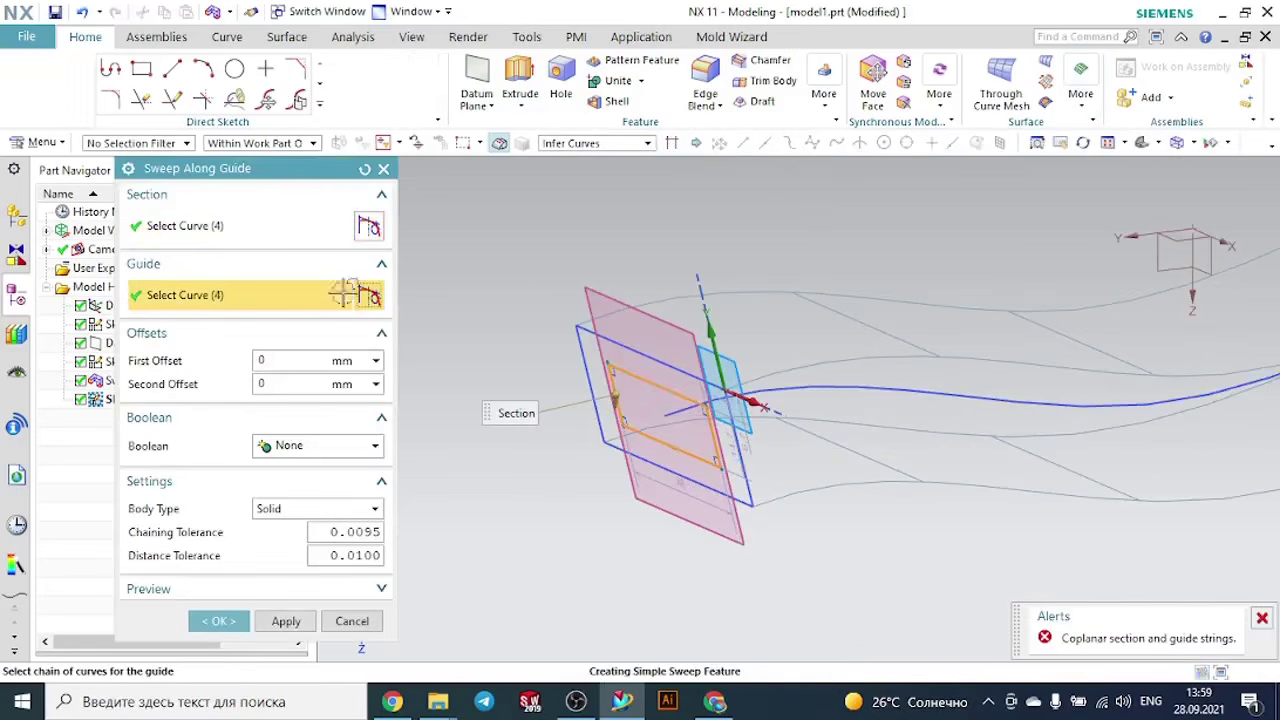
click(364, 170)
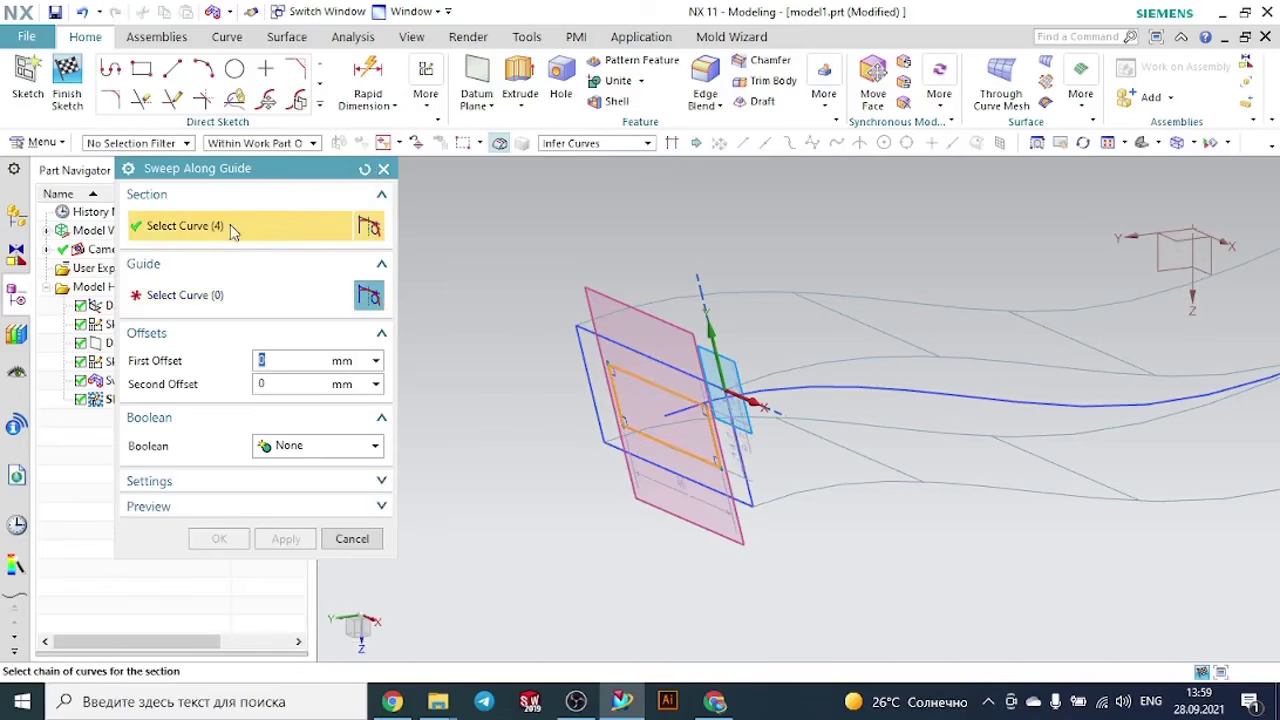
- Select the SKETCH_000 spline as the guide and set the Boolean to Subtract from the existing swept body
click(229, 295)
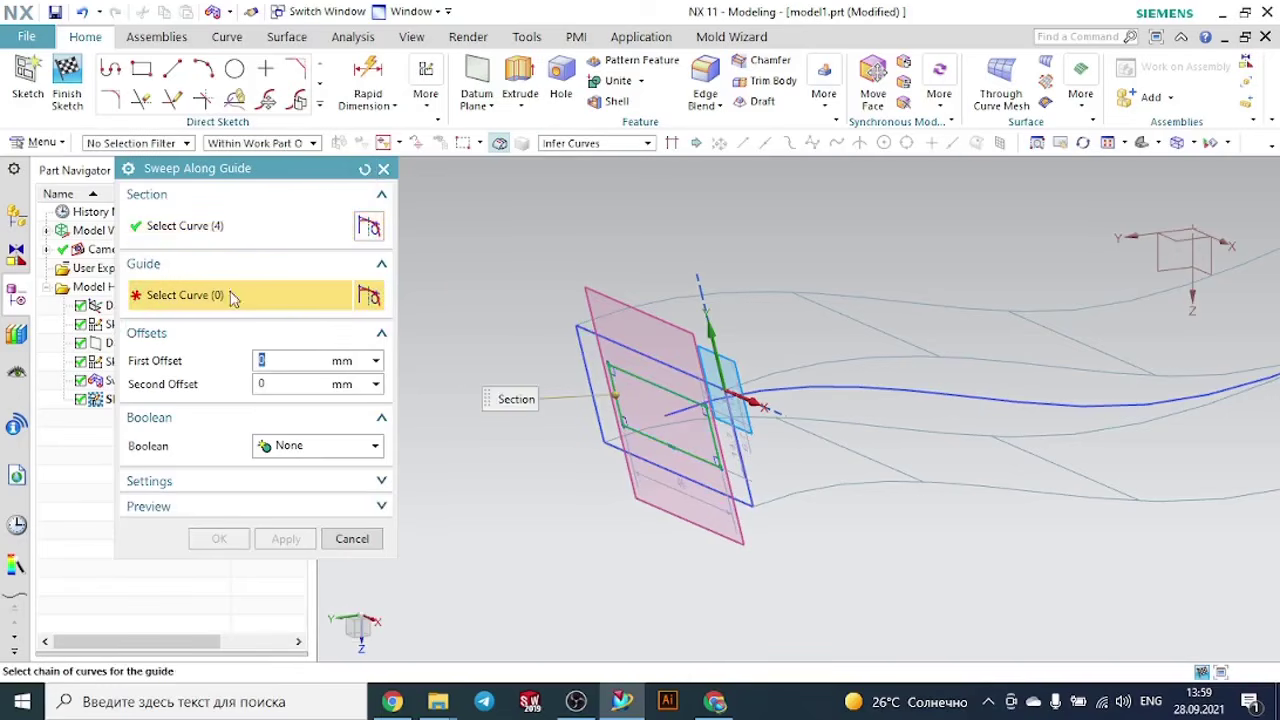
click(838, 390)
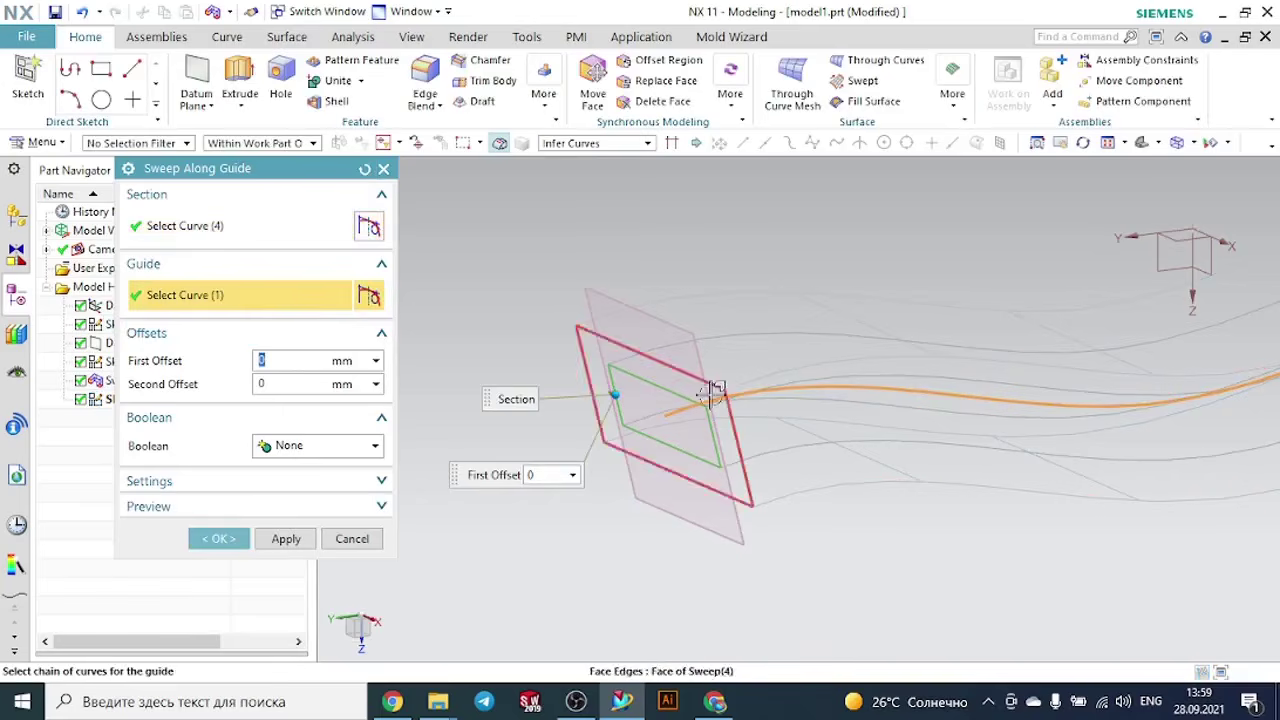
click(281, 450)
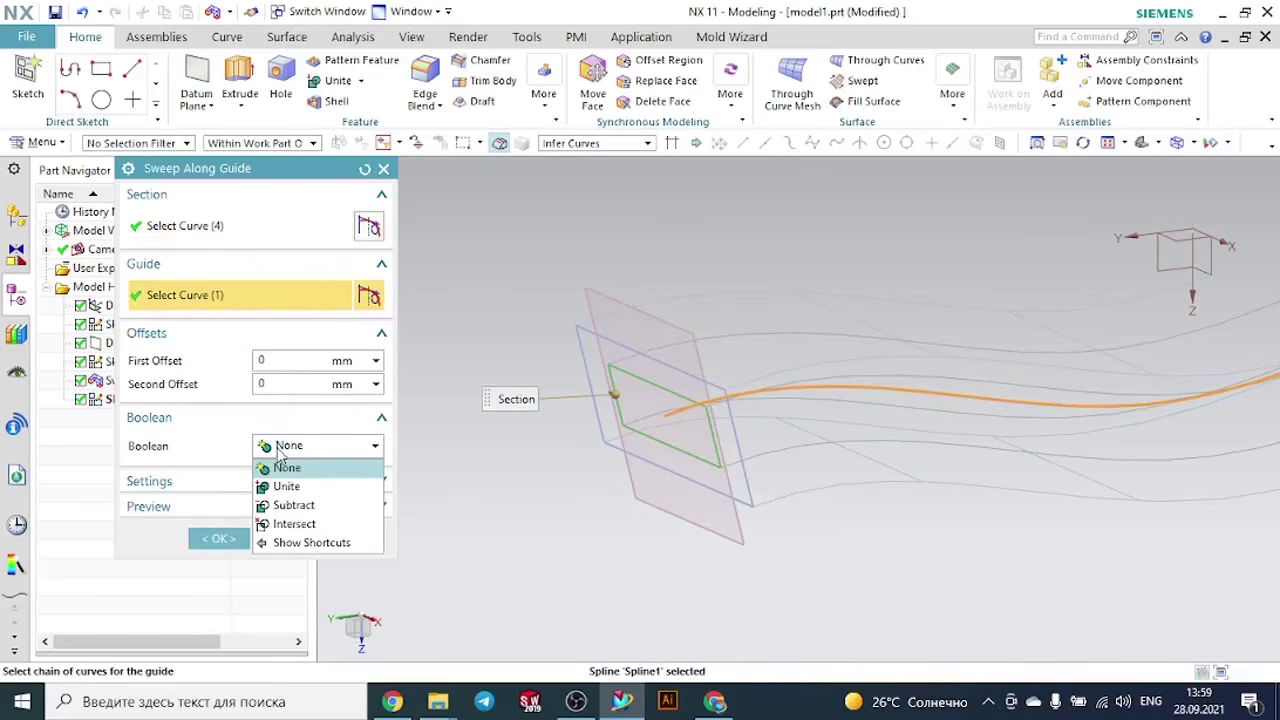
click(293, 505)
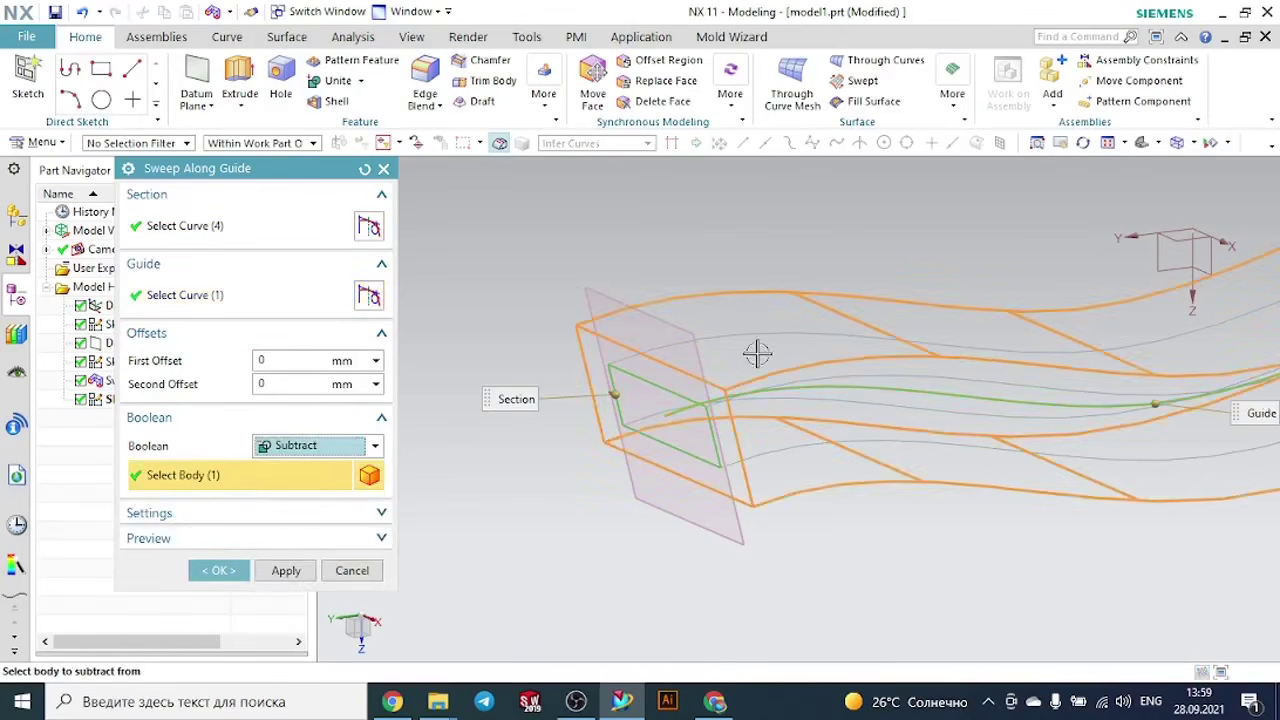
- Change the display style to Shaded with Edges and create the subtracting sweep
click(1193, 144)
click(1170, 167)
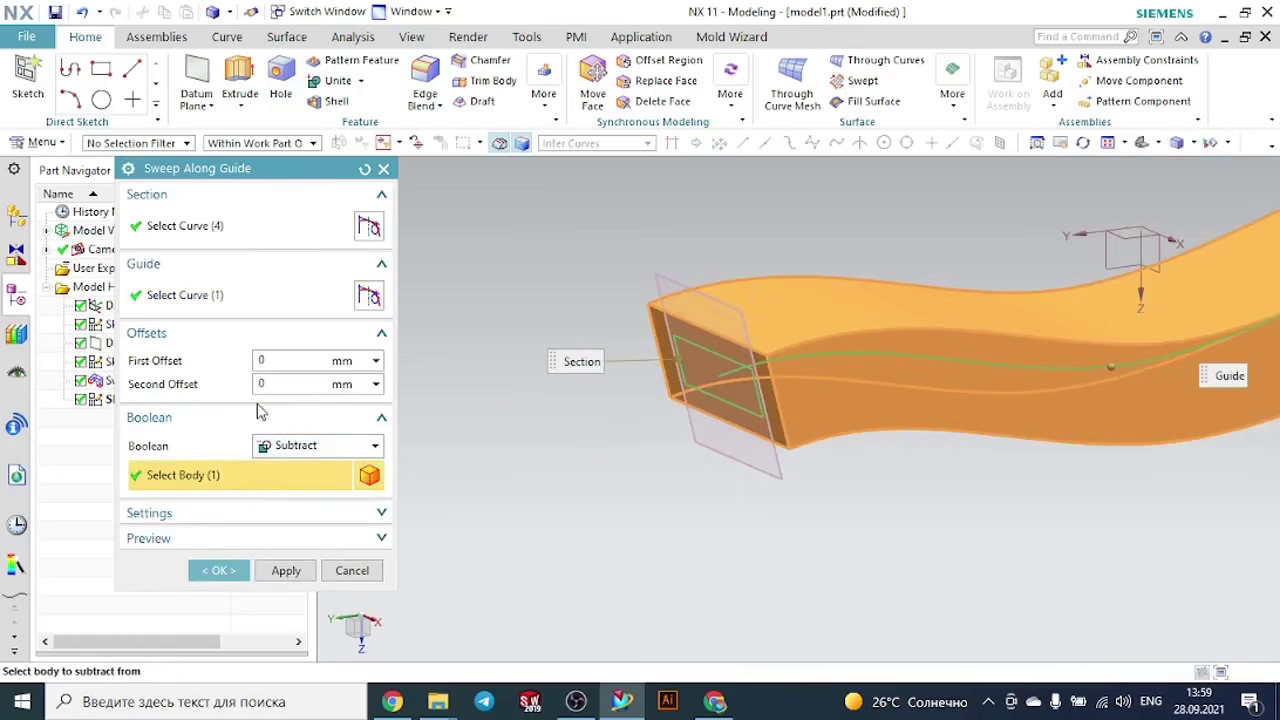
click(218, 570)
- Hide the datum plane at the end of the swept body
middle_drag(546, 438, 551, 431)
click(660, 345)
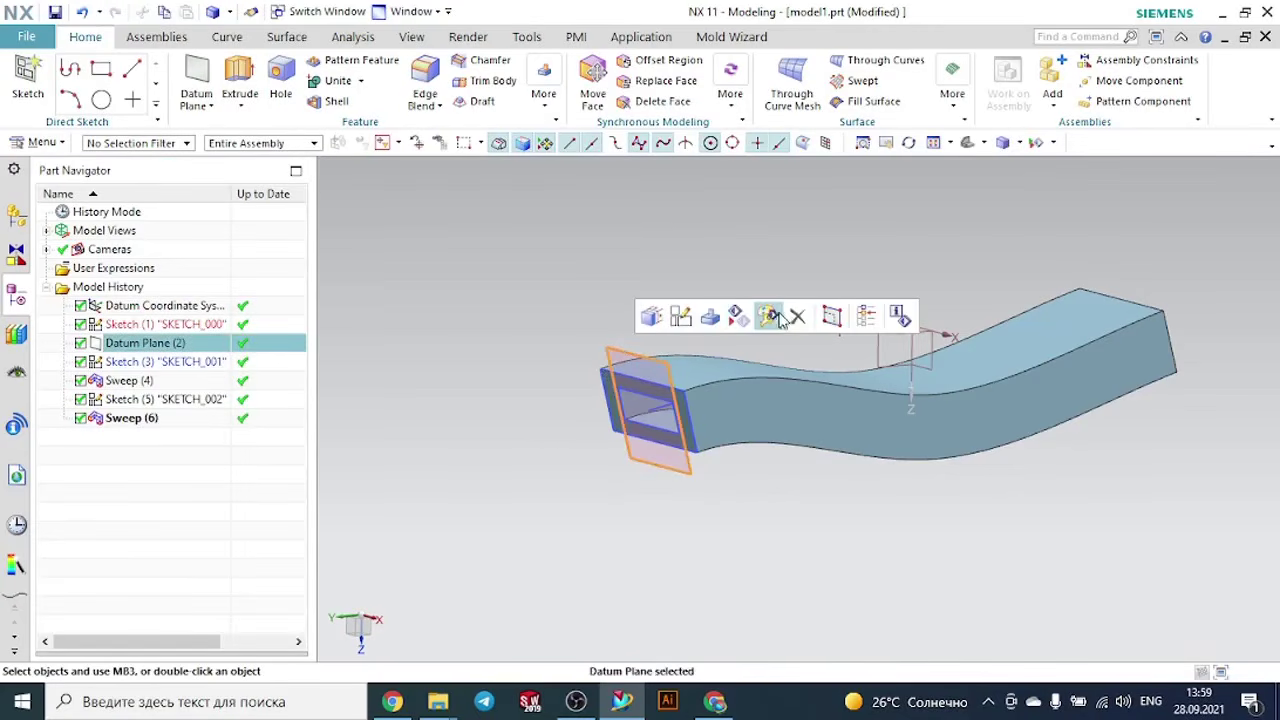
click(770, 317)
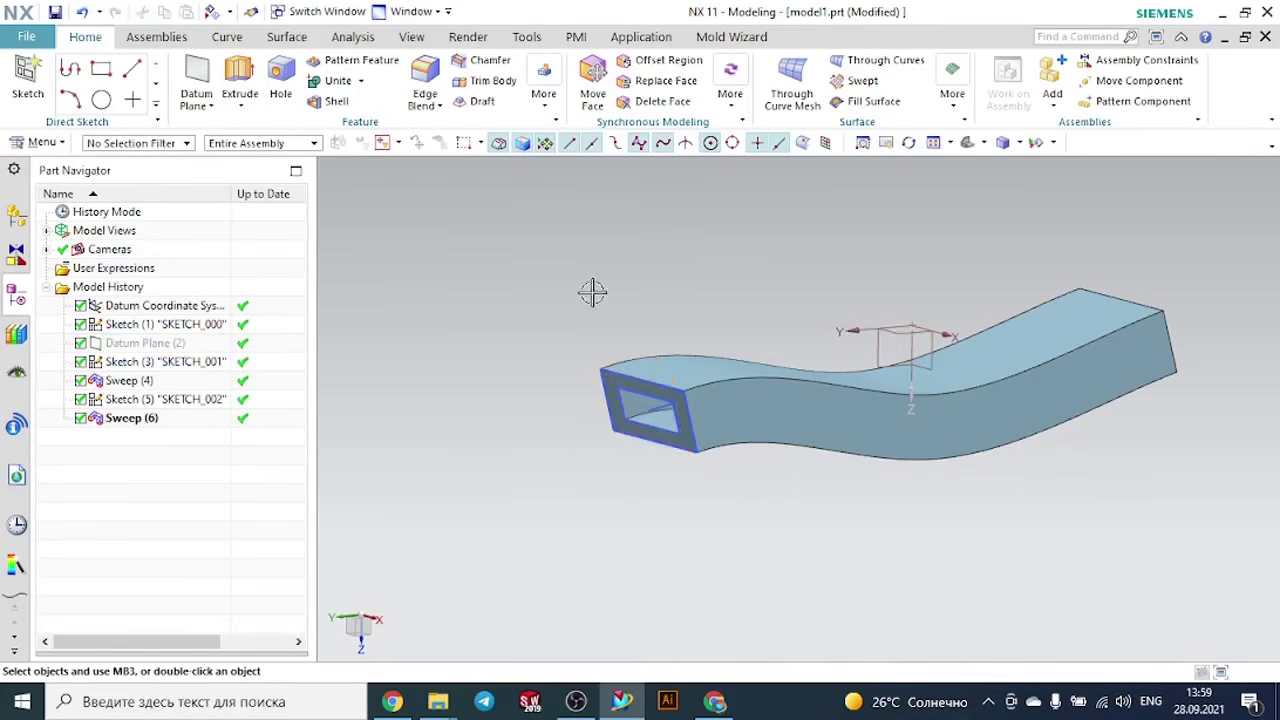
- Edit the second sweep feature, Sweep (6), and change its Boolean to Intersect
middle_drag(592, 291, 639, 301)
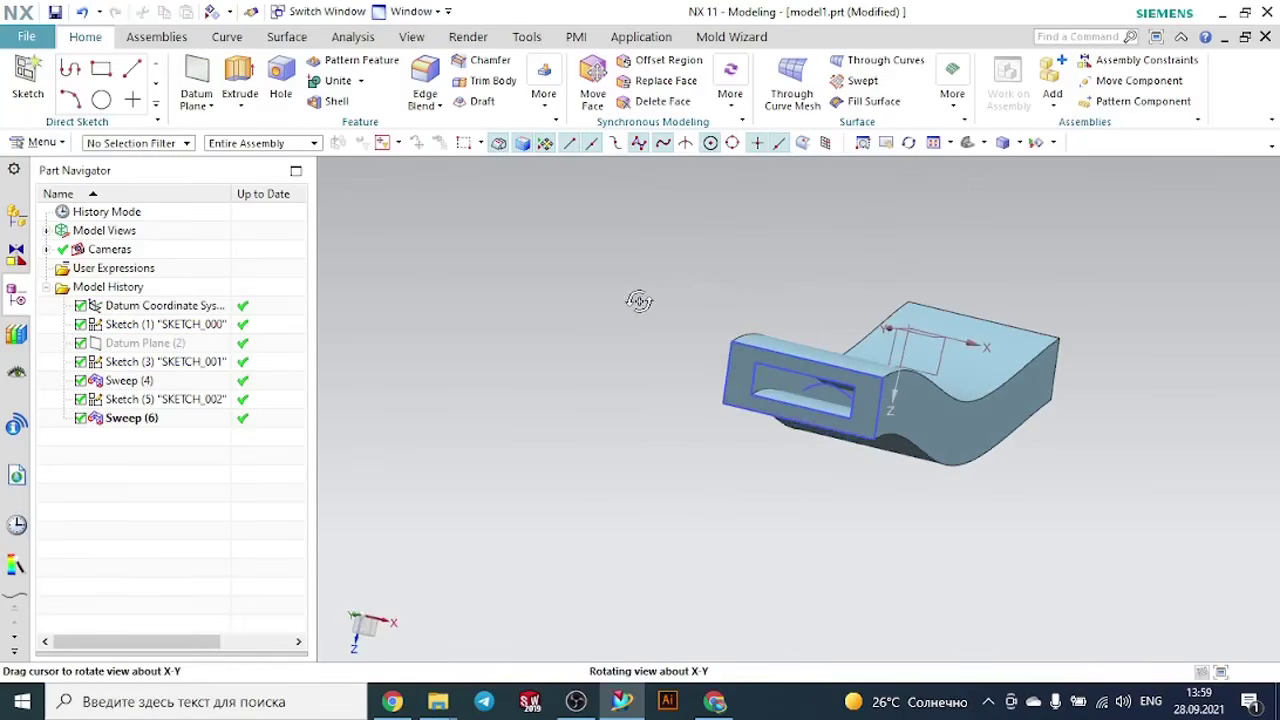
click(967, 146)
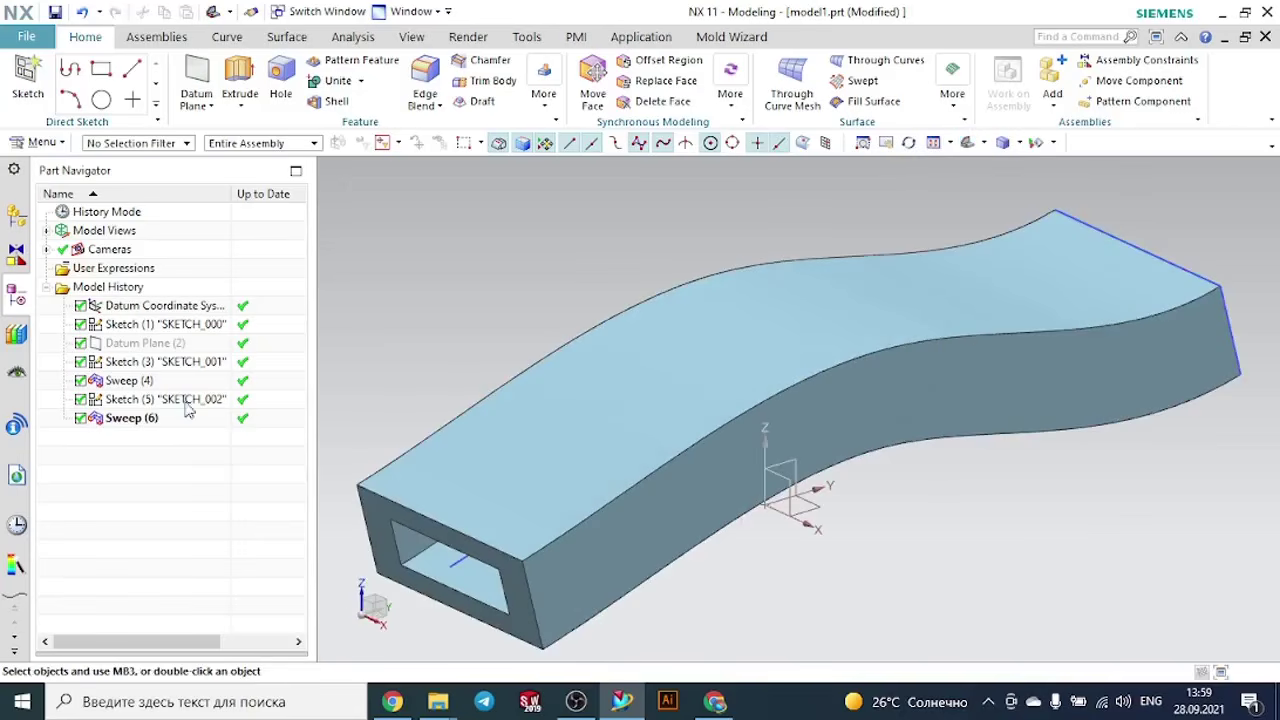
double_click(155, 420)
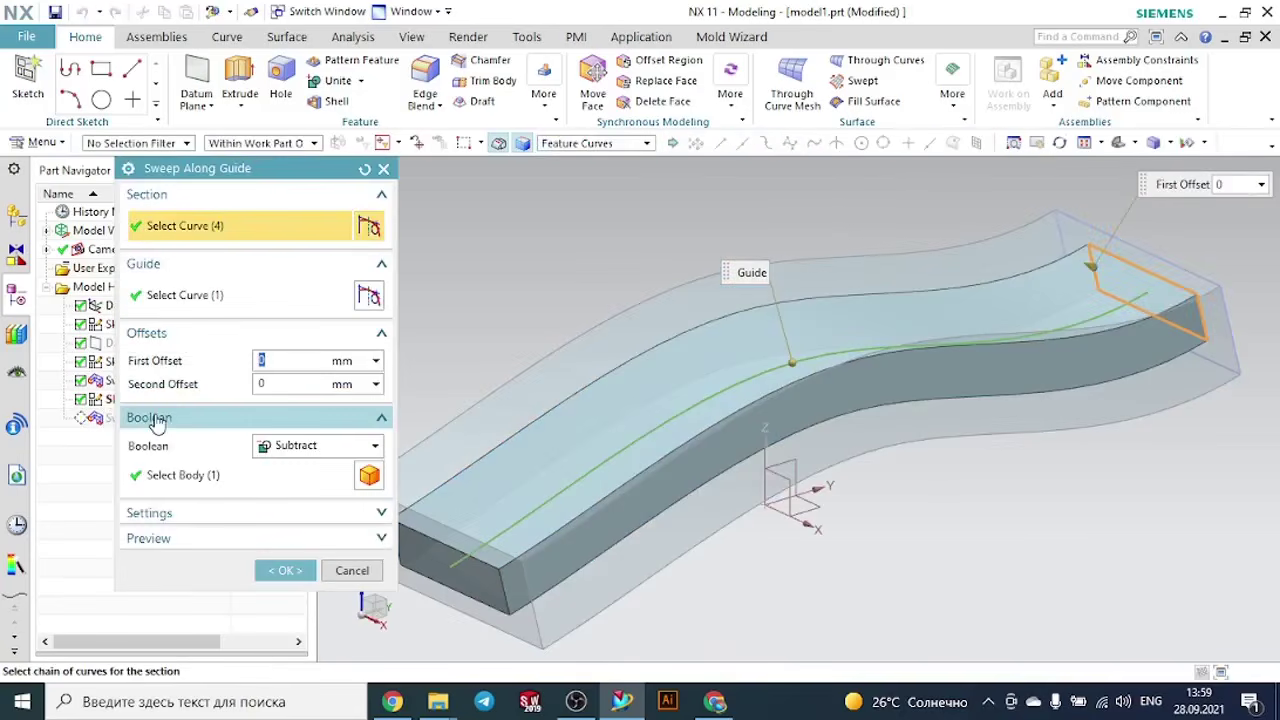
click(290, 450)
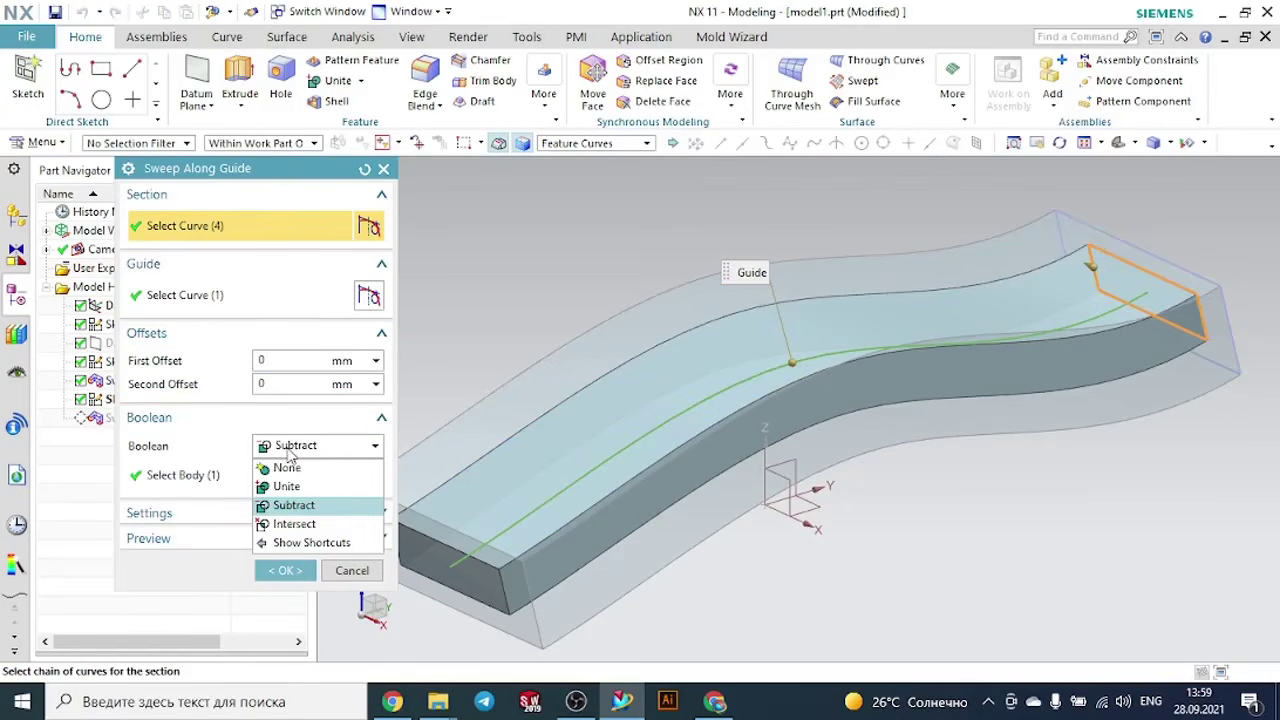
click(291, 523)
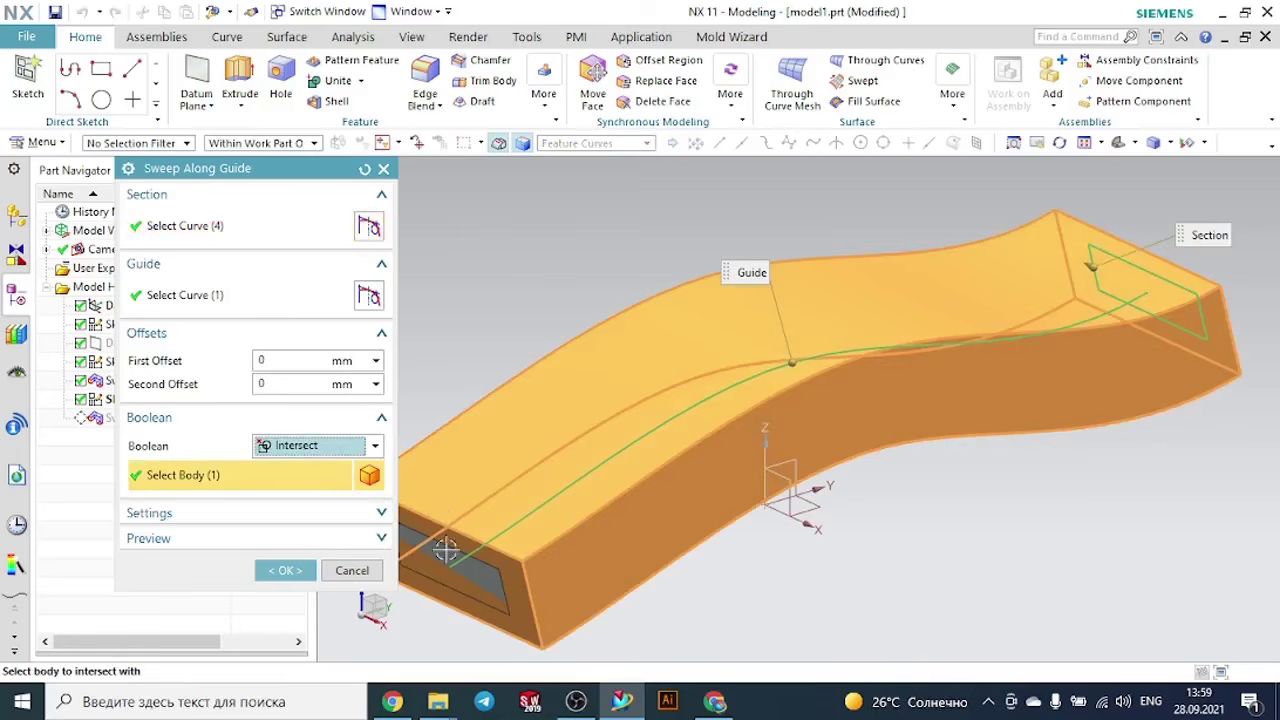
click(285, 571)
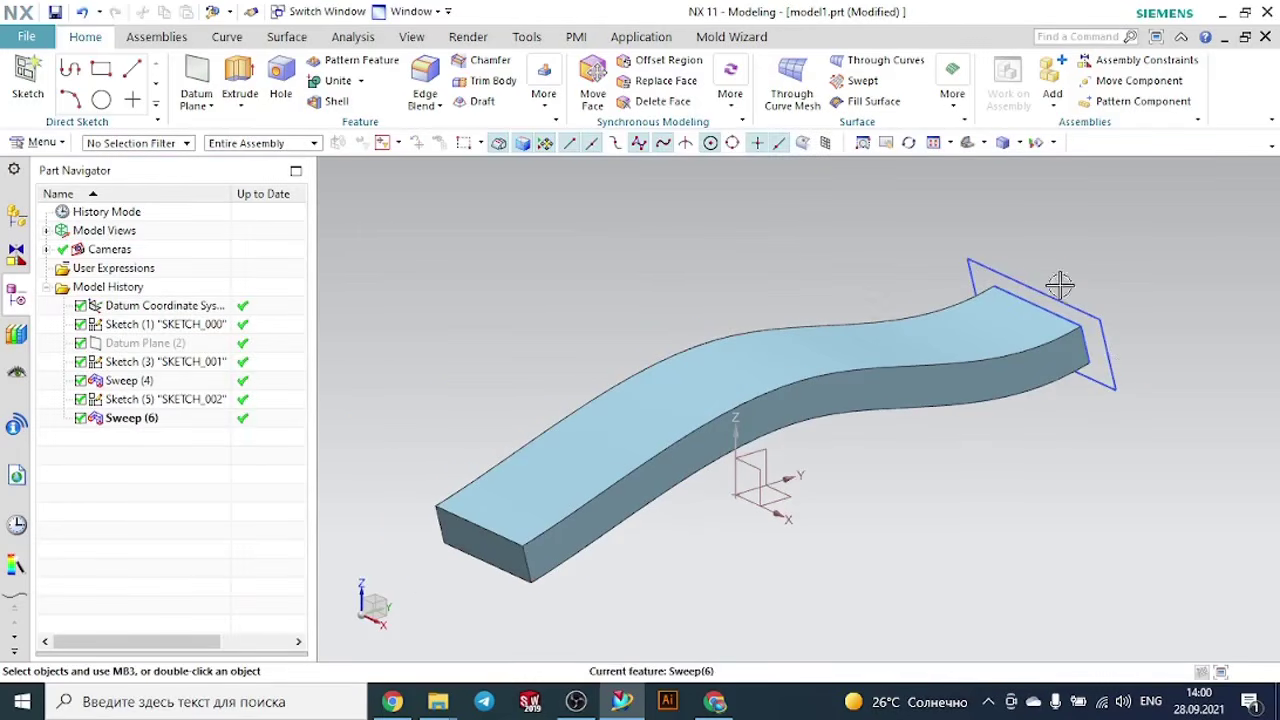
- Switch to the "Sweep along the guide" folder in File Explorer, open model7 and inspect the swept channel
mouse_move(1016, 480)
middle_down()
mouse_move(923, 511)
mouse_move(1011, 491)
mouse_move(1016, 478)
middle_up()
scroll(979, 202, up, 3)
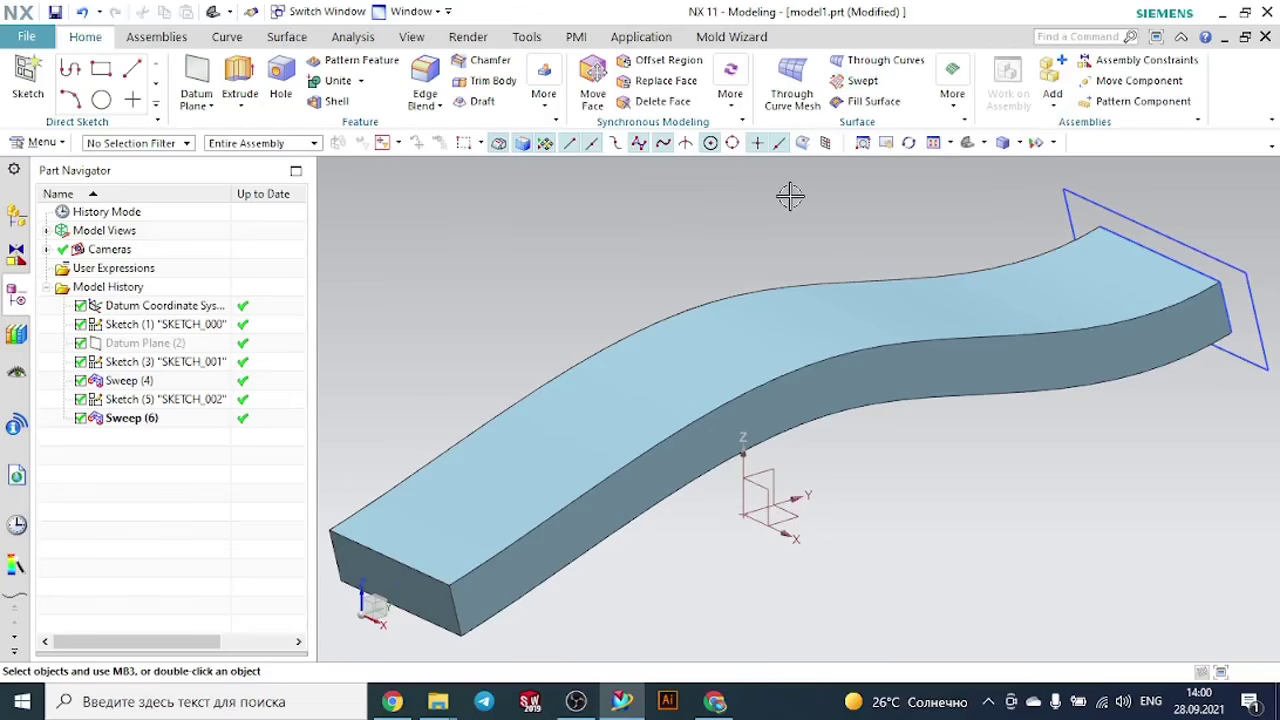
mouse_move(442, 705)
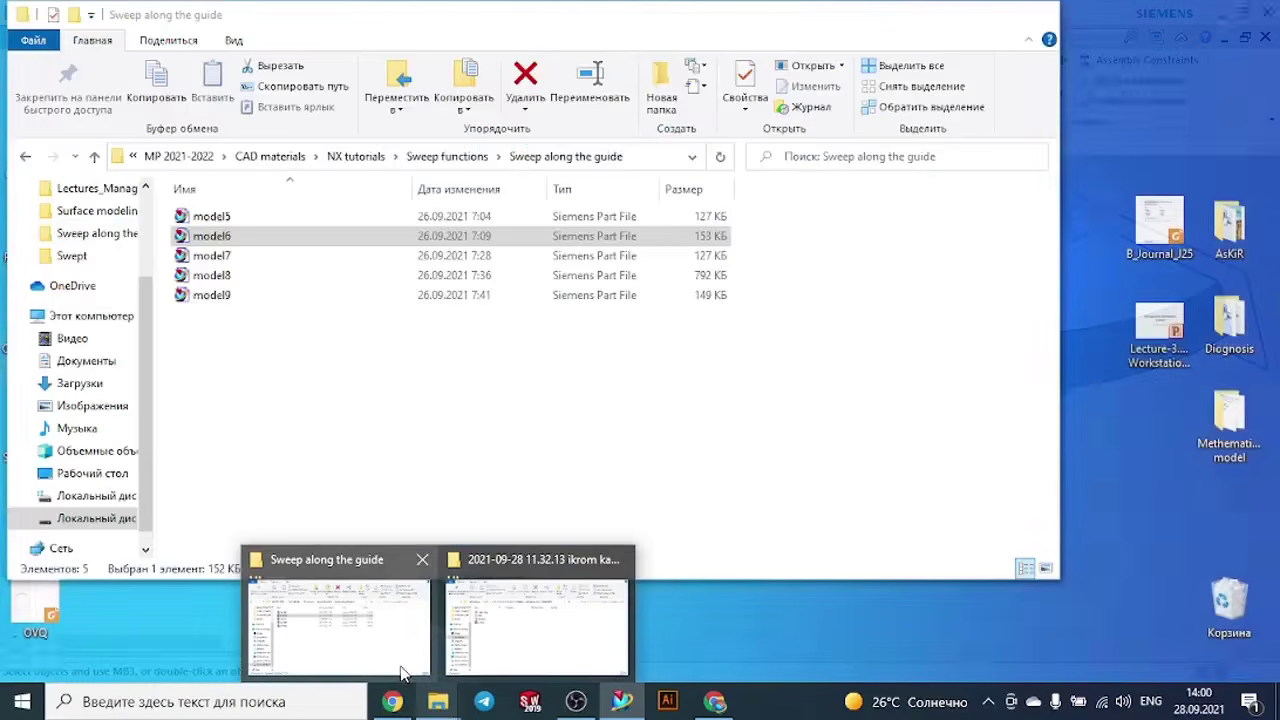
click(400, 650)
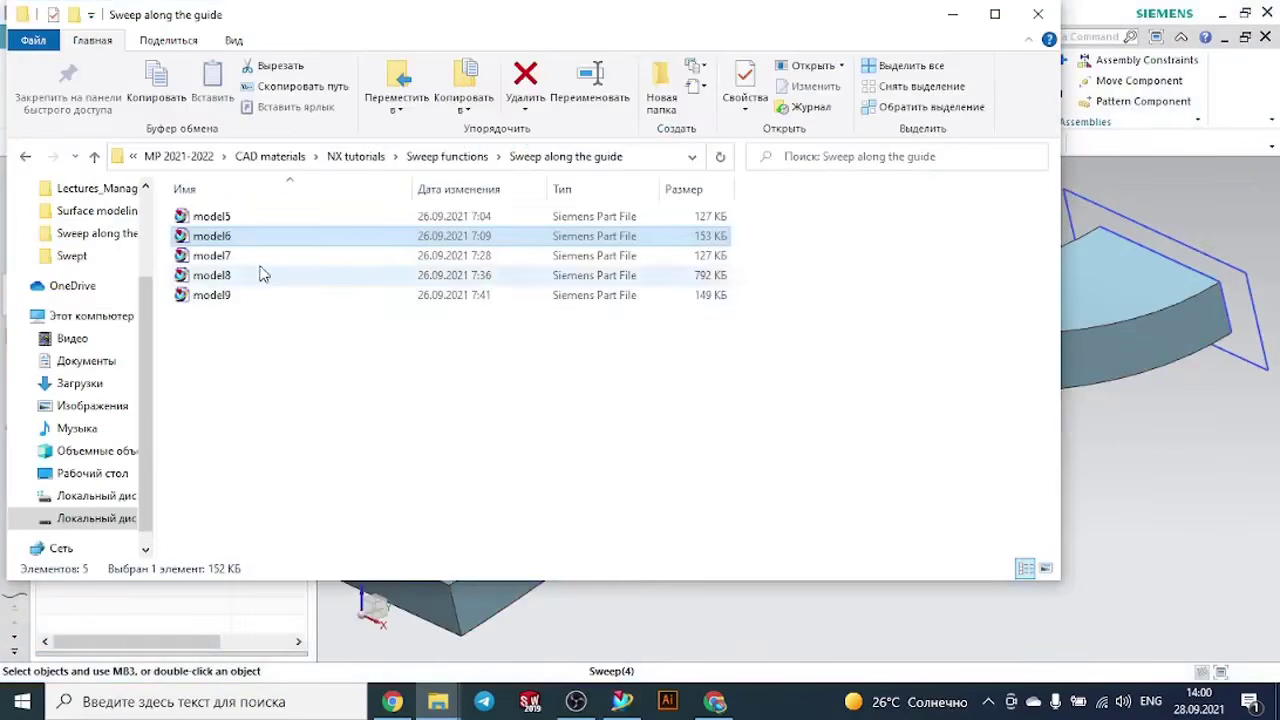
double_click(239, 258)
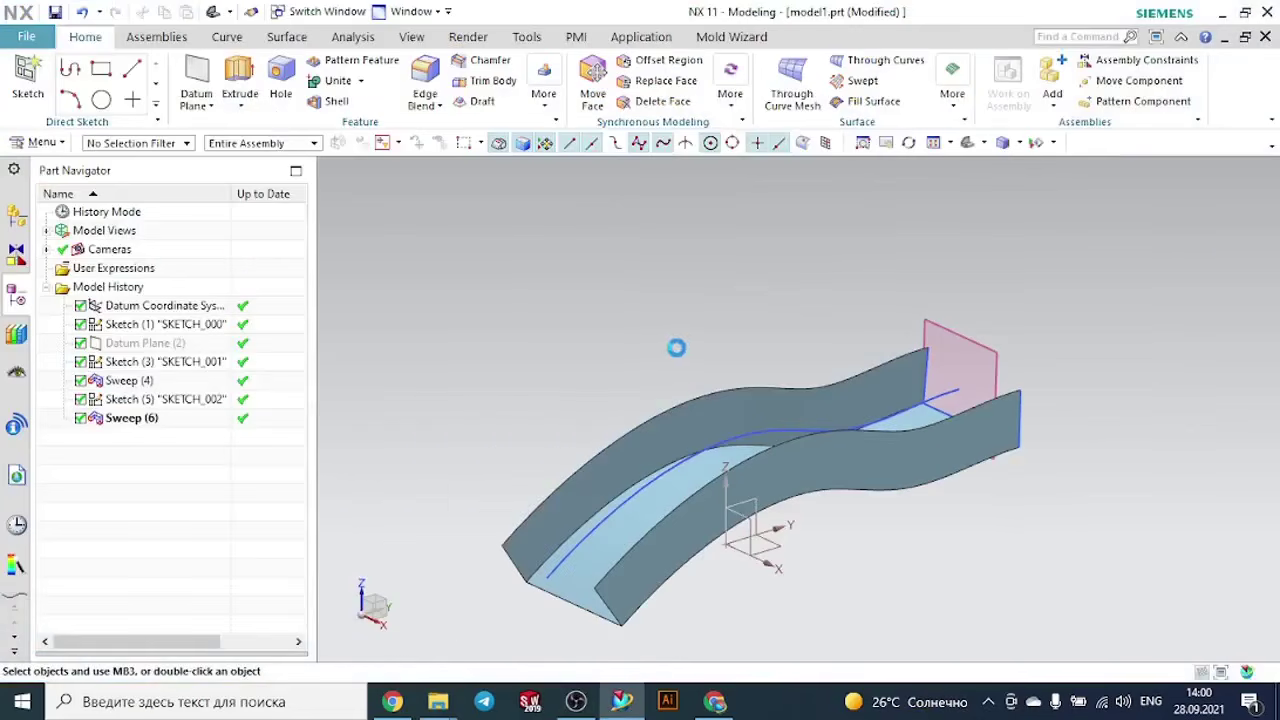
mouse_move(691, 334)
middle_down()
mouse_move(746, 317)
mouse_move(623, 329)
mouse_move(708, 344)
middle_up()
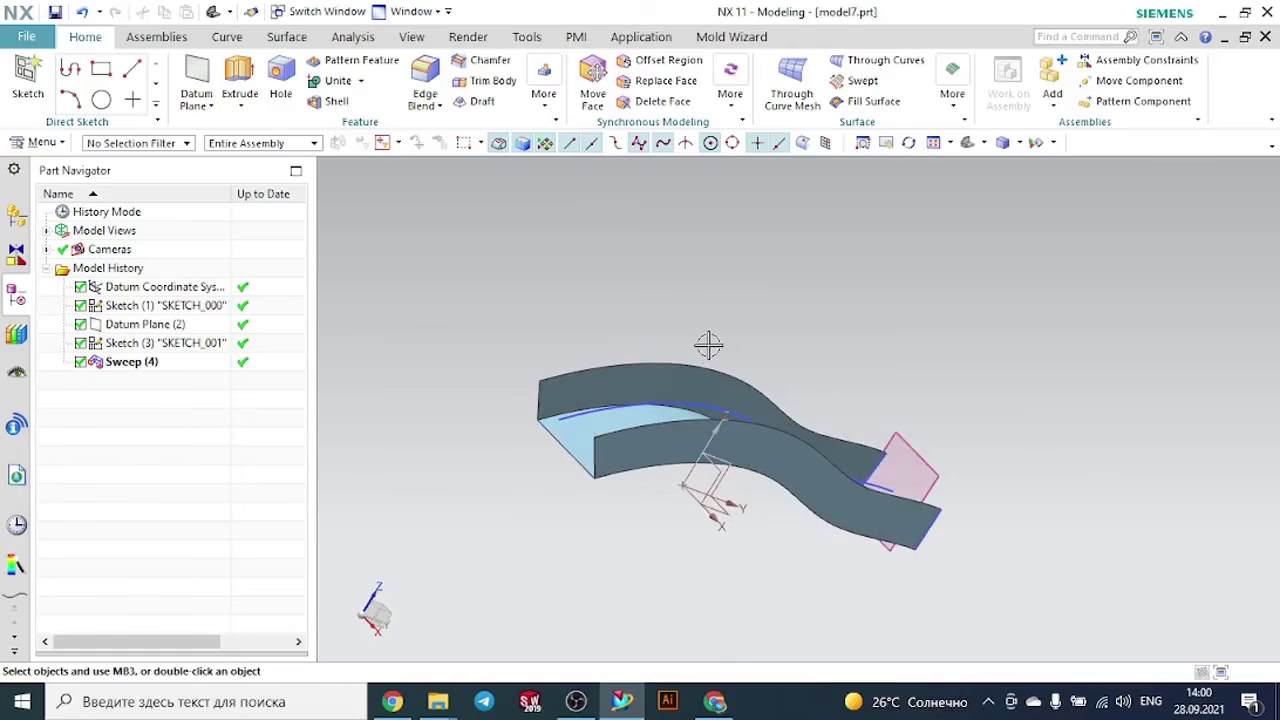
- Create a new part named model2.prt from the Model template in millimeters
click(43, 40)
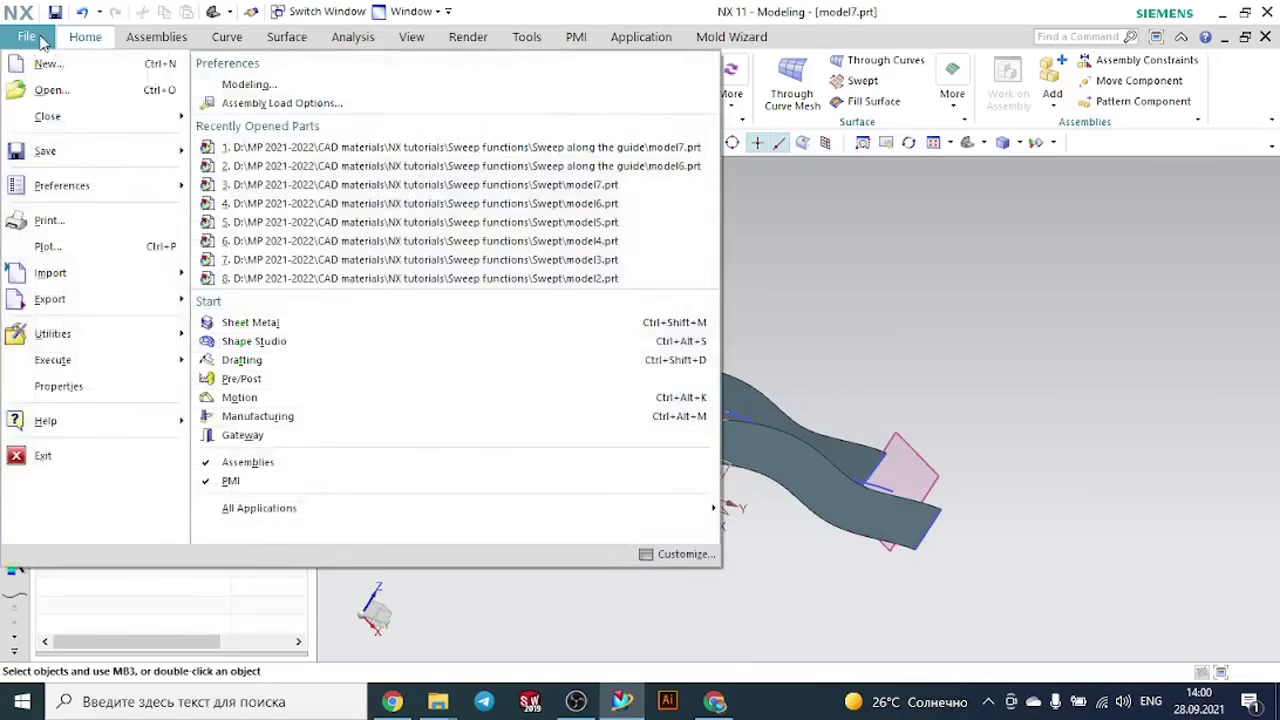
click(46, 60)
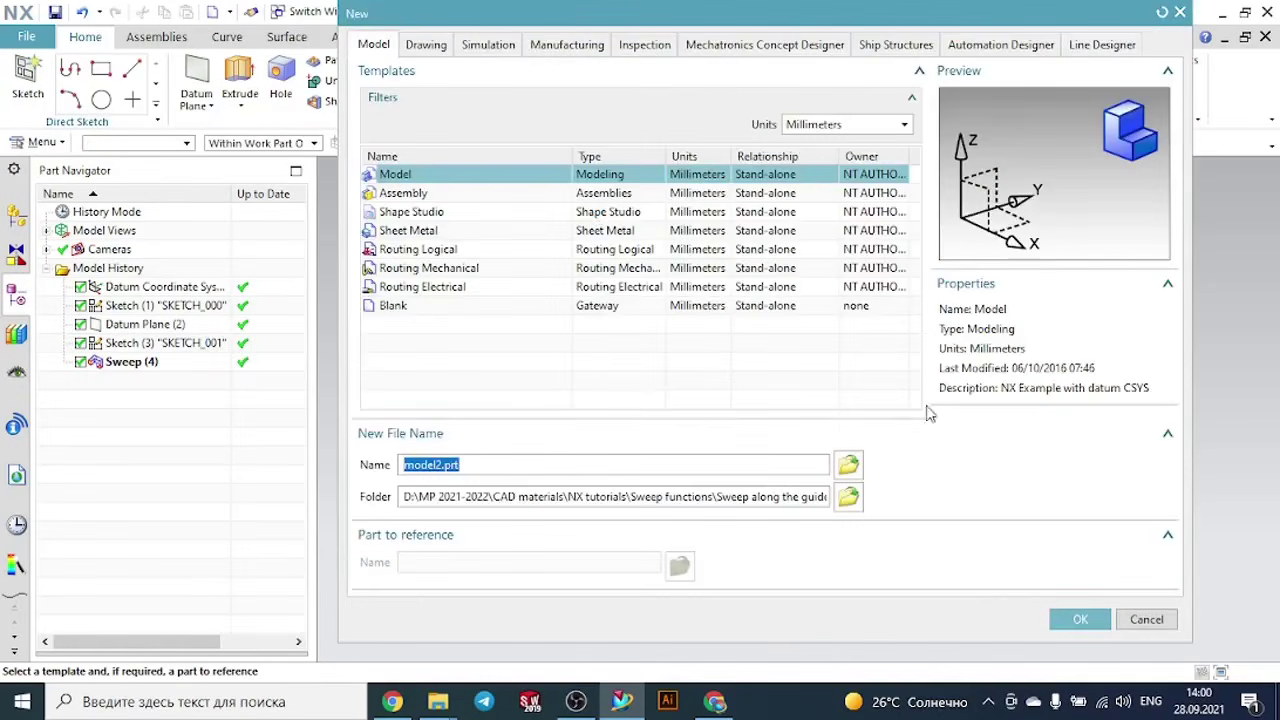
click(1062, 617)
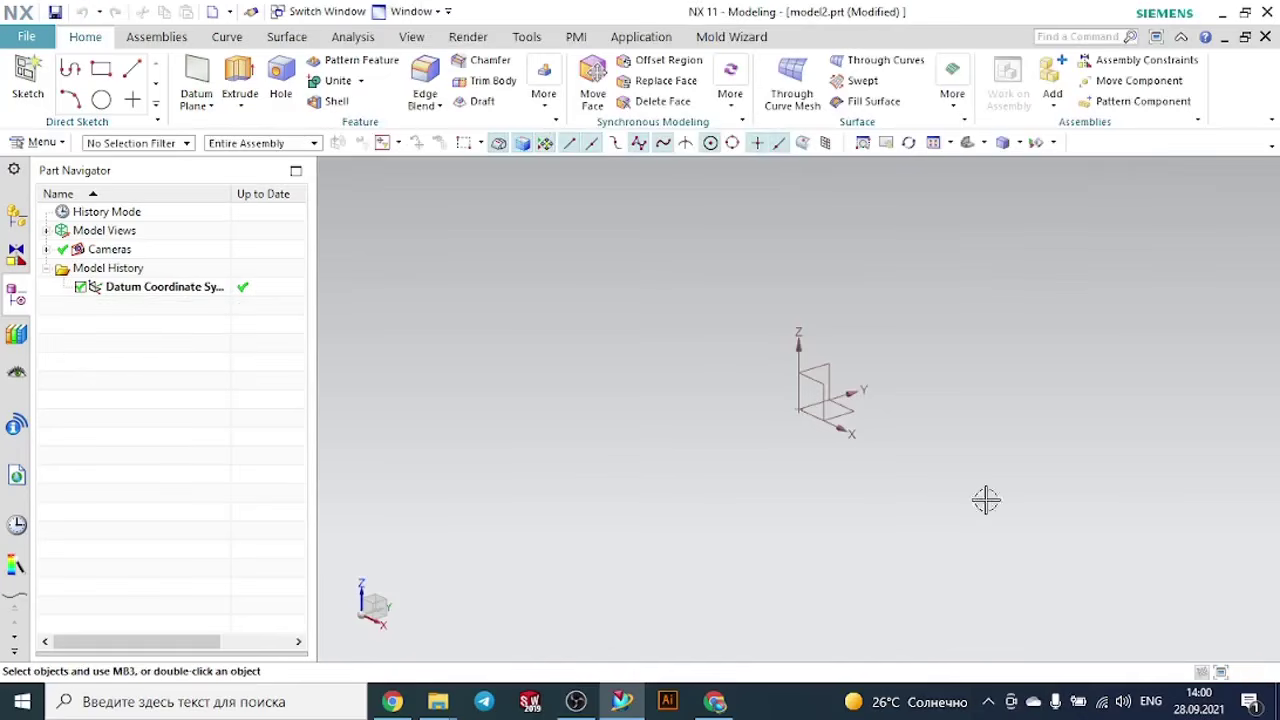
- Start a new sketch on the YZ plane of the datum coordinate system
click(28, 78)
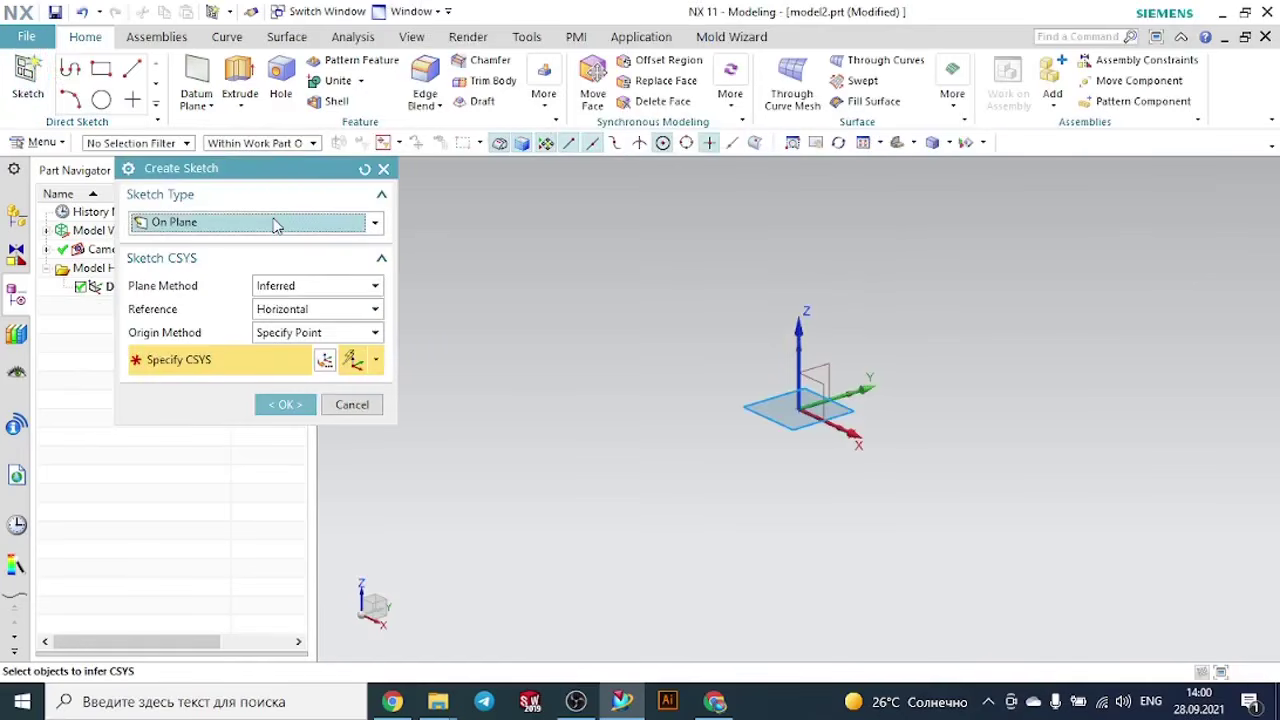
click(815, 400)
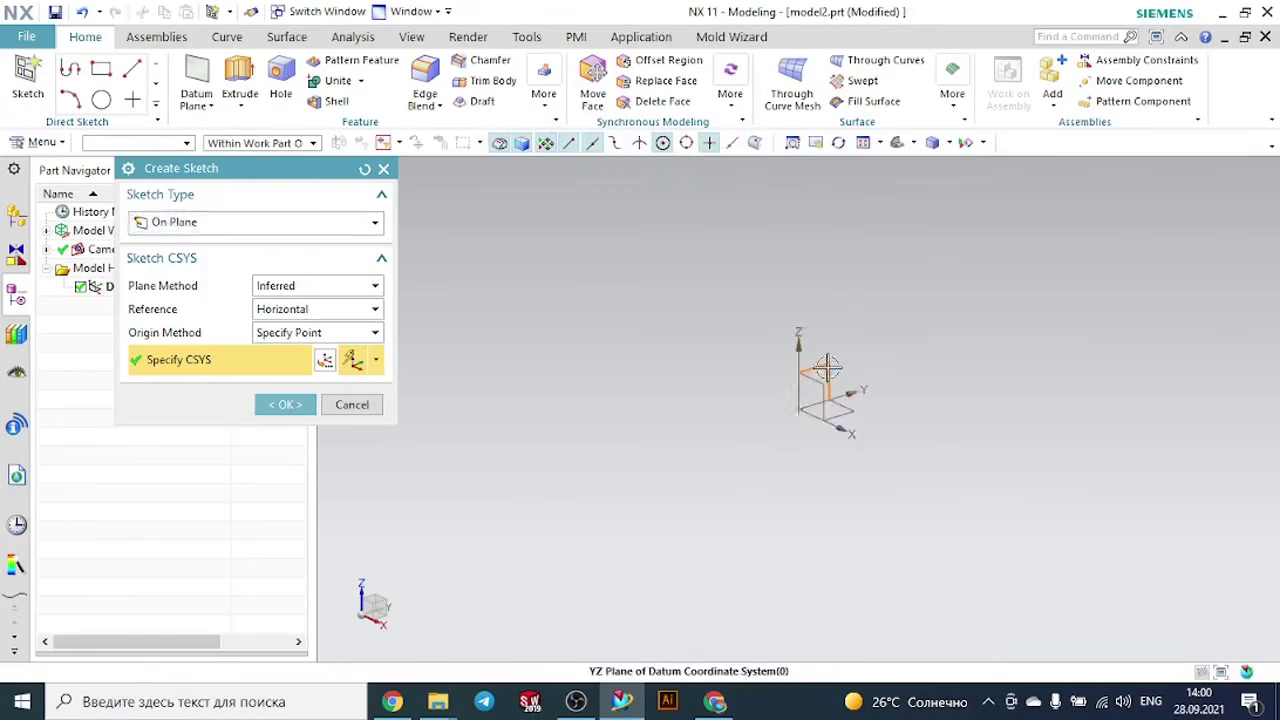
click(311, 405)
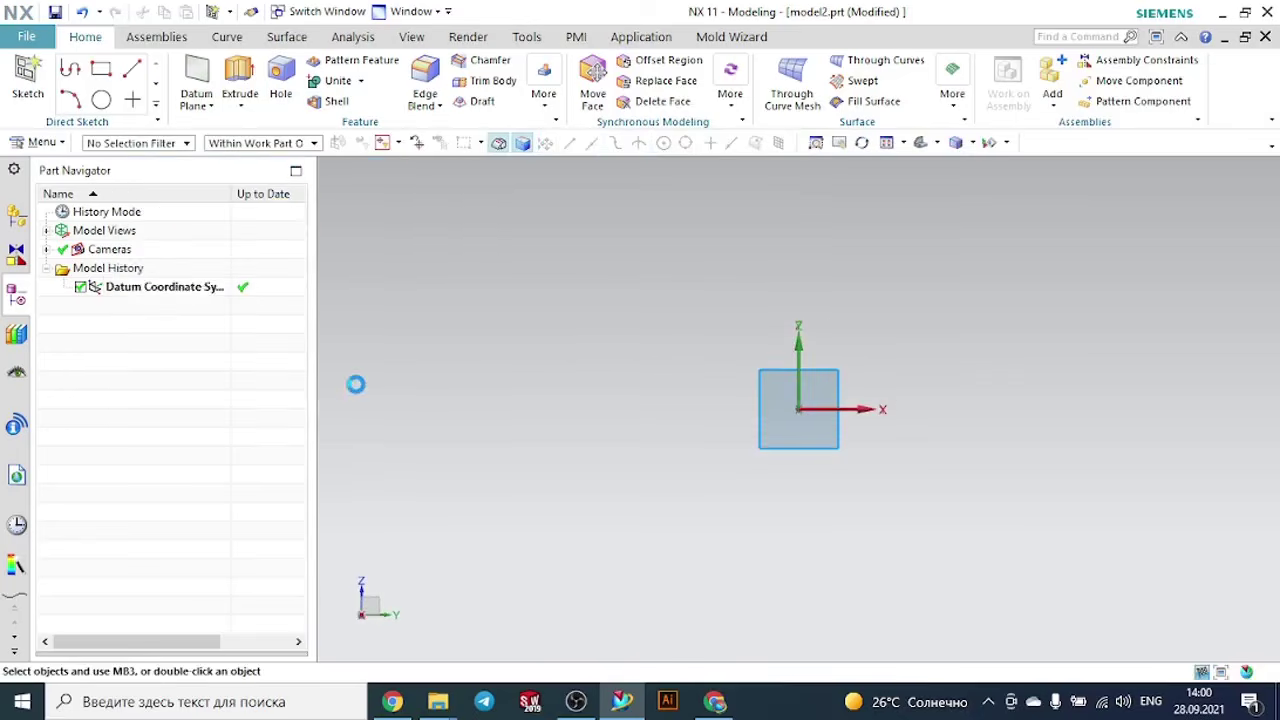
- Sketch a degree 3 Studio Spline through seven points above the origin, spanning about 208 mm horizontally as a gentle wave
click(319, 104)
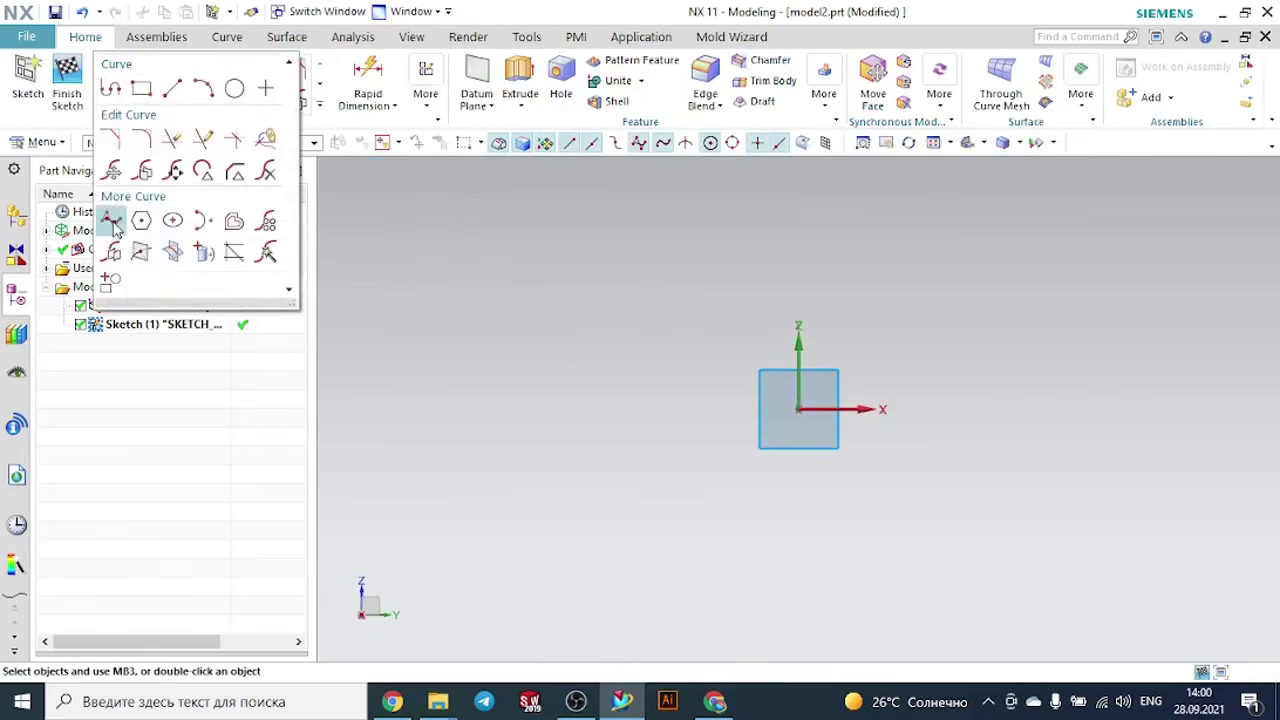
click(111, 251)
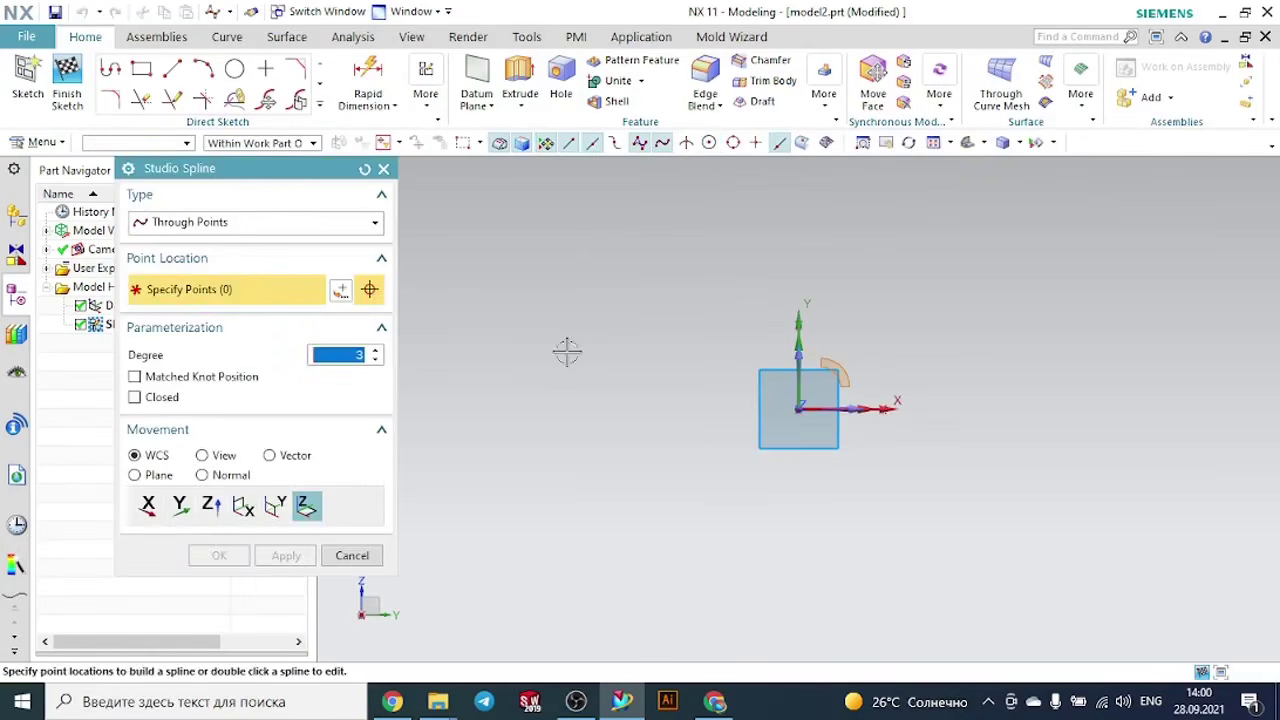
click(525, 367)
click(638, 327)
click(773, 302)
click(875, 318)
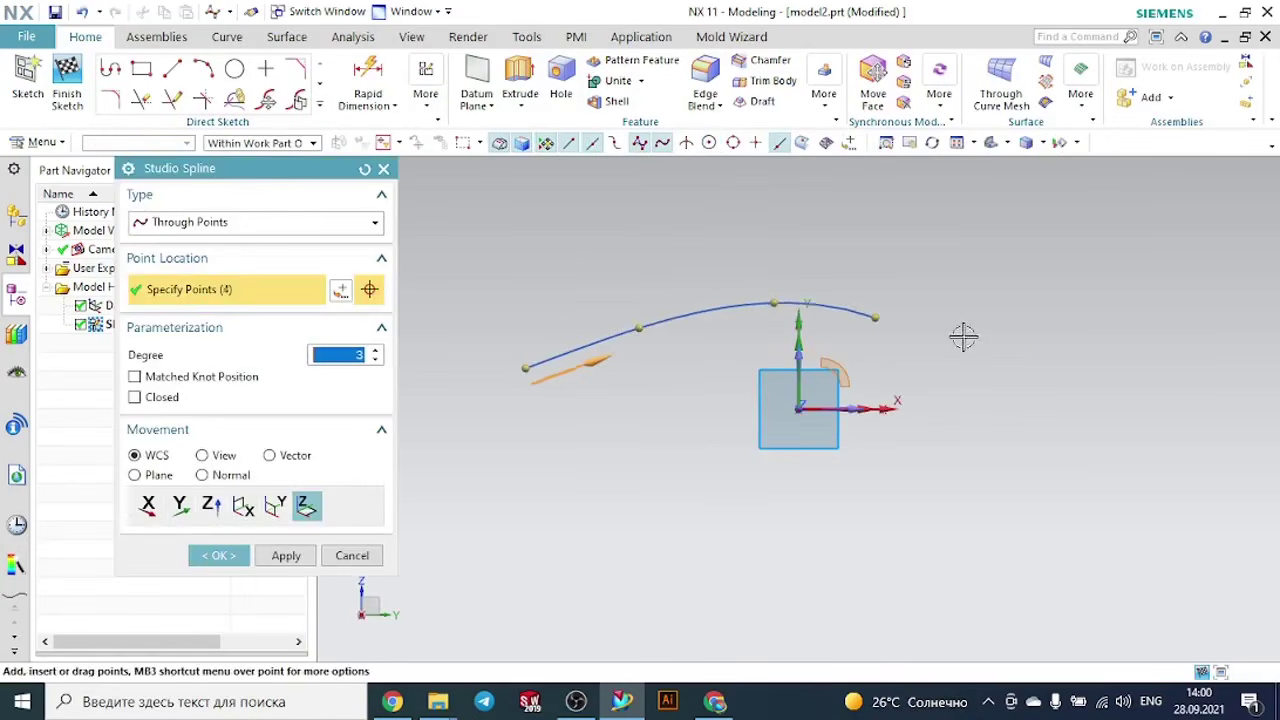
click(962, 336)
click(1043, 340)
click(1130, 343)
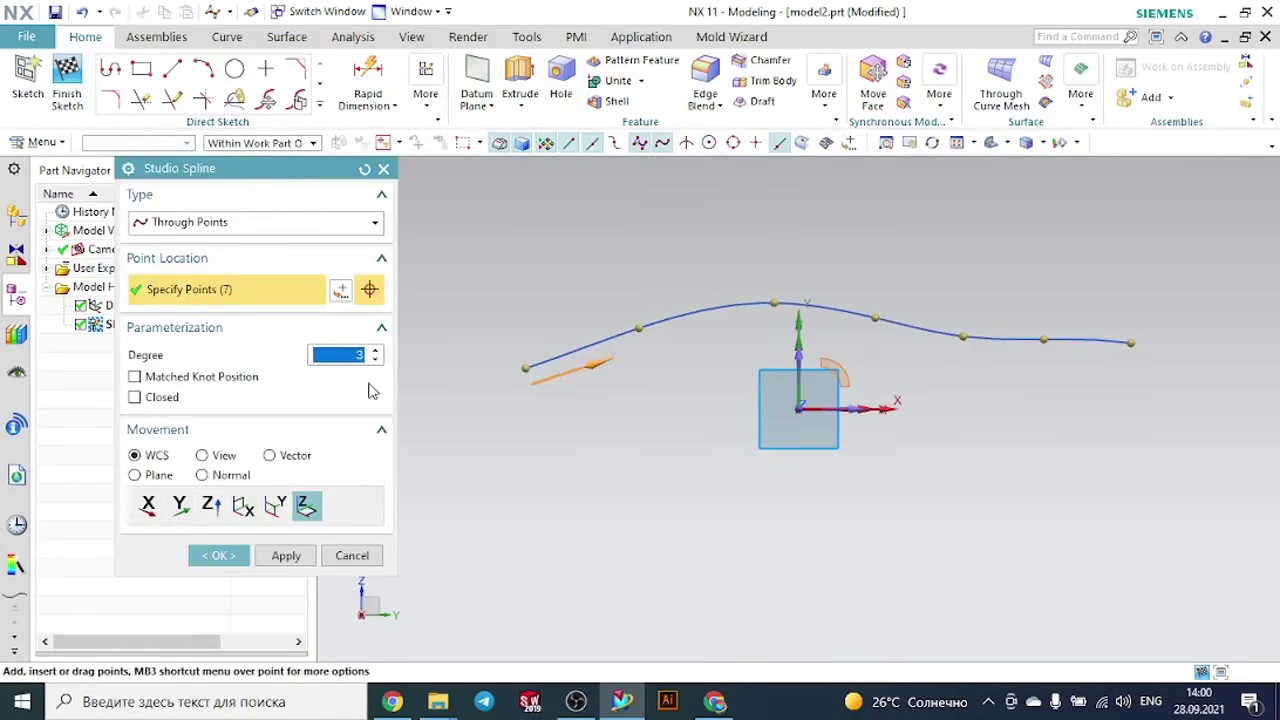
click(236, 555)
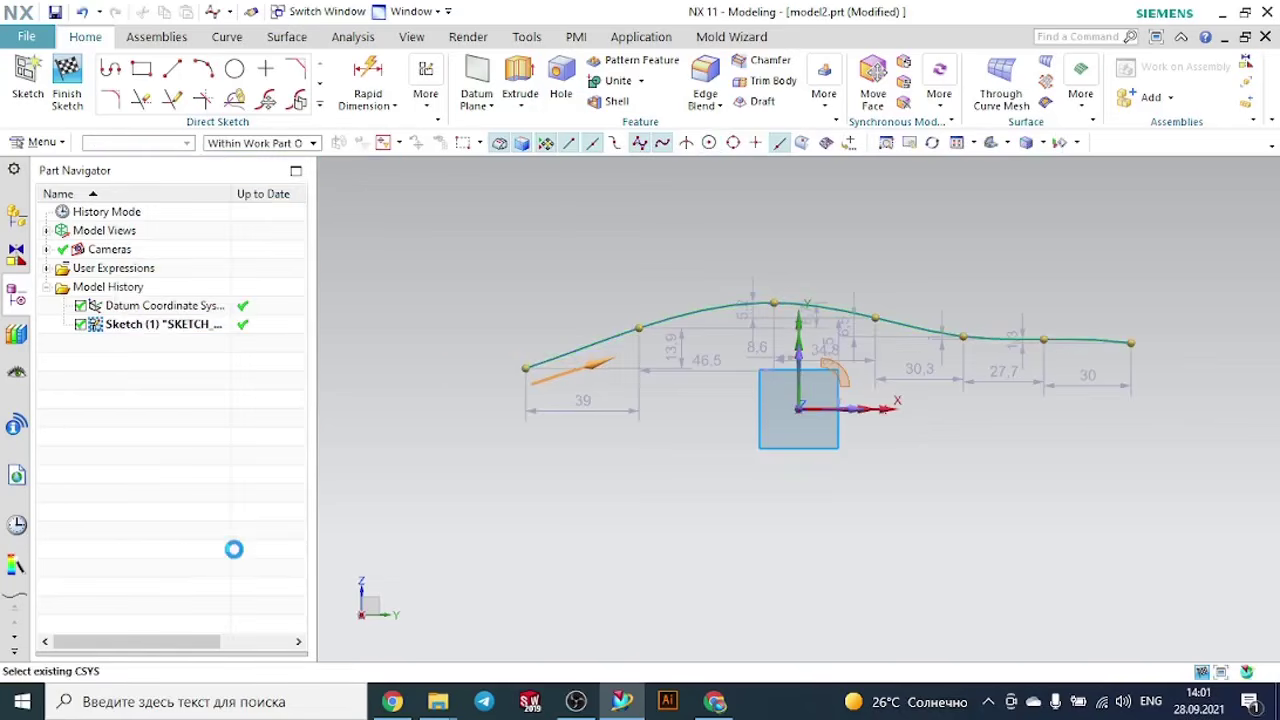
- Finish the spline sketch and create a Point and Direction datum plane through the spline's end point, perpendicular to the curve
click(67, 78)
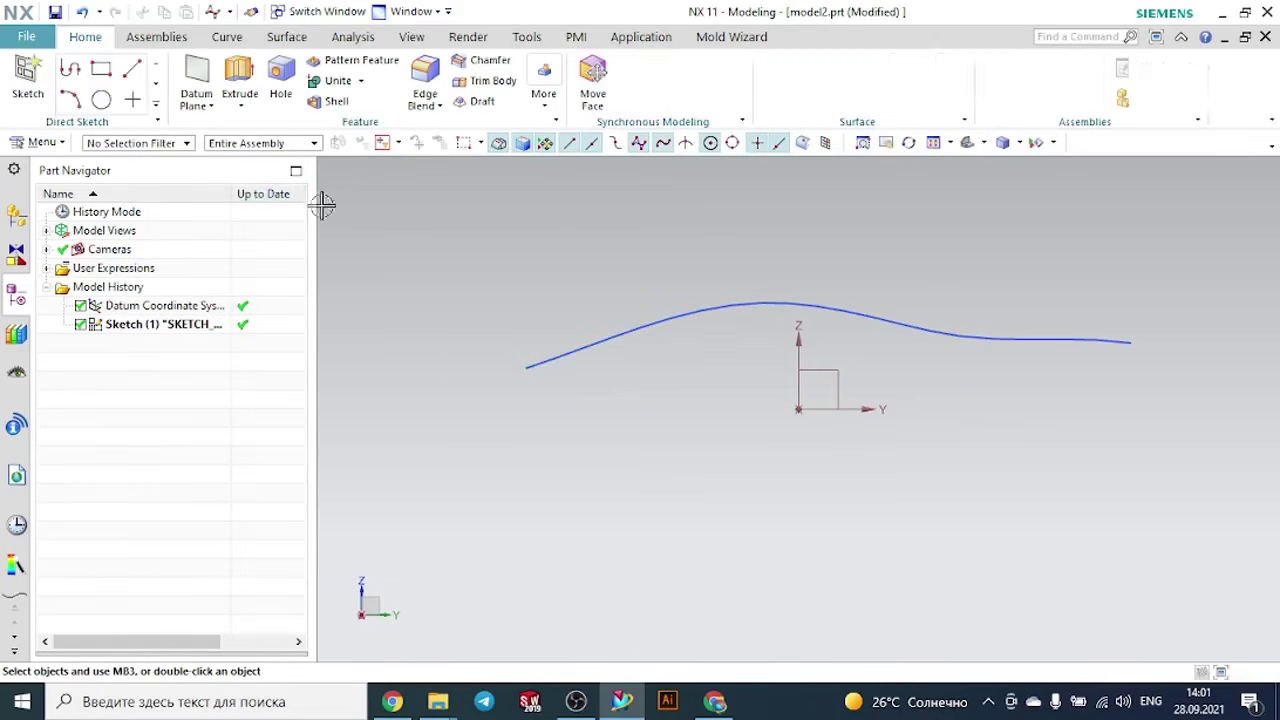
click(211, 72)
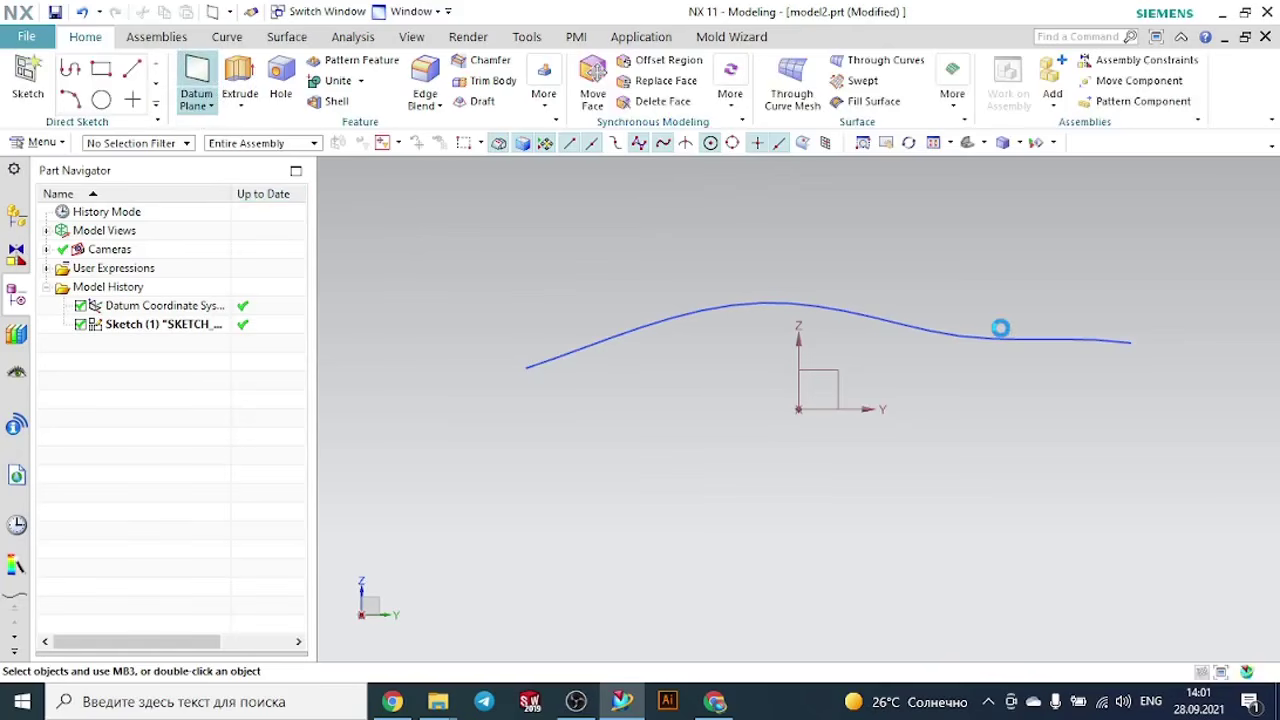
click(1139, 346)
click(240, 454)
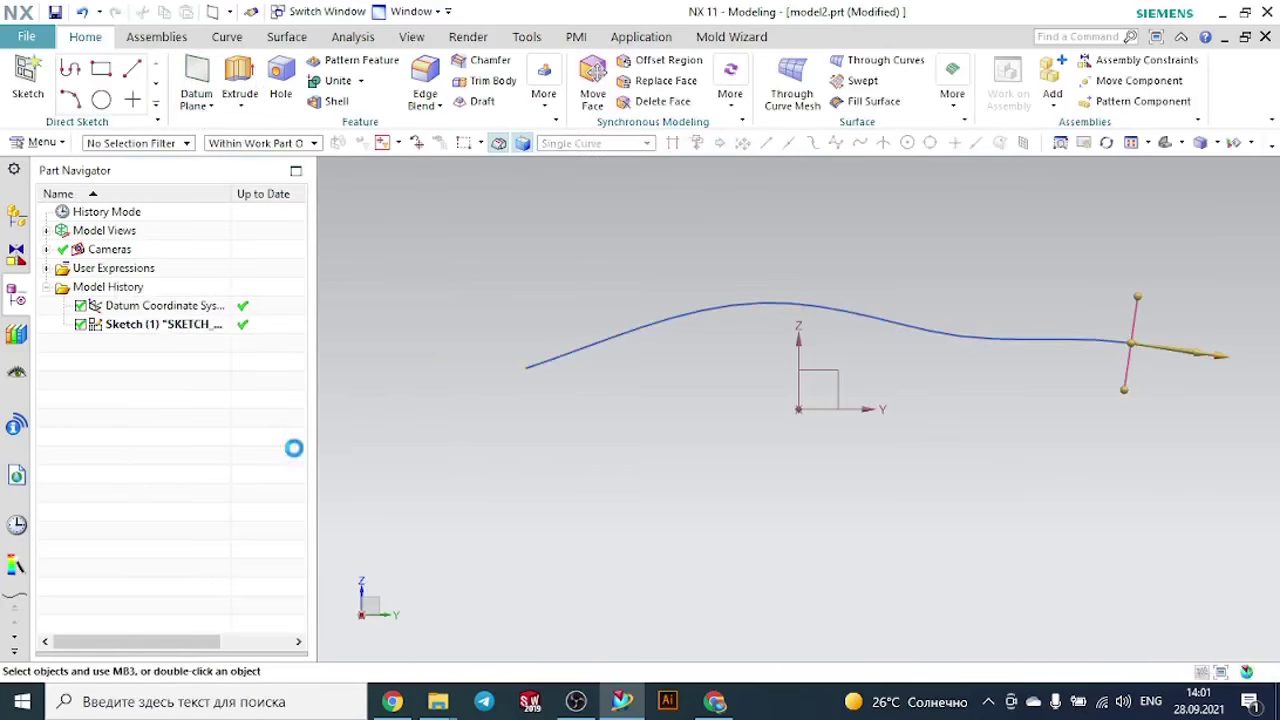
- Start a new sketch on the datum plane at the spline's end
scroll(403, 443, down, 2)
middle_drag(926, 420, 875, 447)
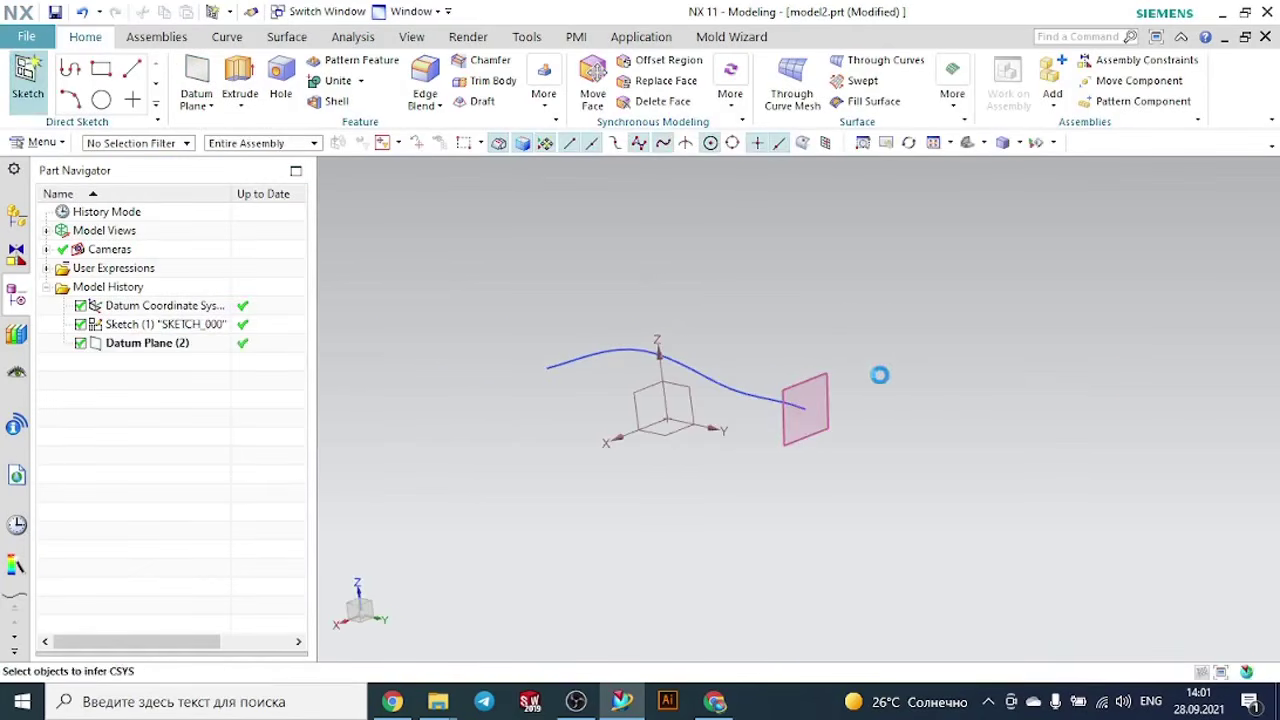
scroll(837, 395, up, 2)
click(797, 376)
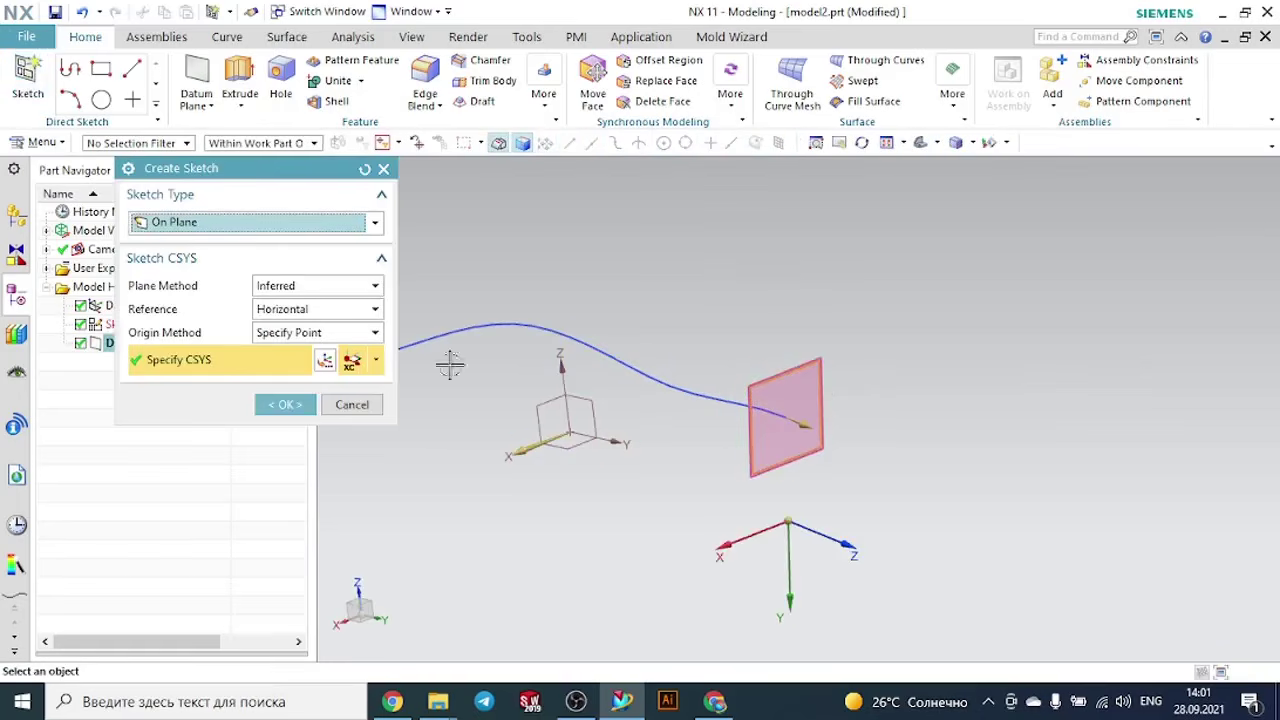
click(285, 404)
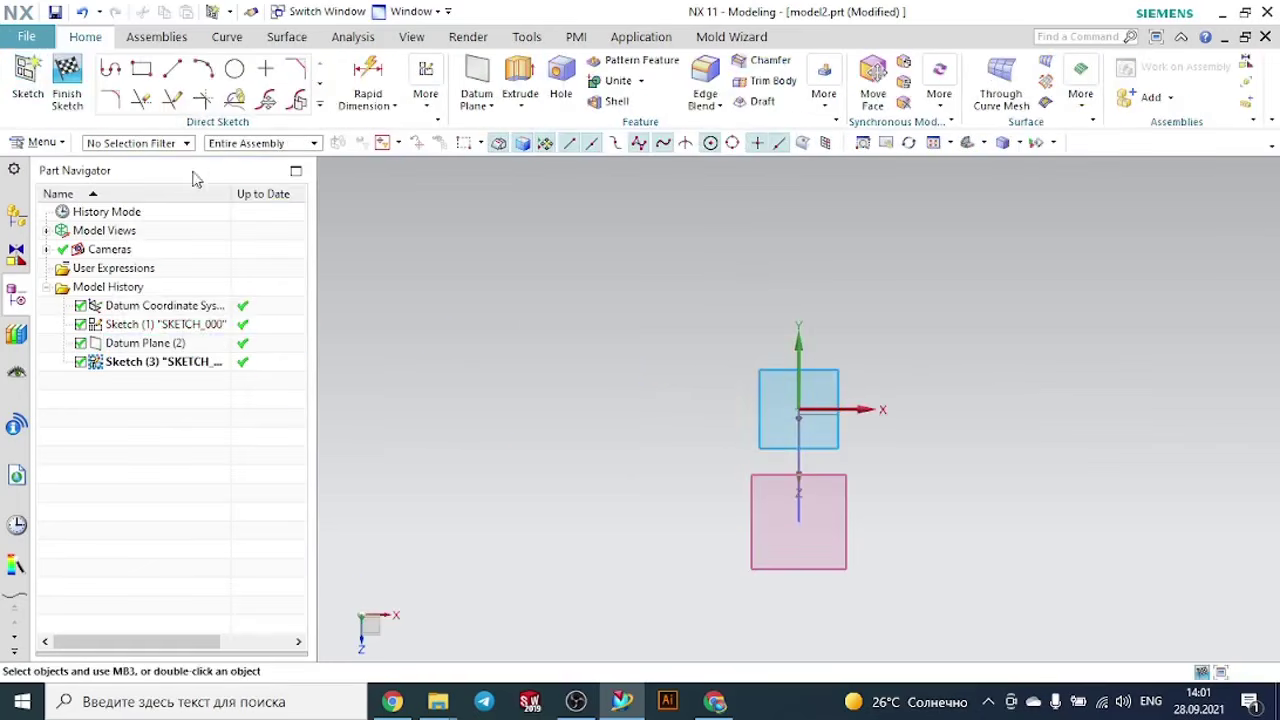
- Sketch an open three-line U profile around the spline's end, about 48 mm wide with legs about 21 mm long, and finish the sketch
click(111, 68)
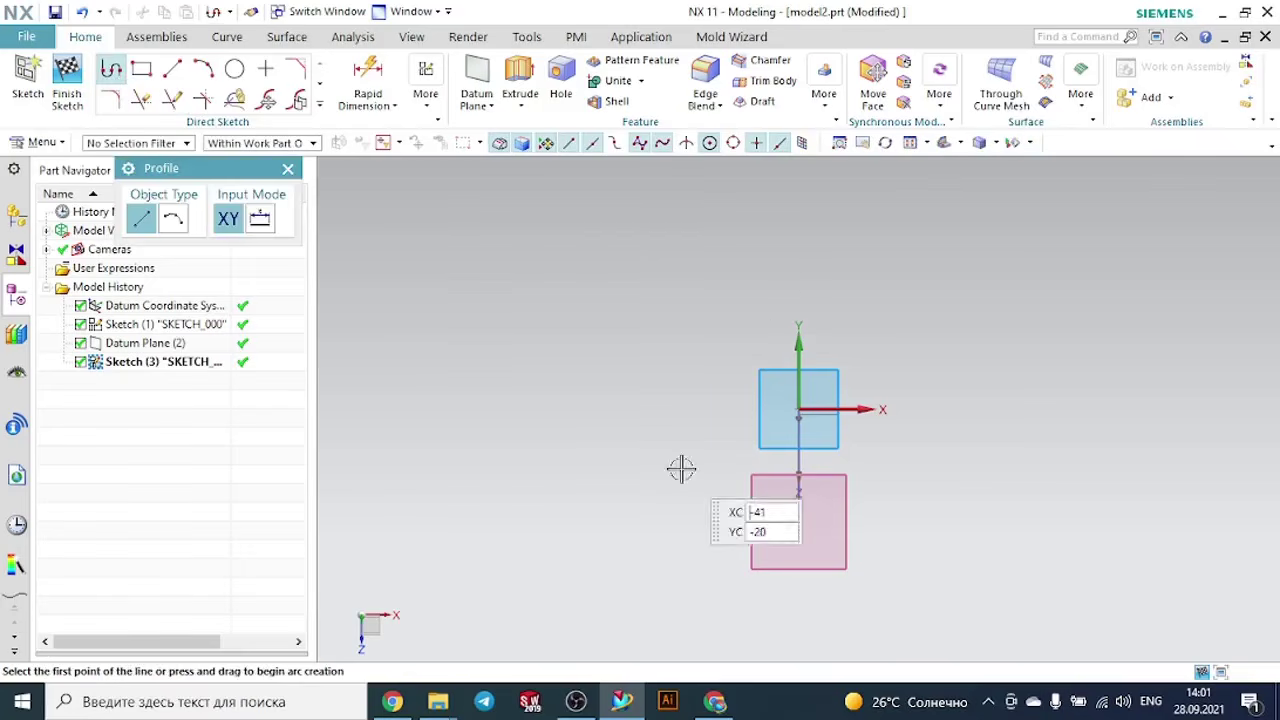
scroll(755, 570, up, 2)
click(703, 563)
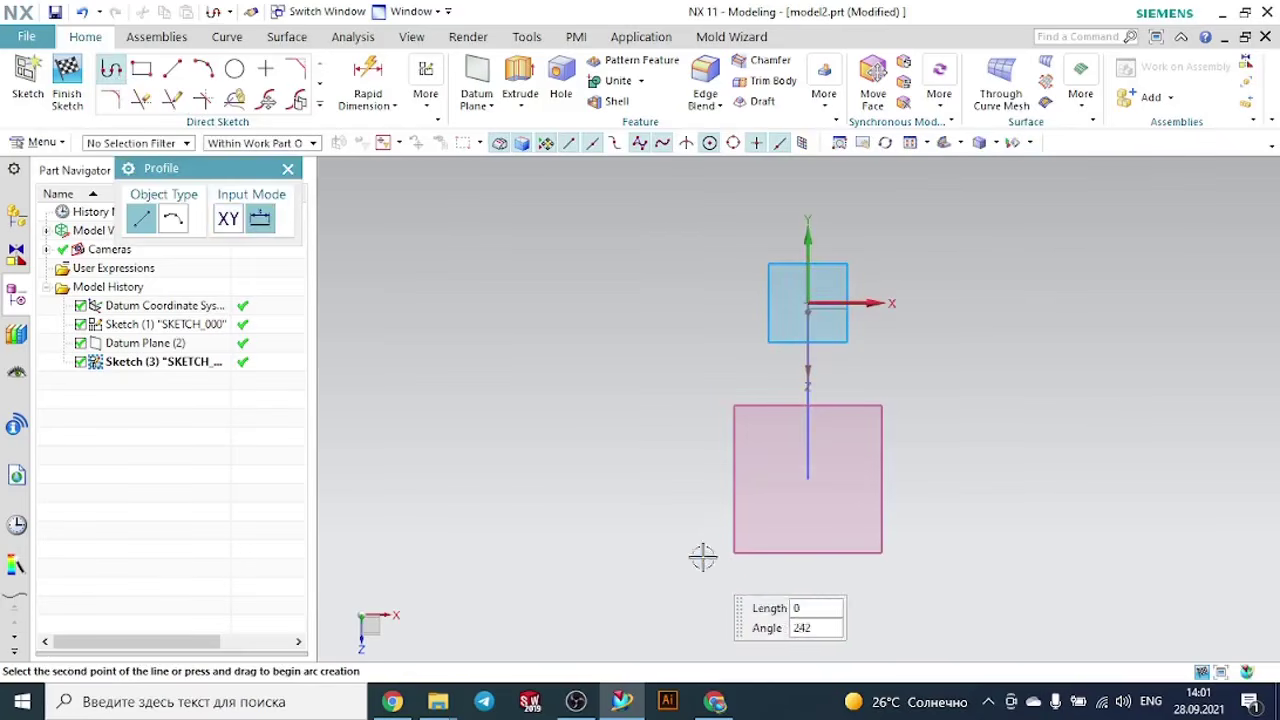
click(703, 466)
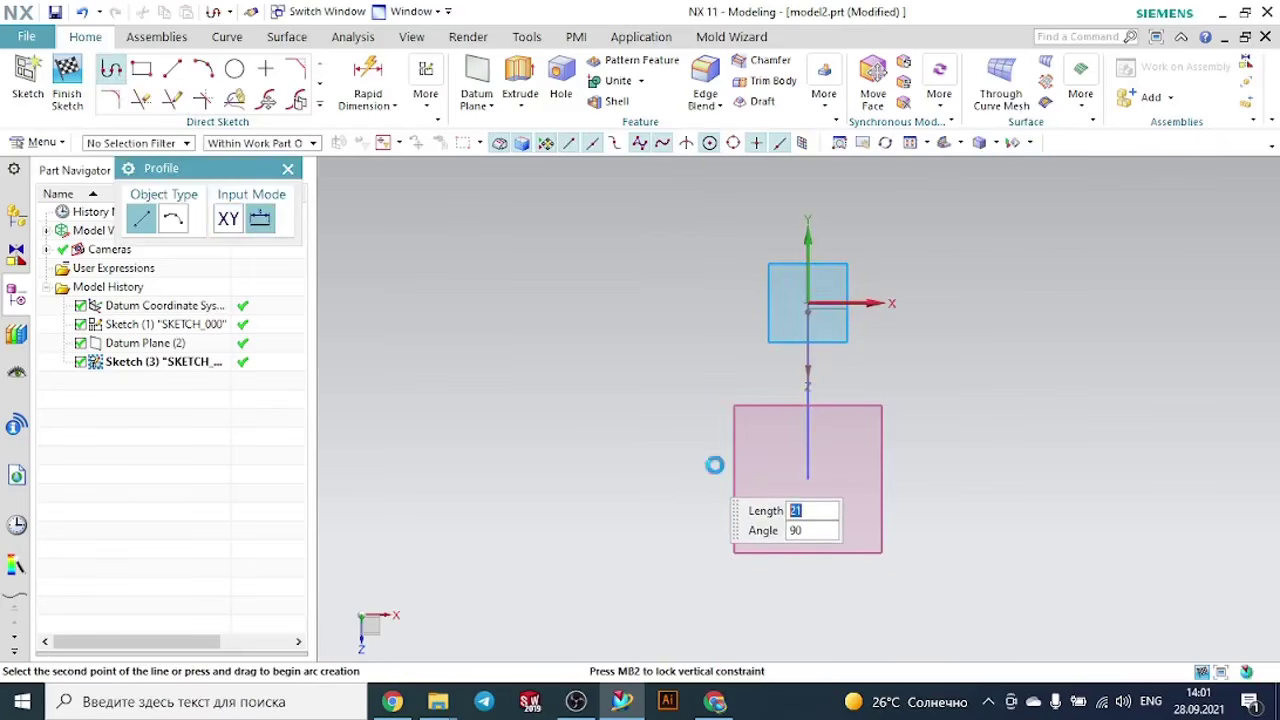
click(921, 466)
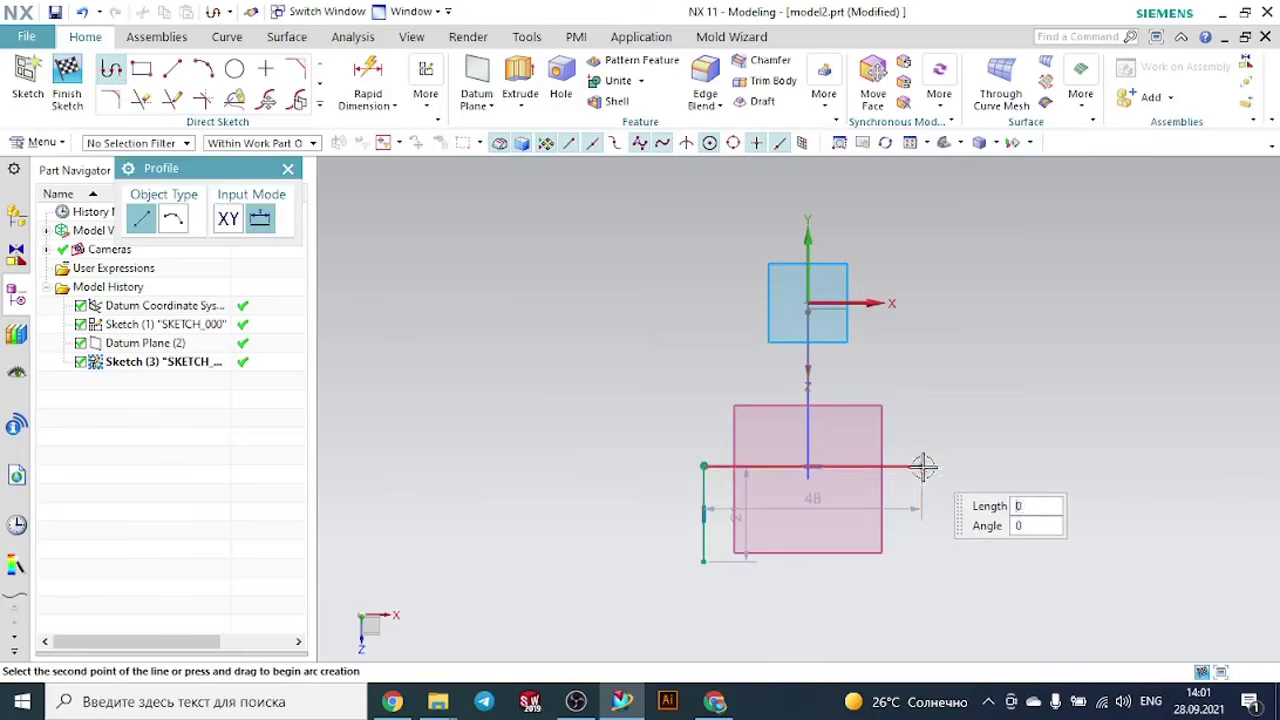
click(921, 560)
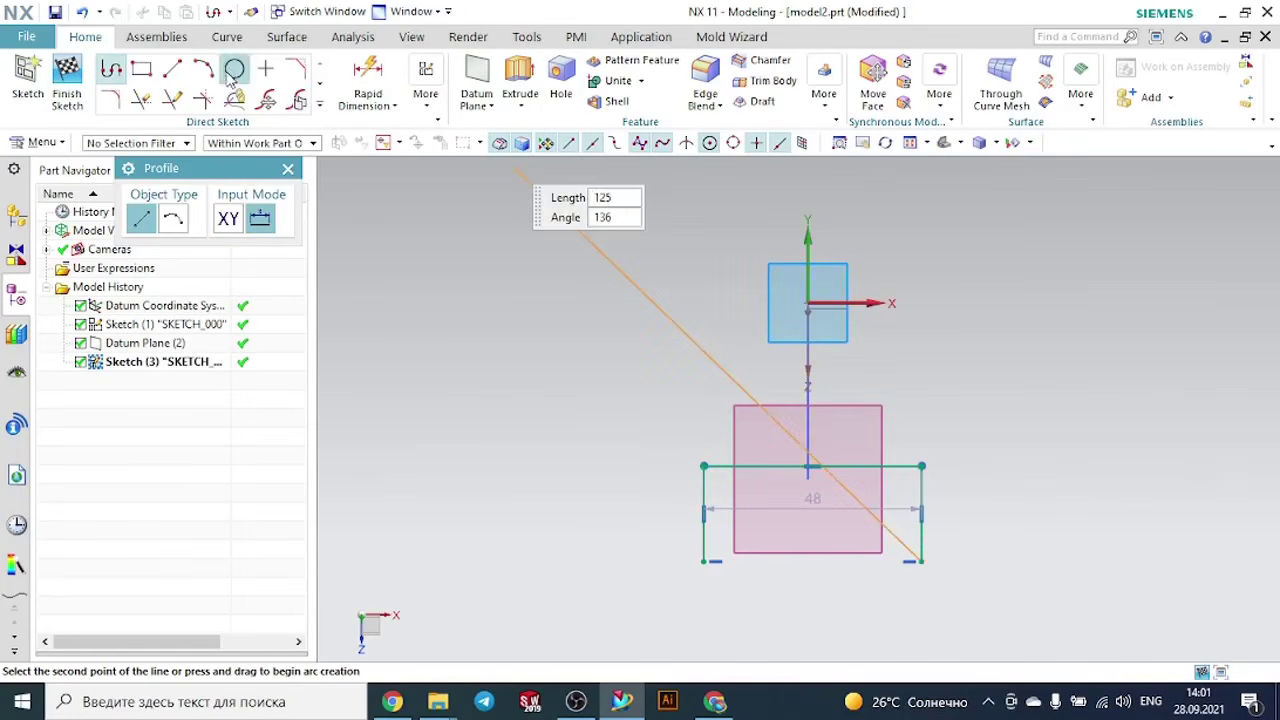
click(67, 78)
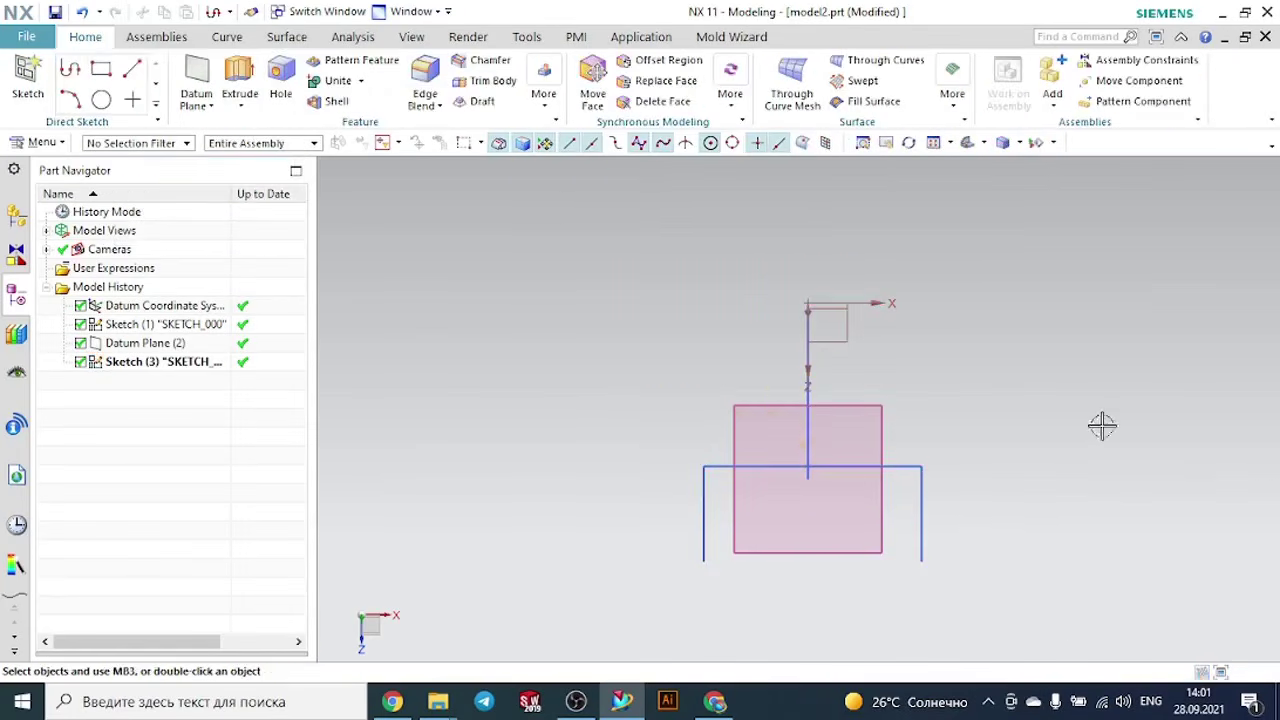
- Set up a Sweep along Guide with the three-line U profile as the section and the wavy spline as the guide
mouse_move(1003, 447)
middle_down()
mouse_move(991, 380)
mouse_move(1006, 351)
mouse_move(909, 271)
mouse_move(848, 320)
mouse_move(850, 345)
mouse_move(903, 357)
middle_up()
scroll(903, 357, down, 1)
scroll(1165, 288, down, 1)
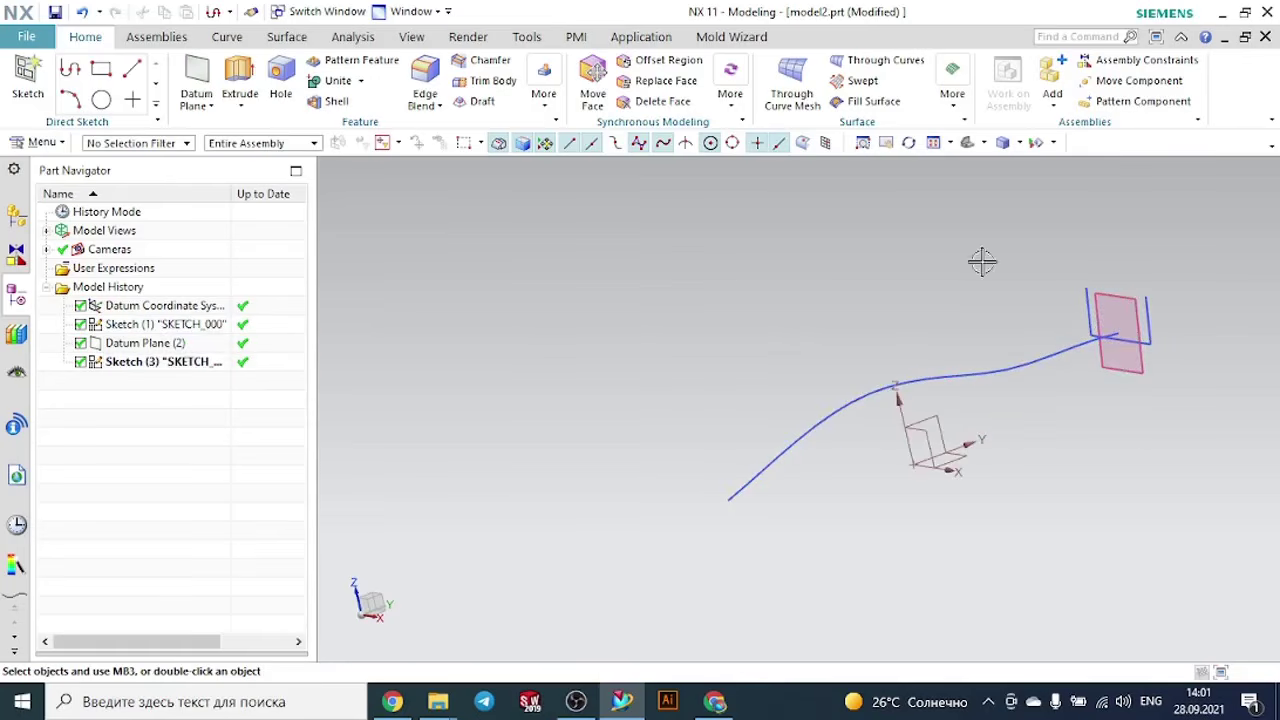
click(951, 104)
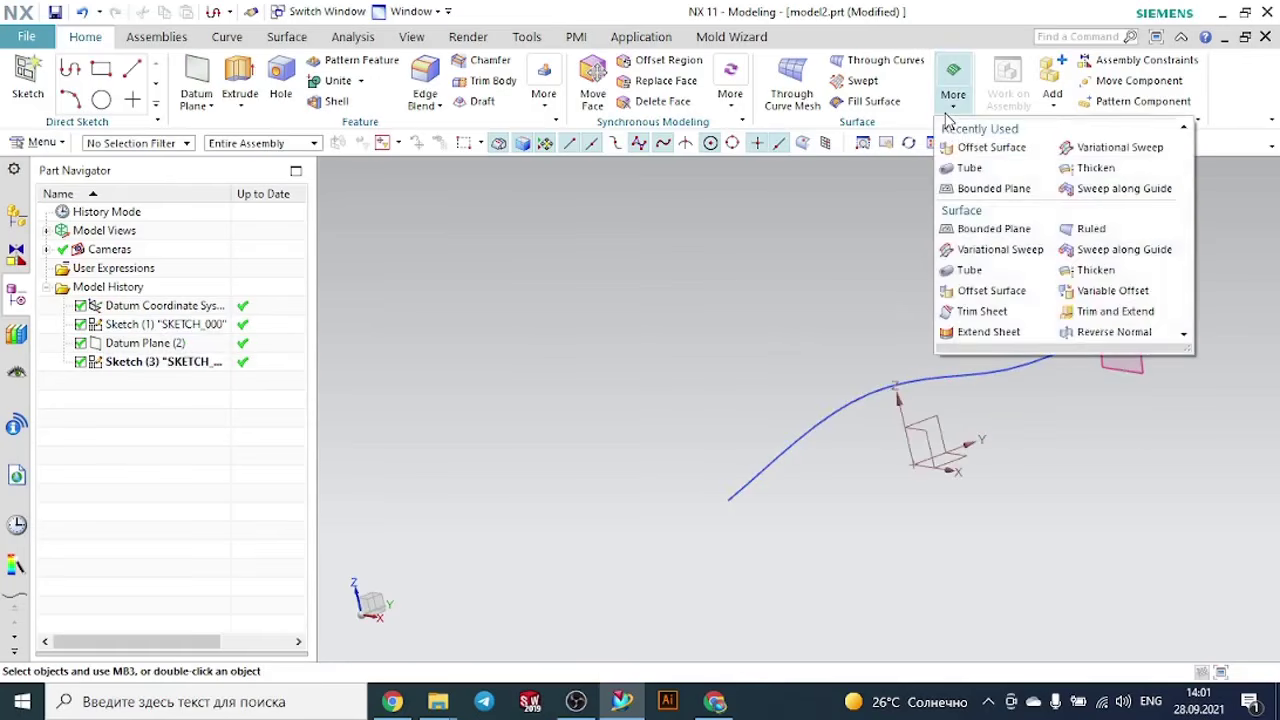
click(1068, 189)
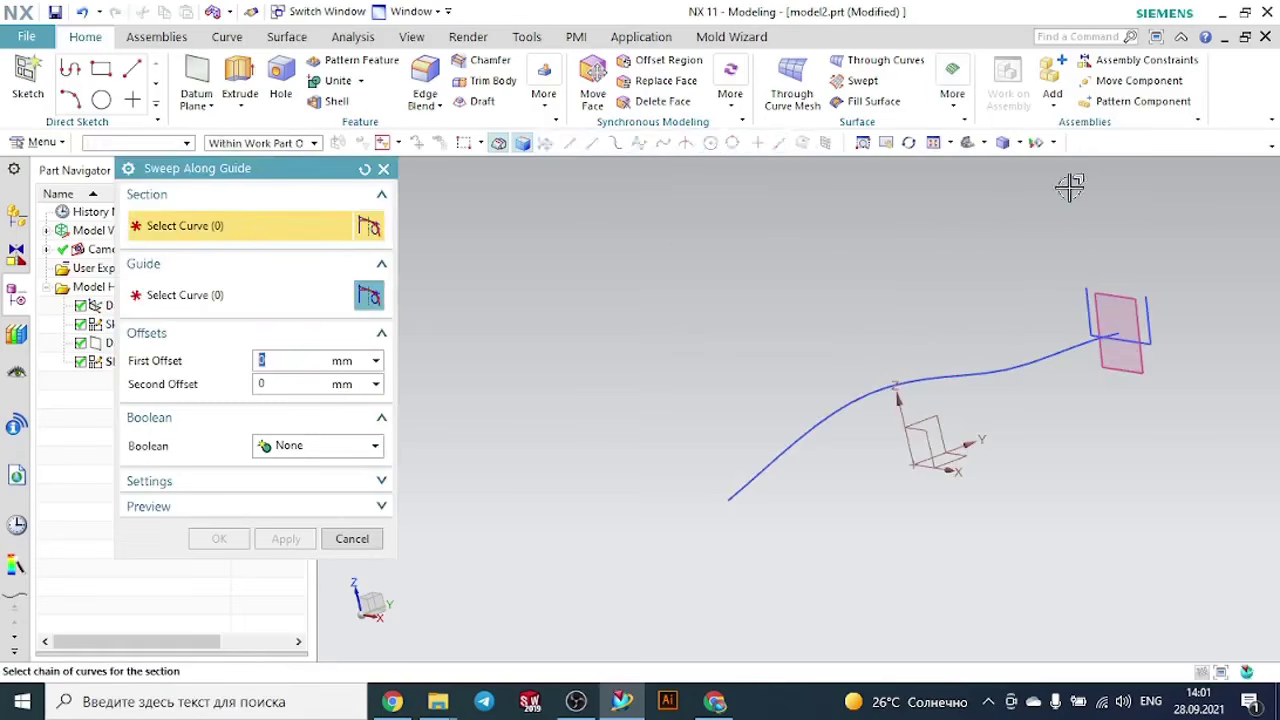
scroll(1268, 333, up, 2)
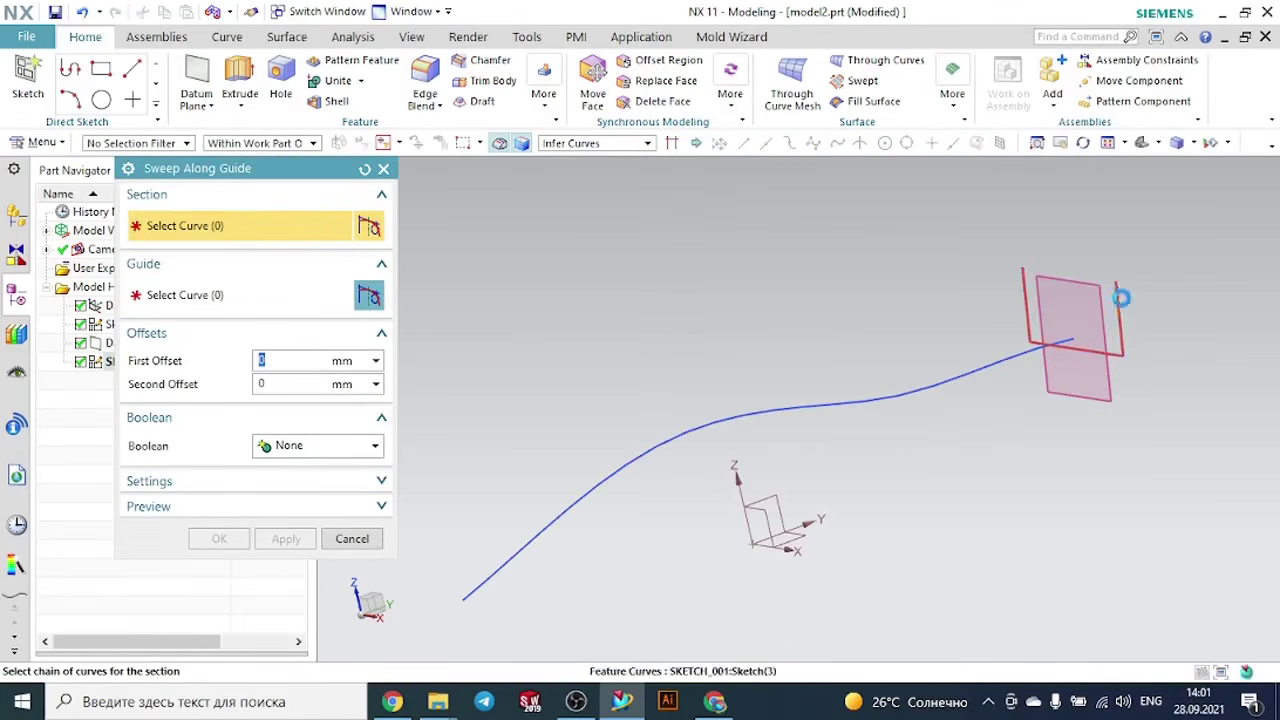
click(1120, 293)
click(265, 300)
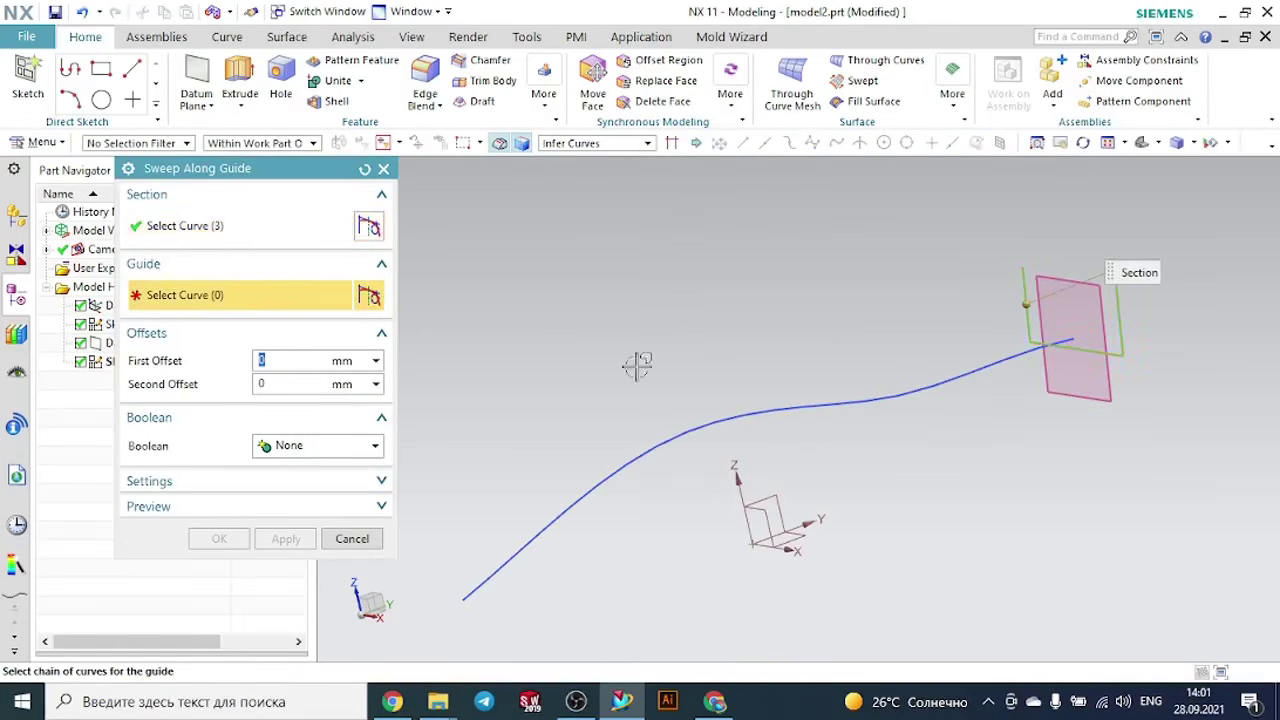
click(709, 413)
middle_drag(709, 413, 880, 462)
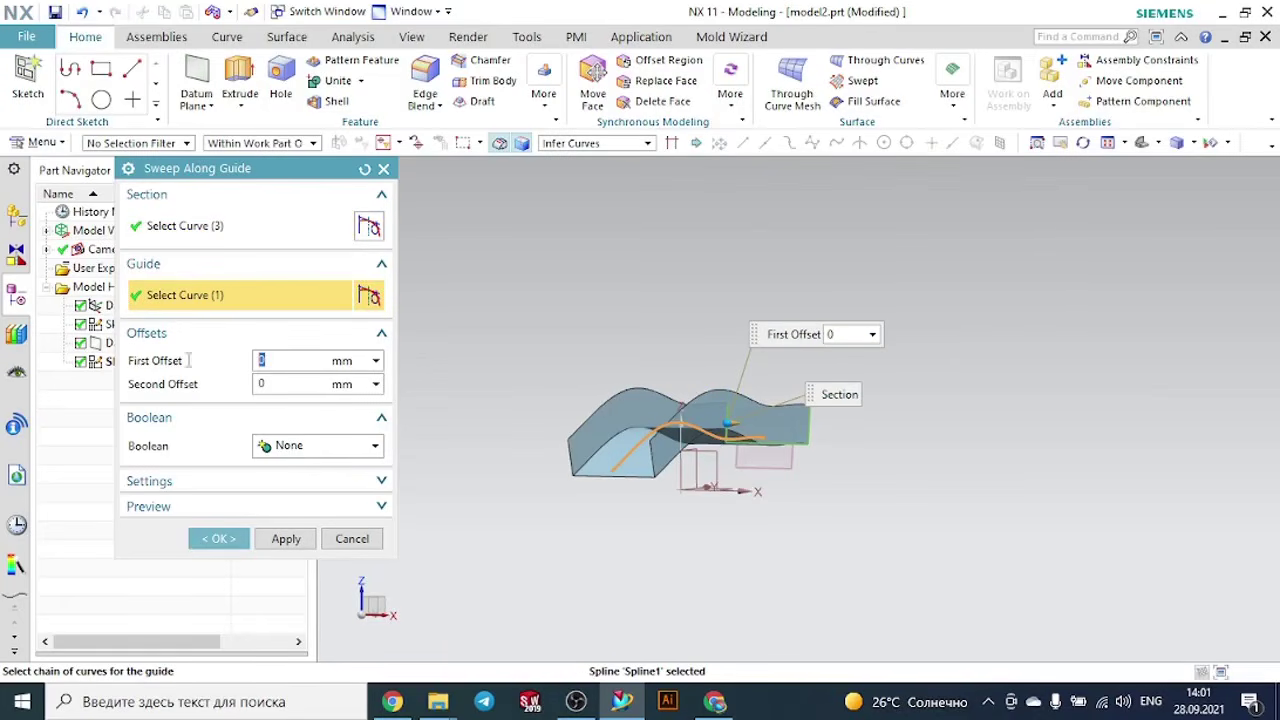
- Give the sweep a First Offset of 2 mm with Second Offset 0, inspect the wall at the section corner and create it
key(Return)
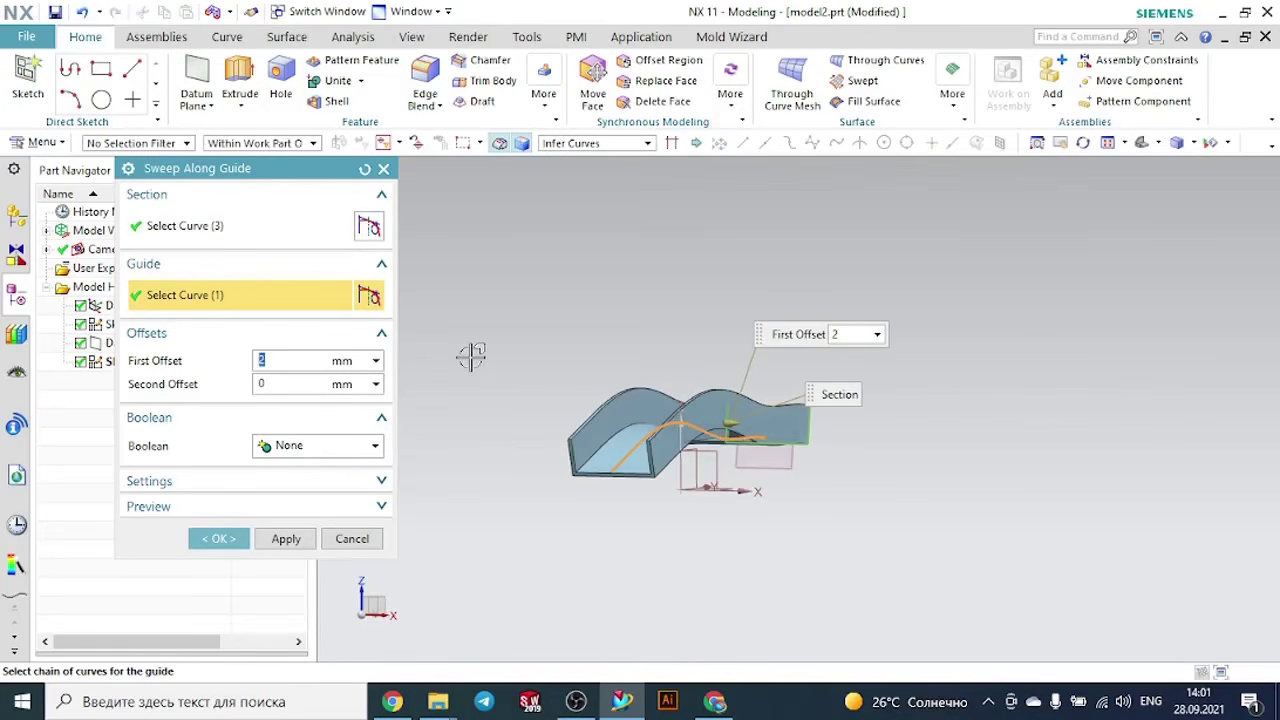
middle_drag(563, 396, 996, 412)
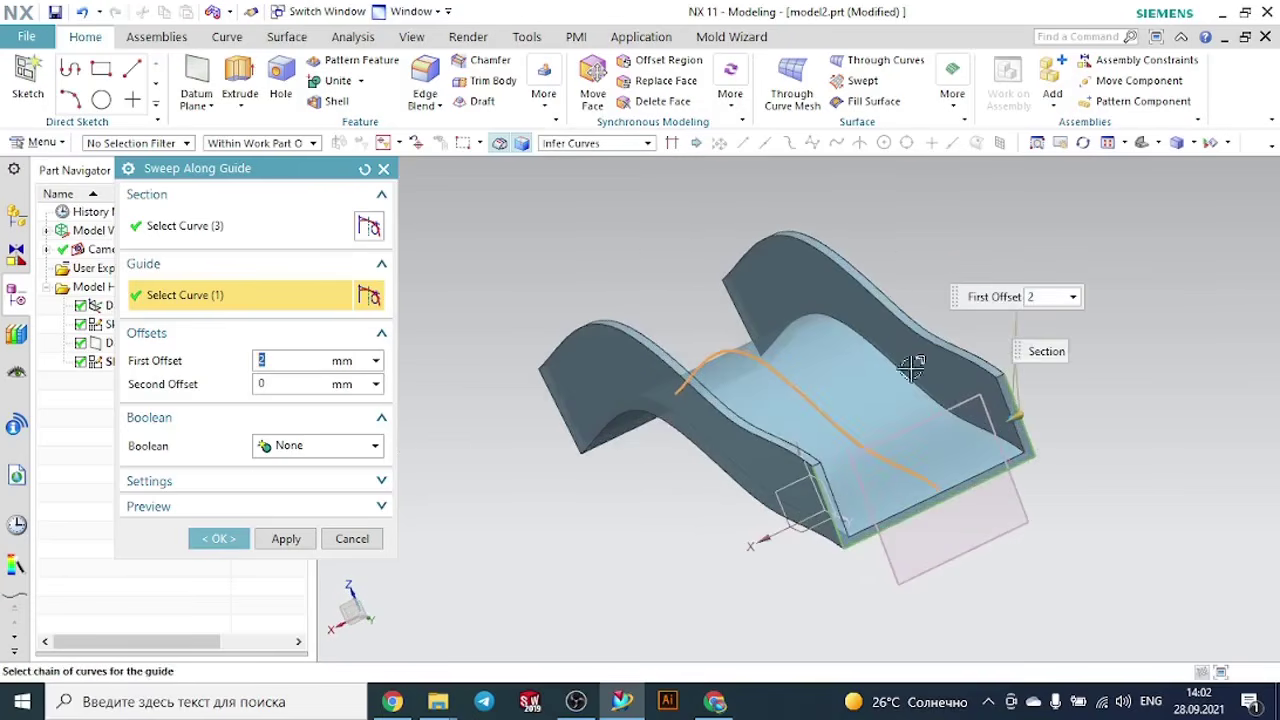
scroll(1017, 458, up, 5)
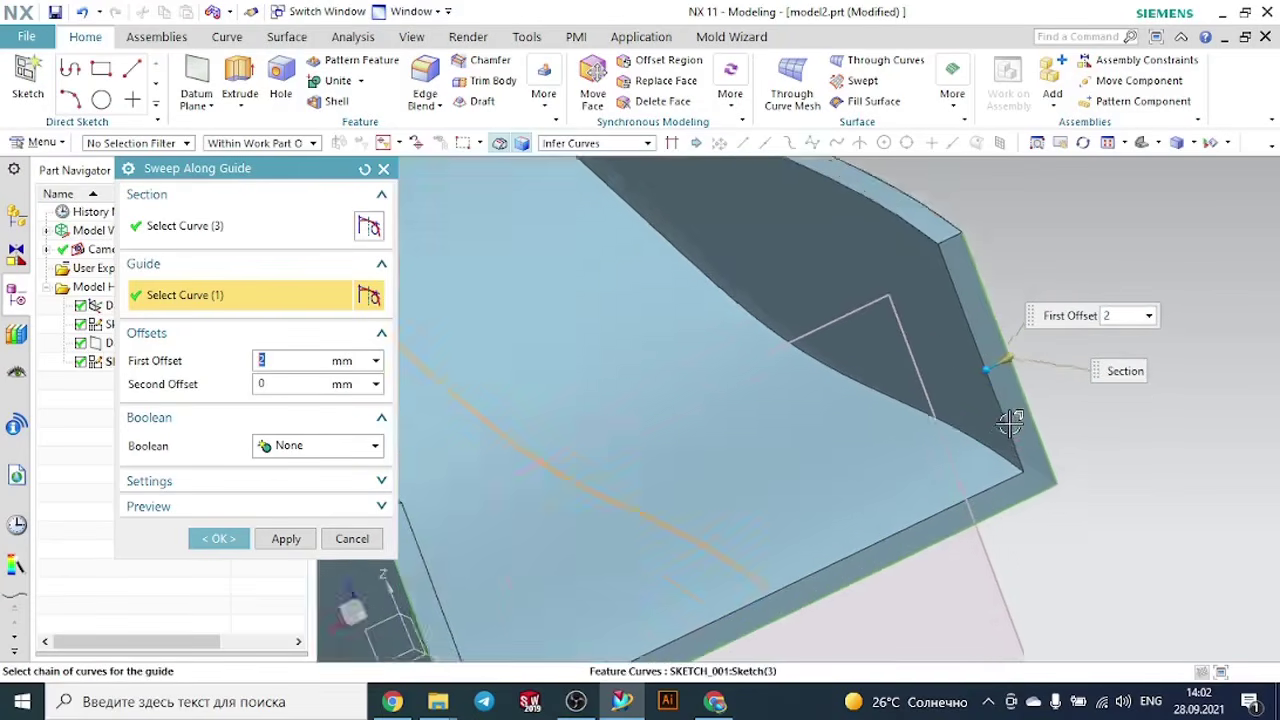
mouse_move(966, 357)
mouse_down()
mouse_move(914, 386)
mouse_move(992, 337)
mouse_up()
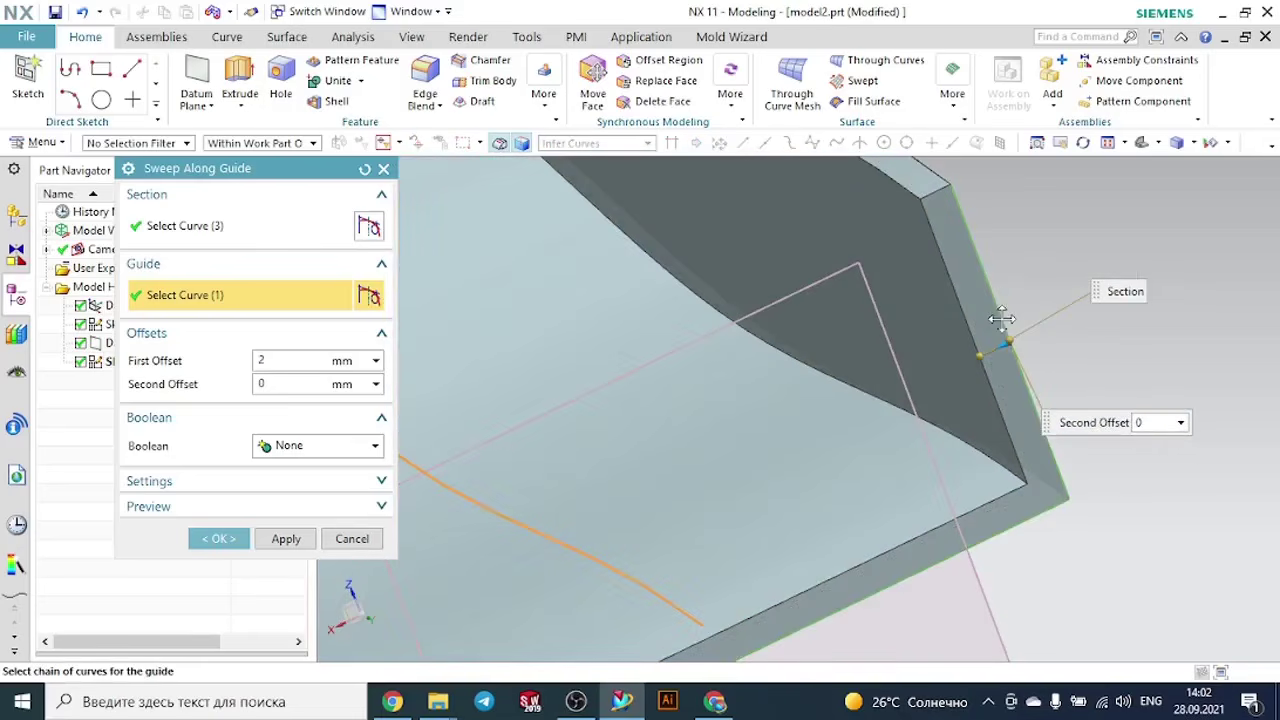
click(220, 539)
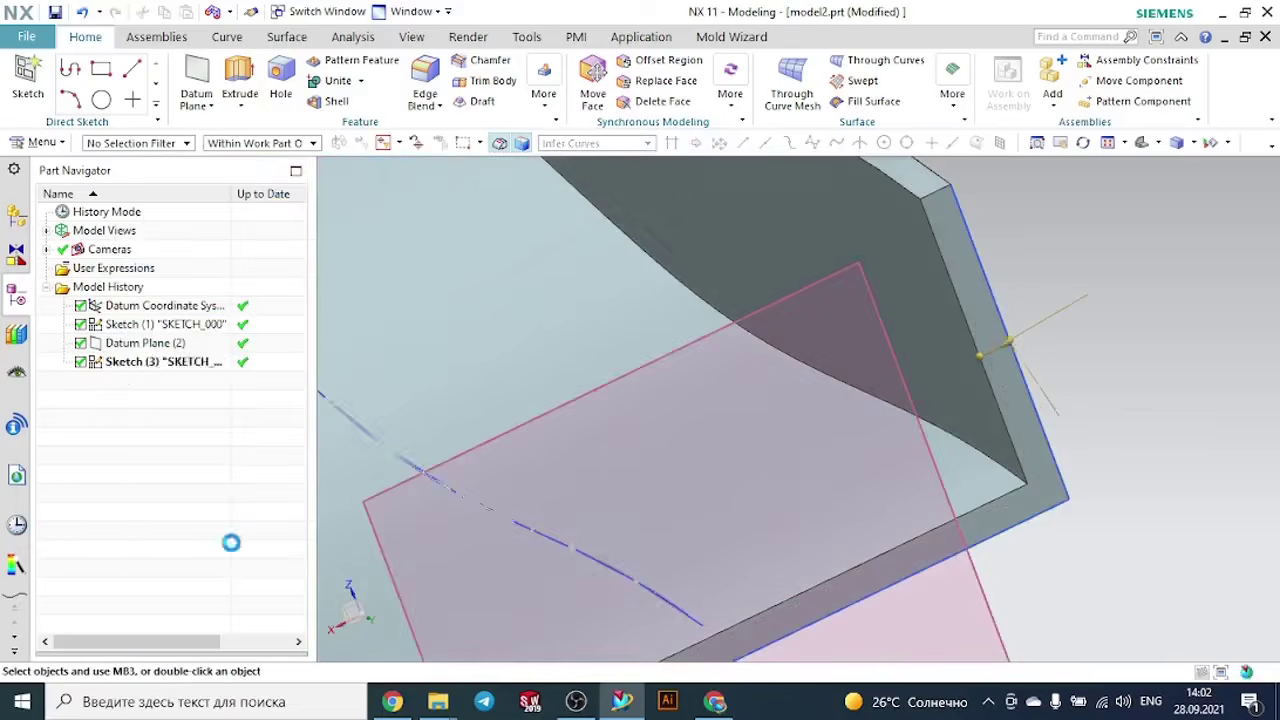
- Hide the datum plane at the channel's end and inspect the finished channel from other angles
scroll(721, 368, down, 5)
click(760, 345)
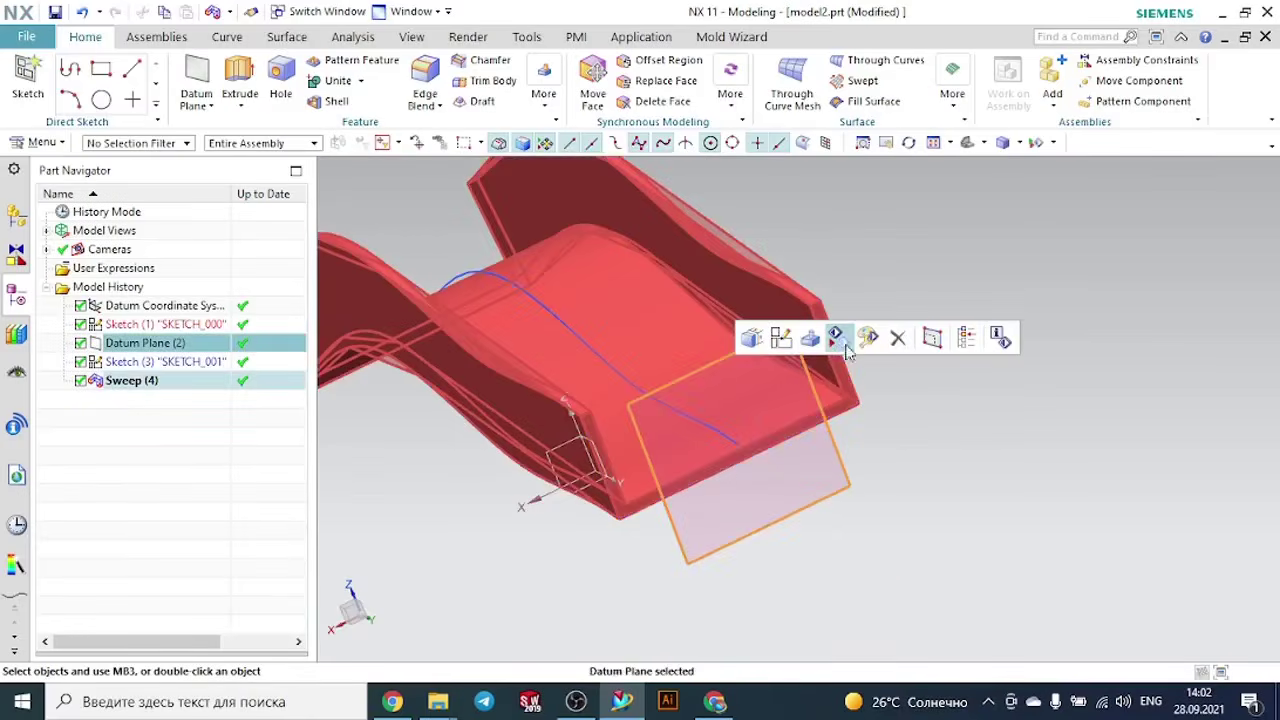
click(836, 338)
middle_drag(990, 308, 1053, 302)
middle_drag(686, 289, 784, 297)
click(968, 143)
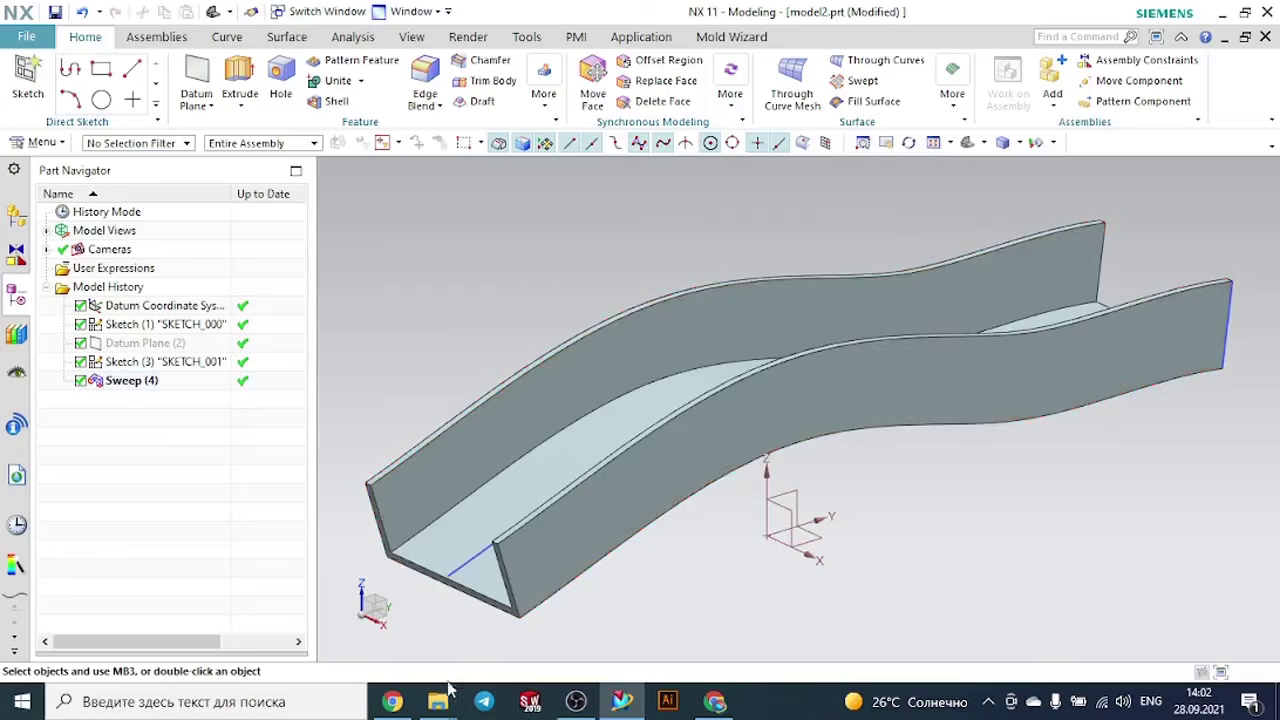
- Switch to the "Sweep along the guide" folder in File Explorer and open model8
click(320, 610)
double_click(212, 275)
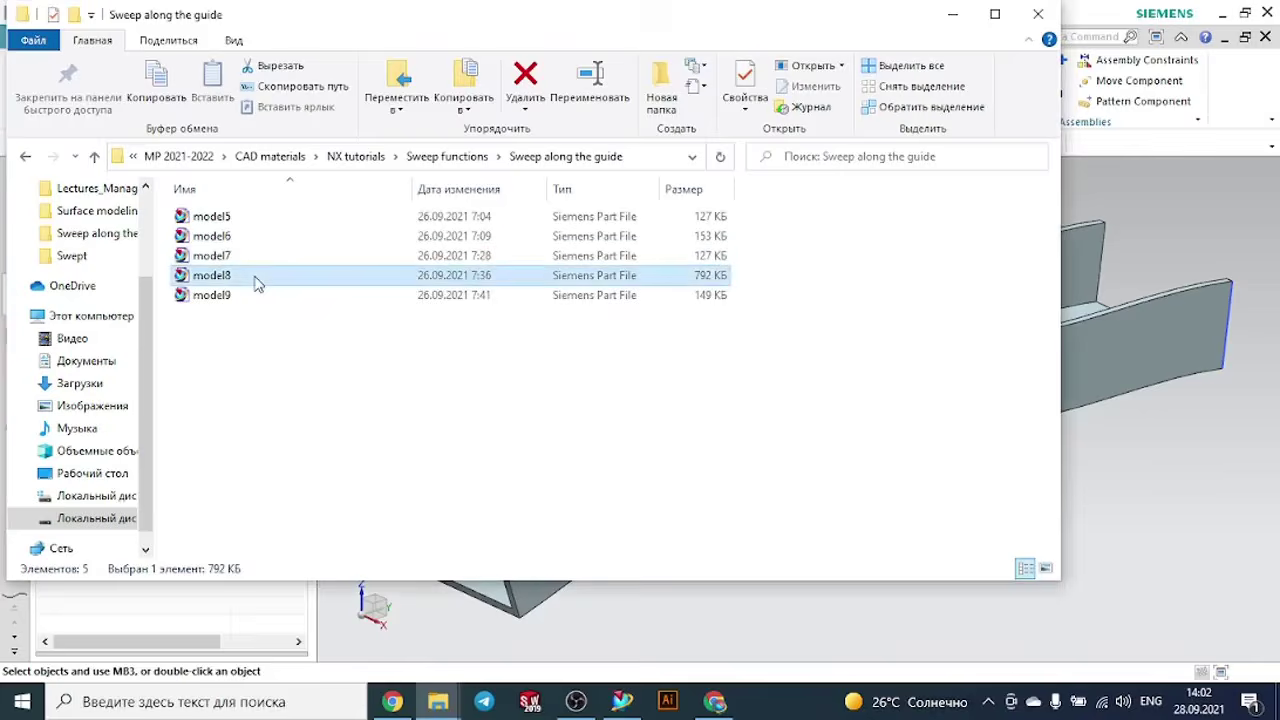
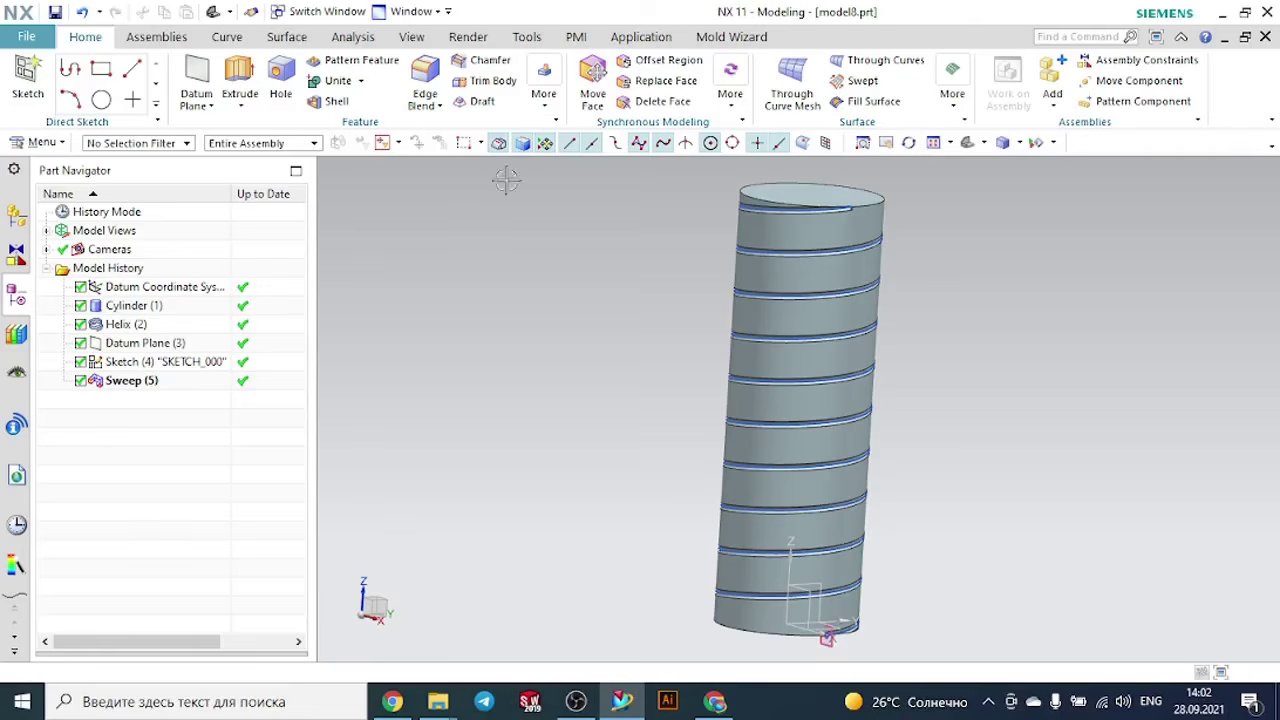
click(820, 231)
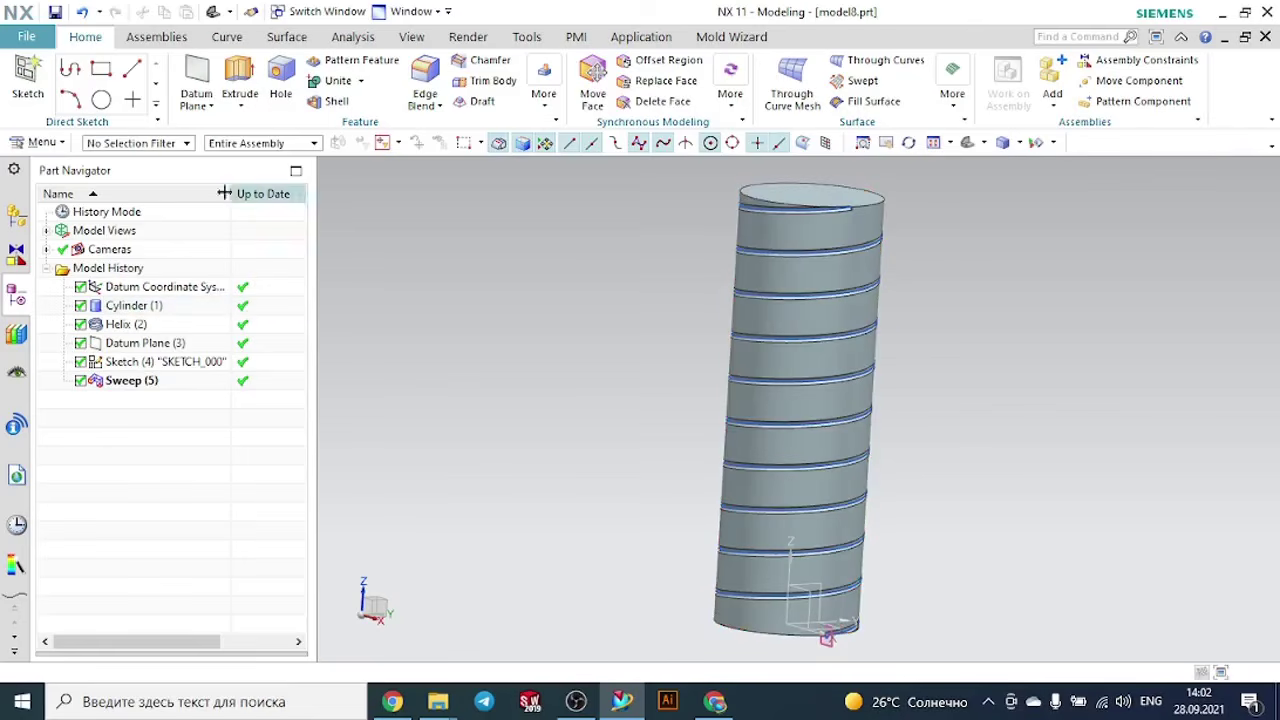
click(40, 143)
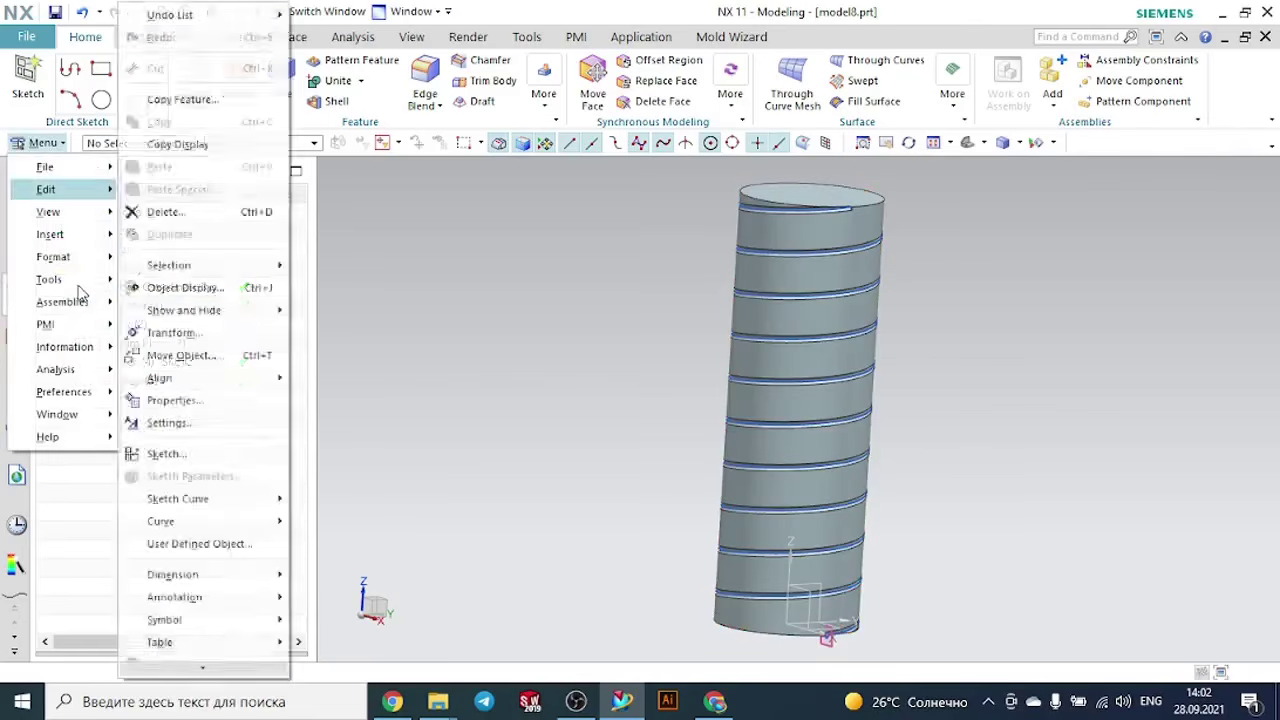
mouse_move(82, 290)
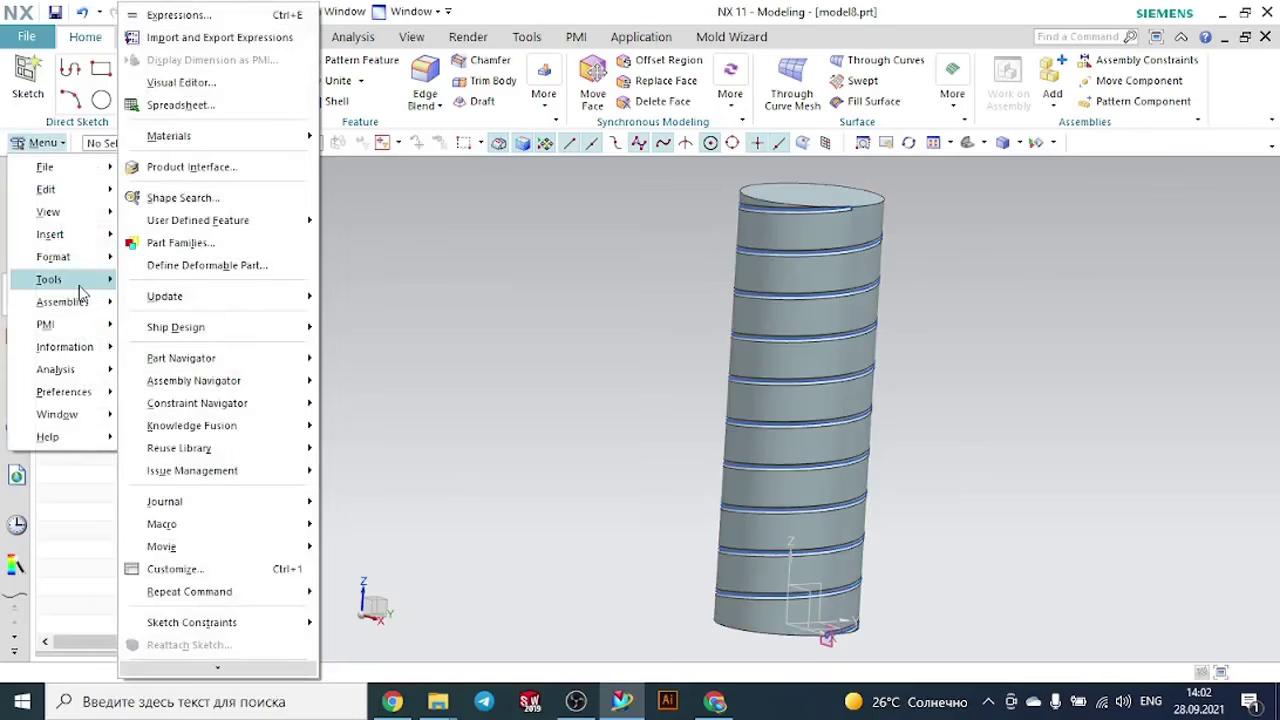
mouse_move(63, 238)
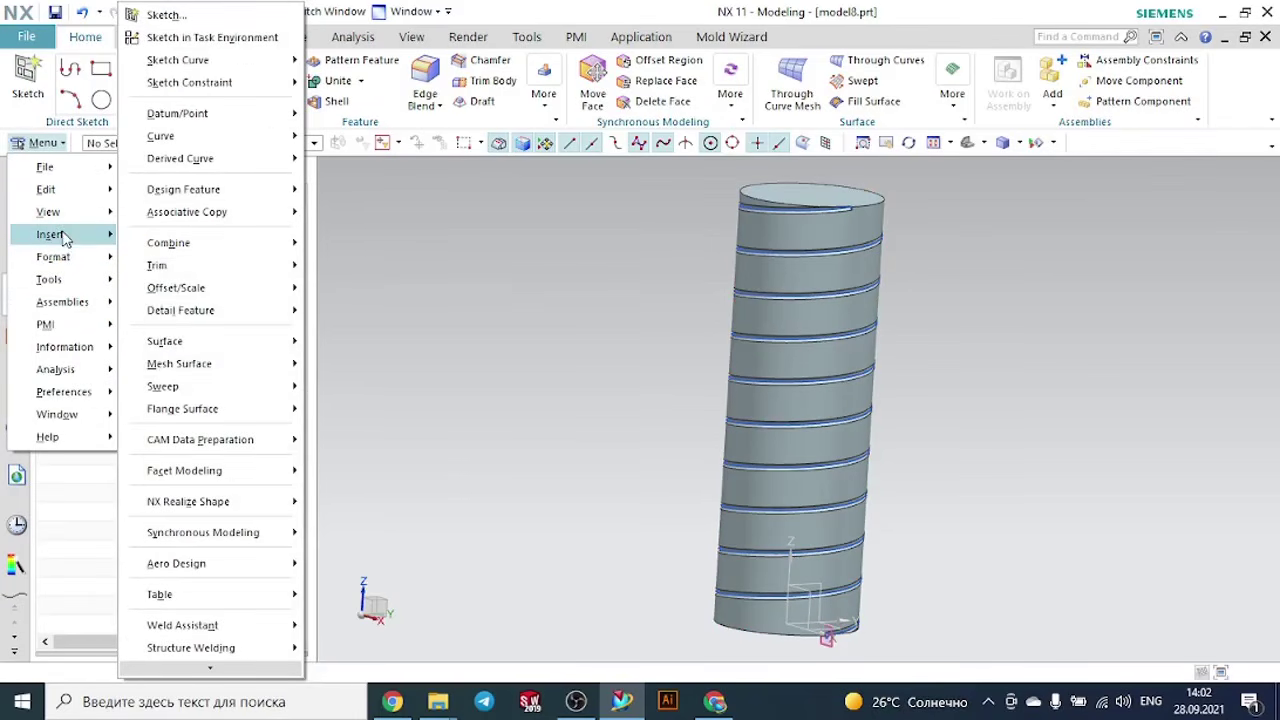
mouse_move(213, 390)
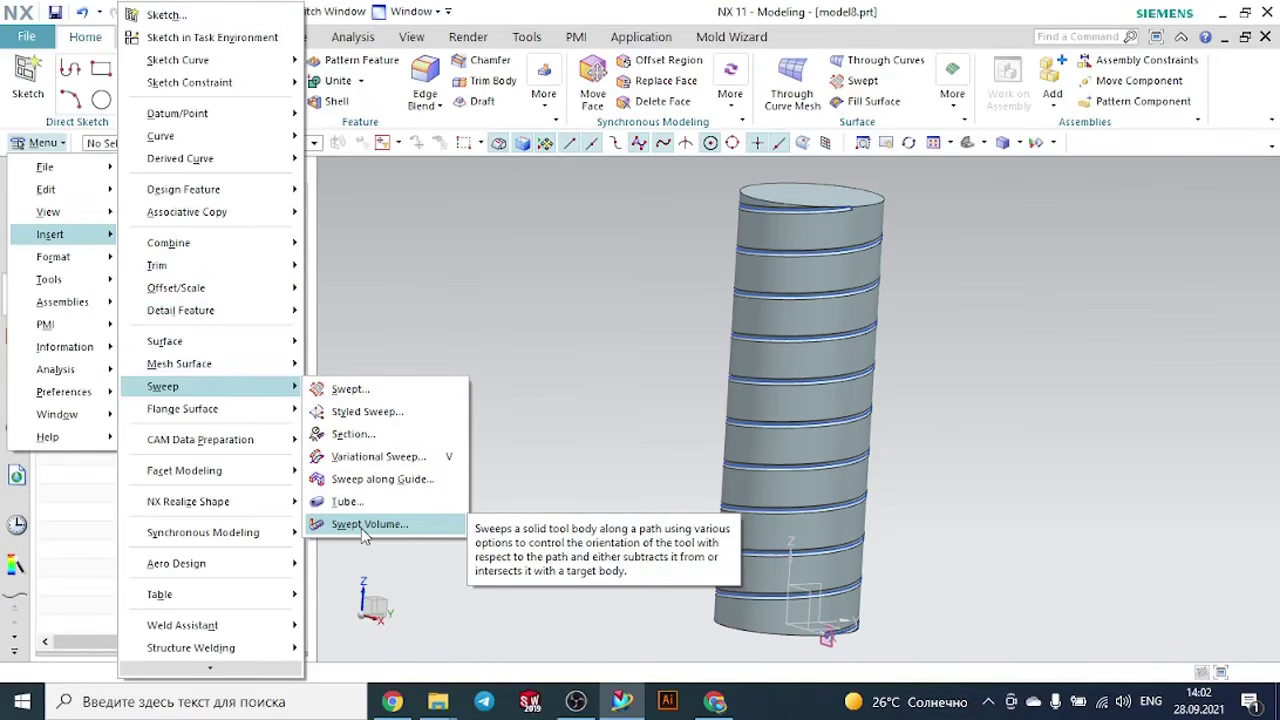
click(603, 331)
- Create a new part from the Model template in millimetres with the file name model3.prt
click(26, 37)
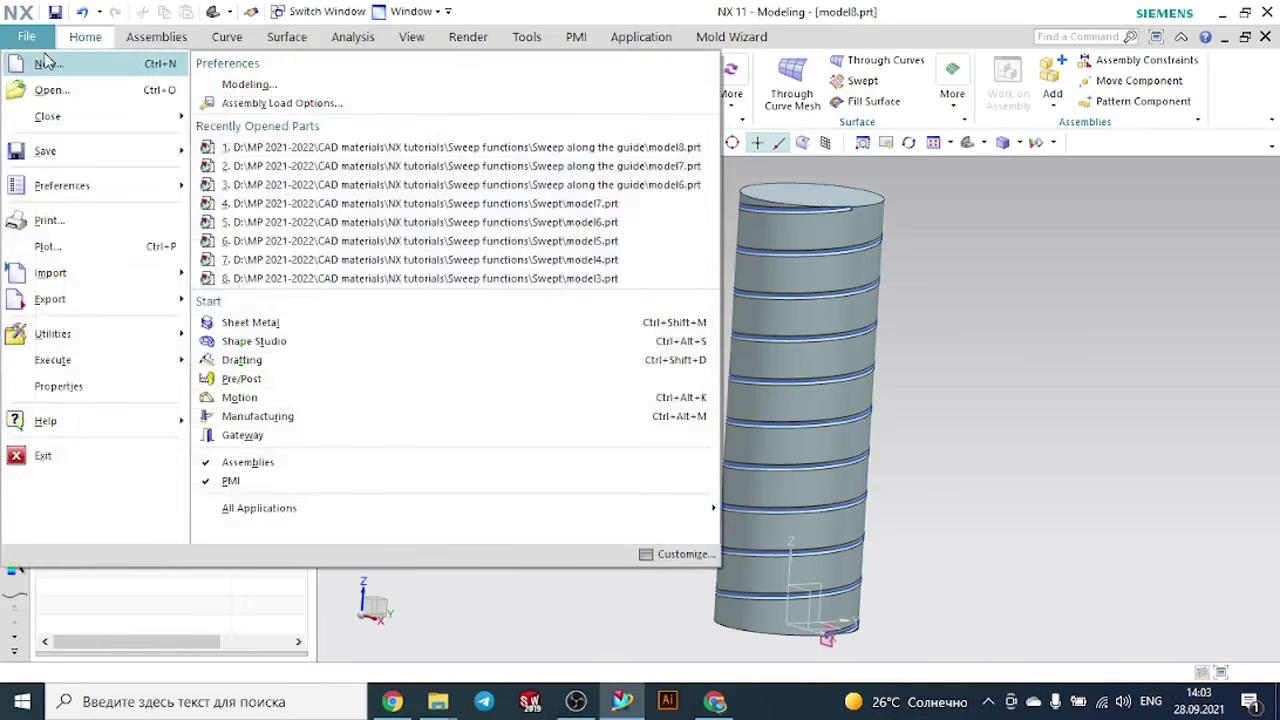
click(45, 57)
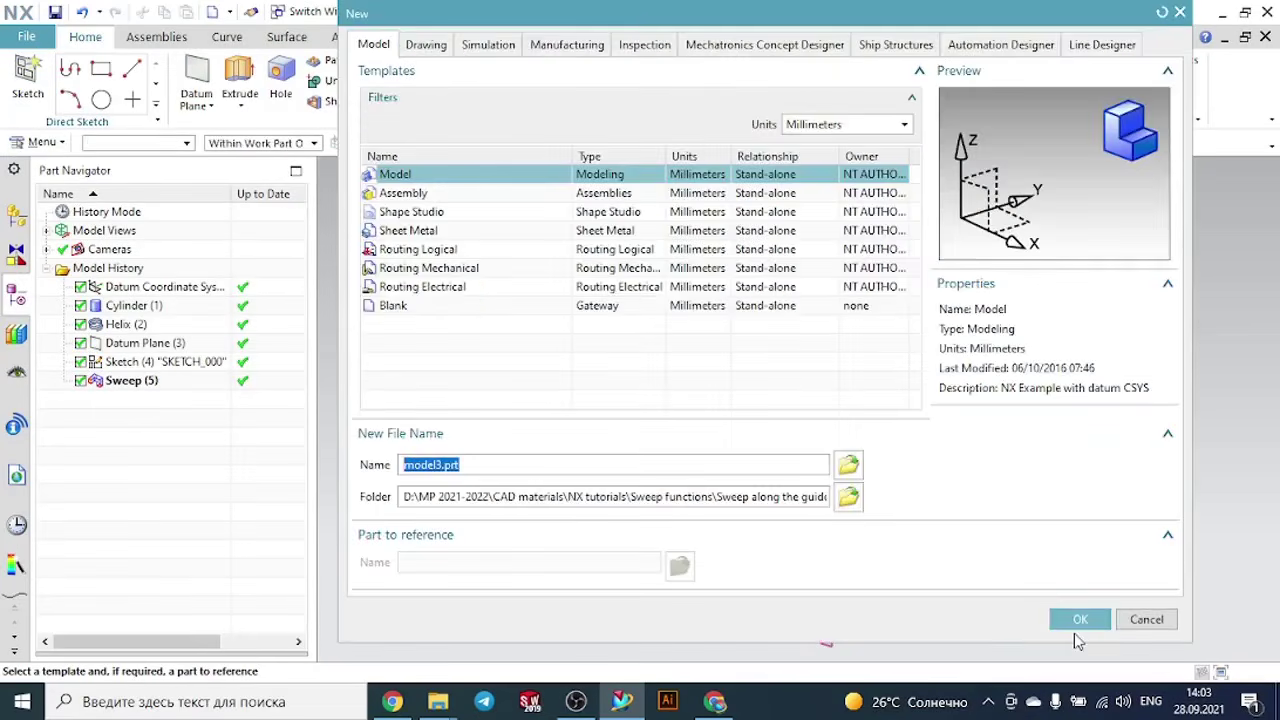
click(1074, 619)
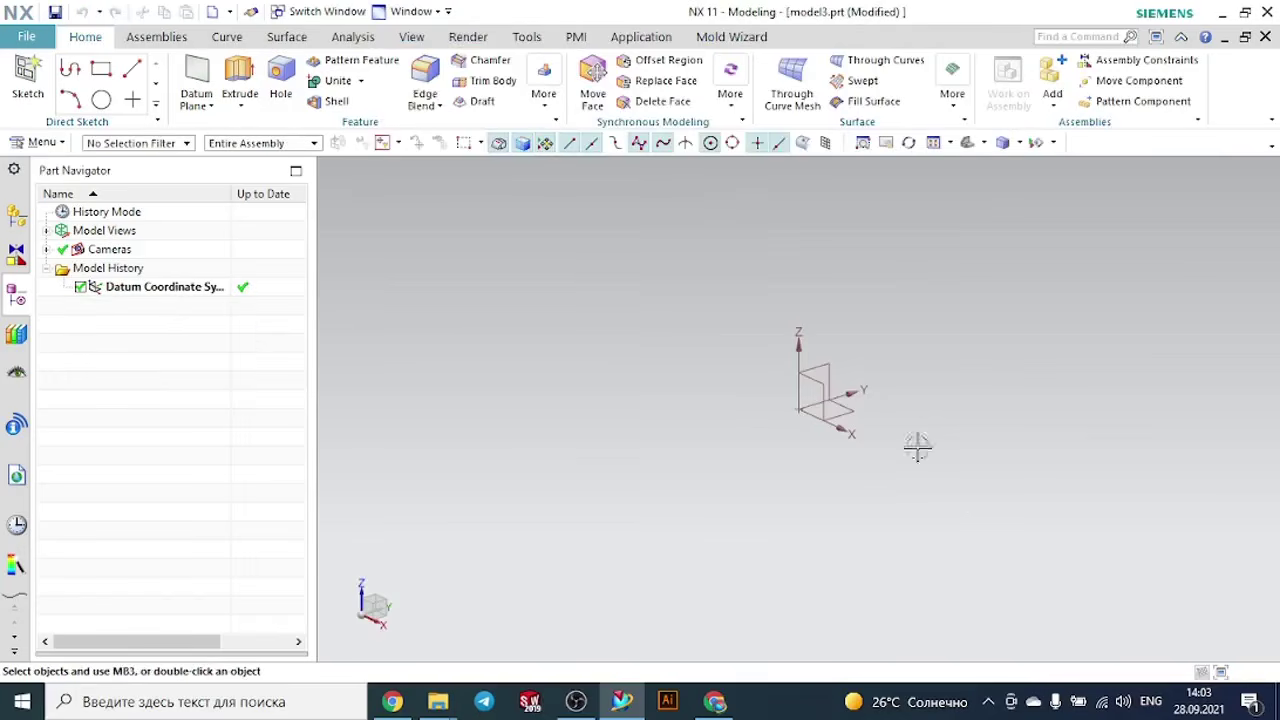
- Create a cylinder 100 mm in diameter and 300 mm high along Z at the origin, and check its parameters
click(544, 102)
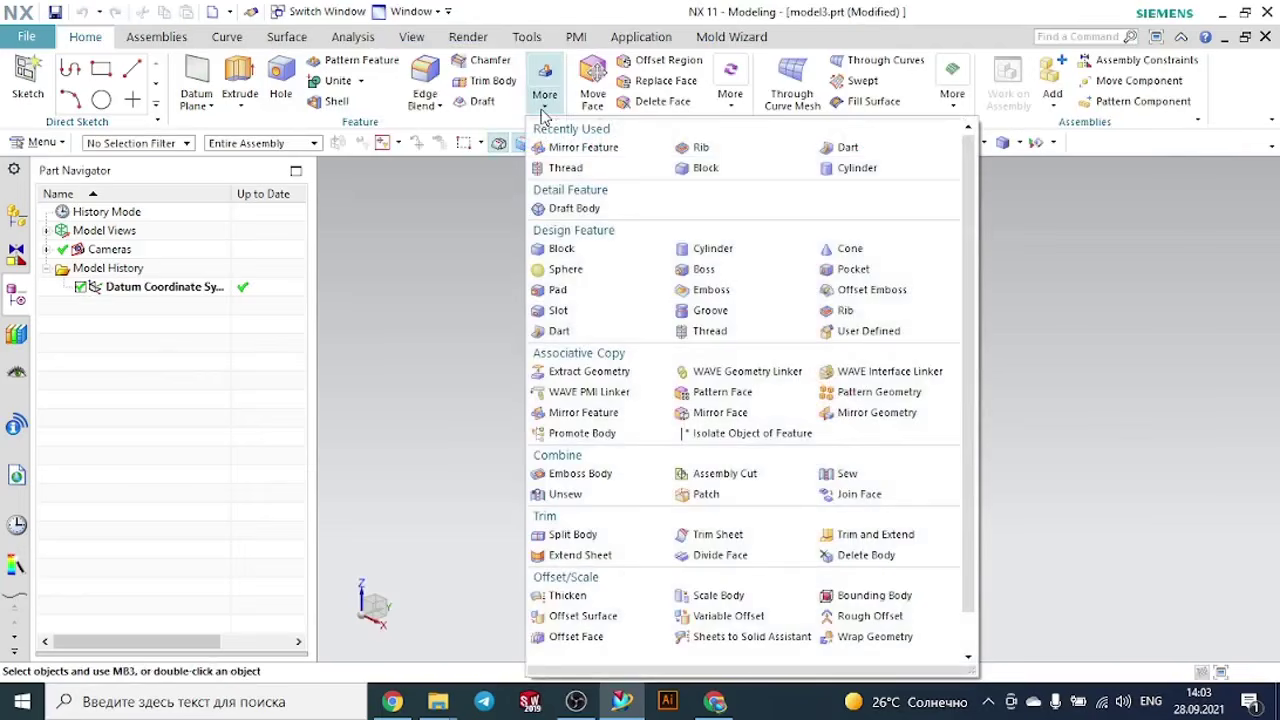
click(718, 252)
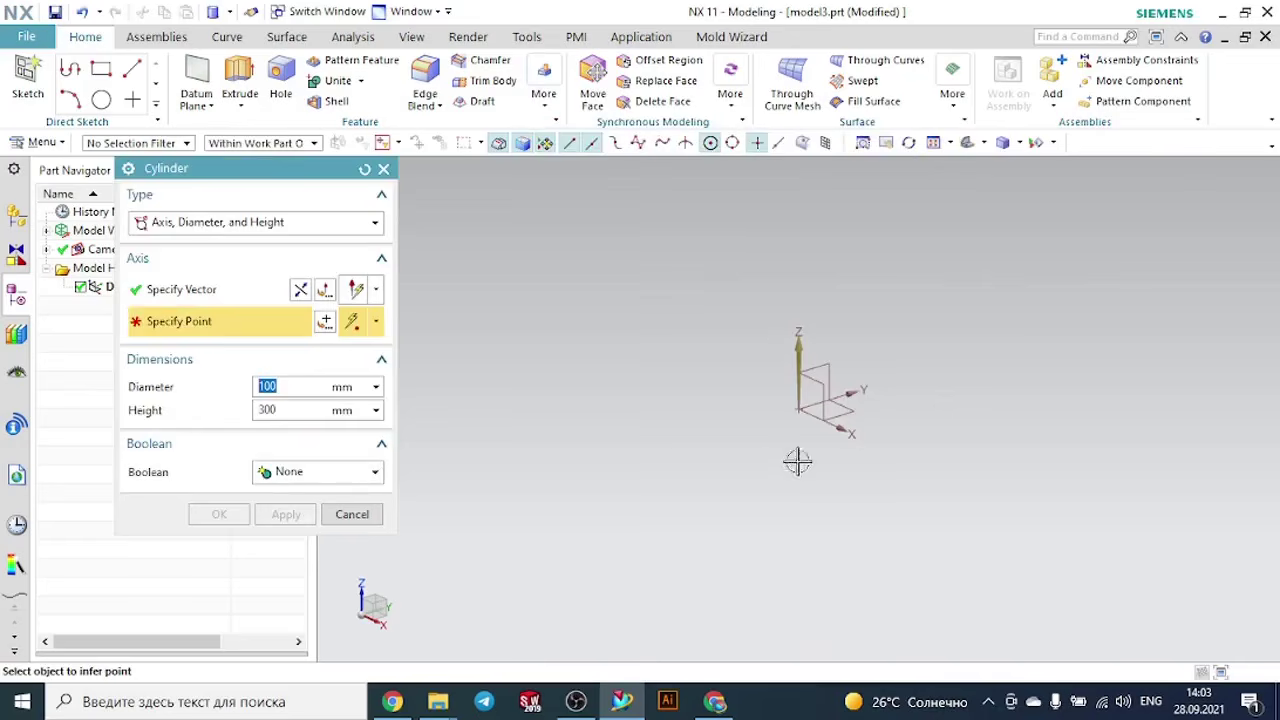
click(798, 408)
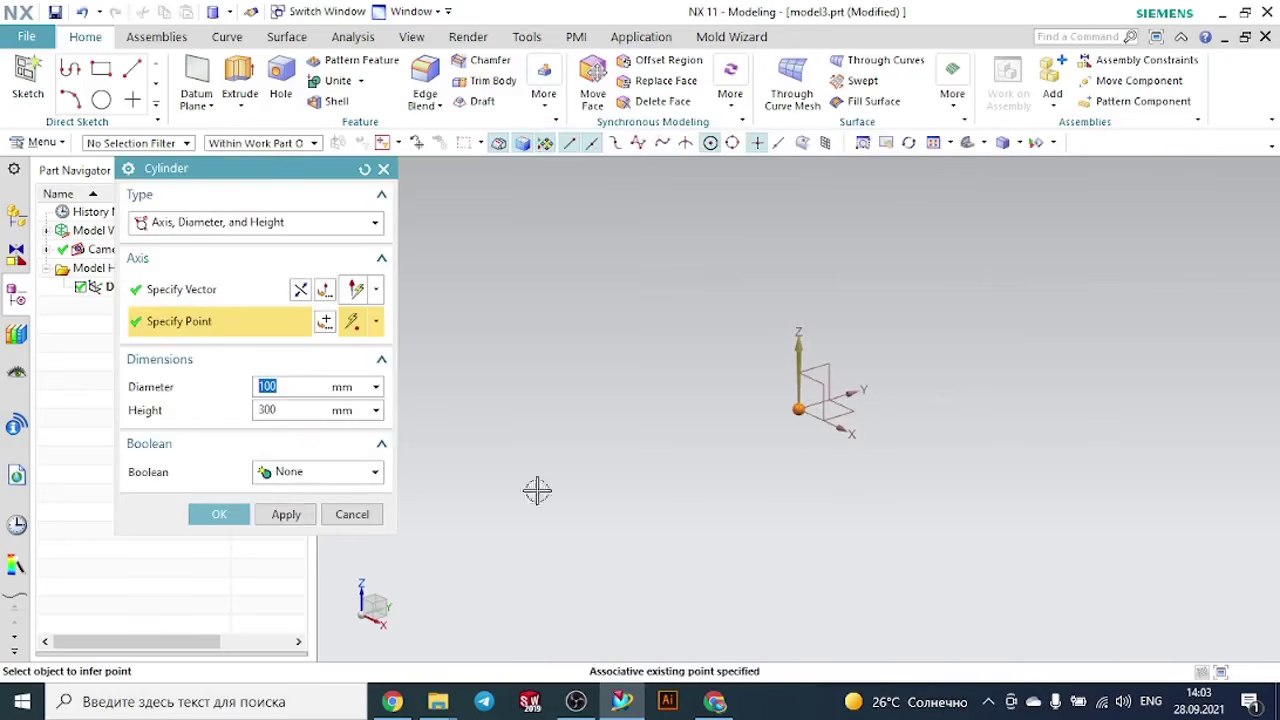
click(222, 515)
scroll(500, 487, down, 5)
scroll(520, 385, up, 2)
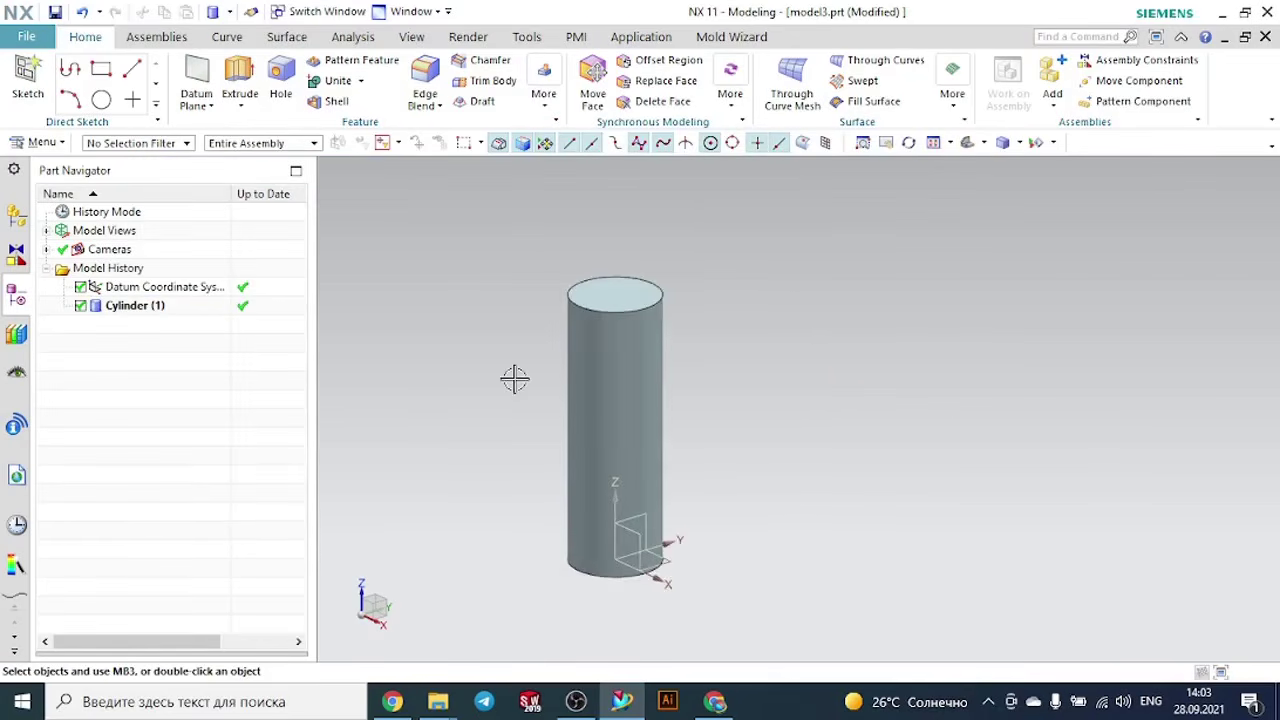
scroll(514, 380, down, 2)
scroll(465, 275, up, 3)
scroll(465, 275, down, 2)
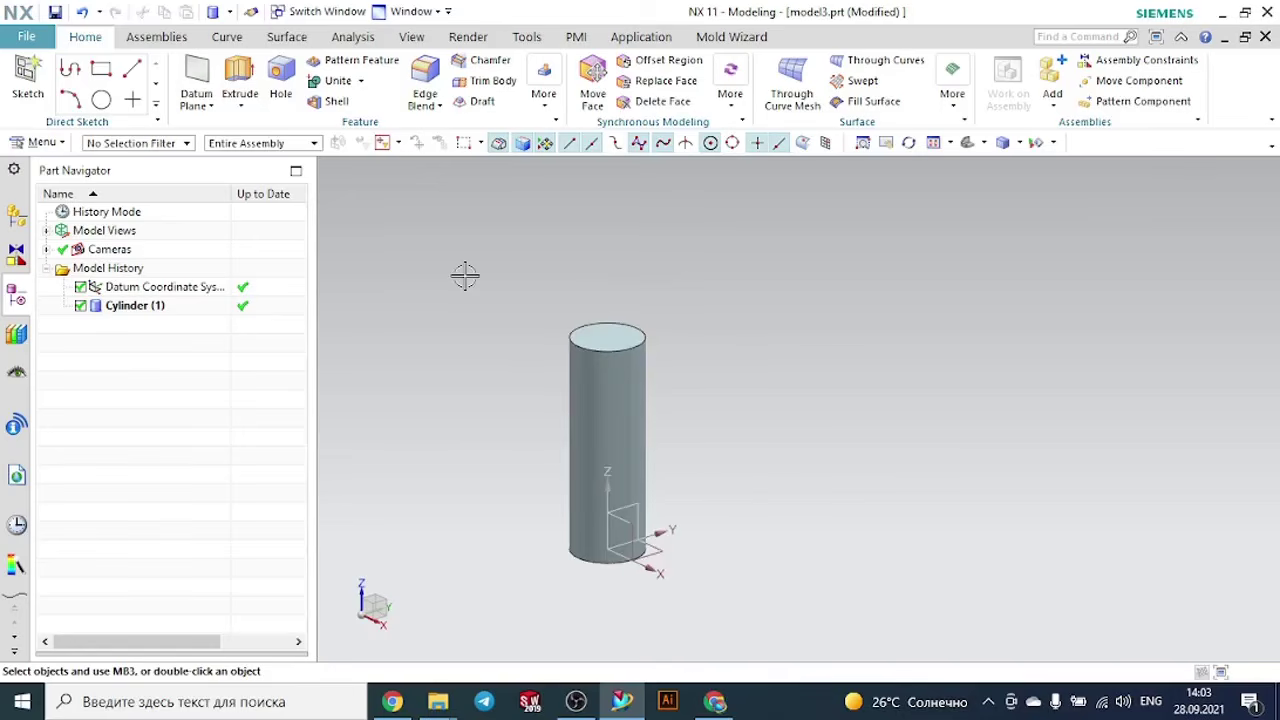
double_click(135, 306)
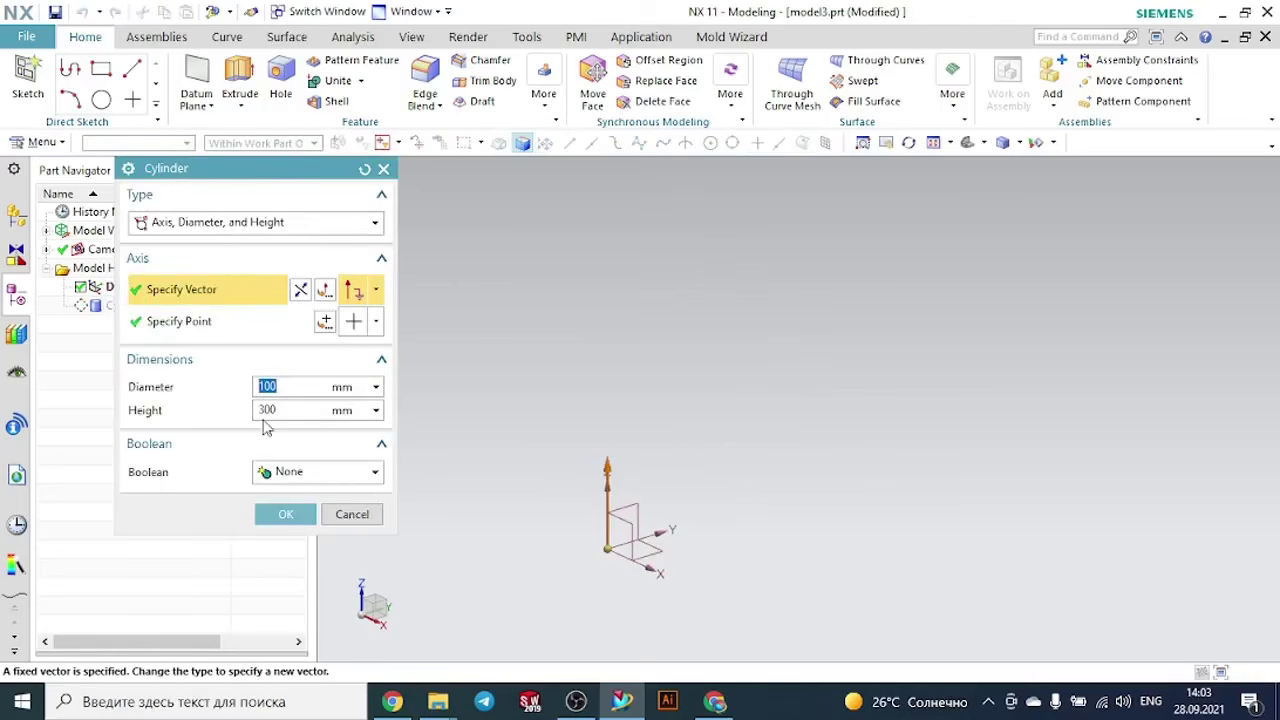
click(286, 514)
- Start a helix along the cylinder's axis with a constant diameter of 100 mm and a constant pitch of 20 mm
click(227, 36)
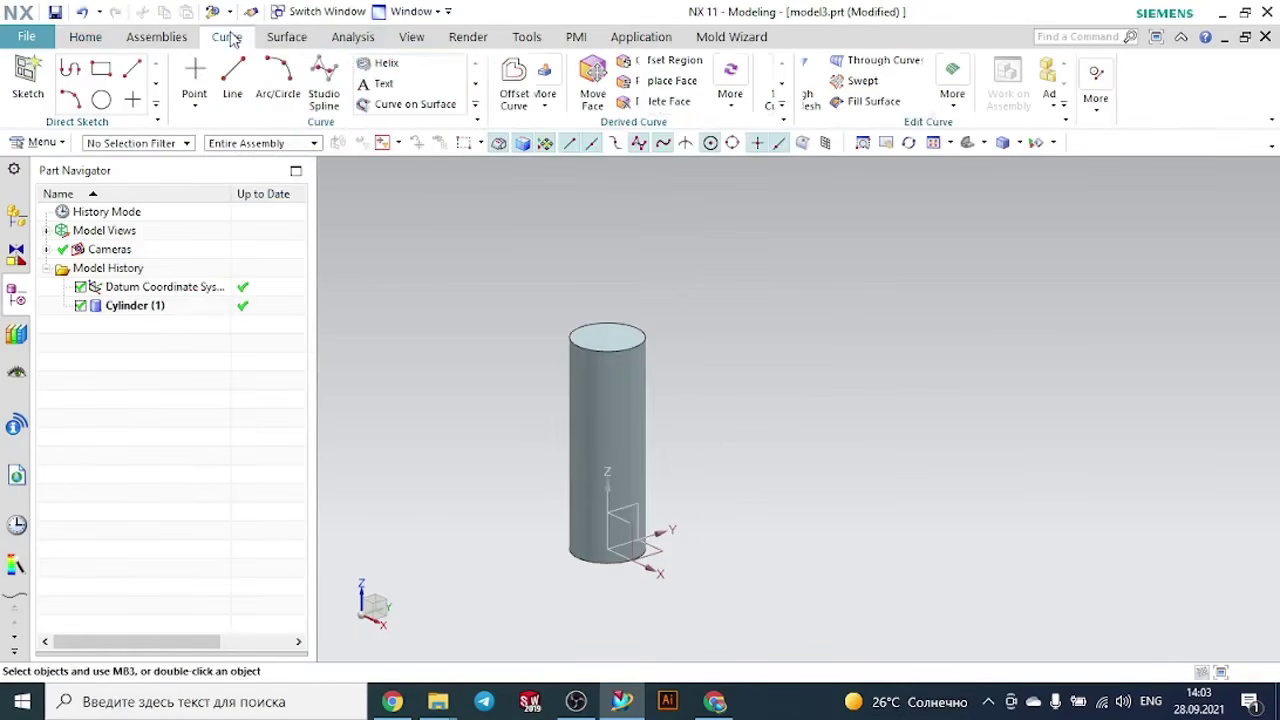
click(410, 66)
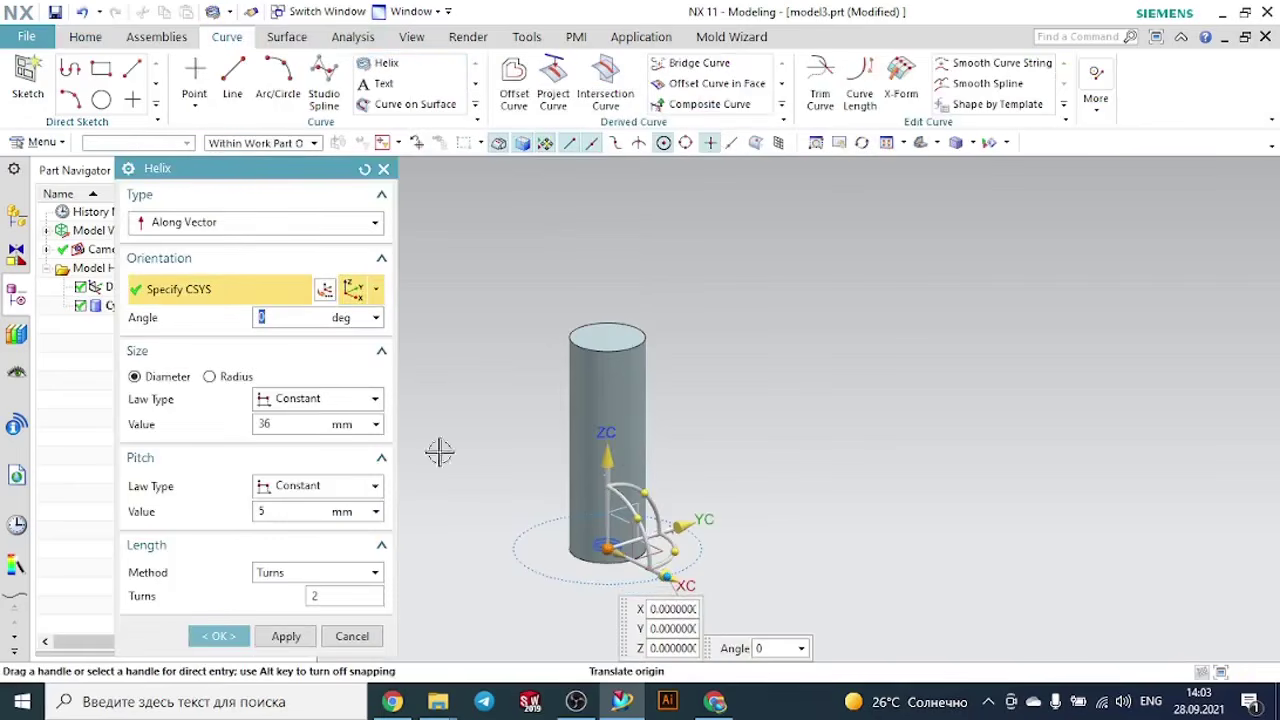
click(291, 424)
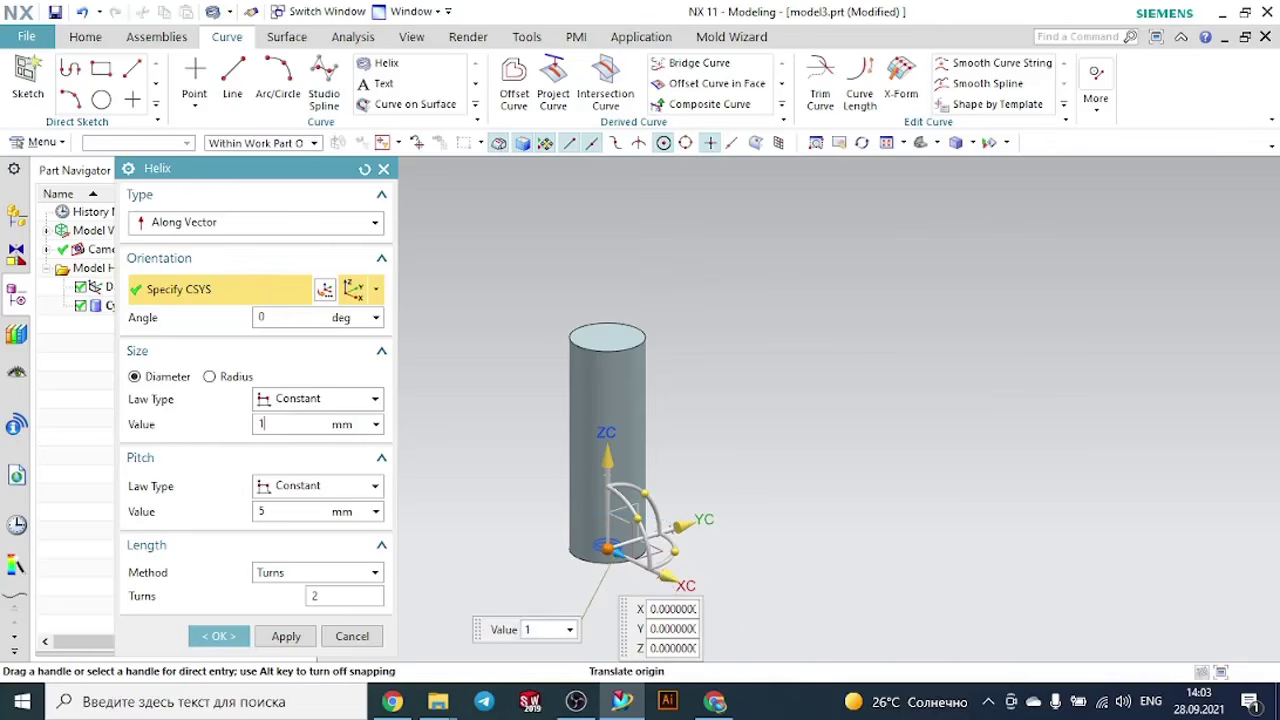
key(Return)
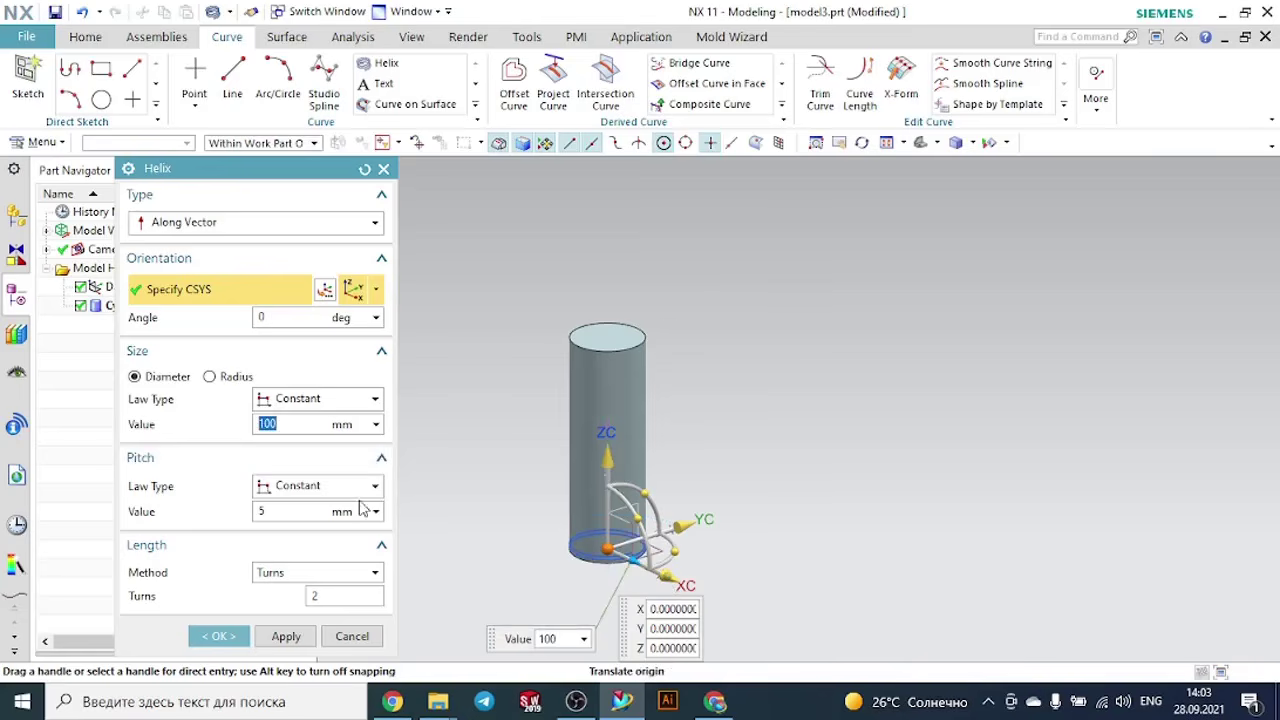
click(287, 511)
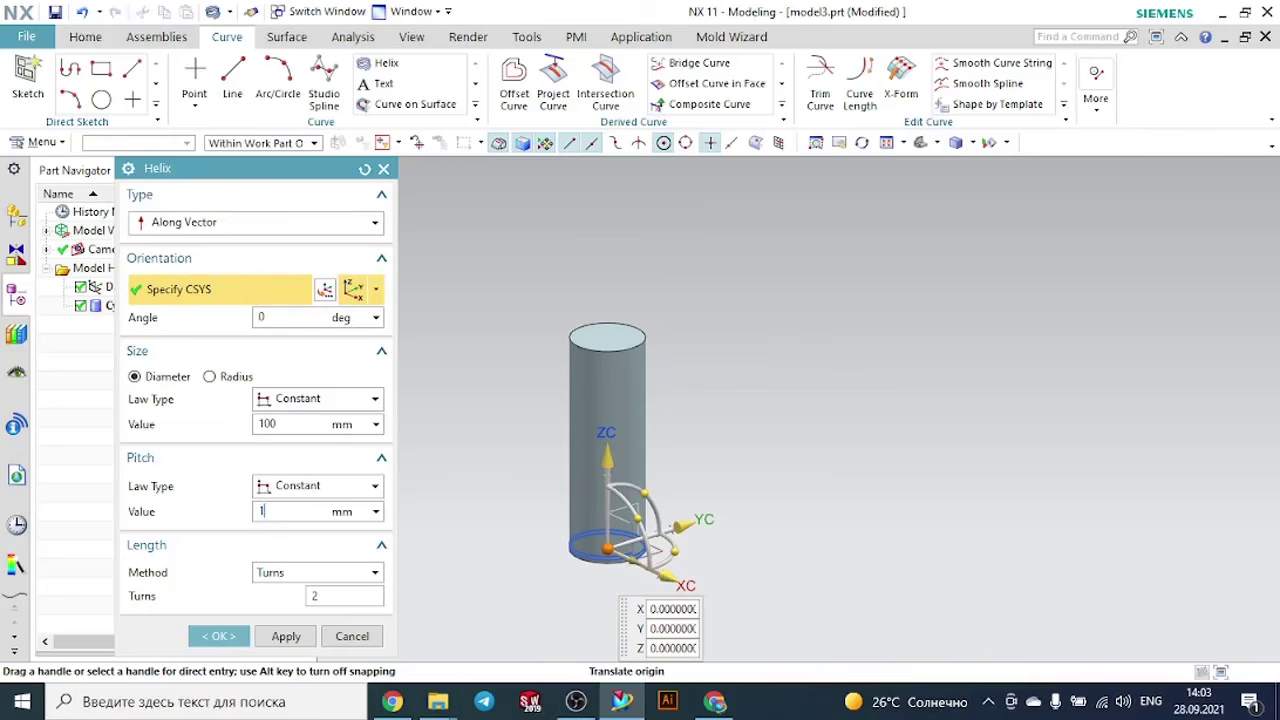
key(Return)
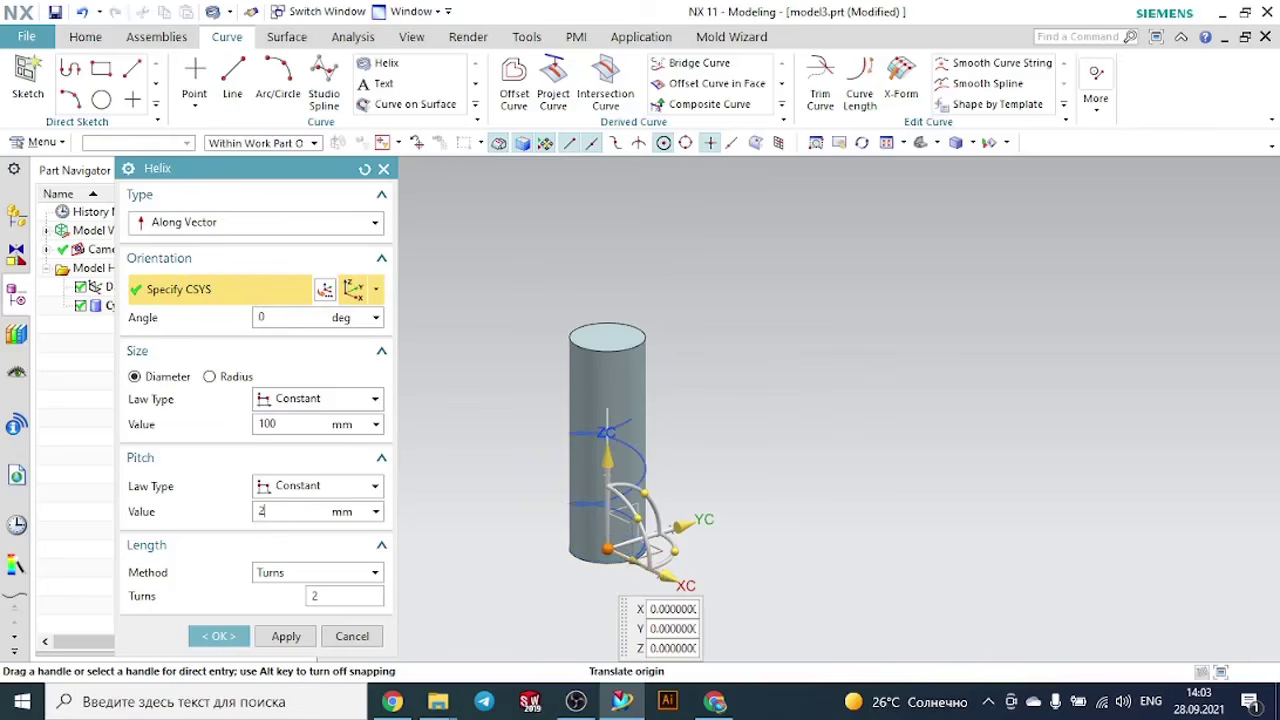
text(20)
key(Return)
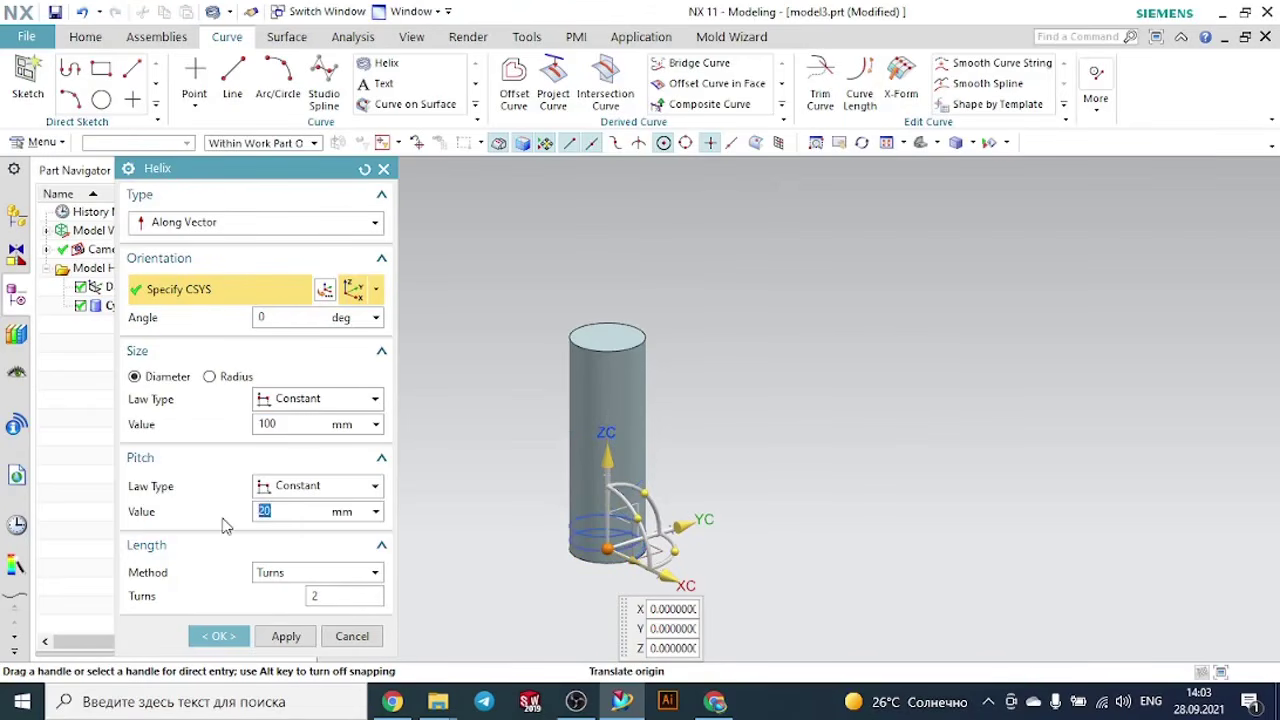
- Move the helix origin to Z -20 mm, set the length to 15 turns, and create the helix
mouse_move(608, 478)
mouse_down()
mouse_move(609, 466)
mouse_move(609, 488)
mouse_up()
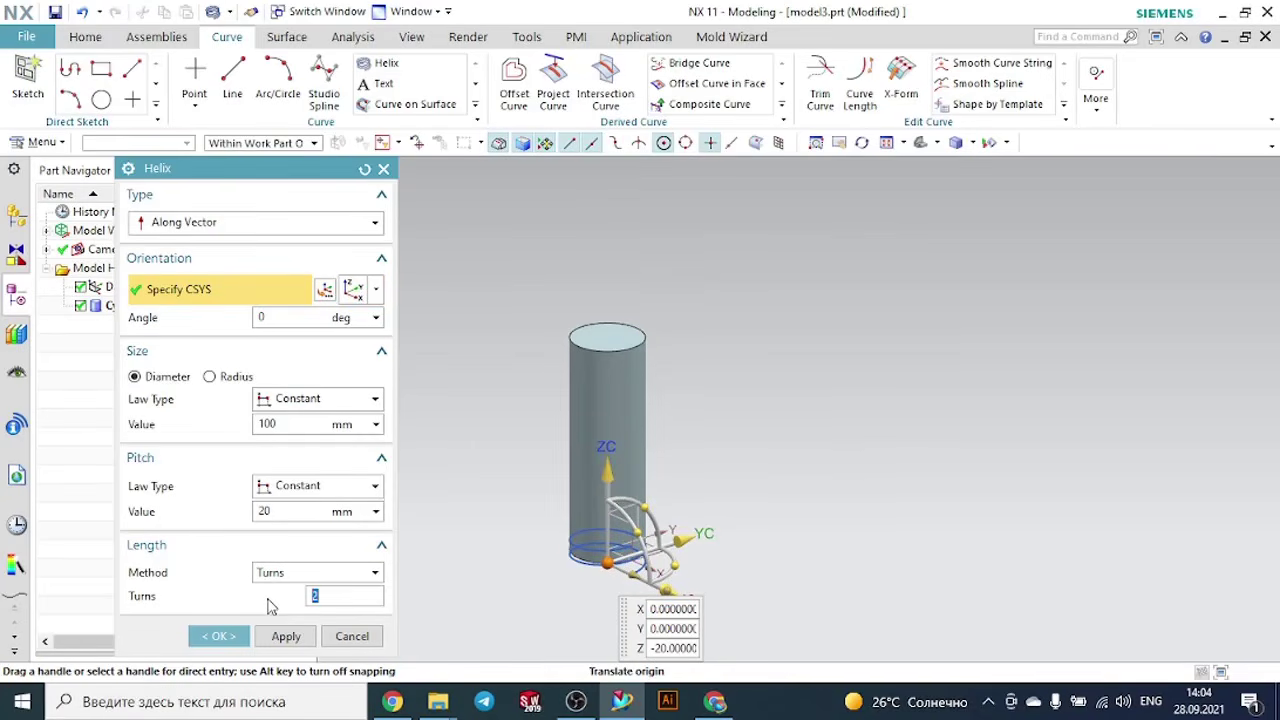
text(10)
key(Return)
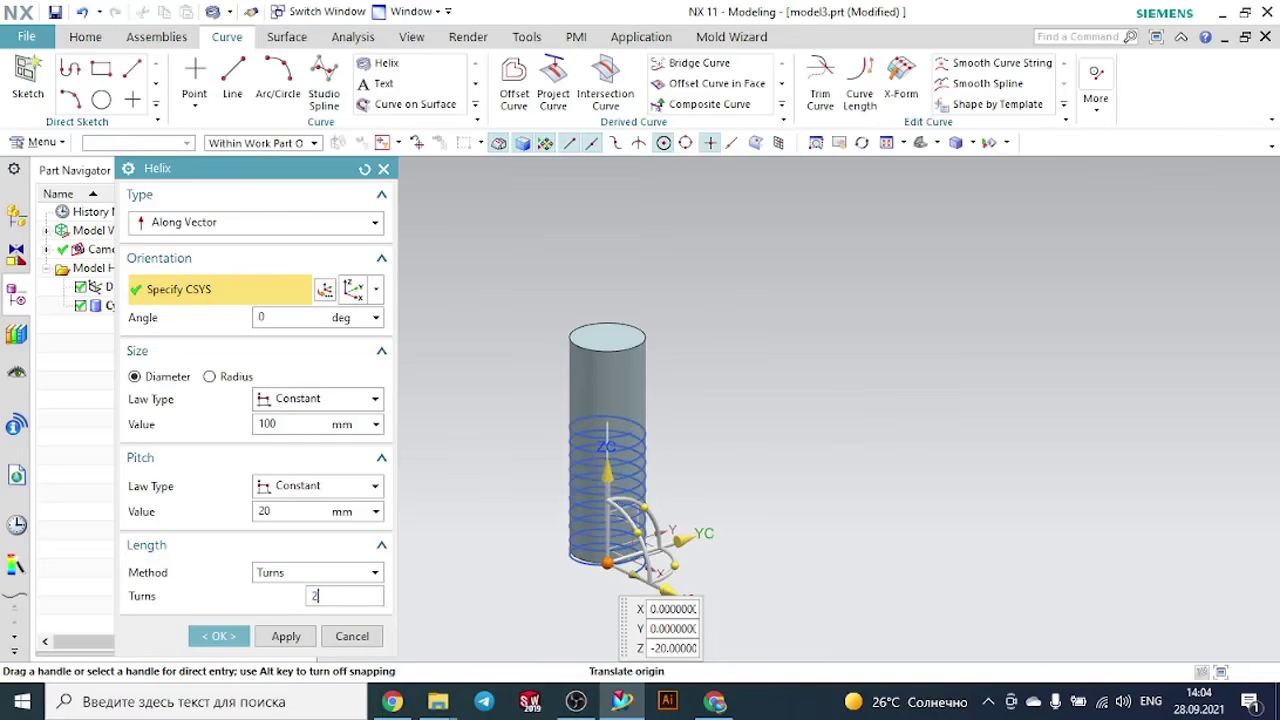
key(Return)
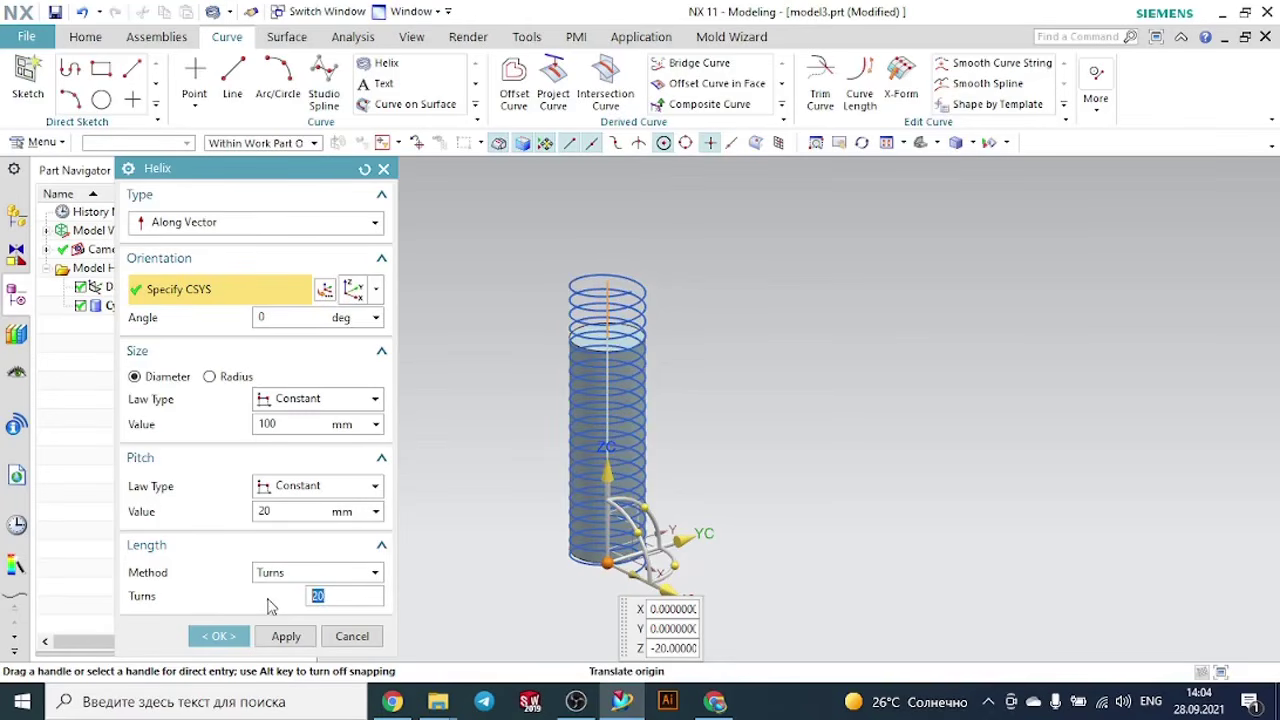
key(Return)
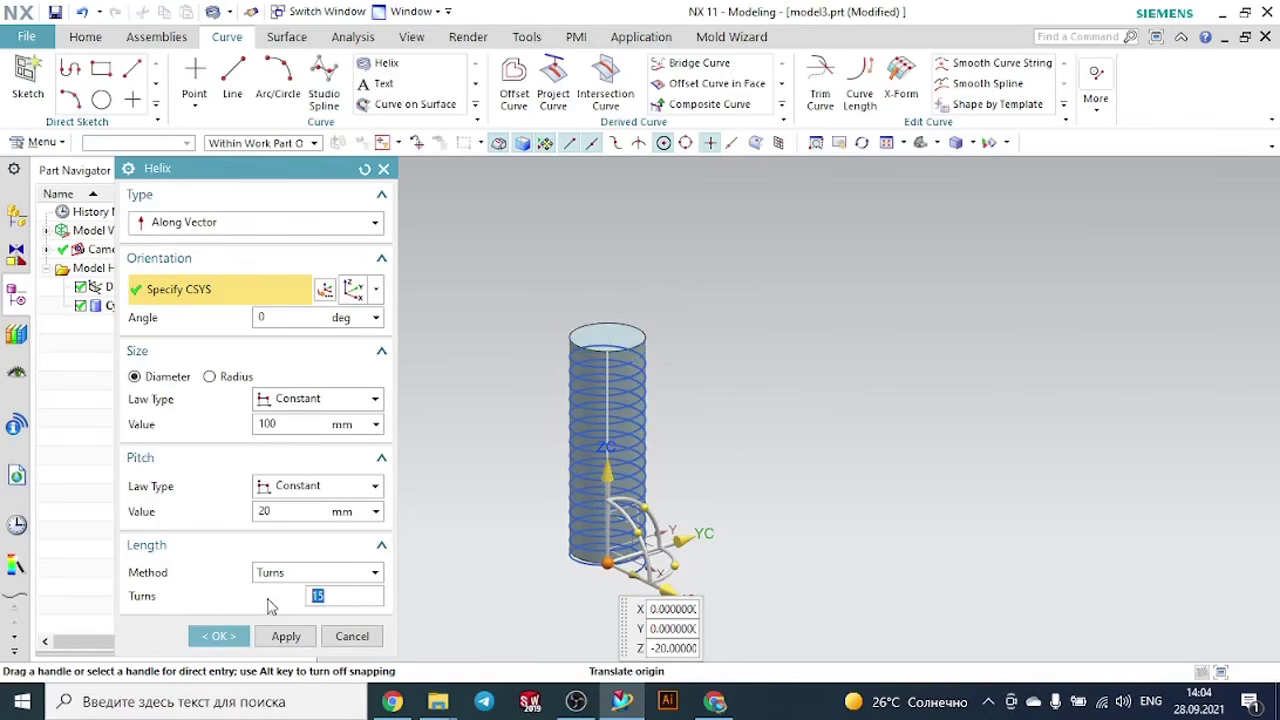
mouse_move(849, 429)
middle_down()
mouse_move(812, 425)
mouse_move(857, 429)
middle_up()
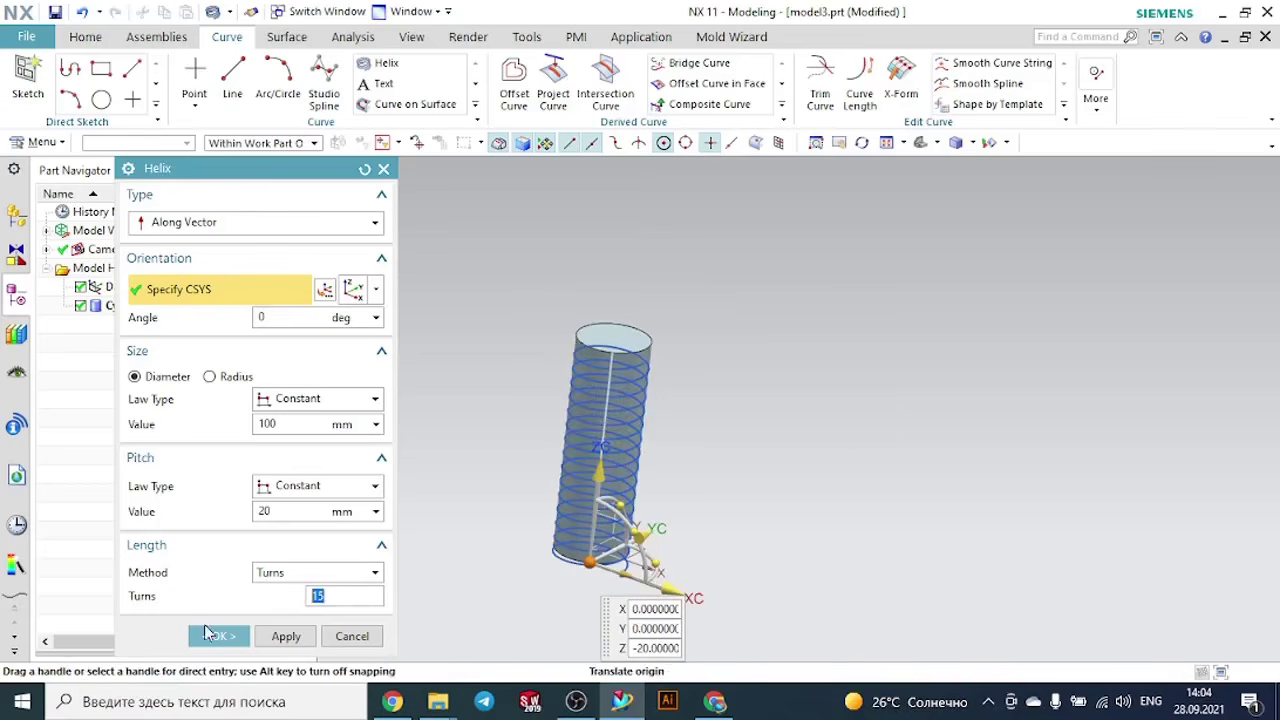
click(210, 636)
middle_drag(740, 420, 727, 411)
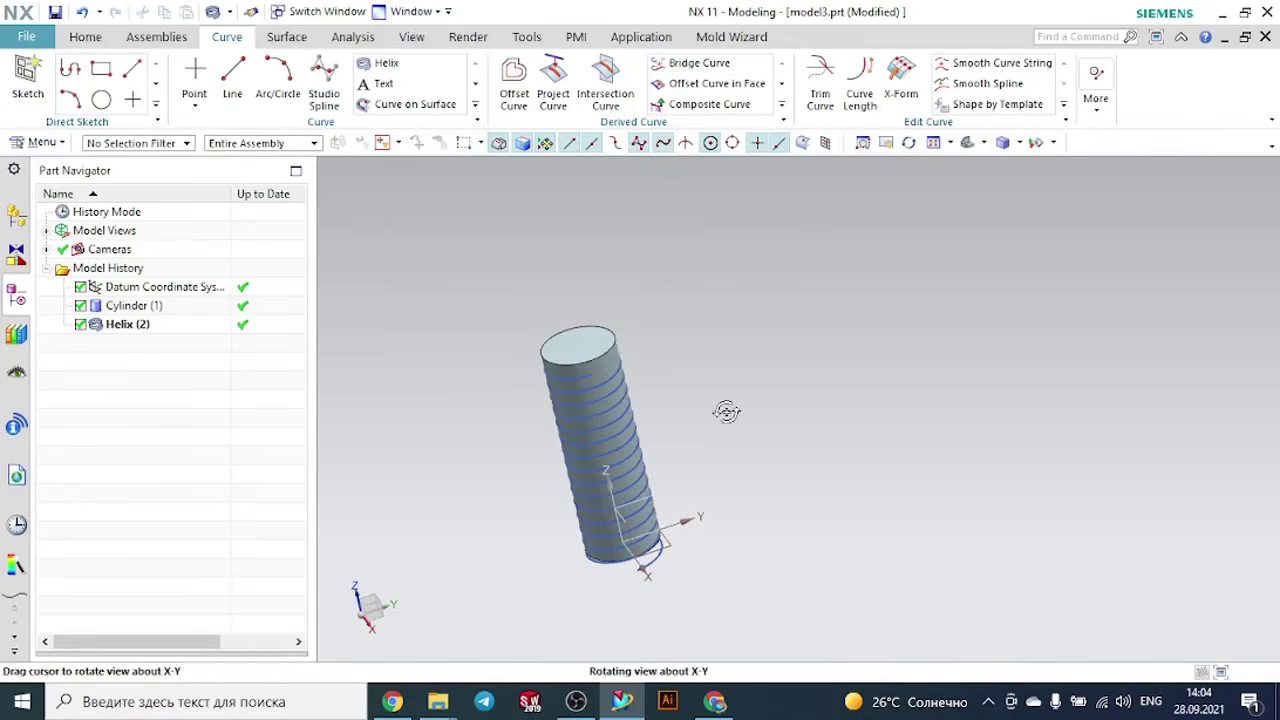
- Create a Point and Direction datum plane through the helix's upper end, normal to the curve's tangent
click(86, 37)
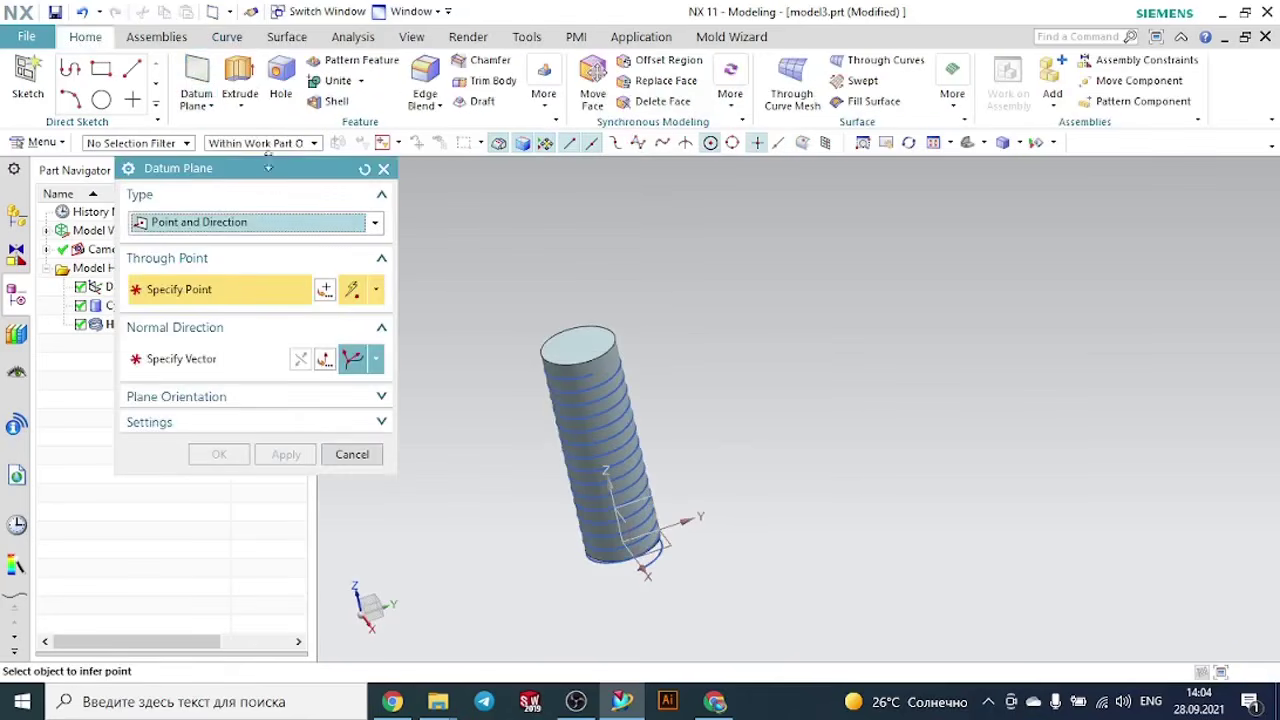
scroll(628, 340, up, 3)
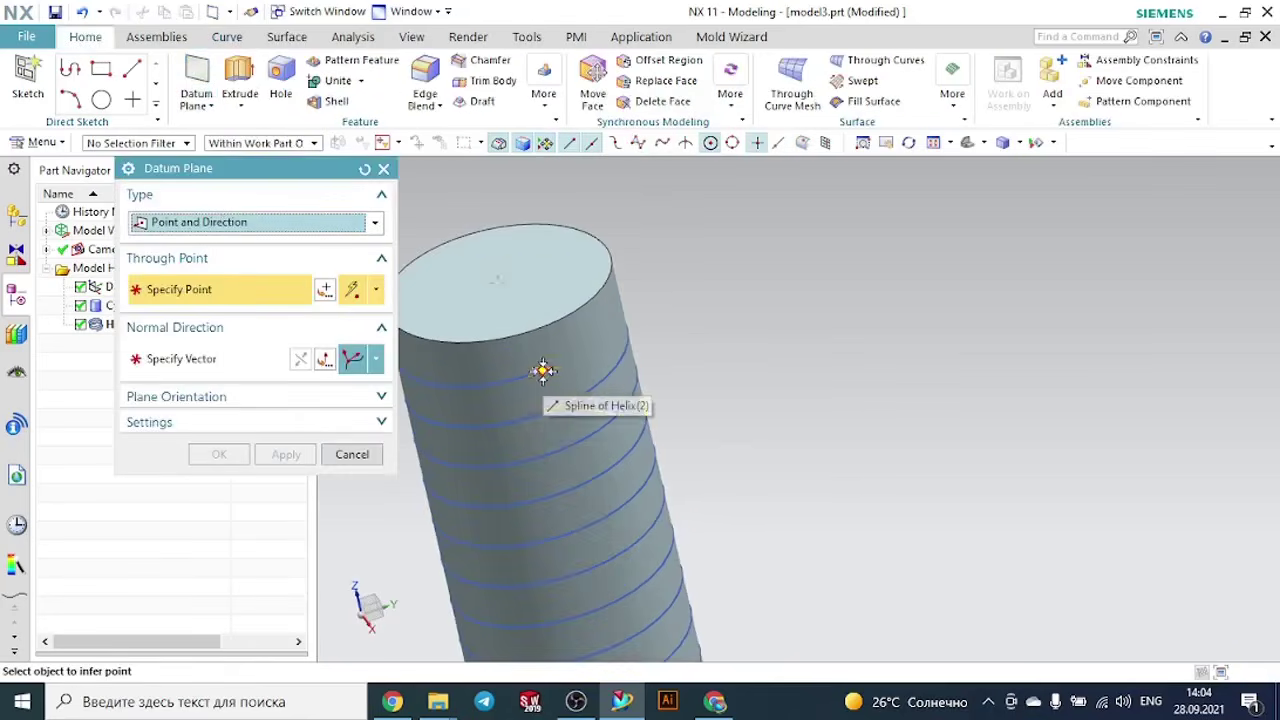
click(565, 368)
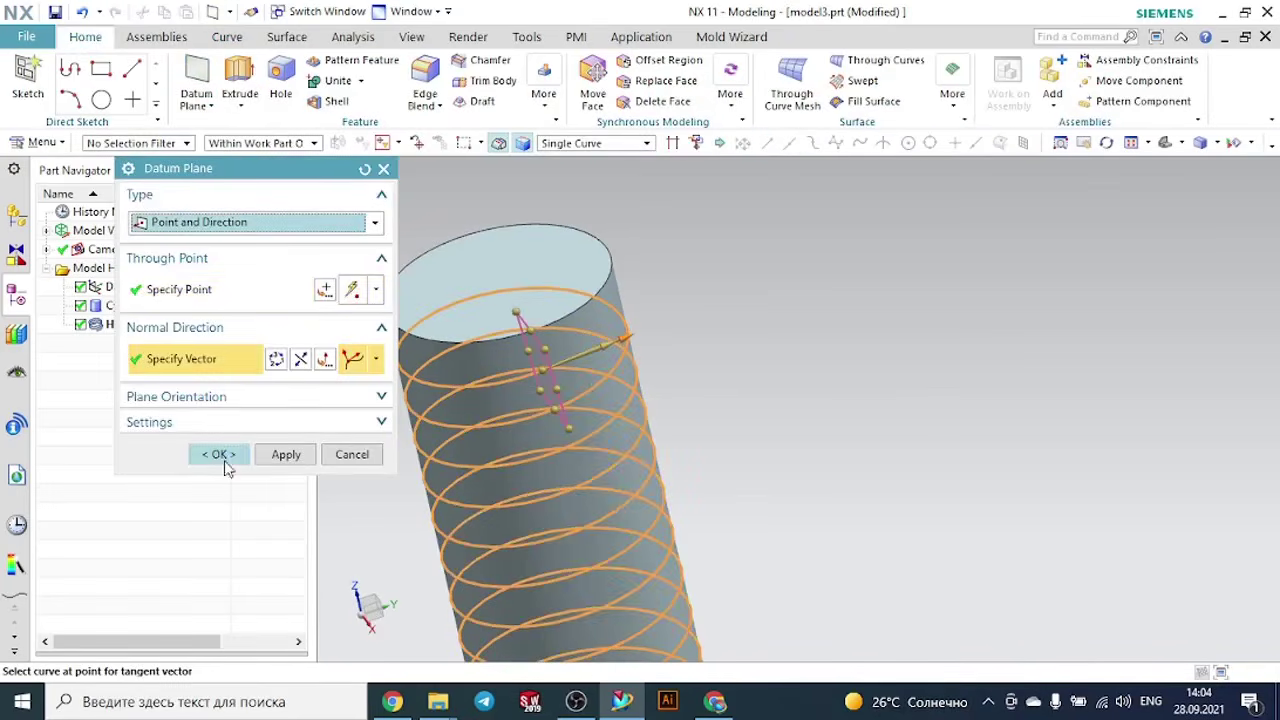
click(216, 454)
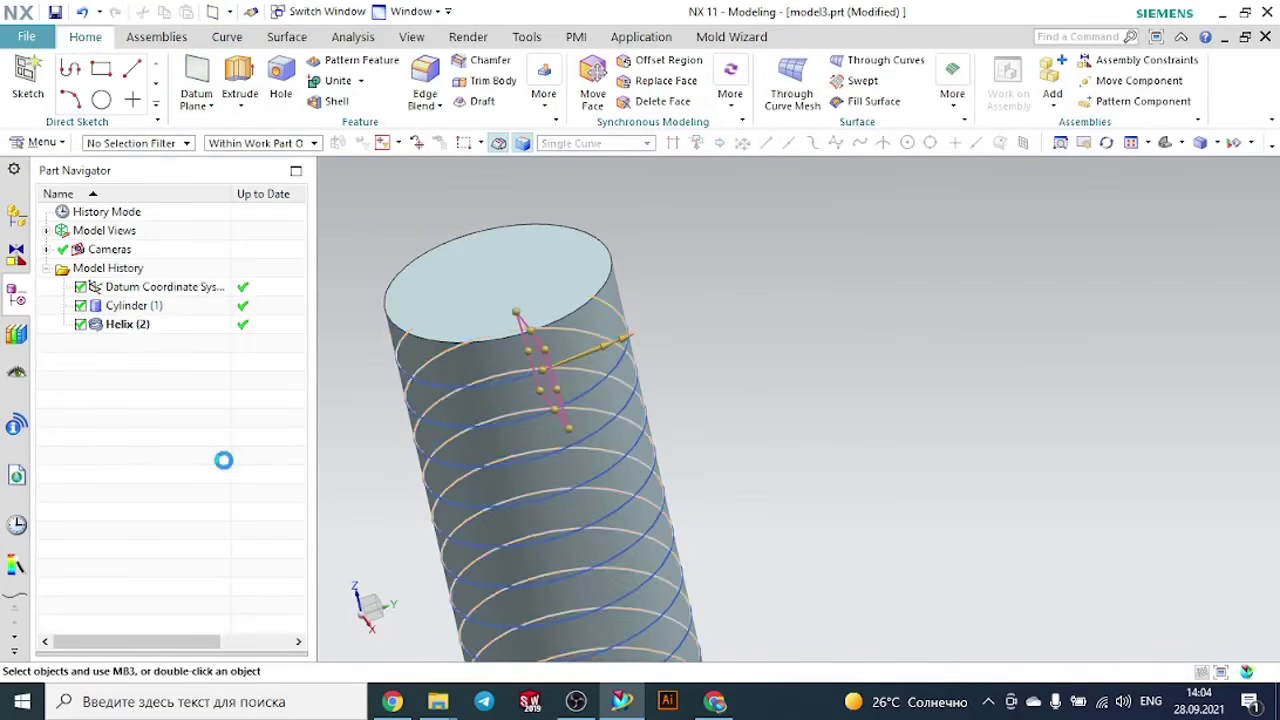
- Create a sketch on the datum plane at the helix's upper end
click(28, 82)
click(537, 337)
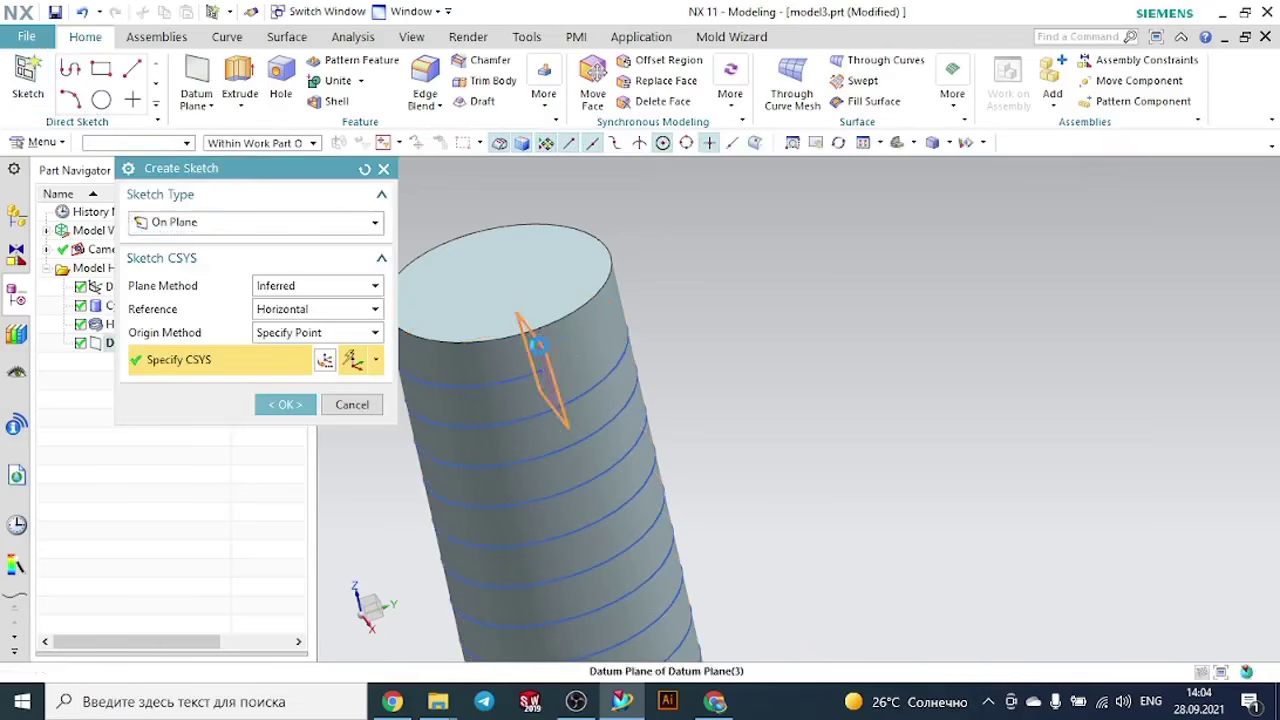
click(278, 402)
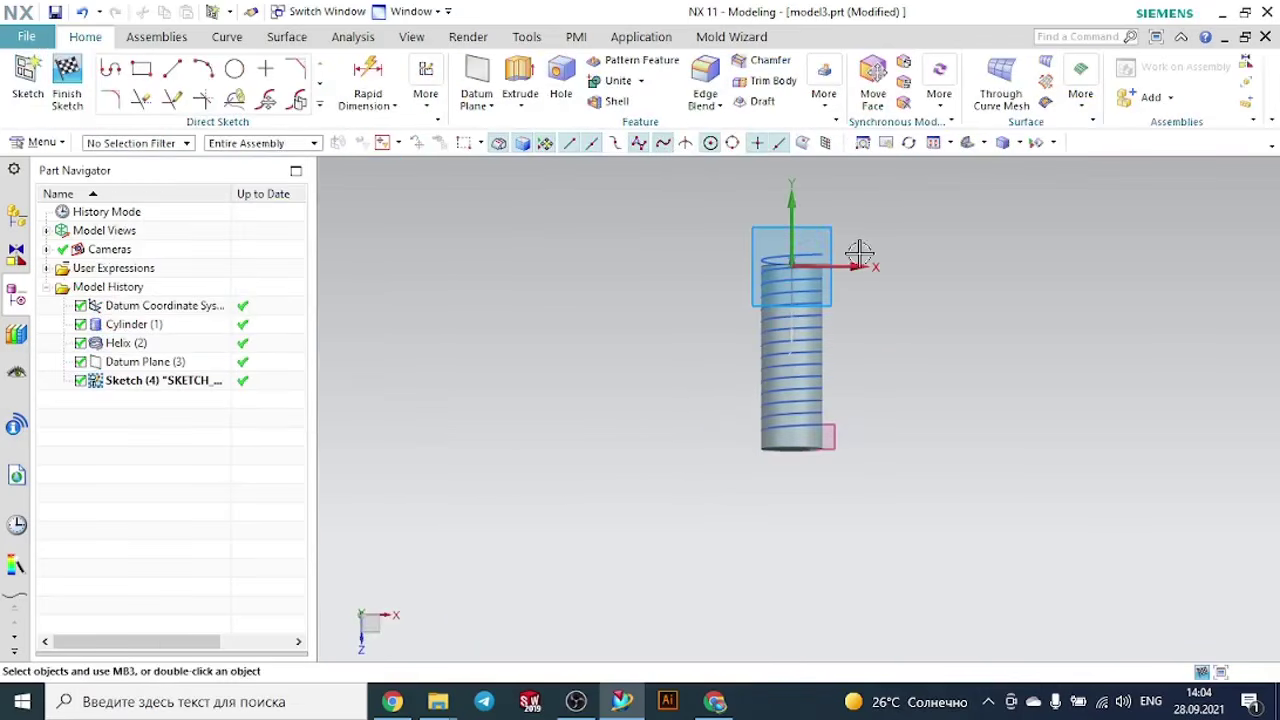
scroll(852, 437, up, 2)
scroll(797, 483, up, 3)
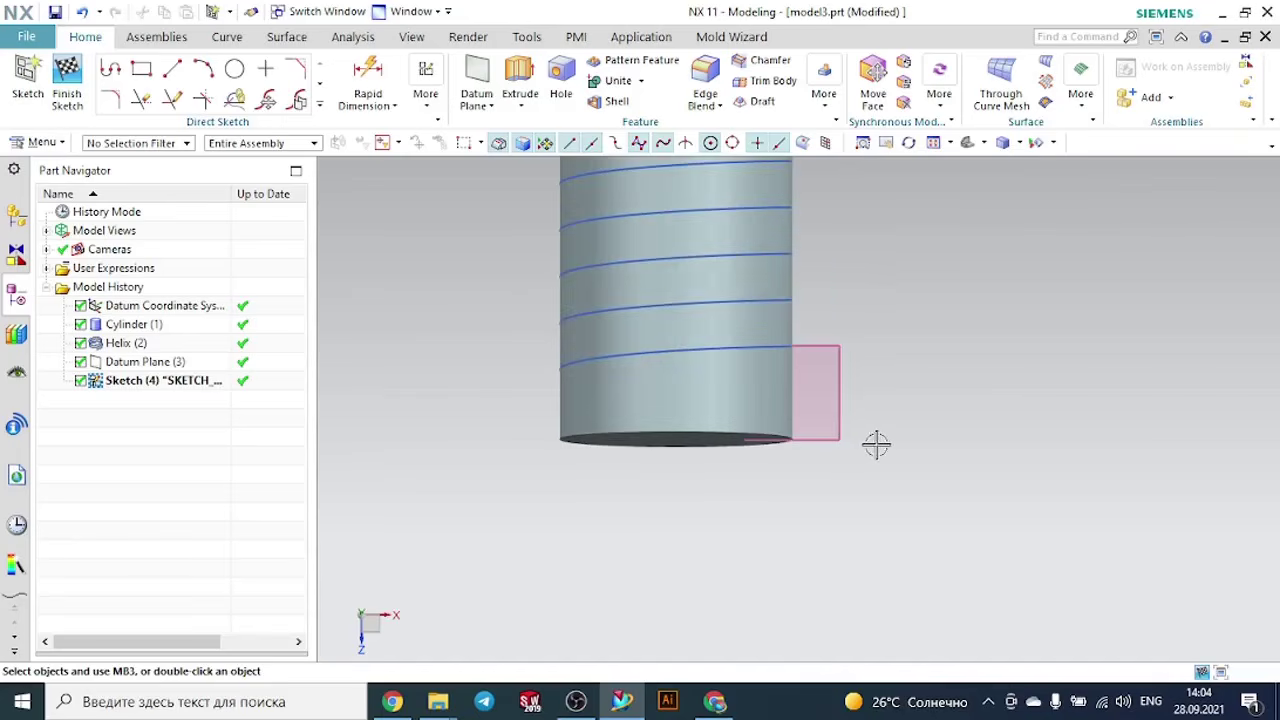
middle_drag(875, 444, 814, 457)
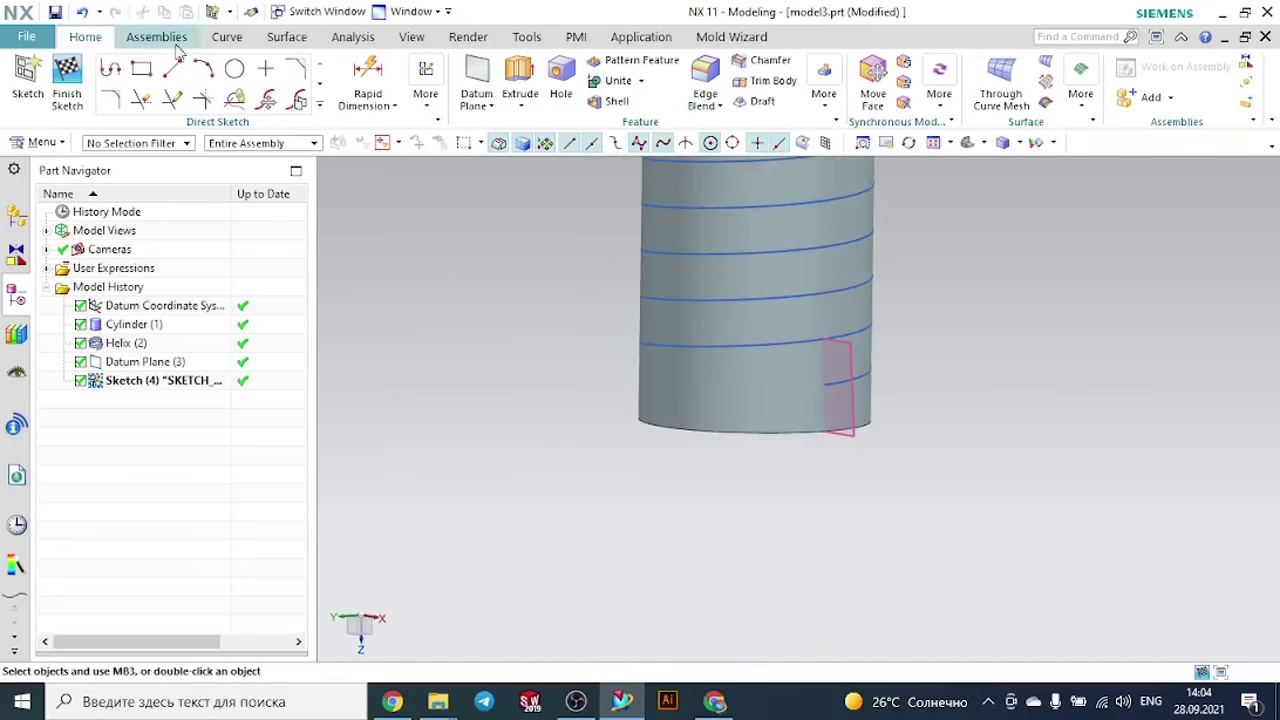
- Sketch a circle centred on the helix endpoint and finish the sketch
click(234, 68)
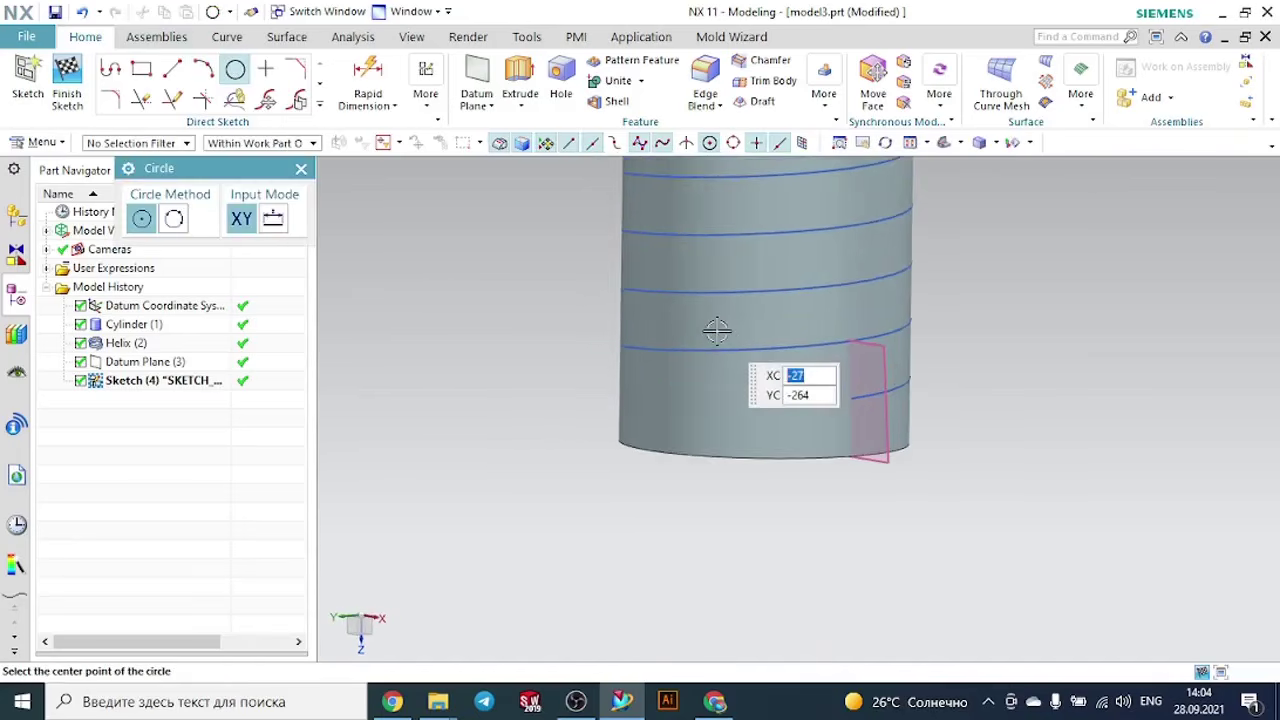
scroll(860, 415, up, 3)
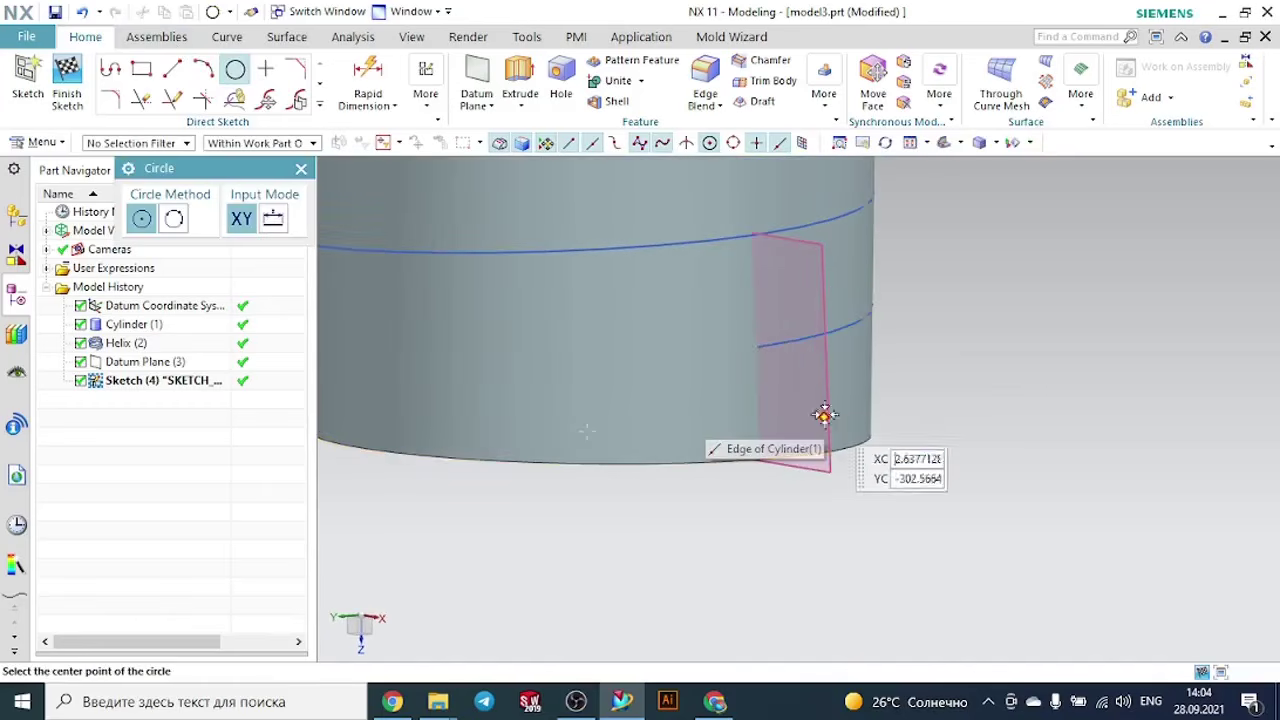
click(756, 346)
click(778, 320)
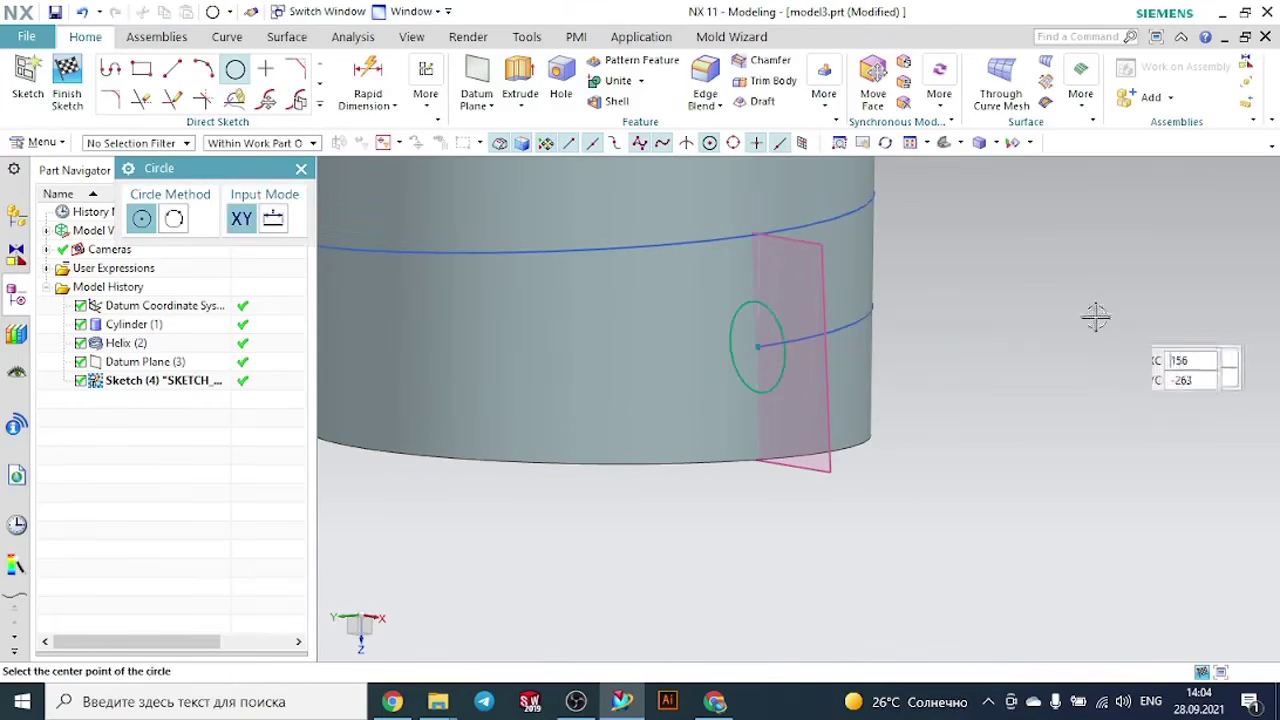
key(Escape)
click(68, 68)
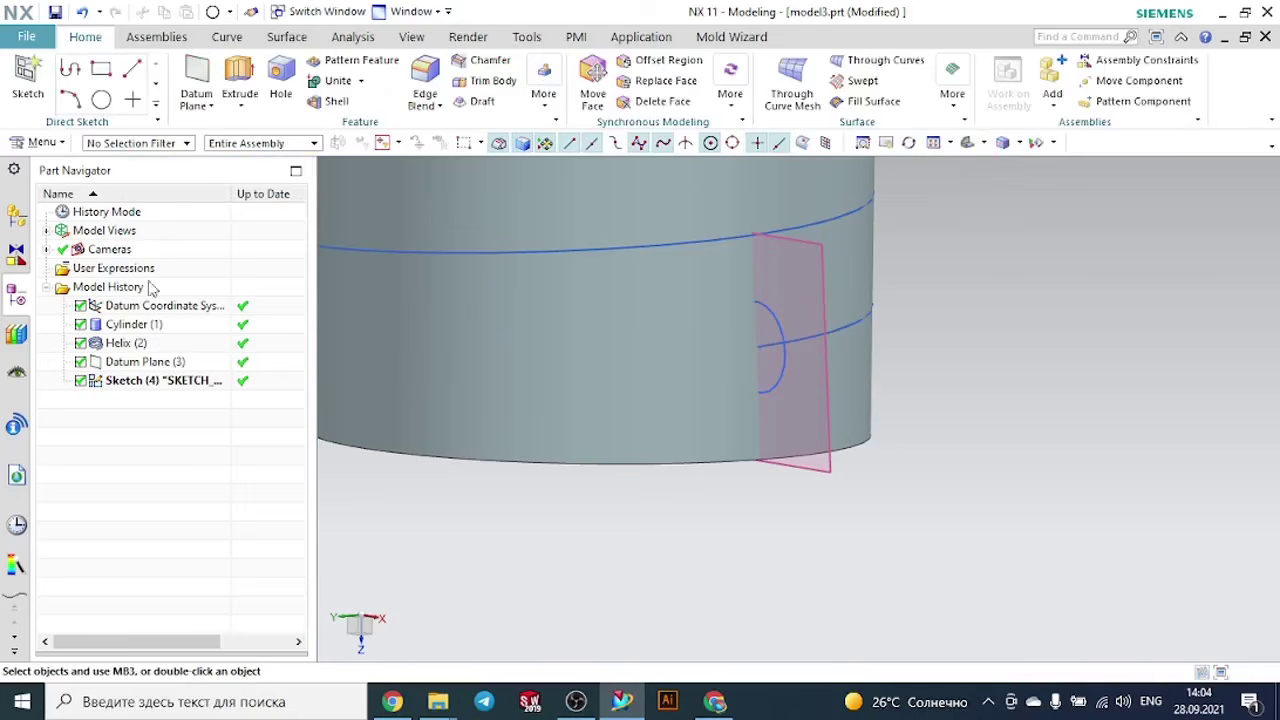
- Edit the helix and move its origin to Z 0, keeping 15 turns at 20 mm pitch
double_click(133, 345)
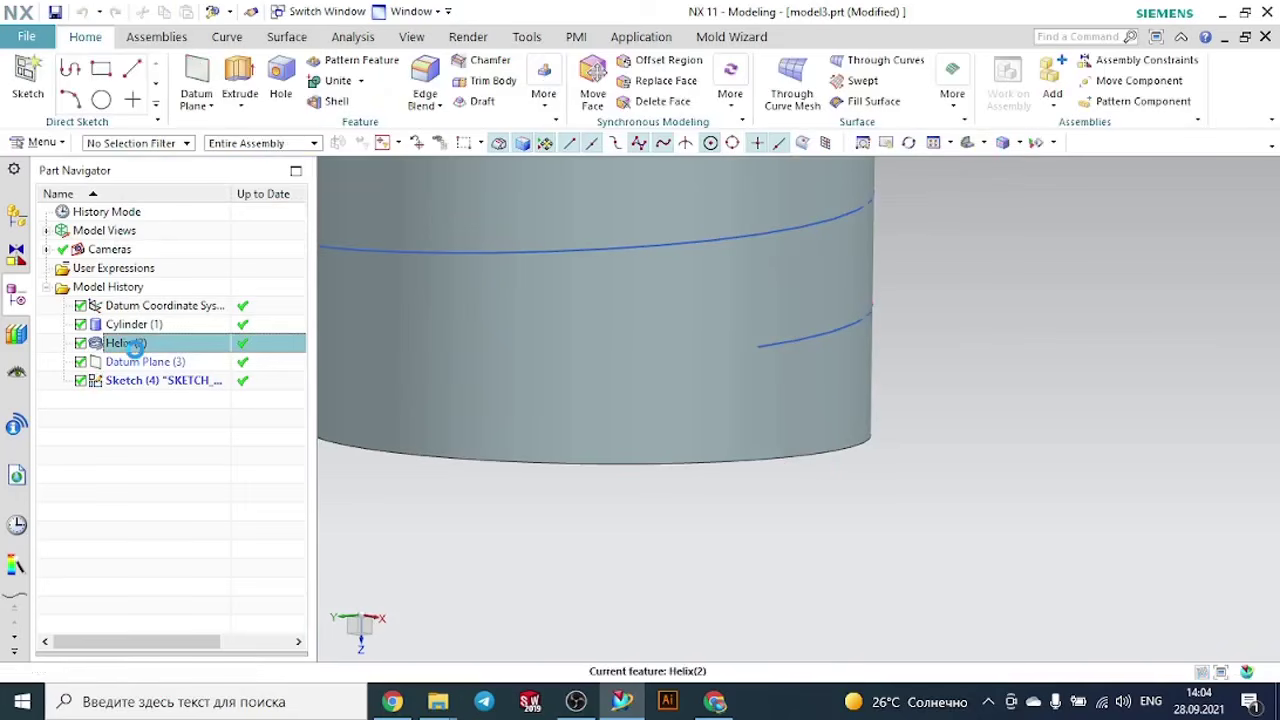
scroll(468, 340, down, 5)
scroll(470, 339, down, 5)
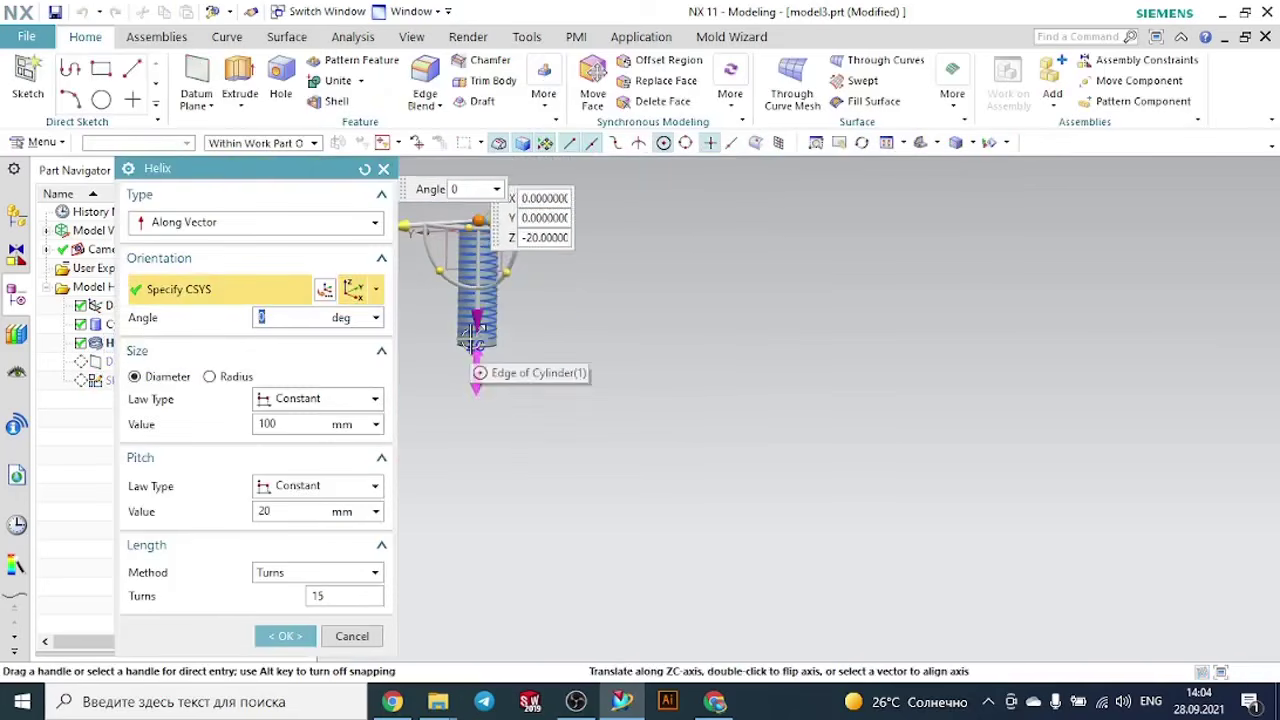
scroll(474, 328, up, 1)
scroll(486, 184, up, 2)
drag(473, 220, 452, 305)
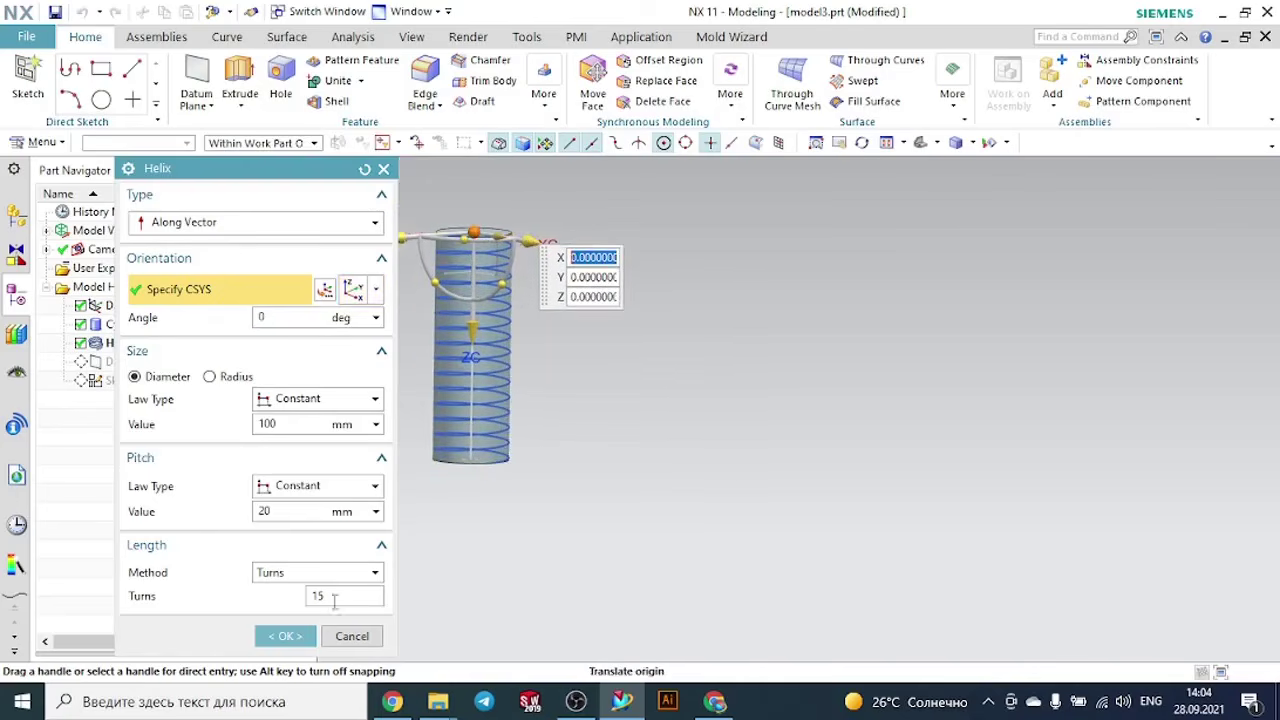
click(300, 636)
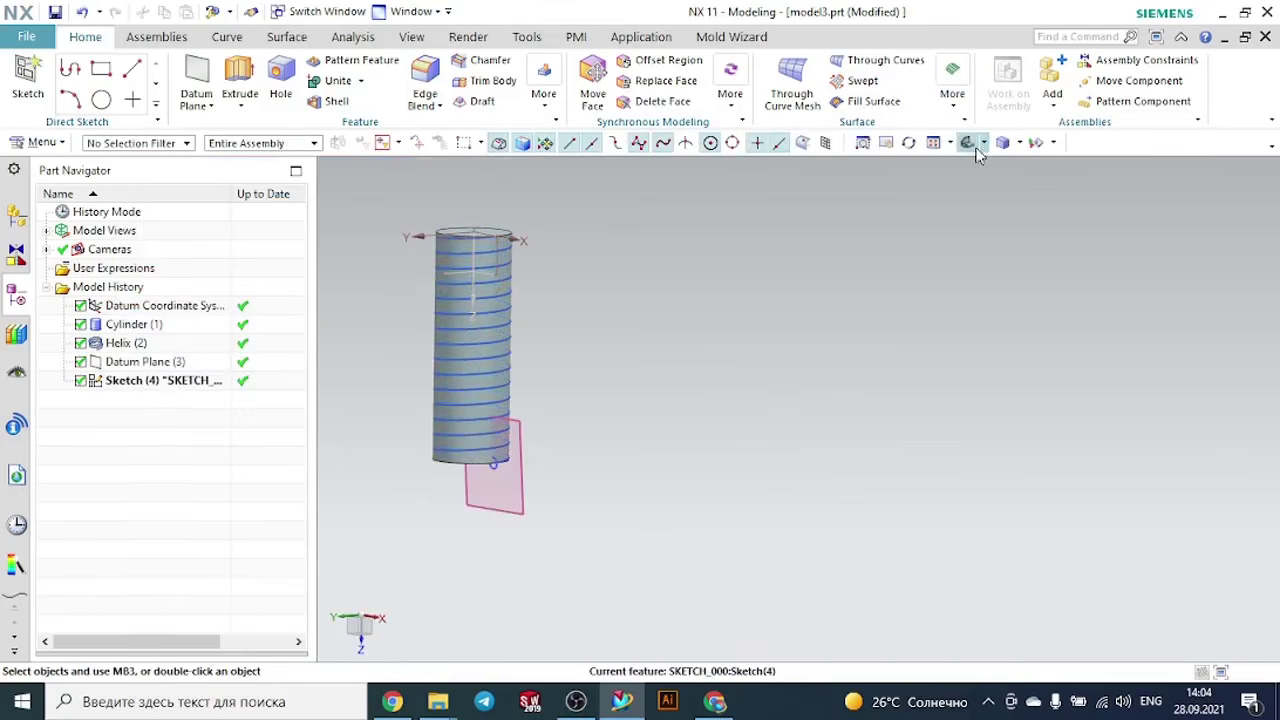
- Start a Sweep along Guide with the sketched circle as section and the helix as guide
click(974, 145)
scroll(931, 244, up, 4)
scroll(766, 314, up, 3)
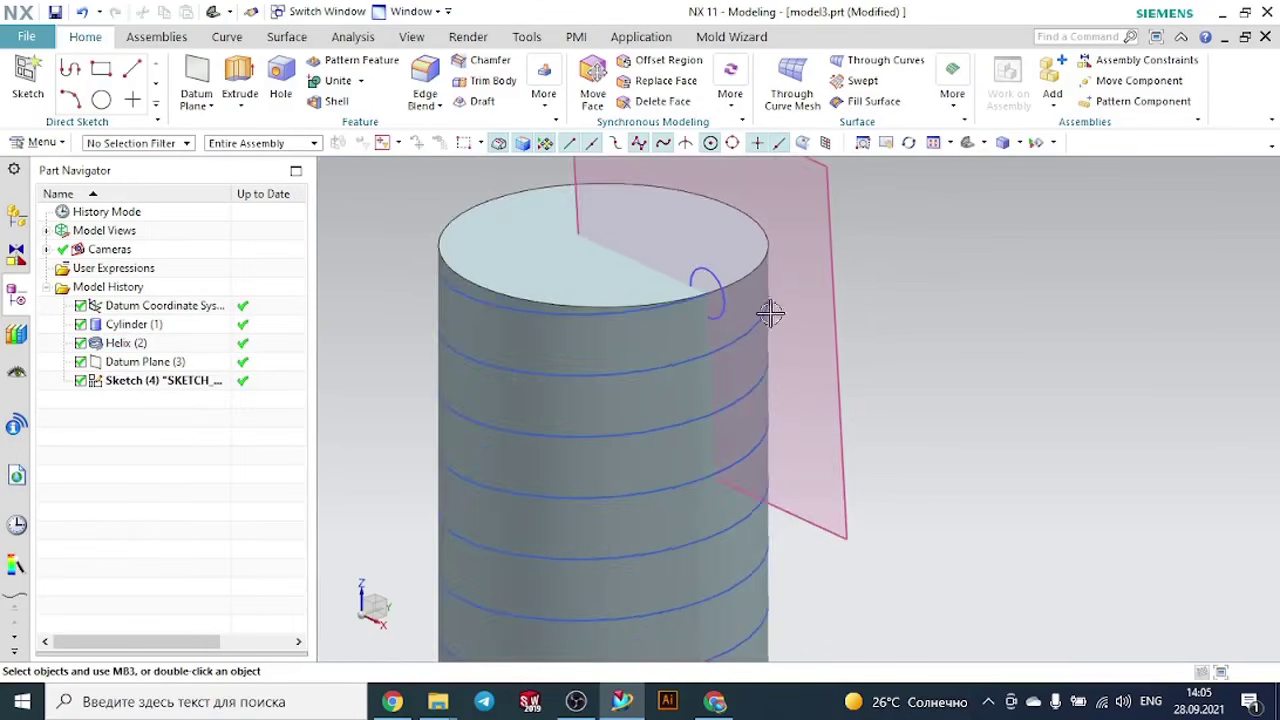
click(693, 300)
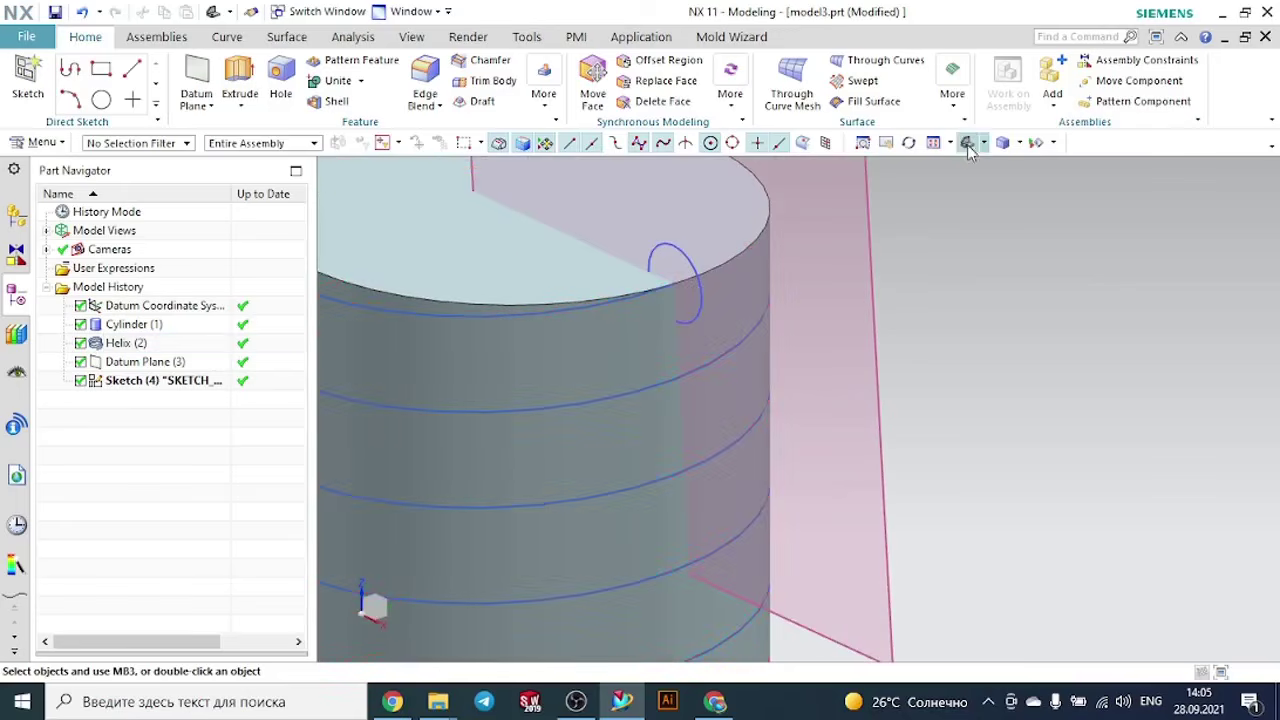
click(954, 108)
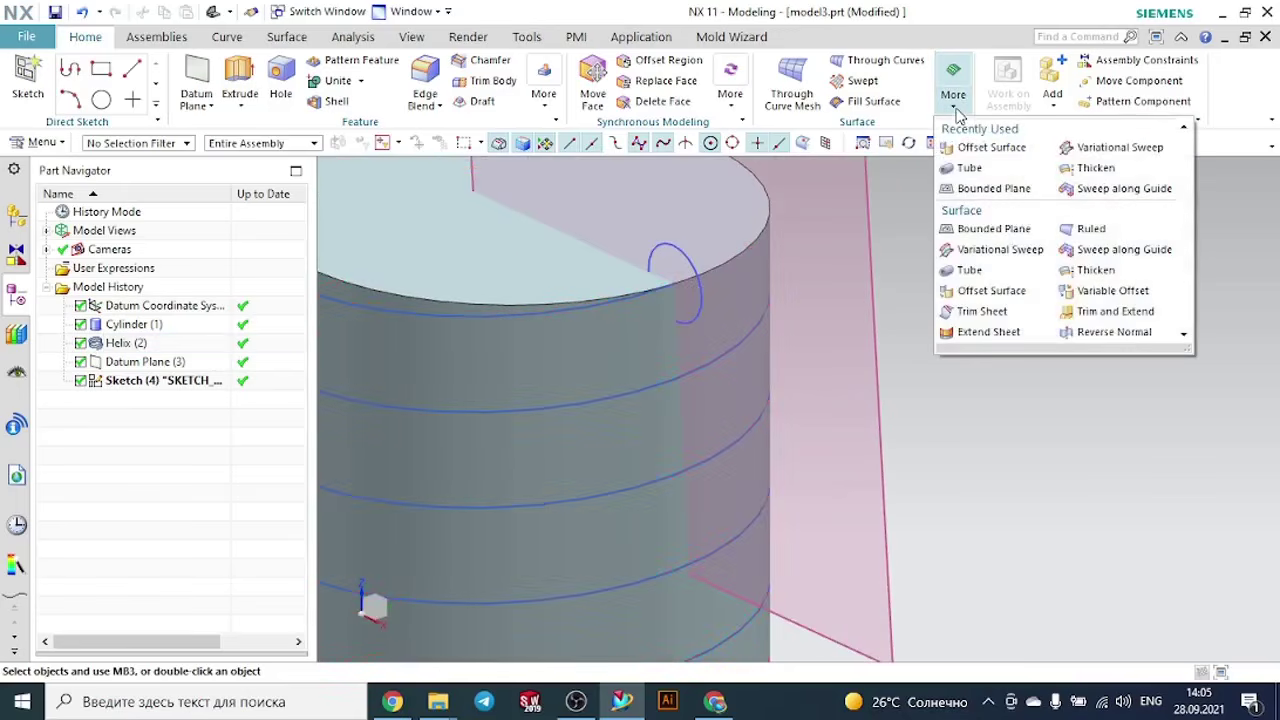
click(1090, 188)
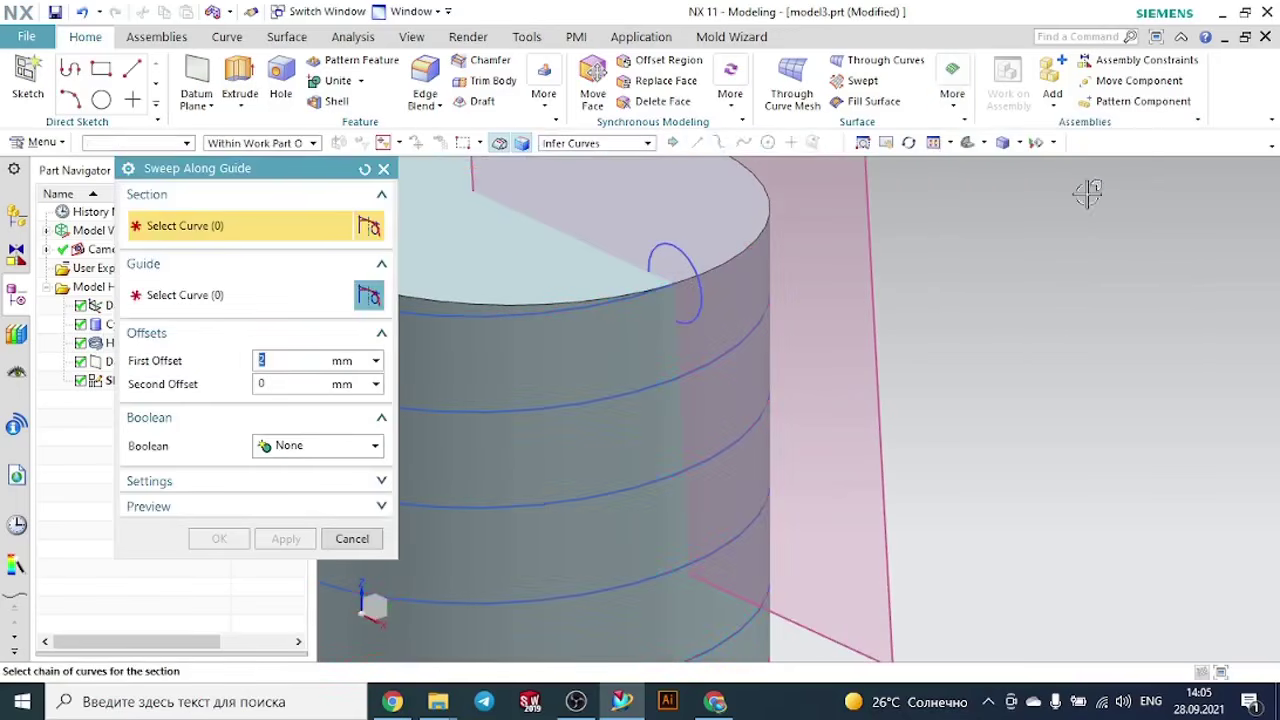
click(678, 256)
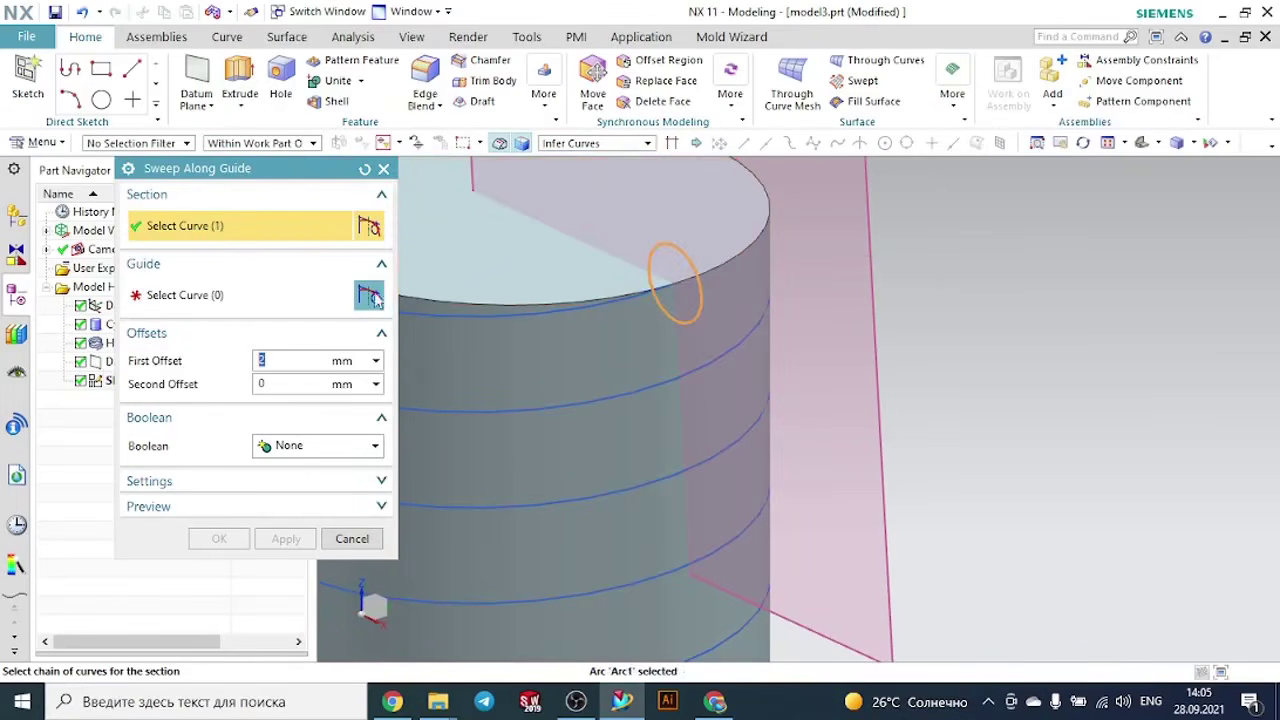
click(255, 298)
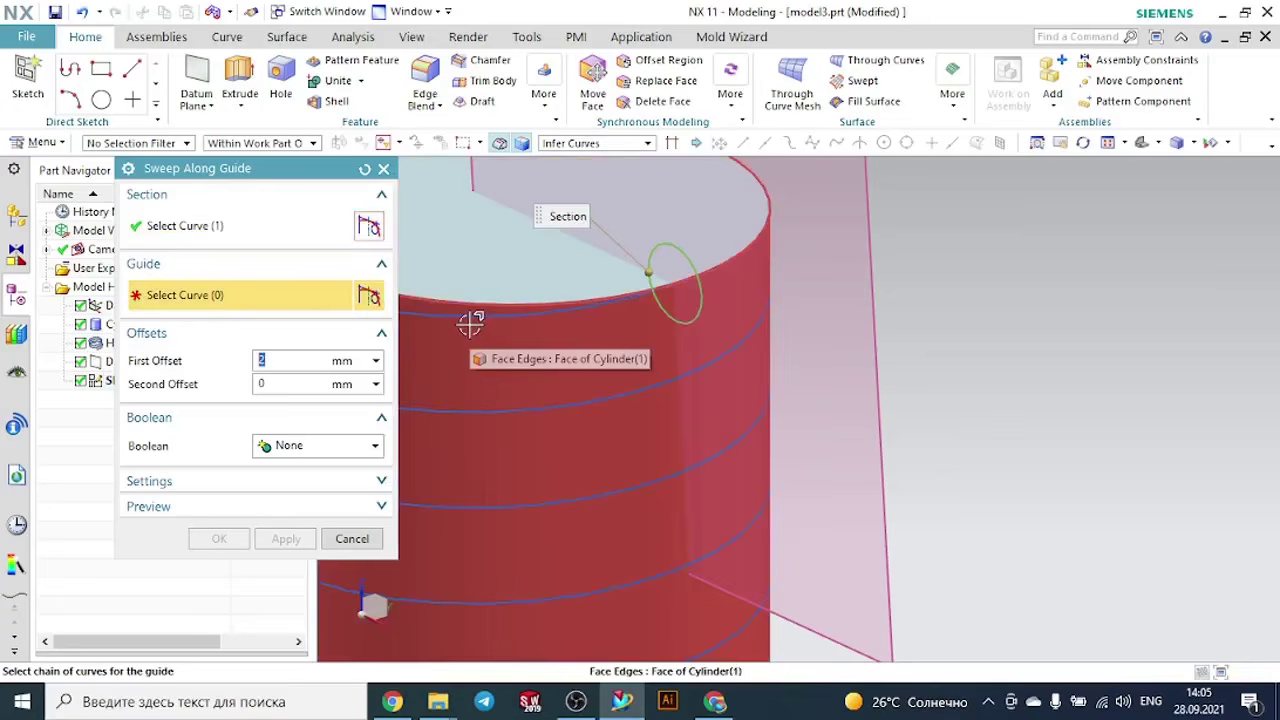
click(471, 323)
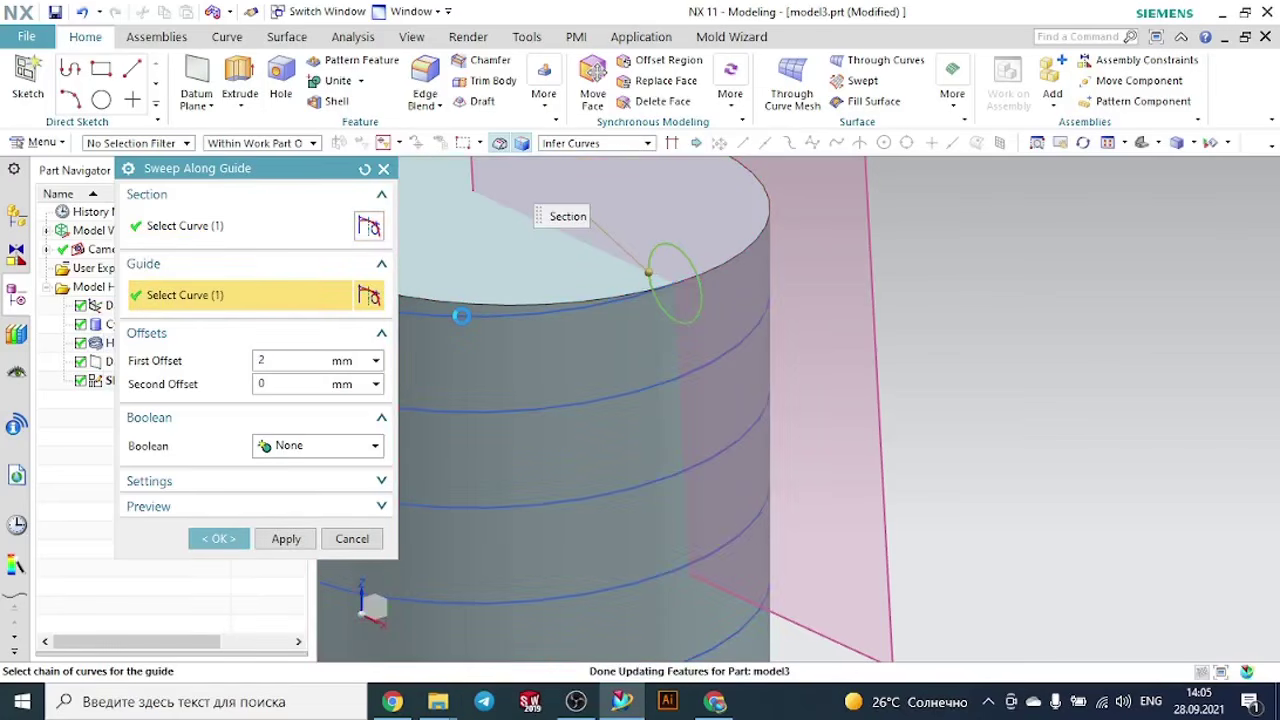
- Set the sweep's first offset to 0 mm and subtract the sweep from the cylinder
scroll(693, 285, down, 6)
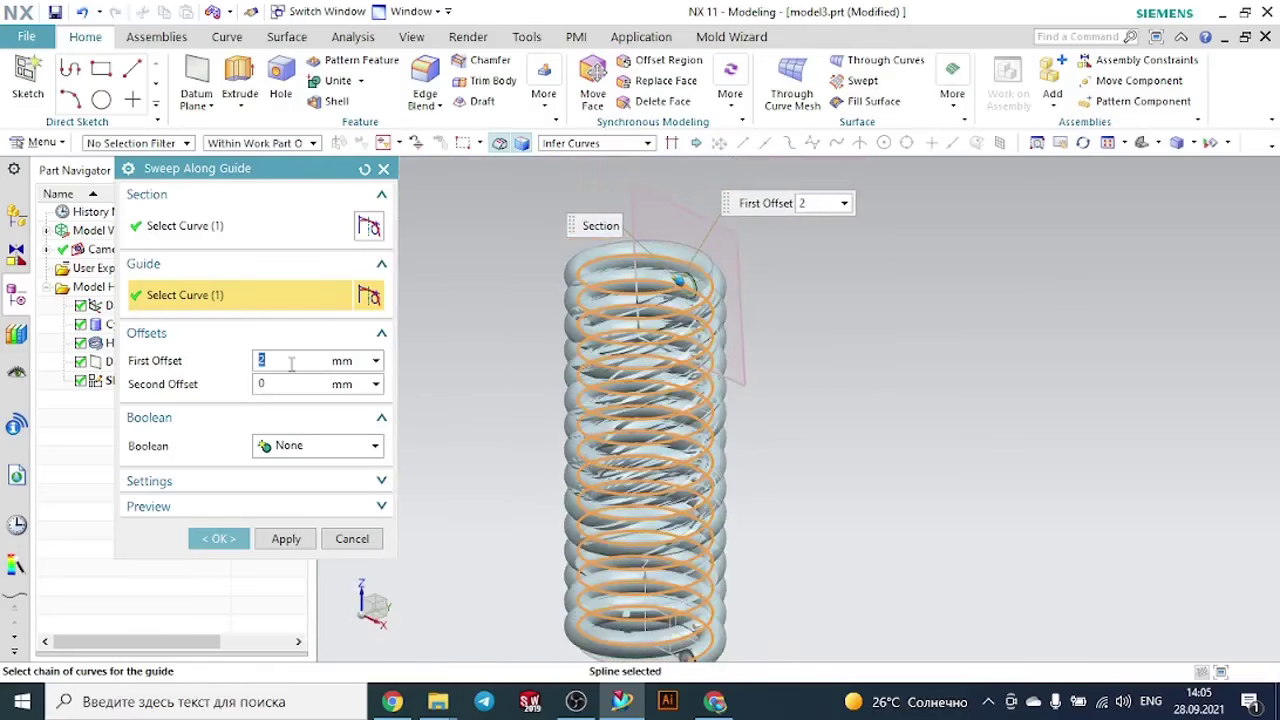
key(Return)
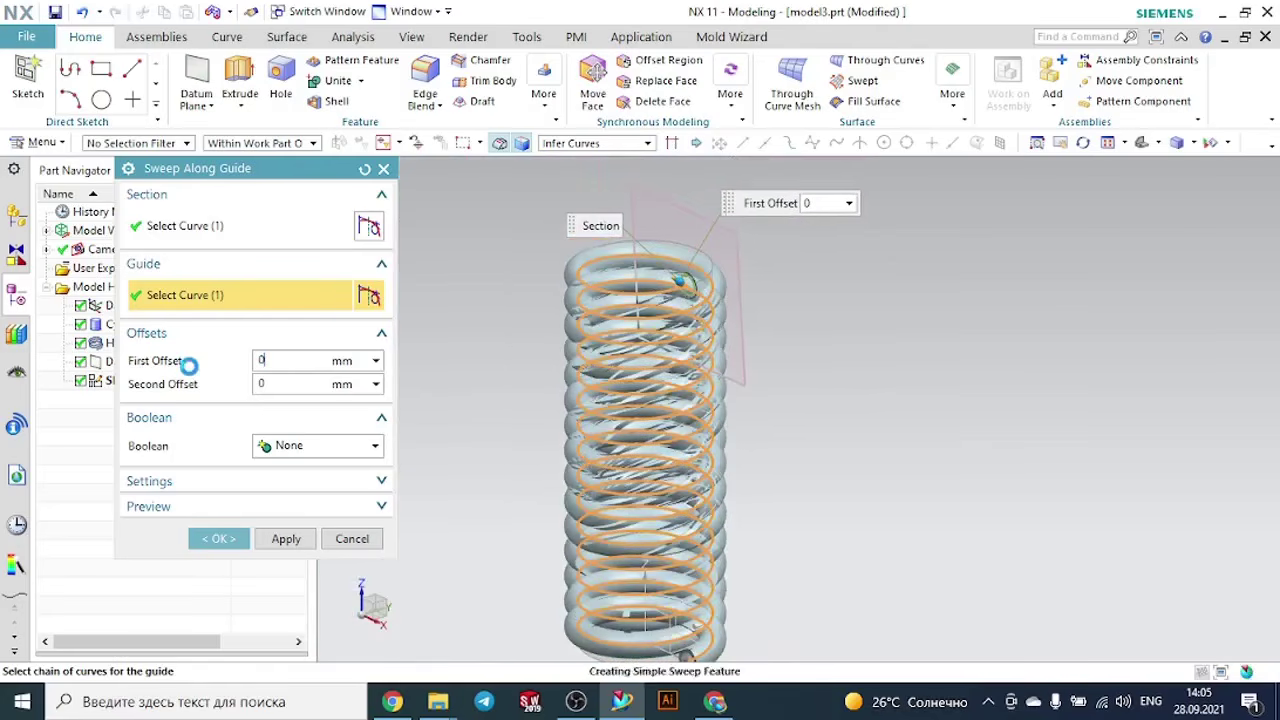
click(338, 446)
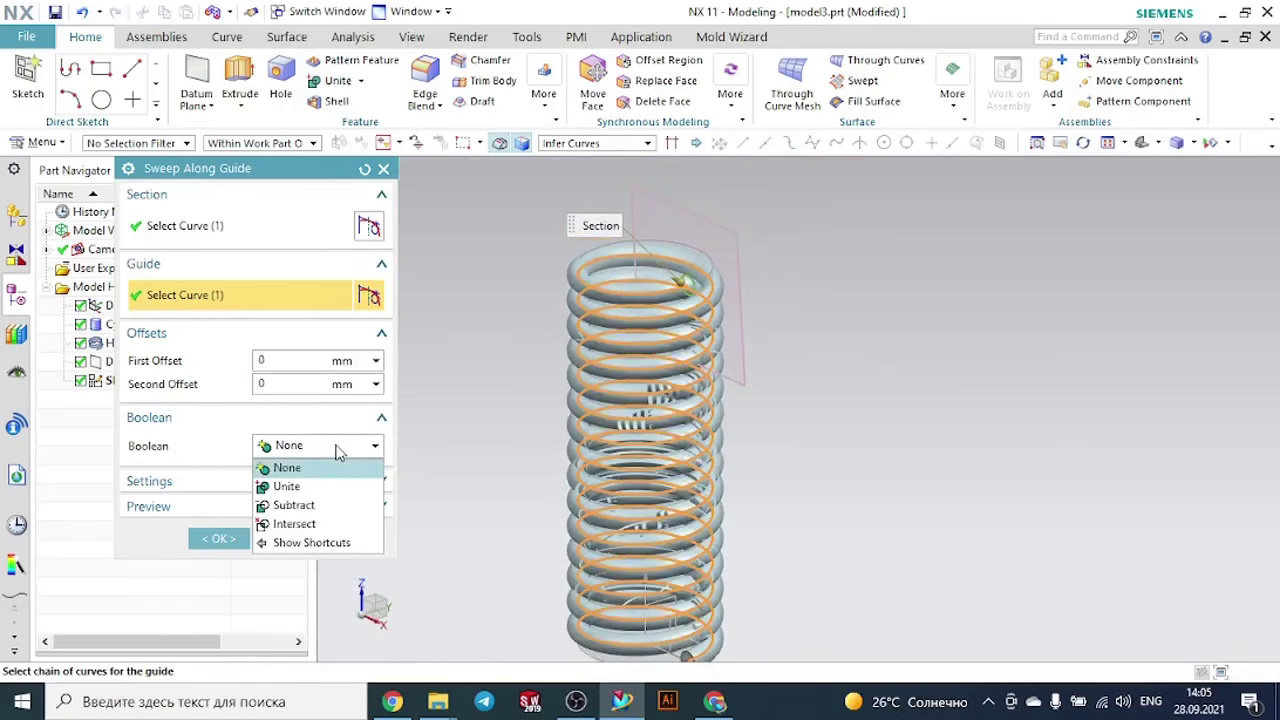
click(285, 505)
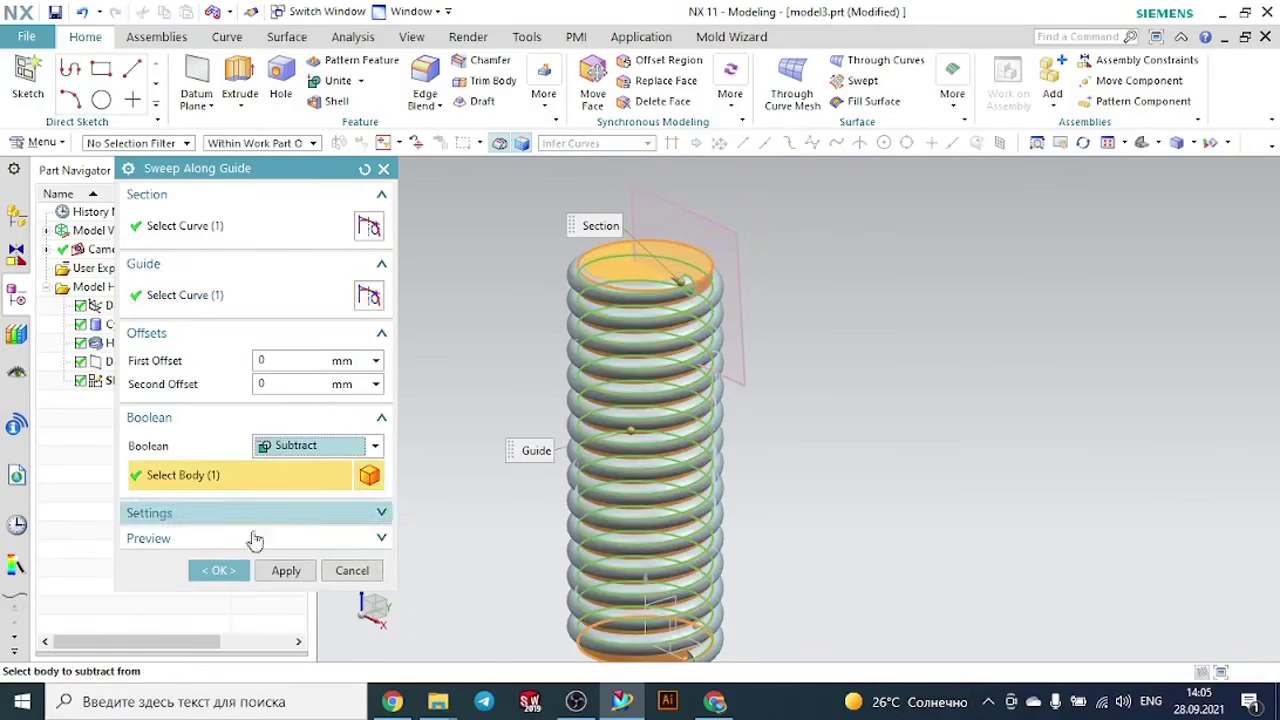
click(222, 571)
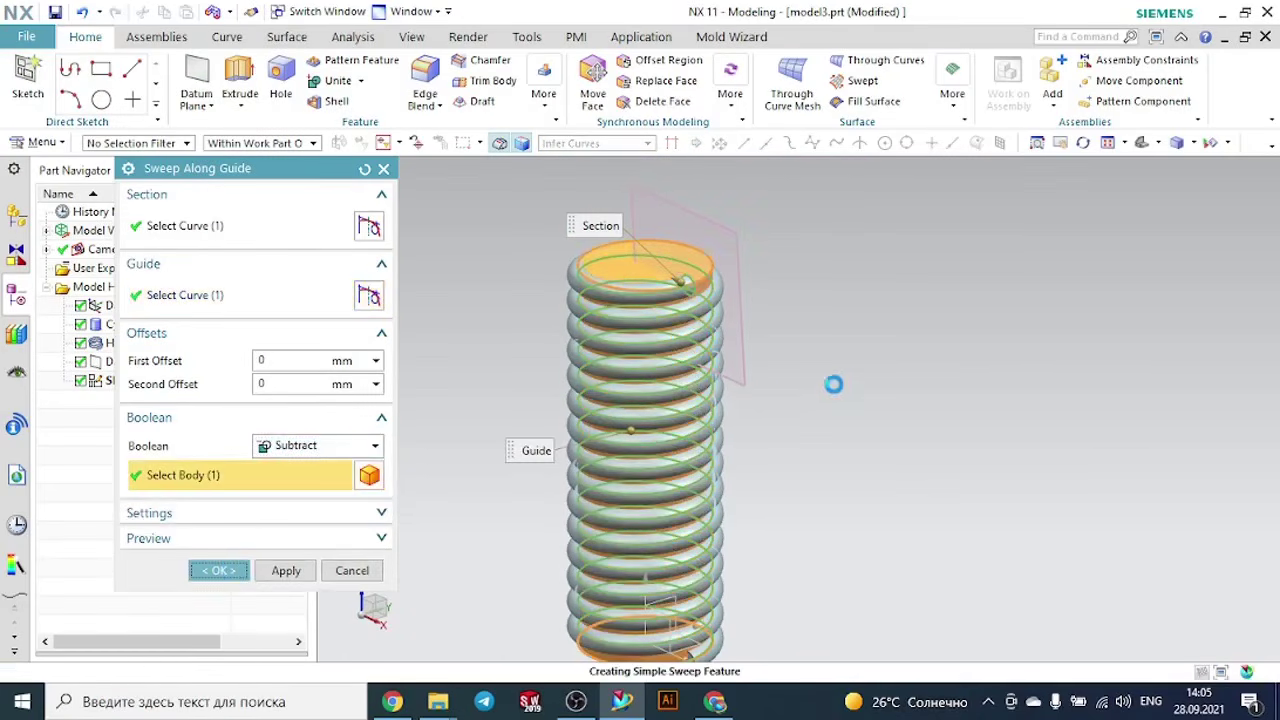
- Hide the datum plane and the circle sketch at the cylinder's upper end
middle_drag(869, 374, 803, 343)
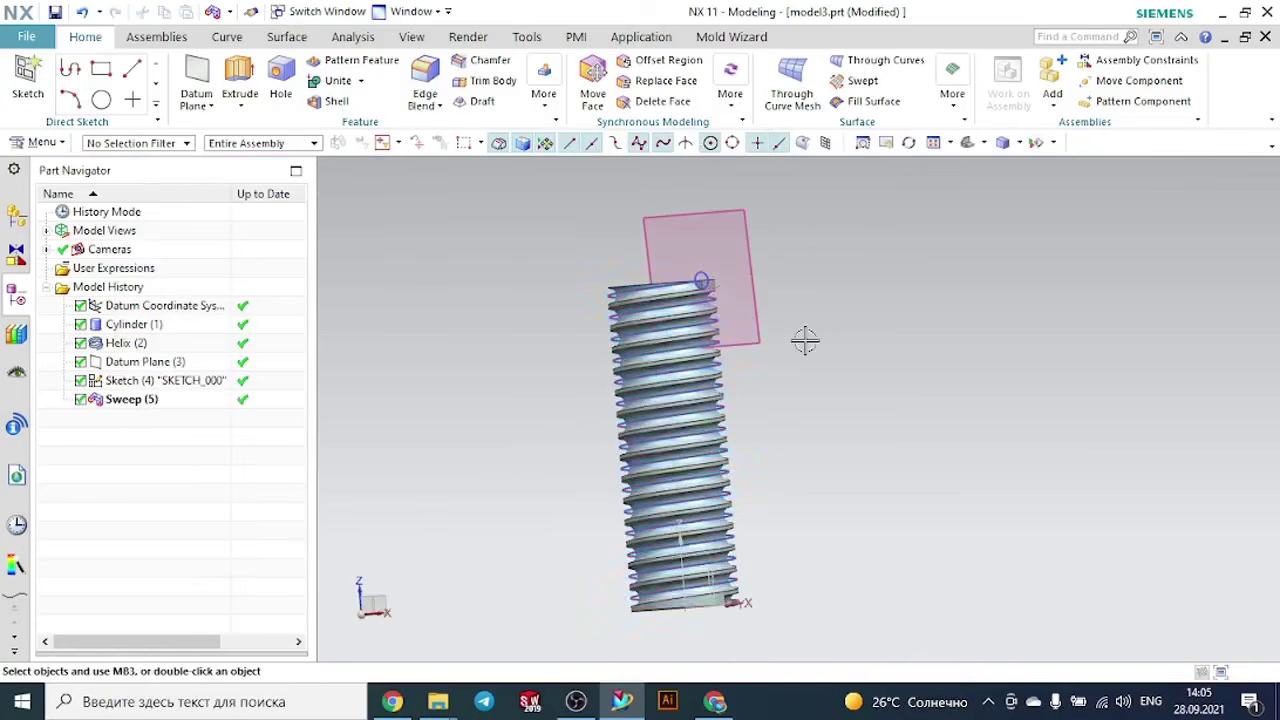
click(754, 278)
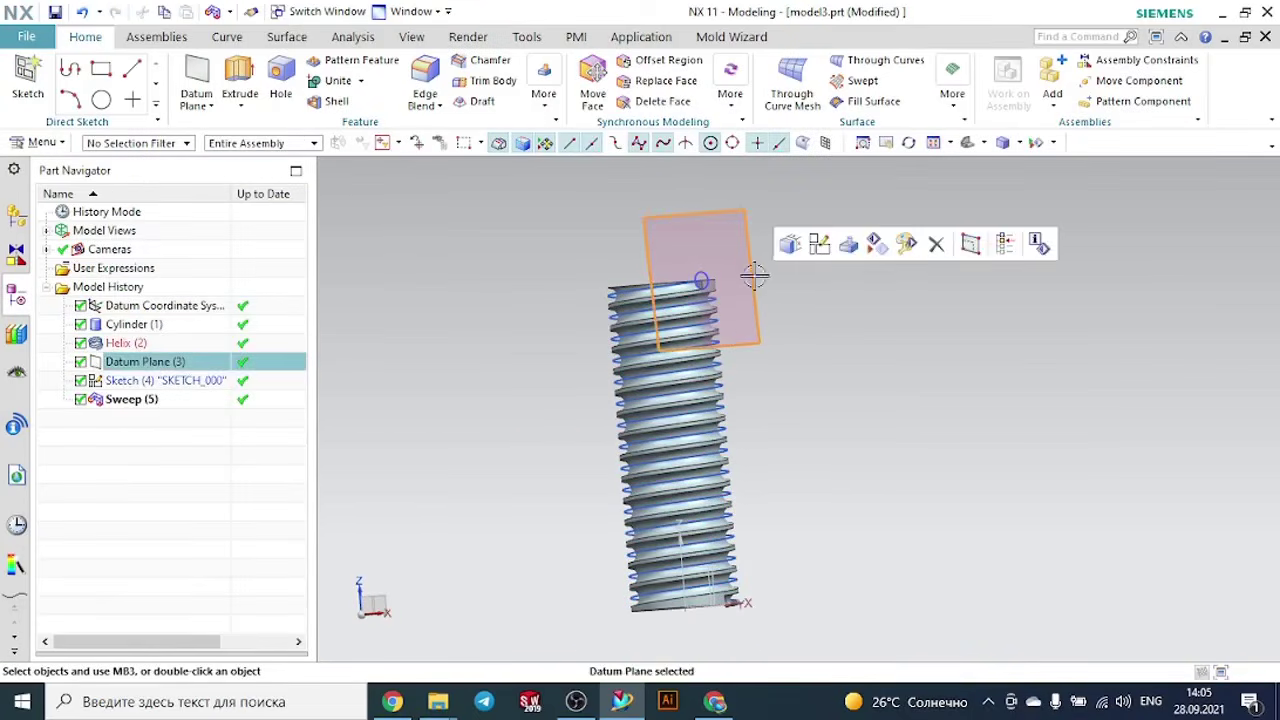
click(878, 243)
scroll(709, 257, up, 3)
click(715, 302)
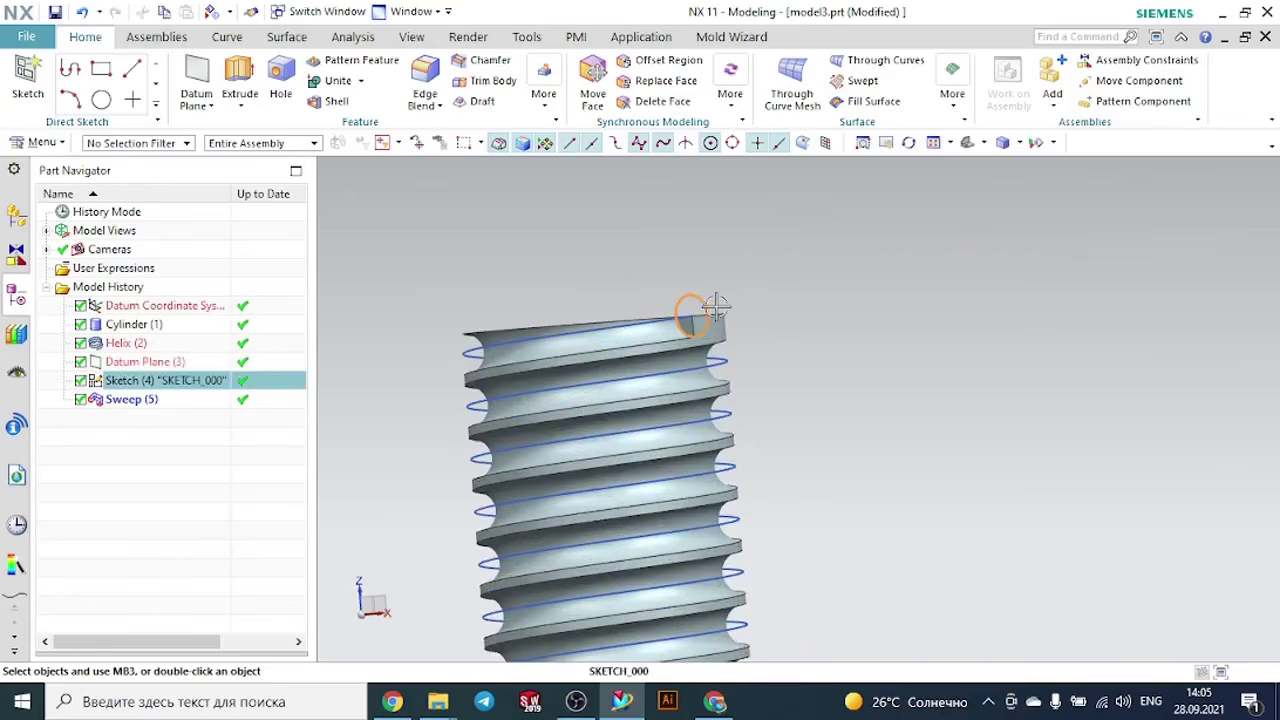
click(866, 275)
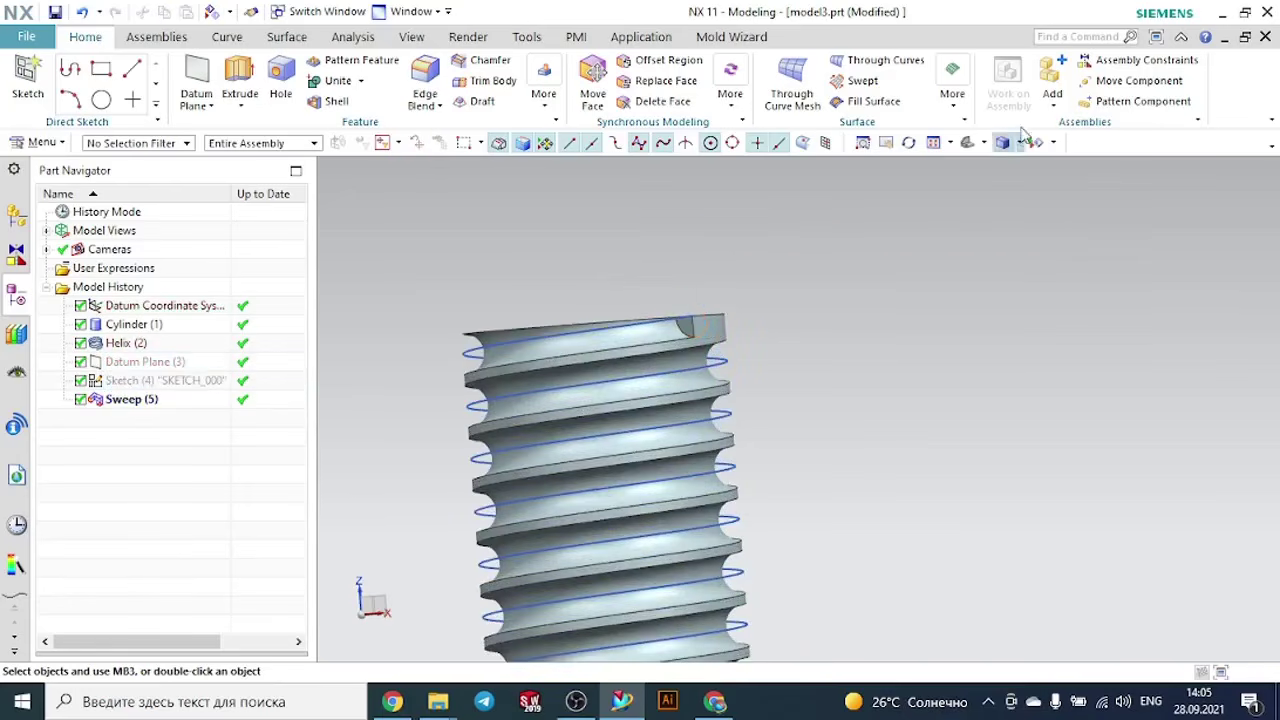
click(968, 142)
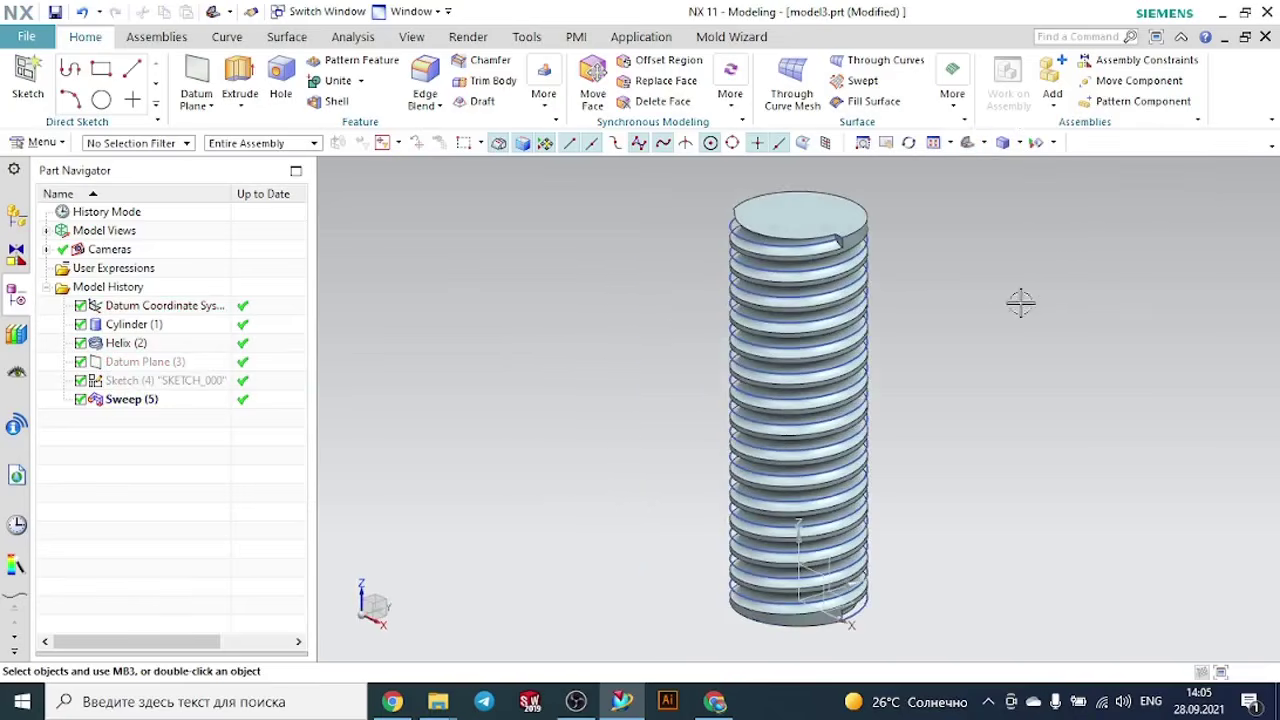
mouse_move(1002, 309)
middle_down()
mouse_move(920, 297)
mouse_move(894, 320)
mouse_move(997, 291)
middle_up()
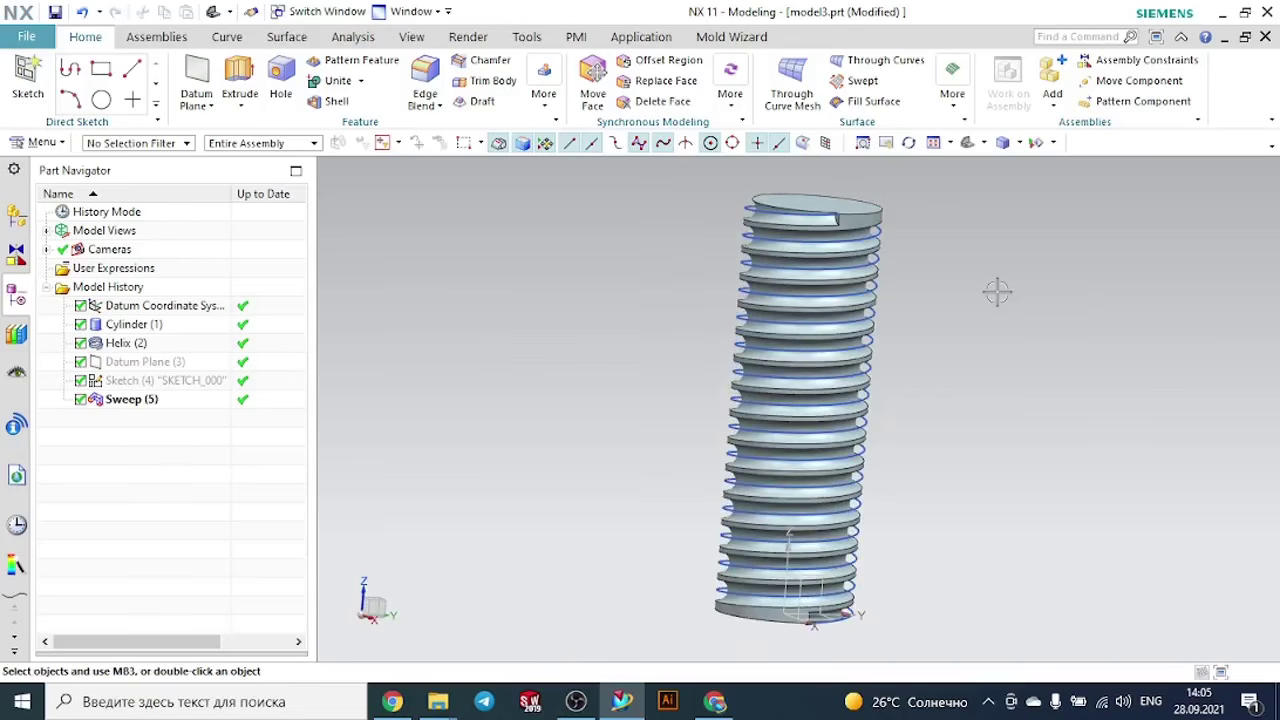
click(42, 143)
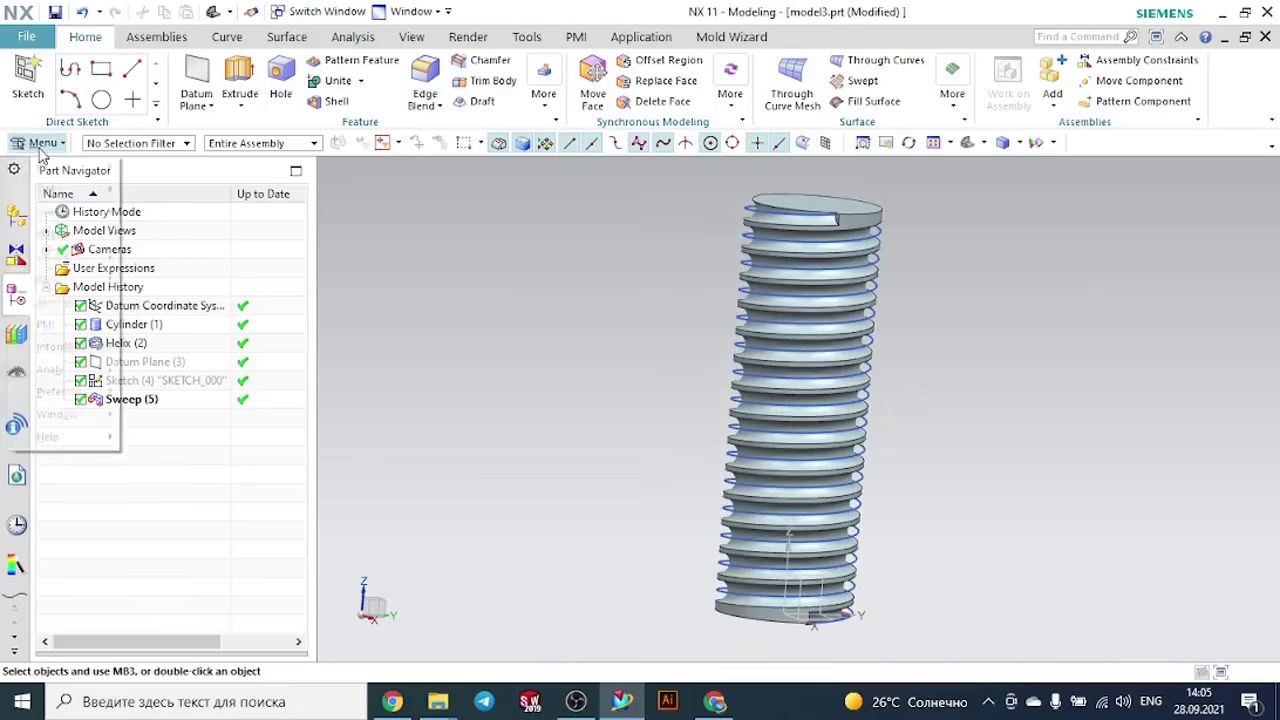
mouse_move(79, 346)
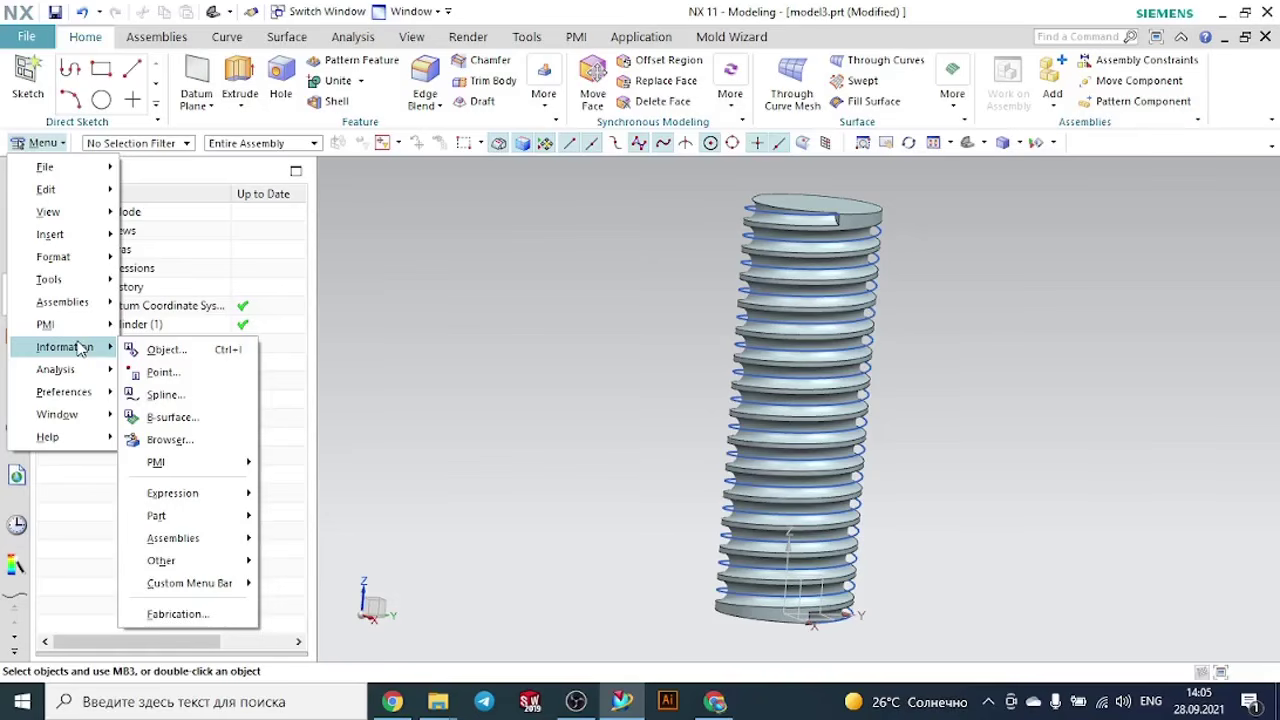
mouse_move(62, 238)
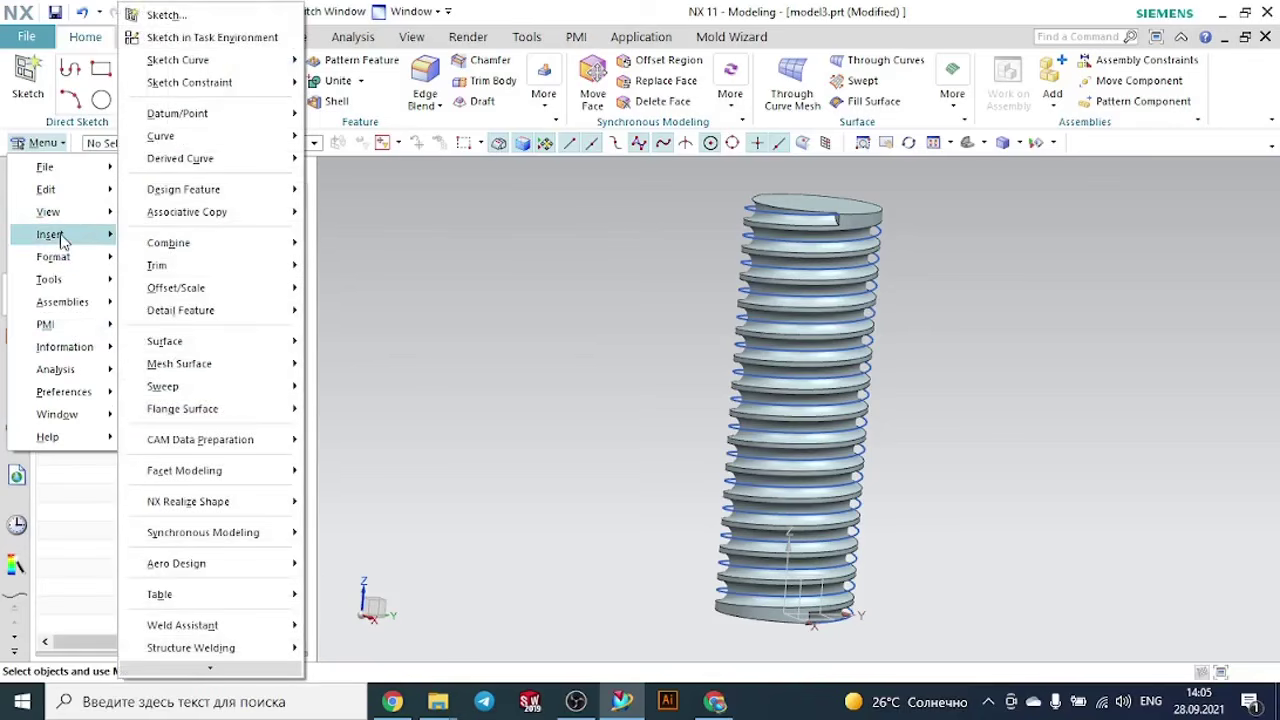
mouse_move(222, 341)
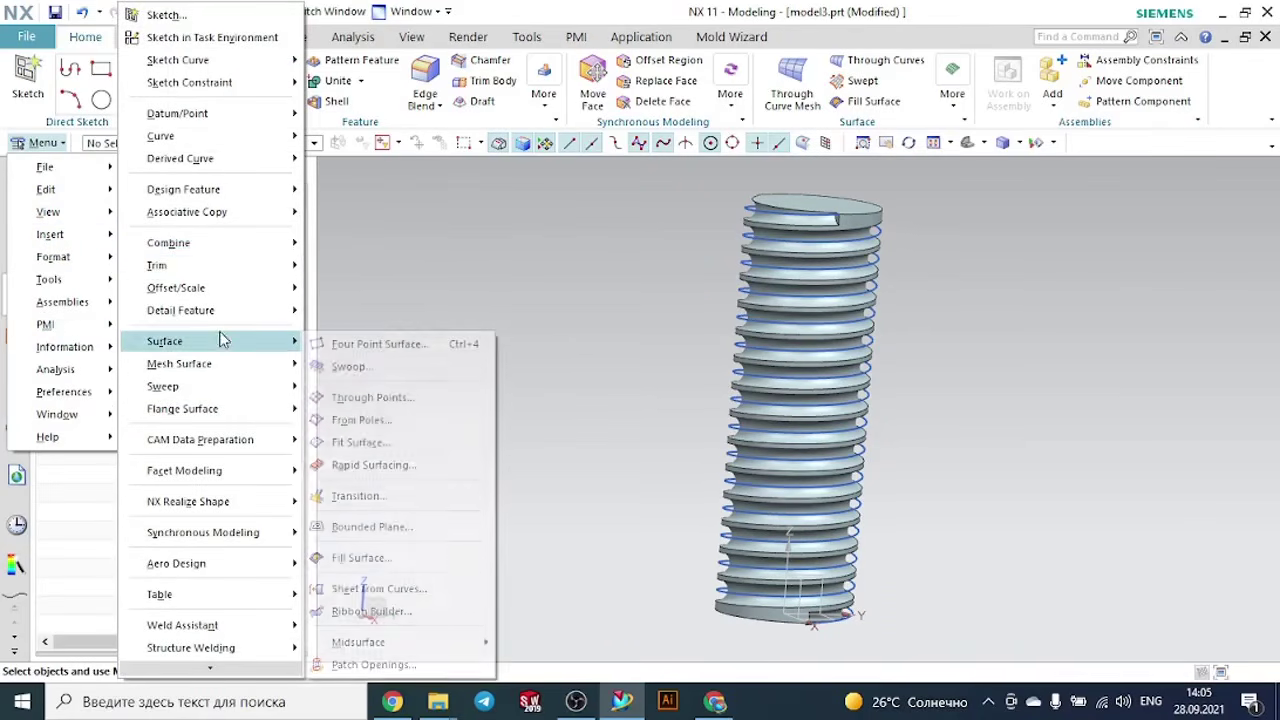
mouse_move(210, 388)
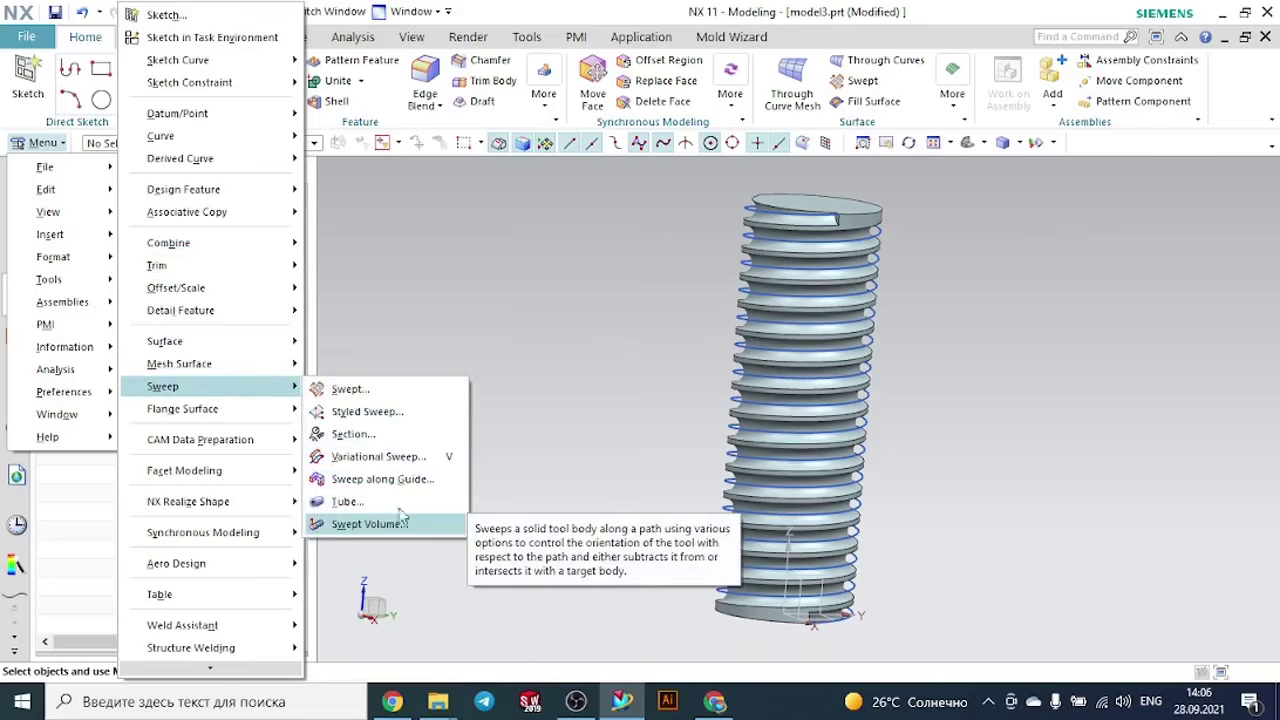
click(587, 277)
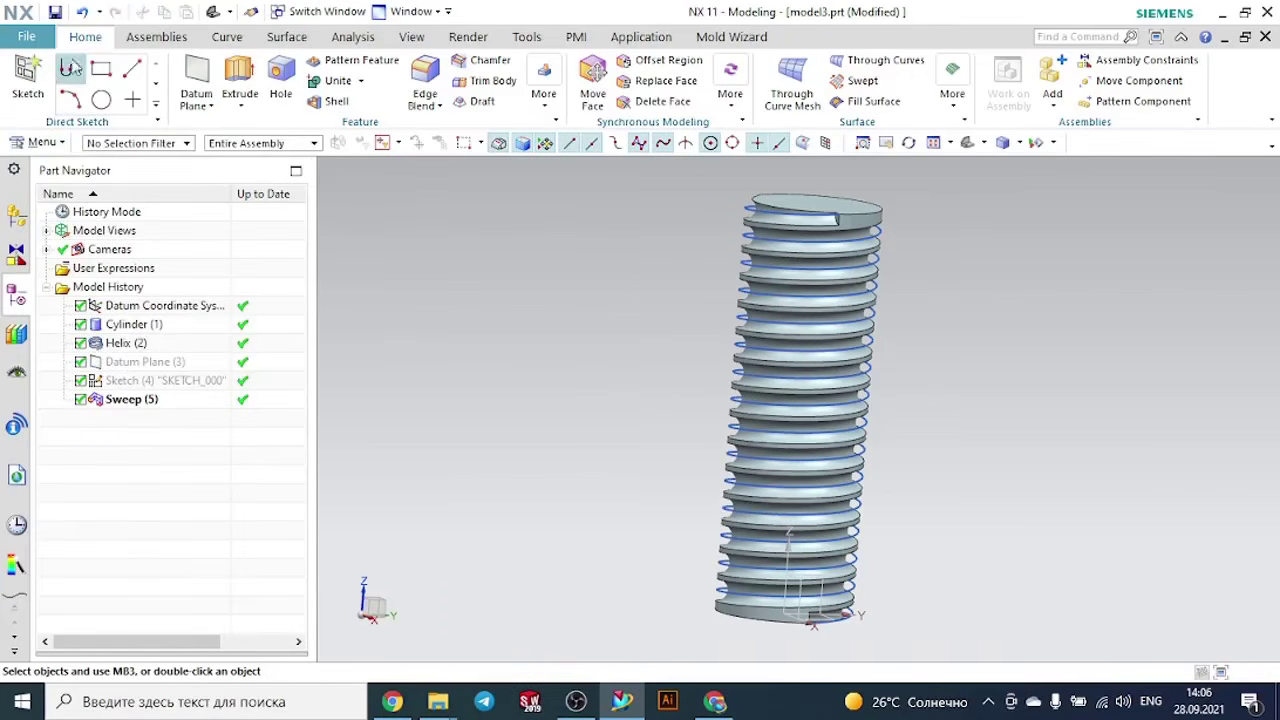
- Create a new part model4.prt from the Model template in millimetres
click(36, 42)
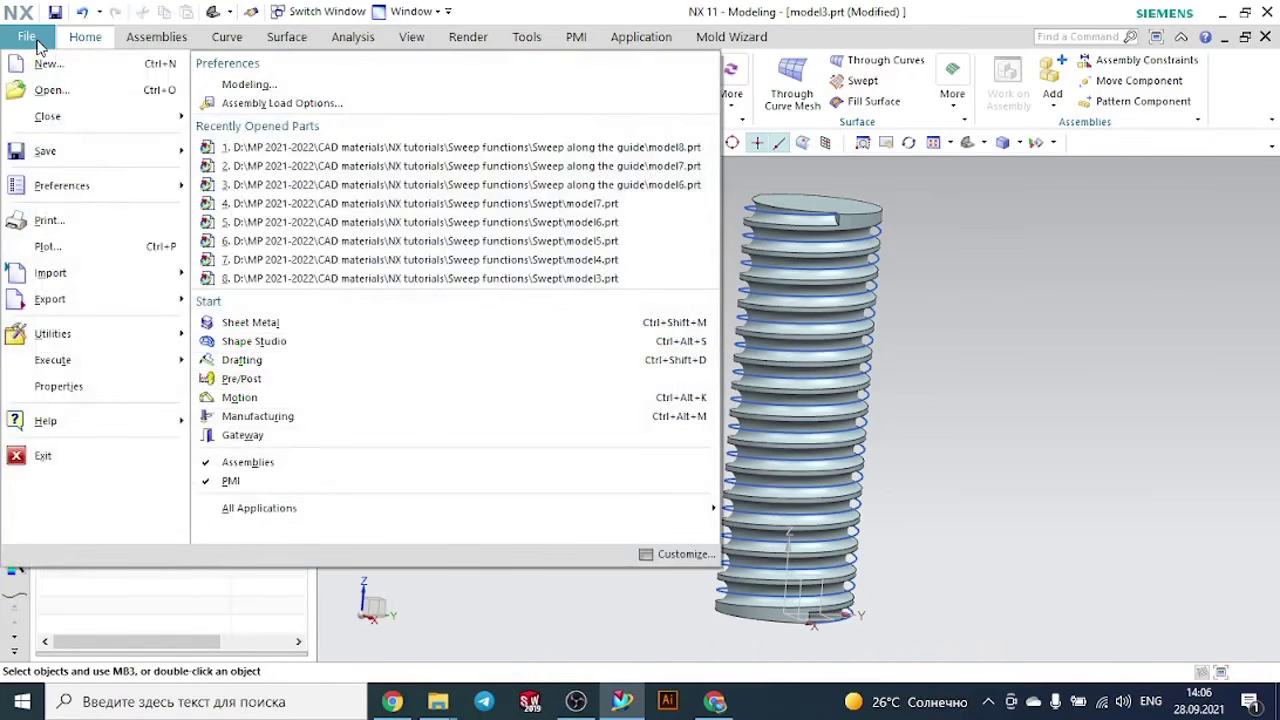
click(38, 67)
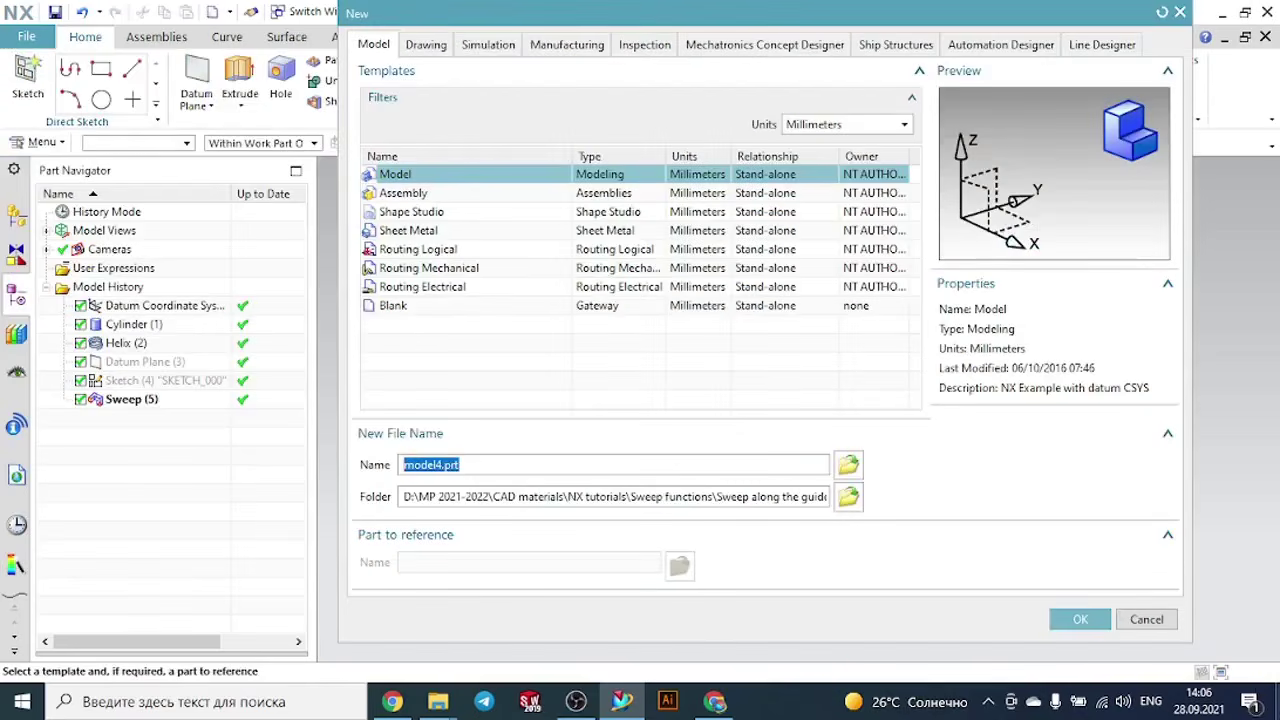
click(1079, 628)
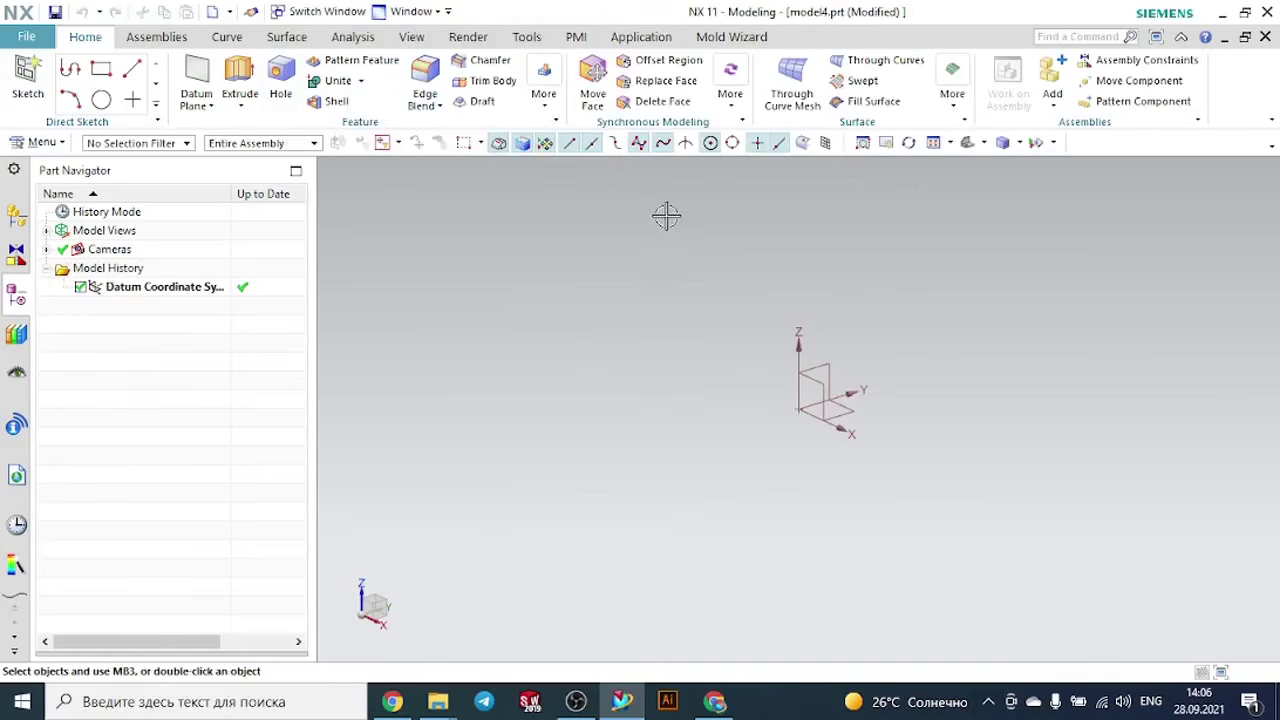
- Create a block 100 mm long, 100 mm wide and 20 mm high at the coordinate system's origin
click(541, 108)
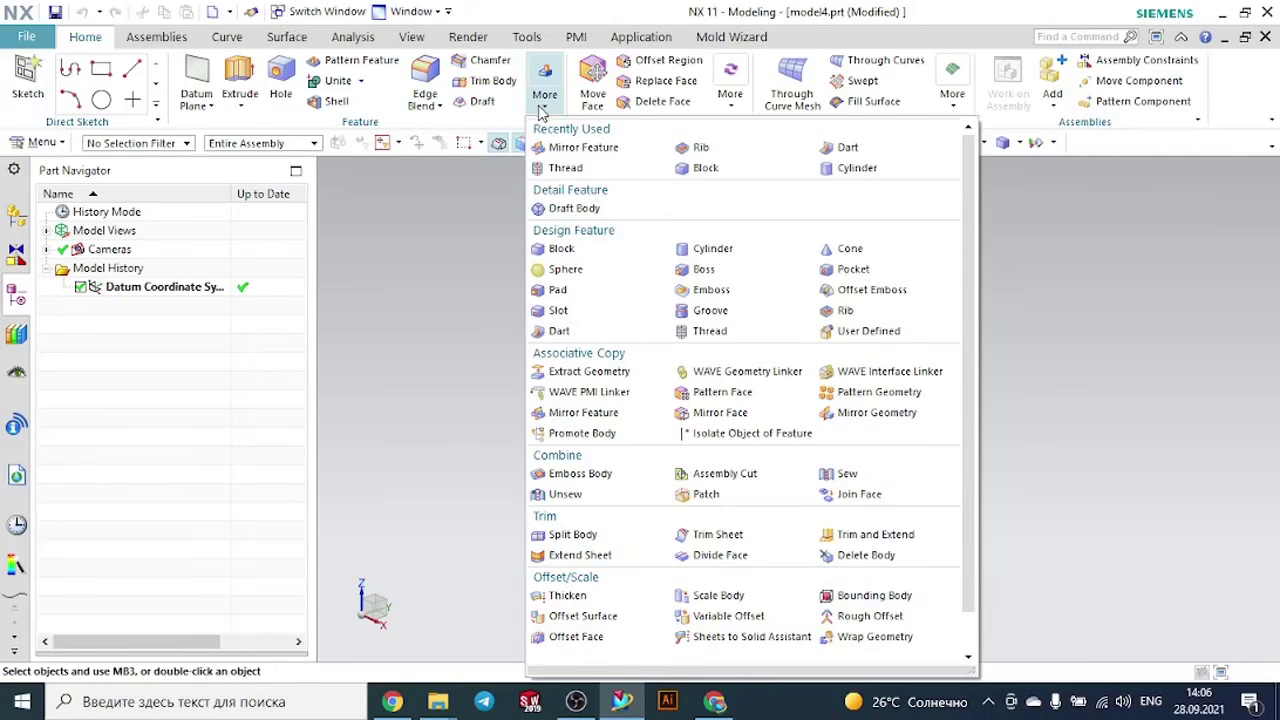
click(563, 248)
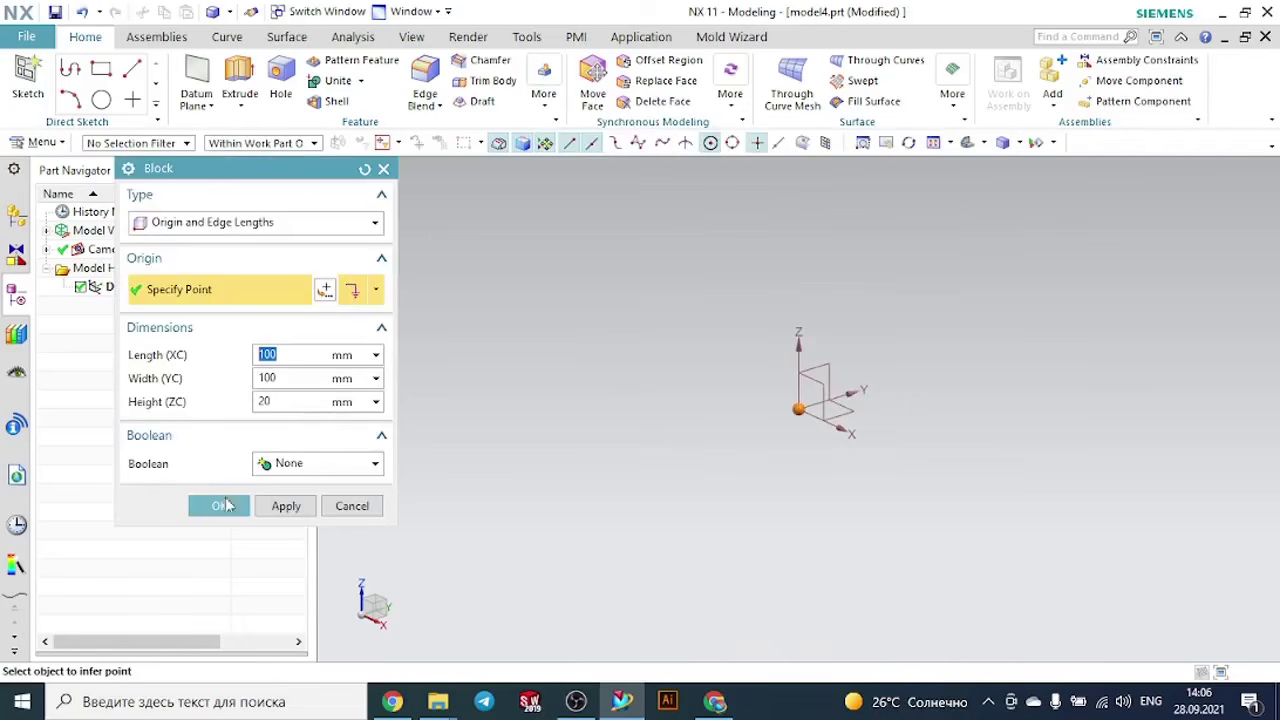
click(225, 505)
scroll(631, 374, down, 1)
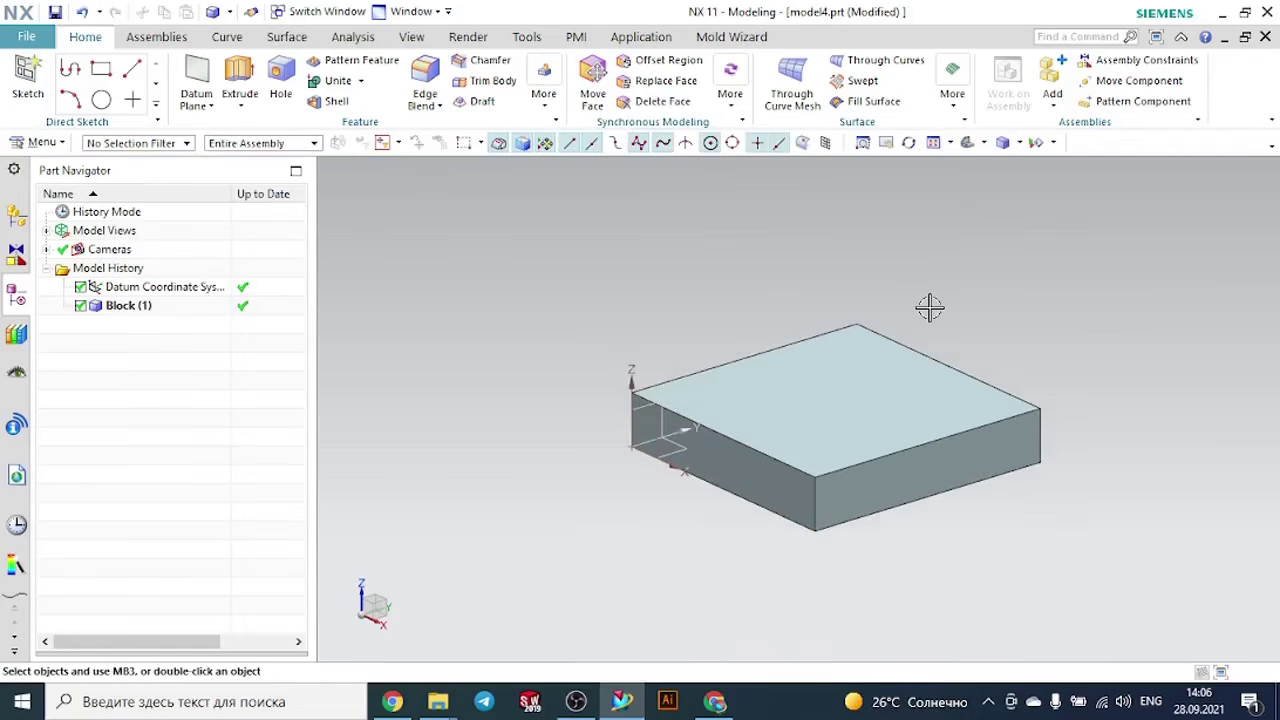
- Start a sketch on the block's side face along the X axis
scroll(930, 307, up, 2)
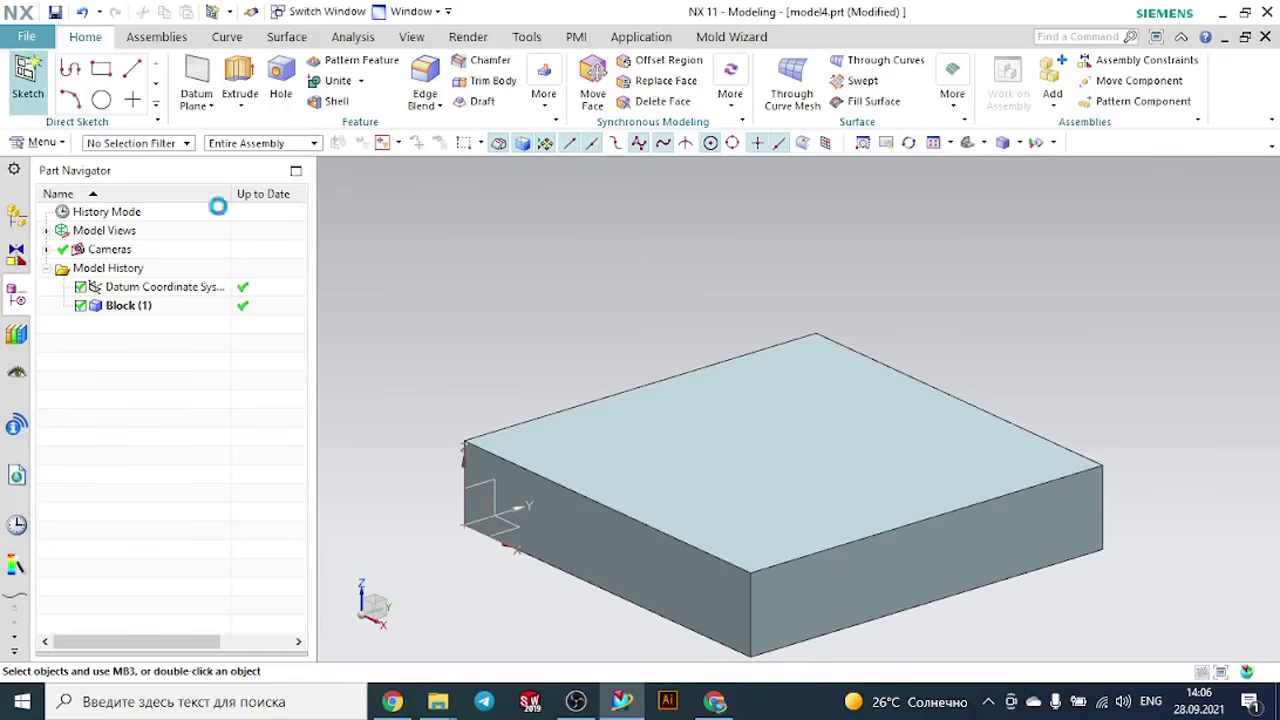
click(557, 500)
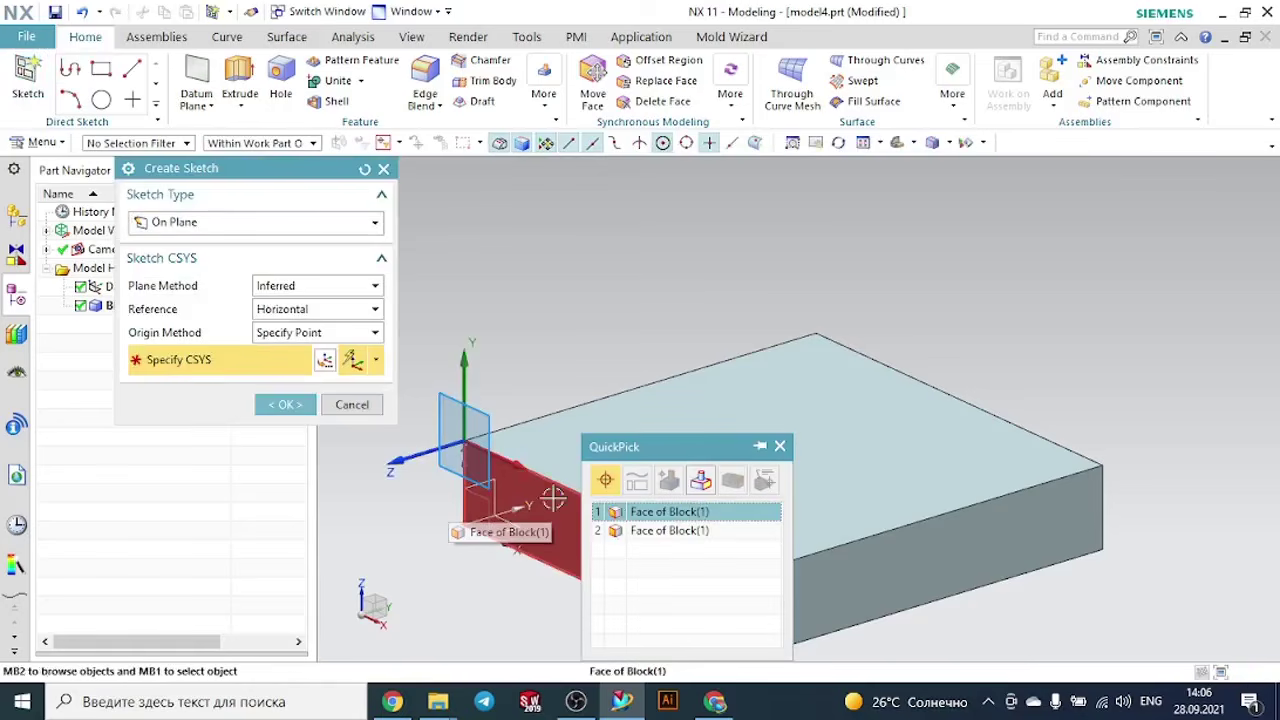
click(645, 512)
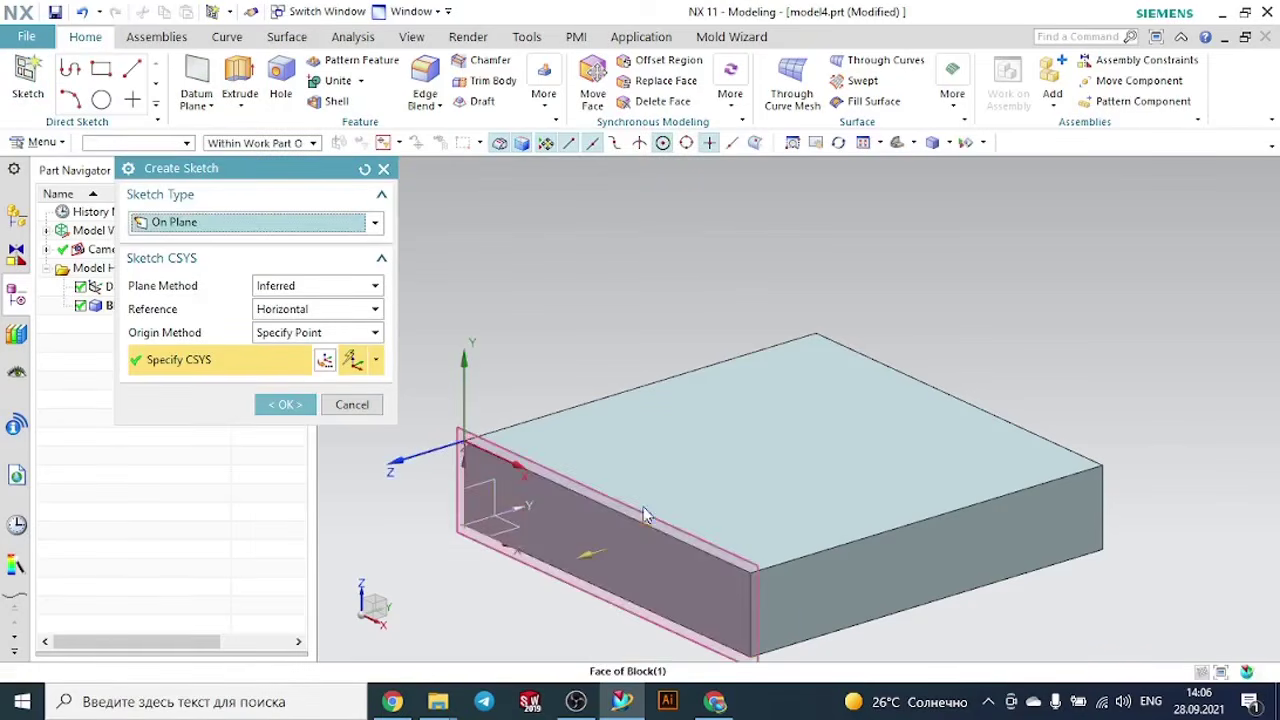
click(287, 404)
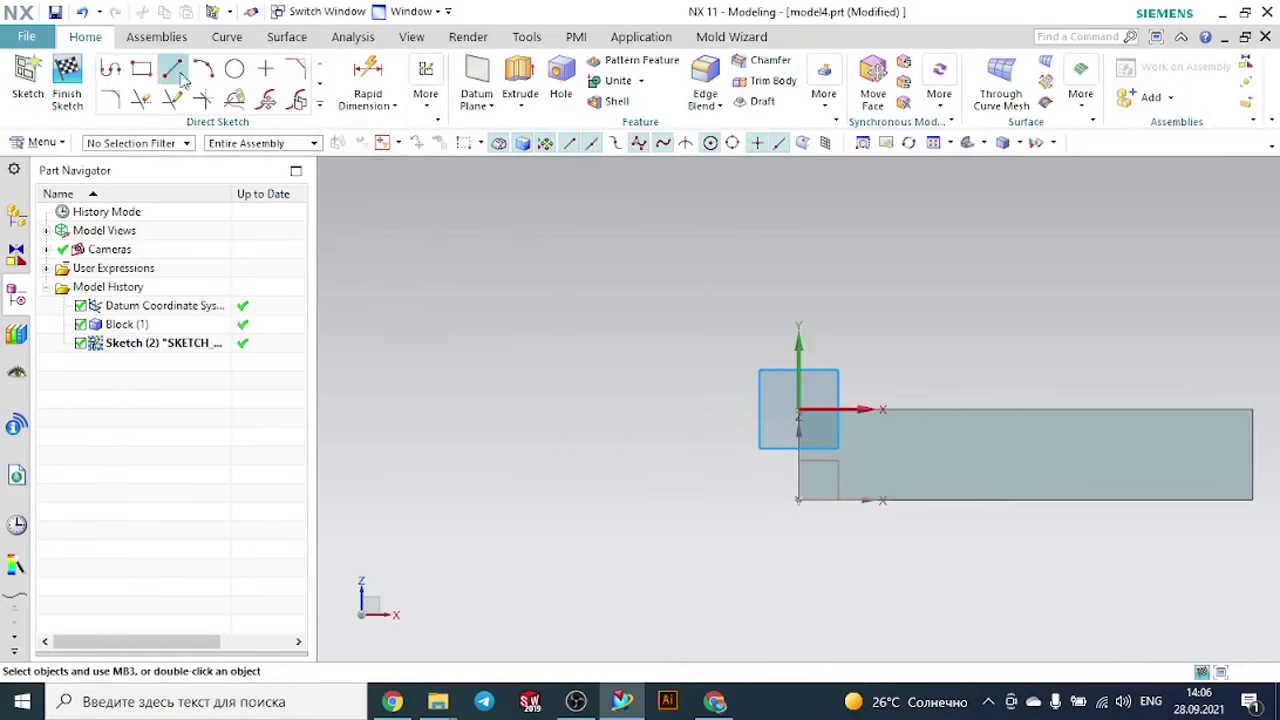
- Sketch a two-point rectangle about 16 mm wide across the face's upper edge, about 15 mm from the Y axis, and finish the sketch
click(141, 68)
click(862, 367)
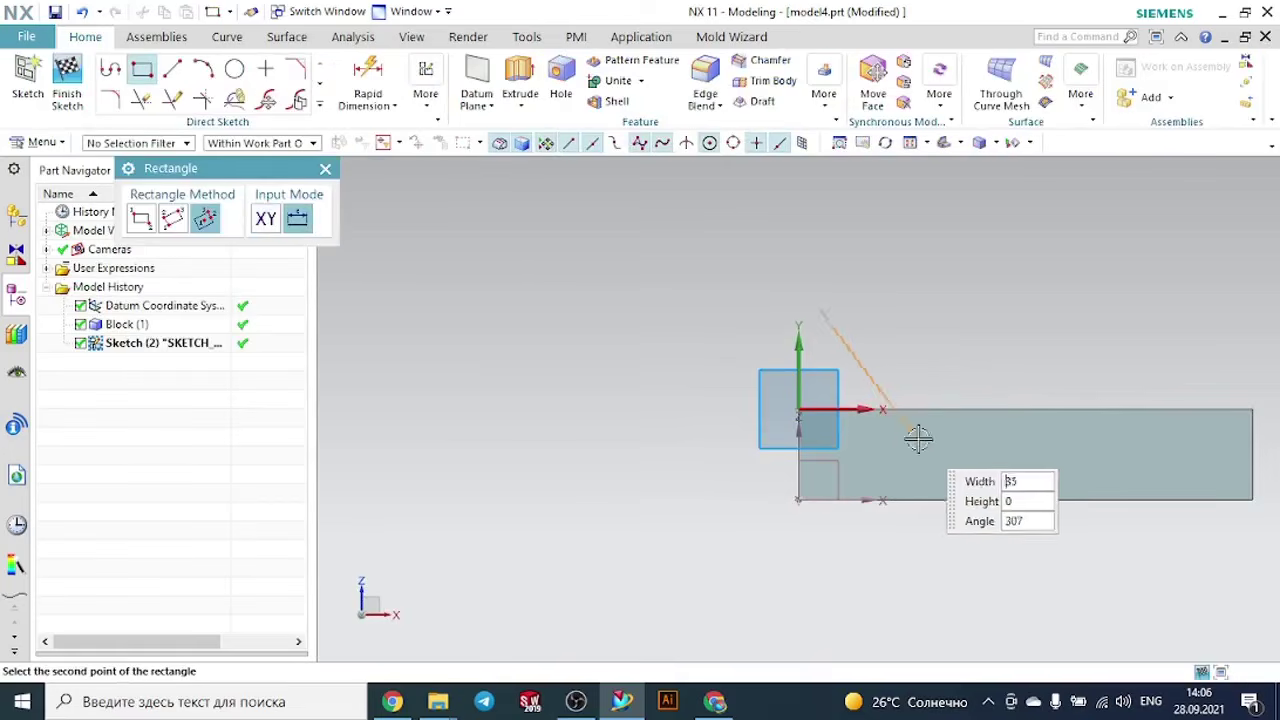
click(141, 218)
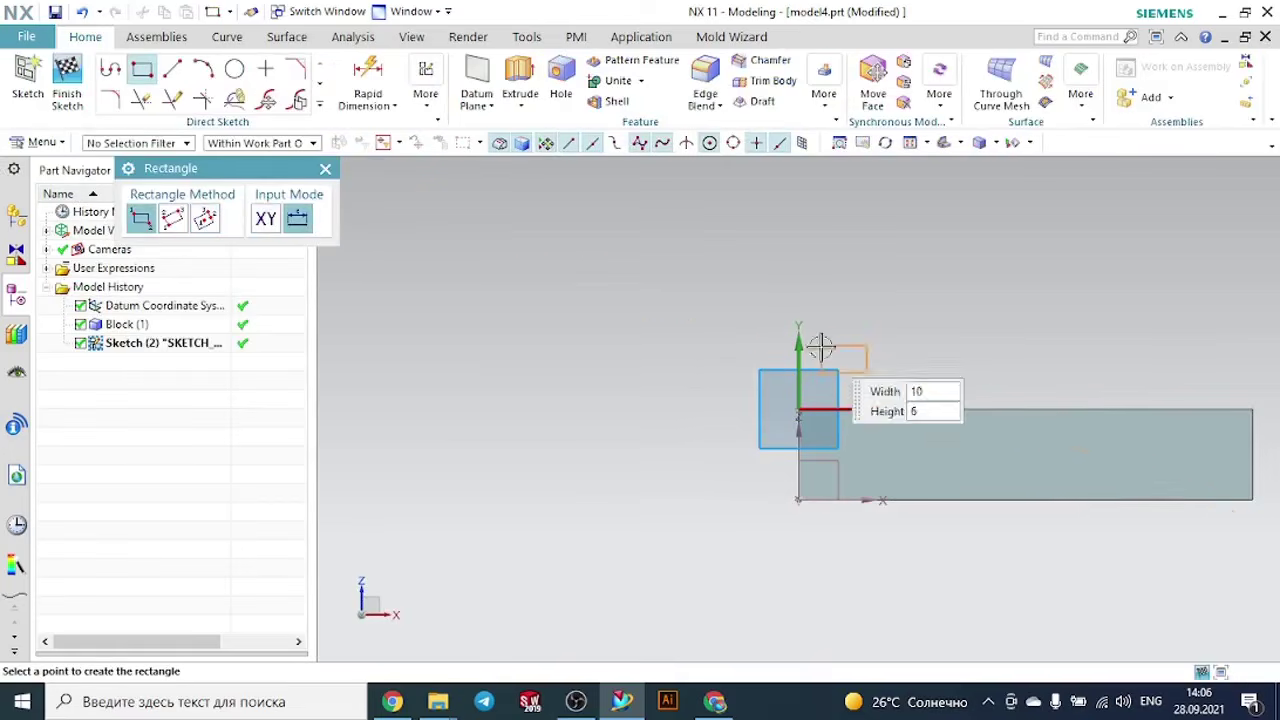
click(940, 450)
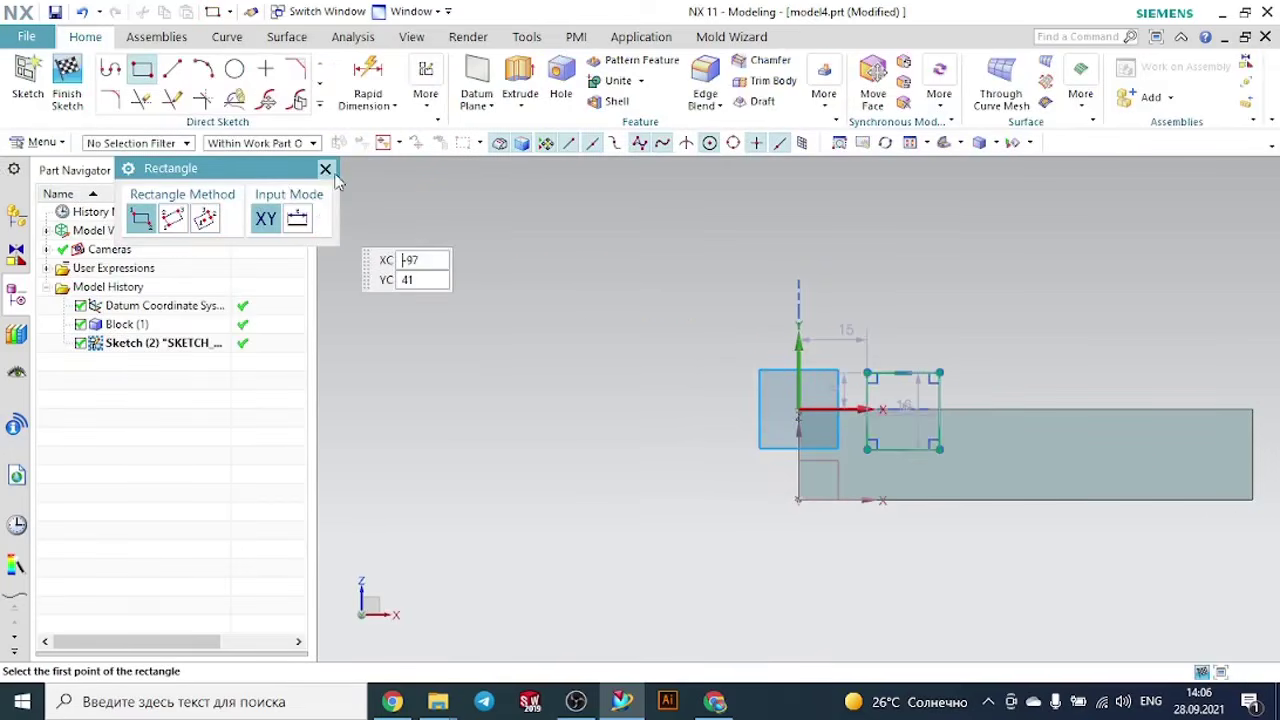
click(325, 168)
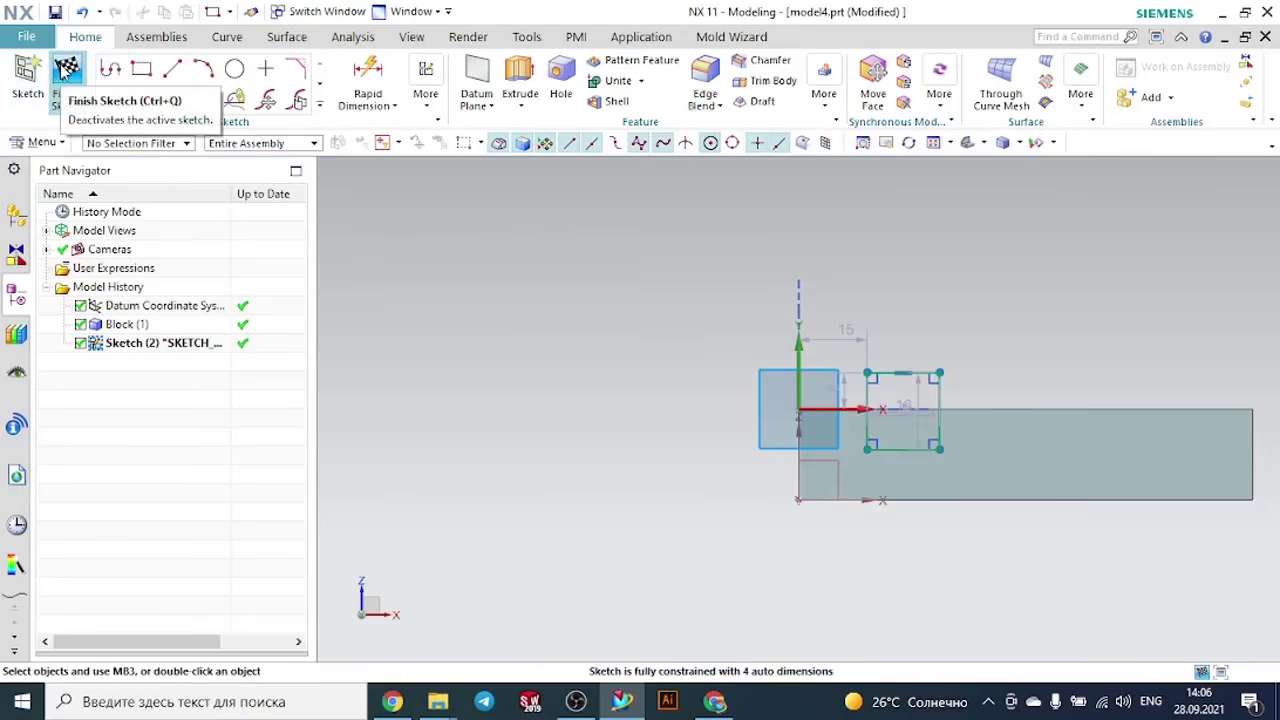
click(65, 68)
- Start a second sketch on the block's top face
mouse_move(927, 277)
middle_down()
mouse_move(903, 277)
mouse_move(844, 321)
middle_up()
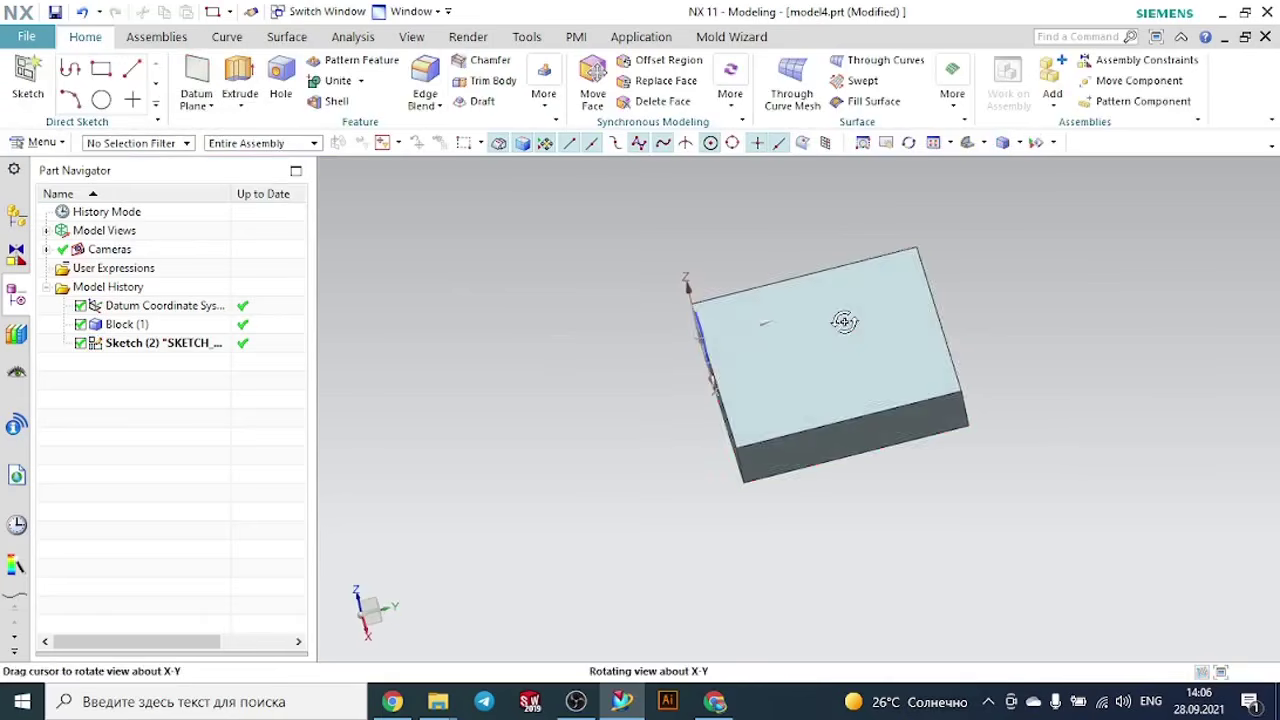
scroll(632, 215, up, 3)
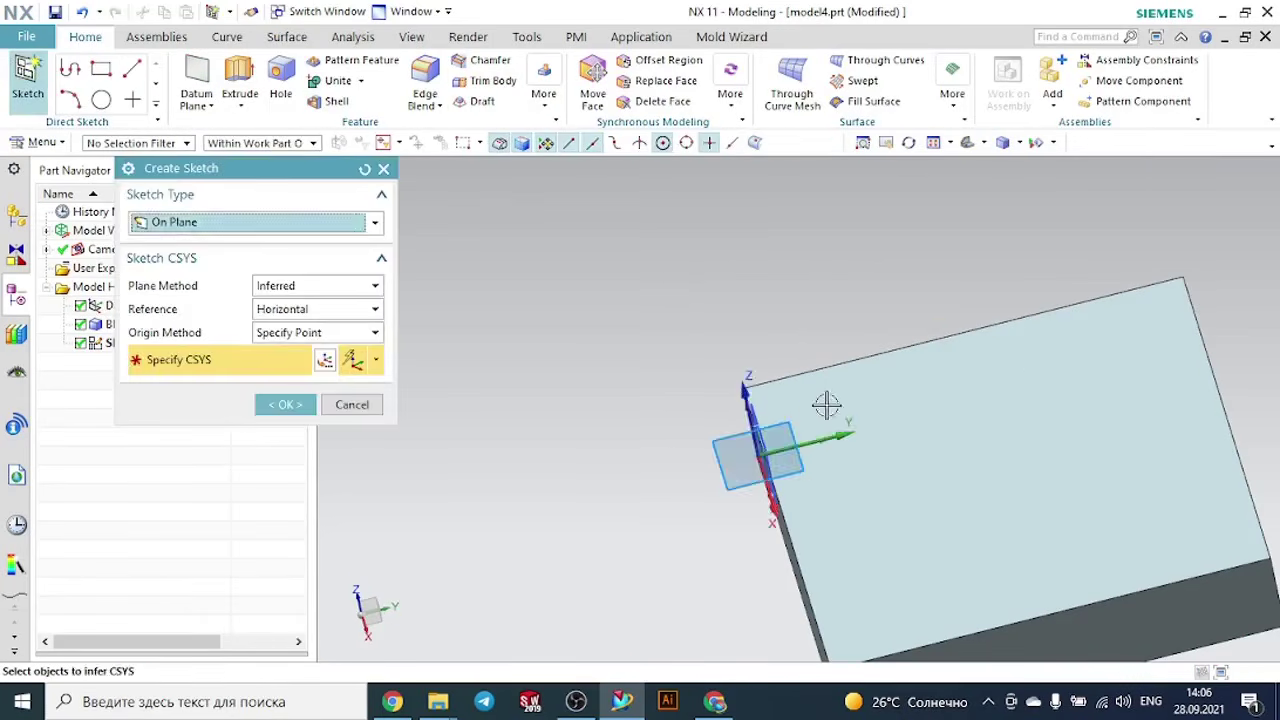
click(826, 404)
click(310, 401)
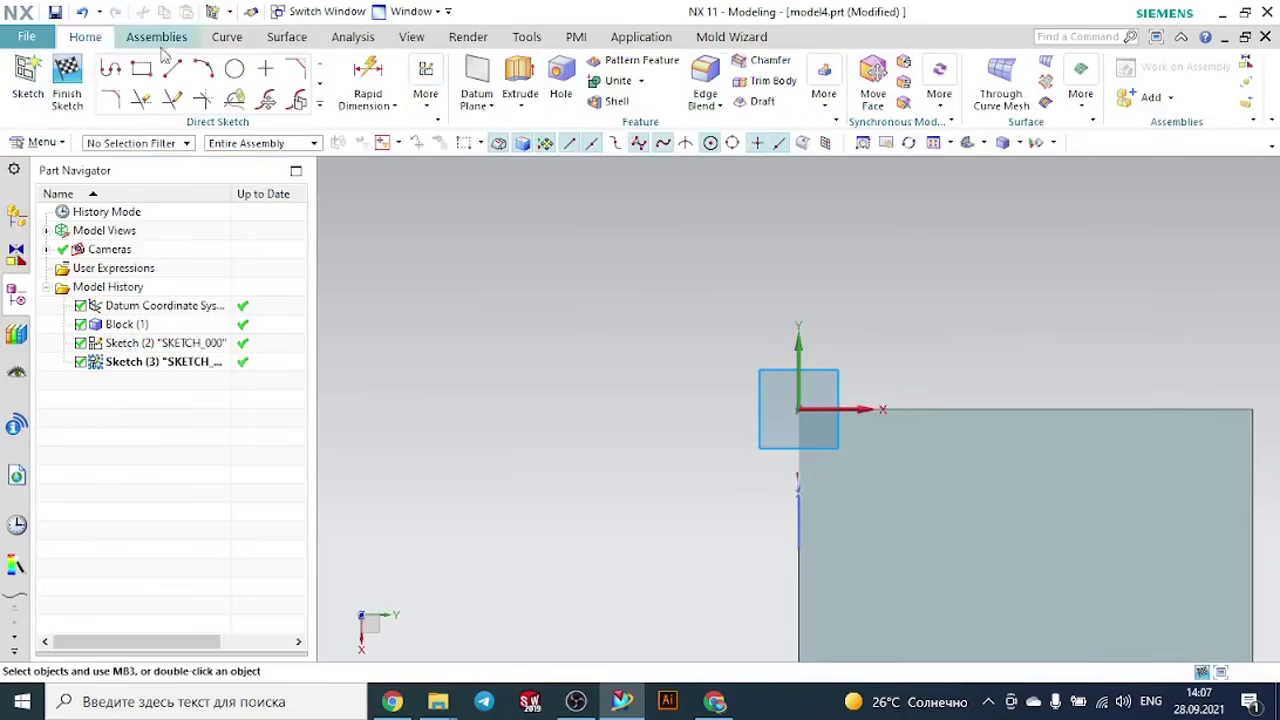
- Sketch an L-shaped profile of two perpendicular lines, starting at the rectangle on the block's edge and running into the top face
click(110, 68)
scroll(846, 514, up, 2)
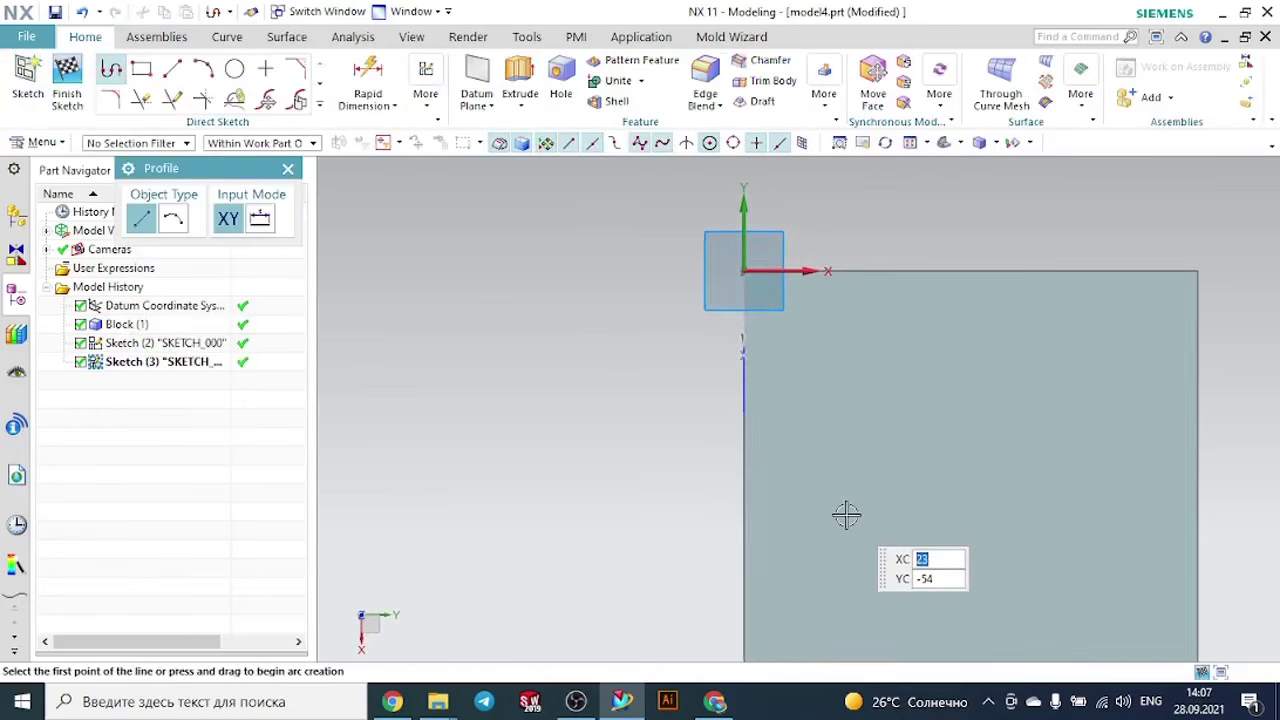
click(742, 376)
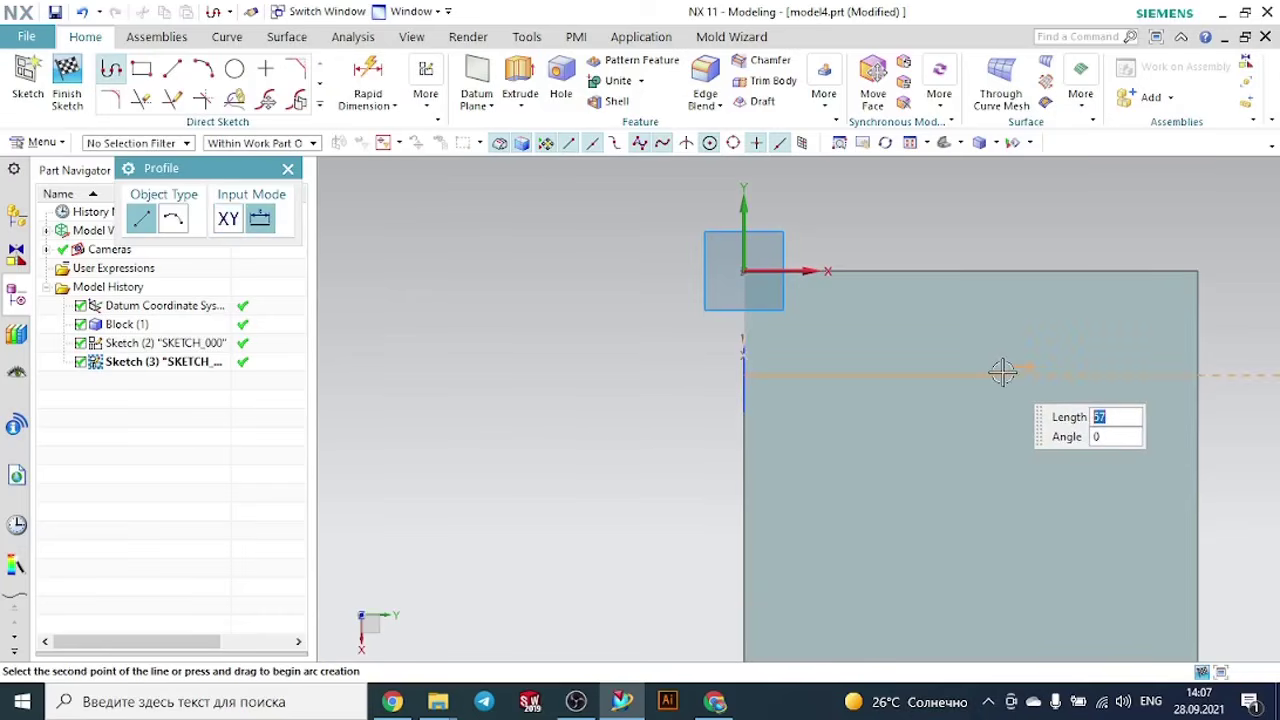
click(1042, 375)
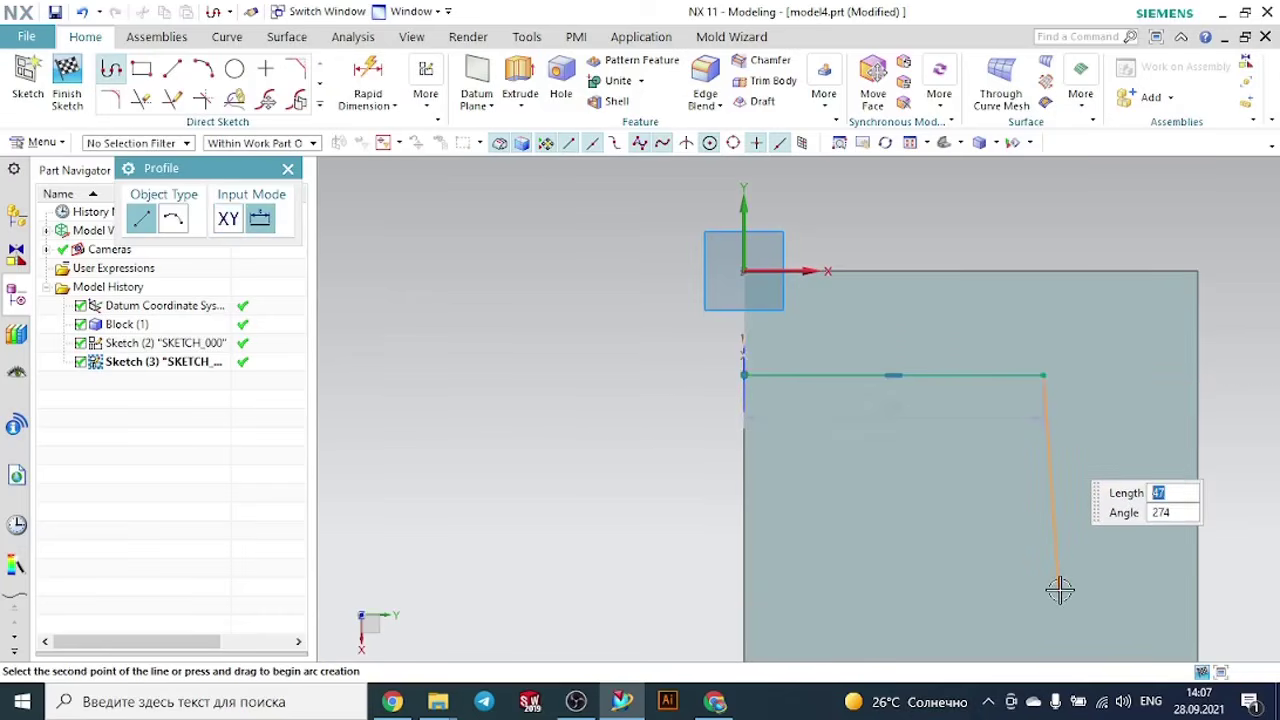
click(1046, 597)
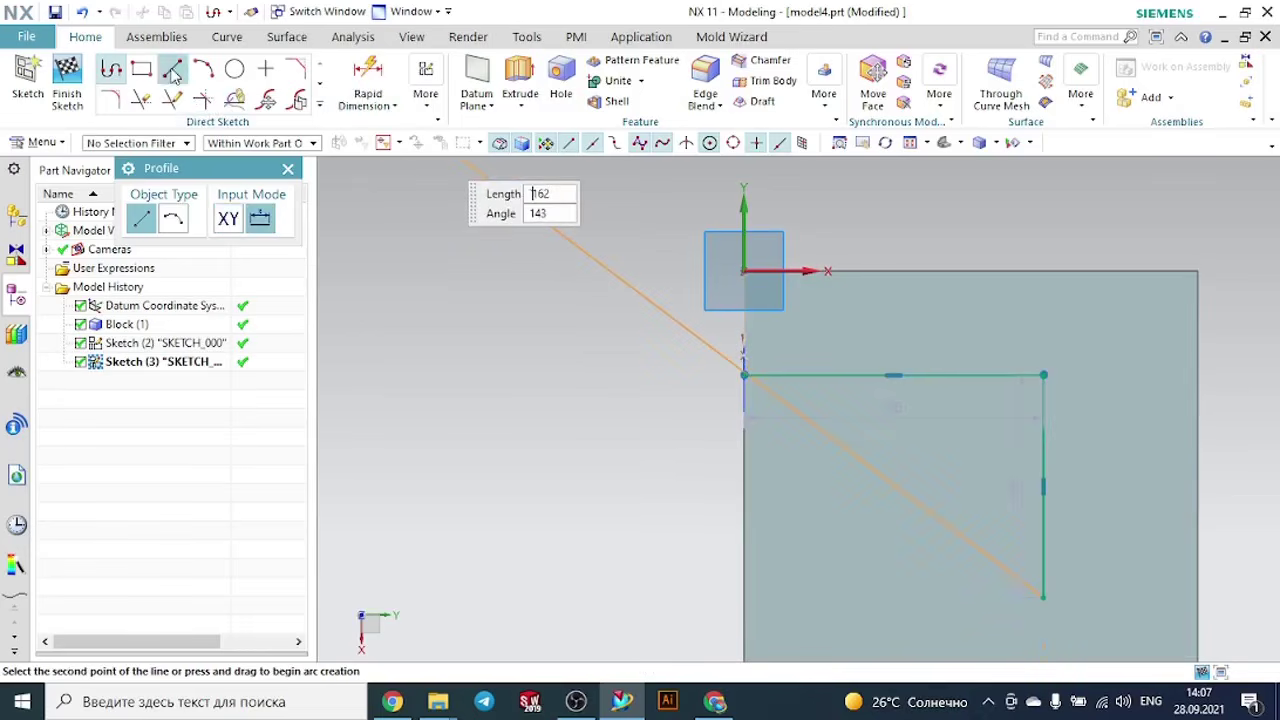
- Fillet the corner between the two profile lines and finish the sketch
click(111, 100)
click(1040, 409)
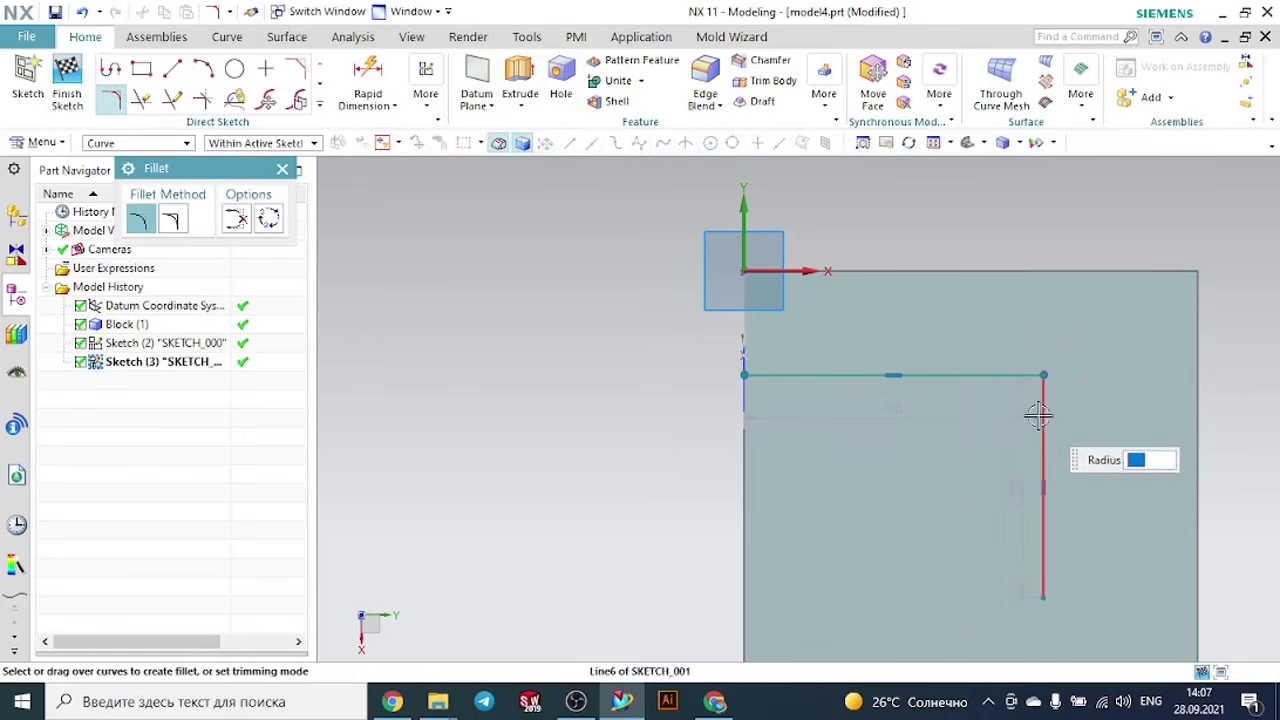
click(1014, 375)
click(937, 396)
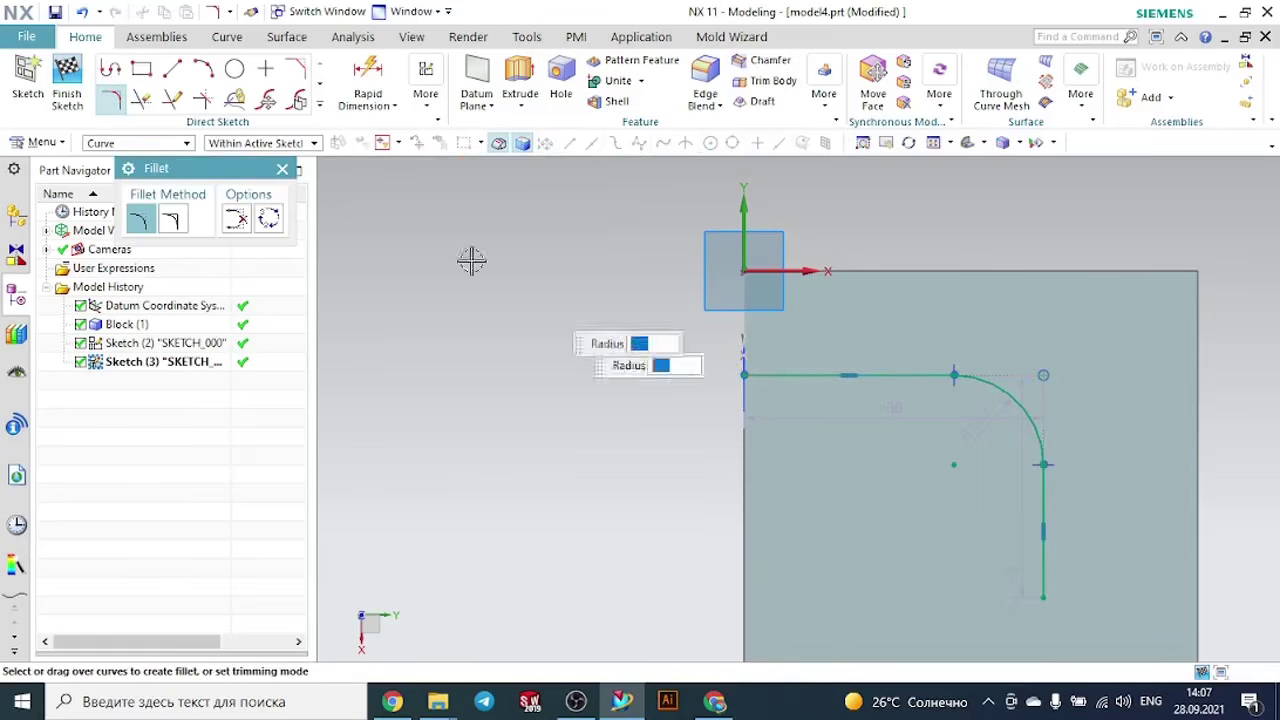
key(ctrl+q)
middle_drag(641, 403, 680, 403)
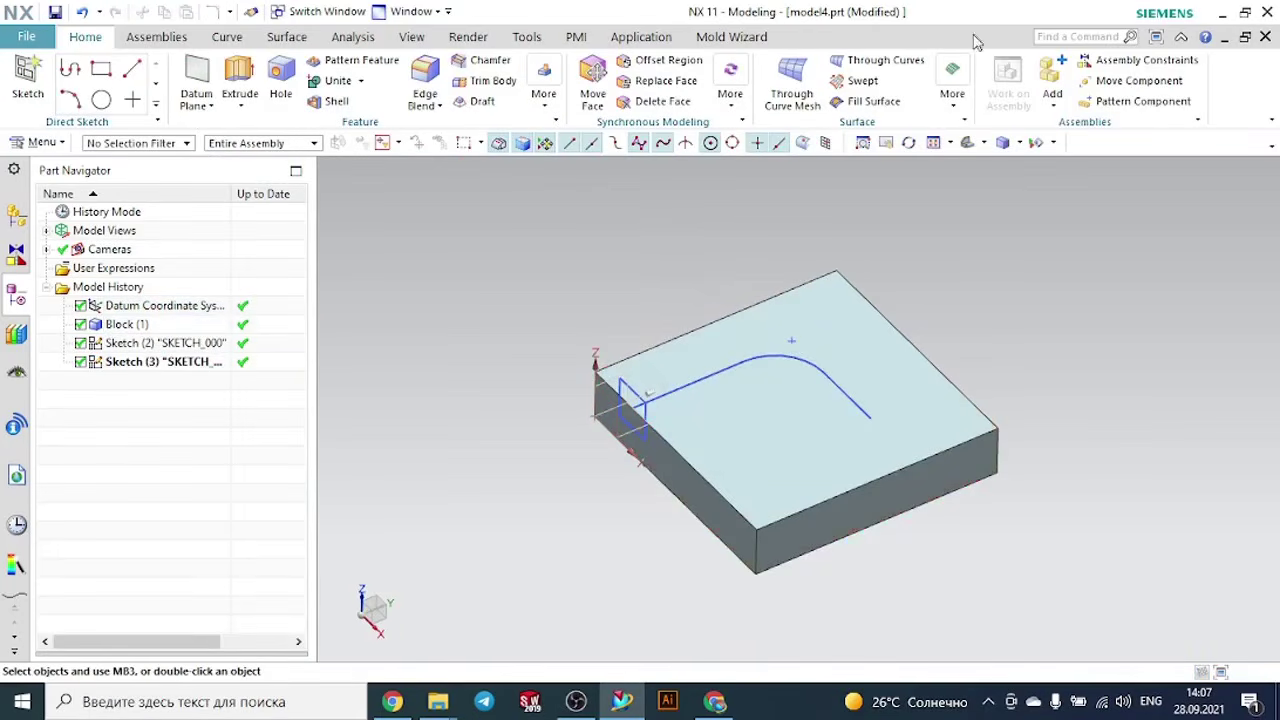
- Start a Sweep along Guide with the rectangle as section and the filleted L-shaped path as guide
click(953, 104)
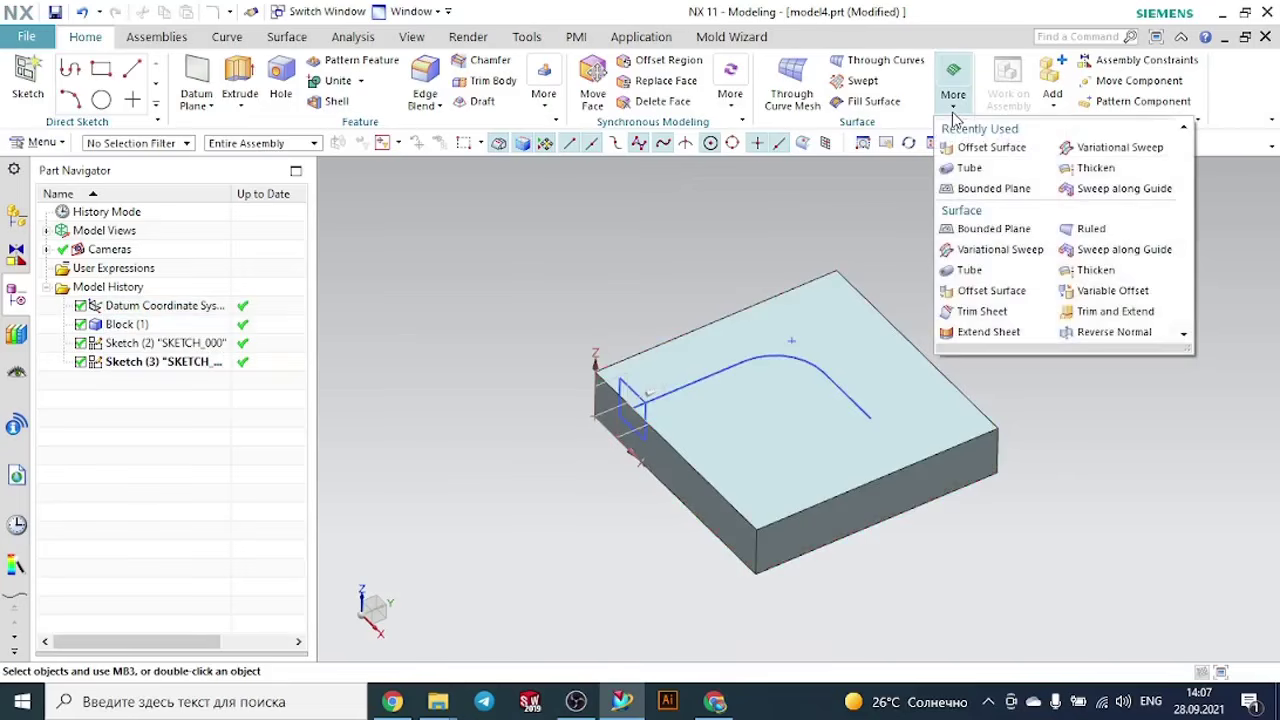
click(1160, 188)
scroll(660, 372, up, 2)
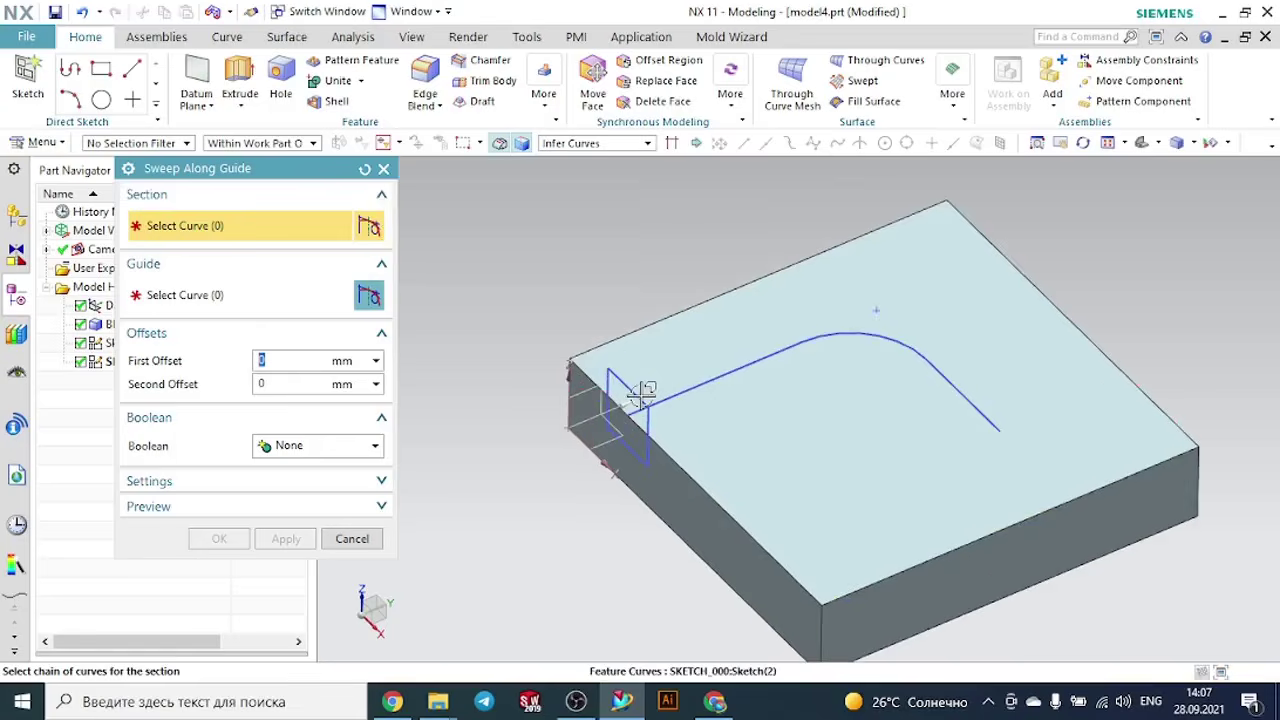
click(612, 374)
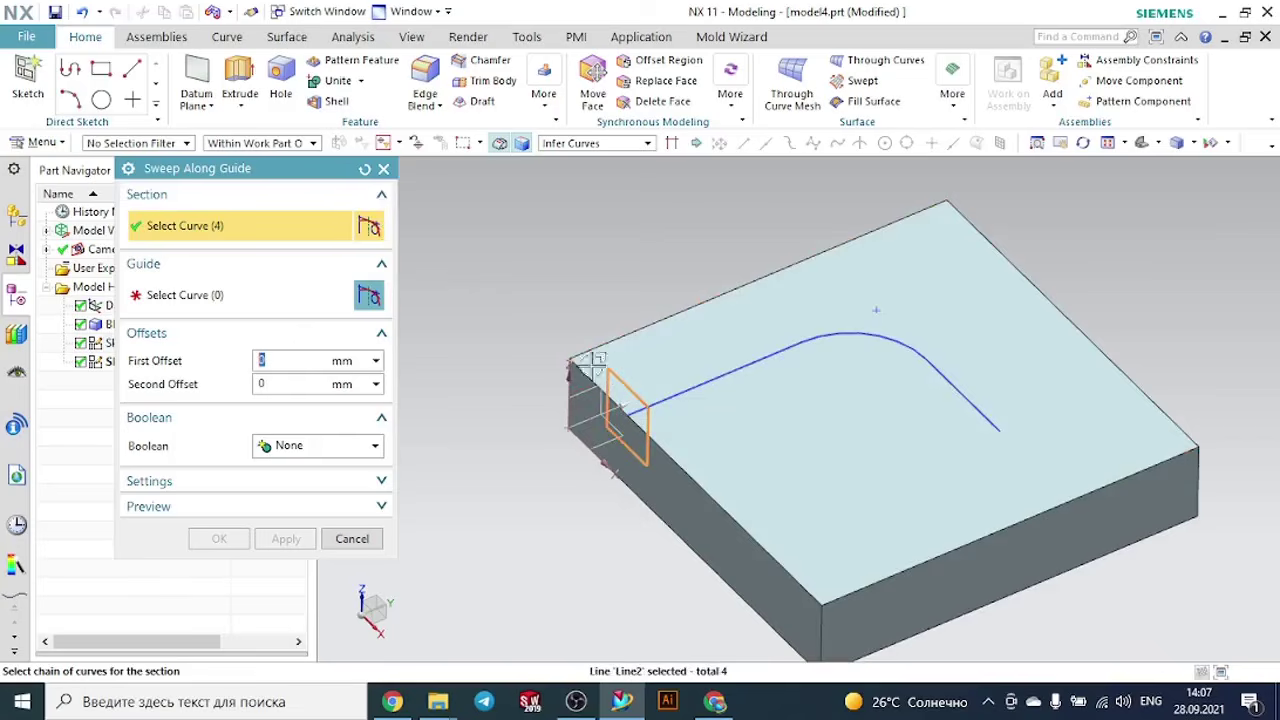
click(207, 310)
click(698, 382)
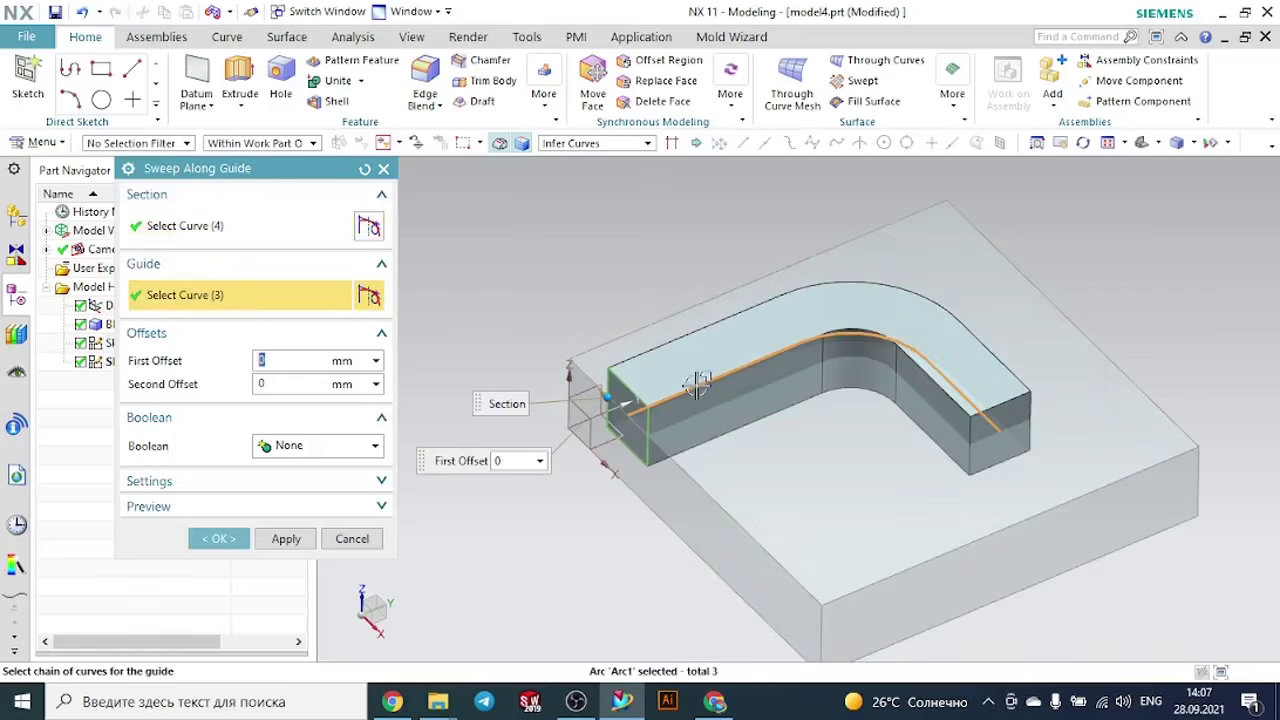
- Set the sweep's Boolean to Subtract from the block and preview the resulting cut from another angle
click(282, 446)
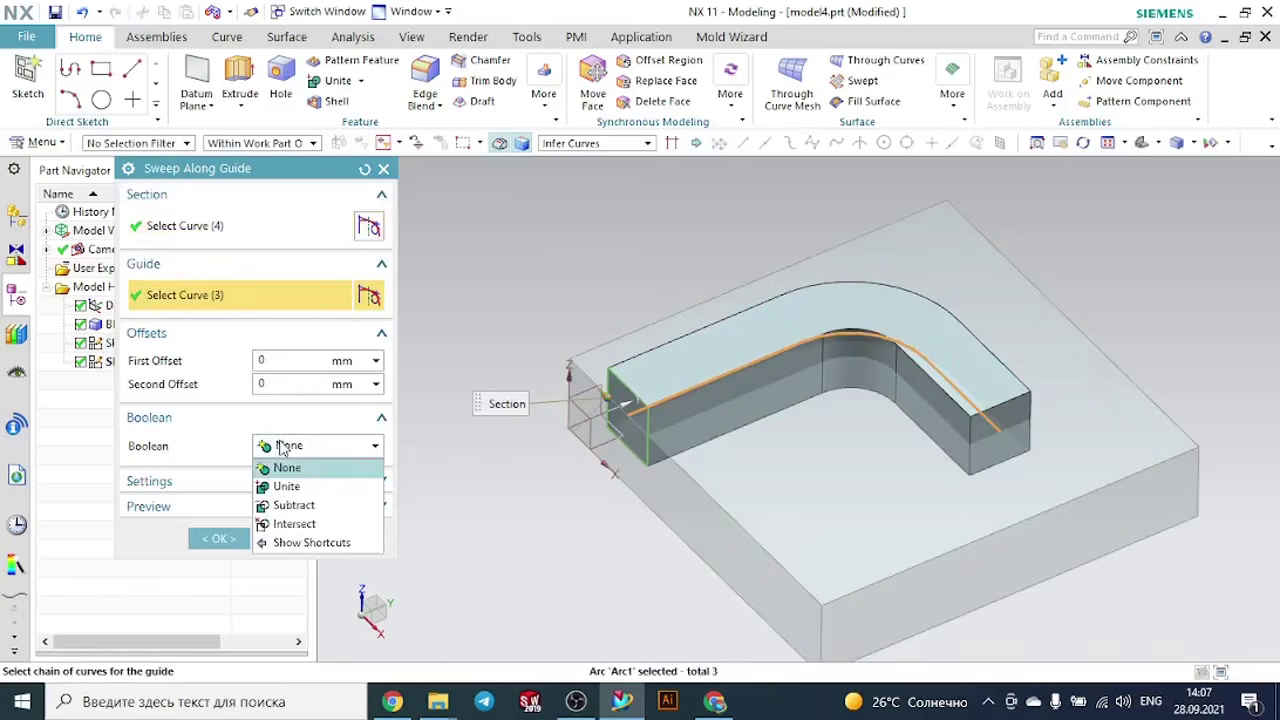
click(292, 505)
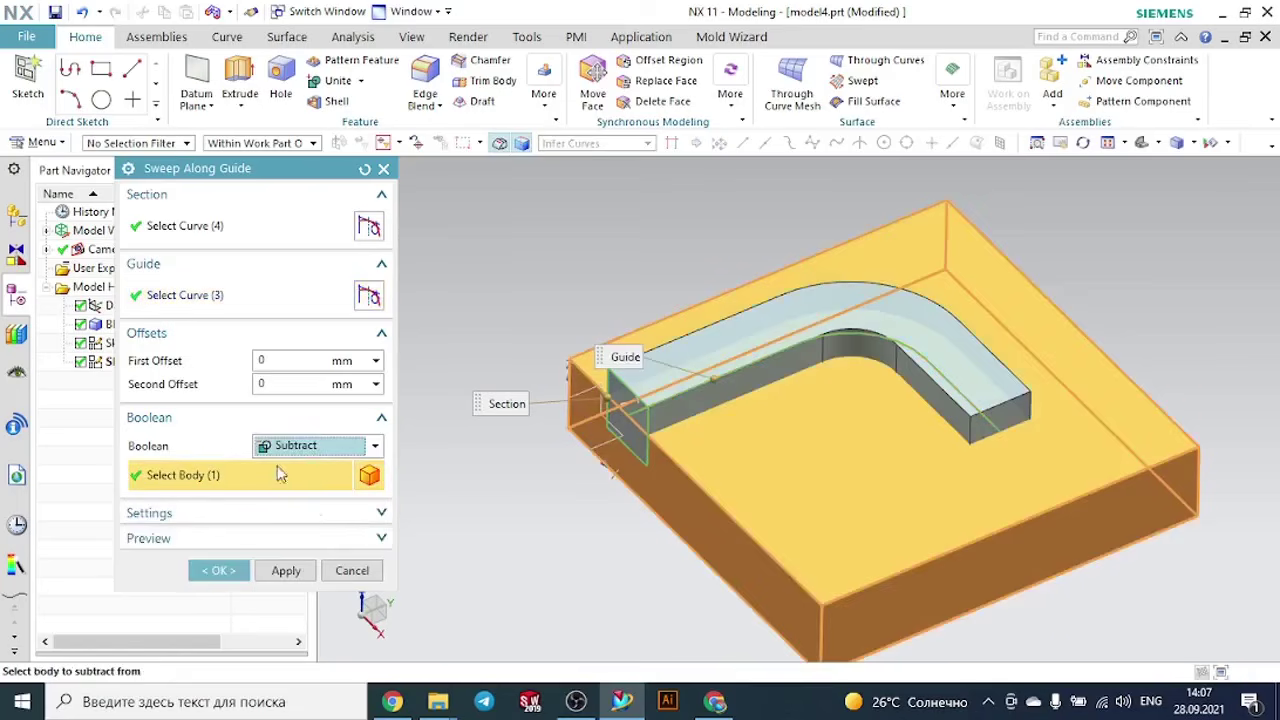
click(286, 541)
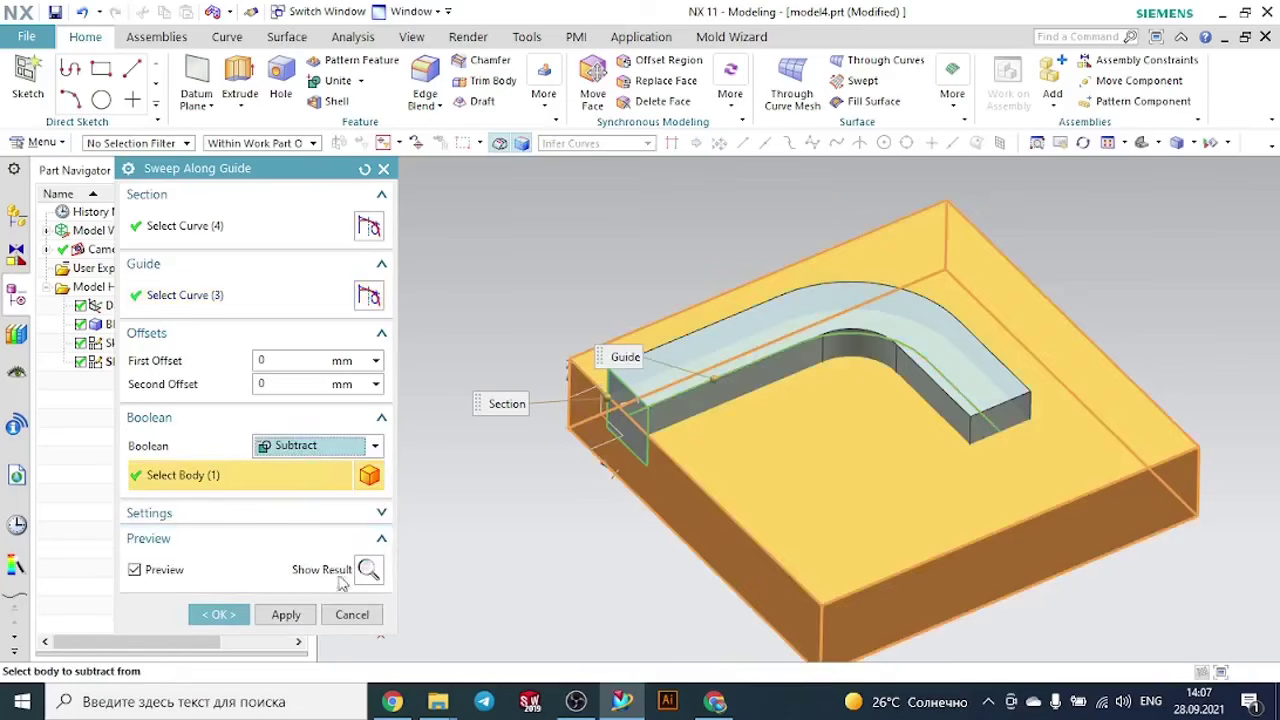
click(368, 569)
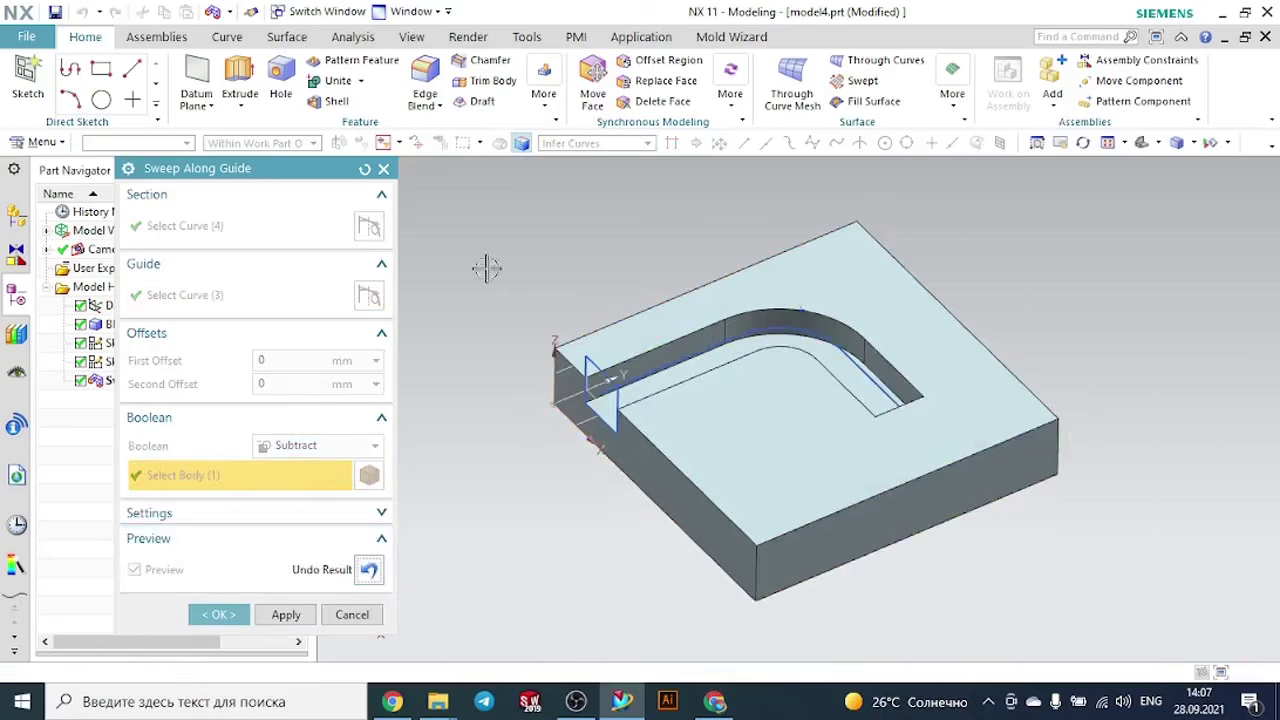
middle_drag(486, 269, 443, 437)
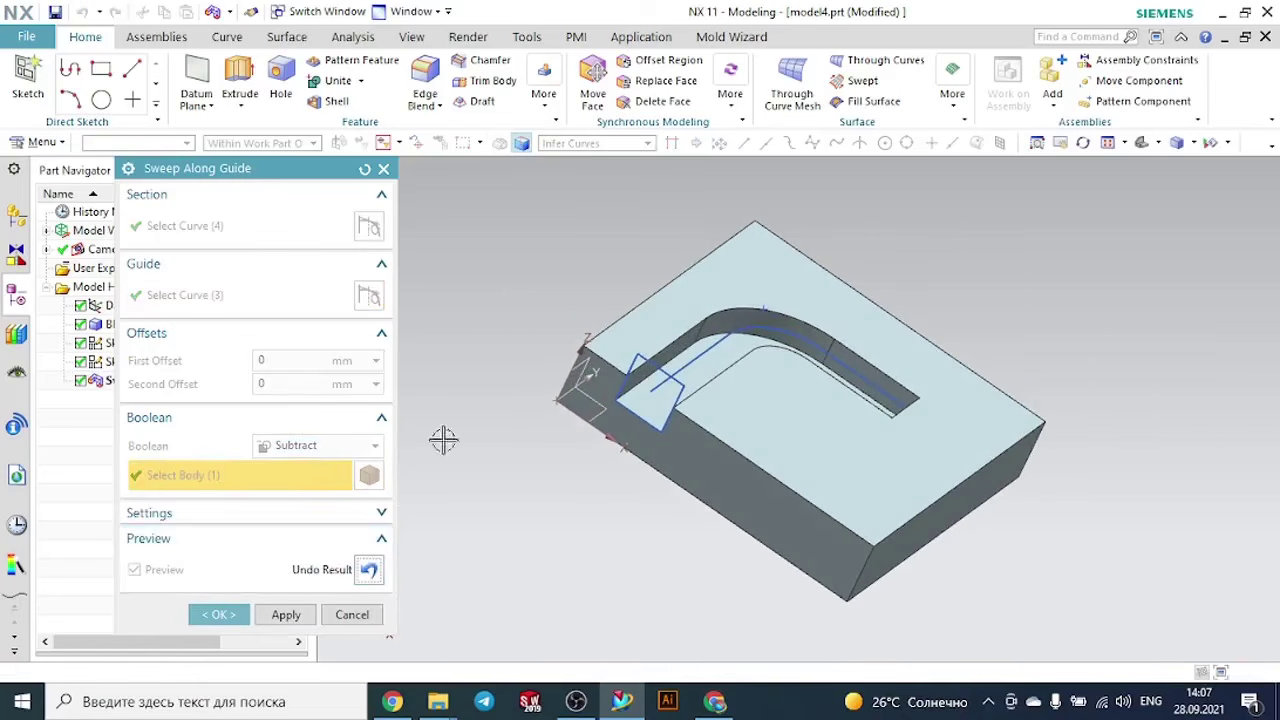
click(368, 569)
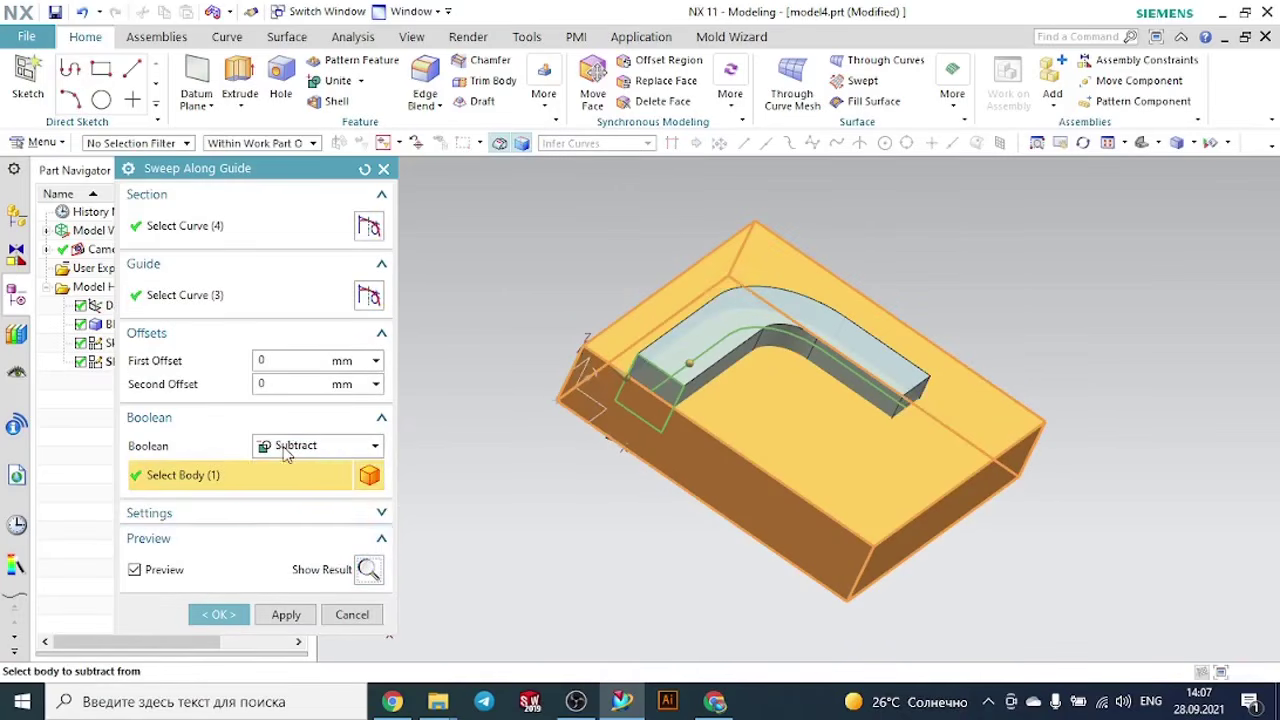
- Switch the sweep's Boolean to Intersect with the block and preview the result from another angle
click(285, 450)
click(302, 524)
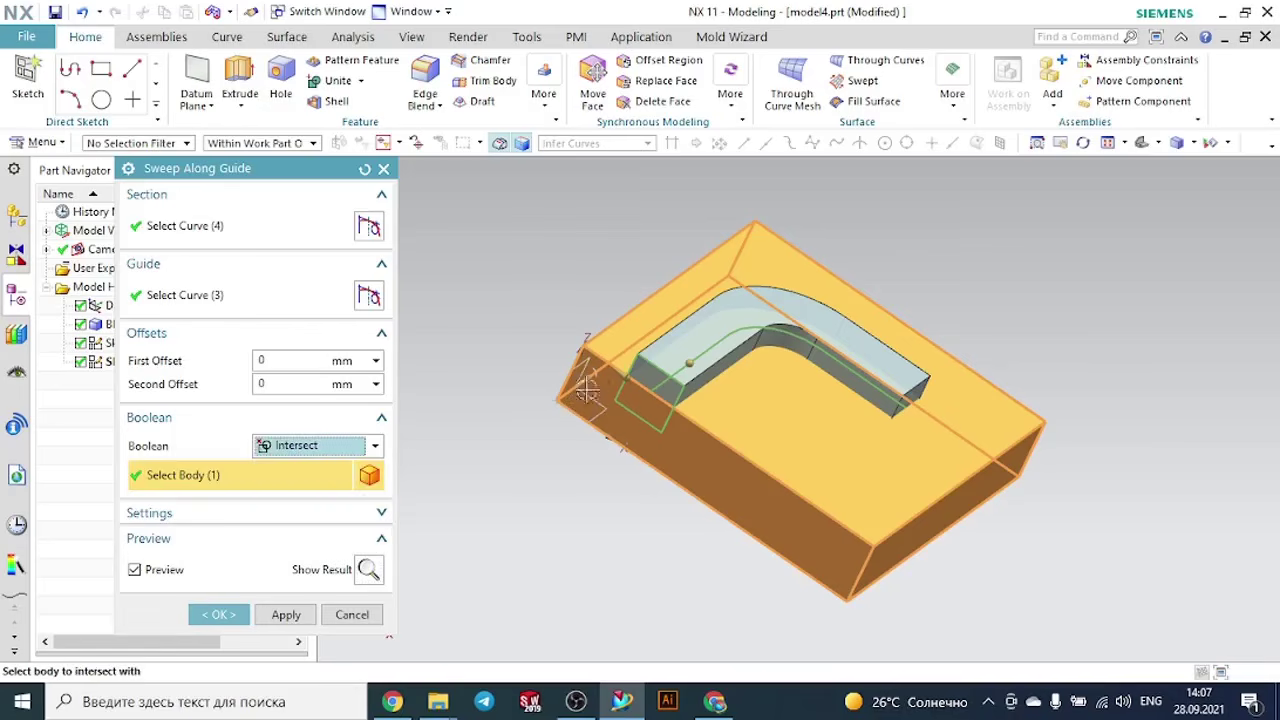
click(366, 571)
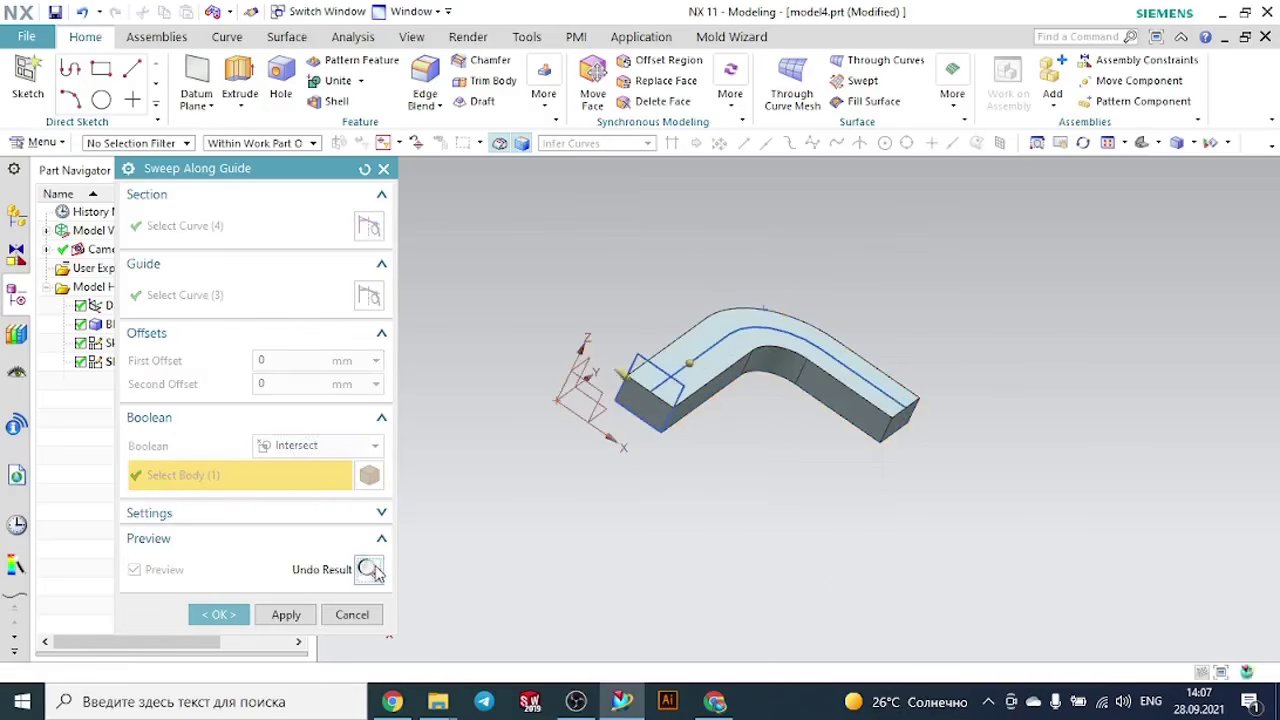
middle_drag(791, 500, 740, 480)
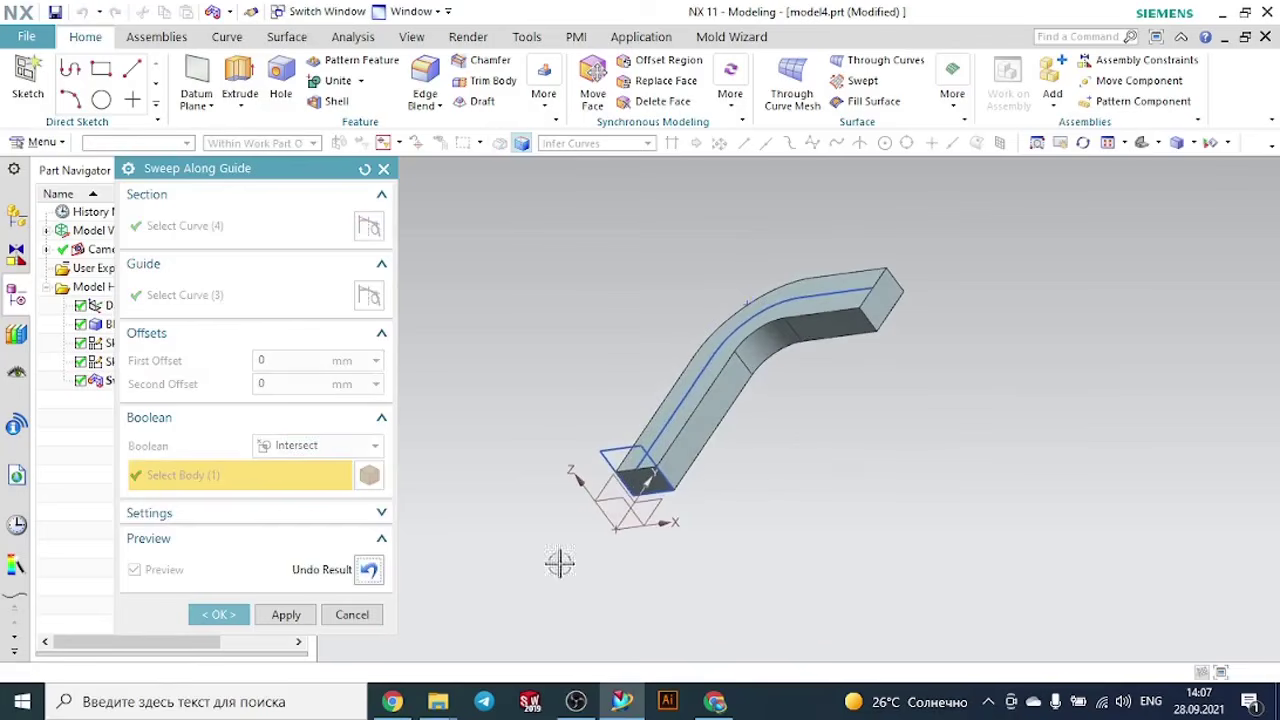
click(369, 572)
- Set the sweep's Boolean to Unite with the block and preview the joined body from another angle
click(313, 450)
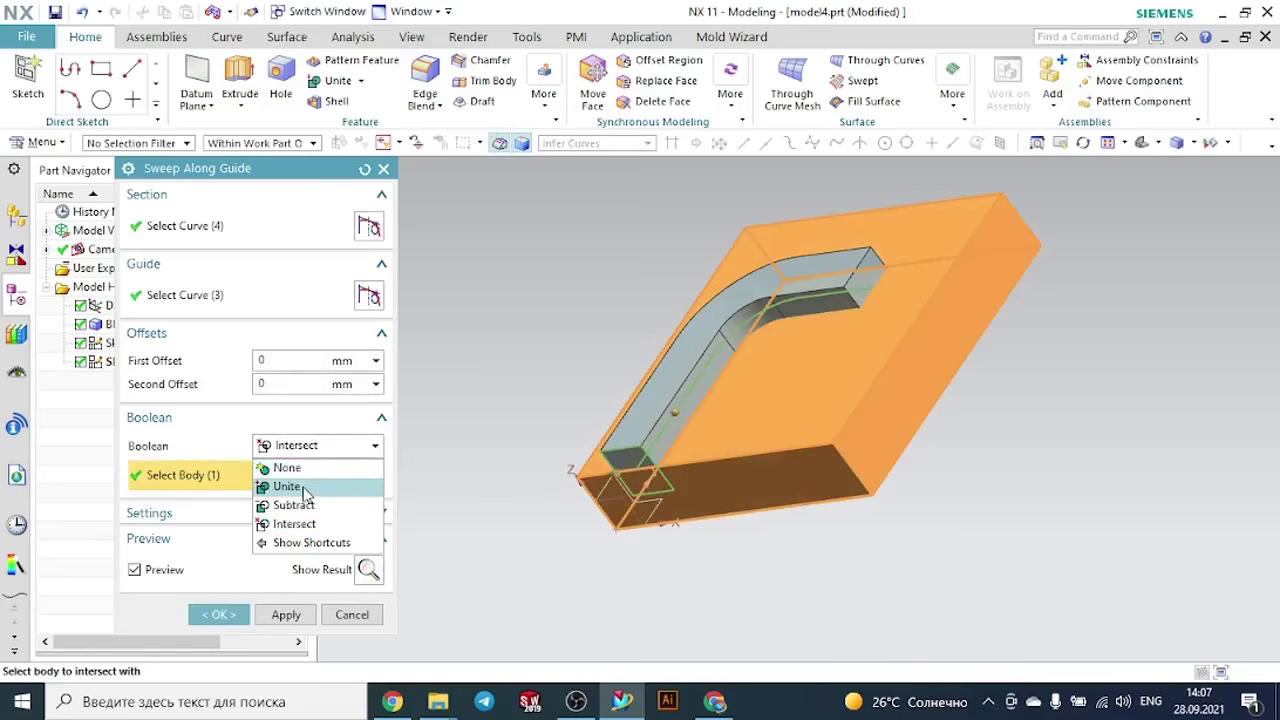
click(288, 487)
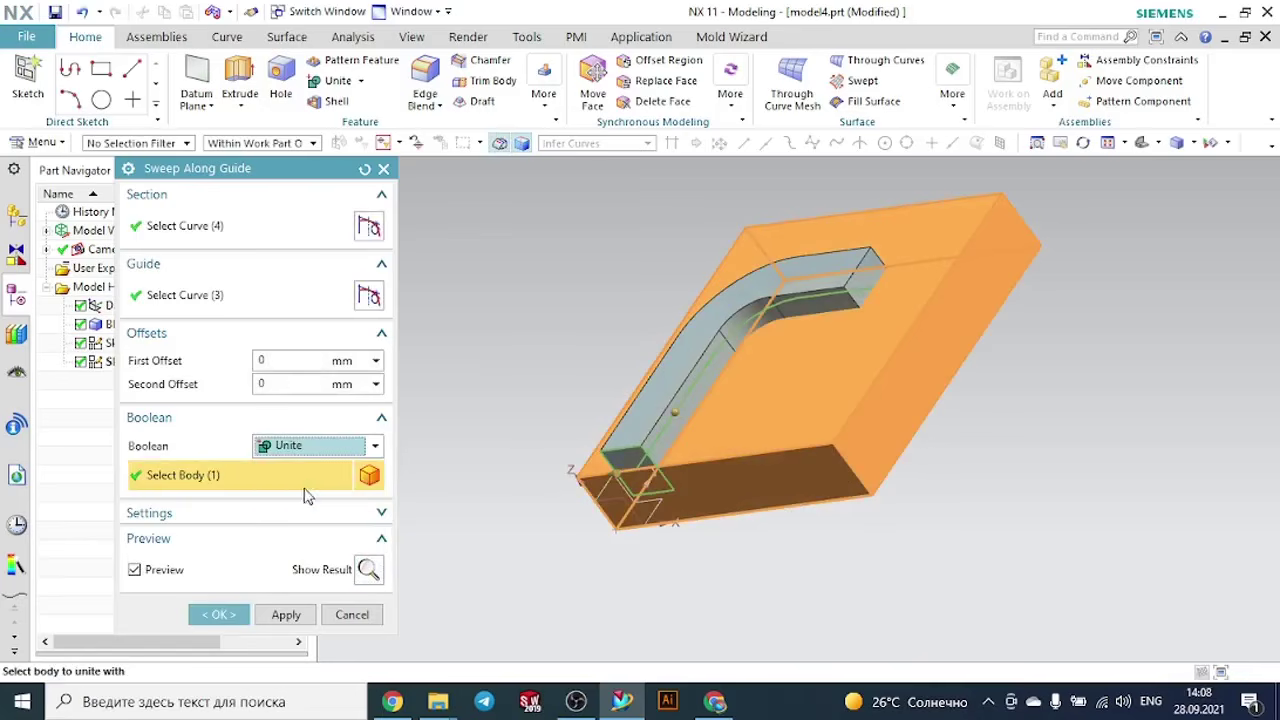
click(369, 569)
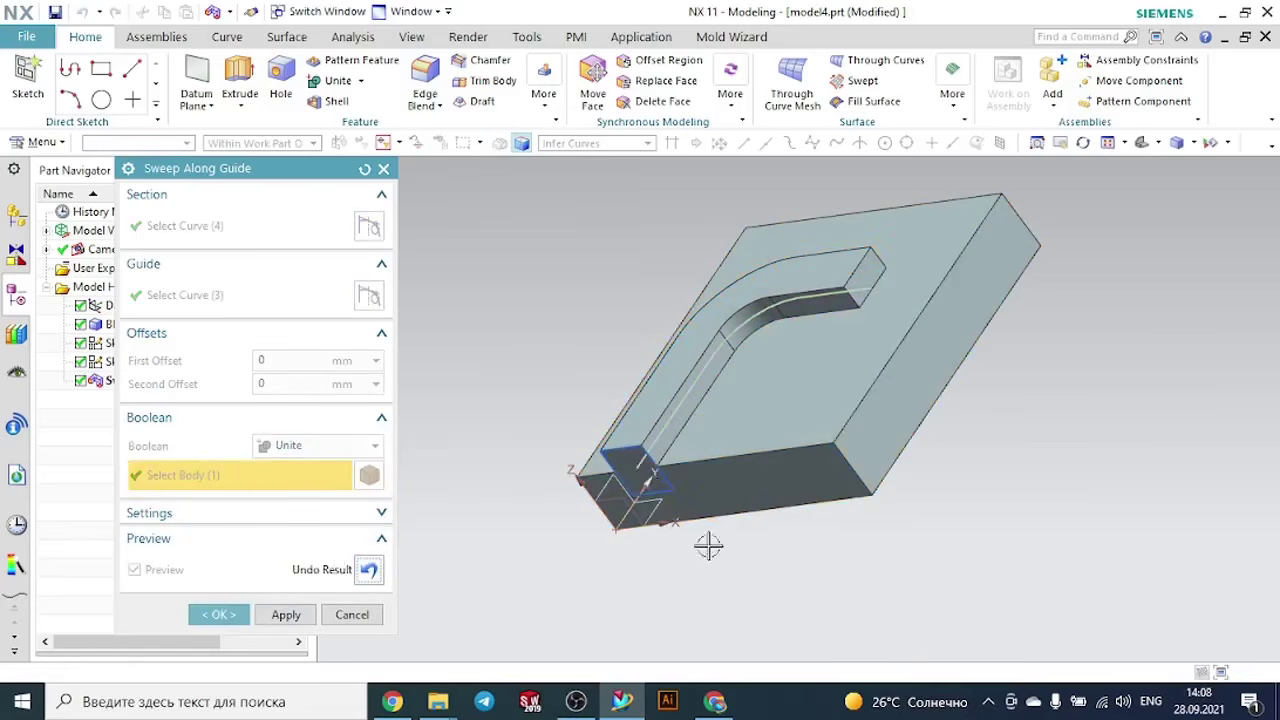
mouse_move(708, 545)
middle_down()
mouse_move(754, 517)
mouse_move(594, 494)
mouse_move(687, 555)
middle_up()
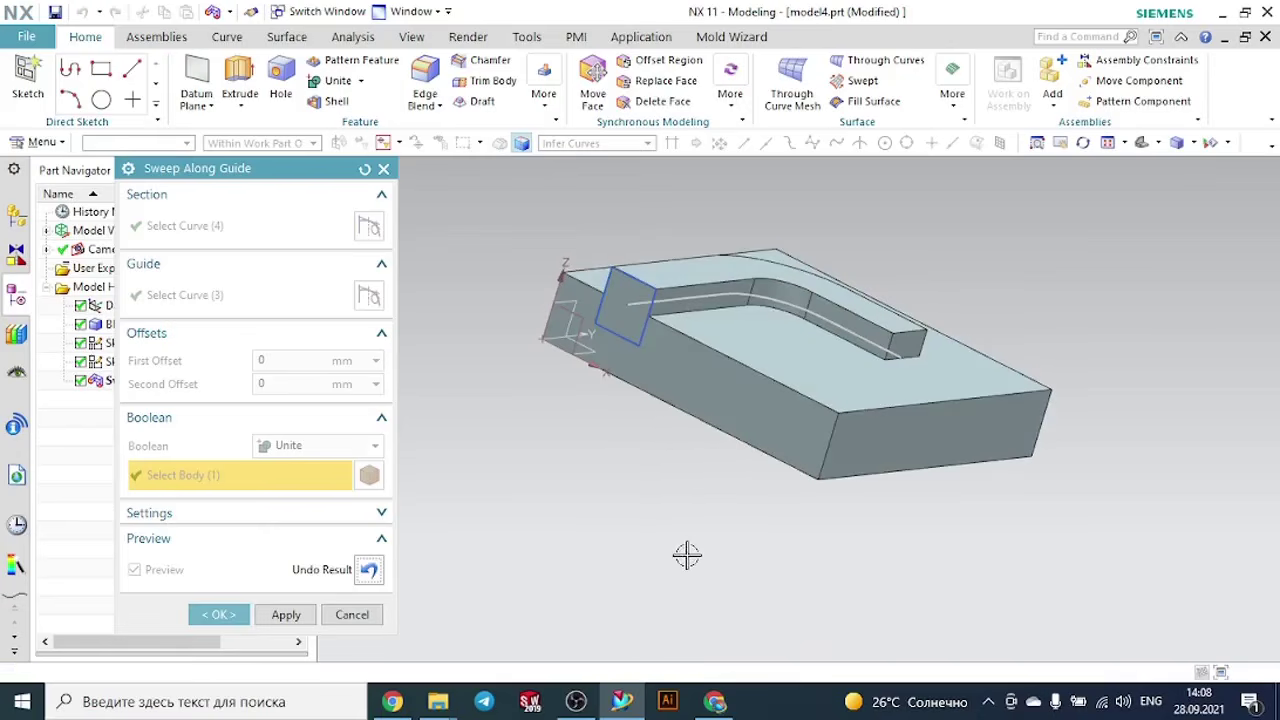